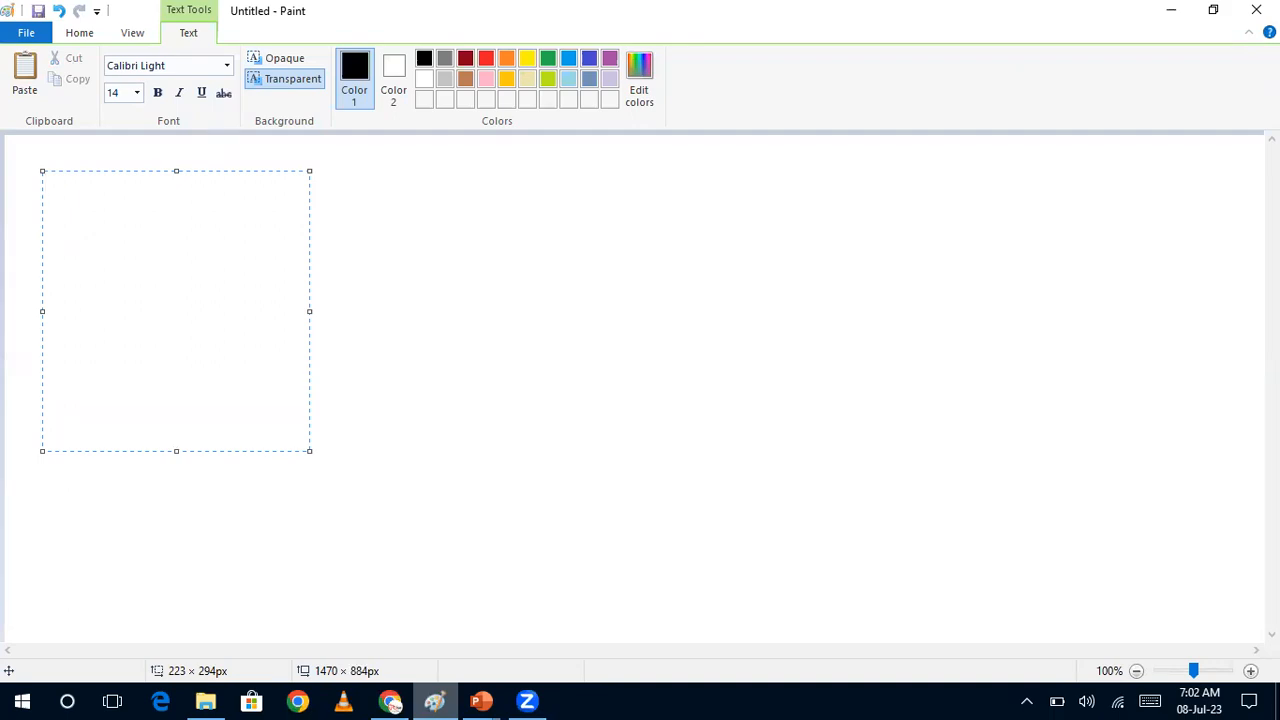
Write 'Full' and 'Incr' notes with 'we load all the data into our sink.' between them.
type("Full")
key("Return")
key("Return")
type("Incr")
key("Return")
key("Return")
key("Return")
key("Up")
key("Up")
type("we l")
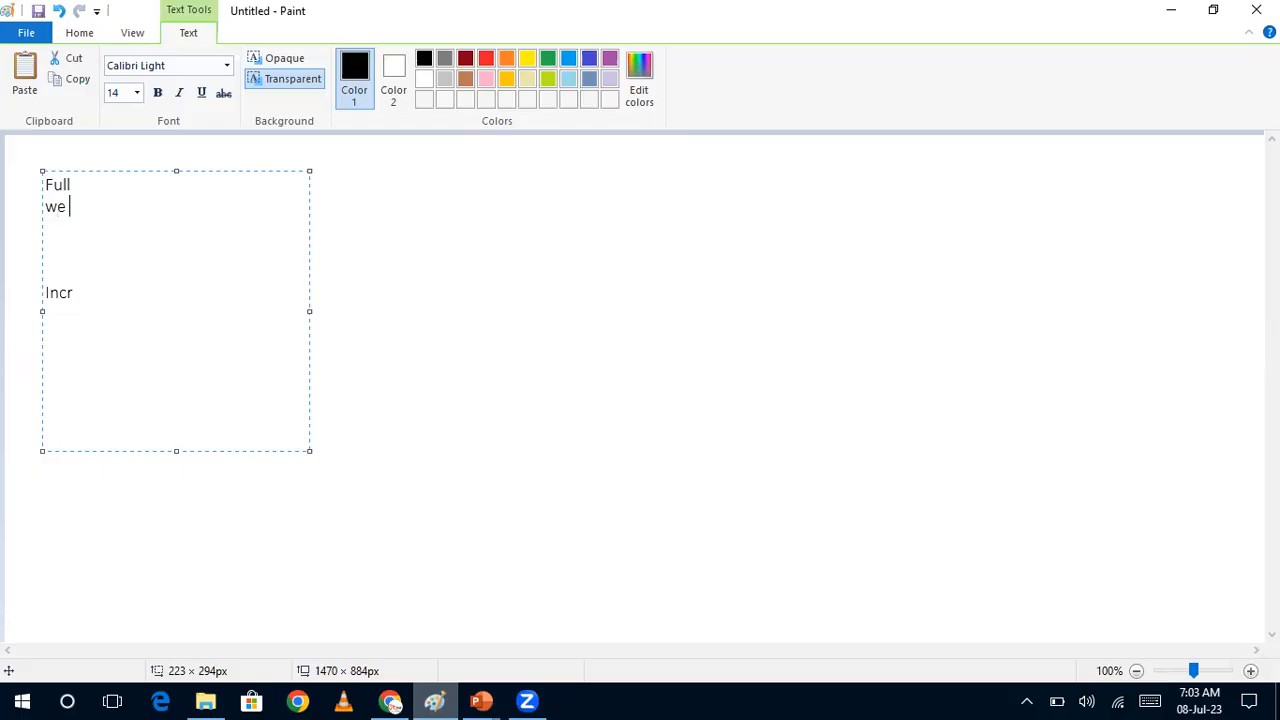
type("oad all thed")
key("BackSpace")
type("data on")
key("BackSpace")
key("BackSpace")
type("into our sink")
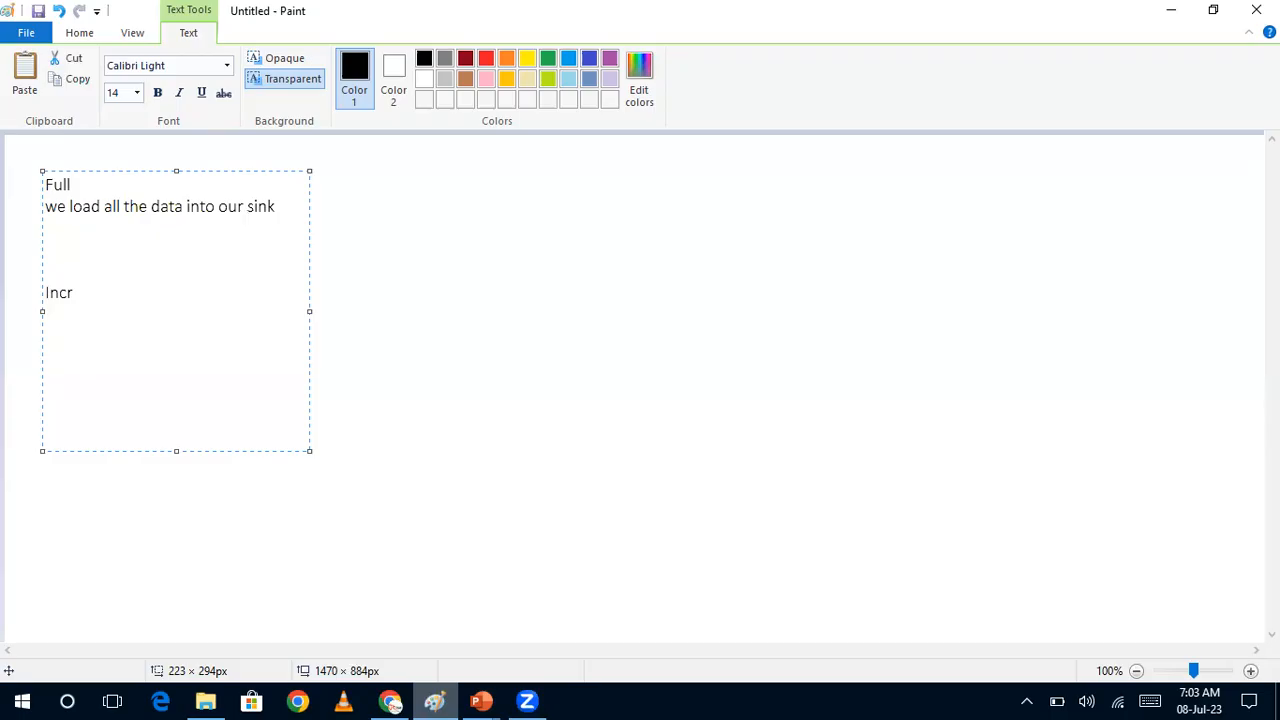
type(".")
Add the value 100 on a new line under Incr.
key("Down")
key("Down")
key("Down")
key("Down")
key("Return")
type("100")
type("-")
key("BackSpace")
type("00")
key("BackSpace")
key("BackSpace")
Add the value 100 on a new line below the sink sentence.
left_click(56, 205)
key("End")
key("Return")
type("1")
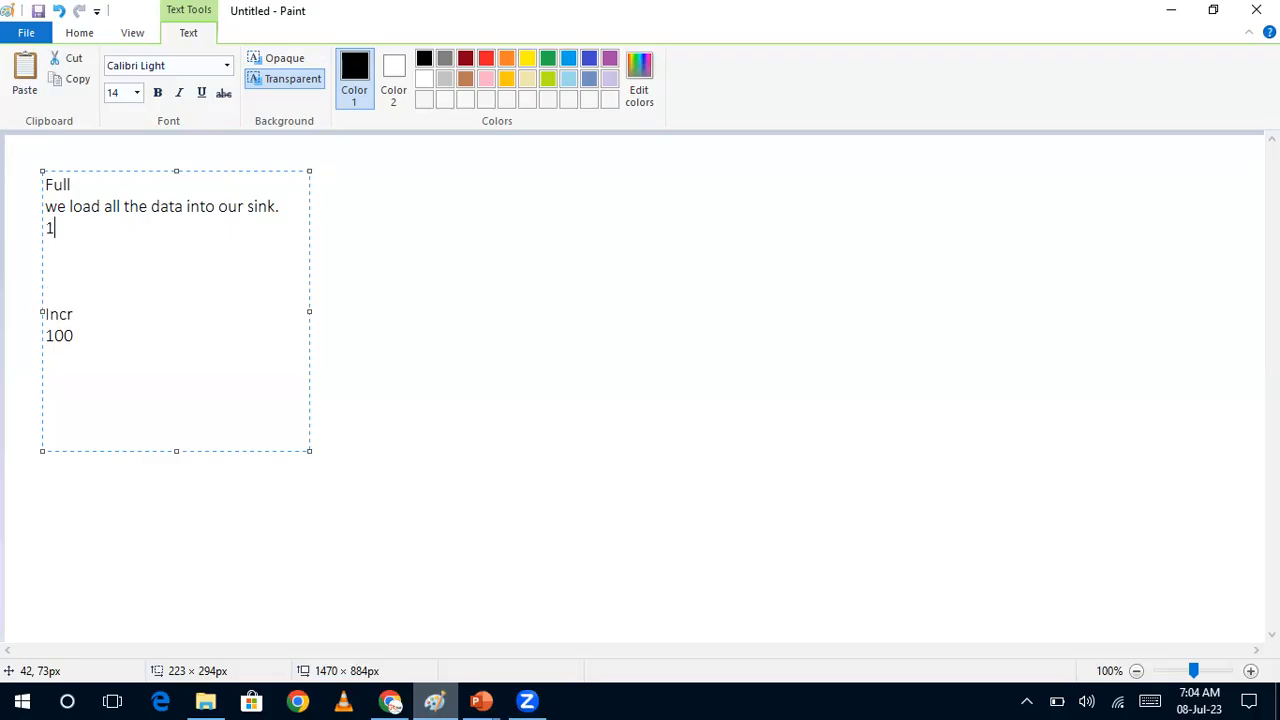
type("00")
left_click(92, 38)
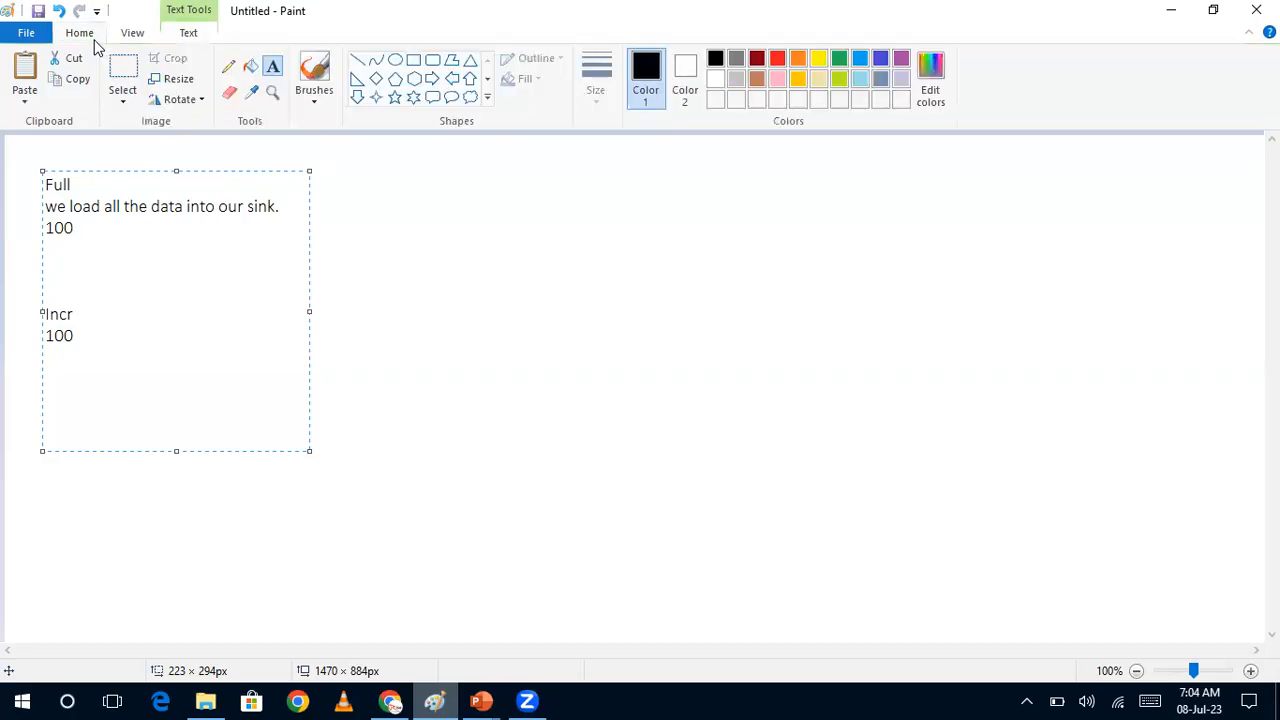
Draw a pentagon outline right of the notes and a larger hexagon outline further right.
left_click(395, 78)
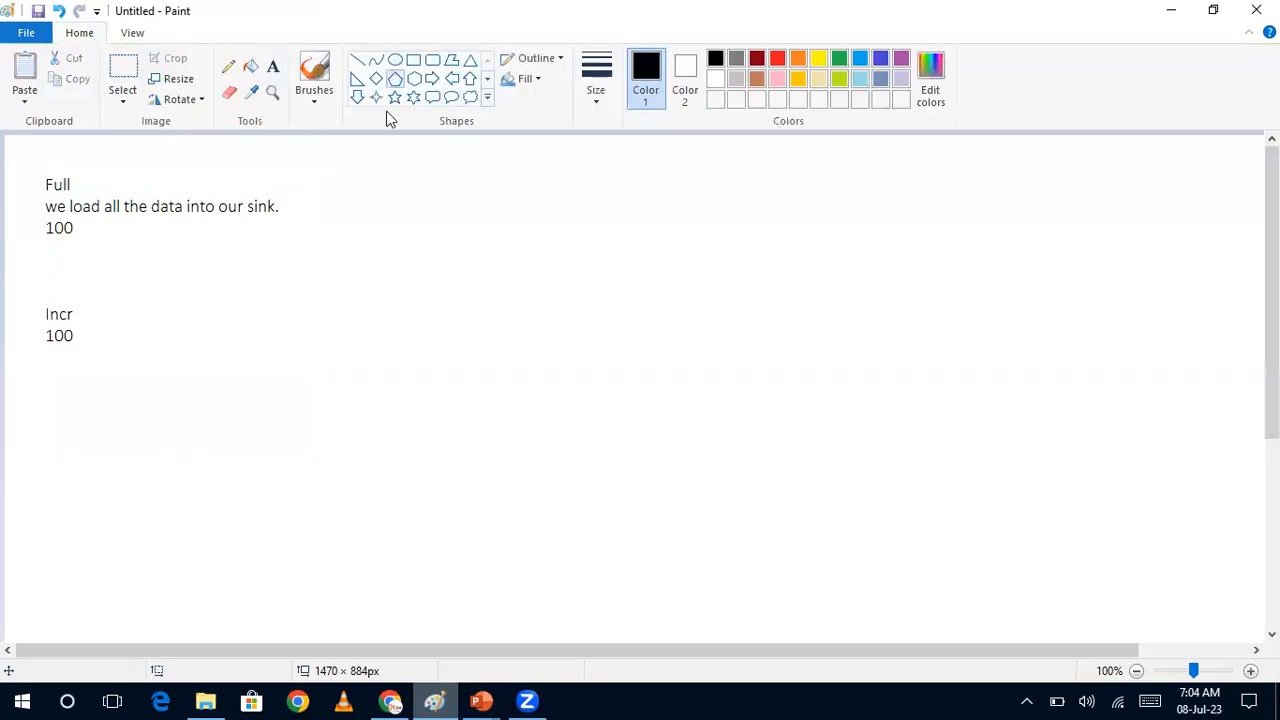
mouse_move(348, 288)
left_mouse_down()
mouse_move(461, 444)
mouse_move(516, 457)
left_mouse_up()
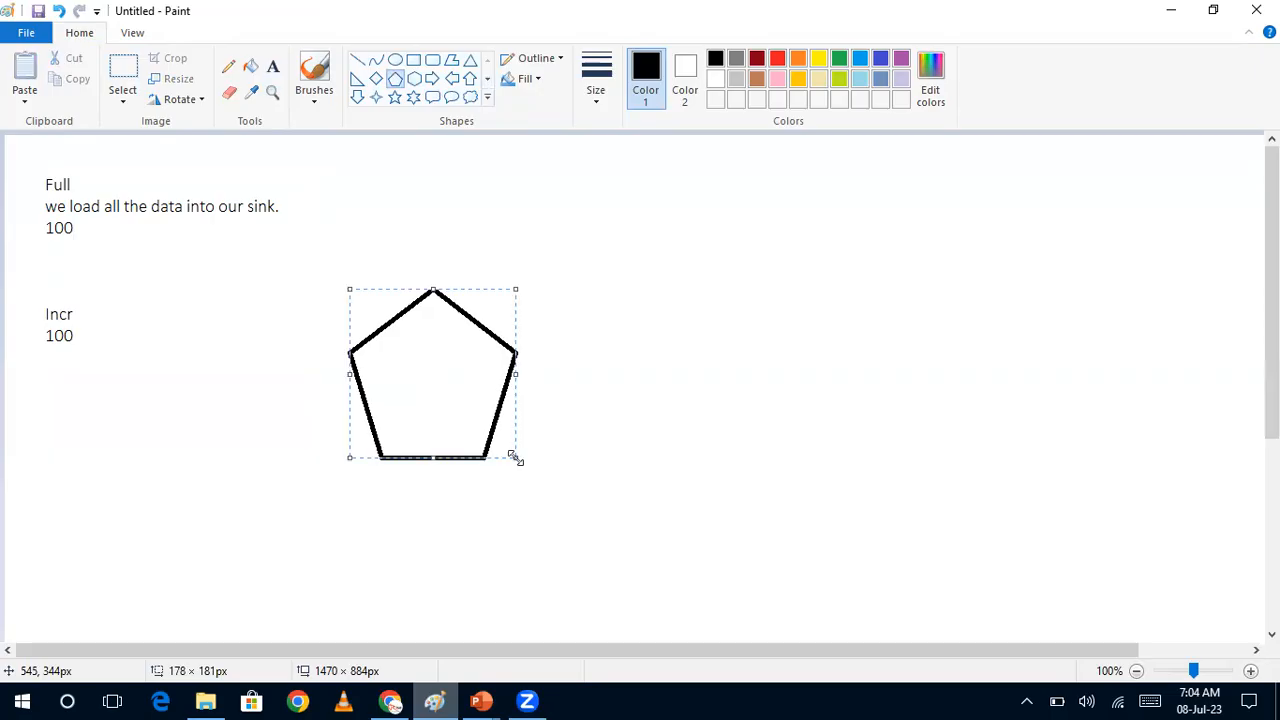
left_click(414, 79)
left_click_drag(905, 291, 1081, 501)
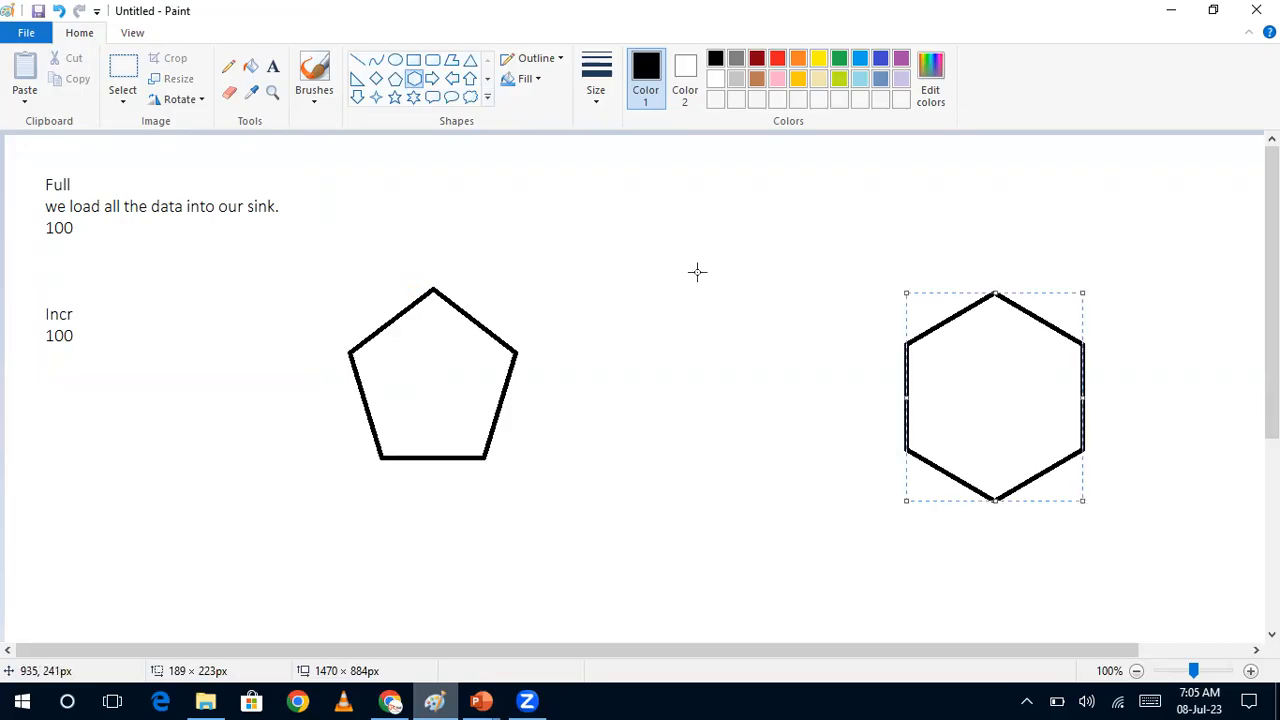
left_click(230, 67)
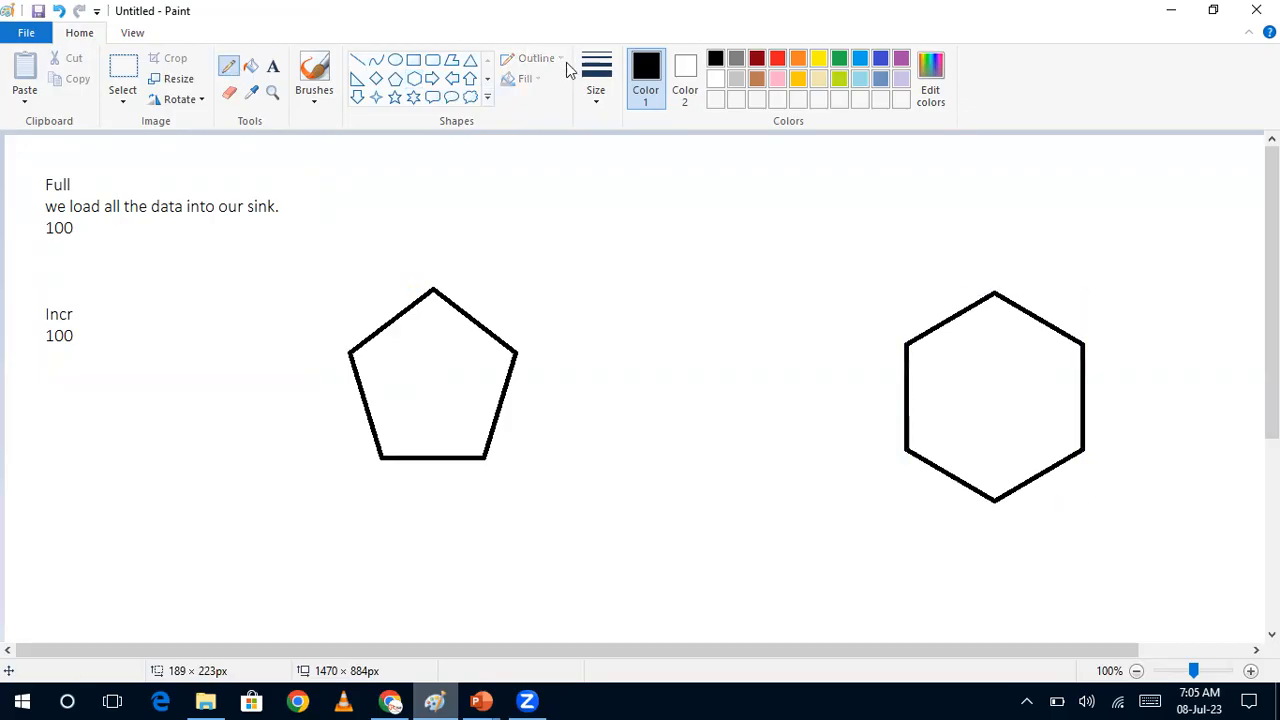
Using the thickest pencil width, draw an arrow from the pentagon to the hexagon.
left_click(600, 103)
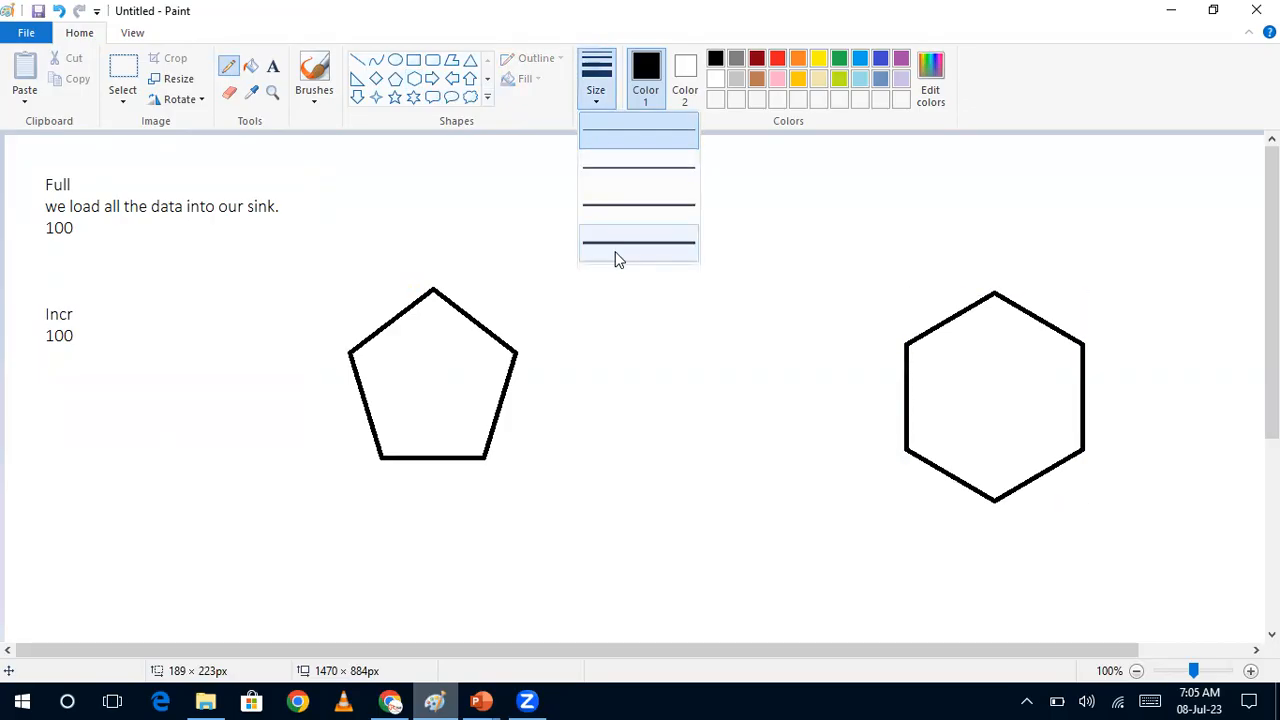
left_click(618, 245)
left_click_drag(497, 398, 830, 406)
mouse_move(791, 370)
left_mouse_down()
mouse_move(877, 400)
mouse_move(785, 462)
left_mouse_up()
Write 160 above the arrow and 100 inside the hexagon, then loop around the hexagon.
left_click_drag(588, 331, 628, 397)
left_click_drag(650, 330, 636, 362)
left_click_drag(708, 316, 714, 308)
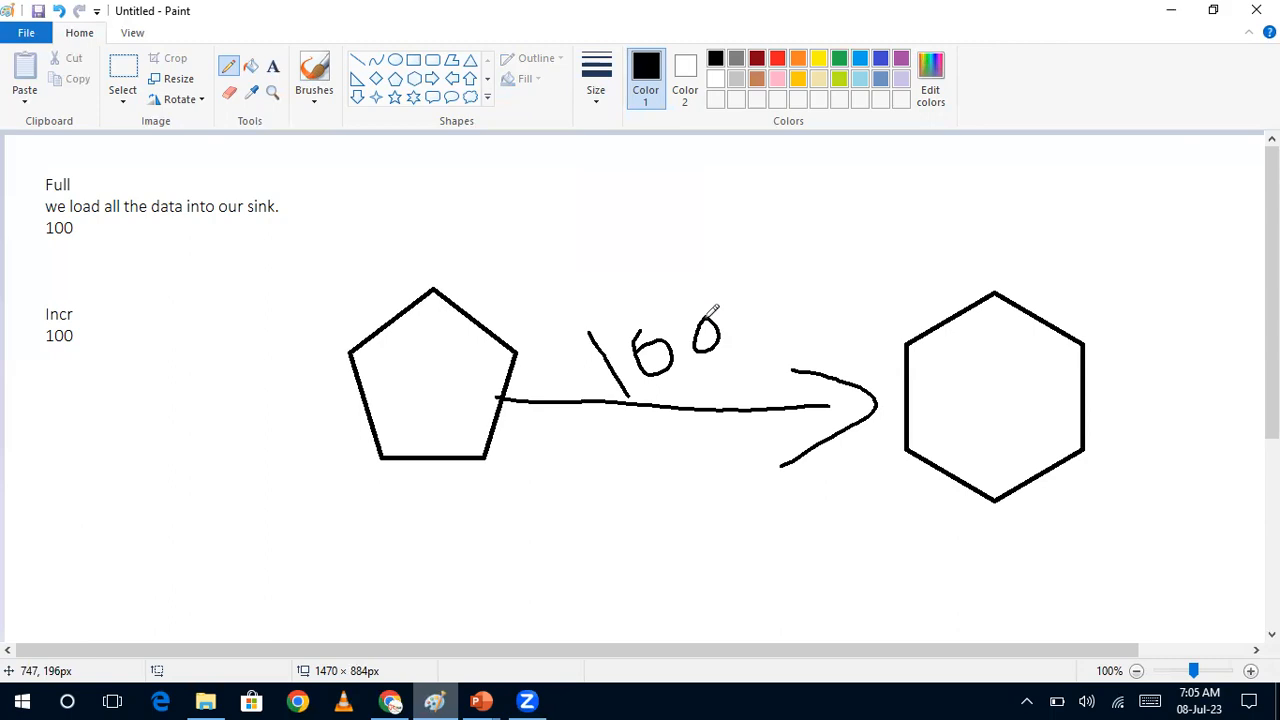
left_click_drag(965, 378, 1002, 414)
mouse_move(1032, 368)
left_mouse_down()
mouse_move(1070, 362)
mouse_move(1066, 334)
mouse_move(1034, 381)
mouse_move(1025, 357)
left_mouse_up()
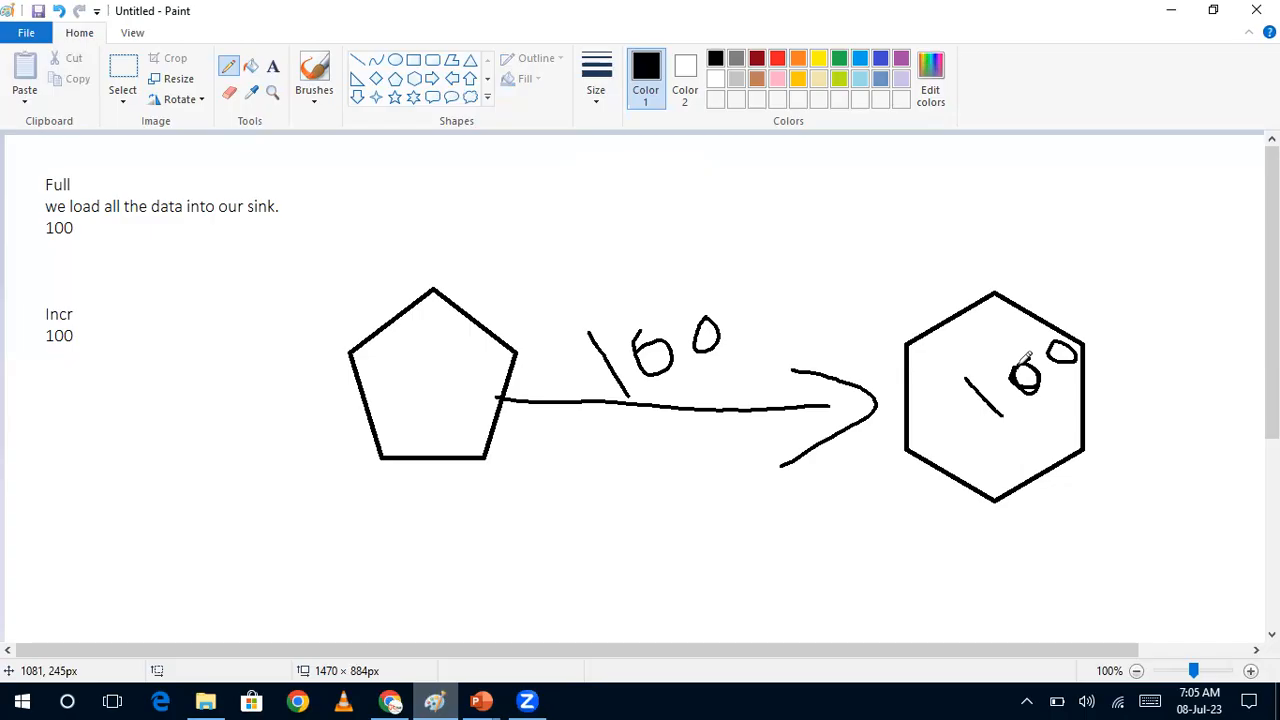
mouse_move(490, 438)
left_mouse_down()
mouse_move(880, 460)
mouse_move(1006, 491)
mouse_move(1110, 300)
mouse_move(884, 503)
left_mouse_up()
left_click_drag(1104, 283, 905, 285)
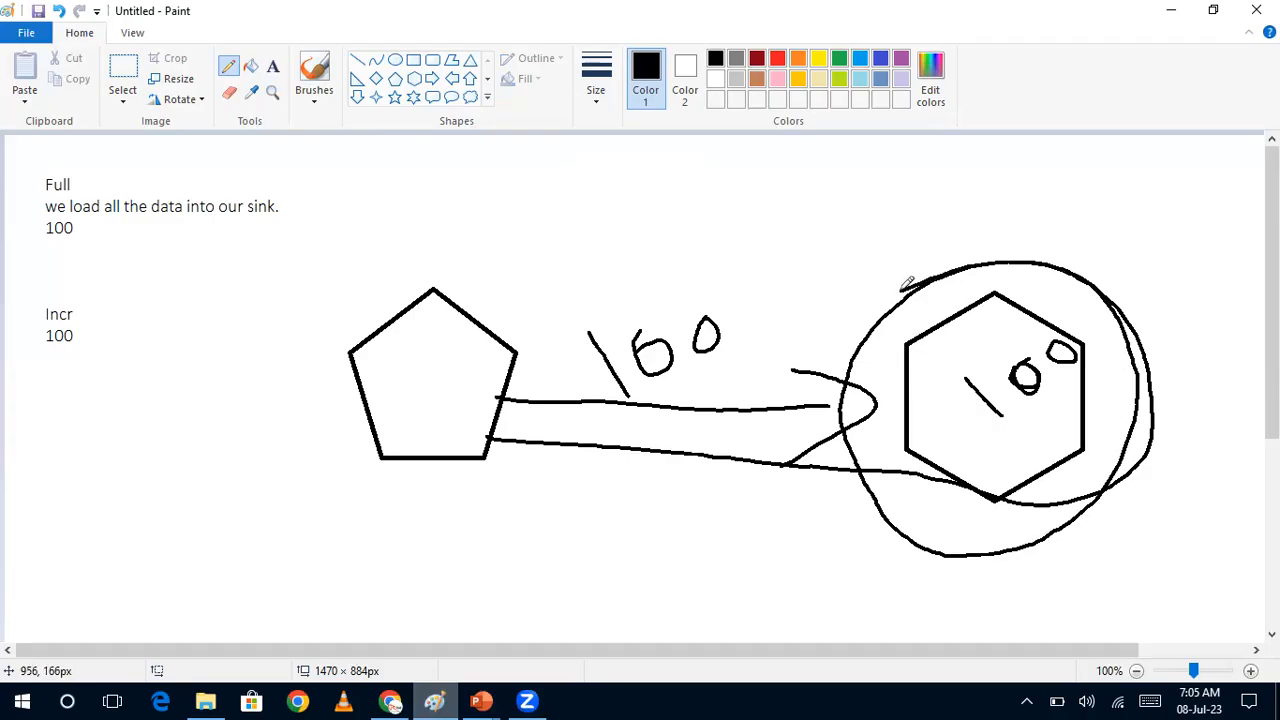
left_click(777, 58)
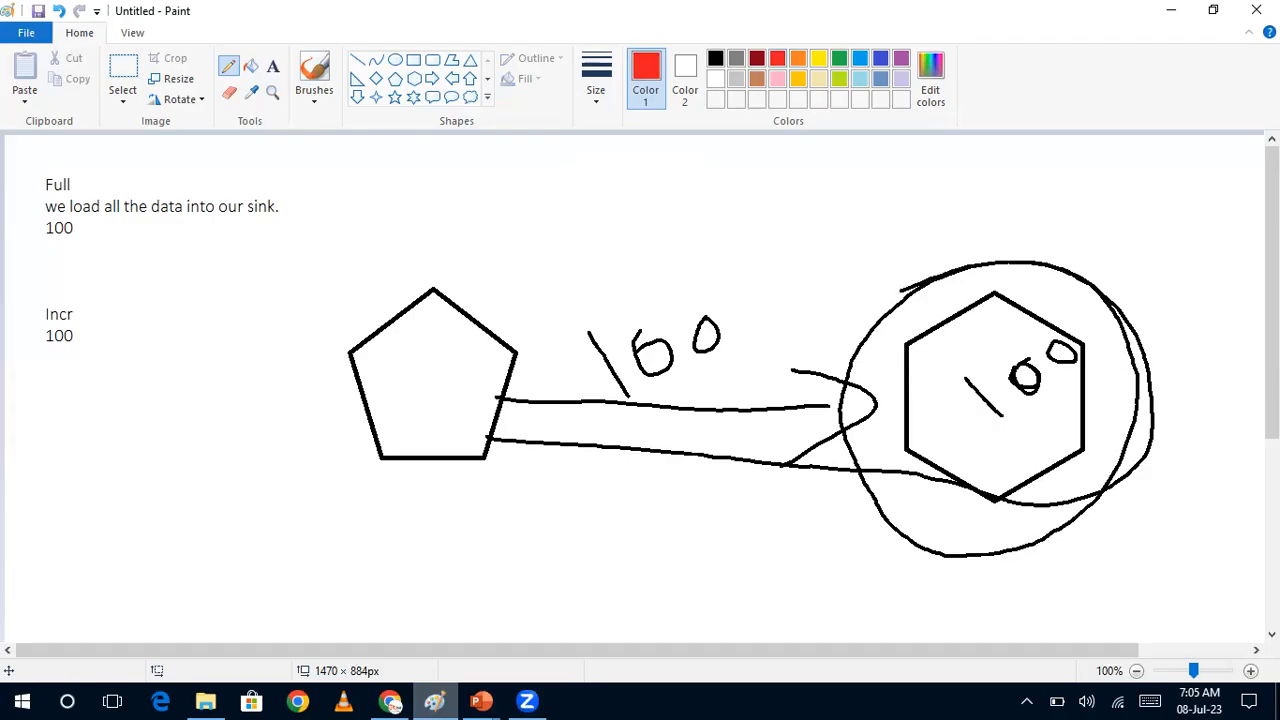
In red, draw an arrow to a circled 10 and write 110 above the pentagon.
mouse_move(402, 376)
left_mouse_down()
mouse_move(310, 432)
mouse_move(350, 448)
left_mouse_up()
left_click_drag(120, 488, 176, 541)
mouse_move(172, 472)
left_mouse_down()
mouse_move(173, 491)
mouse_move(186, 463)
left_mouse_up()
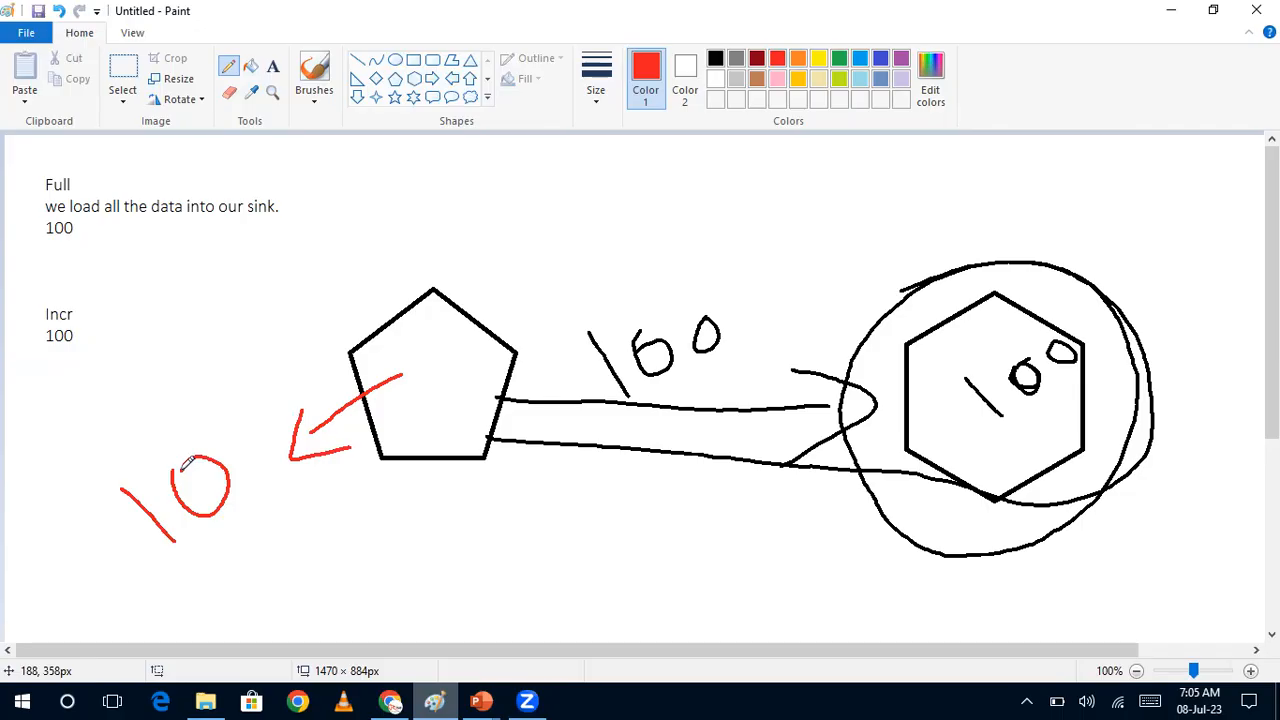
mouse_move(128, 425)
left_mouse_down()
mouse_move(251, 522)
mouse_move(92, 488)
left_mouse_up()
mouse_move(217, 615)
left_mouse_down()
mouse_move(280, 514)
mouse_move(306, 531)
mouse_move(335, 483)
left_mouse_up()
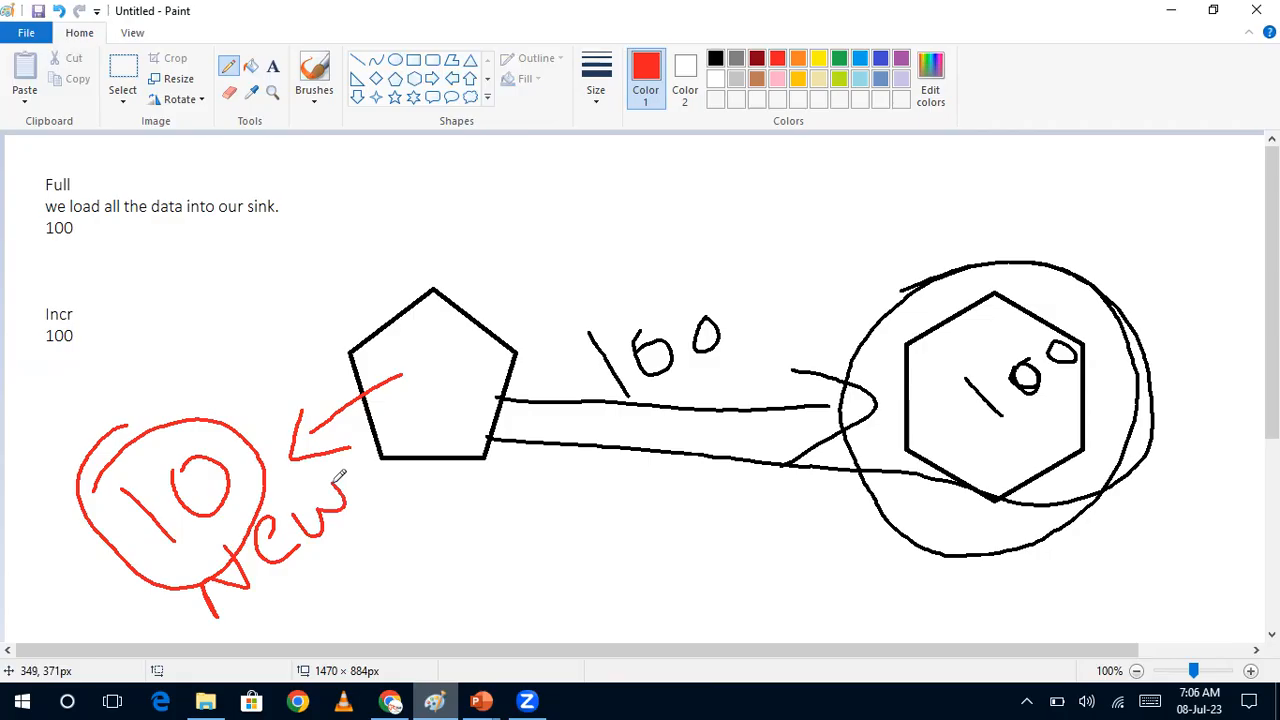
left_click_drag(216, 300, 276, 380)
left_click_drag(242, 283, 310, 365)
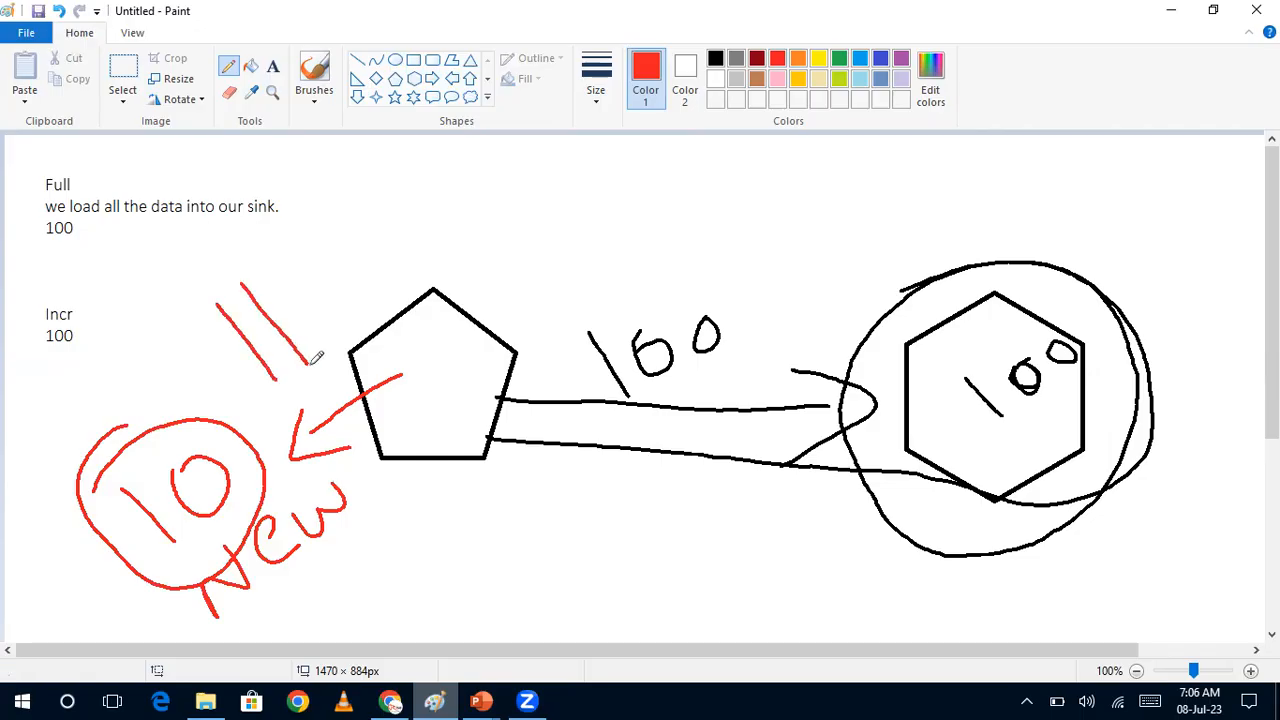
left_click_drag(318, 284, 860, 285)
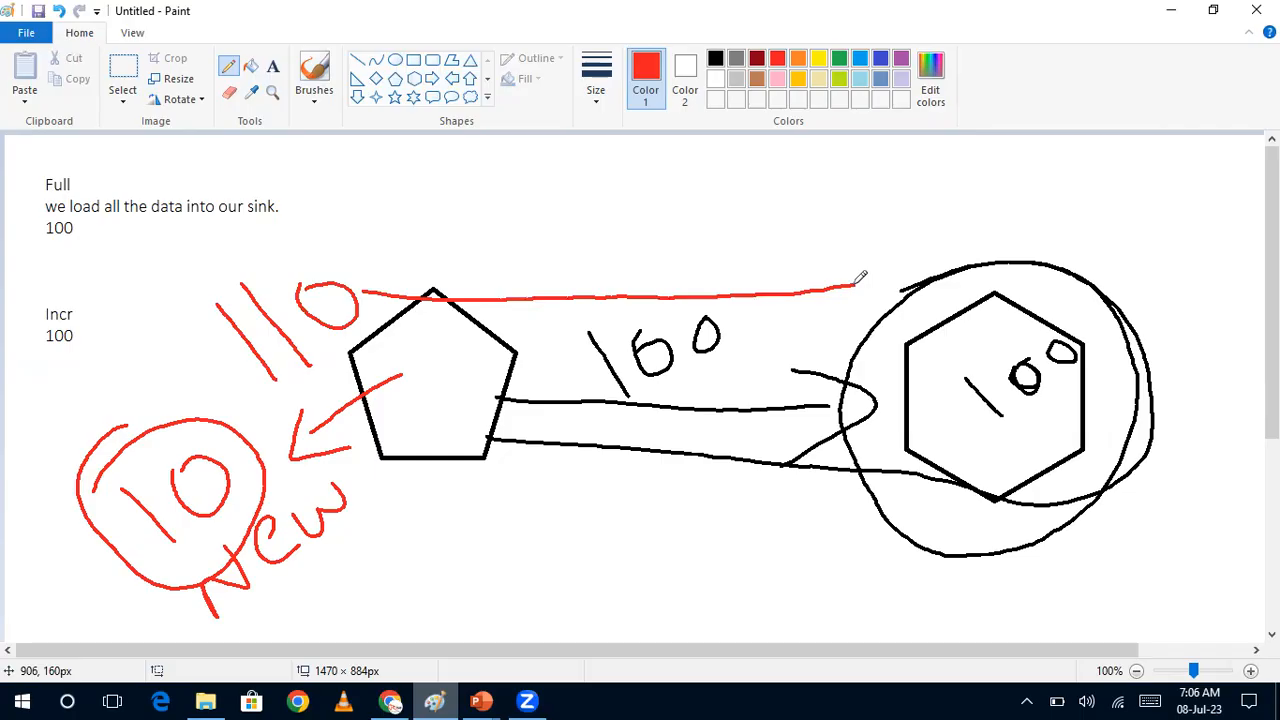
Draw red arrows from 110 and 10 to the big circle, adding a top-right 110.
left_click_drag(813, 250, 797, 340)
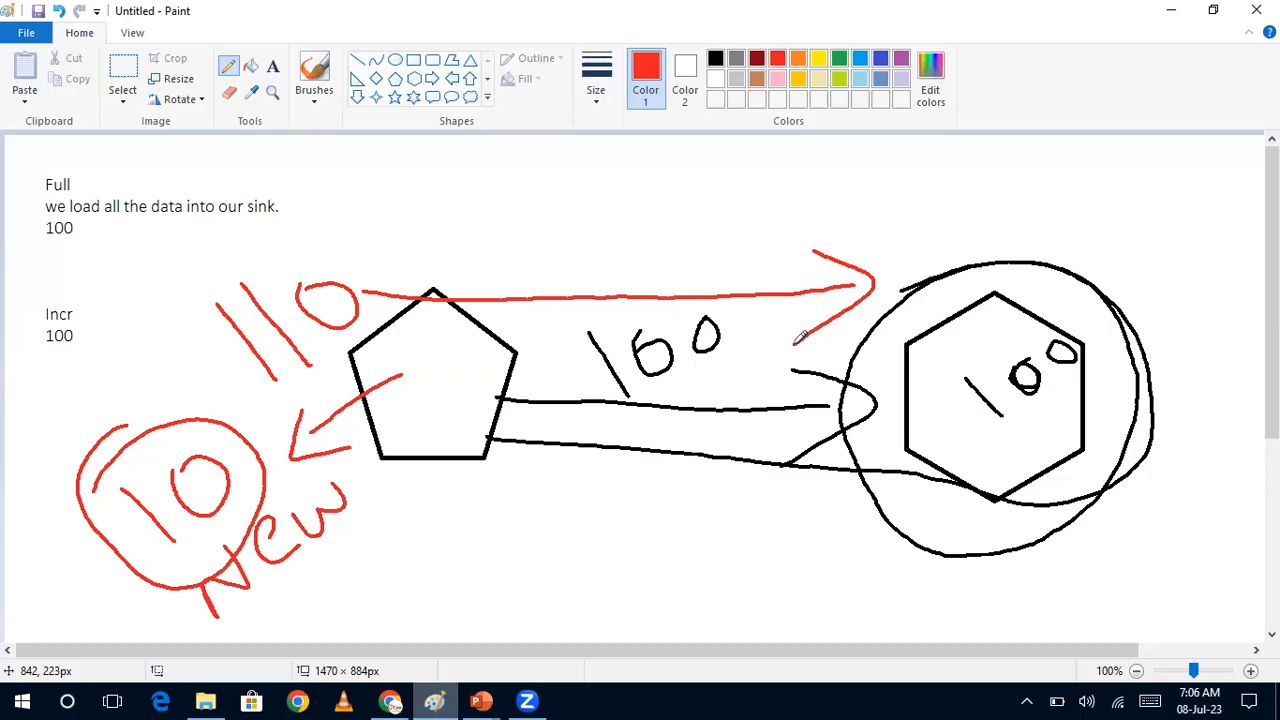
mouse_move(212, 522)
left_mouse_down()
mouse_move(216, 535)
mouse_move(366, 580)
mouse_move(865, 535)
mouse_move(948, 492)
mouse_move(940, 543)
left_mouse_up()
mouse_move(1106, 172)
left_mouse_down()
mouse_move(1114, 273)
mouse_move(1153, 240)
mouse_move(1158, 258)
left_mouse_up()
mouse_move(1198, 182)
left_mouse_down()
mouse_move(1184, 208)
mouse_move(1228, 182)
mouse_move(1198, 182)
left_mouse_up()
left_click_drag(332, 299, 903, 294)
mouse_move(762, 270)
left_mouse_down()
mouse_move(863, 282)
mouse_move(851, 336)
left_mouse_up()
mouse_move(1030, 306)
left_mouse_down()
mouse_move(940, 410)
mouse_move(1112, 330)
mouse_move(975, 322)
left_mouse_up()
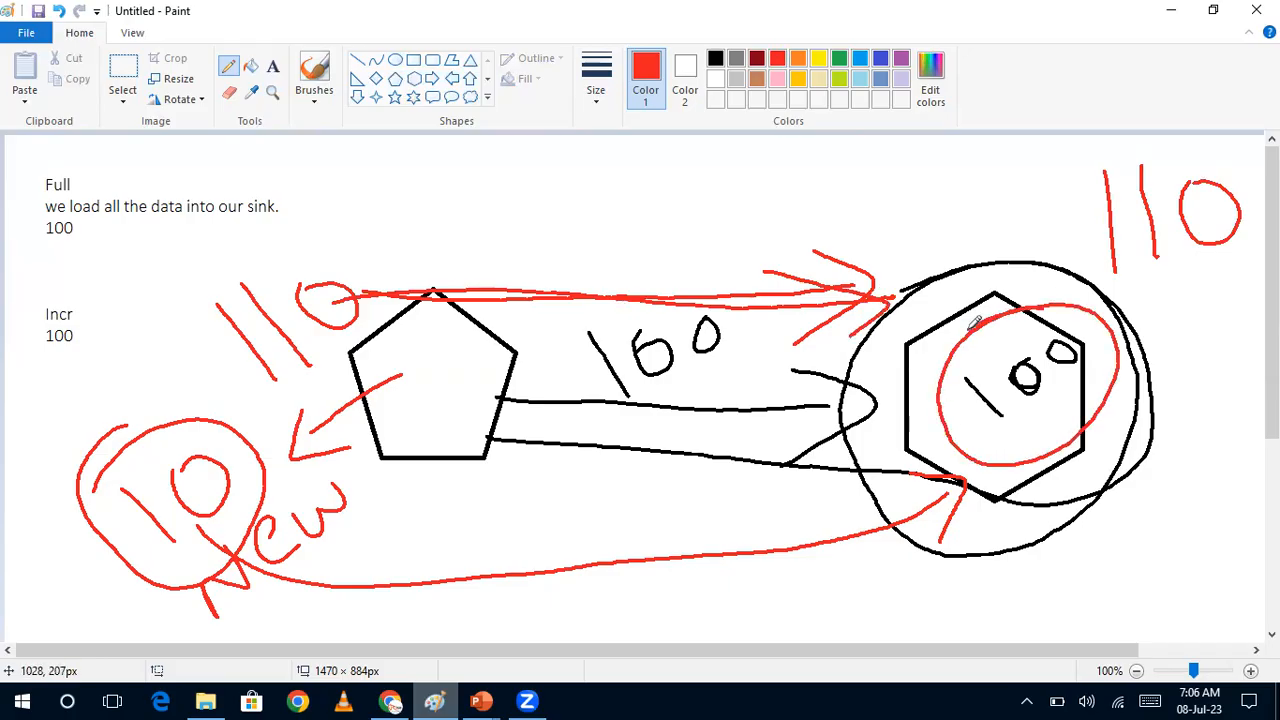
mouse_move(200, 515)
left_mouse_down()
mouse_move(560, 592)
mouse_move(1100, 474)
mouse_move(1207, 276)
mouse_move(1168, 322)
mouse_move(1256, 293)
left_mouse_up()
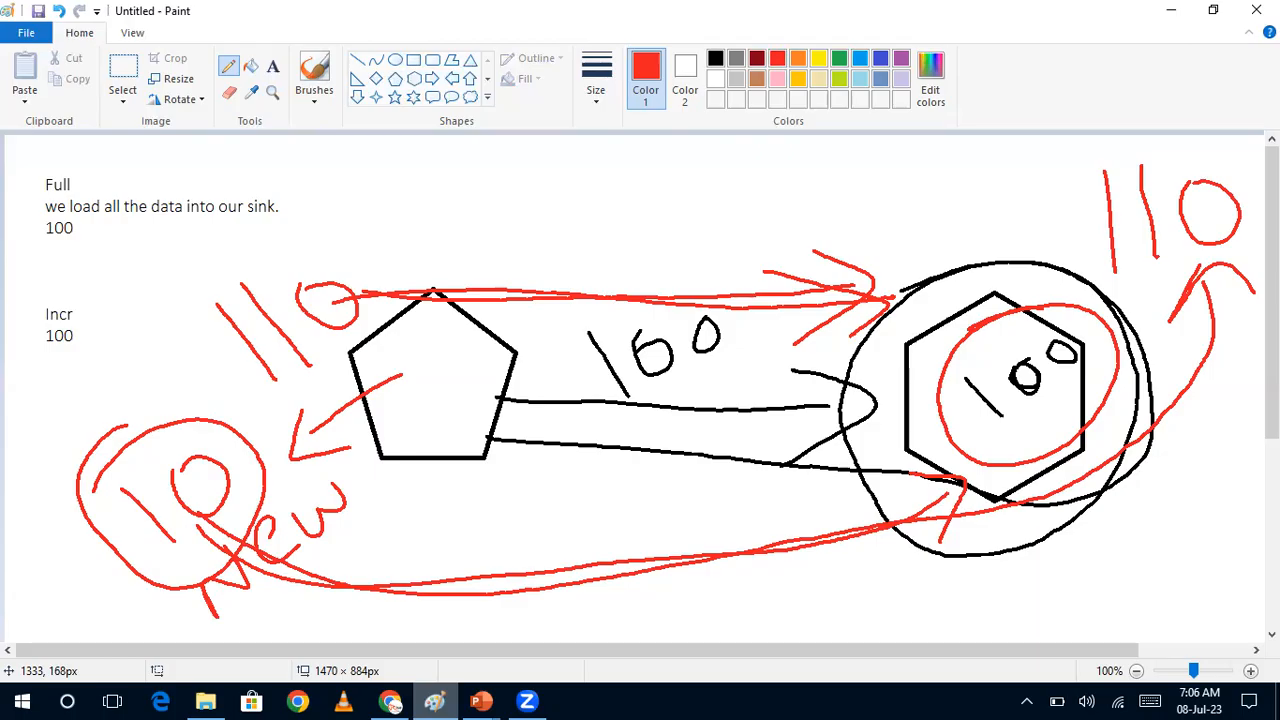
Write 'Target' in red with a diagonal stroke toward the top right.
left_click_drag(808, 220, 892, 156)
left_click_drag(858, 197, 880, 270)
mouse_move(926, 218)
left_mouse_down()
mouse_move(935, 250)
mouse_move(965, 235)
mouse_move(975, 193)
mouse_move(1044, 202)
mouse_move(1030, 262)
mouse_move(1076, 172)
mouse_move(1058, 150)
left_mouse_up()
left_click_drag(905, 297, 1125, 172)
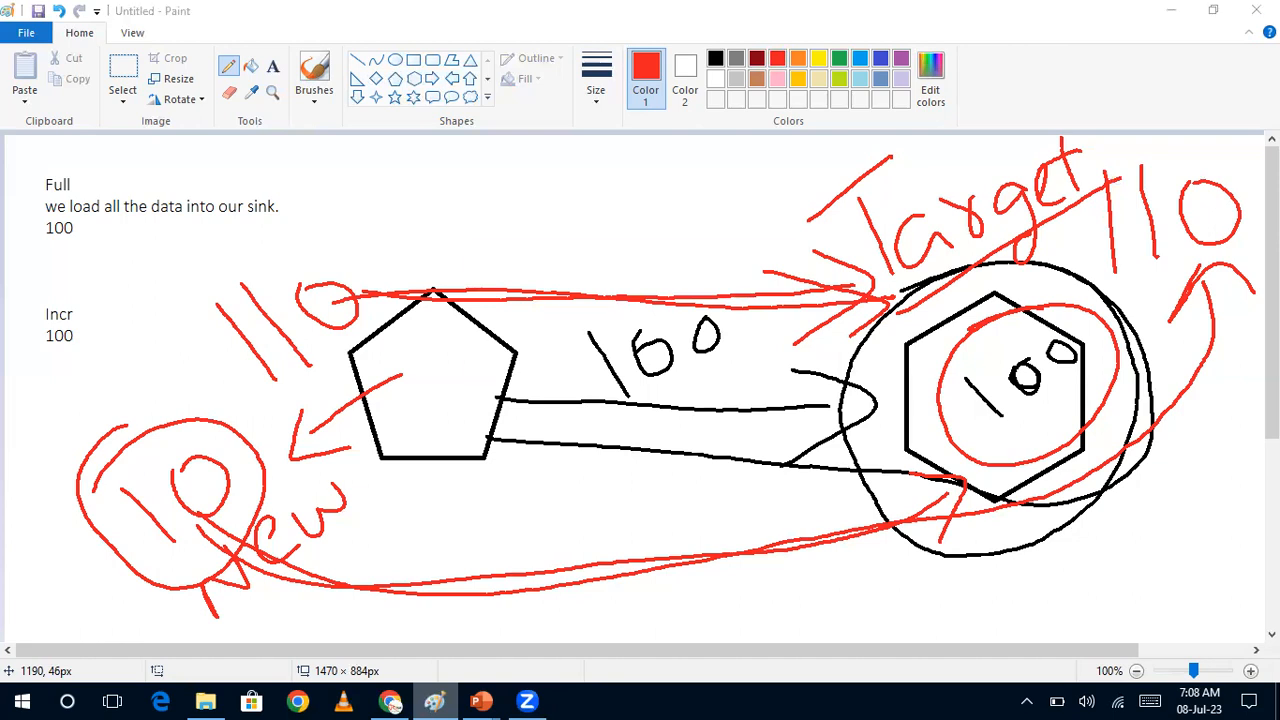
Discard the annotated sketch without saving, leaving a fresh blank canvas.
key("alt+F4")
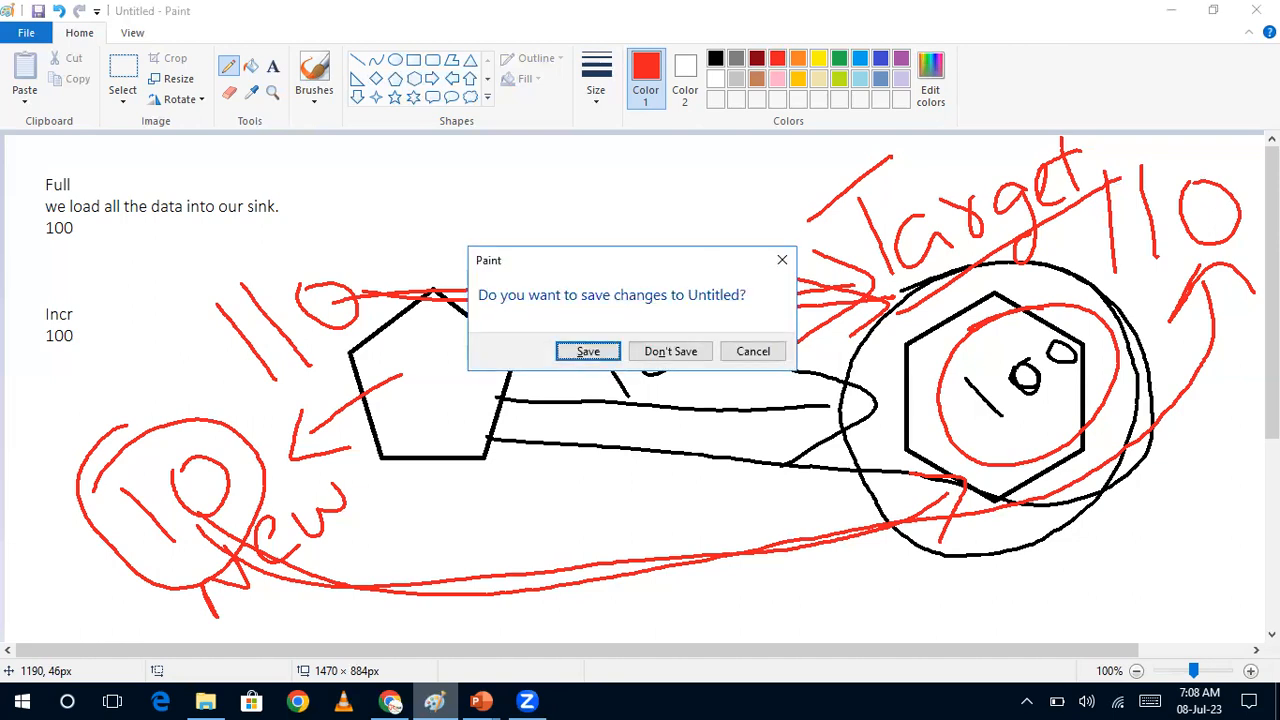
key("Tab")
key("Return")
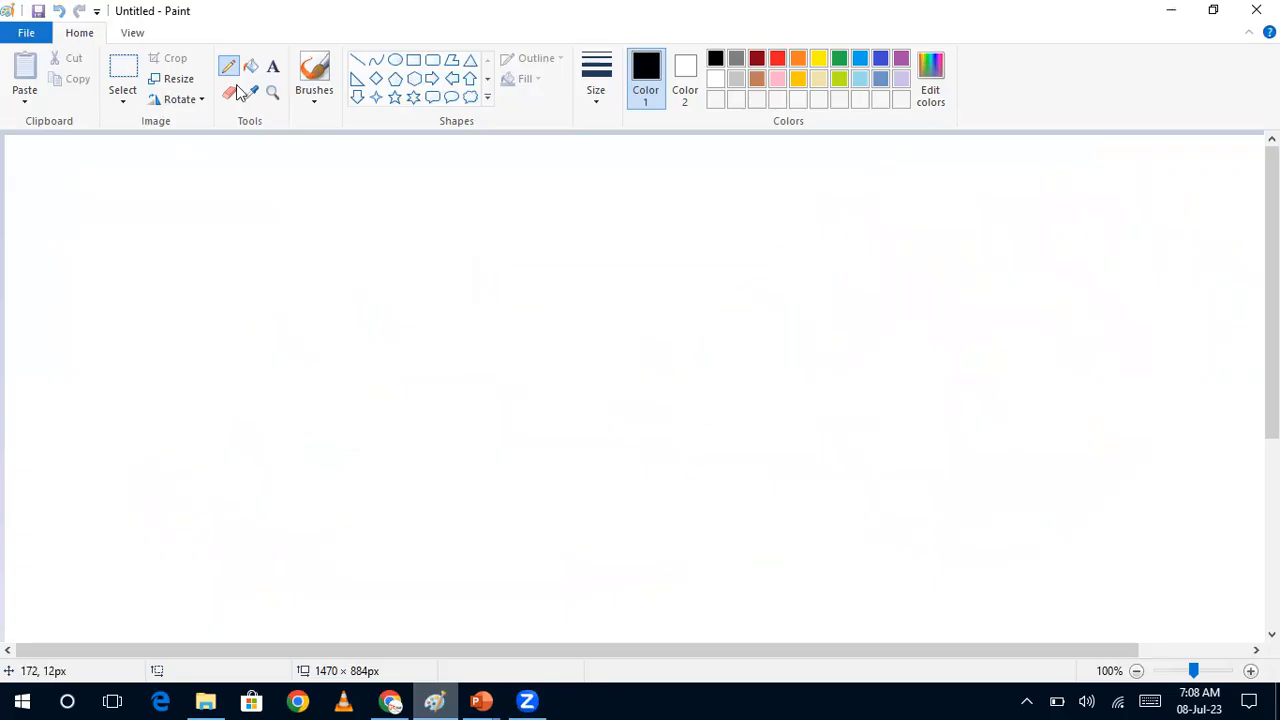
Create a text box listing '1 sql db' and '1 storage'.
left_click(273, 66)
left_click_drag(78, 203, 331, 497)
type("1")
type(" sql")
type(" da")
key("BackSpace")
key("BackSpace")
type("db")
key("Return")
type("1")
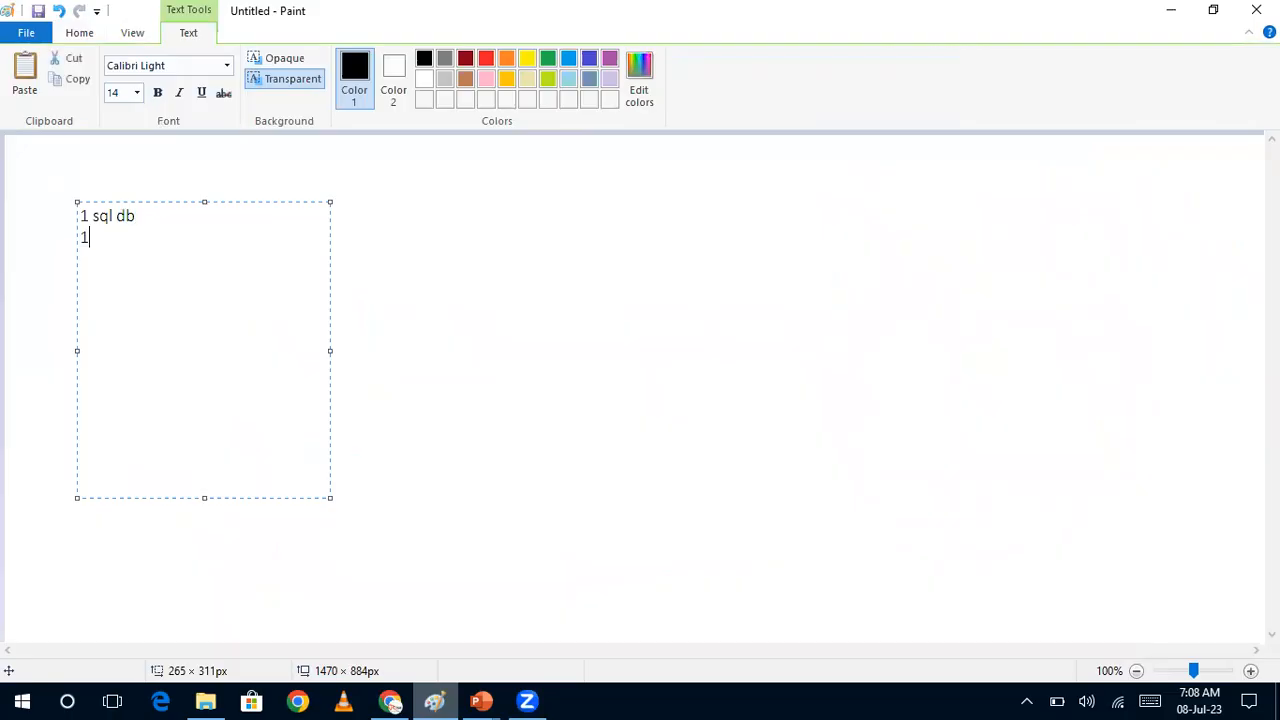
type("gen2")
key("BackSpace")
key("BackSpace")
key("BackSpace")
key("BackSpace")
type("storage")
key("Return")
Add '1 adf' and, two lines below, 'linked servi-2'.
type("1adf")
key("Left")
key("Left")
key("Left")
key("Right")
key("Right")
key("Right")
key("Return")
key("Return")
type("lin")
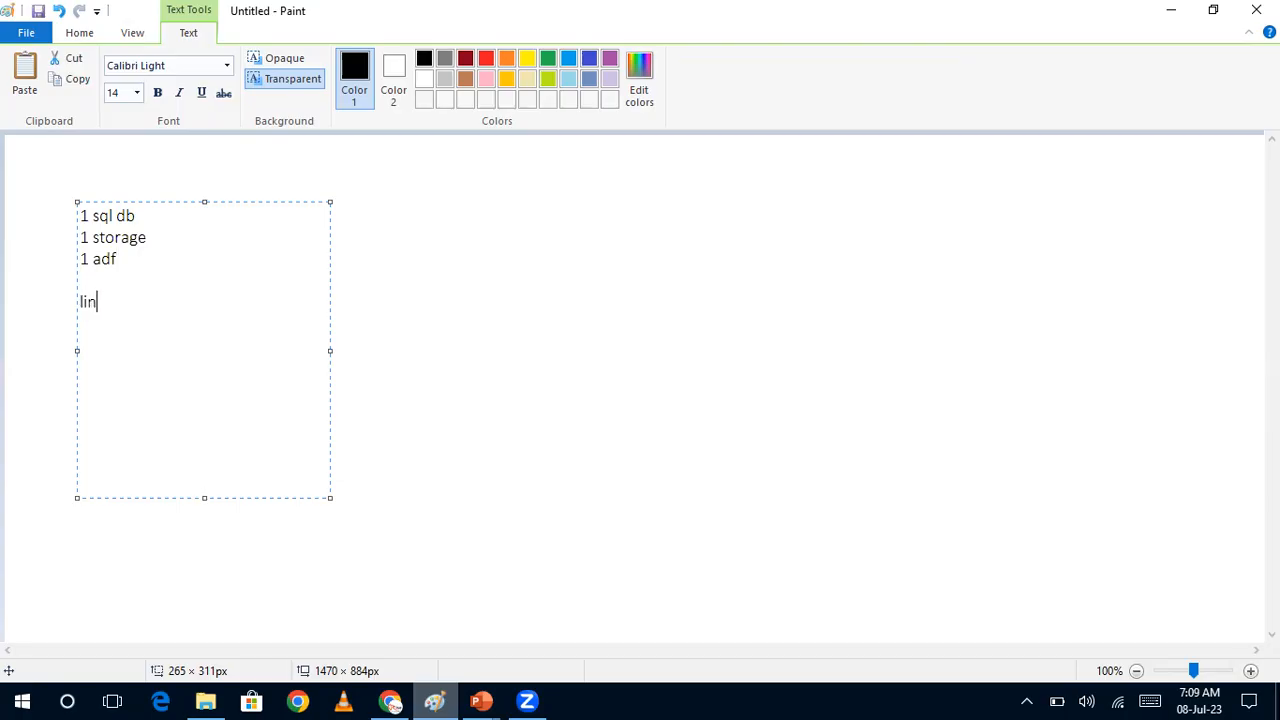
type("ked servi-")
type("2")
In the browser, go from the subscription page to the Azure home page and SQL databases.
left_click(391, 701)
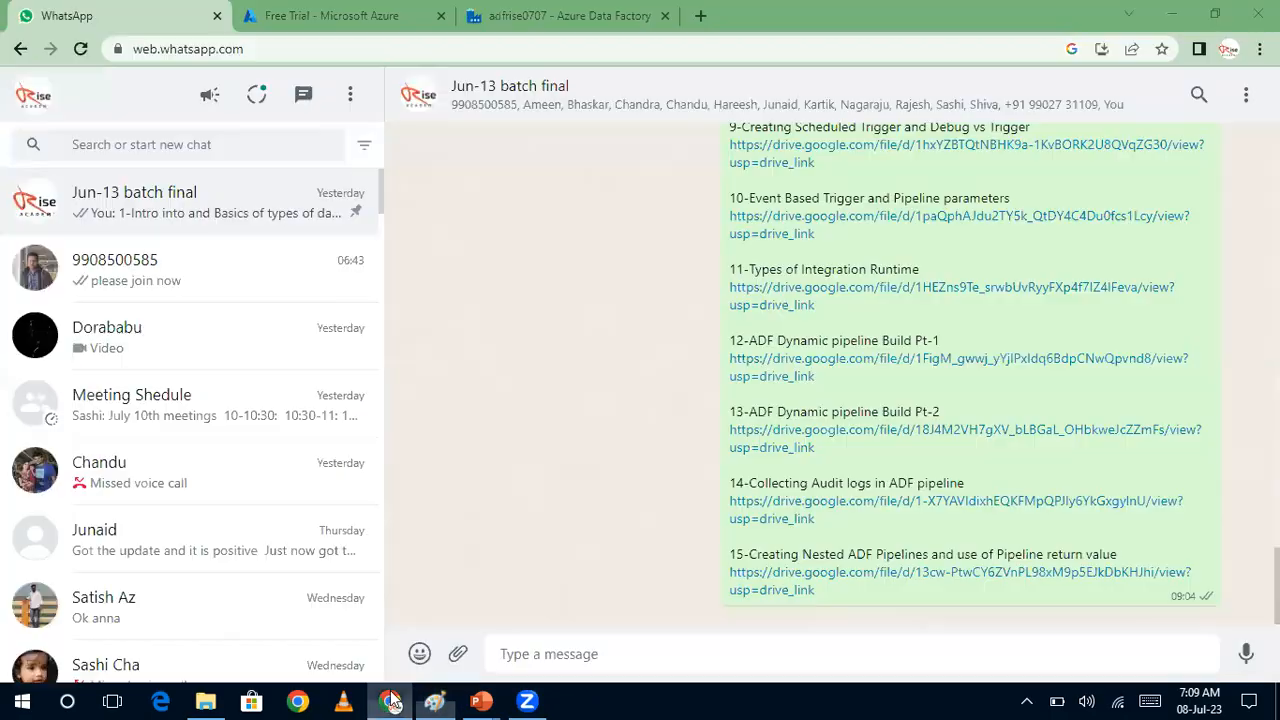
left_click(382, 12)
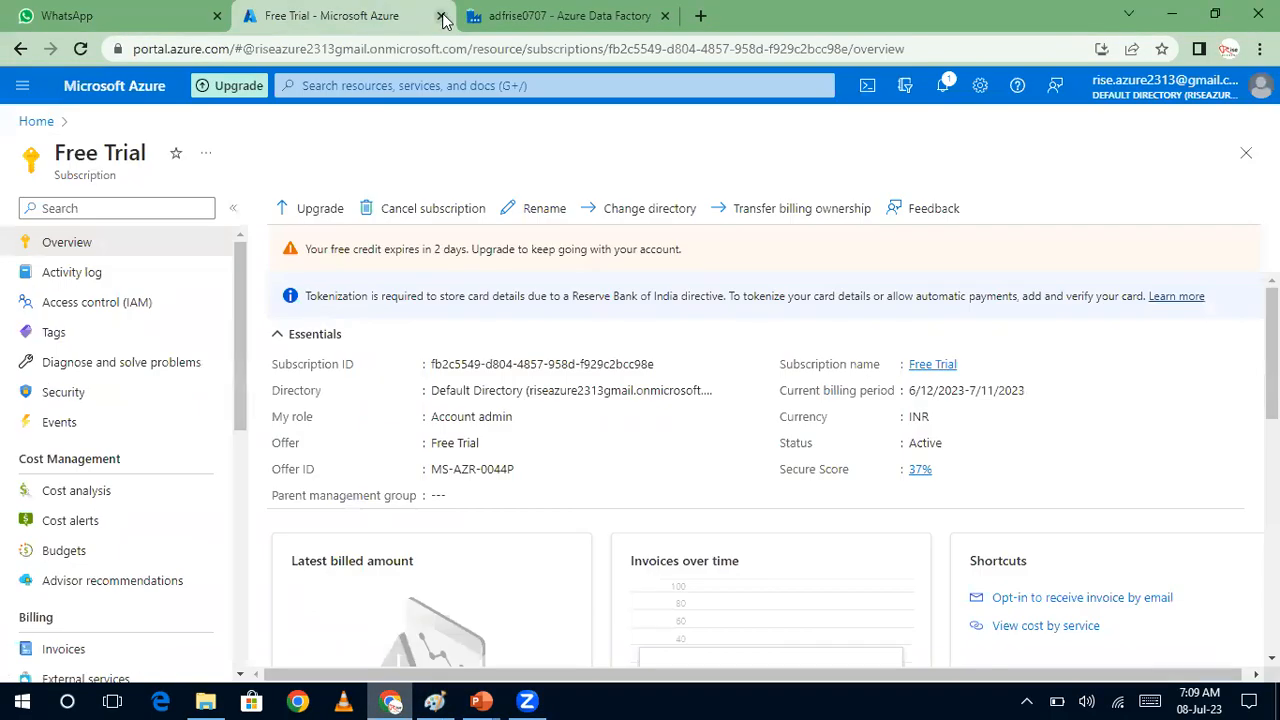
left_click(36, 122)
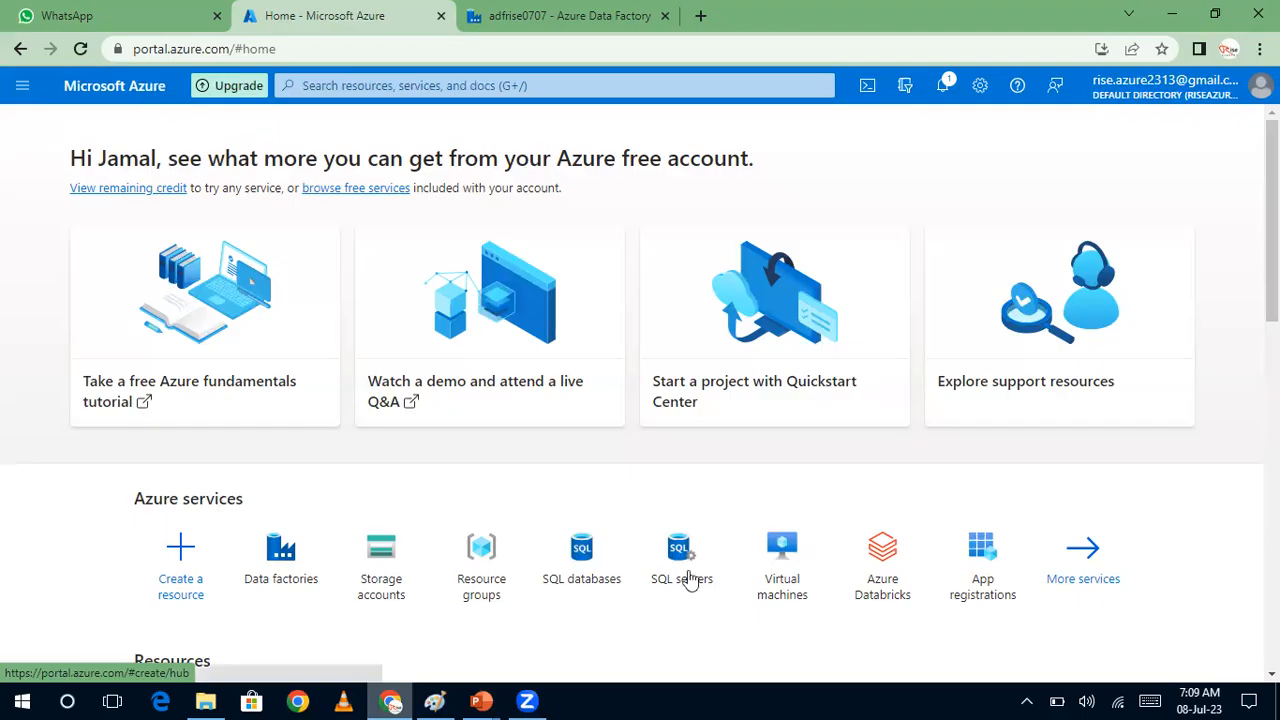
left_click(585, 562)
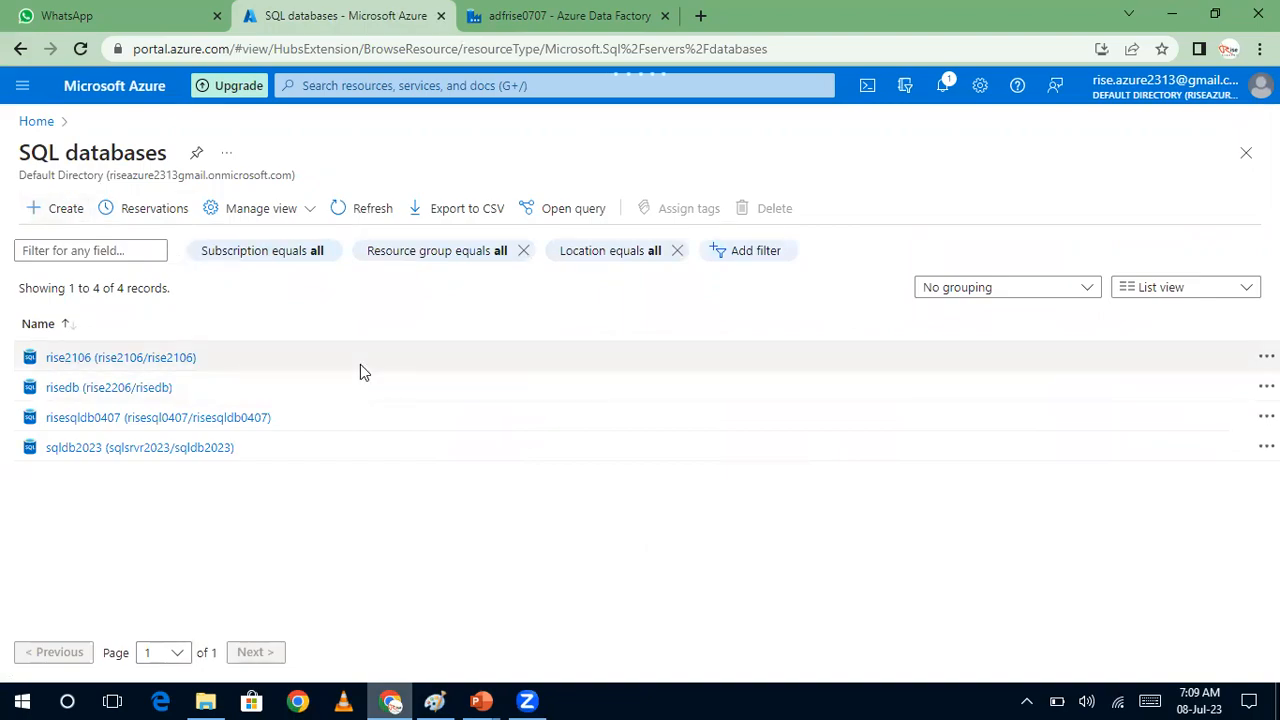
Launch Azure Data Studio from the desktop, then return to the Create SQL Database form.
key("super+d")
left_click(14, 430)
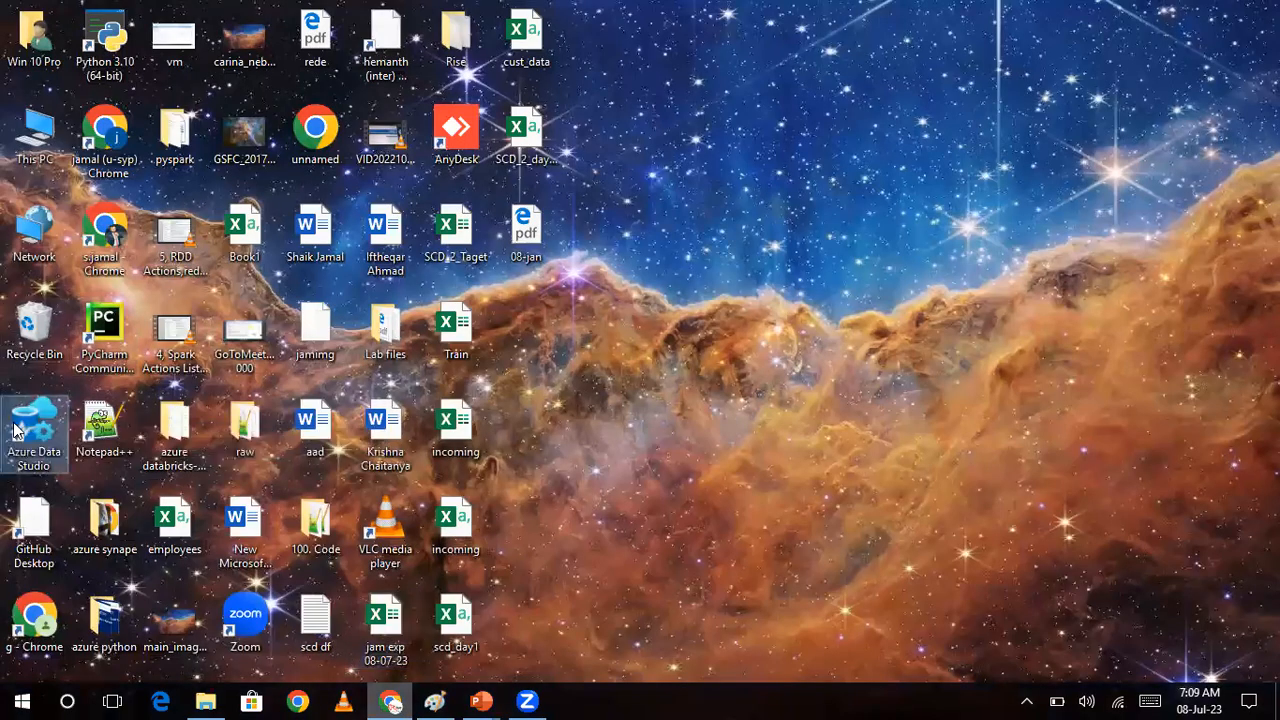
double_click(14, 430)
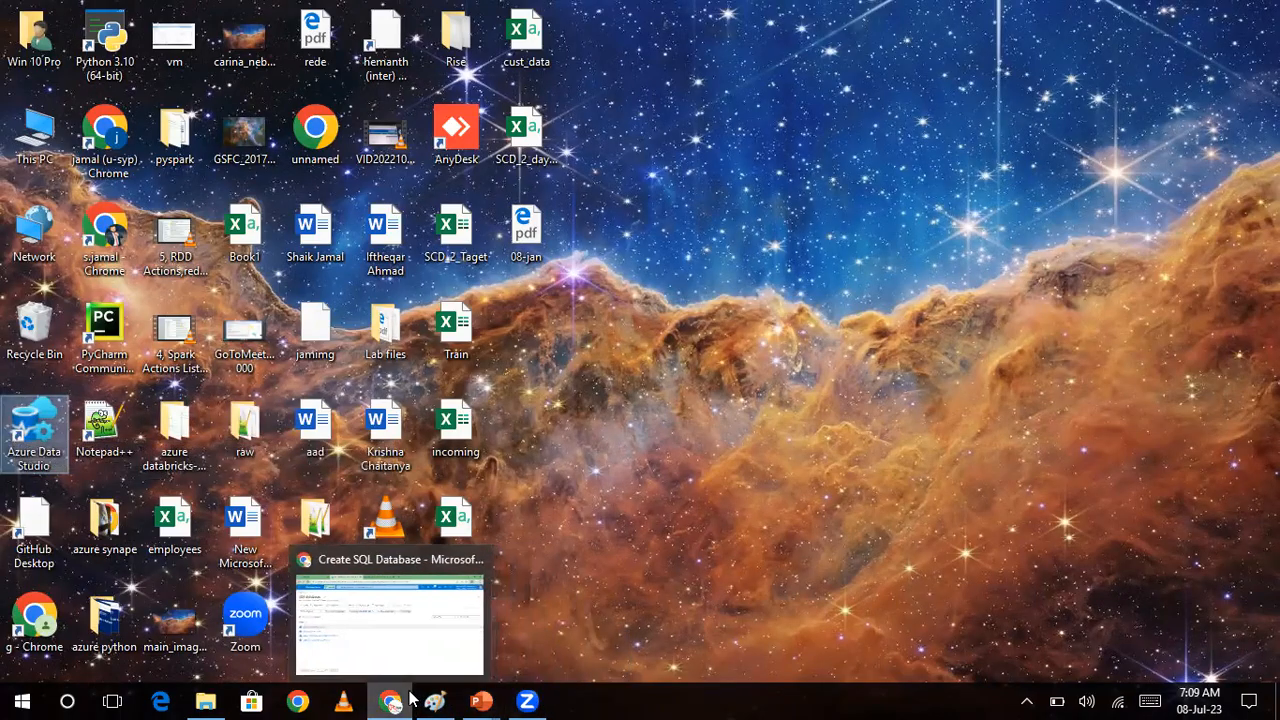
left_click(481, 701)
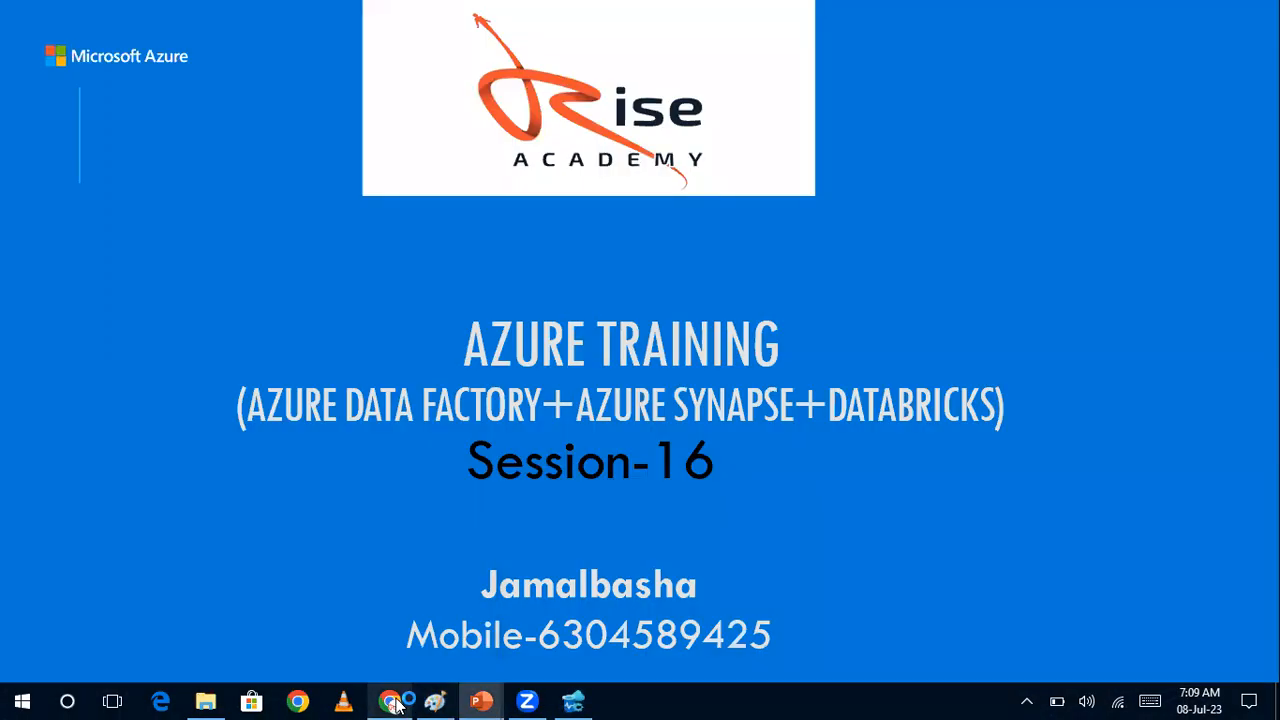
left_click(360, 581)
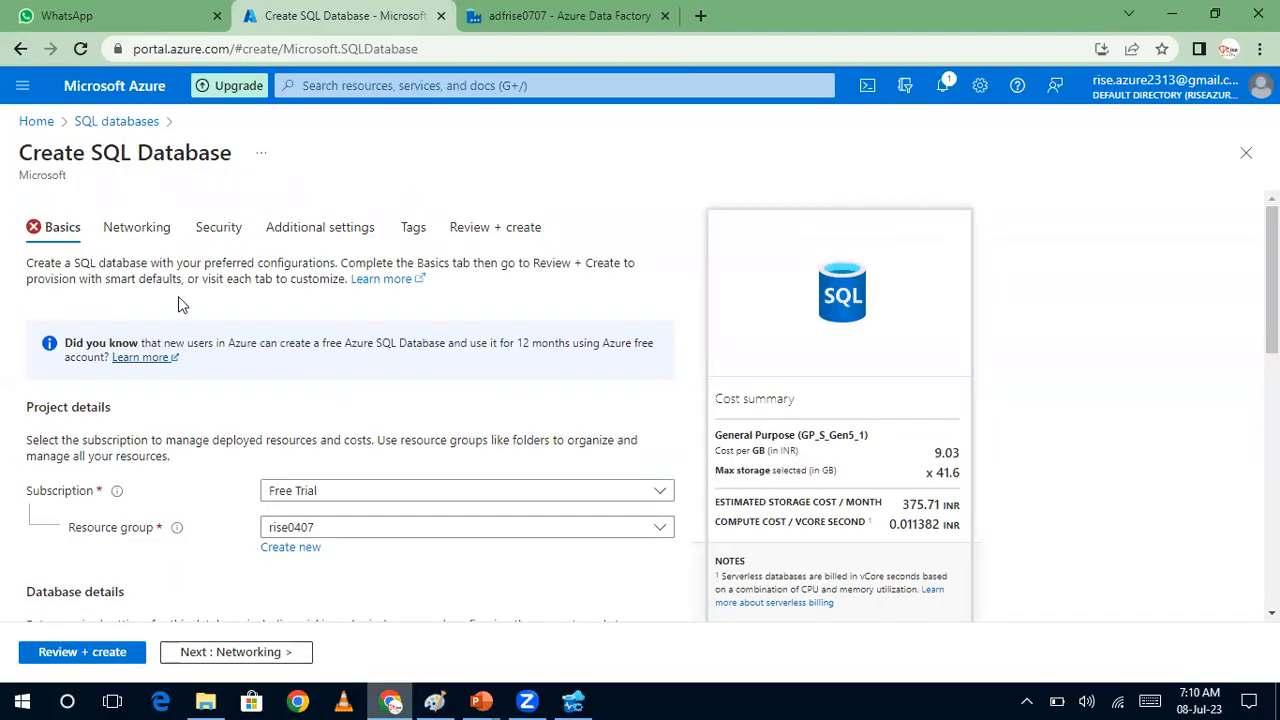
Replace resource group rise0407 with a newly created group named rise0708.
scroll(322, 480, "down", 2)
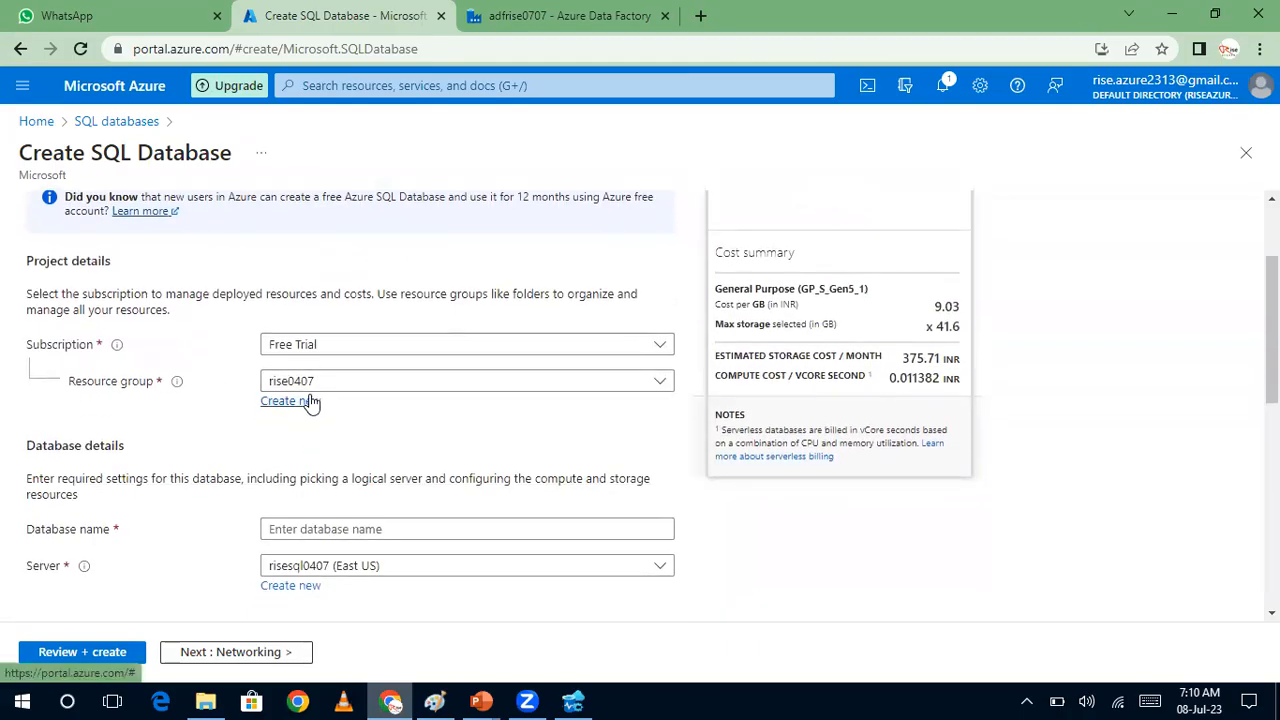
left_click(310, 401)
type("ris")
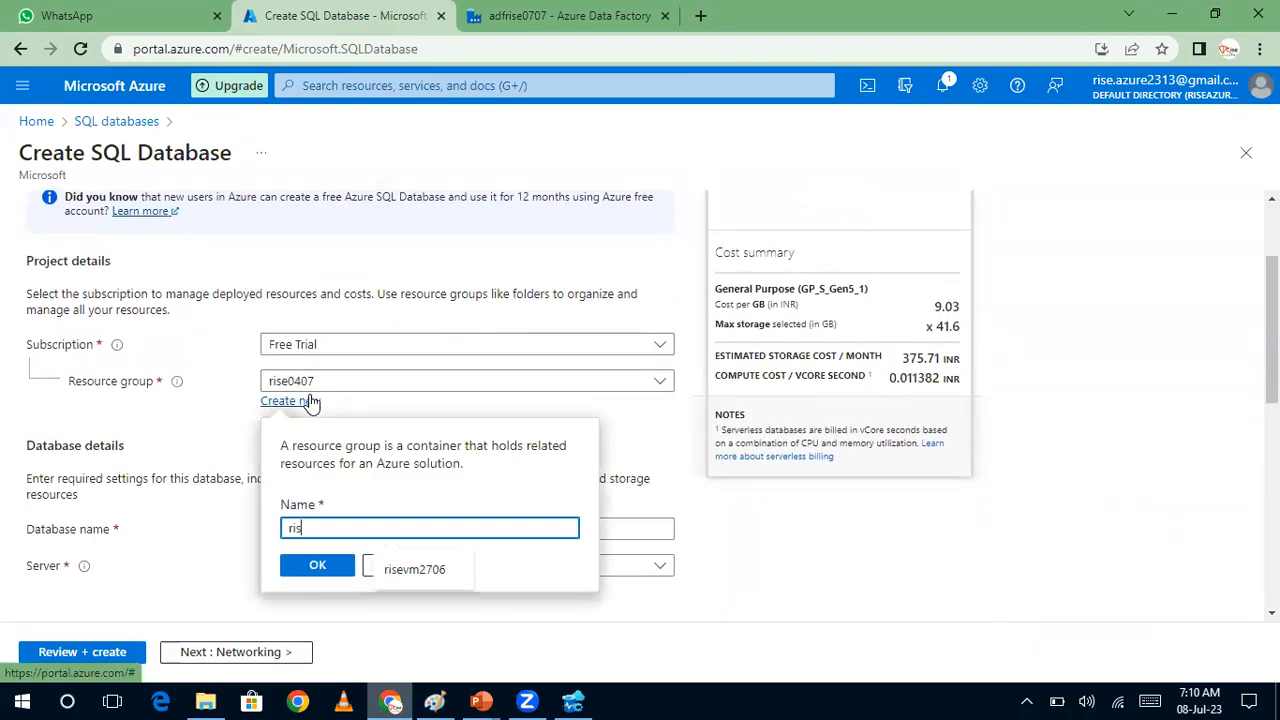
type("e070")
type("8")
key("BackSpace")
type("8")
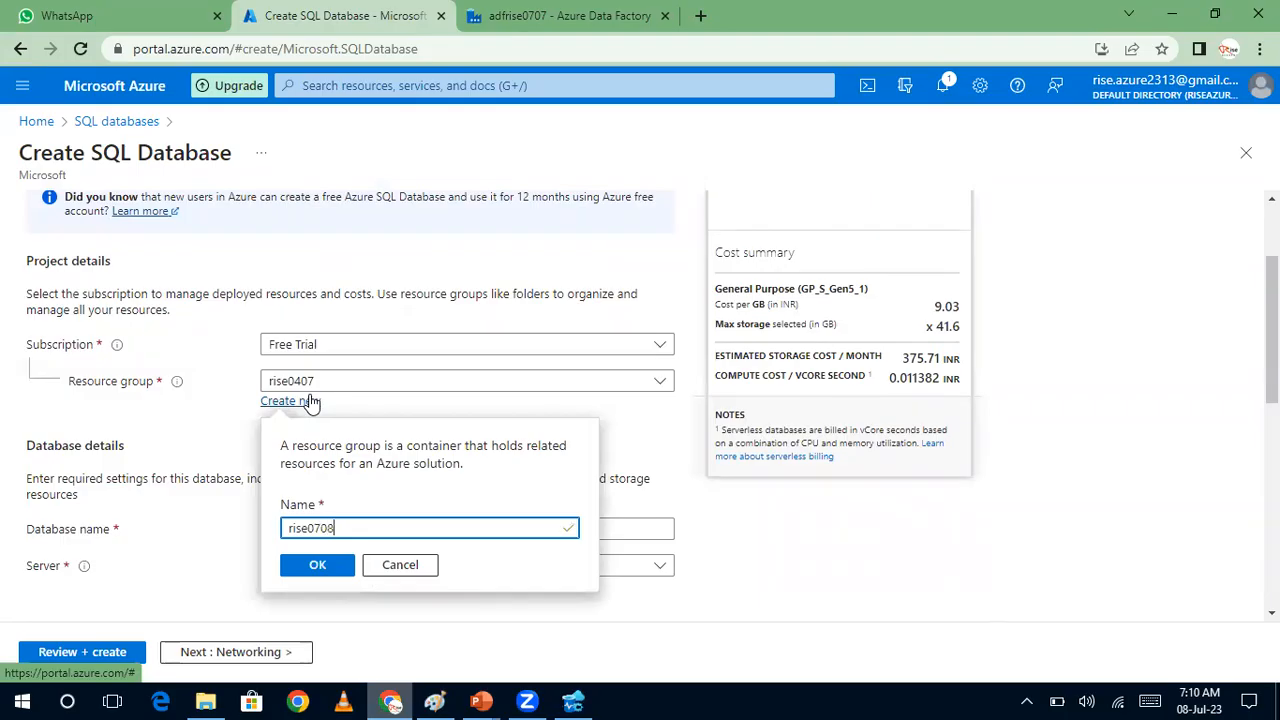
left_click(322, 566)
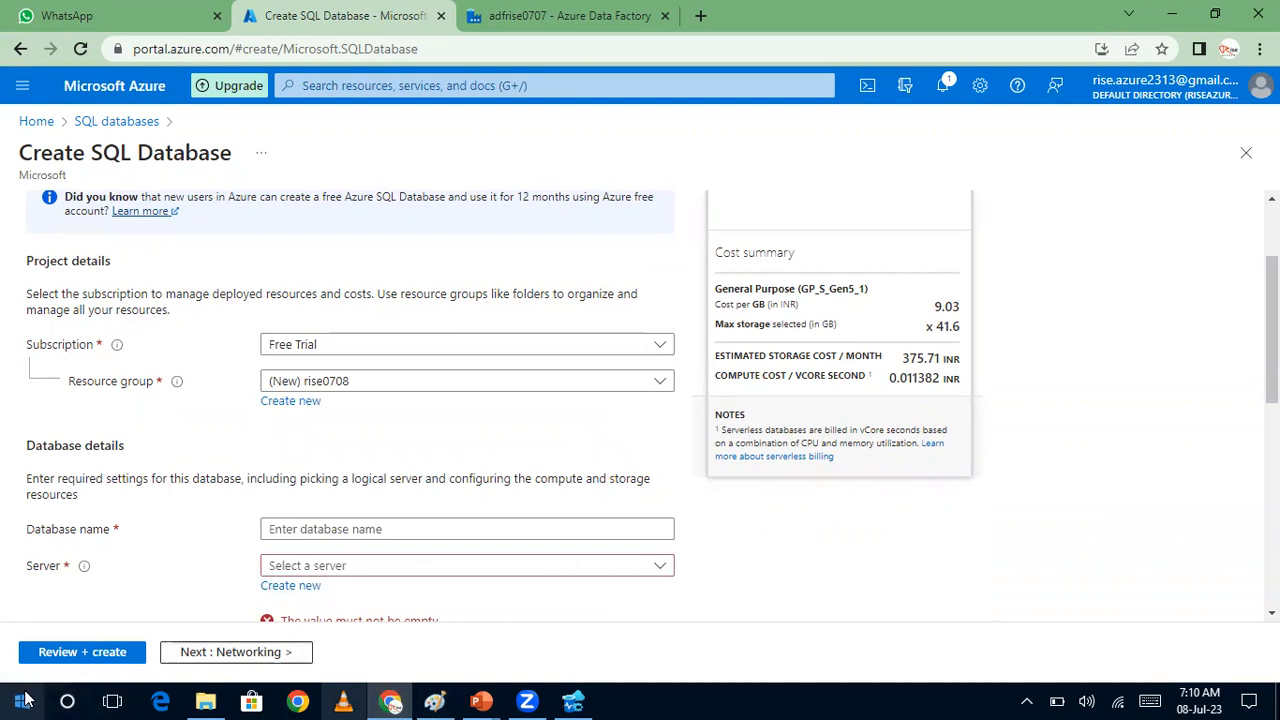
Search Windows for 'notepa' and launch Notepad++ from the results.
left_click(62, 703)
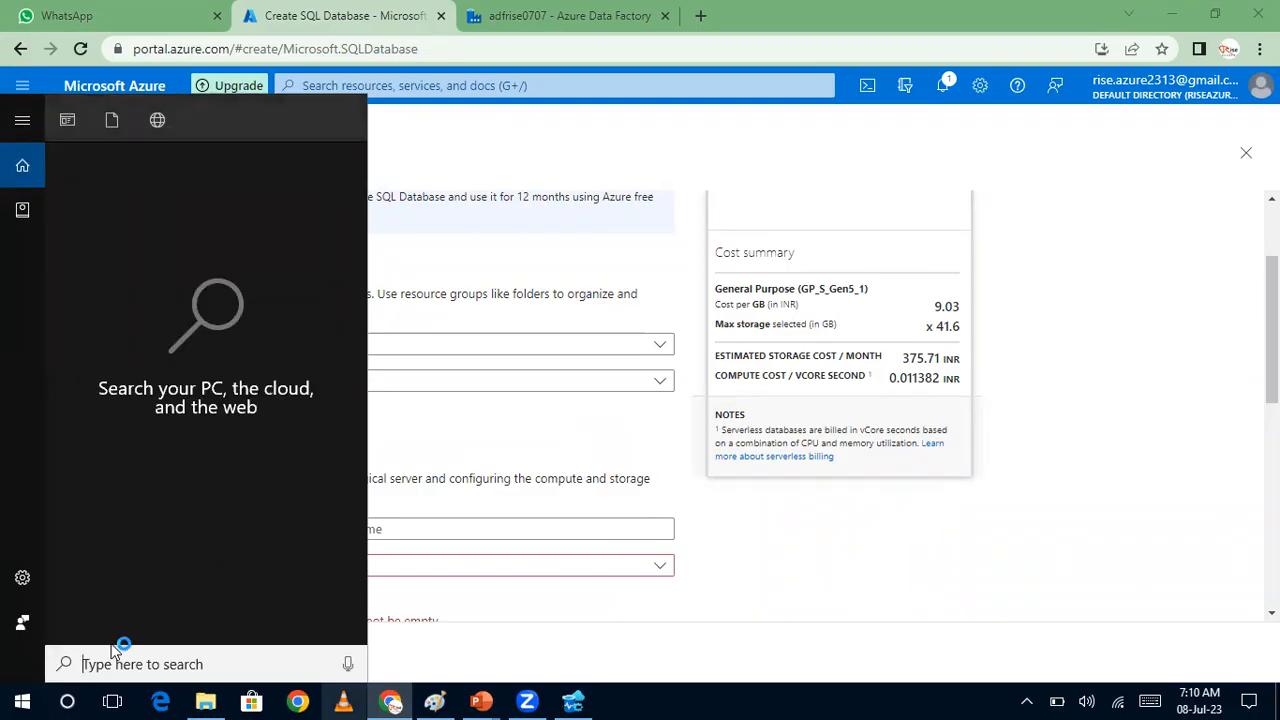
type("note")
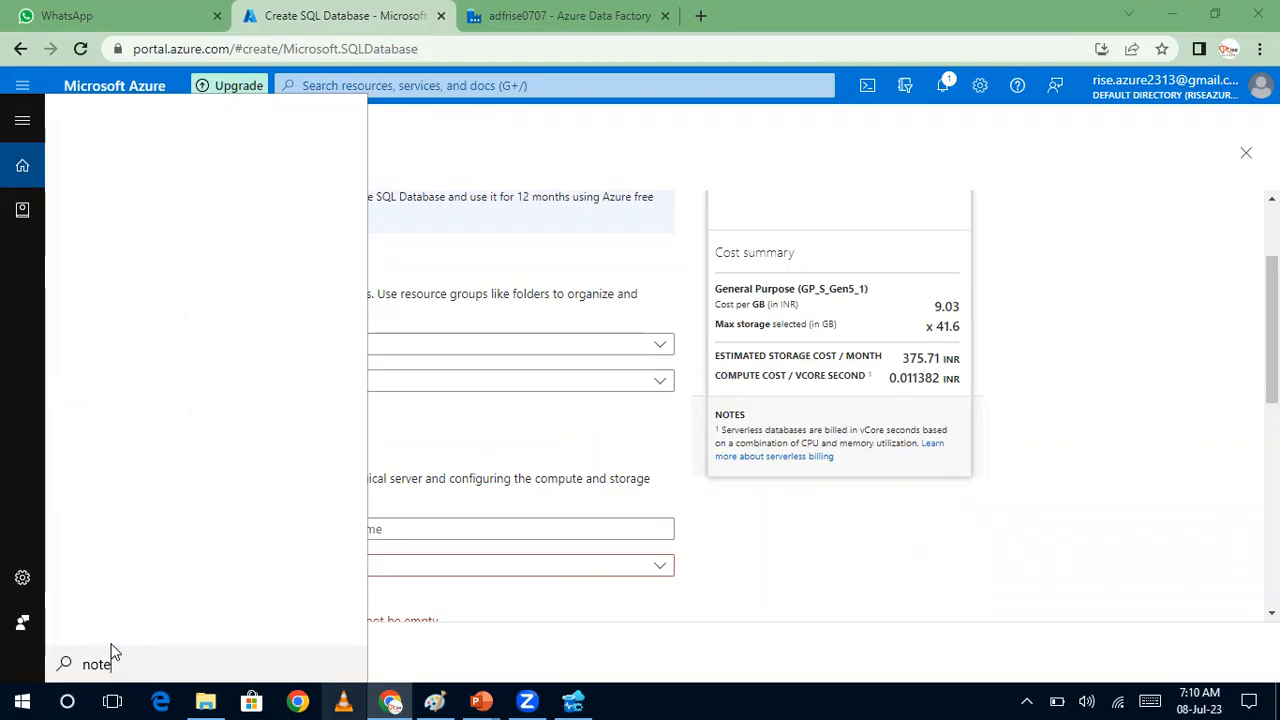
type("pas")
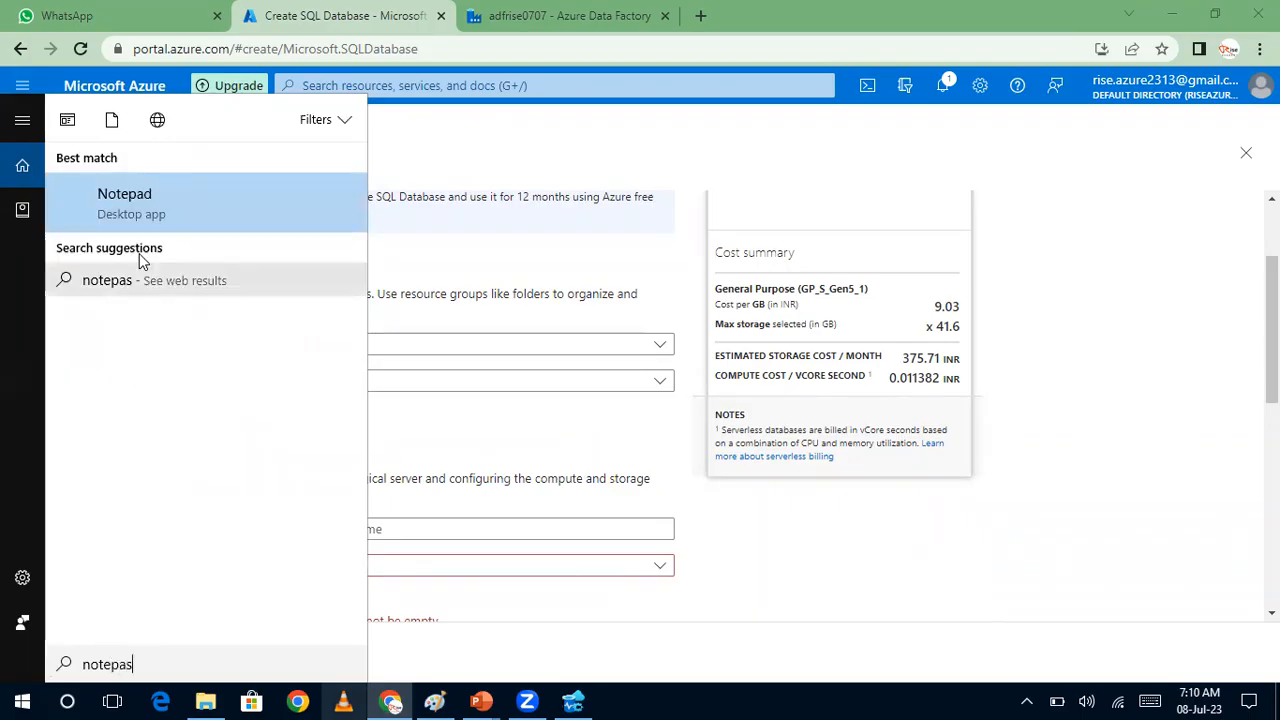
key("BackSpace")
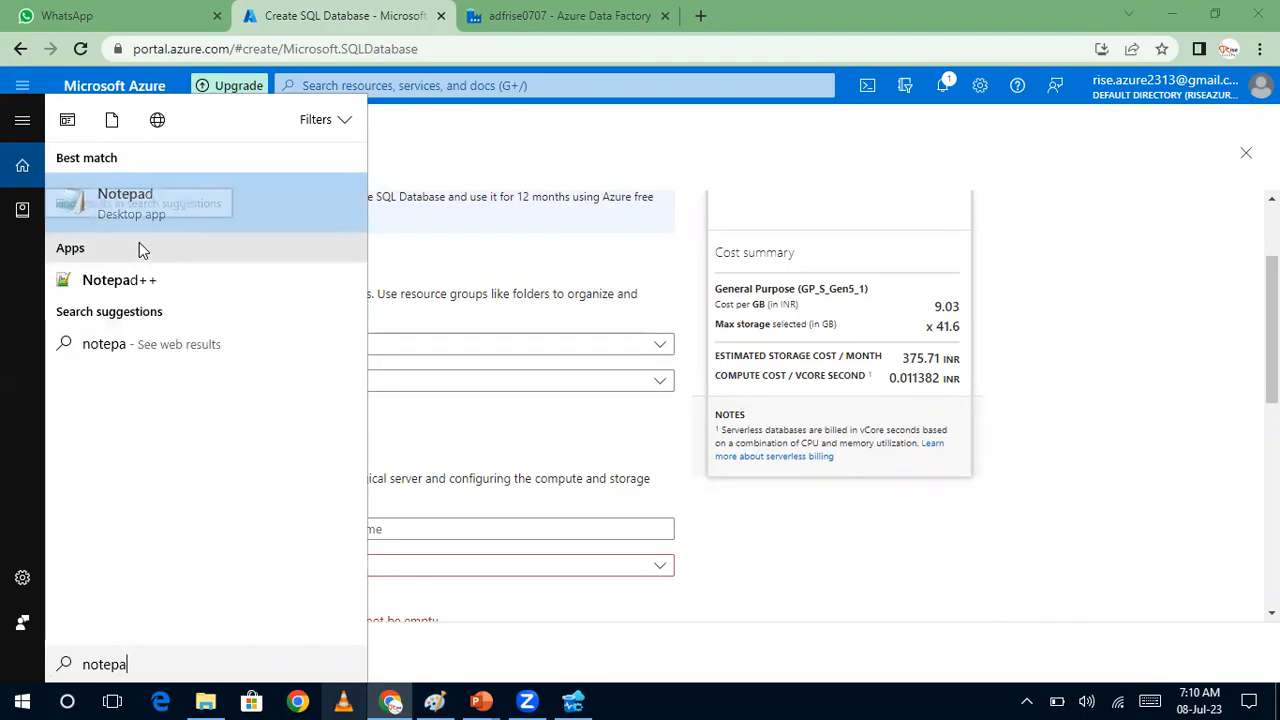
left_click(147, 283)
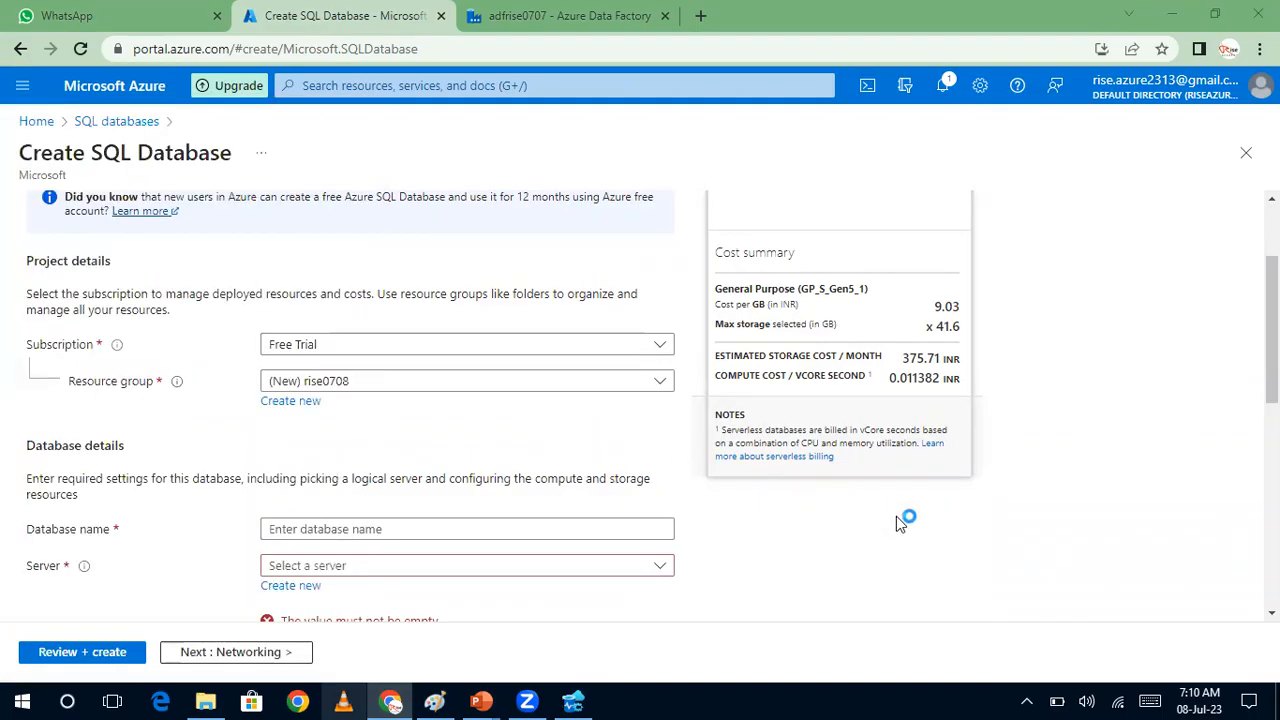
Enter risedb0807 as the database name and begin creating a new server.
left_click(438, 532)
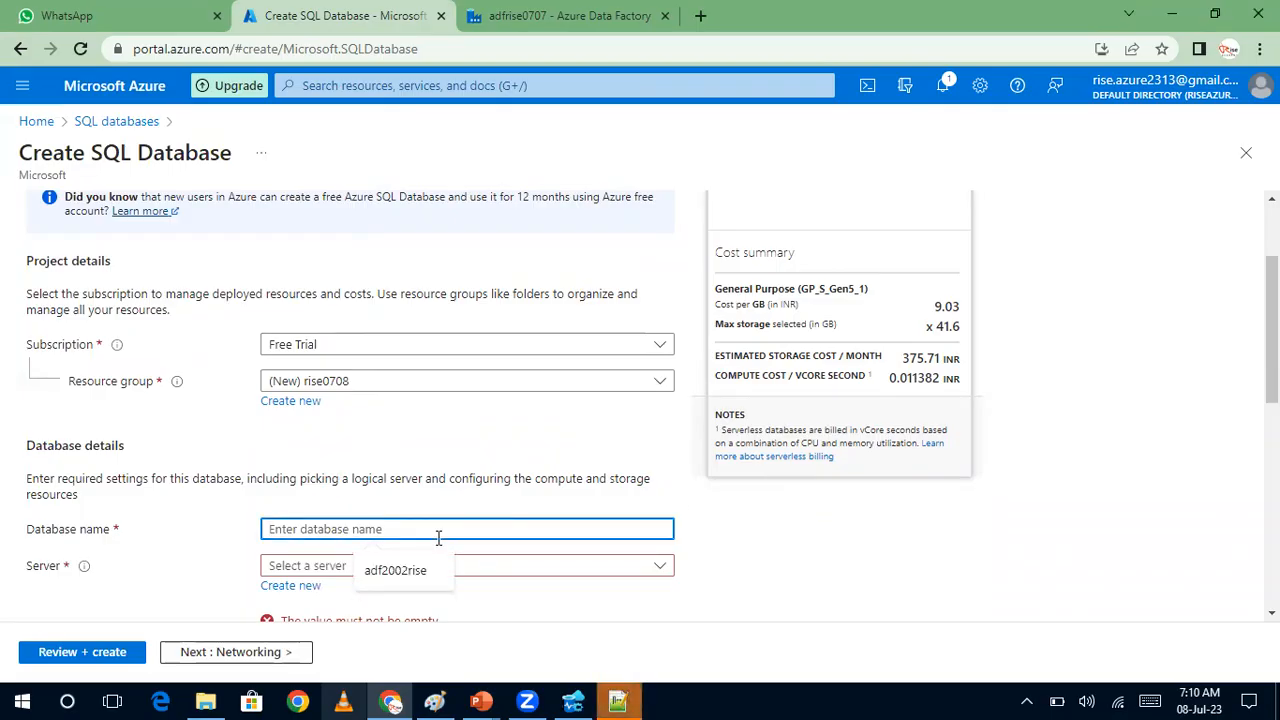
type("ri")
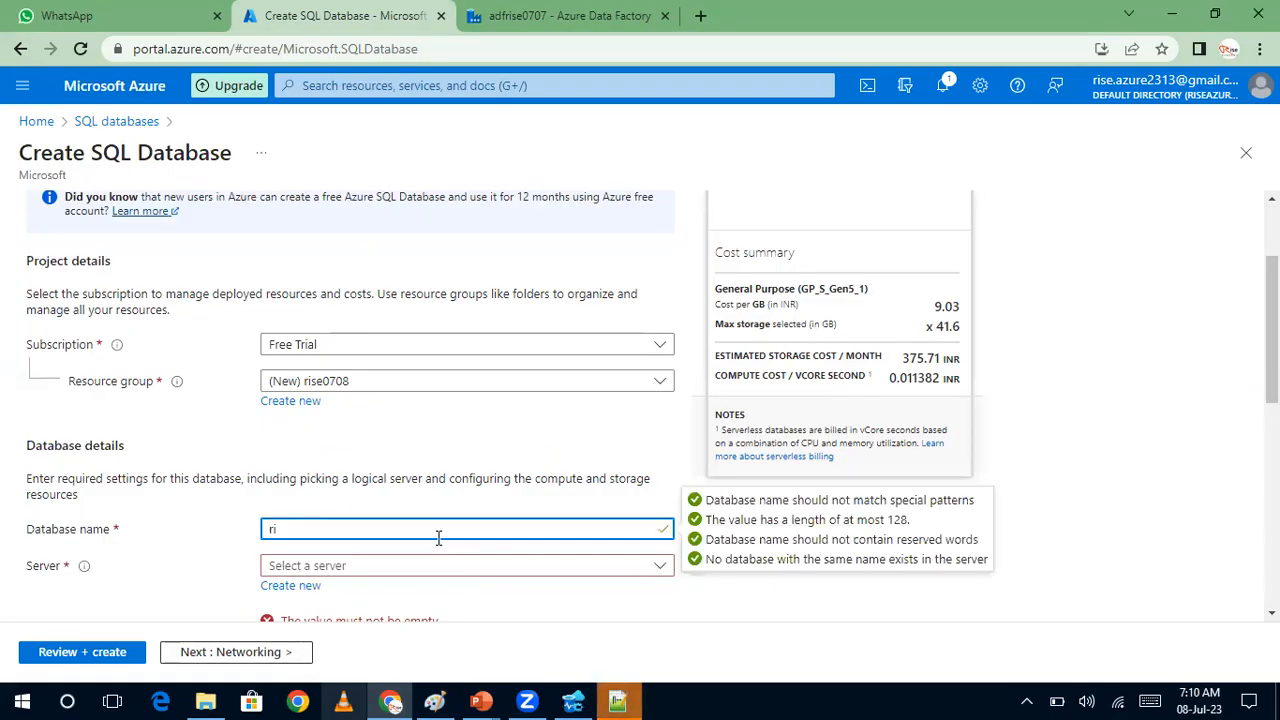
type("sedb0807")
scroll(438, 538, "down", 1)
scroll(438, 538, "down", 1)
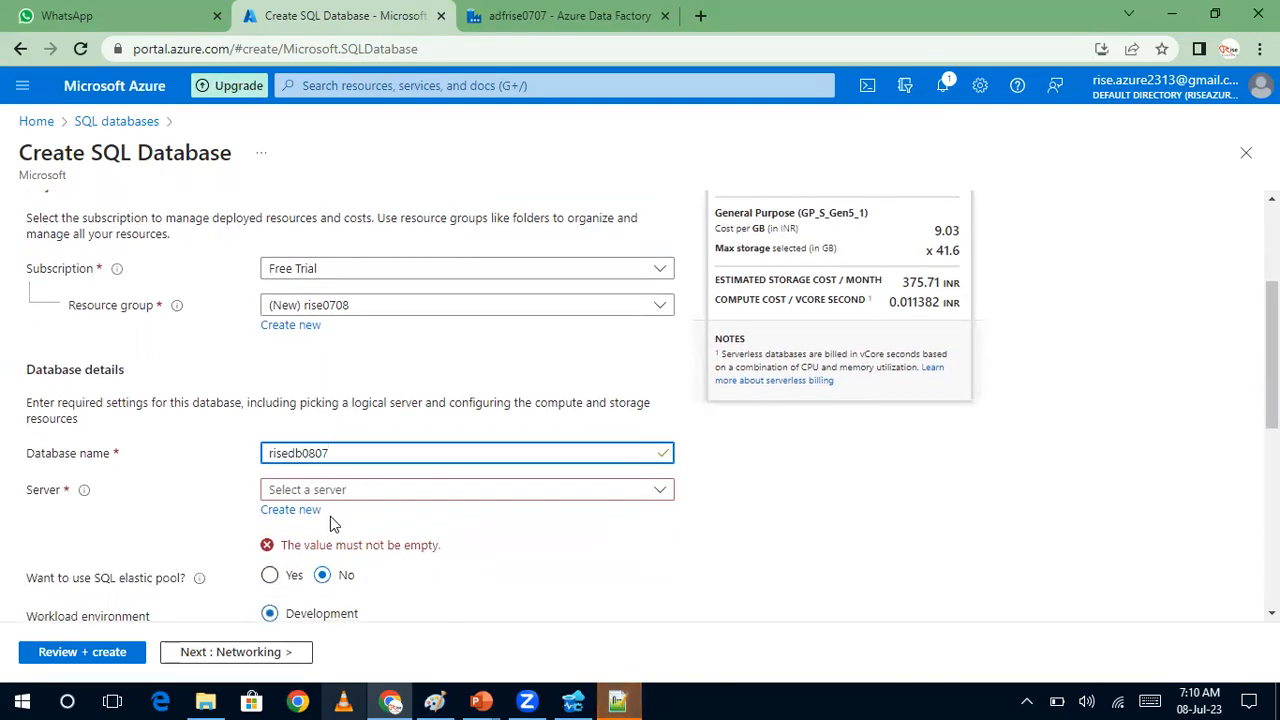
left_click(309, 512)
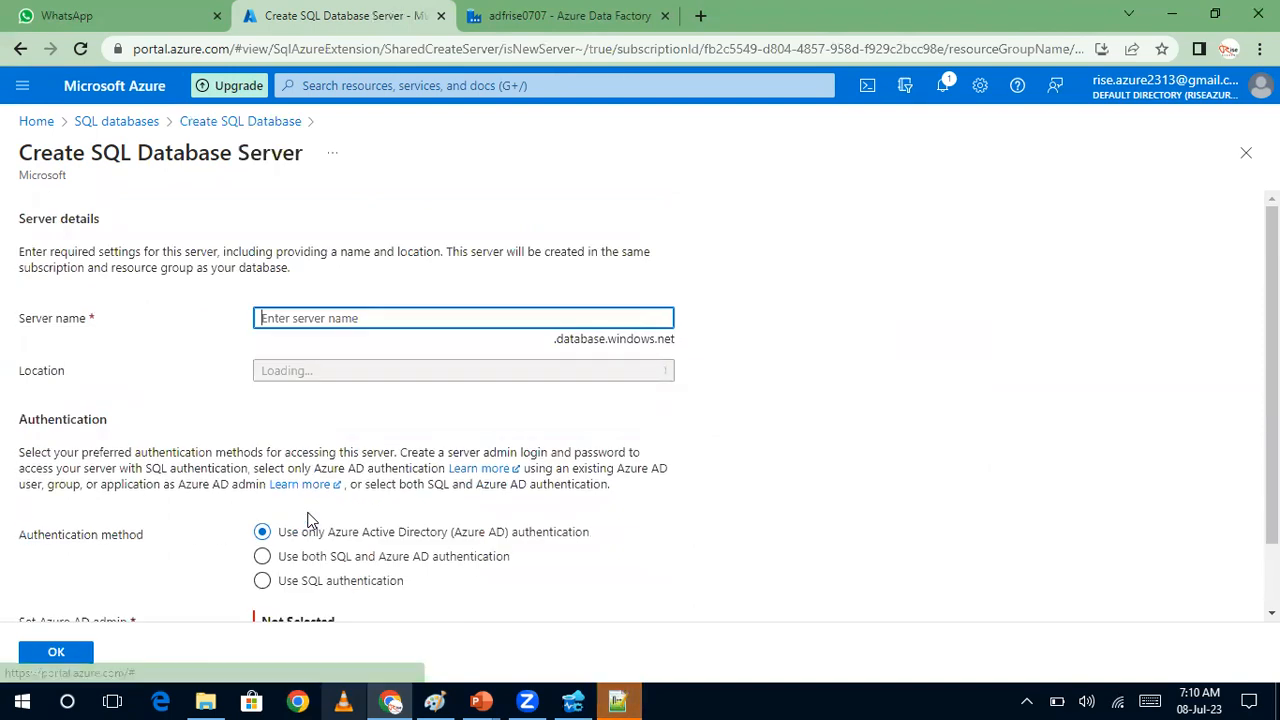
Name the server risedb0807 and select SQL authentication.
type("ris")
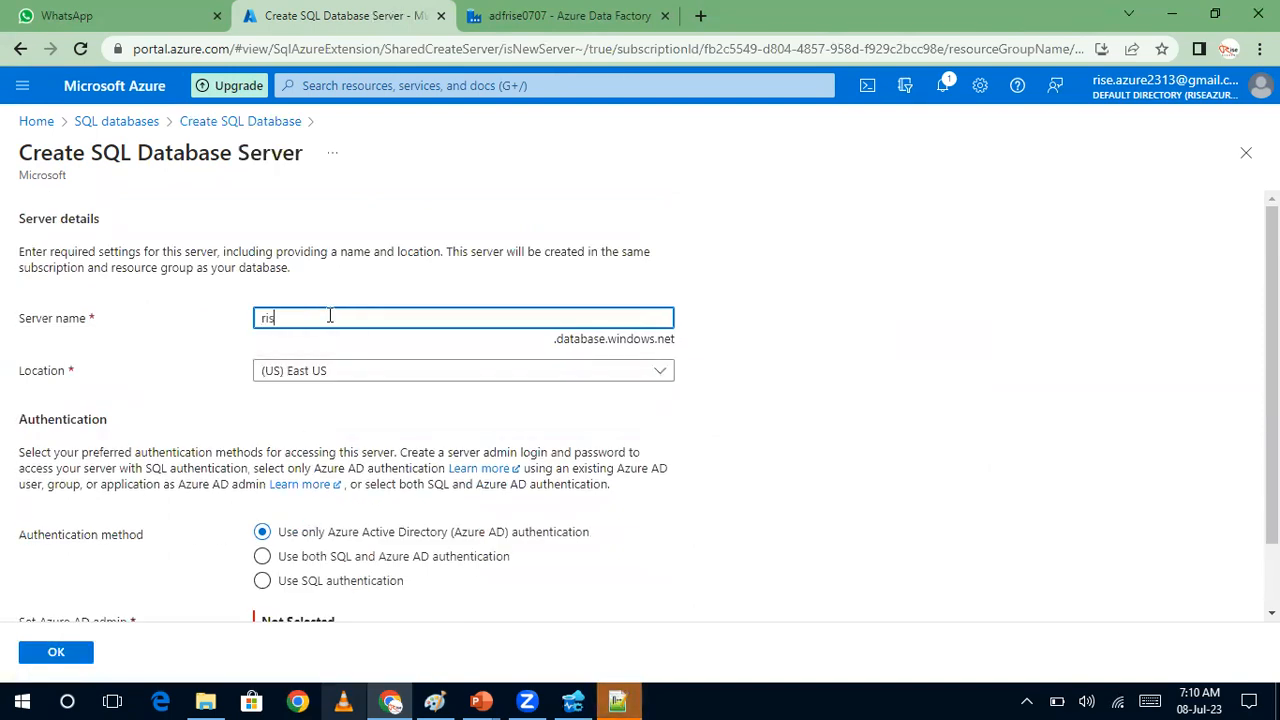
type("edb")
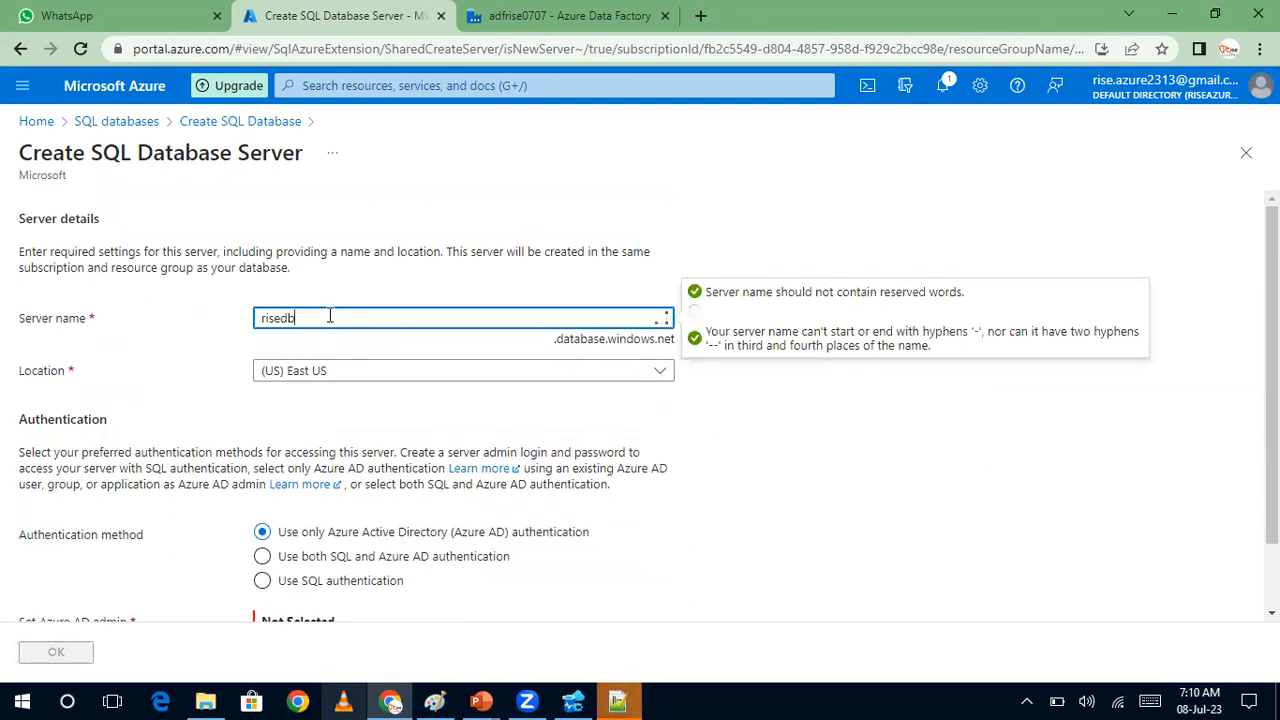
type("0807")
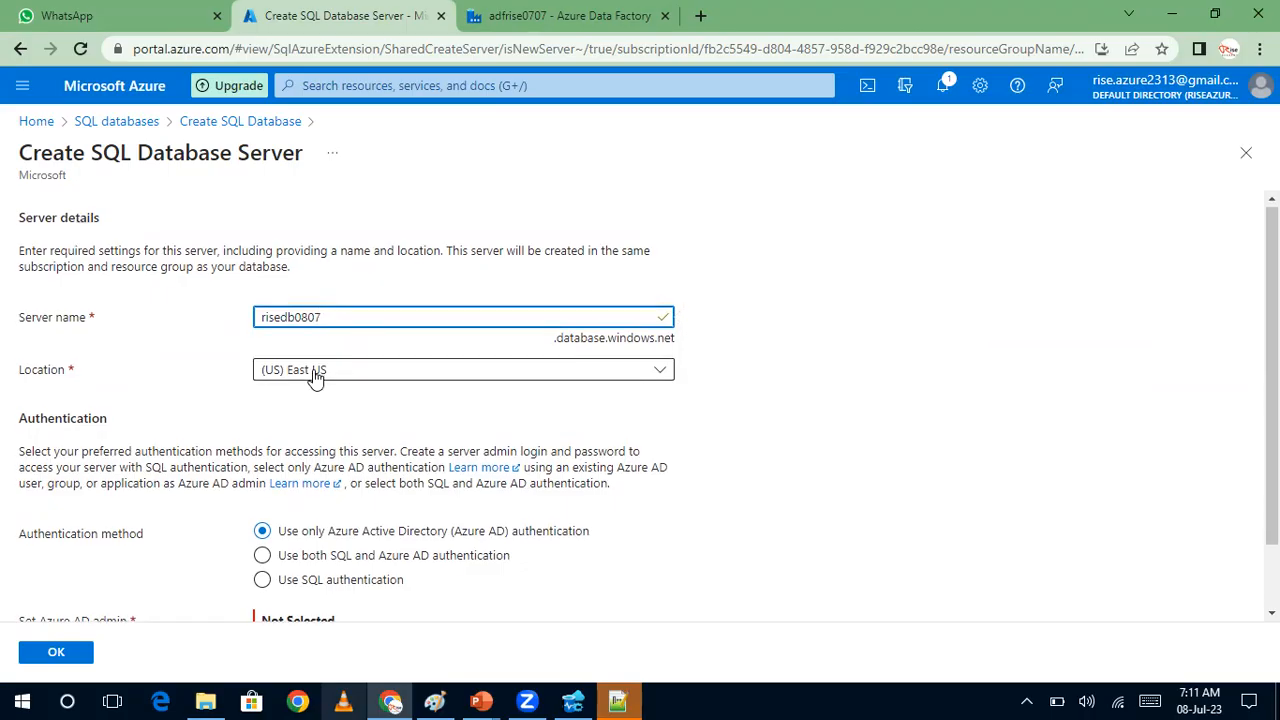
scroll(314, 373, "down", 2)
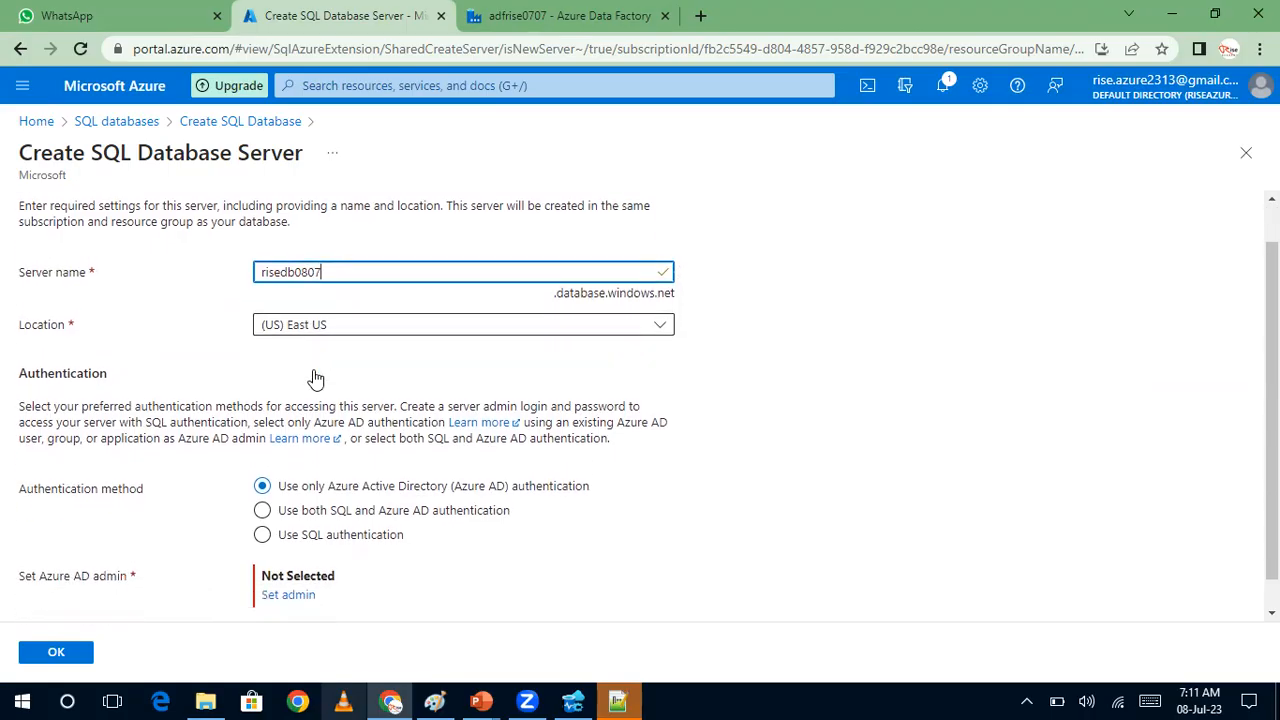
left_click(263, 503)
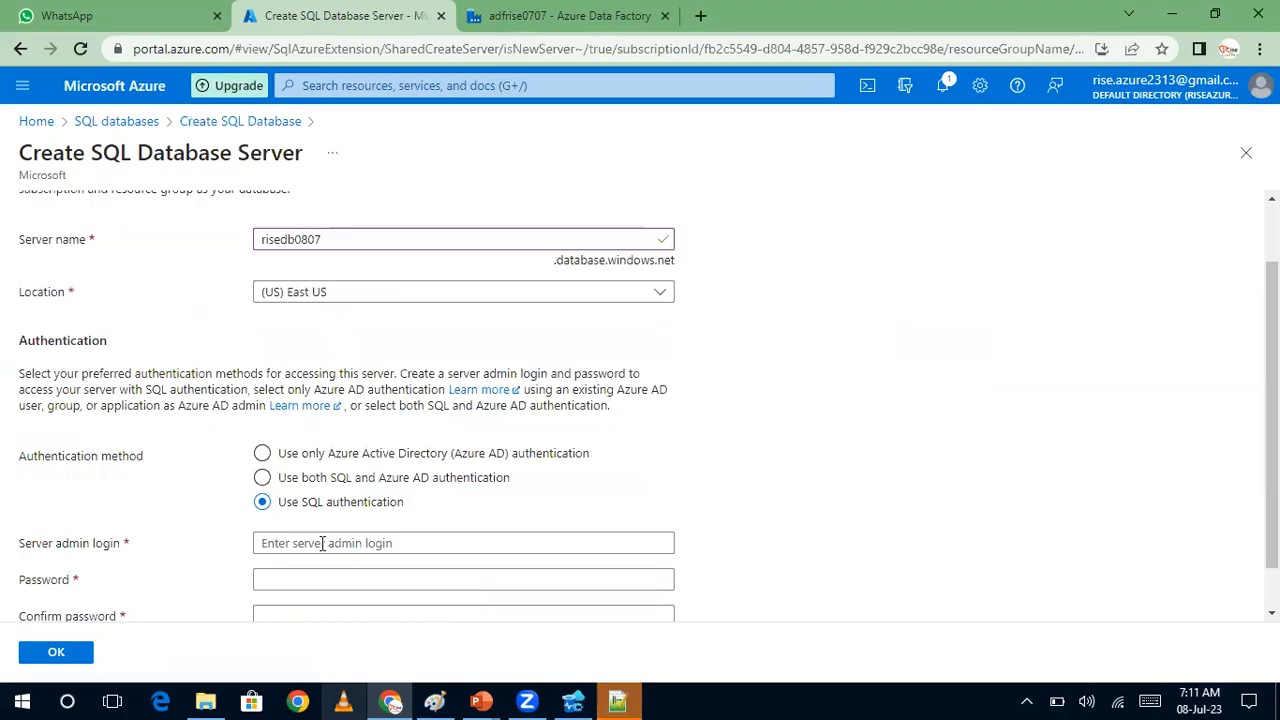
scroll(322, 540, "down", 1)
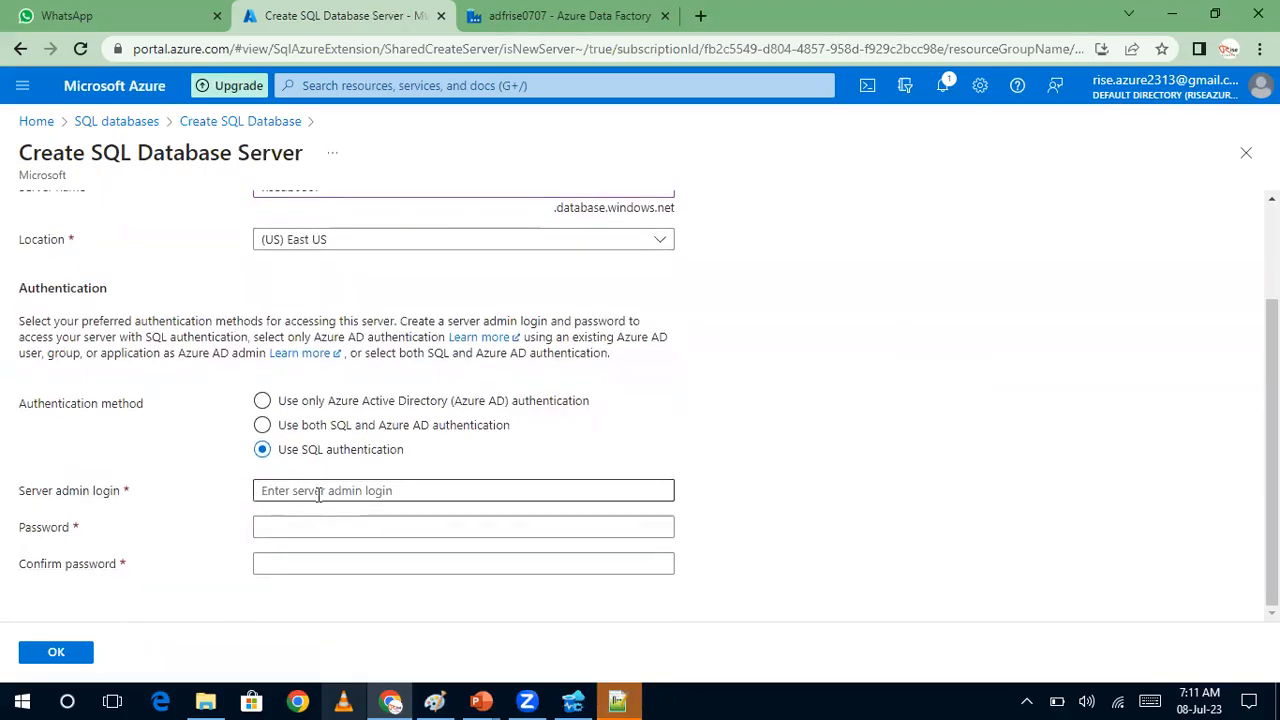
Enter the server admin login, copy it, and bring up Notepad++.
left_click(318, 491)
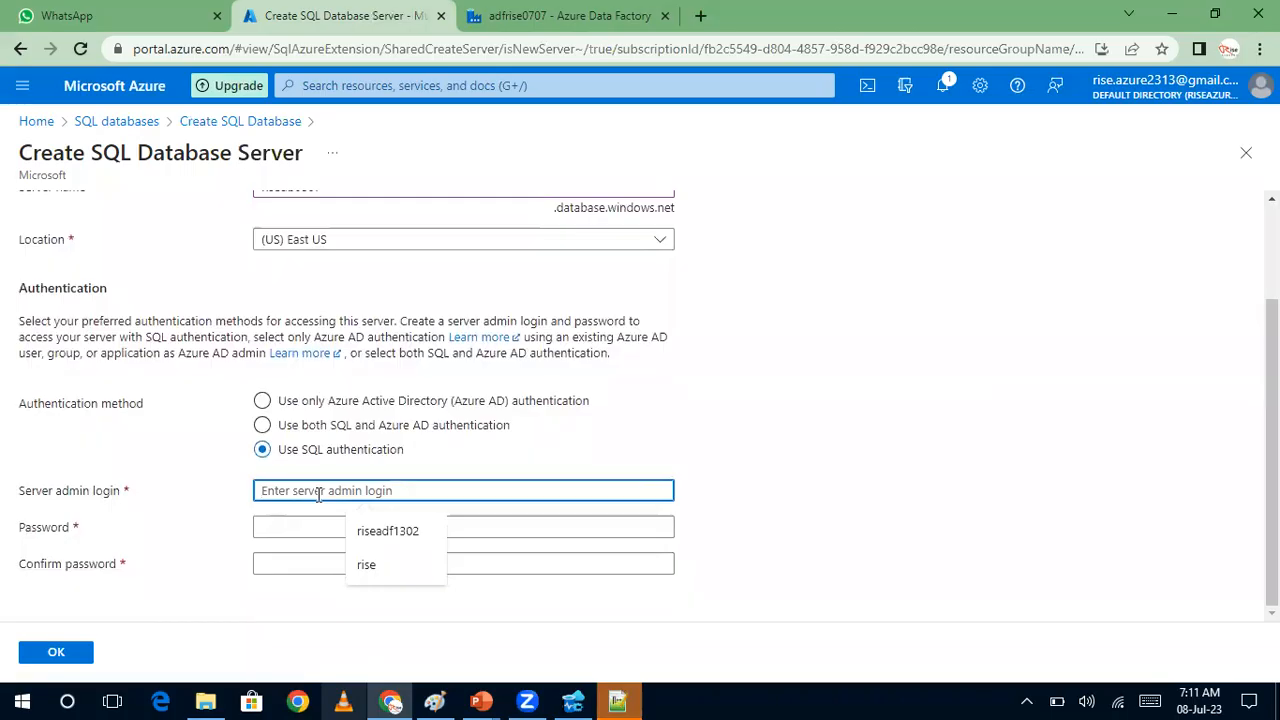
type("eise")
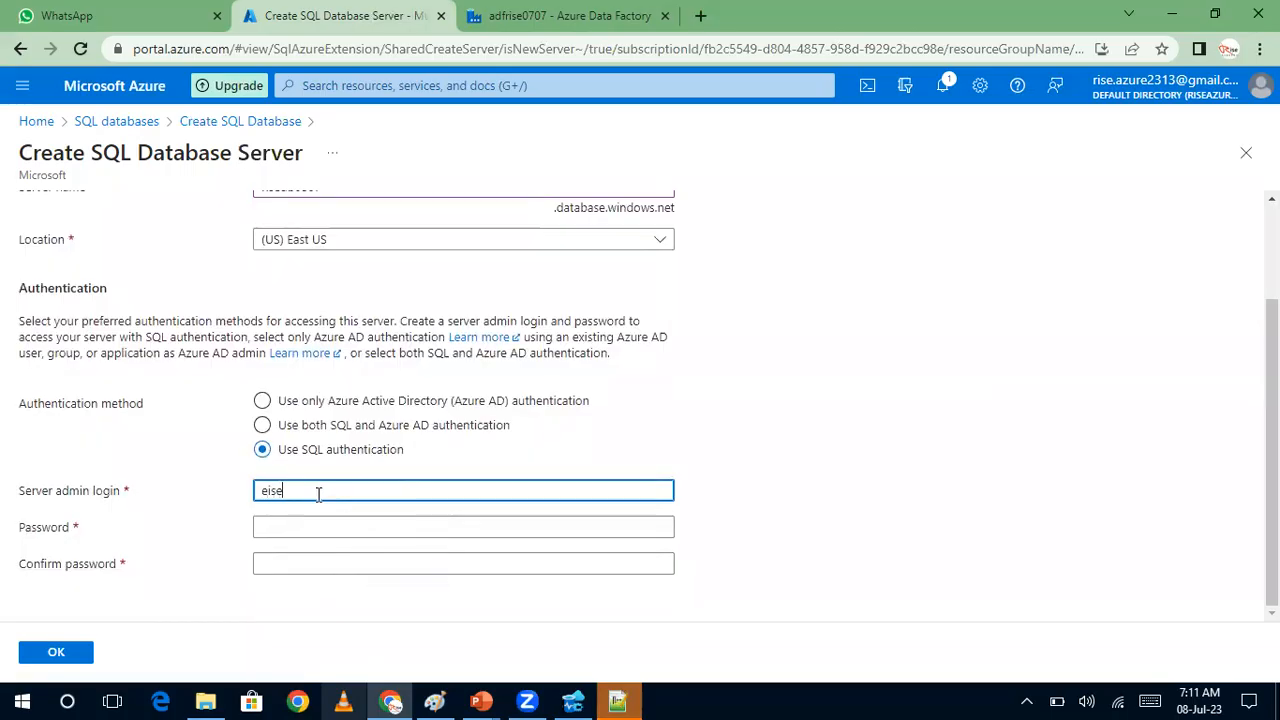
key("BackSpace")
key("BackSpace")
key("BackSpace")
key("BackSpace")
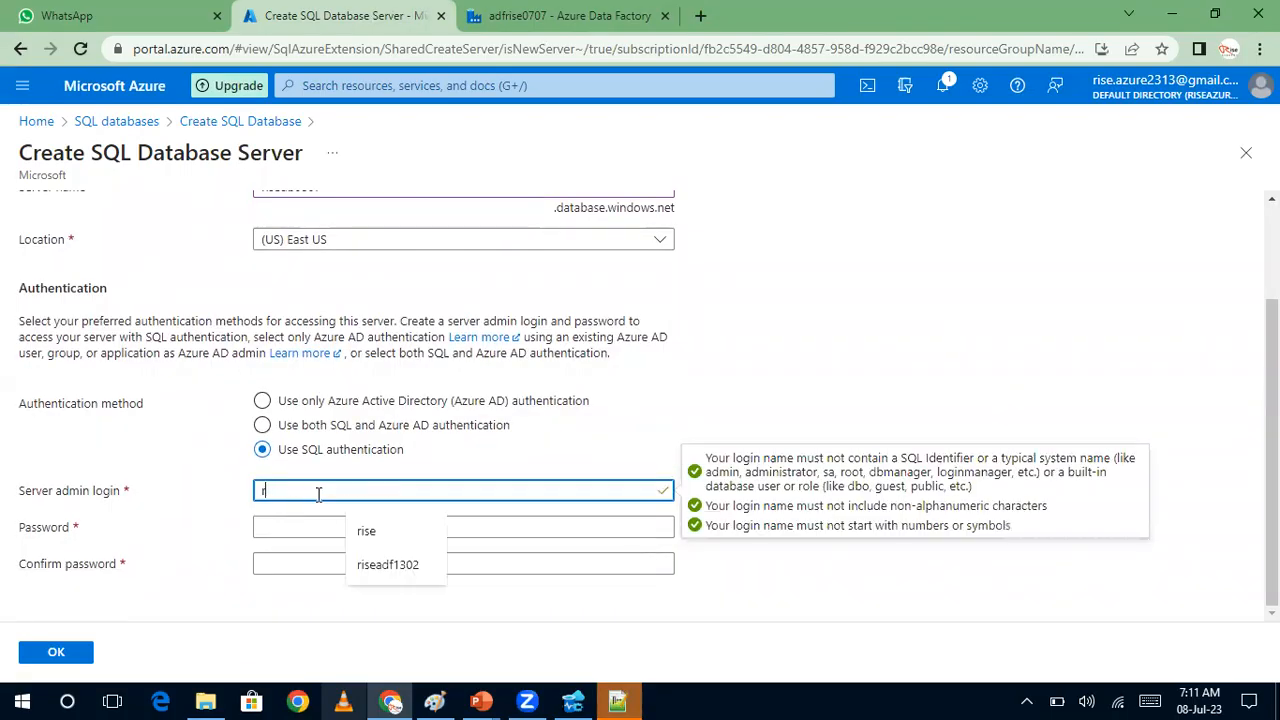
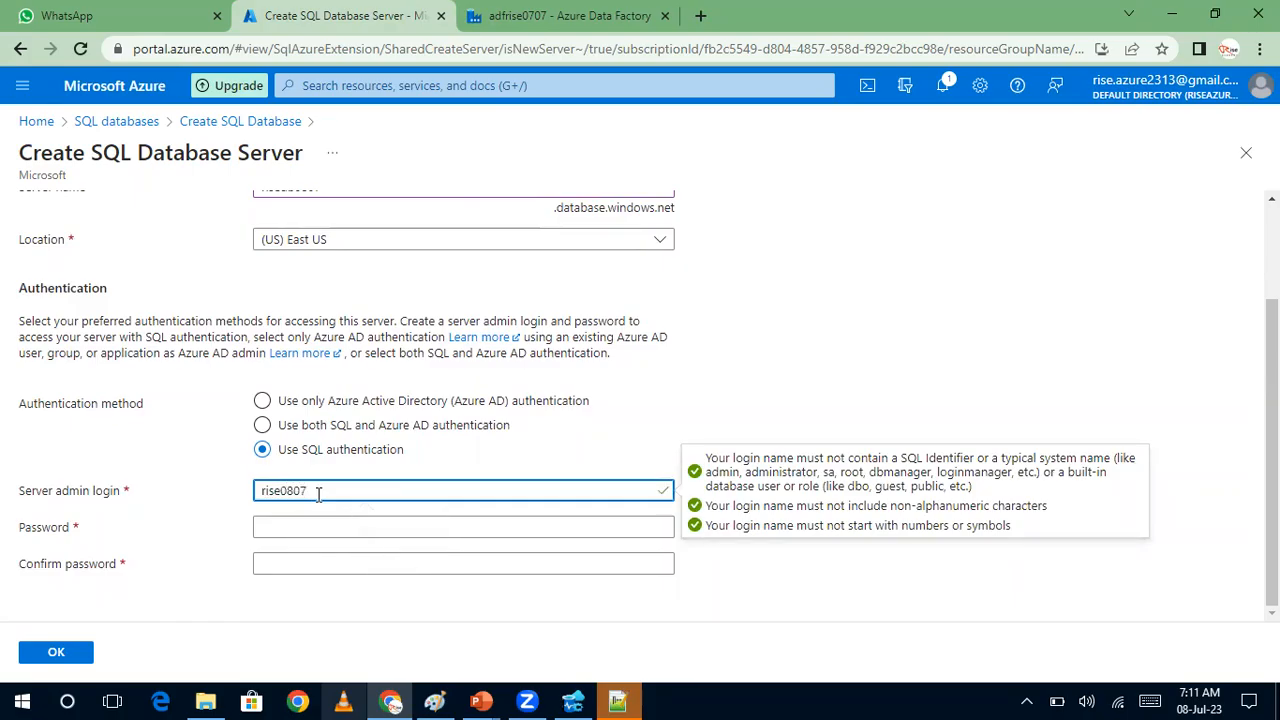
left_click_drag(318, 492, 254, 494)
key("ctrl+c")
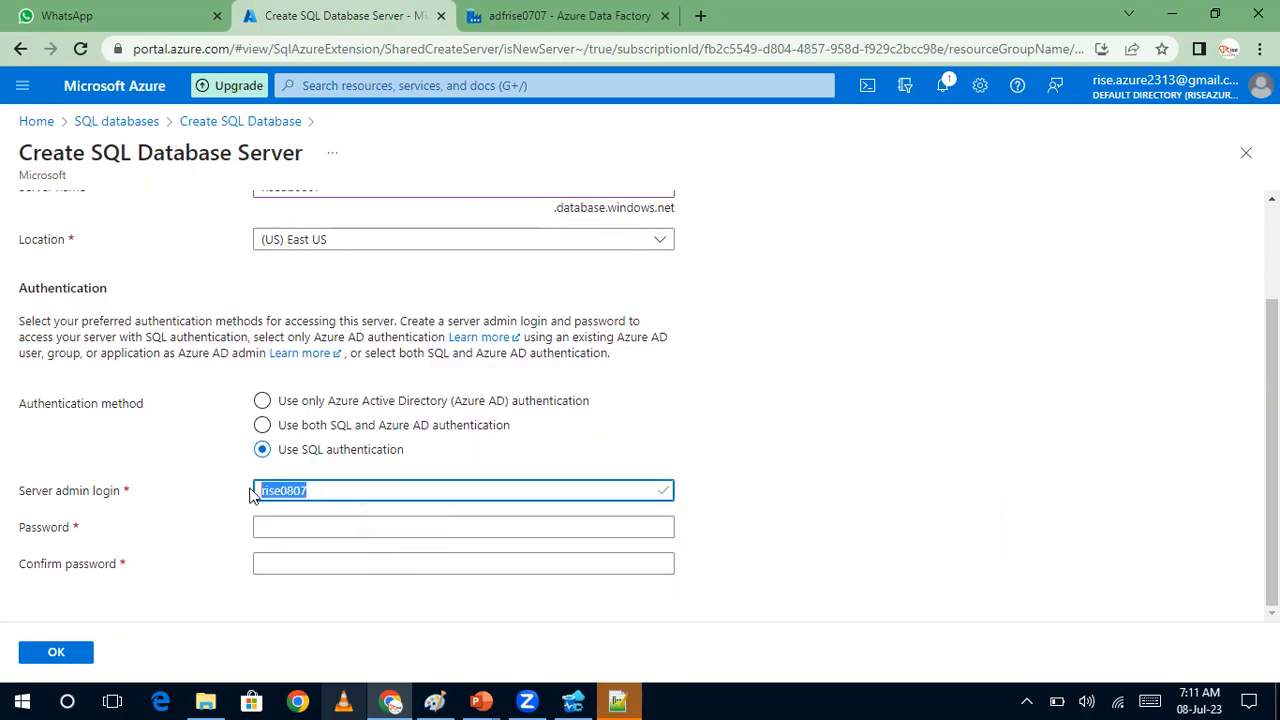
left_click(617, 700)
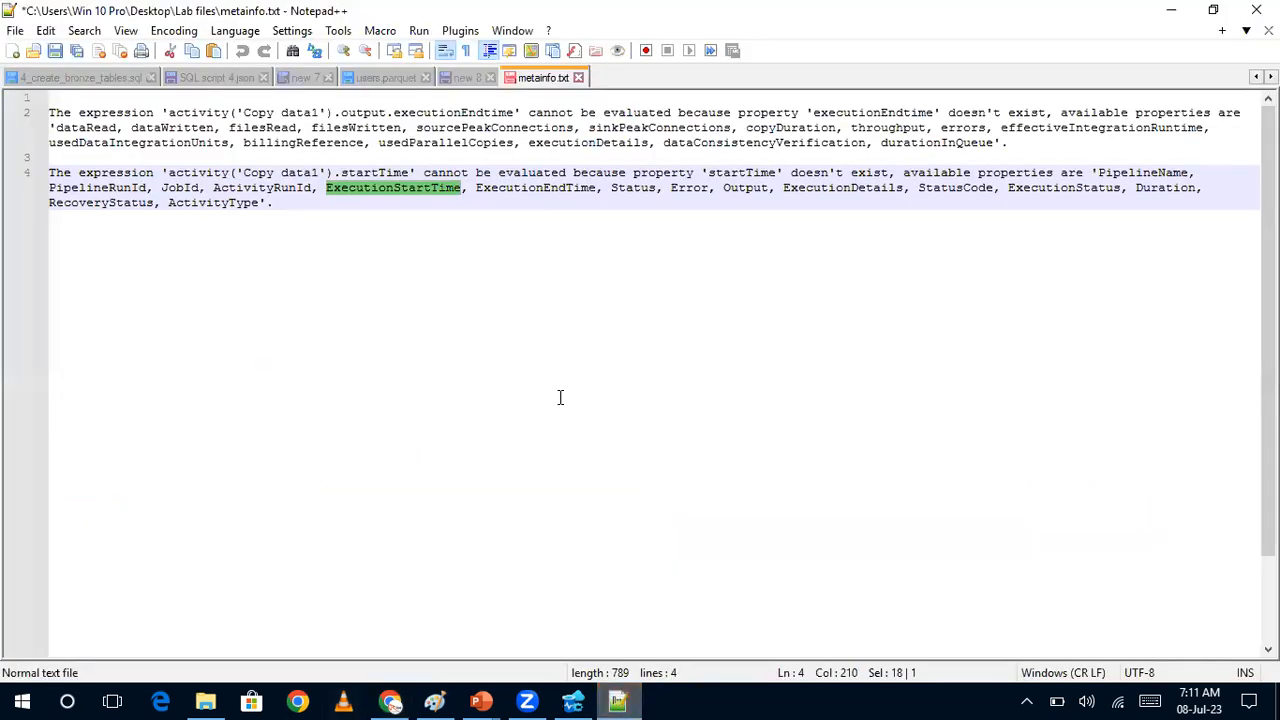
Replace metainfo.txt's contents with the pasted server admin login and a blank line, then return to the Azure form.
key("ctrl+a")
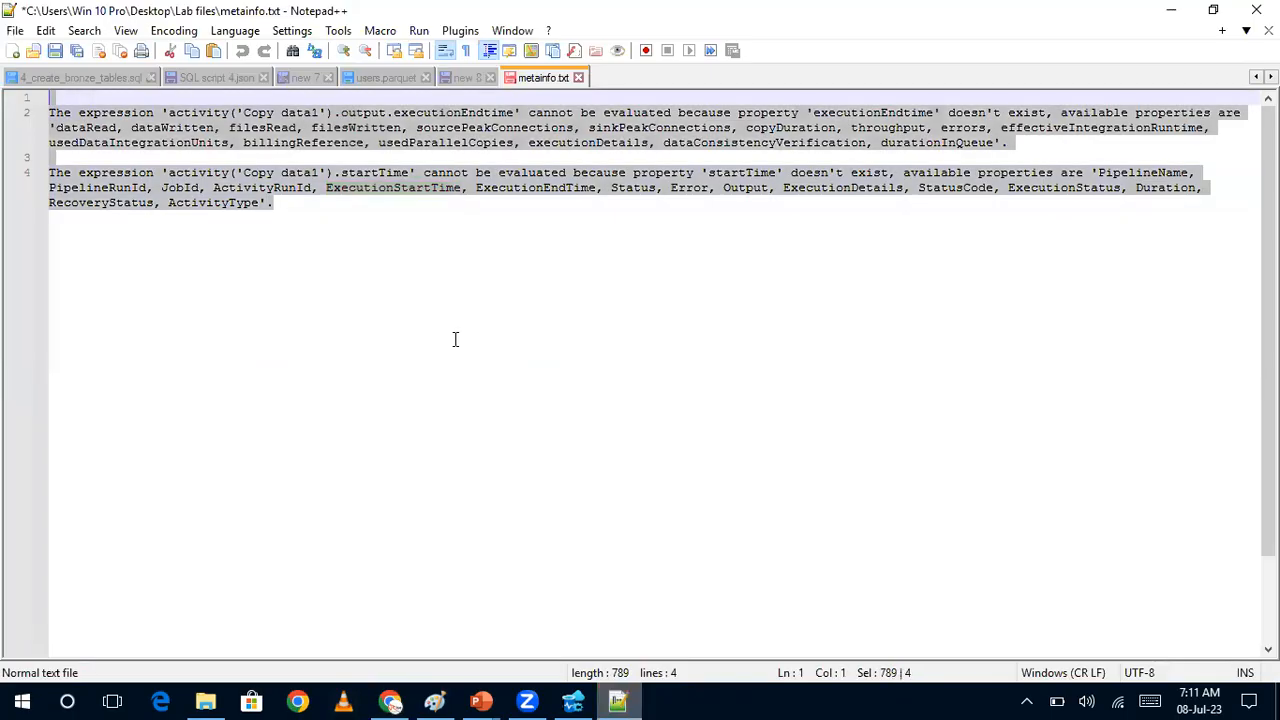
key("Delete")
key("ctrl+v")
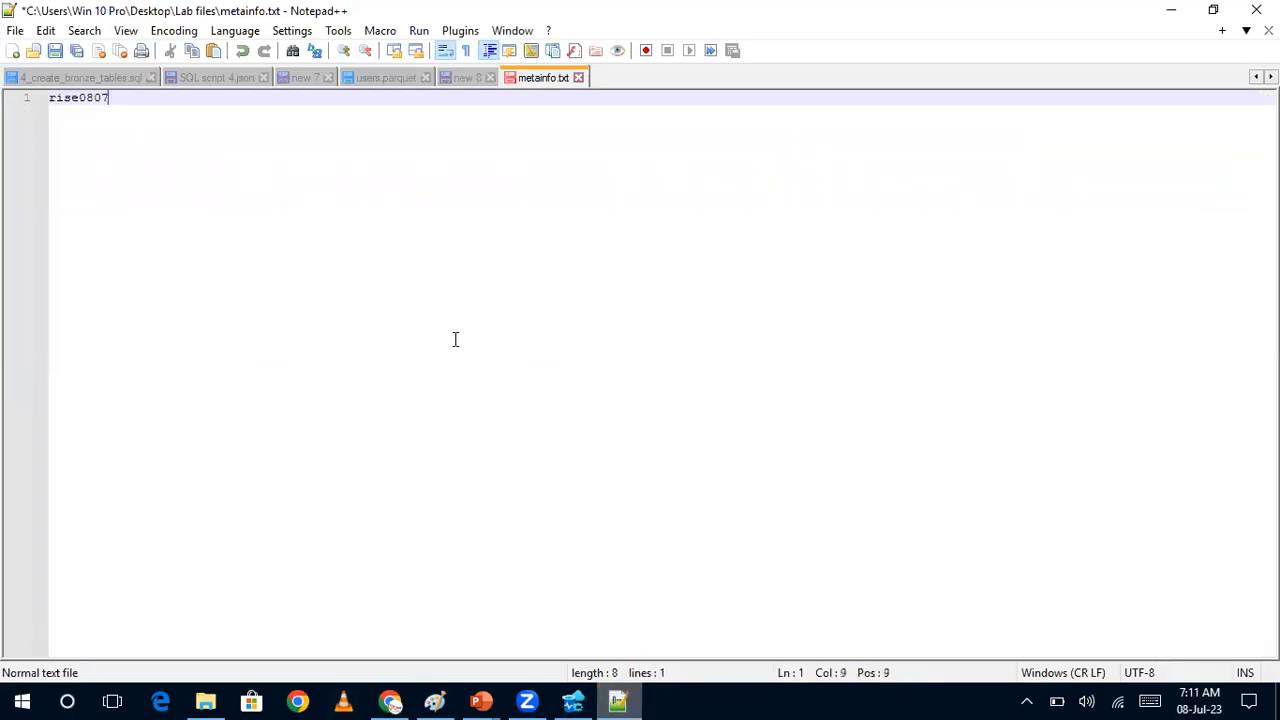
key("Return")
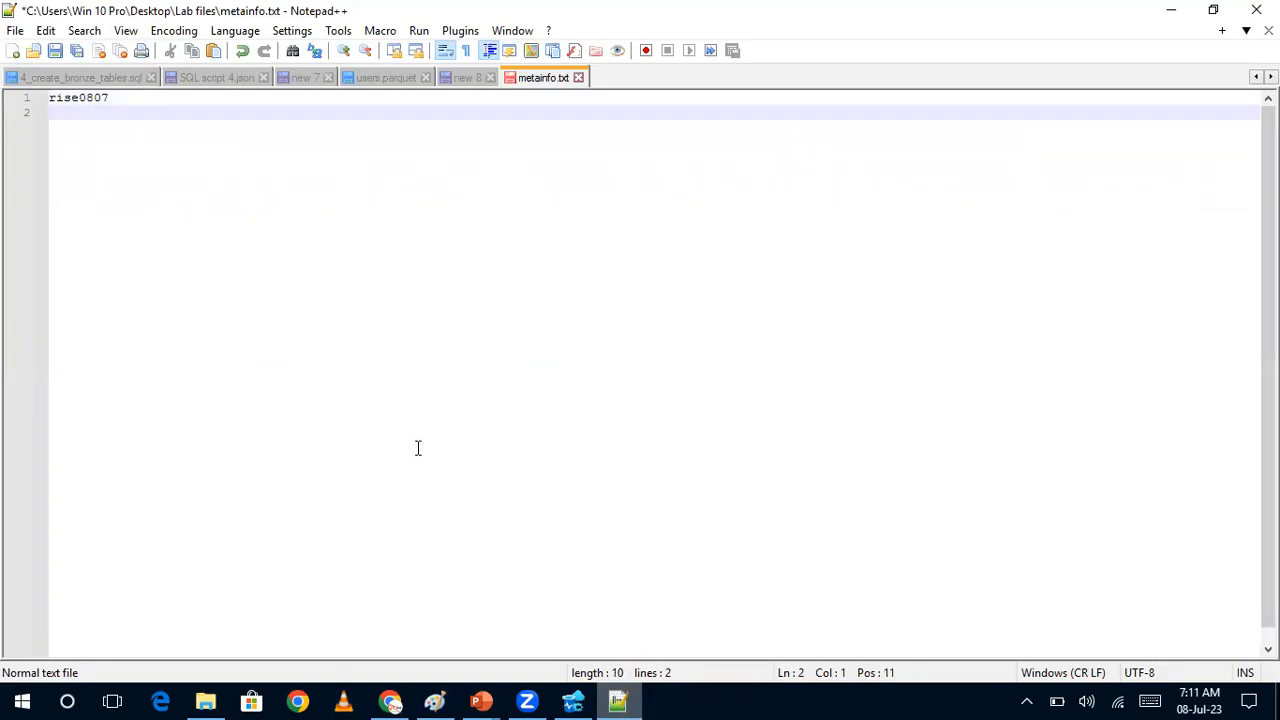
left_click(392, 700)
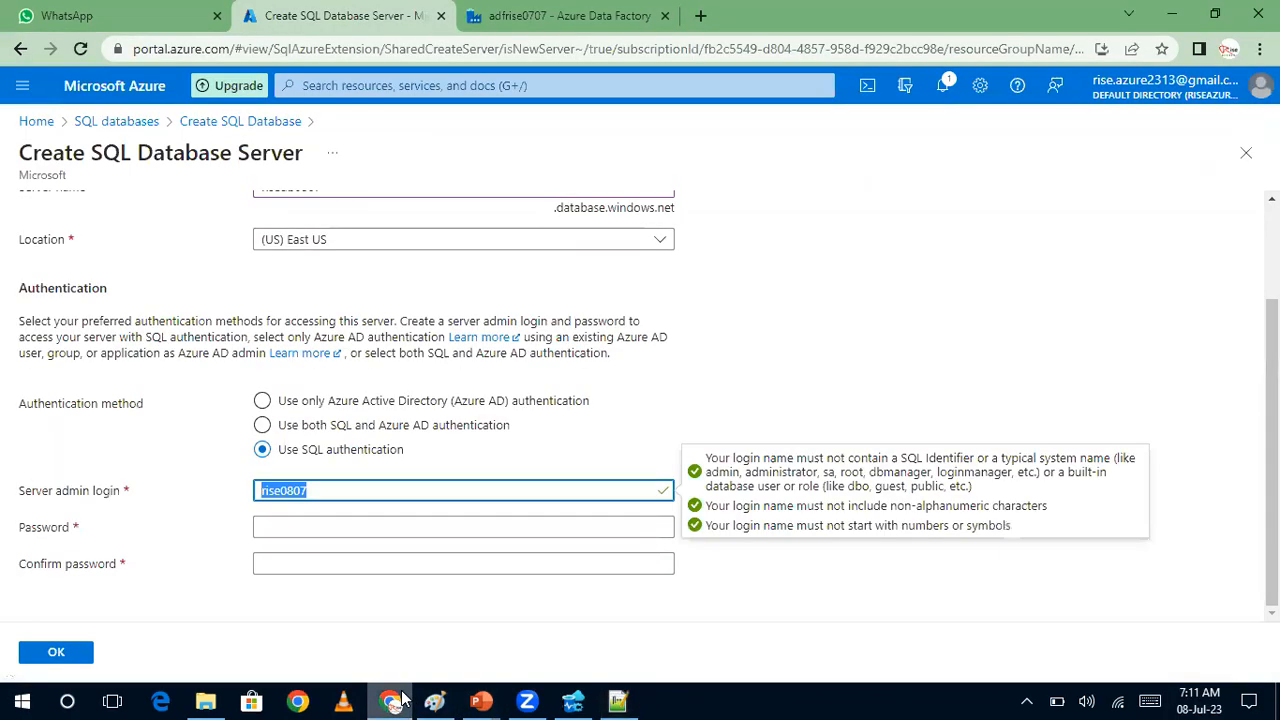
Enter the server admin password, leaving Confirm password empty, then bring up metainfo.txt.
left_click(315, 527)
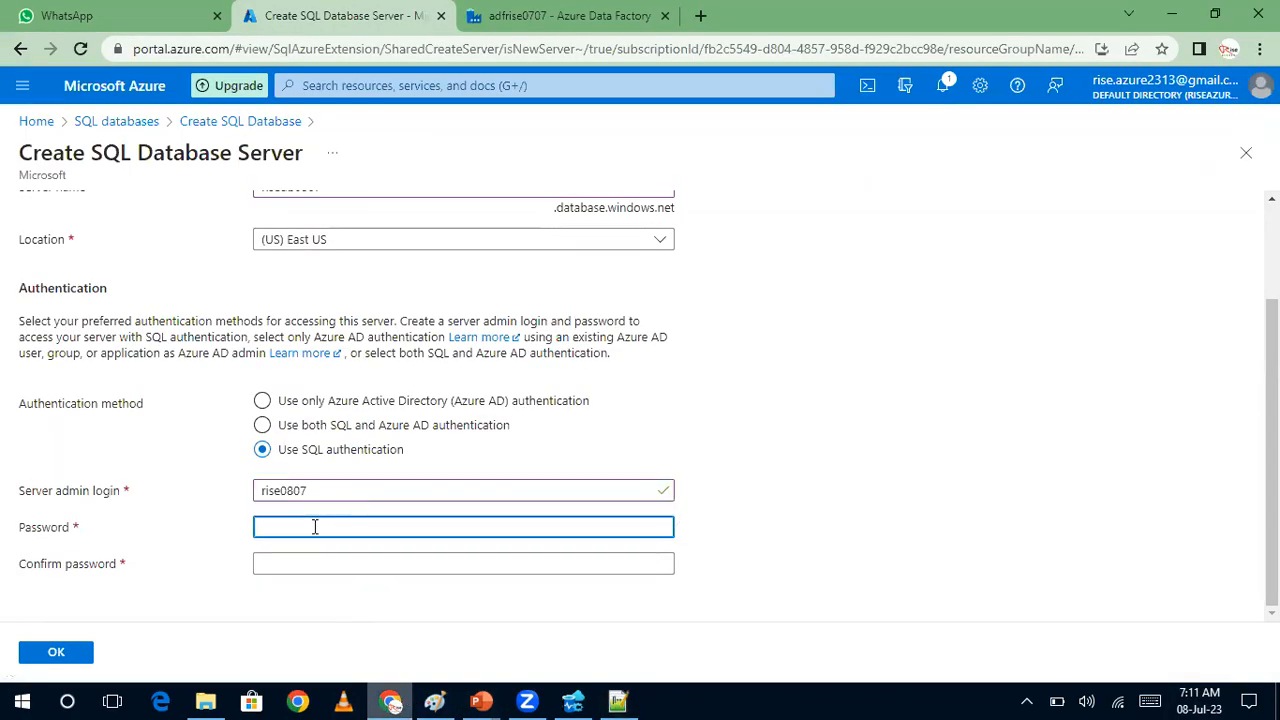
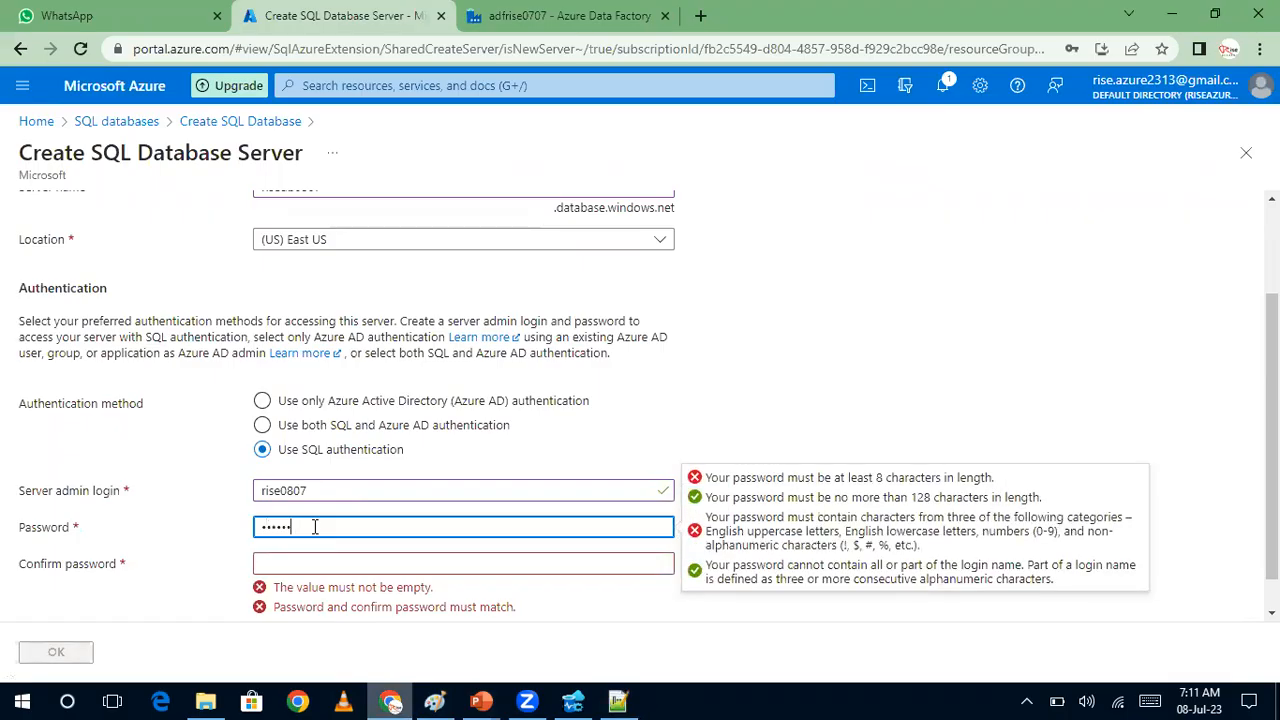
left_click(316, 566)
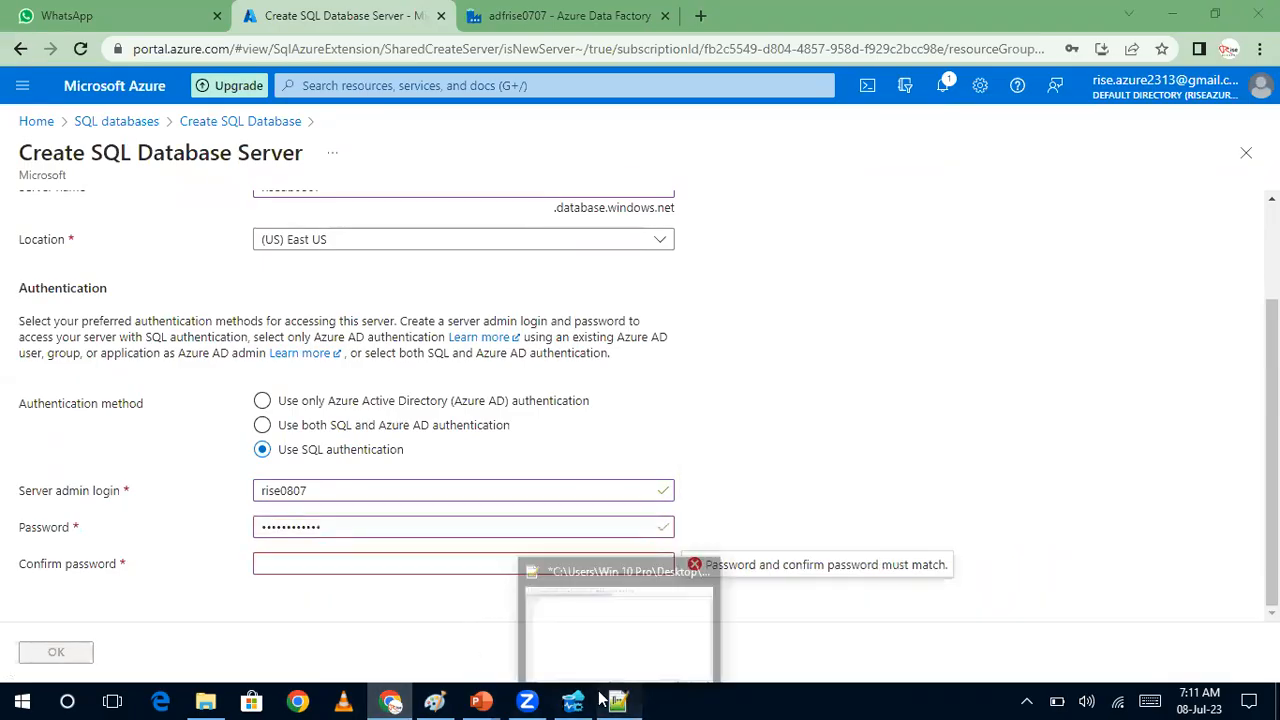
left_click(605, 700)
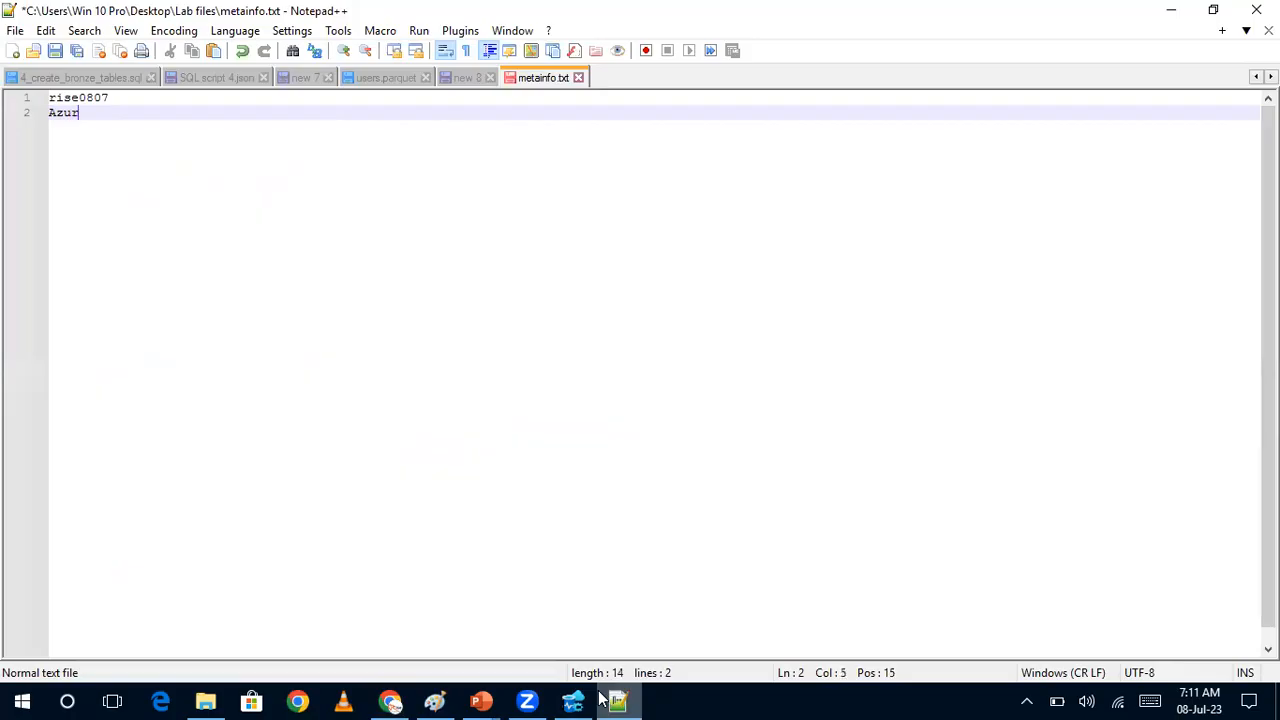
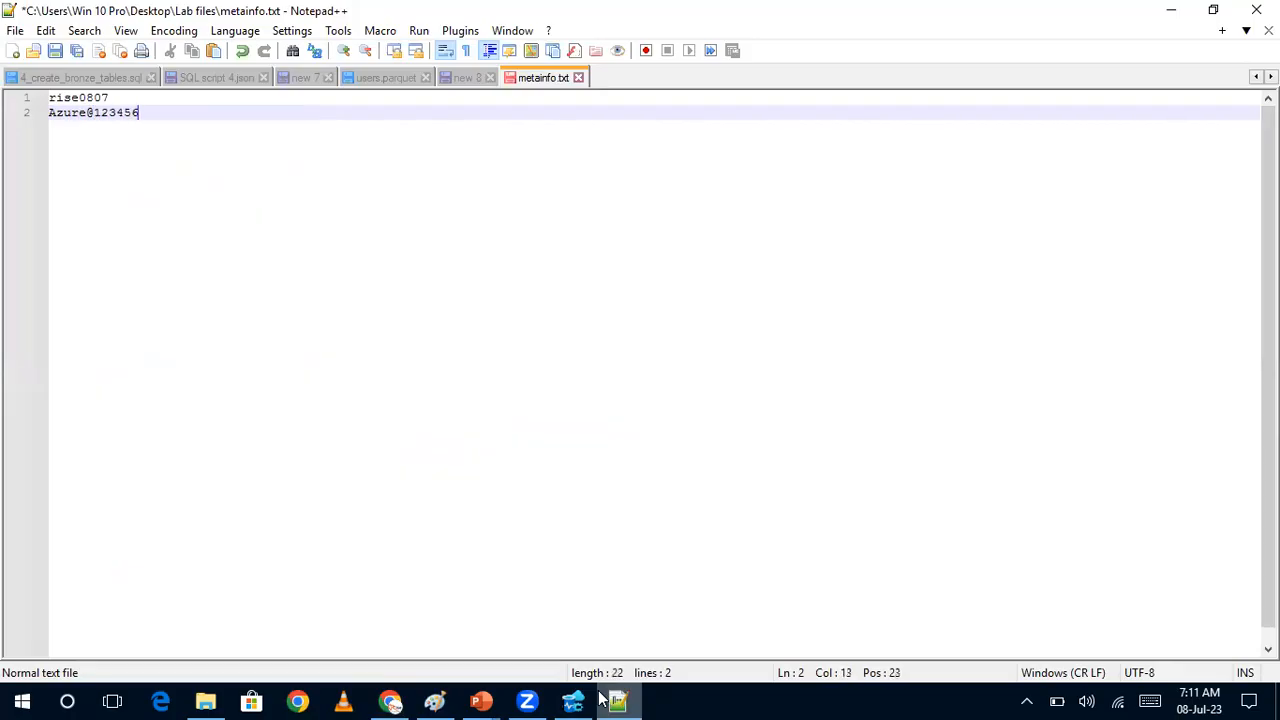
Type the admin password on line 2 of metainfo.txt and select it for copying.
key("shift+Home")
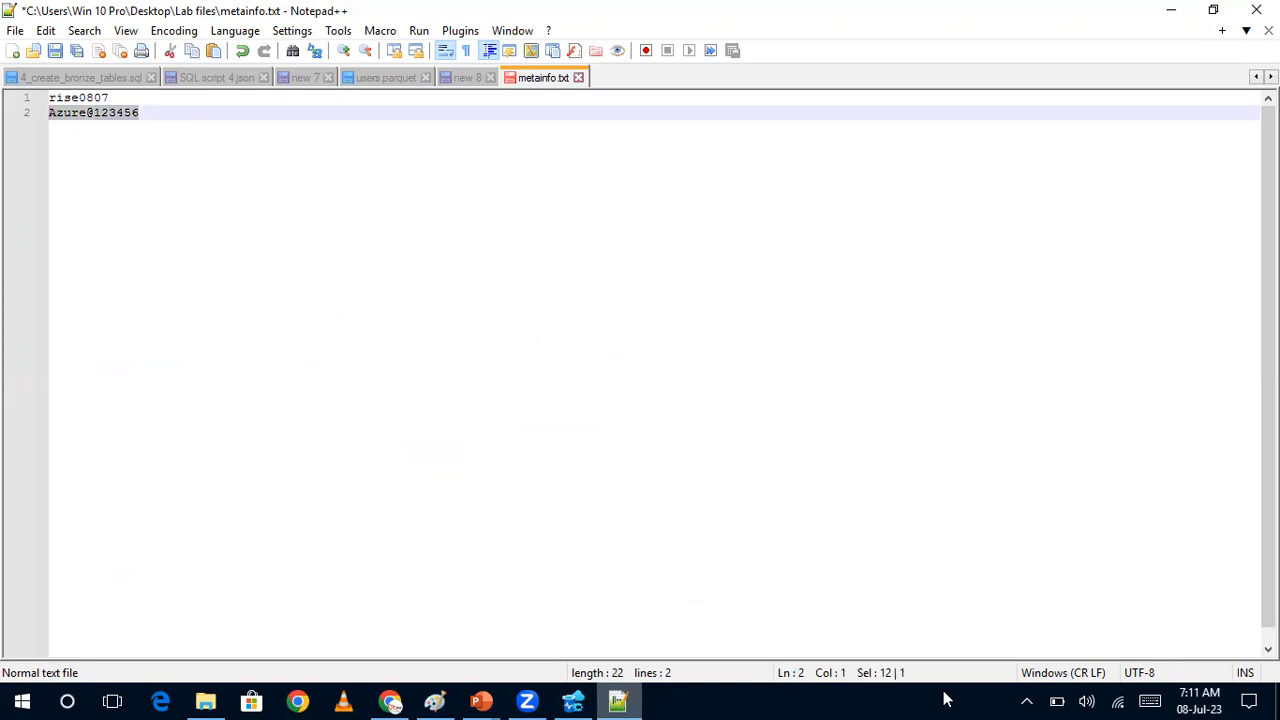
left_click(395, 700)
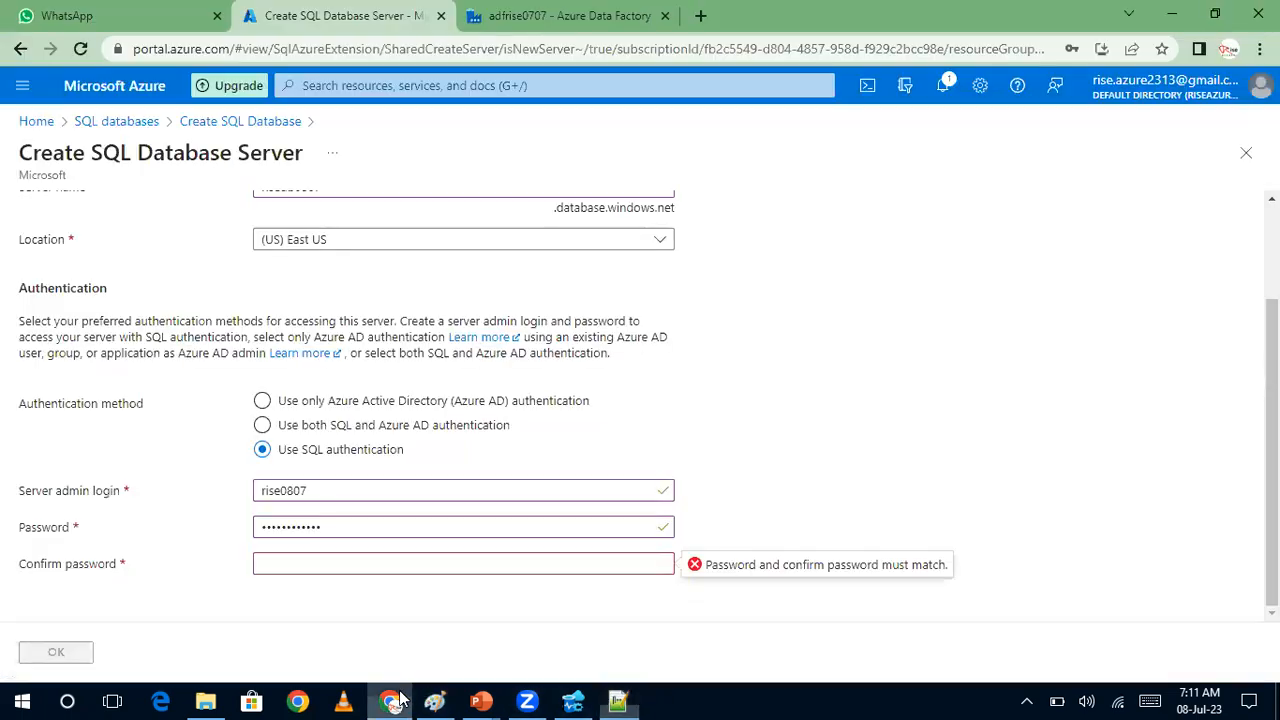
Paste the password into Confirm password and accept the new server risedb0807 in East US.
key("ctrl+v")
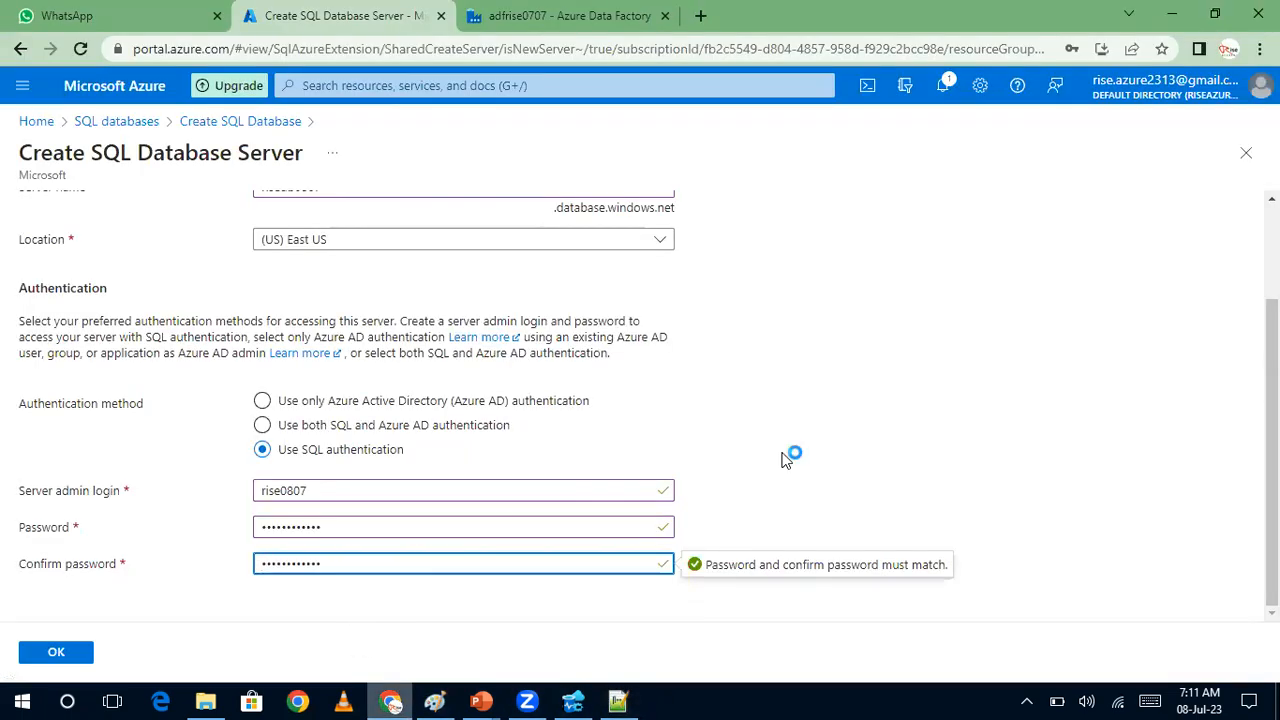
left_click(785, 460)
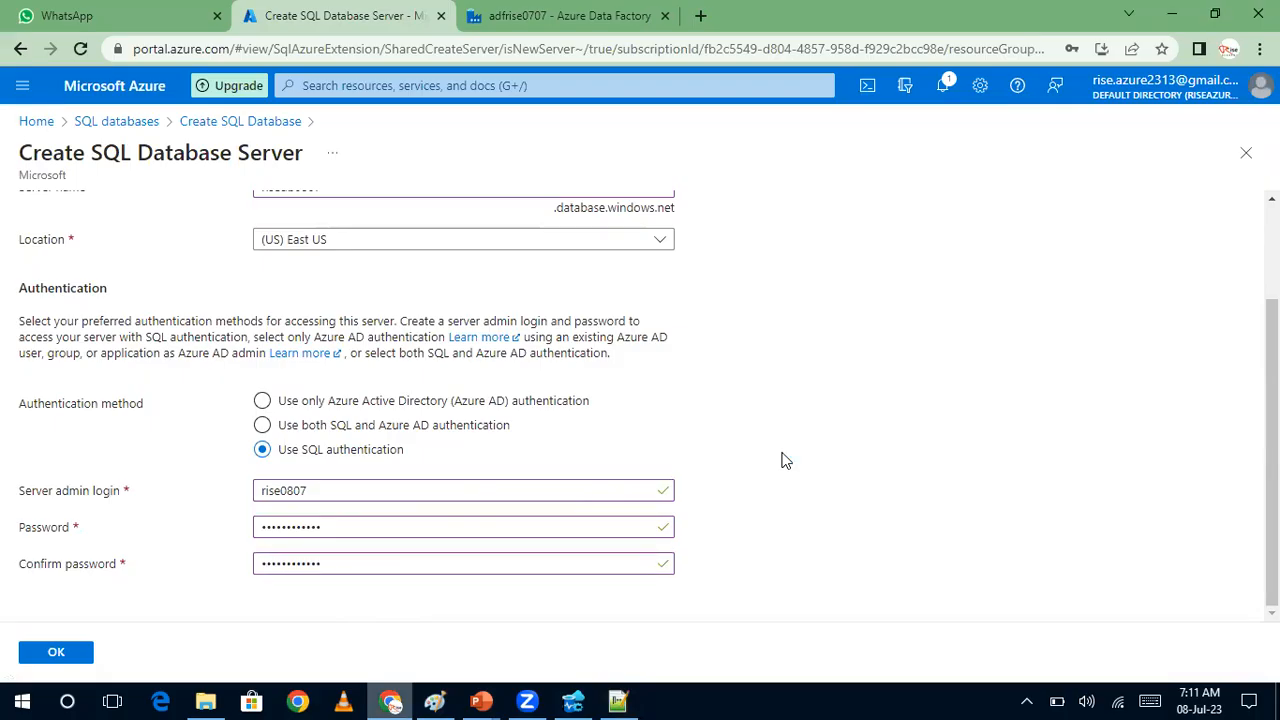
scroll(785, 460, "up", 1)
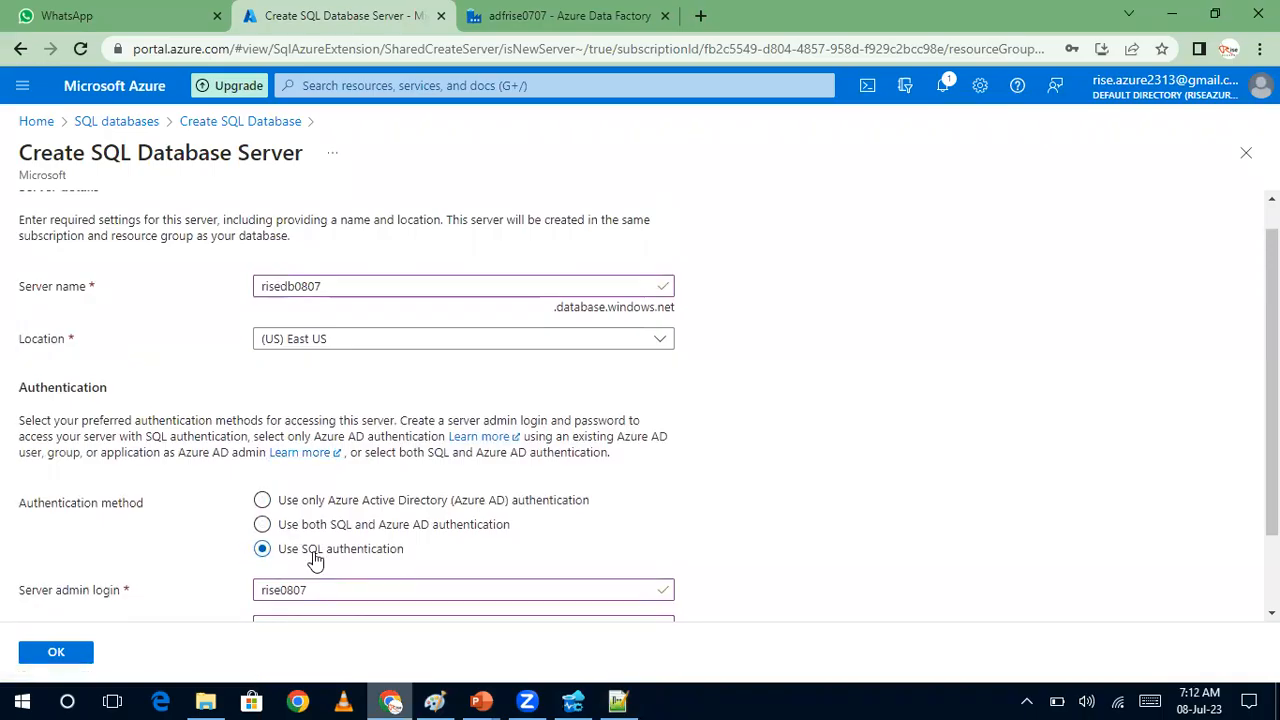
left_click(57, 653)
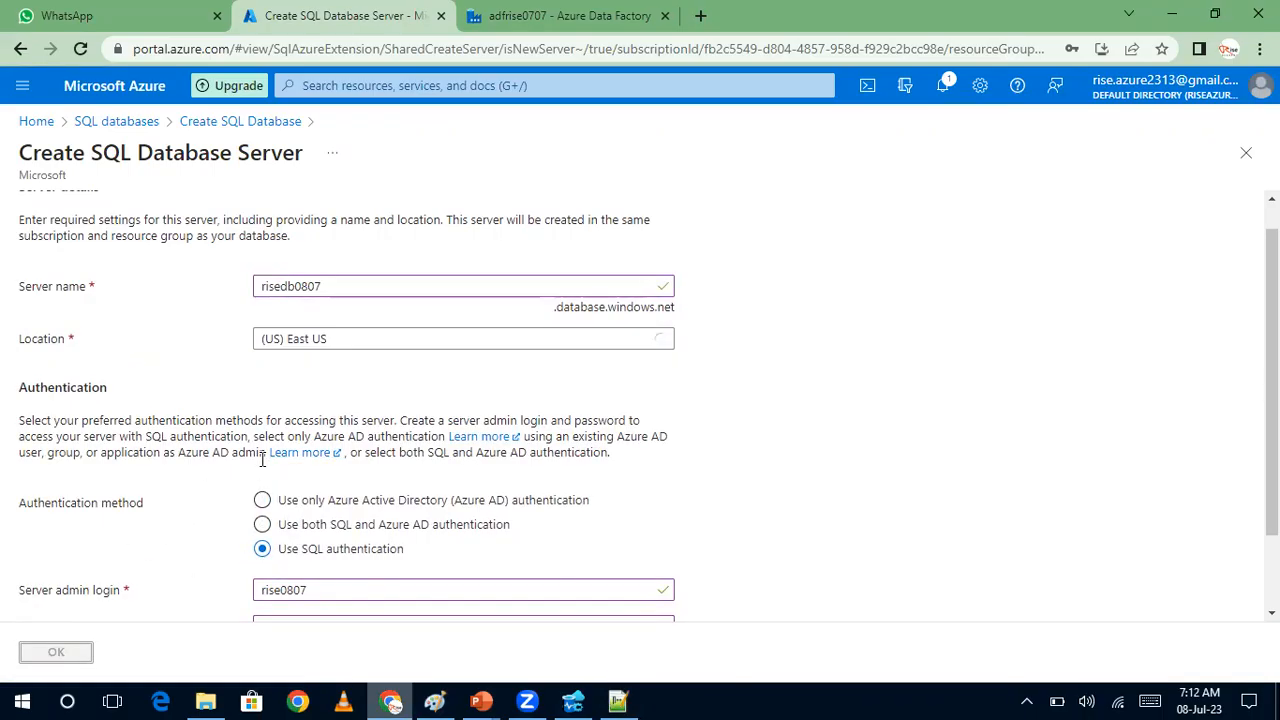
scroll(263, 458, "down", 3)
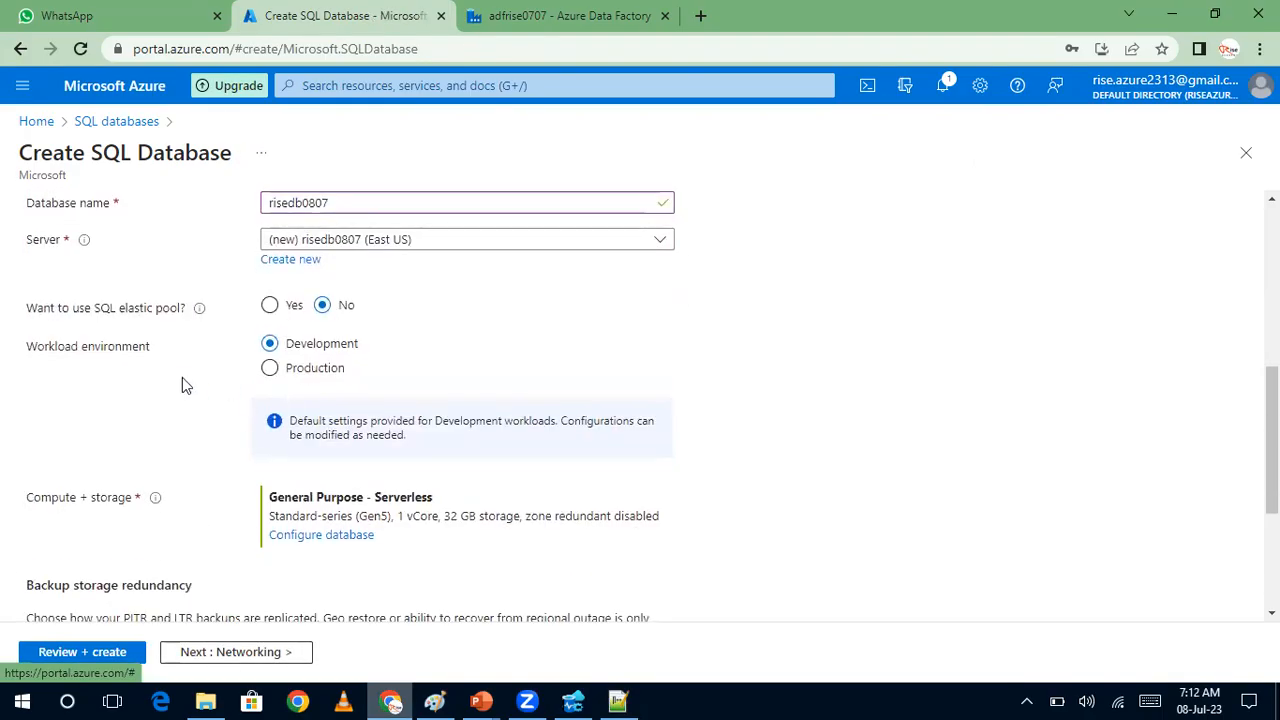
Set the database backup storage redundancy to locally-redundant.
scroll(383, 421, "down", 3)
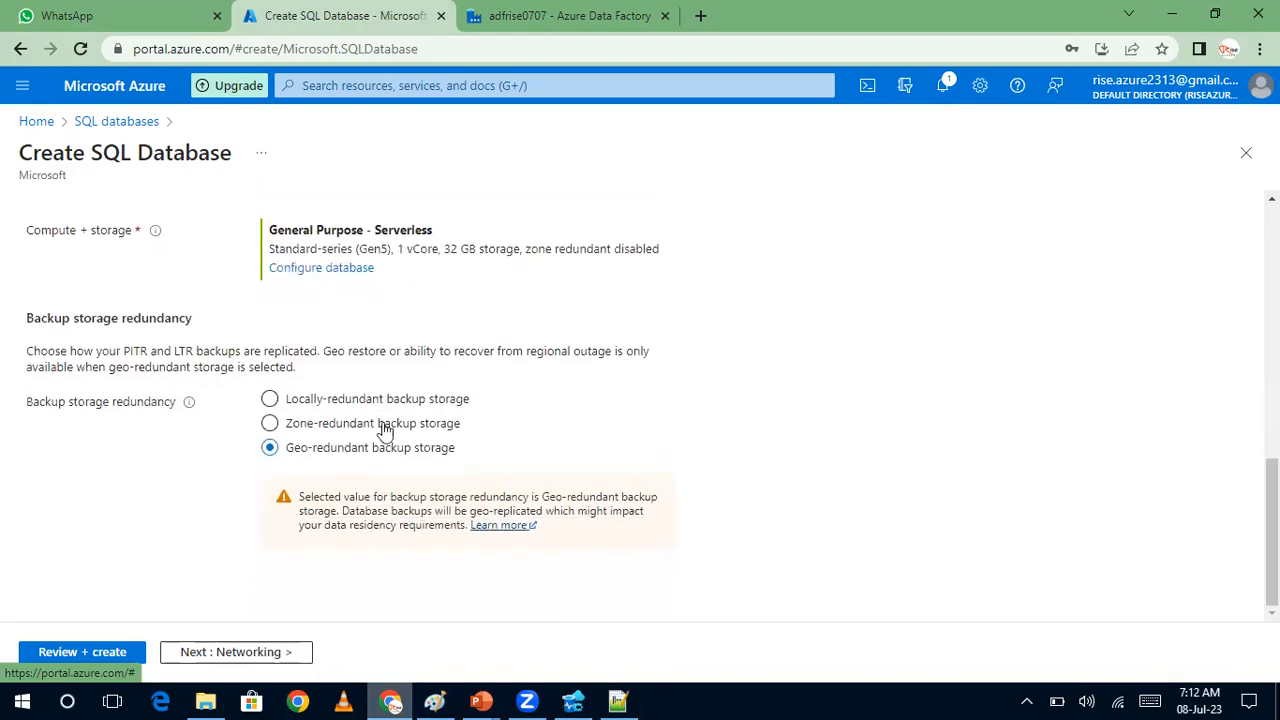
left_click(270, 399)
scroll(278, 404, "up", 10)
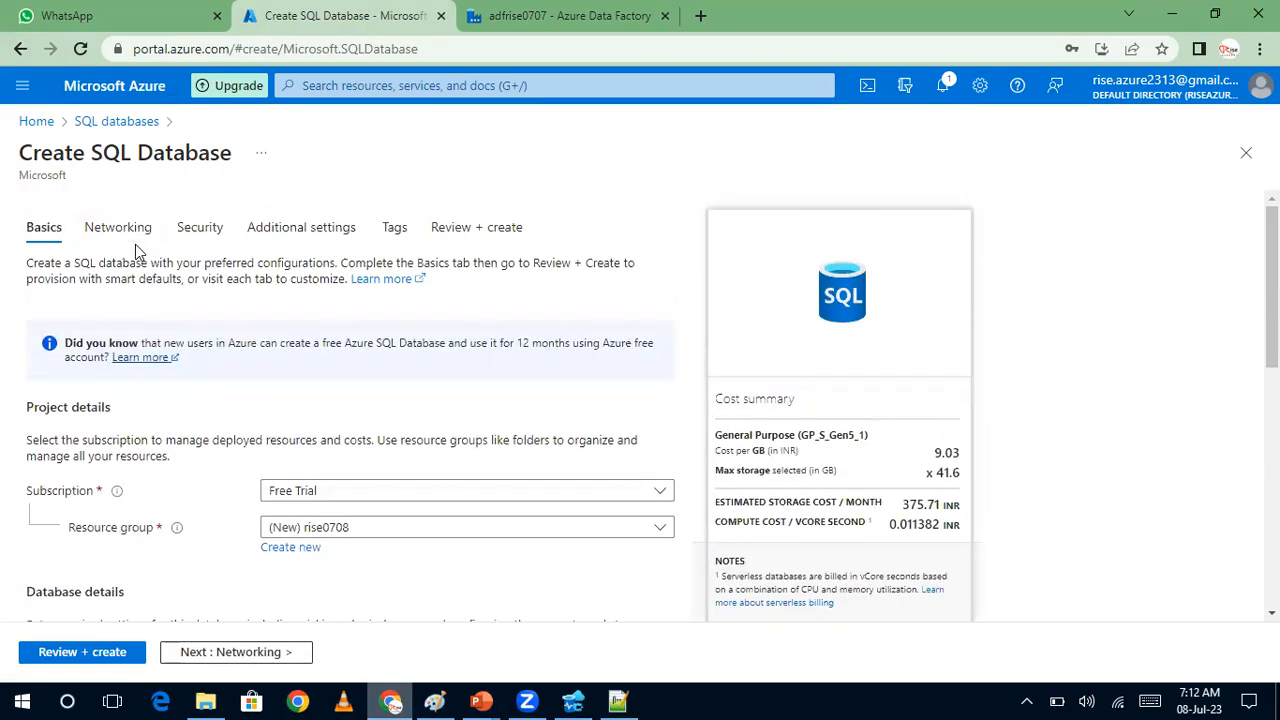
Use a public endpoint allowing Azure services and the current client IP, then go to Review + create.
left_click(135, 244)
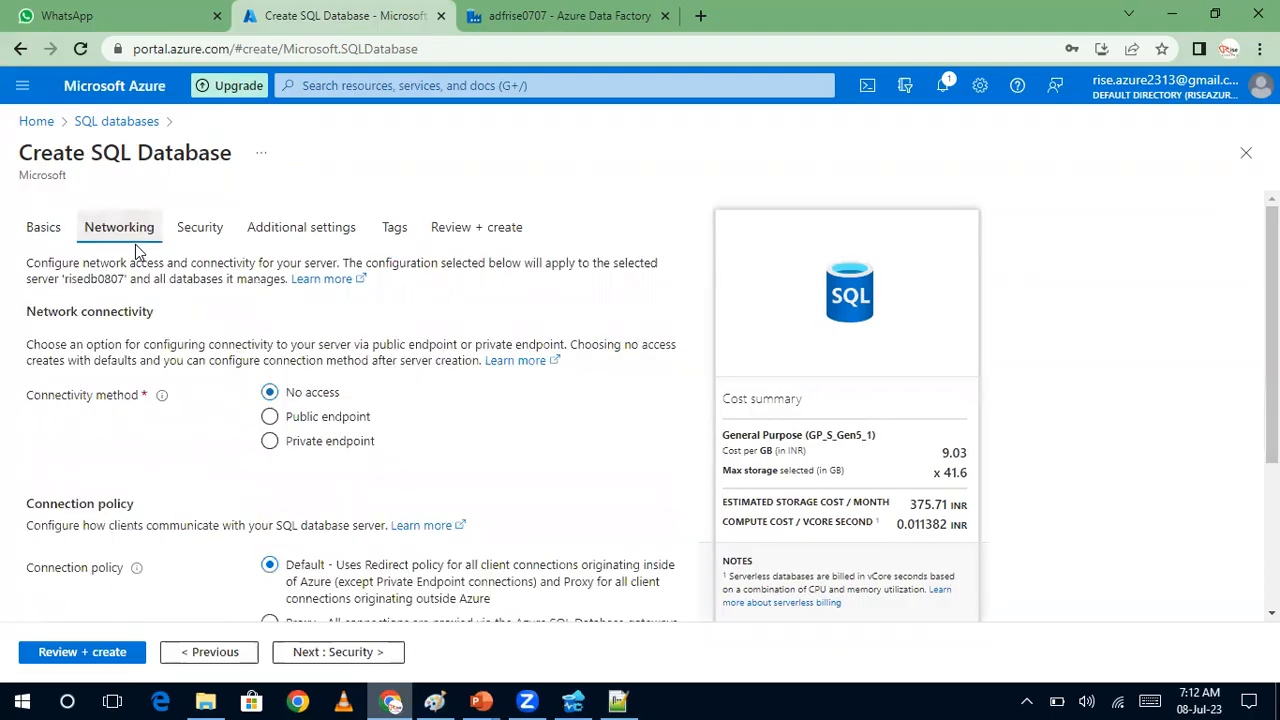
left_click(268, 418)
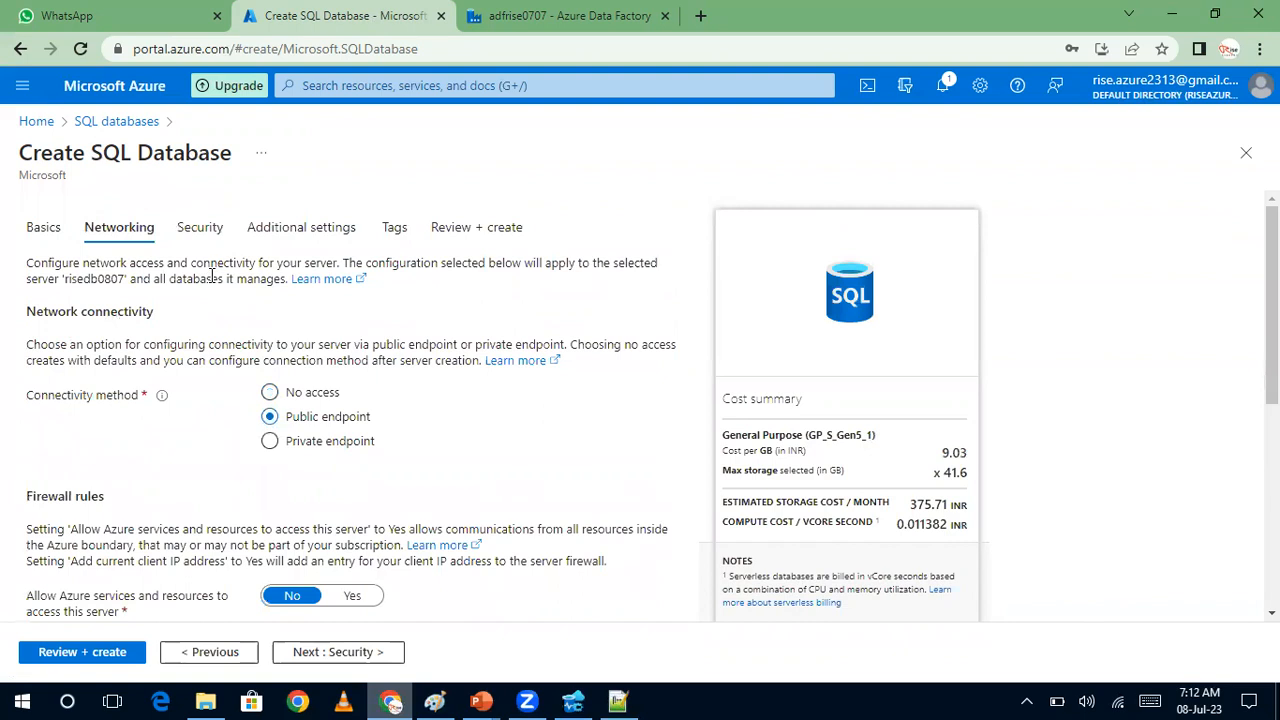
left_click(356, 596)
scroll(358, 597, "down", 3)
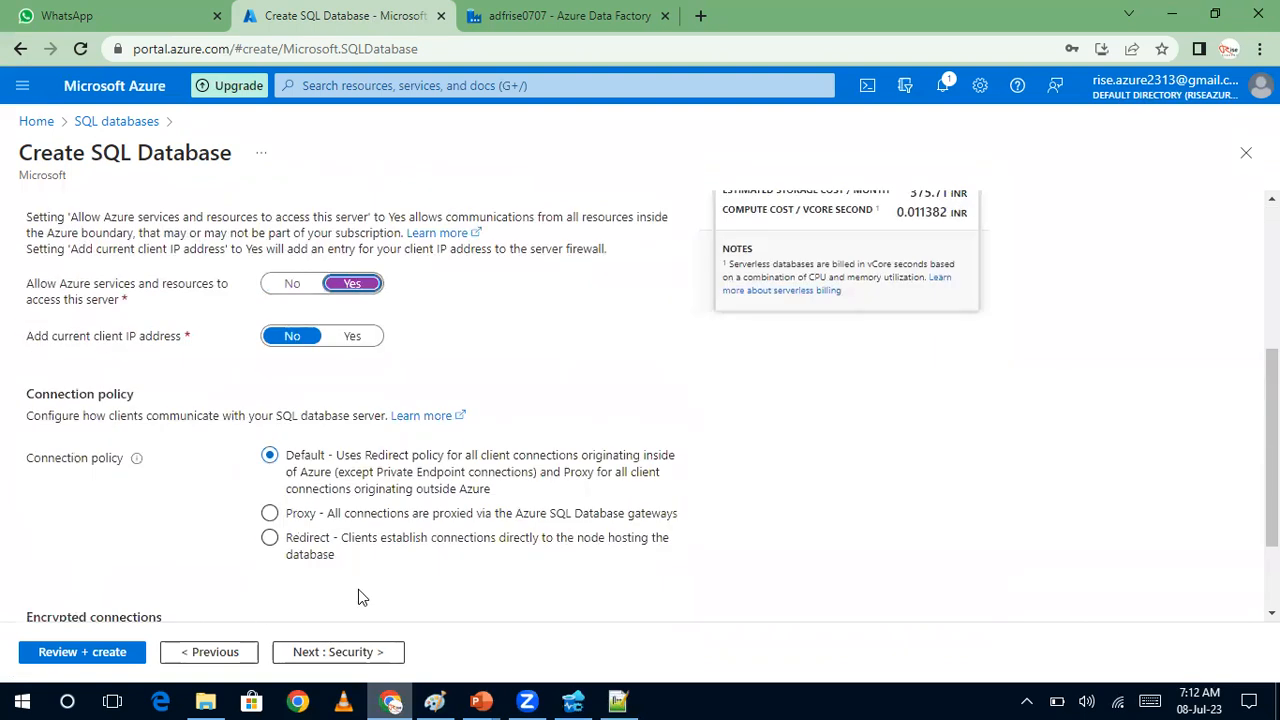
left_click(346, 336)
scroll(275, 520, "up", 5)
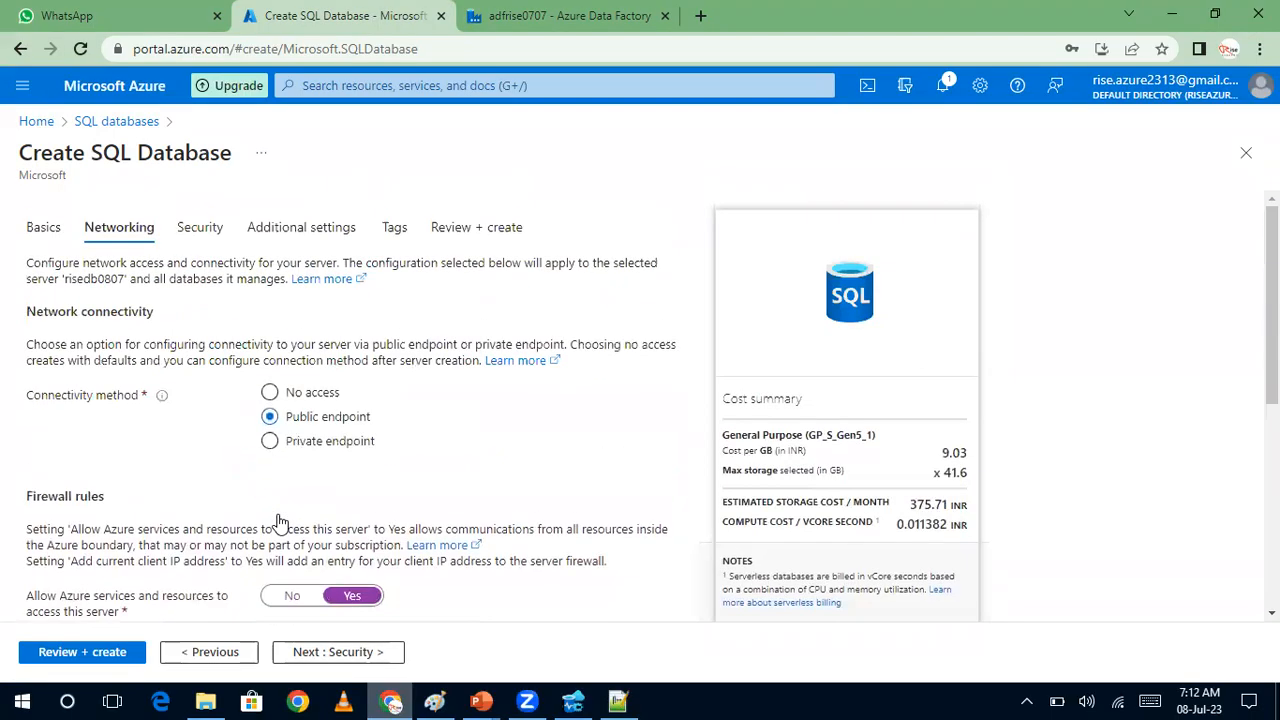
left_click(118, 654)
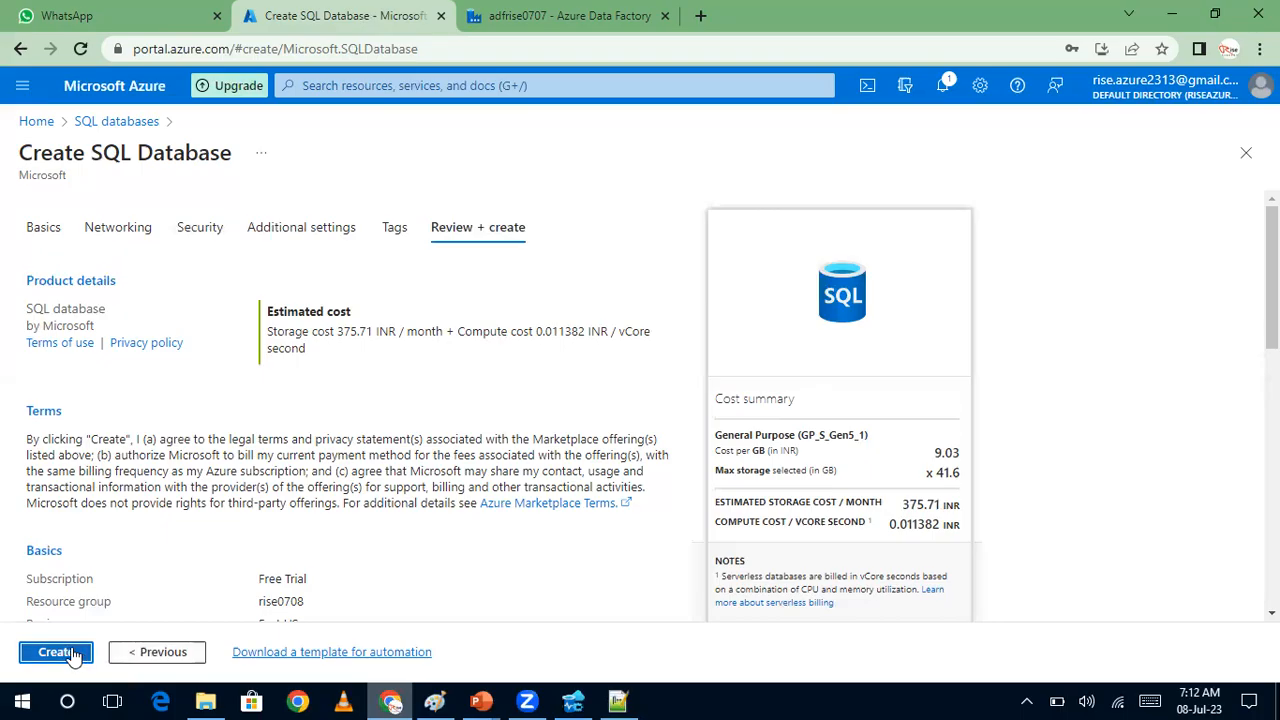
Create the database in rise0708, duplicate its tab, and close the Azure Data Factory tab.
left_click(72, 655)
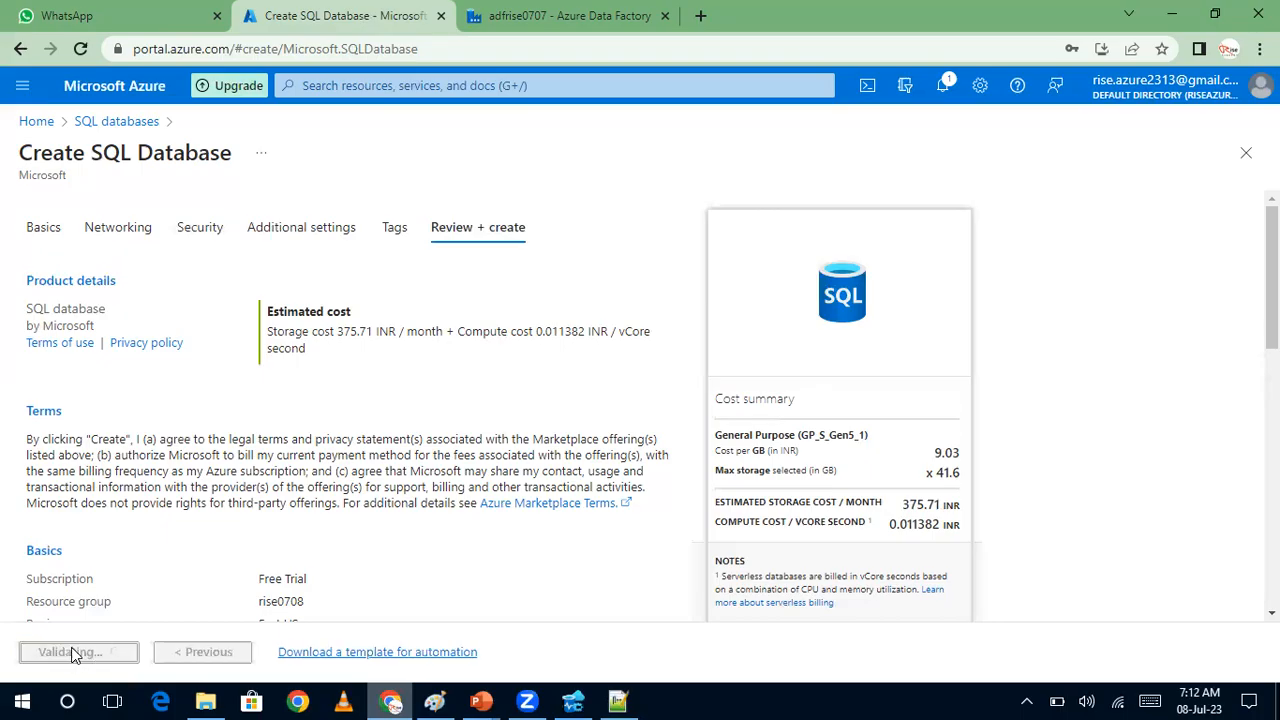
right_click(313, 7)
left_click(435, 134)
left_click(887, 17)
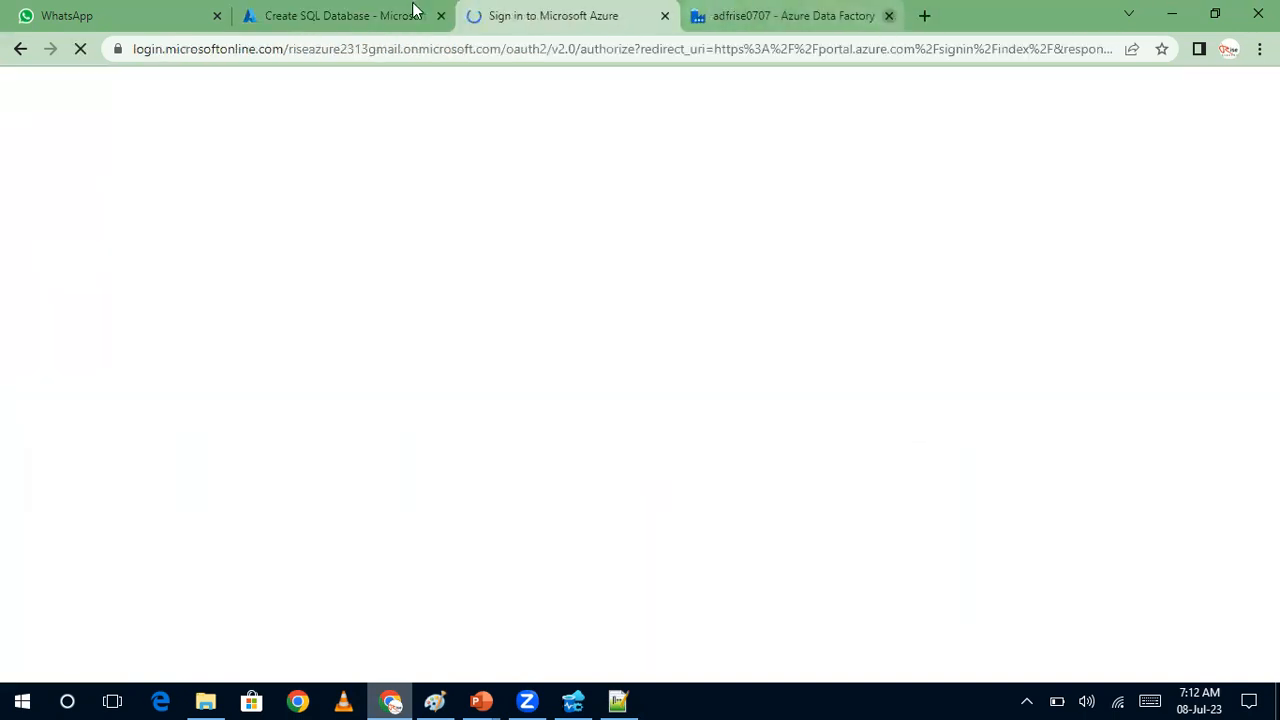
left_click(376, 13)
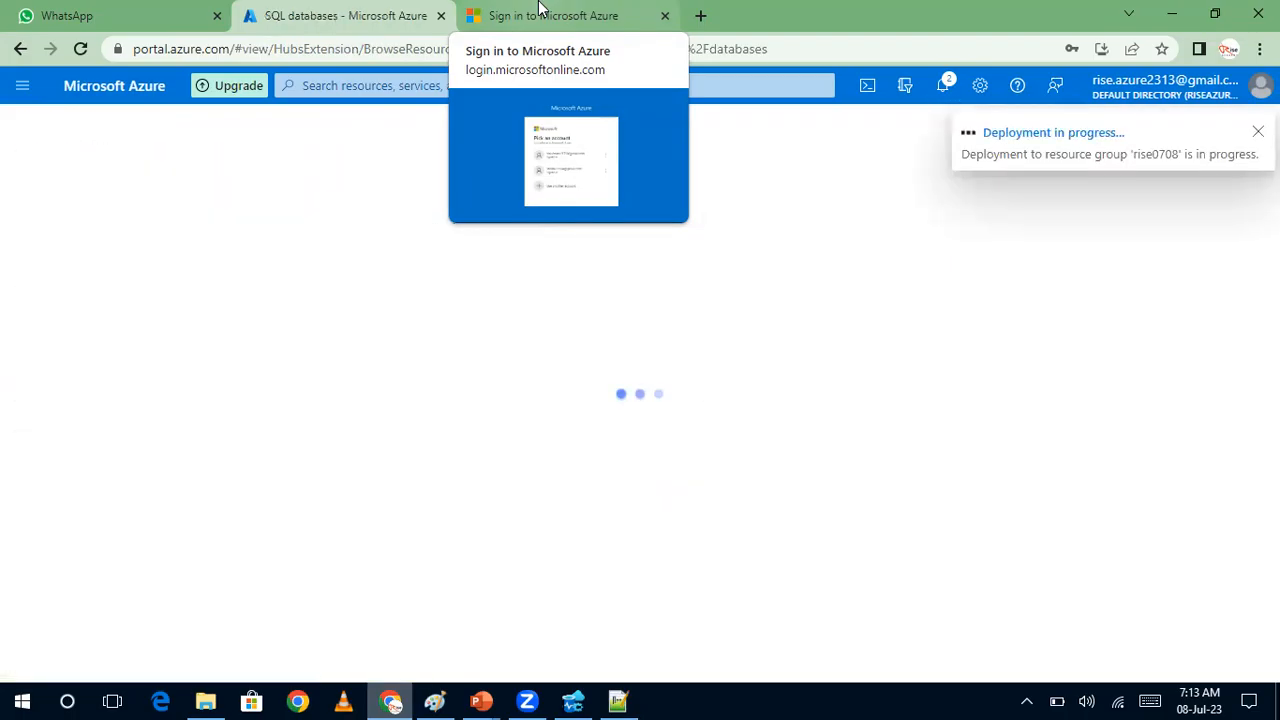
Sign in with the first listed account and pick resource group rise0708 by filtering the list.
left_click(538, 8)
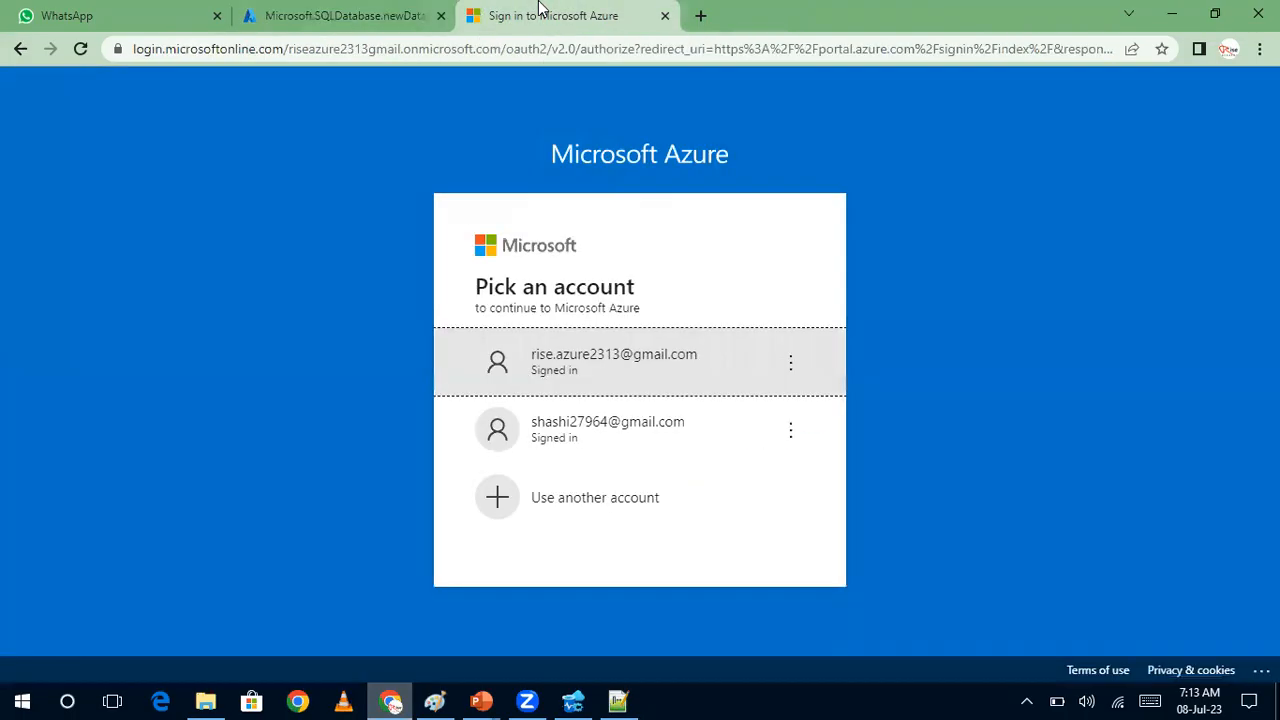
left_click(580, 369)
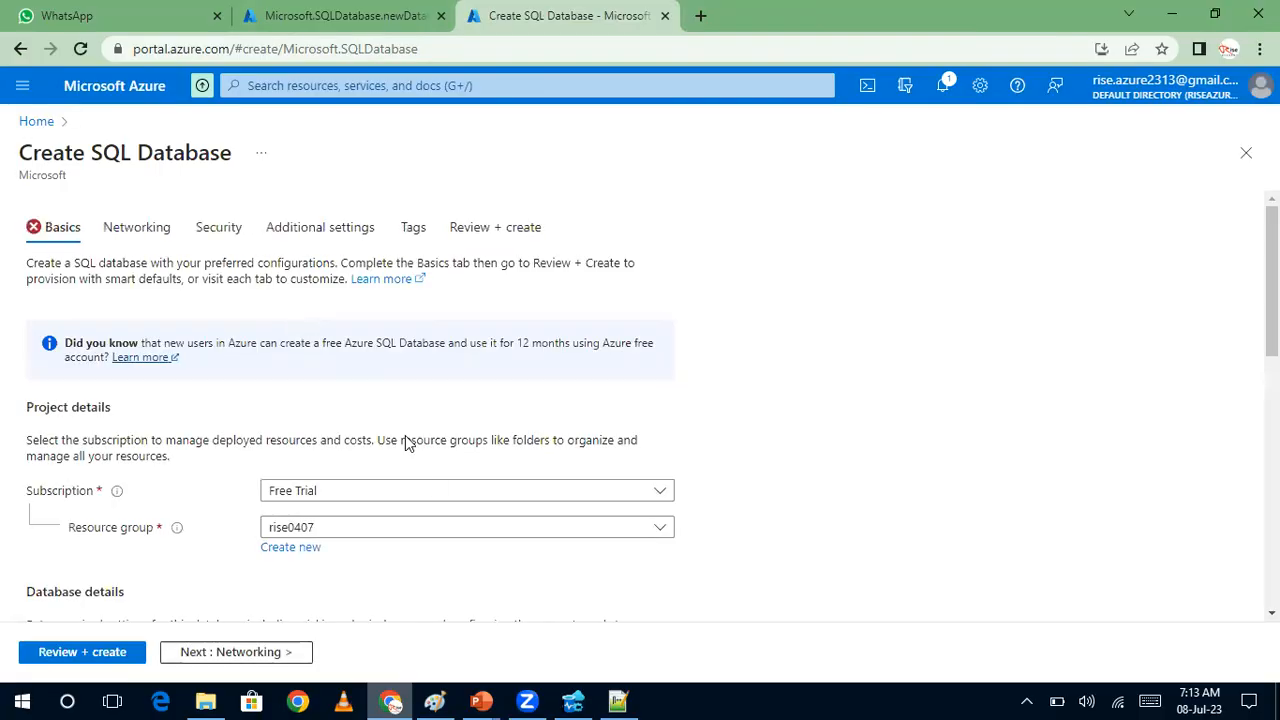
left_click(318, 533)
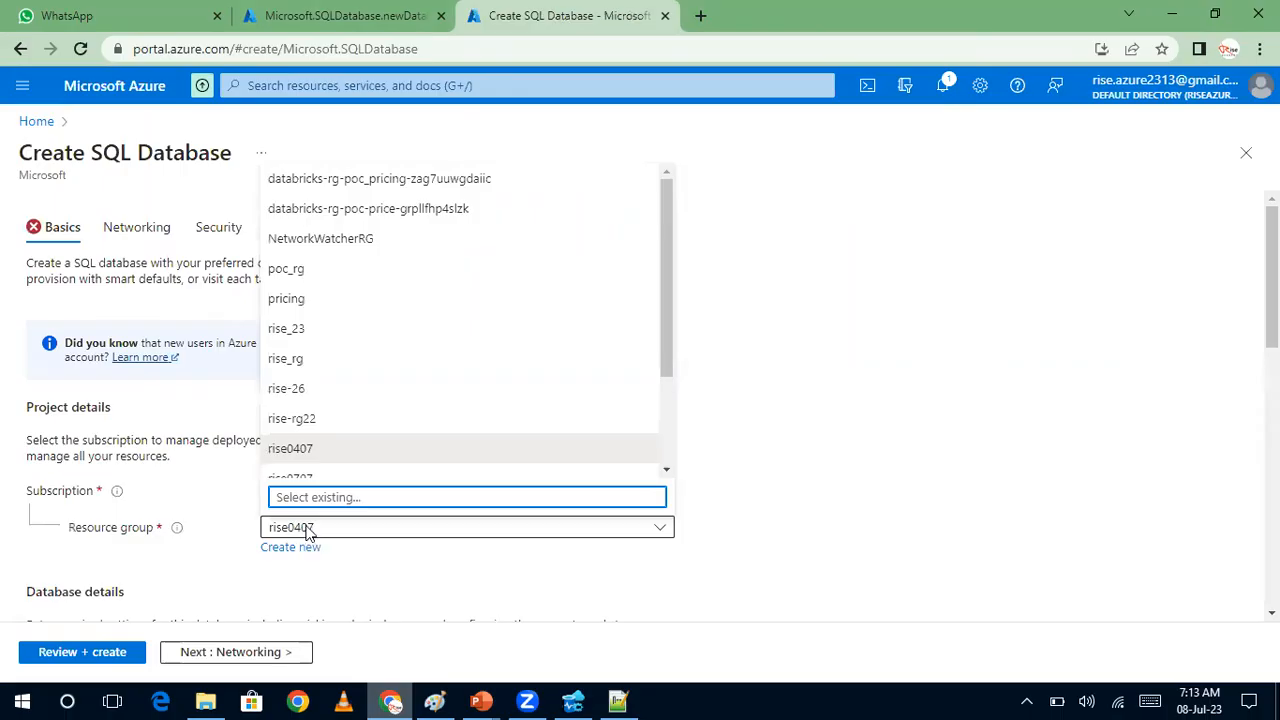
left_click(308, 534)
left_click(308, 533)
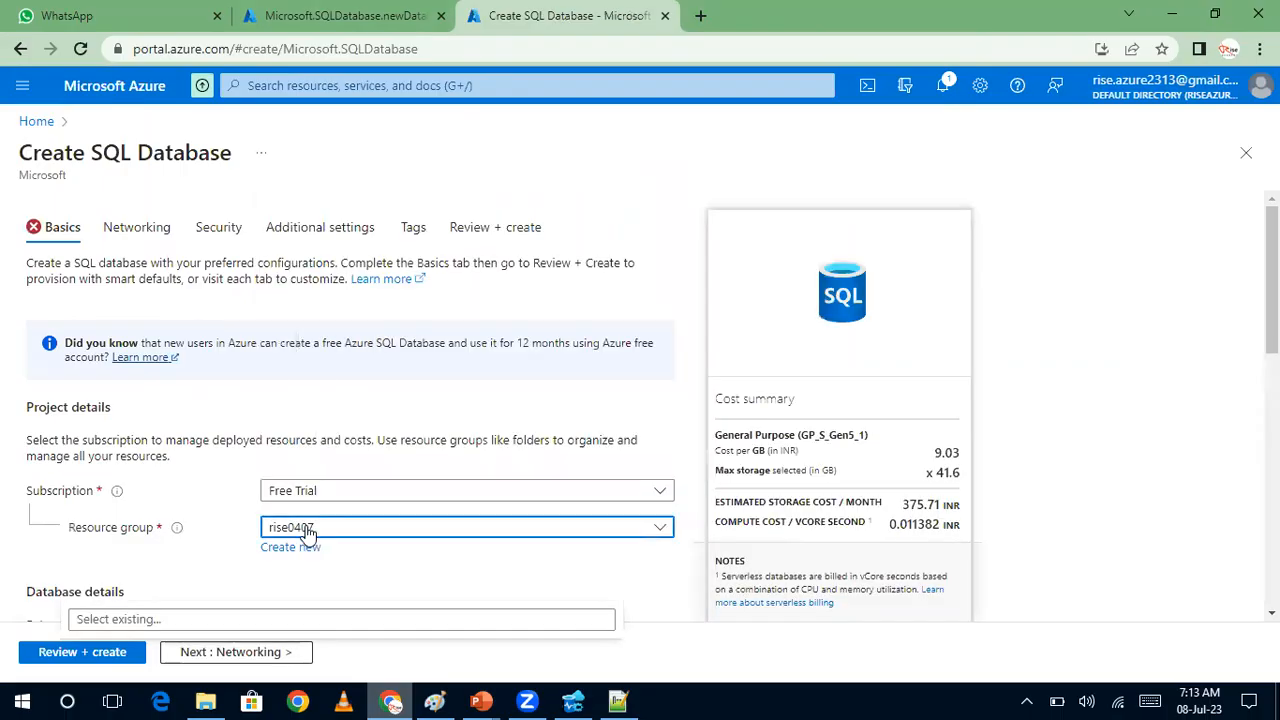
type("rise")
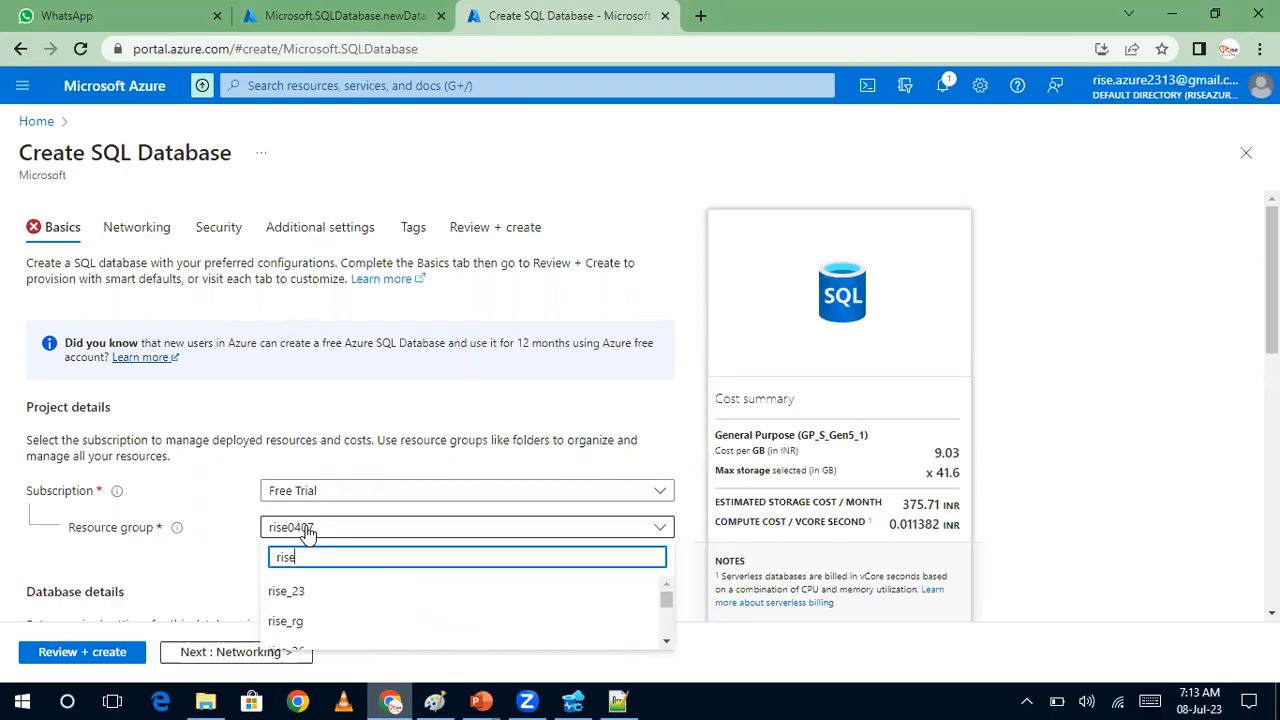
type("08")
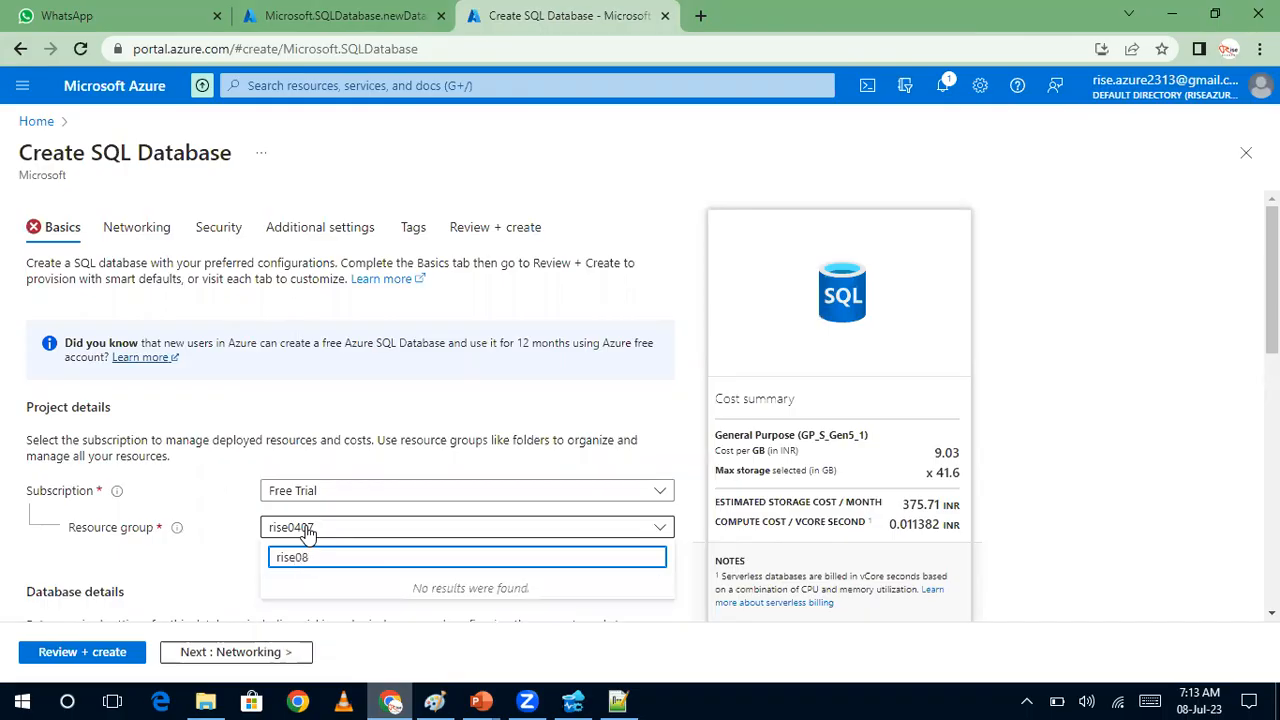
key("BackSpace")
key("BackSpace")
type("rg")
type("08")
key("BackSpace")
key("BackSpace")
key("BackSpace")
key("BackSpace")
key("BackSpace")
key("BackSpace")
key("BackSpace")
type("0708")
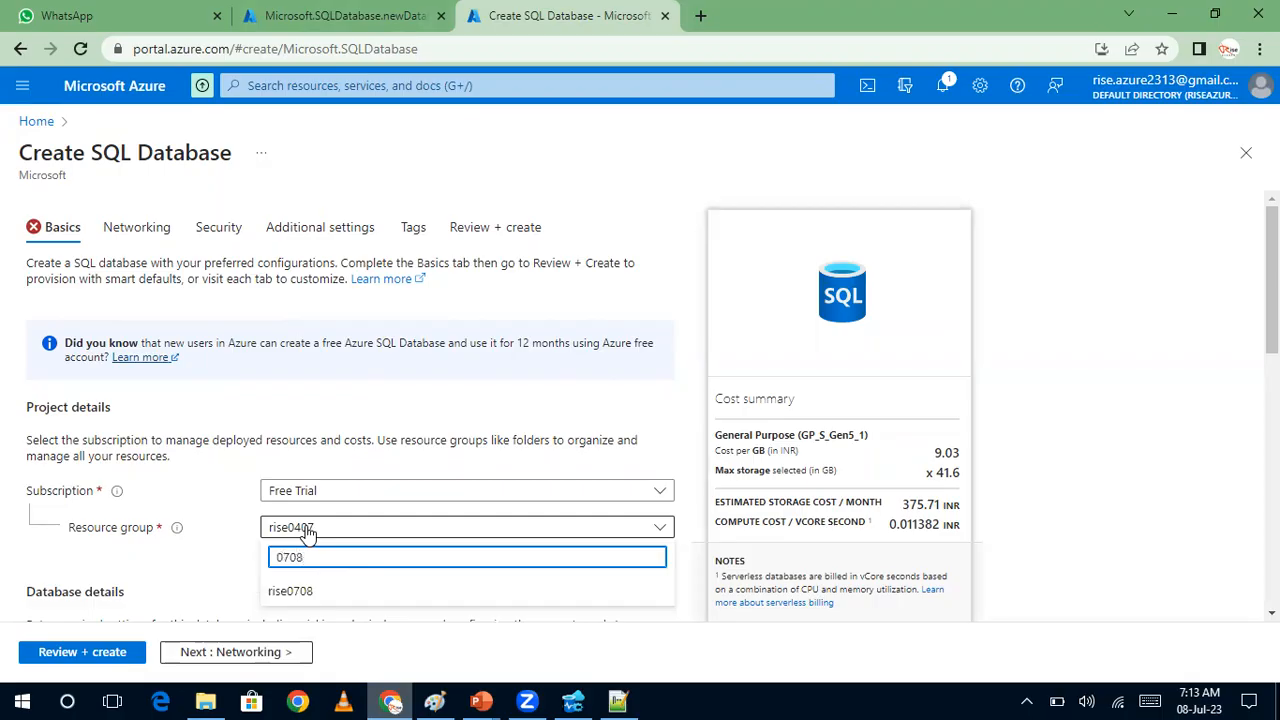
left_click(306, 591)
Leave the form via the Home breadcrumb, triggering the unsaved-edits warning.
scroll(306, 591, "down", 3)
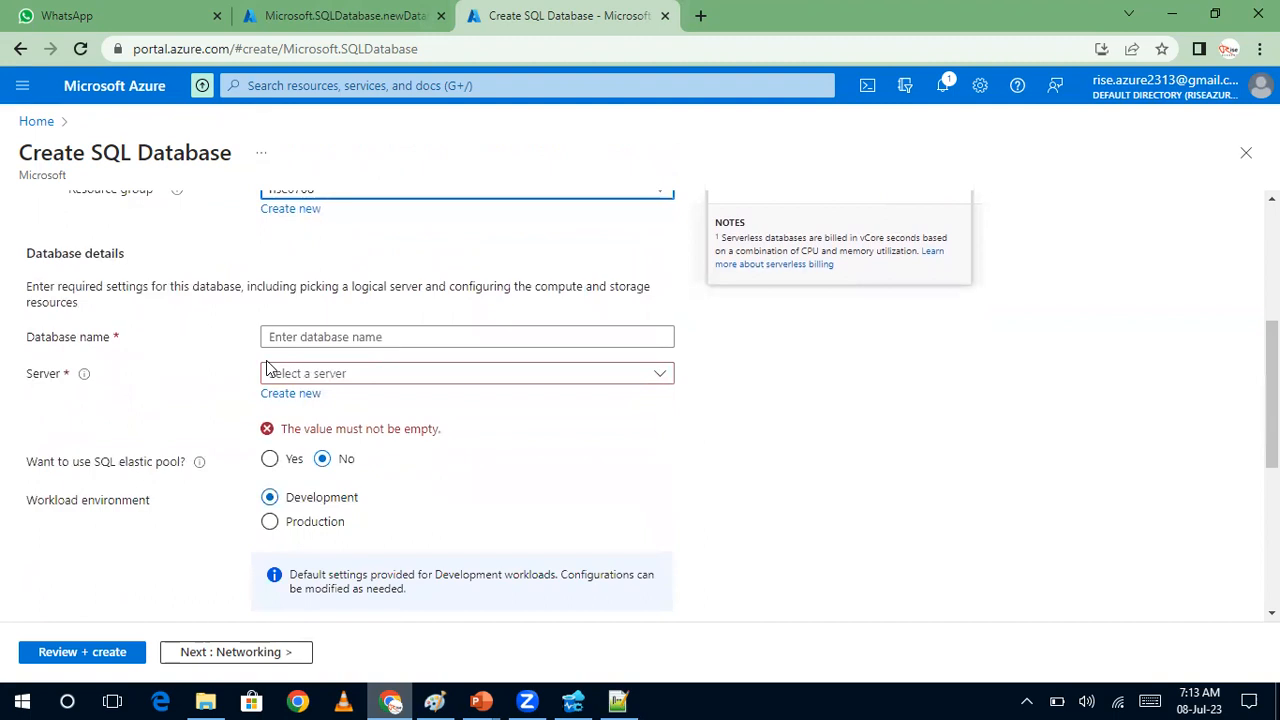
scroll(266, 368, "up", 4)
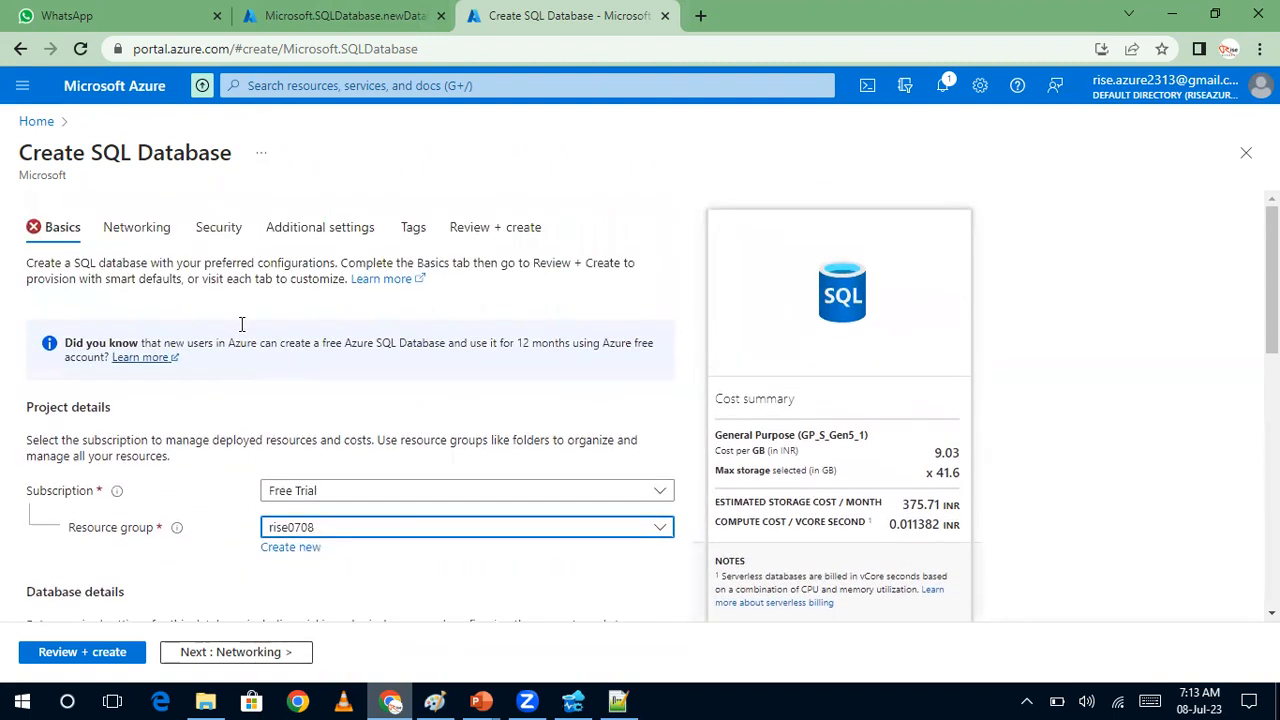
left_click(42, 124)
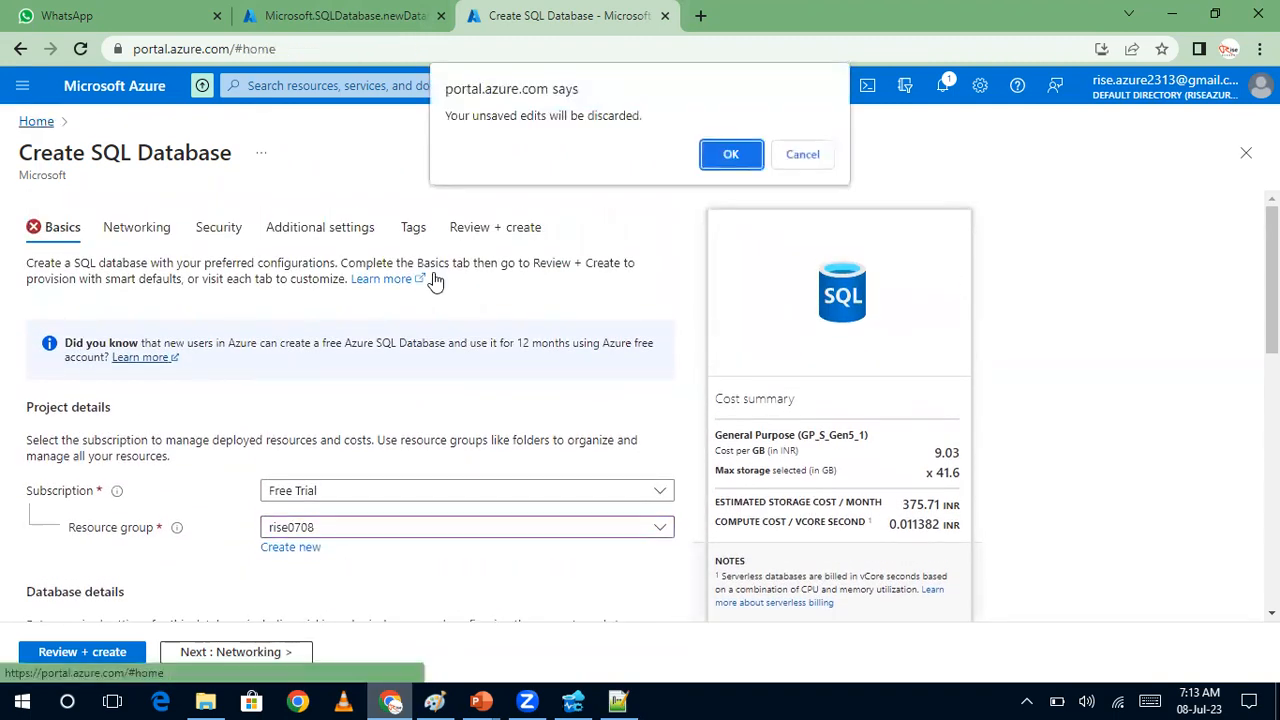
Discard the database form and start creating a new storage account.
left_click(733, 155)
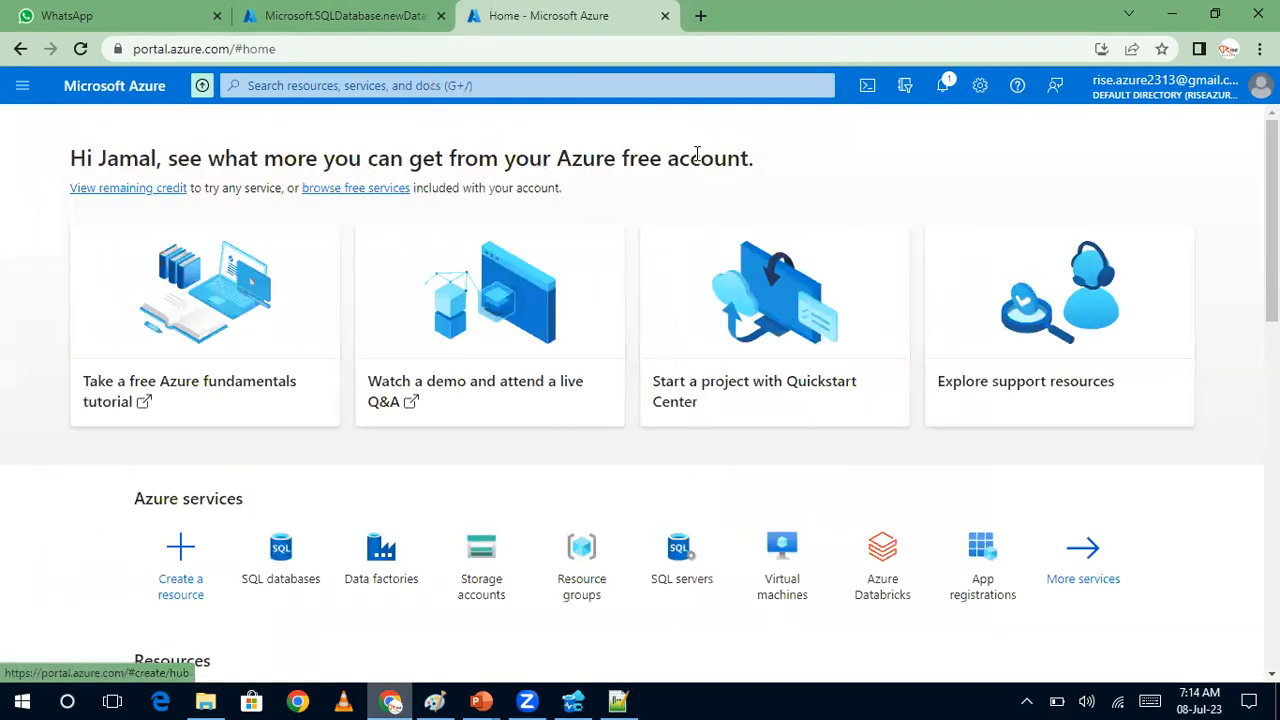
left_click(490, 556)
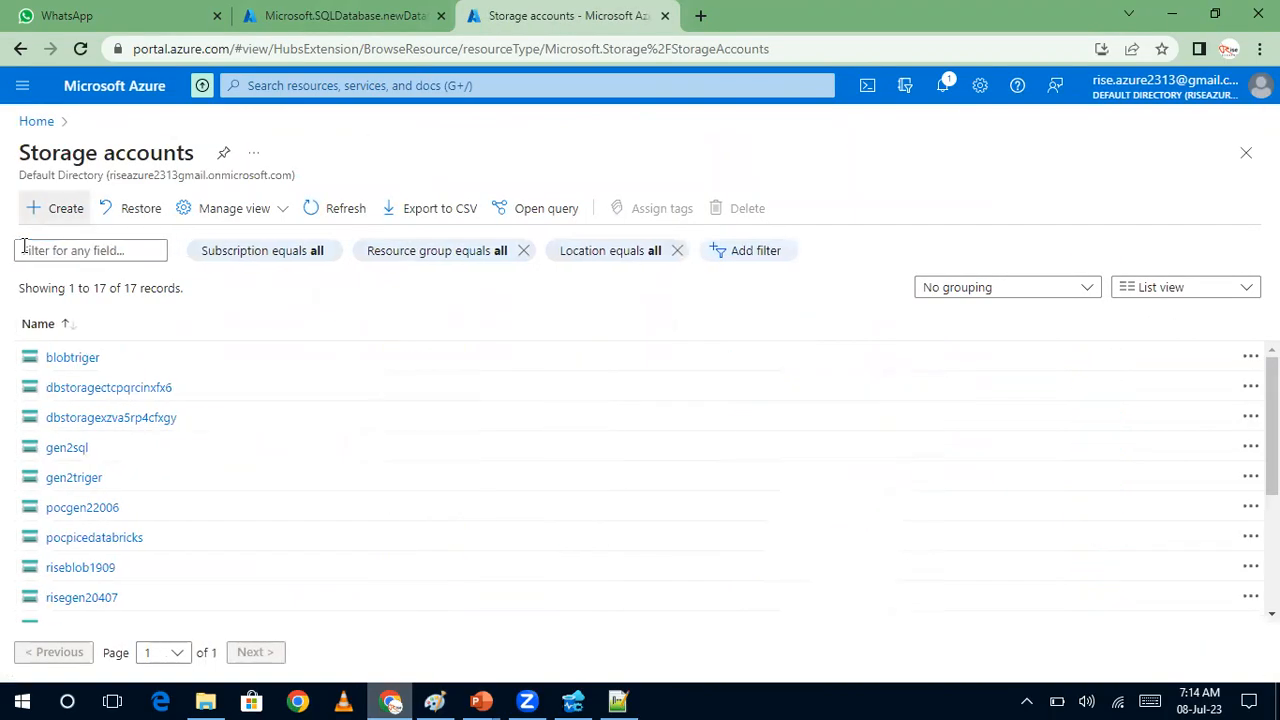
left_click(56, 208)
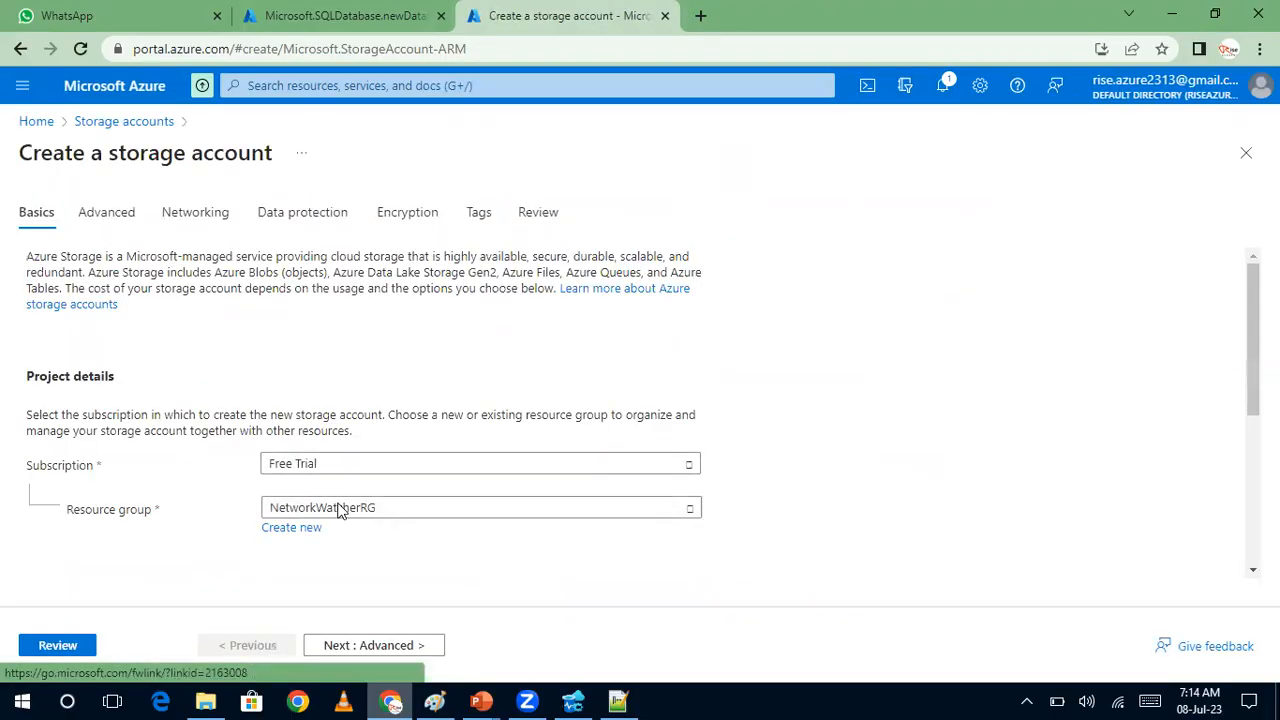
Place the storage account in rise0708, name it risegen20807, and choose locally-redundant storage (LRS).
left_click(340, 508)
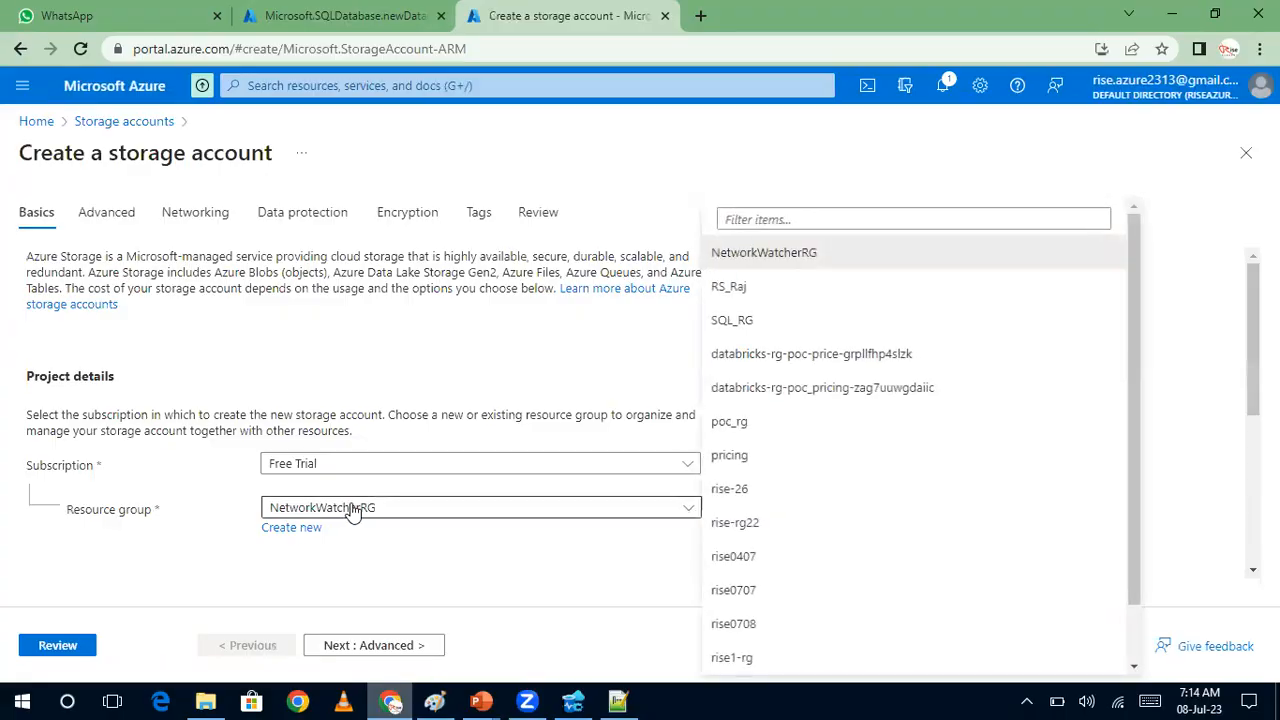
left_click(745, 615)
scroll(314, 551, "down", 3)
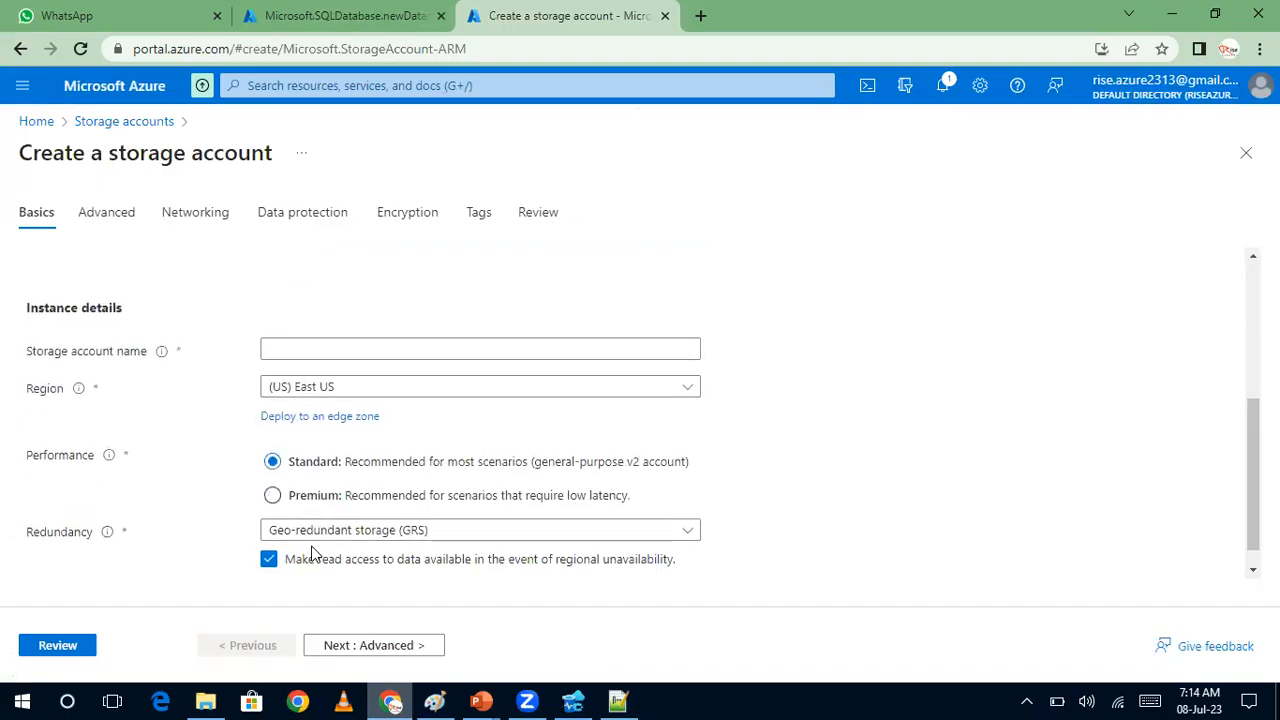
left_click(299, 350)
type("risegen20807")
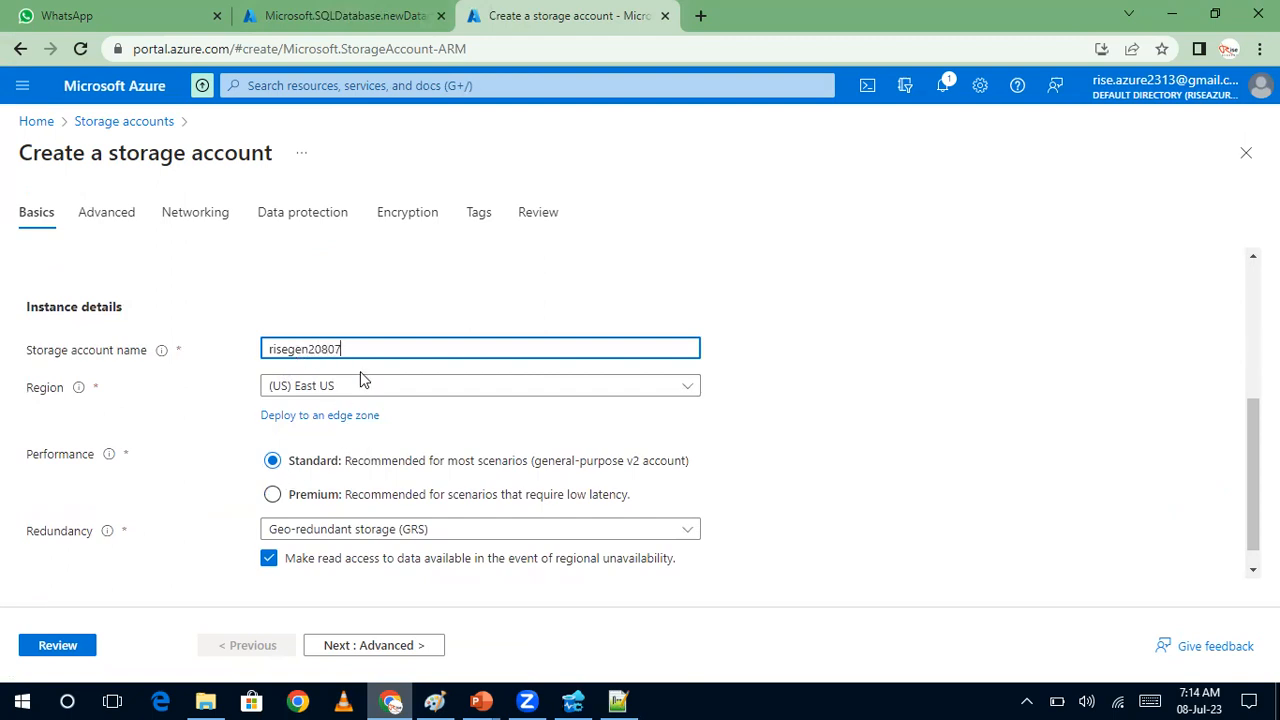
left_click(385, 536)
left_click(385, 536)
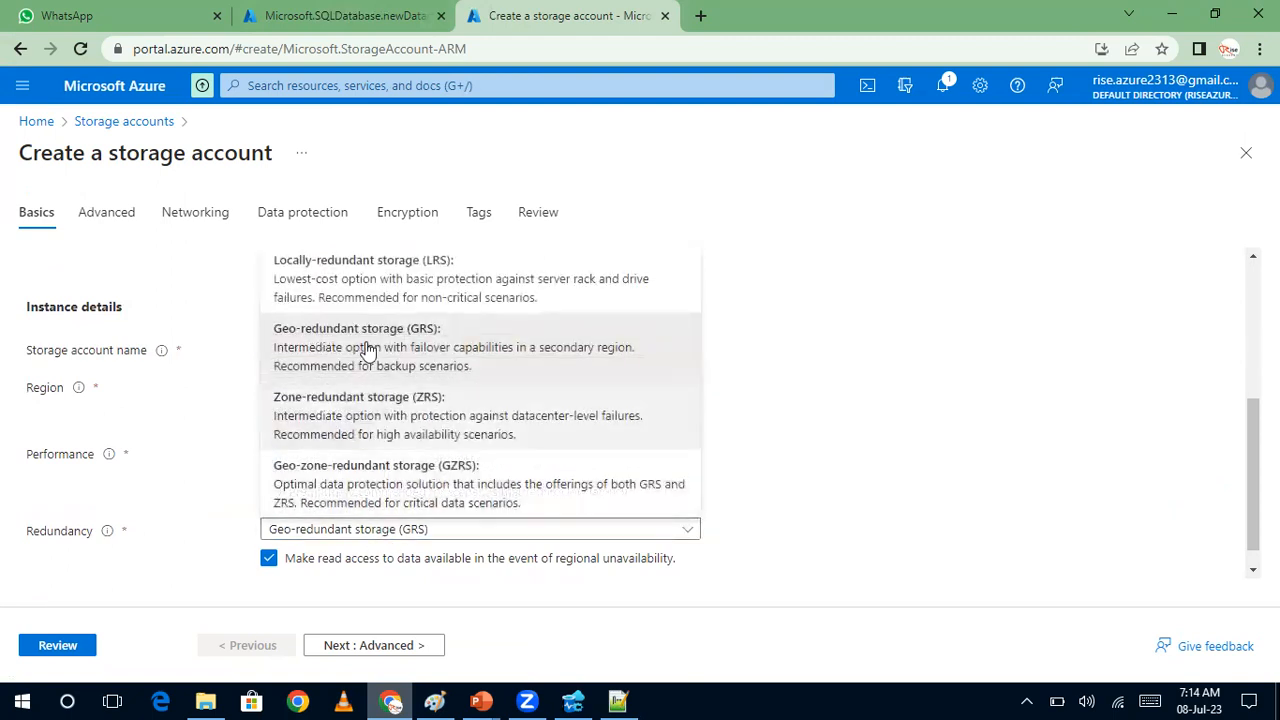
left_click(366, 288)
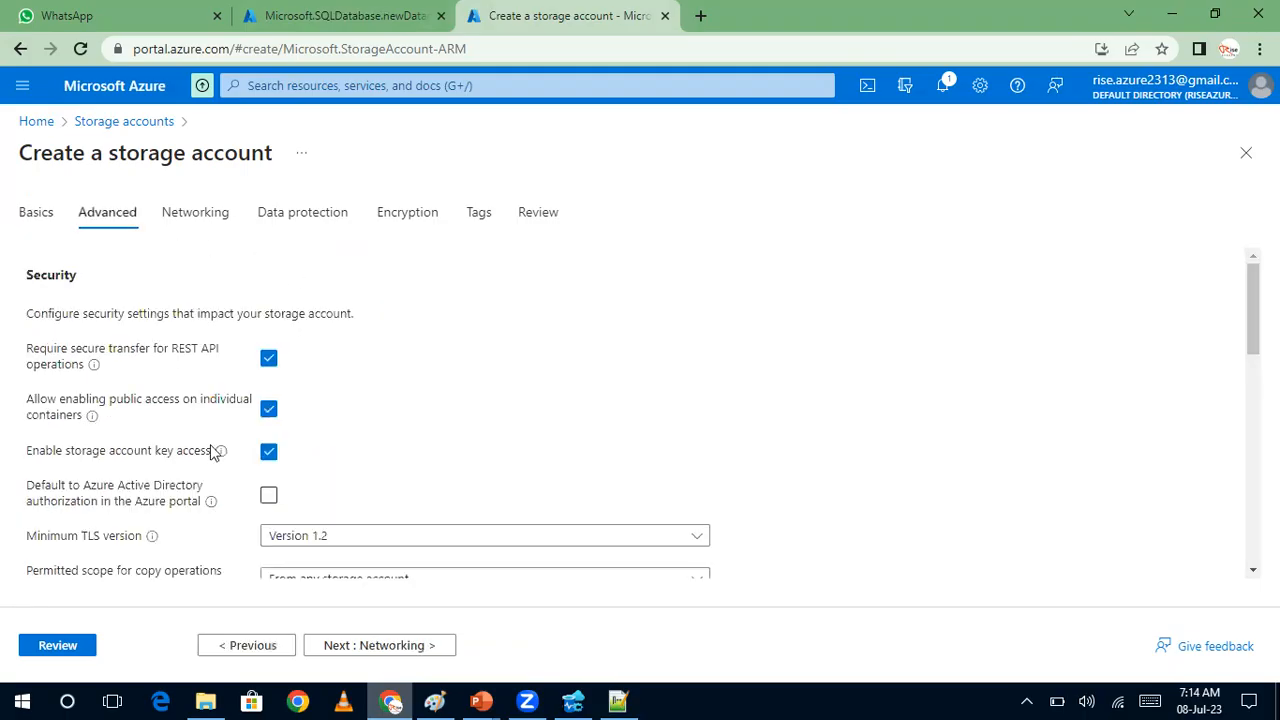
Tick Enable hierarchical namespace on the Advanced tab, review, and create risegen20807.
scroll(213, 458, "down", 1)
scroll(213, 458, "up", 1)
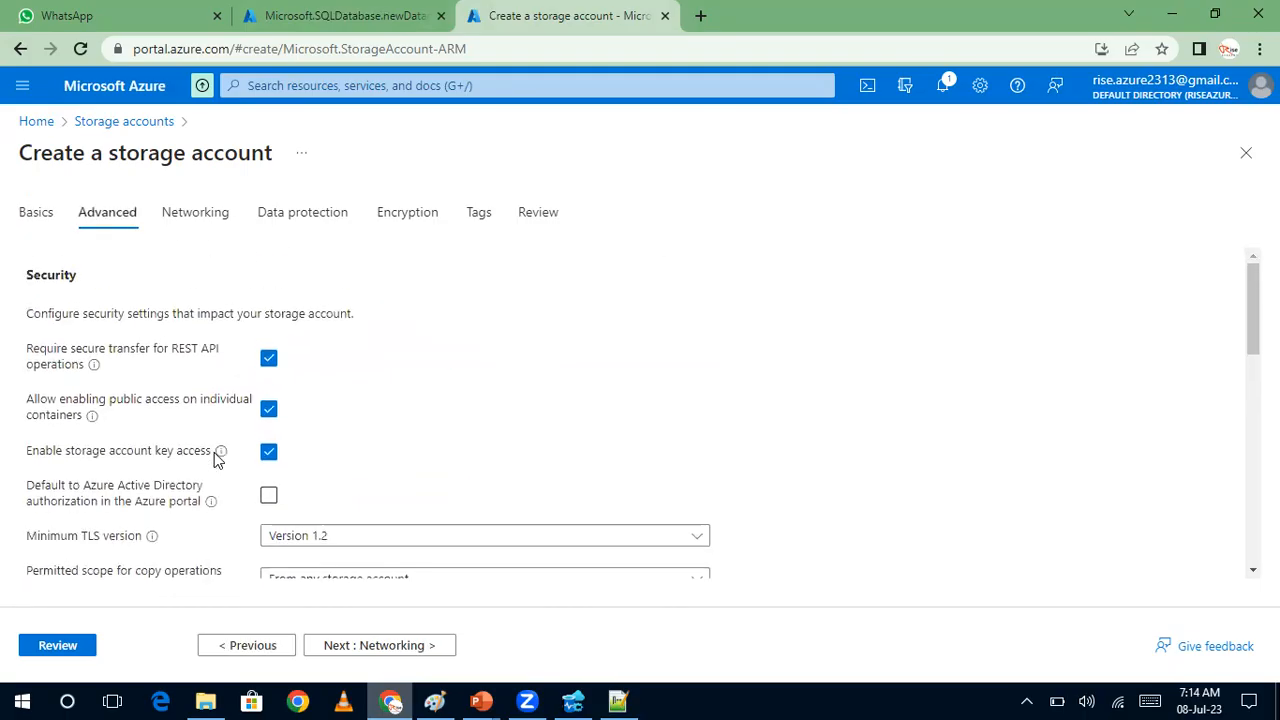
scroll(214, 458, "down", 3)
scroll(214, 458, "up", 2)
scroll(214, 458, "down", 3)
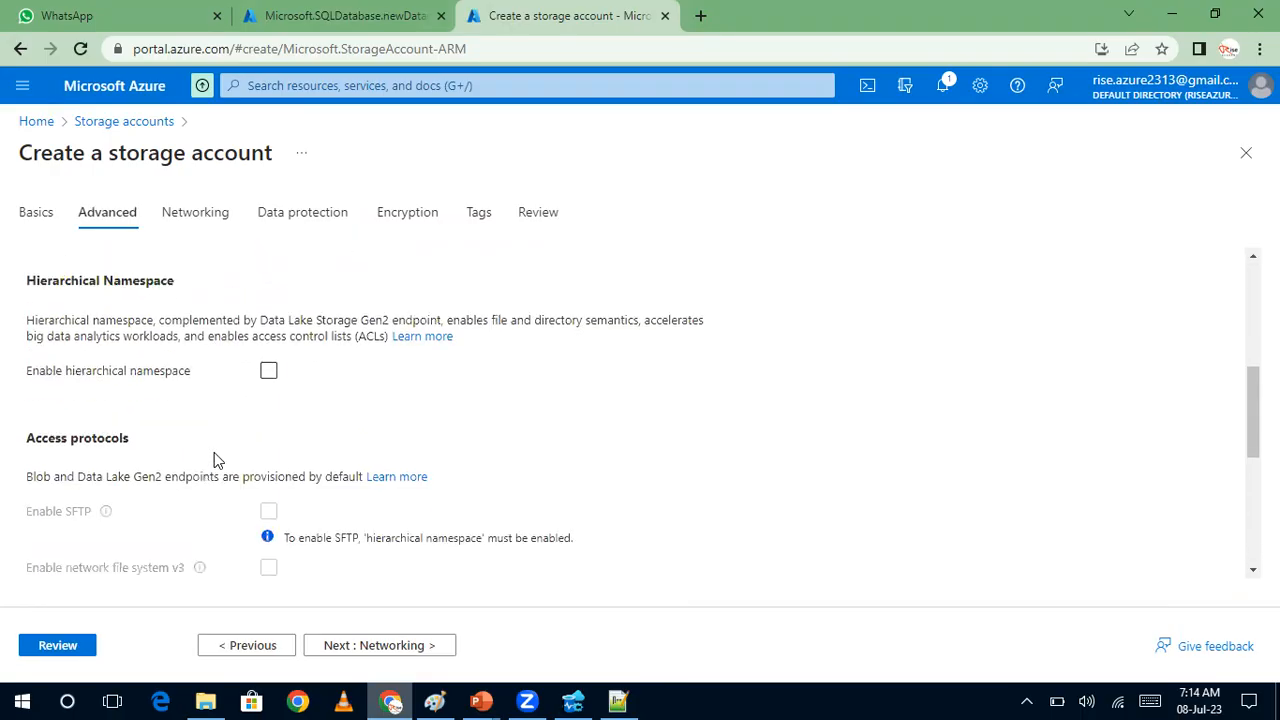
left_click(269, 373)
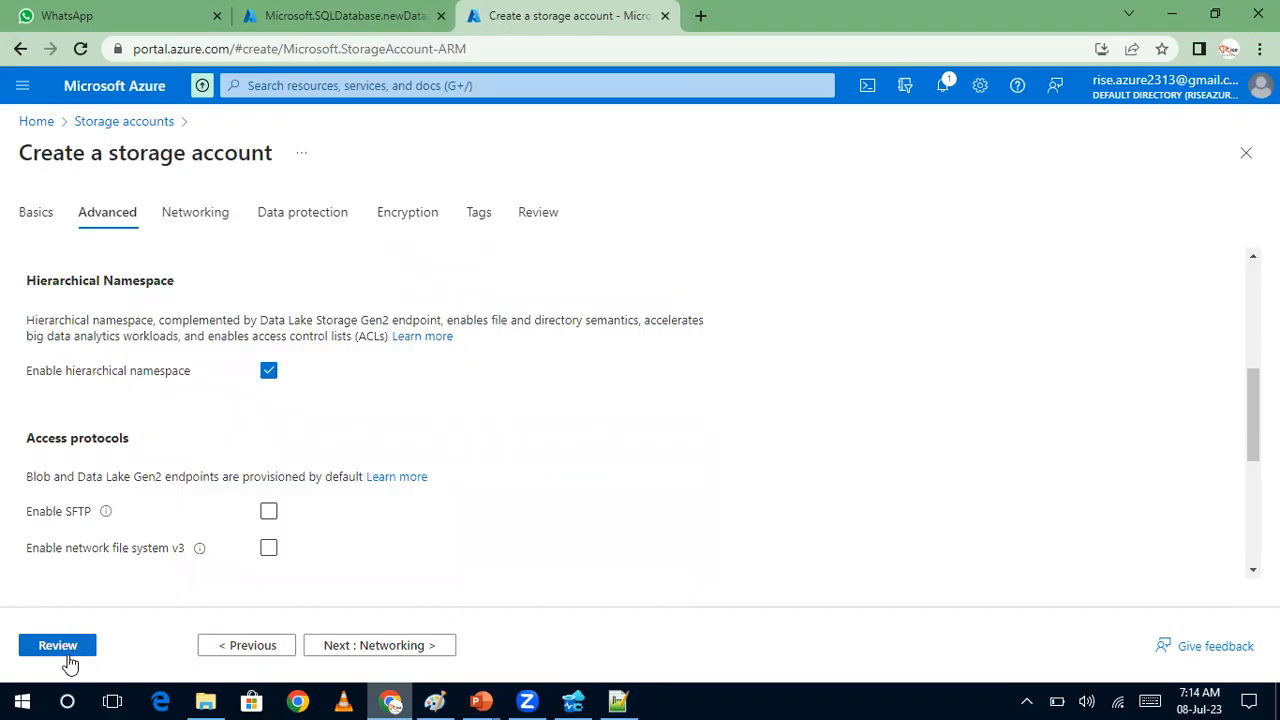
left_click(58, 646)
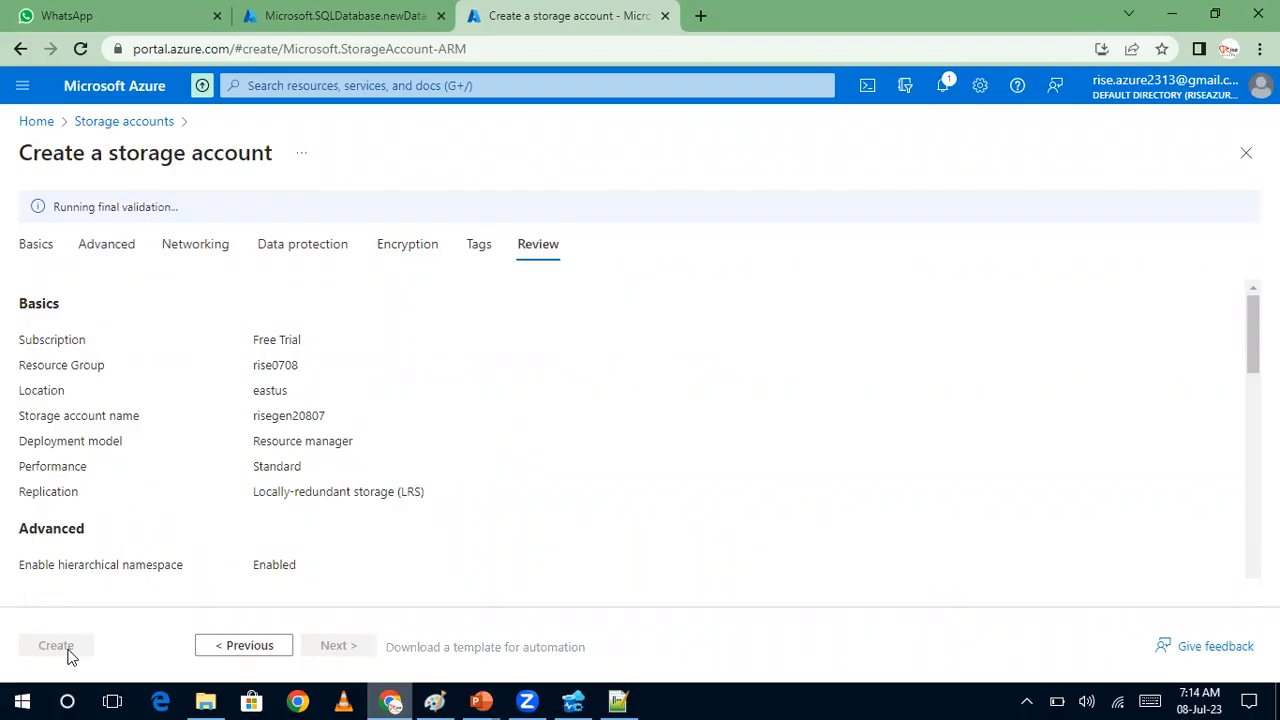
left_click(66, 648)
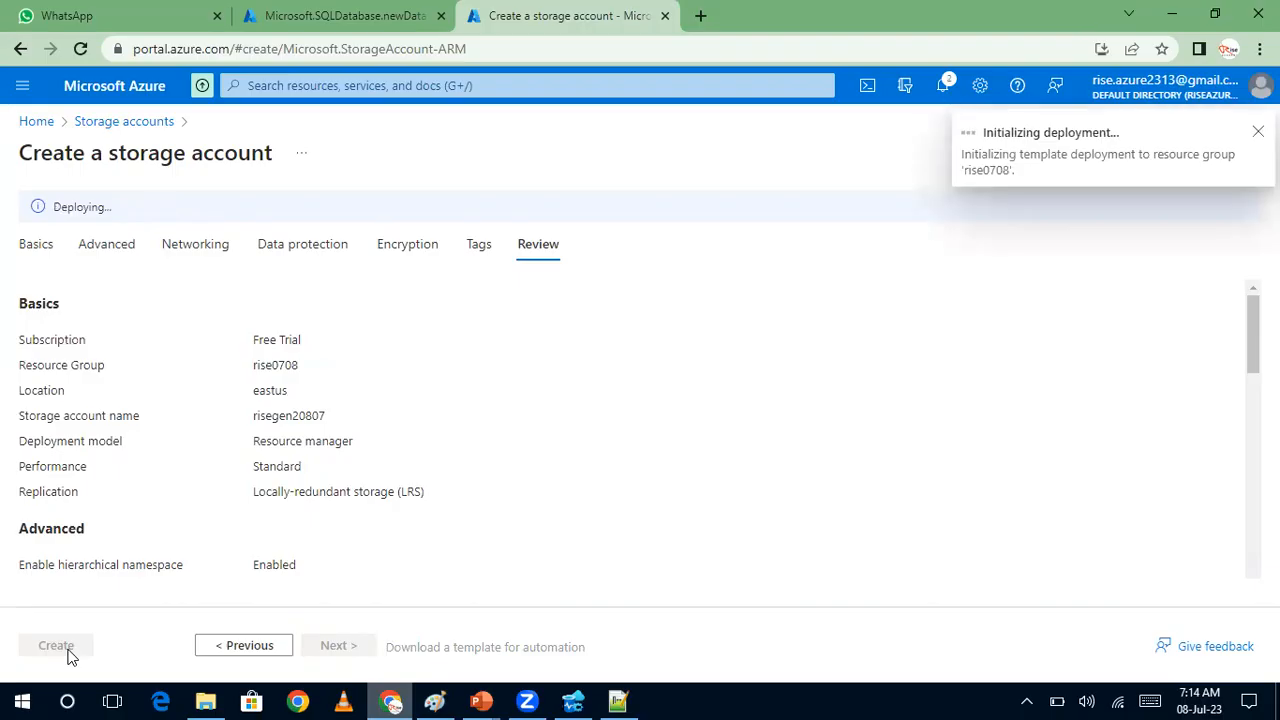
Check the SQL deployment tab, then start a new data factory from Data factories on the portal home.
left_click(284, 12)
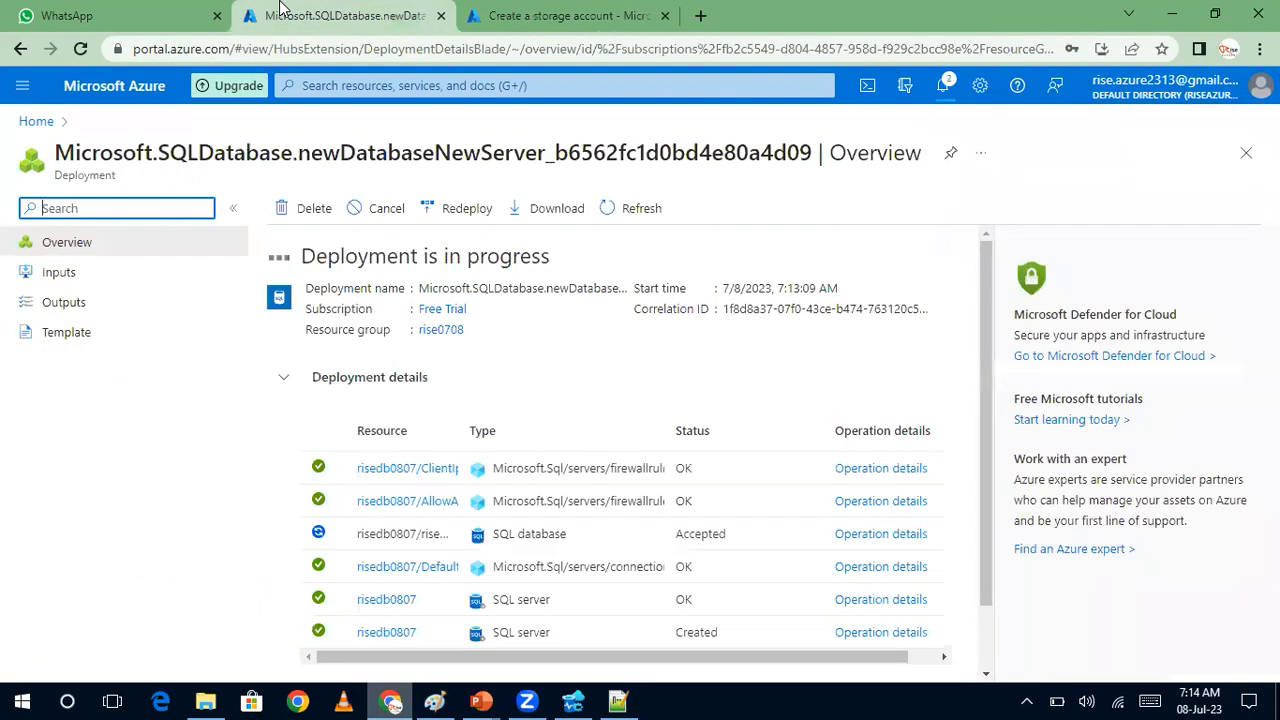
left_click(490, 12)
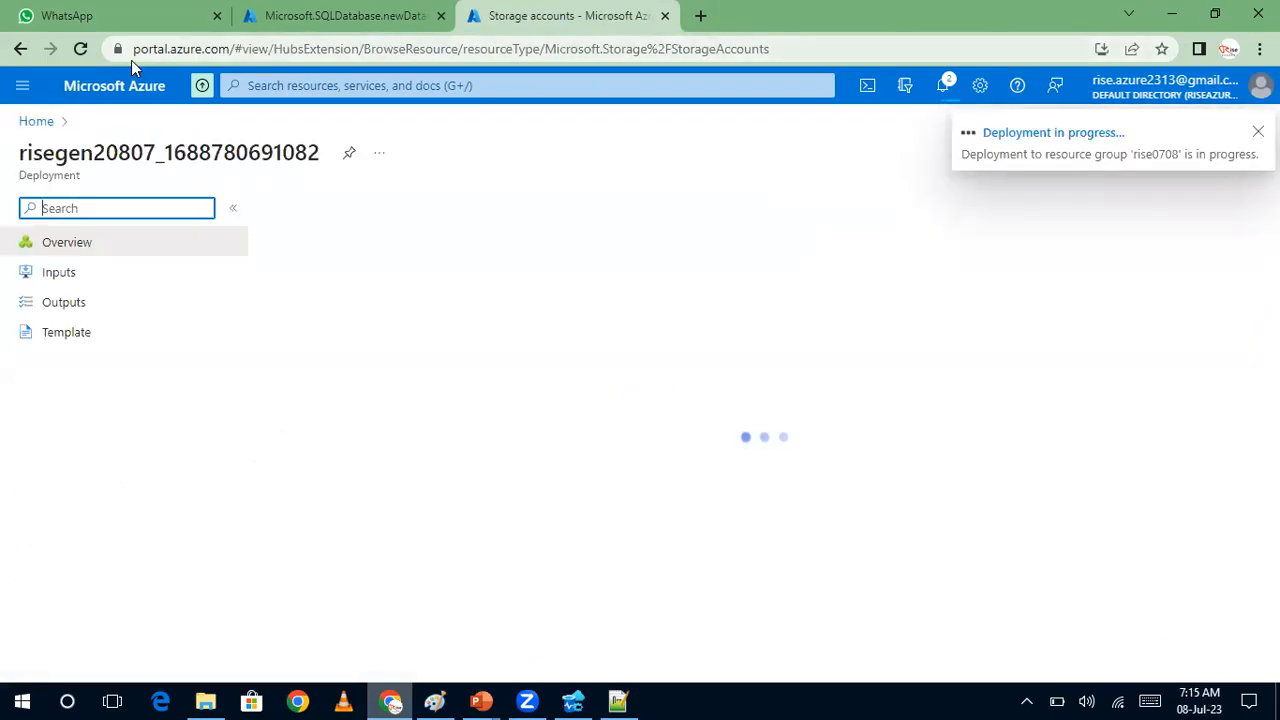
left_click(128, 86)
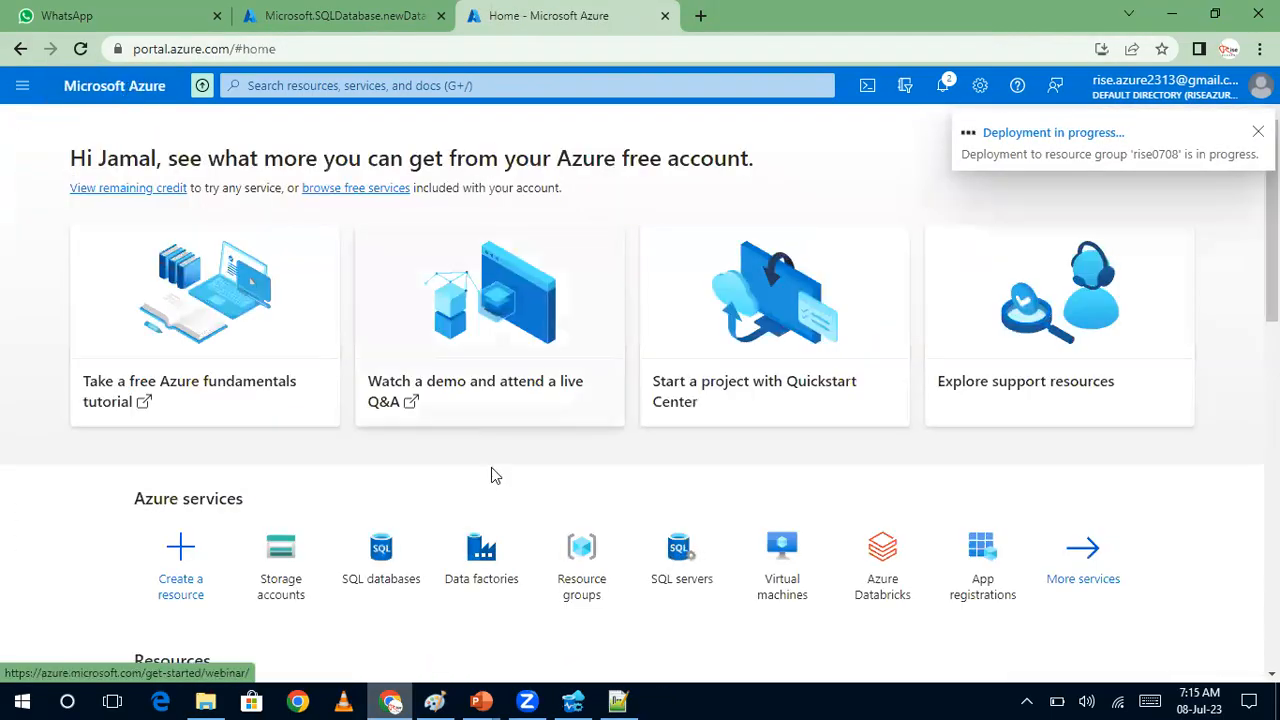
left_click(502, 538)
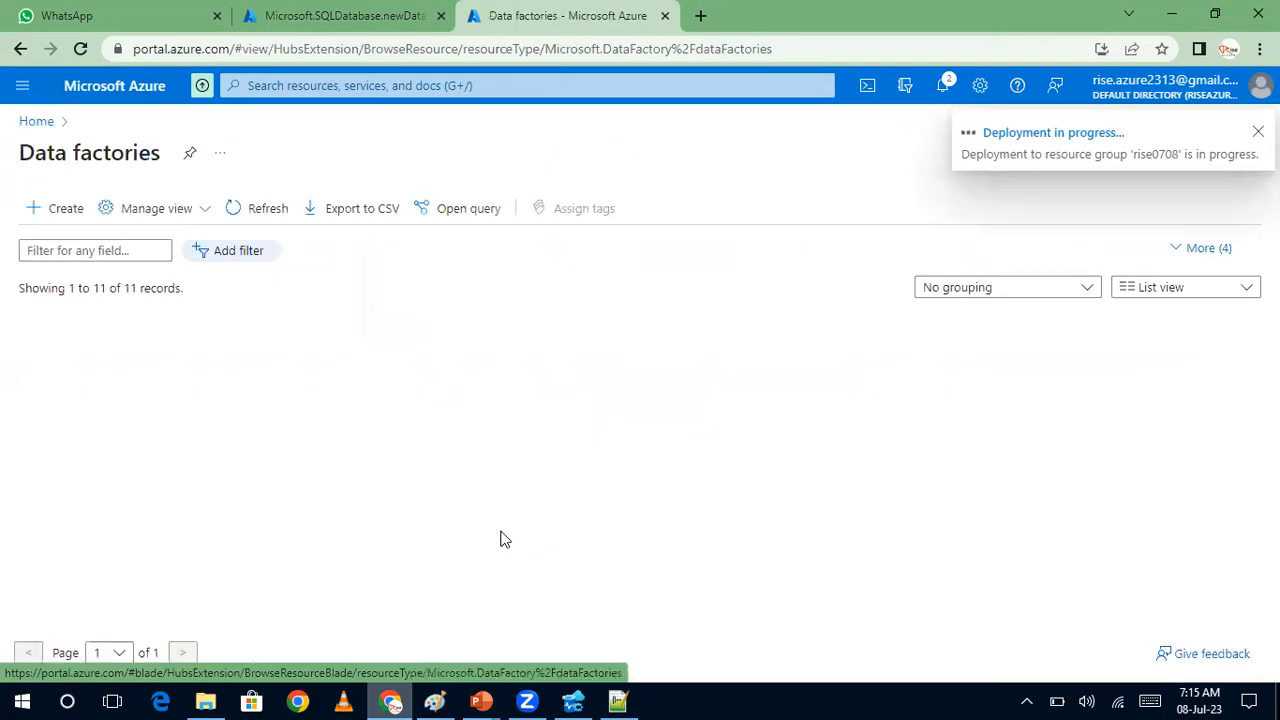
left_click(129, 250)
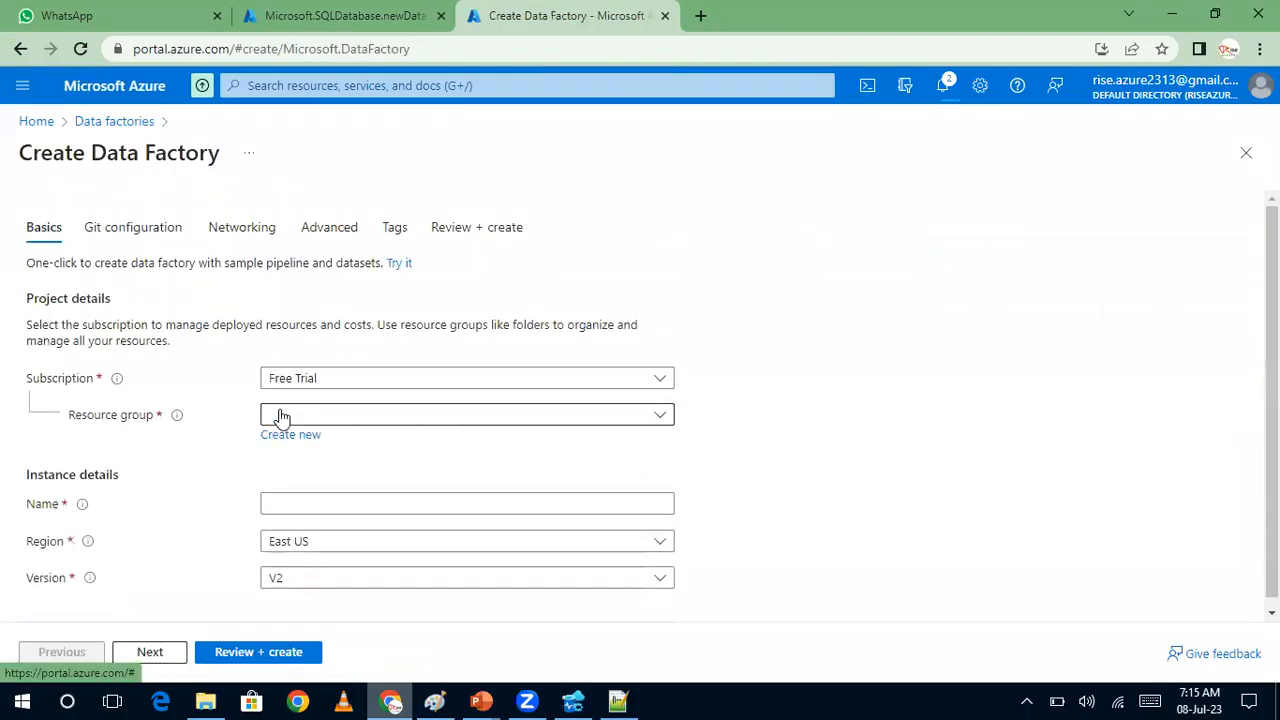
Filter the resource groups and choose rise0708 for the data factory.
left_click(281, 416)
type("0807")
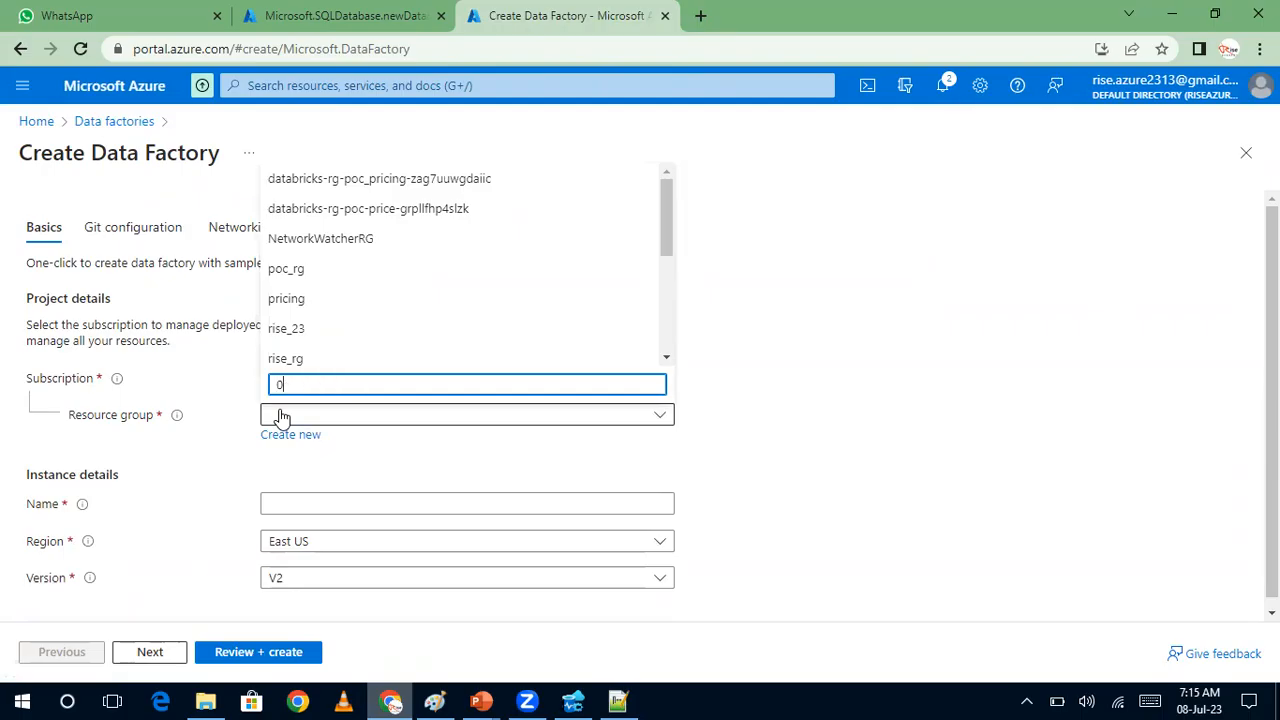
key("BackSpace")
key("BackSpace")
key("BackSpace")
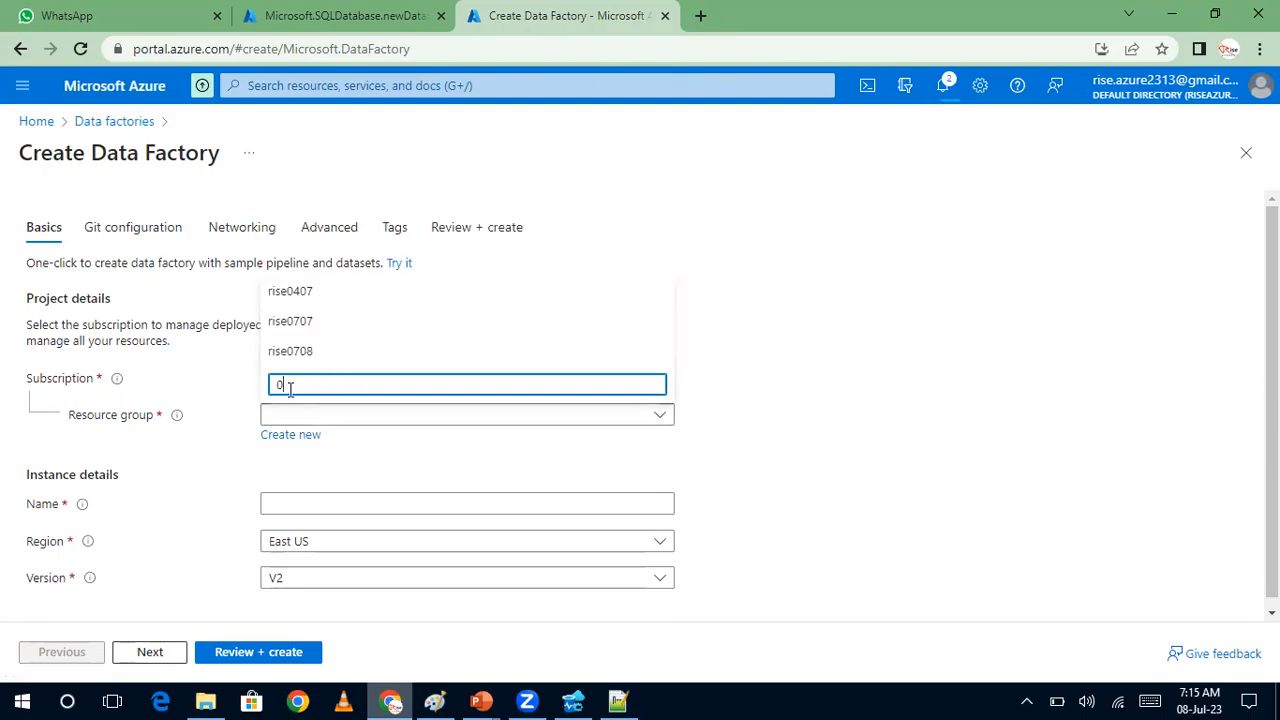
left_click(305, 354)
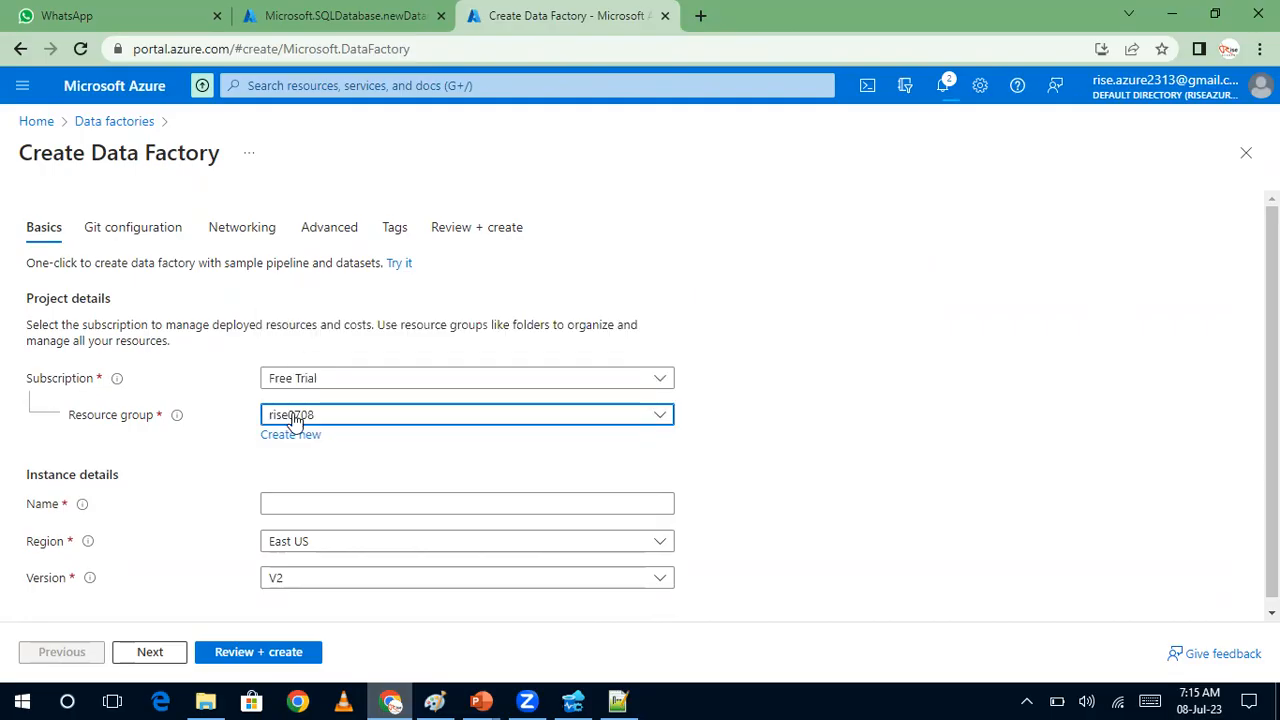
Name the data factory riseadf0807, then review and create it.
left_click(310, 513)
type("aadf")
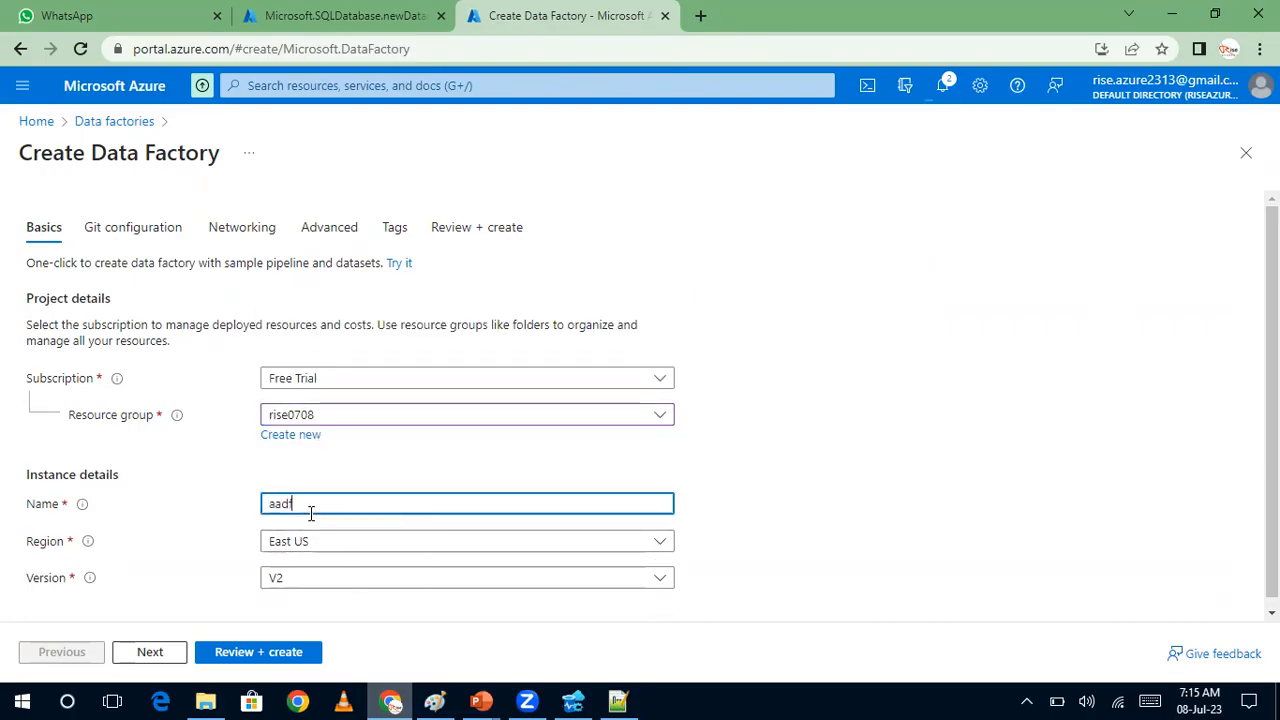
key("BackSpace")
key("BackSpace")
key("BackSpace")
key("BackSpace")
type("riseadf0807")
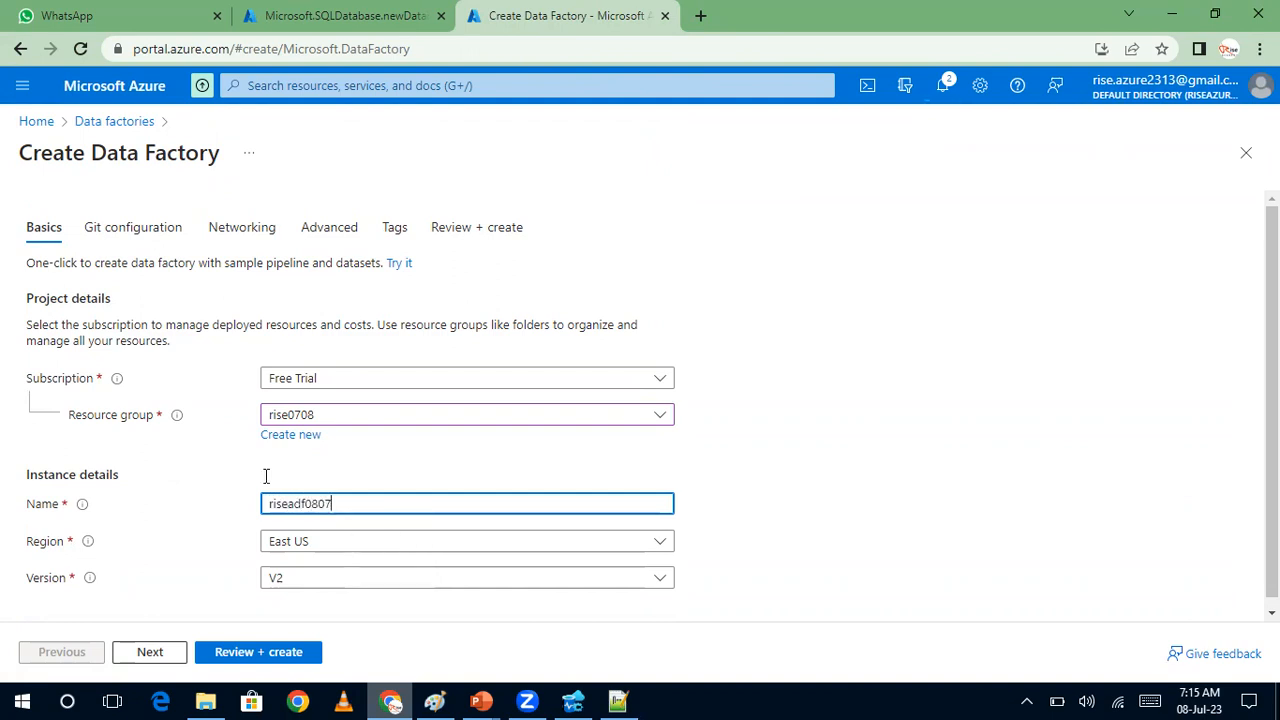
left_click(223, 647)
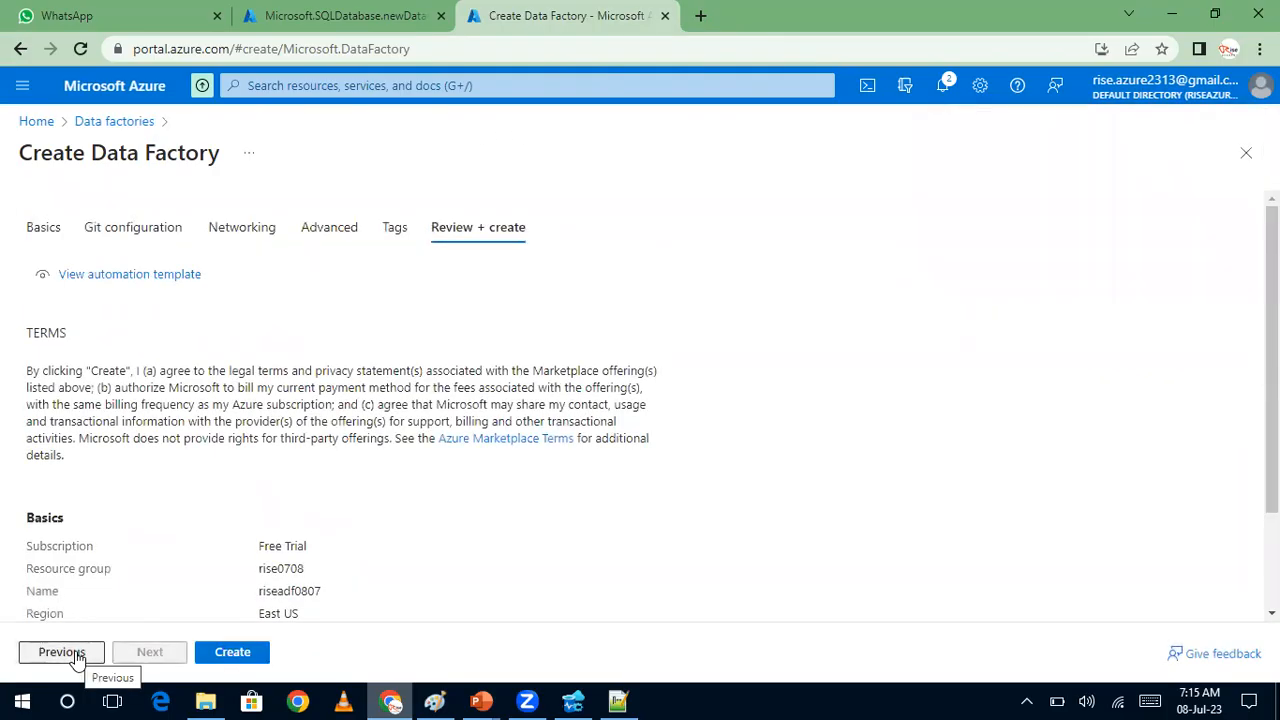
left_click(222, 652)
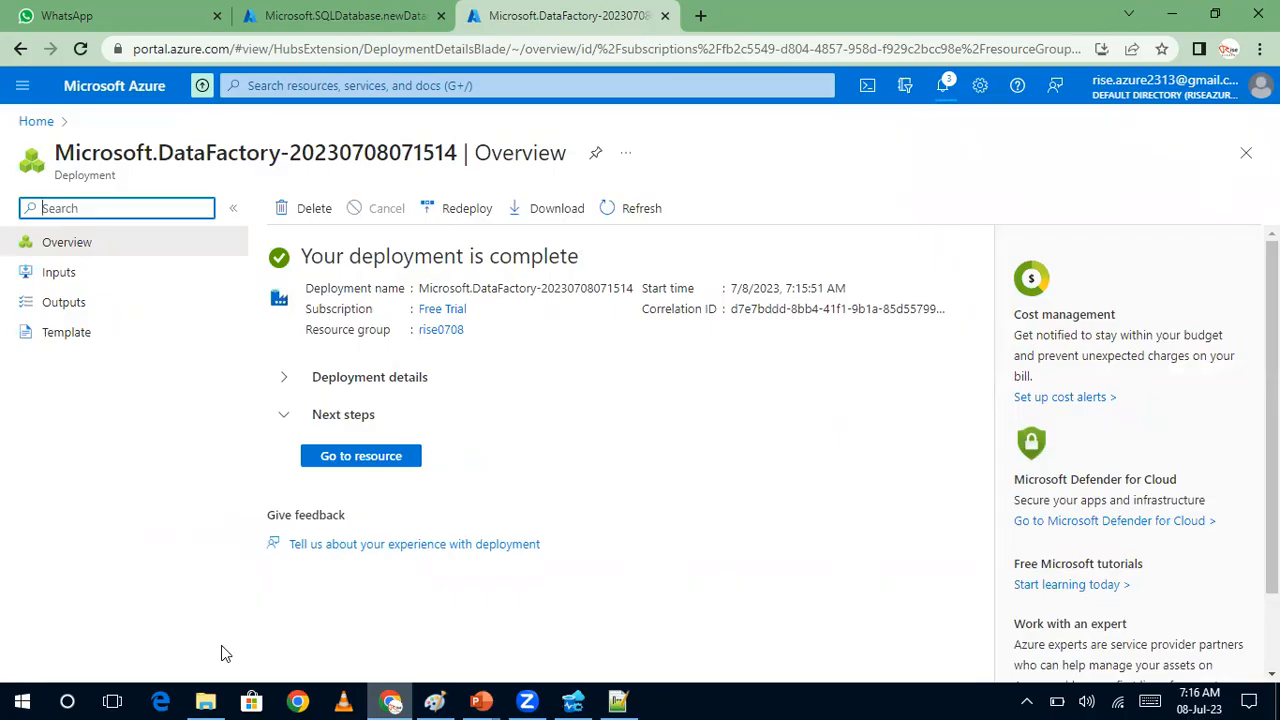
Open database risedb0807 and copy its server name risedb0807.database.windows.net.
left_click(327, 10)
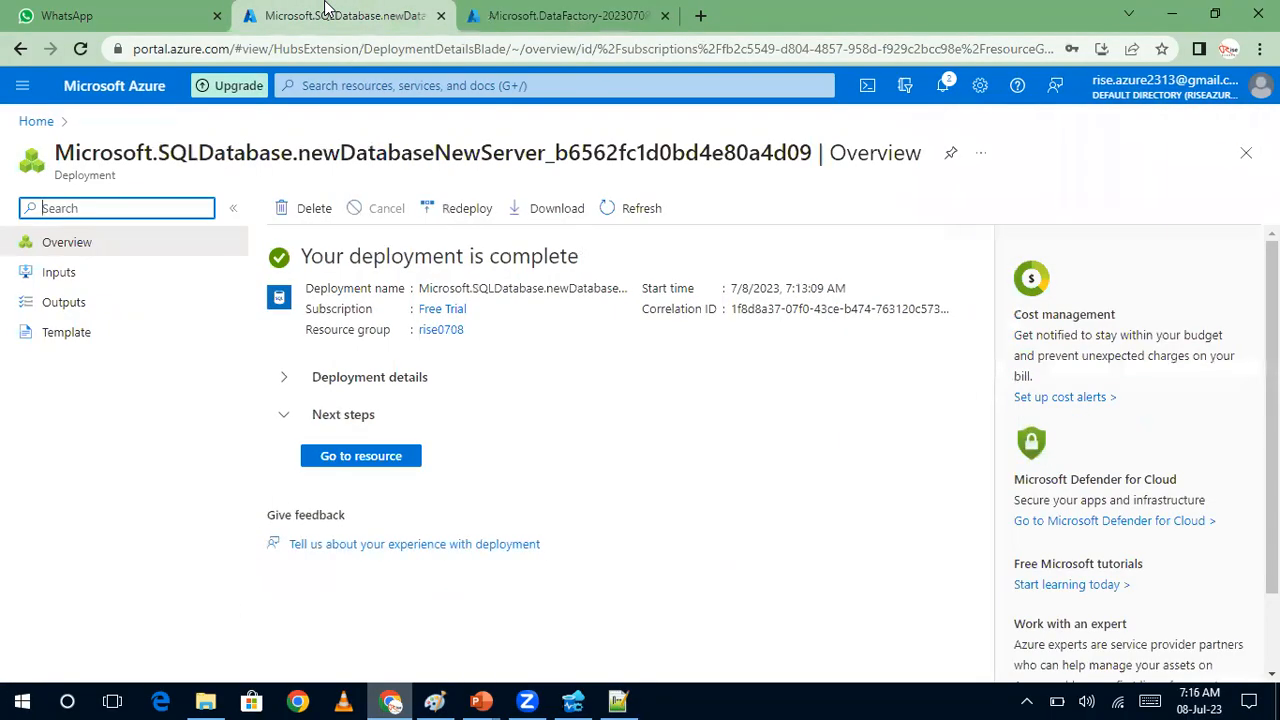
left_click(361, 455)
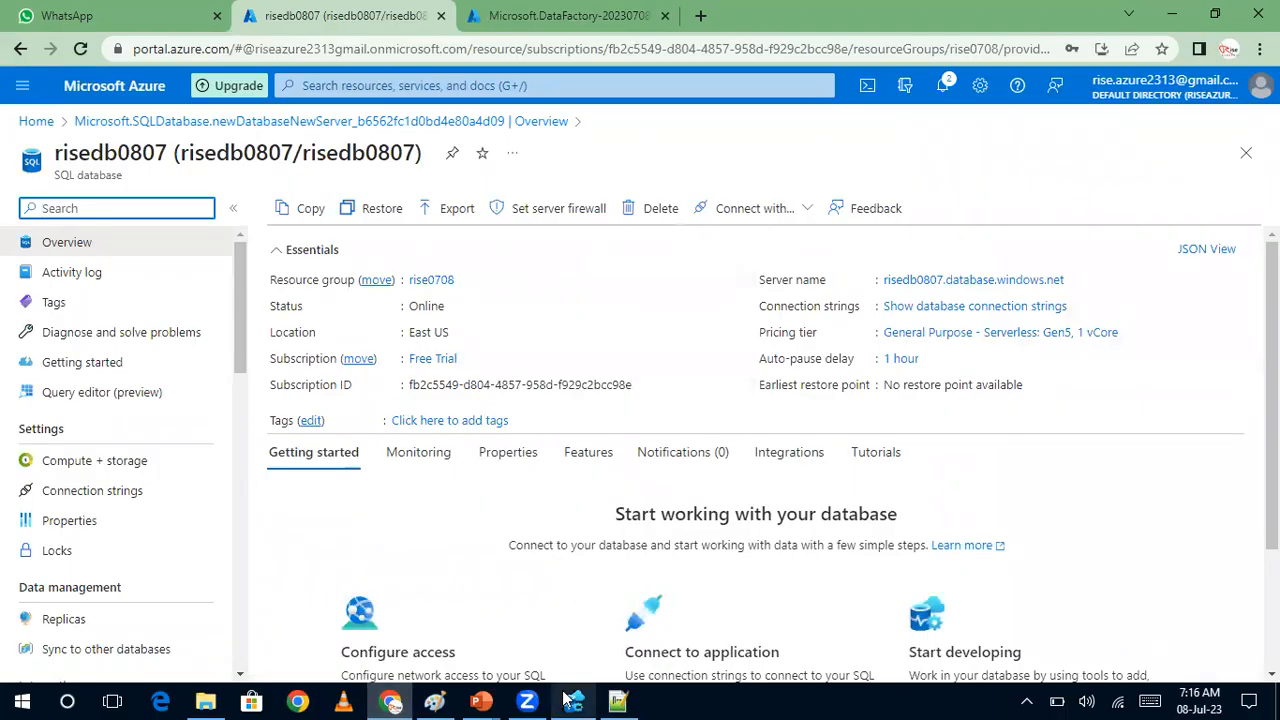
mouse_move(573, 702)
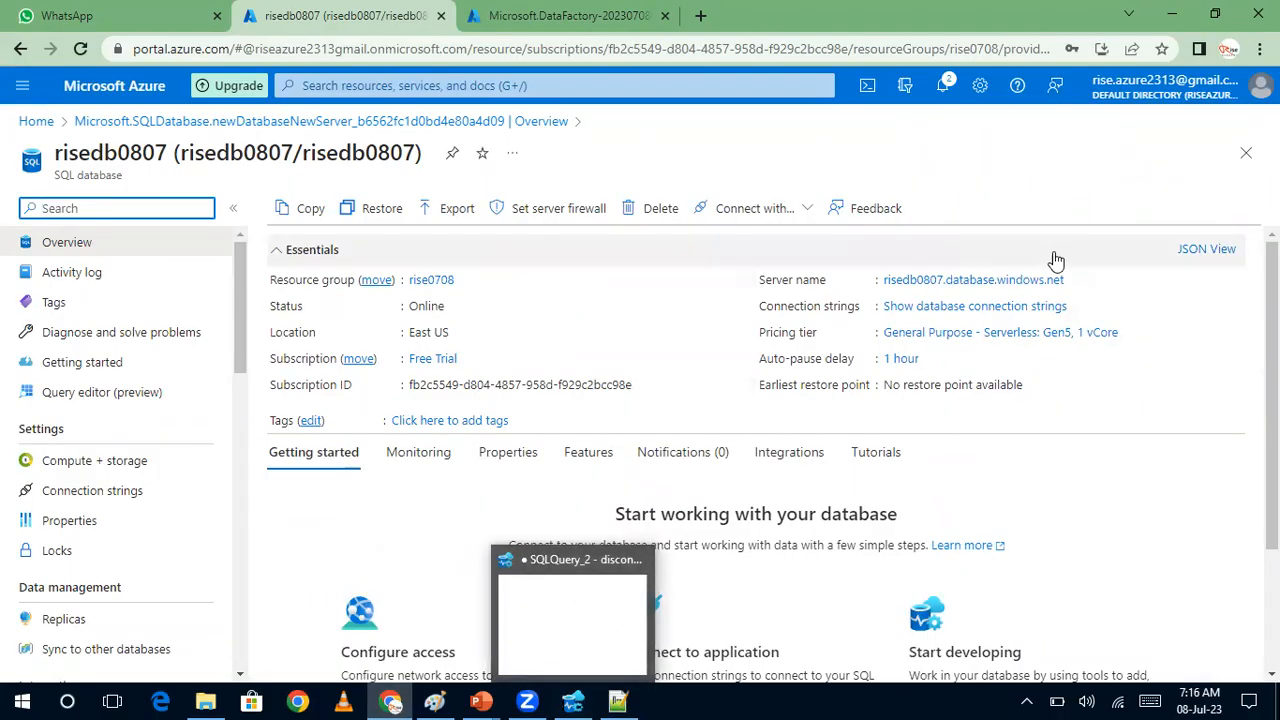
left_click(1073, 283)
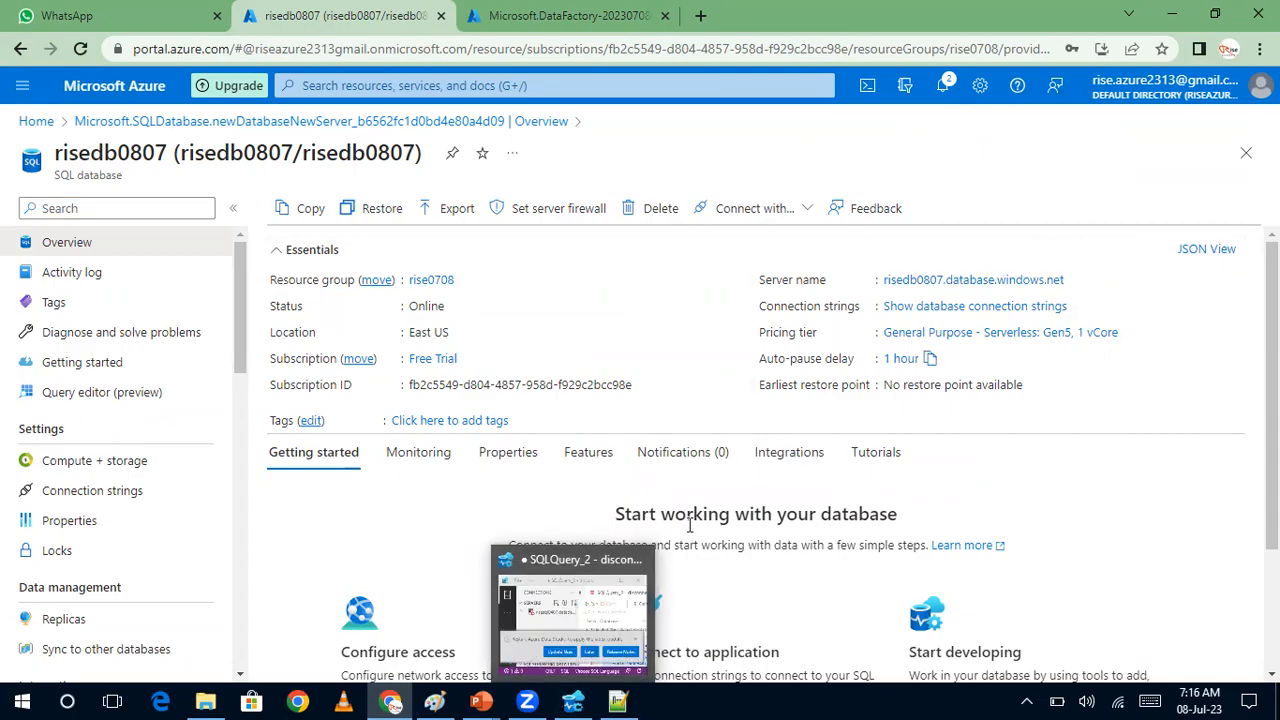
Maximize Azure Data Studio and start a new connection to the pasted server using SQL Login.
mouse_move(615, 700)
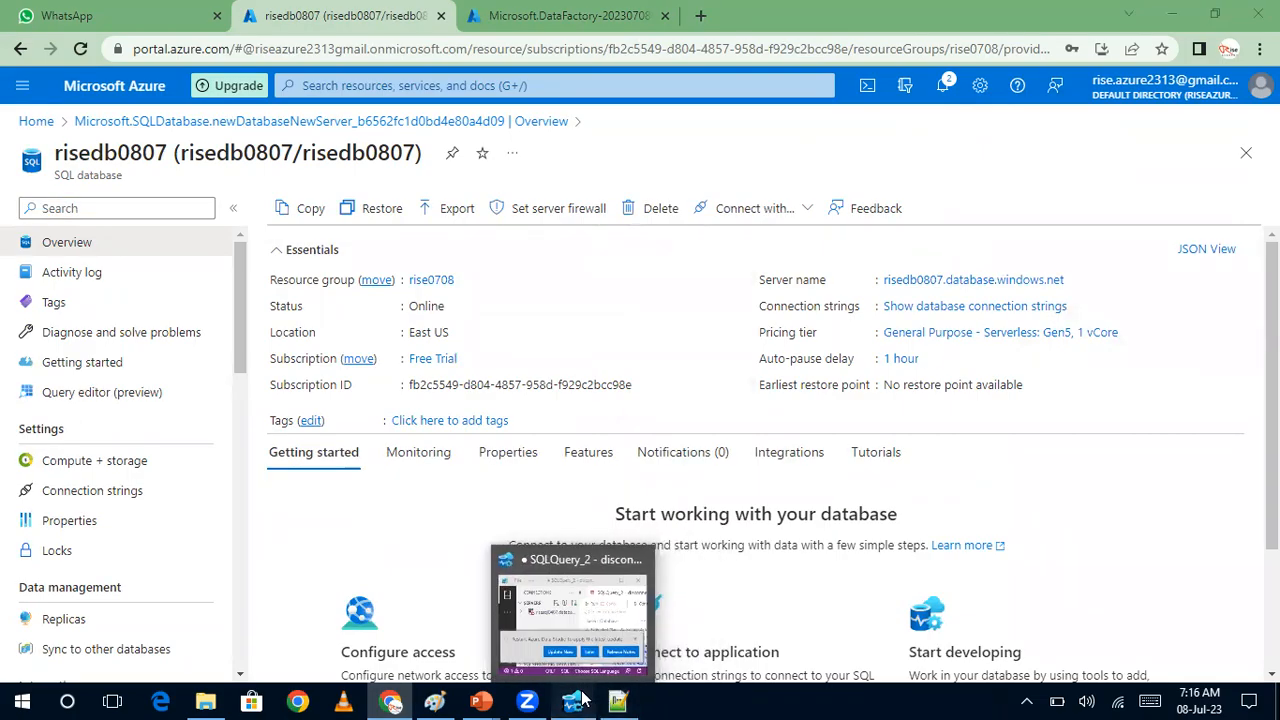
left_click(573, 702)
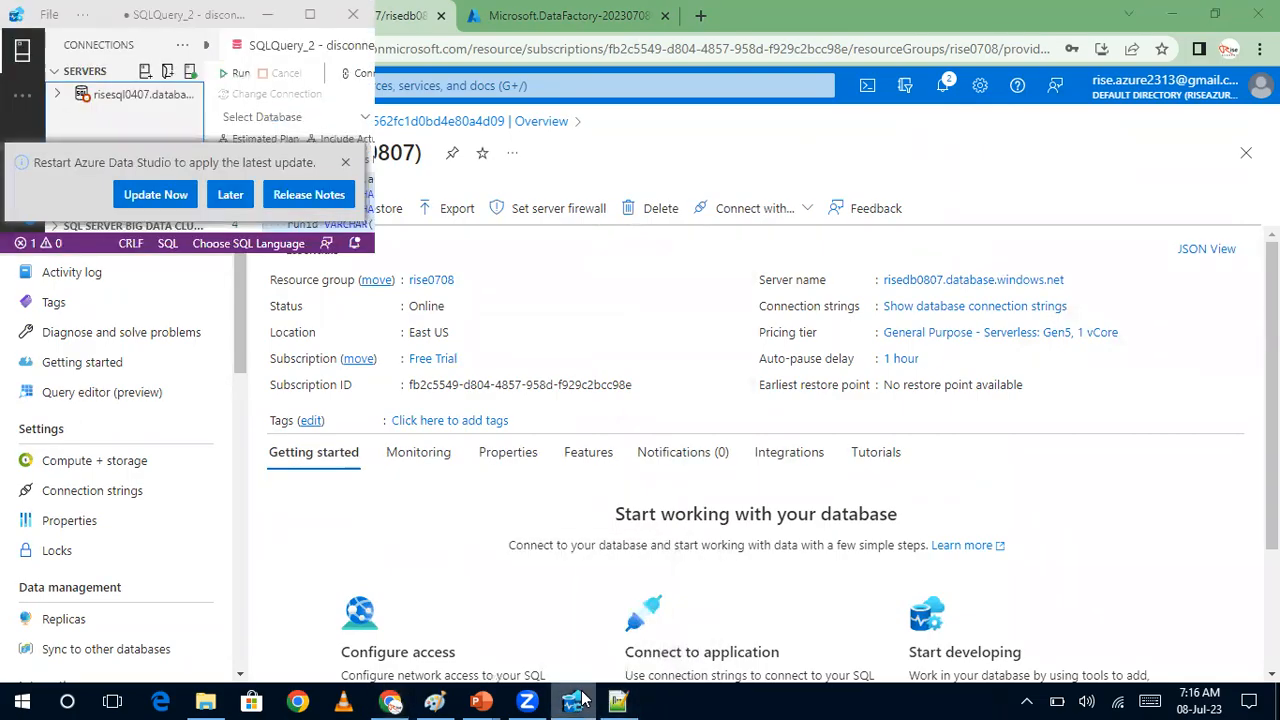
left_click(310, 15)
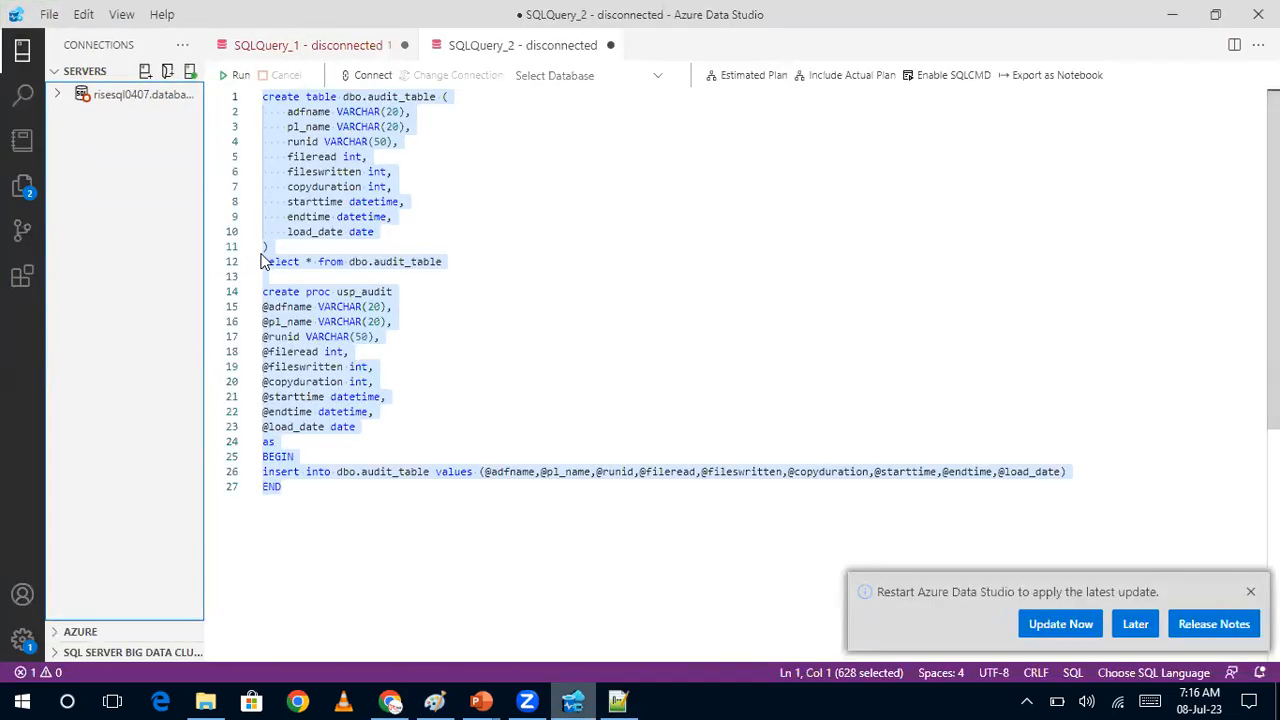
left_click(145, 72)
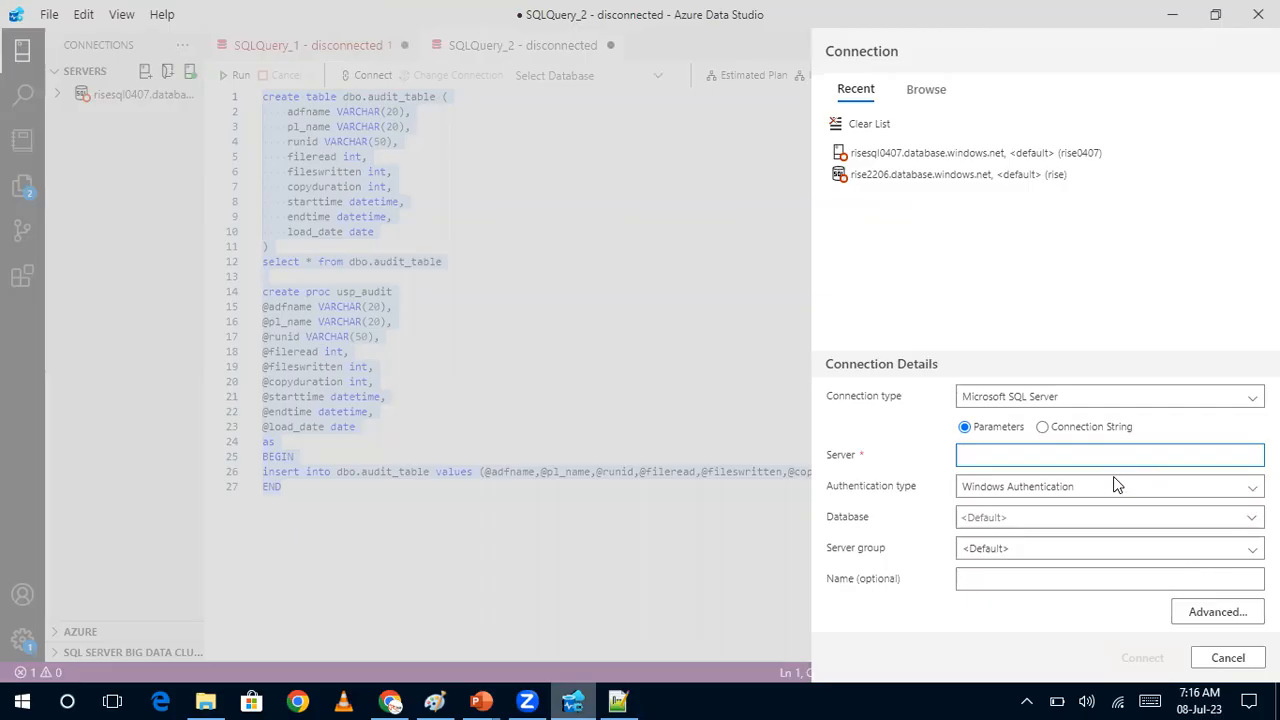
key("ctrl+v")
left_click(1080, 499)
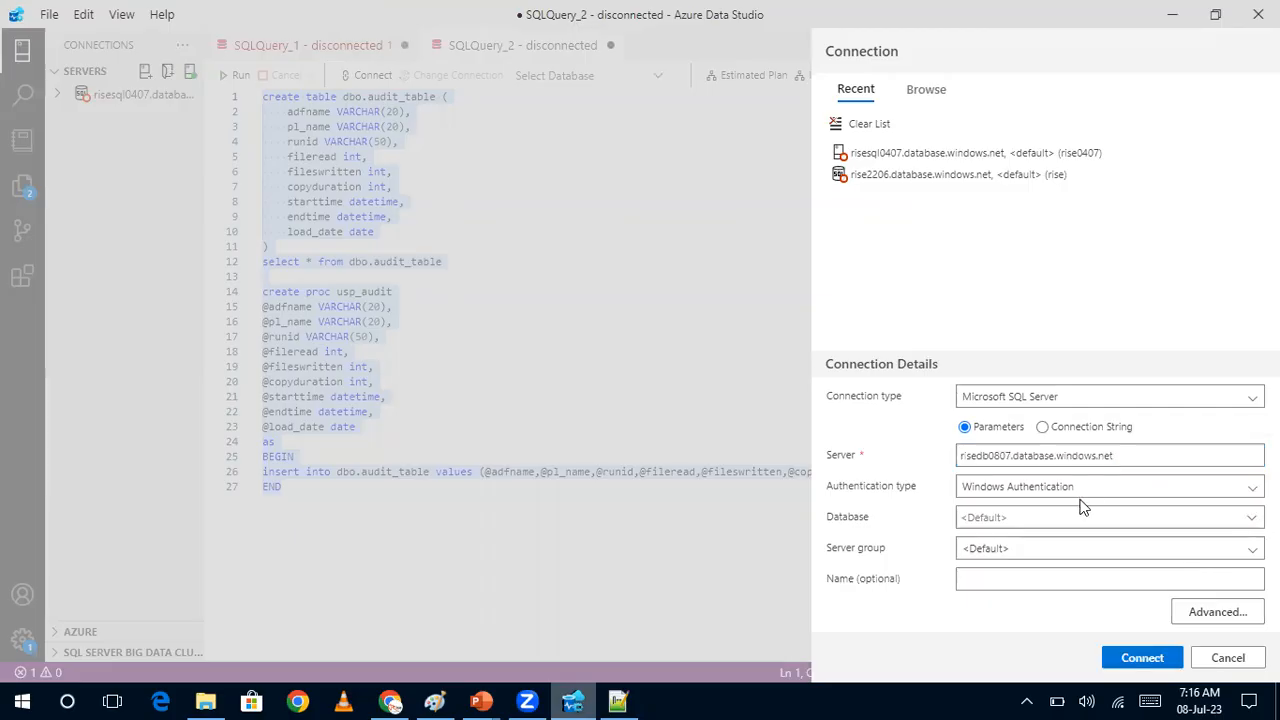
left_click(1080, 487)
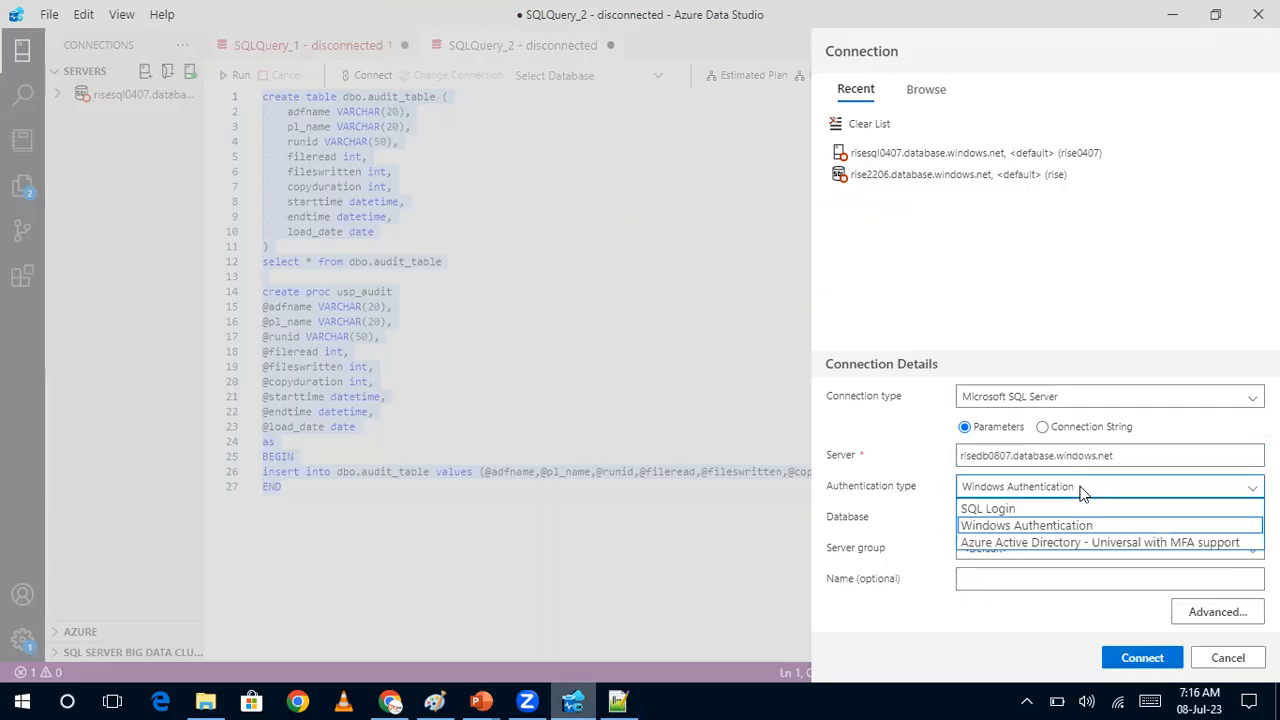
left_click(1030, 507)
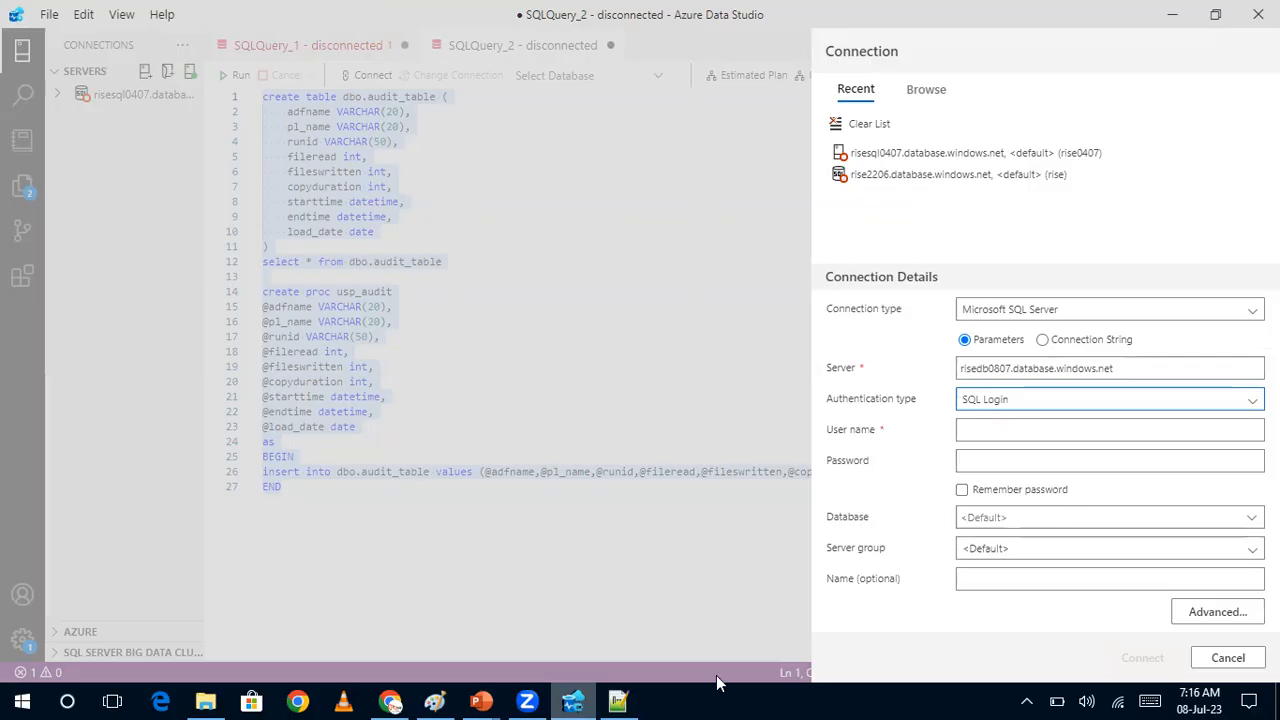
Copy the login user name from the notes into the connection's user name field.
left_click(618, 701)
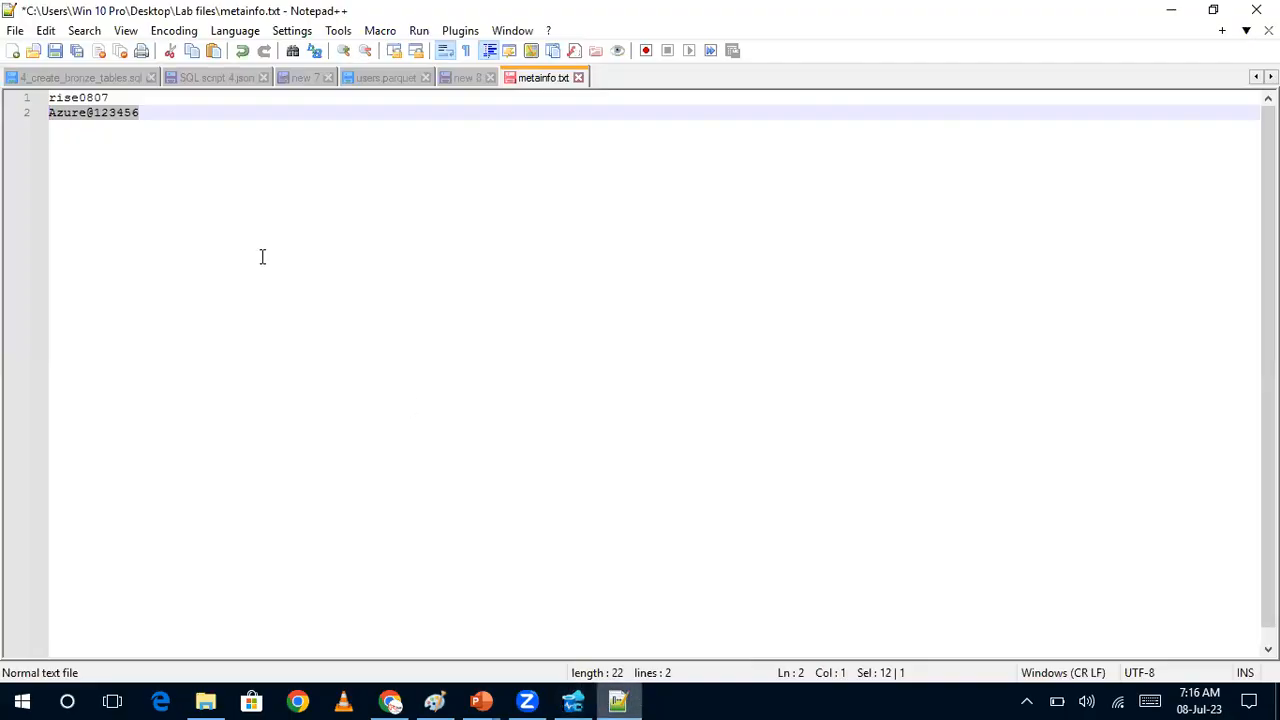
double_click(94, 98)
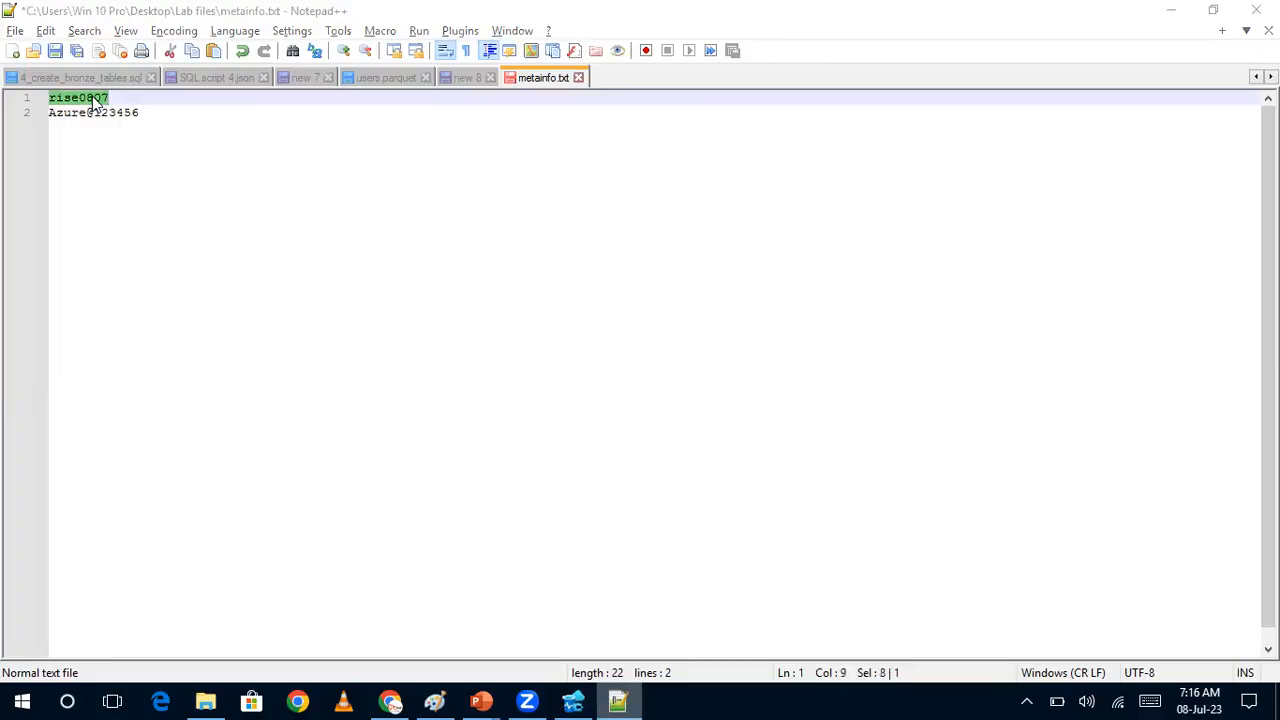
key("alt+Tab")
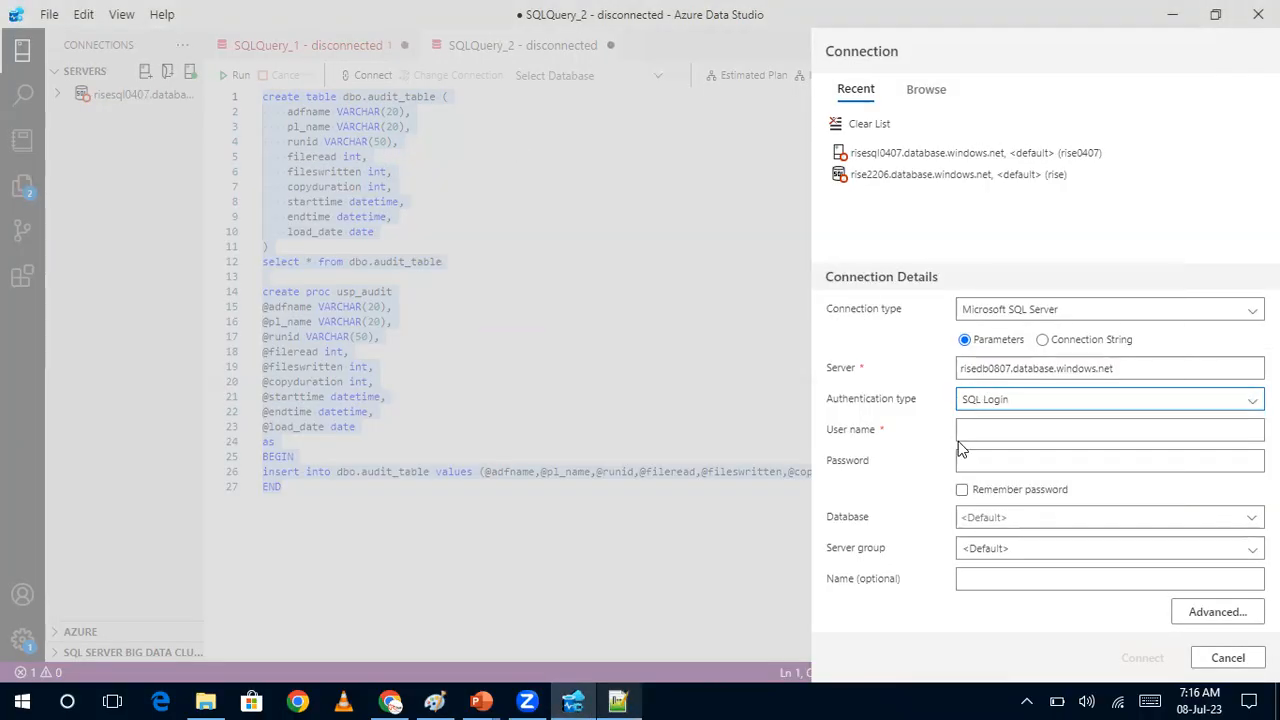
left_click(962, 432)
key("ctrl+v")
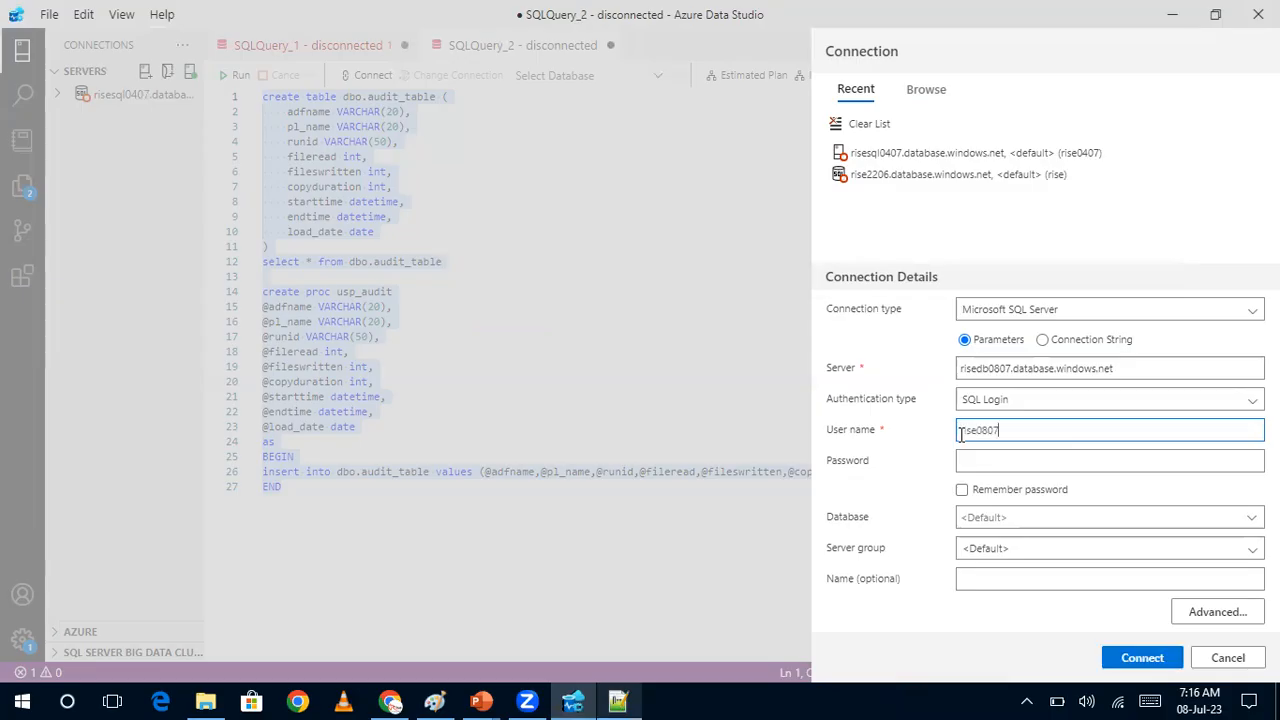
Paste the account password from the notes, enable Remember password, and connect.
left_click(638, 699)
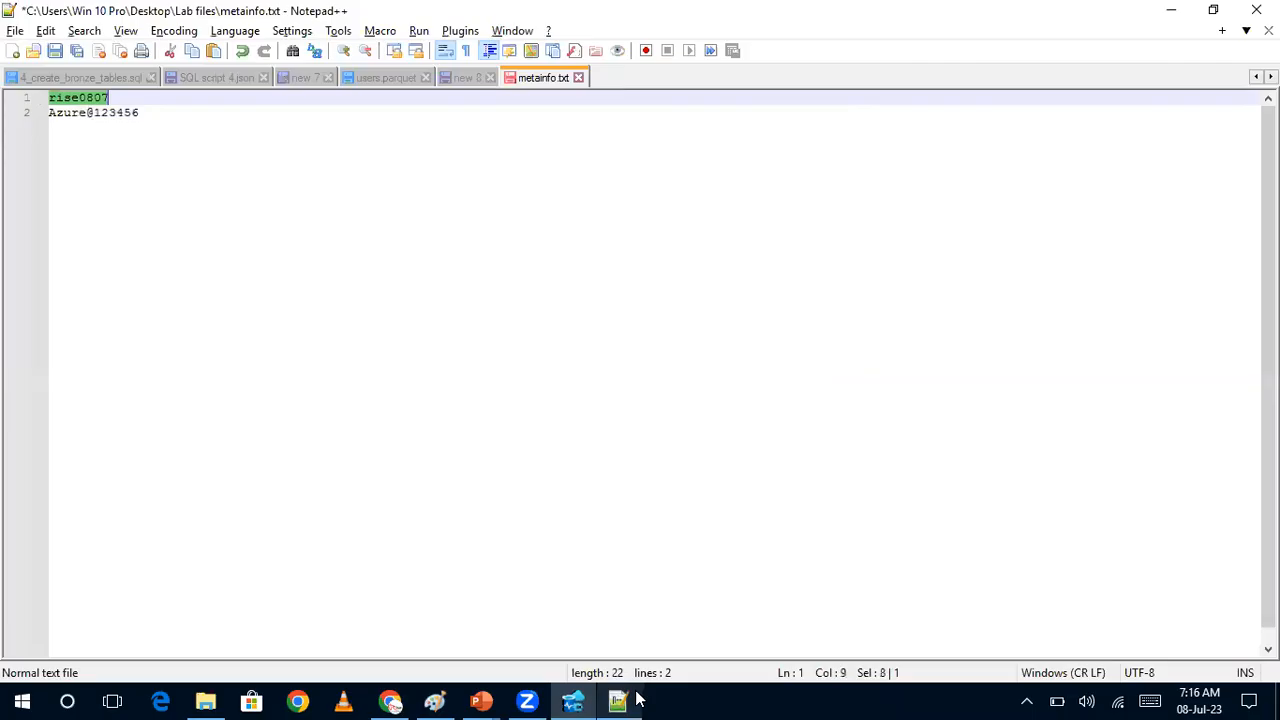
double_click(114, 113)
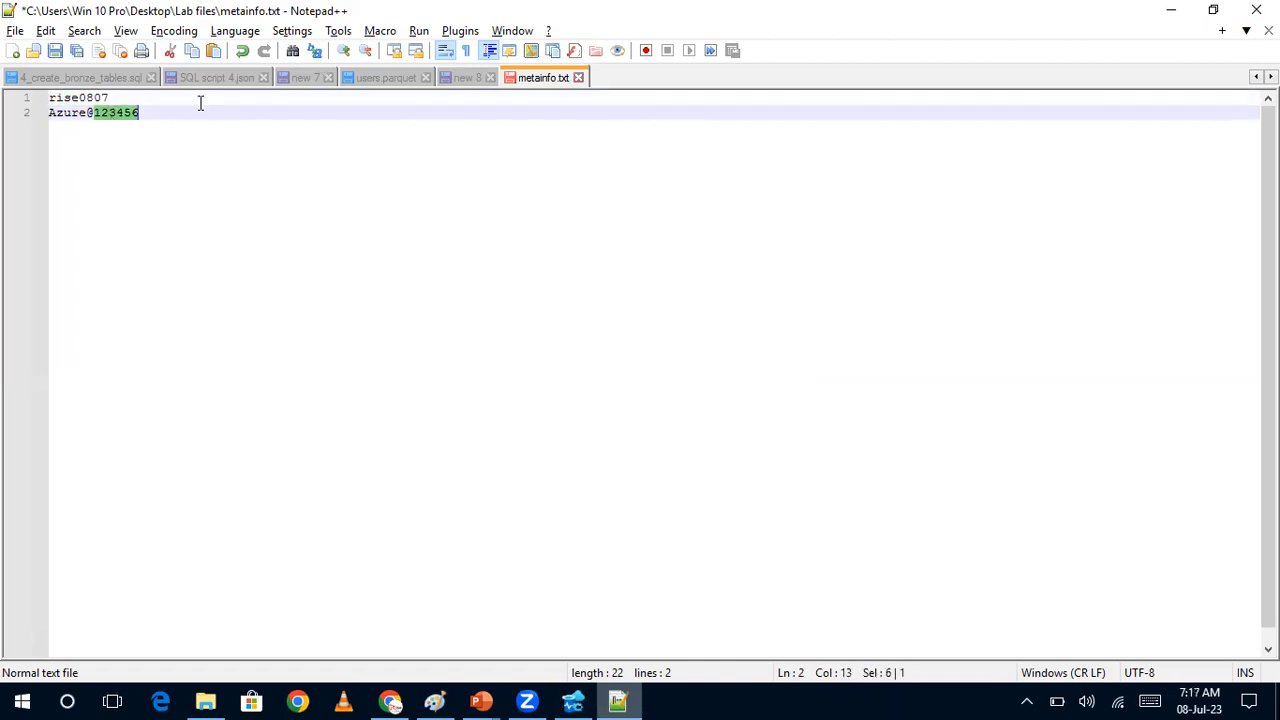
left_click(25, 116)
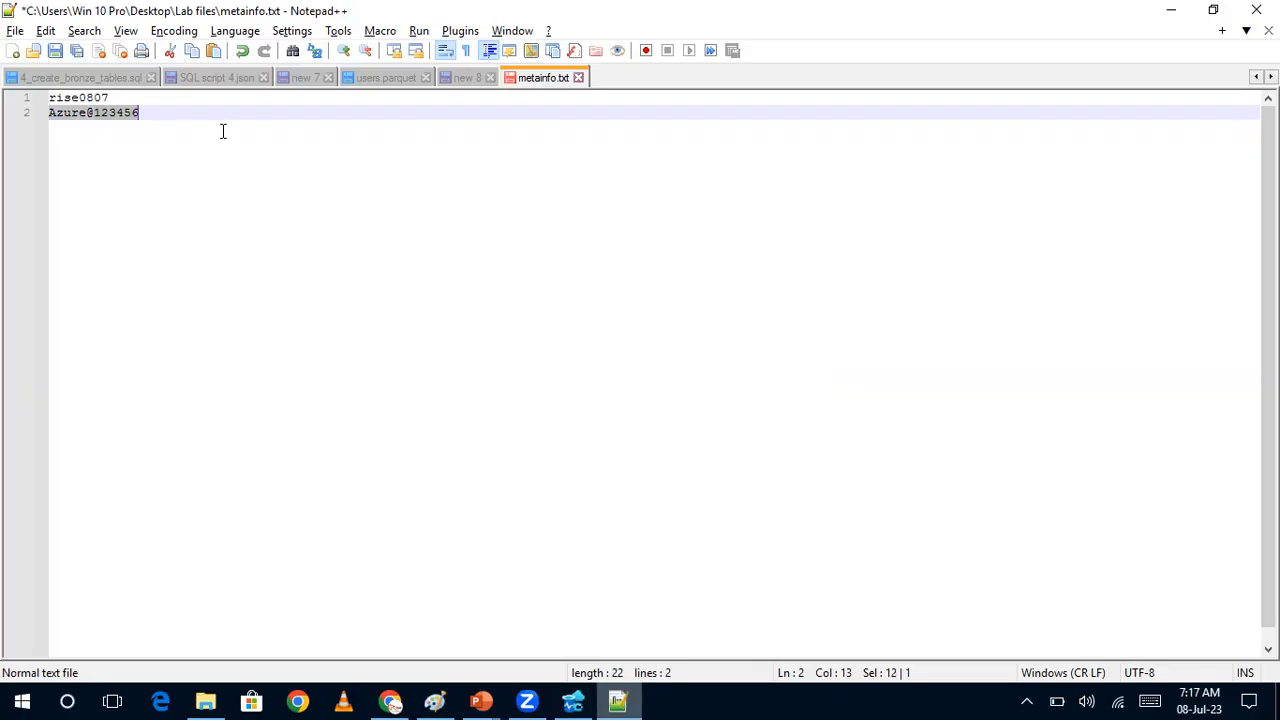
left_click(571, 700)
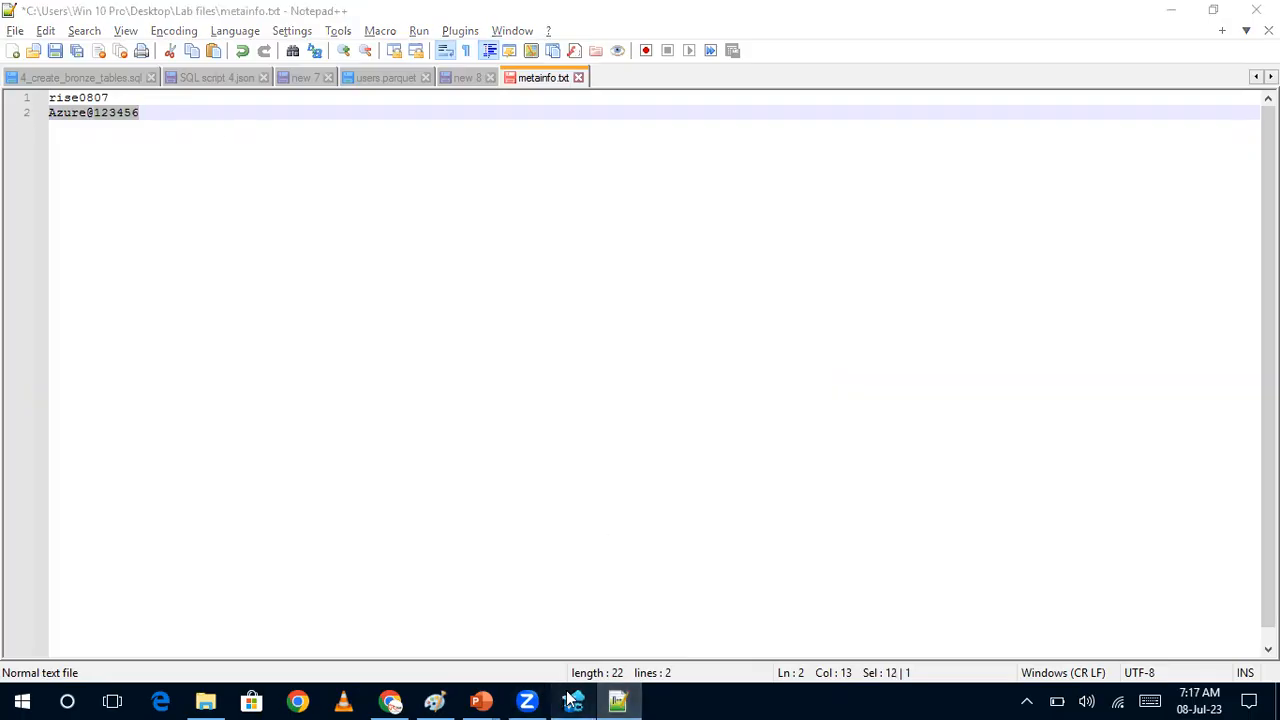
left_click(997, 466)
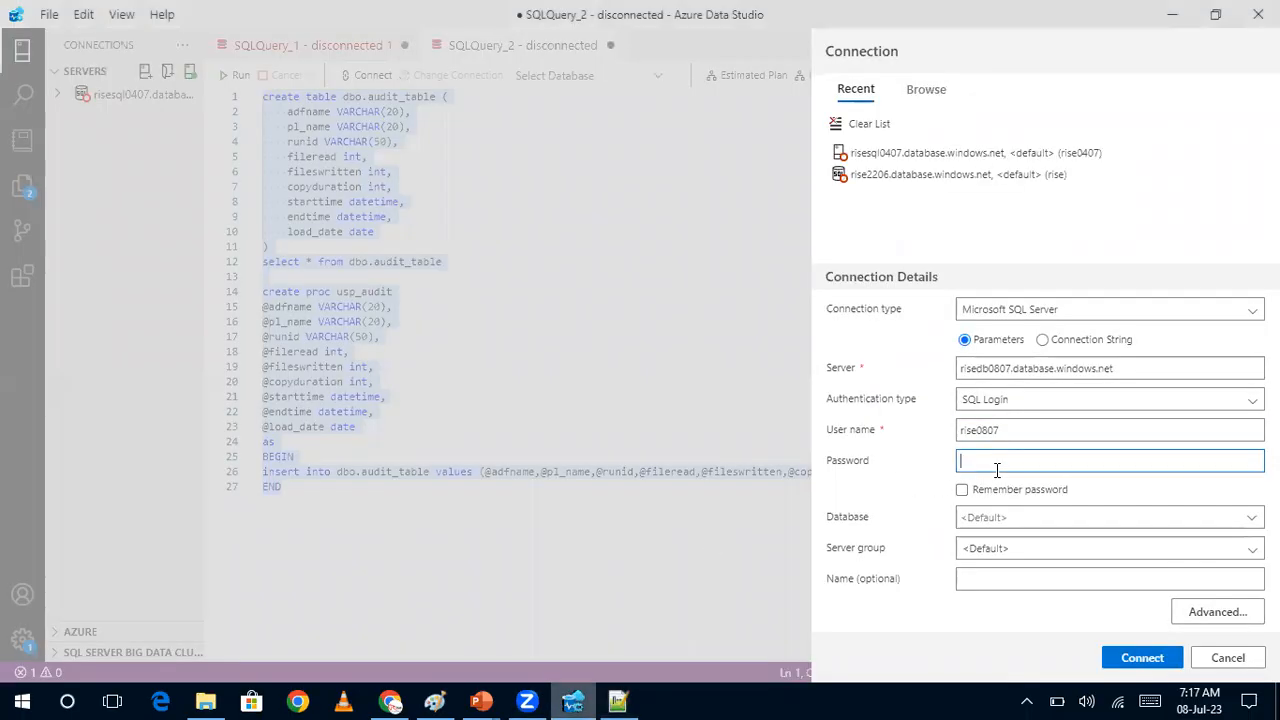
key("ctrl+v")
left_click(962, 489)
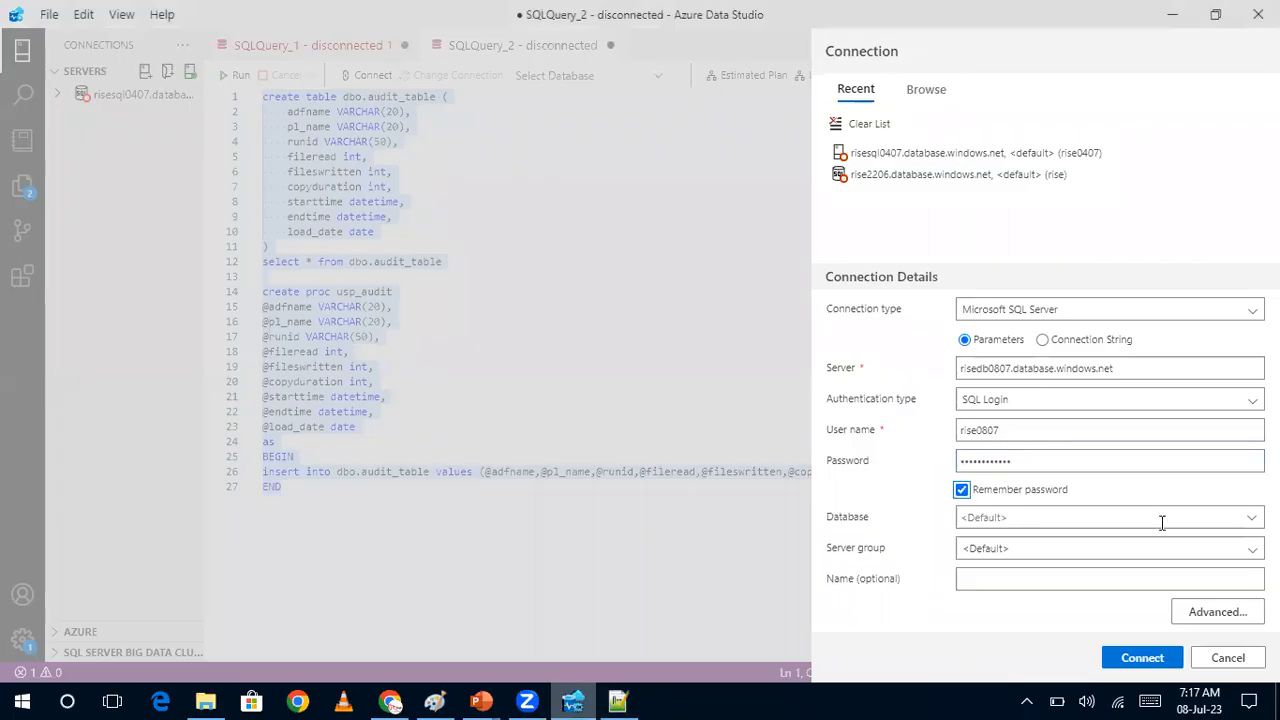
left_click(1155, 658)
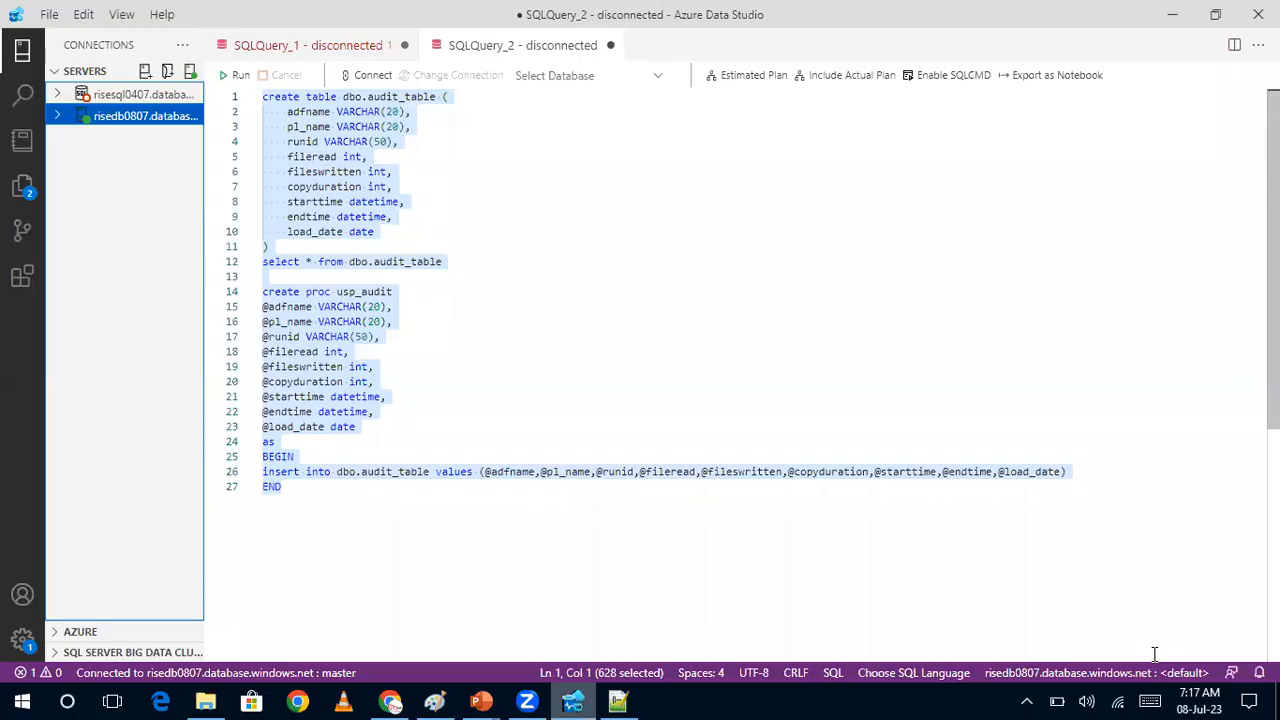
Expand risedb0807.database.windows.net > Databases > risedb0807 > Tables and close the server dashboard.
double_click(60, 117)
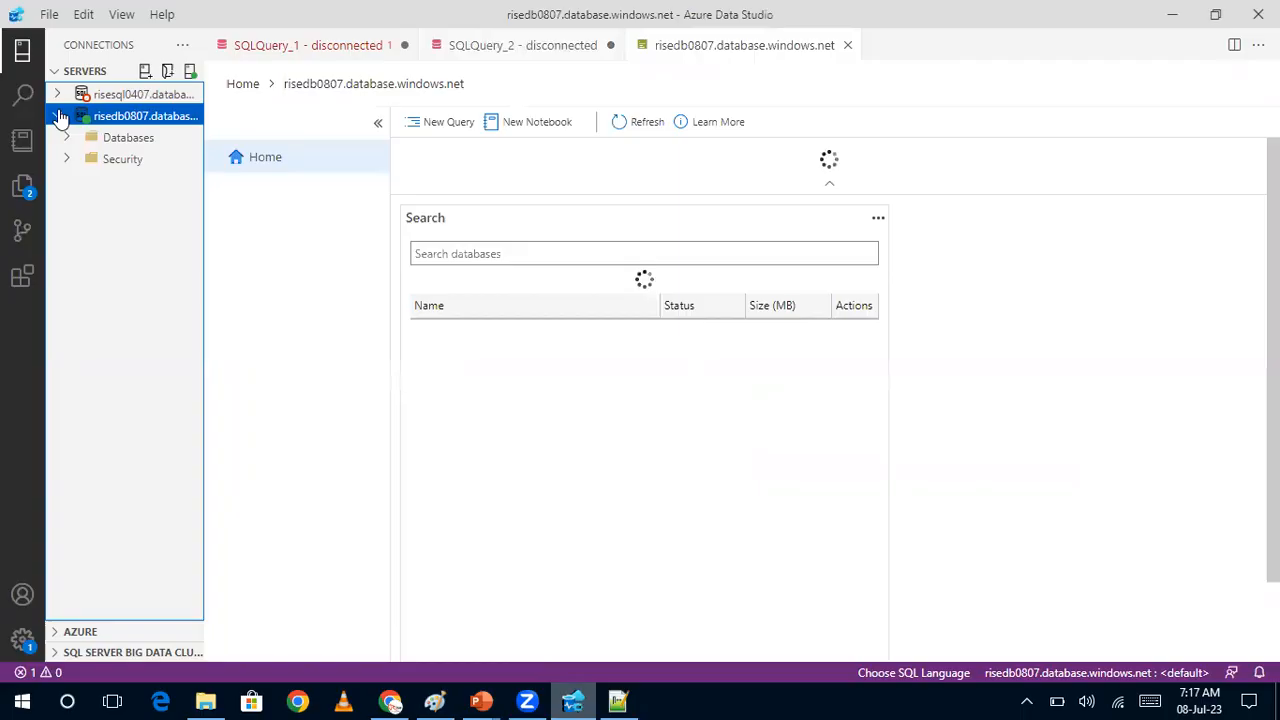
left_click(70, 140)
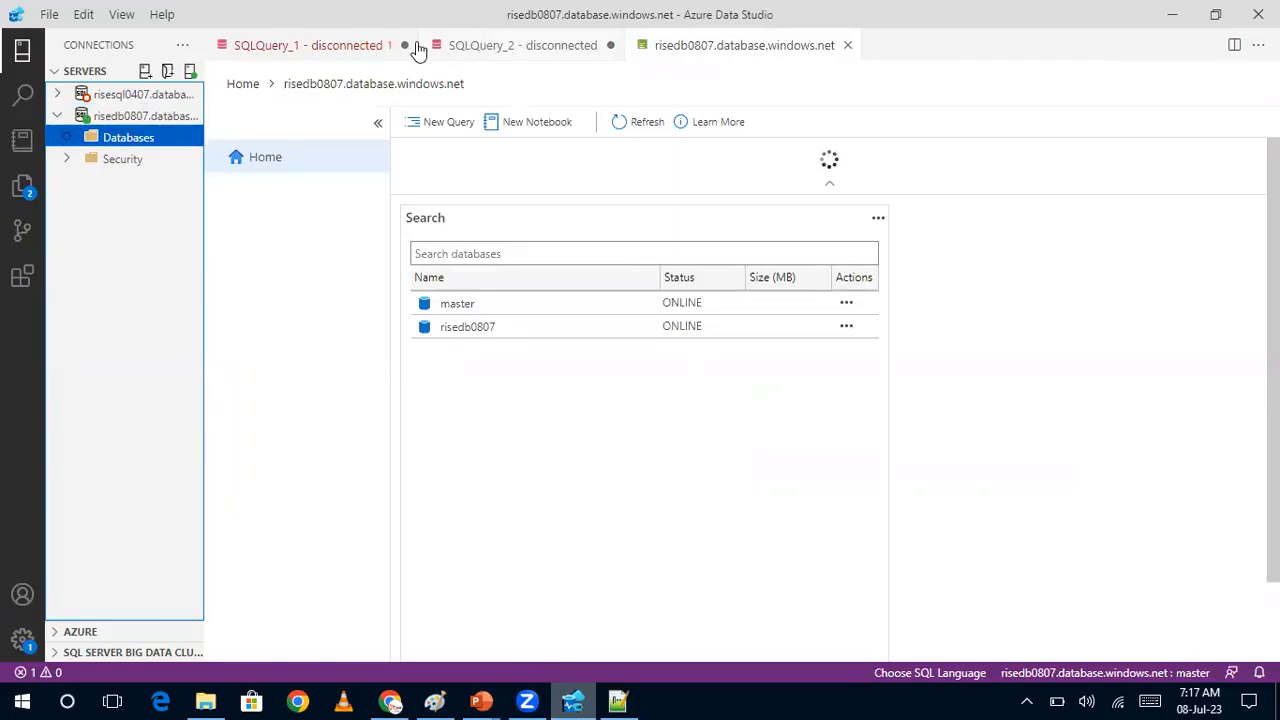
left_click(541, 48)
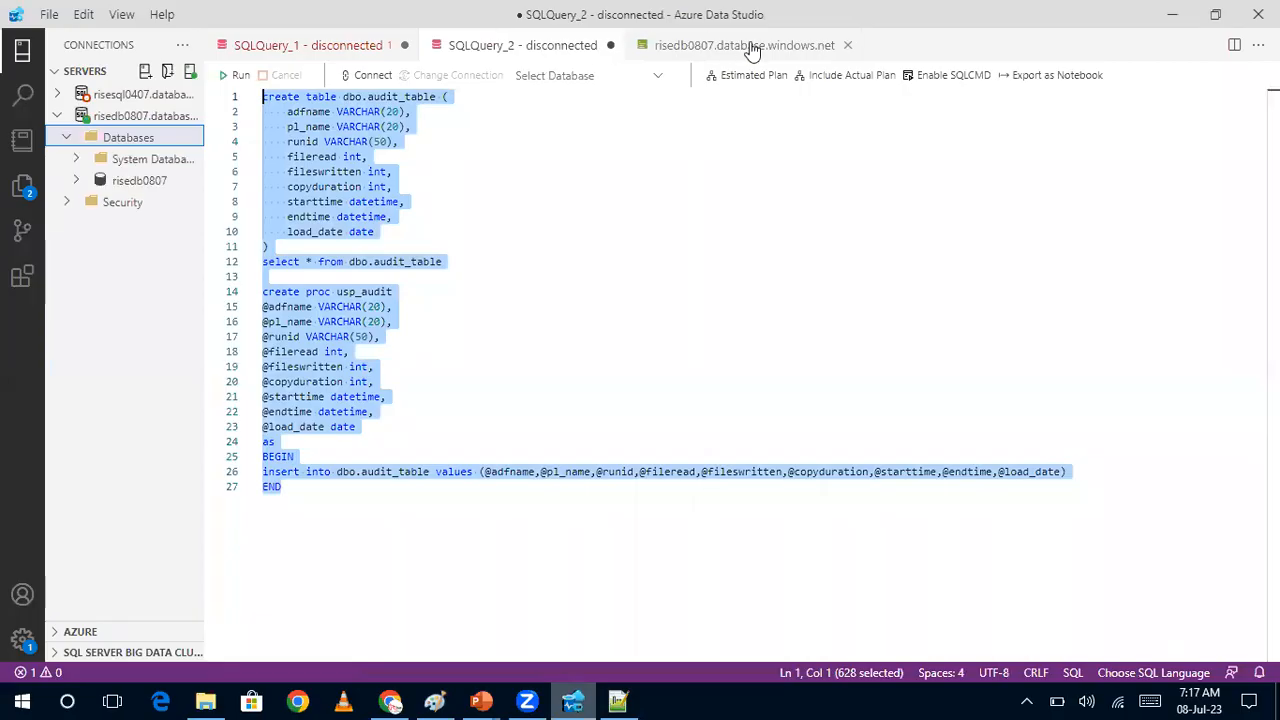
left_click(752, 47)
left_click(847, 45)
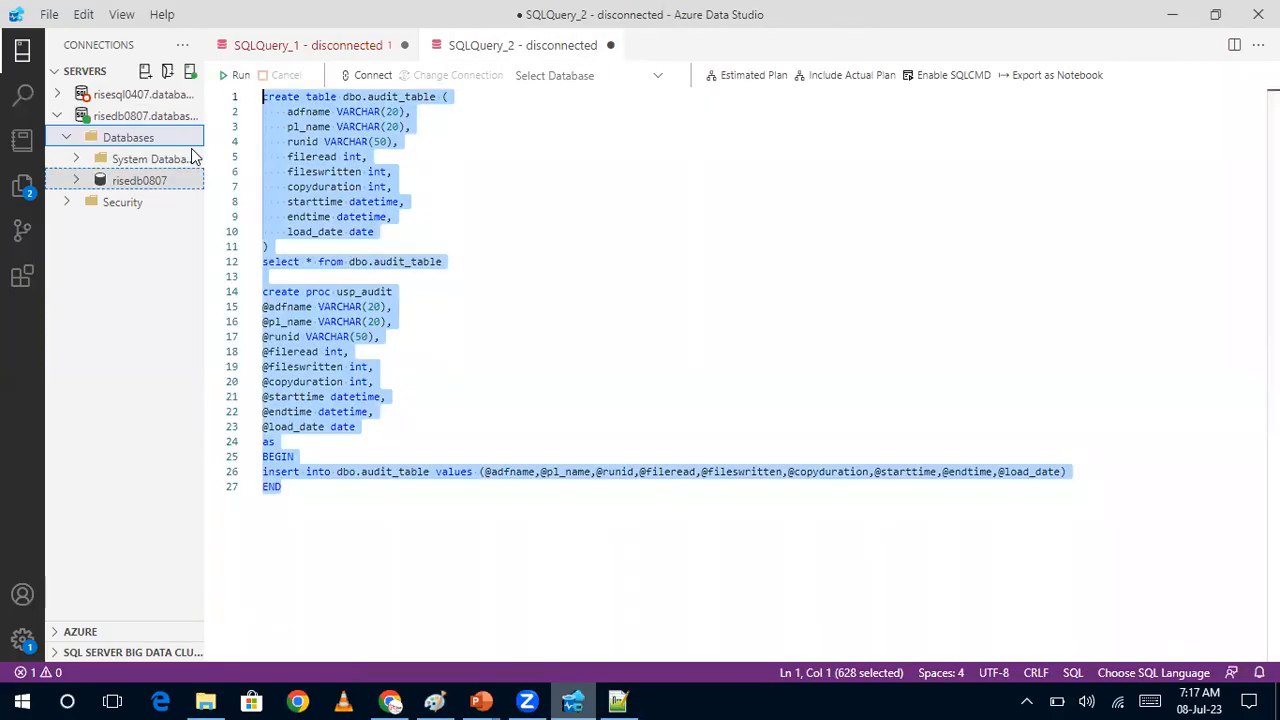
left_click(186, 178)
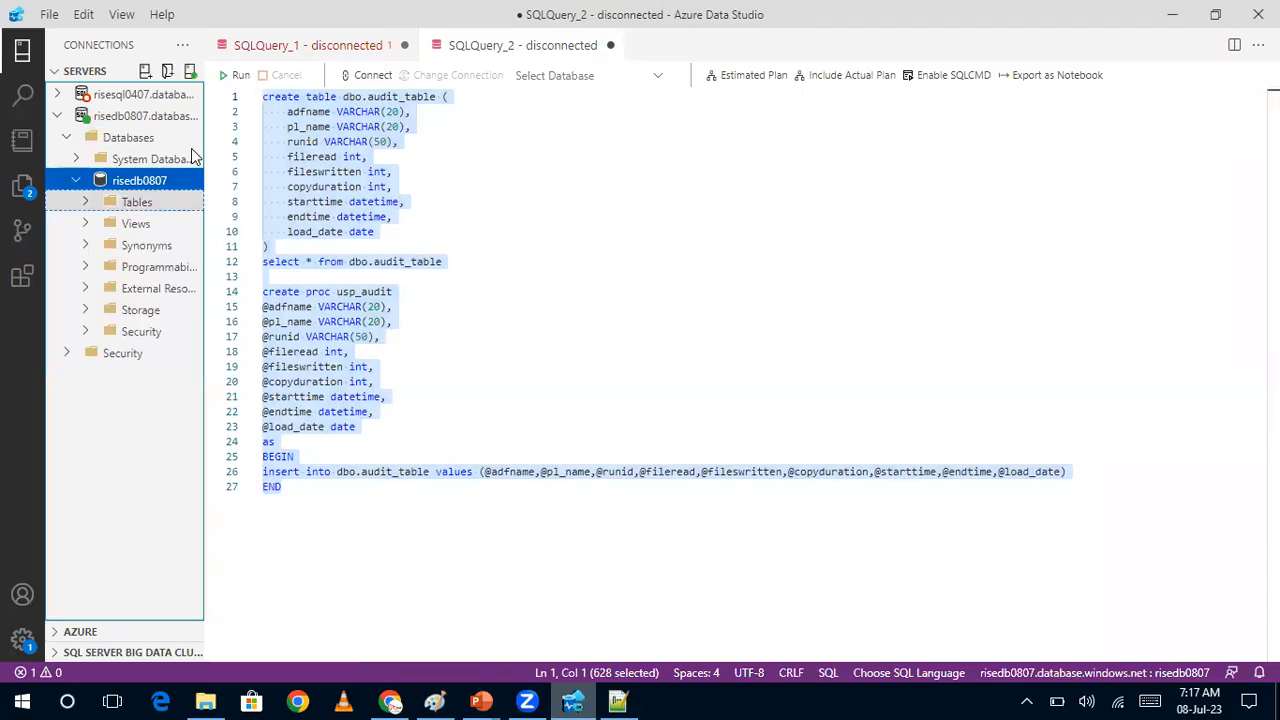
left_click(137, 202)
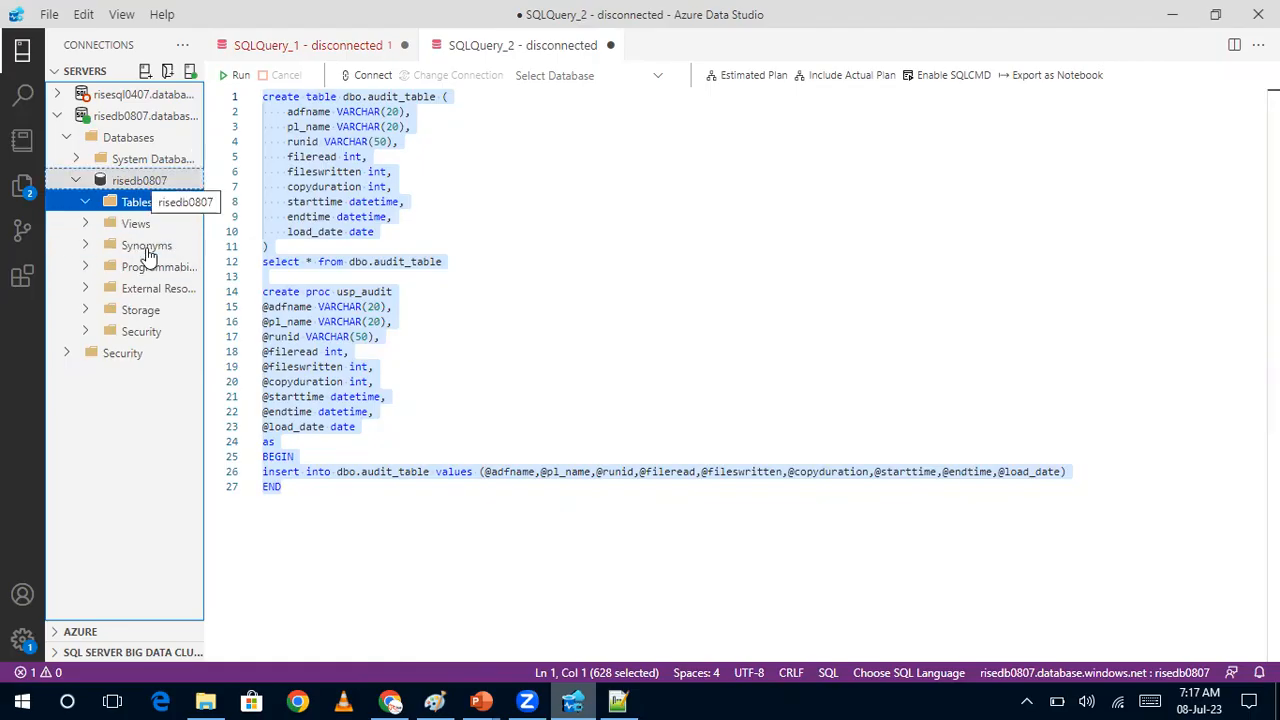
Open a new query editor on risedb0807 from the Tables folder.
right_click(145, 195)
key("Down")
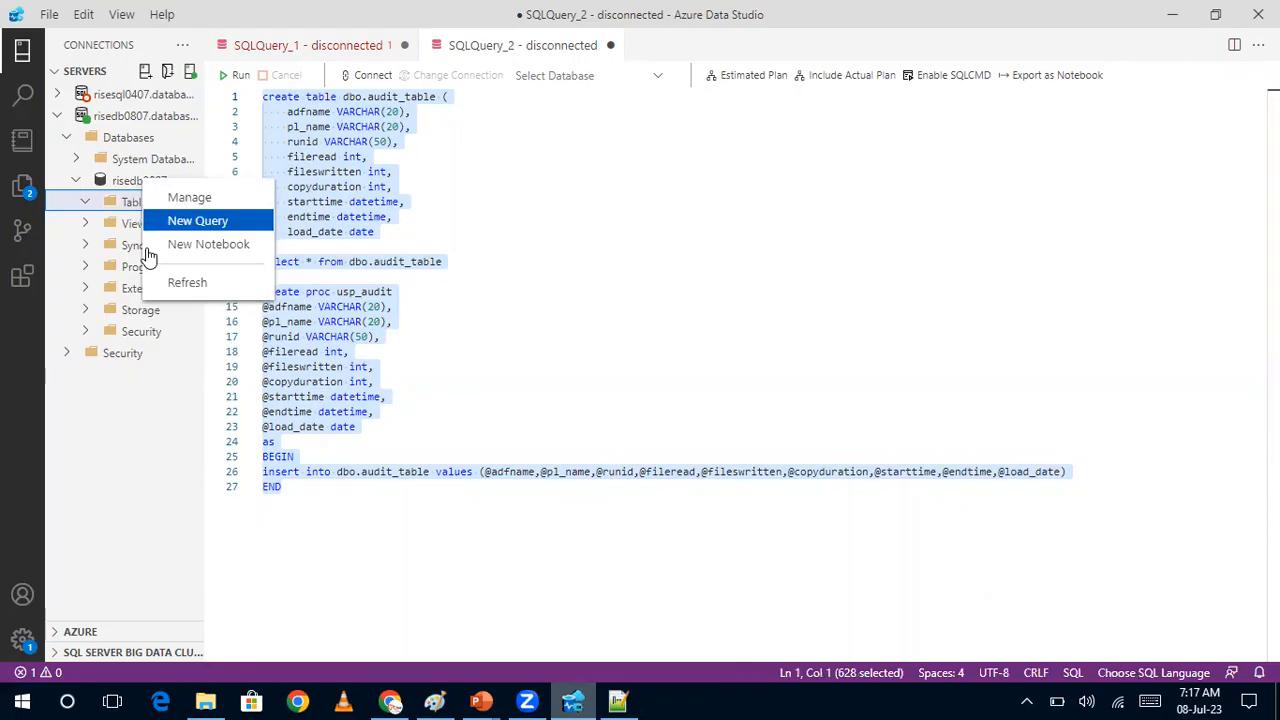
key("Return")
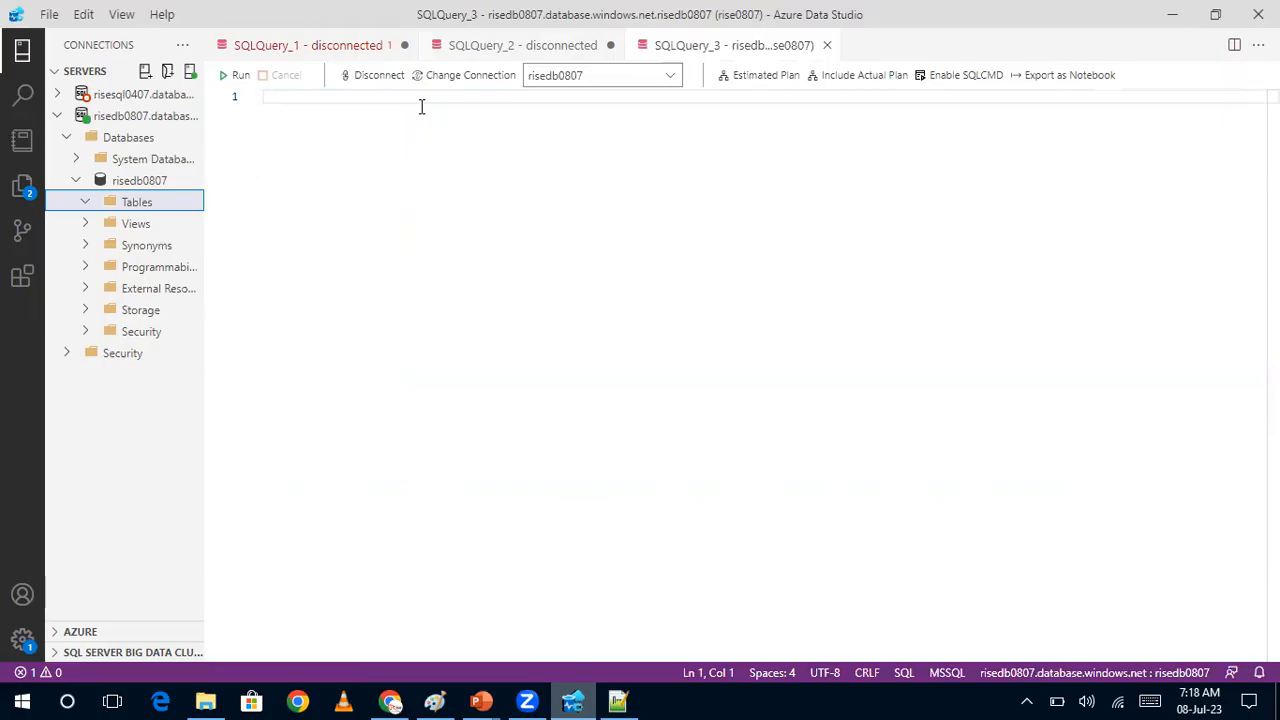
Write and run create table dbo.cust (id int, name varchar(50), location varchar(50)).
type("create")
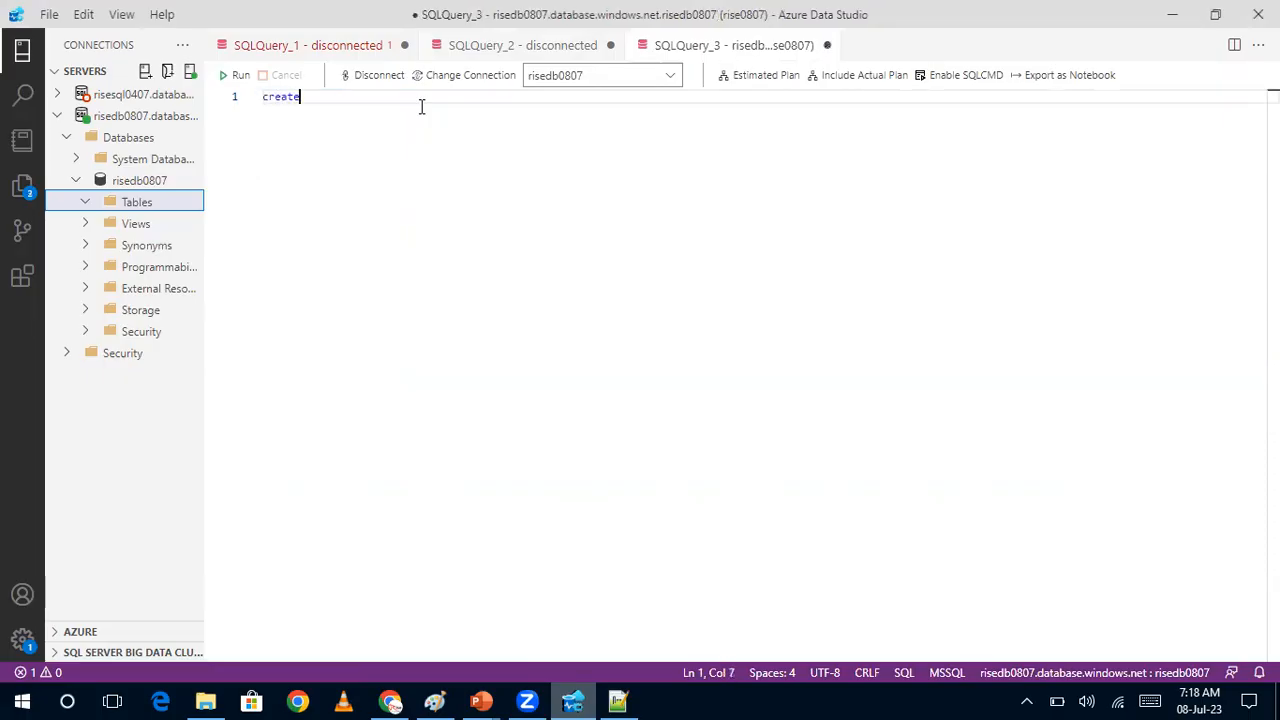
type(" table cust")
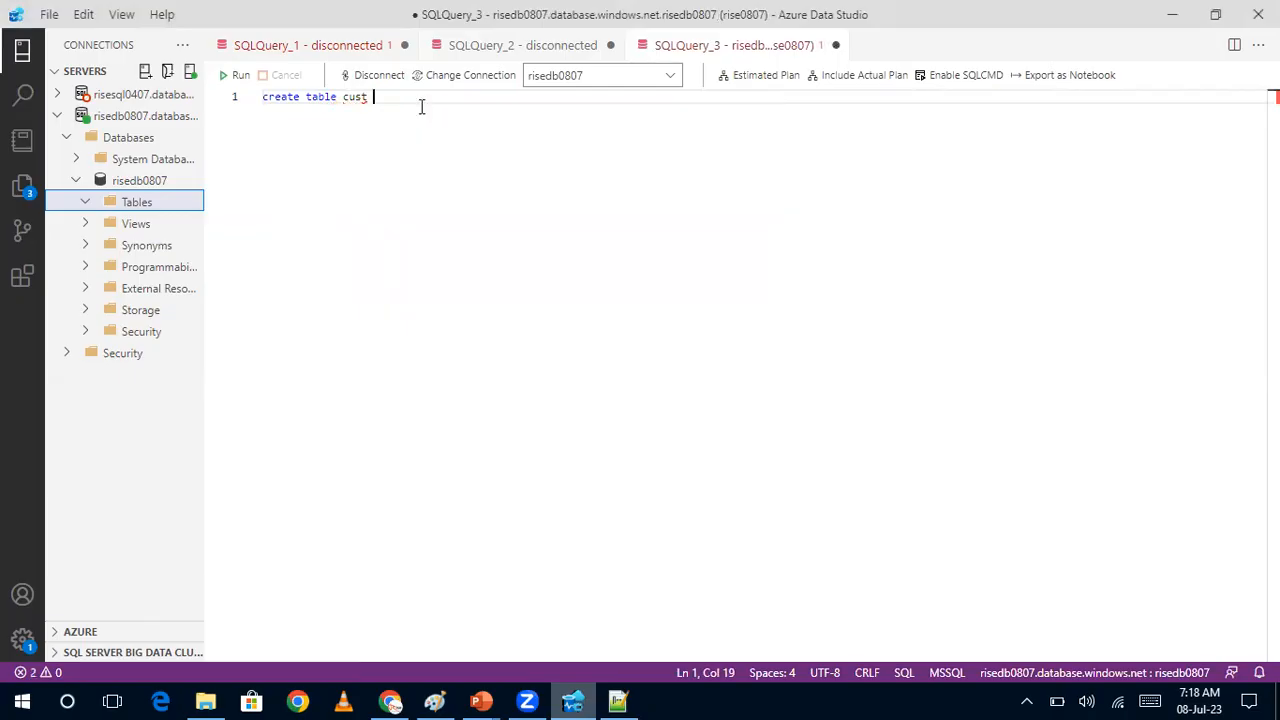
type(" (")
key("BackSpace")
key("BackSpace")
key("BackSpace")
key("BackSpace")
key("BackSpace")
key("BackSpace")
type("create table dbo.cust (id int,")
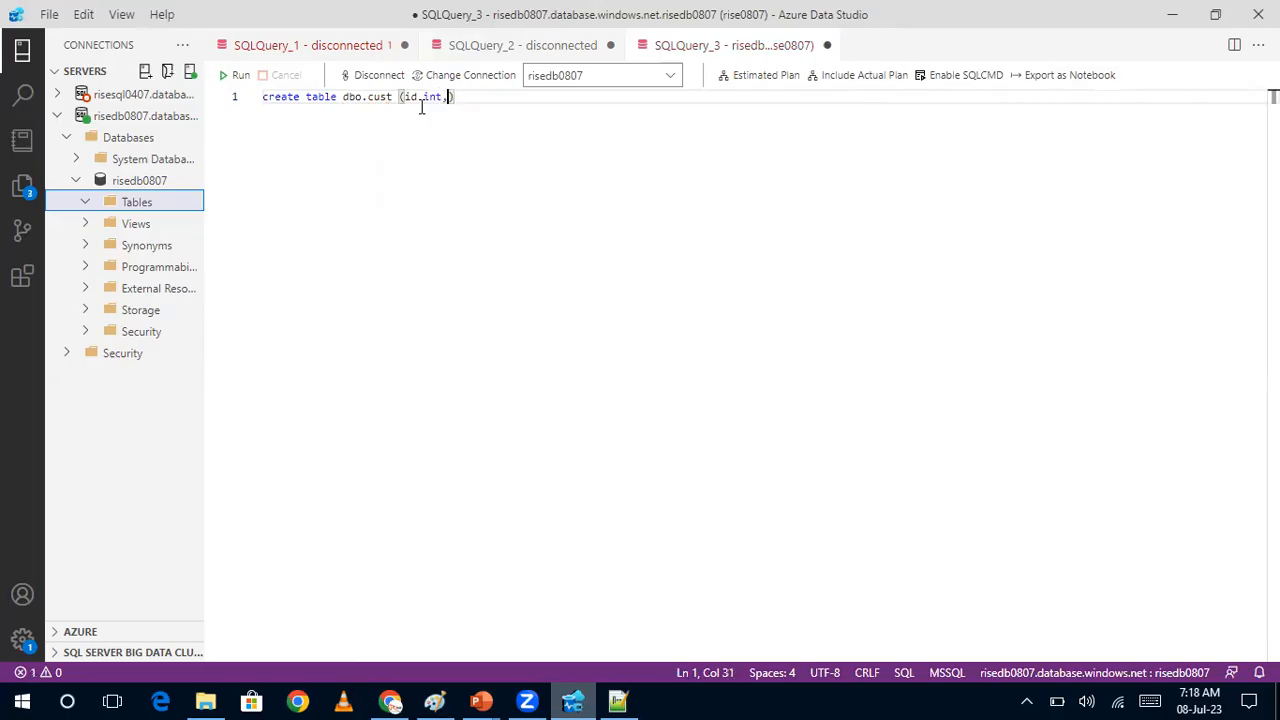
type("name varchar")
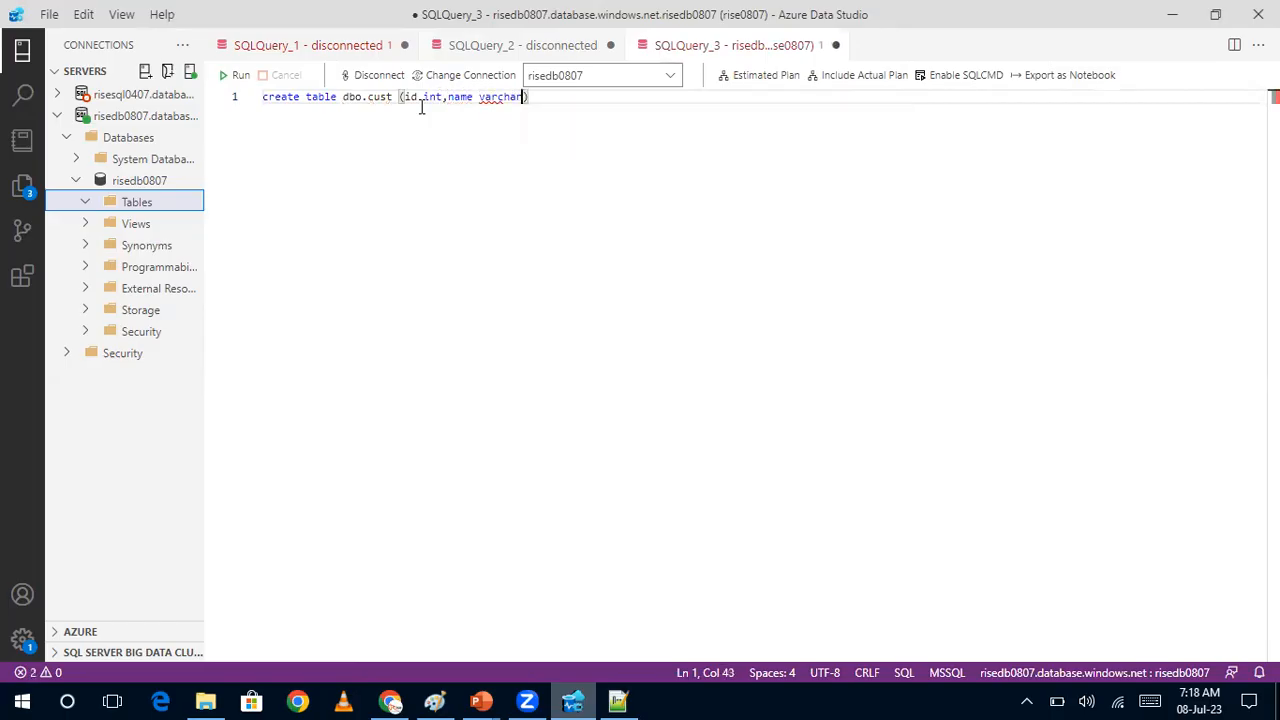
type("(")
type("50),")
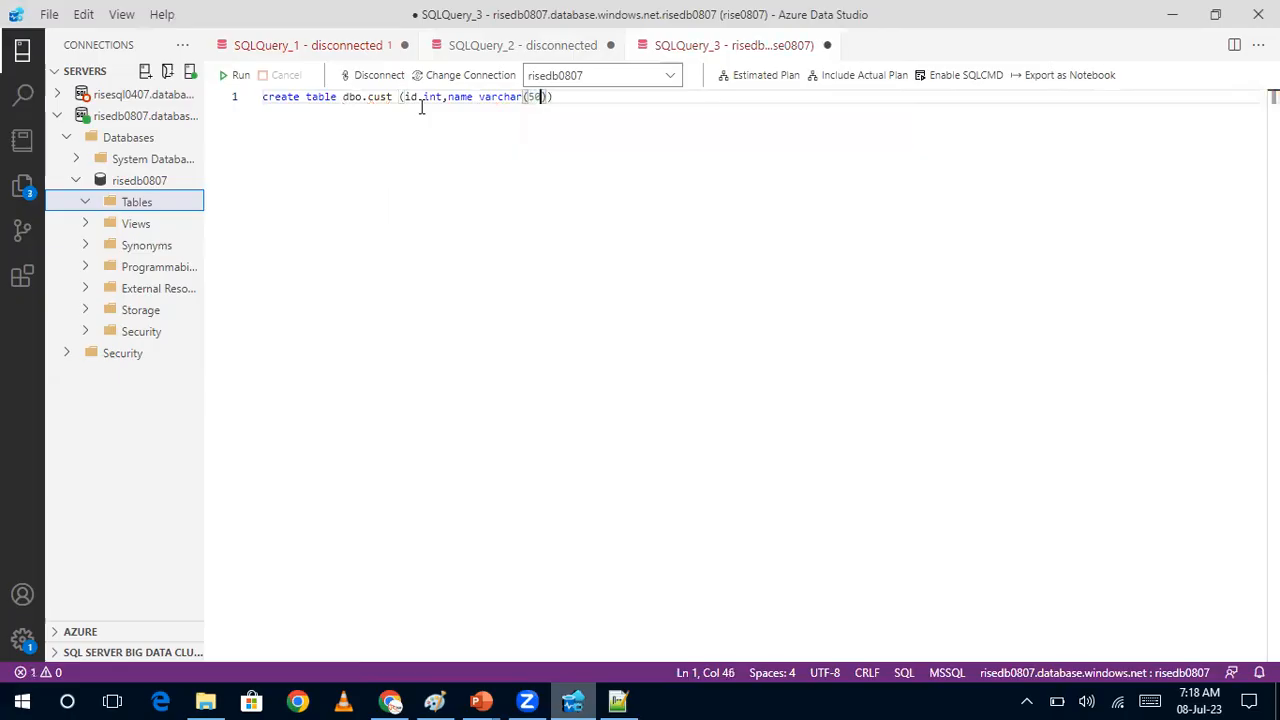
type("location")
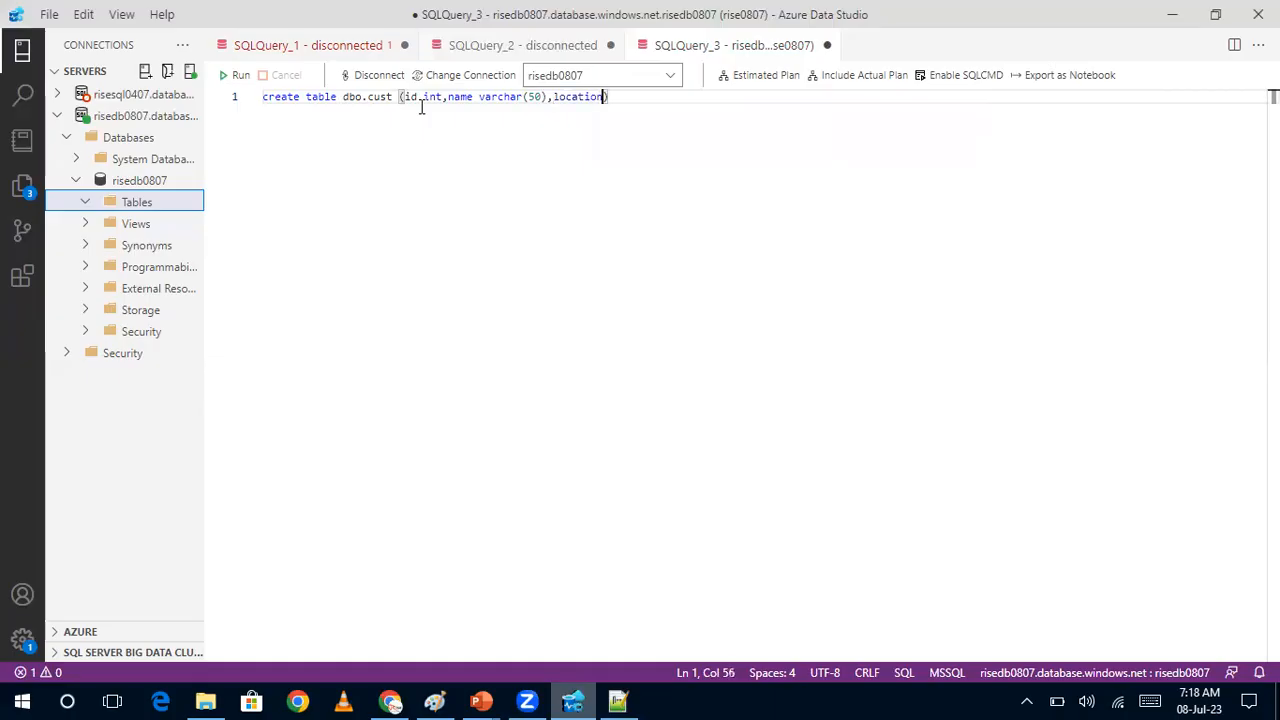
type(" varchar(50")
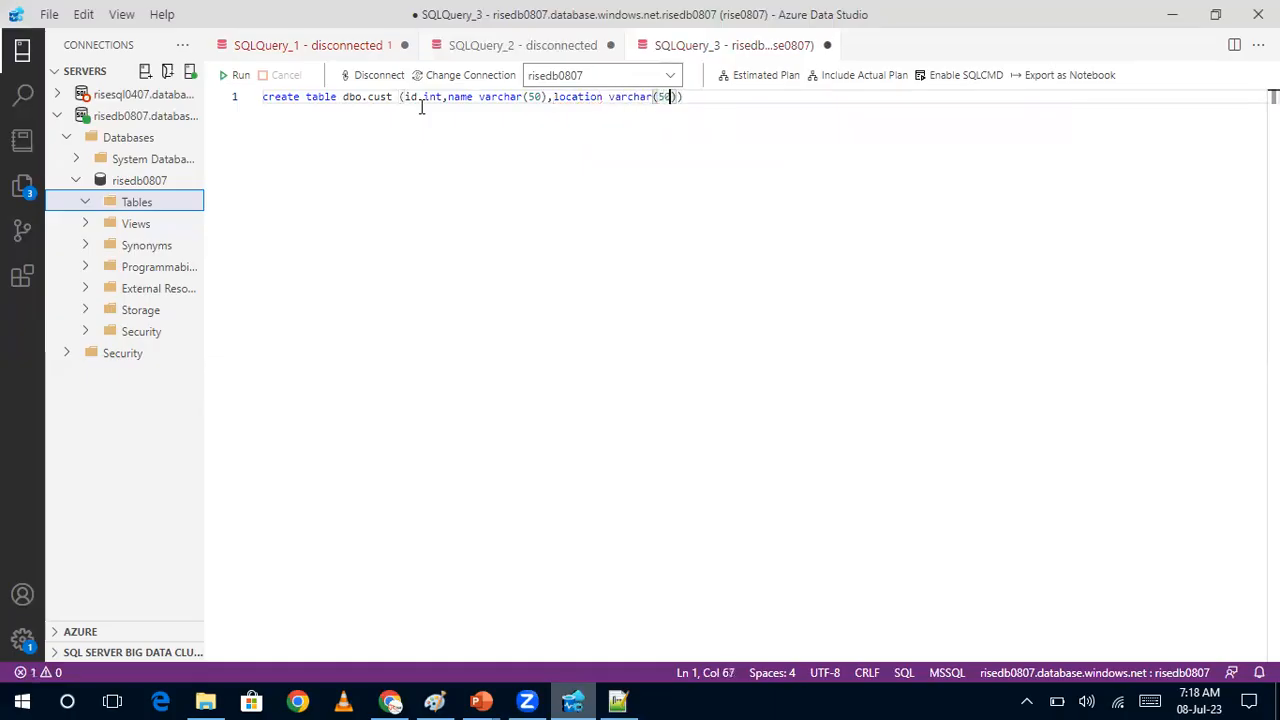
type("),")
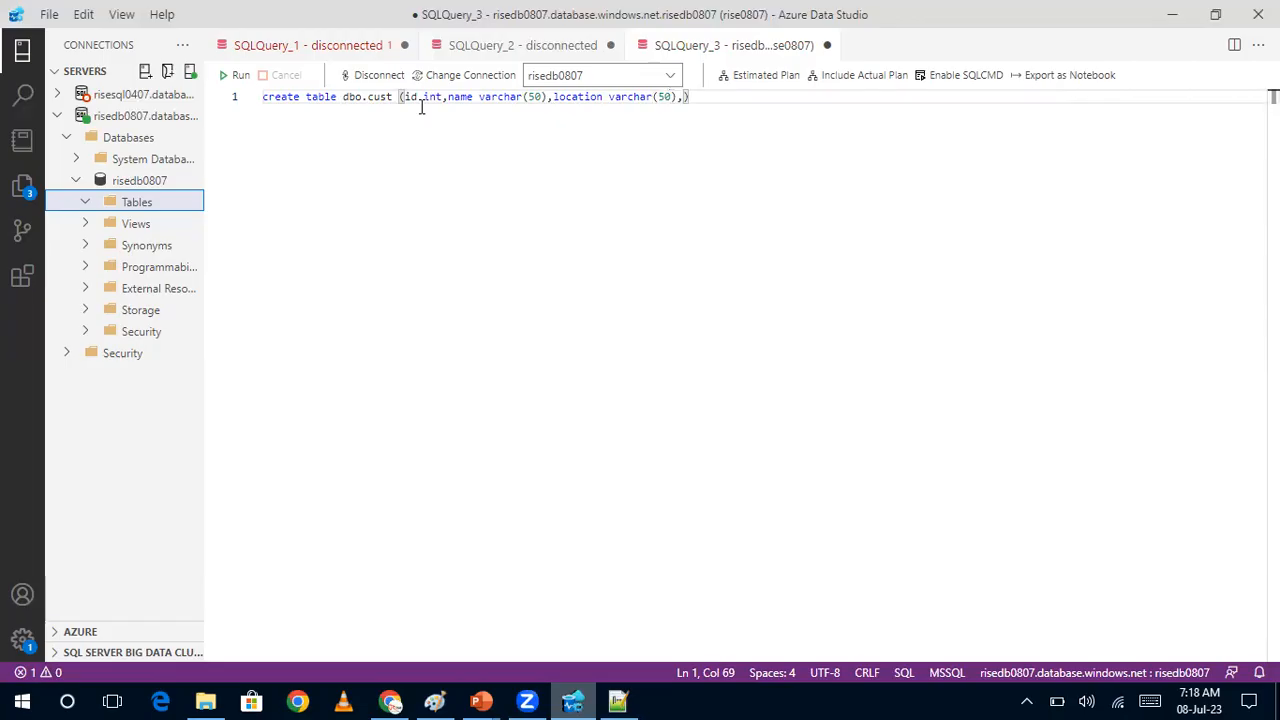
key("BackSpace")
left_click(237, 98)
left_click(231, 77)
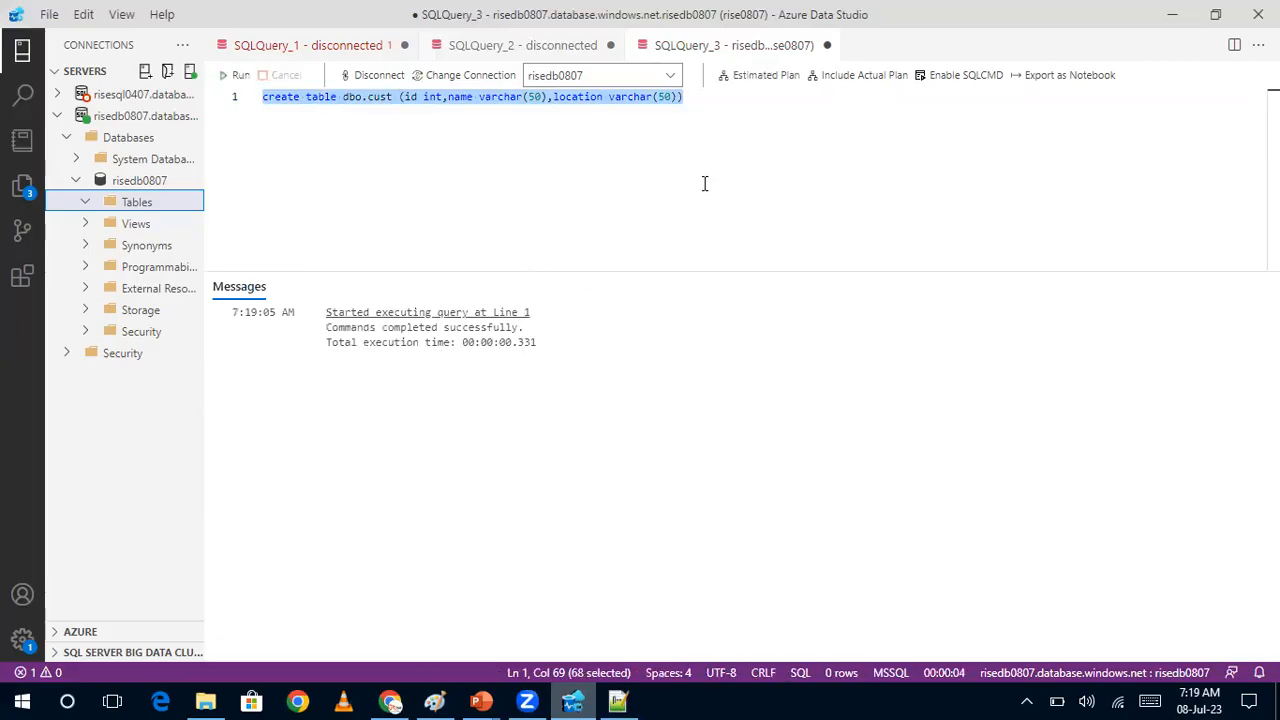
Run select * from dbo.cust on line 3, showing an empty table.
left_click(704, 103)
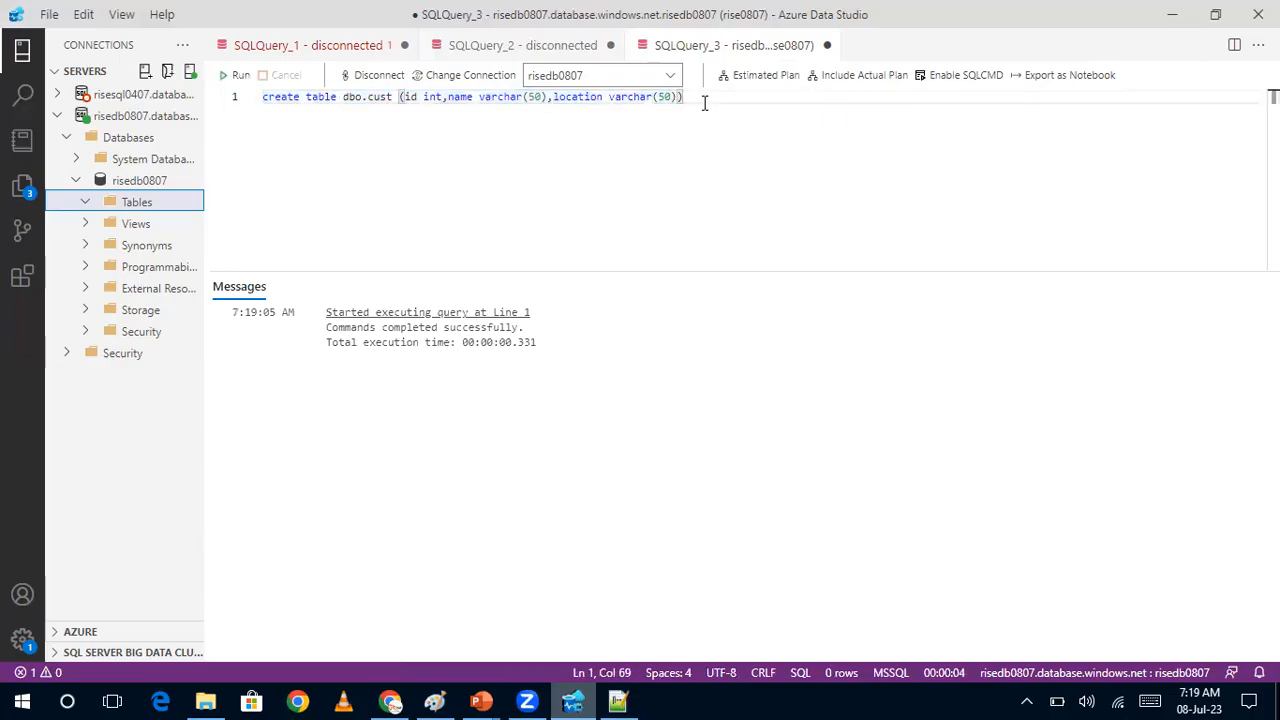
key("Return")
key("Return")
type("select * from ")
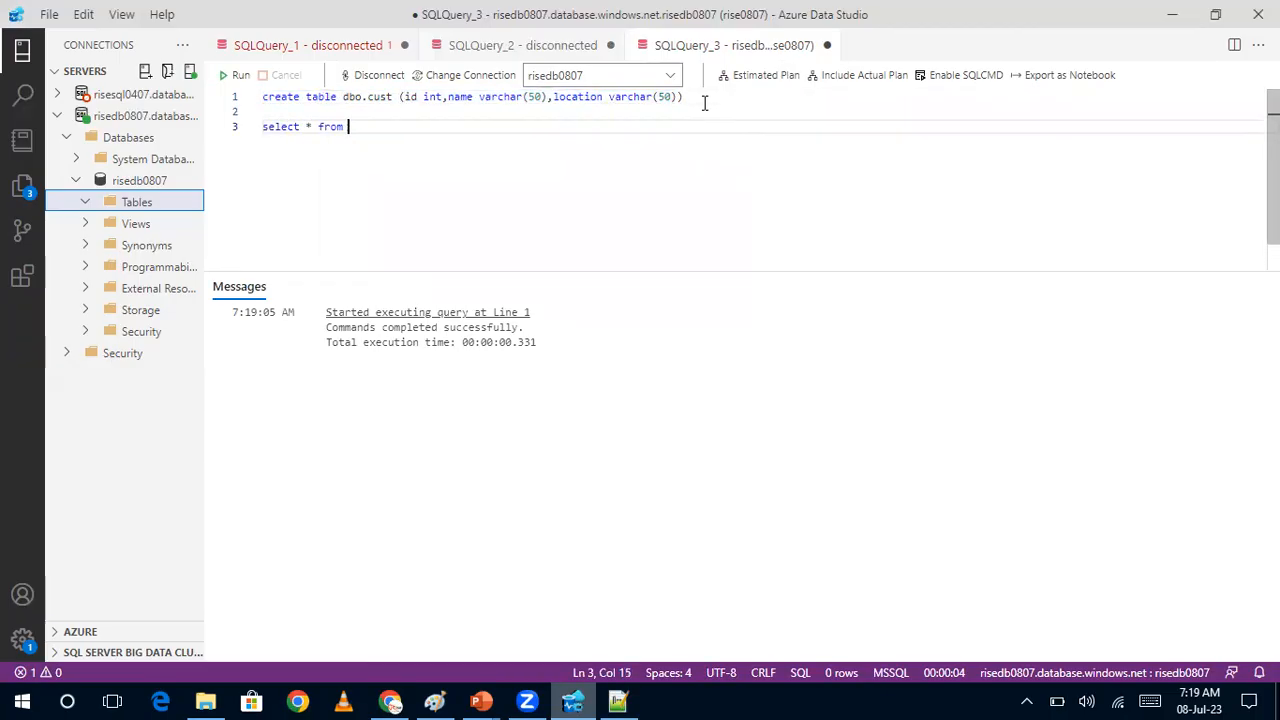
type("dbo")
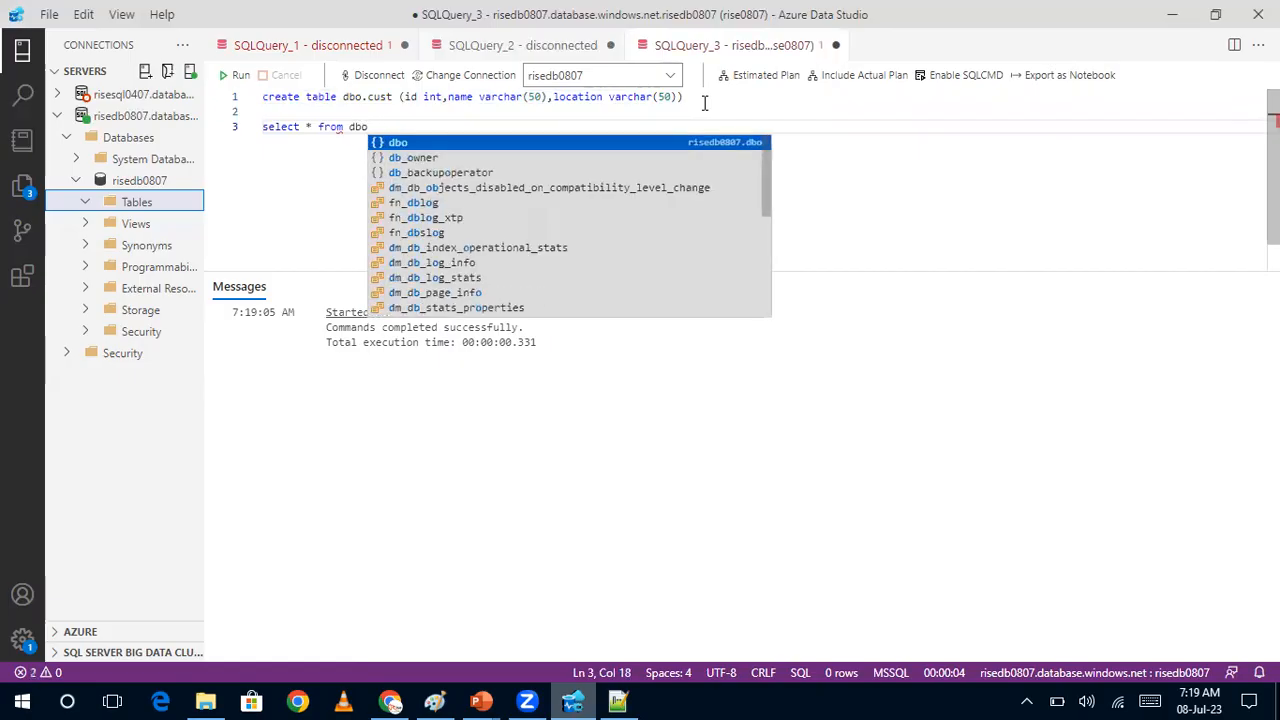
type(".cust")
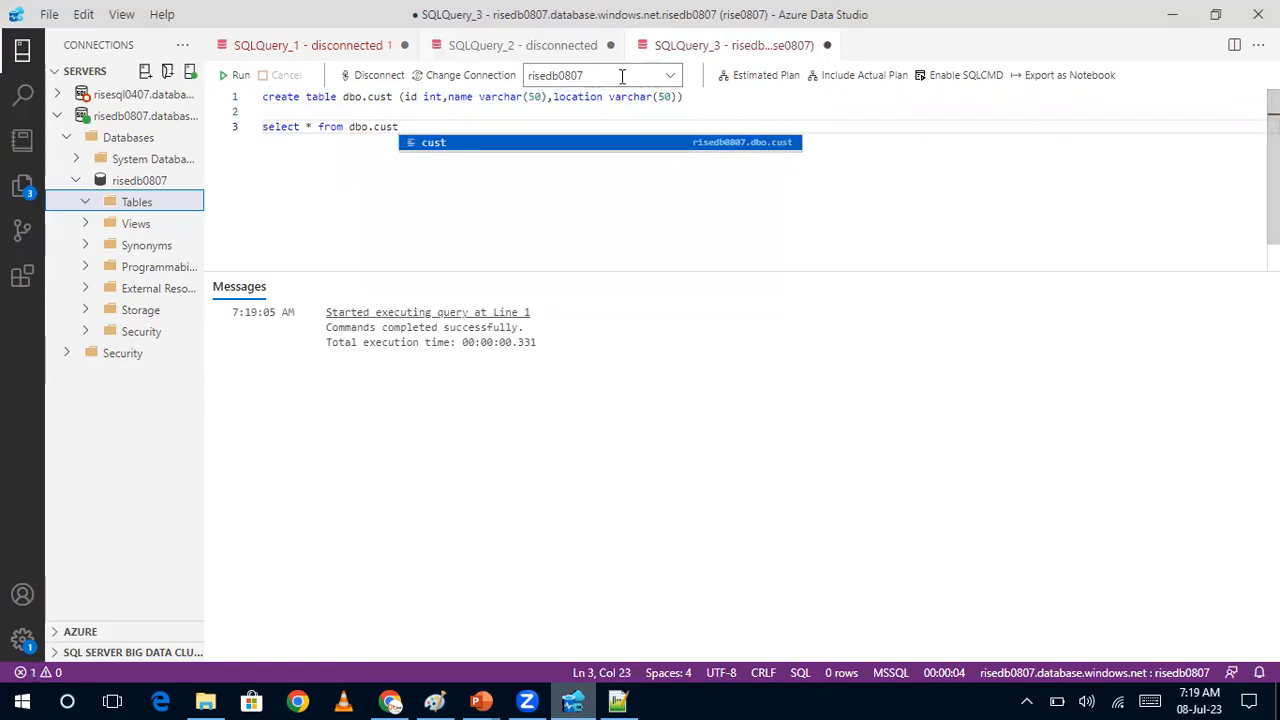
left_click(233, 130)
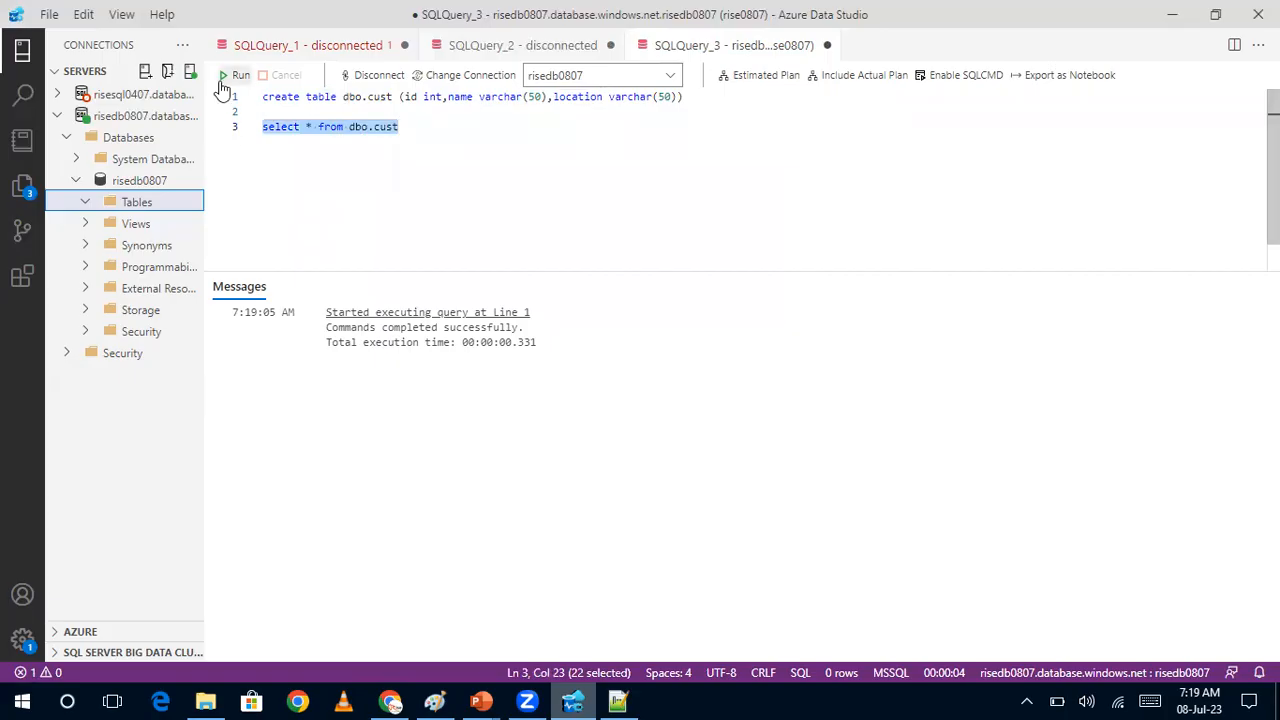
left_click(221, 80)
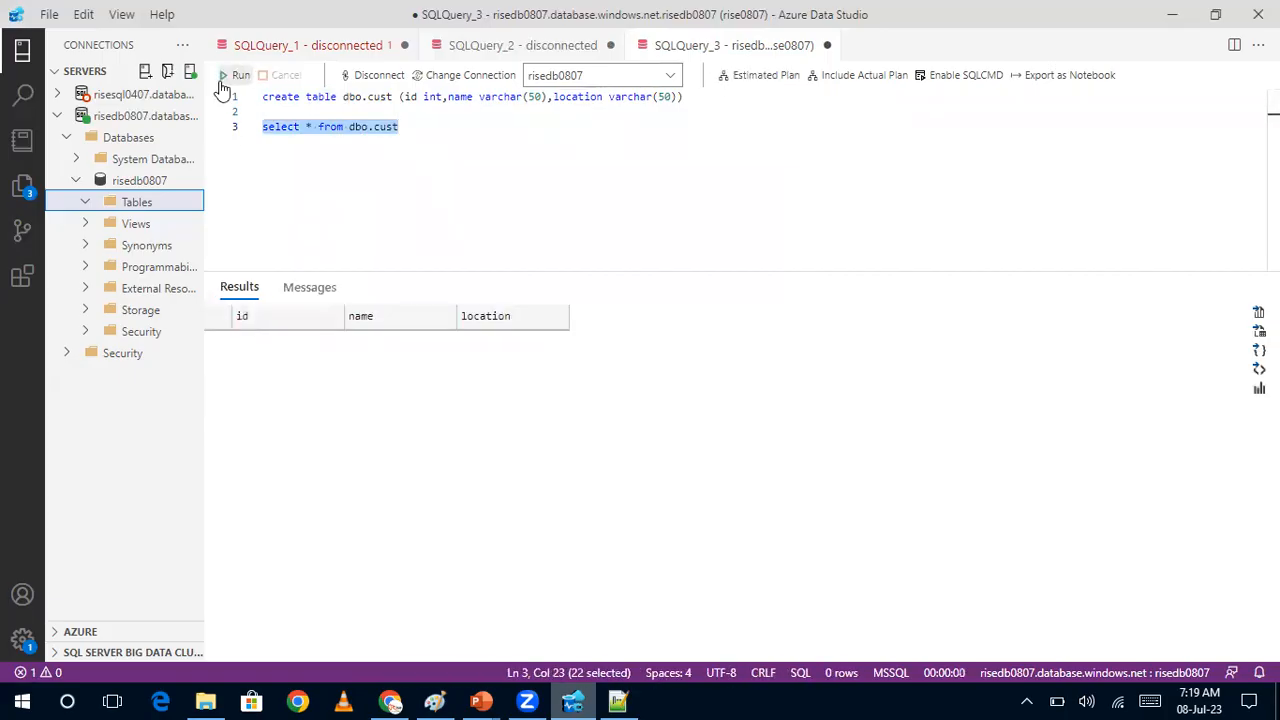
Draft insert into dbo.cust values (1, a customer name, 'bangalore') on line 5.
left_click(436, 140)
key("Return")
key("Return")
left_click(436, 140)
key("Down")
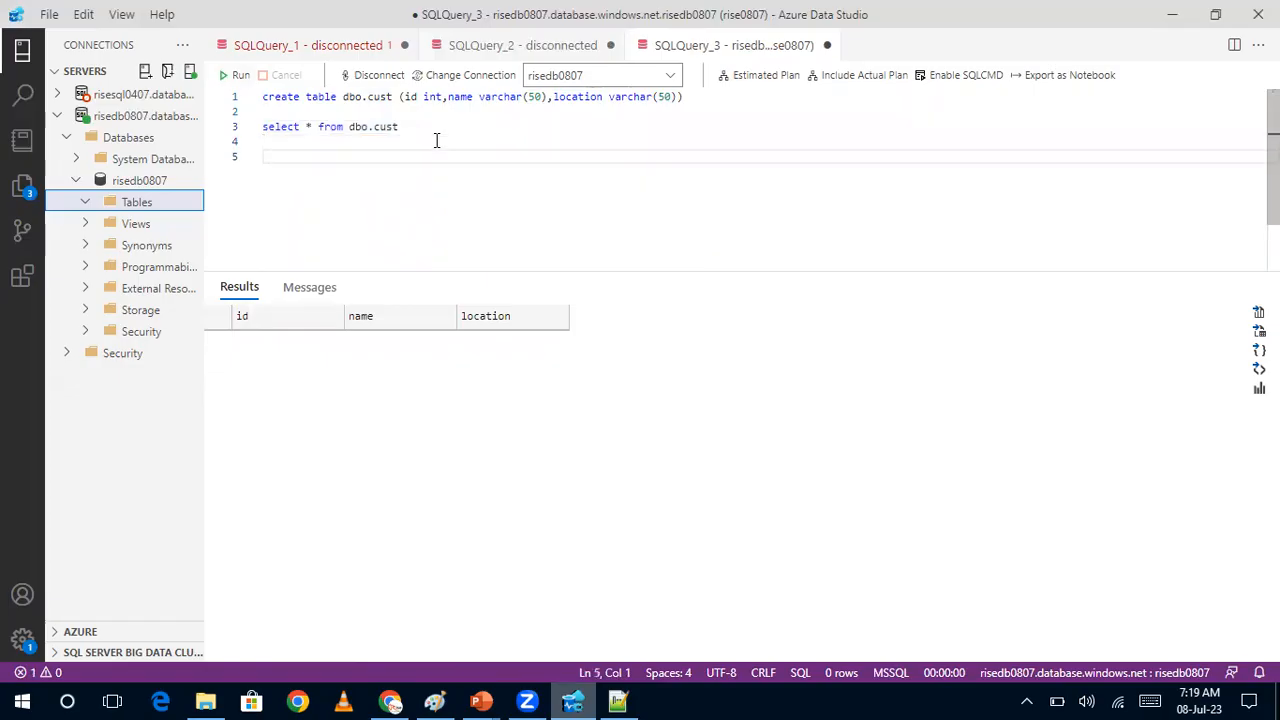
type("insert")
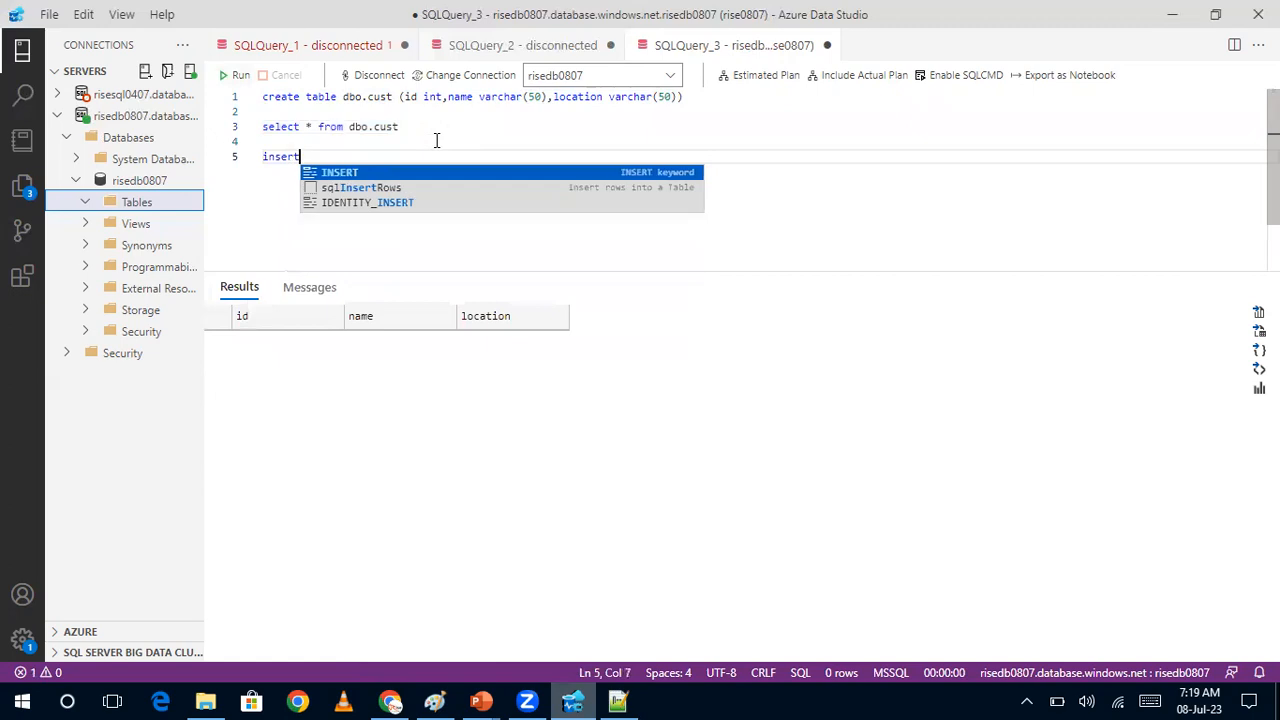
type(" into ")
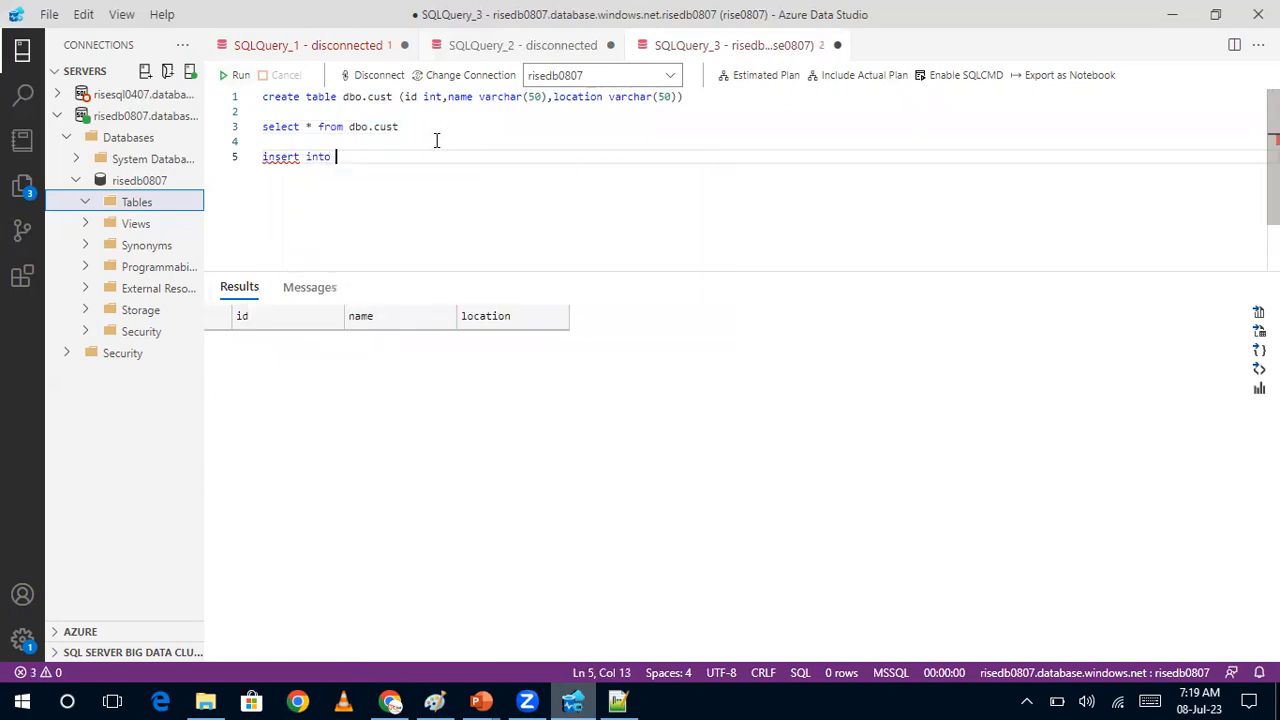
type("dbo.cust ")
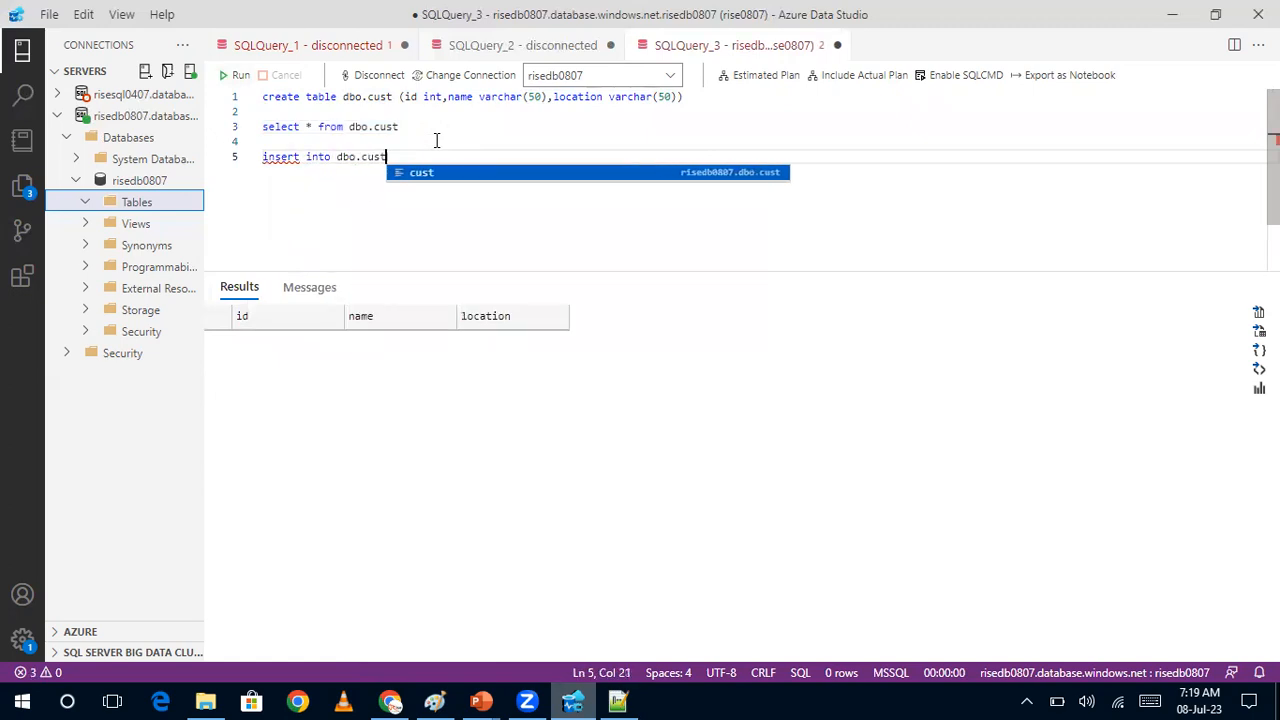
type("values ")
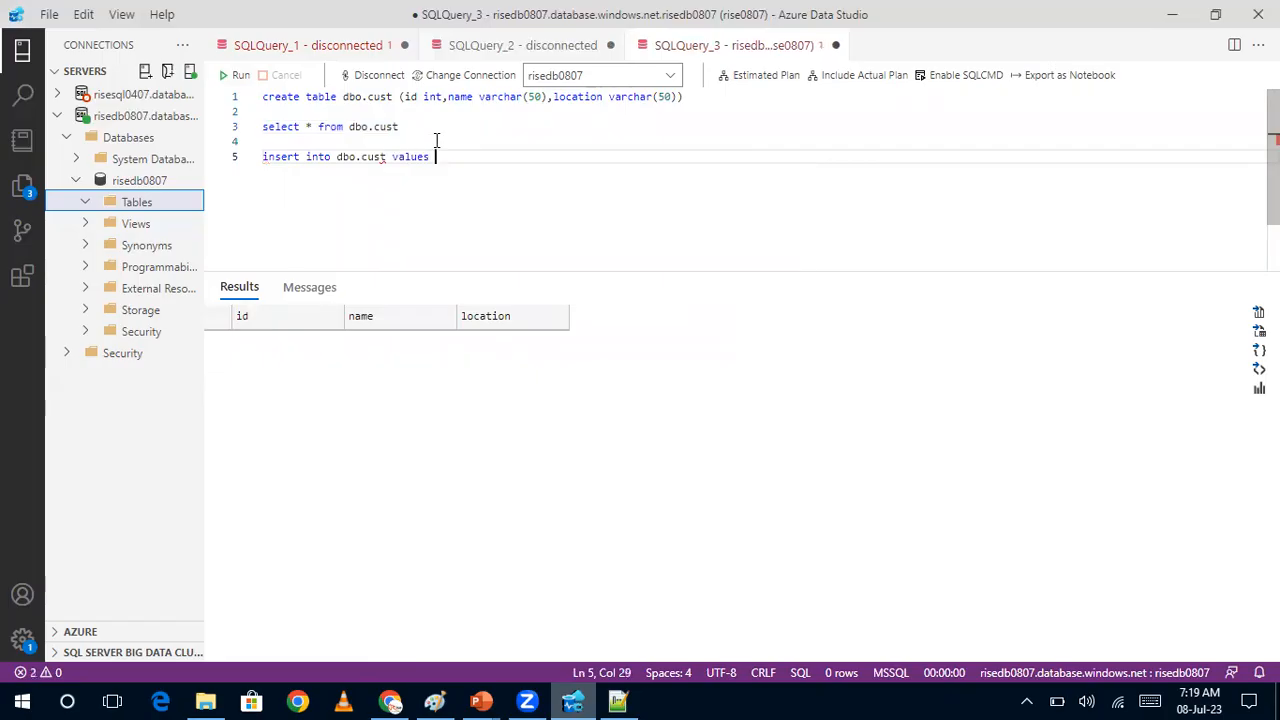
type("(")
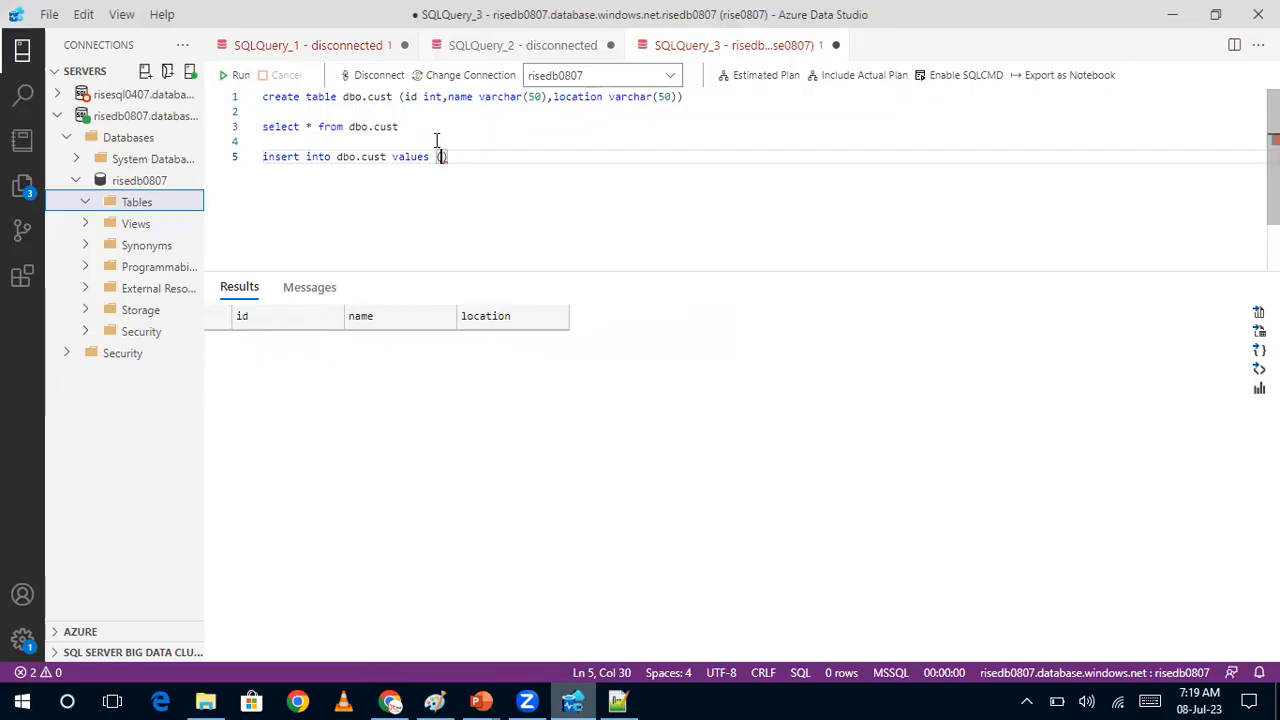
type("1,")
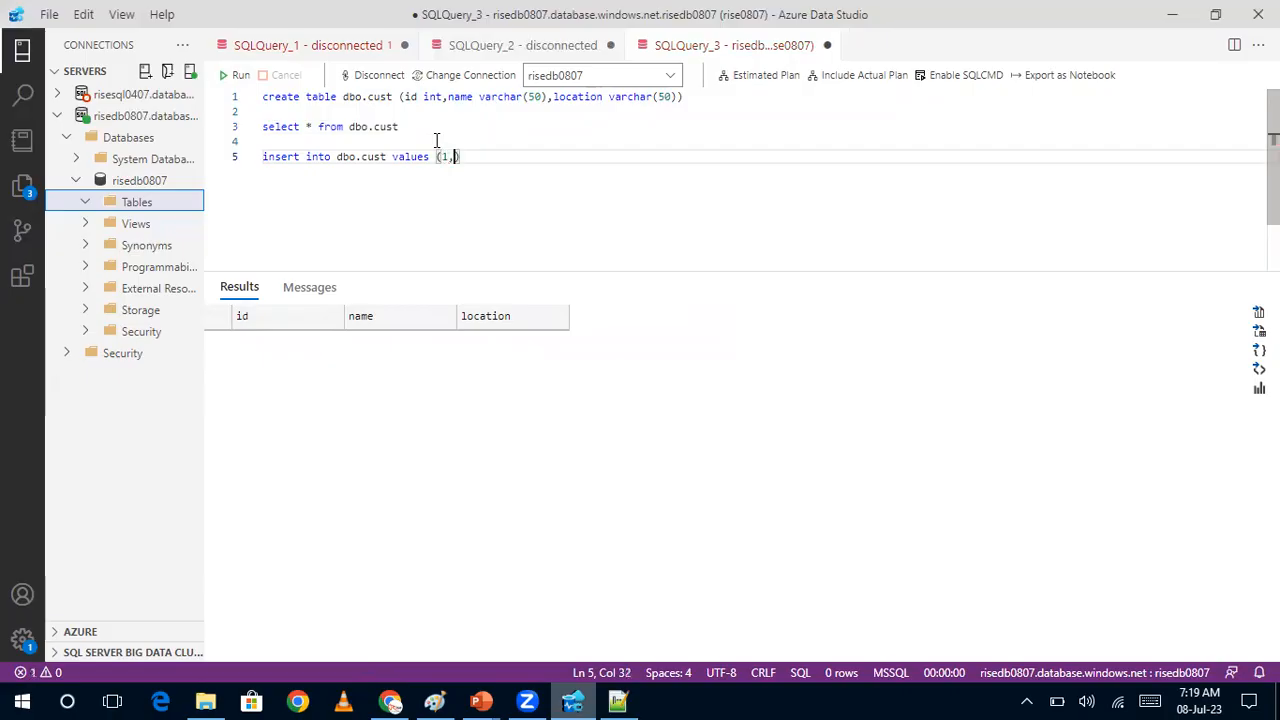
type("jamal")
key("BackSpace")
key("BackSpace")
key("BackSpace")
key("BackSpace")
key("BackSpace")
type("'jamal',")
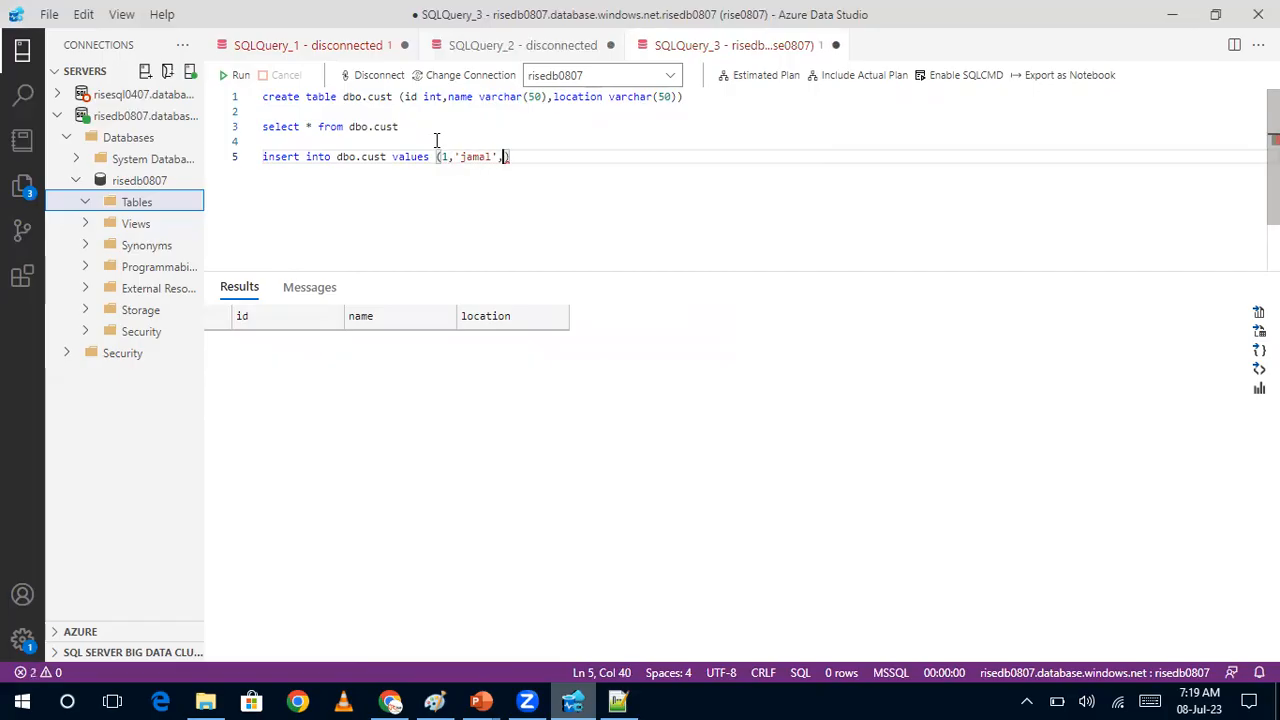
type("'")
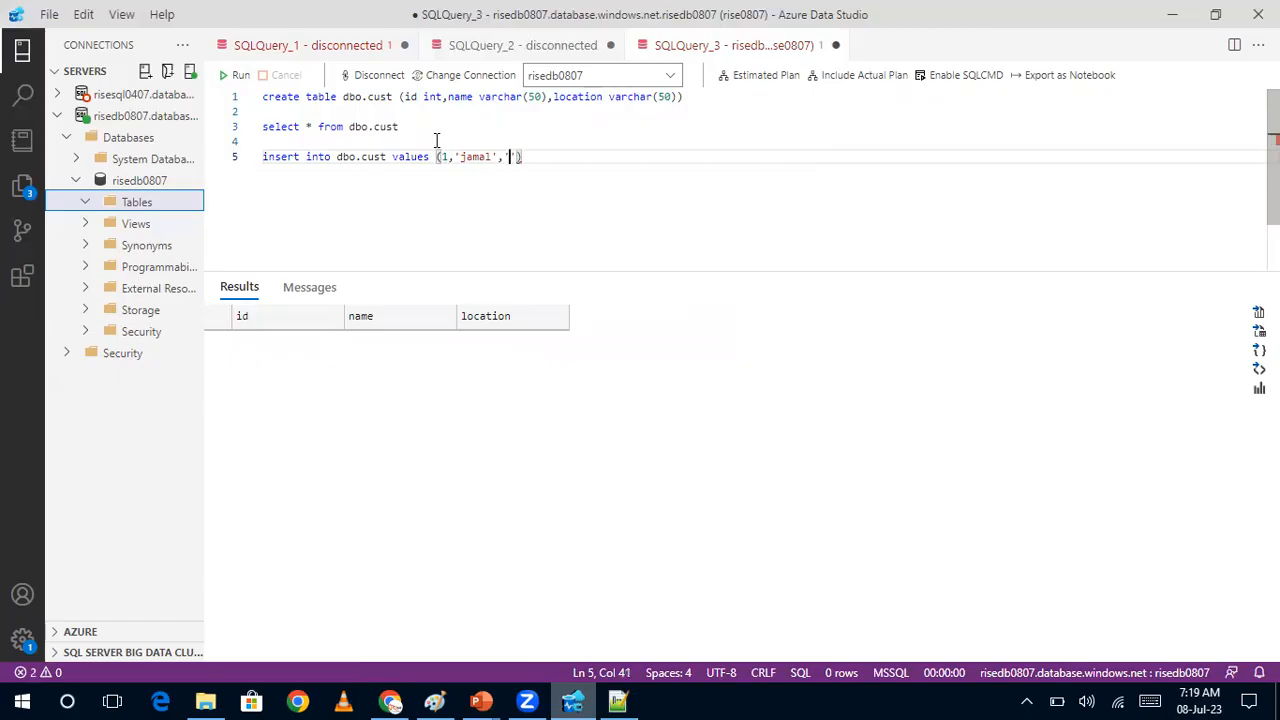
key("Delete")
type("bnag")
type("alore")
key("BackSpace")
key("BackSpace")
key("BackSpace")
key("BackSpace")
key("BackSpace")
key("BackSpace")
key("BackSpace")
key("BackSpace")
type("angalore')")
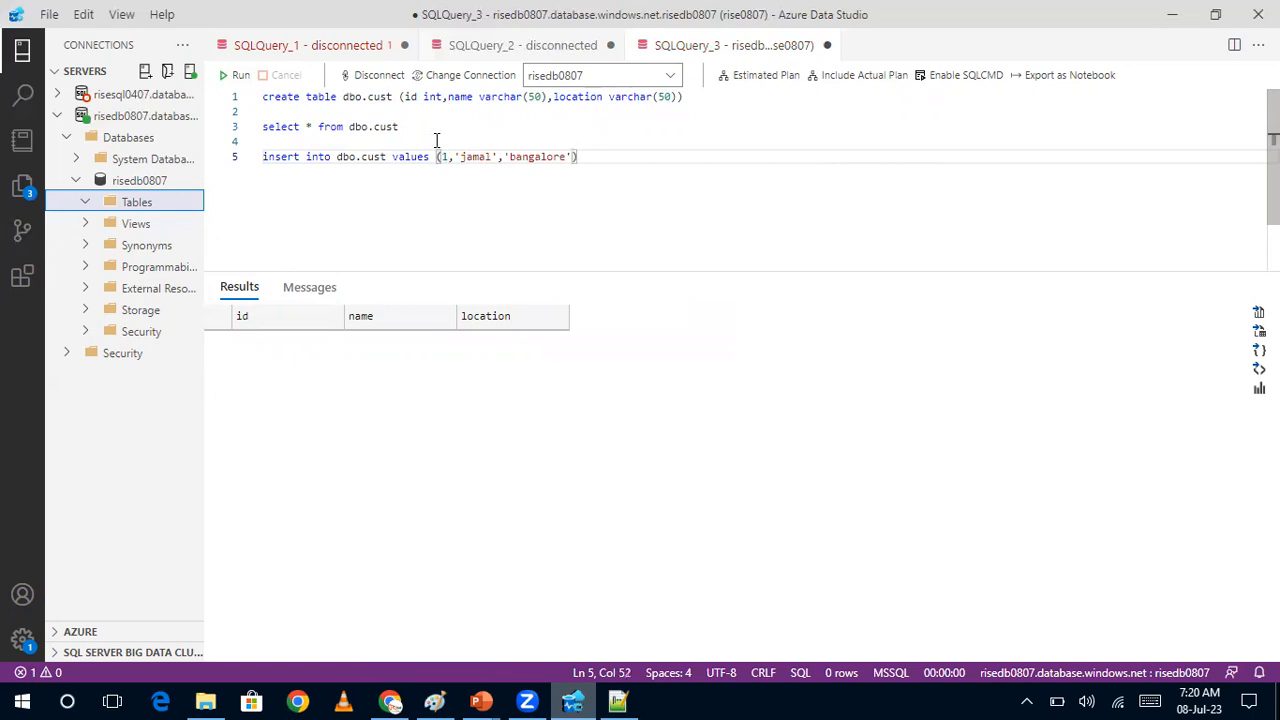
key("Return")
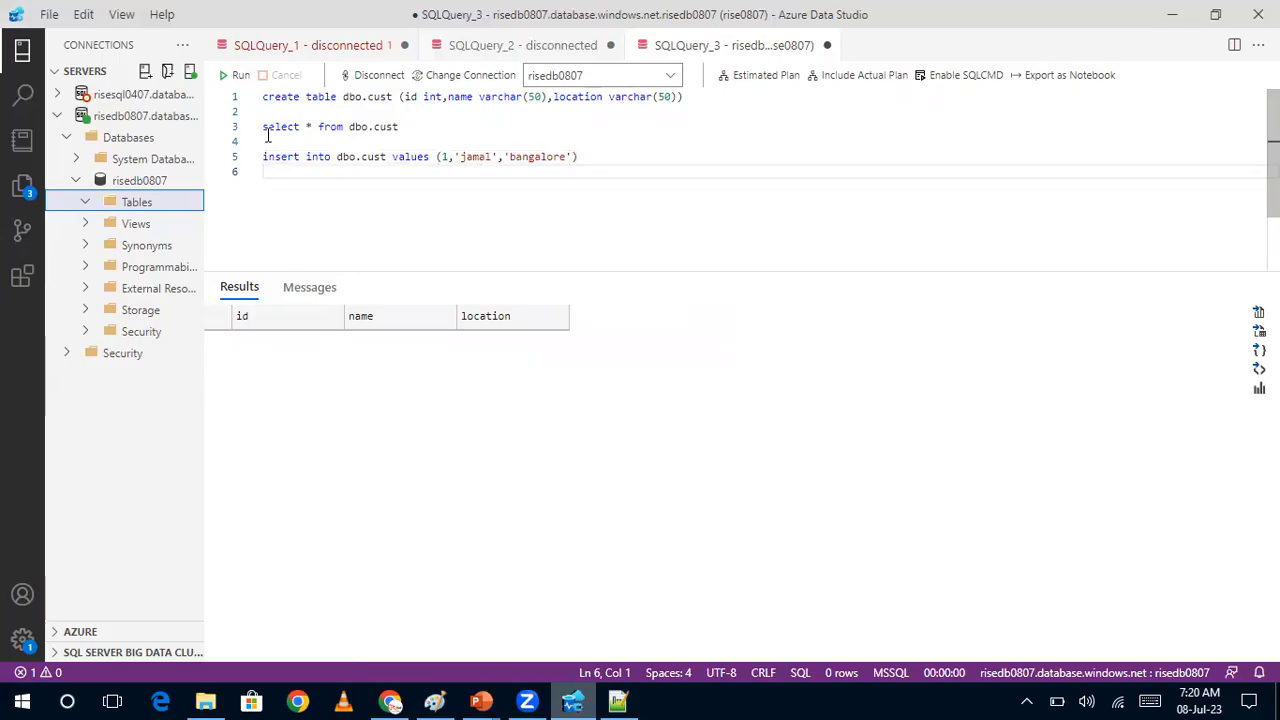
left_click(233, 157)
key("ctrl+c")
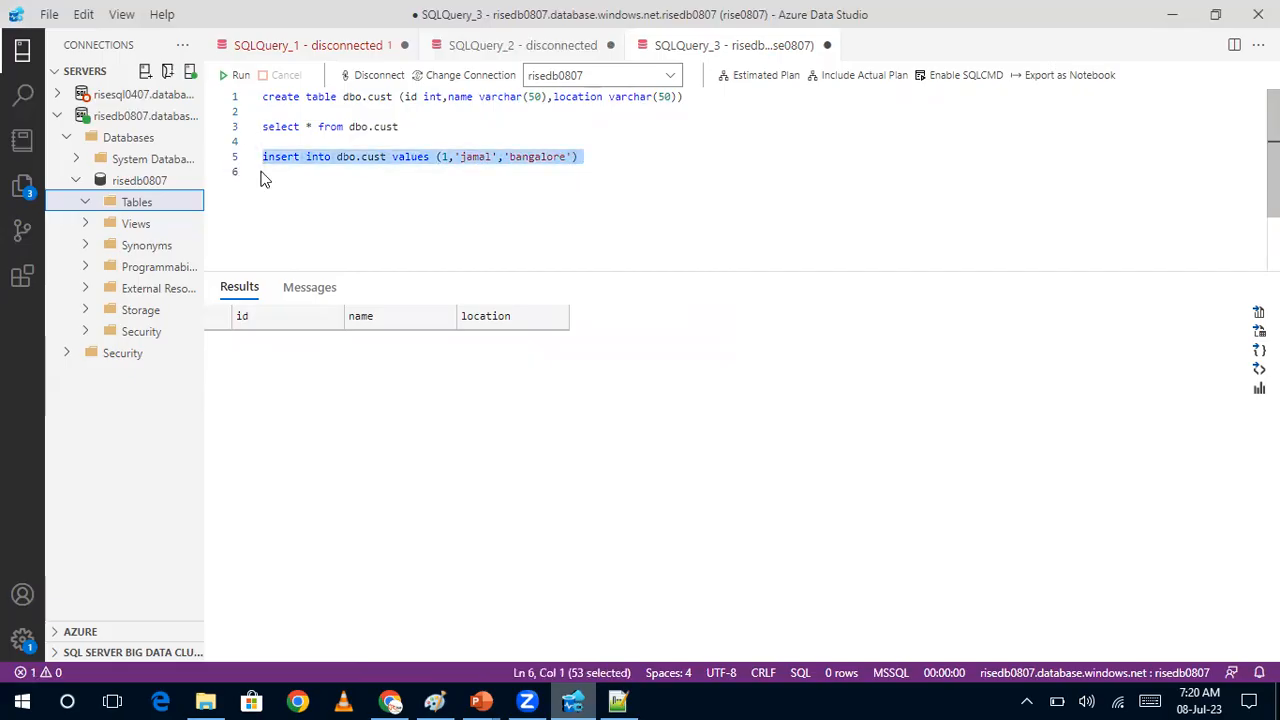
Paste two copies of the insert on lines 6 and 7, giving each a new customer name.
left_click(264, 179)
key("ctrl+v")
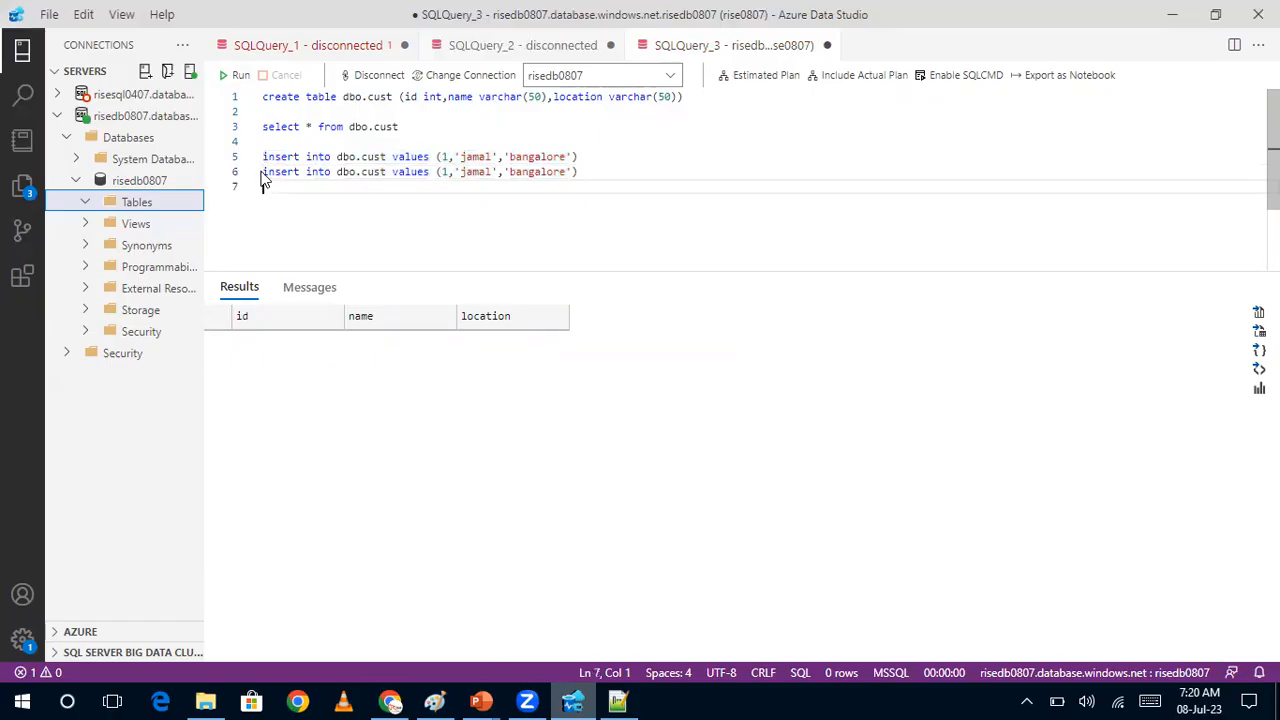
key("ctrl+v")
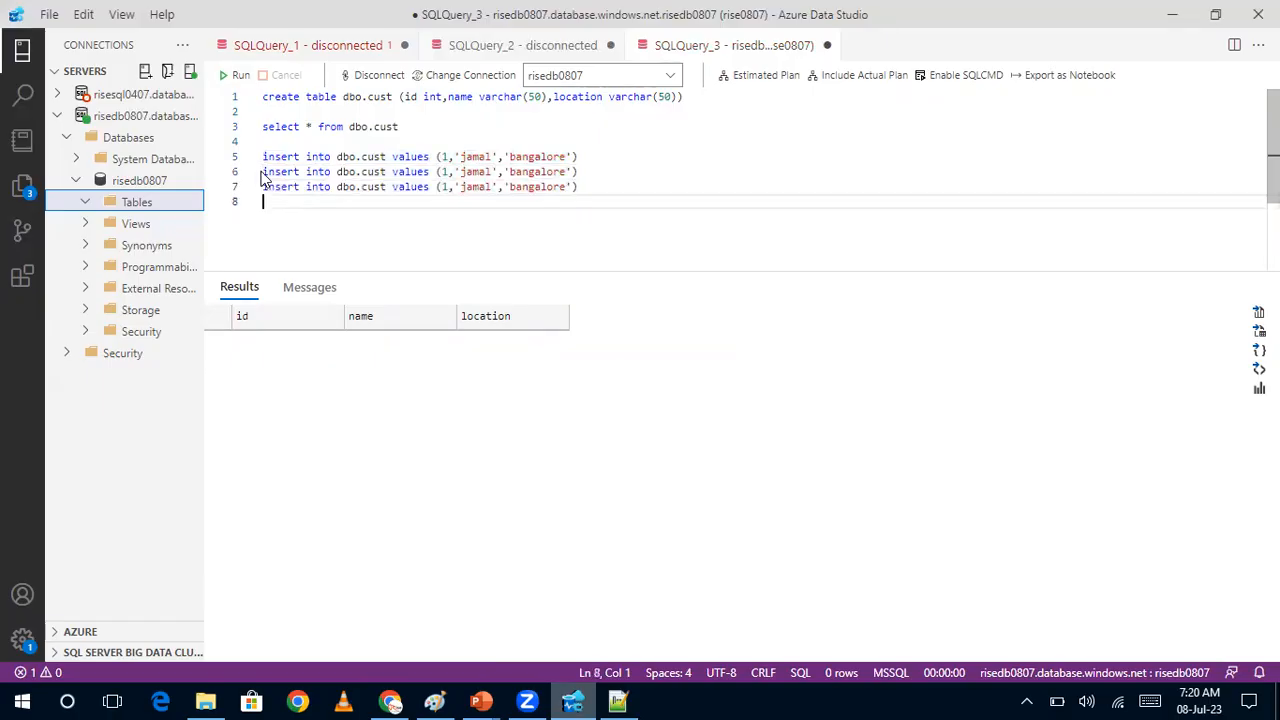
left_click(449, 172)
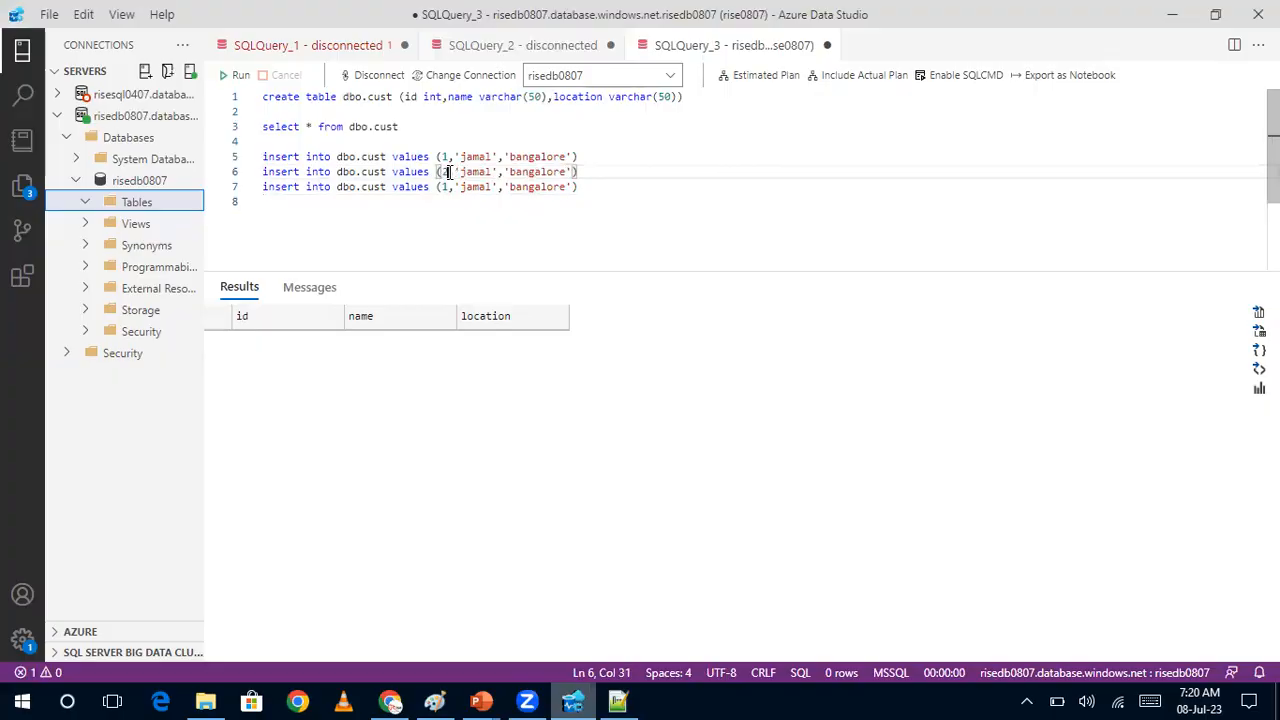
double_click(470, 172)
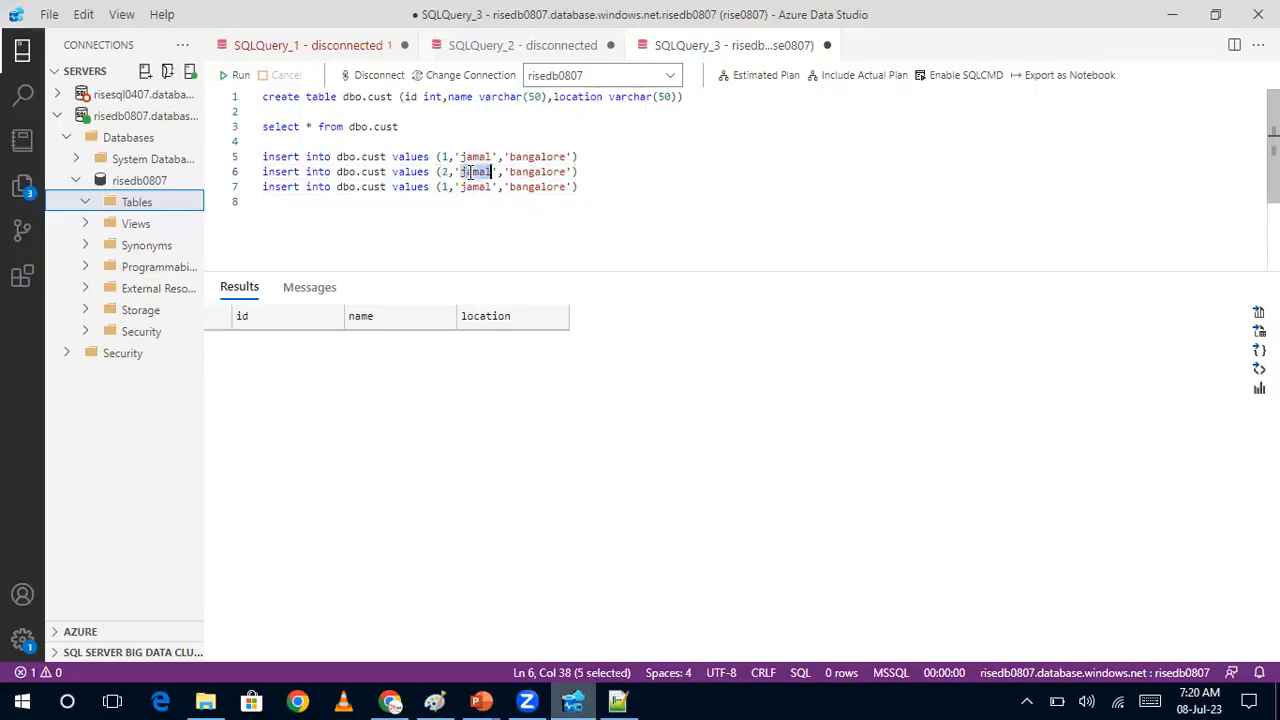
type("ameer")
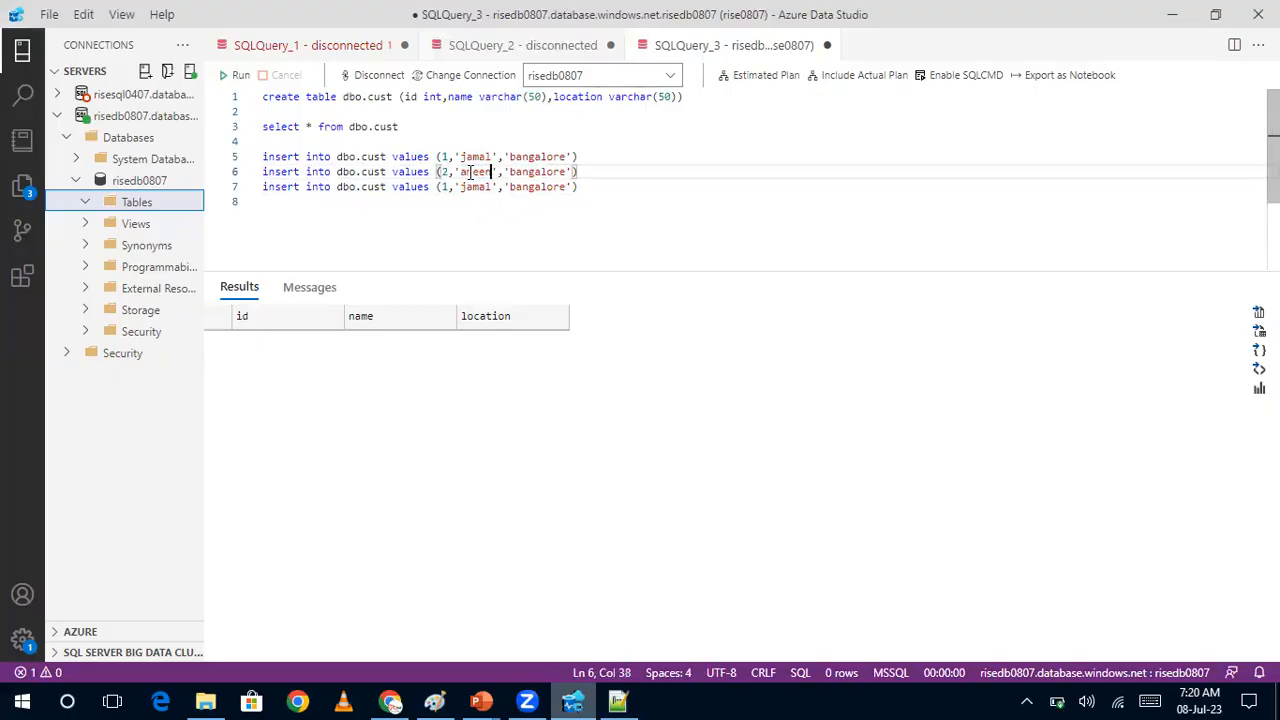
double_click(476, 187)
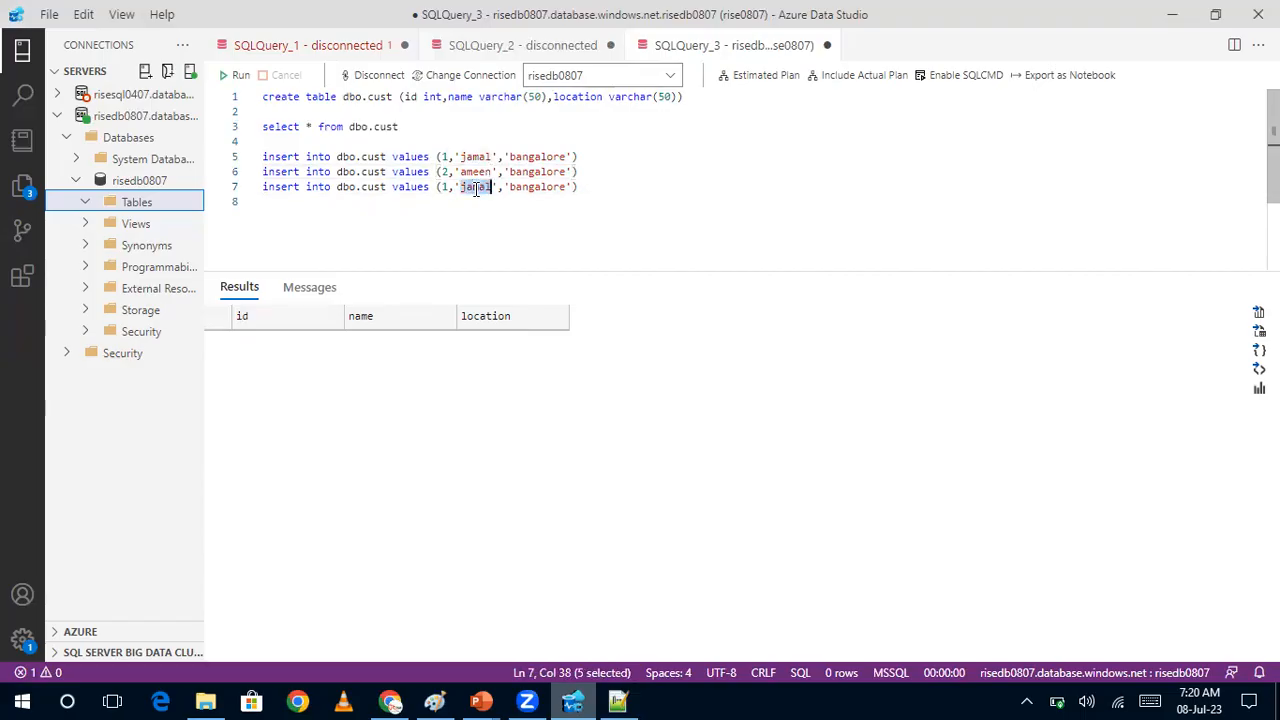
type("venkat")
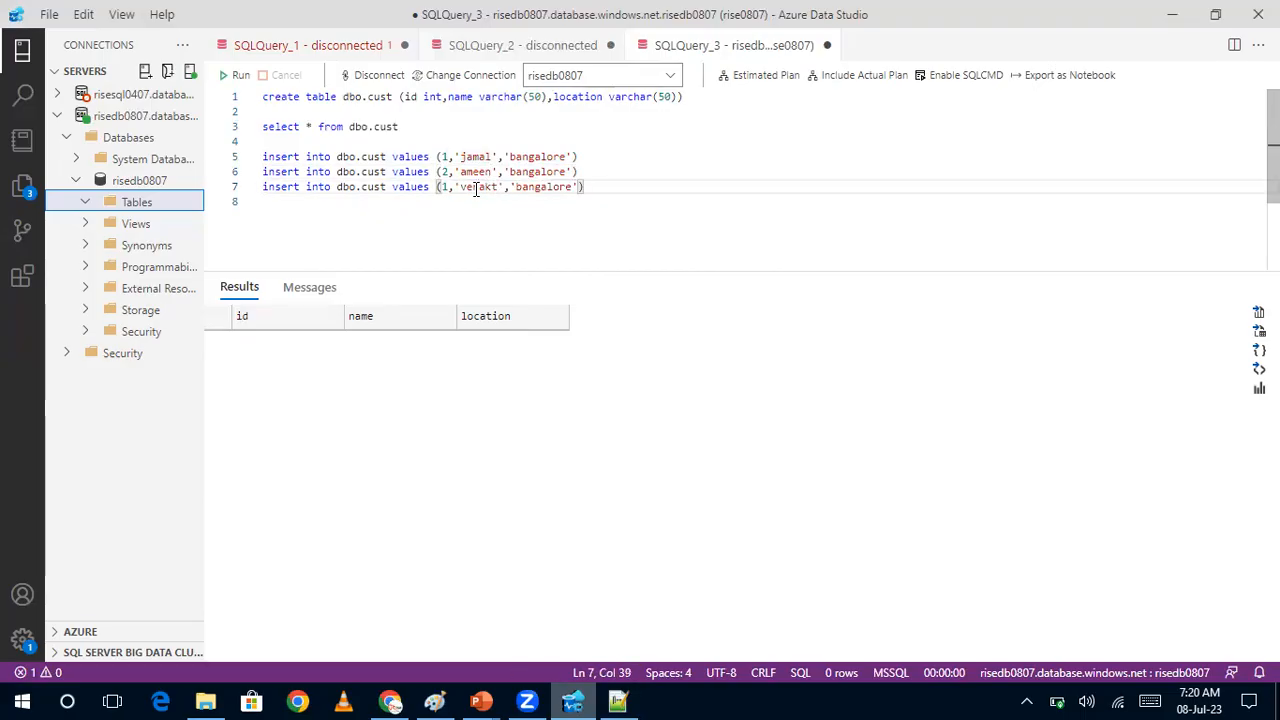
key("BackSpace")
key("BackSpace")
key("BackSpace")
type("kat")
Change the copies' locations to 'hyderabad' and 'mumabai', with line 7 using id 3.
double_click(538, 171)
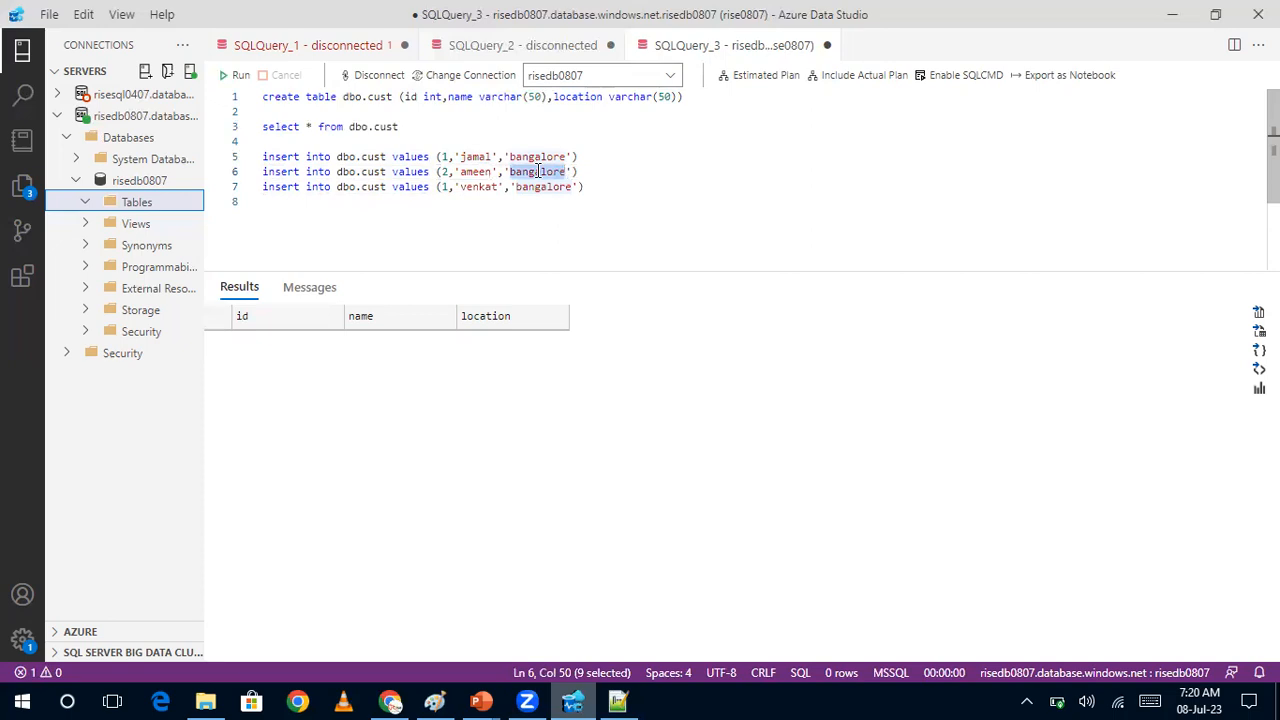
type("hyderbad")
key("BackSpace")
key("BackSpace")
key("BackSpace")
type("abad")
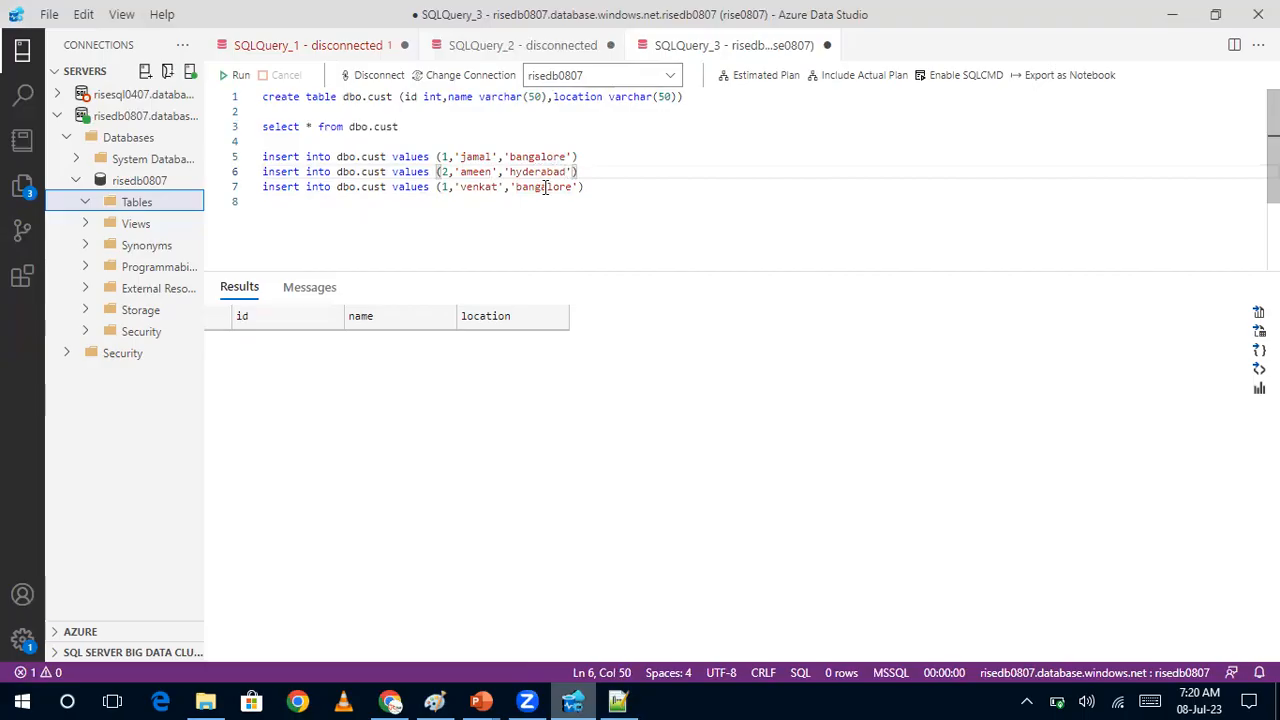
double_click(545, 187)
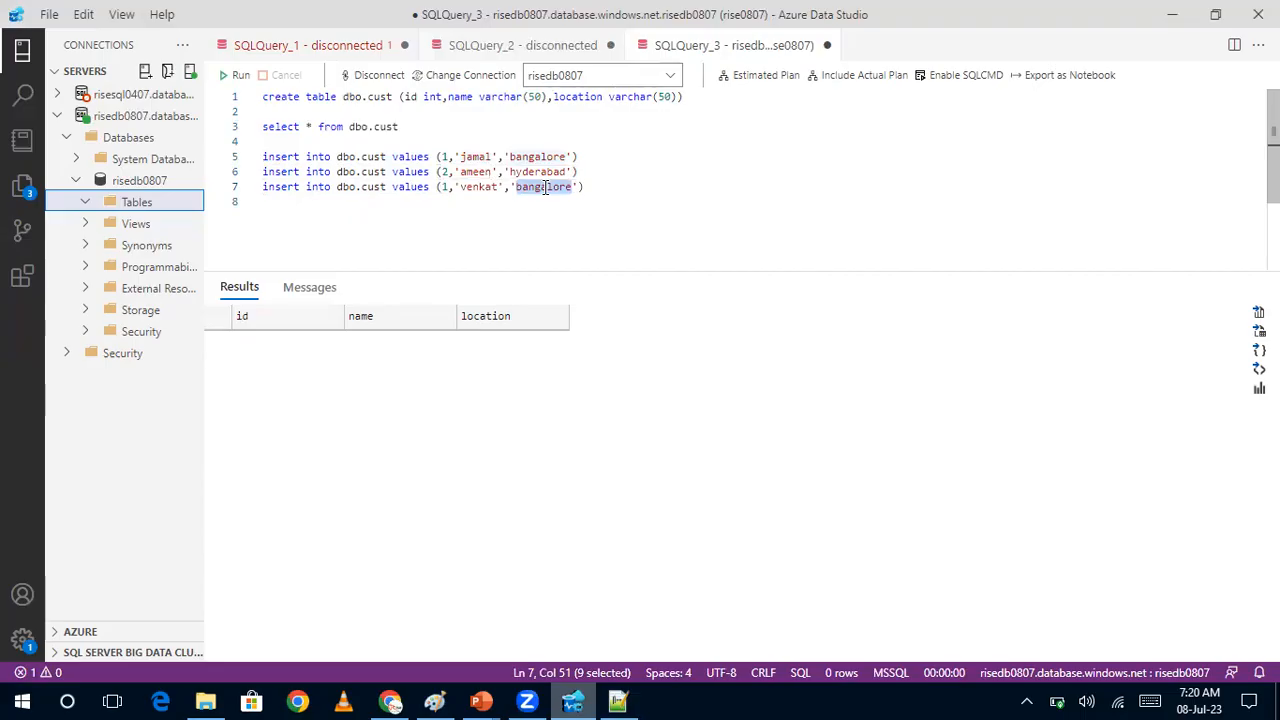
type("mumbai")
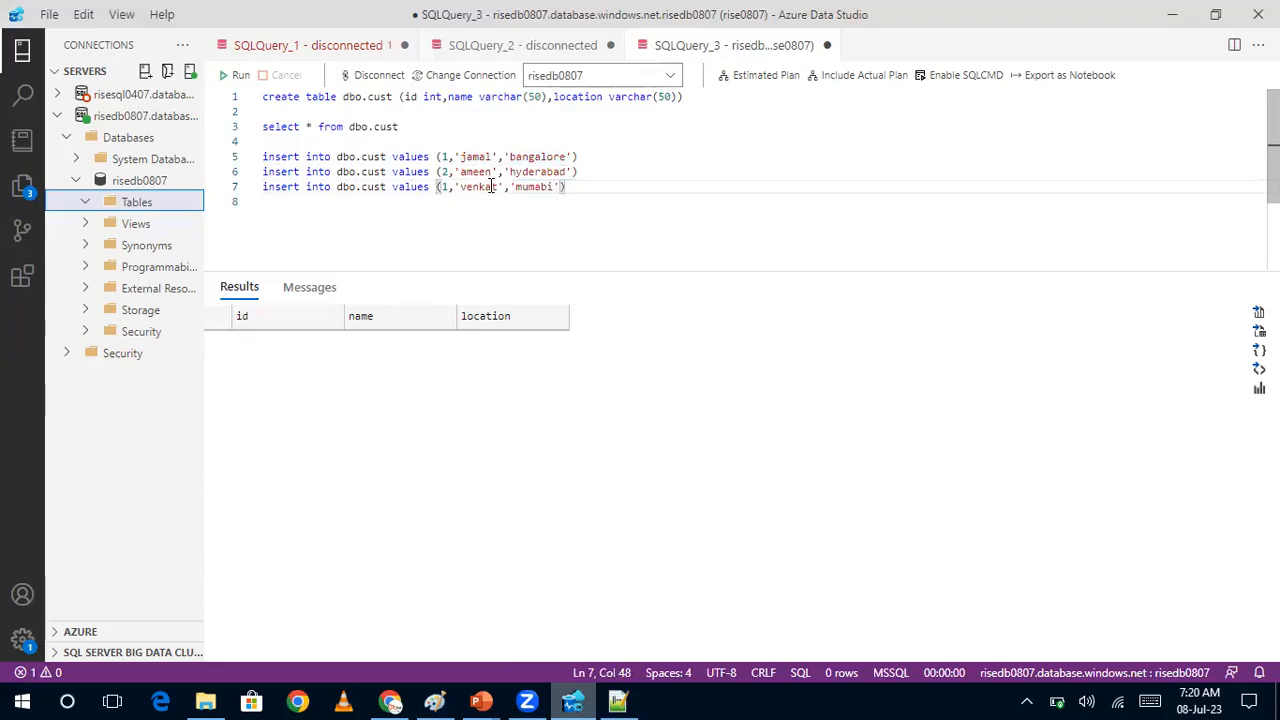
type("i")
double_click(446, 187)
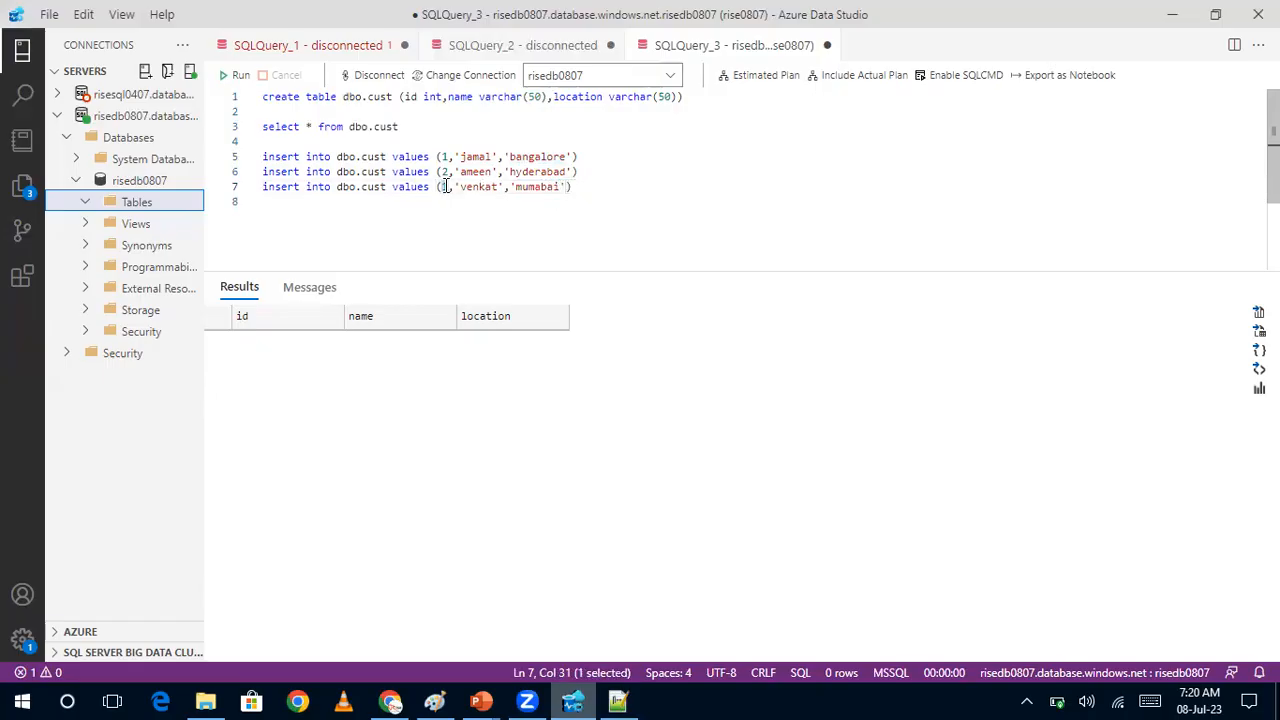
left_click(446, 187)
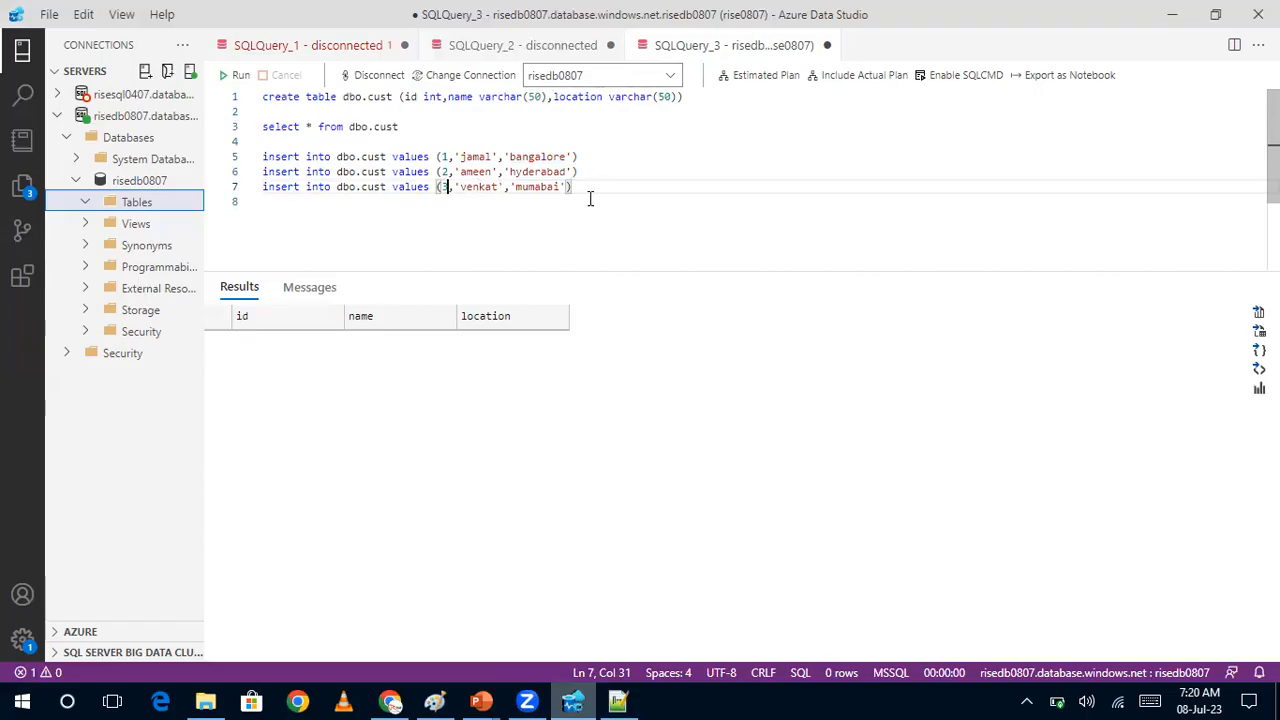
Run the three inserts, then rerun select * from dbo.cust to list ids 1–3.
left_click_drag(572, 188, 246, 160)
left_click(229, 75)
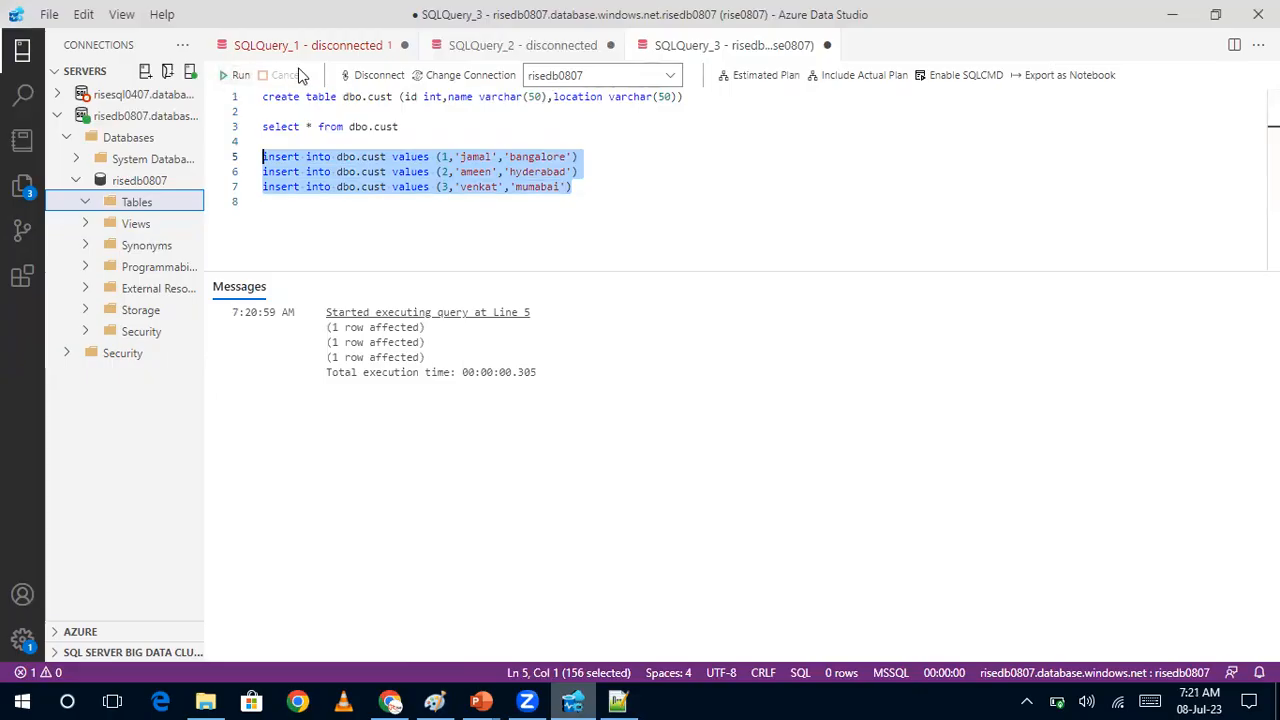
left_click(237, 127)
left_click(225, 75)
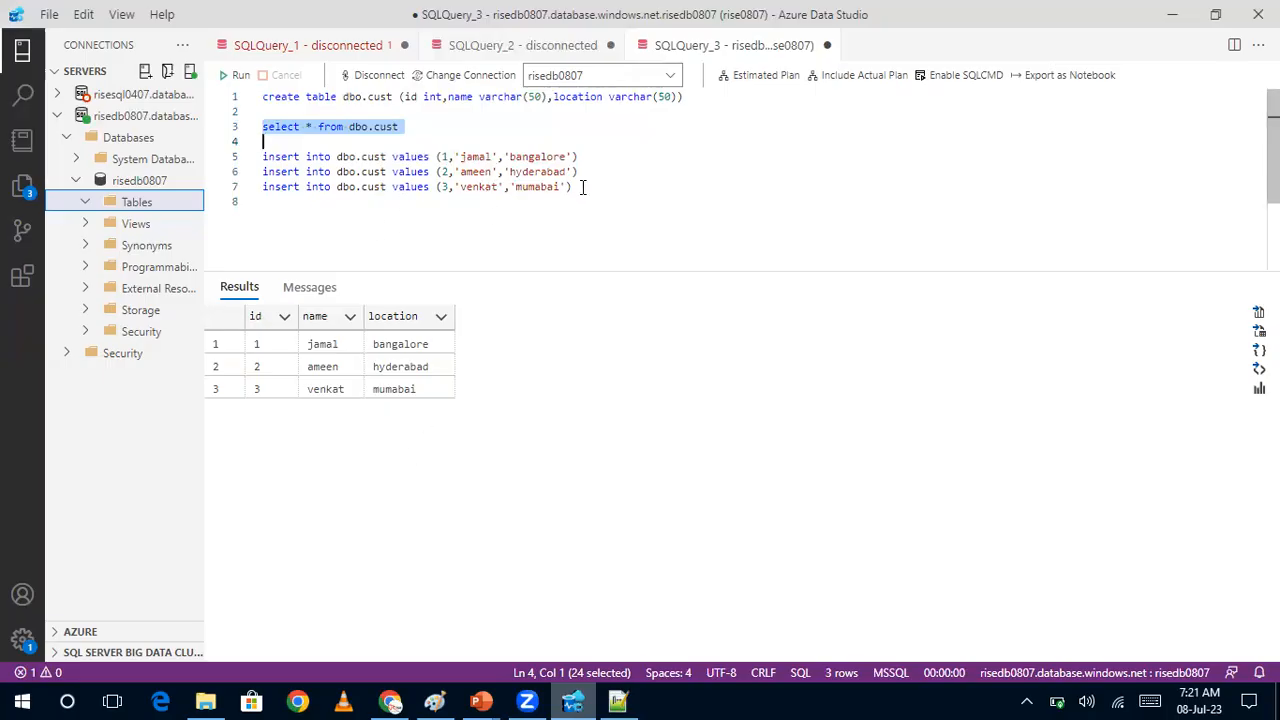
Paste two more copies of the id 1 'bangalore' insert below line 7, separated by blank lines.
left_click_drag(582, 187, 392, 172)
left_click(348, 157)
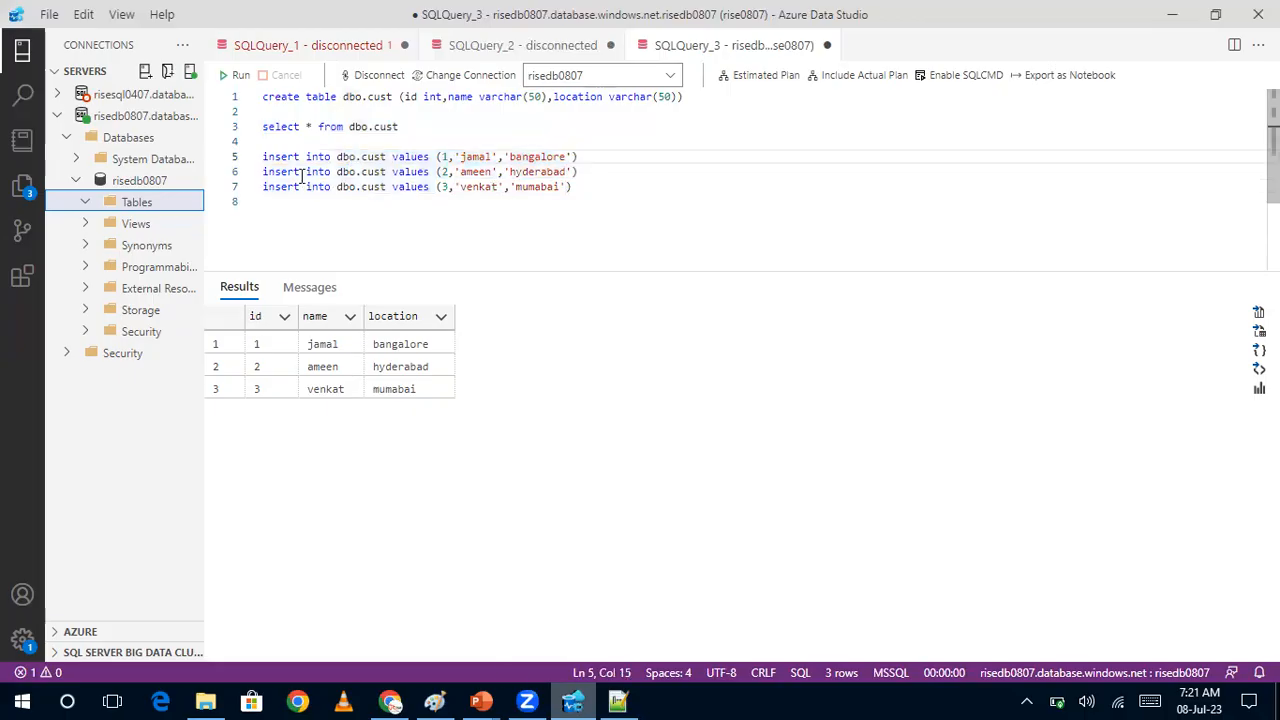
left_click(587, 187)
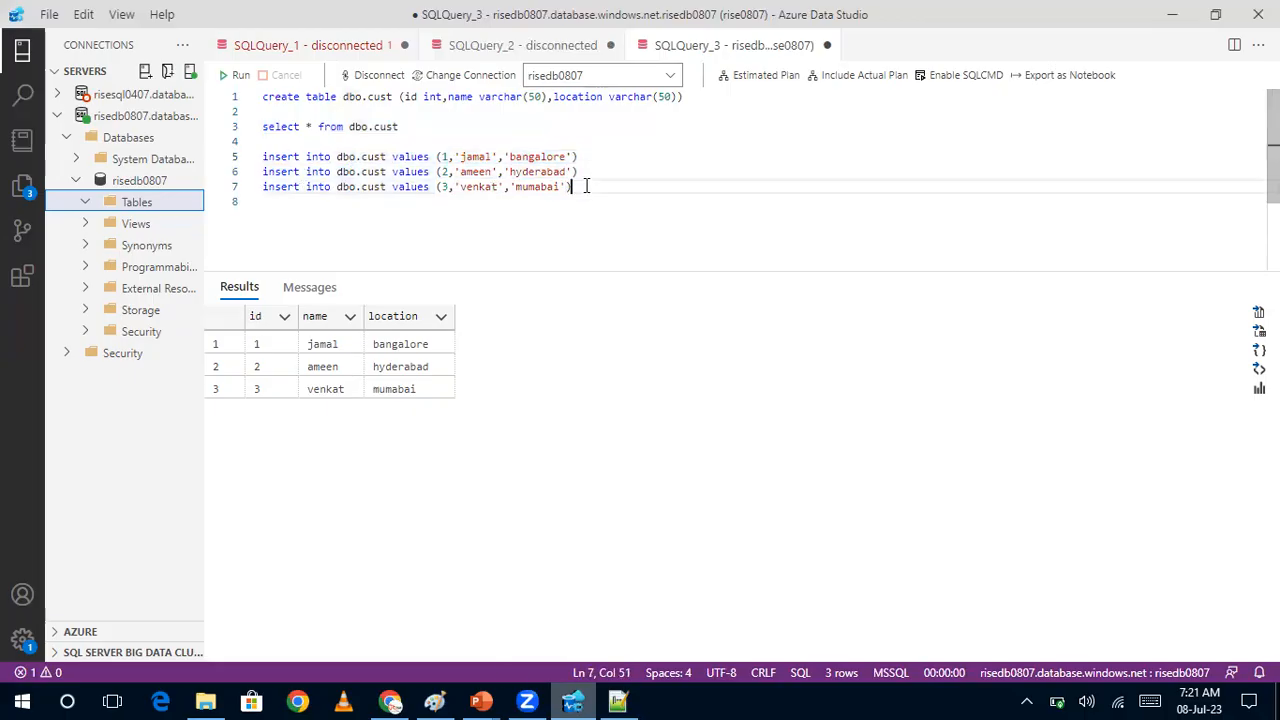
key("Return")
key("Return")
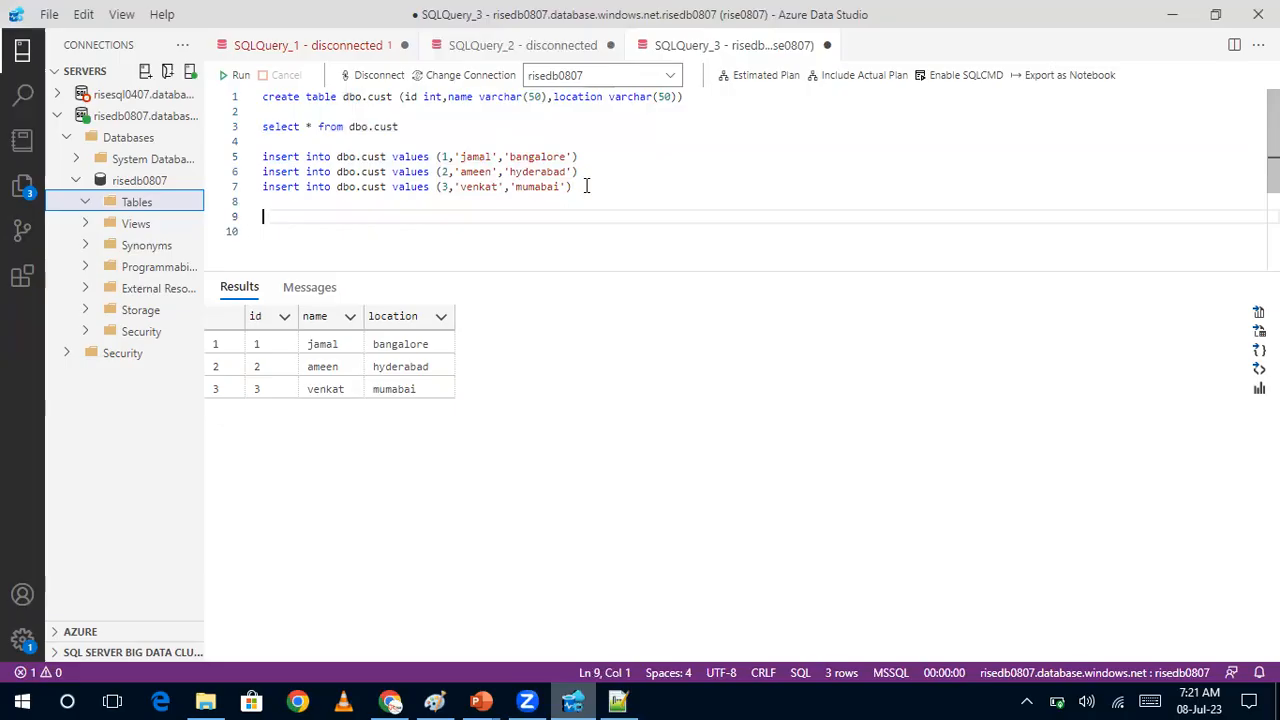
key("ctrl+v")
key("ctrl+v")
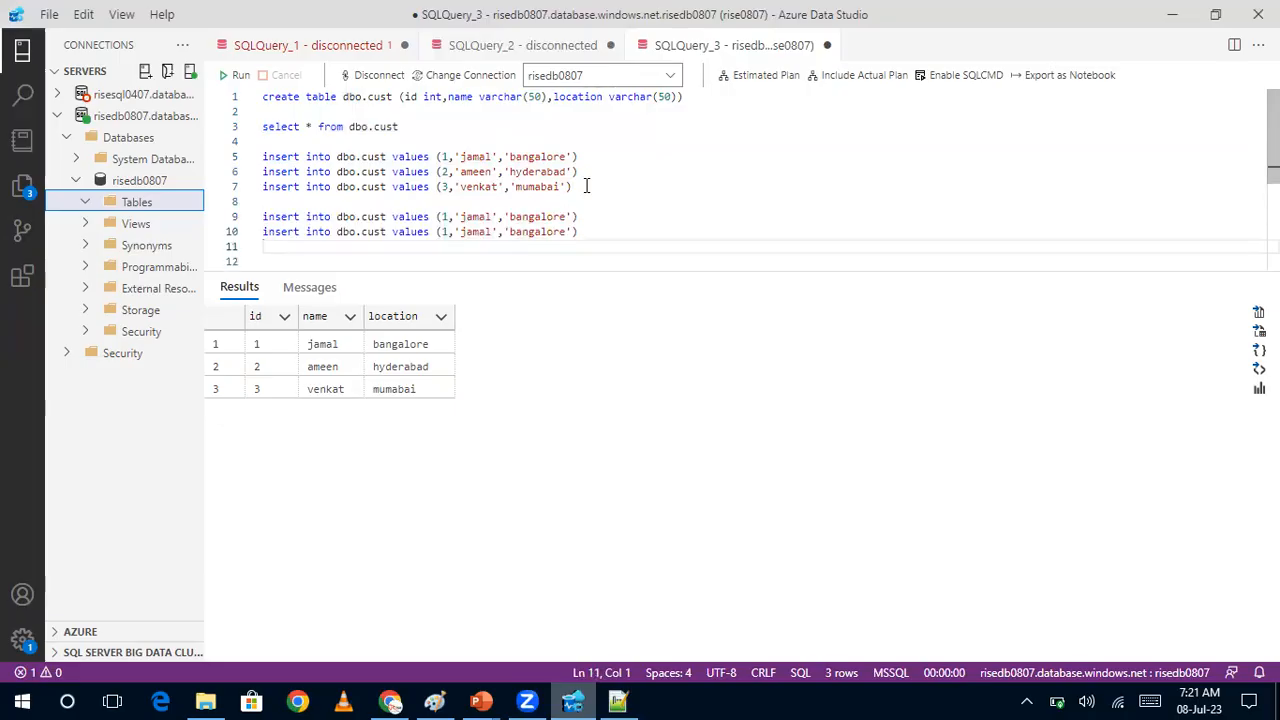
key("Up")
key("Return")
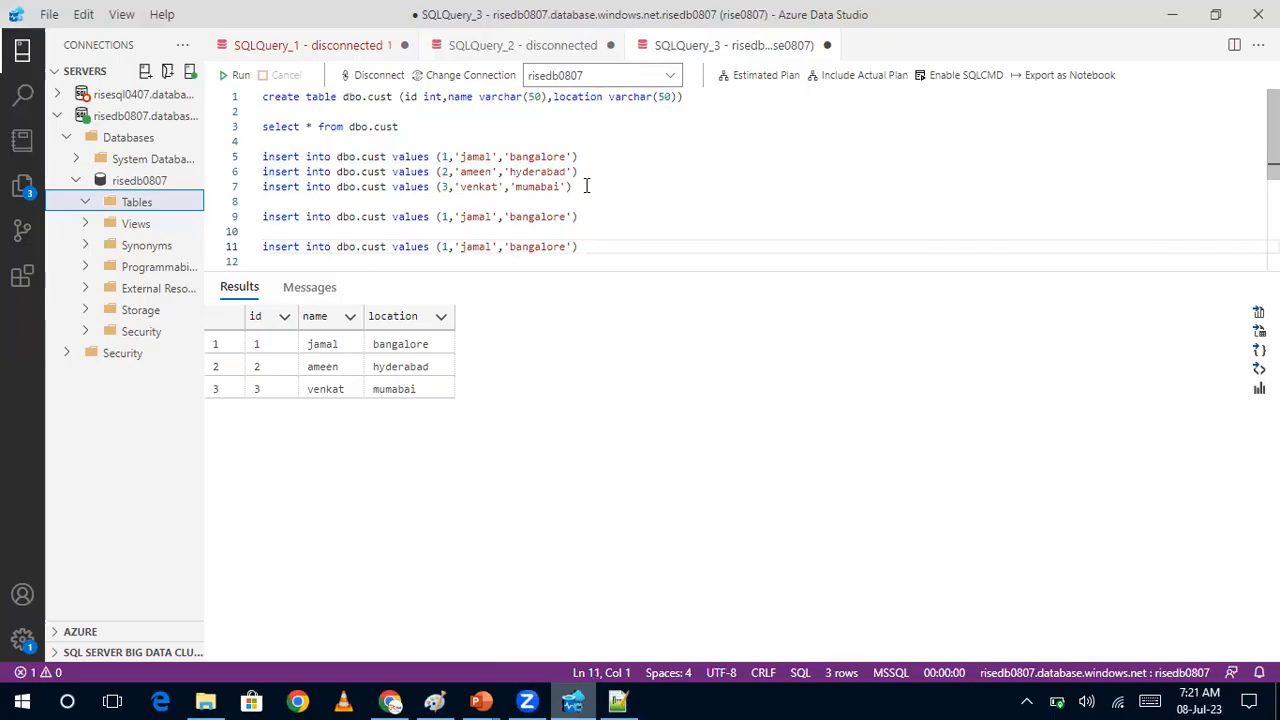
key("Return")
key("Up")
key("Up")
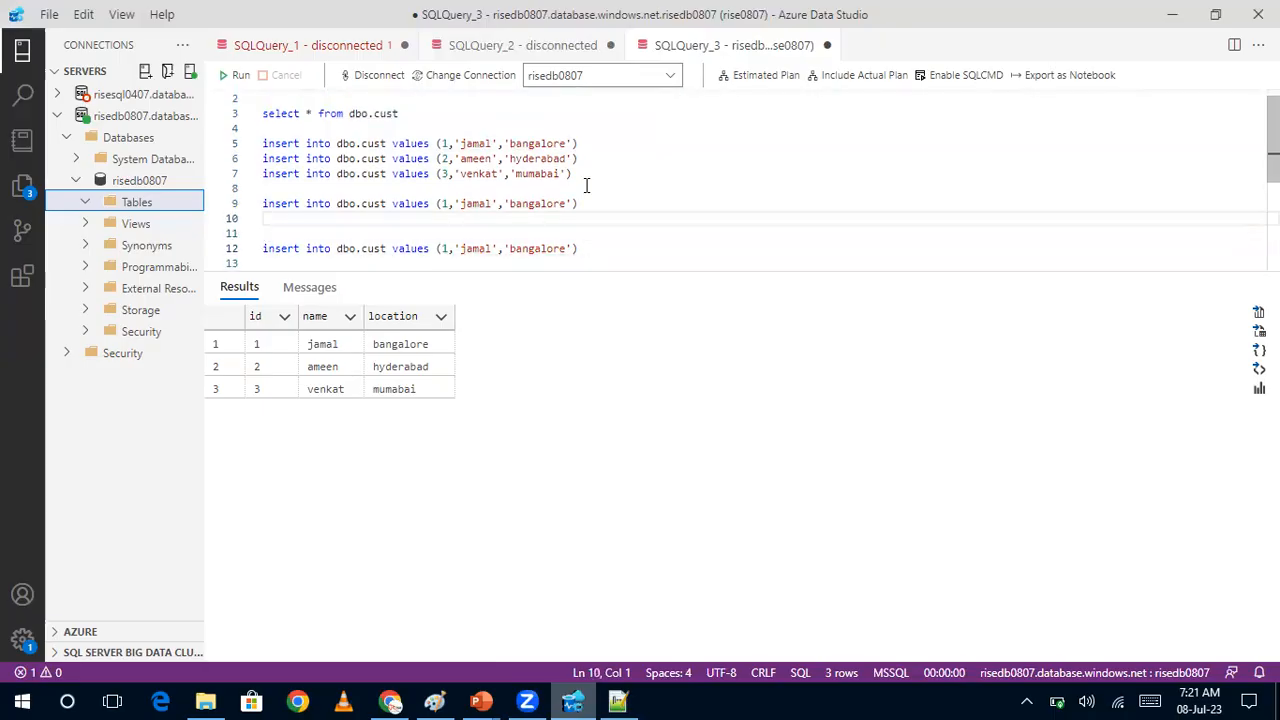
key("ctrl+v")
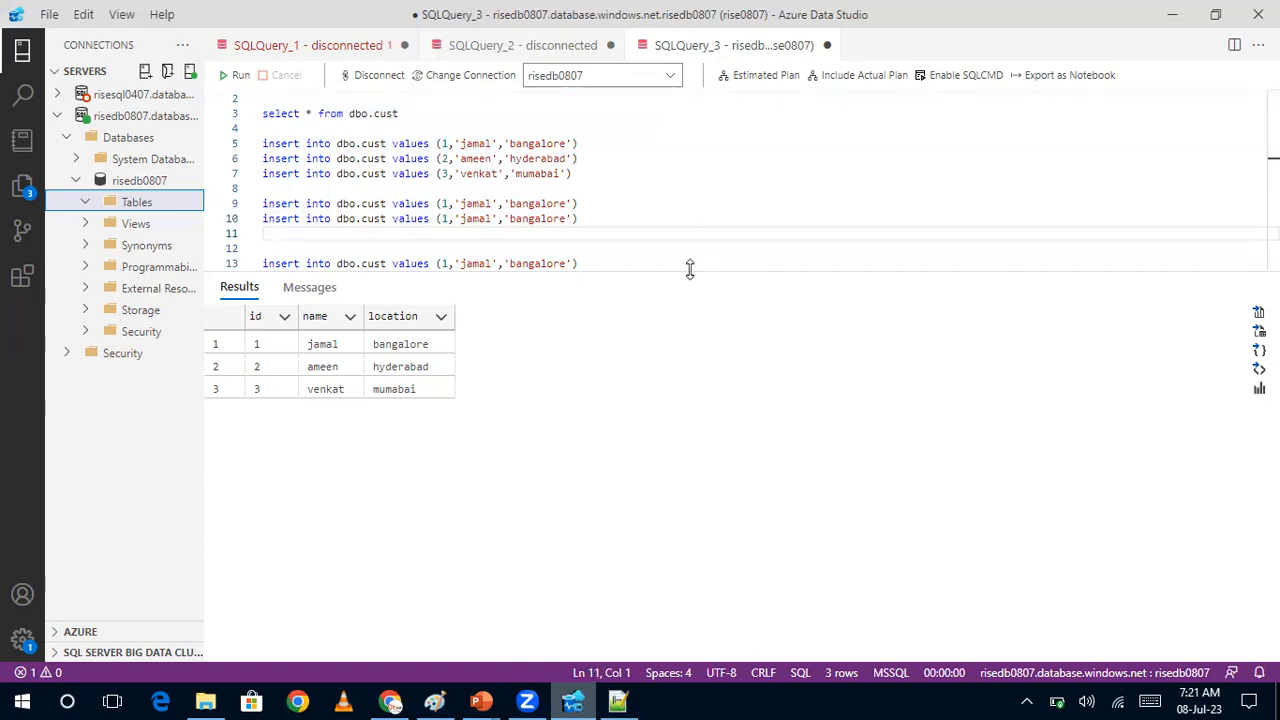
Enlarge the editor area and change the copied inserts' ids to 4 and 5.
left_click_drag(690, 271, 667, 410)
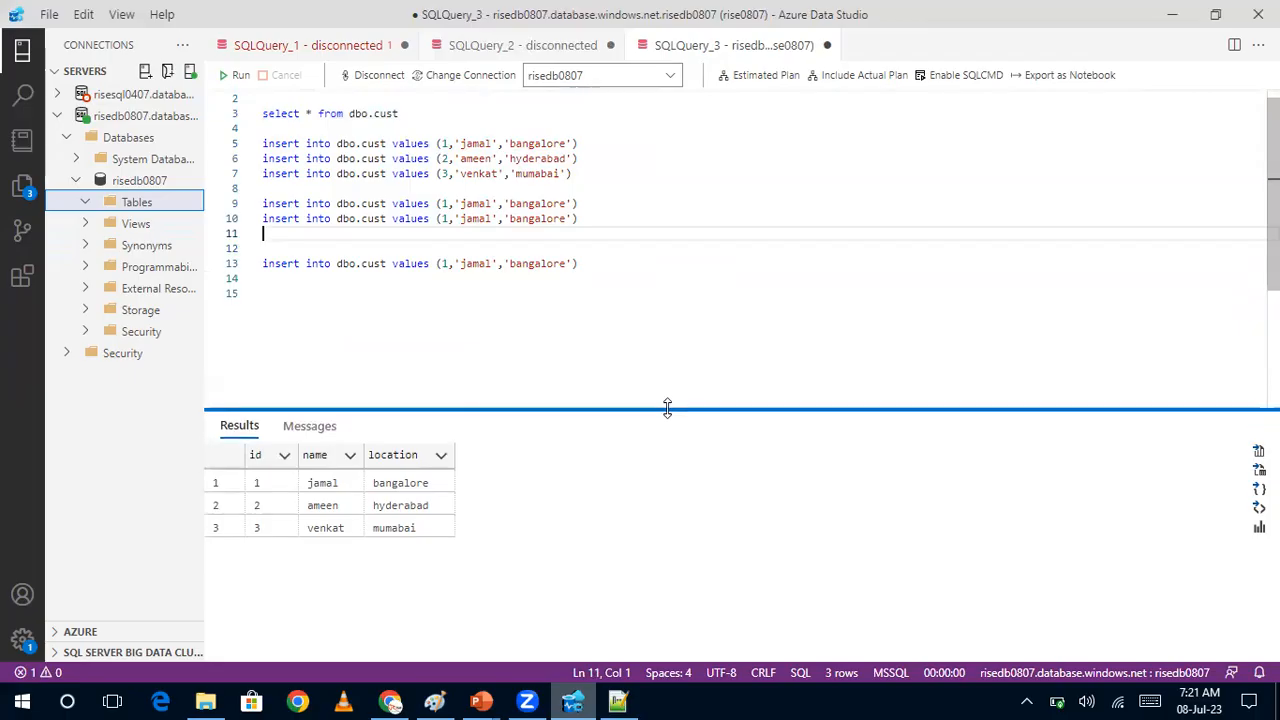
double_click(445, 204)
type("4")
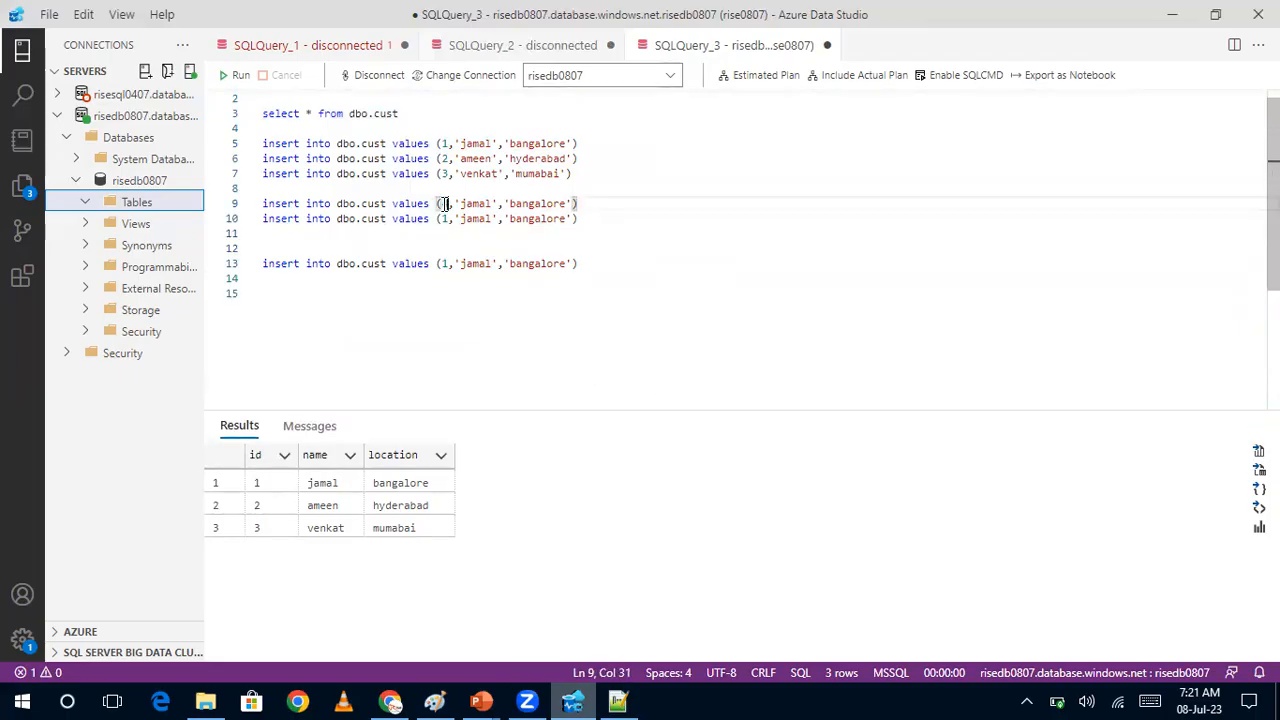
key("Down")
key("BackSpace")
type("5")
Add a '--next day' comment on line 8 and '--anotday' on line 12.
left_click(276, 190)
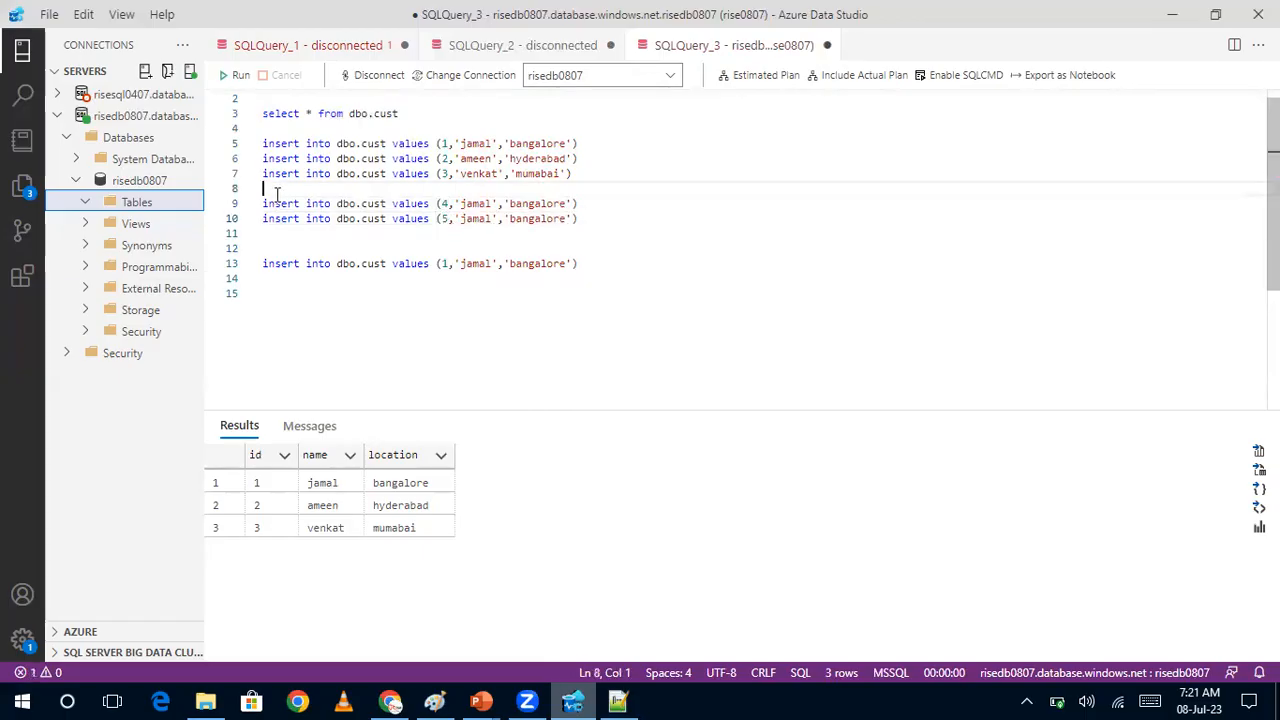
type("--rect")
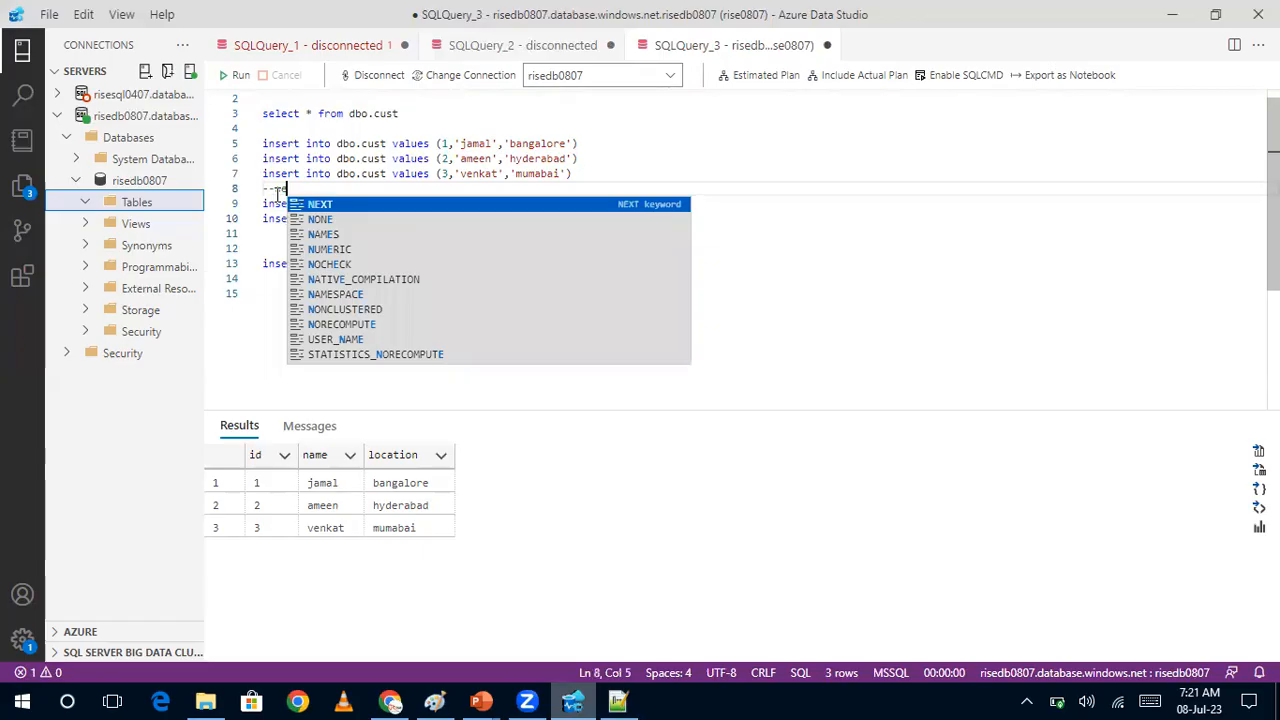
key("BackSpace")
key("BackSpace")
type("xt day")
left_click(283, 252)
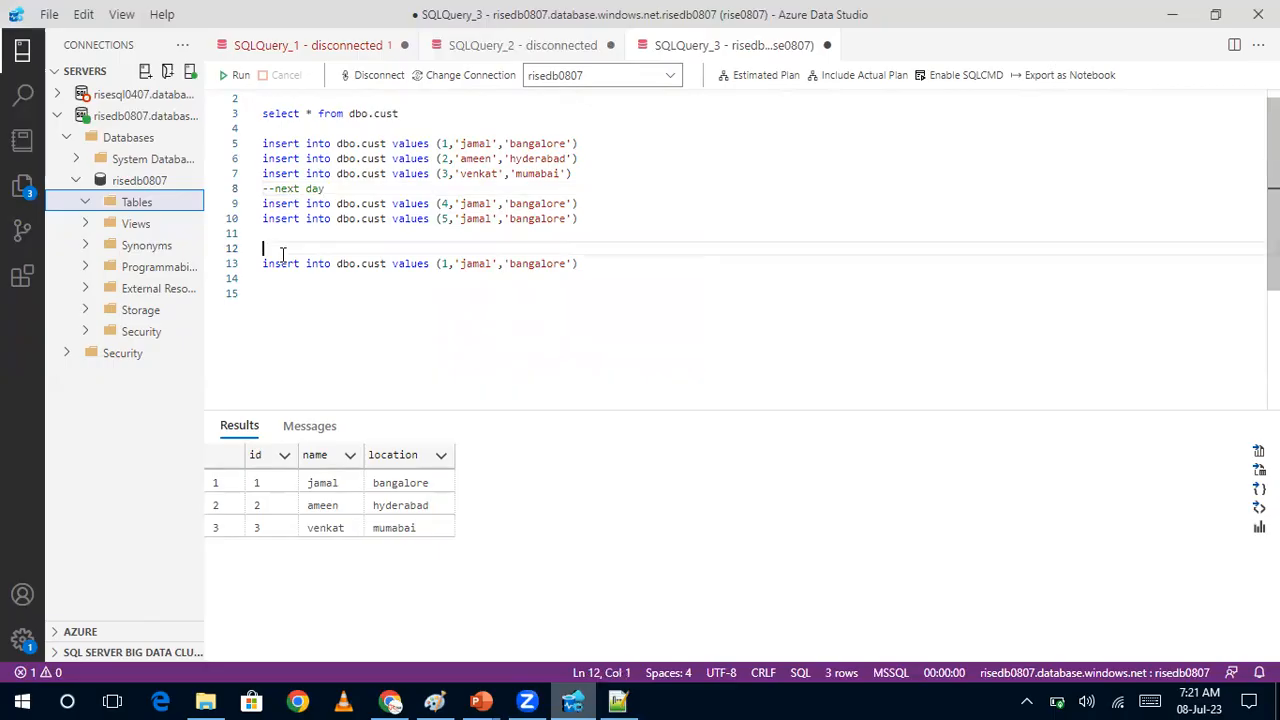
type("-")
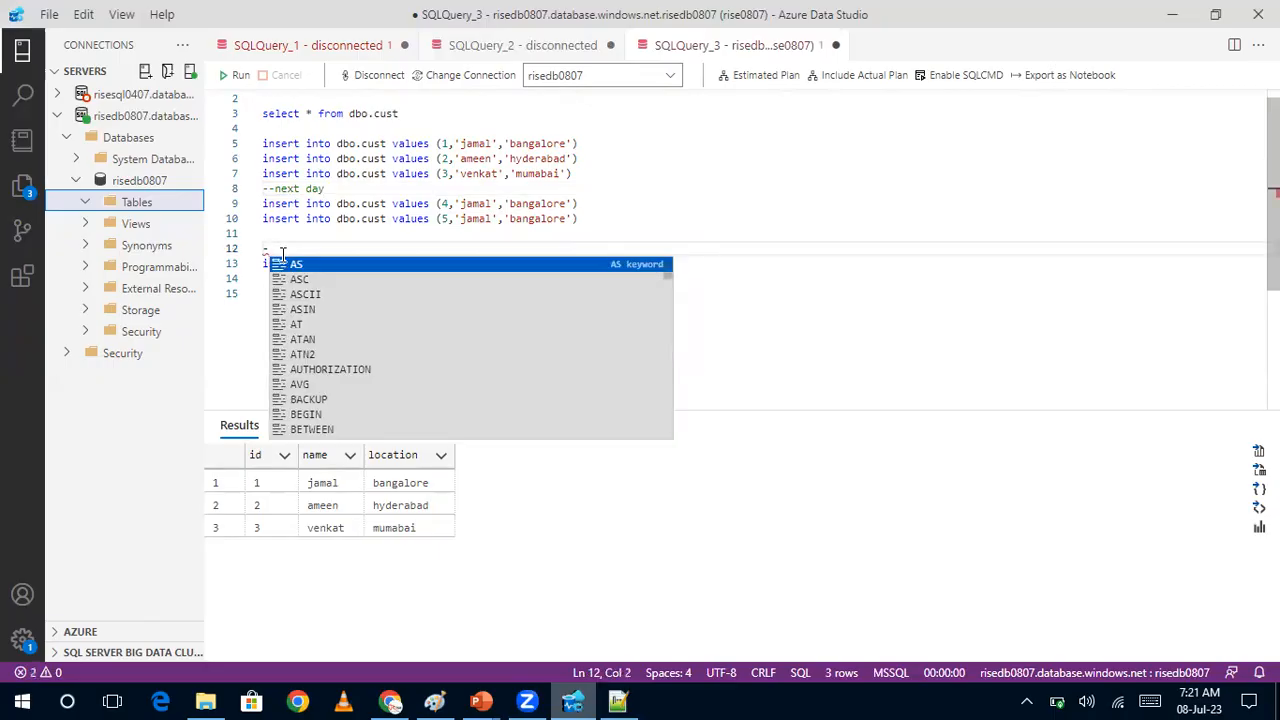
type("-anot")
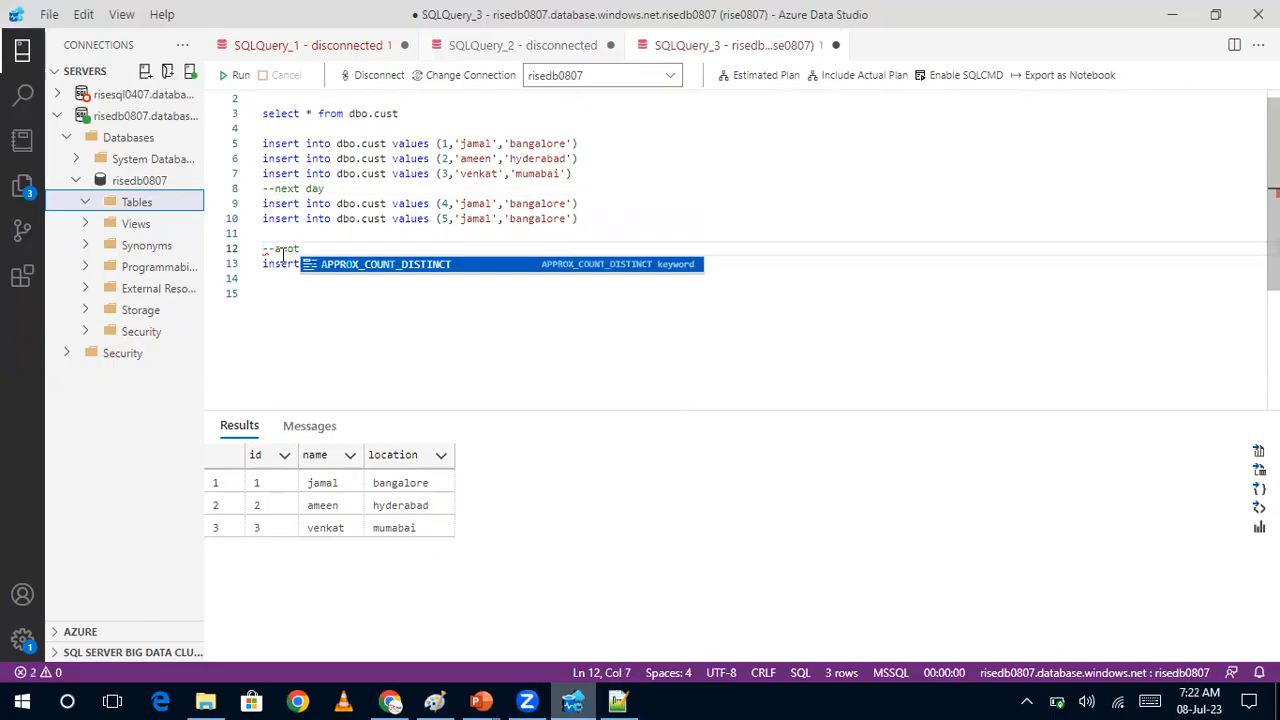
type("daya")
key("BackSpace")
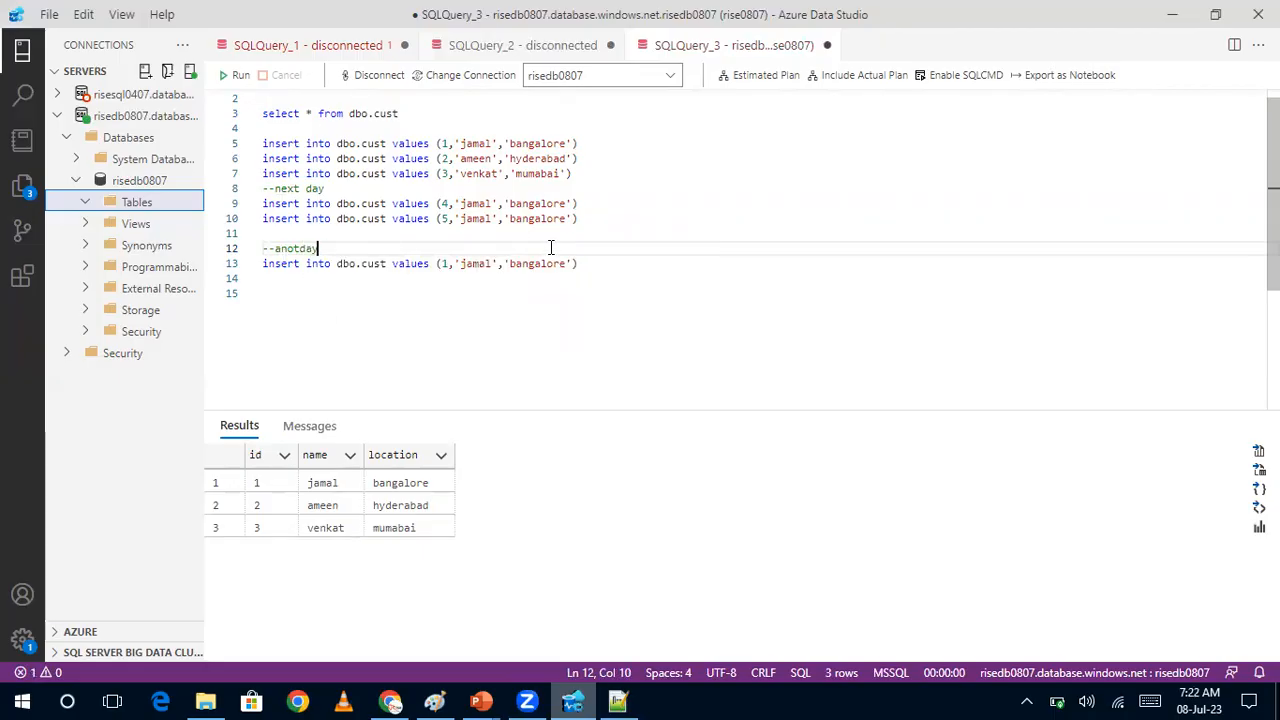
Change the id of the insert on line 13 from 1 to 6.
left_click(441, 264)
left_click_drag(441, 263, 445, 263)
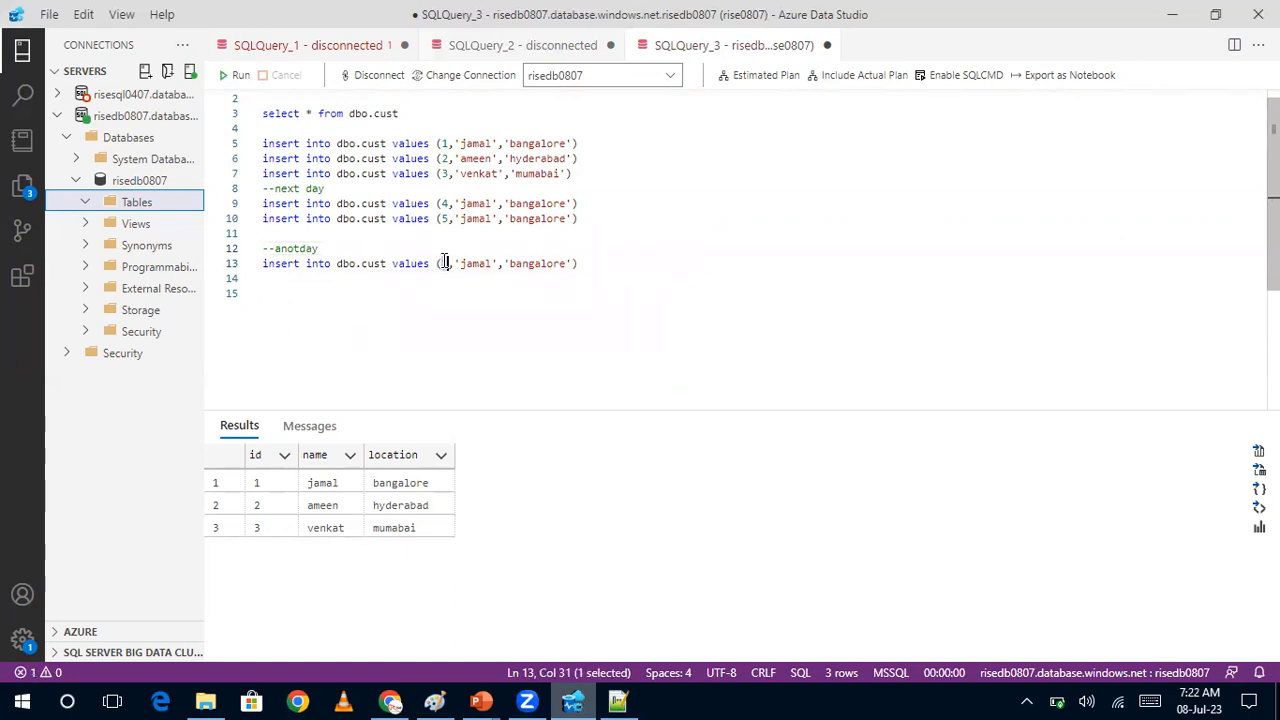
left_click(445, 263)
key("BackSpace")
type("6")
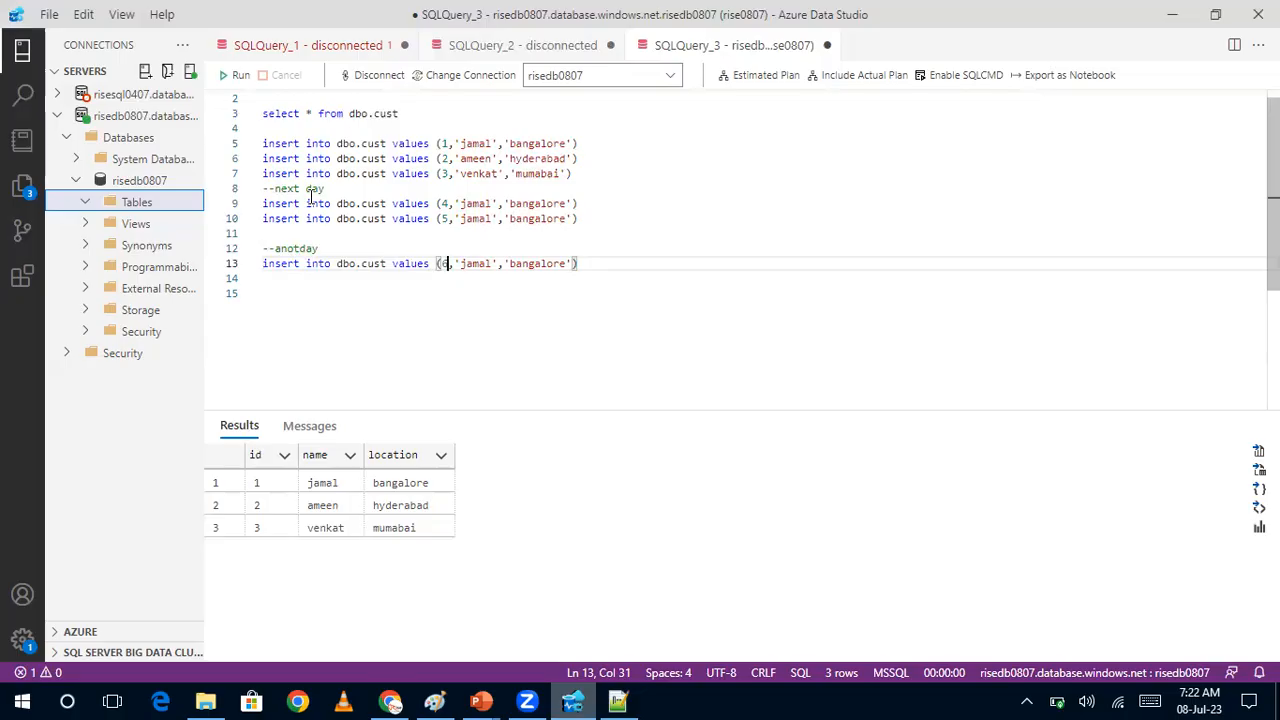
double_click(475, 206)
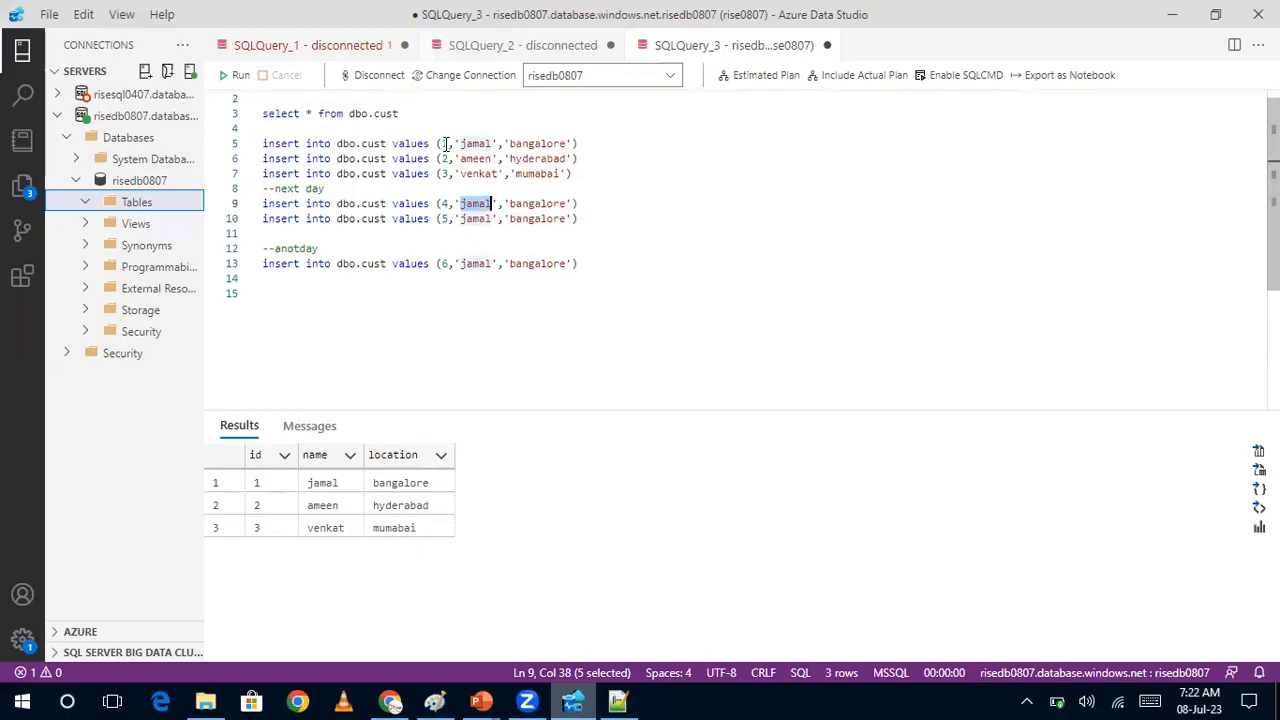
scroll(446, 143, "up", 1)
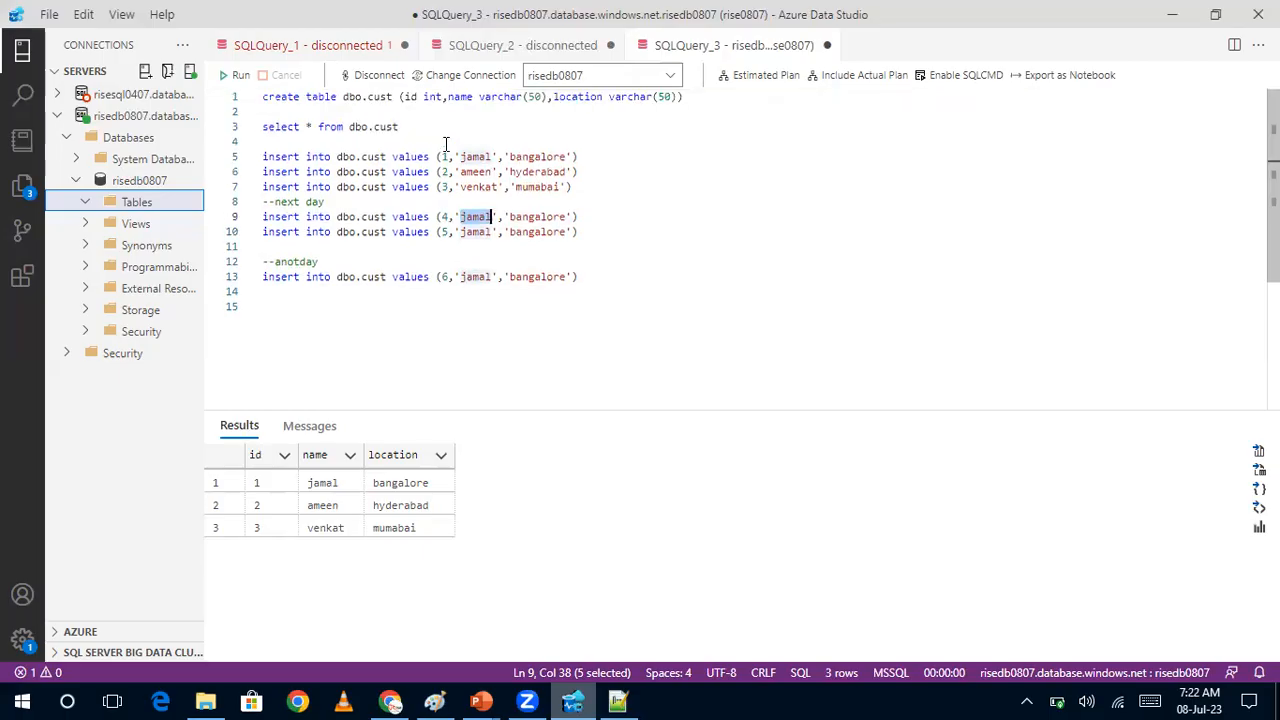
double_click(409, 97)
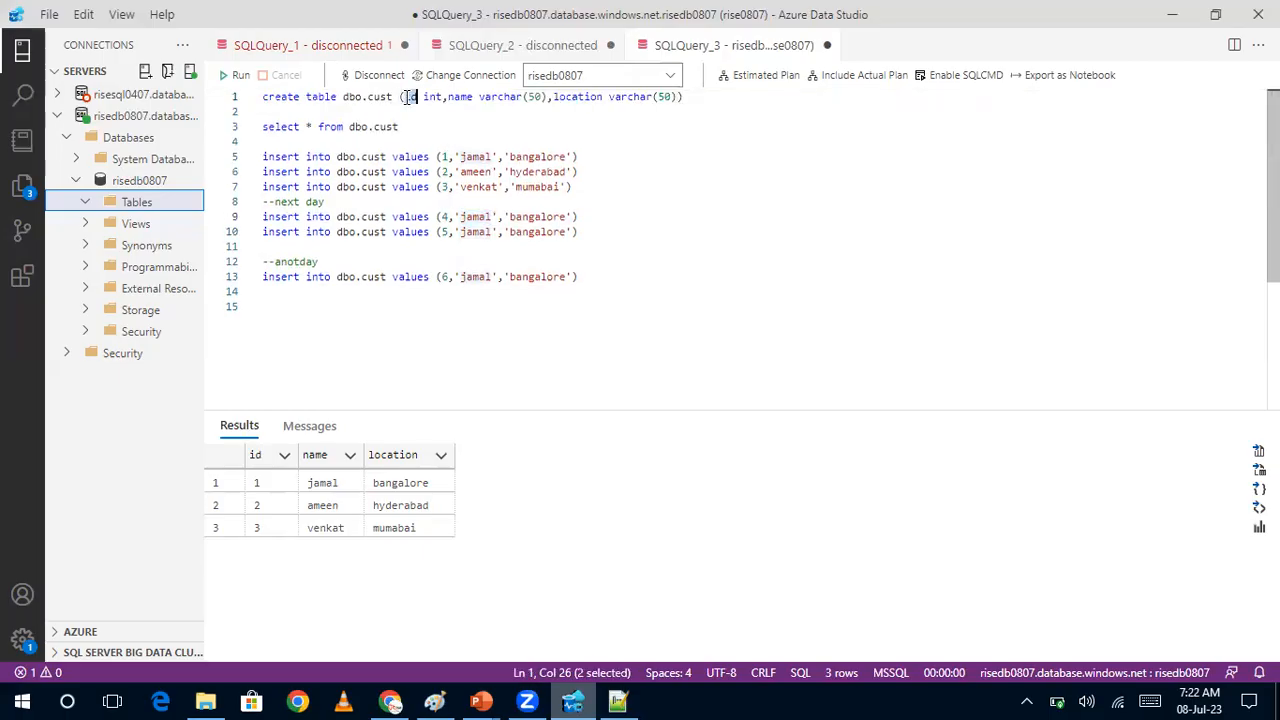
double_click(444, 157)
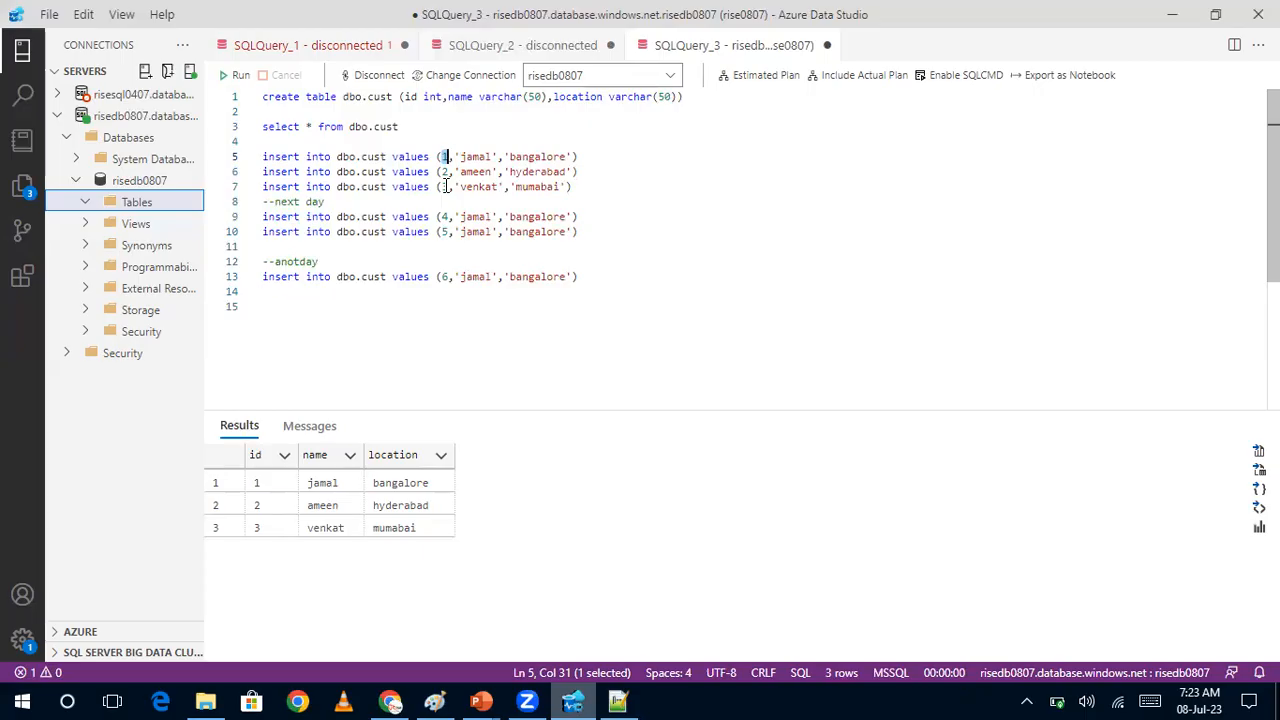
Below the inserts, write create table dbo.sales (id int, product VARCHAR(50), sale_dt datetime).
left_click(603, 266)
left_click(603, 273)
key("Return")
key("Return")
key("Return")
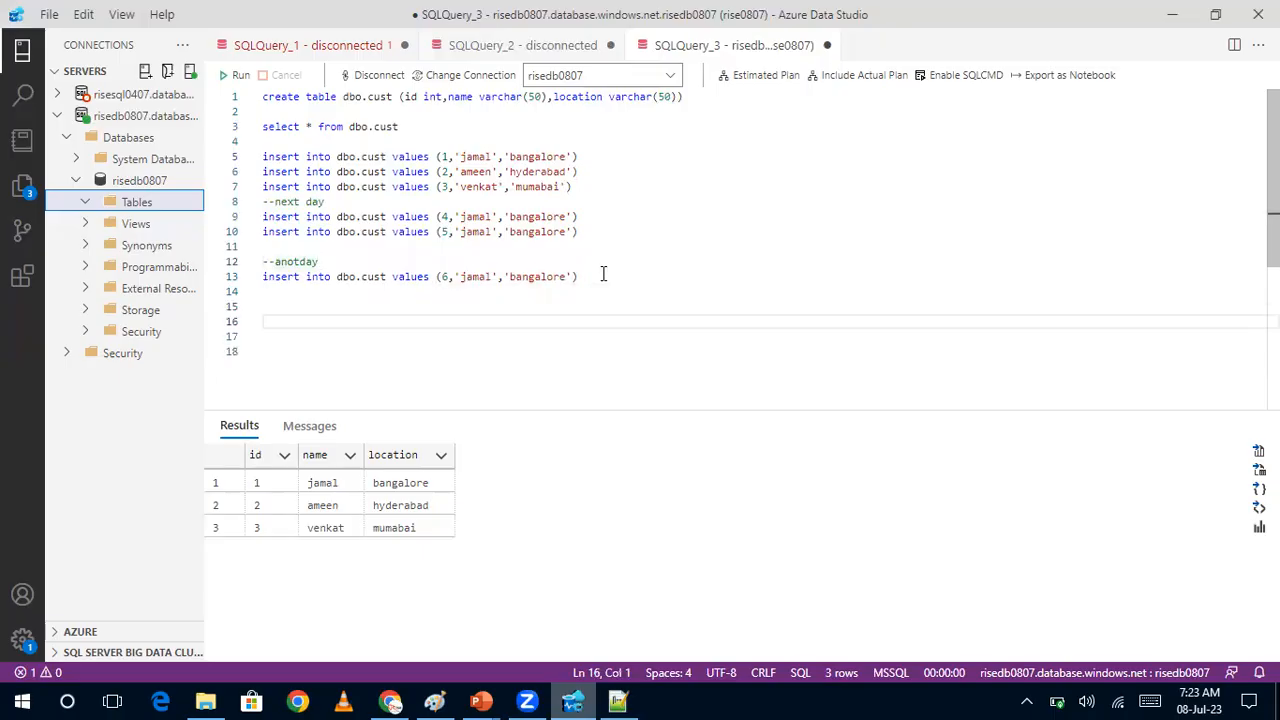
type("create tab")
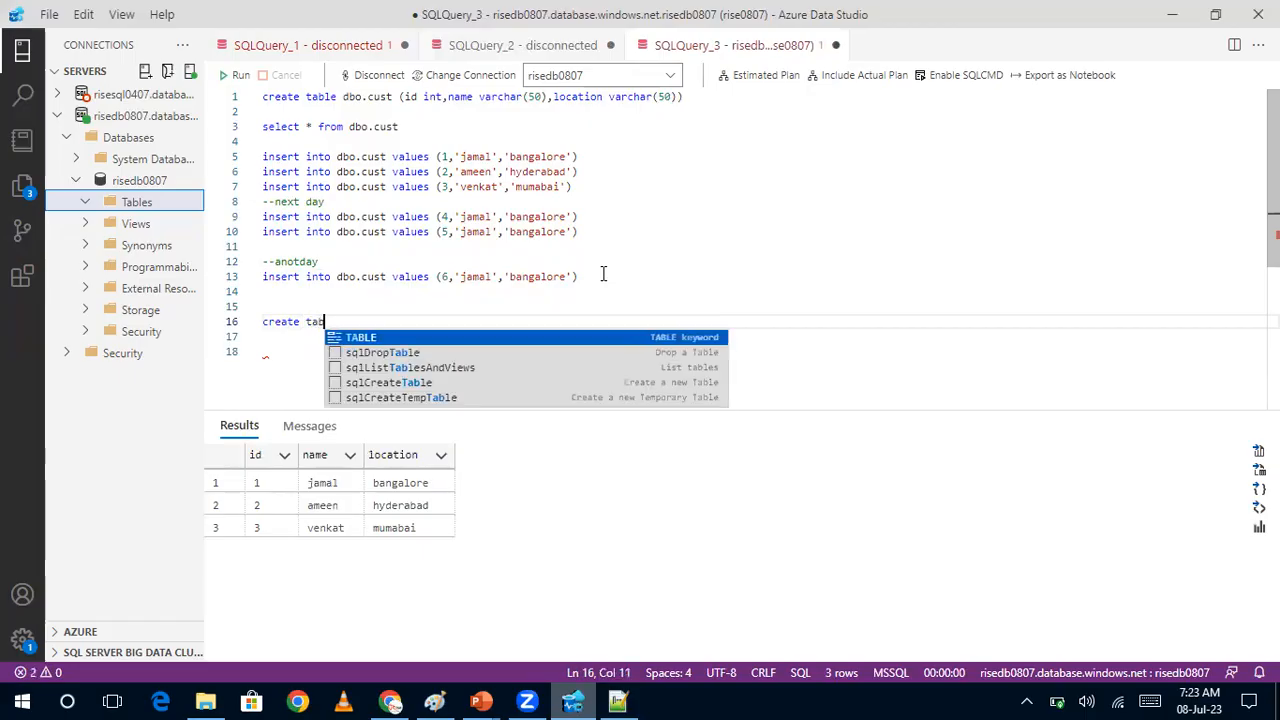
type("le dbo")
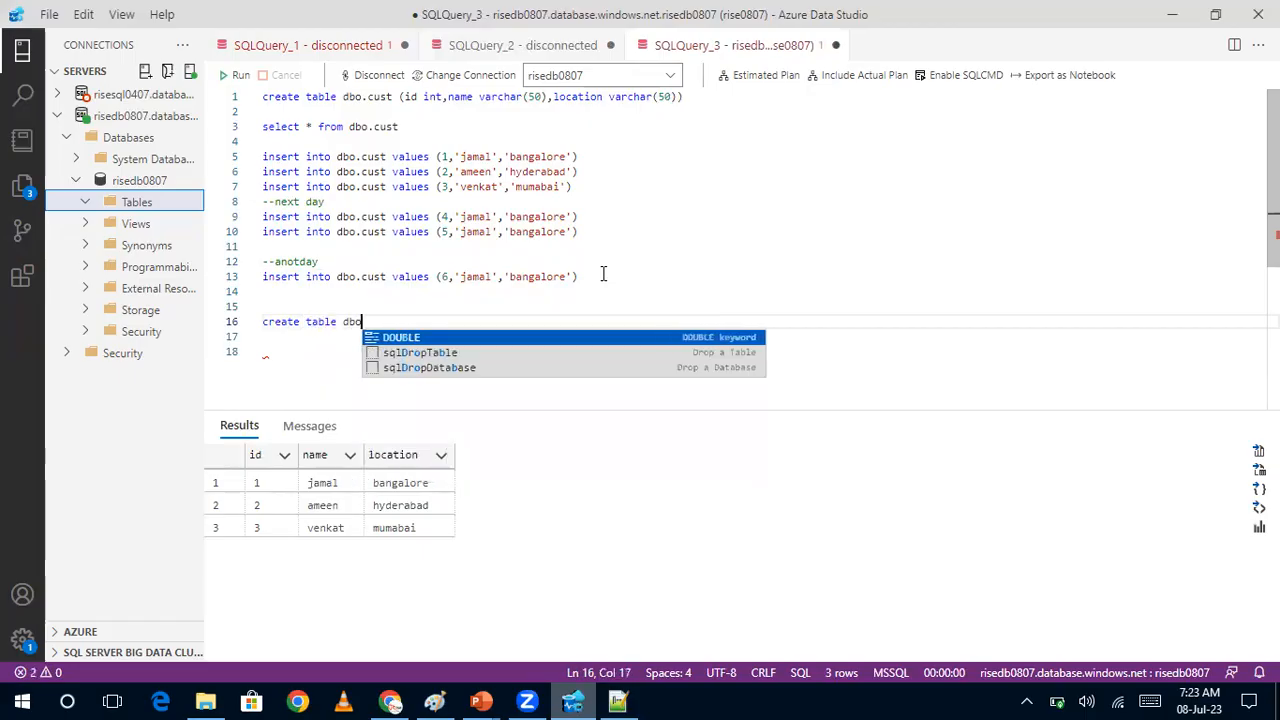
type(".sales ")
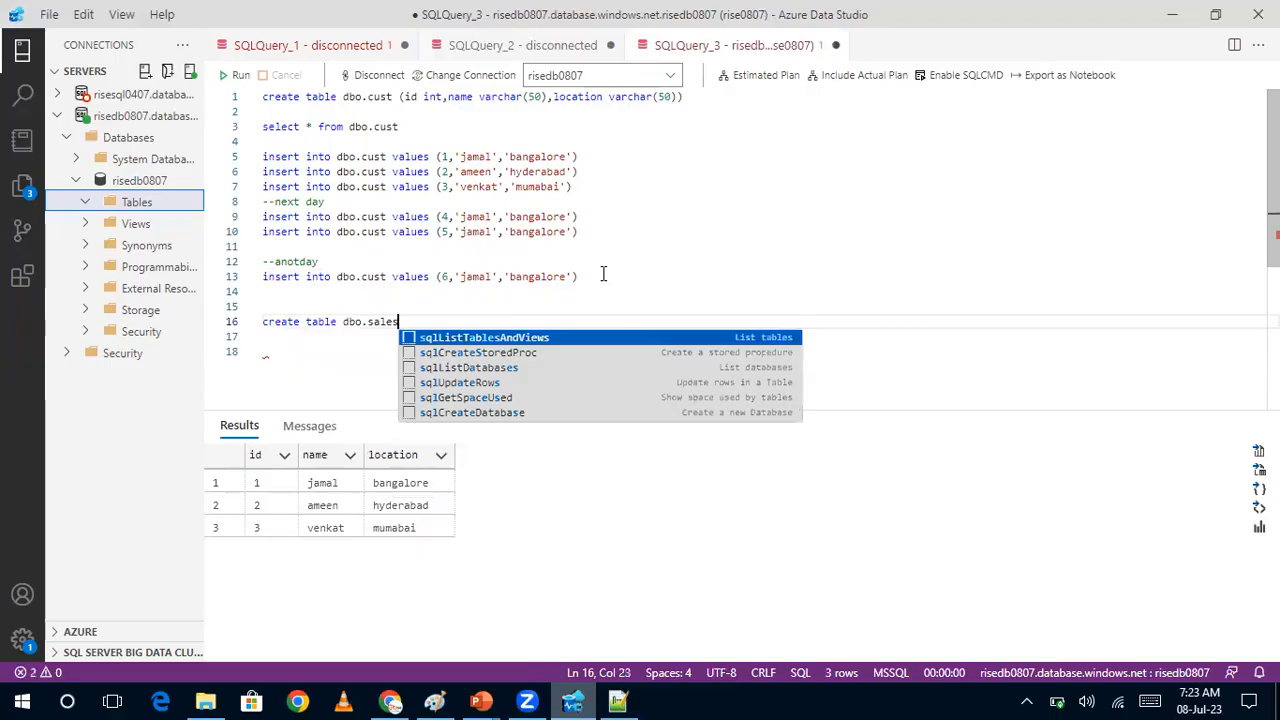
type("(")
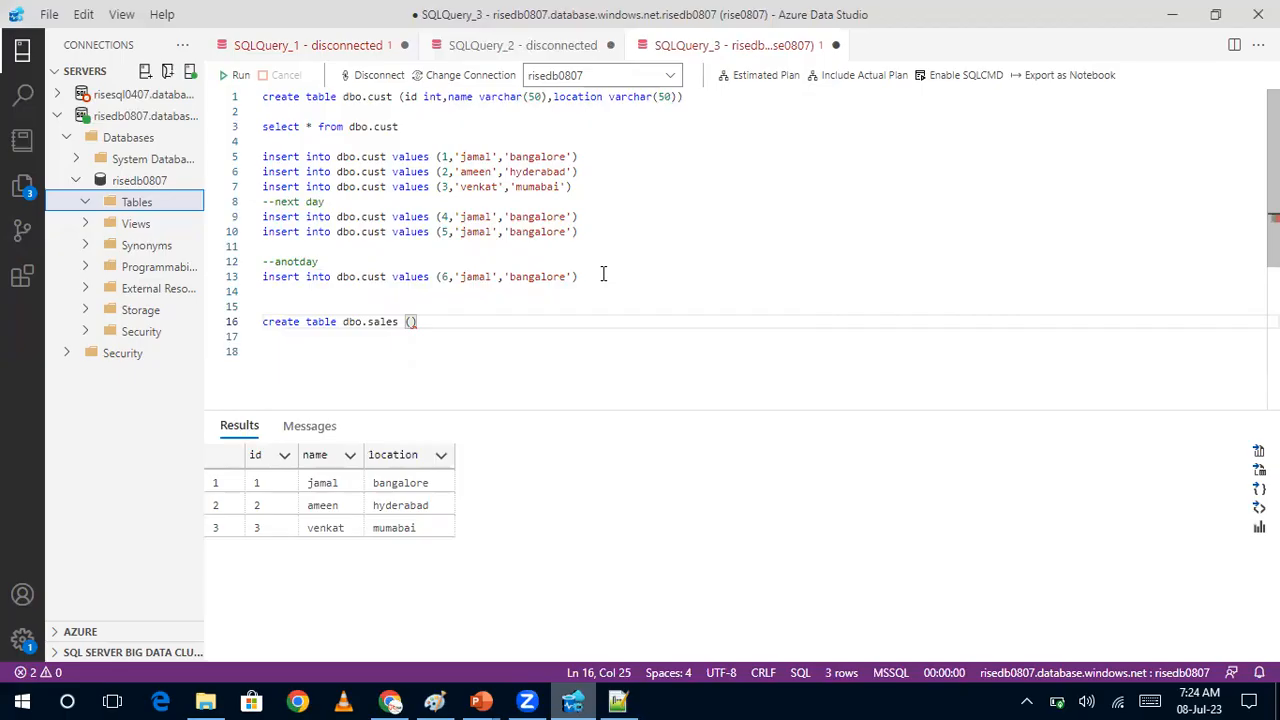
type("c")
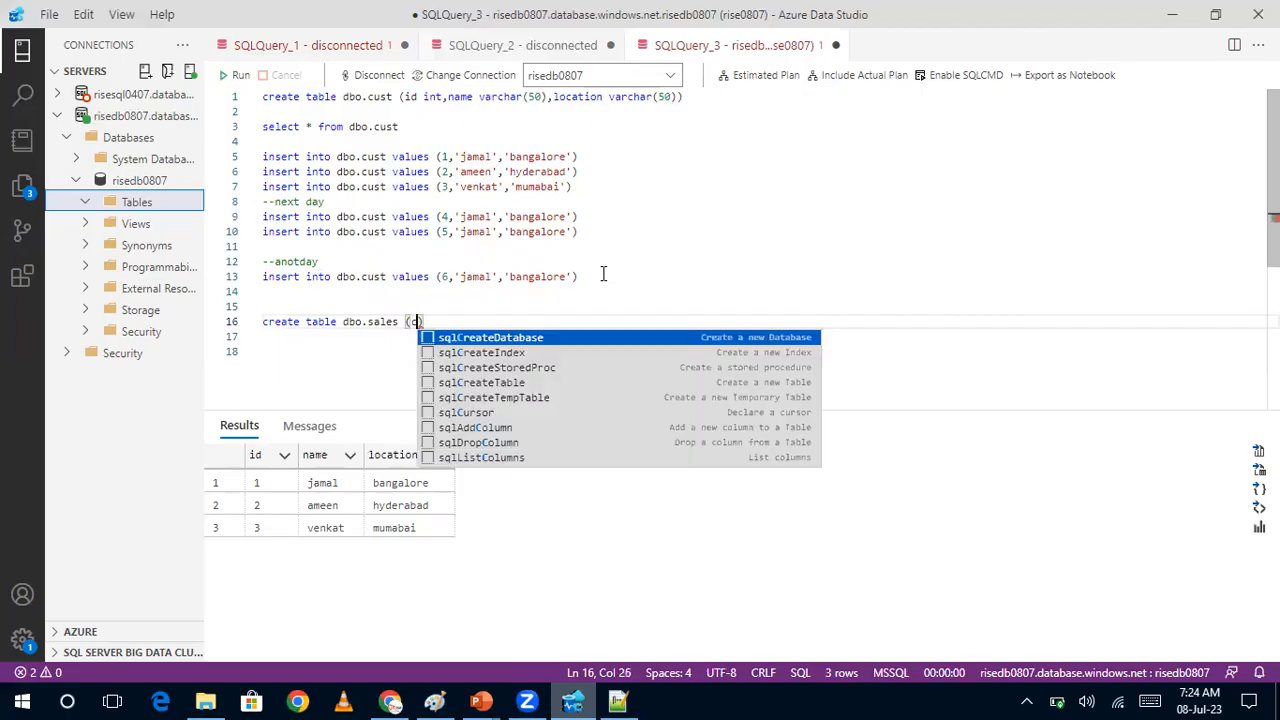
key("BackSpace")
type("id")
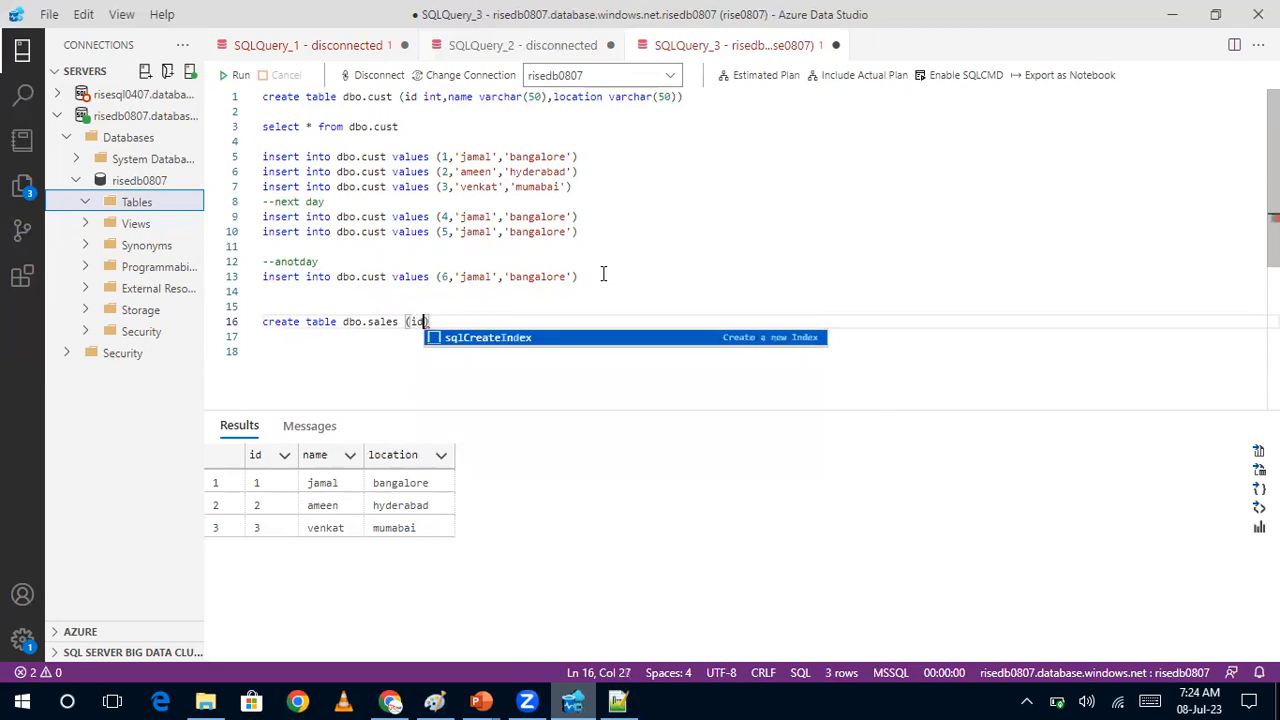
type(" int")
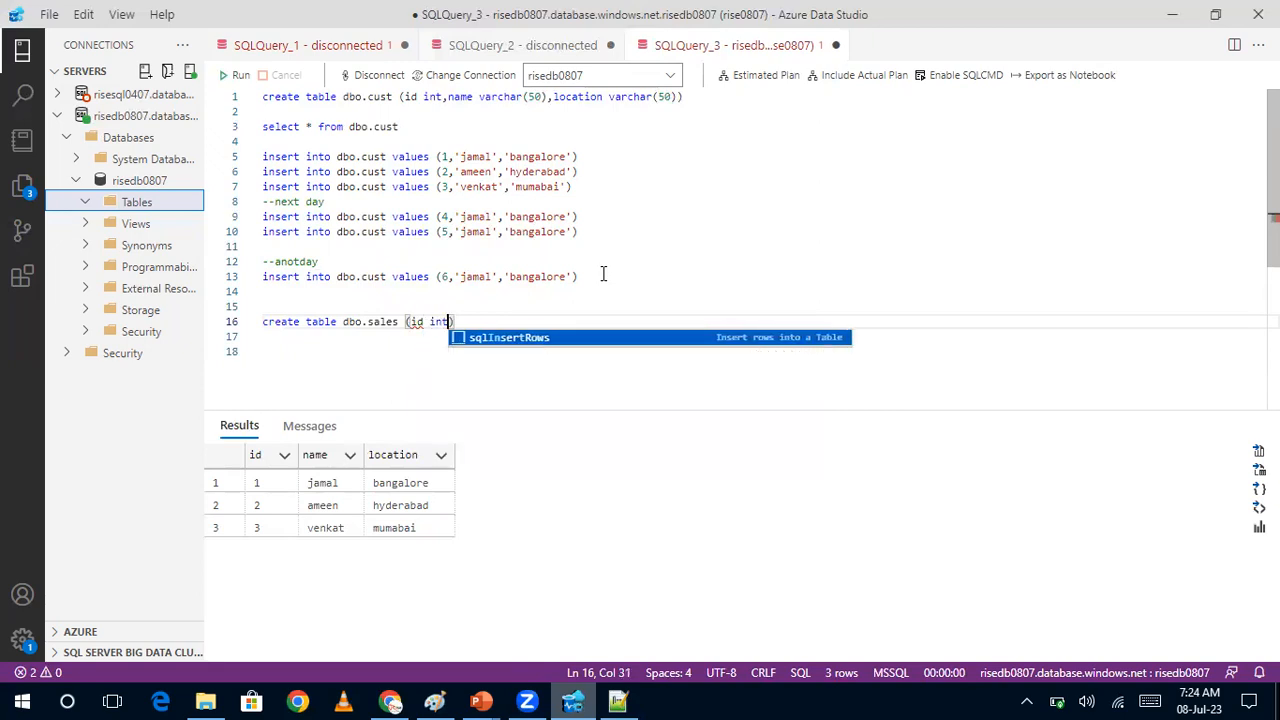
type(",")
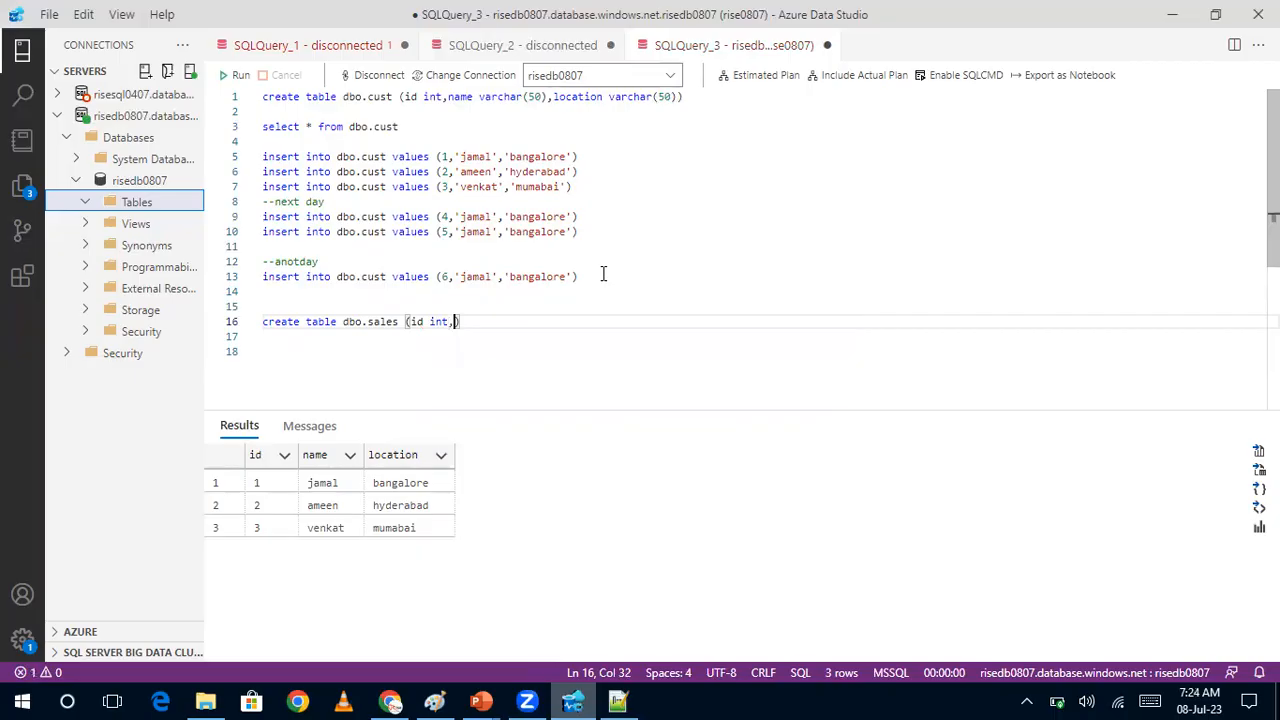
type("product")
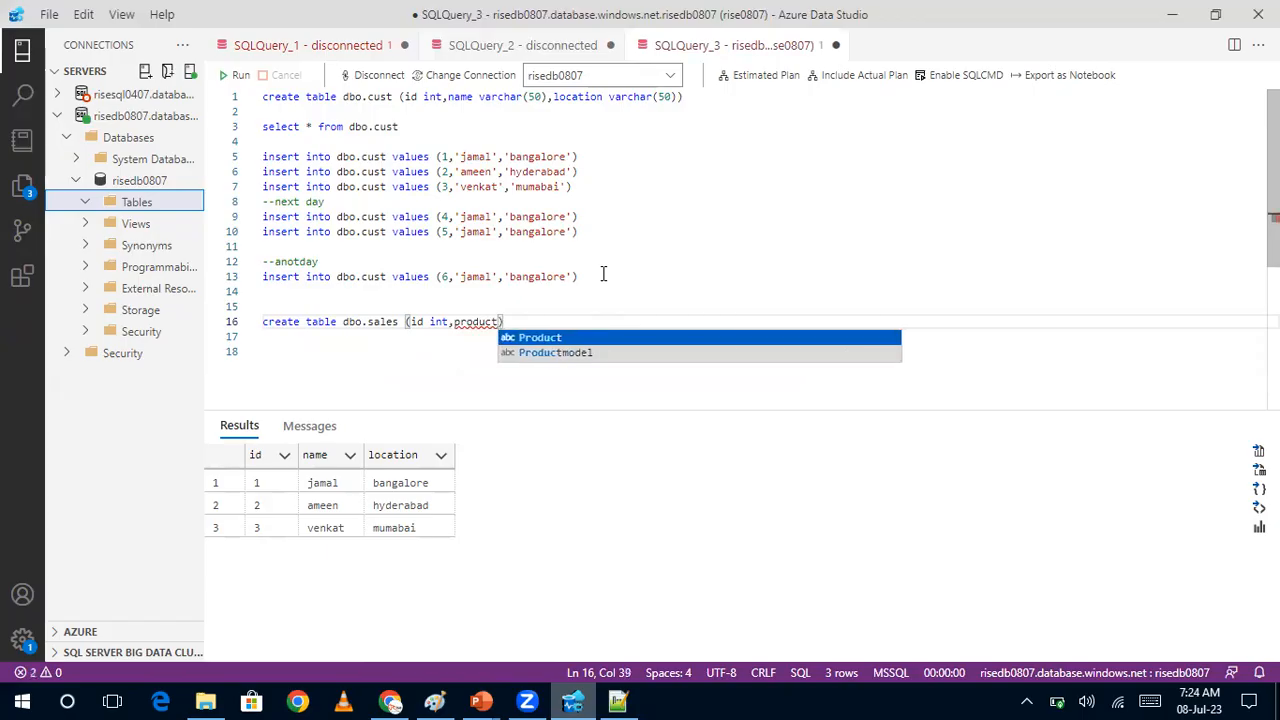
type(" varch")
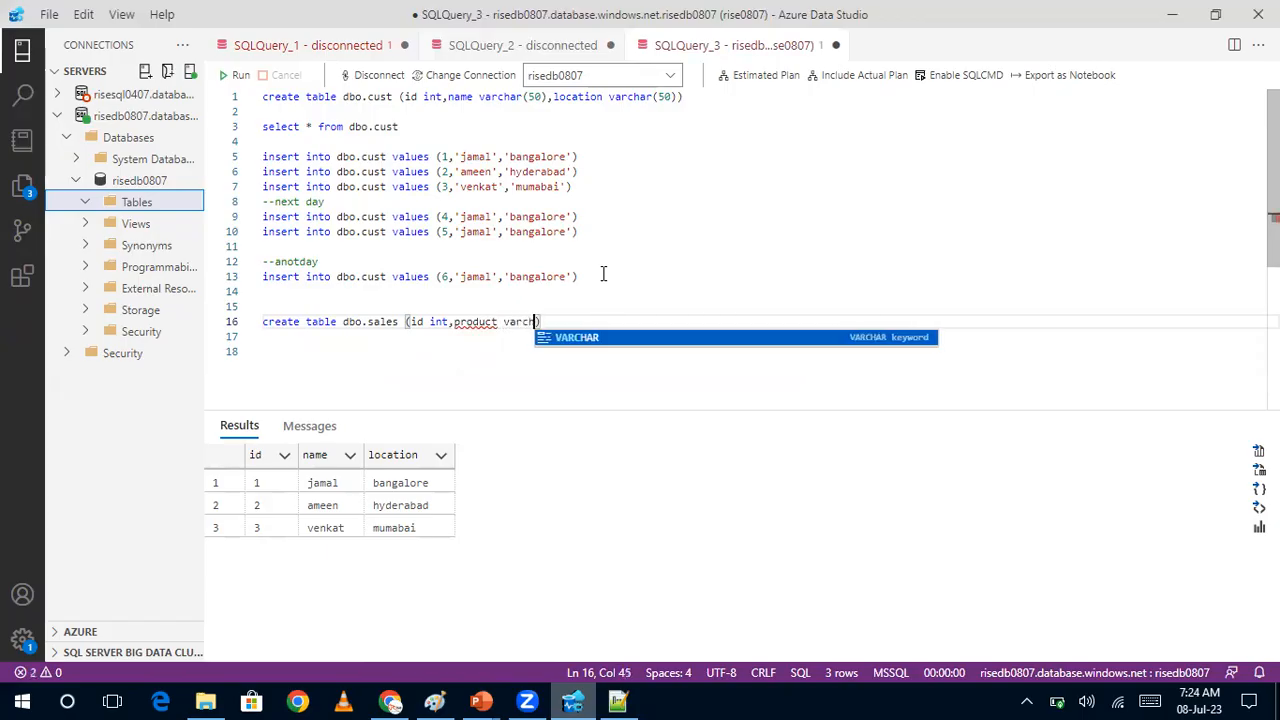
key("Tab")
type("(50)")
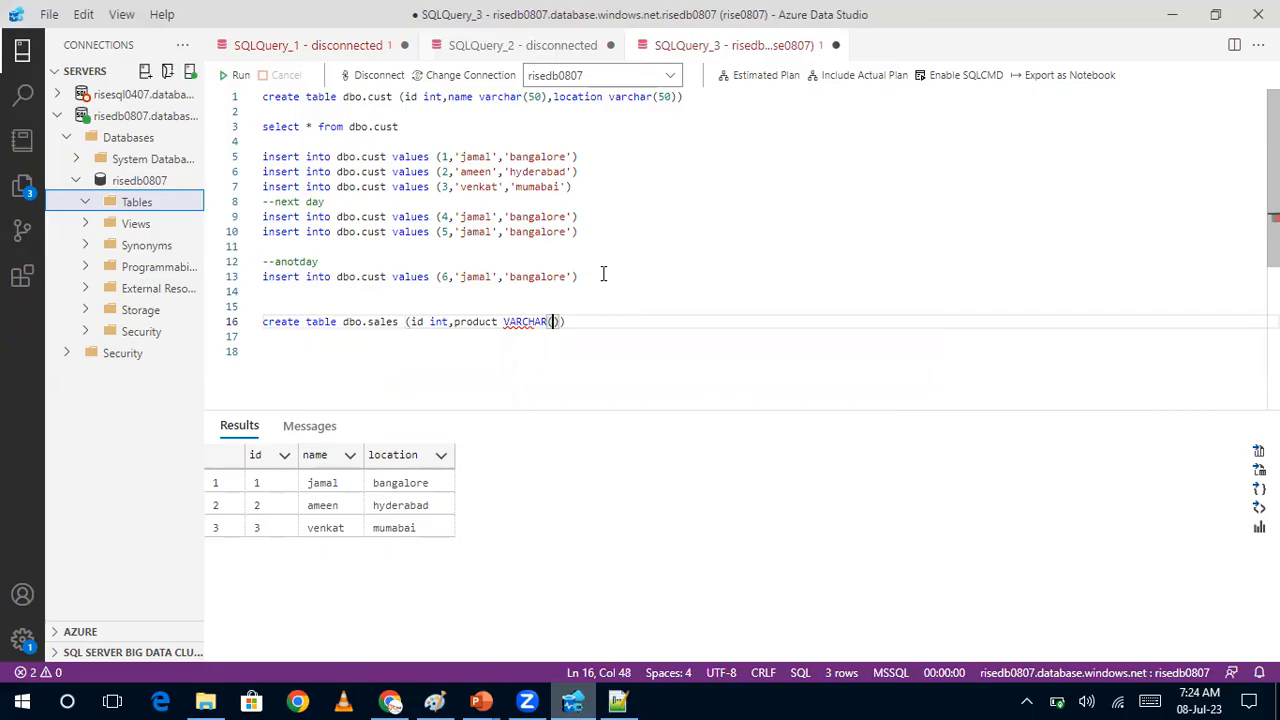
type(",")
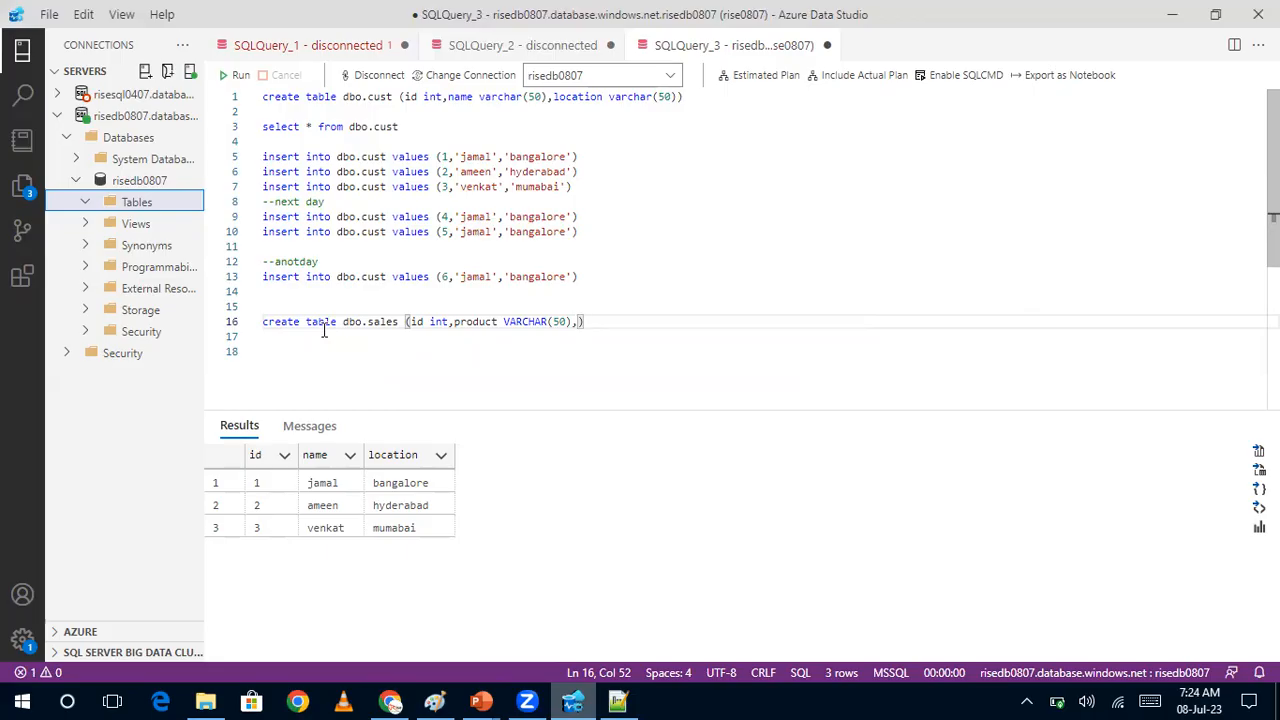
type("date")
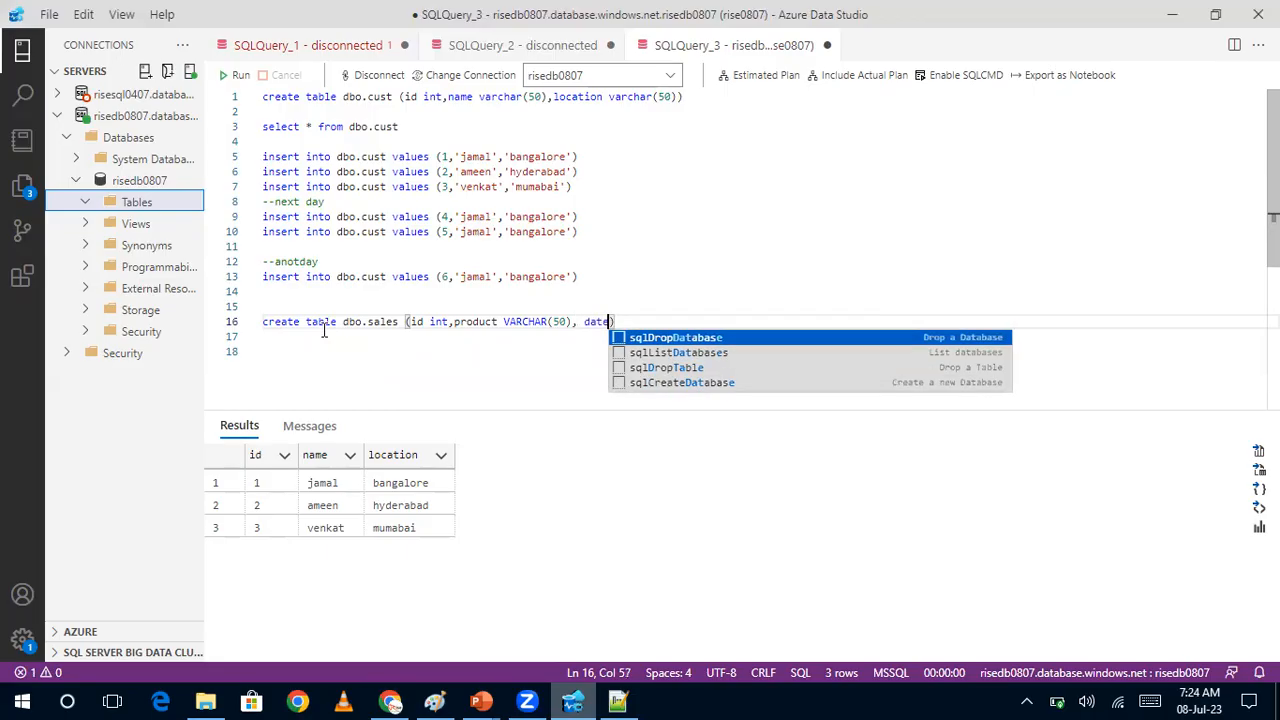
key("BackSpace")
key("BackSpace")
key("BackSpace")
key("BackSpace")
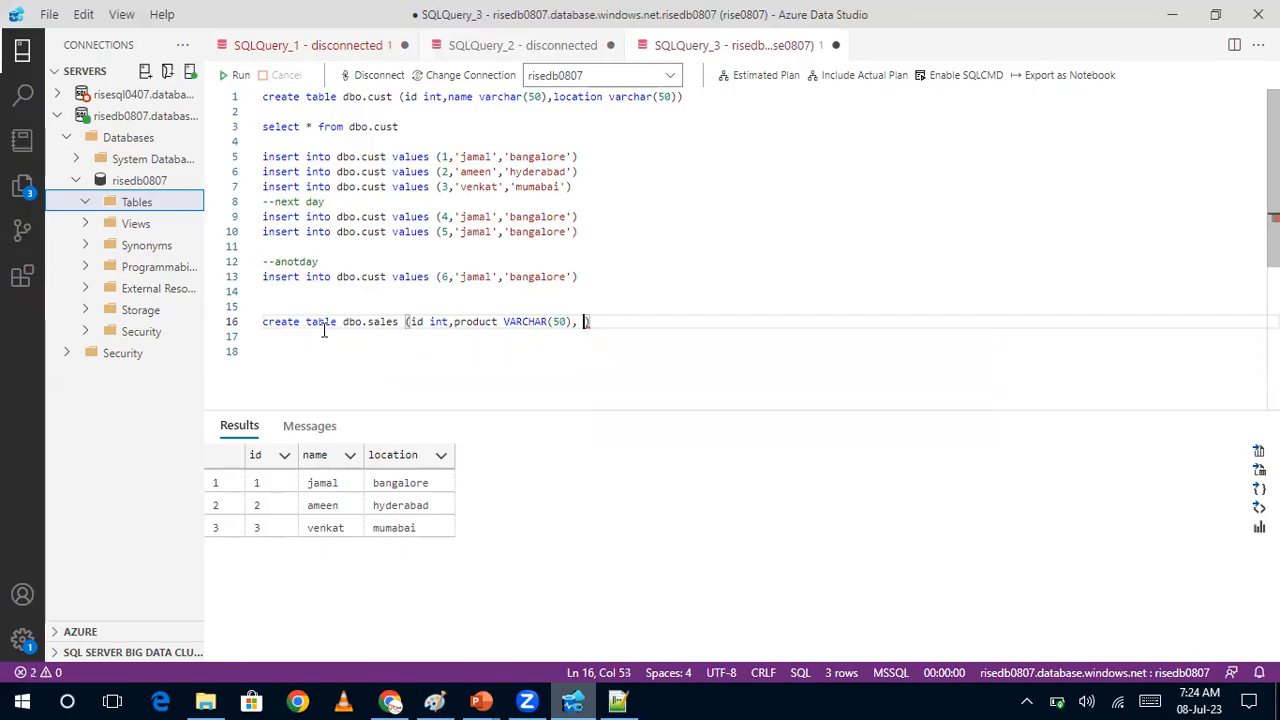
type("sale_d")
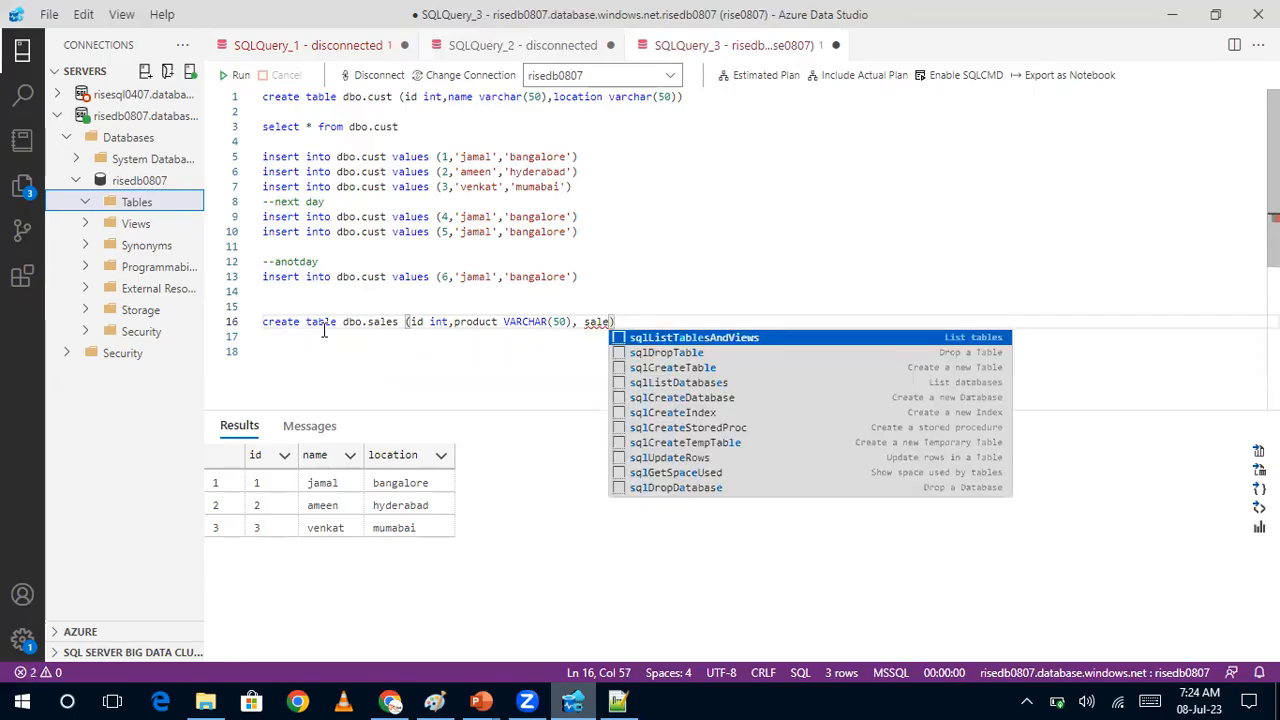
type("t date")
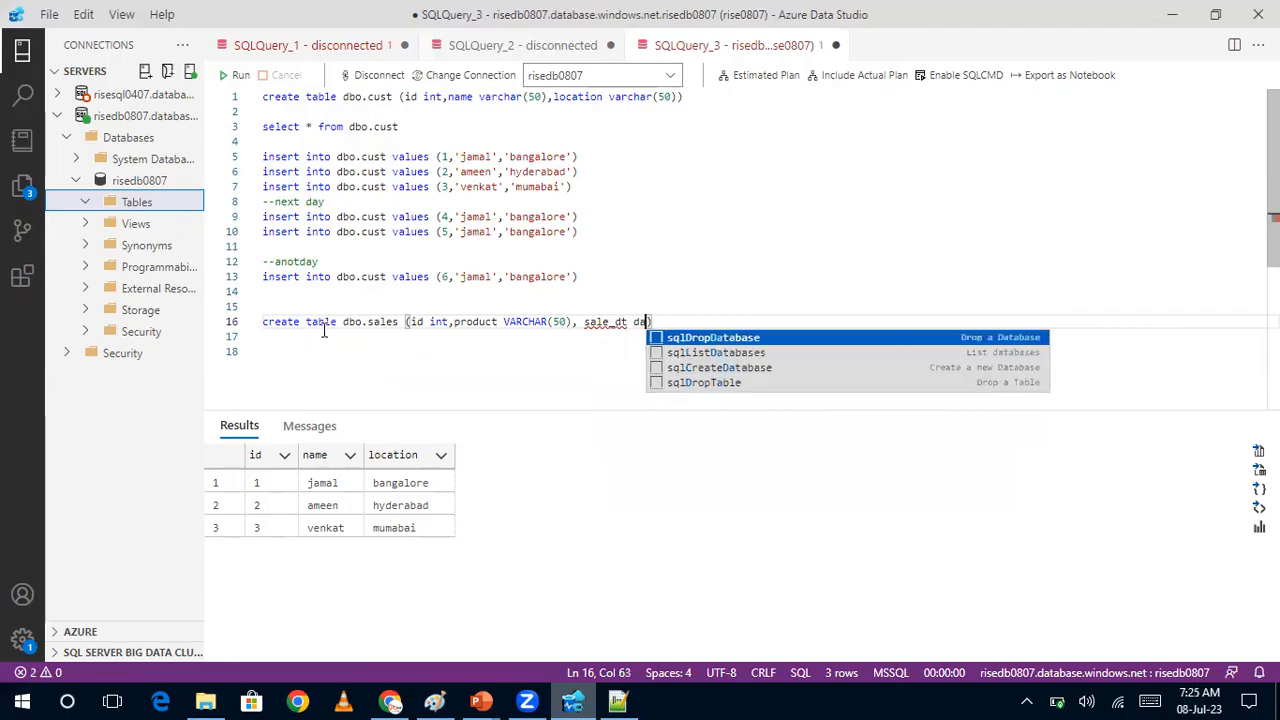
type("time")
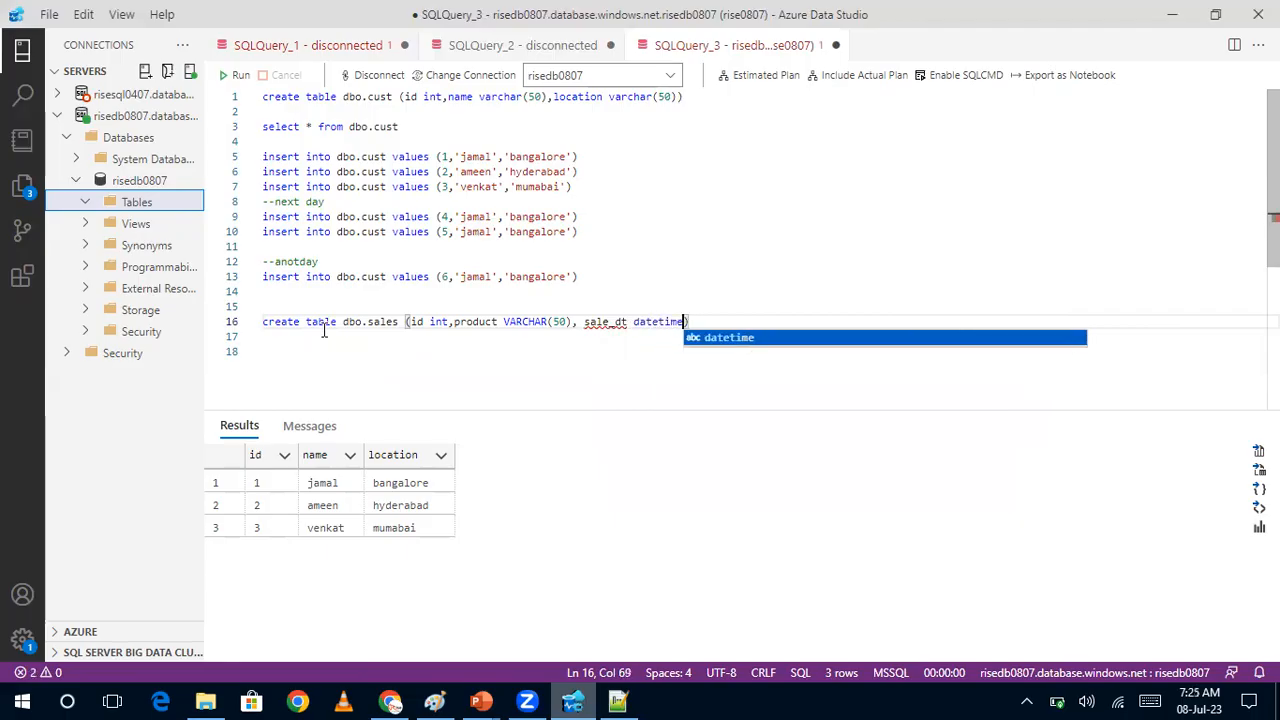
Select and run the dbo.sales create table statement.
left_click(232, 322)
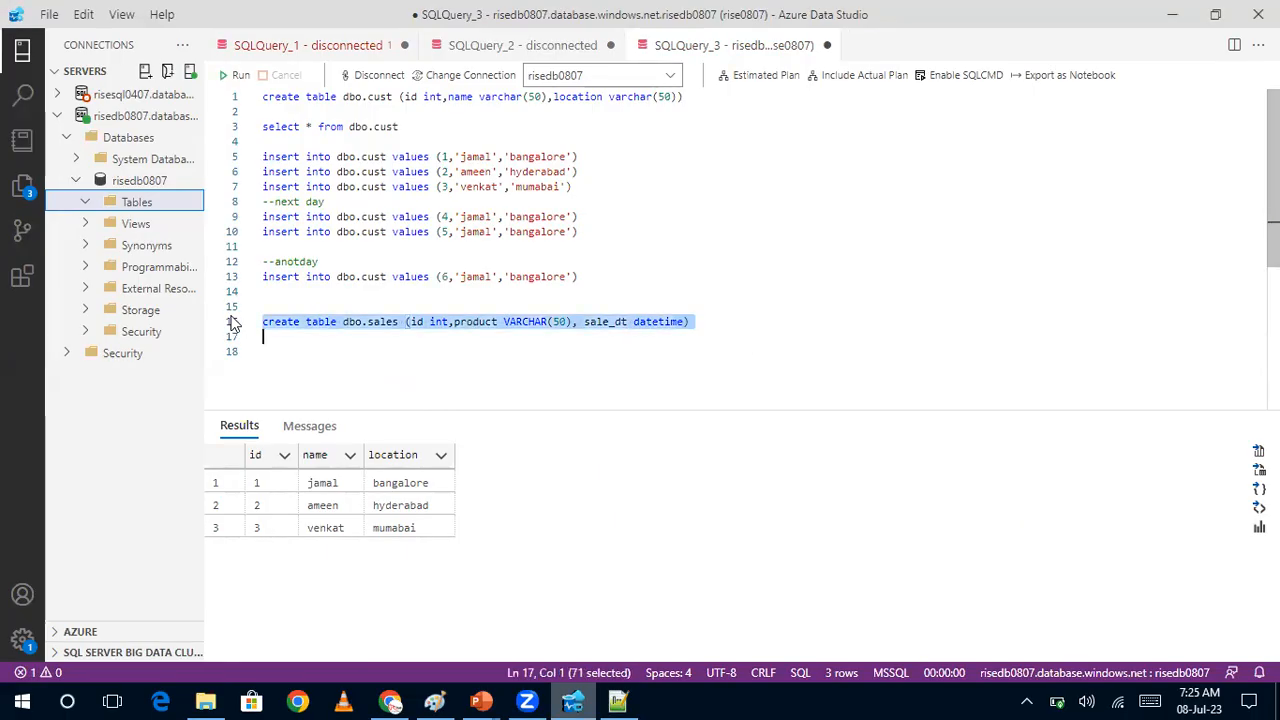
left_click(235, 76)
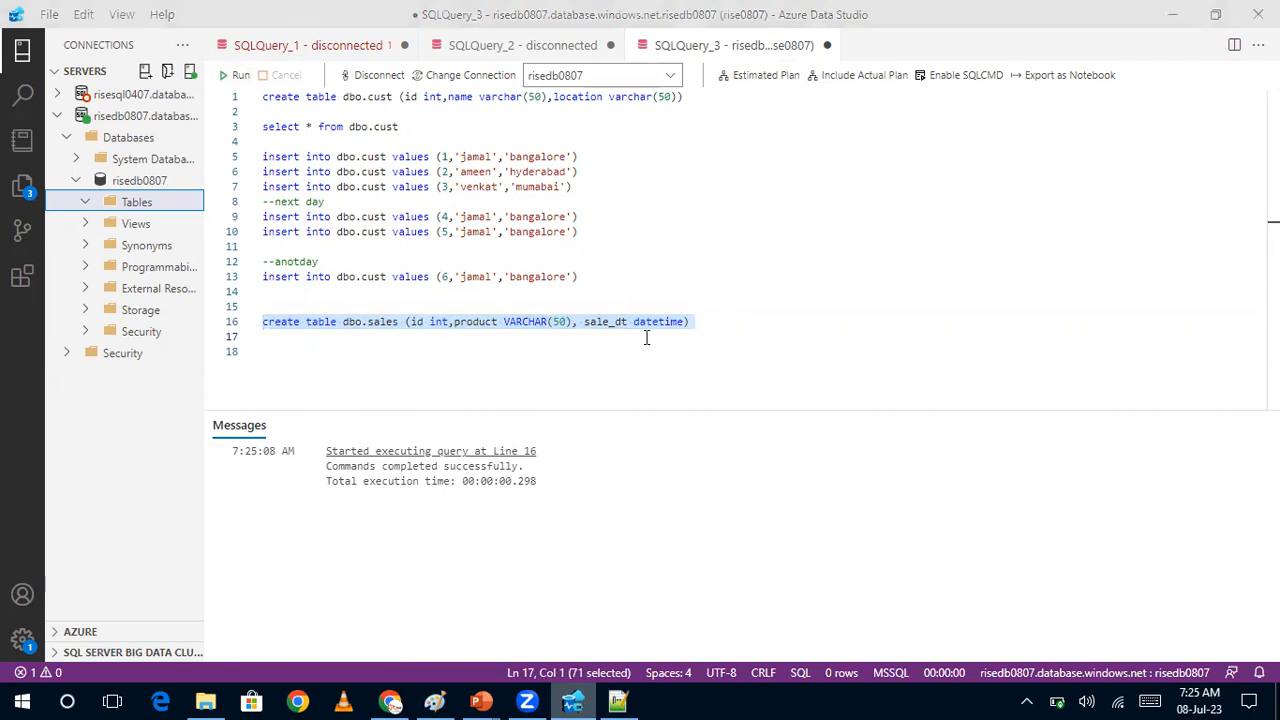
left_click(690, 321)
key("Return")
key("Return")
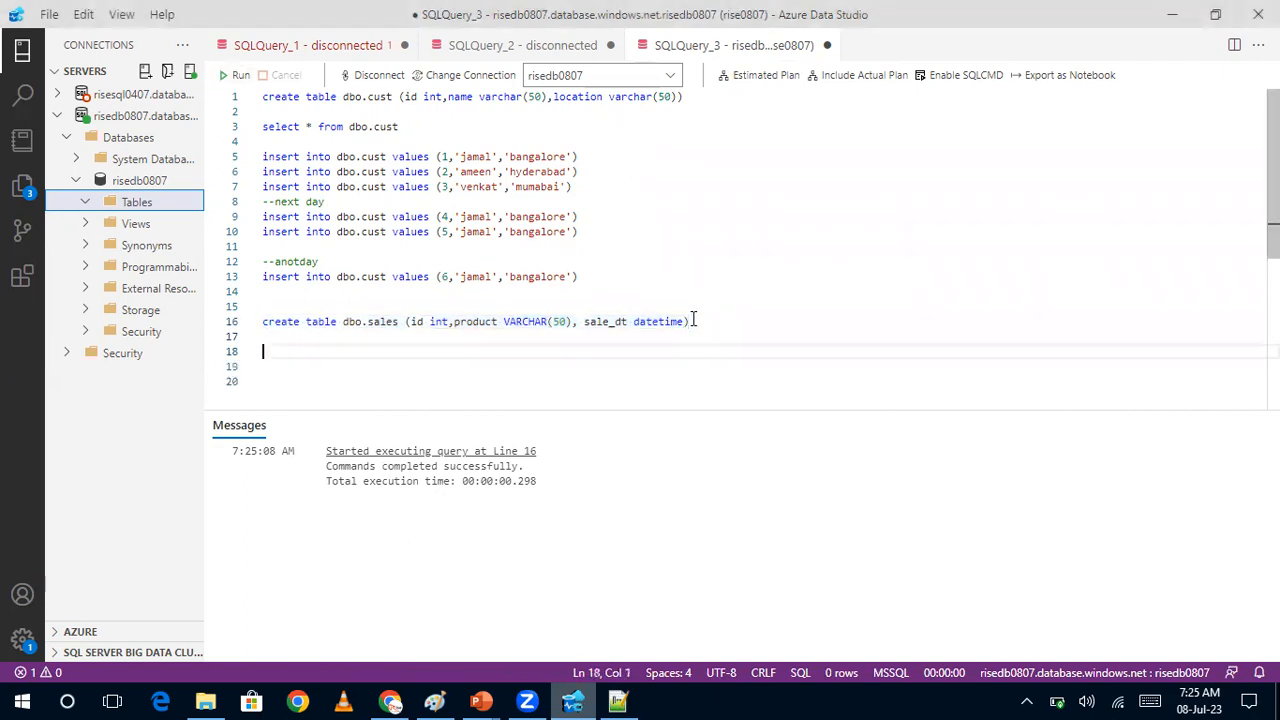
type("in")
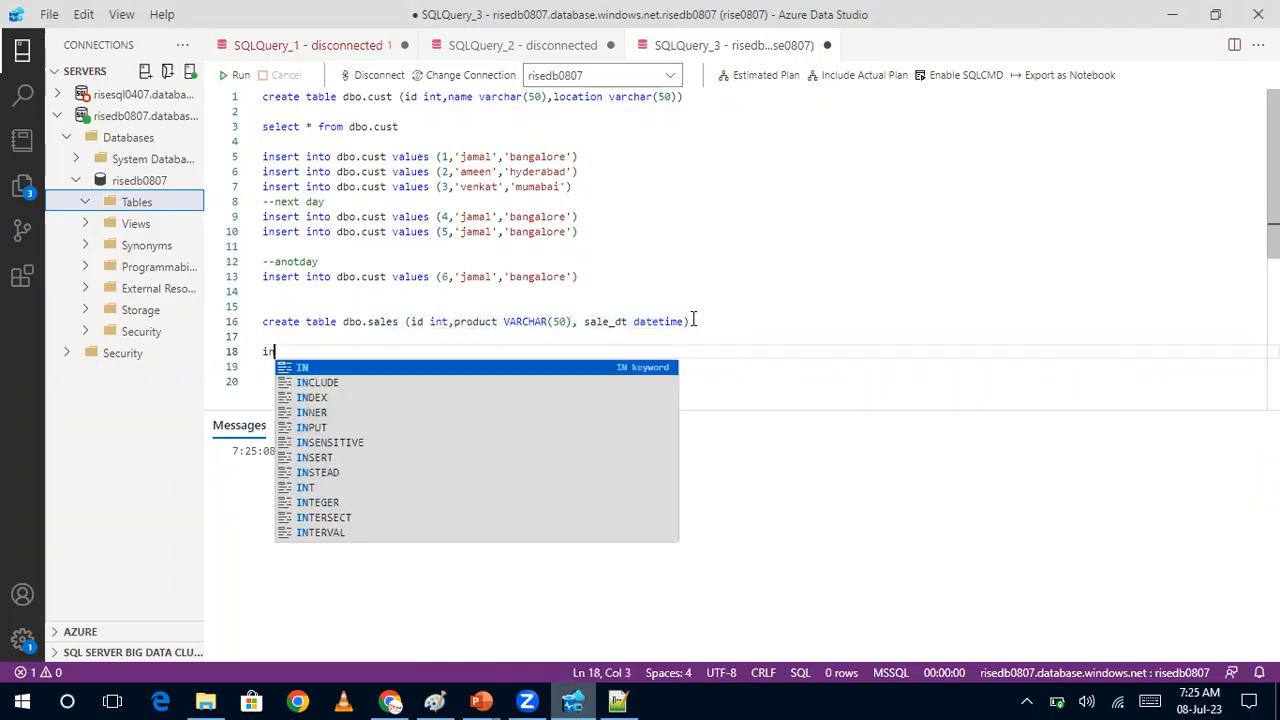
type("sert in")
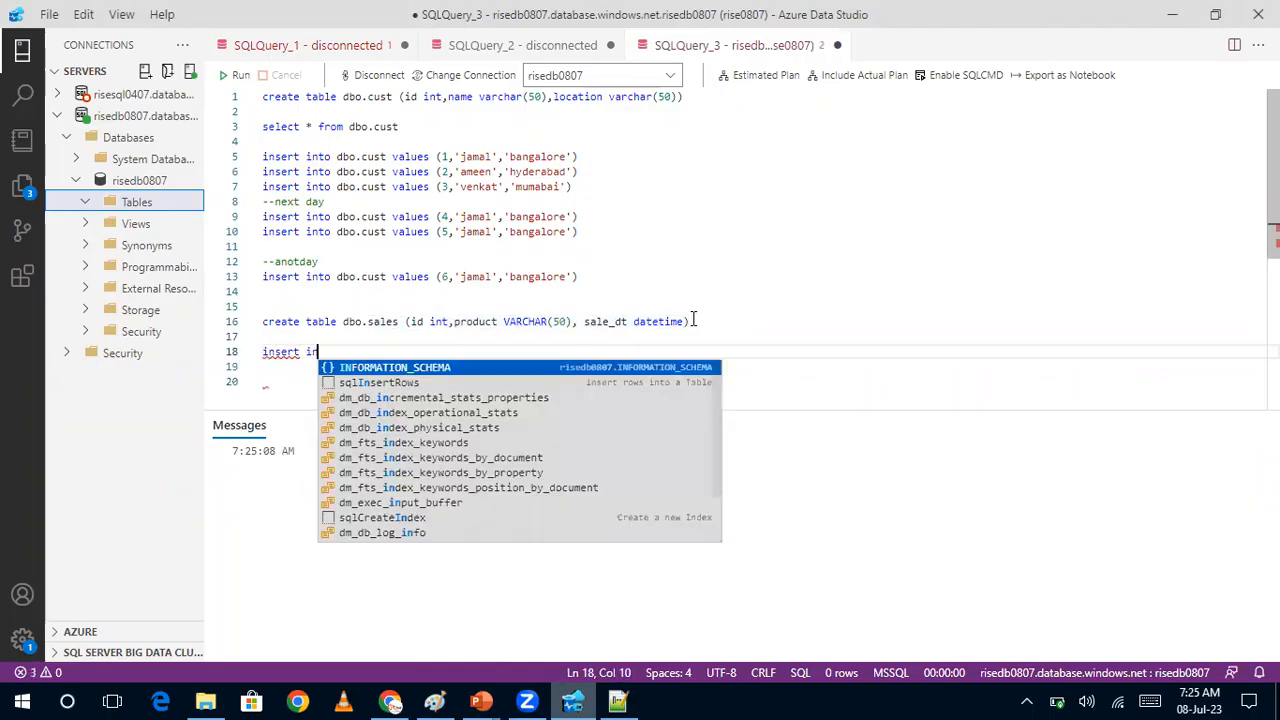
type("to sale")
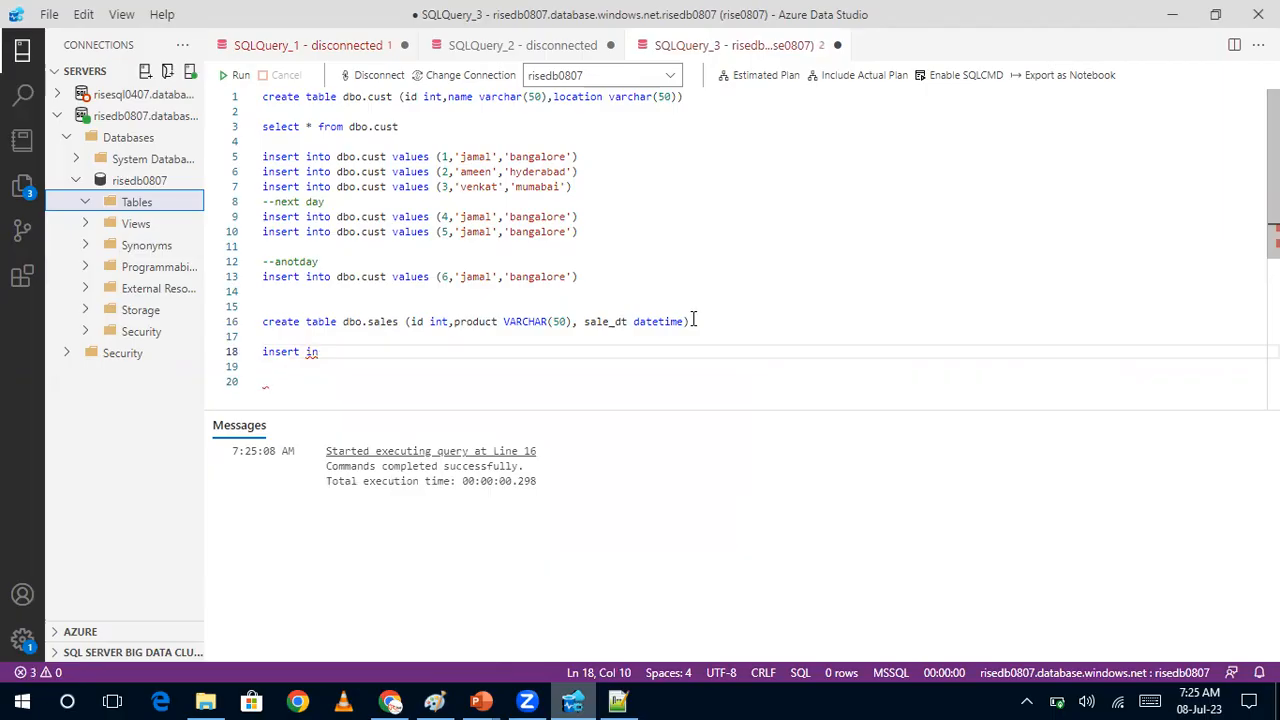
key("BackSpace")
key("BackSpace")
key("BackSpace")
key("BackSpace")
type("db")
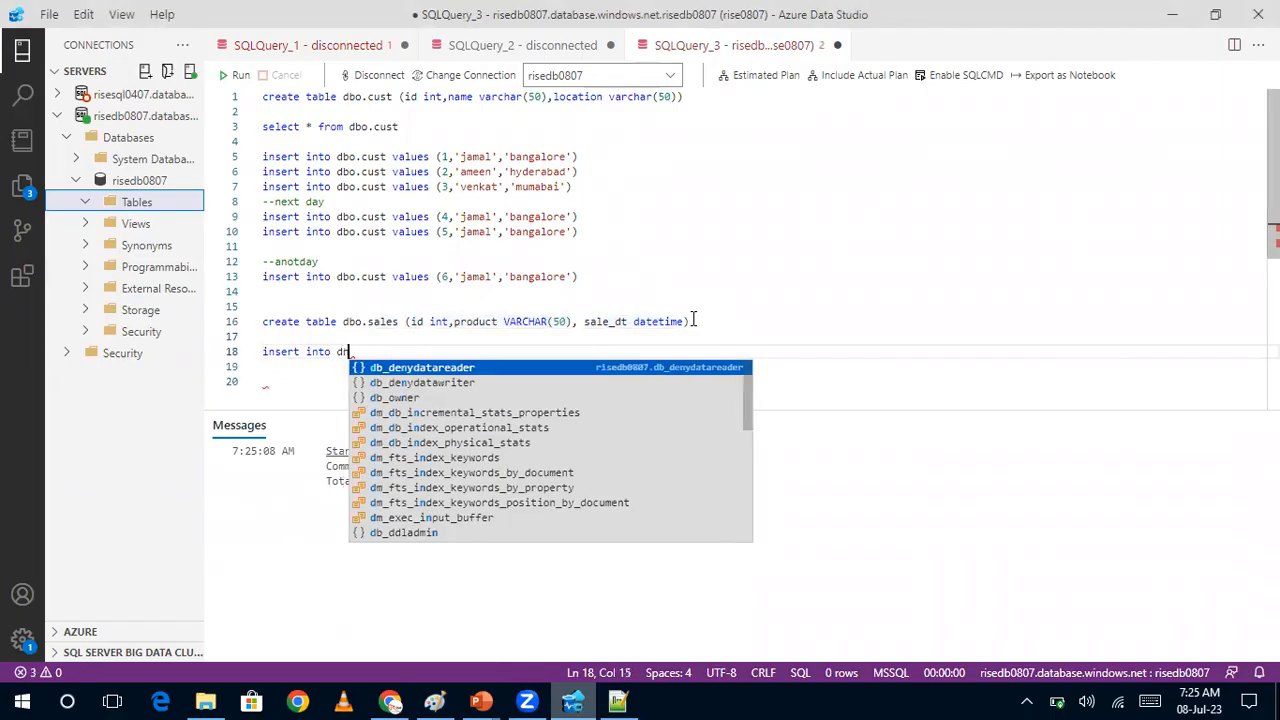
type("o.sa")
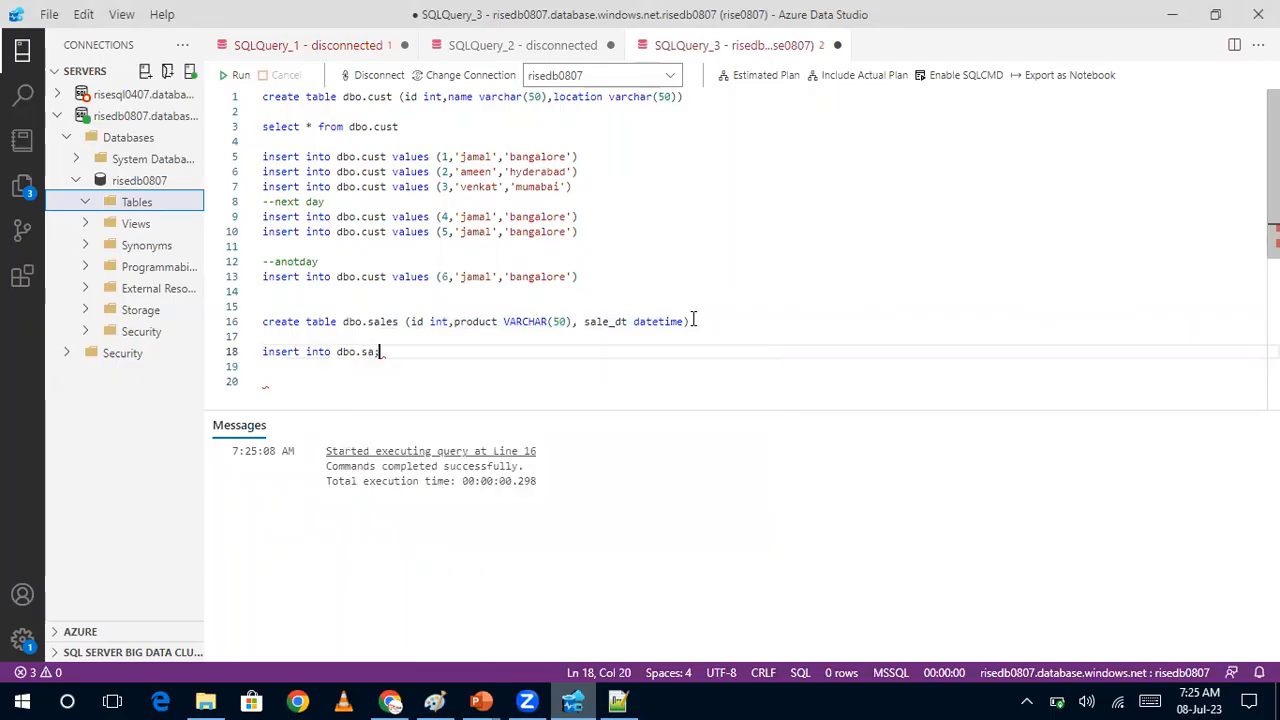
type("les (")
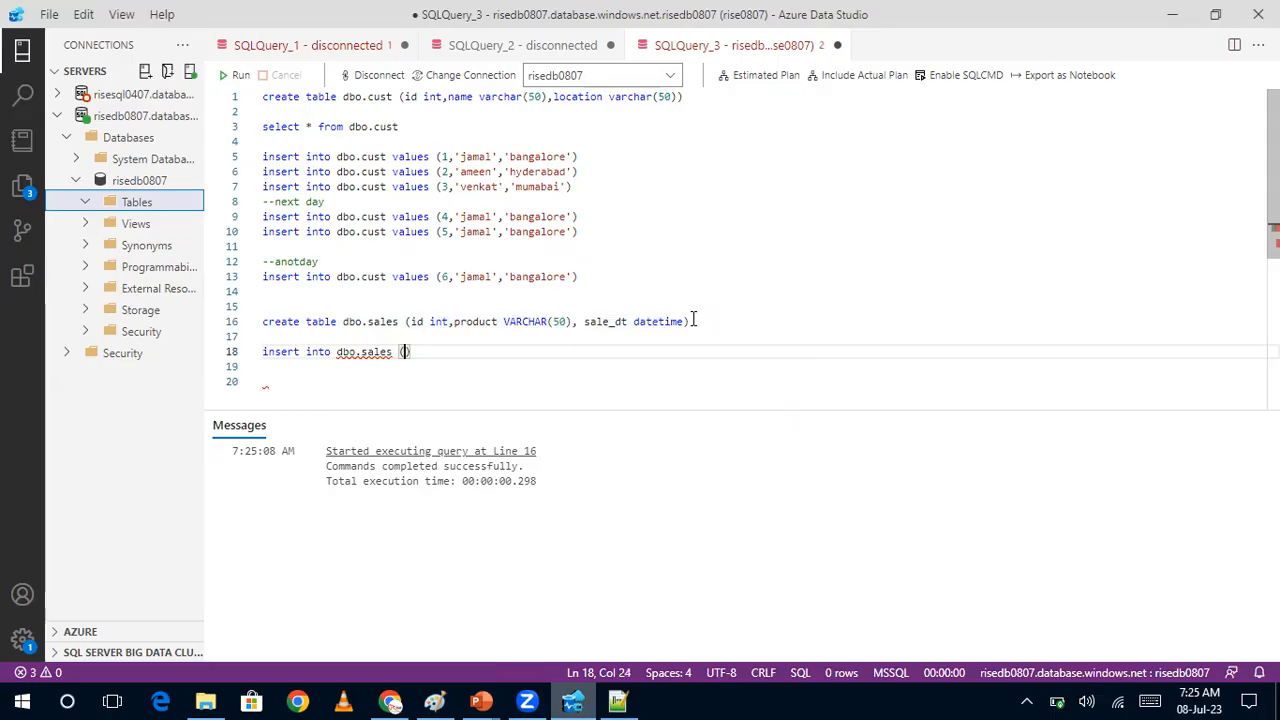
type("1,")
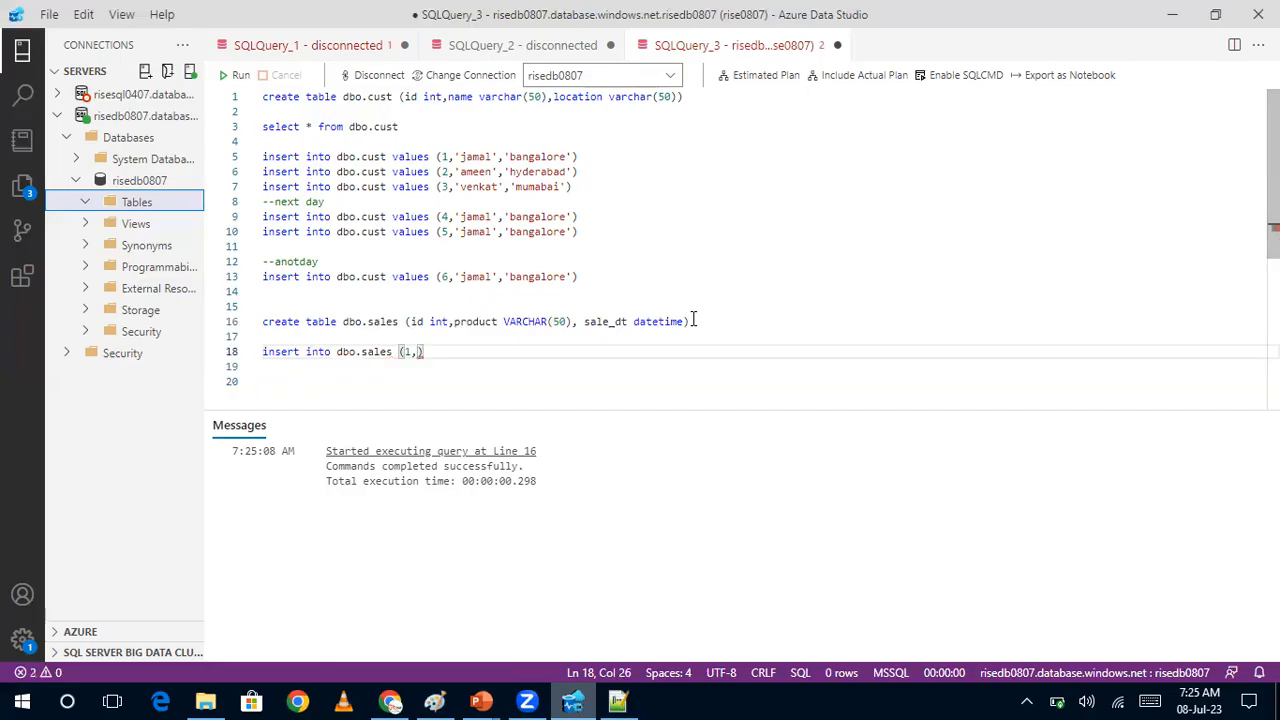
type("'")
type("mobile','")
type("2023-")
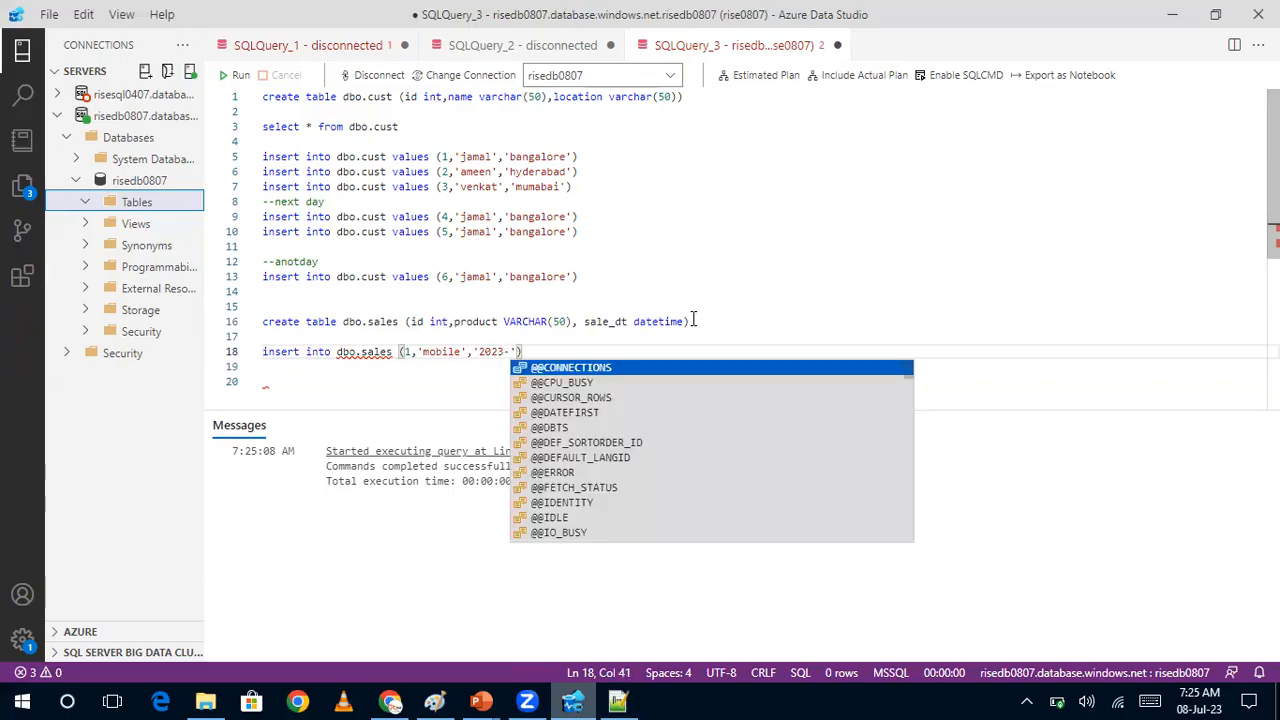
type("07-07")
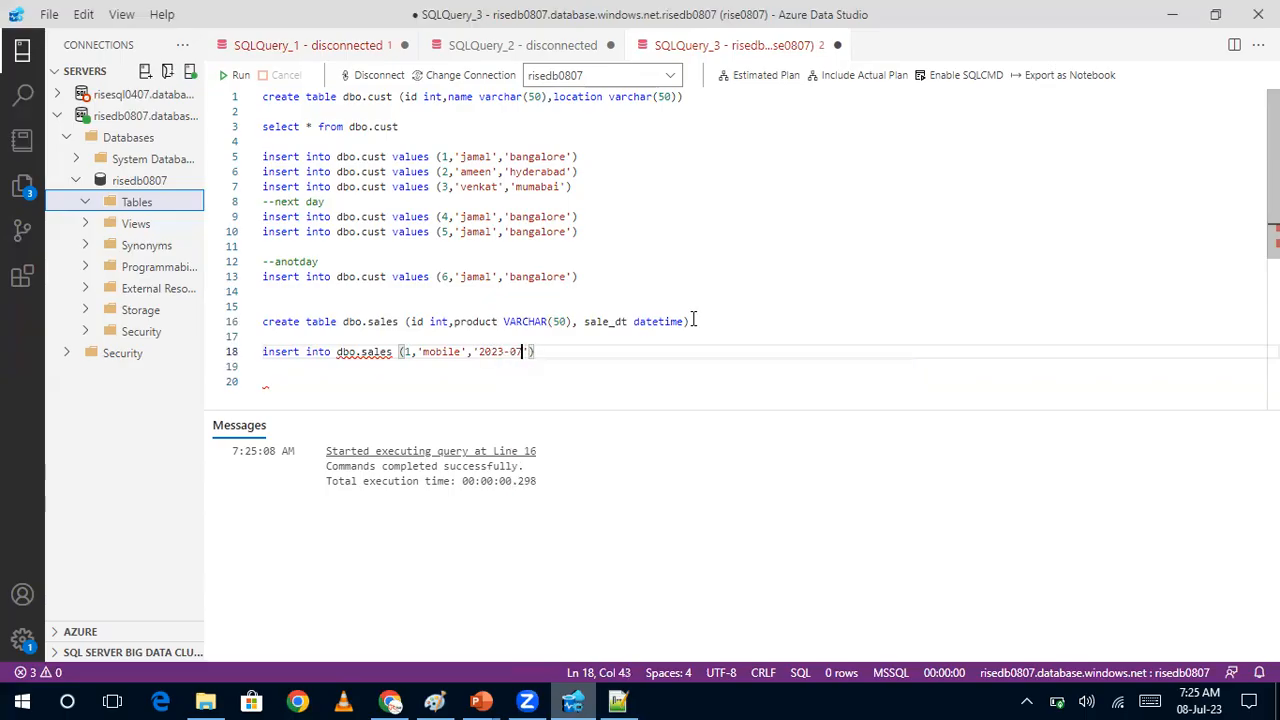
type(" 10:10:10")
Add the missing 'values' keyword to the mobile insert and begin a second insert below.
left_click(394, 353)
type("values")
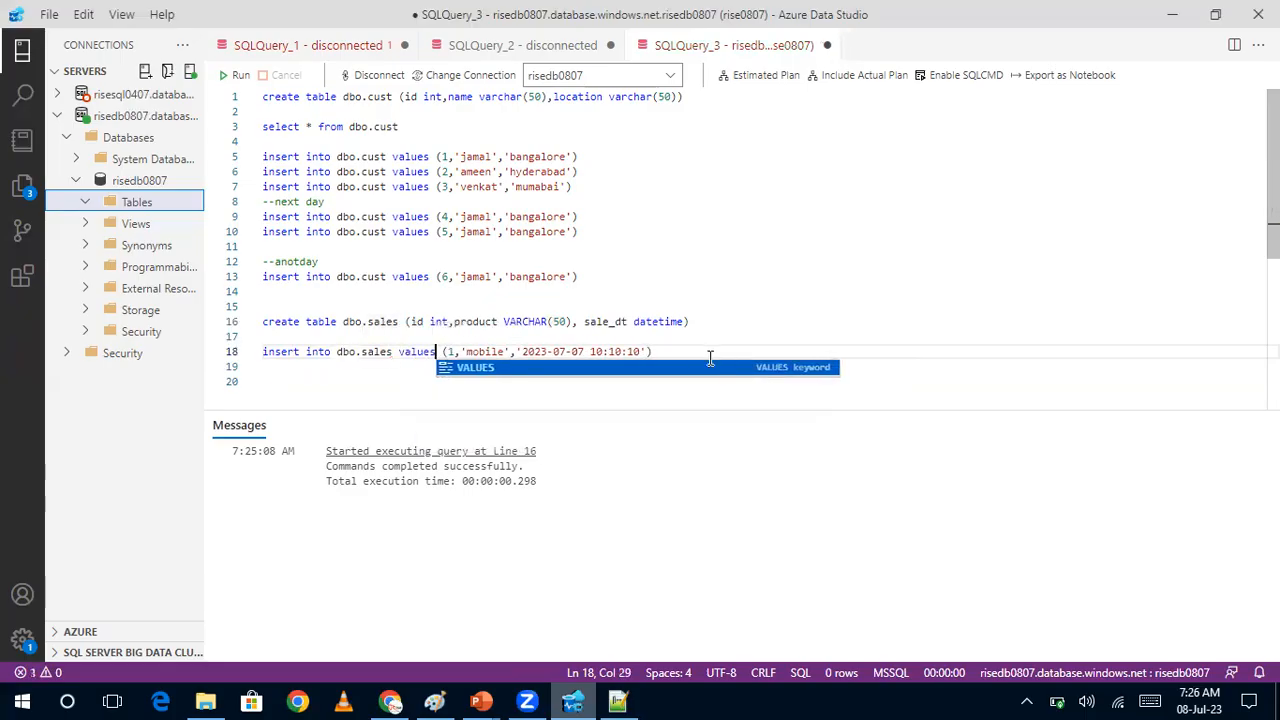
left_click(680, 343)
left_click(660, 351)
key("Return")
type("inser")
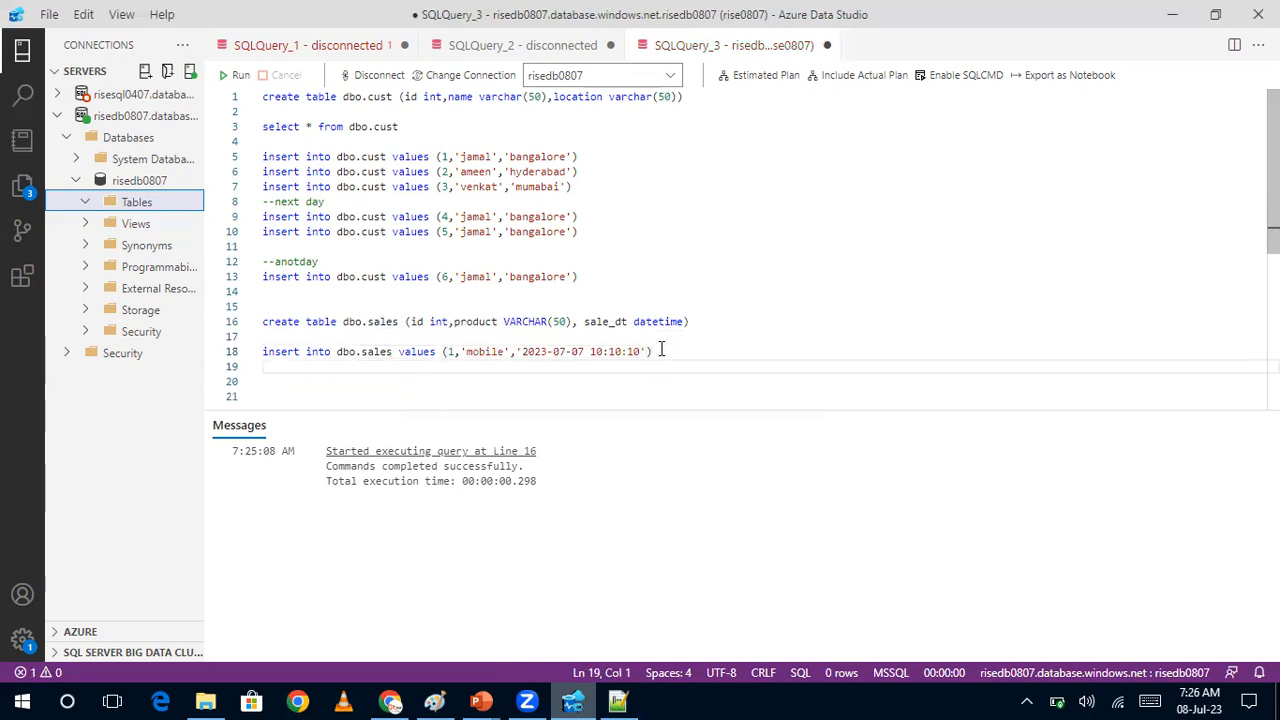
type("t into db")
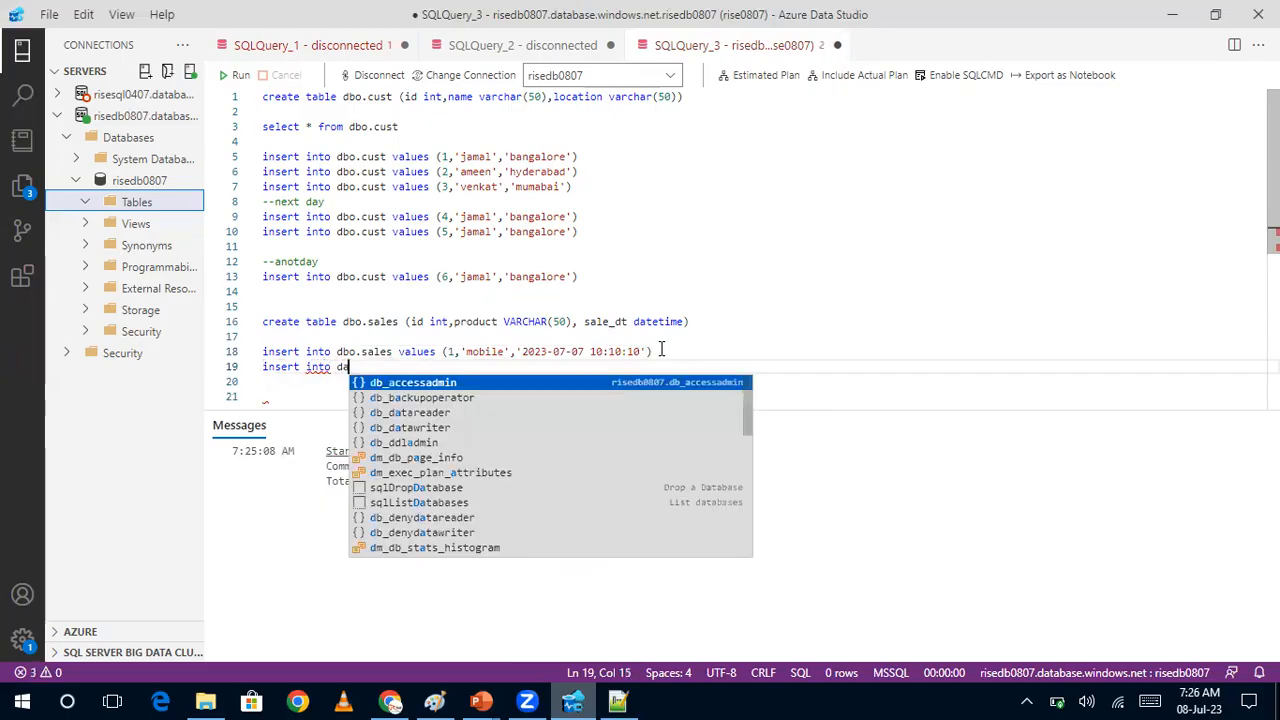
key("BackSpace")
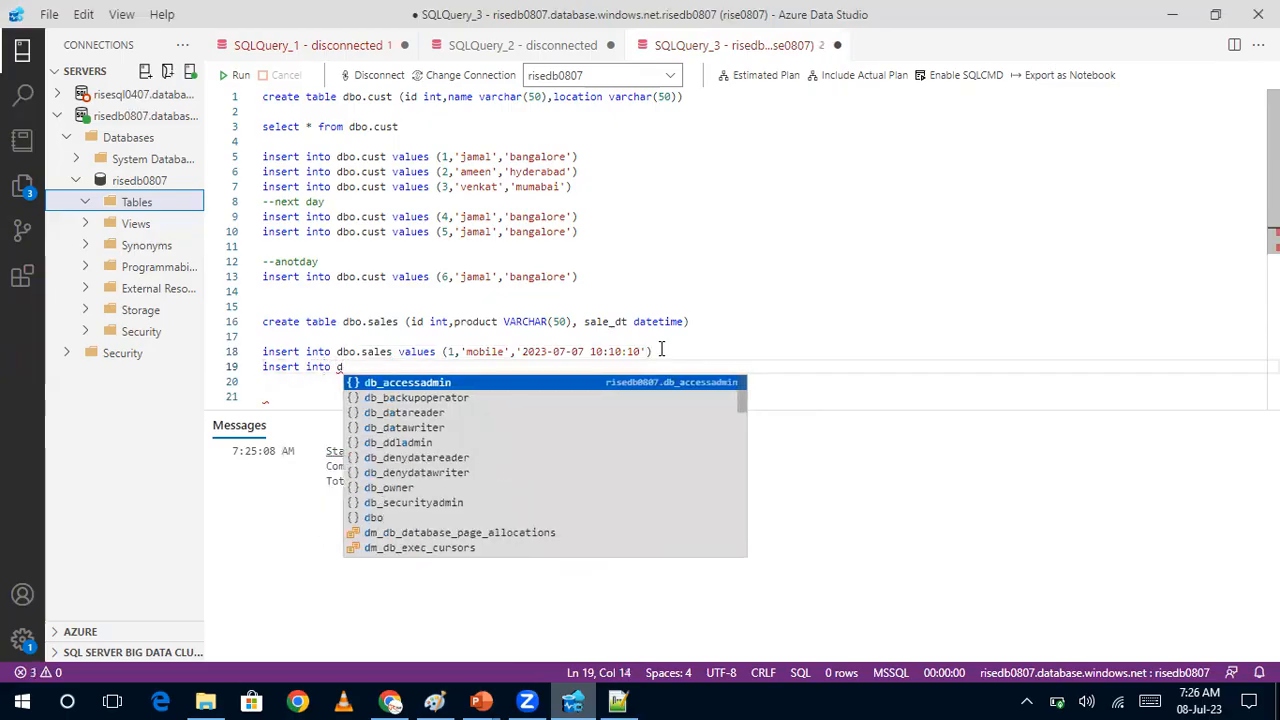
type("bo.value")
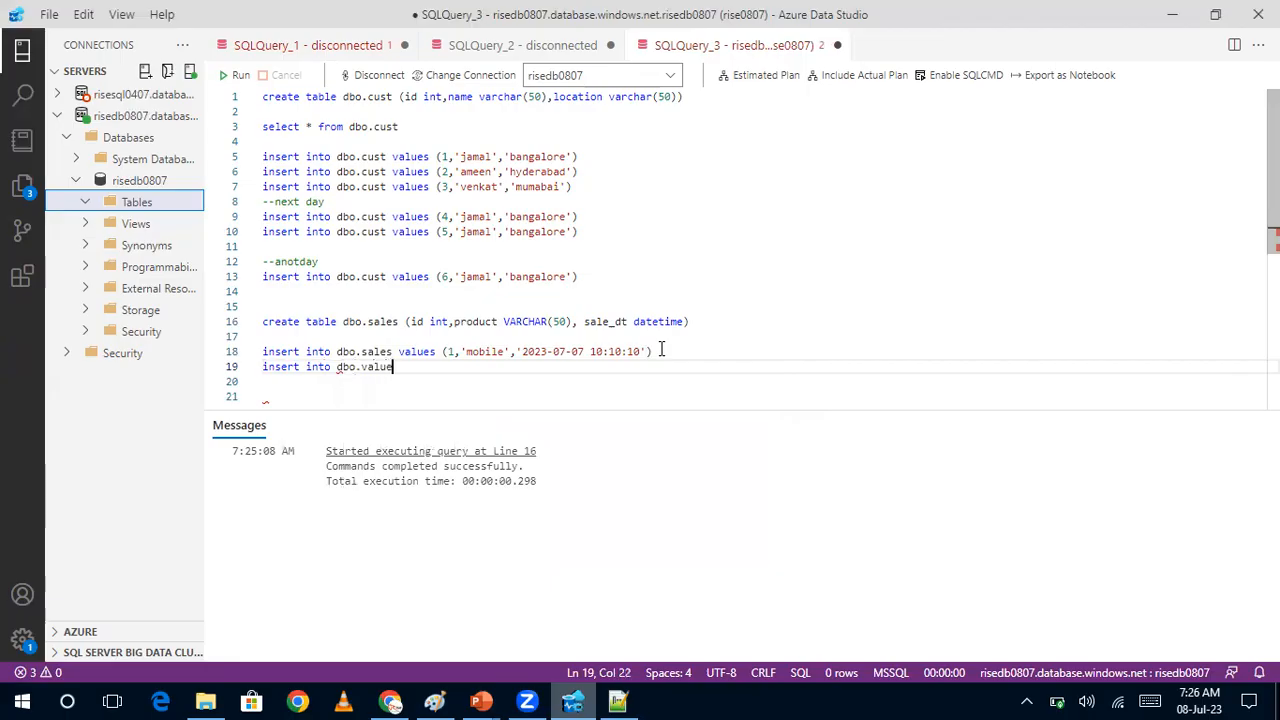
key("BackSpace")
key("BackSpace")
key("BackSpace")
key("BackSpace")
key("BackSpace")
type("sales values (1,")
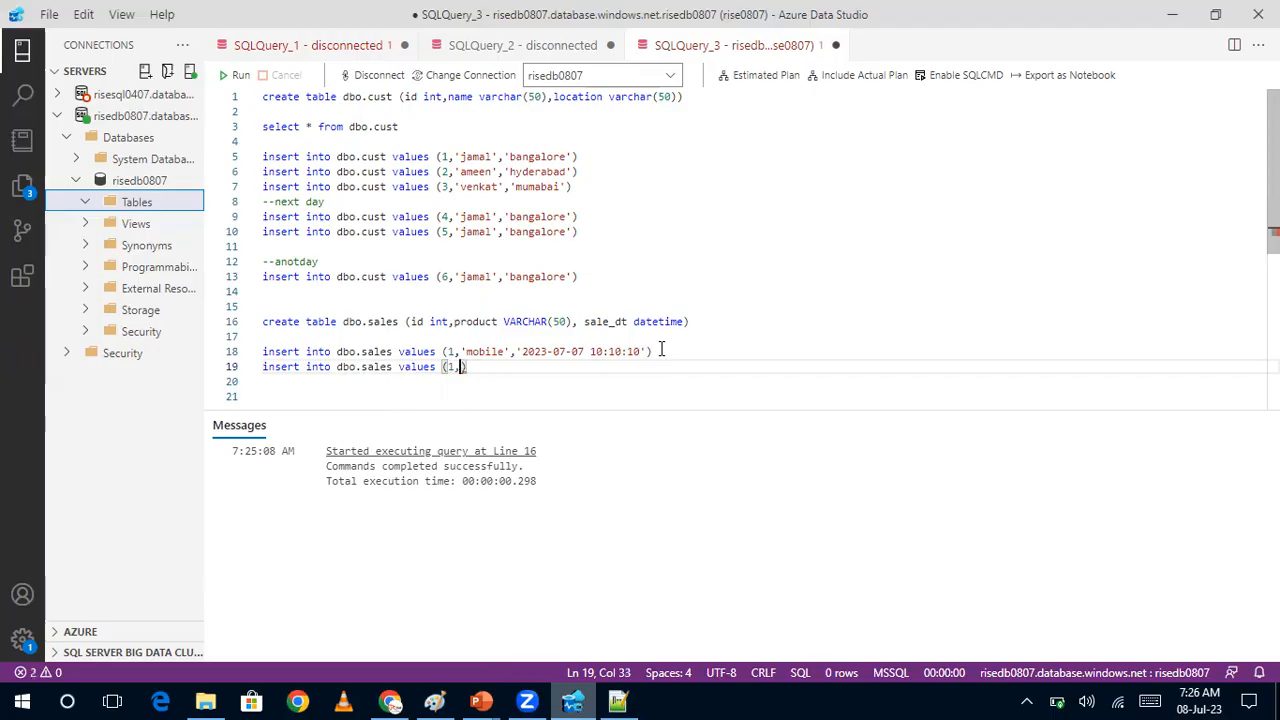
type("'laptop',")
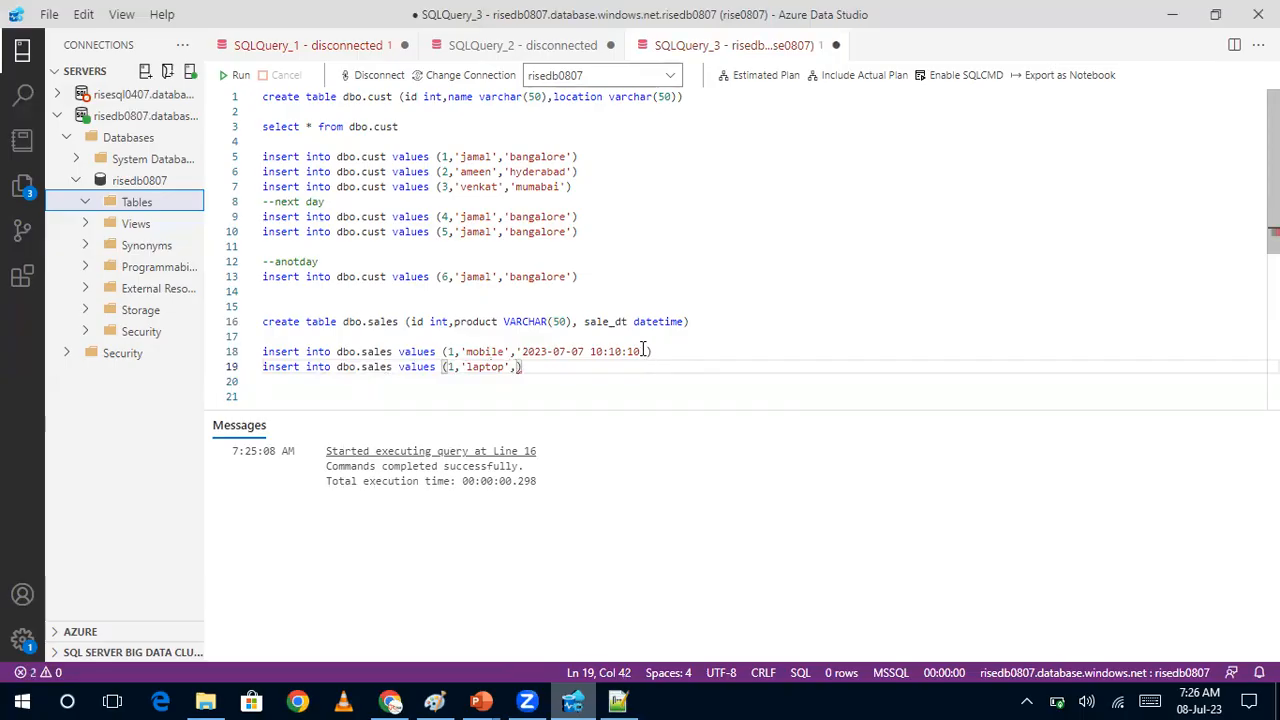
left_click_drag(645, 351, 518, 349)
key("ctrl+c")
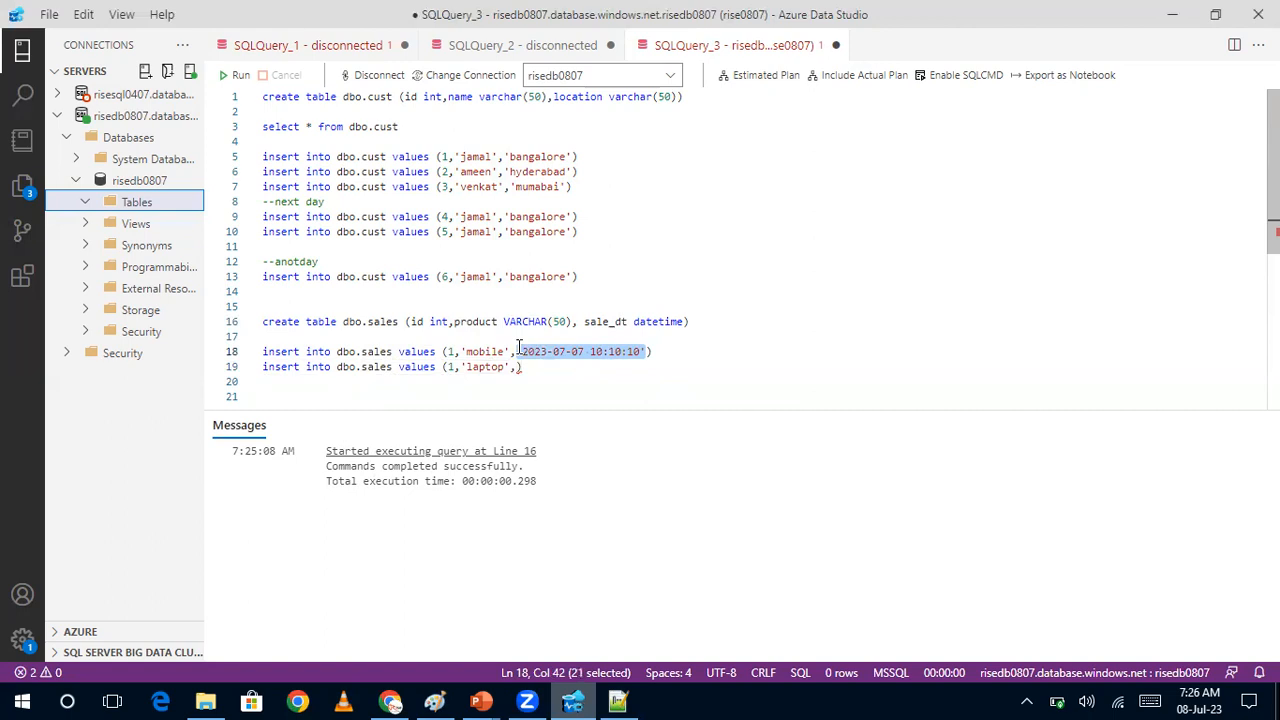
left_click(517, 367)
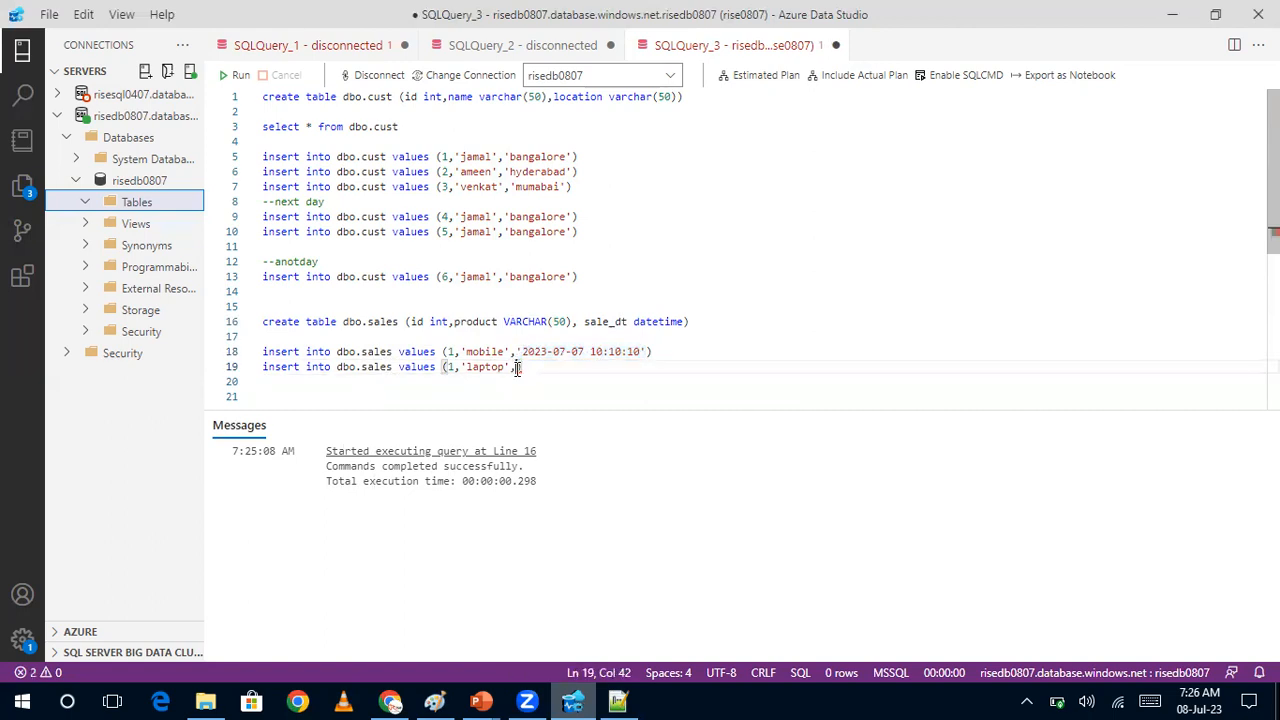
key("ctrl+v")
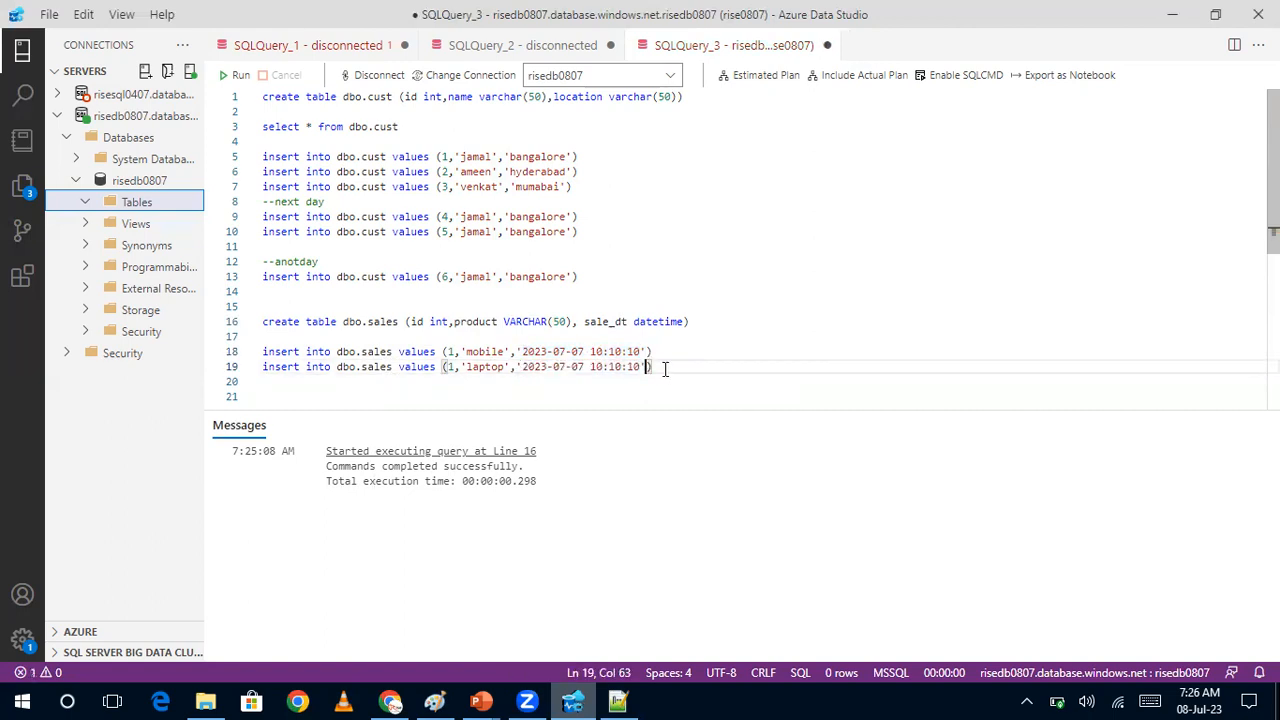
left_click(594, 367)
key("BackSpace")
key("Delete")
type("11")
key("BackSpace")
type("5")
Duplicate it as a charger row with id 2 at 13:10:10, then run all three inserts.
left_click(229, 369)
key("ctrl+c")
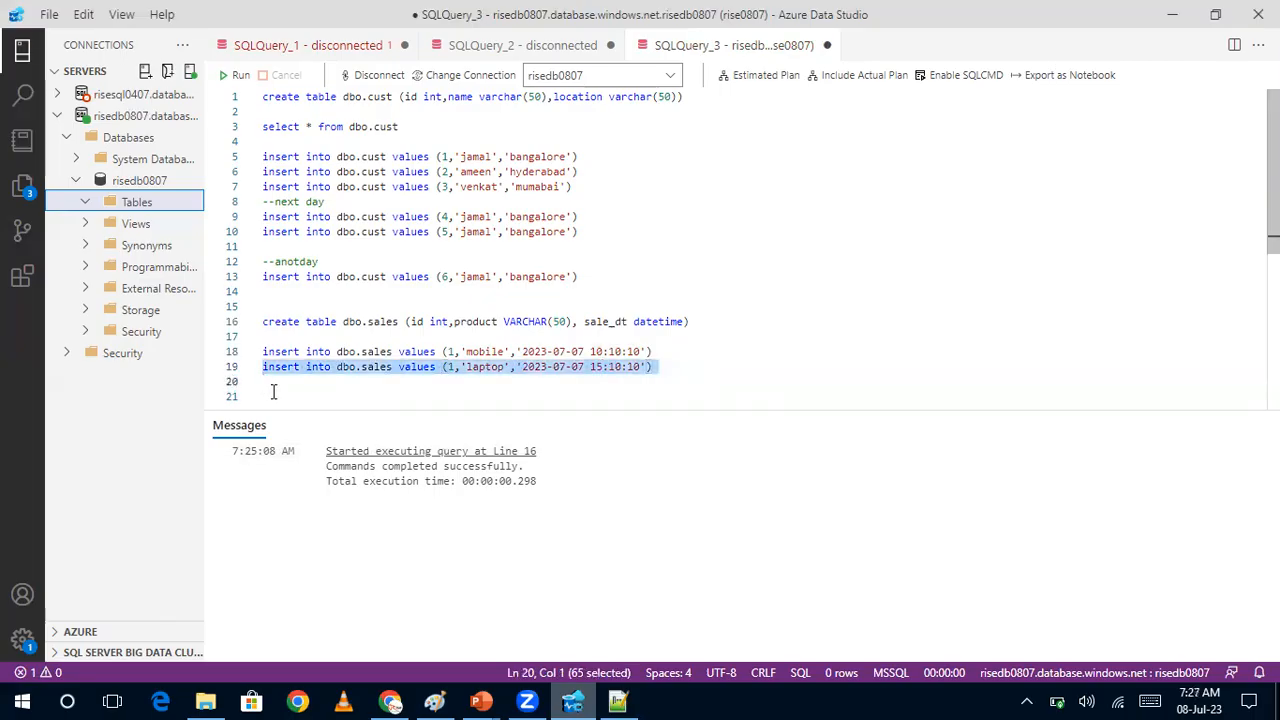
left_click(273, 390)
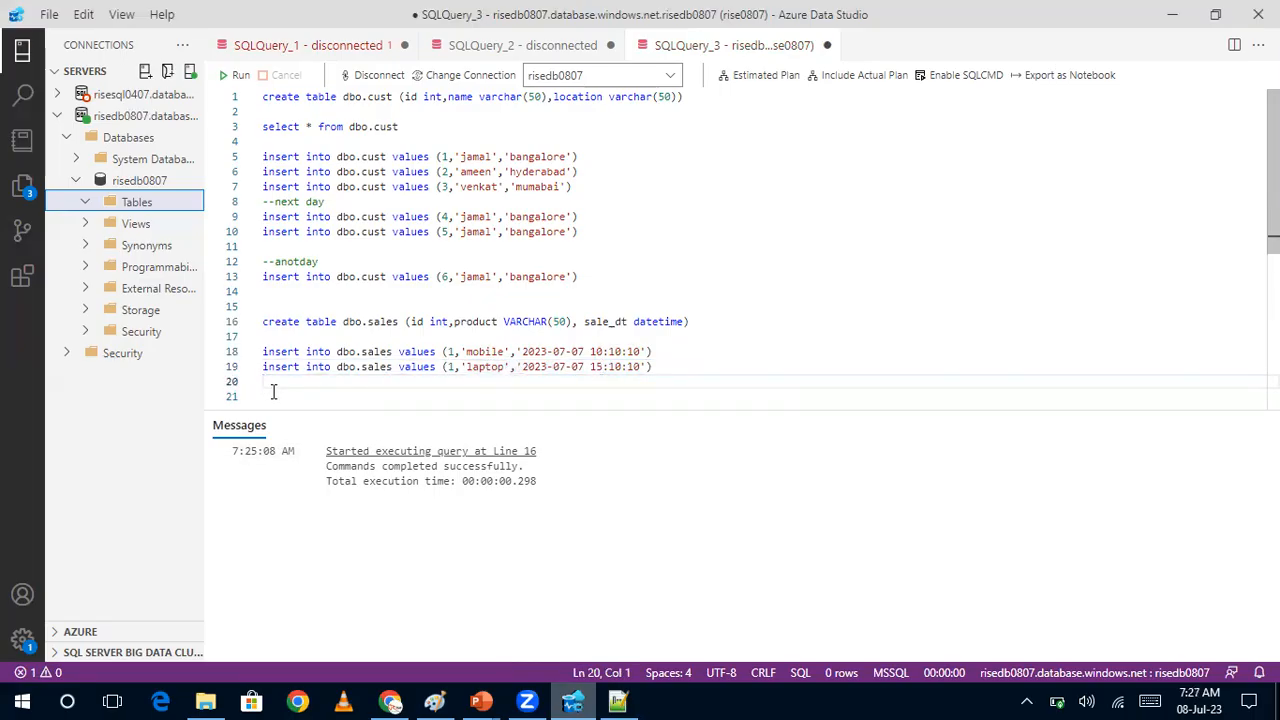
key("ctrl+v")
double_click(452, 371)
type("2")
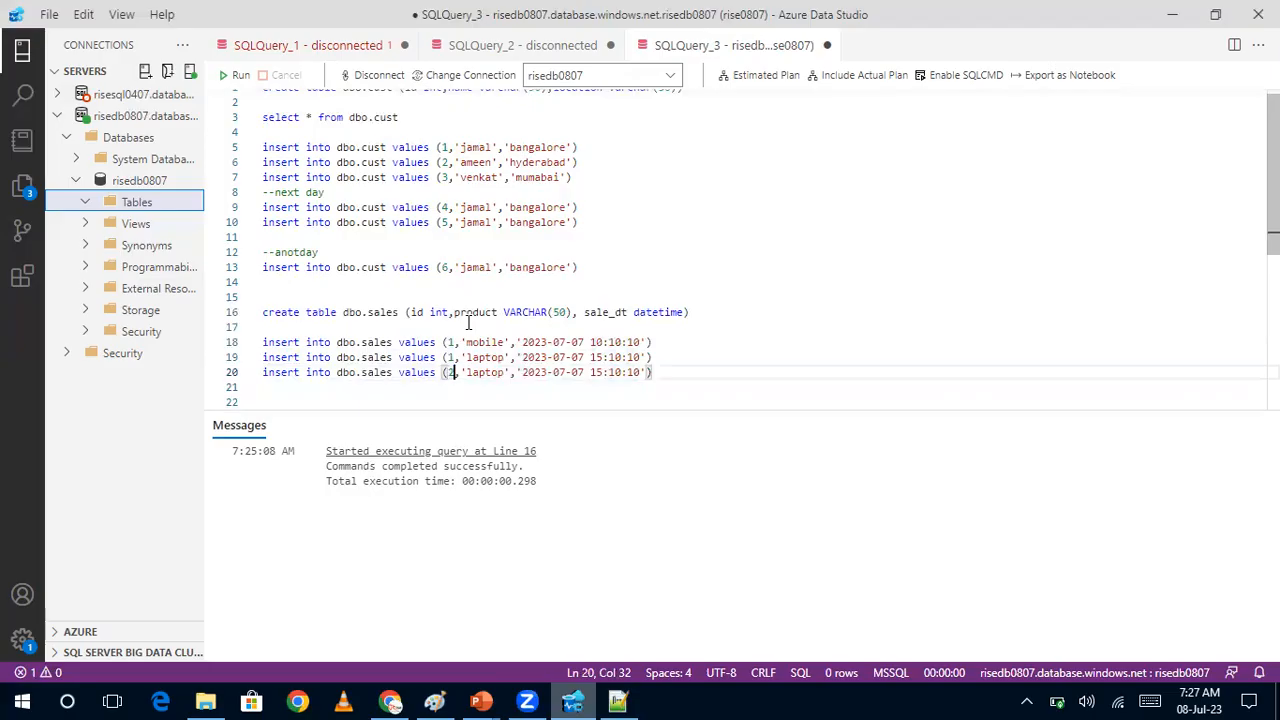
double_click(483, 372)
type("charger")
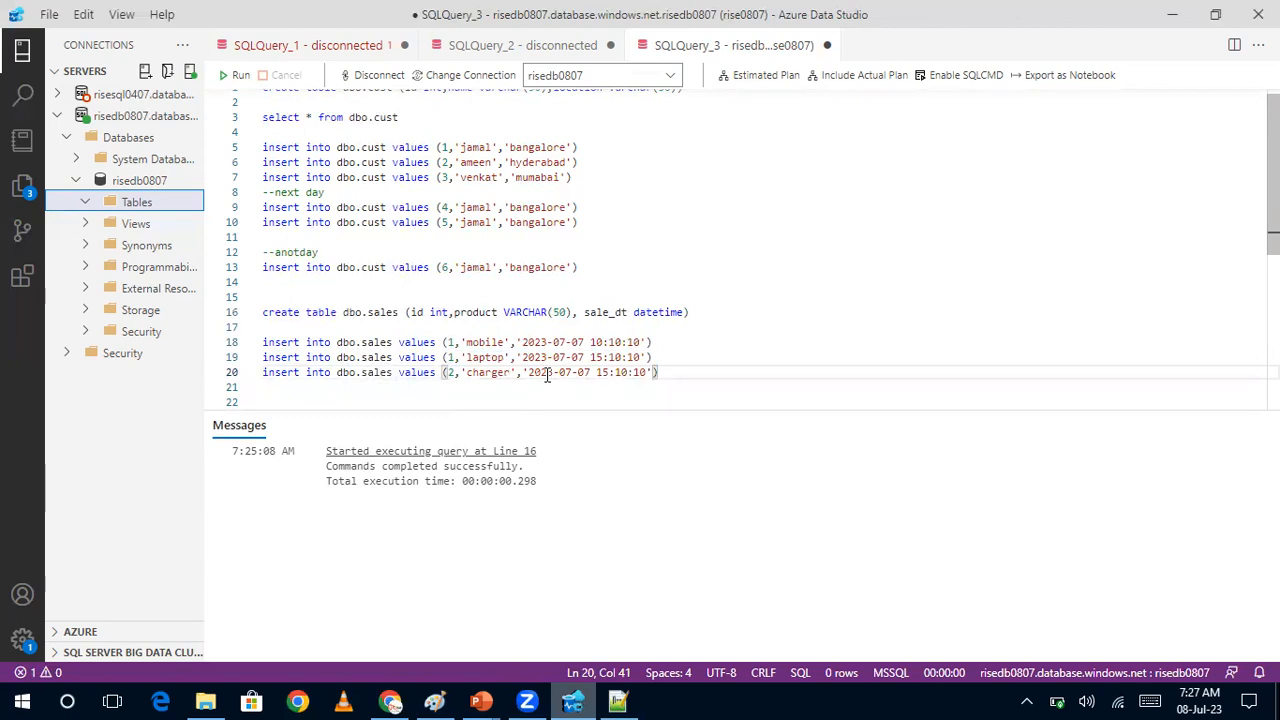
left_click(603, 372)
key("Delete")
type("3")
left_click_drag(676, 374, 262, 343)
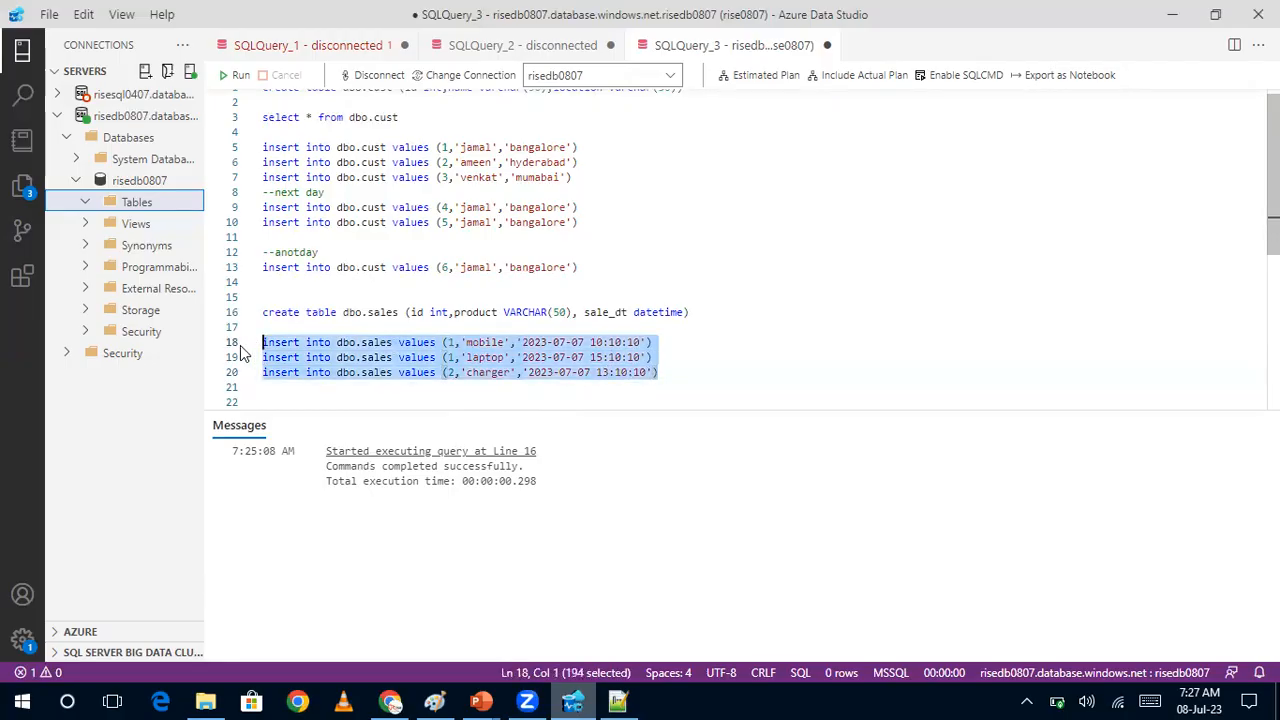
left_click(232, 76)
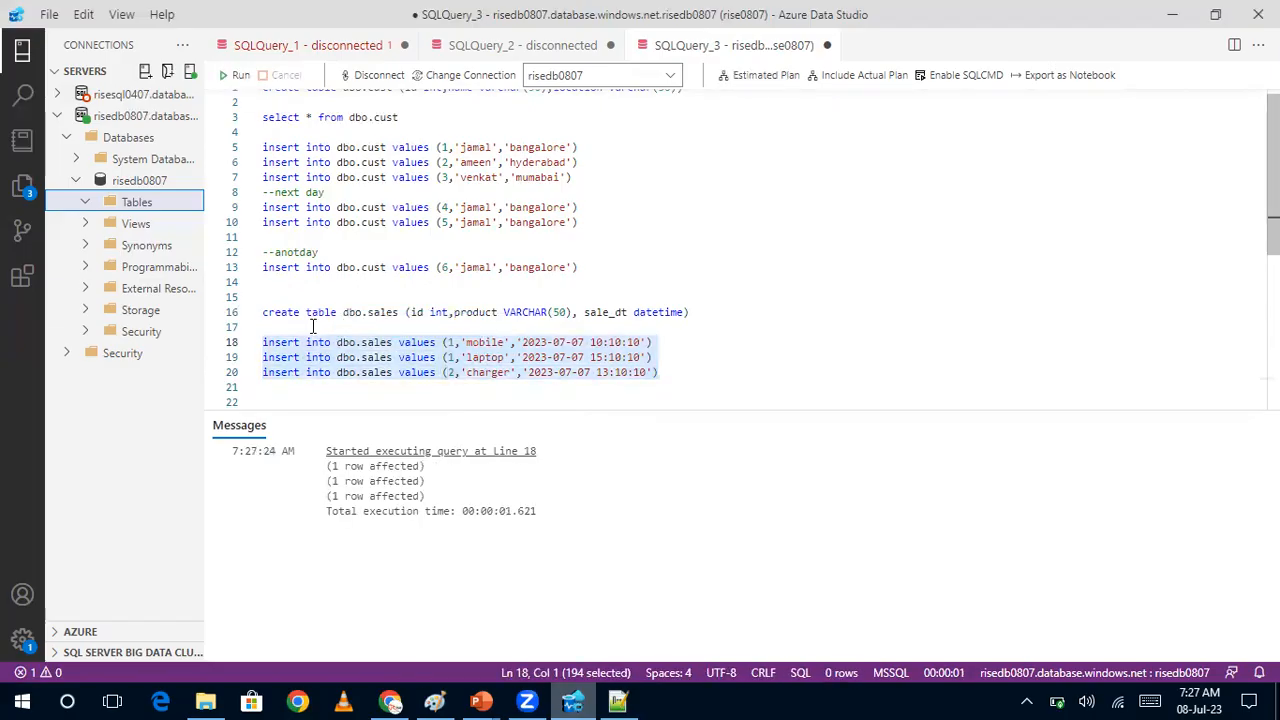
Write 'select * from dbo.sales' on empty line 17 and select that line.
left_click(313, 327)
type("select")
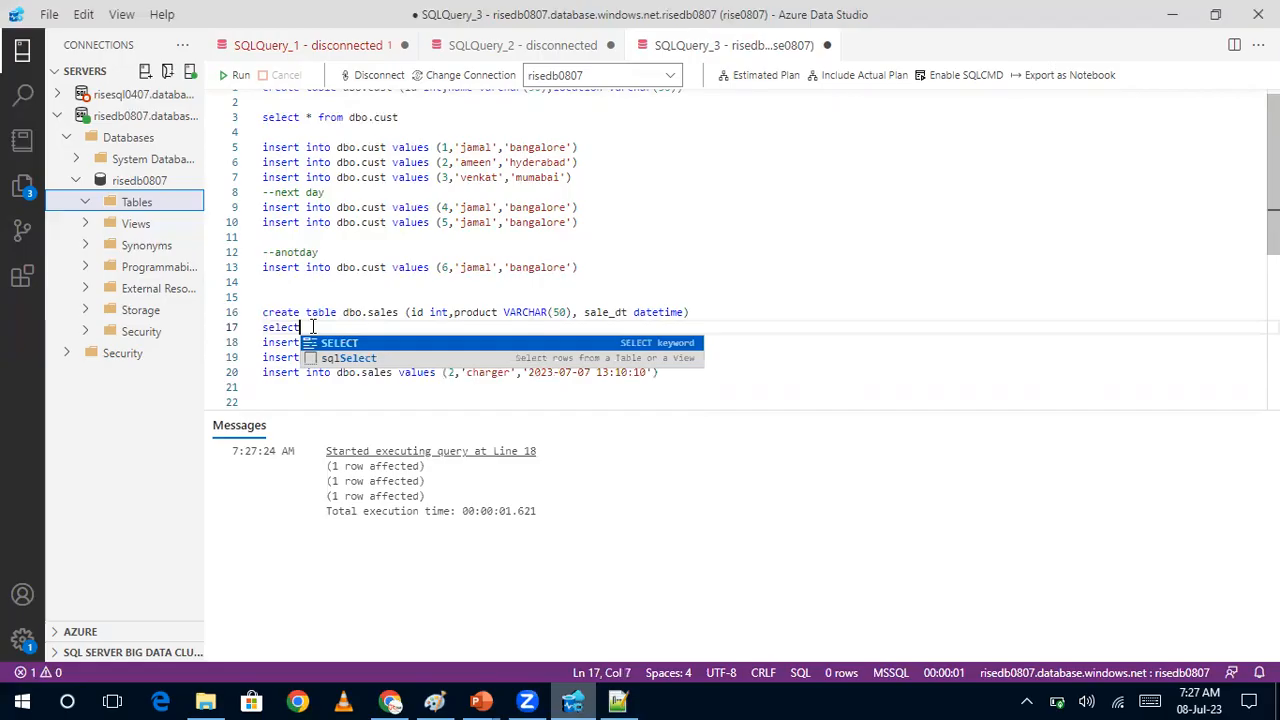
type(" * from d")
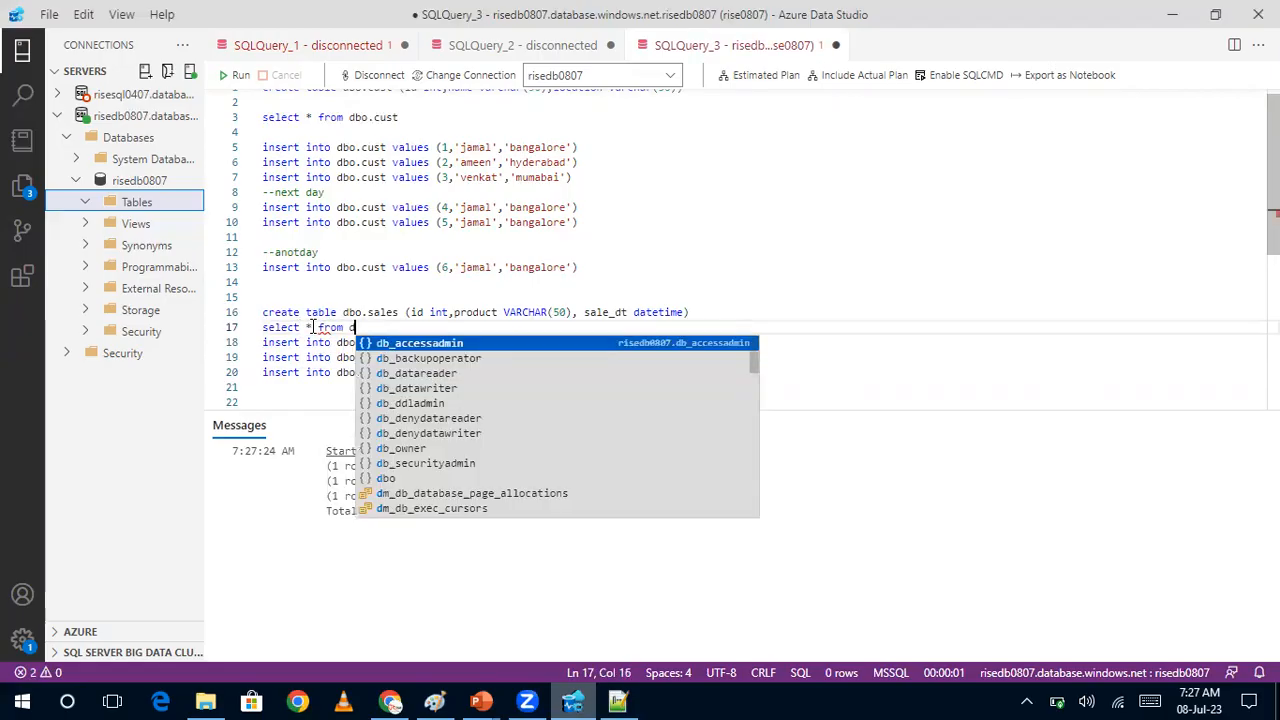
type("bo.sales")
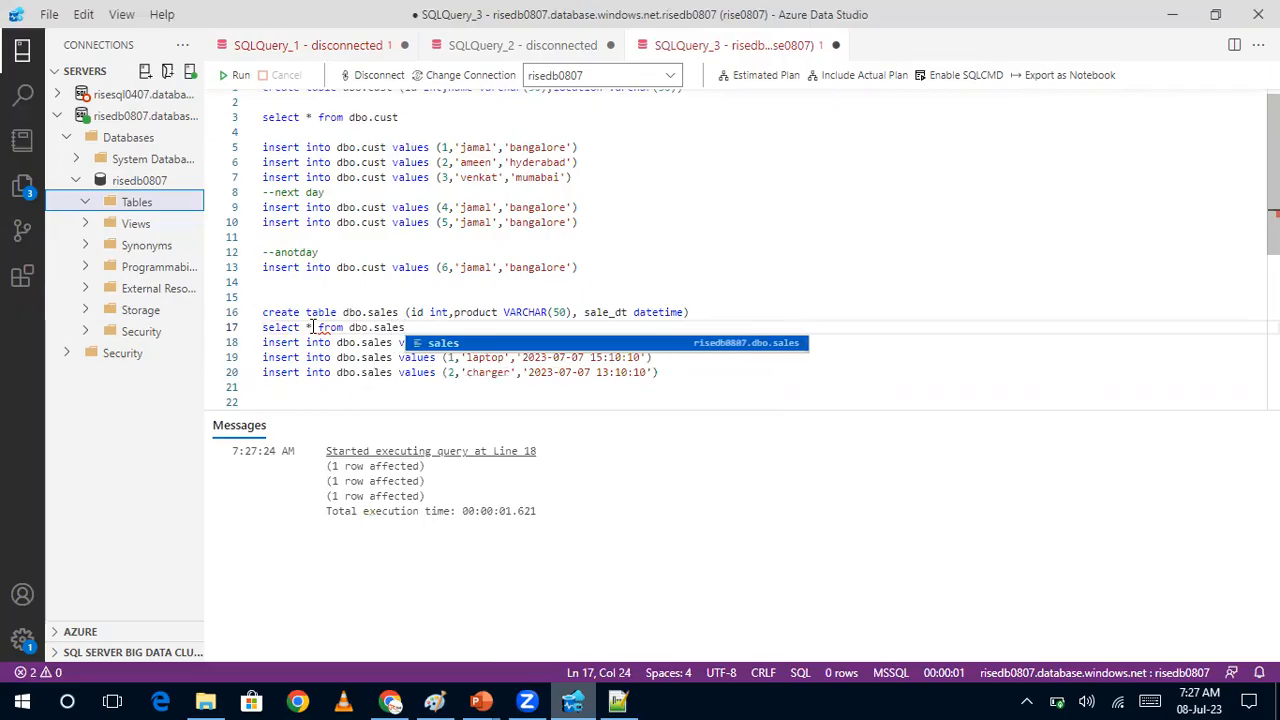
left_click(236, 329)
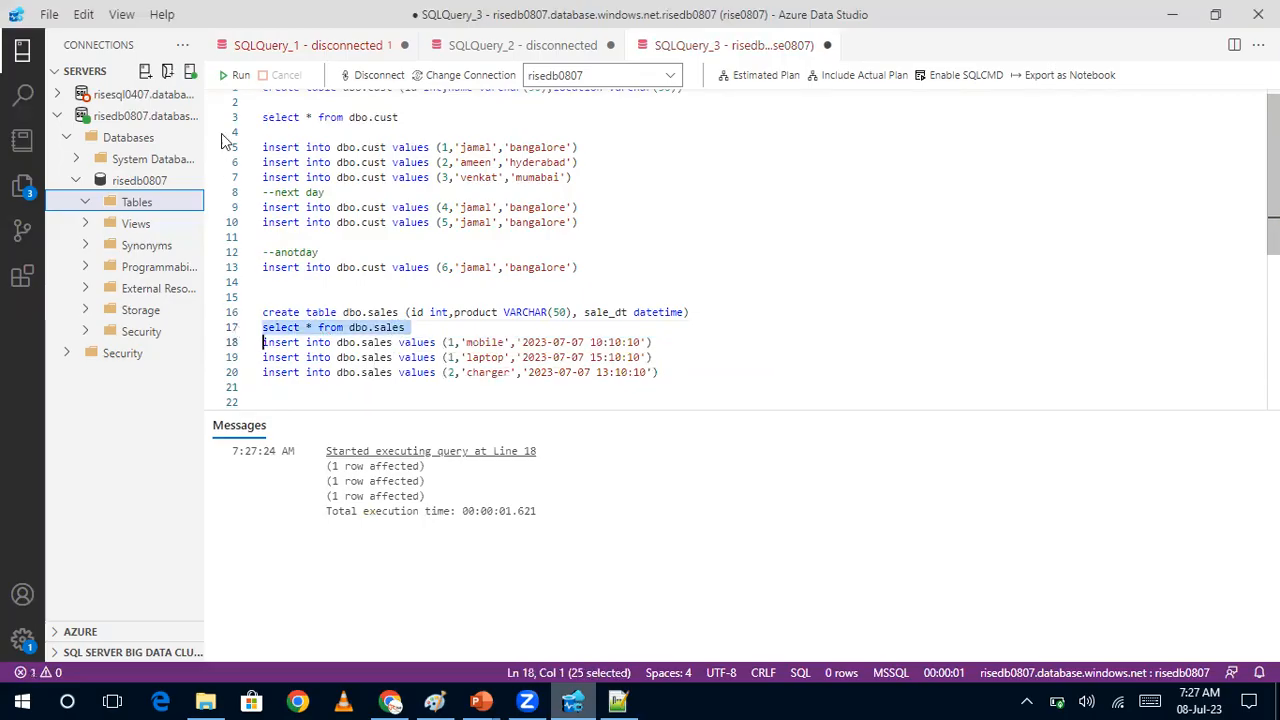
Run the select query and review the mobile, laptop and charger rows in Results.
left_click(236, 76)
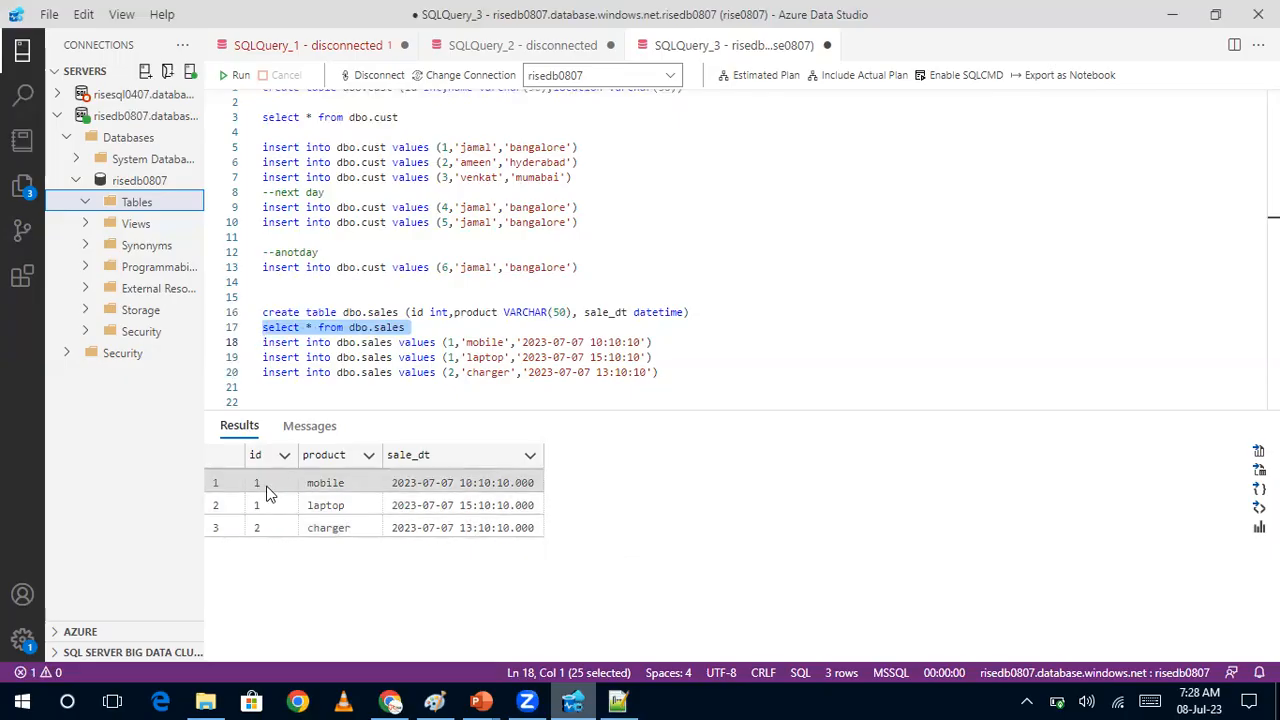
left_click(423, 393)
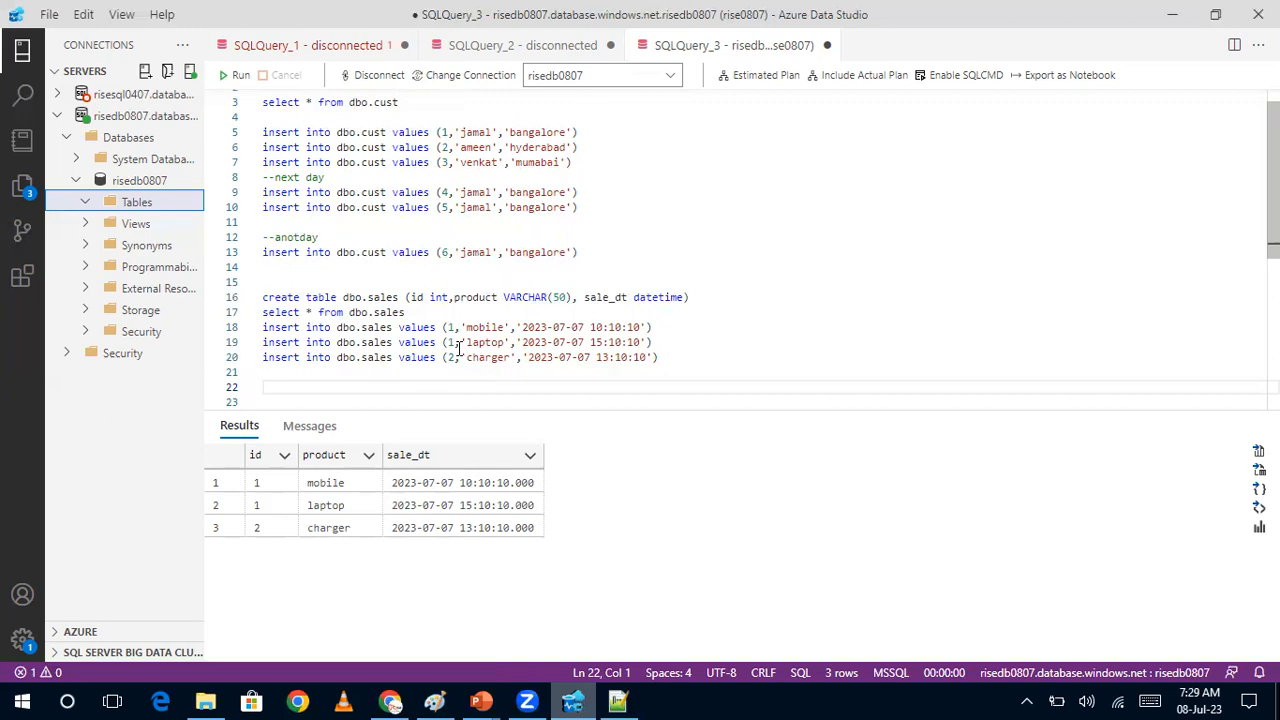
Draft create table dbo.metadata (src_schema VARCHAR(20), src_table VARCHAR(20), and a third column begun.
type("createb")
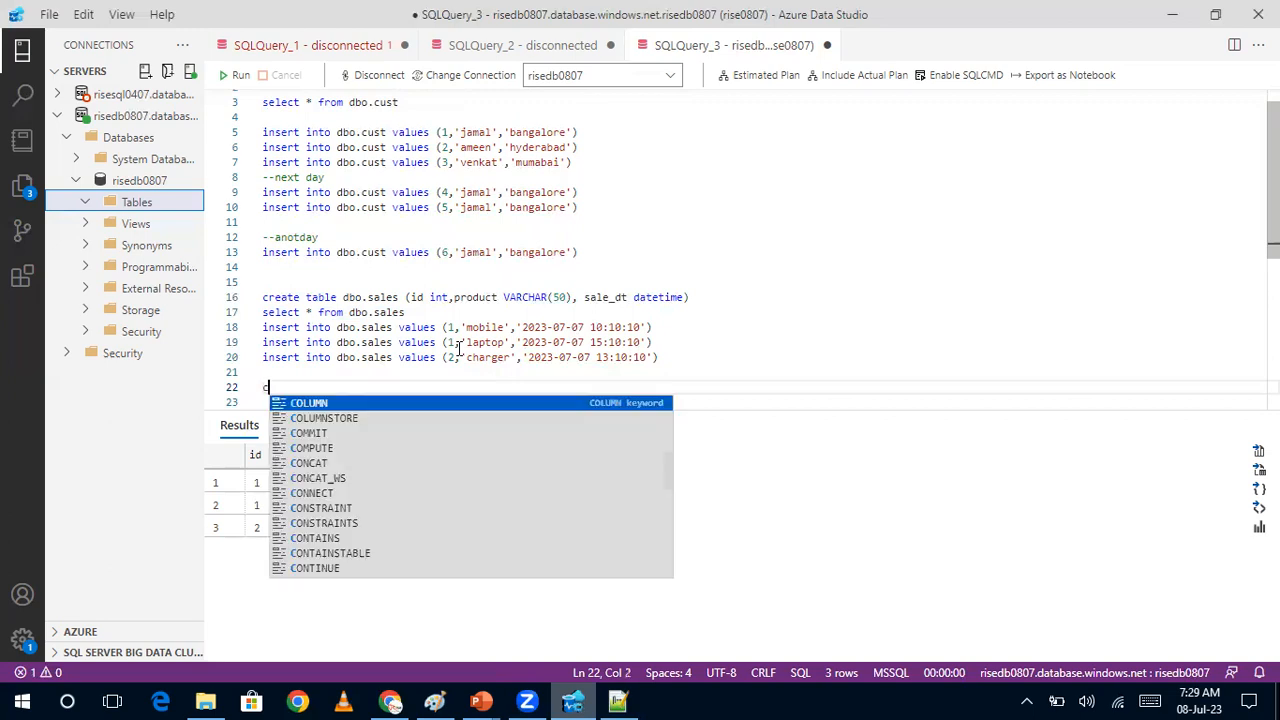
key("BackSpace")
key("BackSpace")
type("table ")
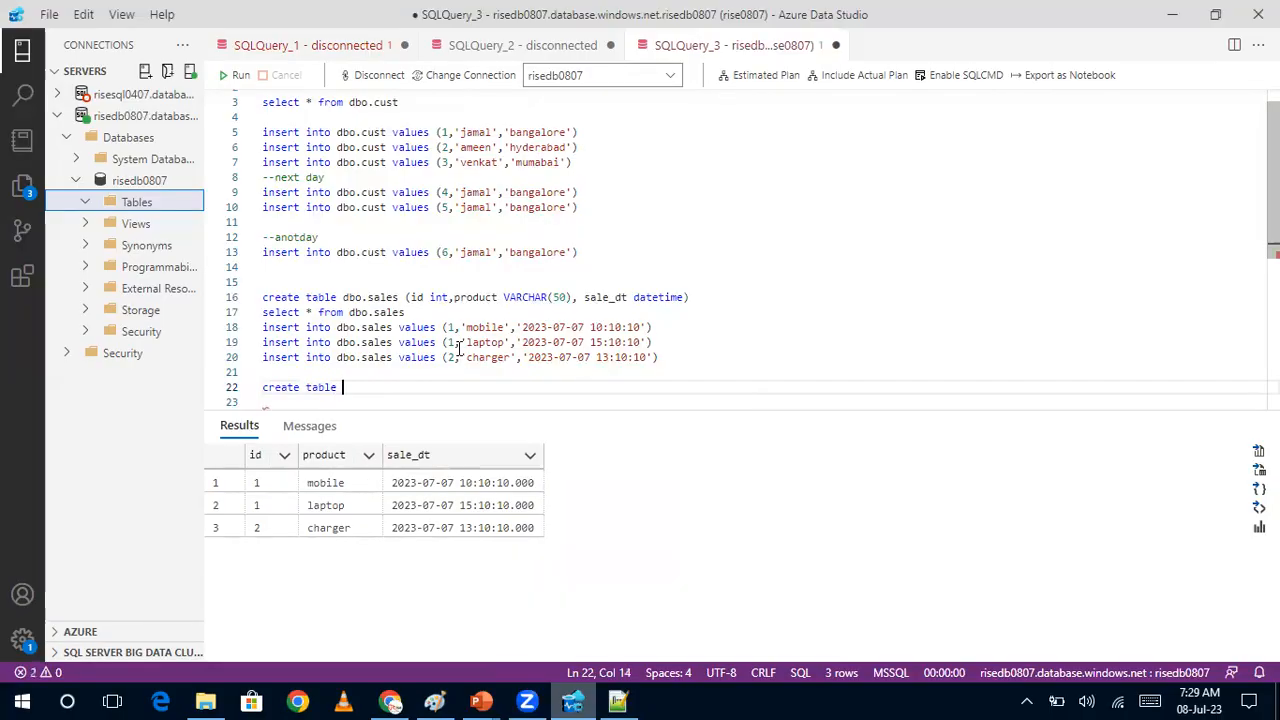
type("dbo.mes")
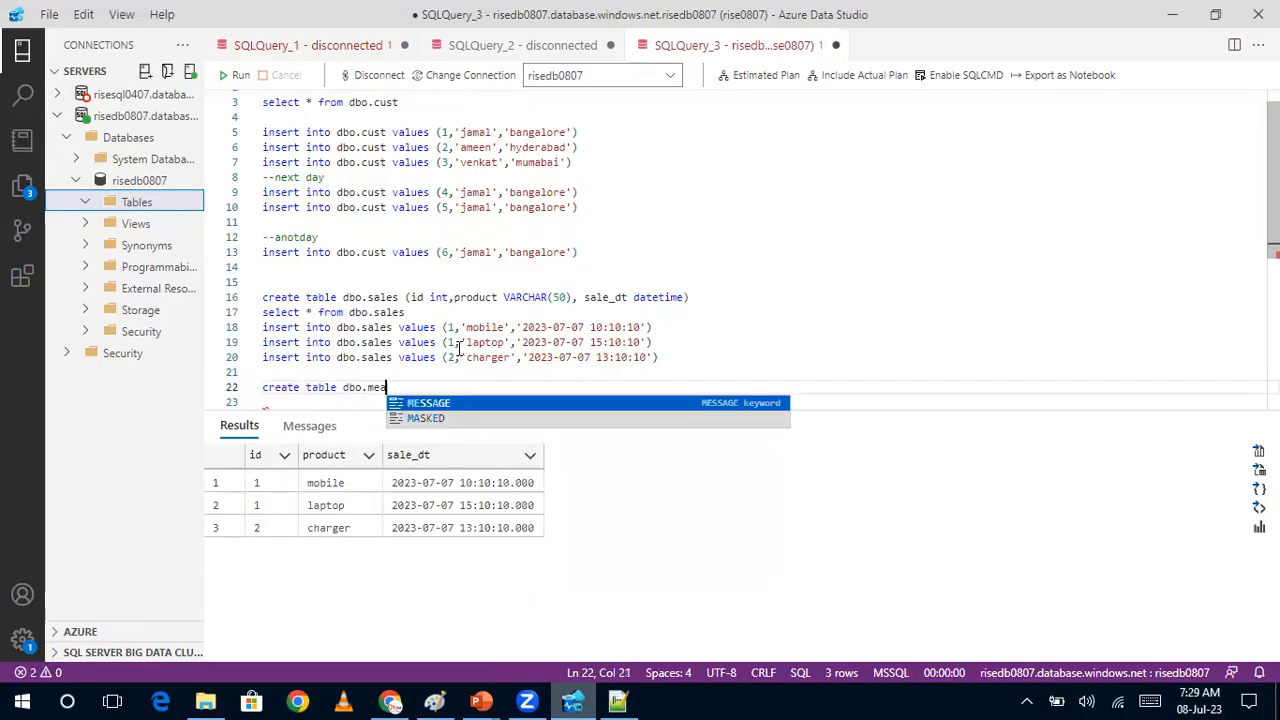
key("Escape")
type("tadata")
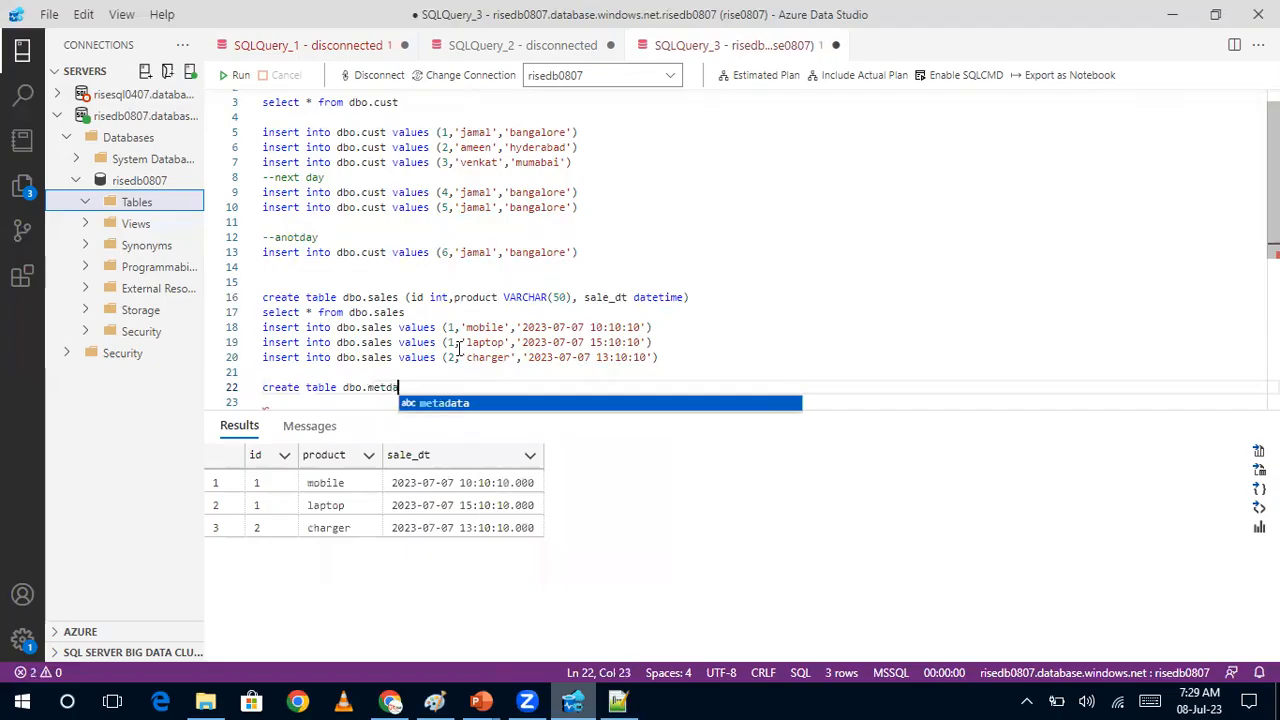
key("Escape")
type("(")
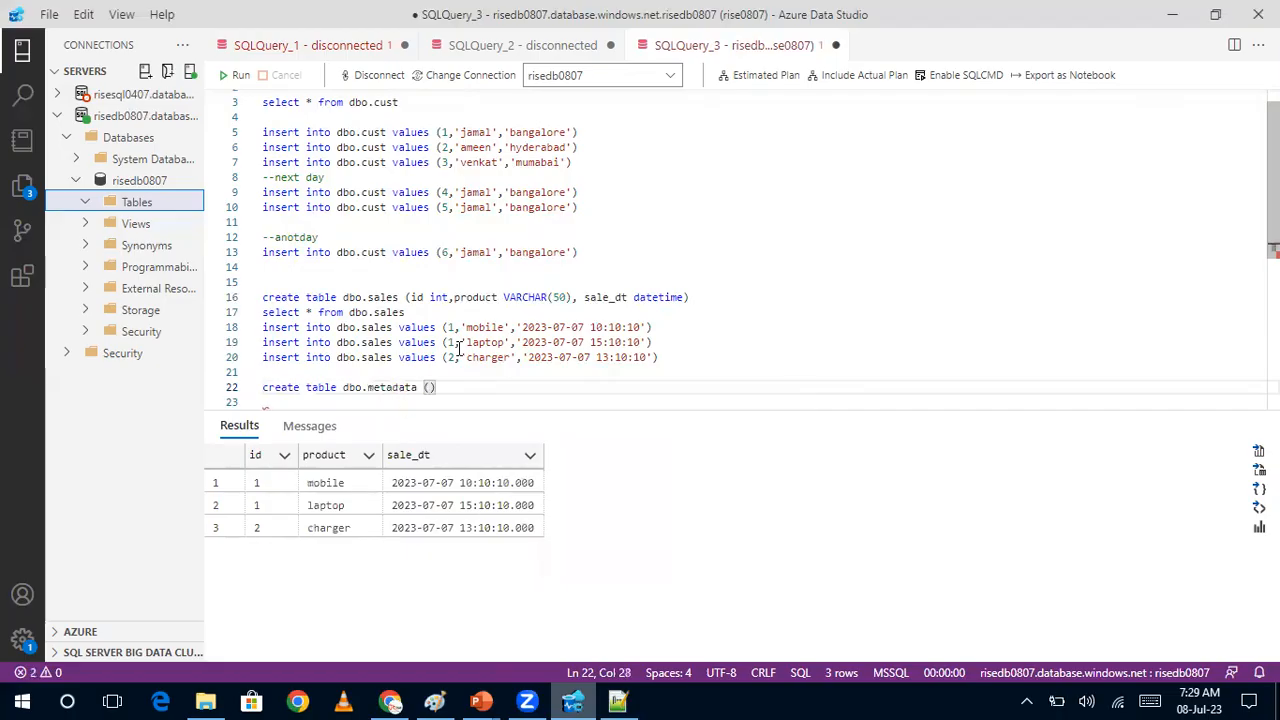
type("src")
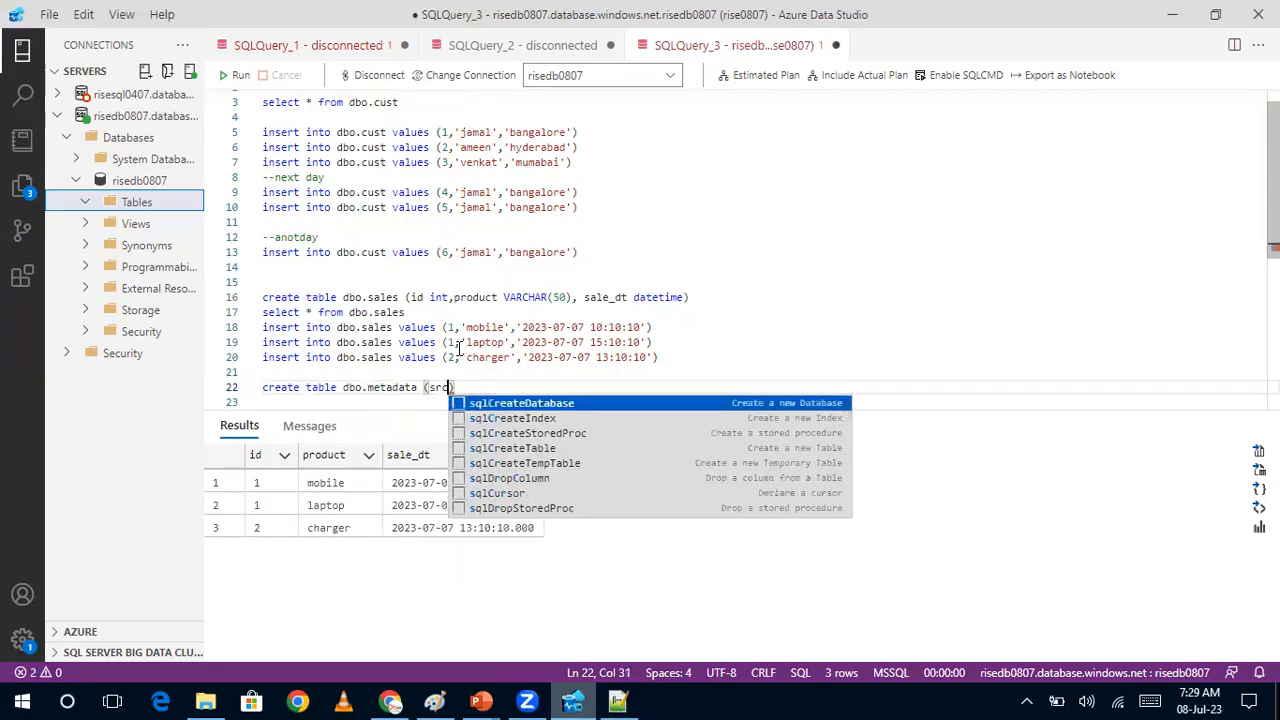
type("_sche,")
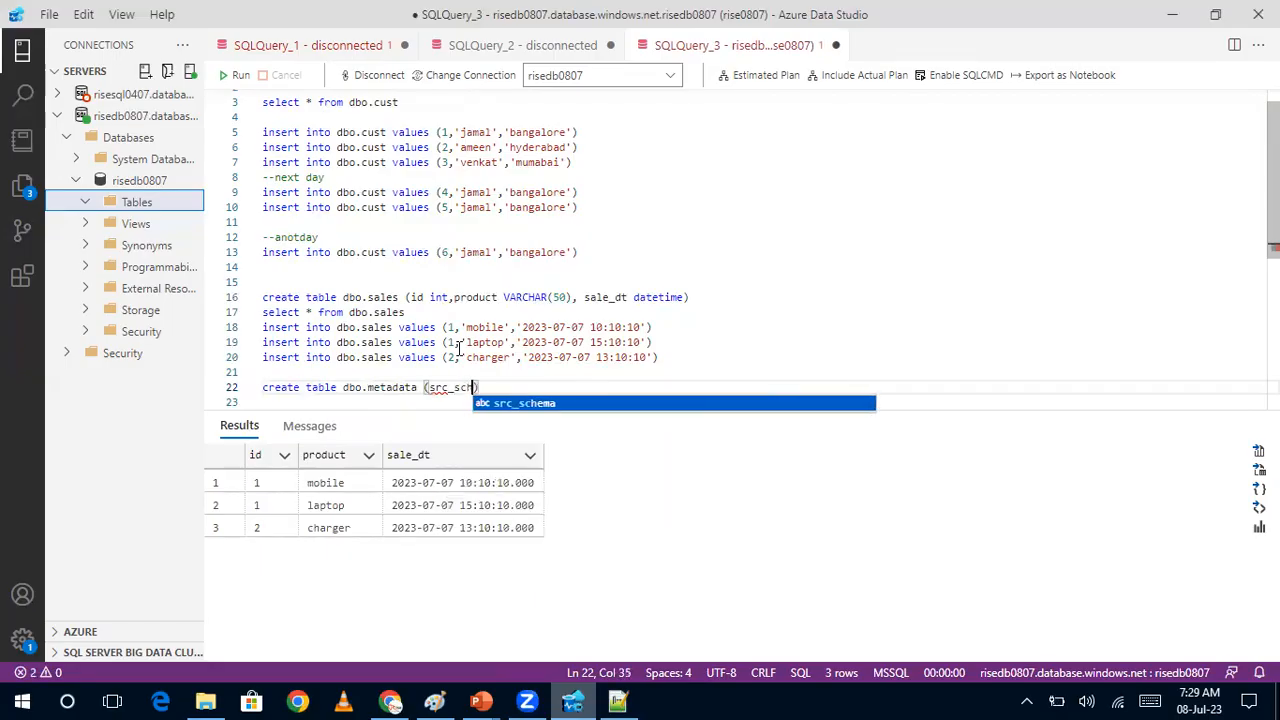
key("BackSpace")
type("ma ")
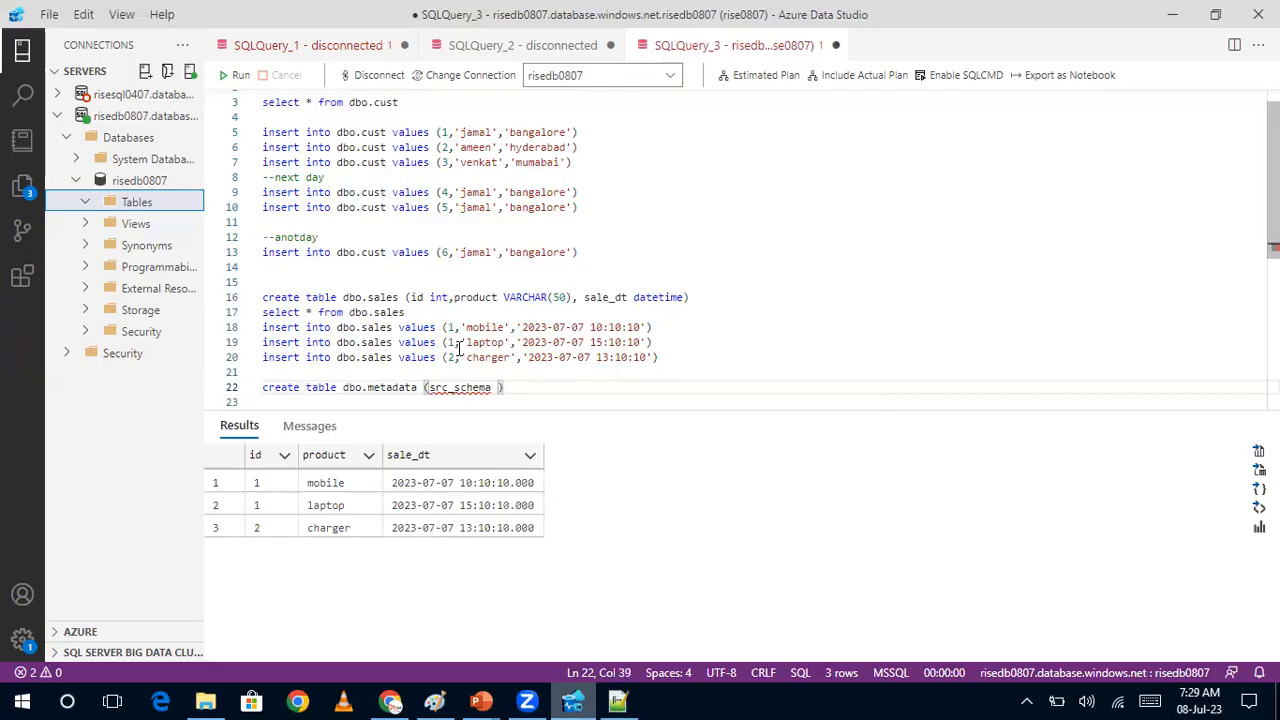
type("varch")
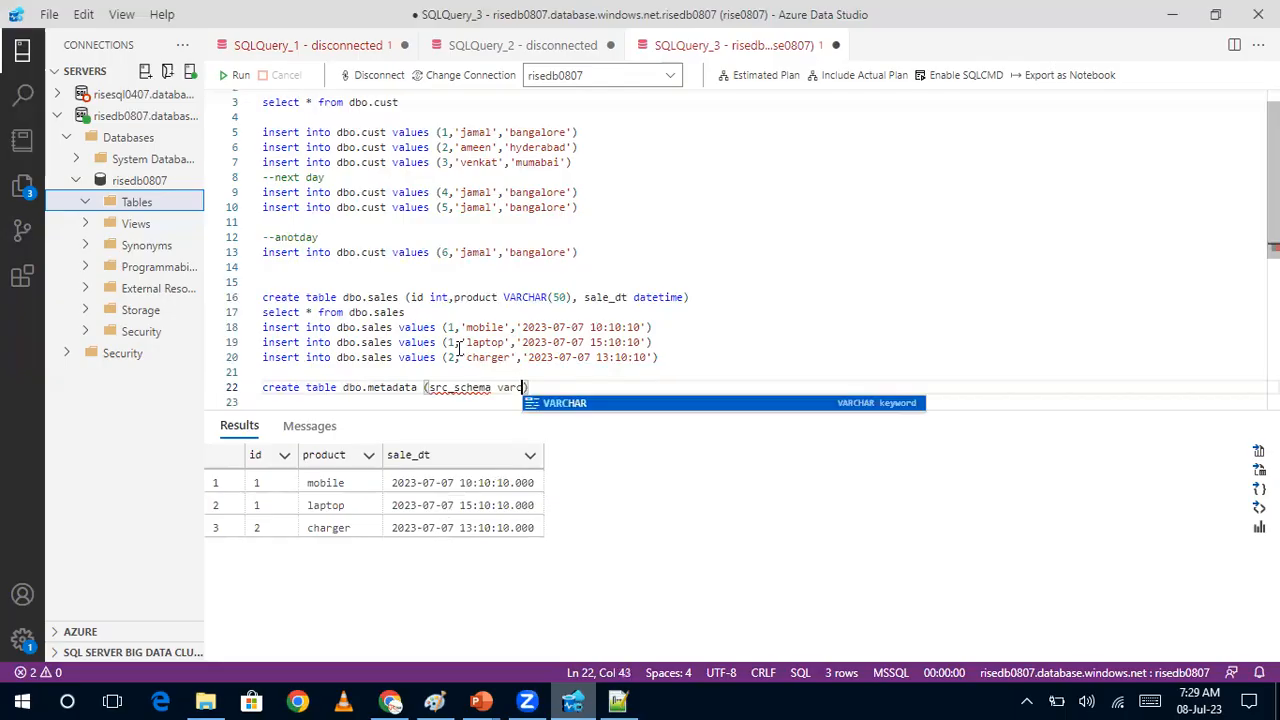
key("Tab")
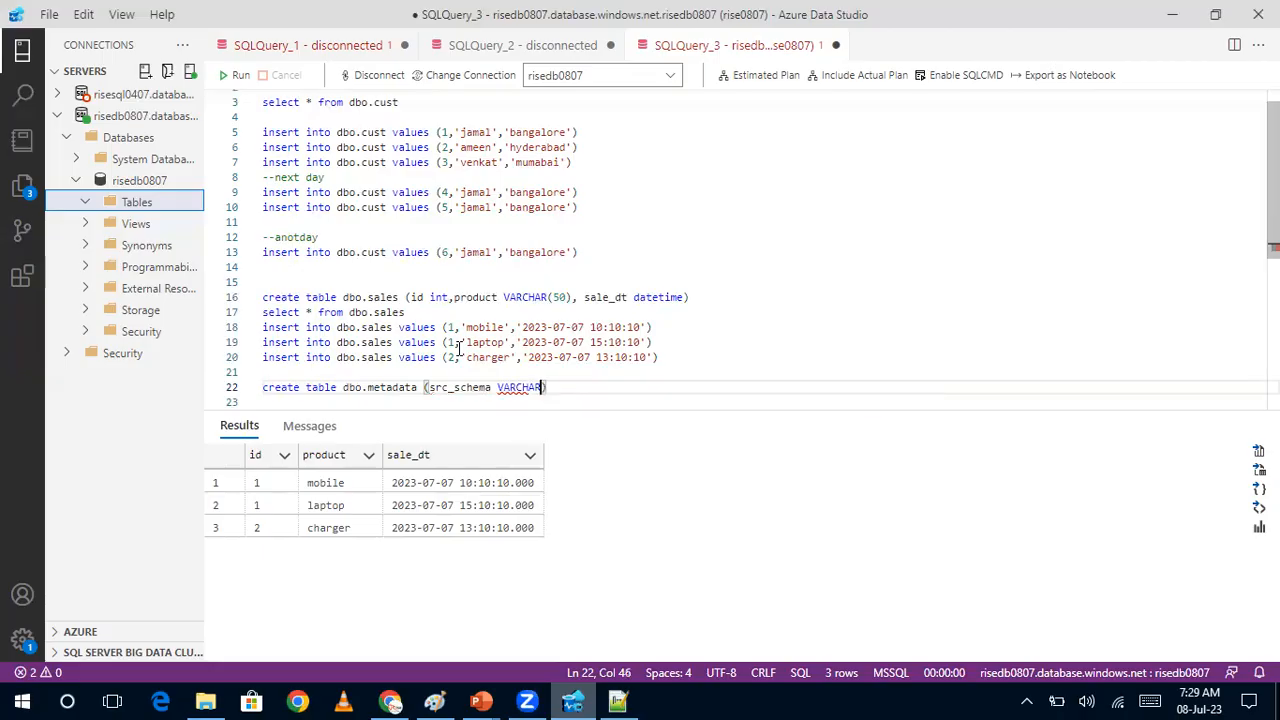
type("(20), src")
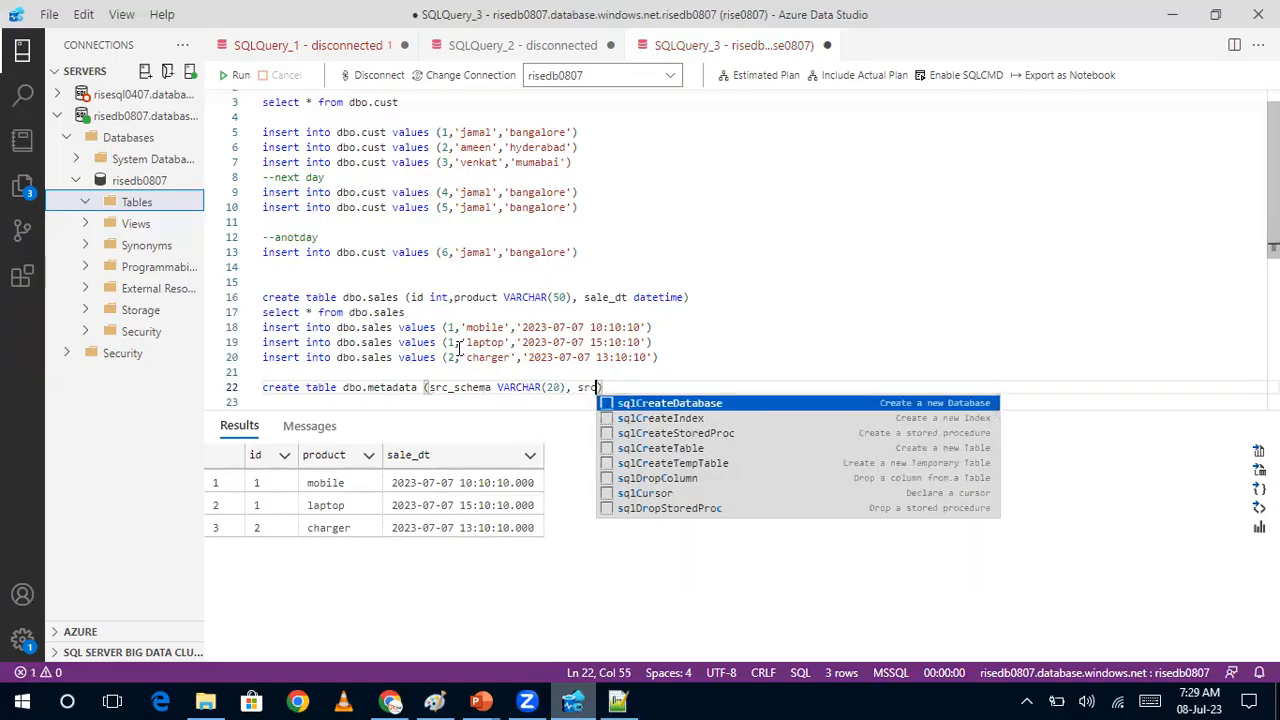
type("_table ")
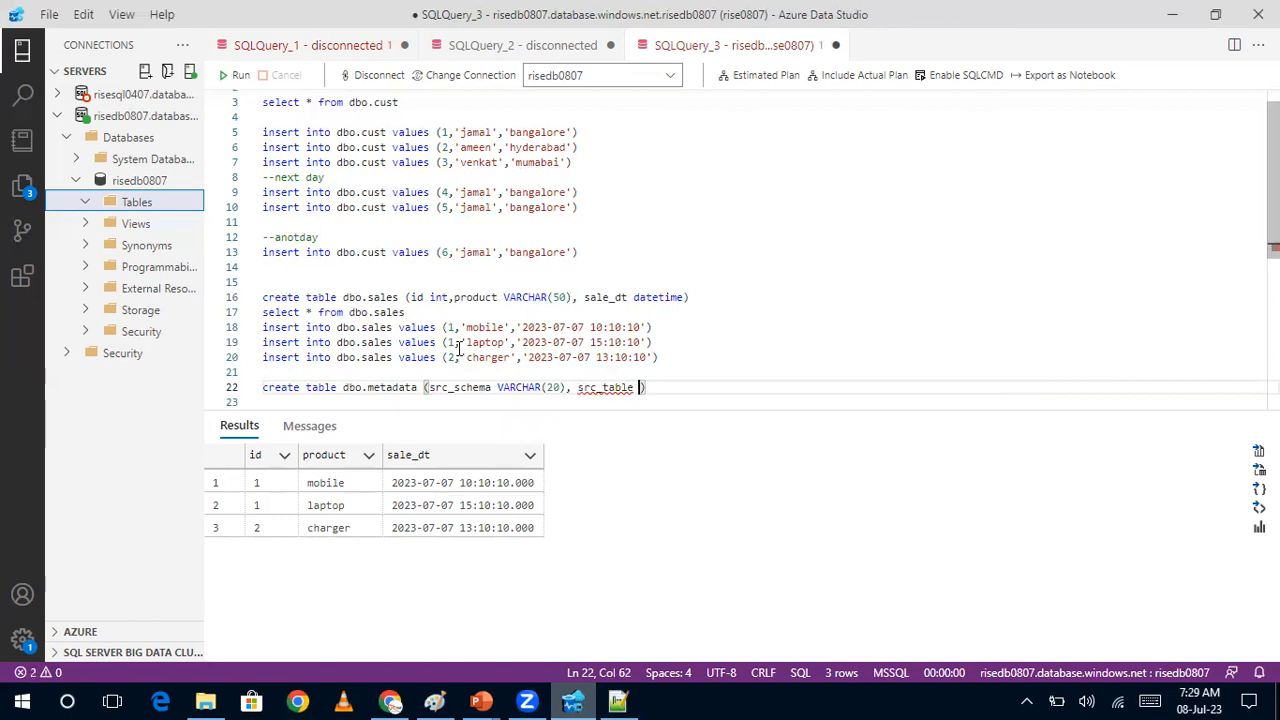
type("VARCHAR(20),")
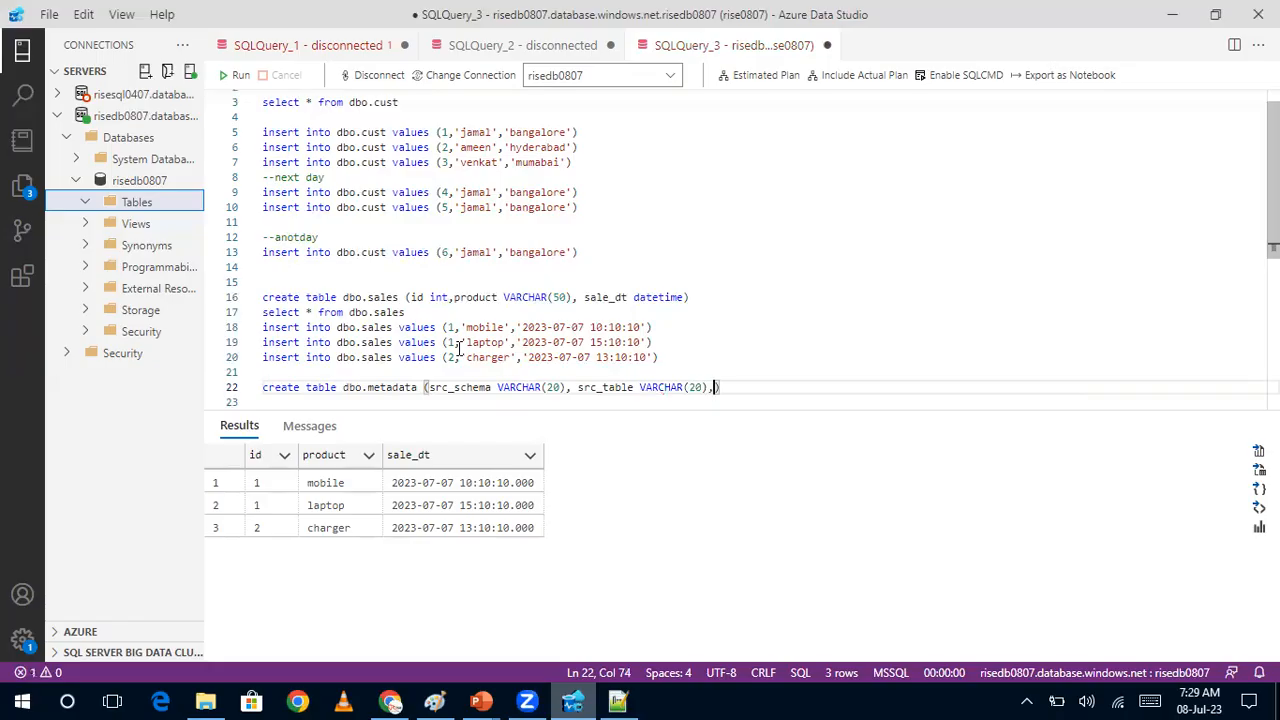
type("sin")
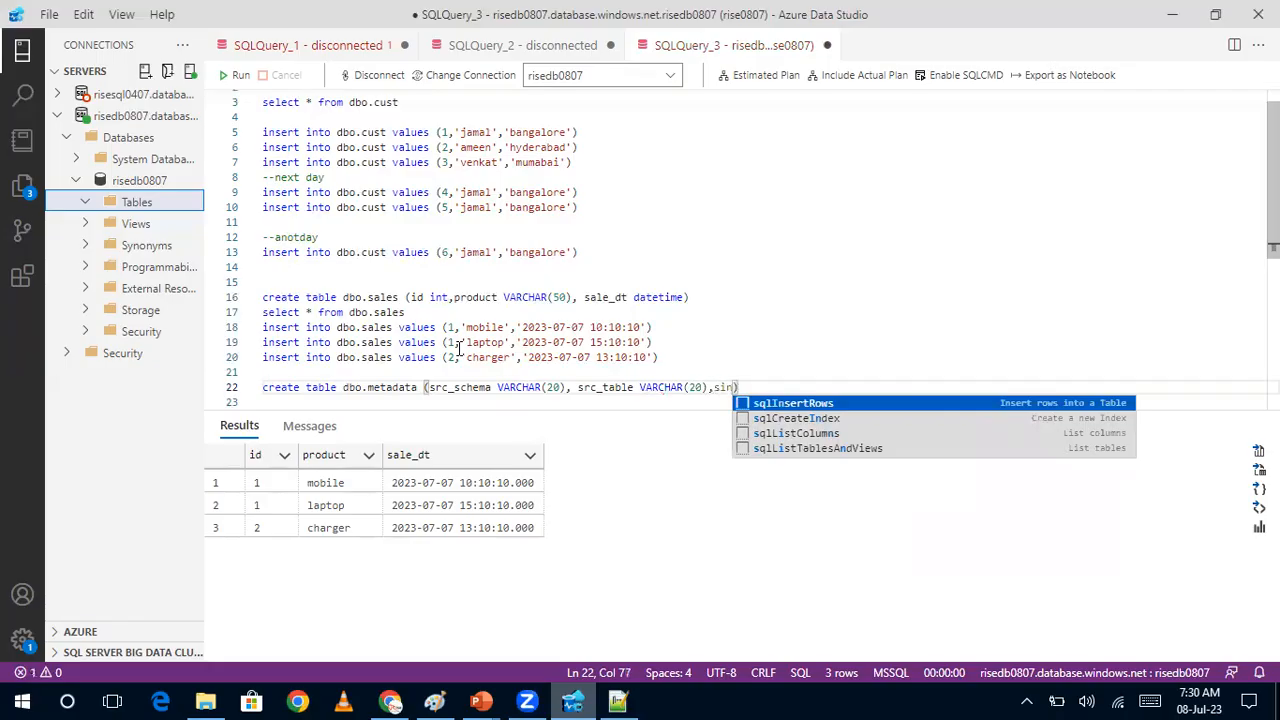
type("k")
key("BackSpace")
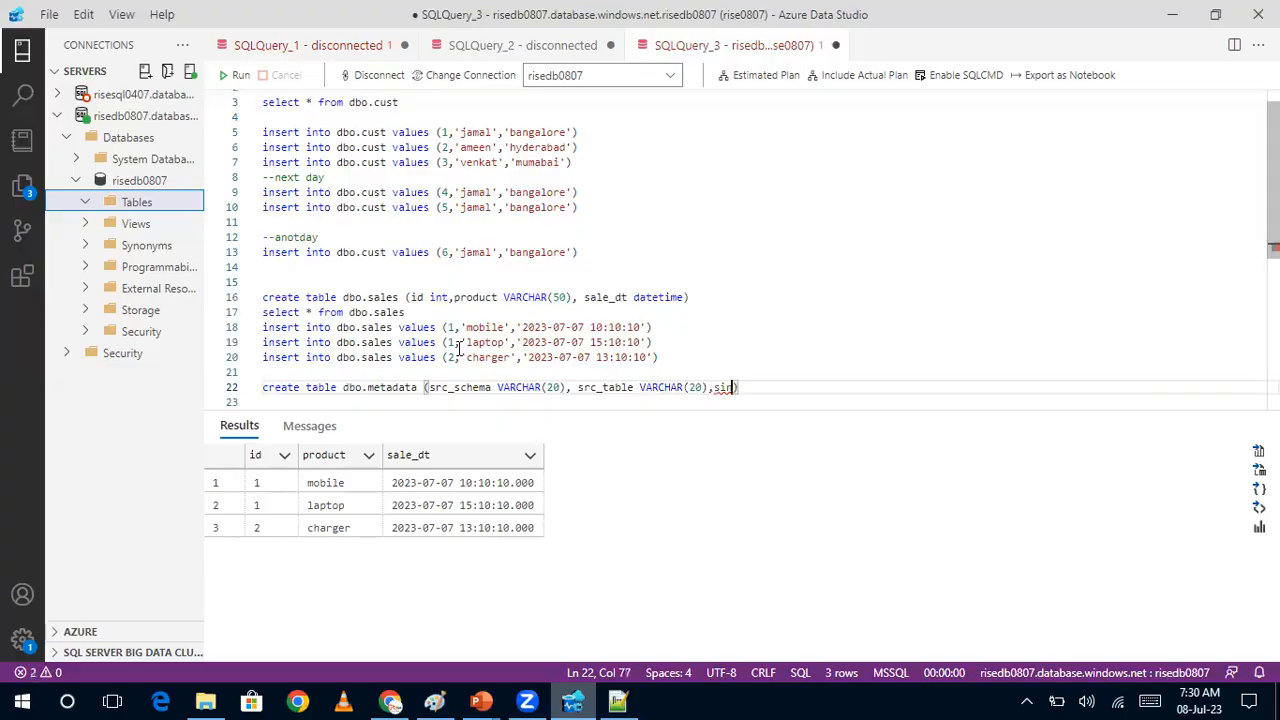
Finish the column list with sink_folder, delta_col and lpv, each varchar(20).
type("k-folder")
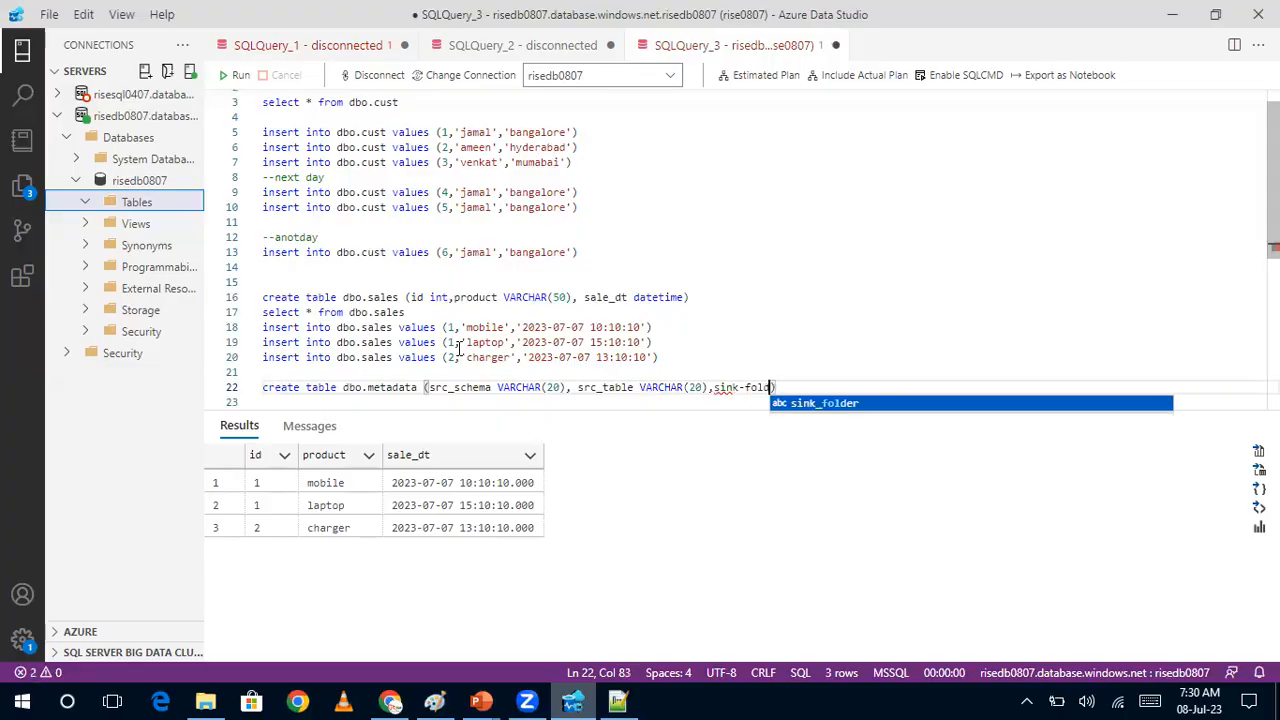
key("BackSpace")
key("BackSpace")
key("BackSpace")
key("BackSpace")
key("BackSpace")
key("BackSpace")
key("BackSpace")
key("BackSpace")
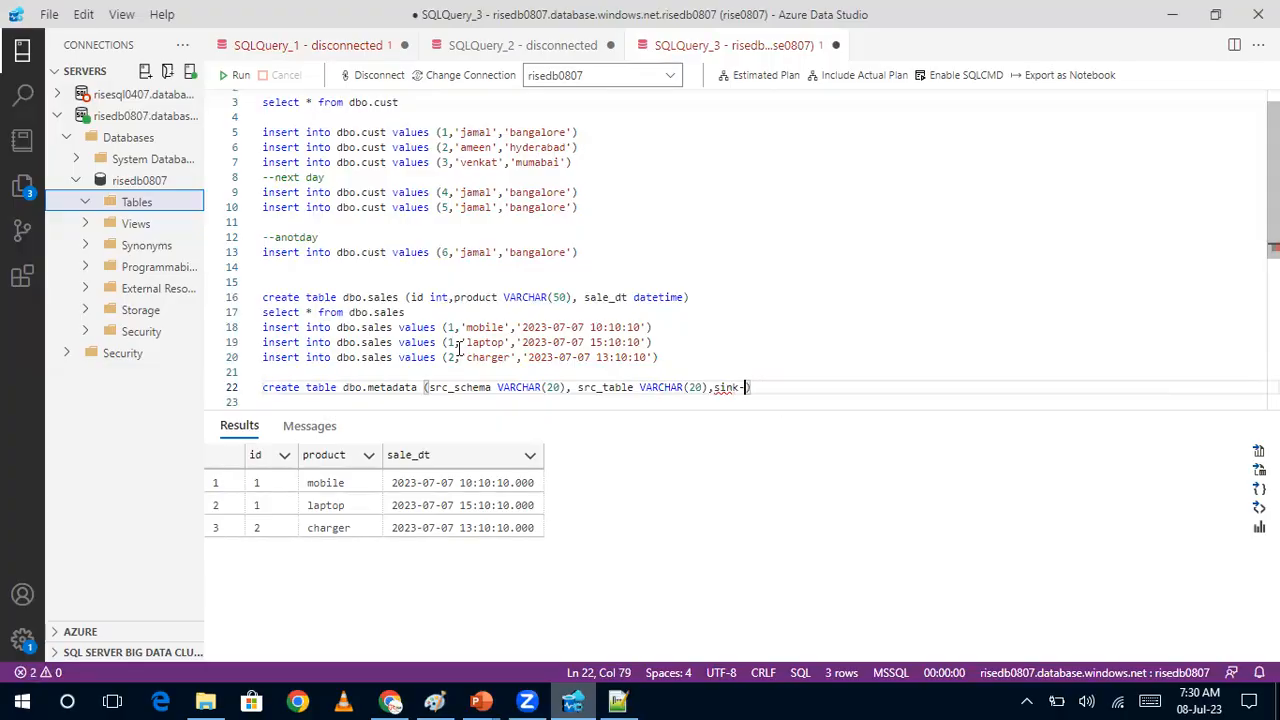
type("_folder varchar")
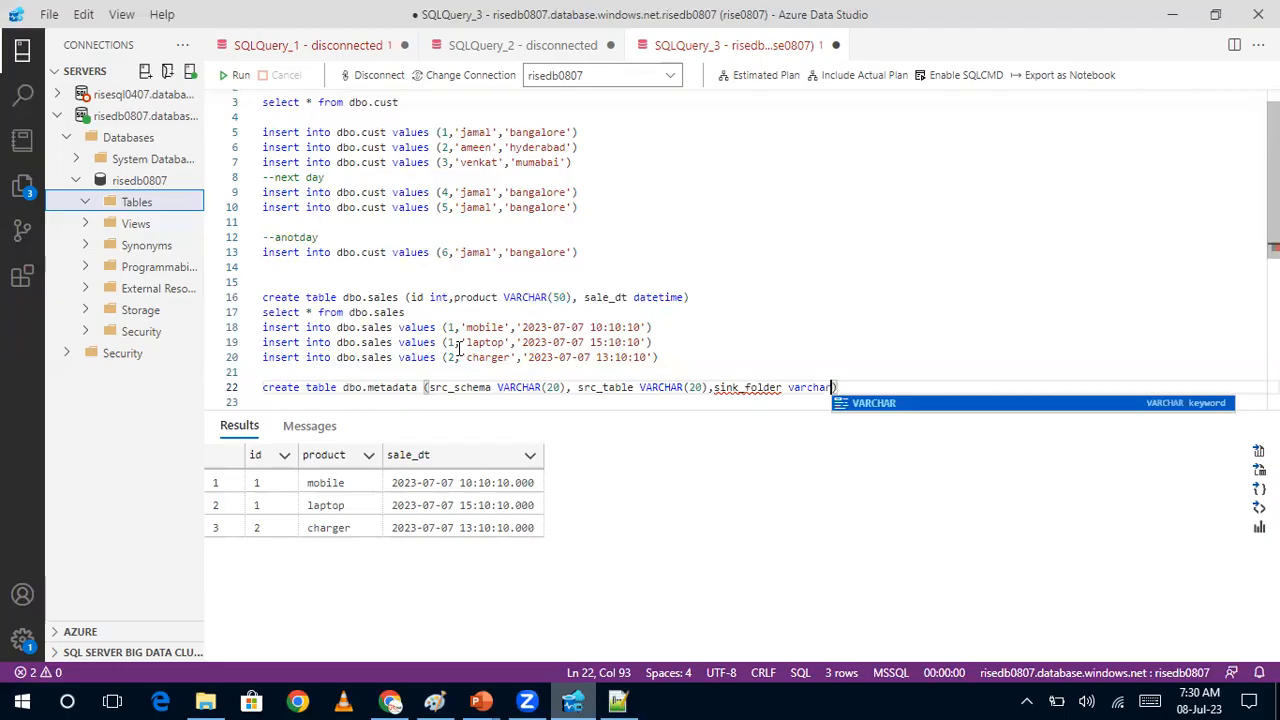
type("(20")
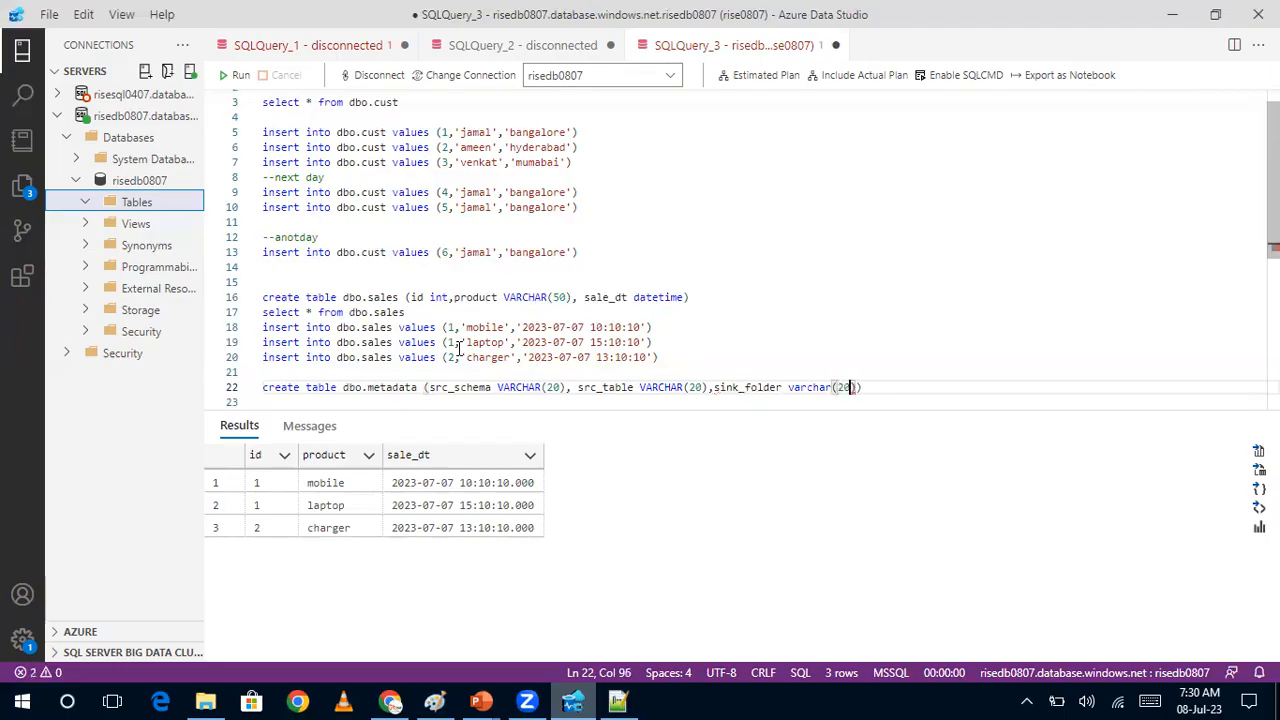
type("),")
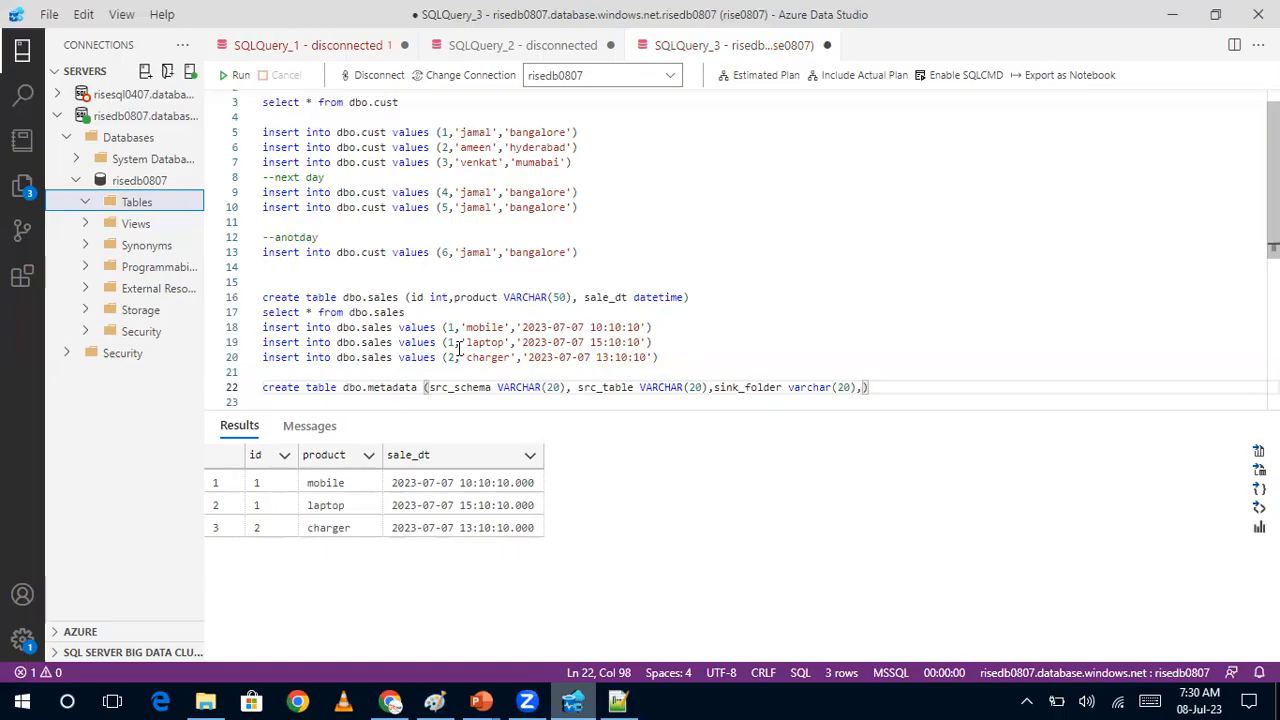
type("del")
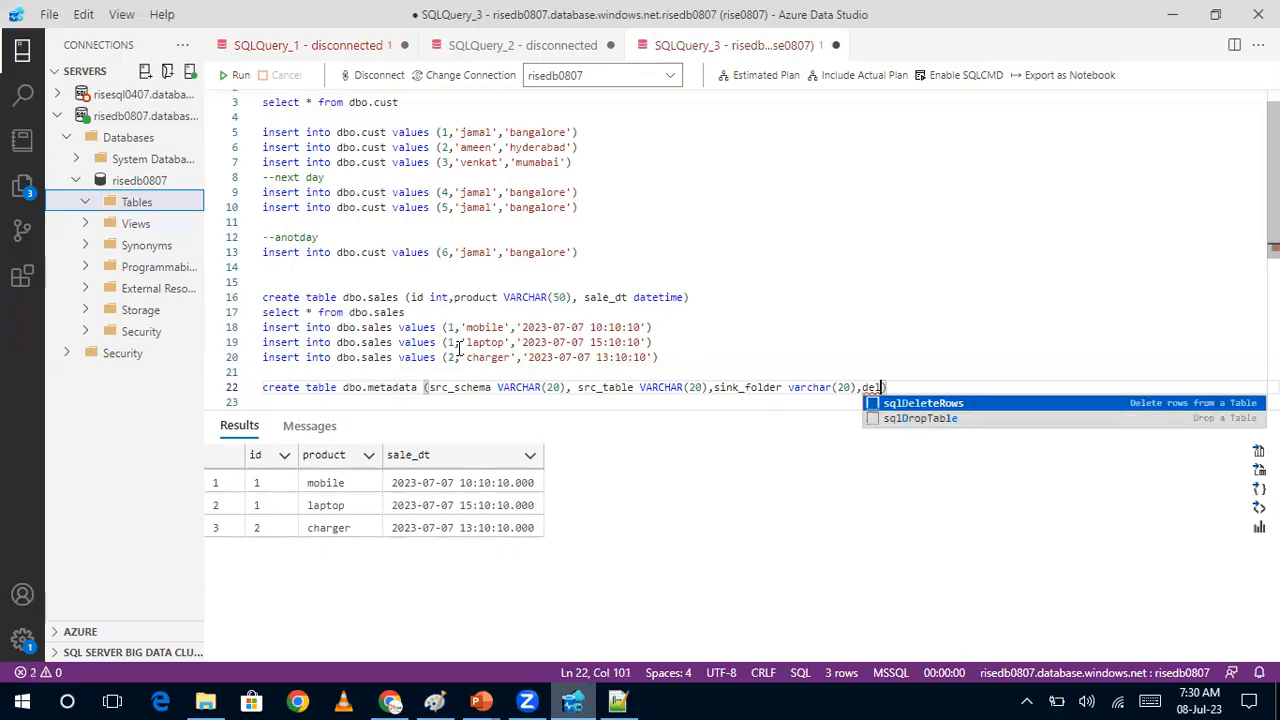
type("ta_col")
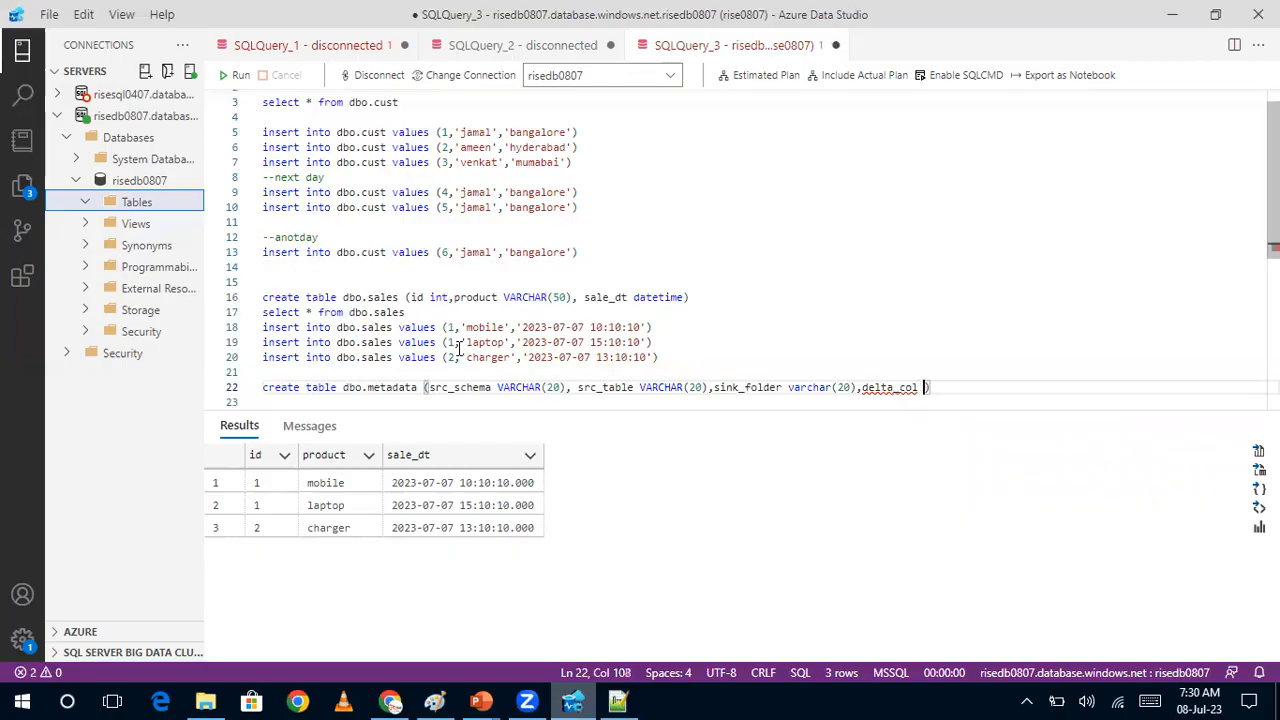
type(" var")
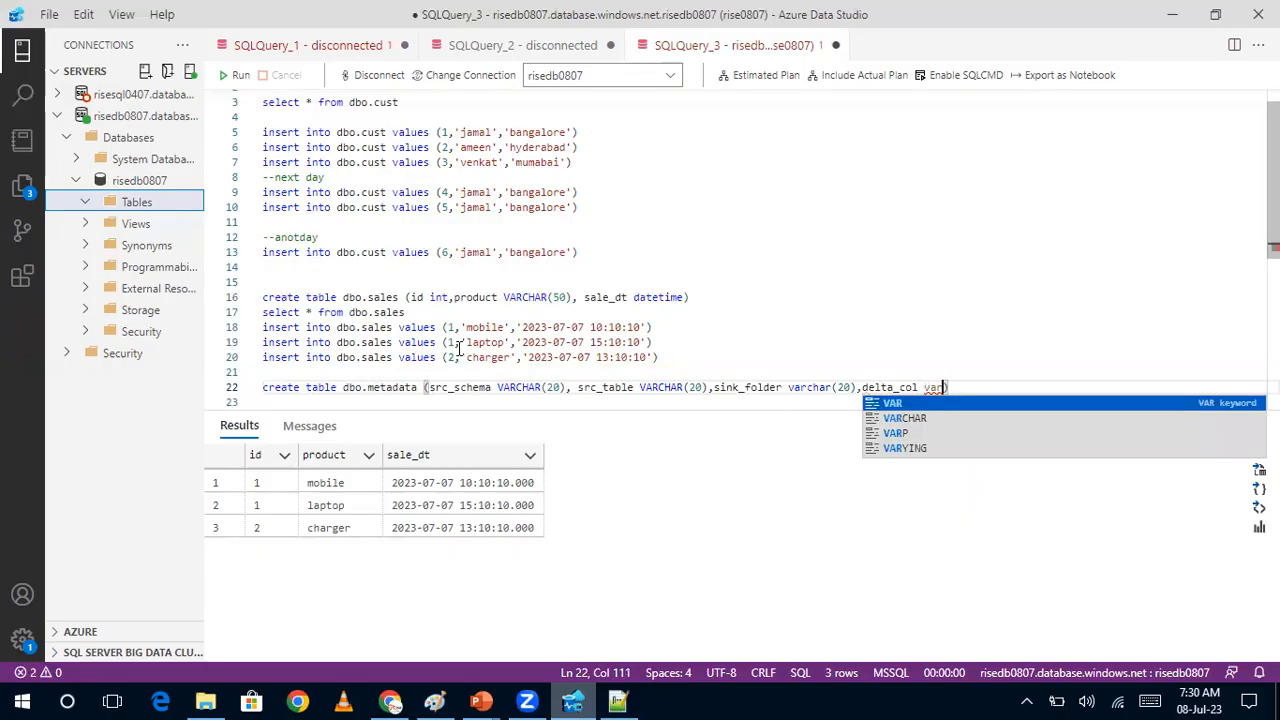
key("Down")
key("Return")
type("(20")
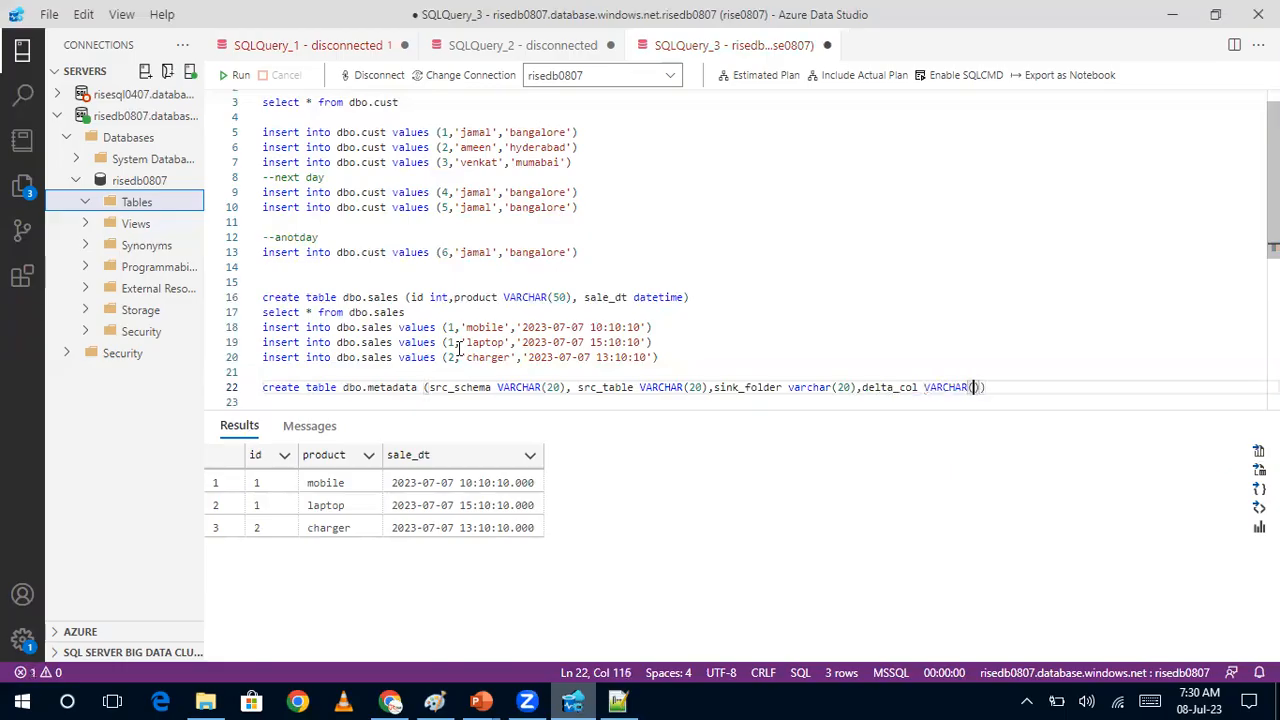
type("),")
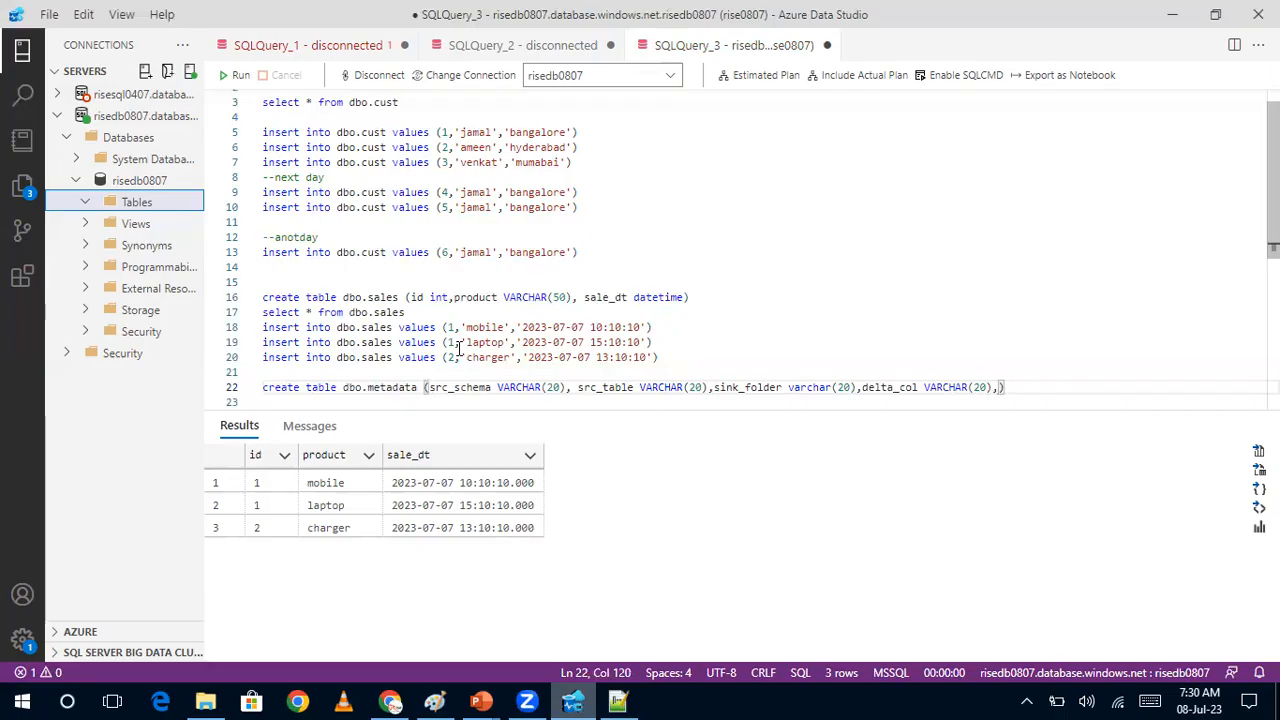
type("lpv varch")
key("BackSpace")
type("har(")
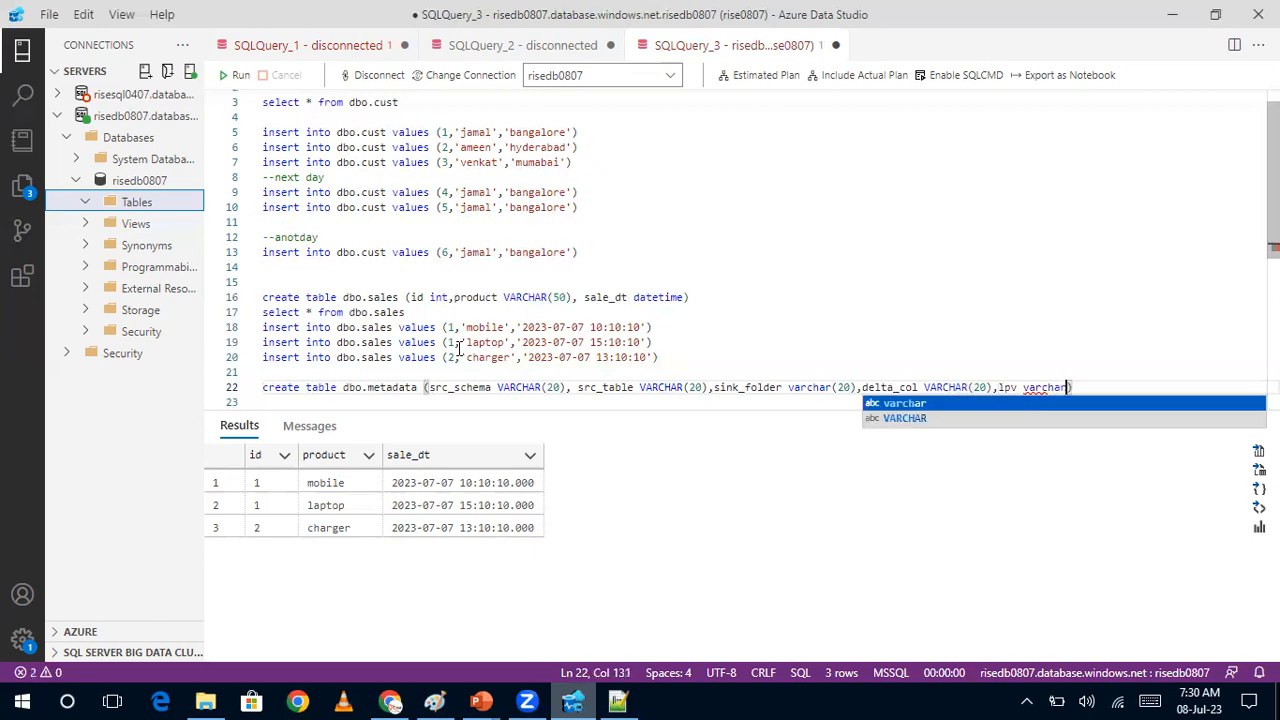
type("20")
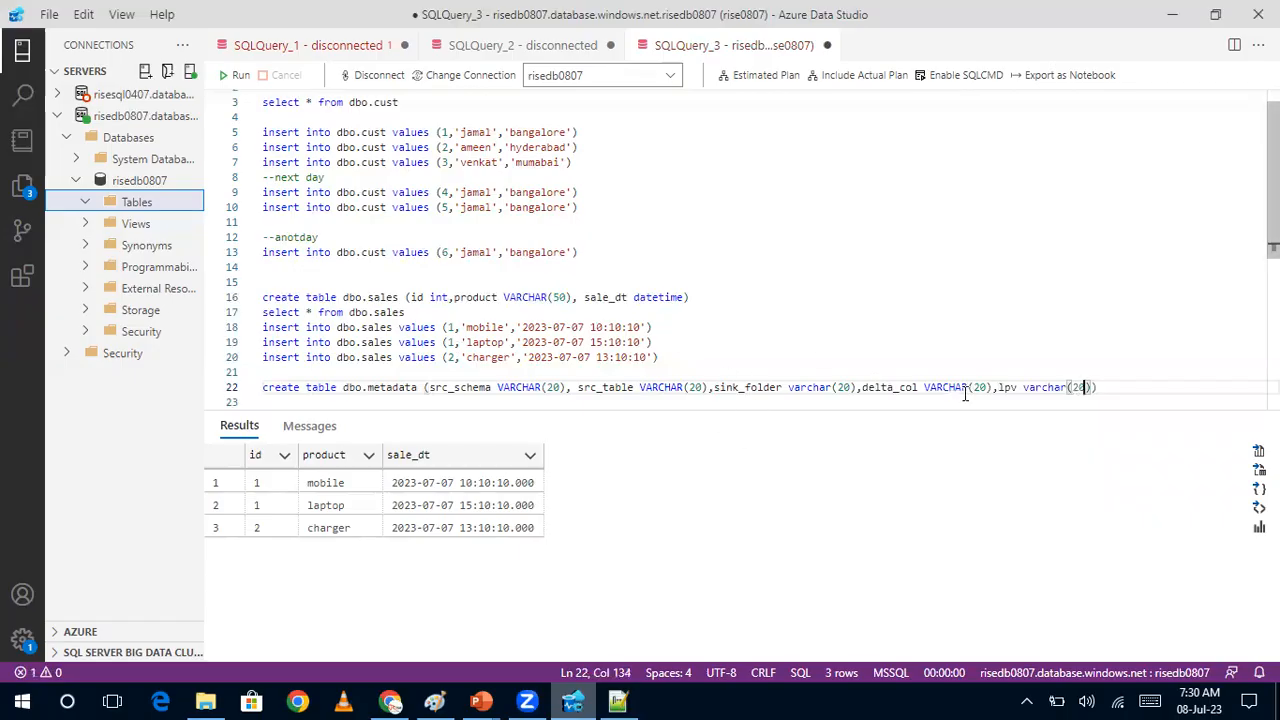
double_click(1007, 386)
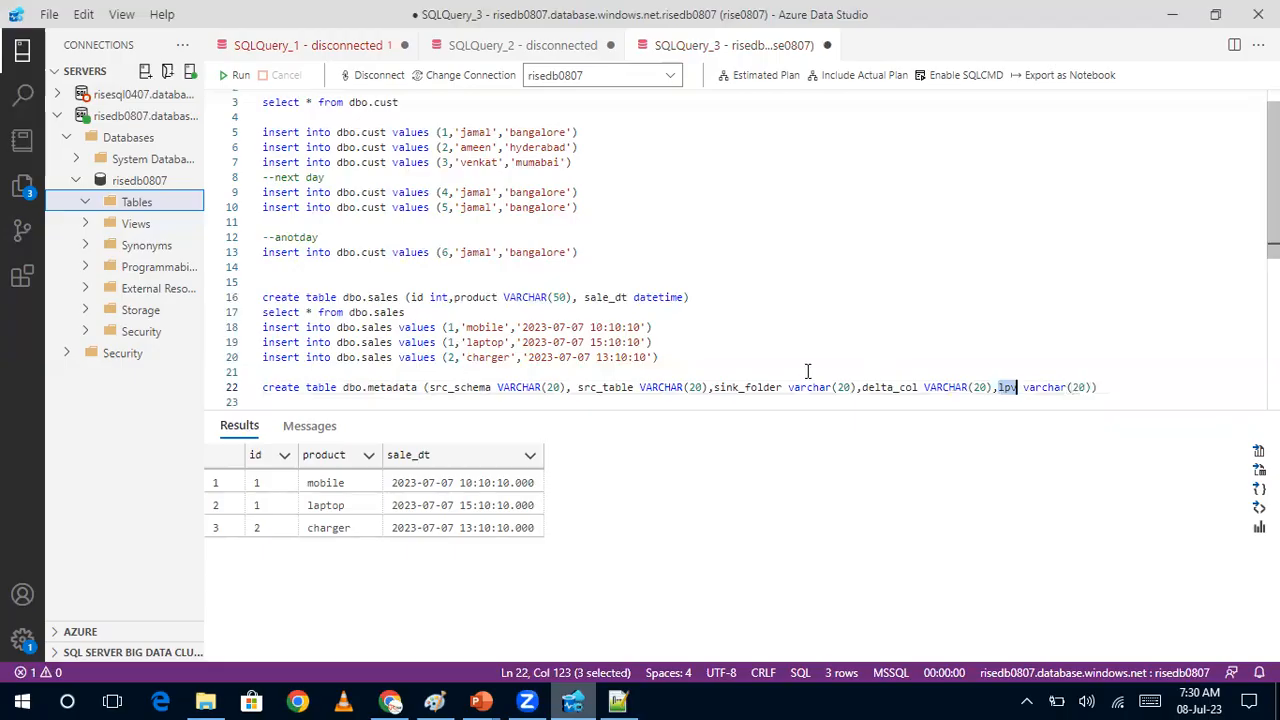
Run the dbo.metadata create statement and start an insert into dbo.metadata below it.
left_click(230, 394)
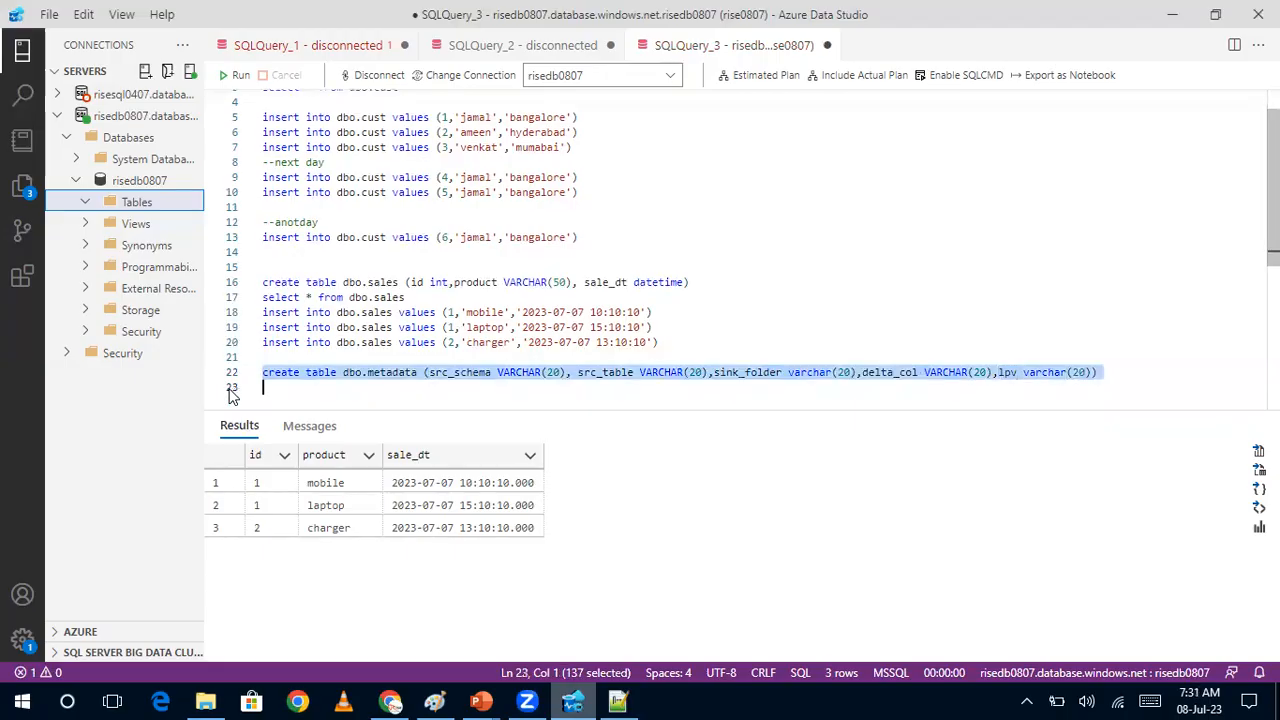
left_click(236, 75)
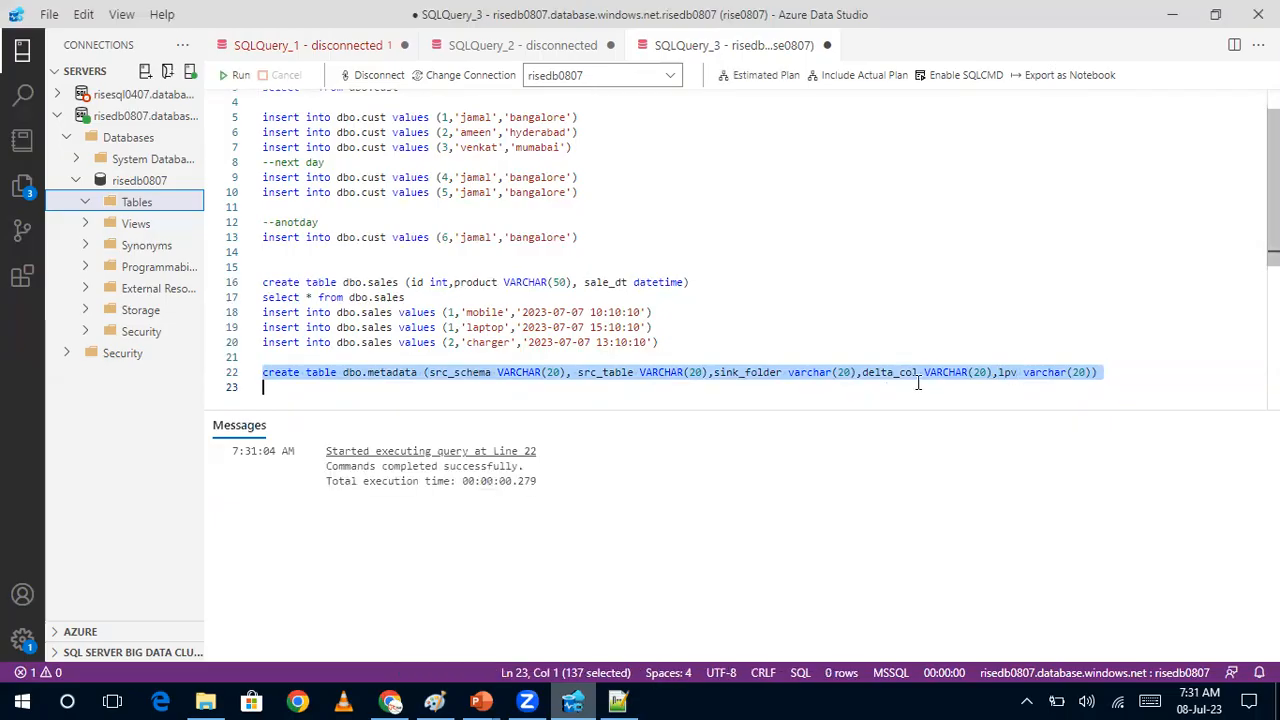
left_click(1096, 372)
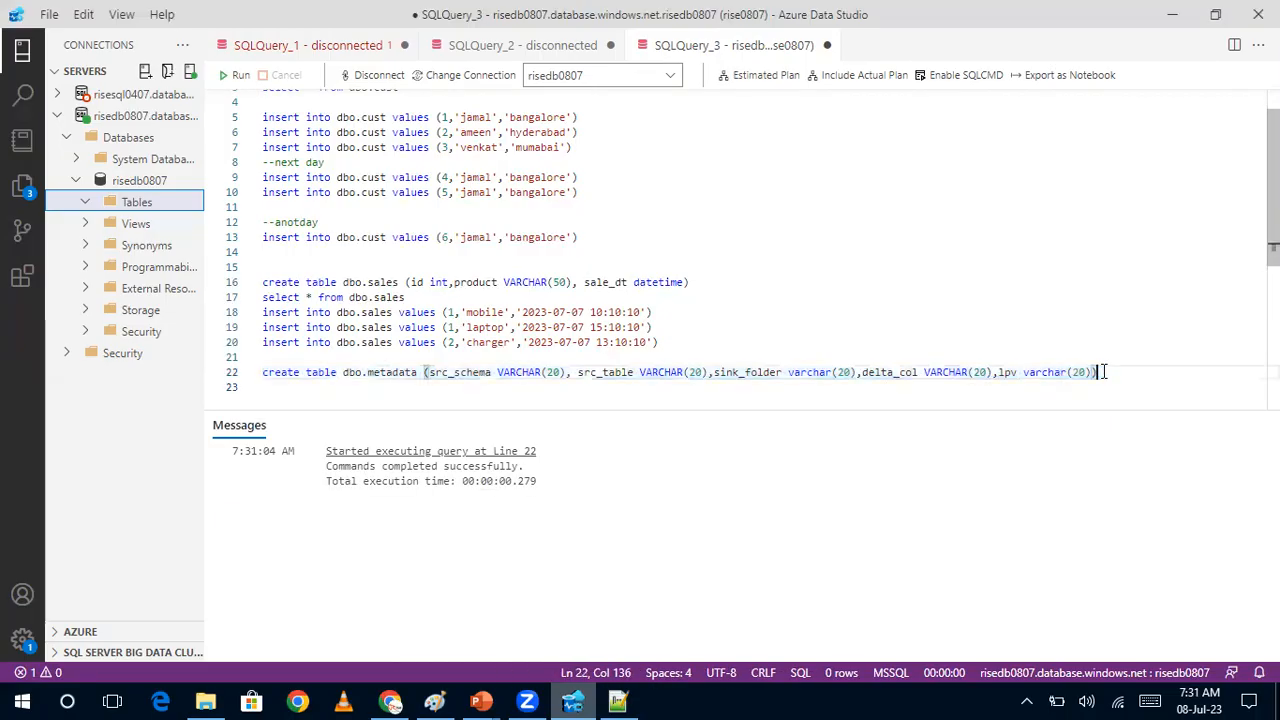
key("Return")
key("Return")
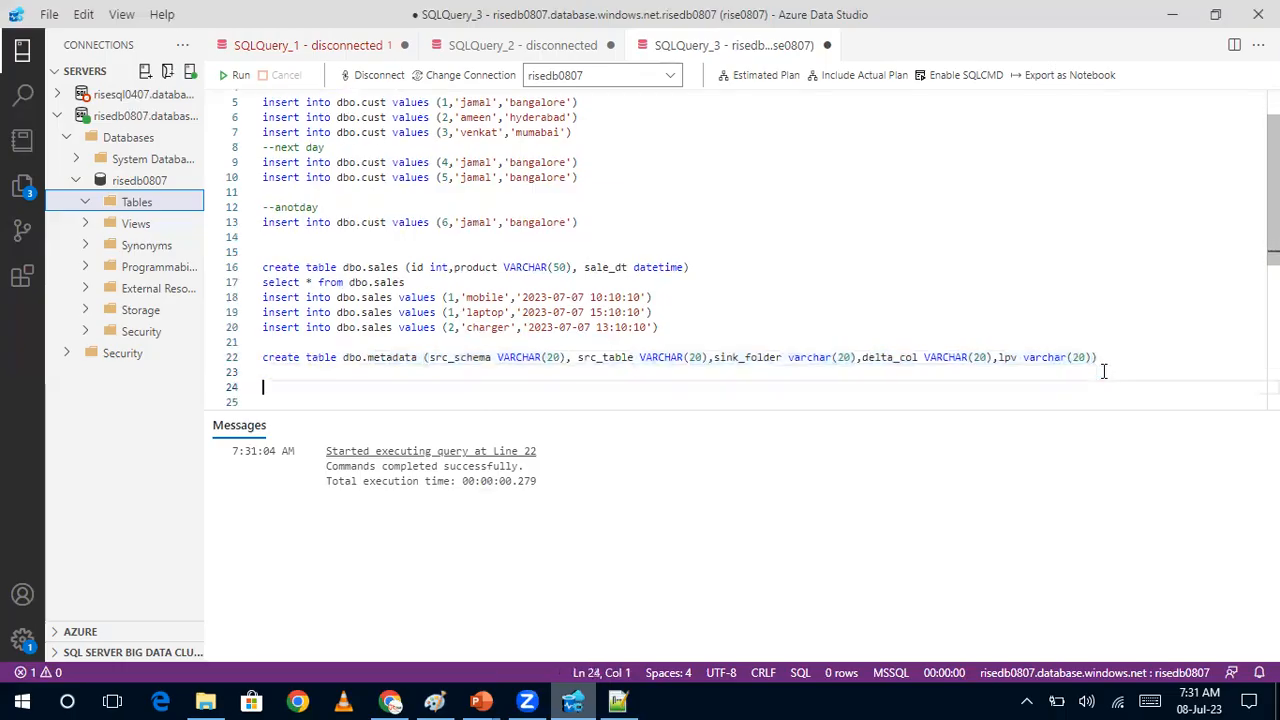
type("insert ")
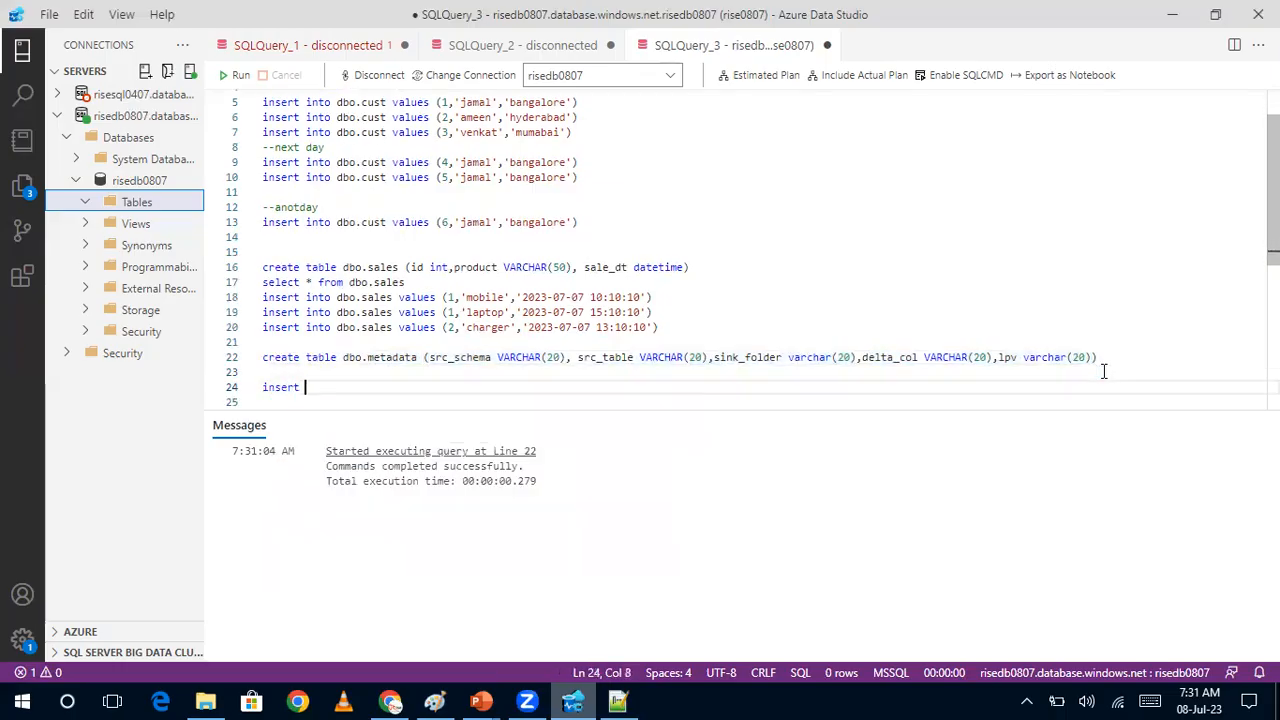
type("into d")
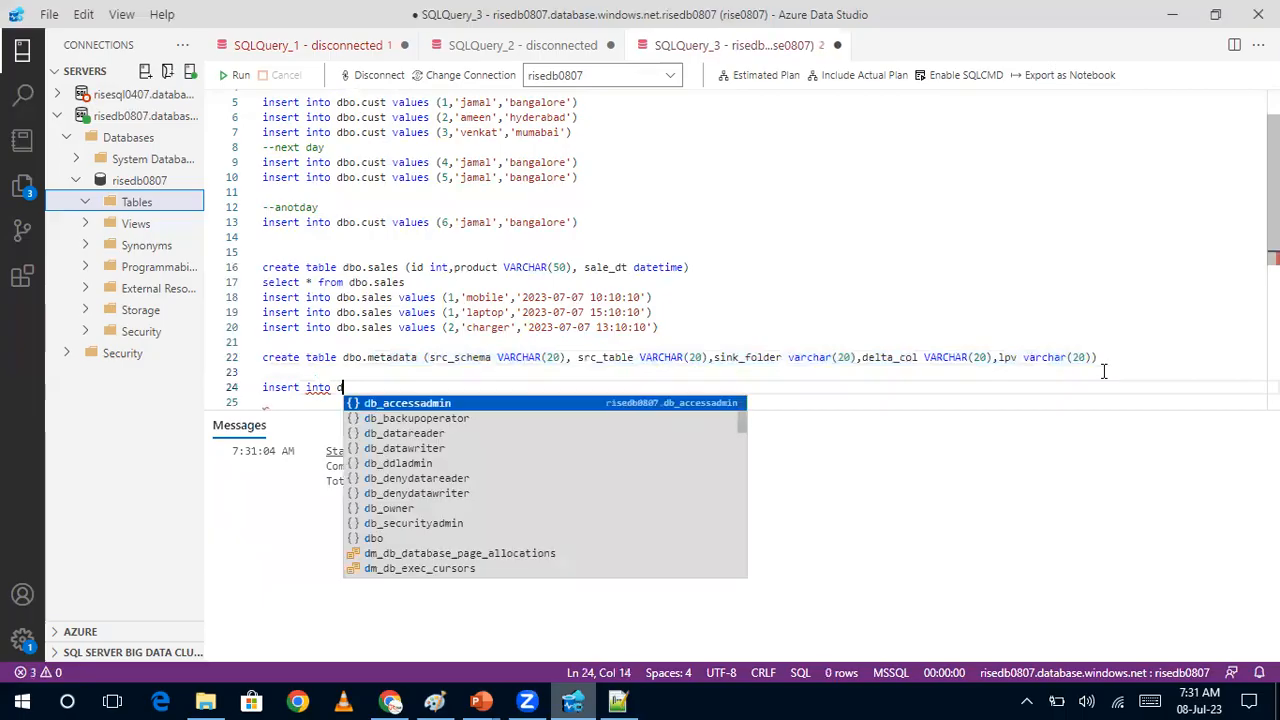
type("bo.me")
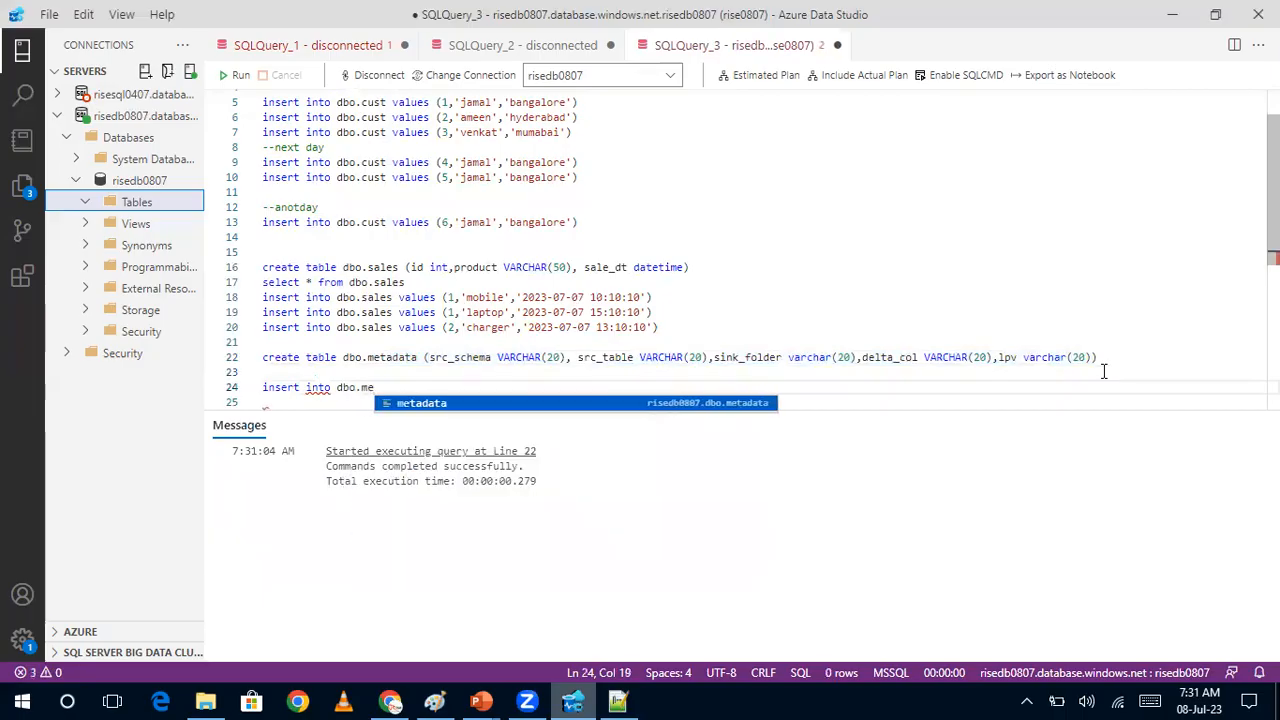
Complete the table name as dbo.metadata and enter values 'dbo','cust','custout'.
key("Tab")
type("value")
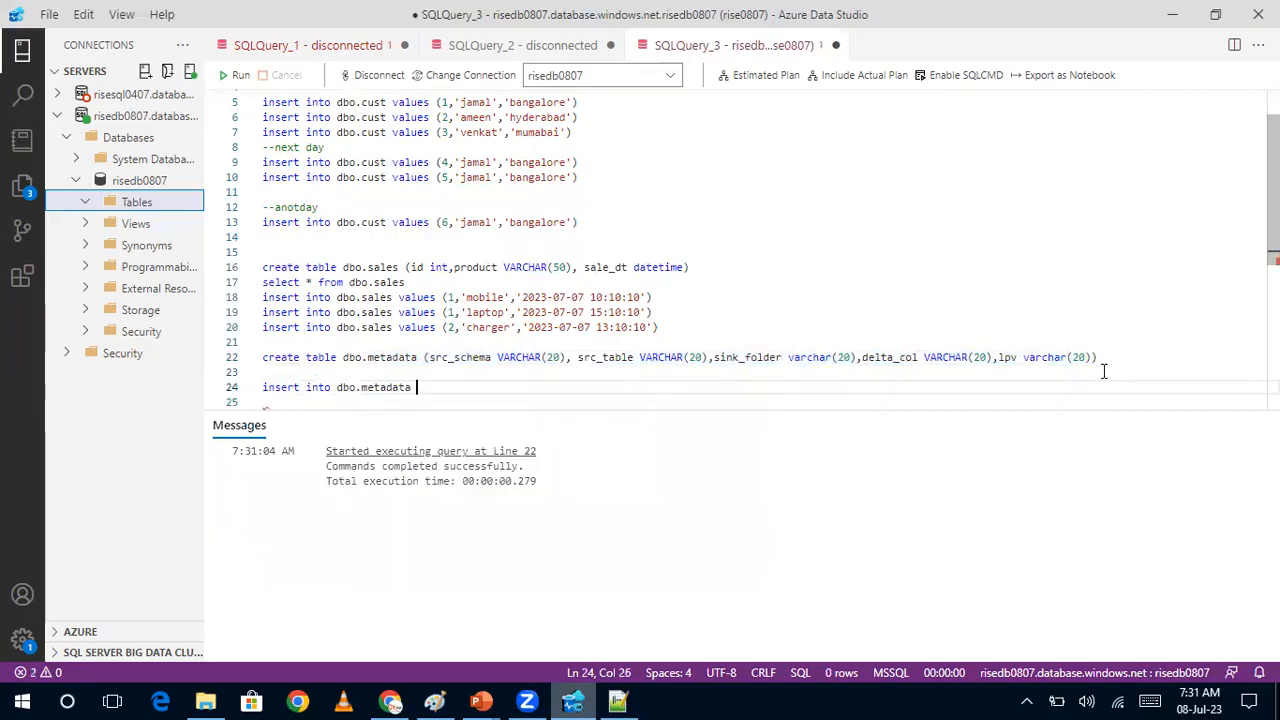
type("s (")
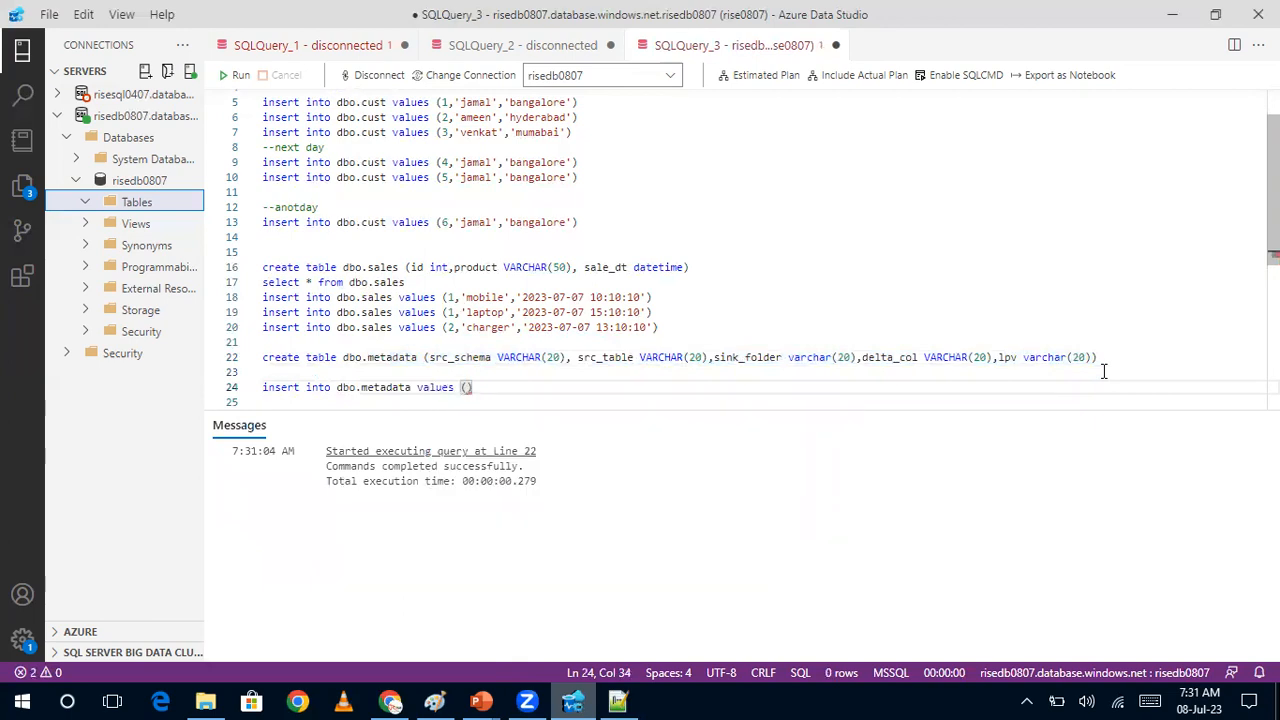
type("'dbo',")
scroll(509, 253, "up", 2)
scroll(509, 253, "down", 3)
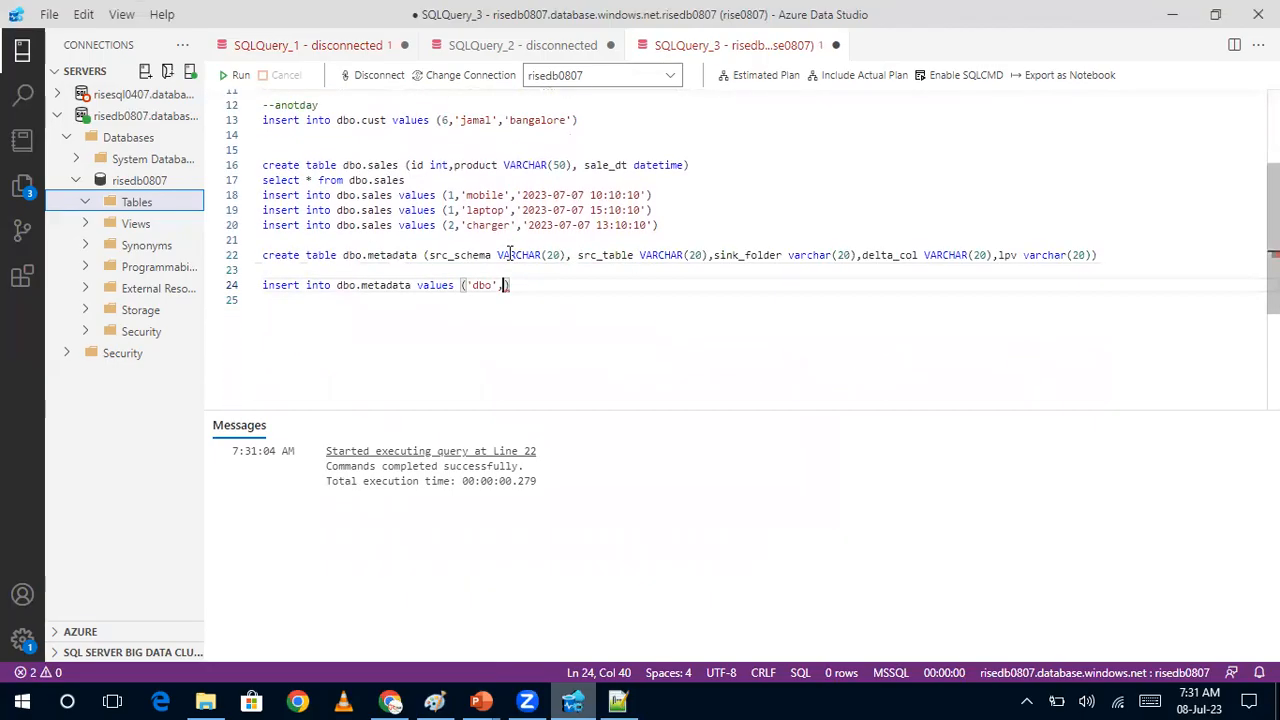
scroll(513, 246, "up", 3)
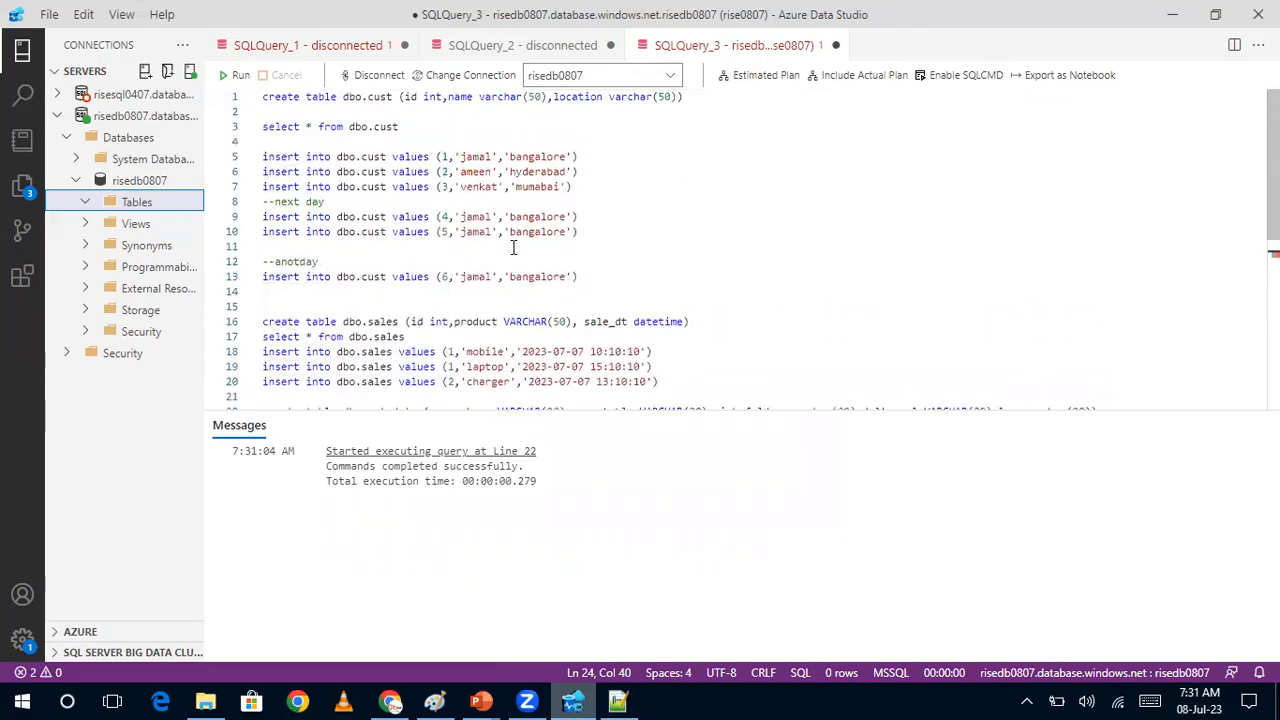
scroll(476, 237, "down", 4)
scroll(476, 237, "down", 2)
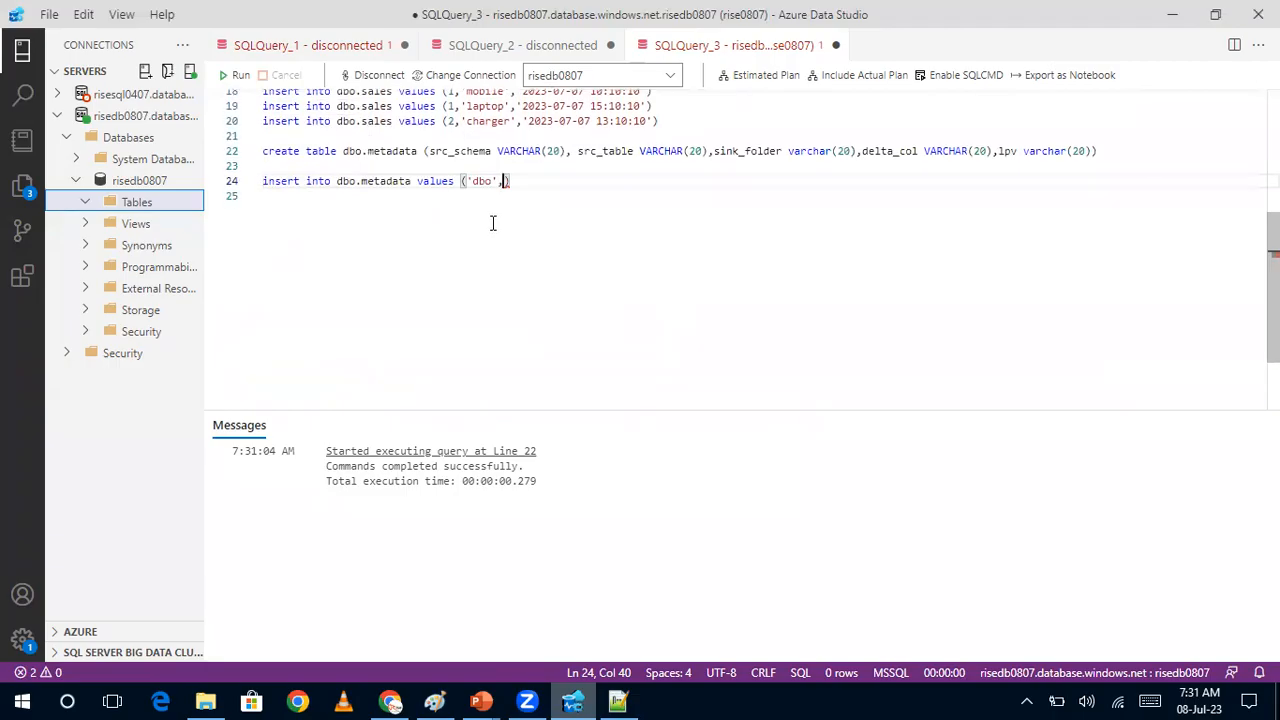
type("'cust")
type(",")
key("BackSpace")
type("',")
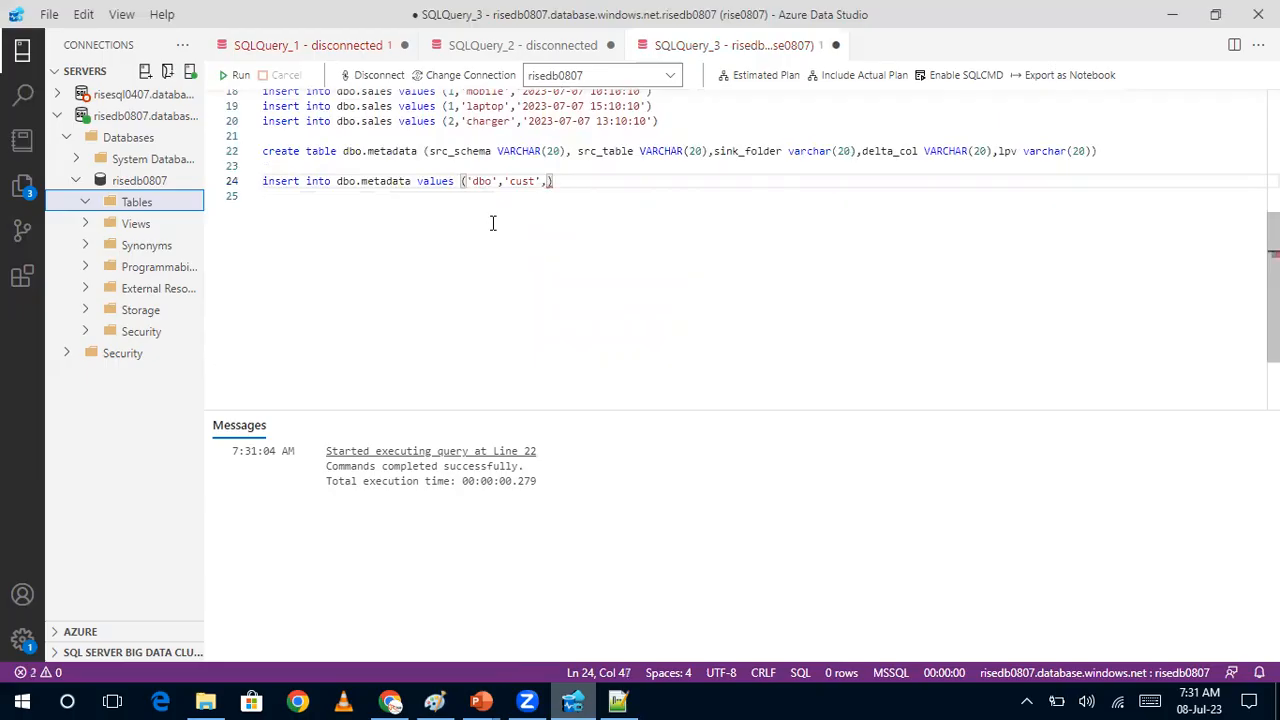
type("'custo")
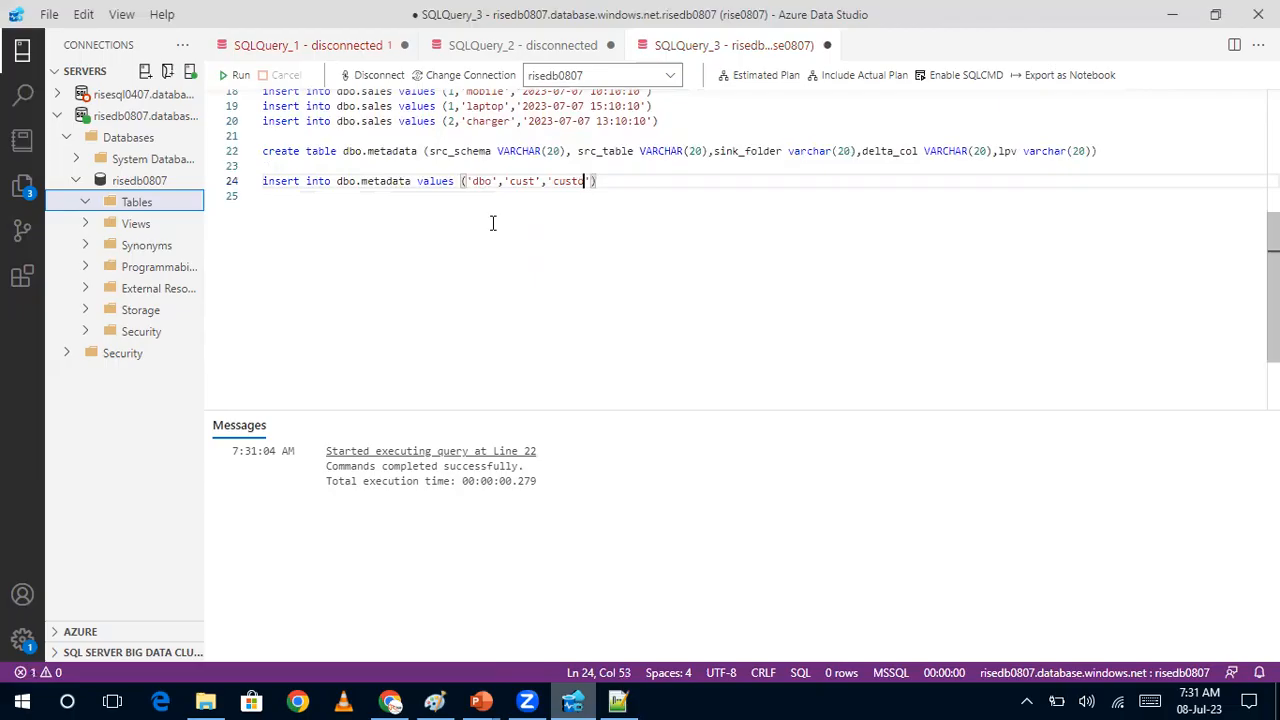
type("ut',")
Add 'id' and '0' to the values list and select the whole insert line.
scroll(492, 222, "up", 6)
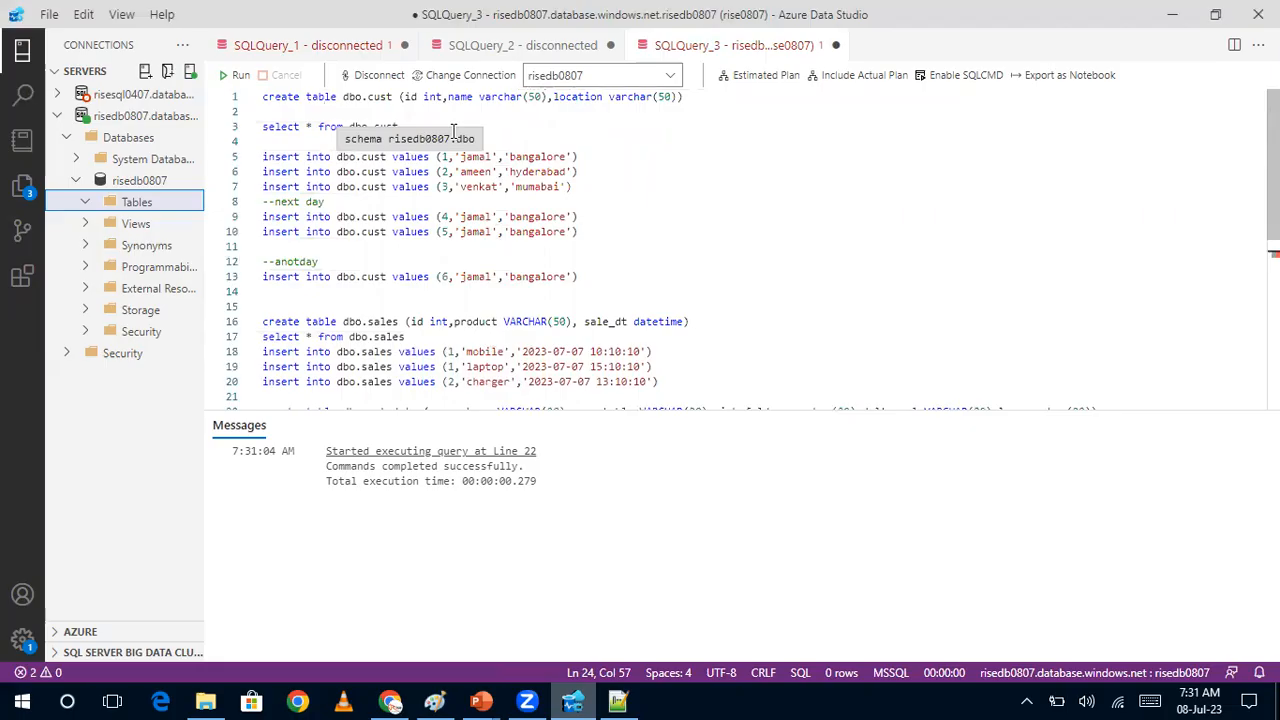
scroll(453, 131, "down", 4)
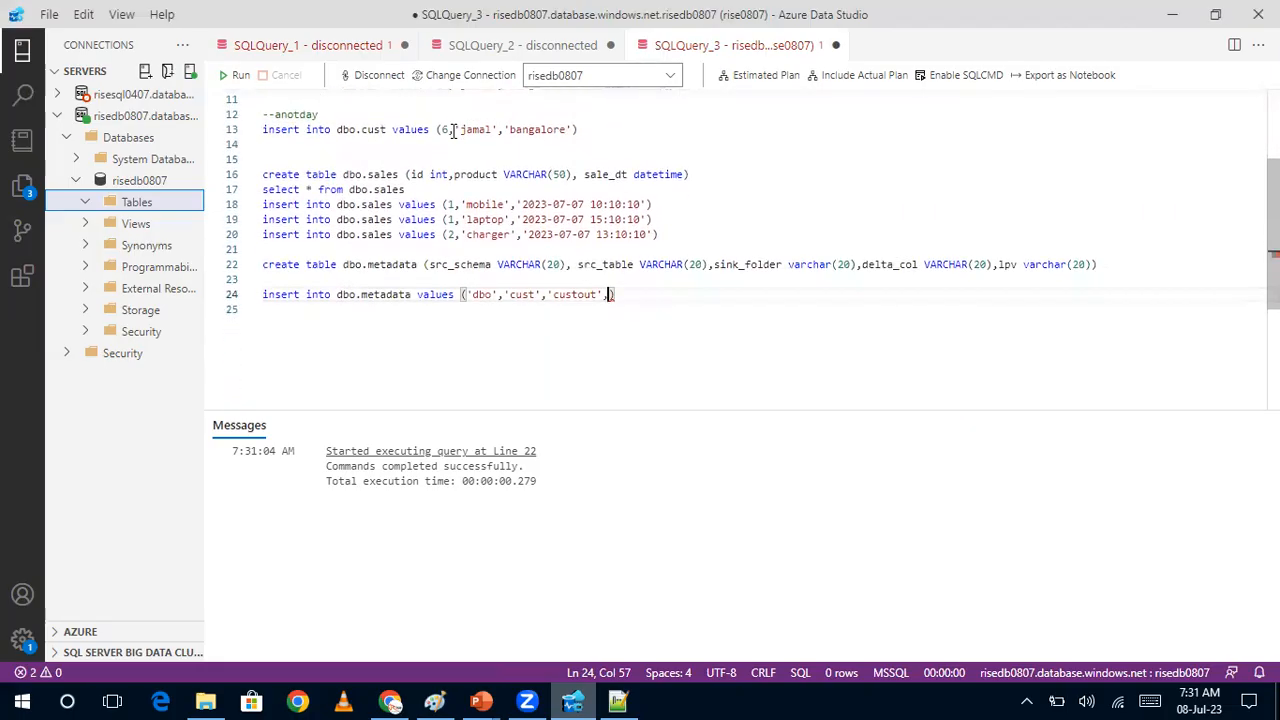
type("'id")
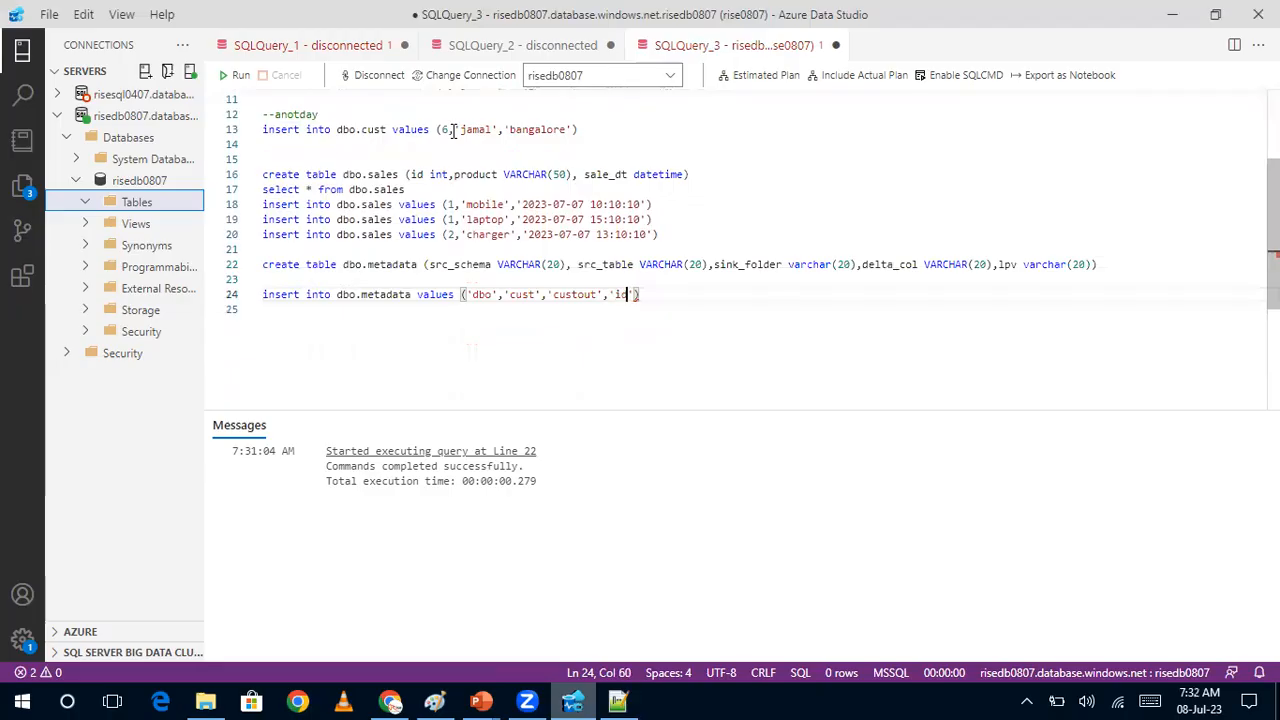
type("',")
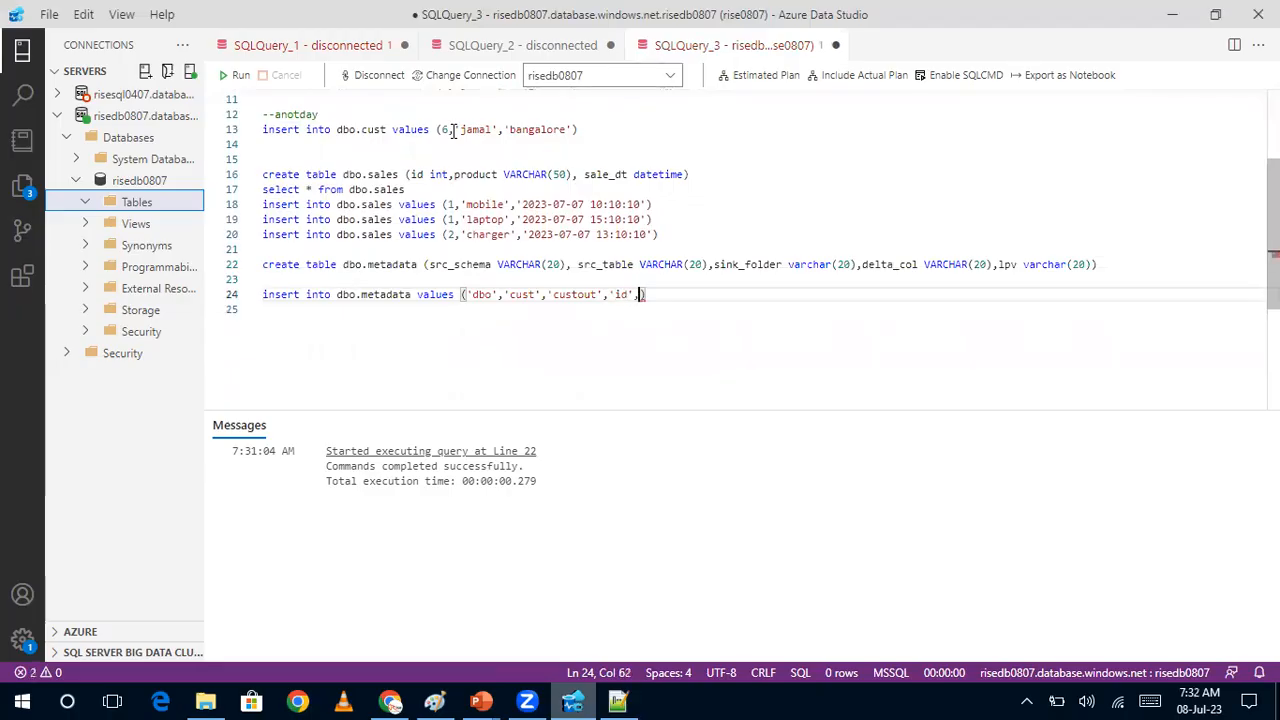
scroll(453, 130, "up", 1)
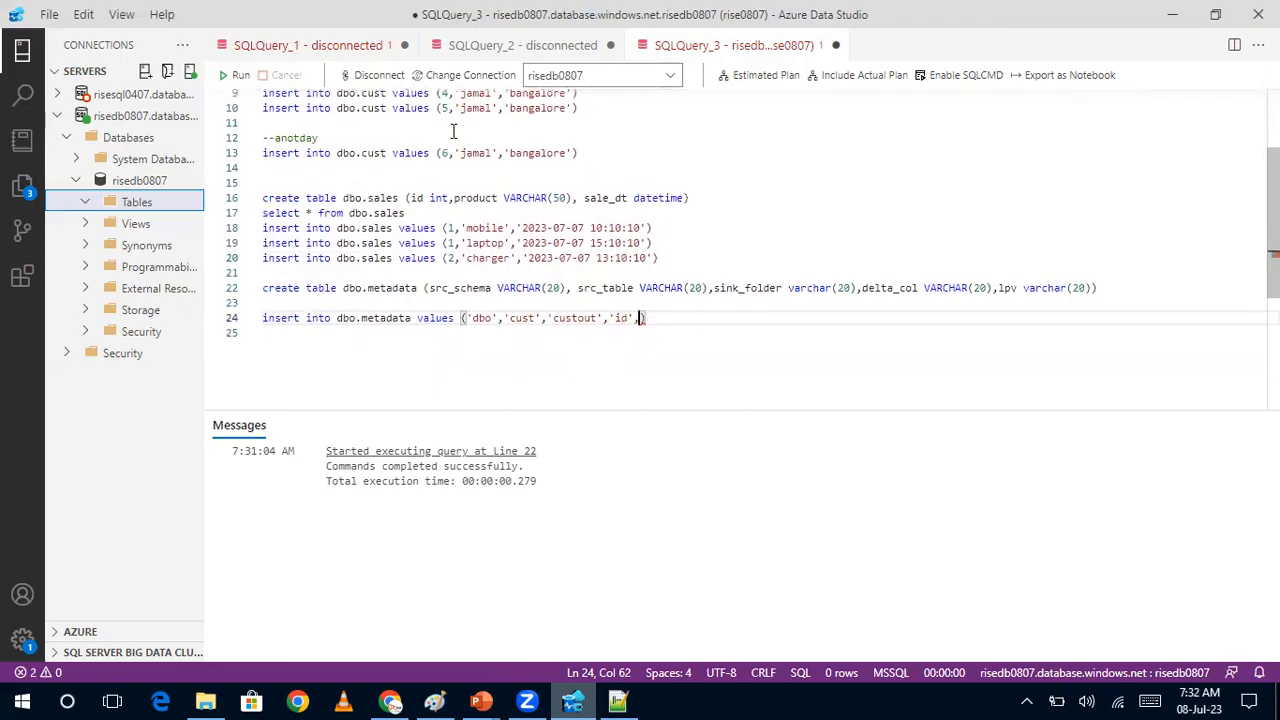
type("'0")
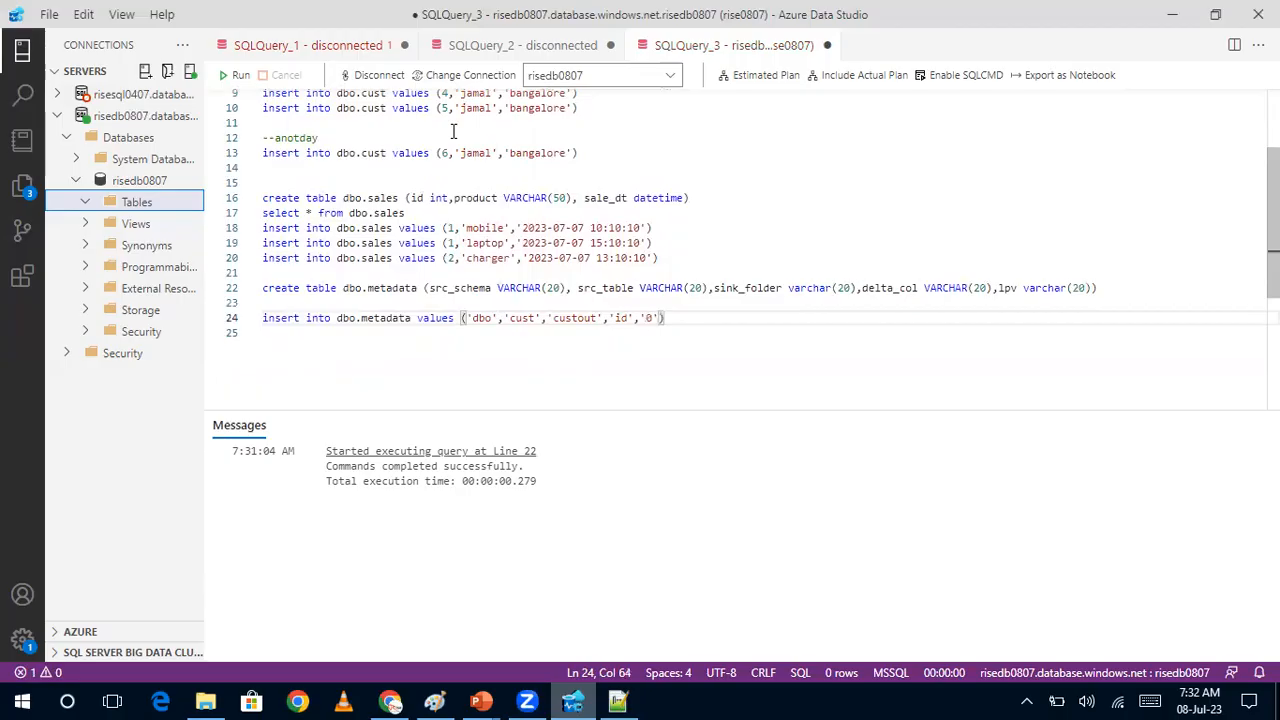
scroll(453, 131, "up", 3)
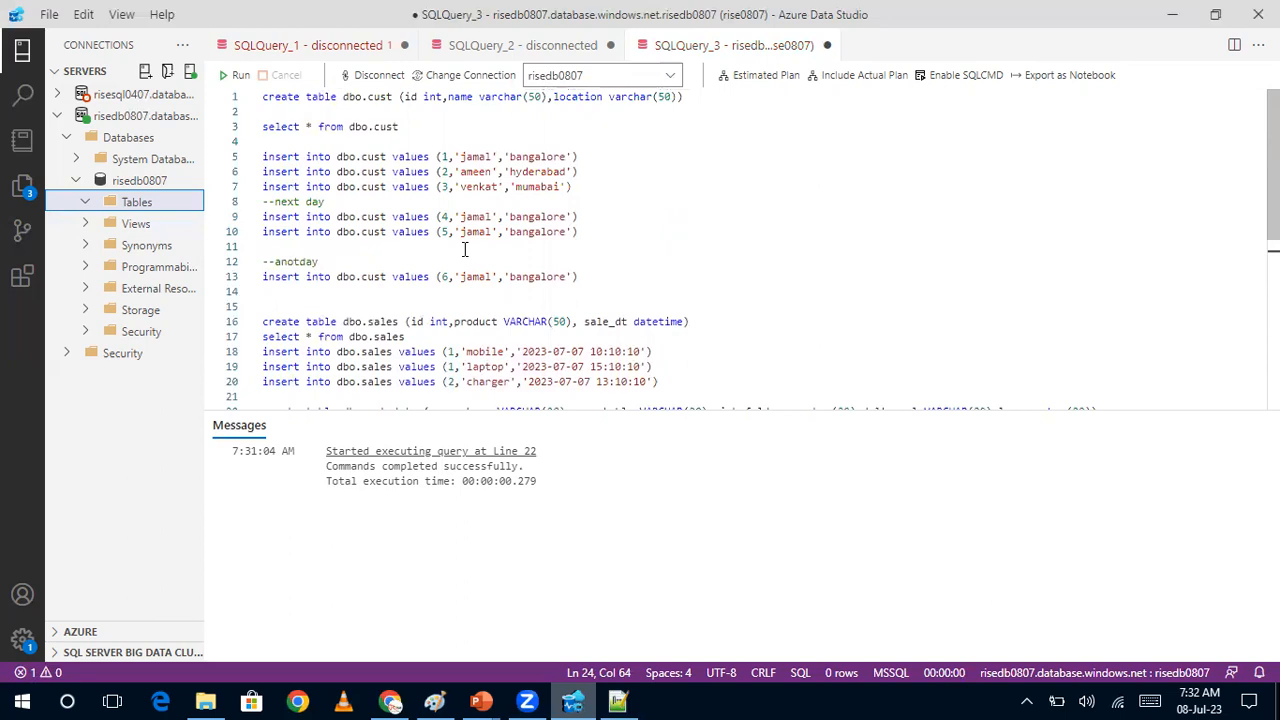
scroll(464, 249, "down", 3)
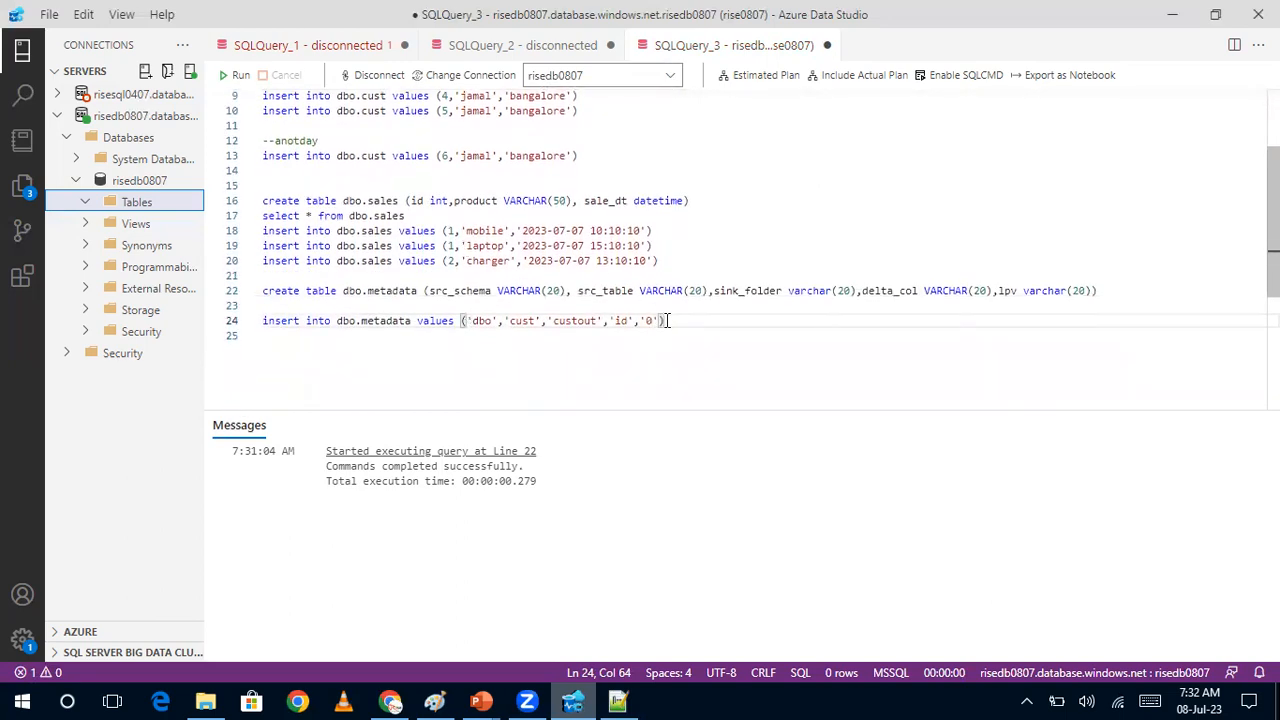
left_click(667, 320)
left_click(235, 324)
key("ctrl+c")
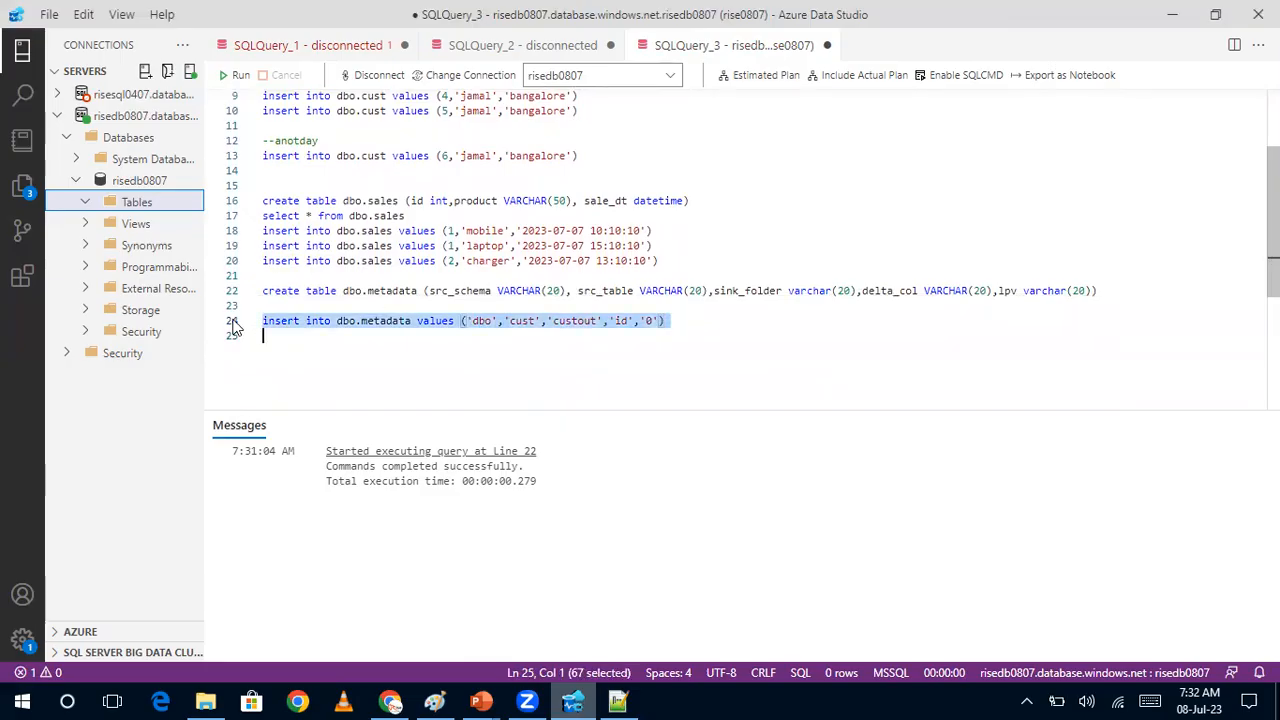
Paste a copy of the cust insert on line 25, changing cust to sales and custout to salesout.
key("Down")
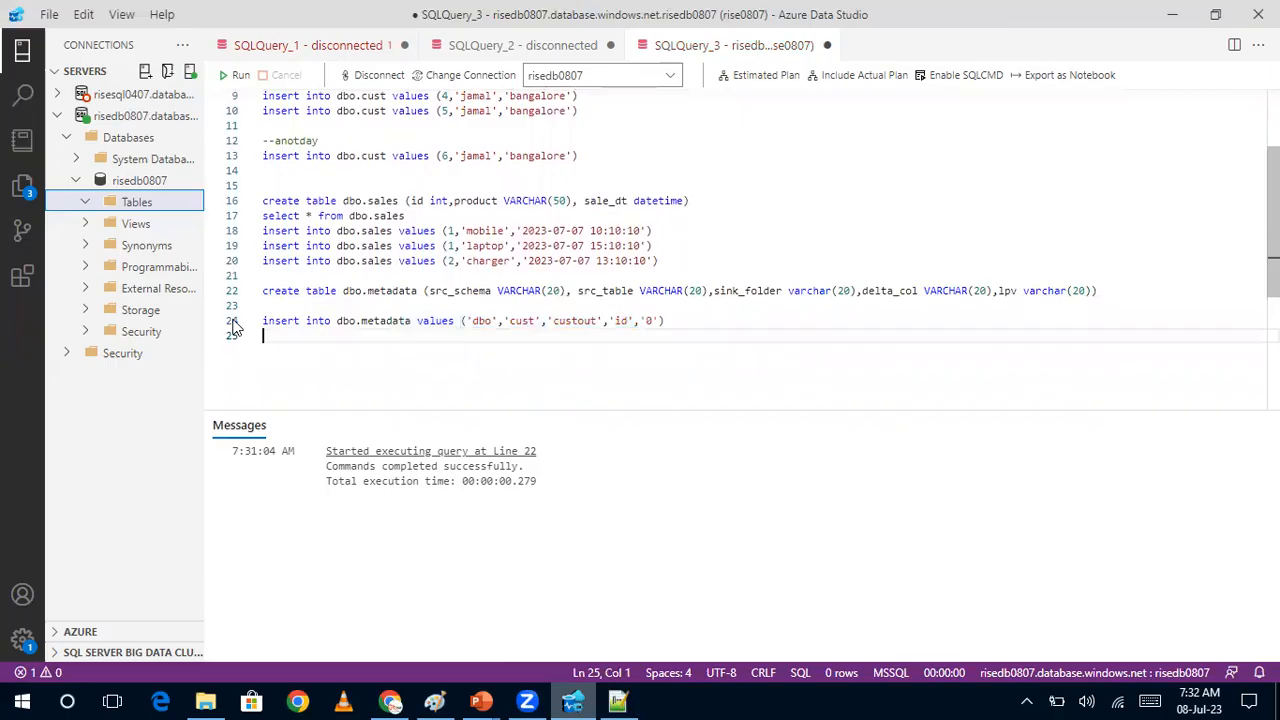
key("ctrl+v")
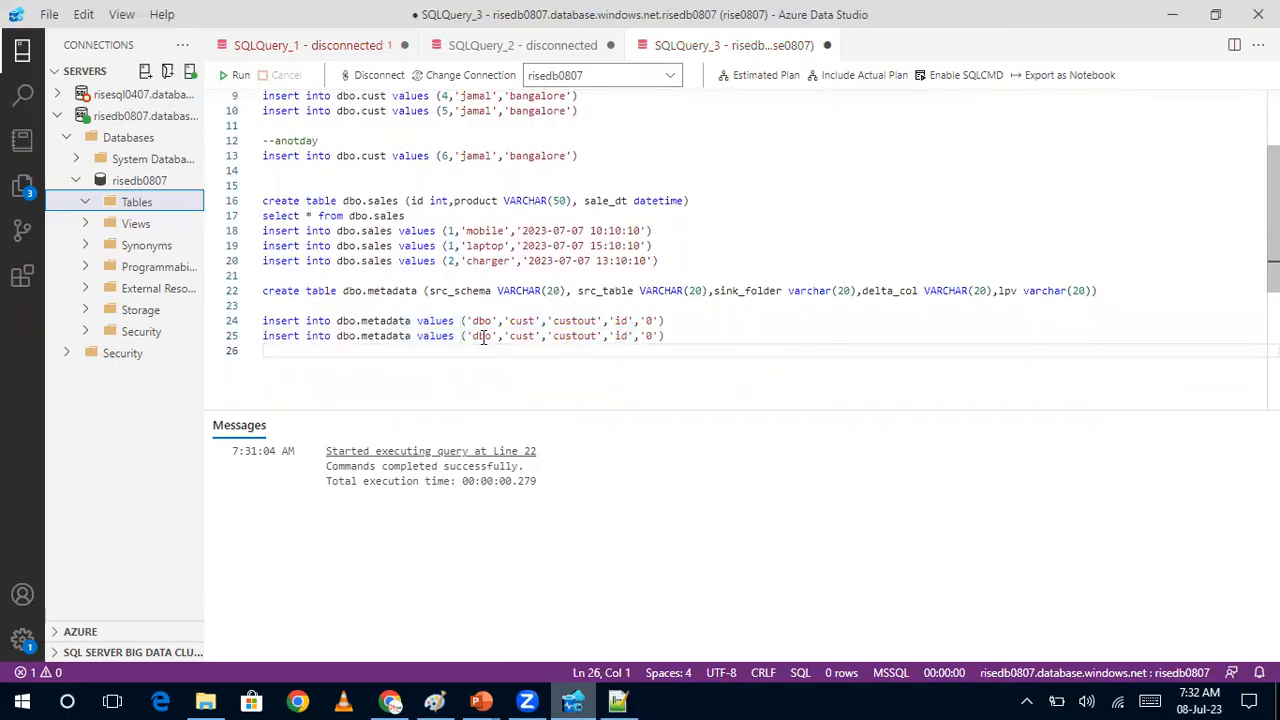
left_click_drag(511, 336, 534, 336)
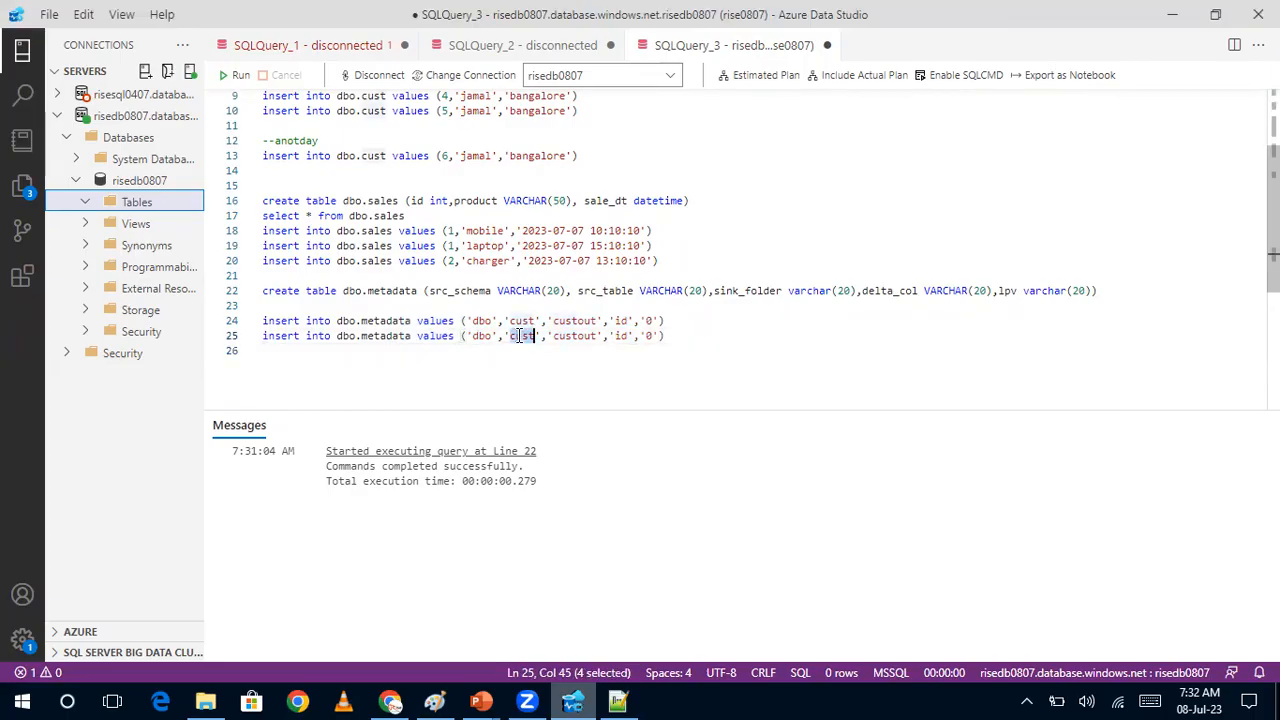
type("sales")
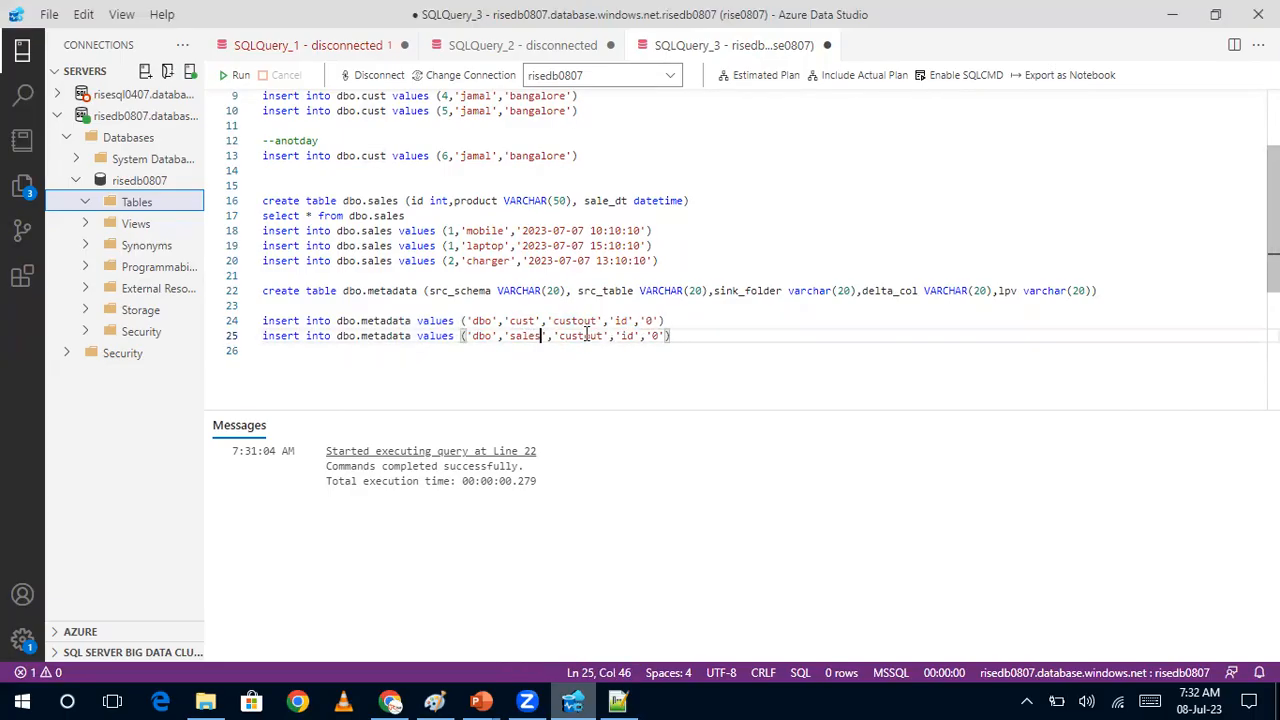
double_click(587, 336)
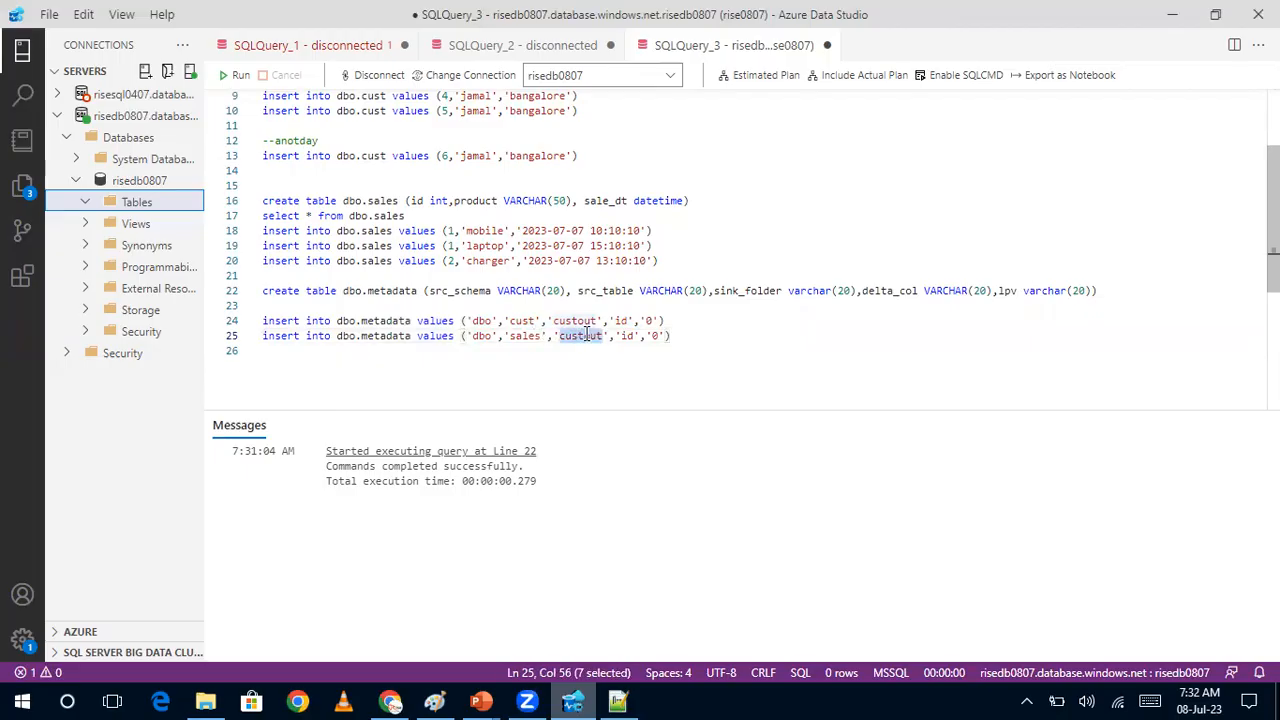
type("salesout")
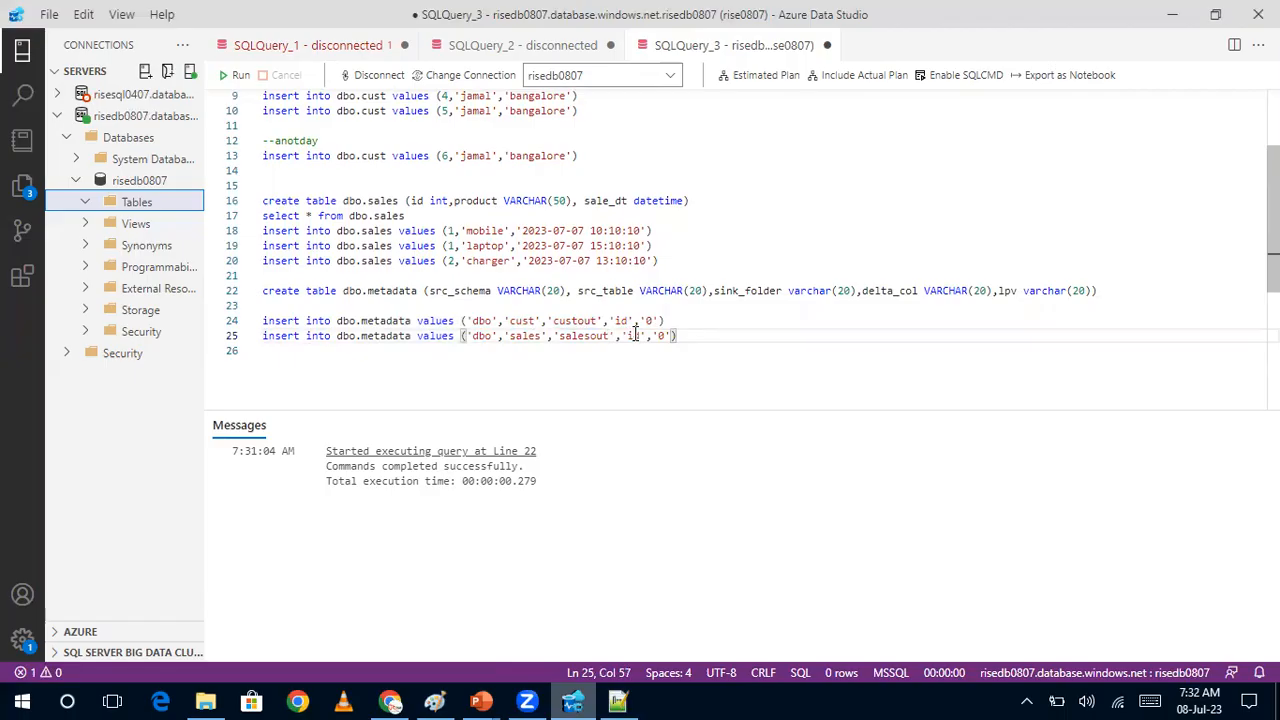
double_click(633, 335)
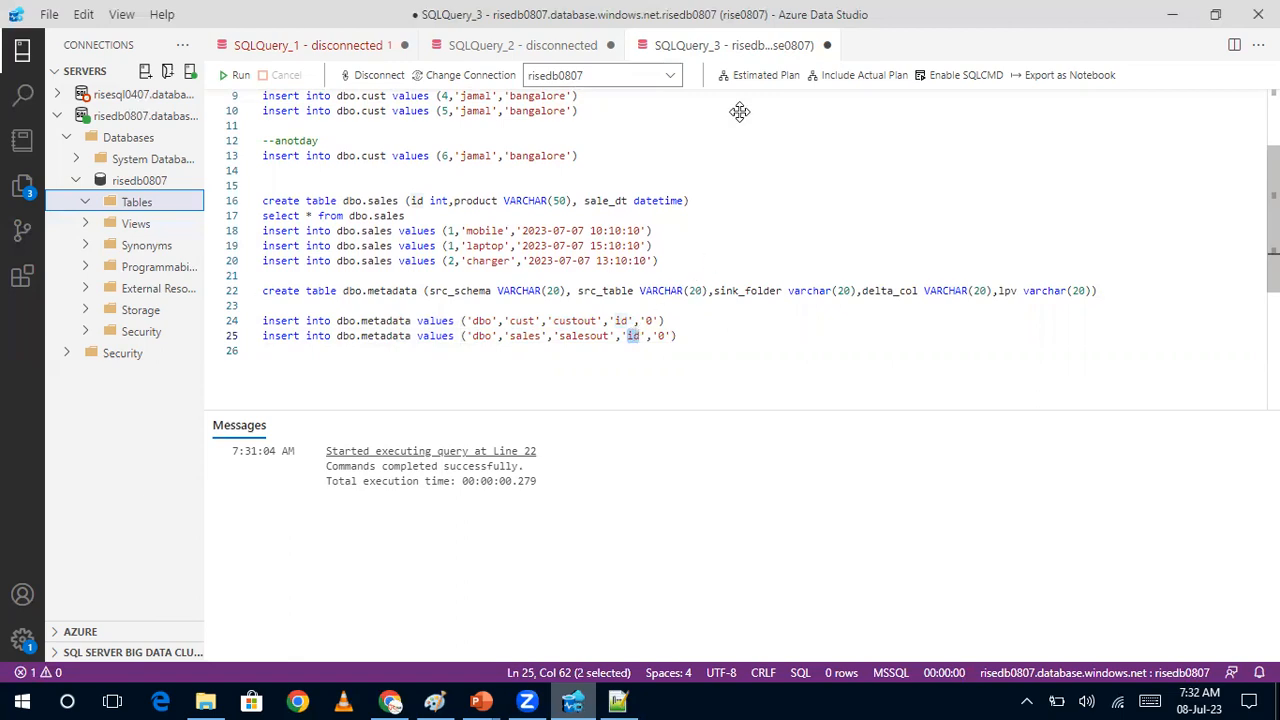
double_click(602, 201)
key("ctrl+c")
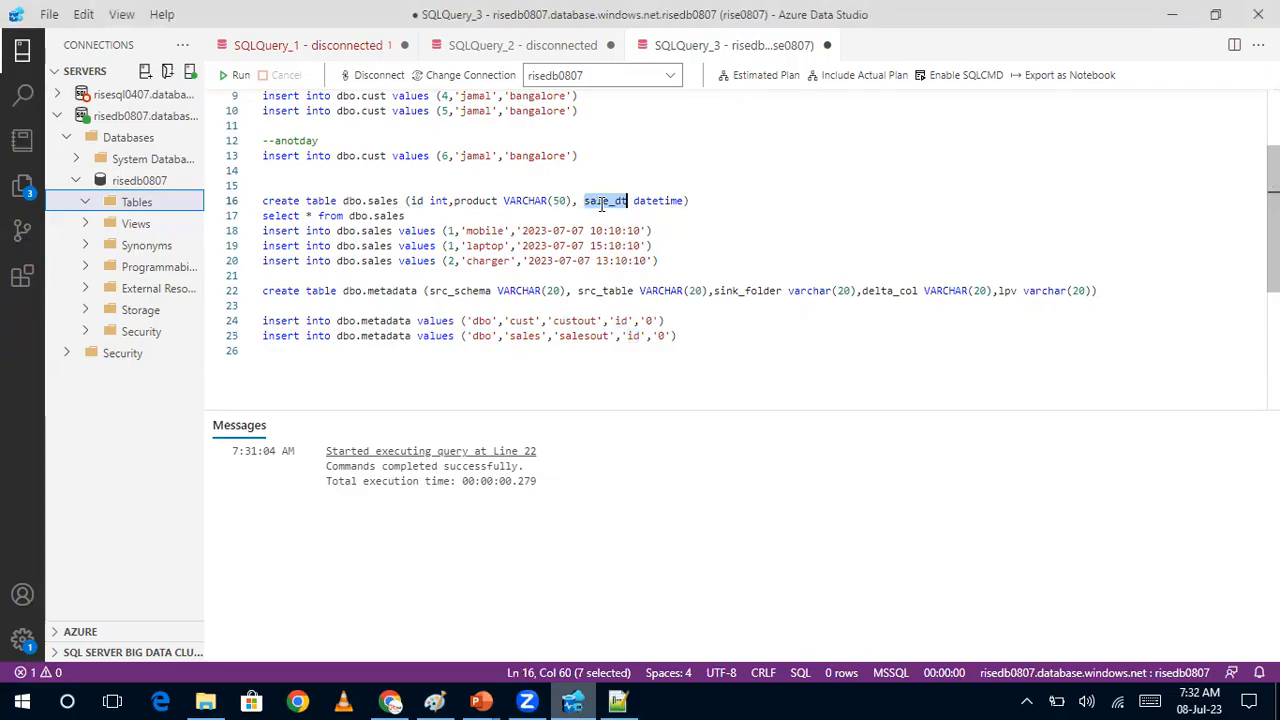
left_click(632, 336)
double_click(632, 336)
key("ctrl+v")
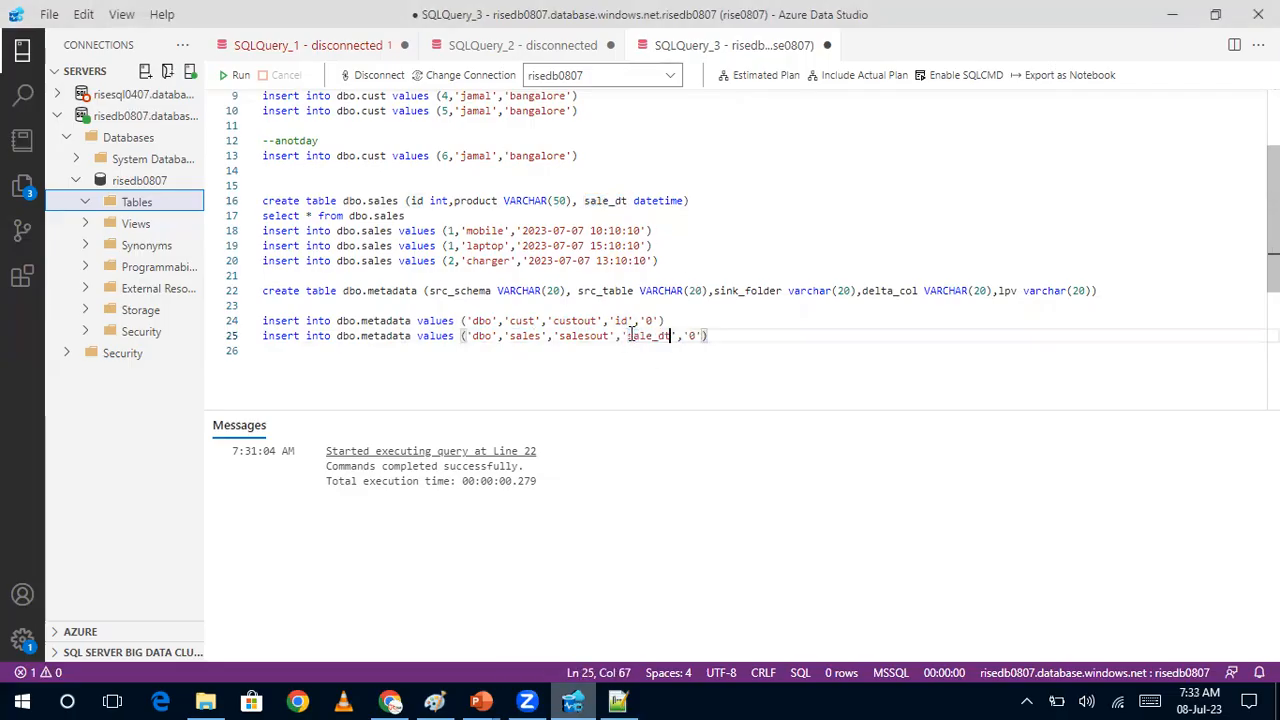
double_click(691, 336)
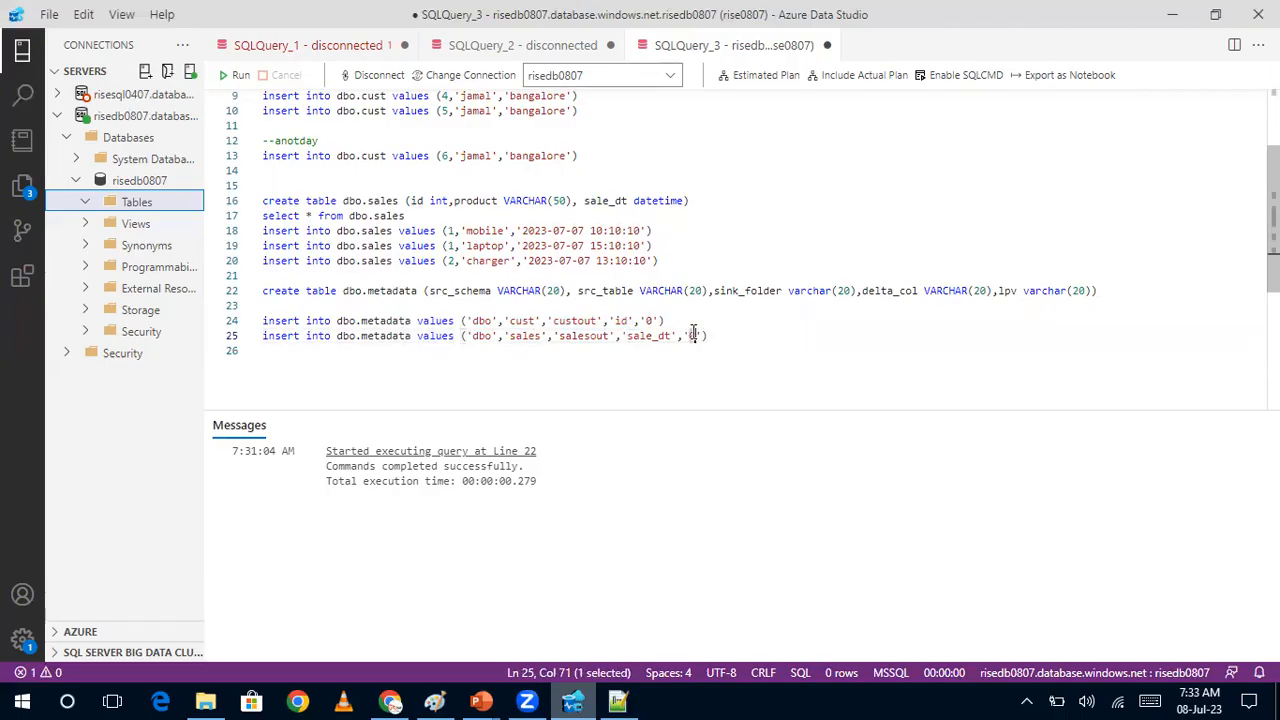
left_click_drag(640, 230, 521, 232)
key("ctrl+c")
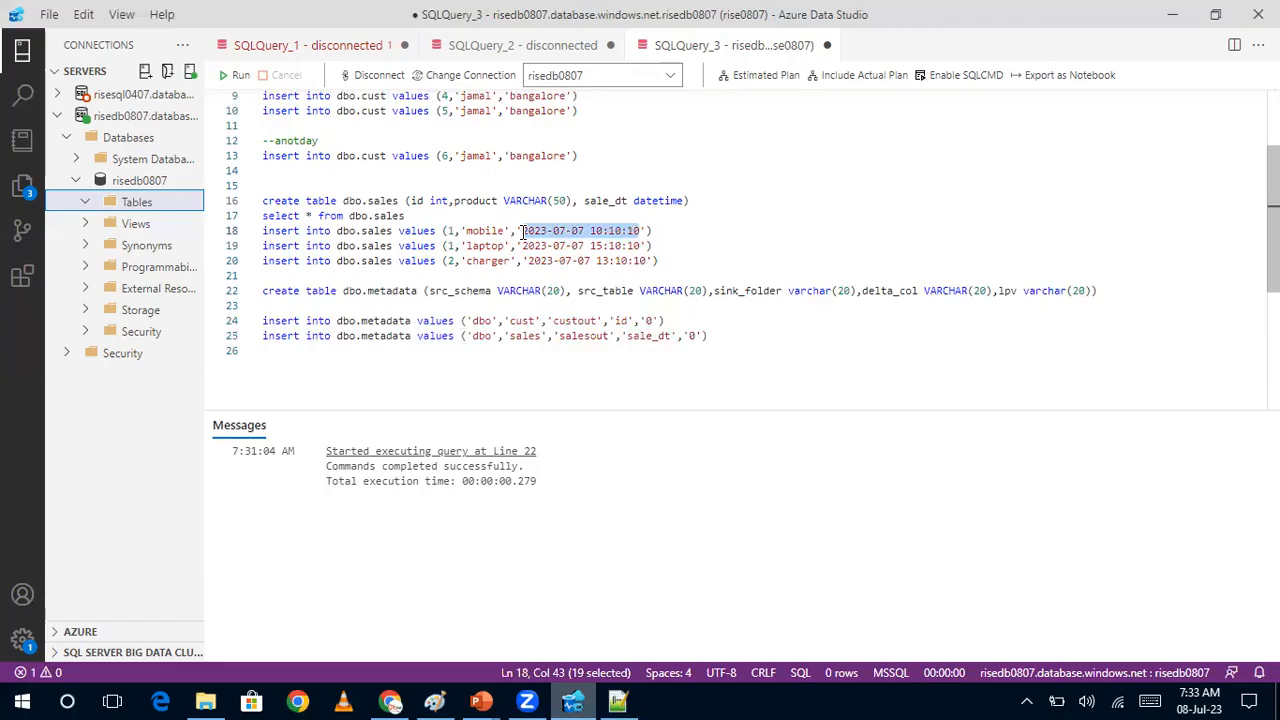
double_click(691, 337)
key("ctrl+v")
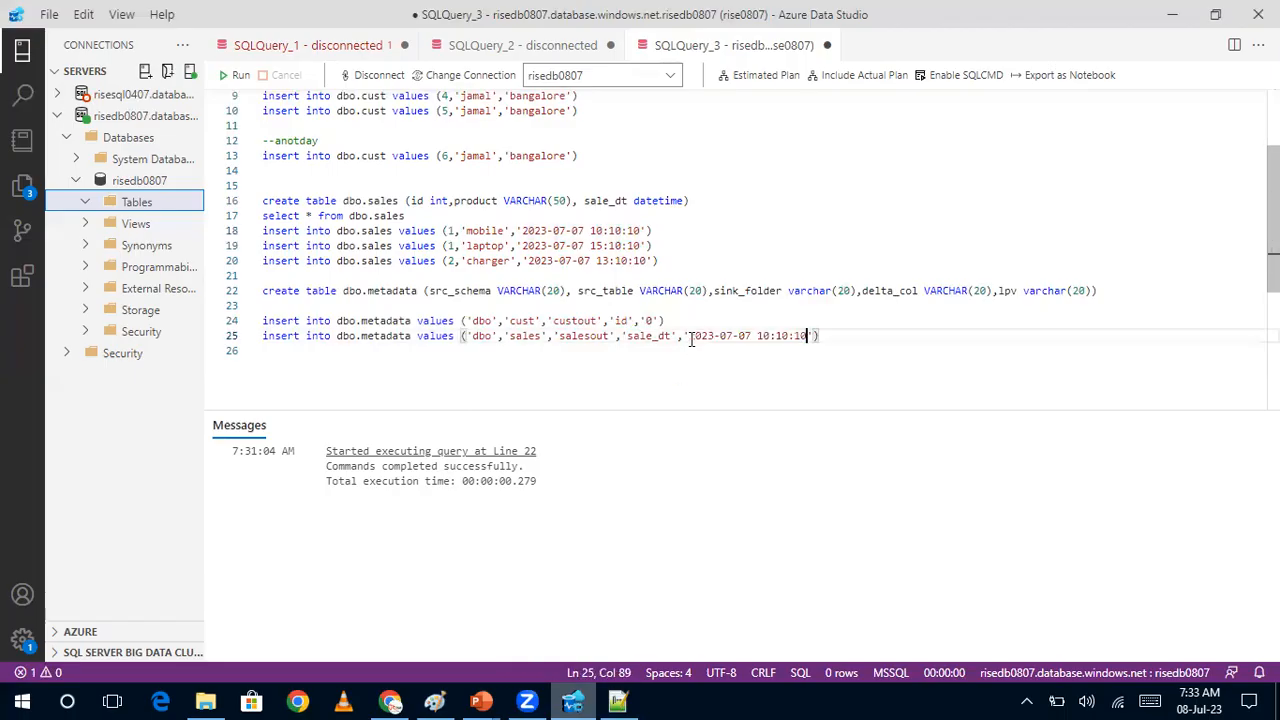
left_click(714, 337)
key("BackSpace")
key("BackSpace")
type("00")
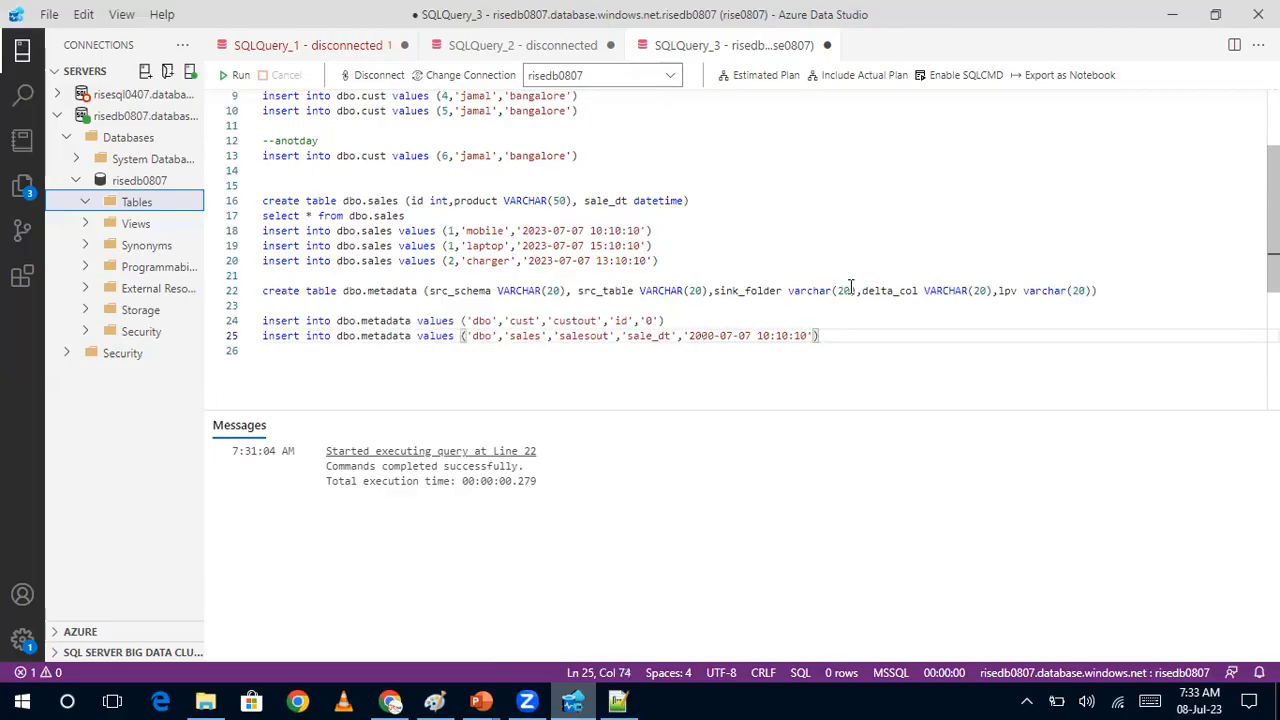
left_click(905, 334)
Add a 'select * from dbo.metadata' query below the inserts and run it.
key("Return")
key("Return")
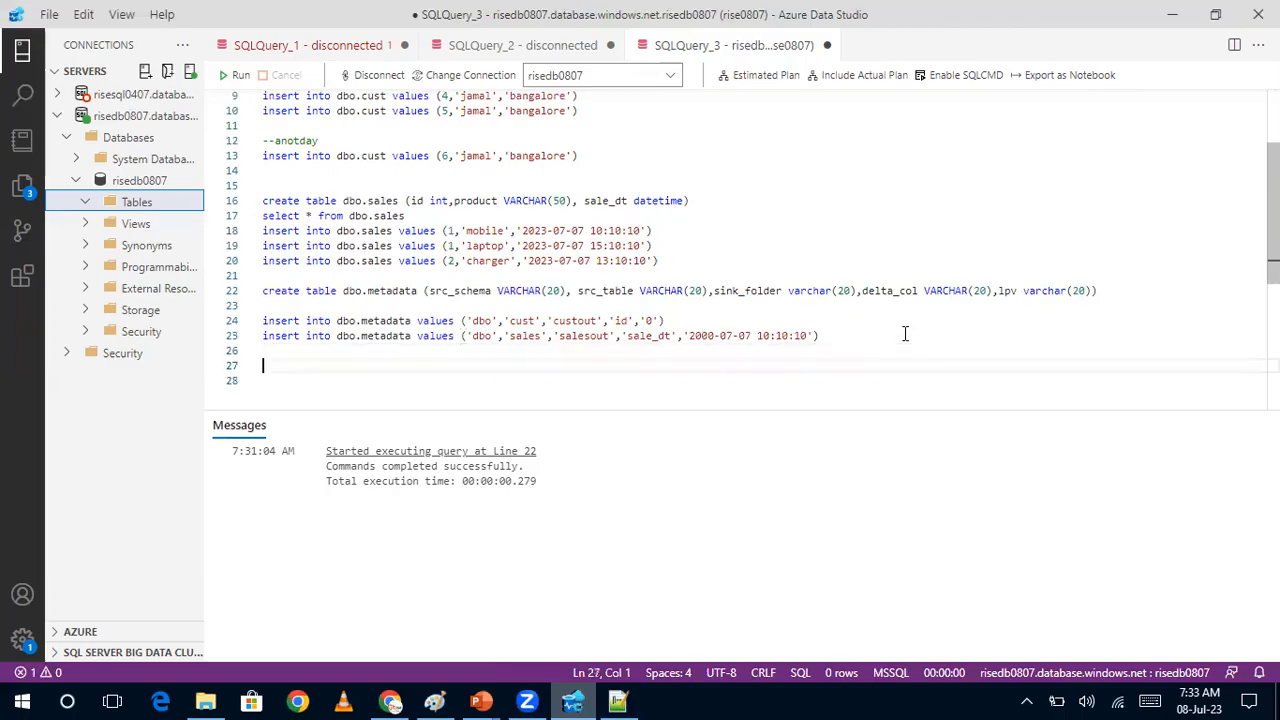
type("dele")
key("BackSpace")
key("BackSpace")
key("BackSpace")
key("BackSpace")
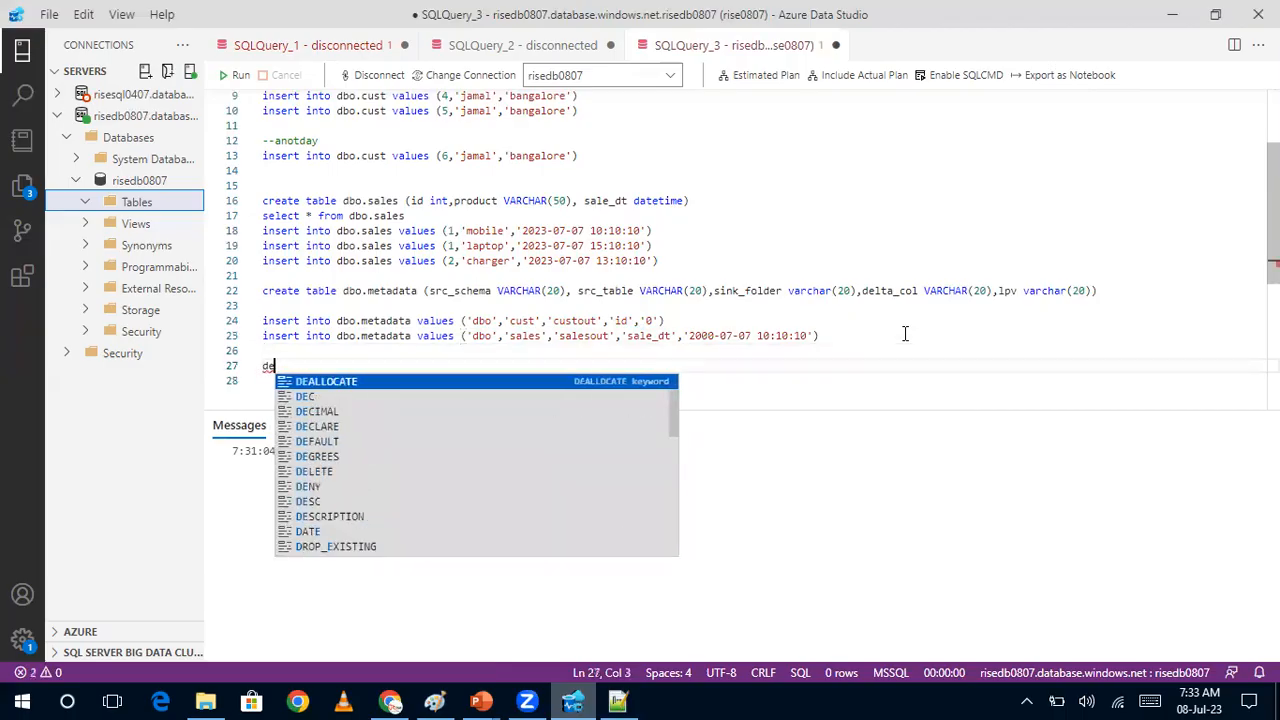
type("select ")
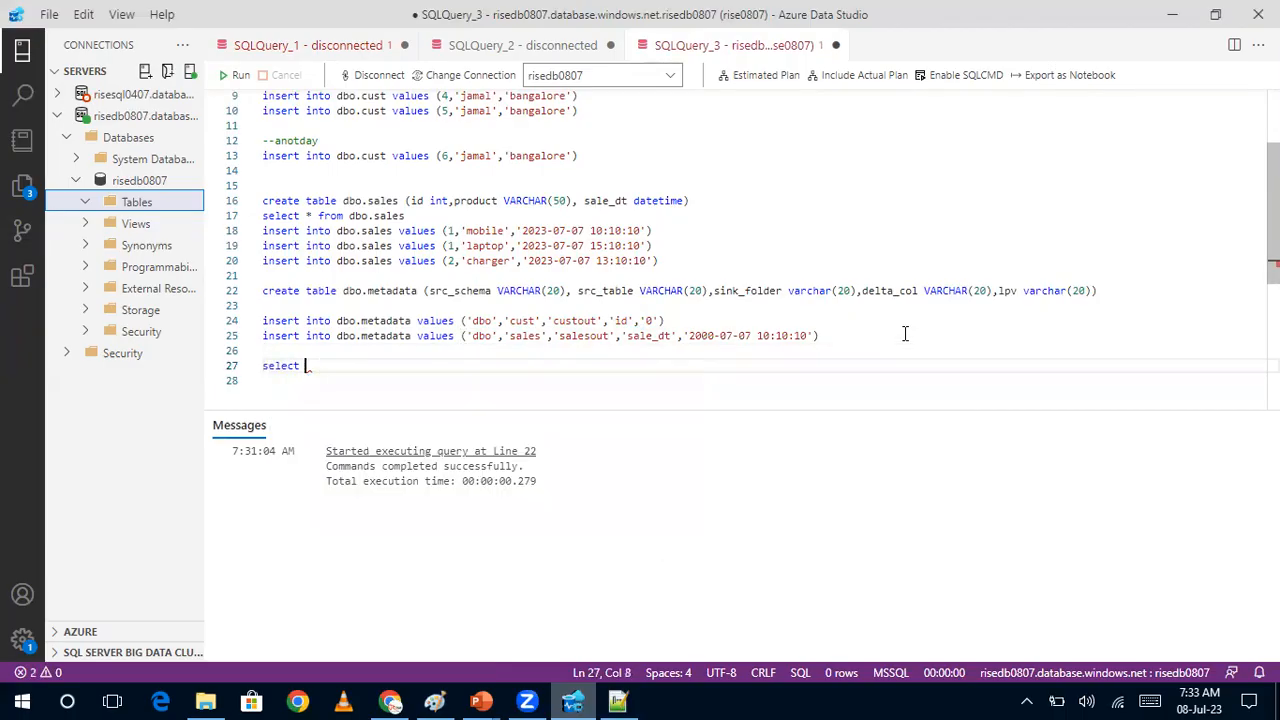
type("* from dbo")
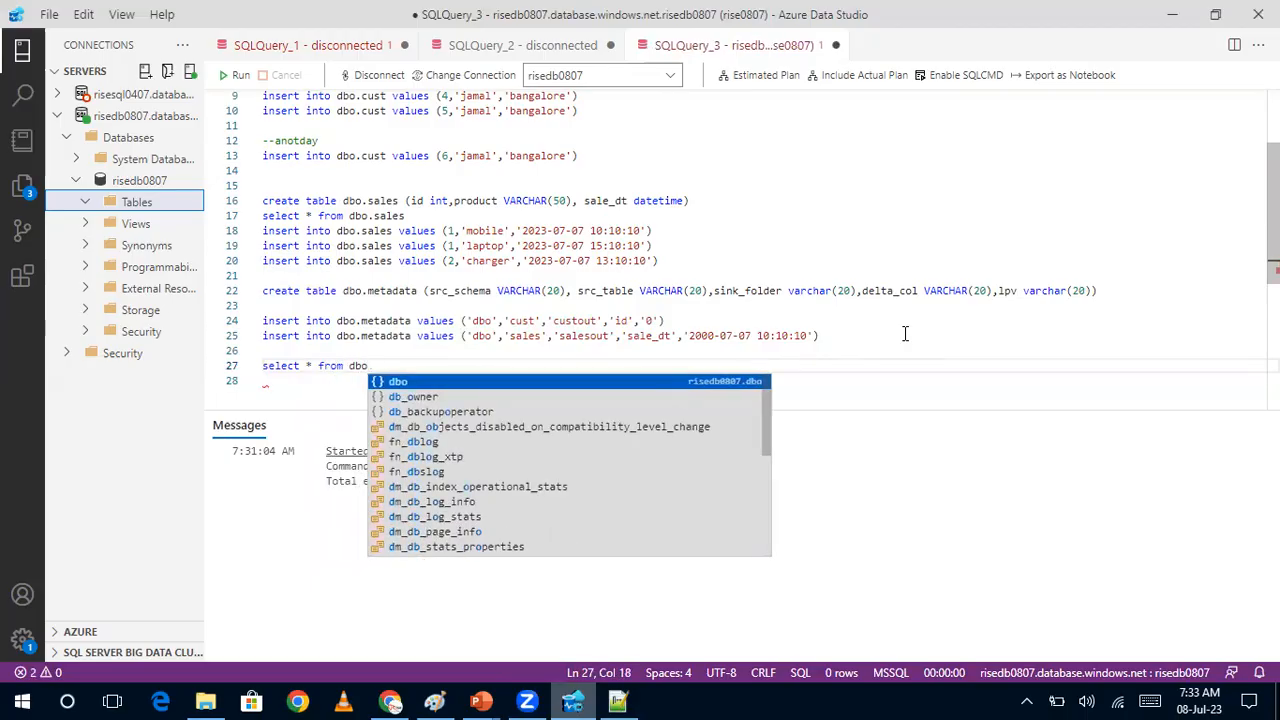
type(".metadata")
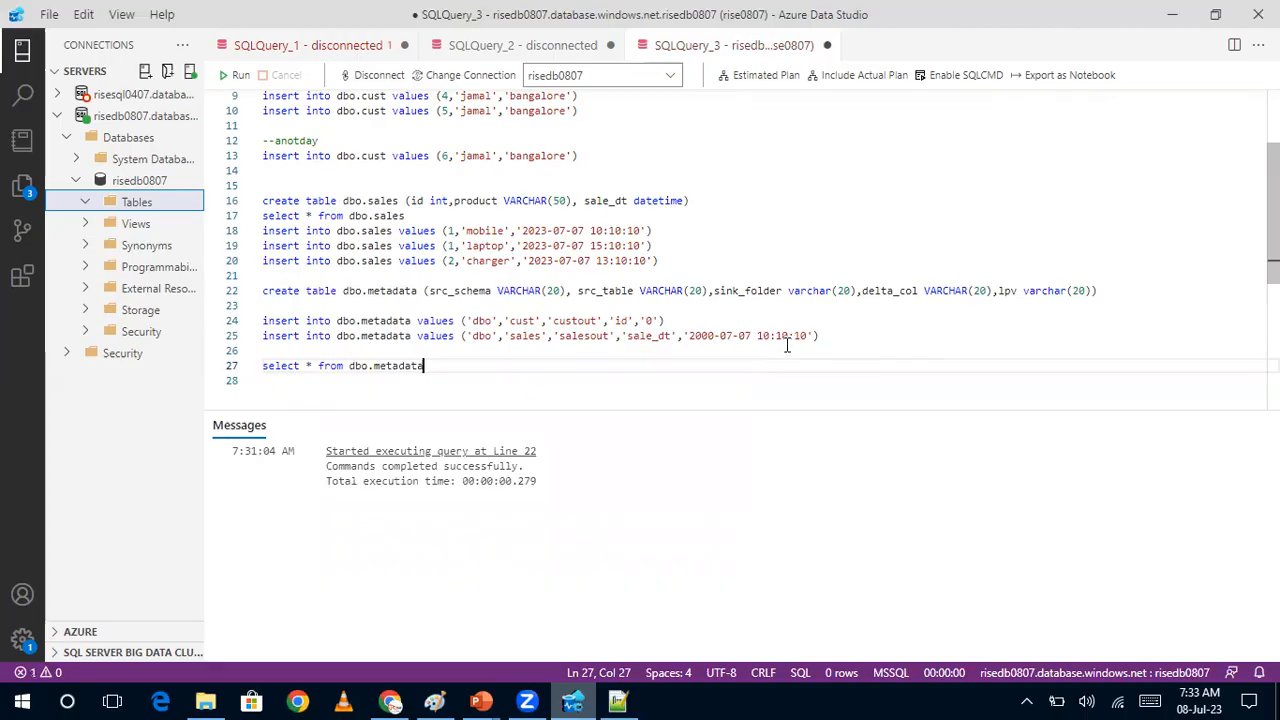
left_click(233, 370)
left_click(223, 76)
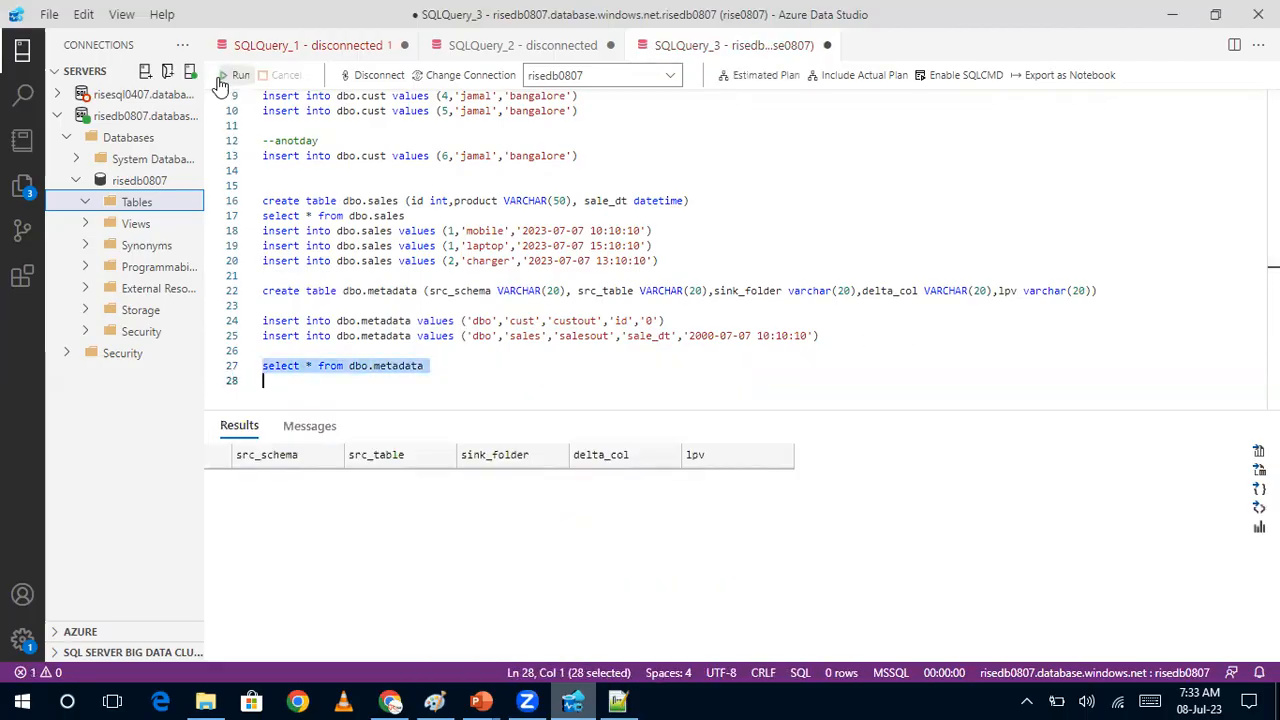
Run the two insert statements that add the cust and sales rows to dbo.metadata.
left_click(233, 322)
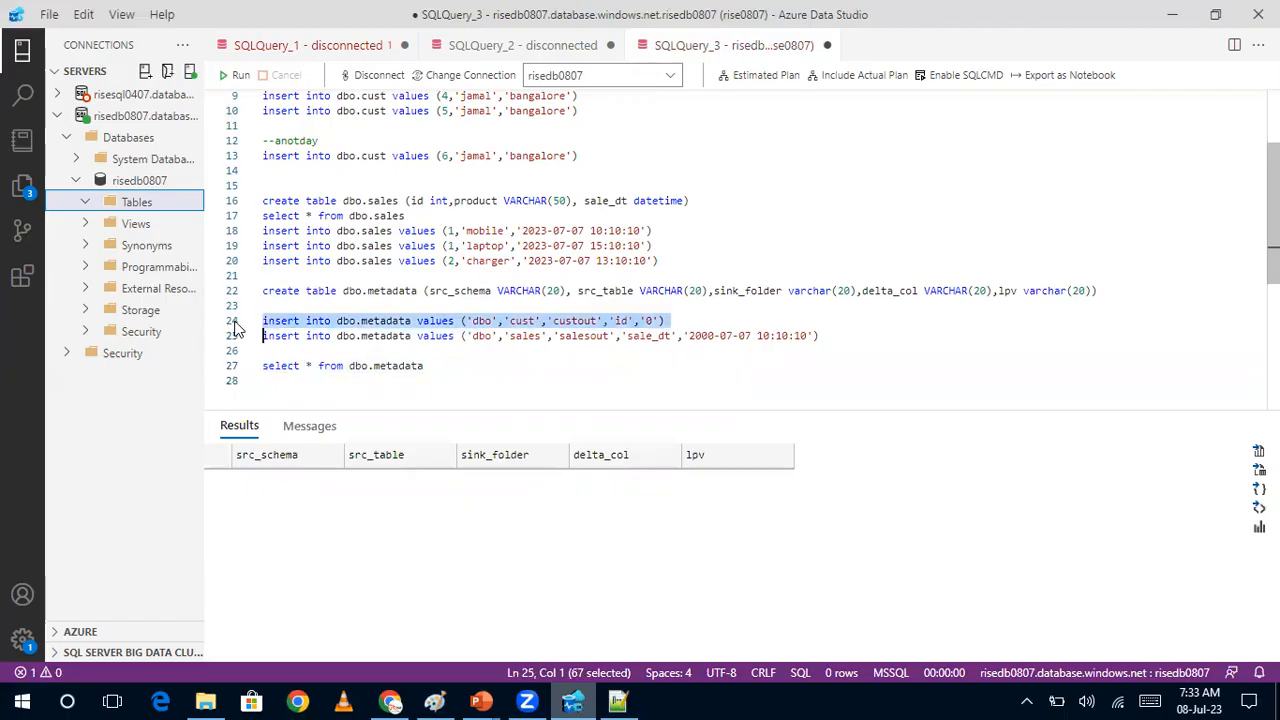
left_click(234, 332)
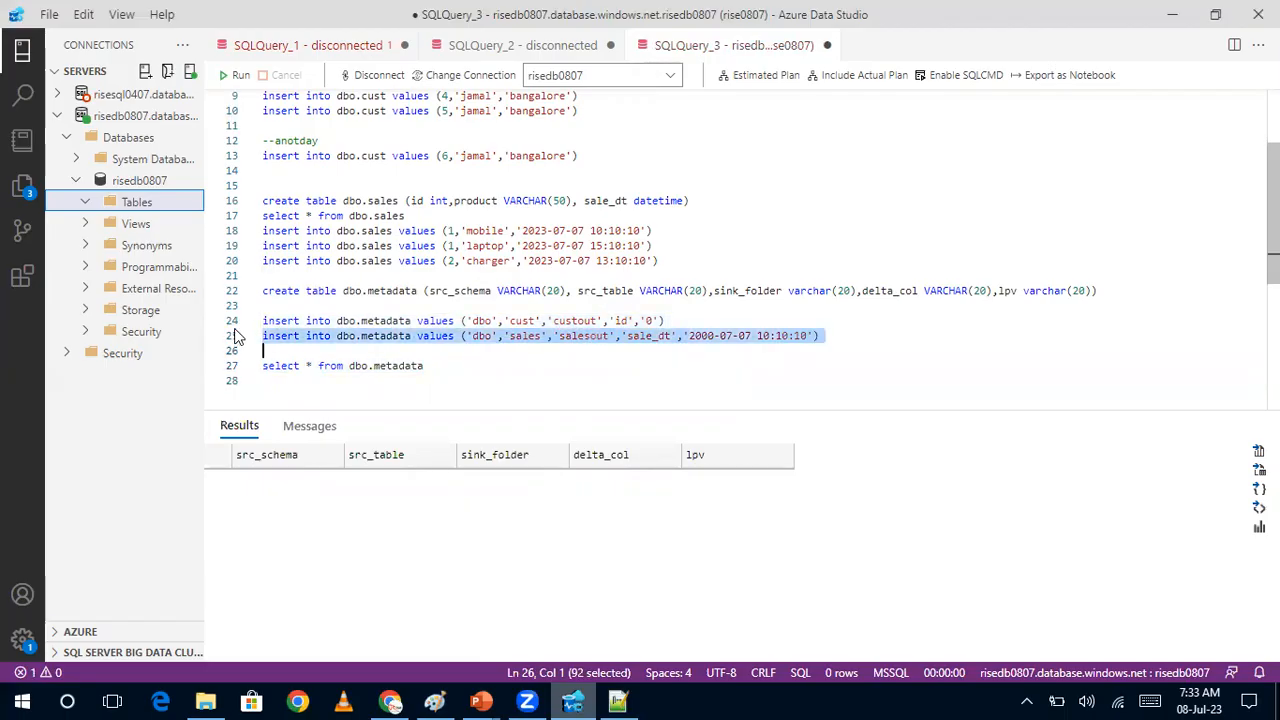
left_click(233, 322, "shift")
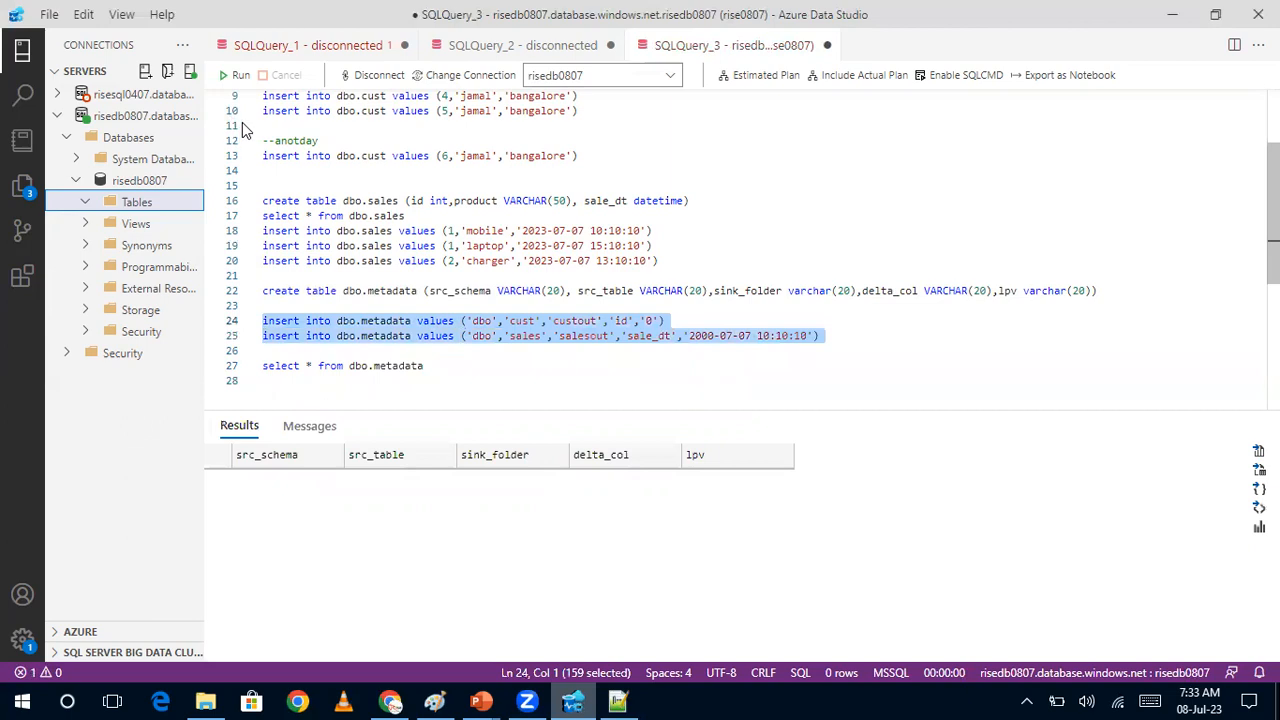
left_click(236, 76)
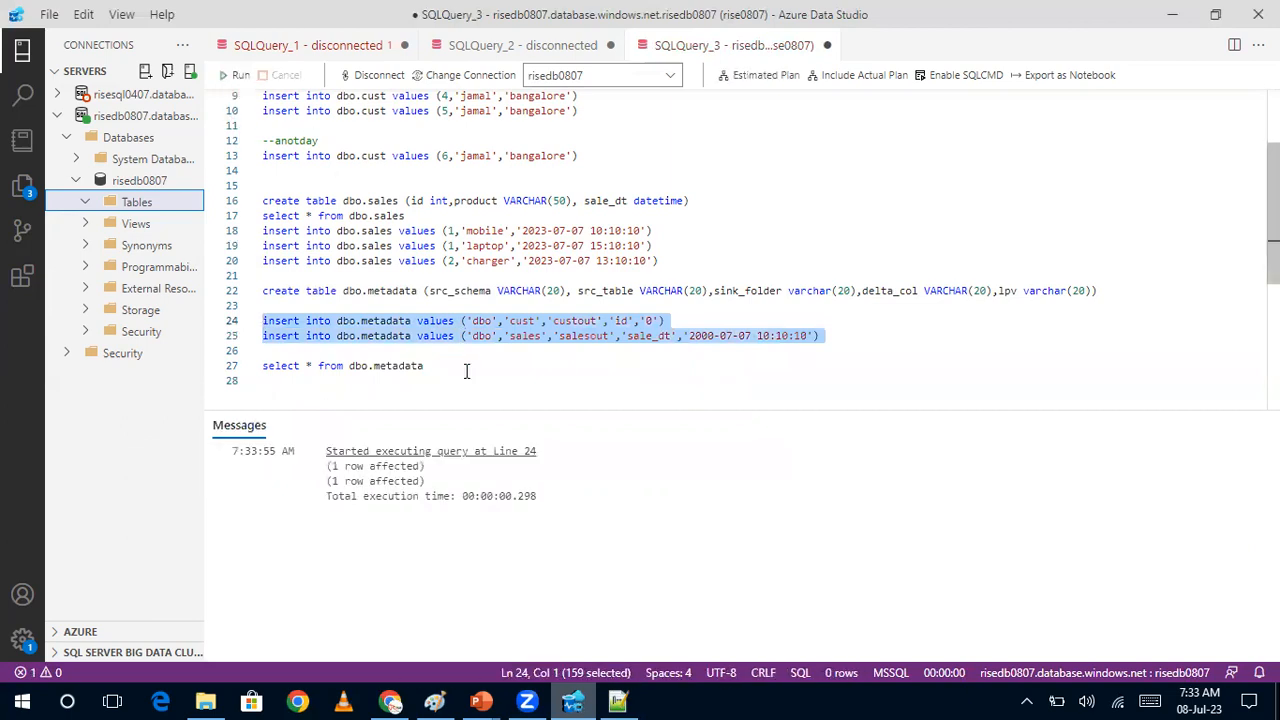
Rerun the select to confirm dbo.metadata returns the cust and sales rows.
left_click(234, 366)
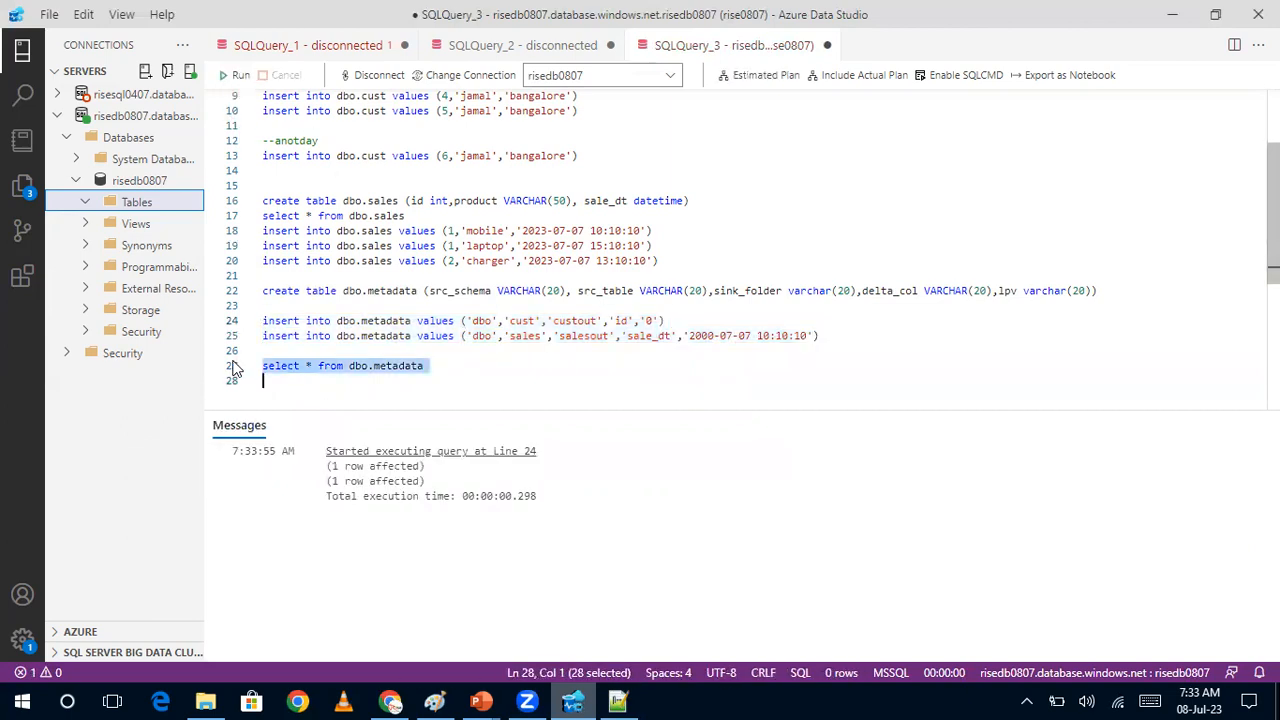
left_click(233, 75)
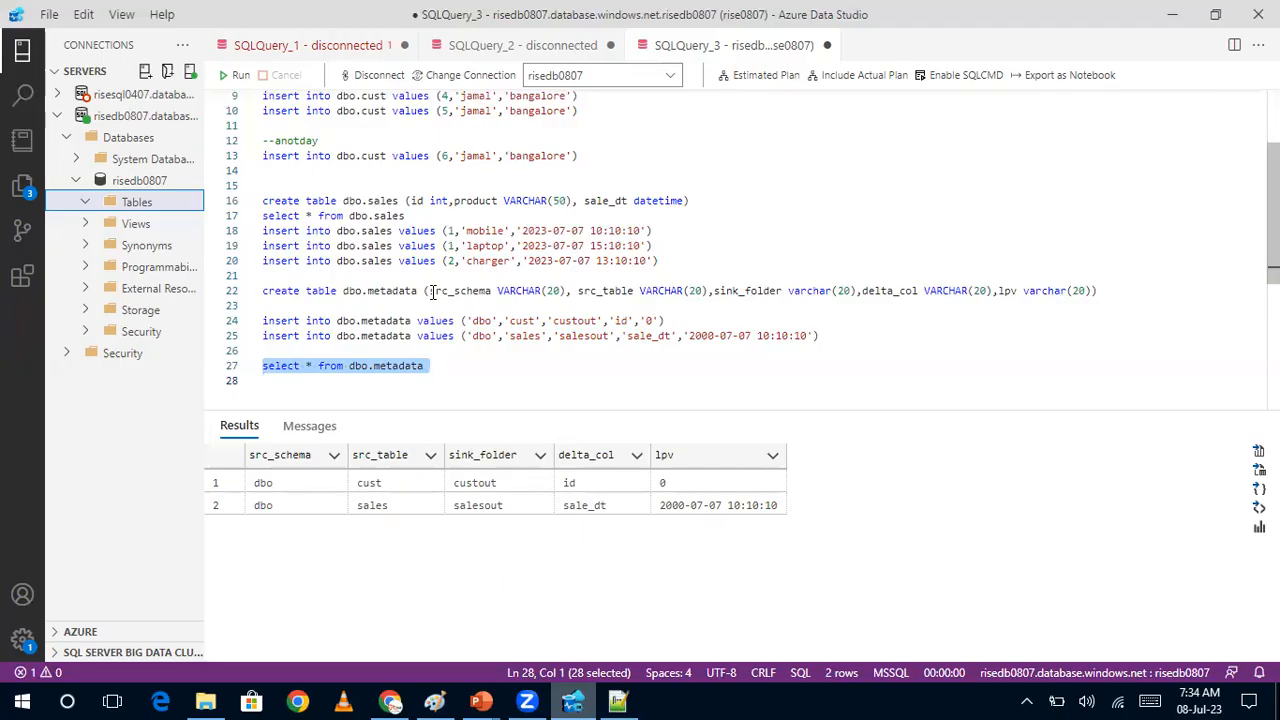
scroll(432, 292, "up", 3)
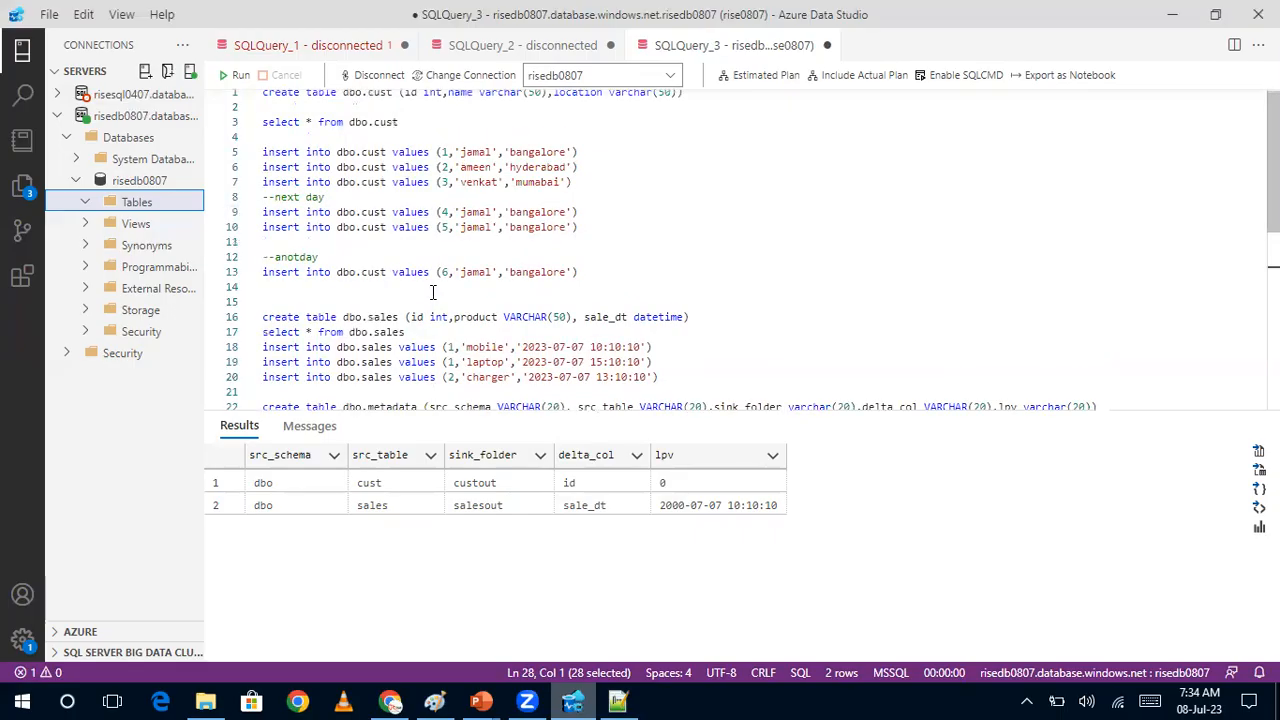
scroll(432, 292, "down", 1)
scroll(432, 292, "down", 3)
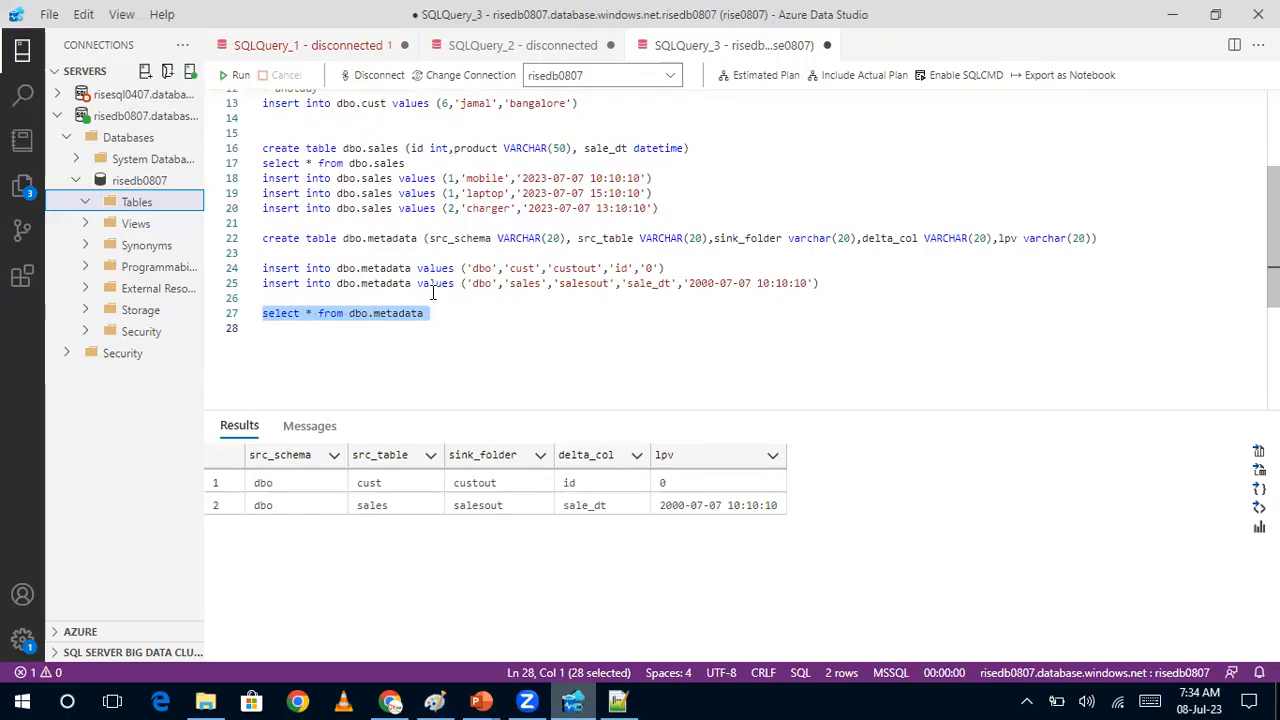
left_click(607, 388)
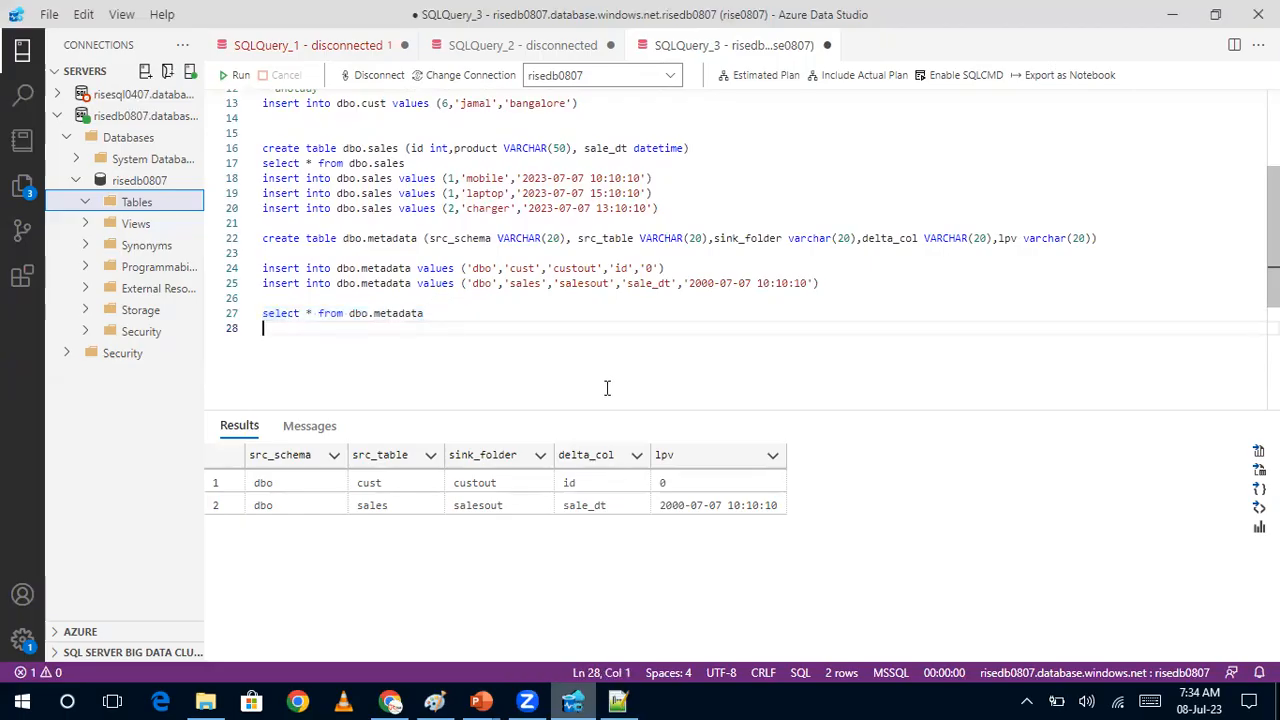
Launch Data Factory Studio from the deployed data factory resource in the Azure portal.
left_click(390, 700)
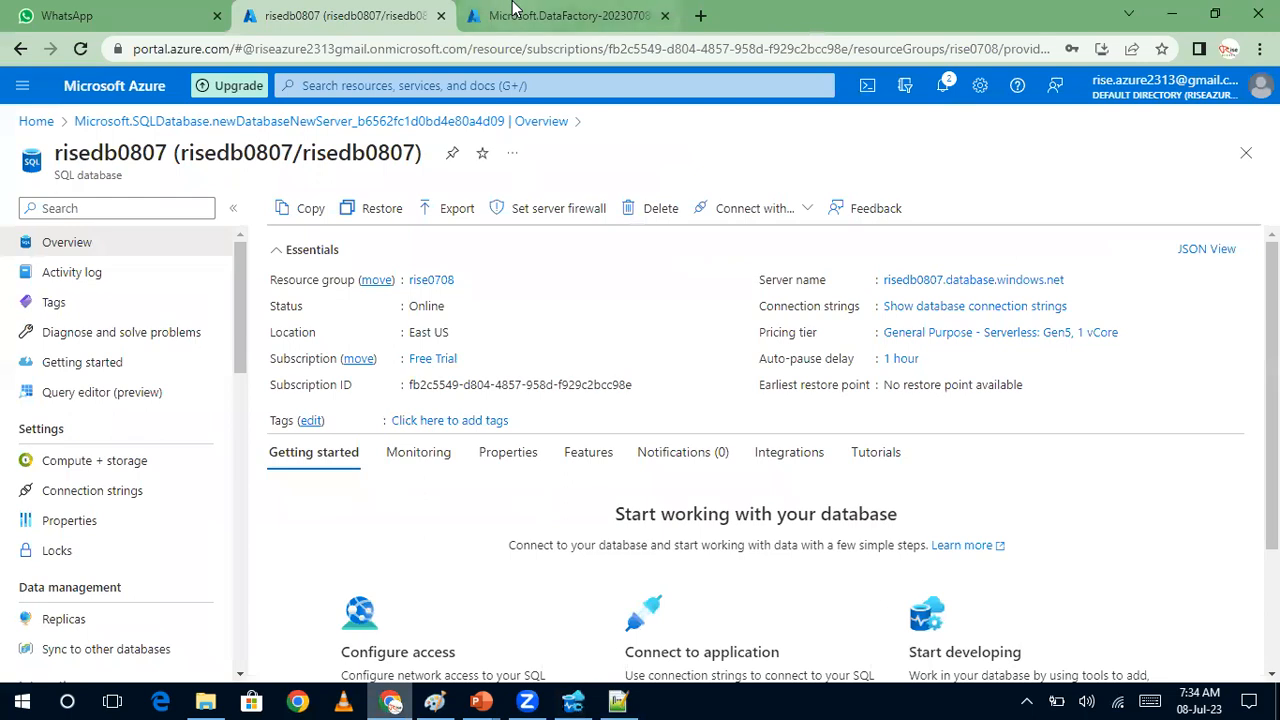
left_click(560, 16)
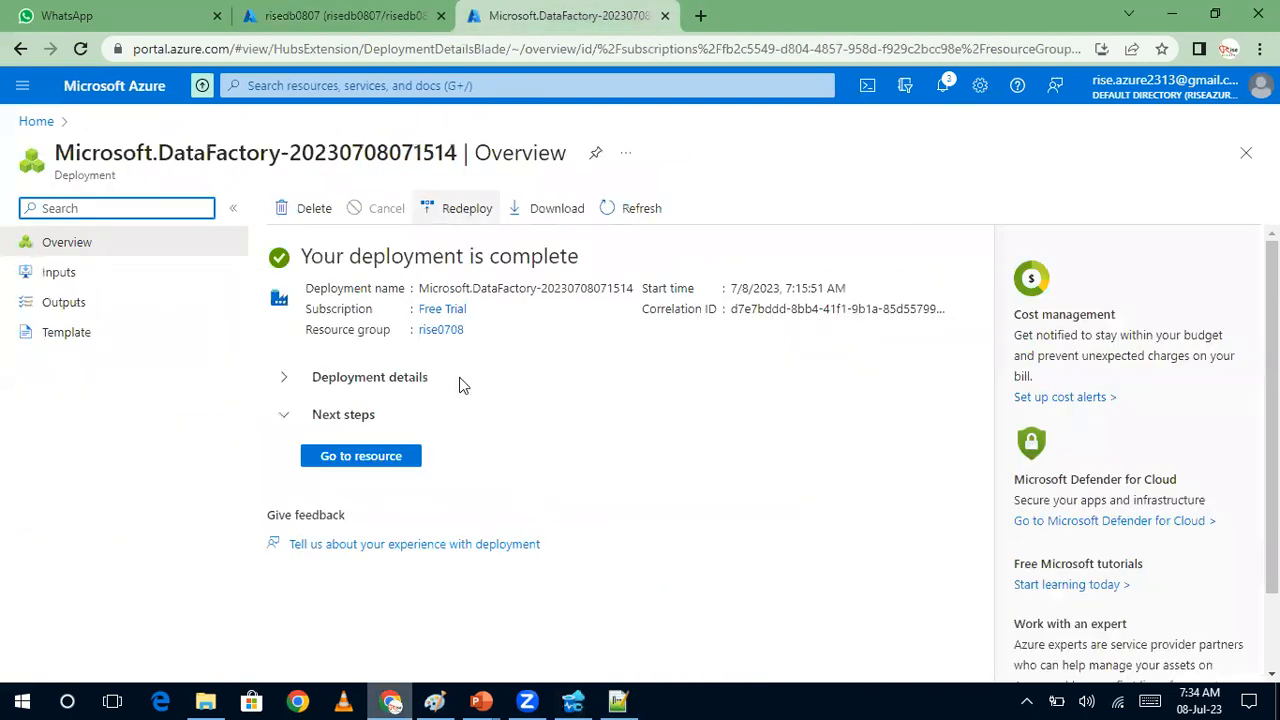
left_click(371, 458)
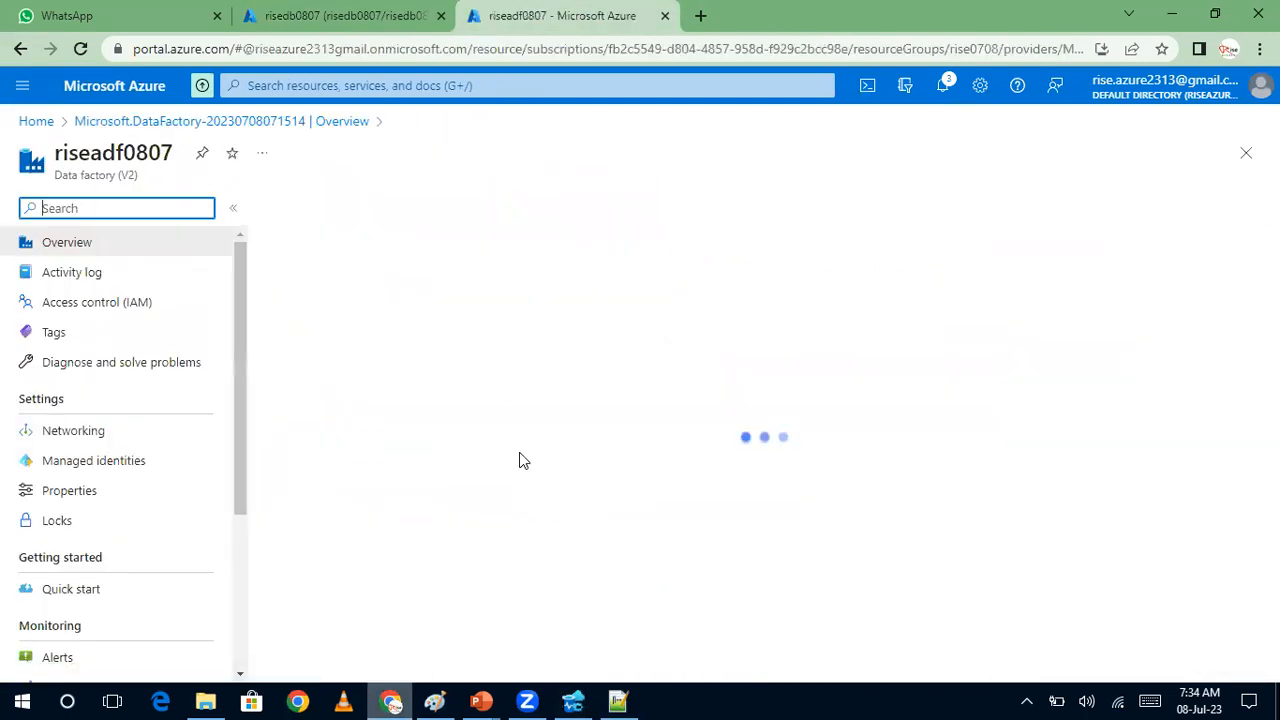
left_click(688, 576)
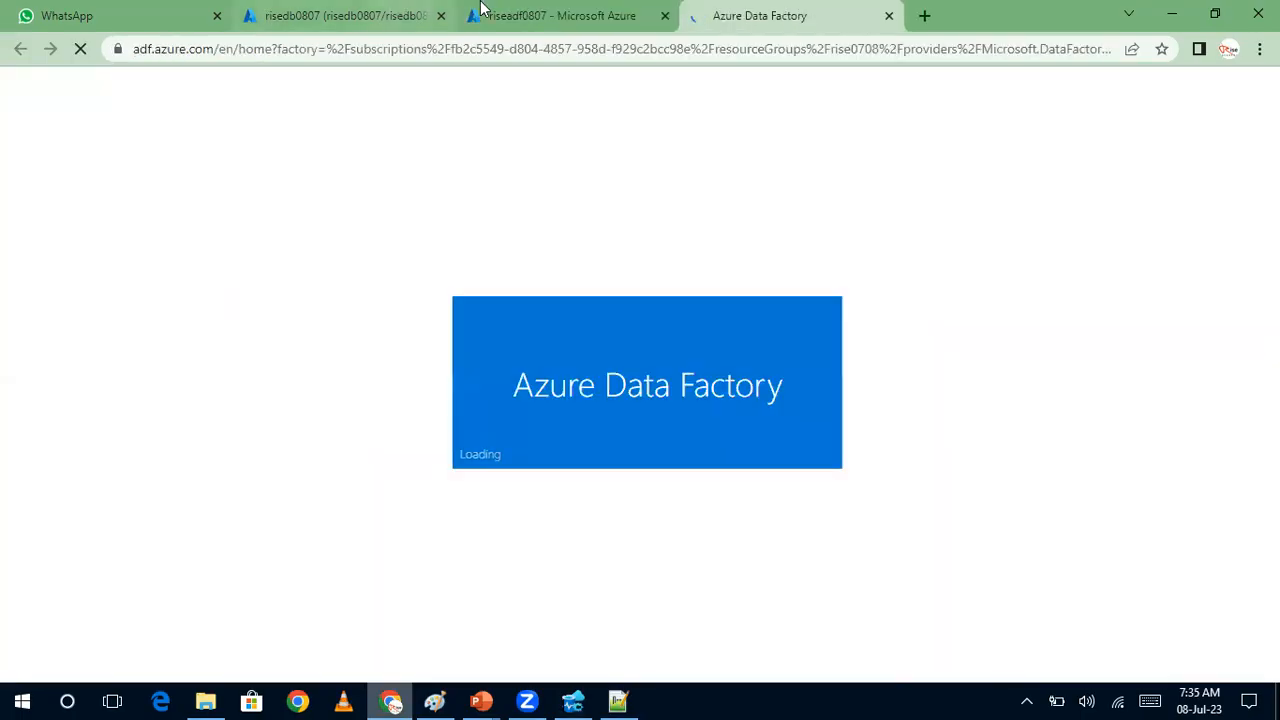
Open the Containers page of the risegen20807 storage account.
left_click(543, 10)
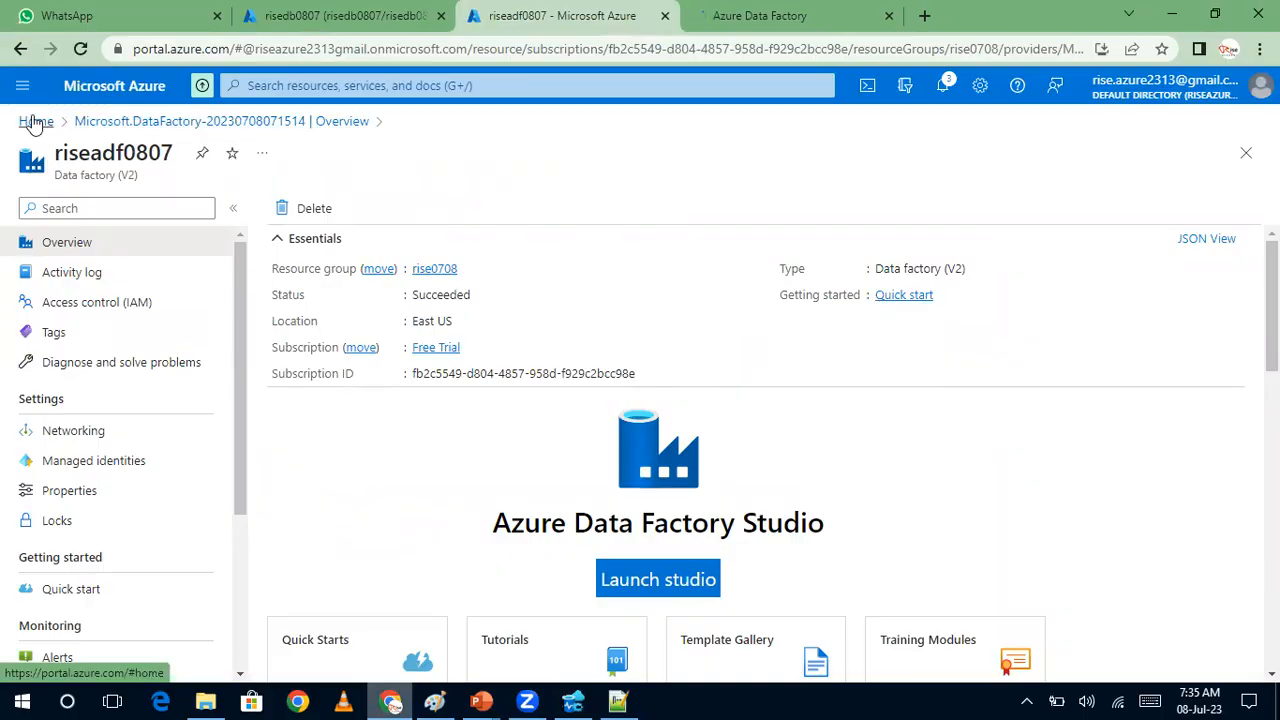
left_click(36, 121)
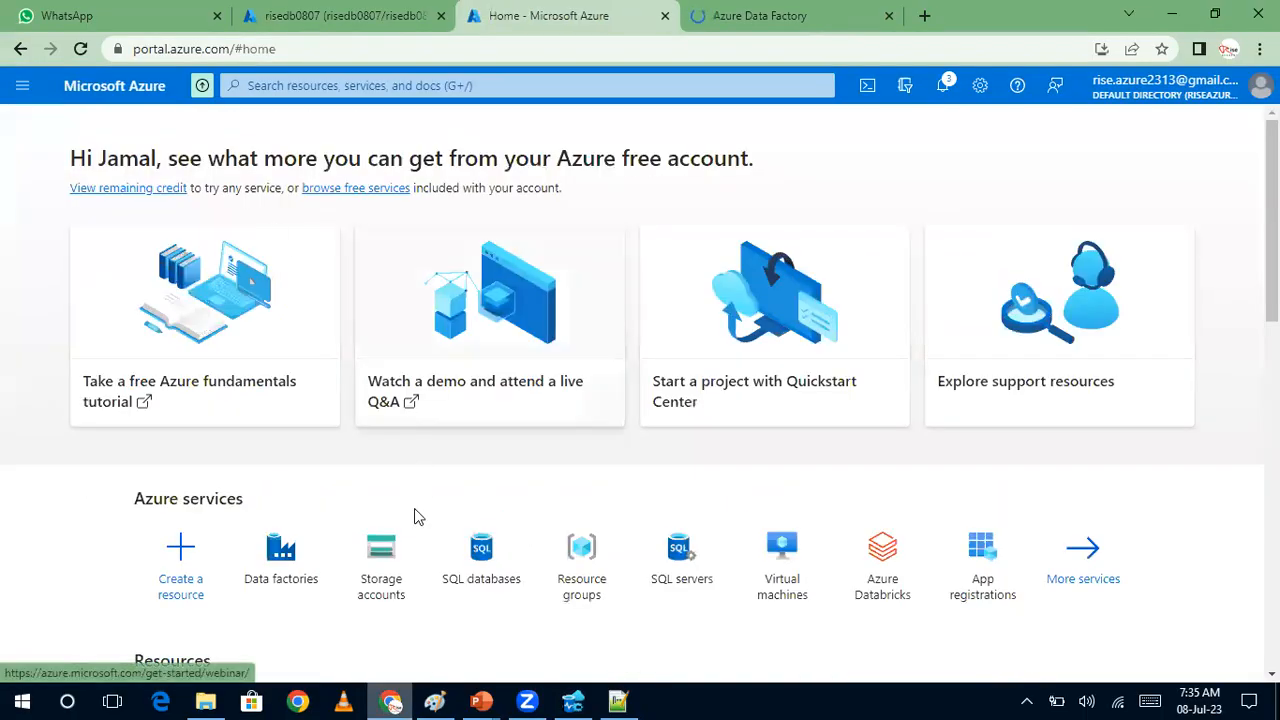
left_click(403, 567)
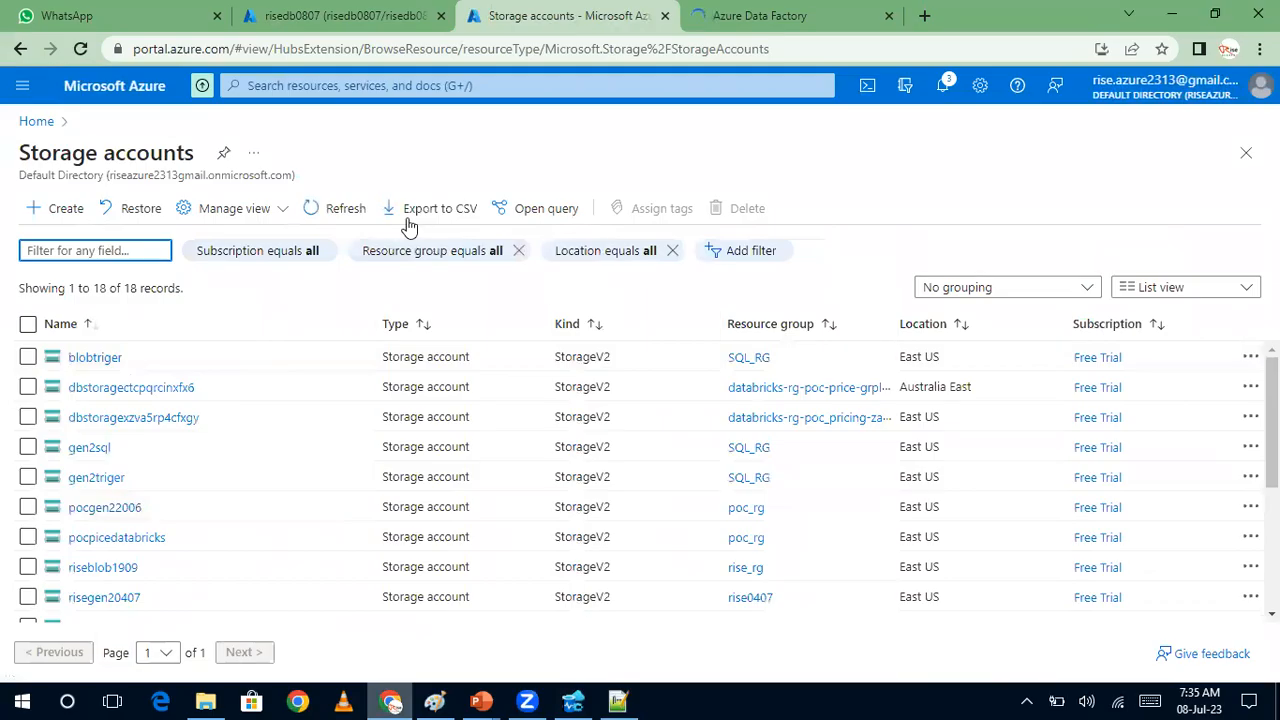
left_click(942, 85)
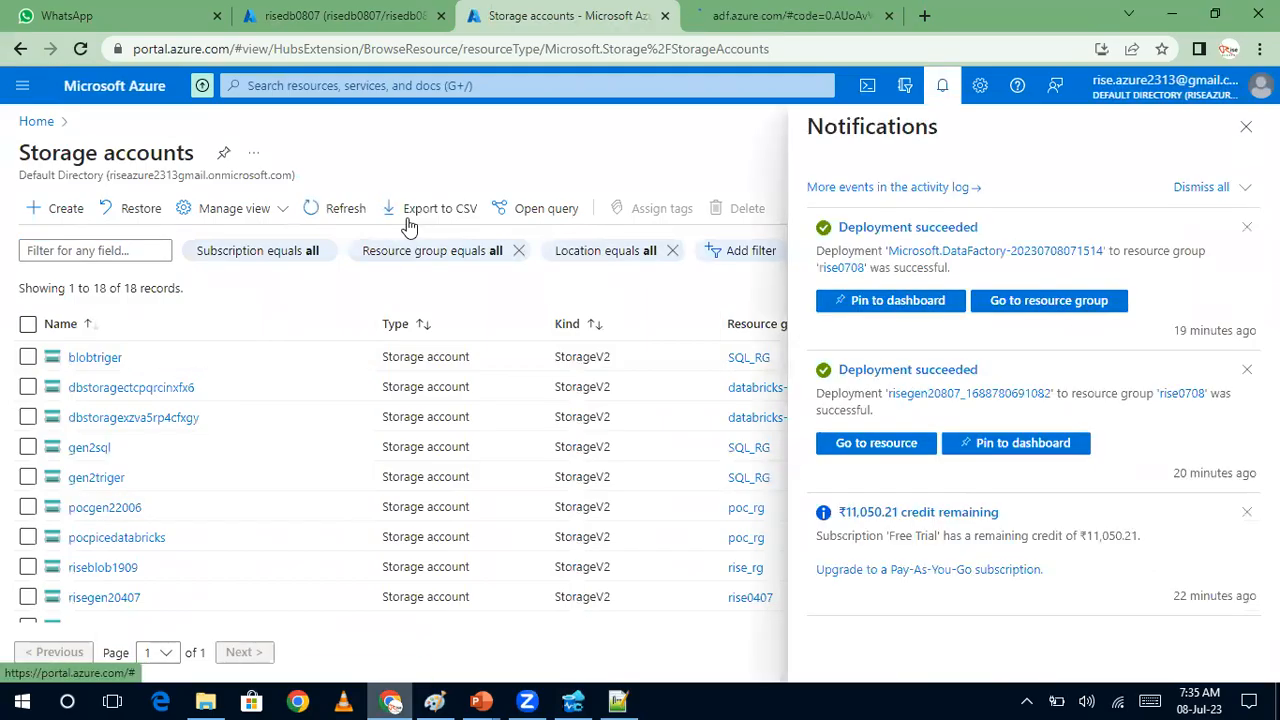
left_click(876, 443)
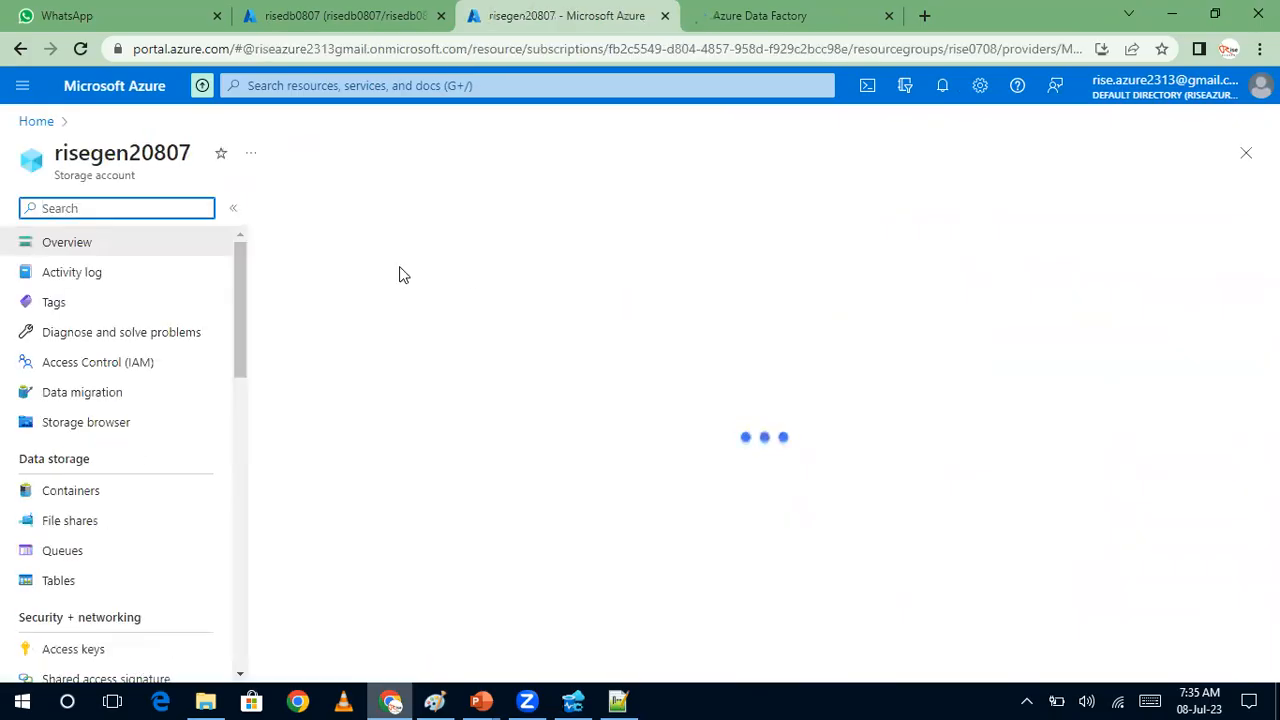
left_click(57, 526)
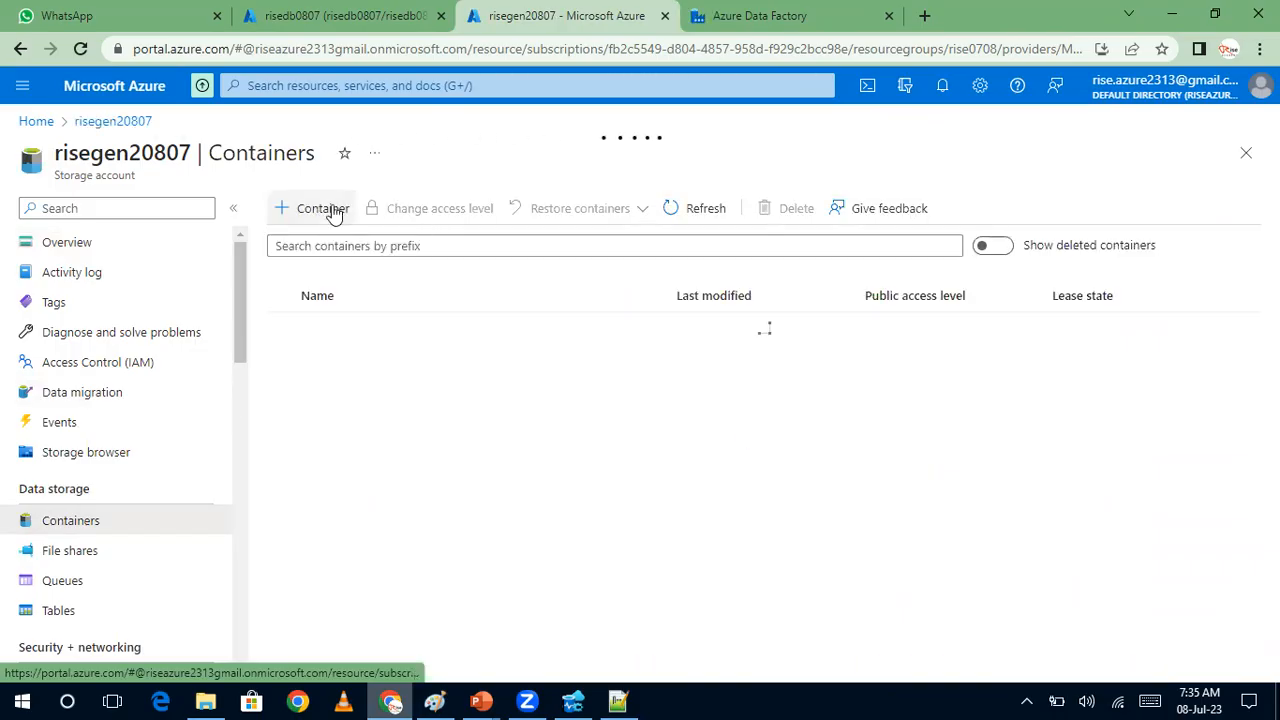
Create a private container named 'output' in risegen20807, then return to Data Factory Studio.
left_click(333, 210)
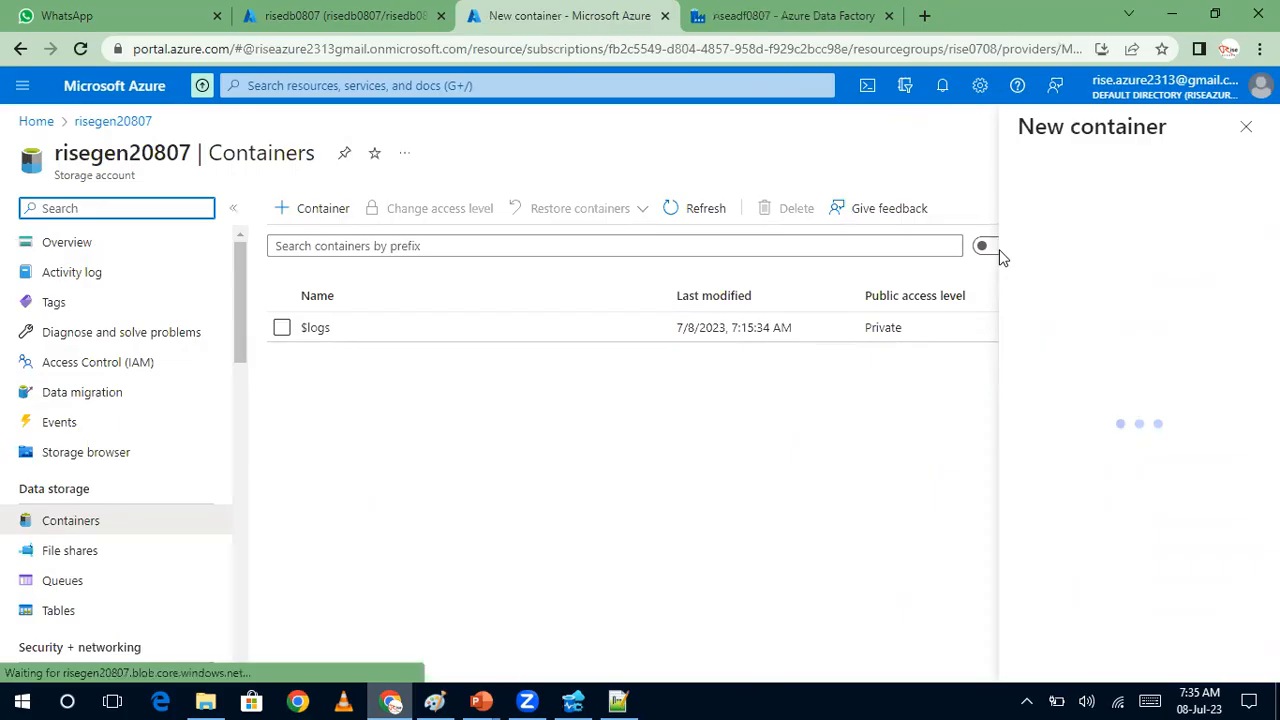
type("output")
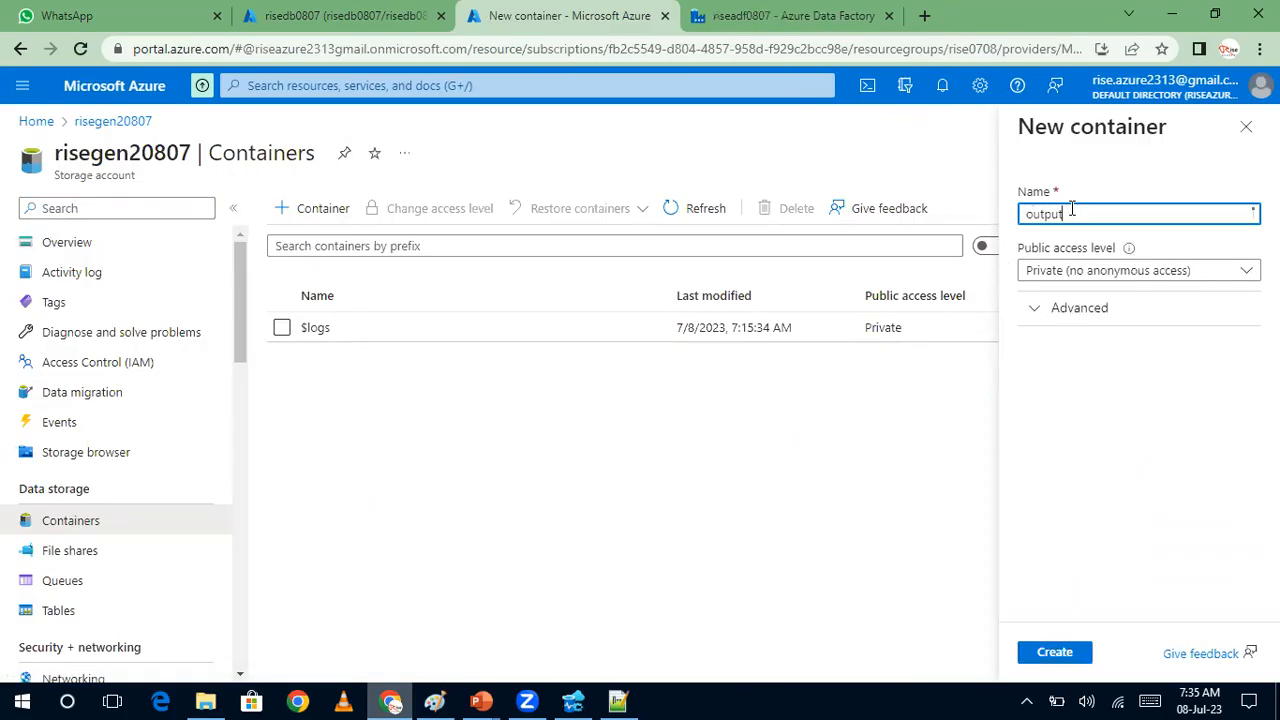
left_click(1067, 658)
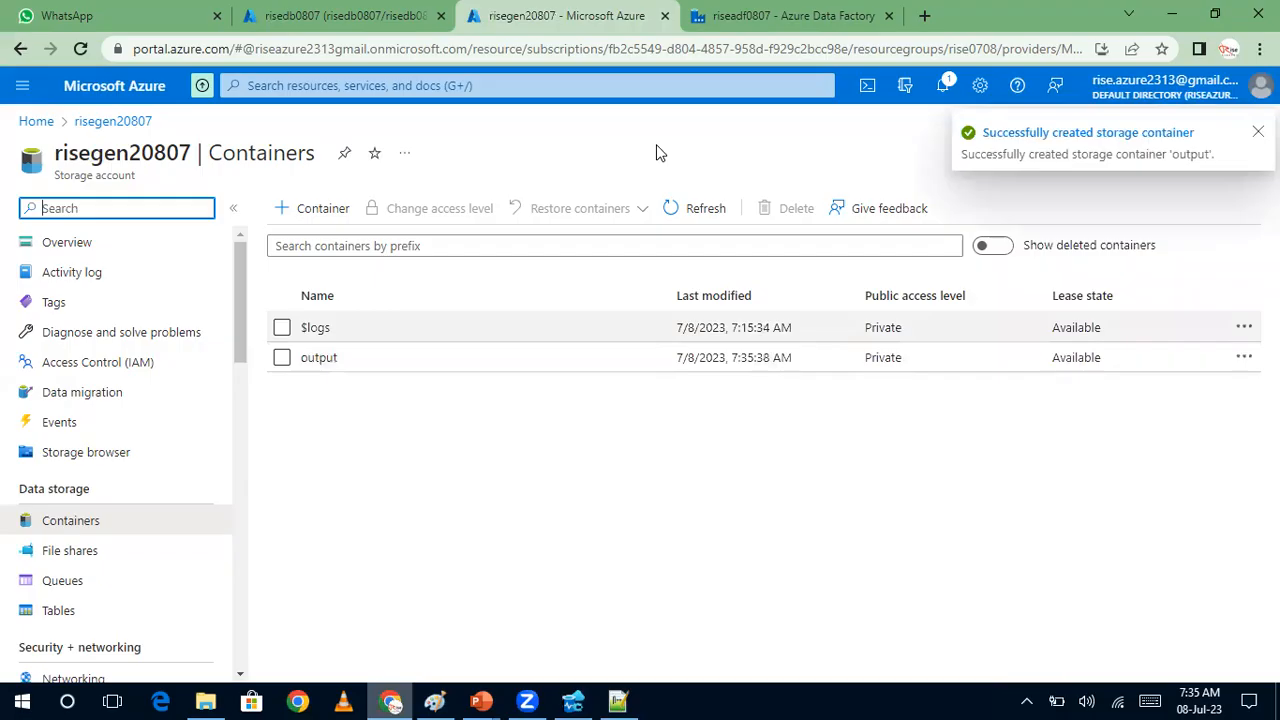
left_click(740, 15)
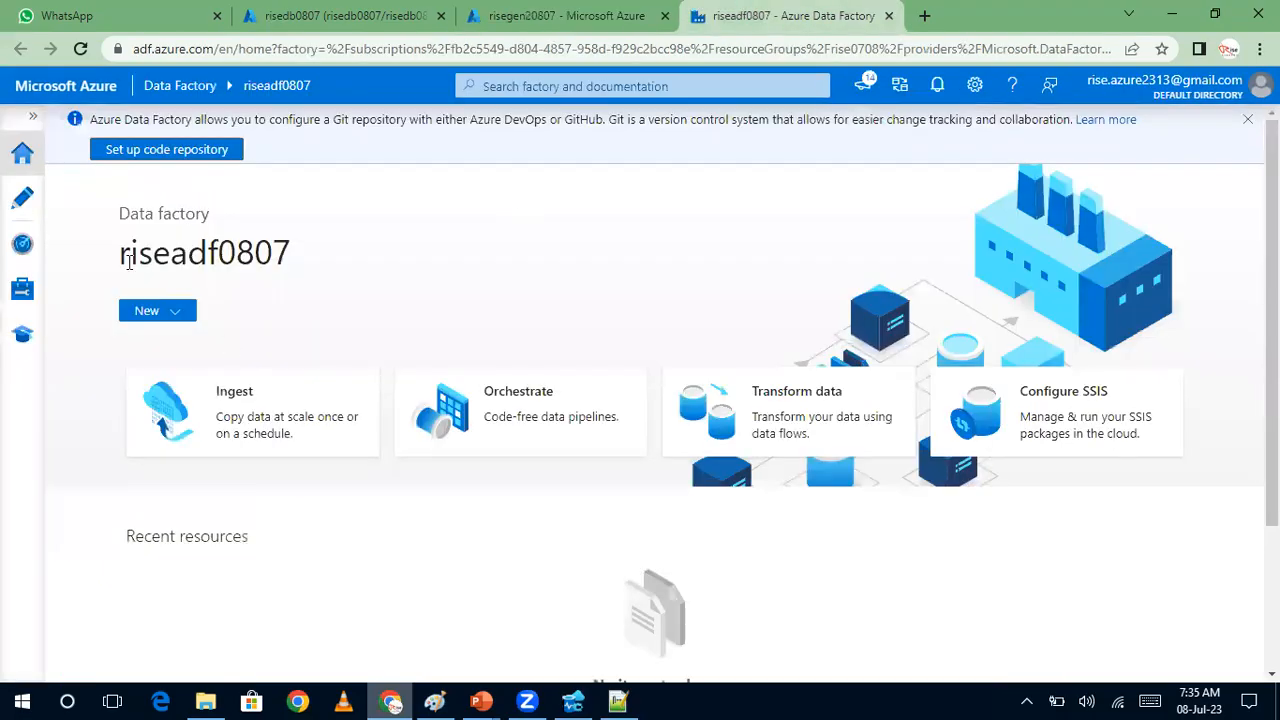
Start a new Azure SQL Database linked service named ls_sql_src.
left_click(22, 290)
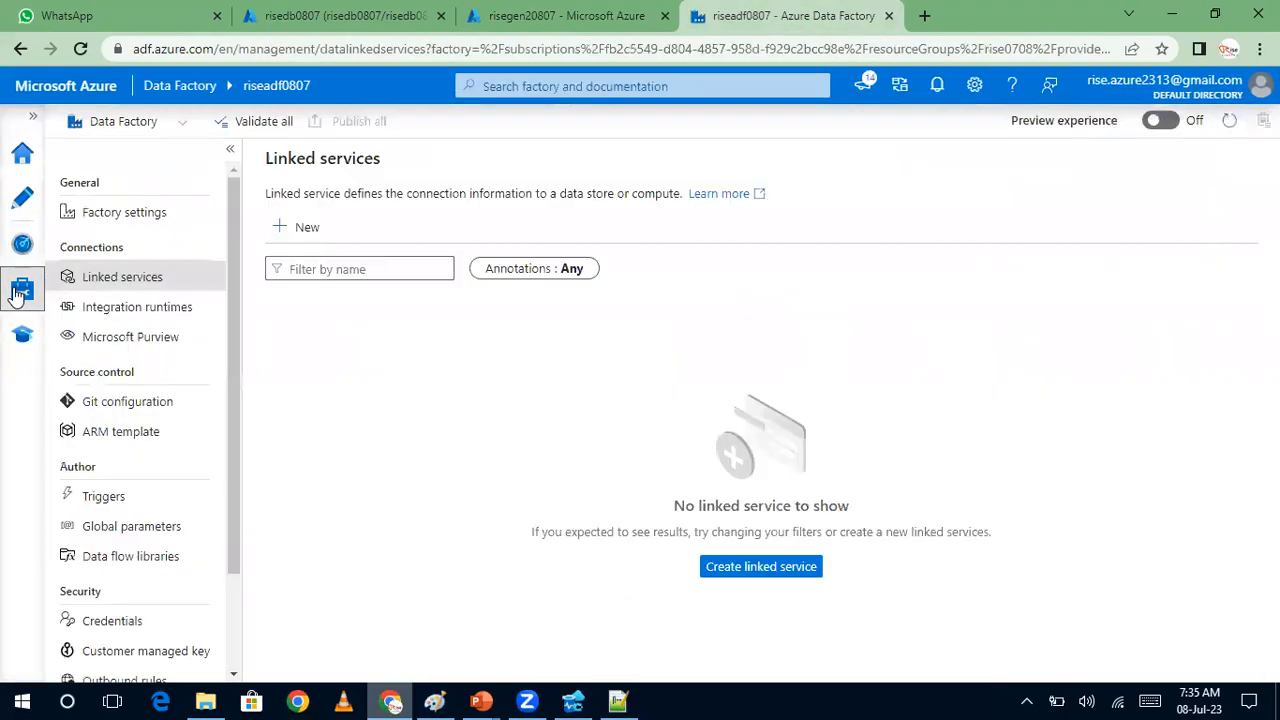
left_click(296, 240)
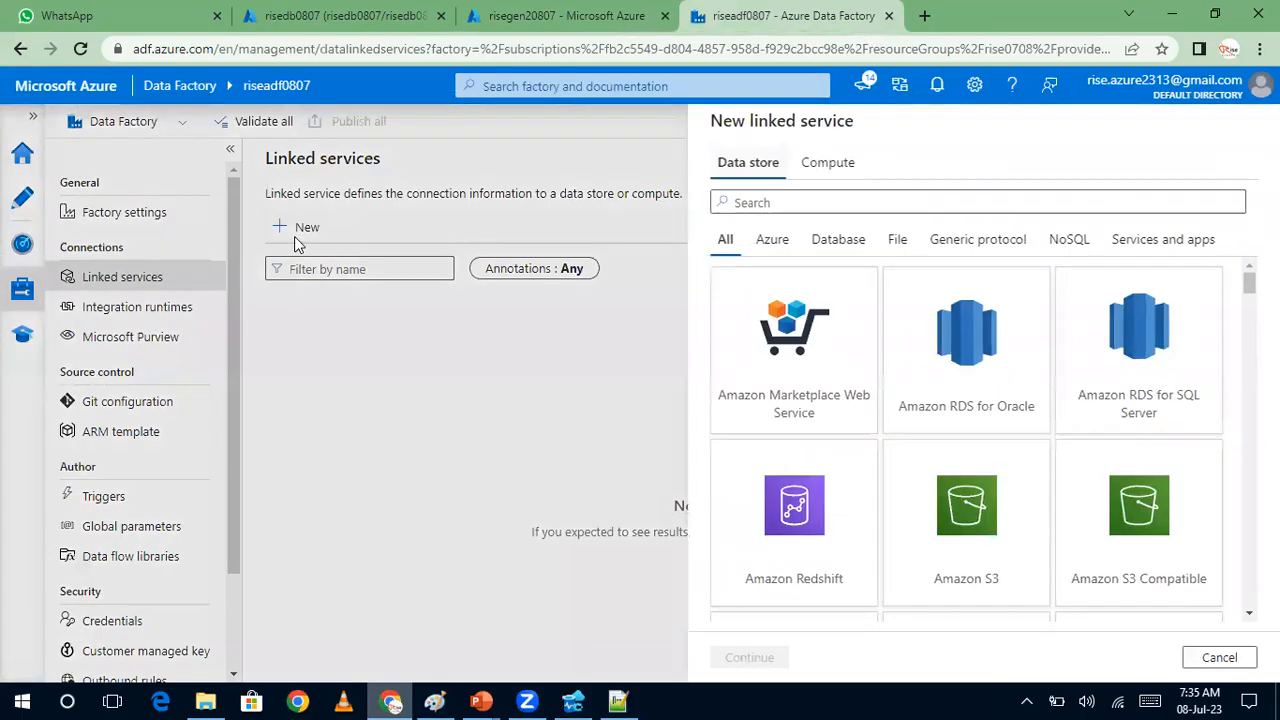
type("sql")
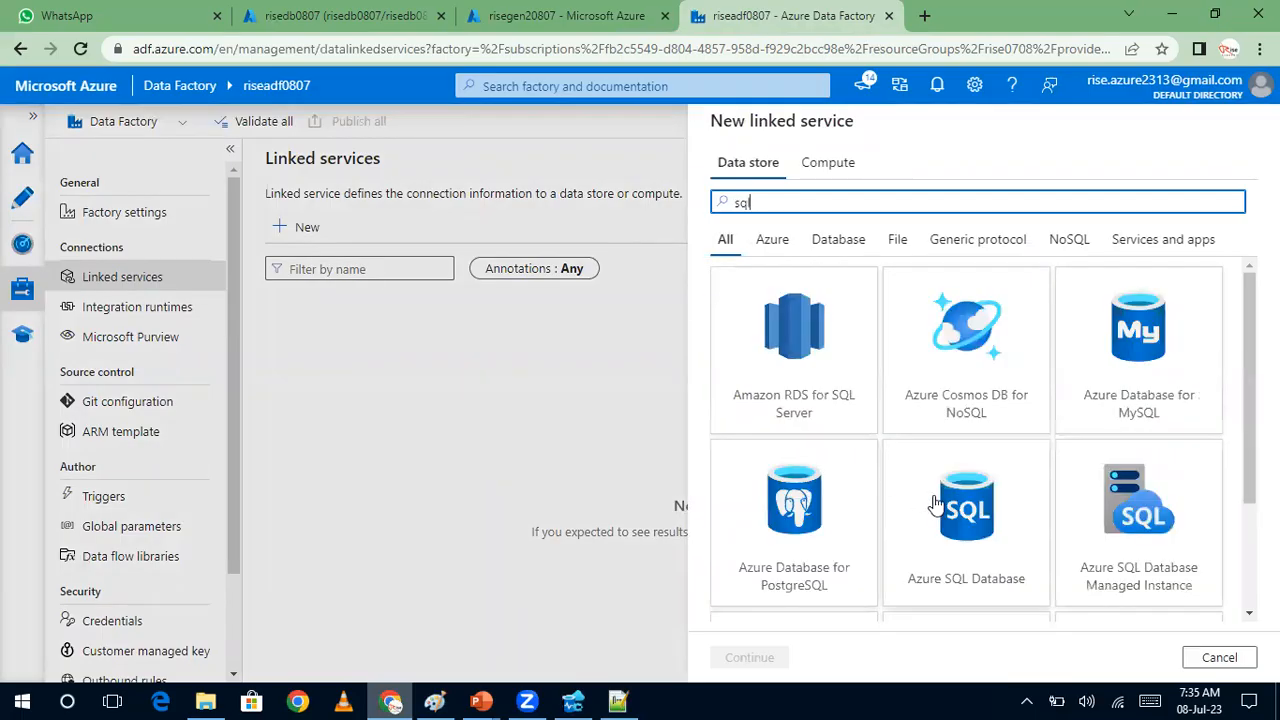
left_click(935, 505)
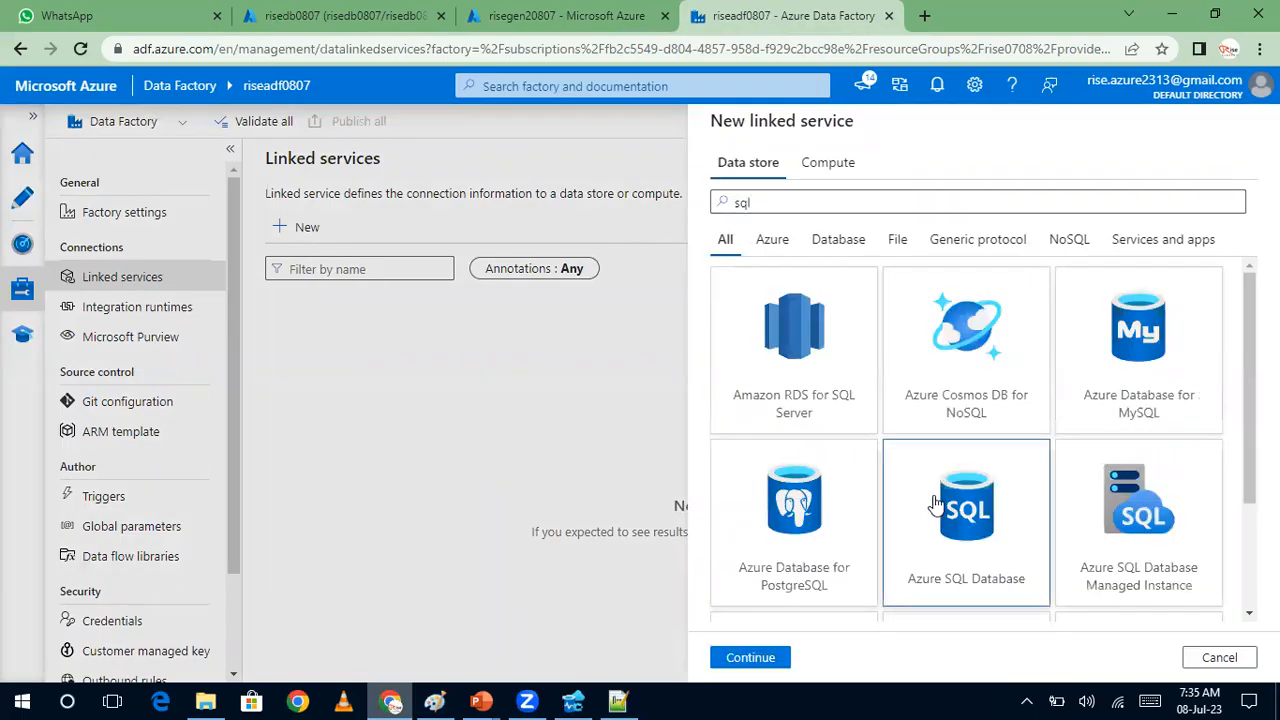
left_click(748, 657)
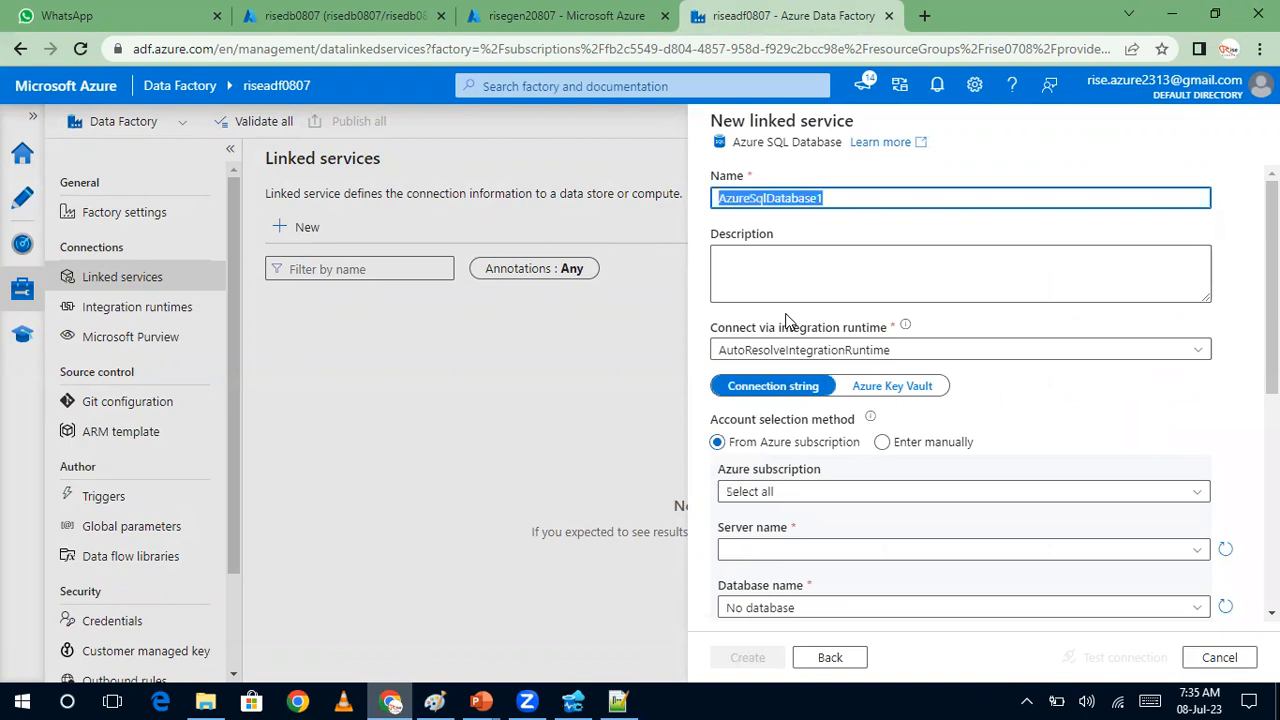
type("l")
key("BackSpace")
type("ls_sql_src")
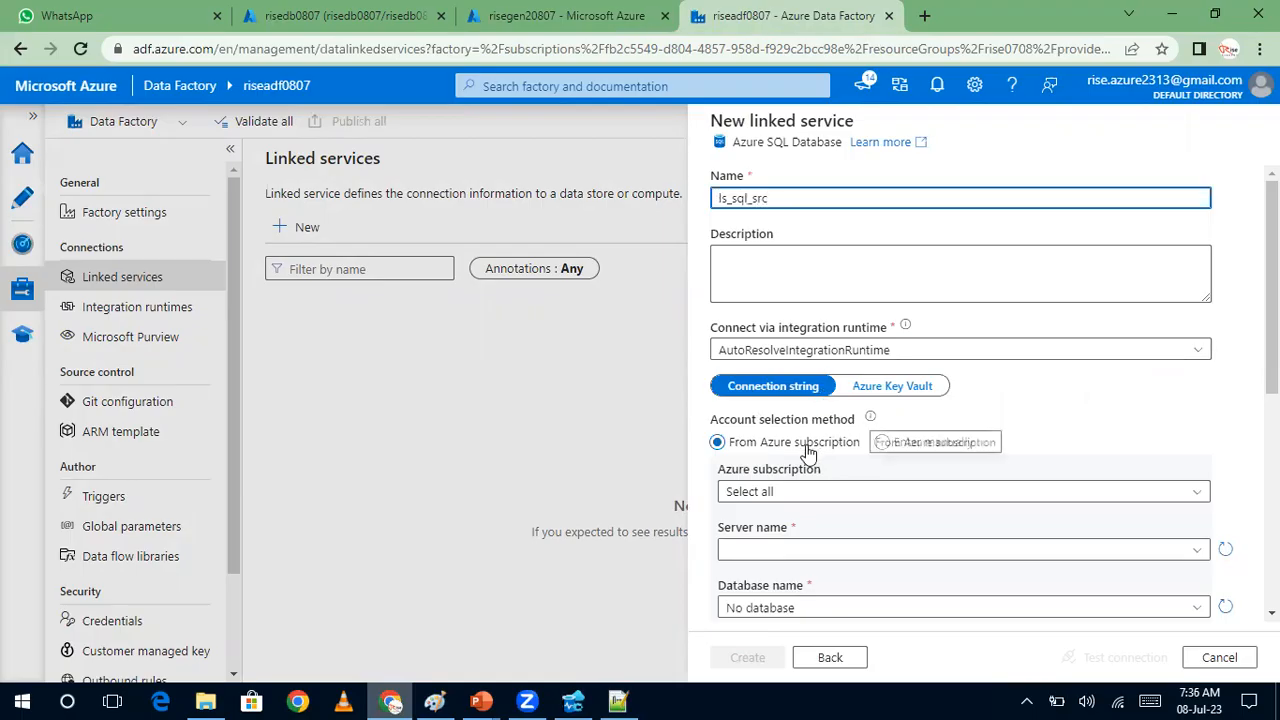
Choose the Free Trial subscription, server risedb0807 and database risedb0807.
left_click(784, 495)
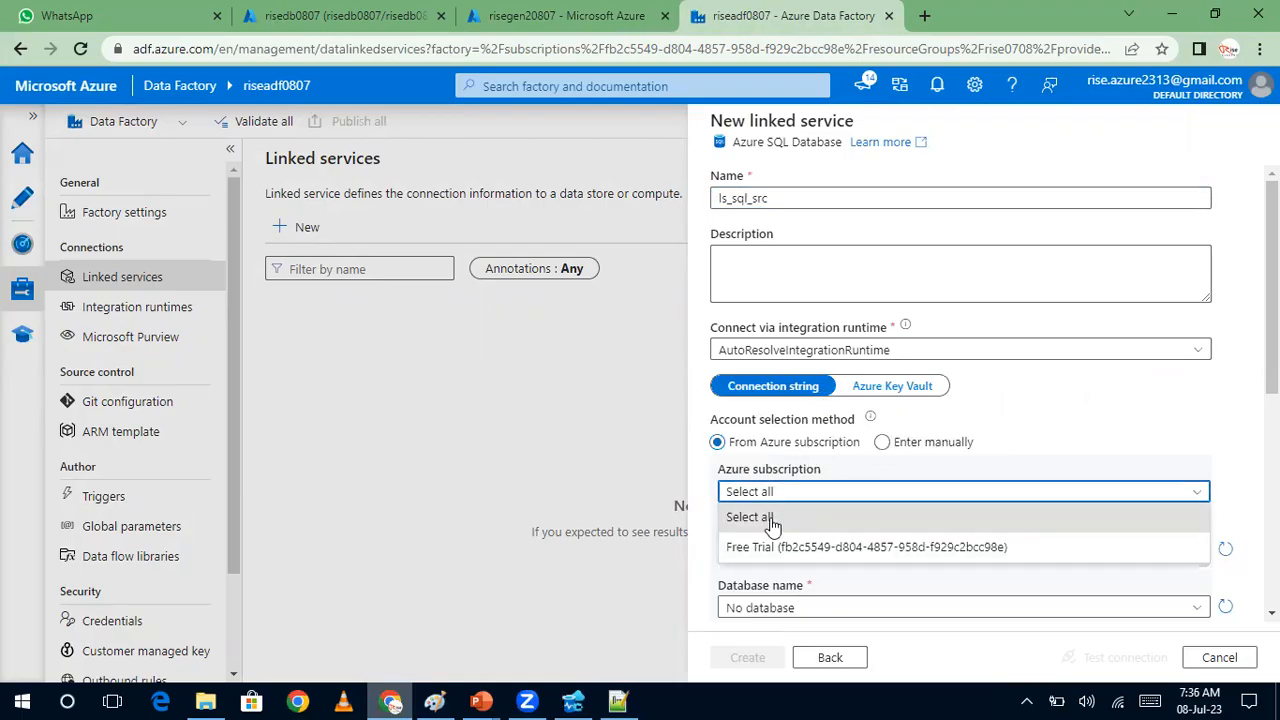
left_click(771, 546)
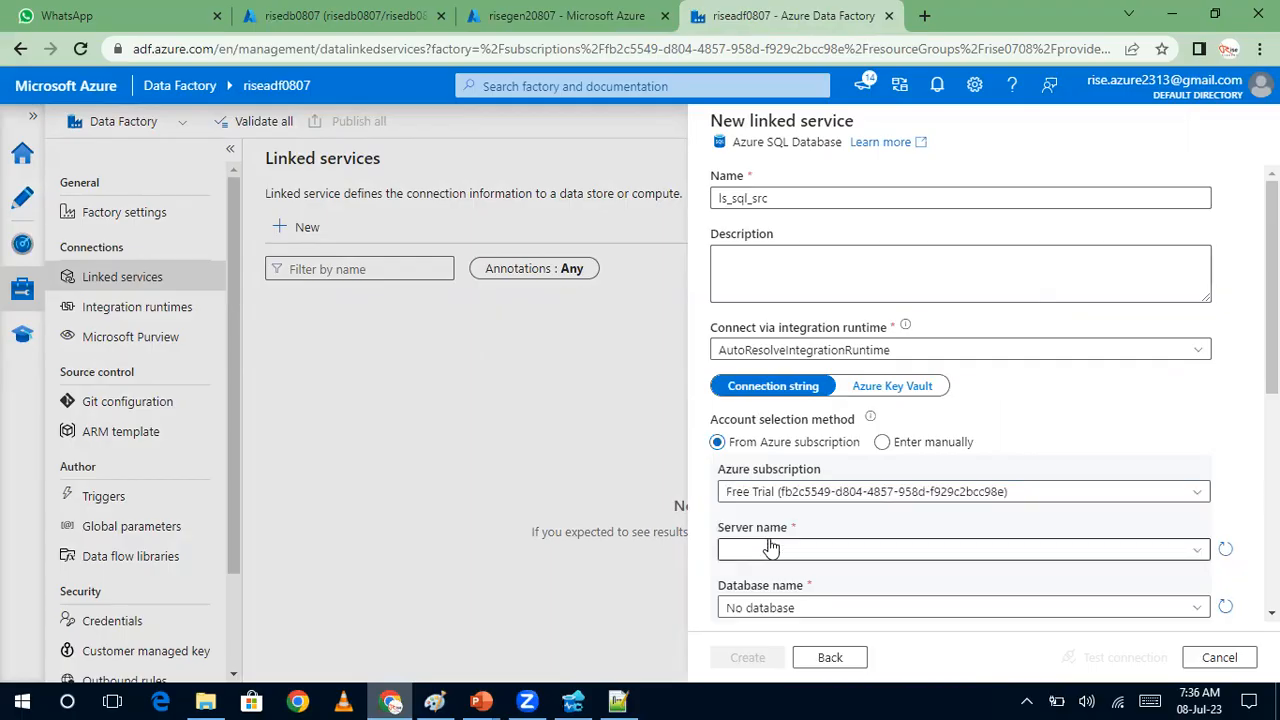
scroll(771, 548, "down", 2)
left_click(757, 354)
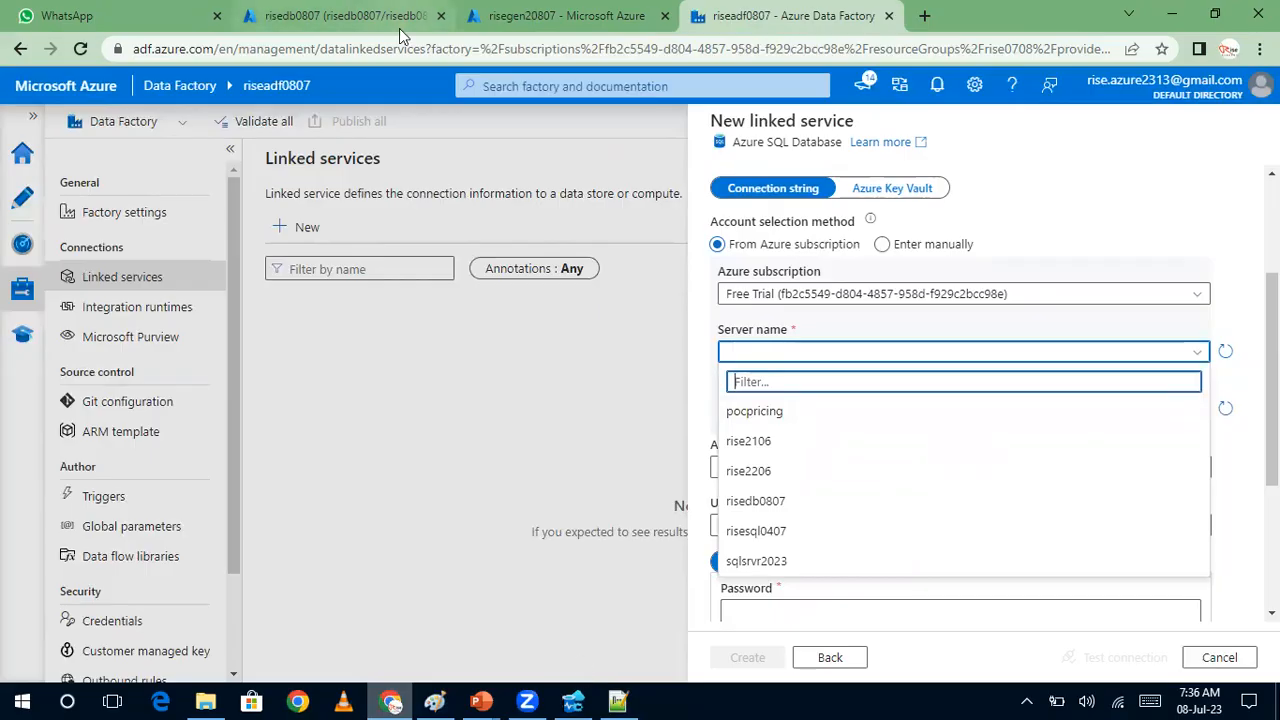
type("ris")
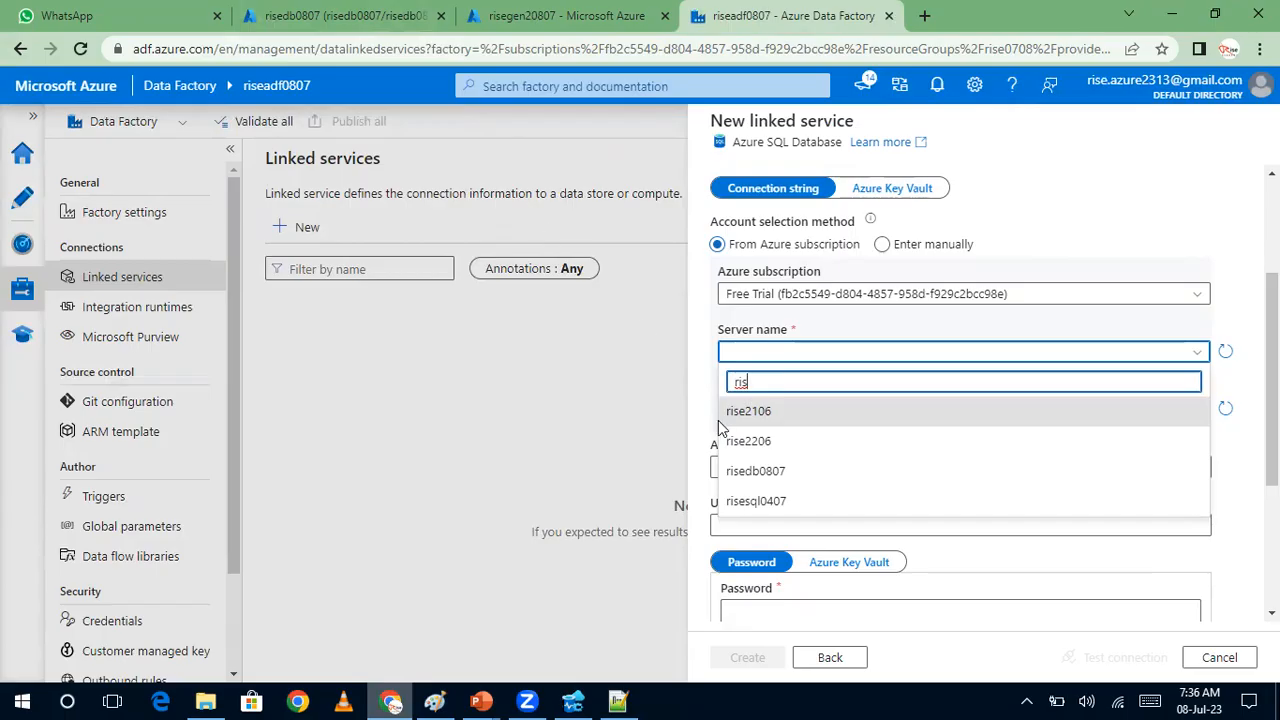
left_click(792, 474)
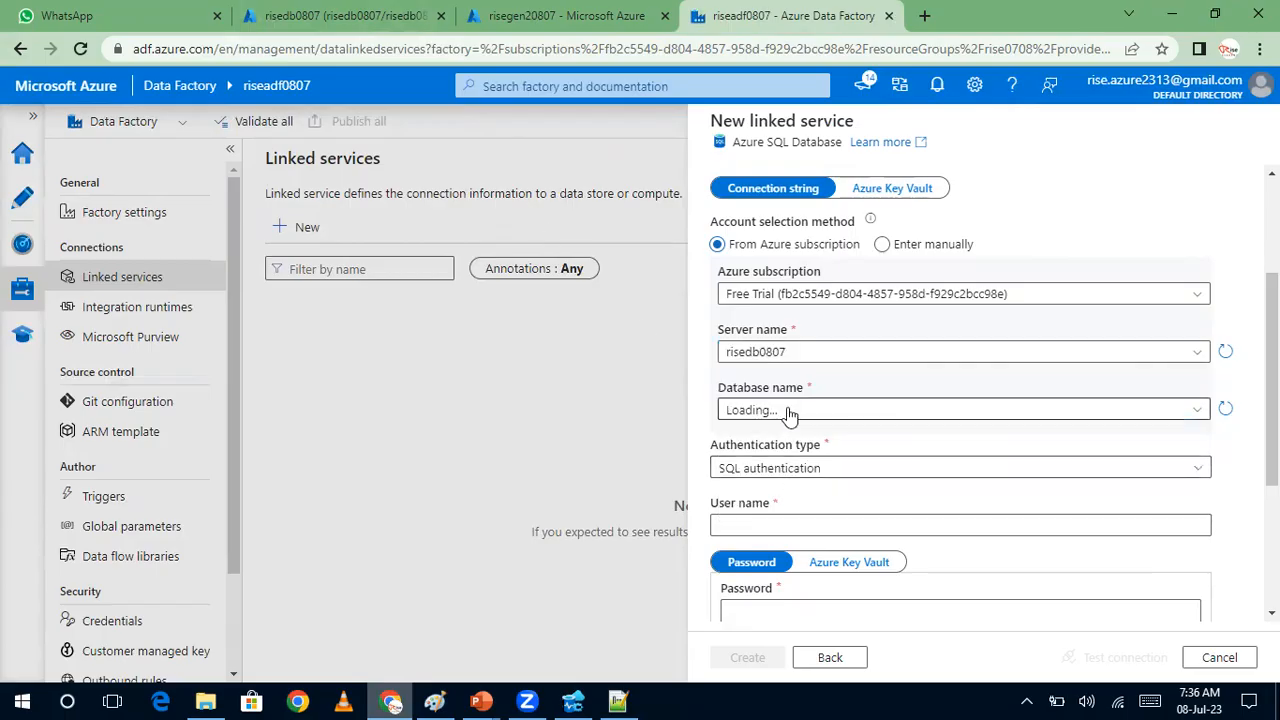
left_click(790, 411)
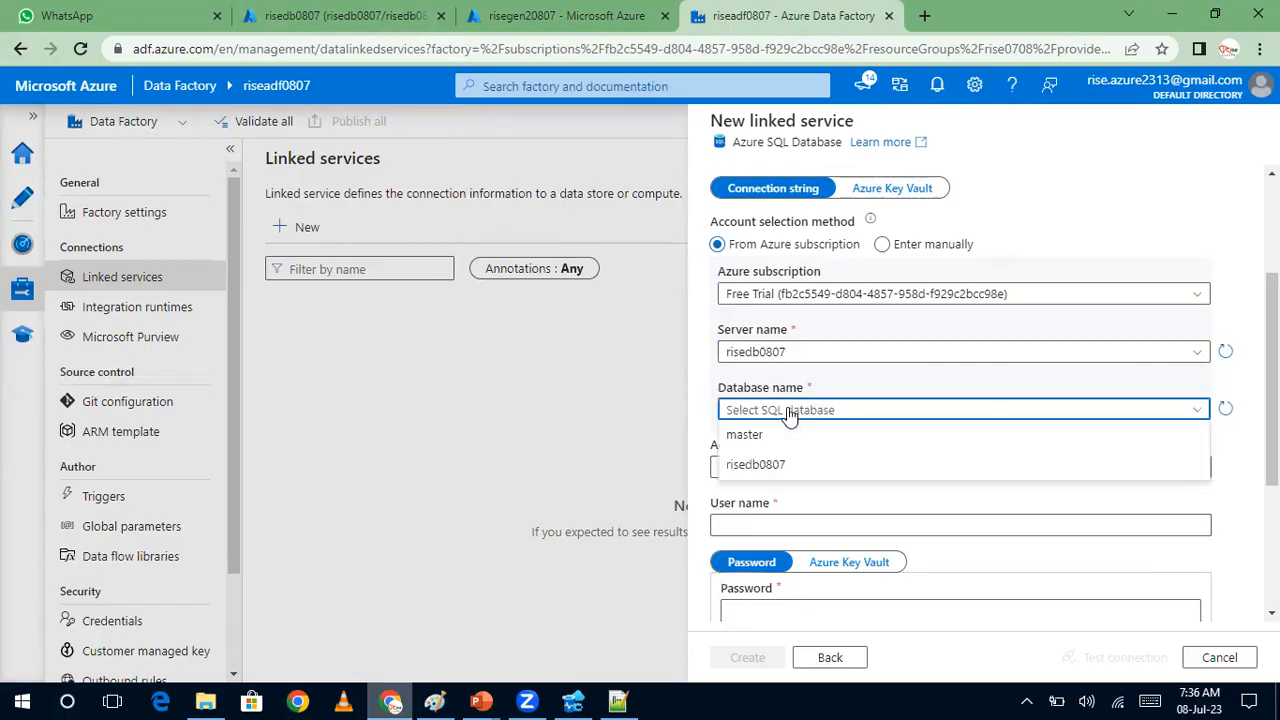
left_click(763, 466)
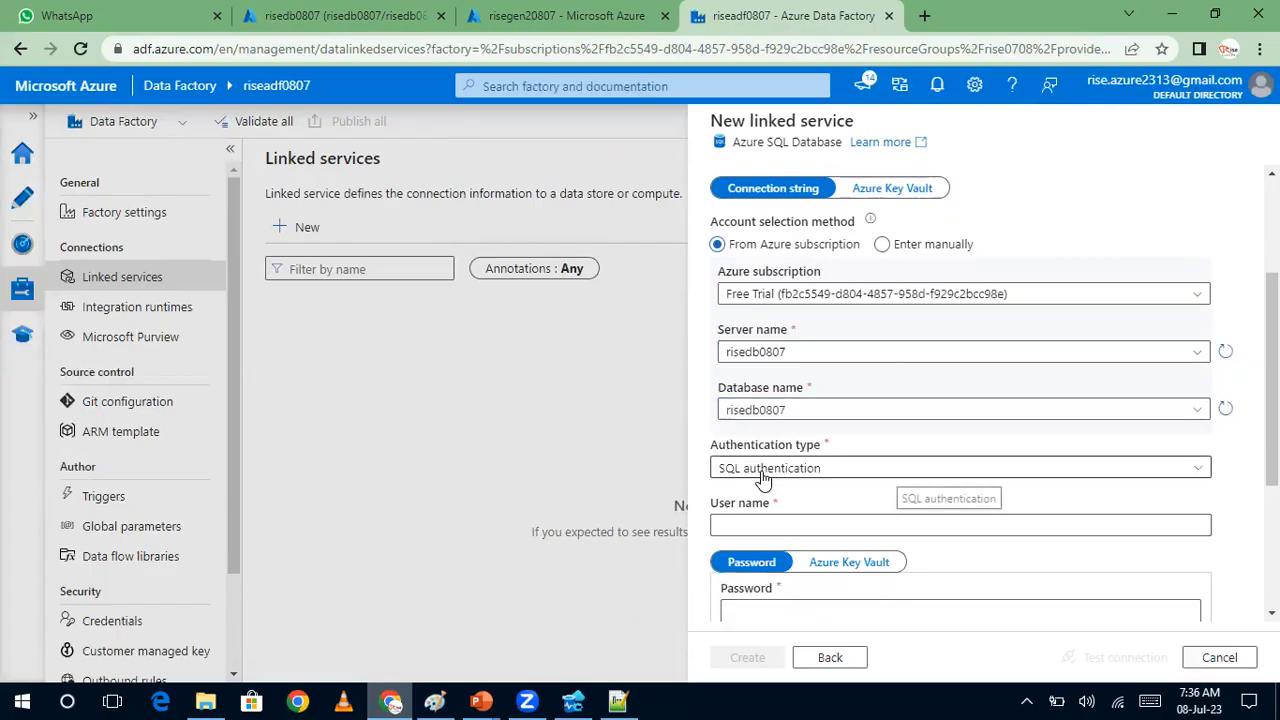
Look up the SQL login details in the Notepad++ notes and begin filling the password field.
scroll(762, 478, "down", 2)
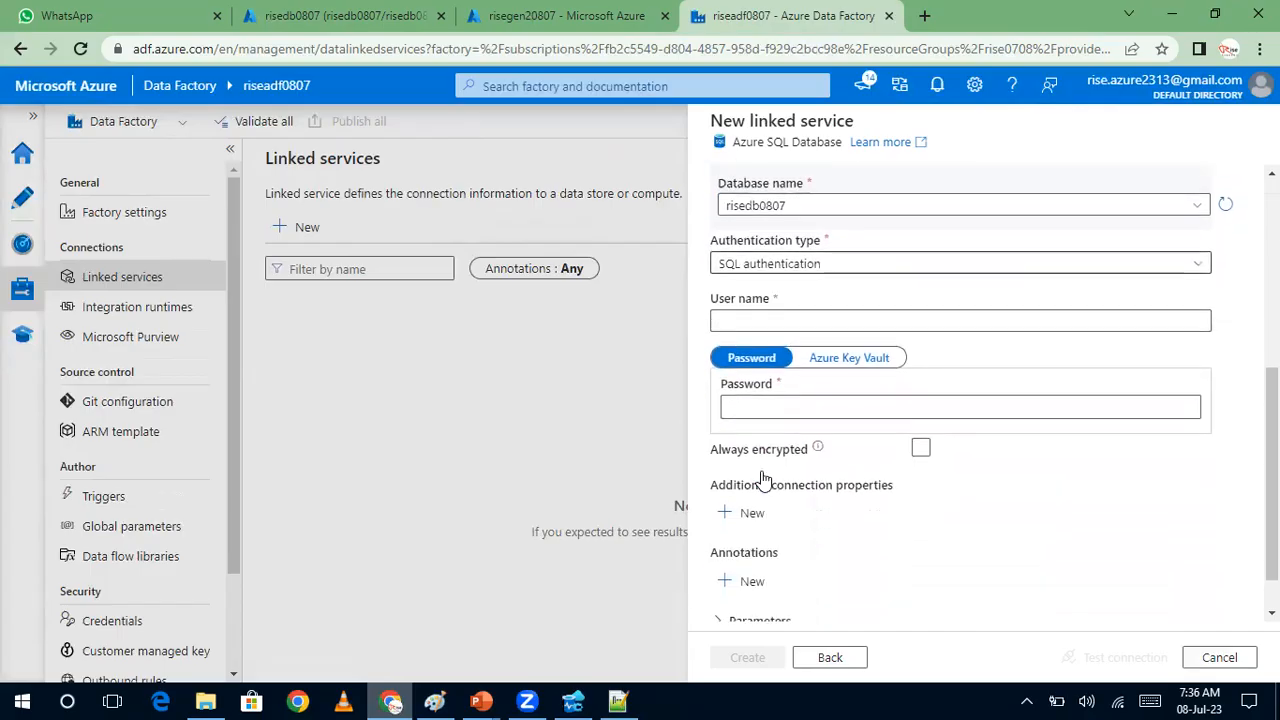
left_click(618, 703)
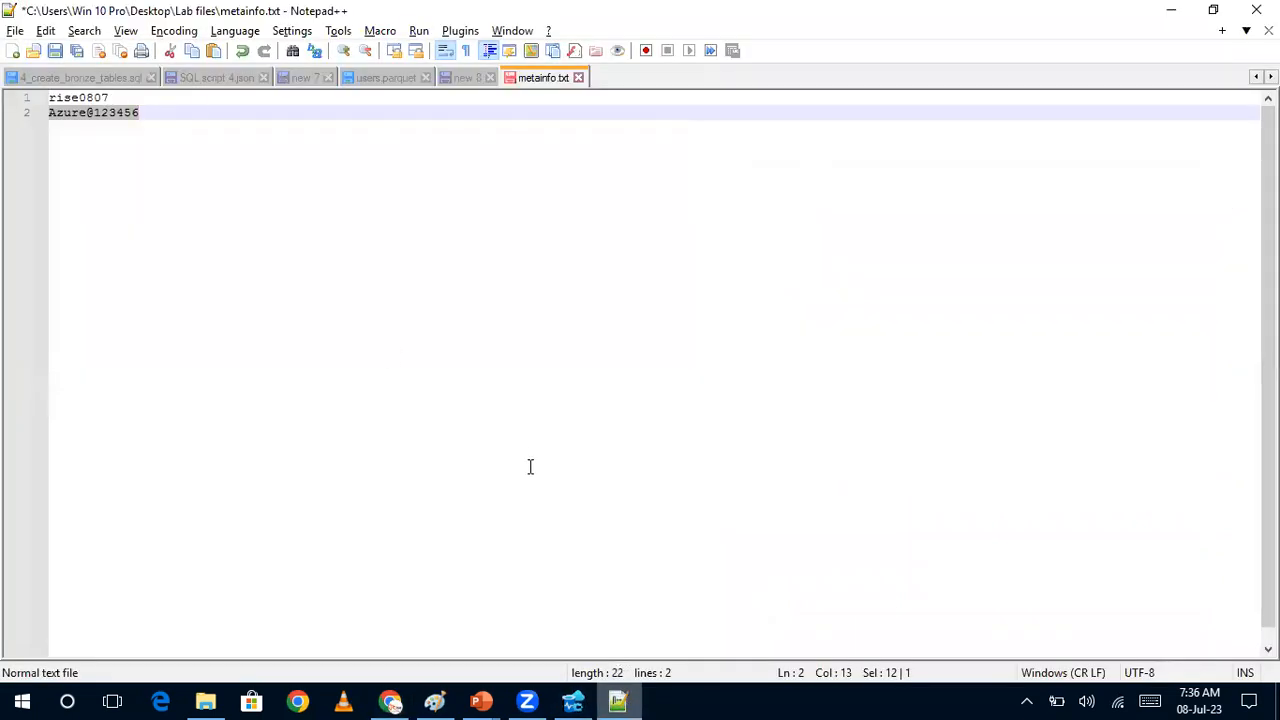
left_click(390, 700)
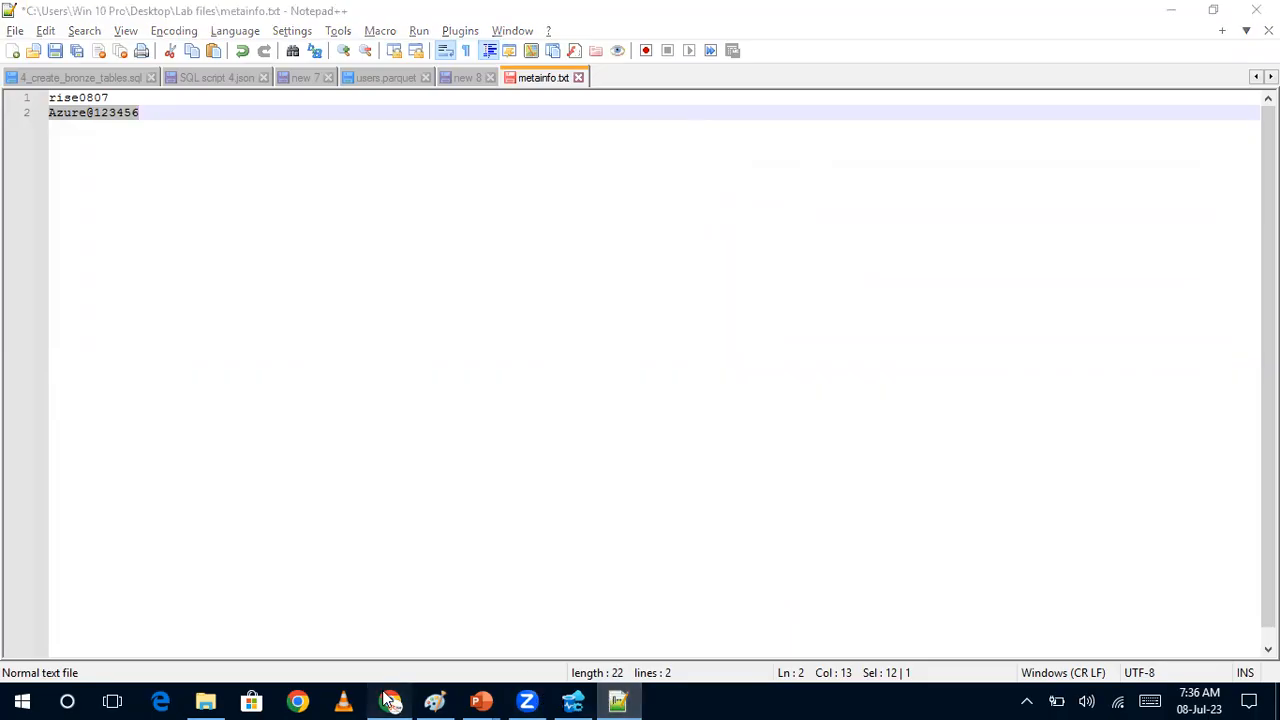
left_click(798, 415)
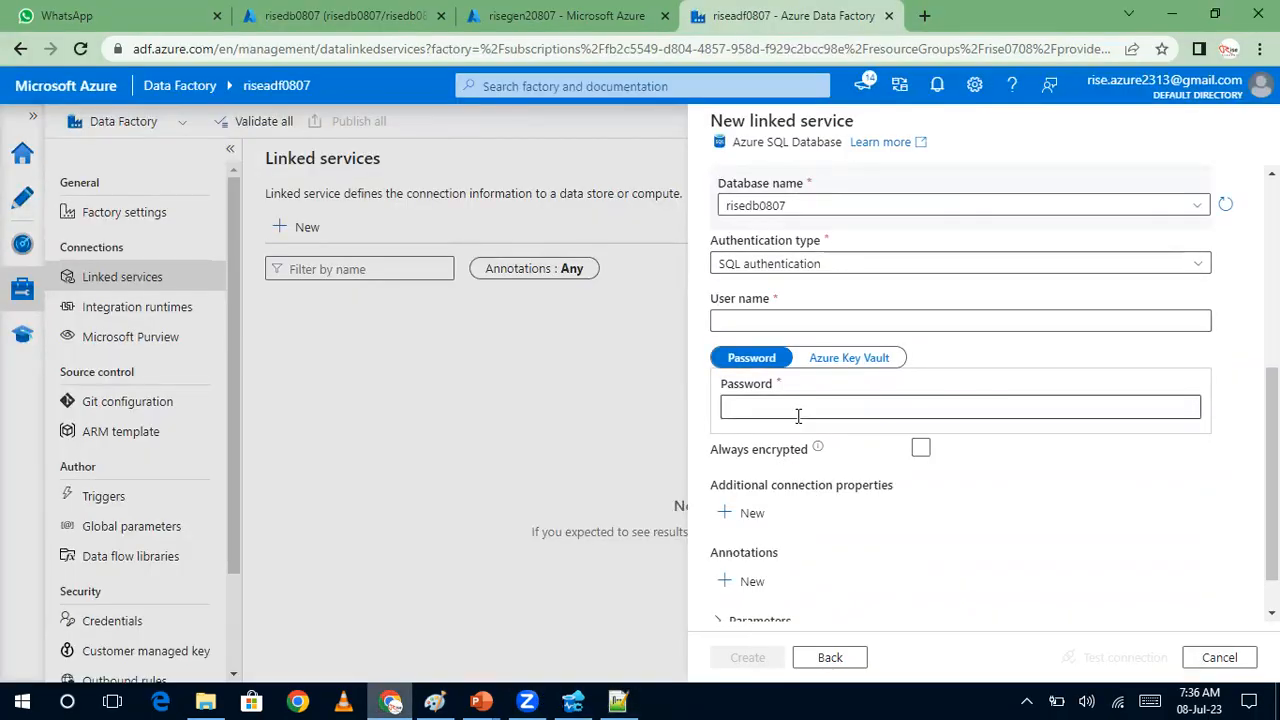
Enter the SQL password and user name, test the connection, and create ls_sql_src.
key("ctrl+v")
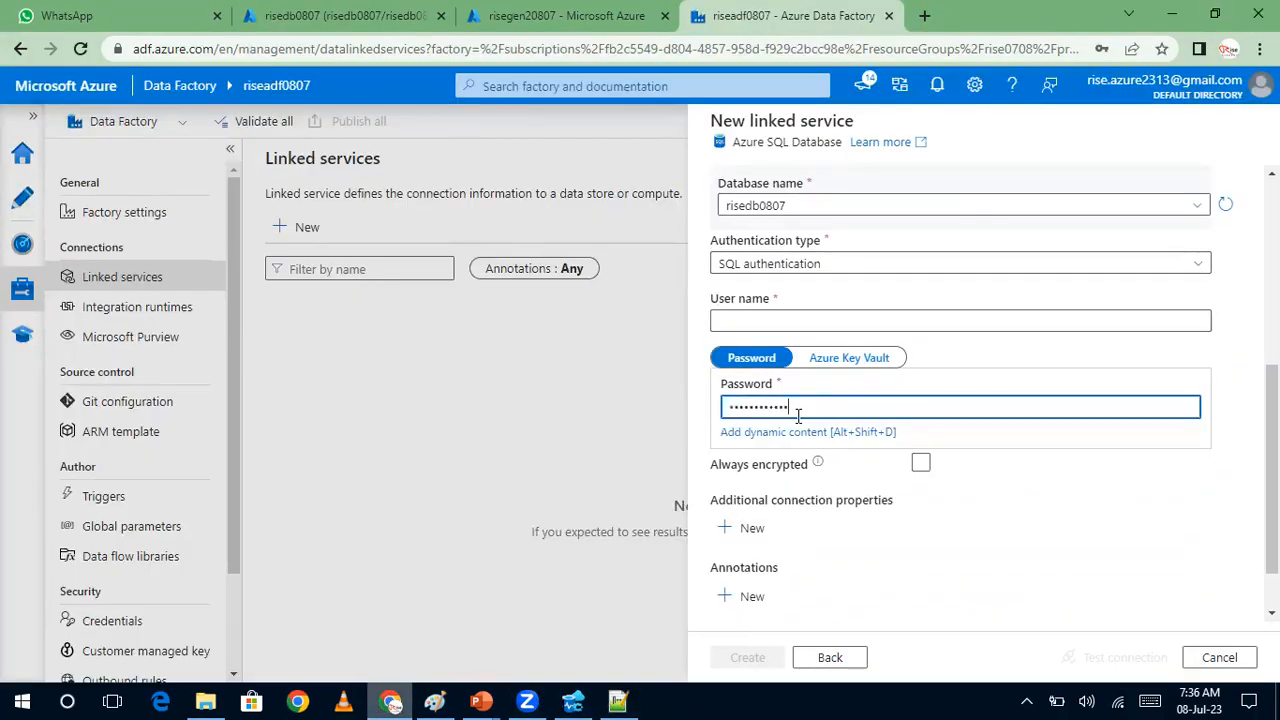
left_click(762, 318)
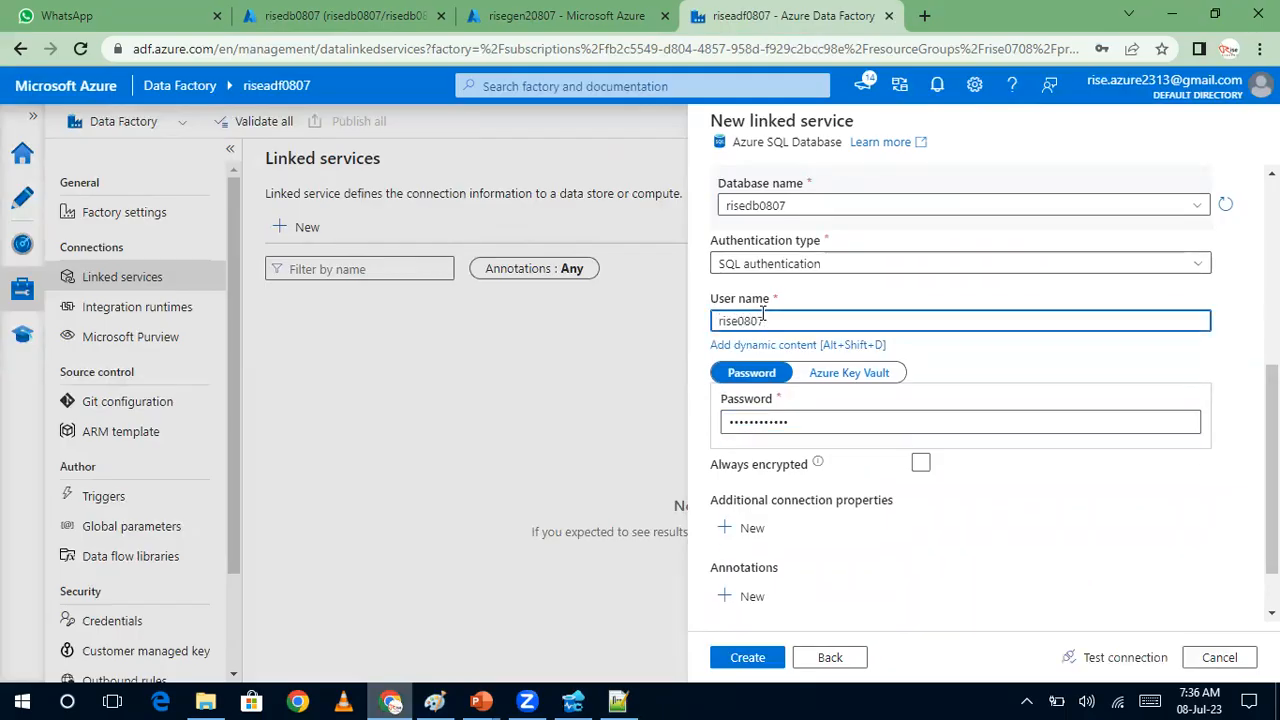
left_click(1072, 658)
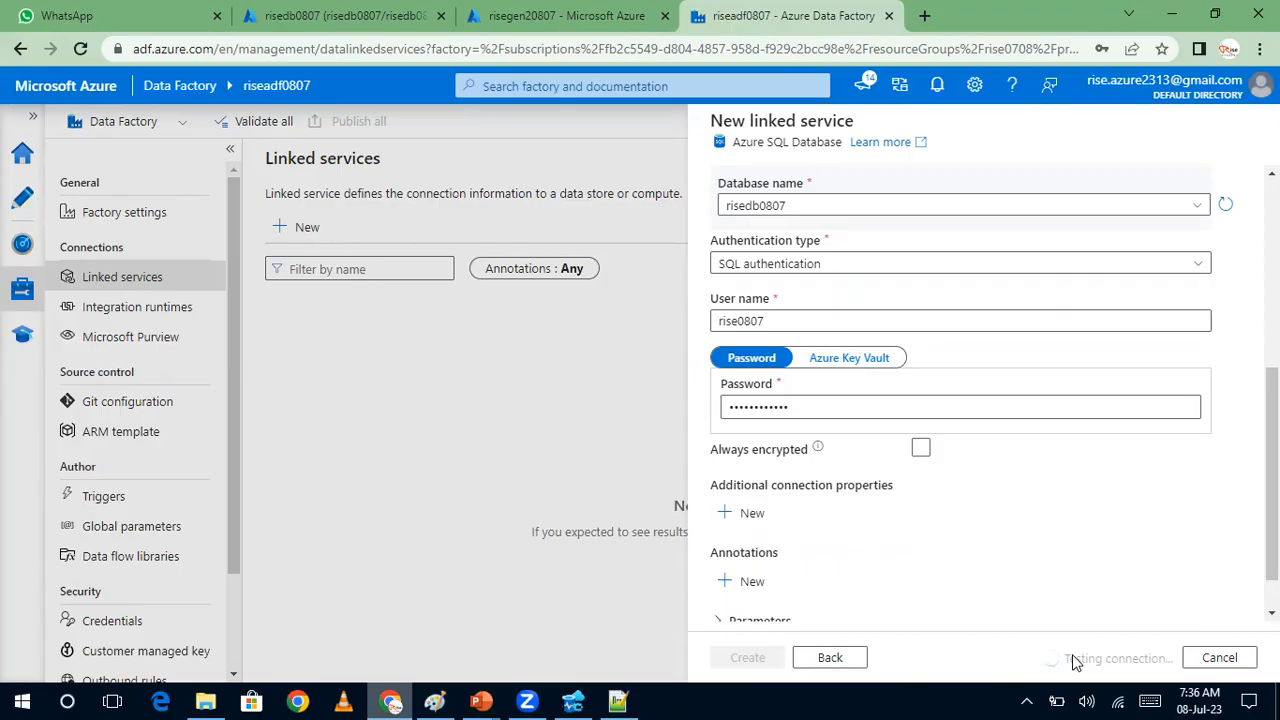
left_click(755, 660)
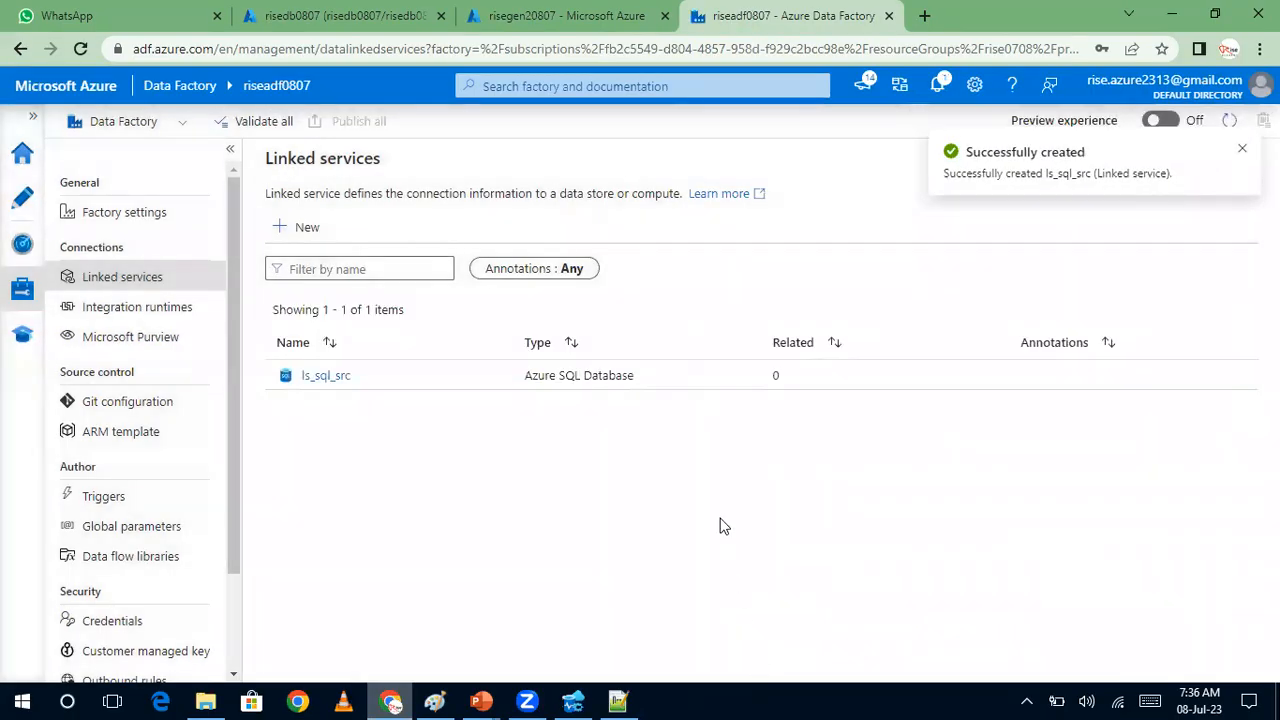
left_click(312, 234)
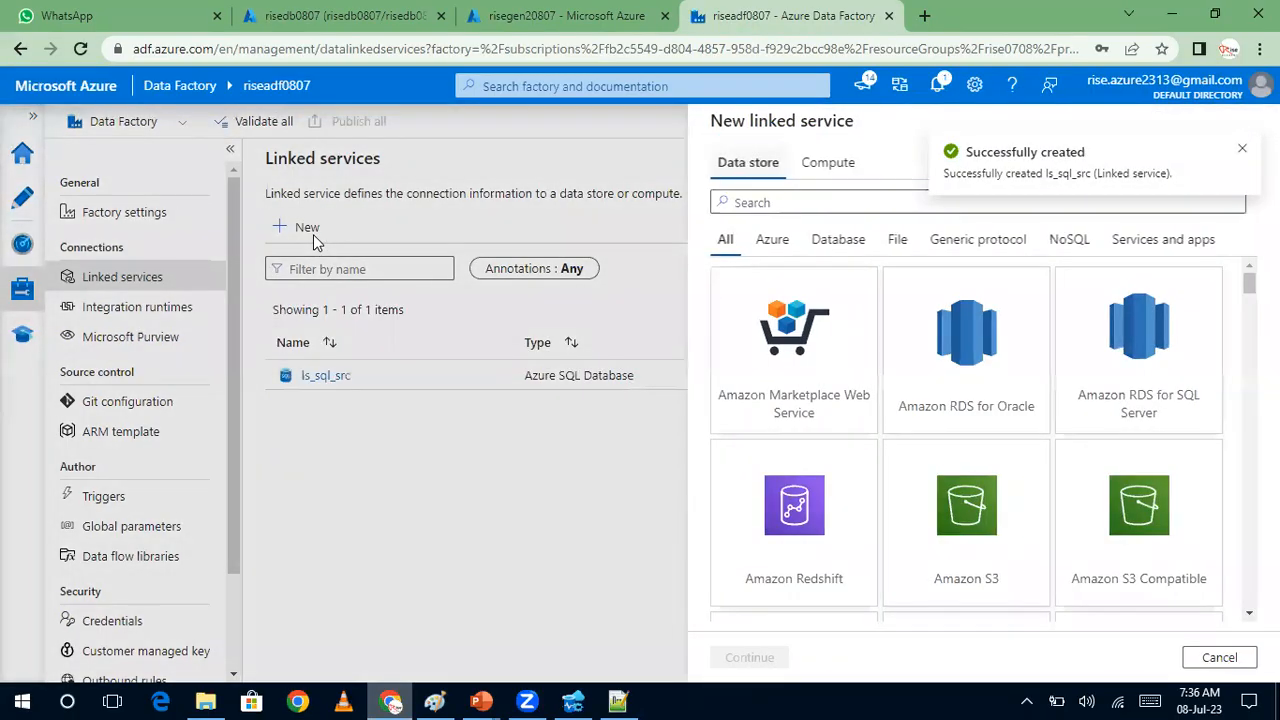
Create Data Lake Storage Gen2 linked service ls_gen2 on Free Trial account risegen20807, after testing the connection.
type("gen")
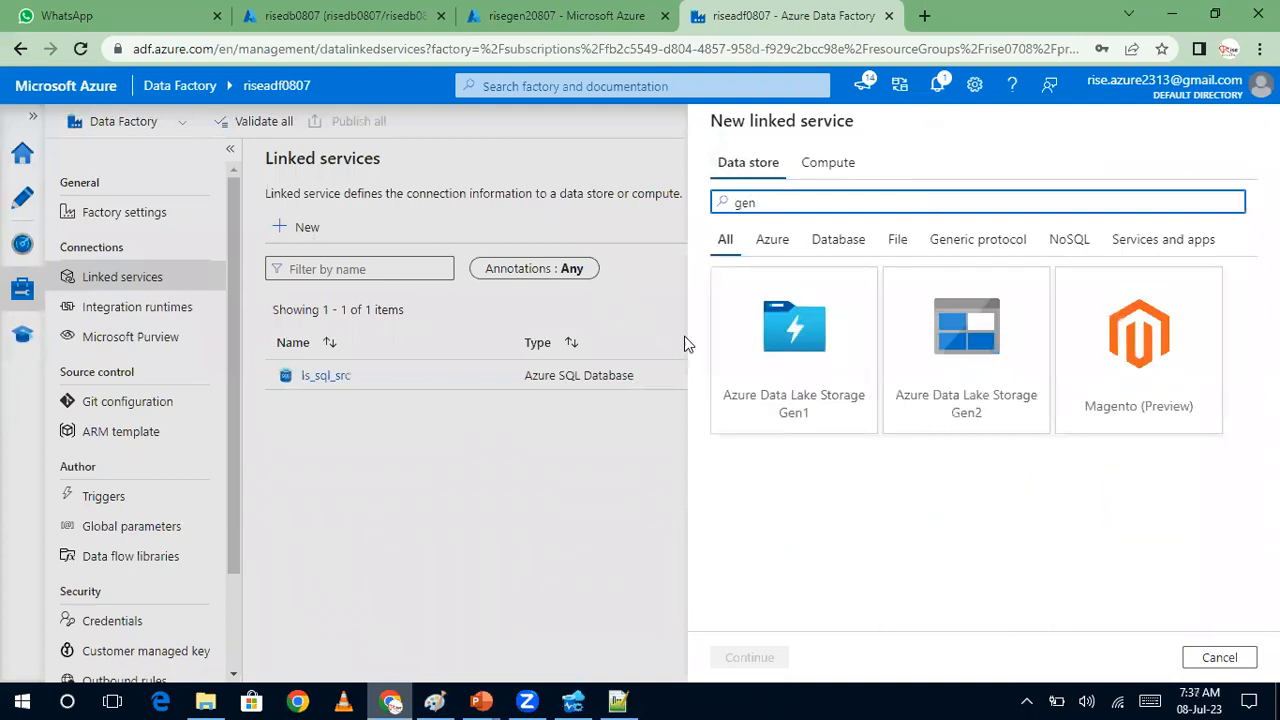
left_click(966, 345)
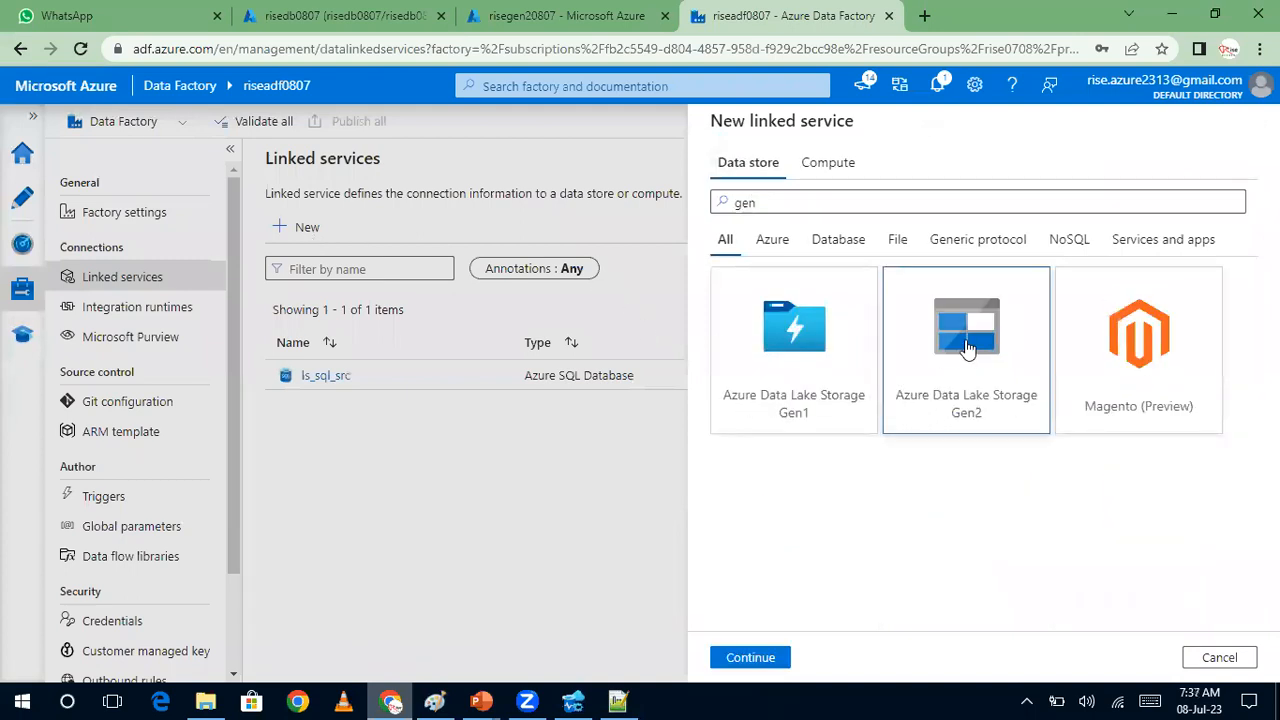
left_click(750, 657)
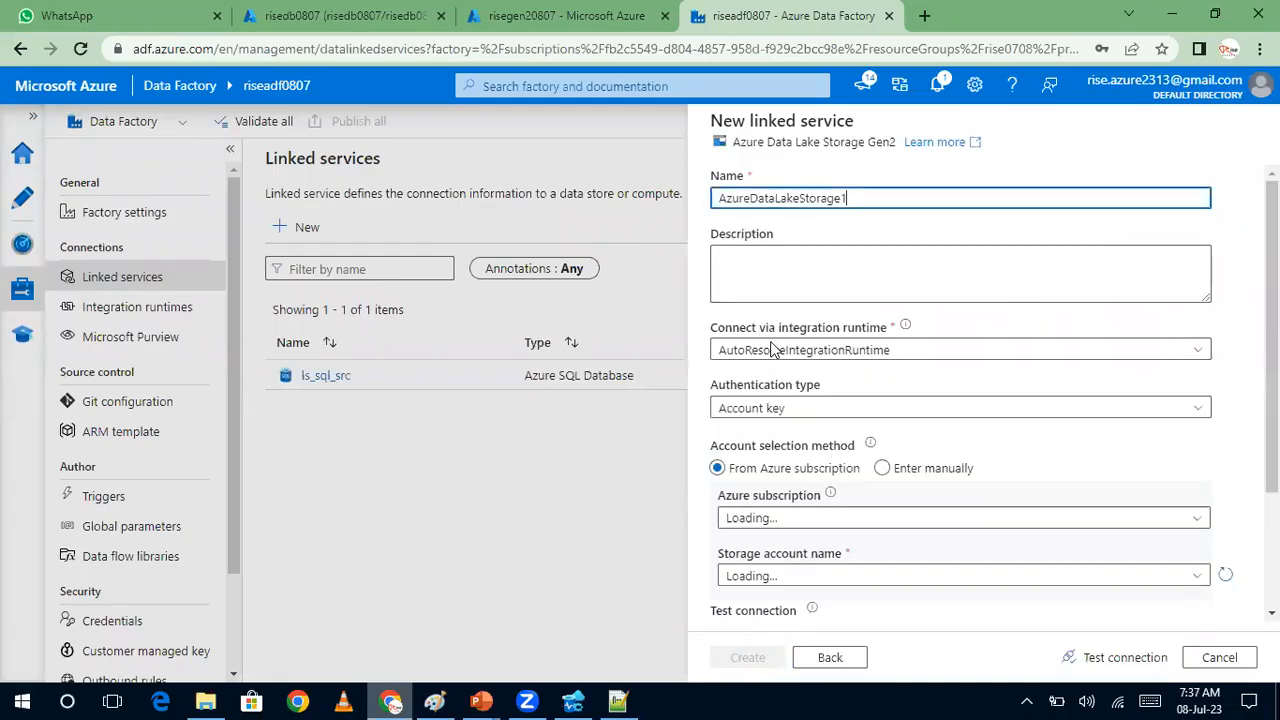
type("ls_gen2")
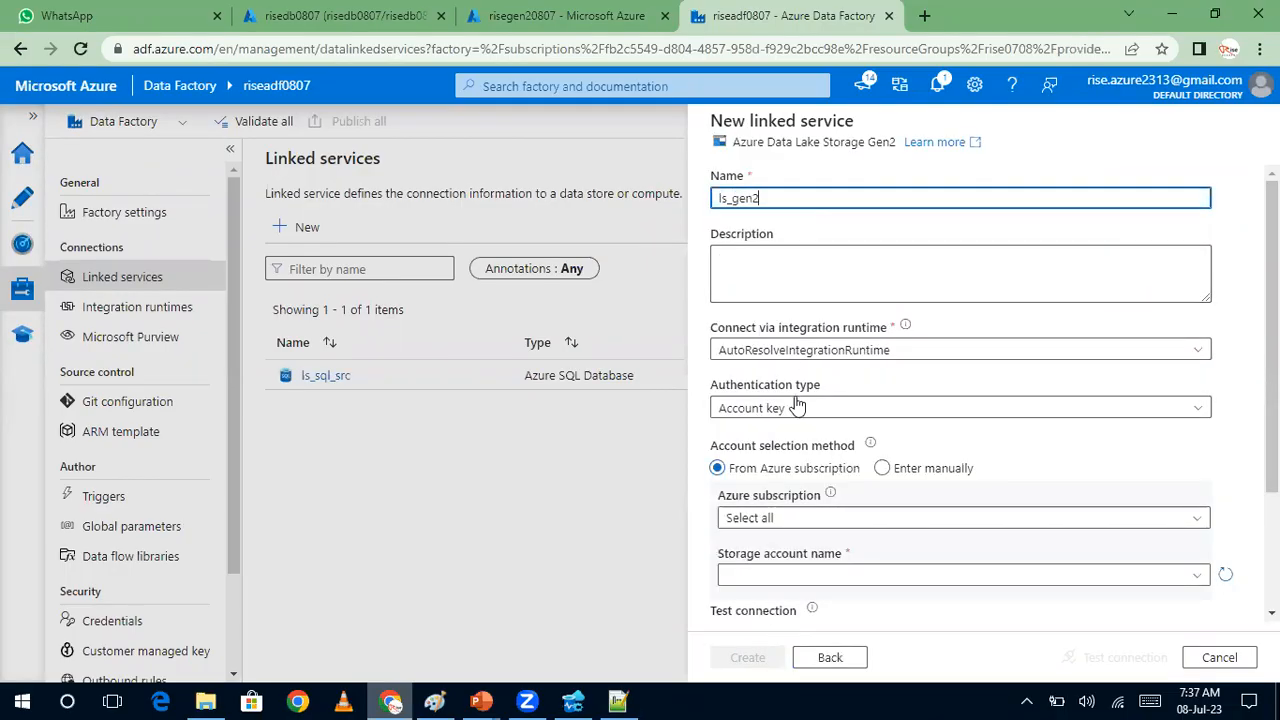
left_click(826, 518)
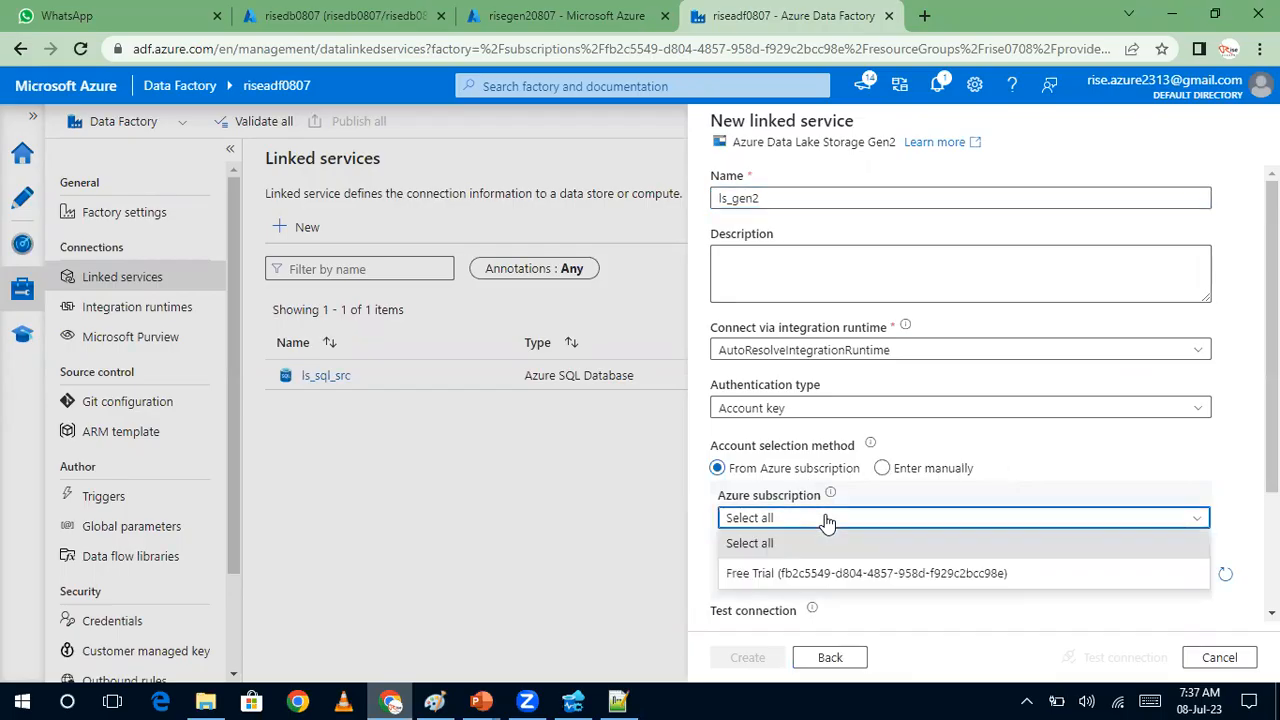
left_click(805, 572)
scroll(800, 571, "down", 2)
left_click(814, 409)
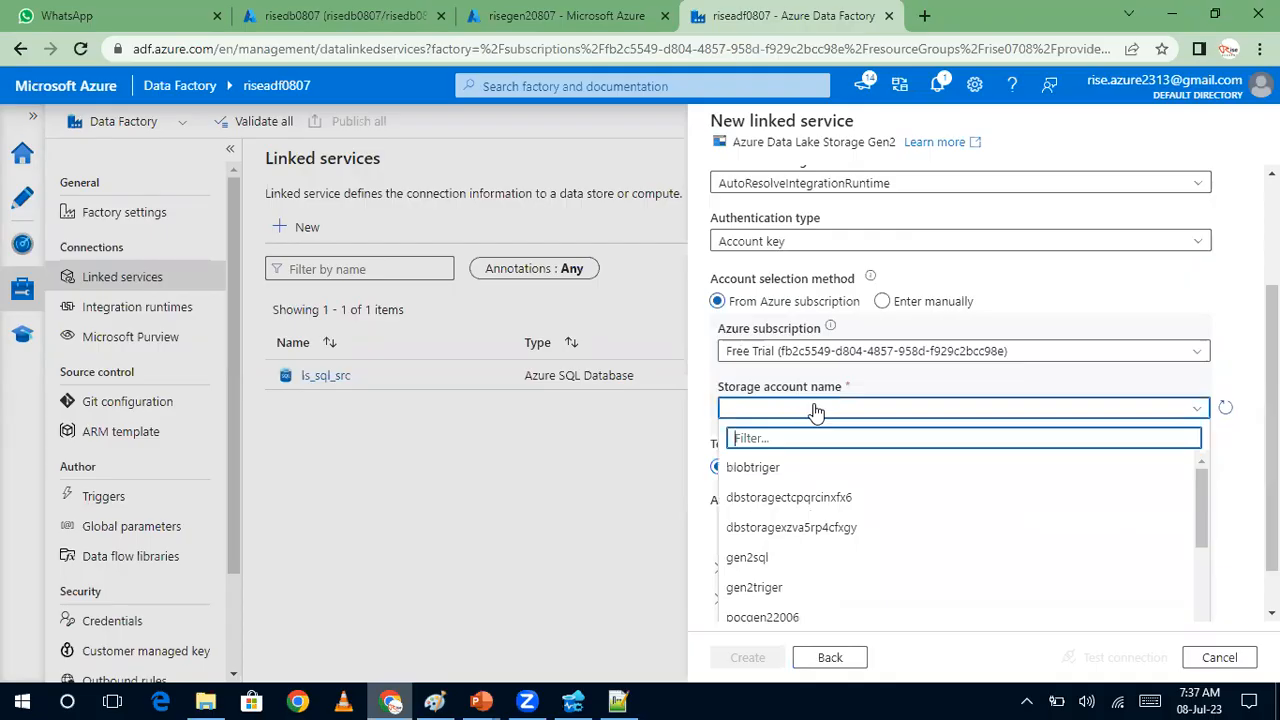
type("20807")
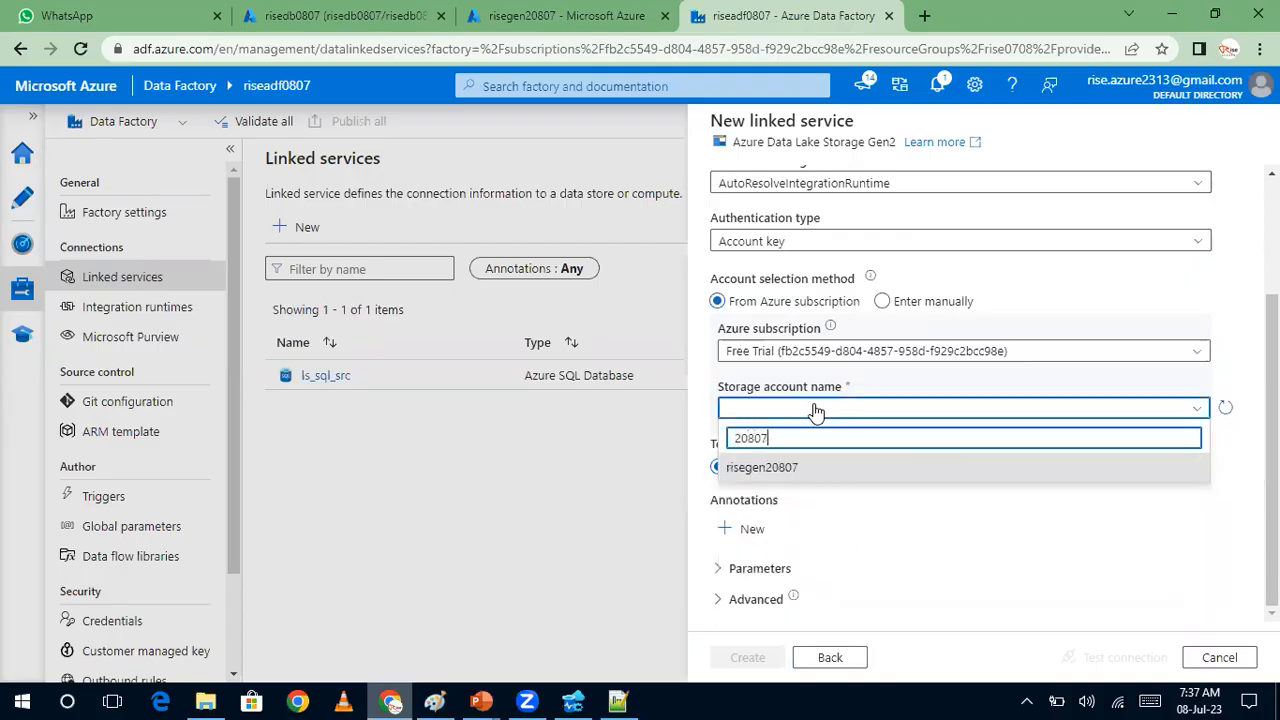
left_click(765, 471)
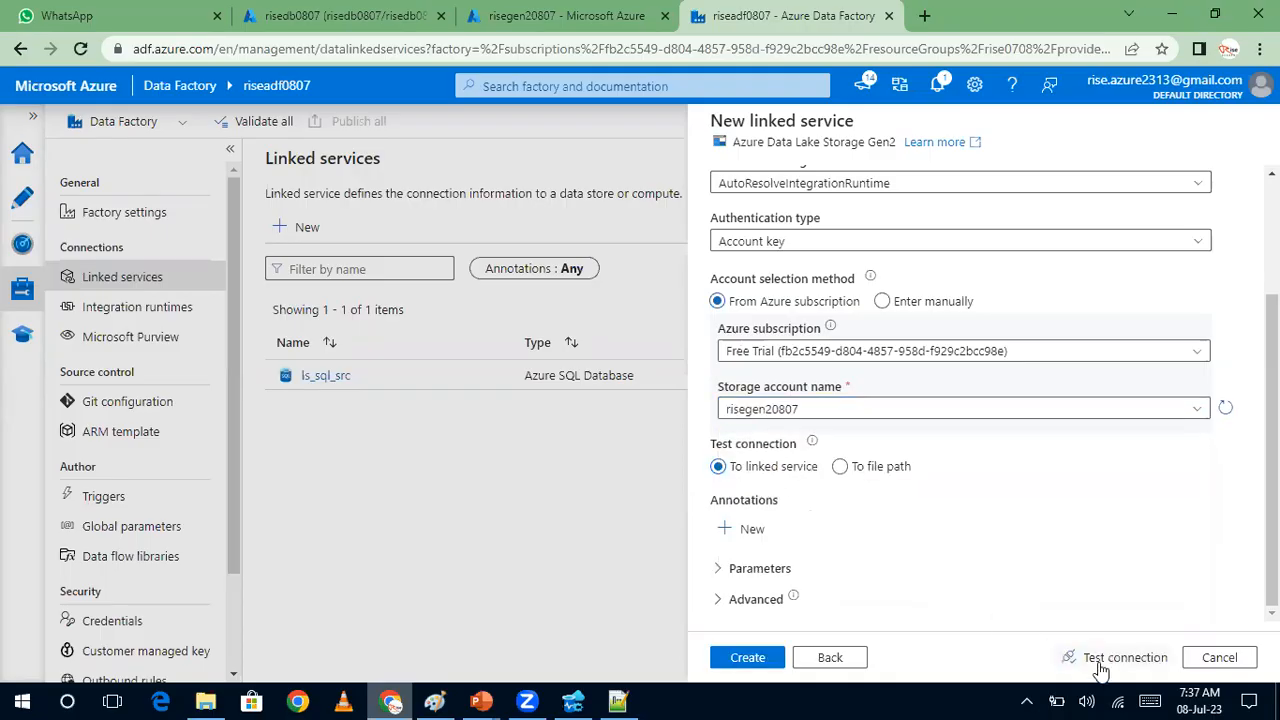
left_click(1100, 668)
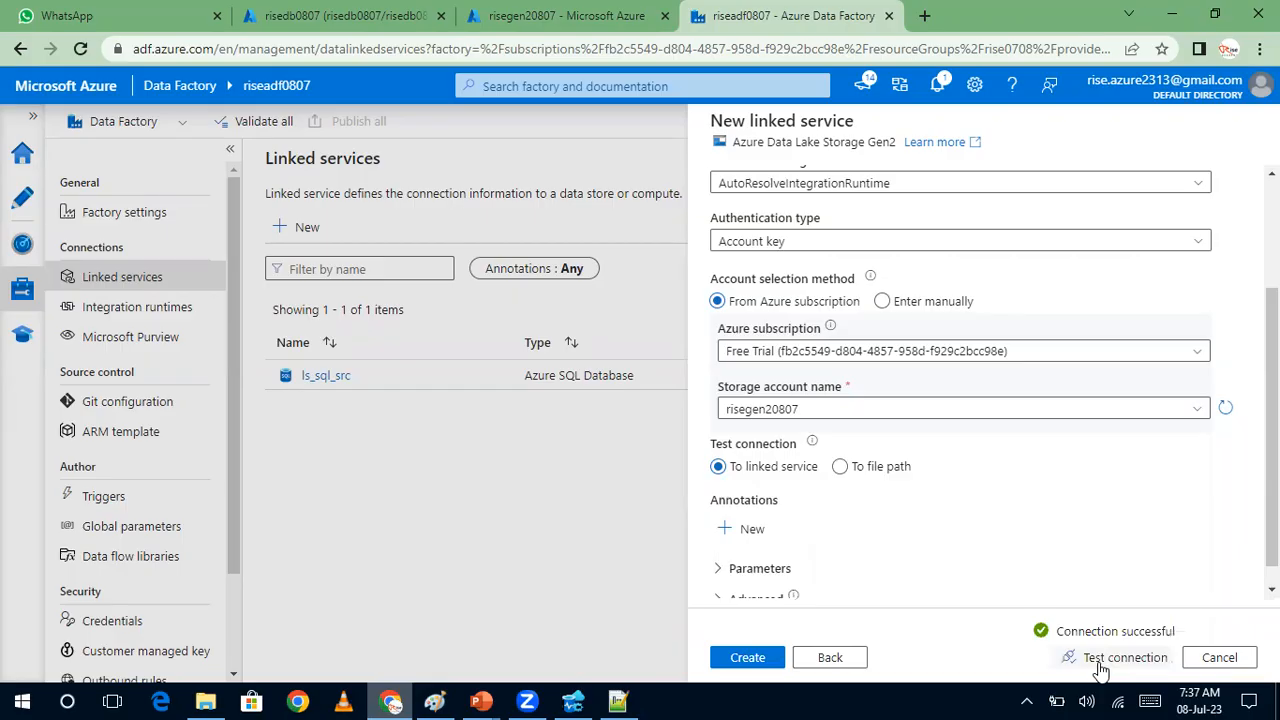
left_click(743, 657)
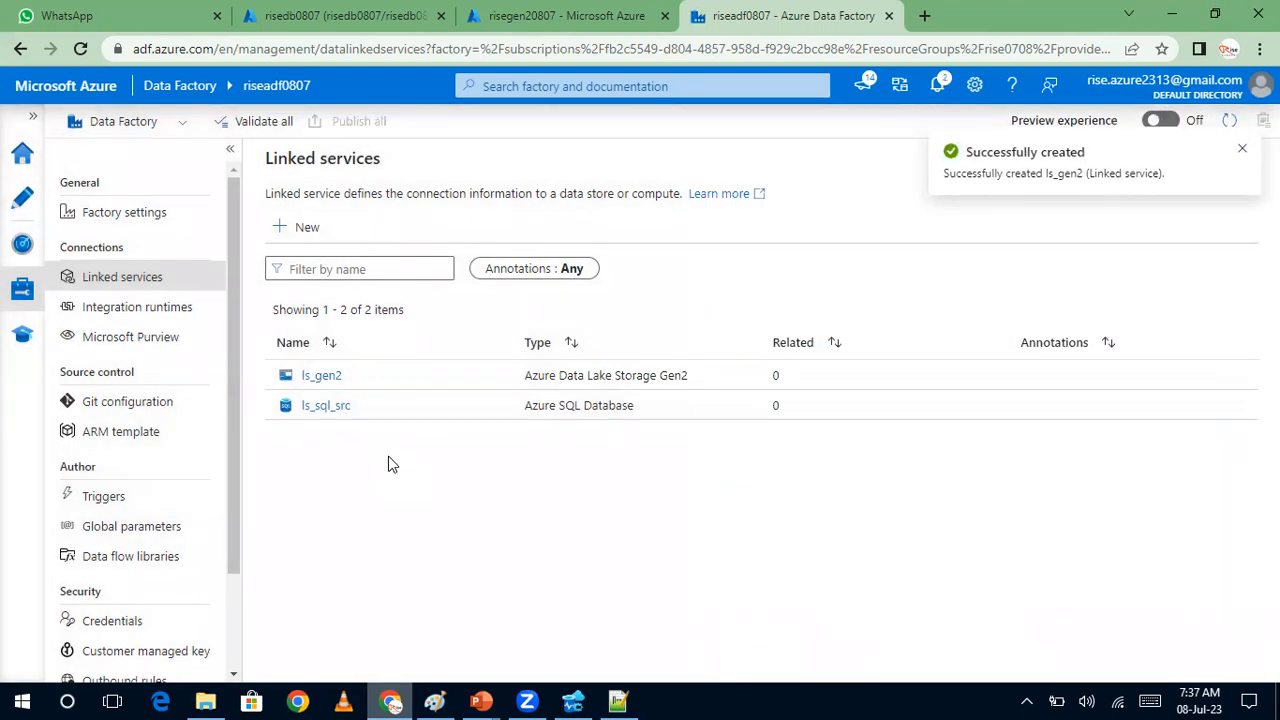
Create a new pipeline in the Author hub and rename it pl_incr.
left_click(24, 202)
left_click(292, 232)
left_click(366, 262)
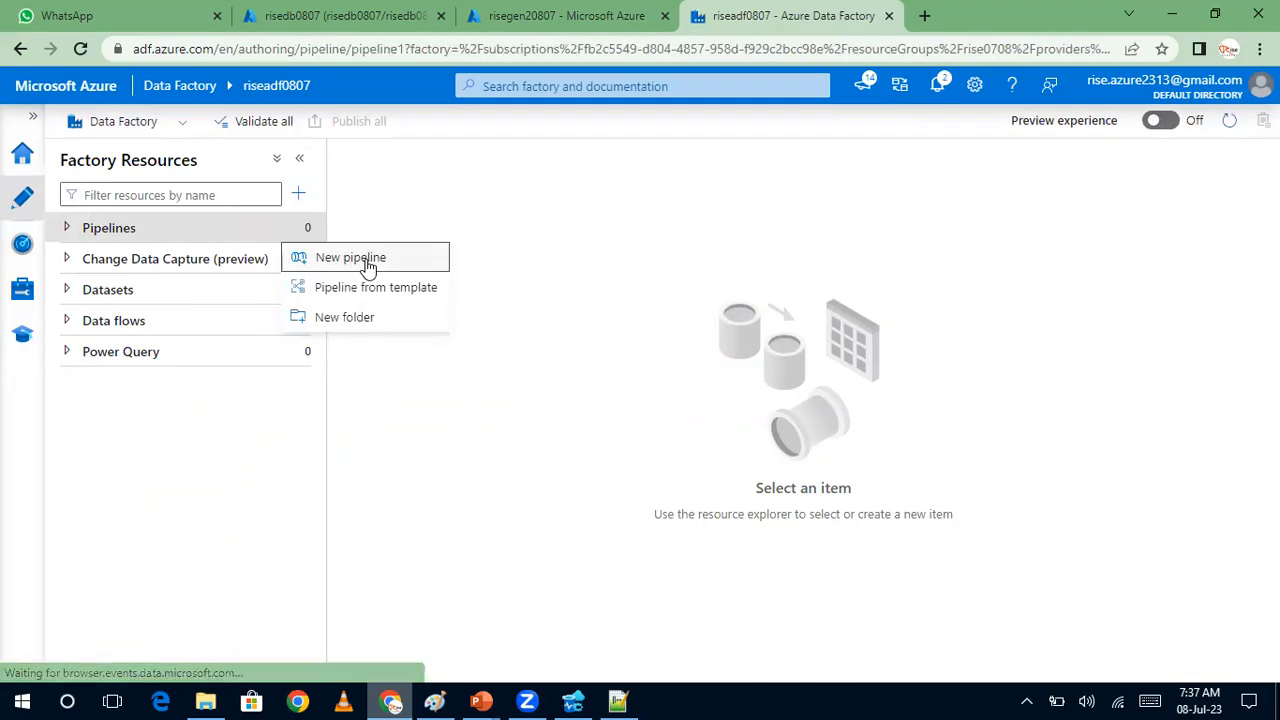
left_click(303, 163)
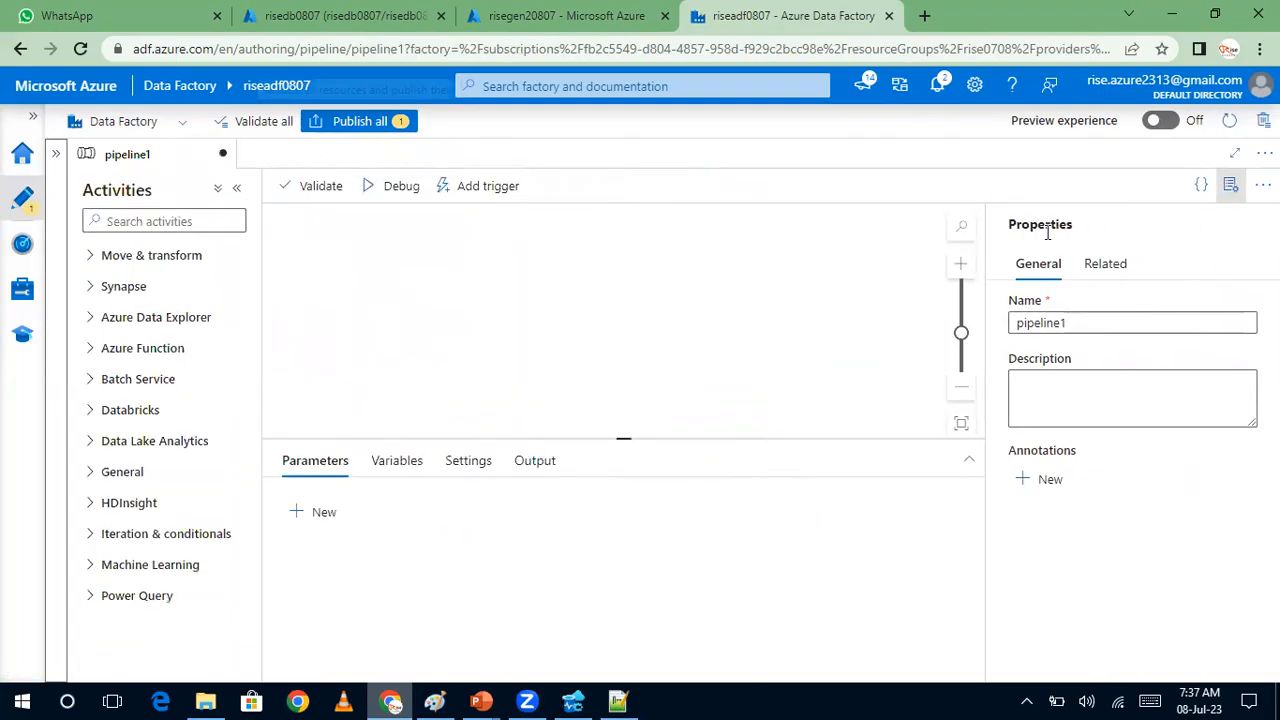
double_click(1039, 322)
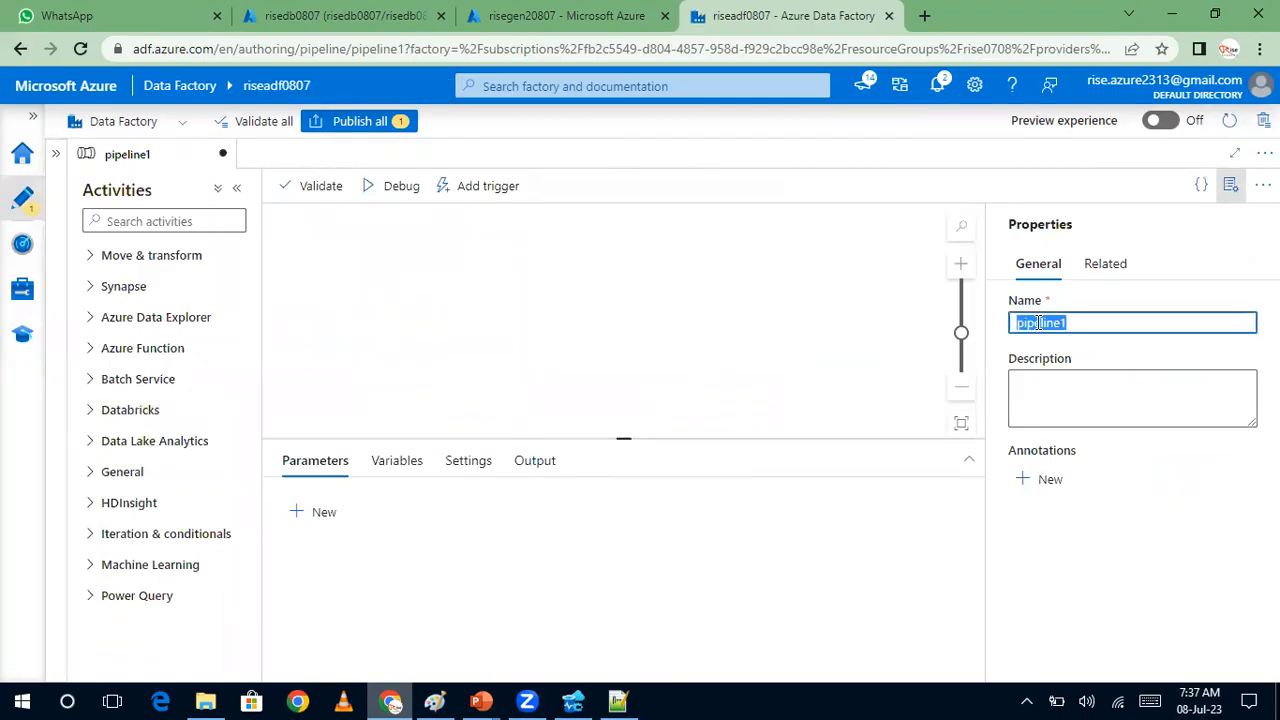
type("pl")
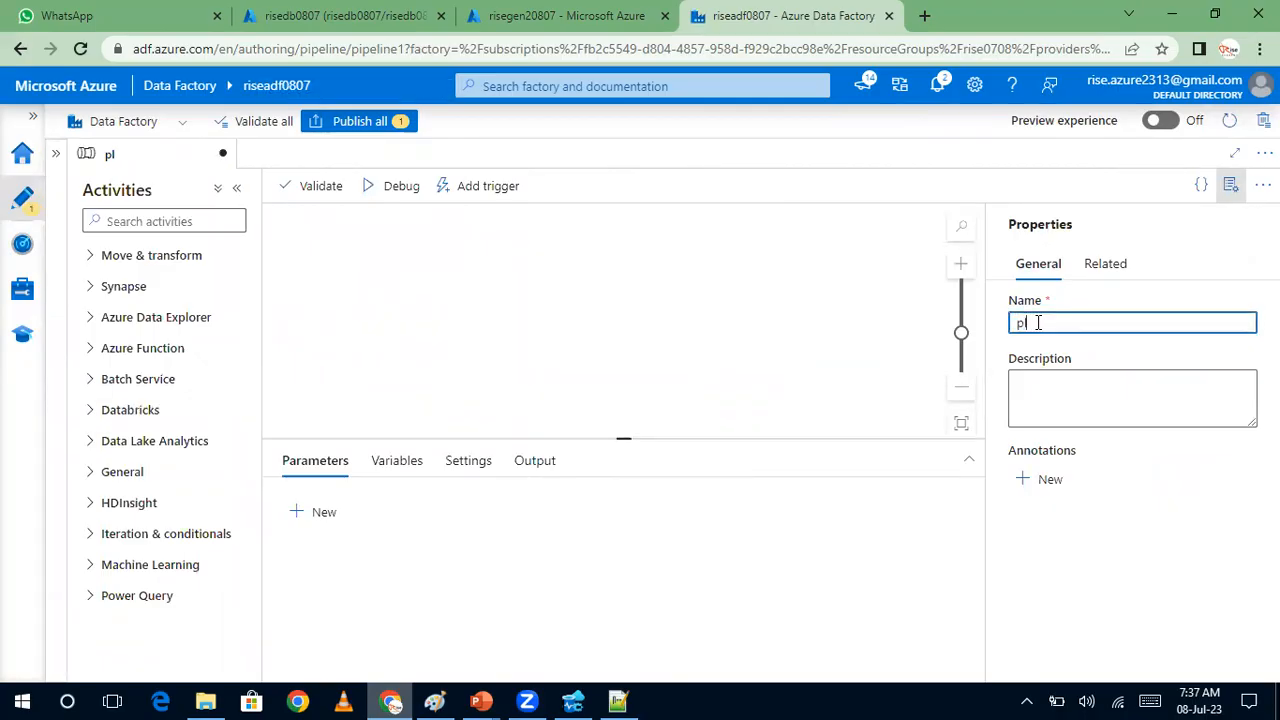
type("_incr")
left_click(1231, 186)
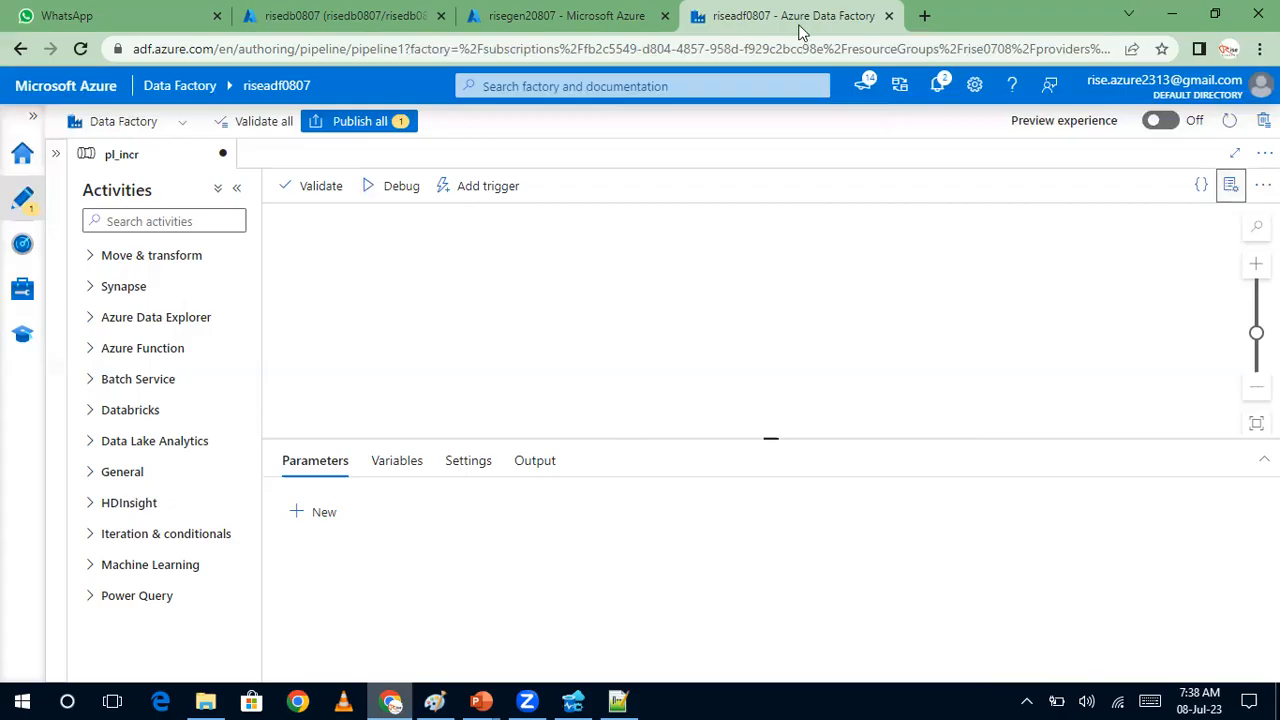
Add a Get Metadata activity to pl_incr, then delete it and select the 'get' search text.
left_click(165, 221)
type("get")
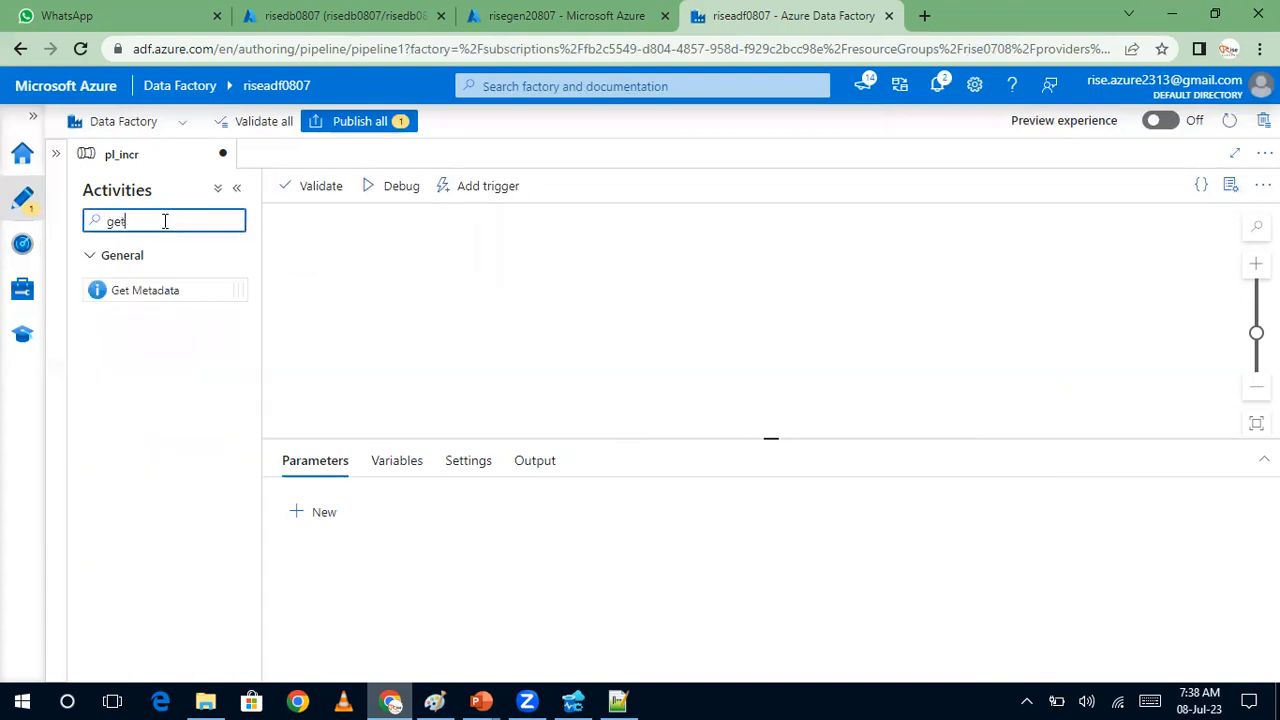
left_click_drag(146, 288, 491, 278)
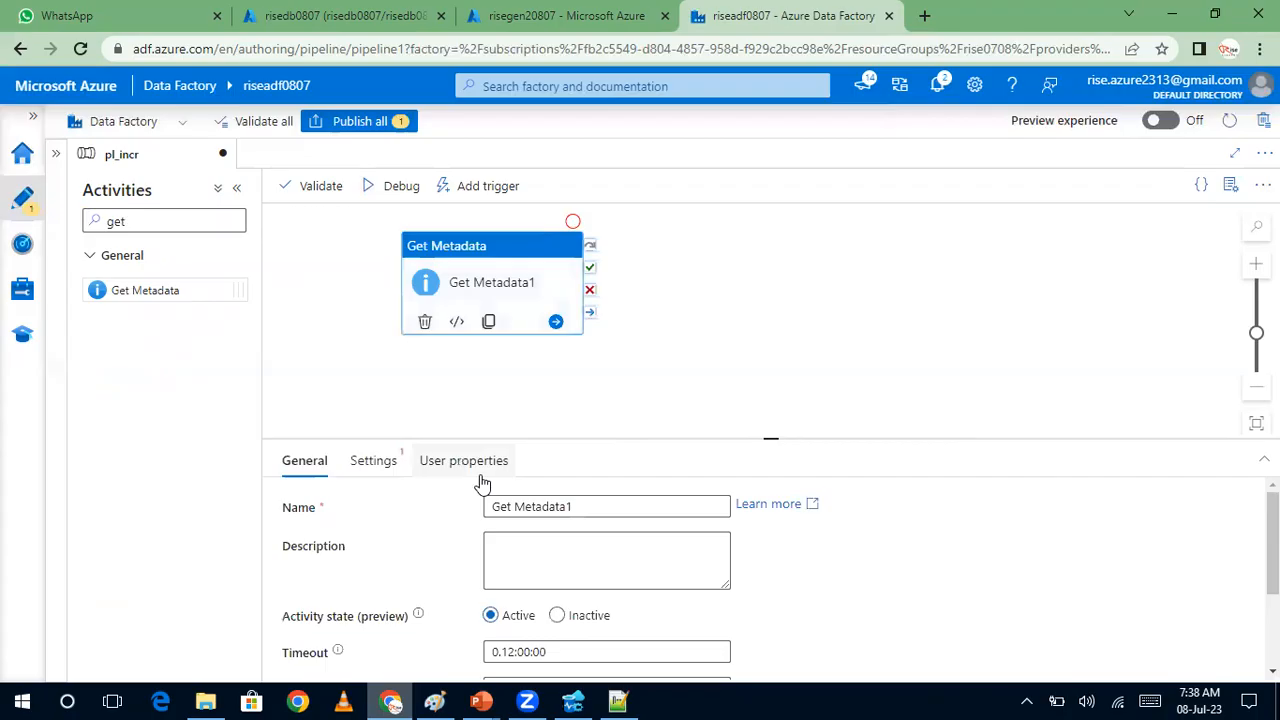
left_click(390, 459)
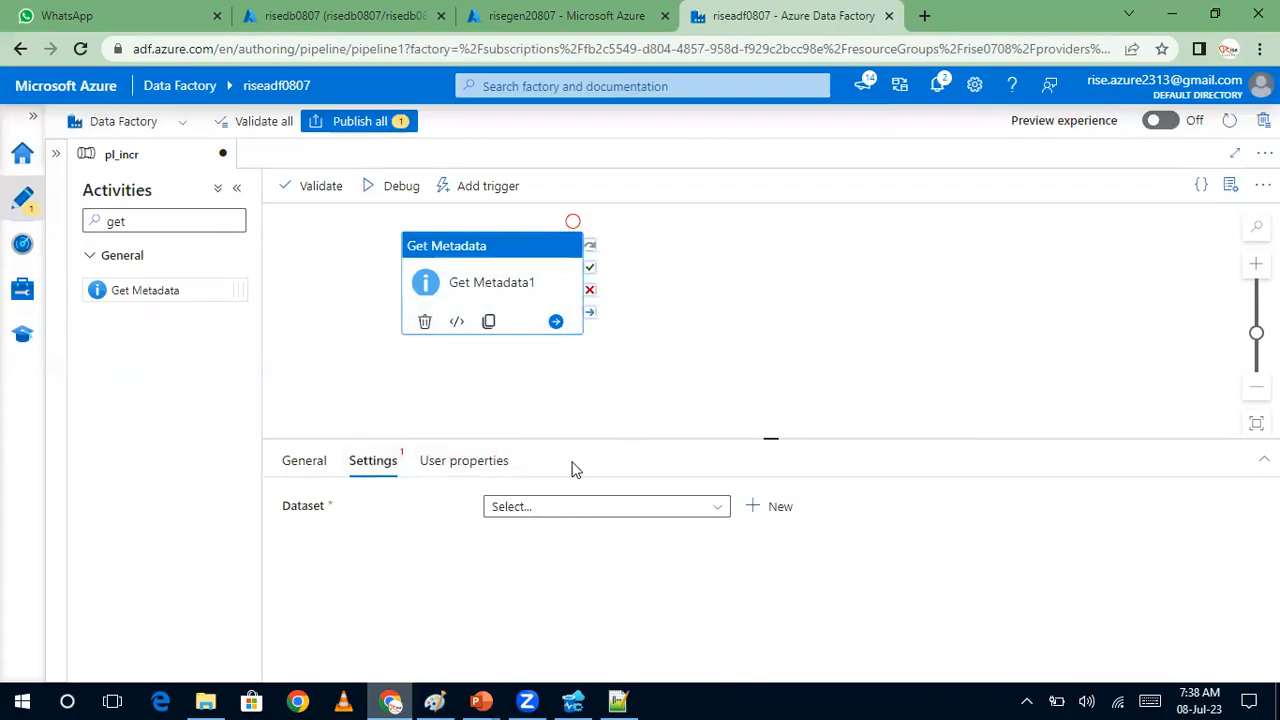
left_click(428, 322)
left_click(170, 222)
left_click_drag(170, 222, 104, 222)
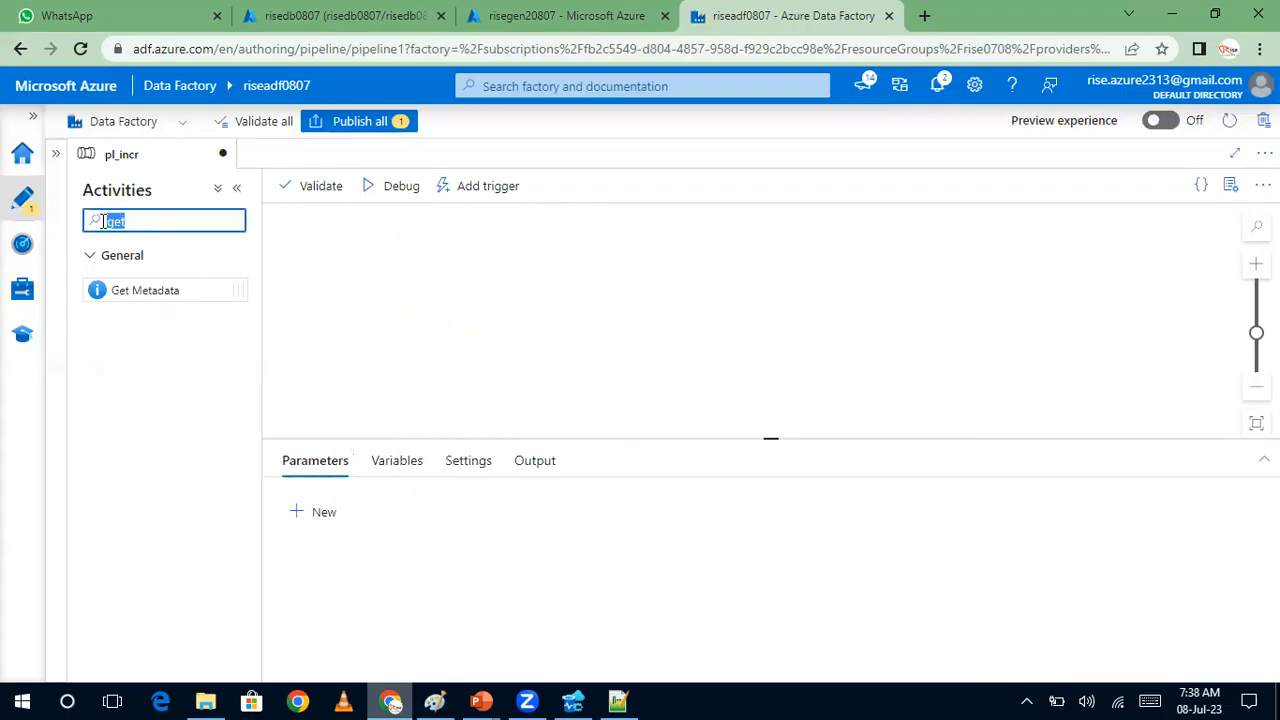
Place a Lookup activity on pl_incr and start a new source dataset from its Settings.
type("look")
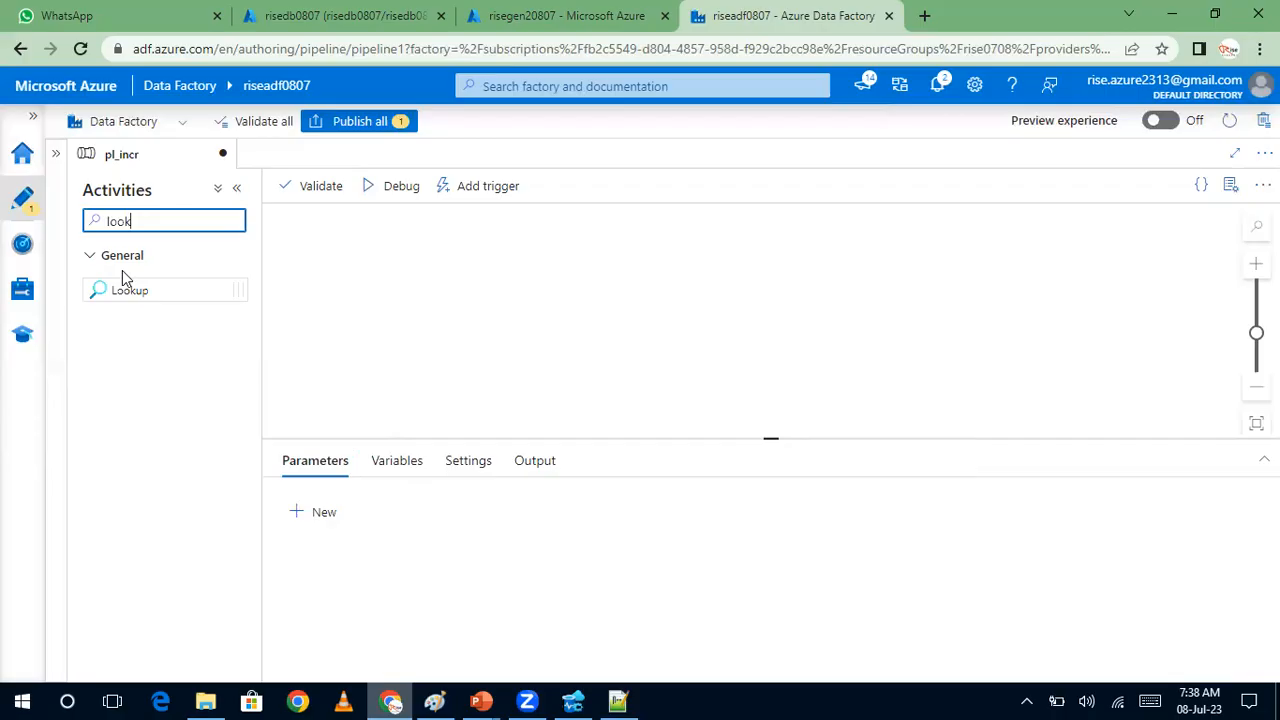
left_click_drag(122, 272, 402, 258)
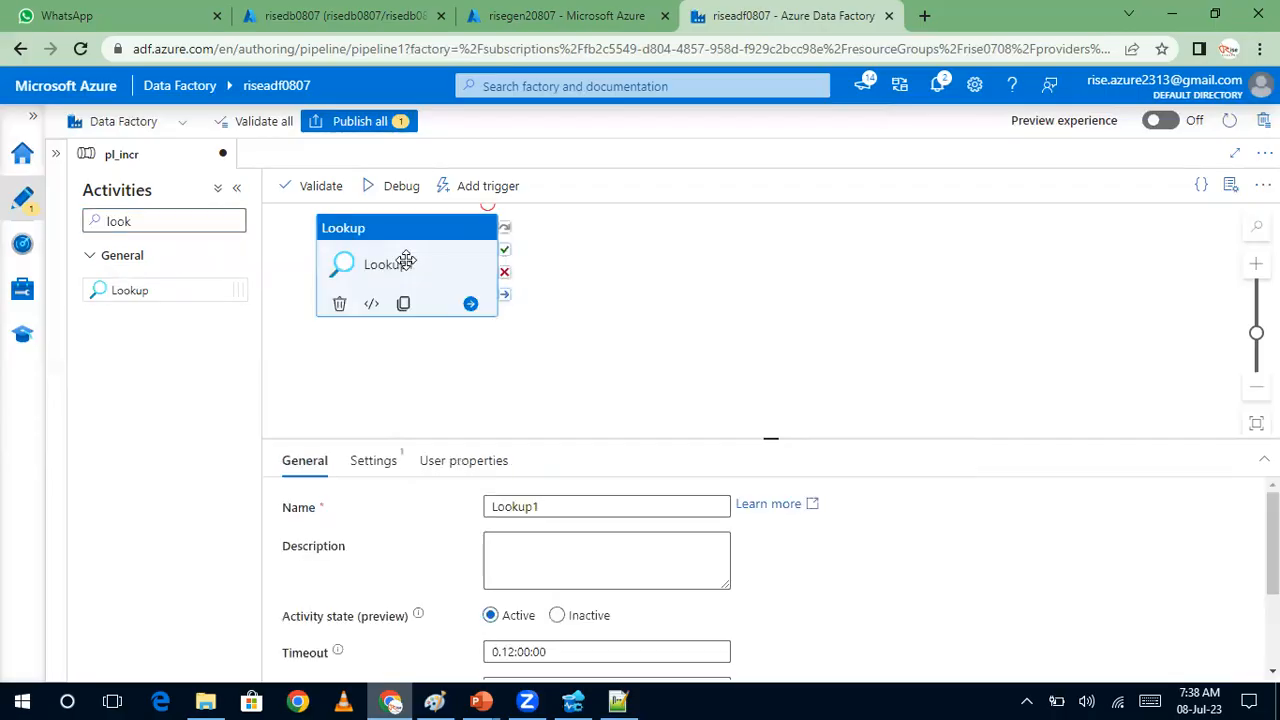
left_click(395, 453)
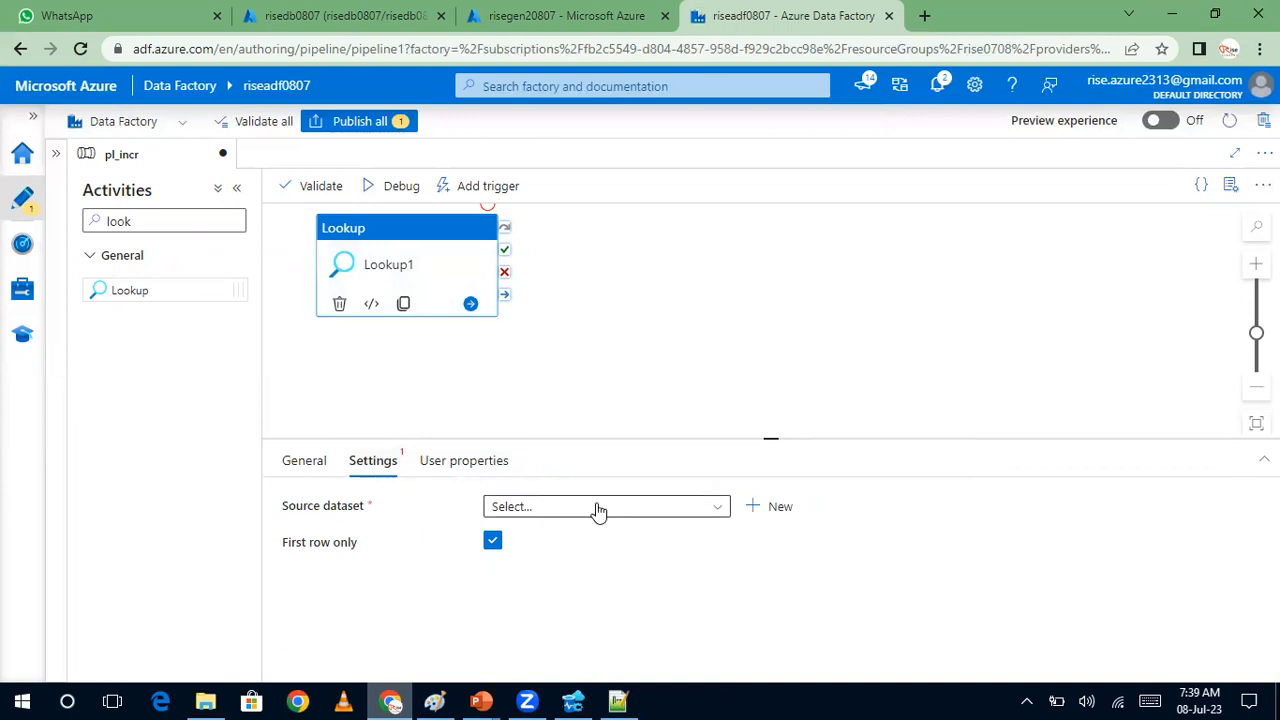
left_click(778, 508)
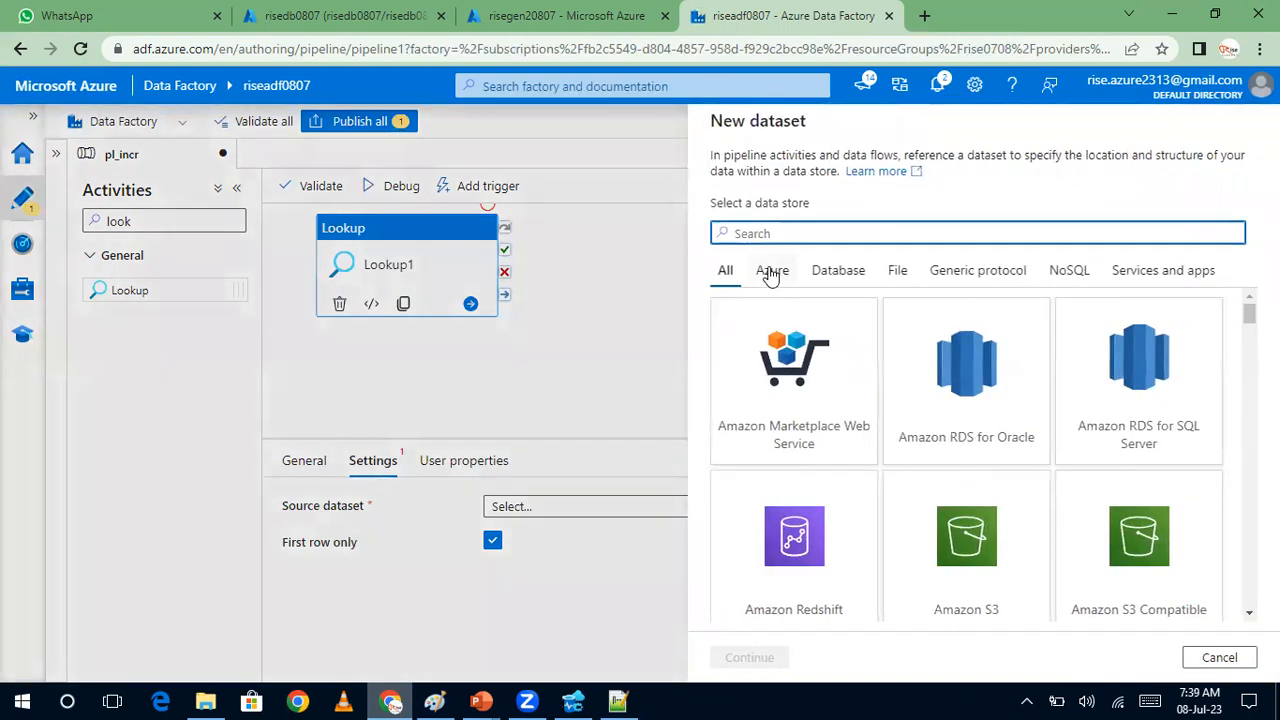
Create a new Azure SQL Database dataset named ds_LKP_table_name.
type("sql")
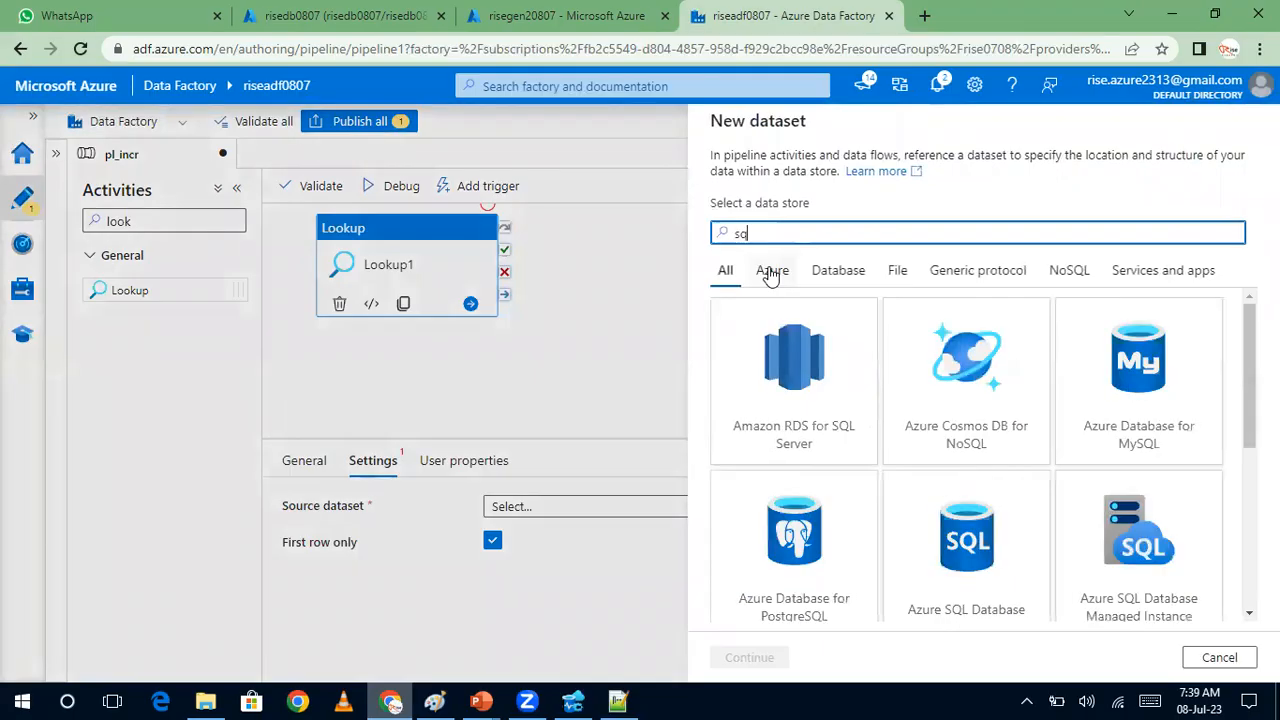
left_click(983, 530)
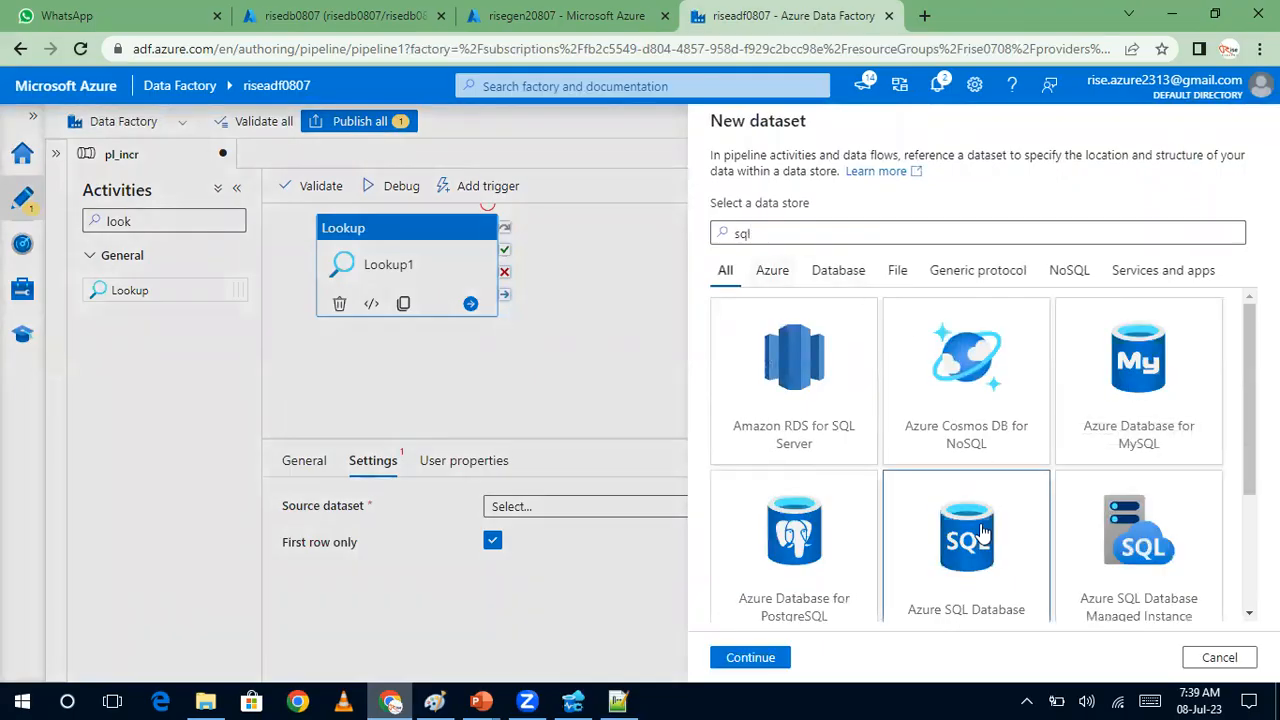
left_click(770, 657)
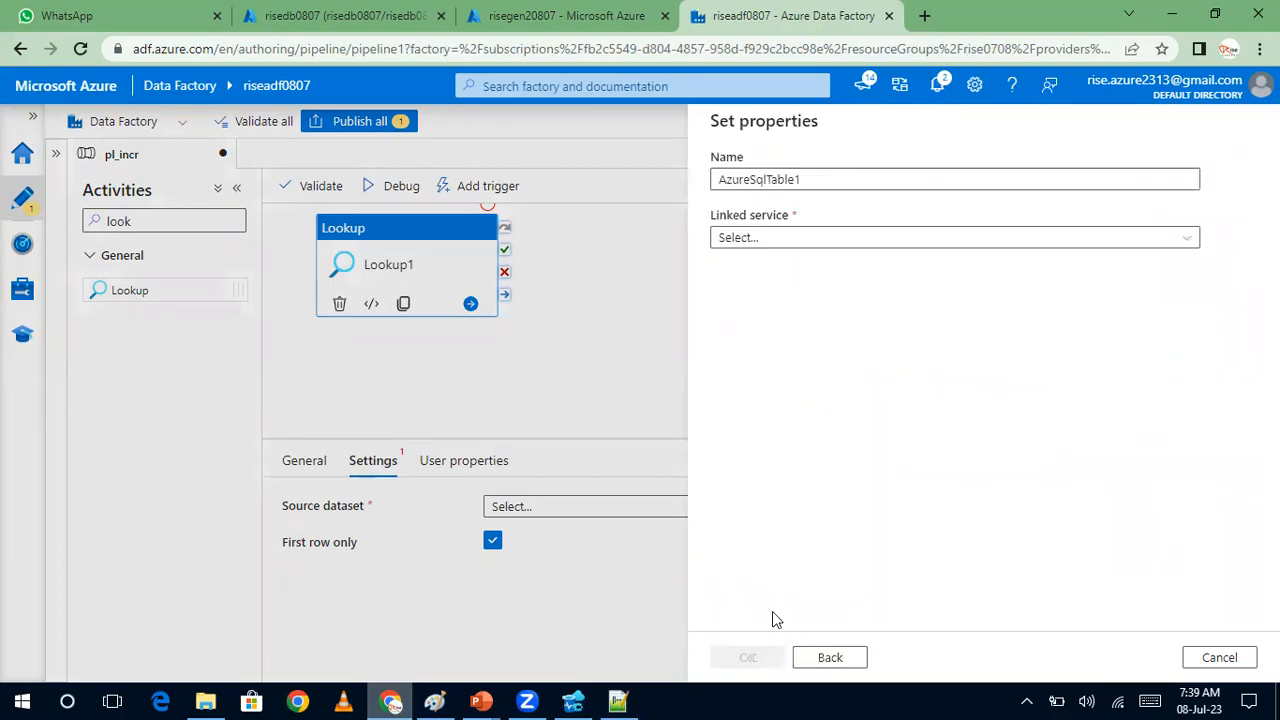
left_click(851, 177)
double_click(851, 177)
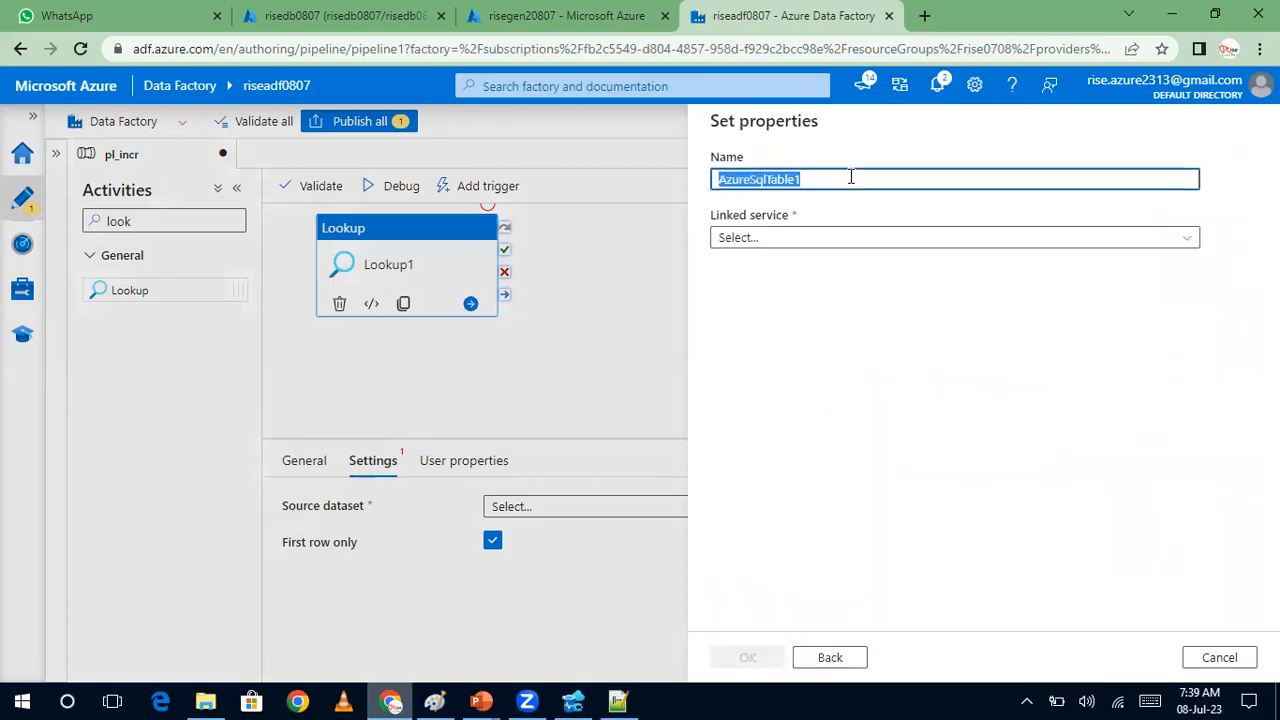
type("ds_")
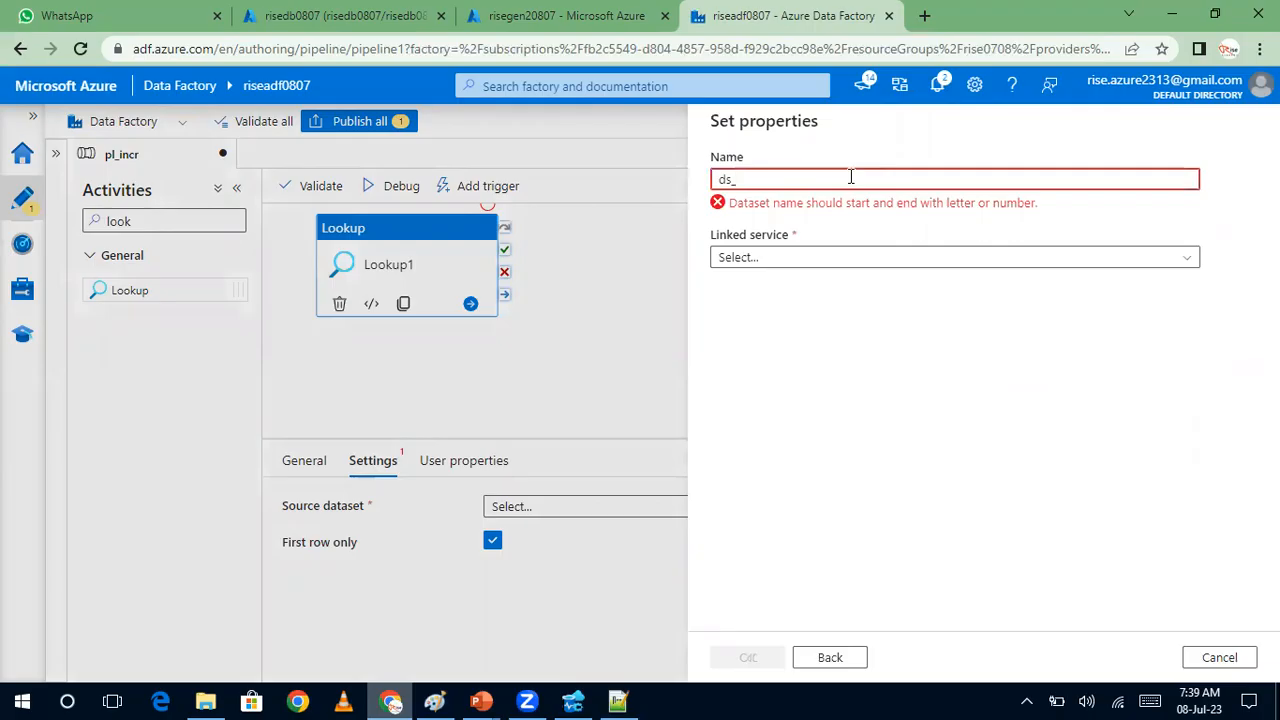
type("LKP")
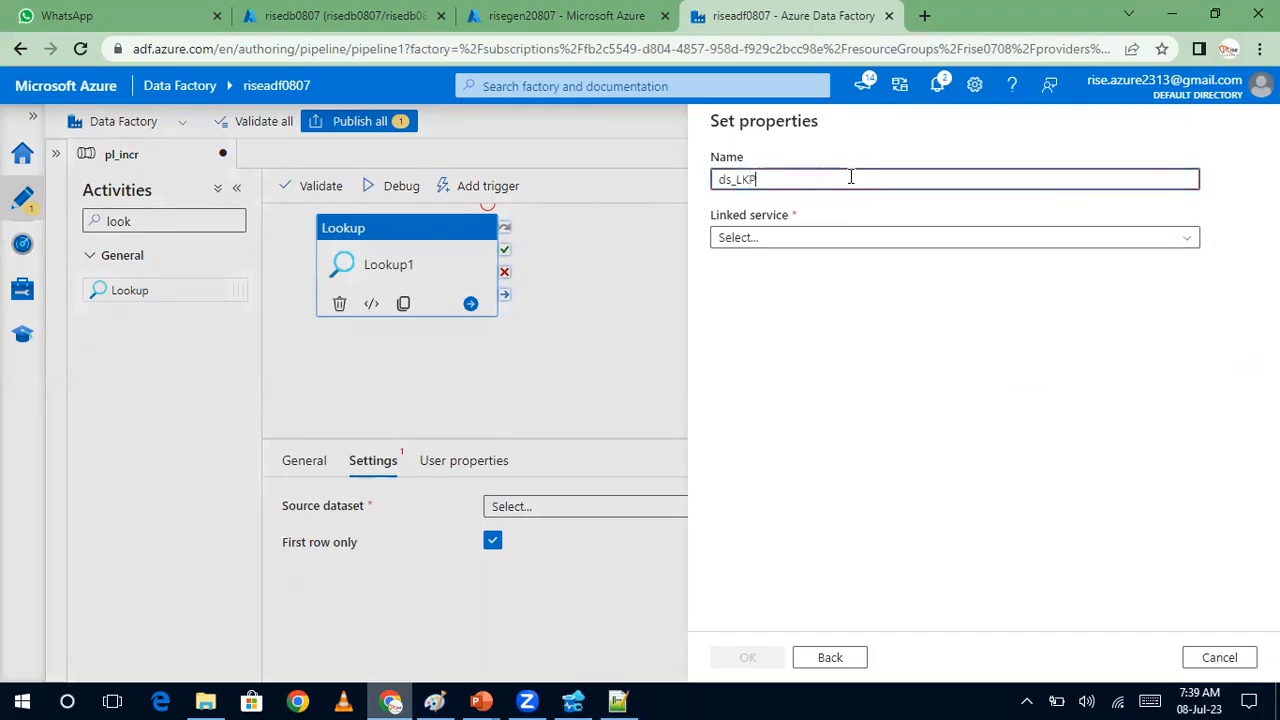
type("_ta")
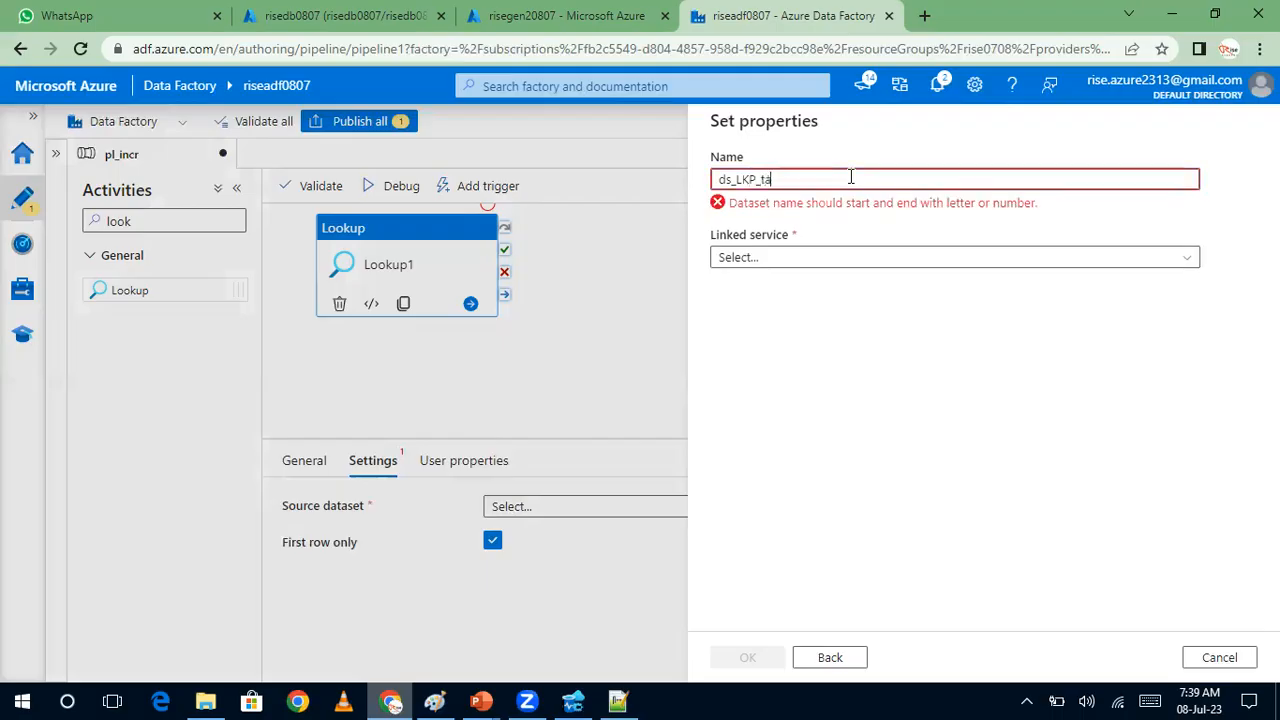
type("ble_name")
Link the dataset to ls_sql_src with table dbo.metadata and confirm it.
left_click(785, 237)
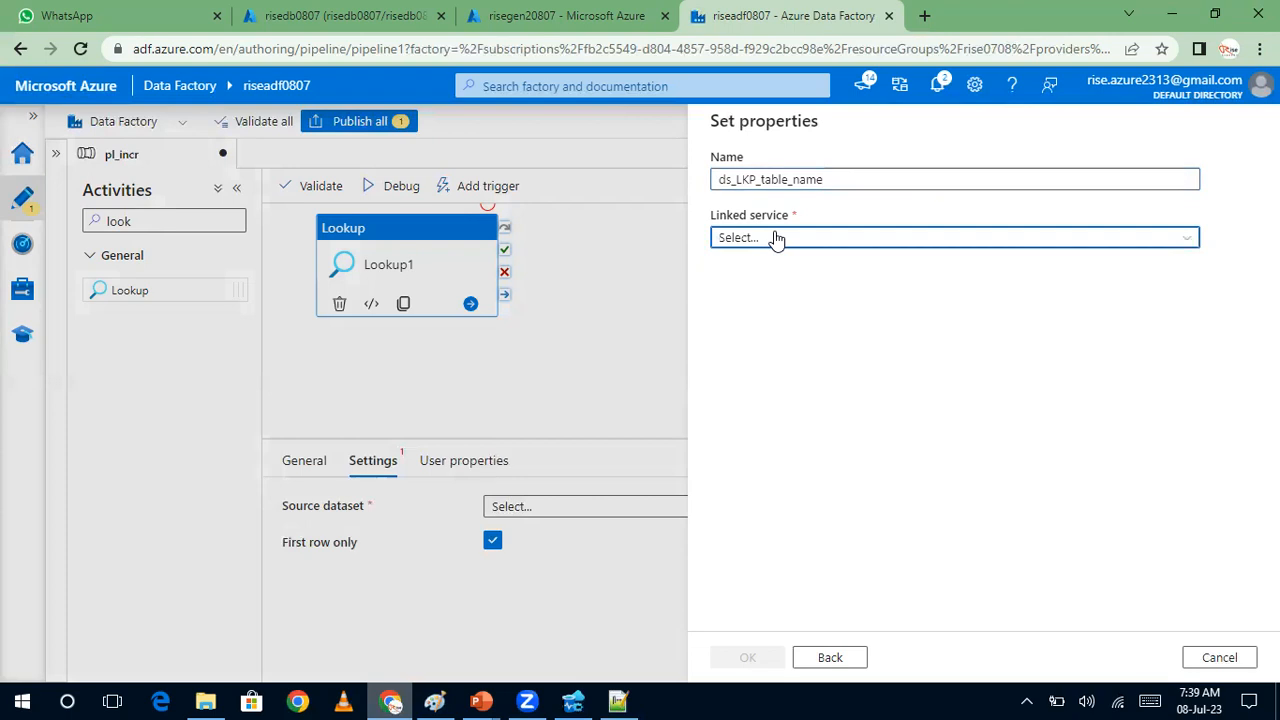
left_click(745, 357)
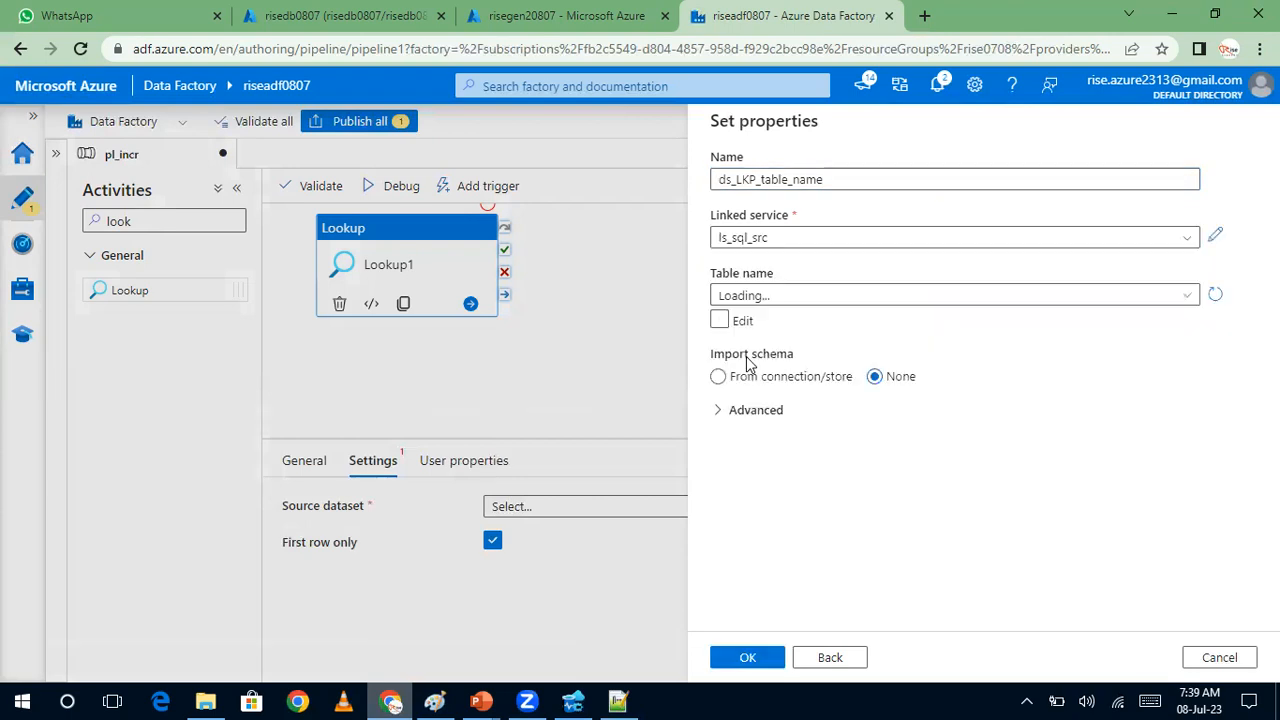
left_click(1160, 294)
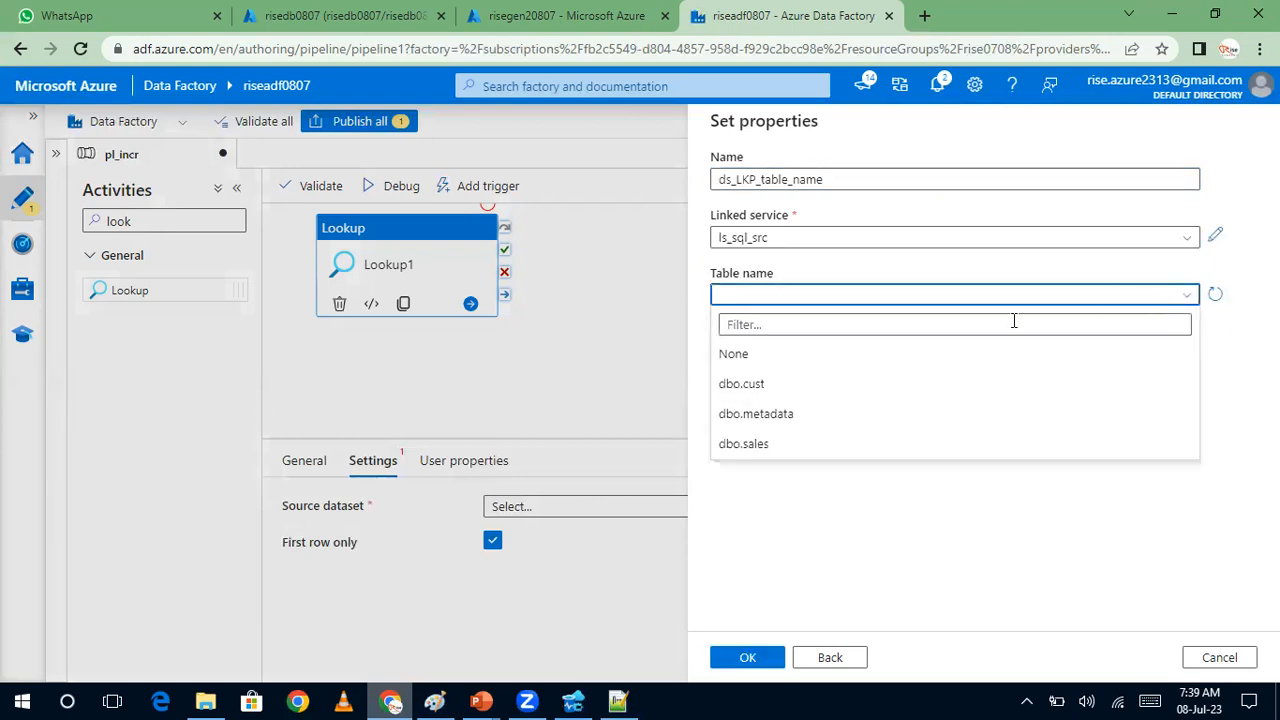
left_click(798, 428)
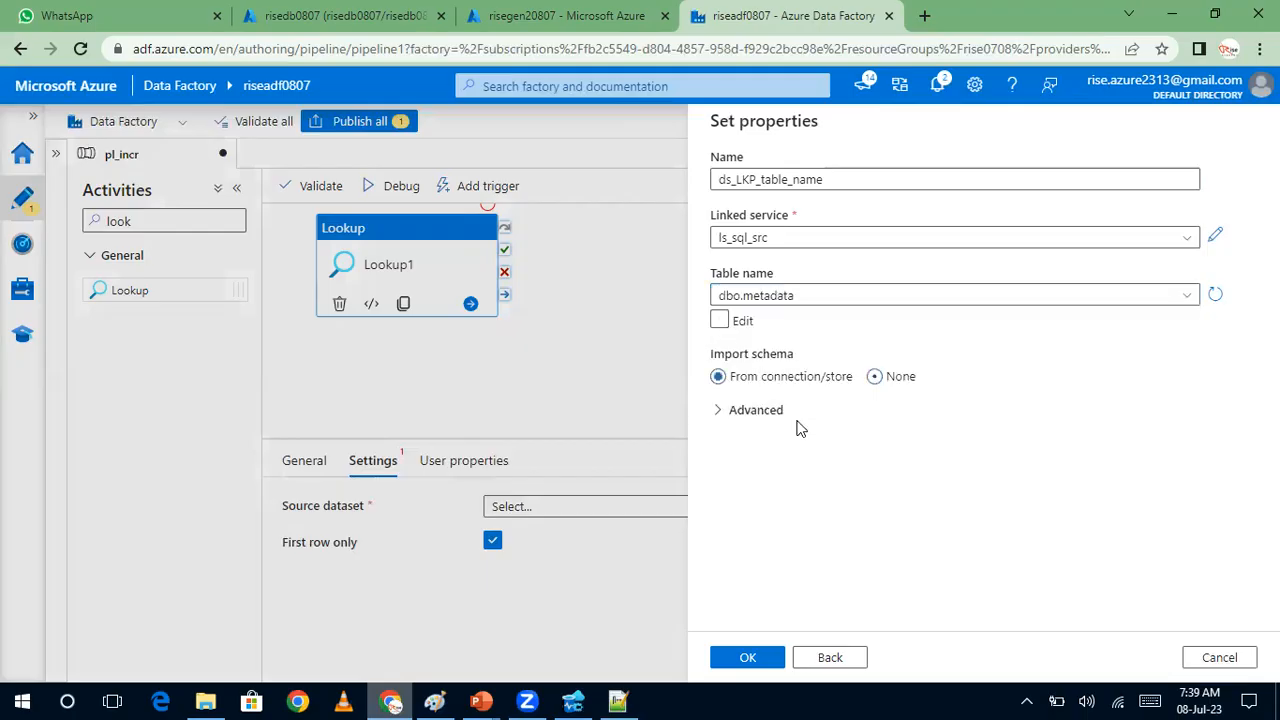
left_click(757, 661)
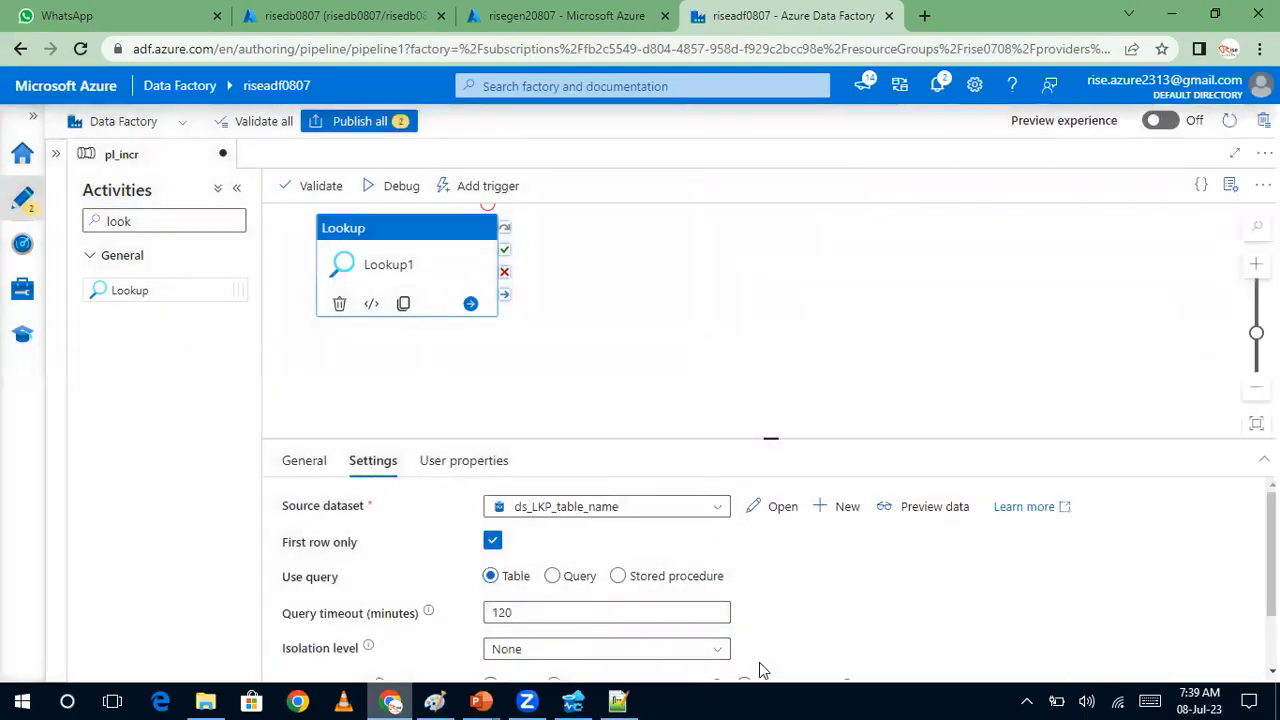
Rename the Lookup activity from Lookup1 to 'LKP tablenames' and check its ds_LKP_table_name source setting.
left_click(322, 466)
left_click(547, 507)
left_click_drag(547, 507, 466, 505)
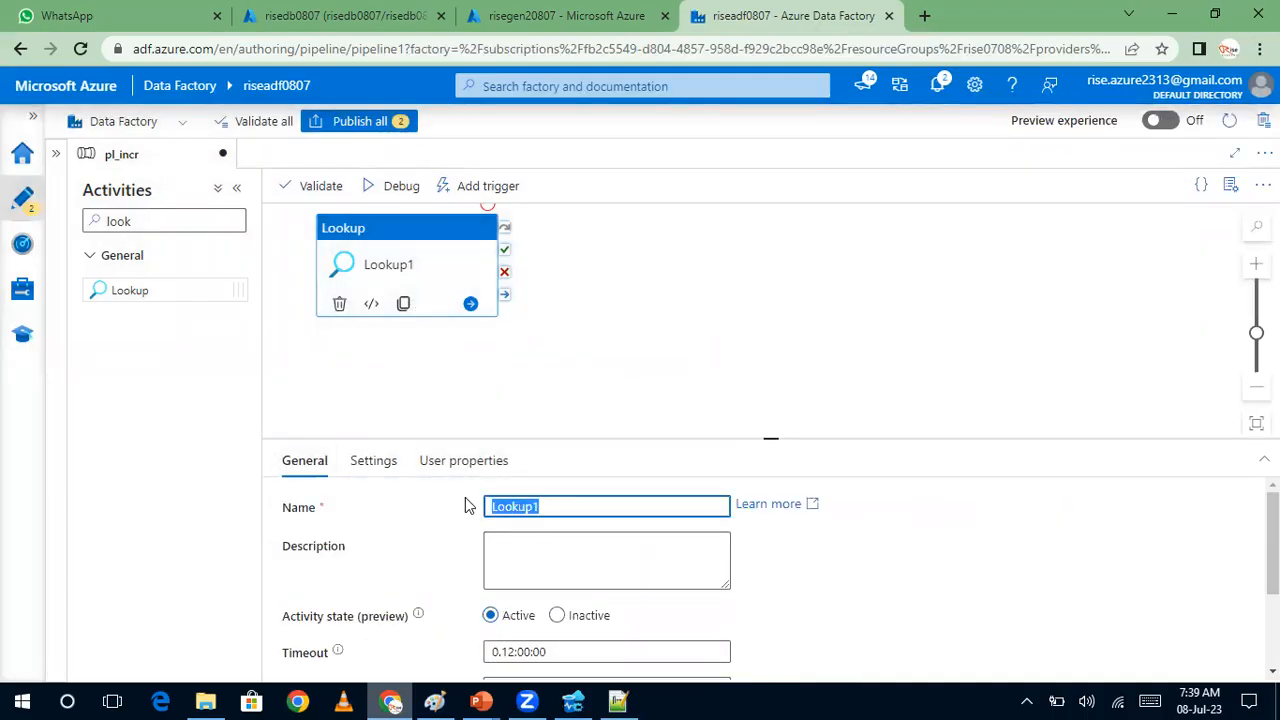
type("loKP")
key("BackSpace")
key("BackSpace")
key("BackSpace")
type("L")
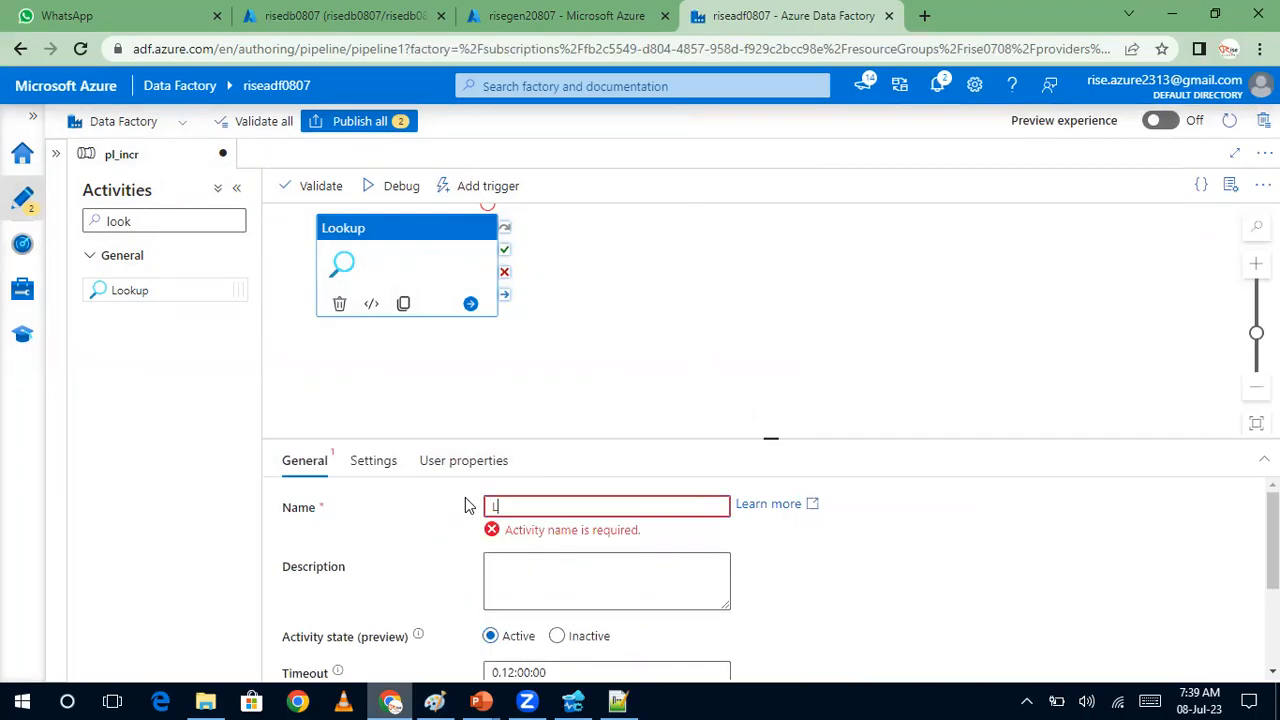
type("KP")
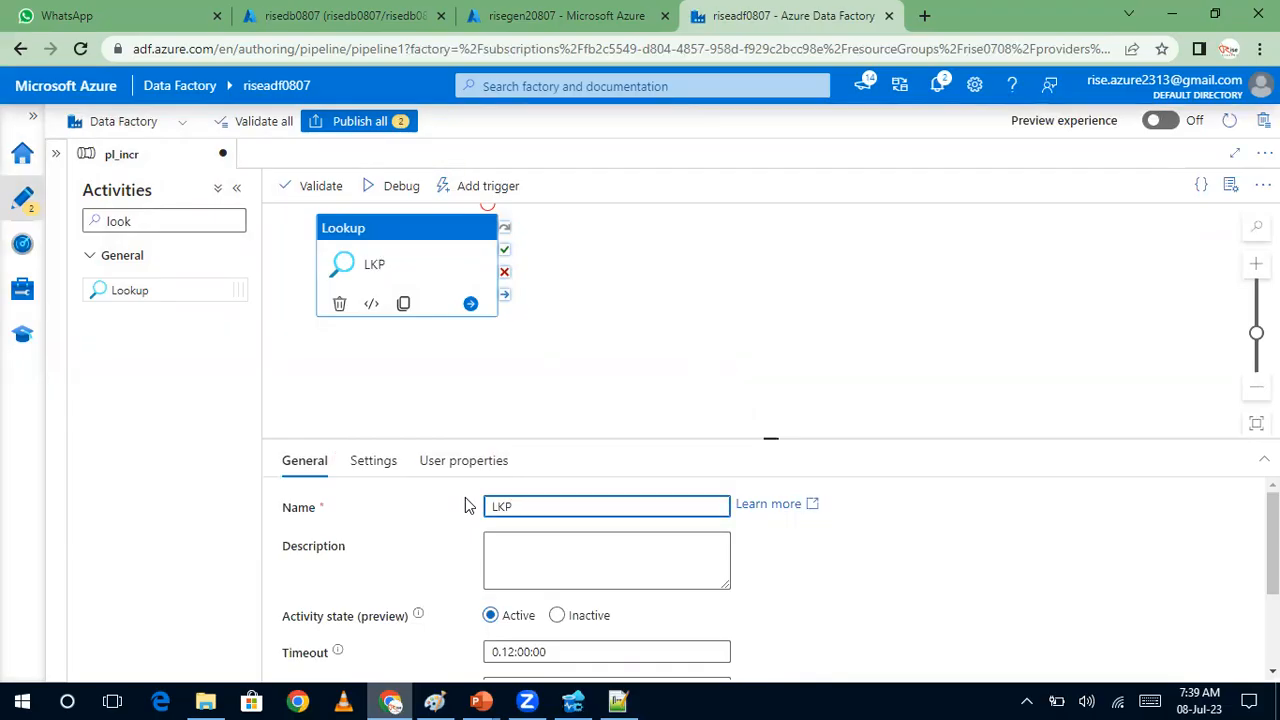
type(" tablenames")
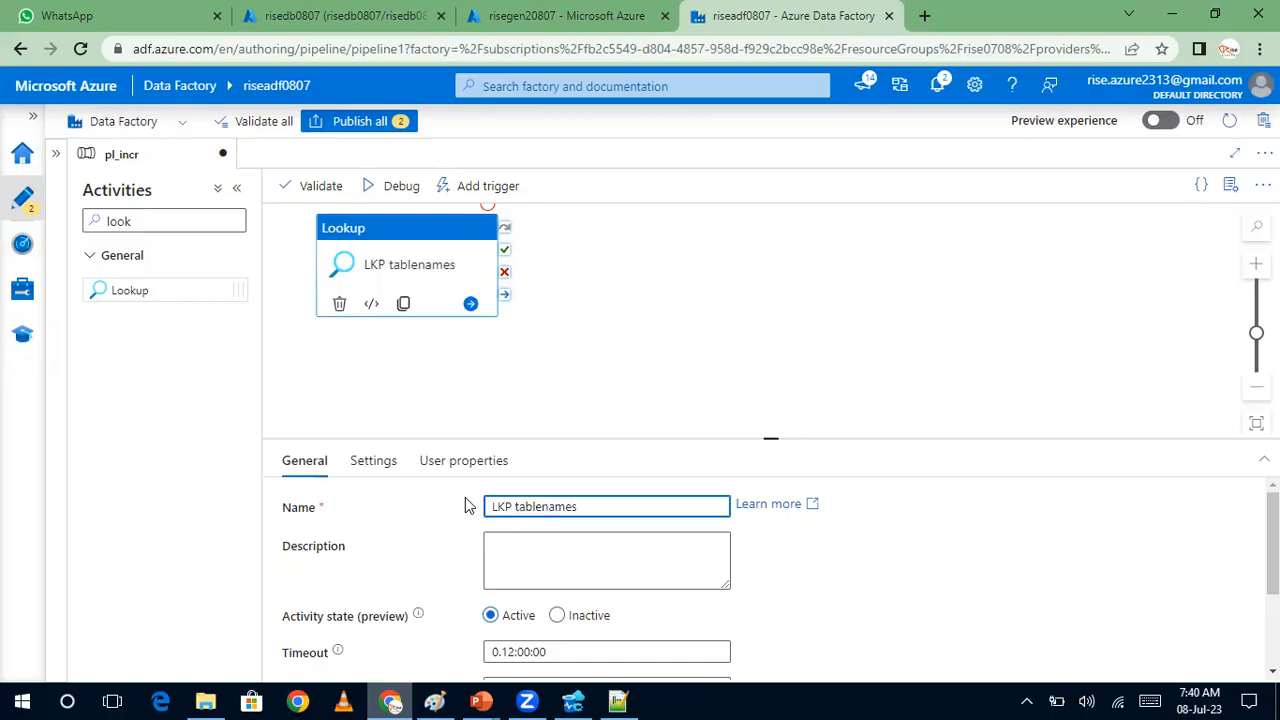
left_click(428, 230)
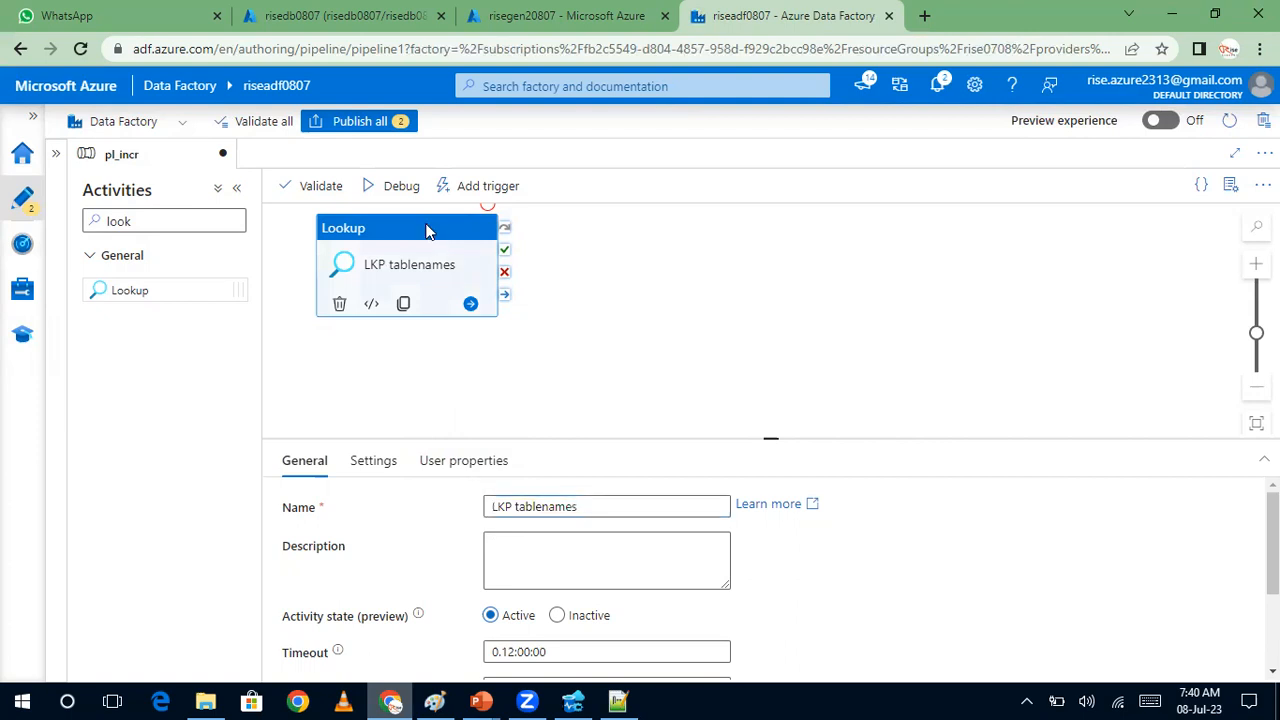
left_click(392, 458)
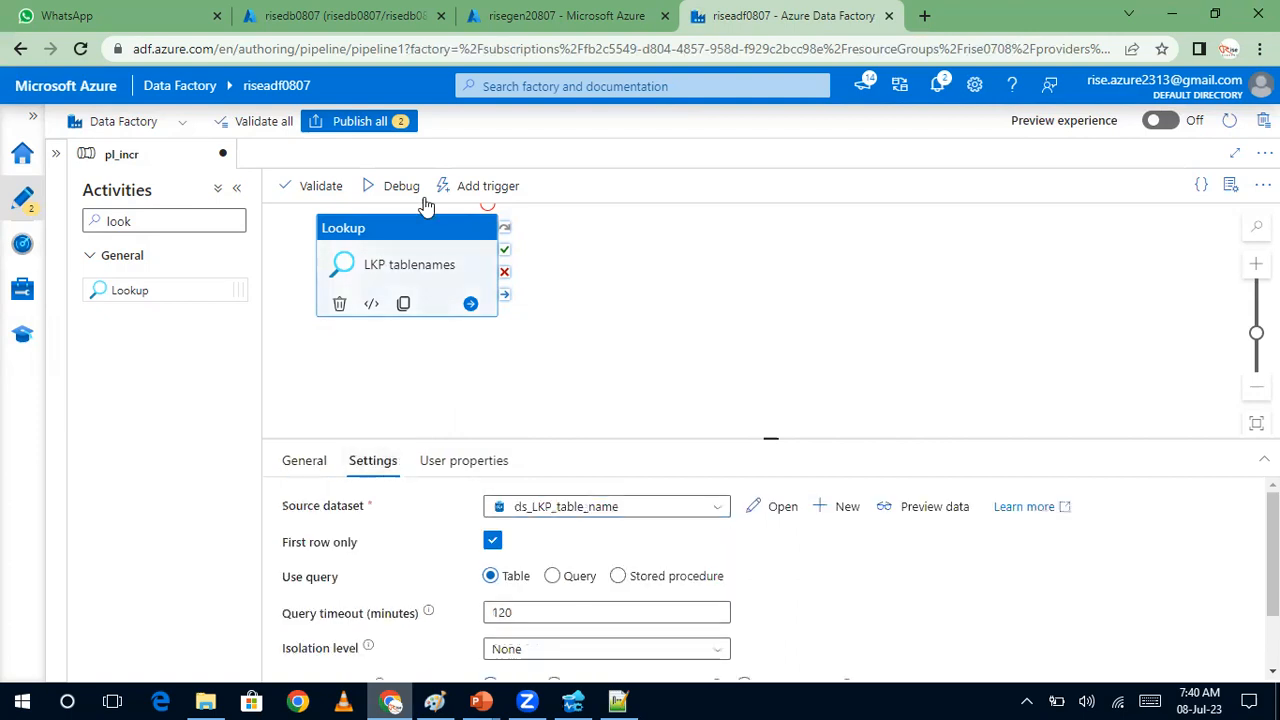
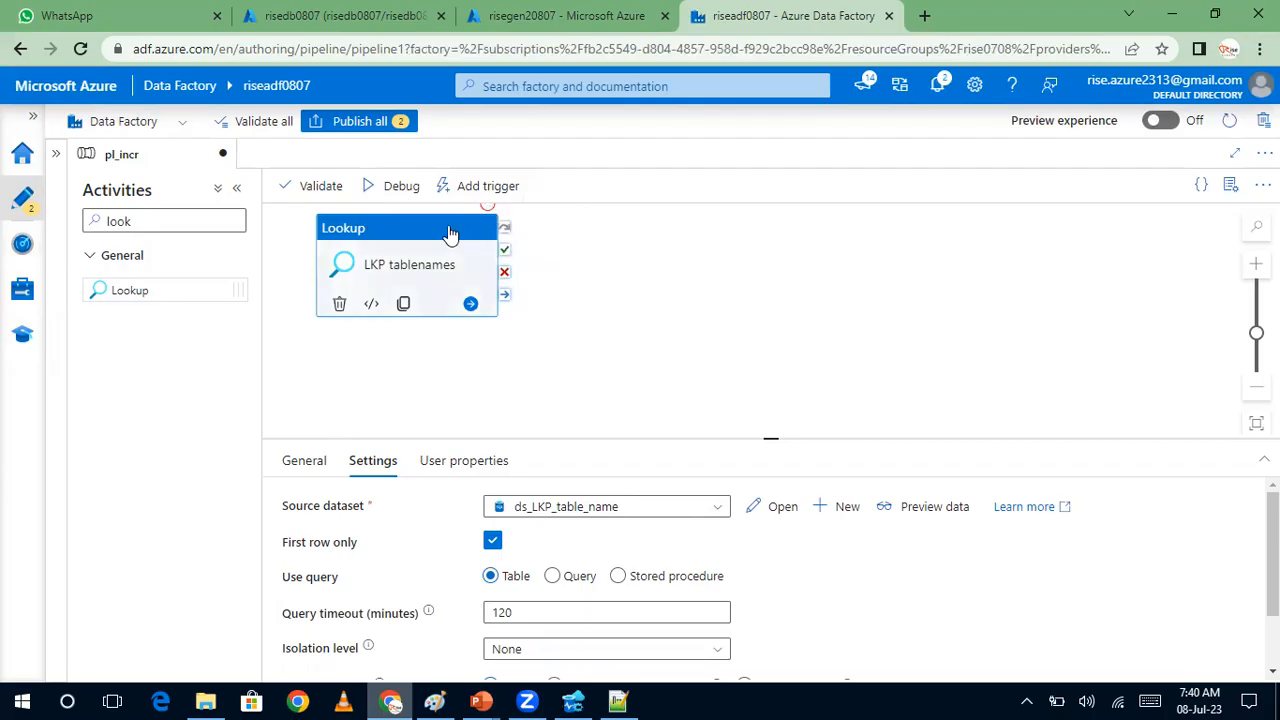
Set a Debug-until breakpoint on LKP tablenames, clear 'First row only', and start a debug run.
left_click_drag(449, 234, 503, 260)
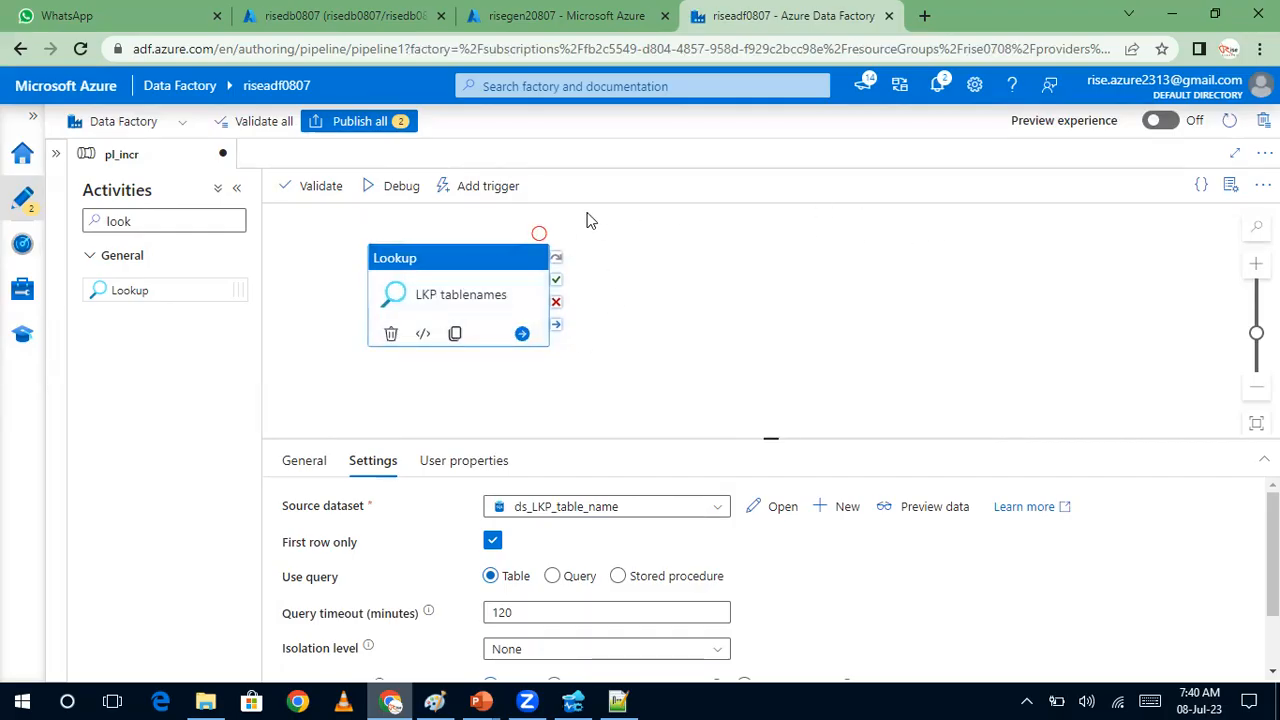
left_click(539, 236)
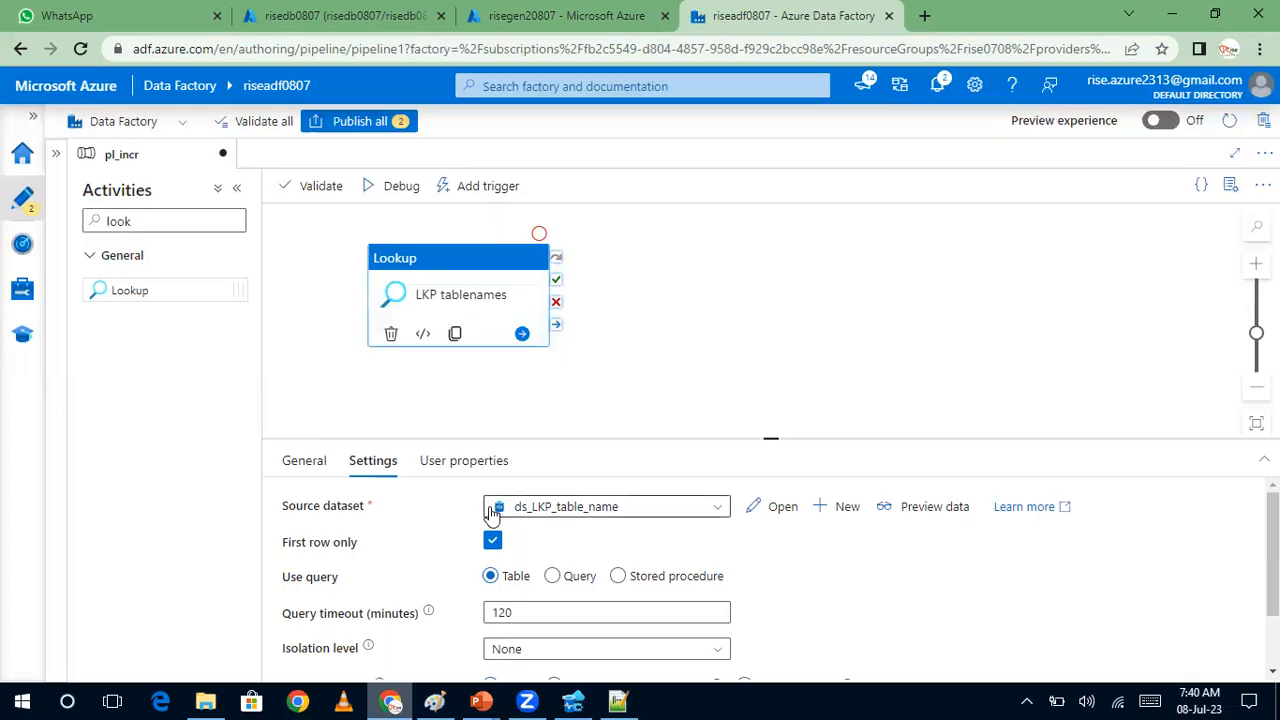
left_click(492, 540)
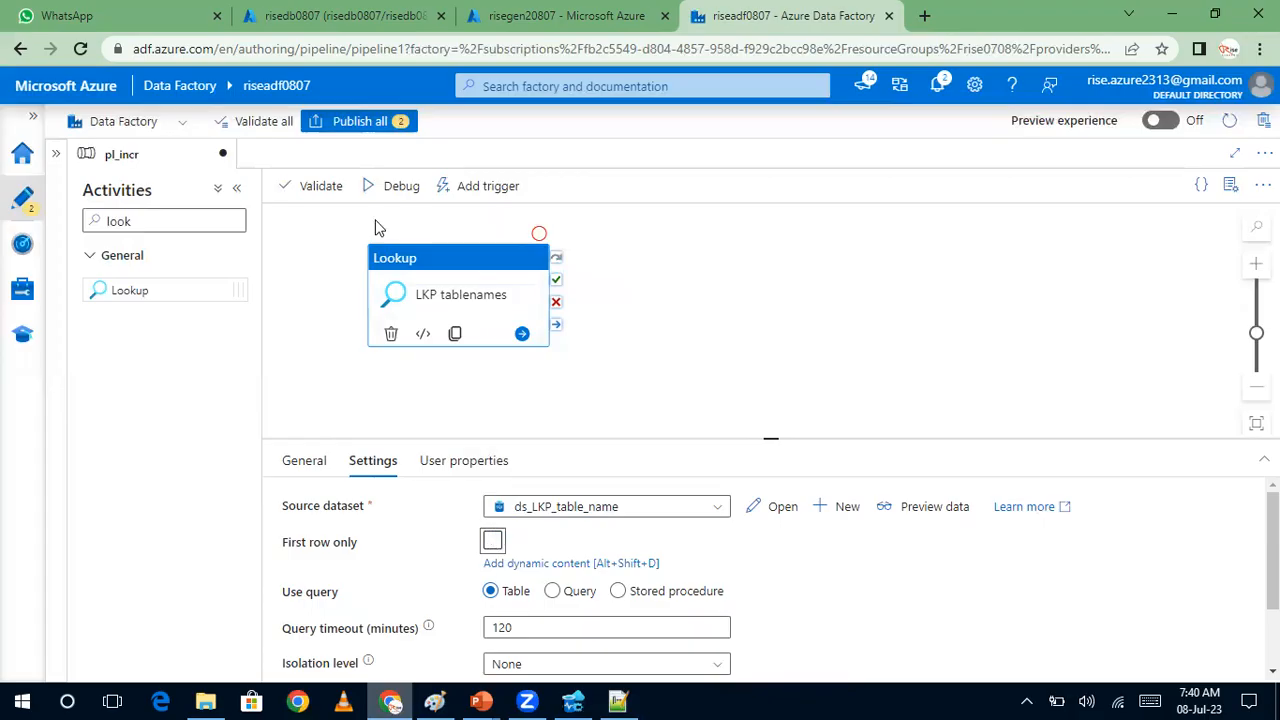
left_click(376, 201)
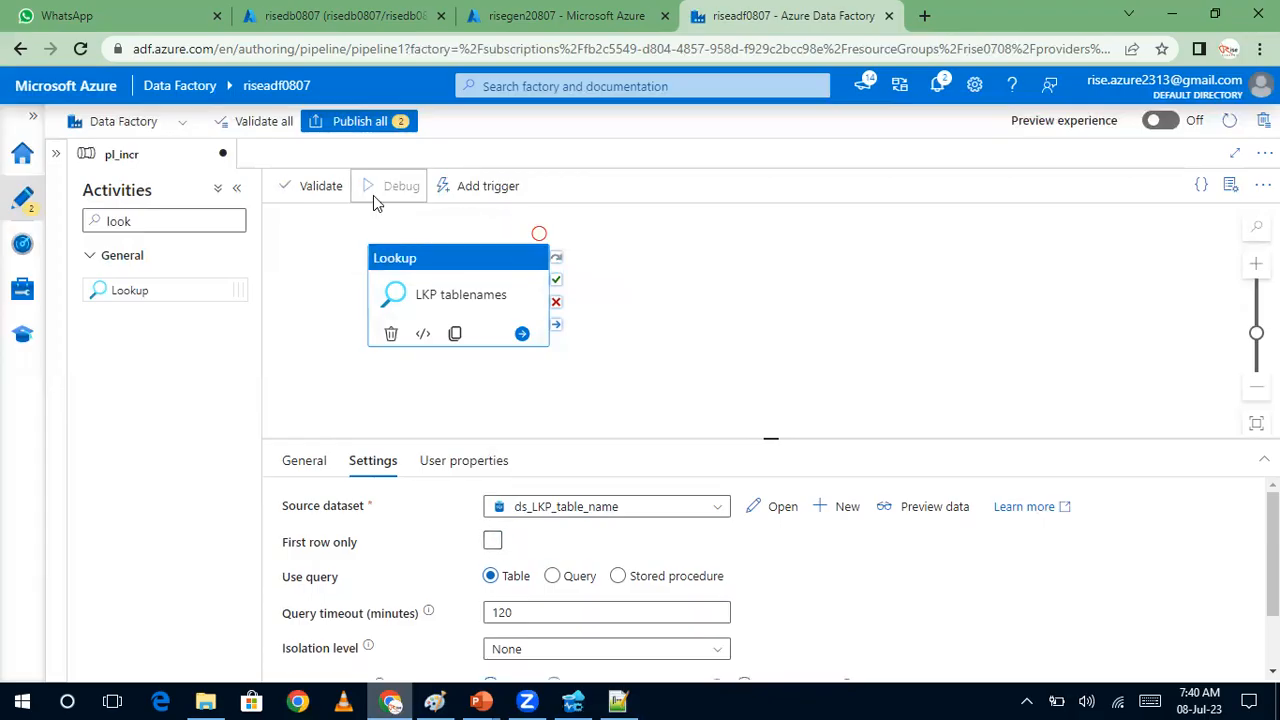
Expand the lookup's JSON output listing the cust and sales rows and copy it to the clipboard.
left_click(629, 404)
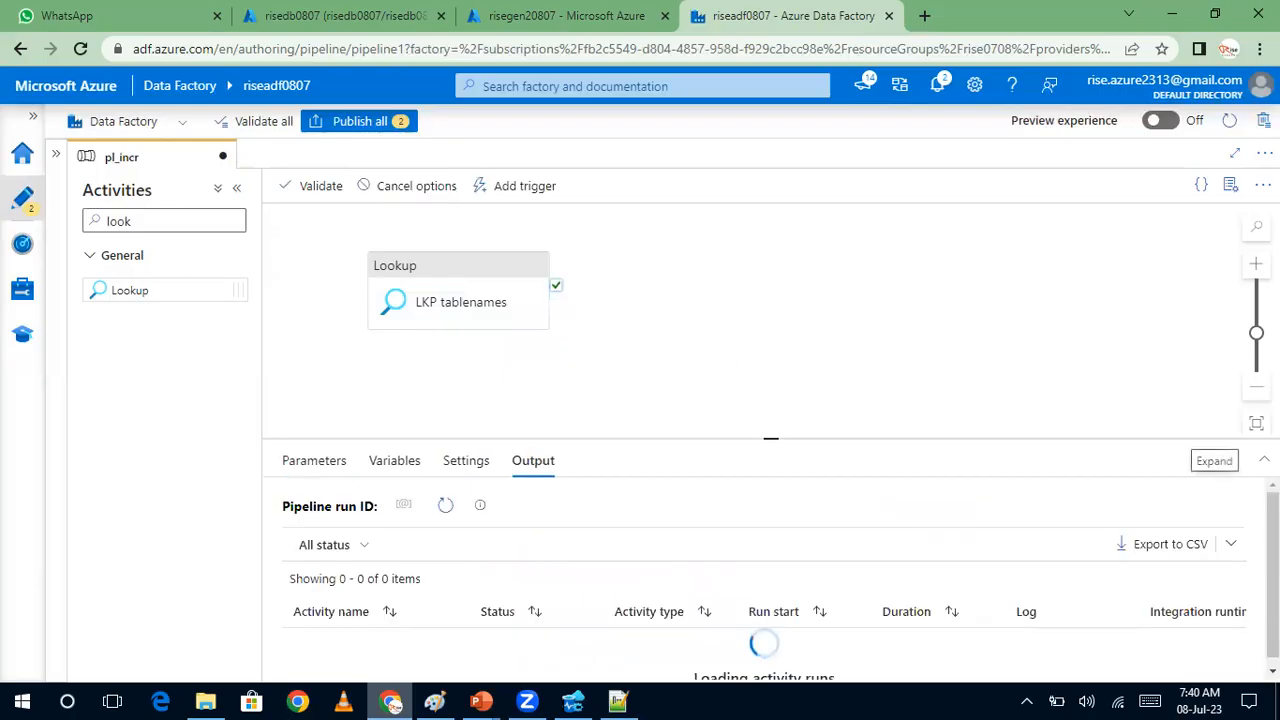
left_click(1240, 440)
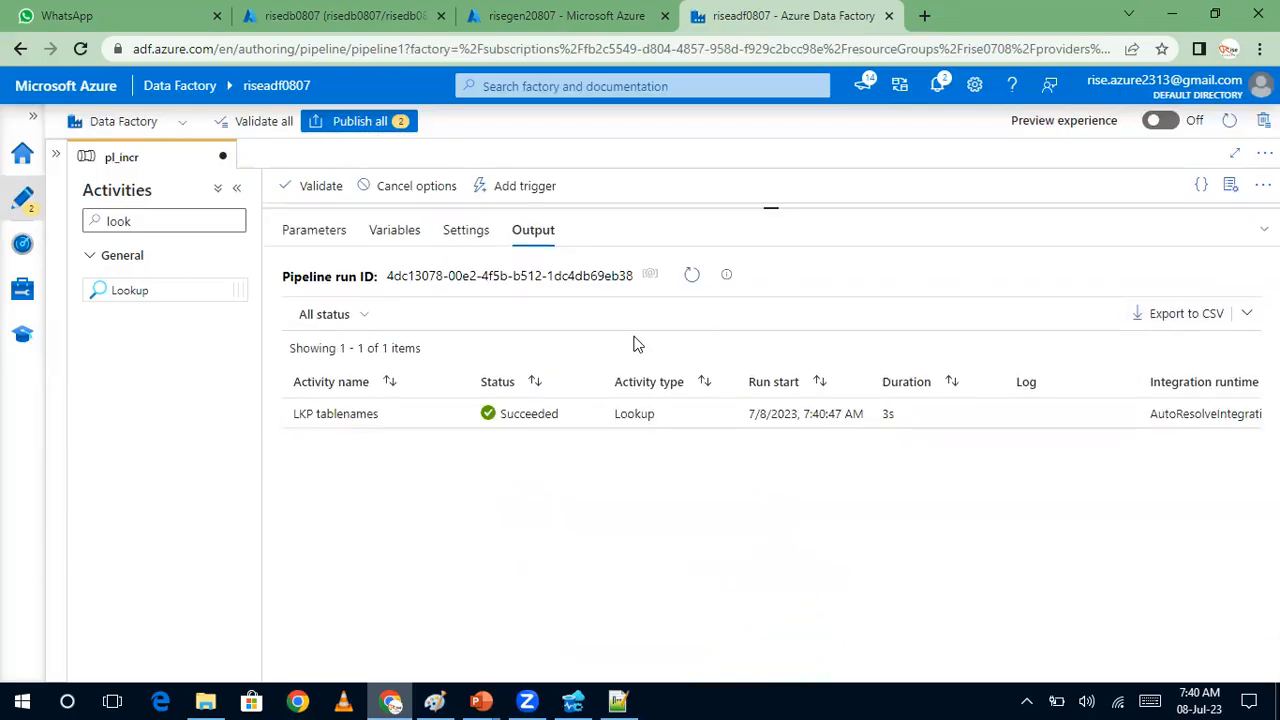
left_click(451, 414)
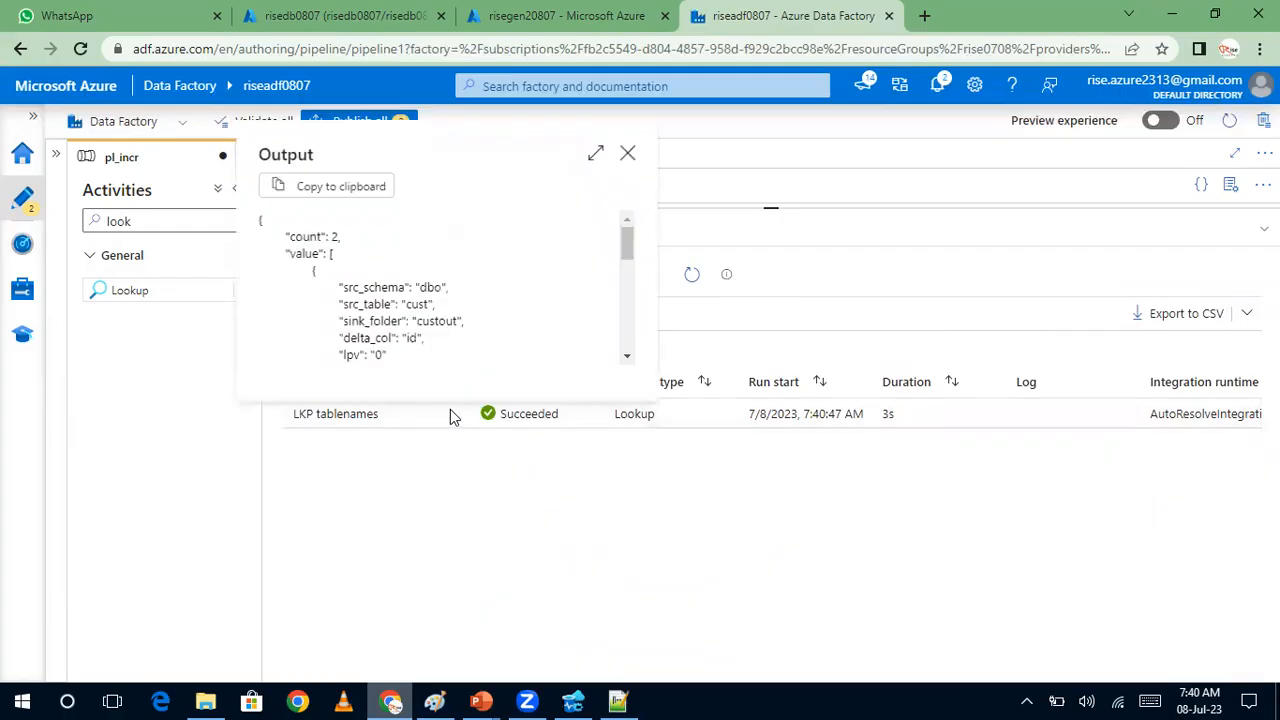
left_click(595, 153)
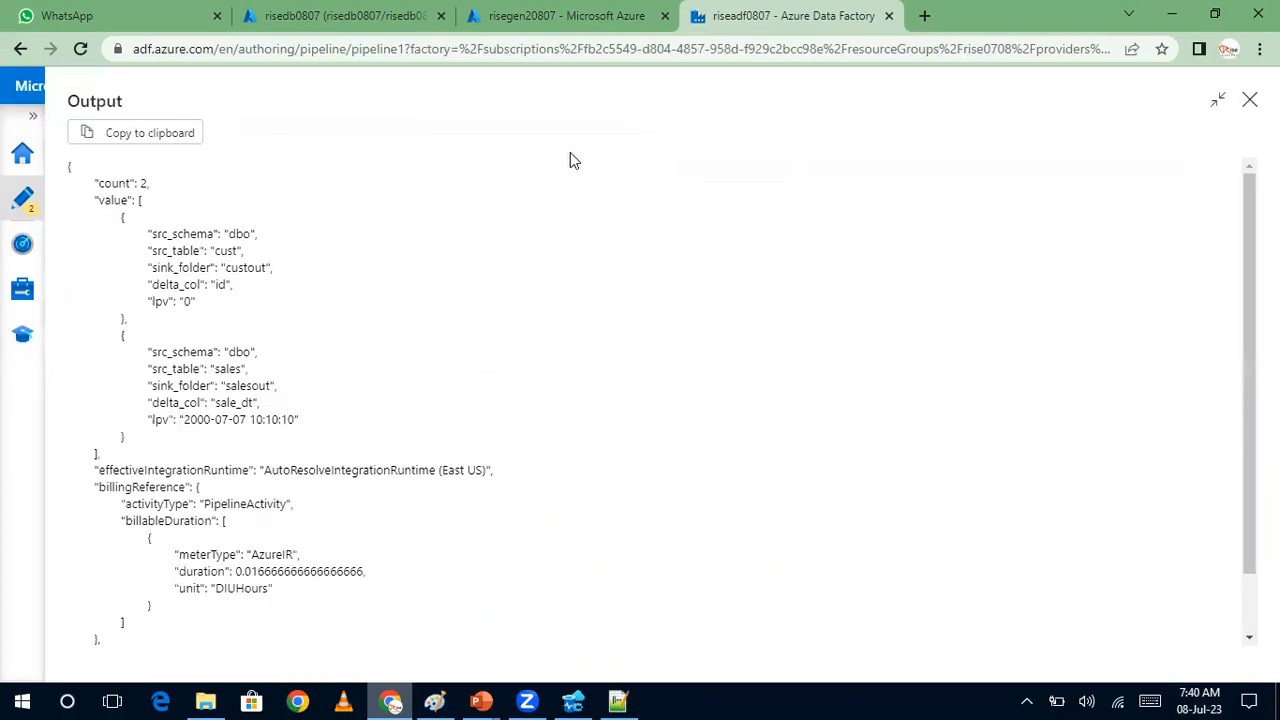
left_click(155, 138)
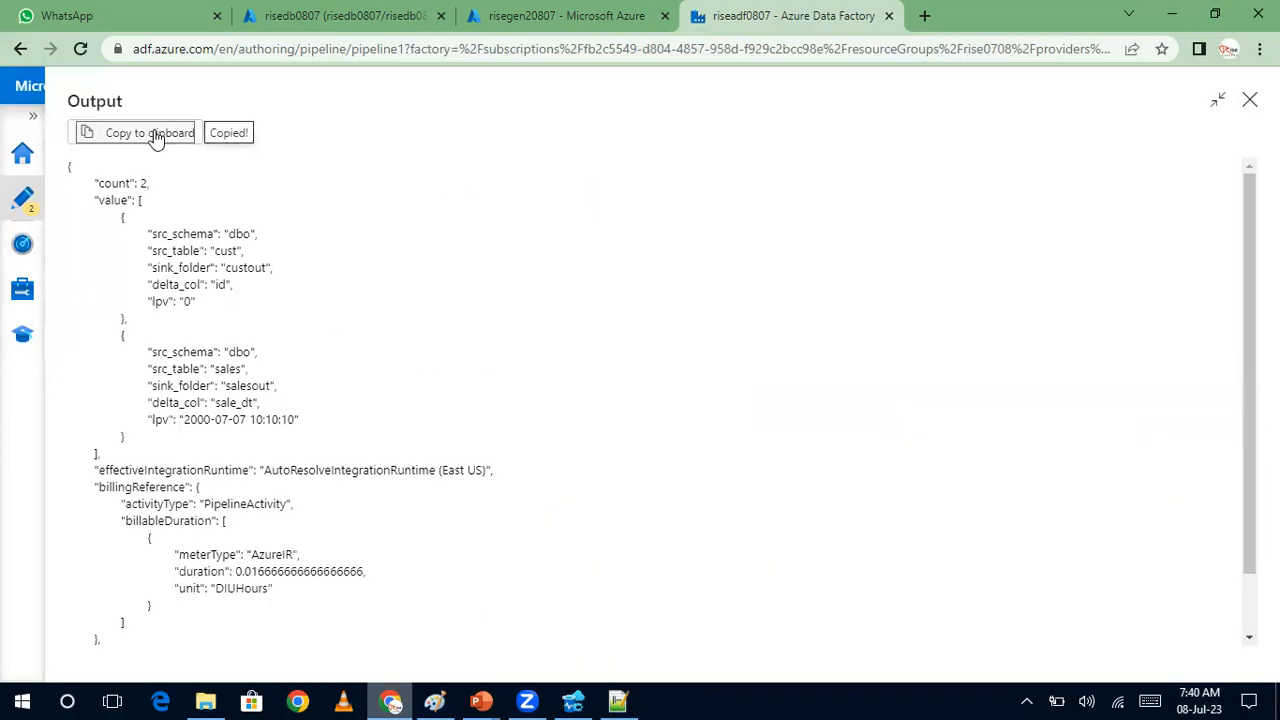
left_click(617, 700)
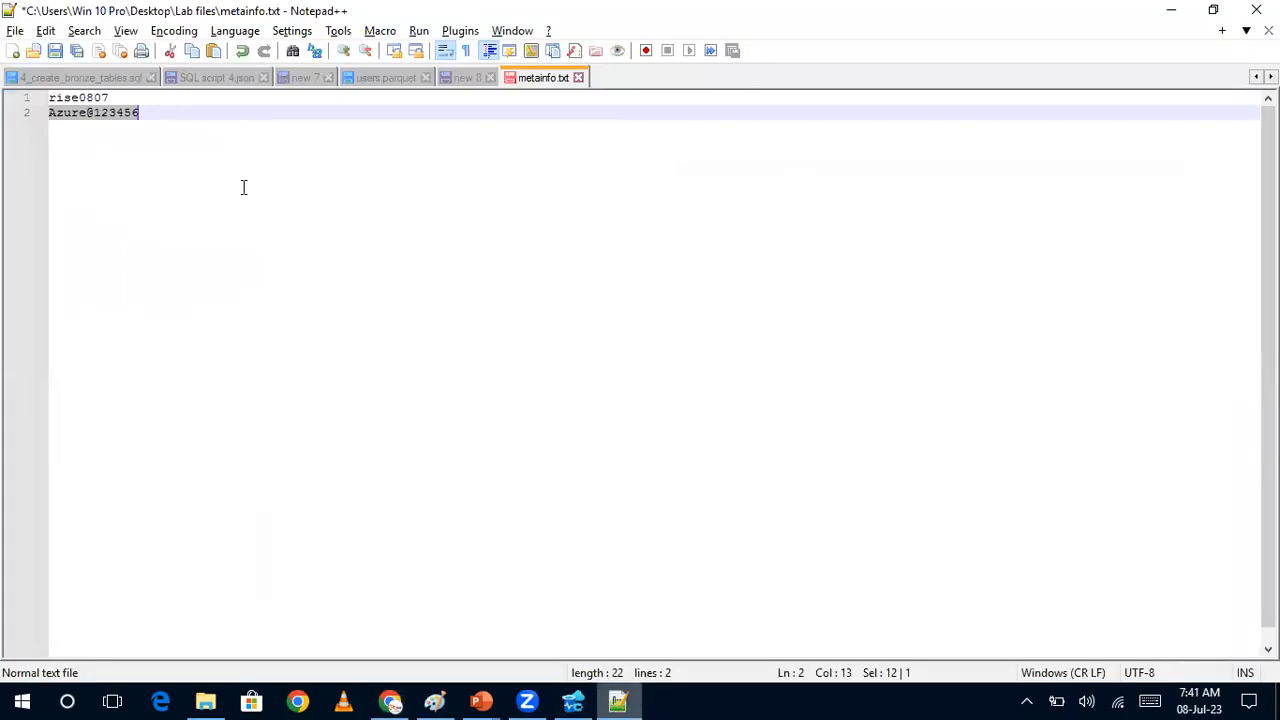
Paste the lookup JSON below line 2 of metainfo.txt and review the sales table's sale_dt entry.
left_click(225, 131)
key("Return")
key("Return")
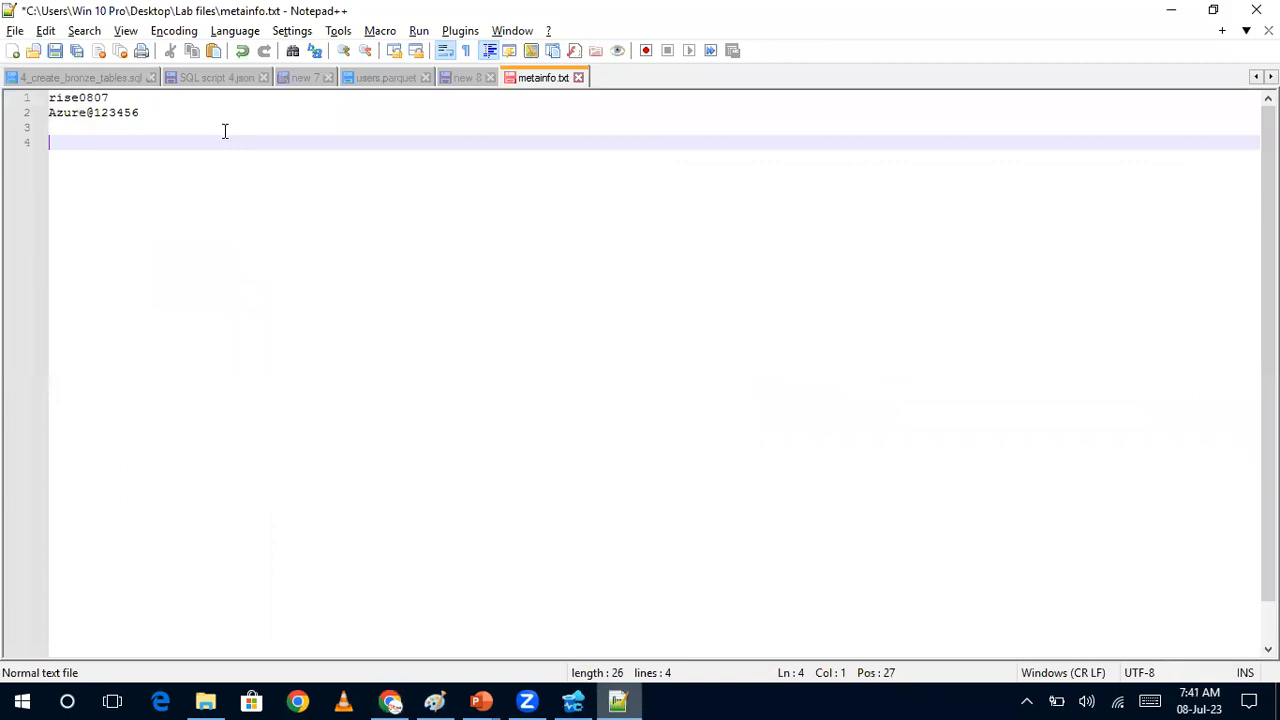
key("ctrl+v")
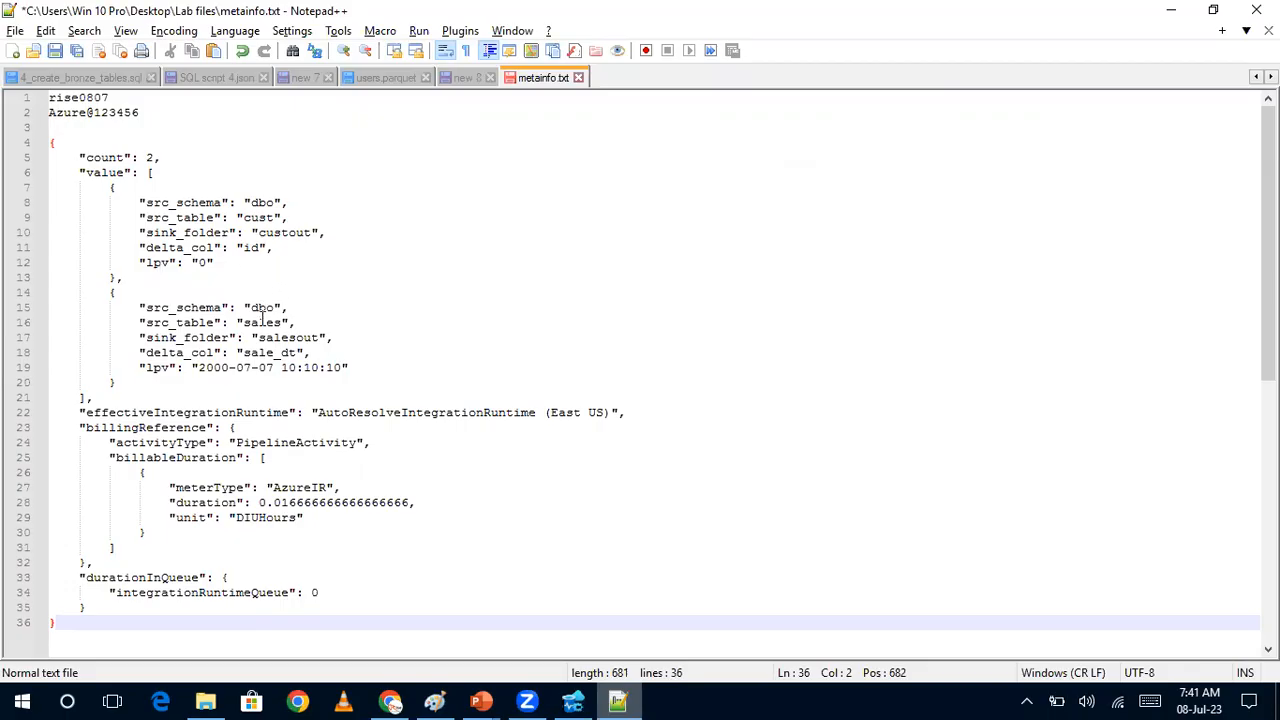
double_click(276, 352)
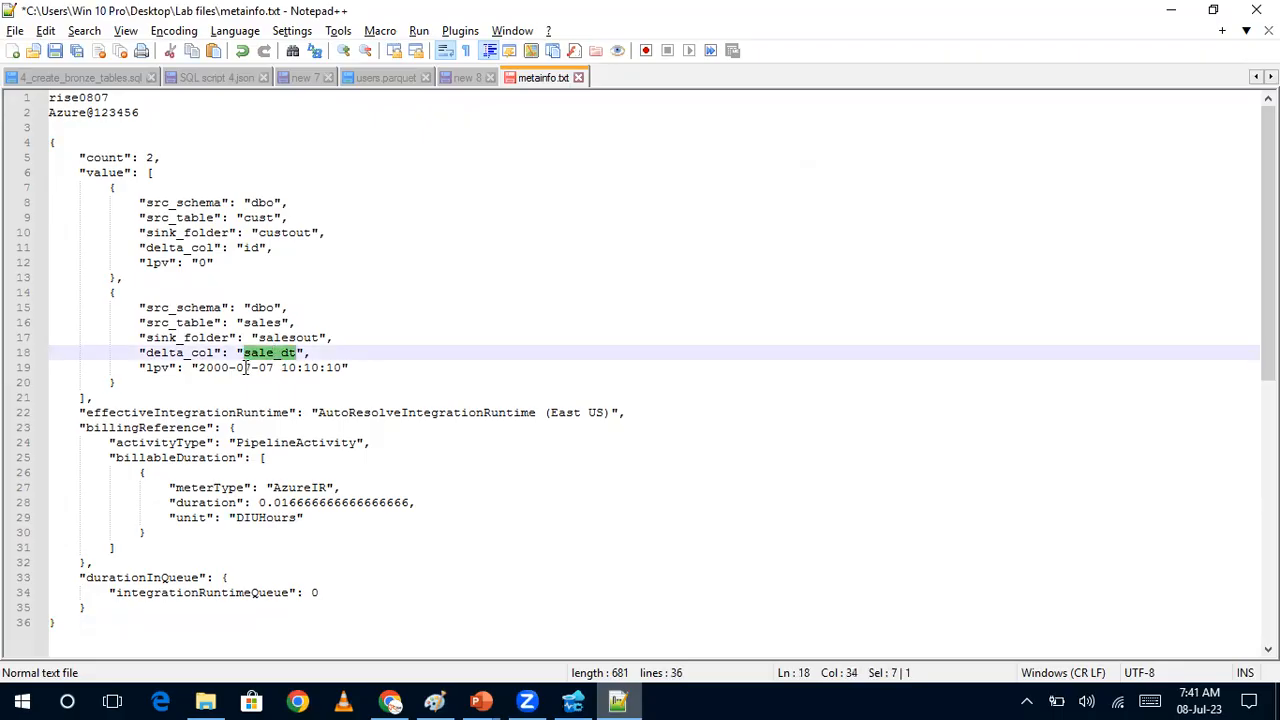
triple_click(244, 367)
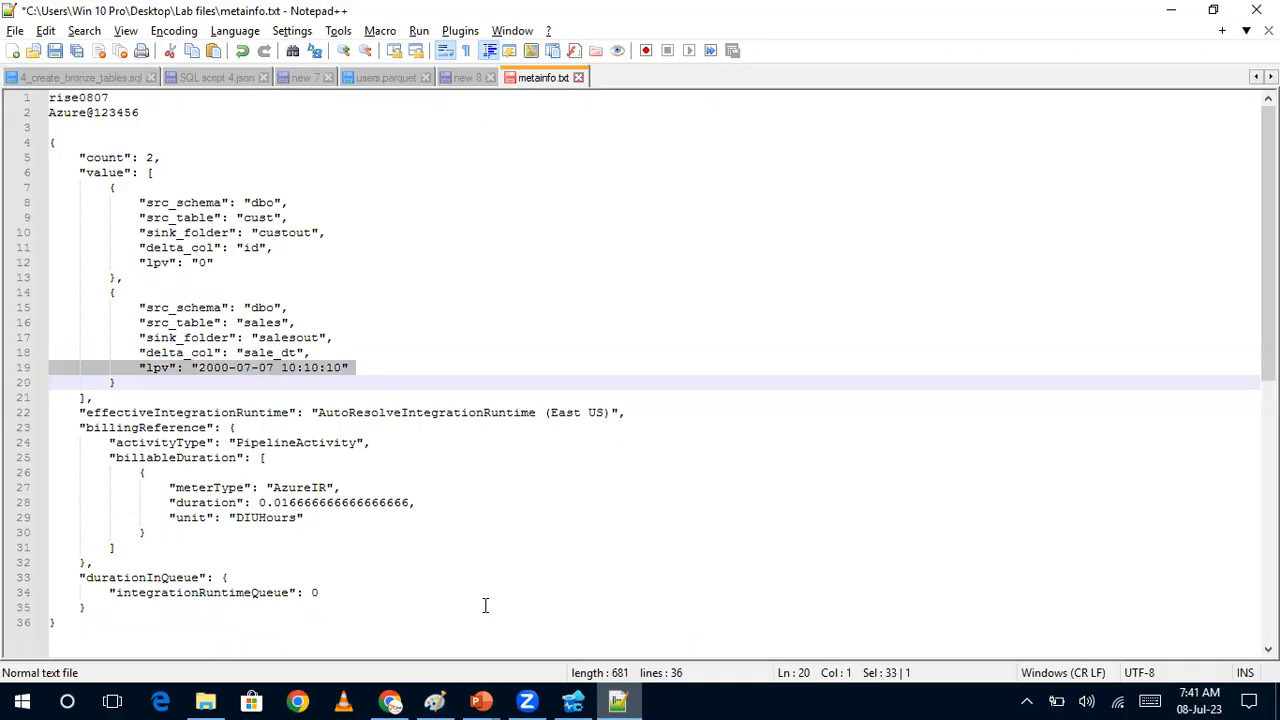
left_click(390, 700)
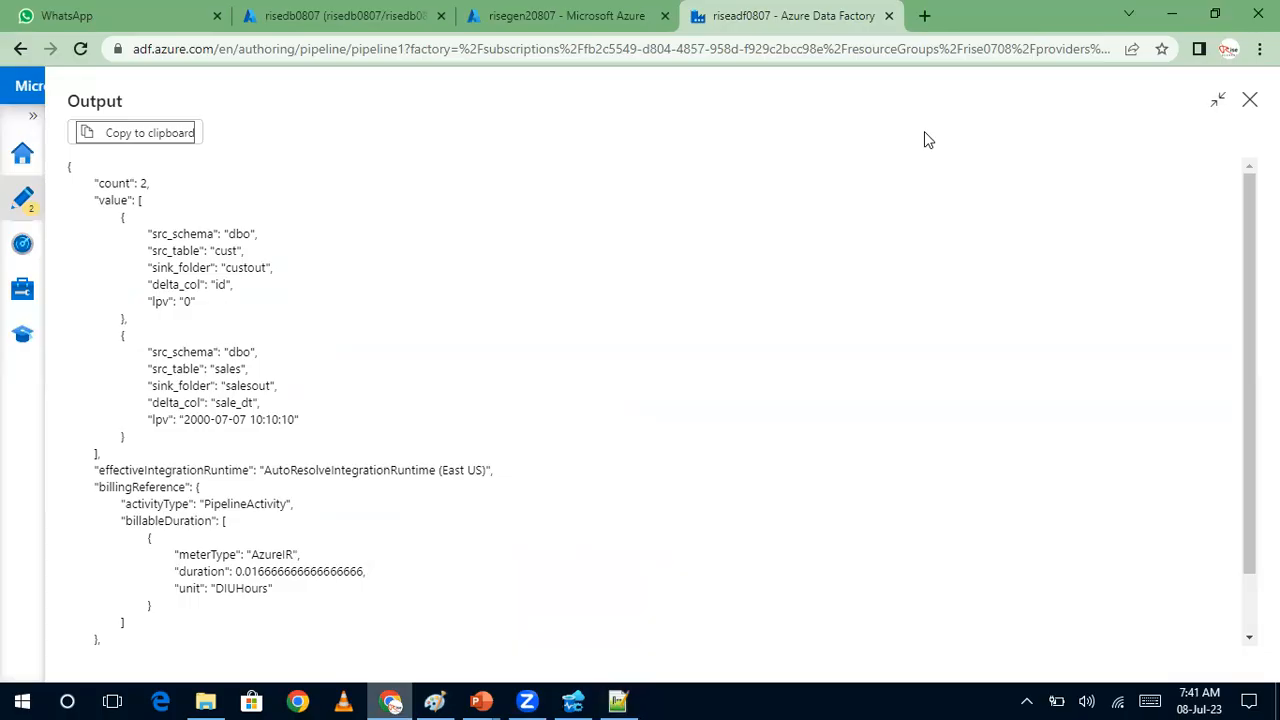
Add a ForEach activity linked to the success output of LKP tablenames.
left_click(1250, 99)
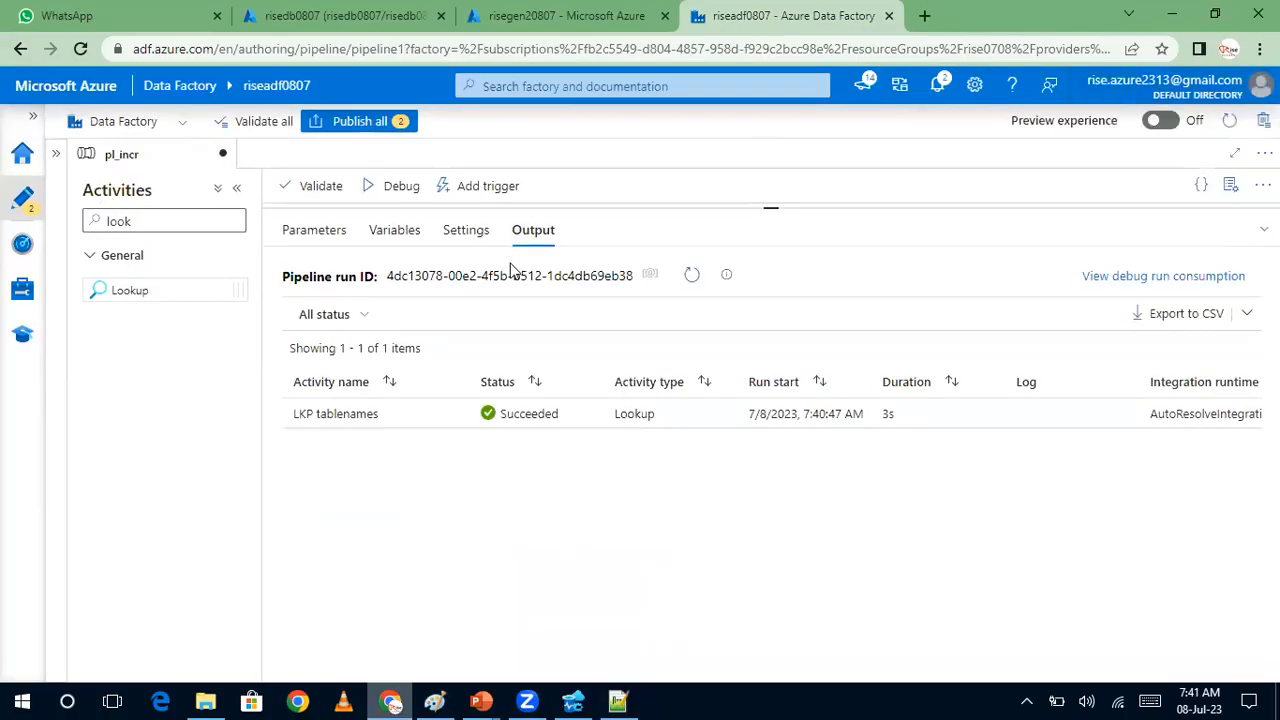
left_click(1264, 229)
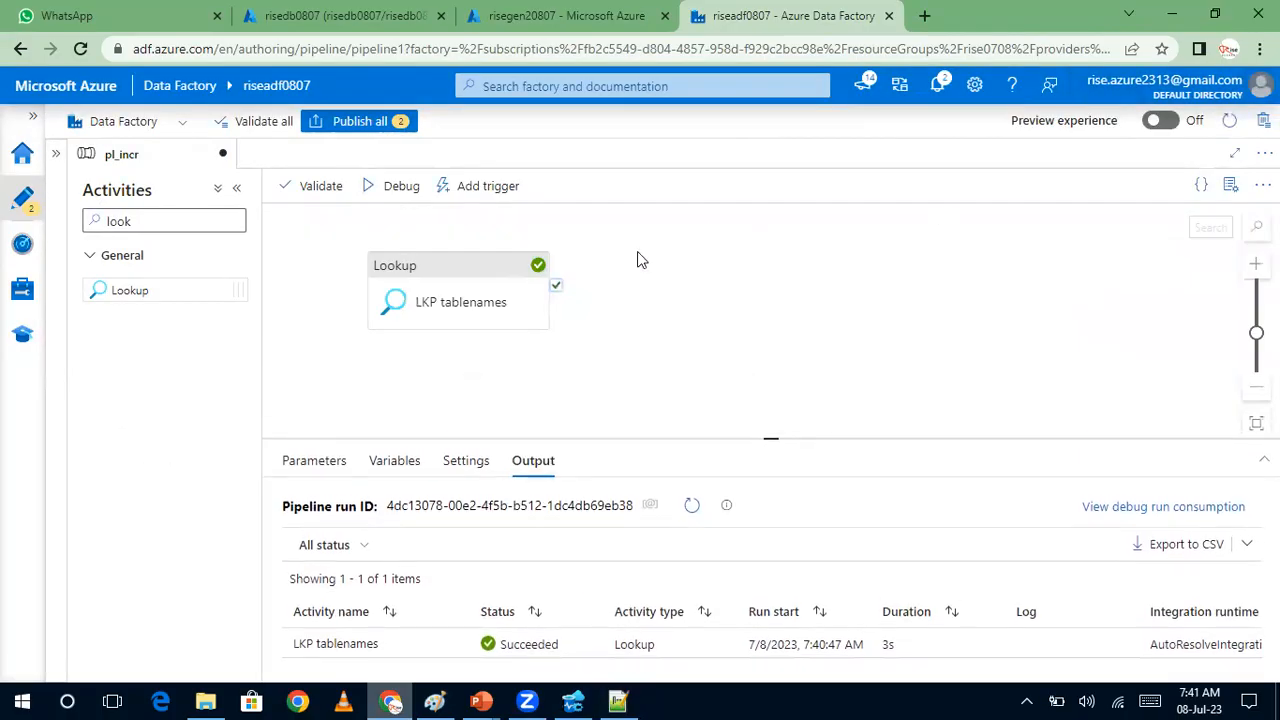
double_click(162, 221)
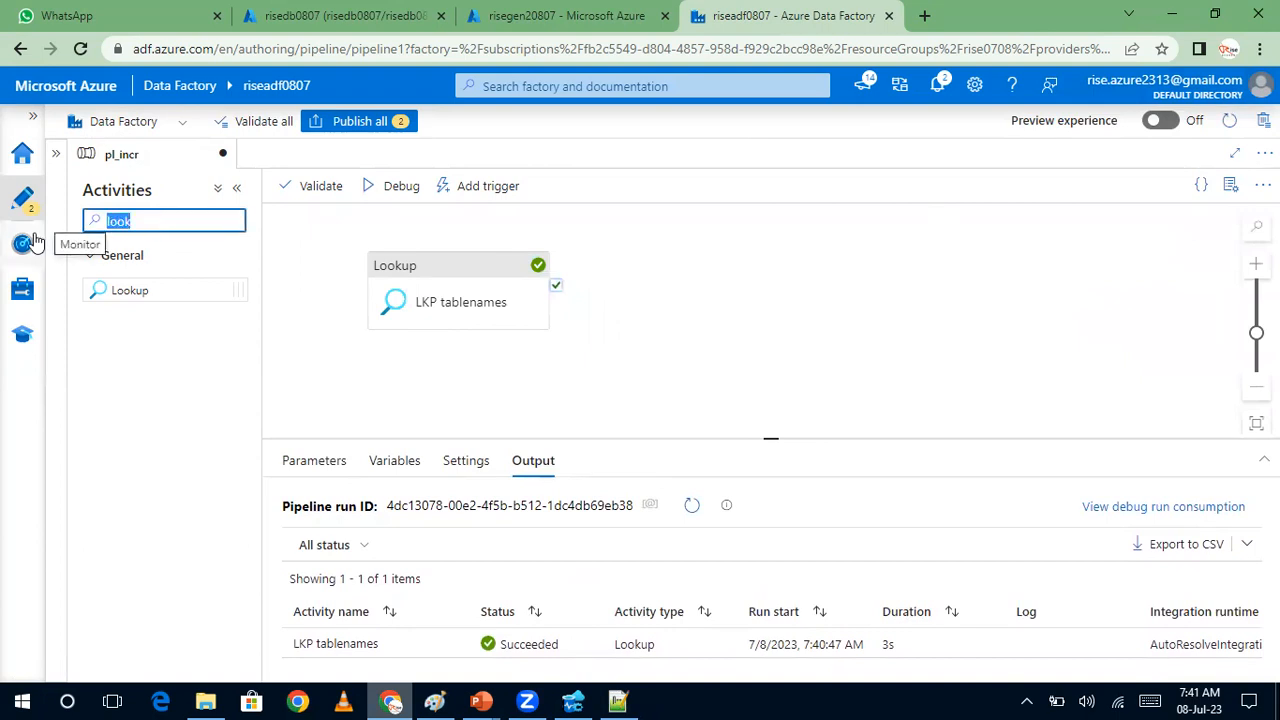
type("for")
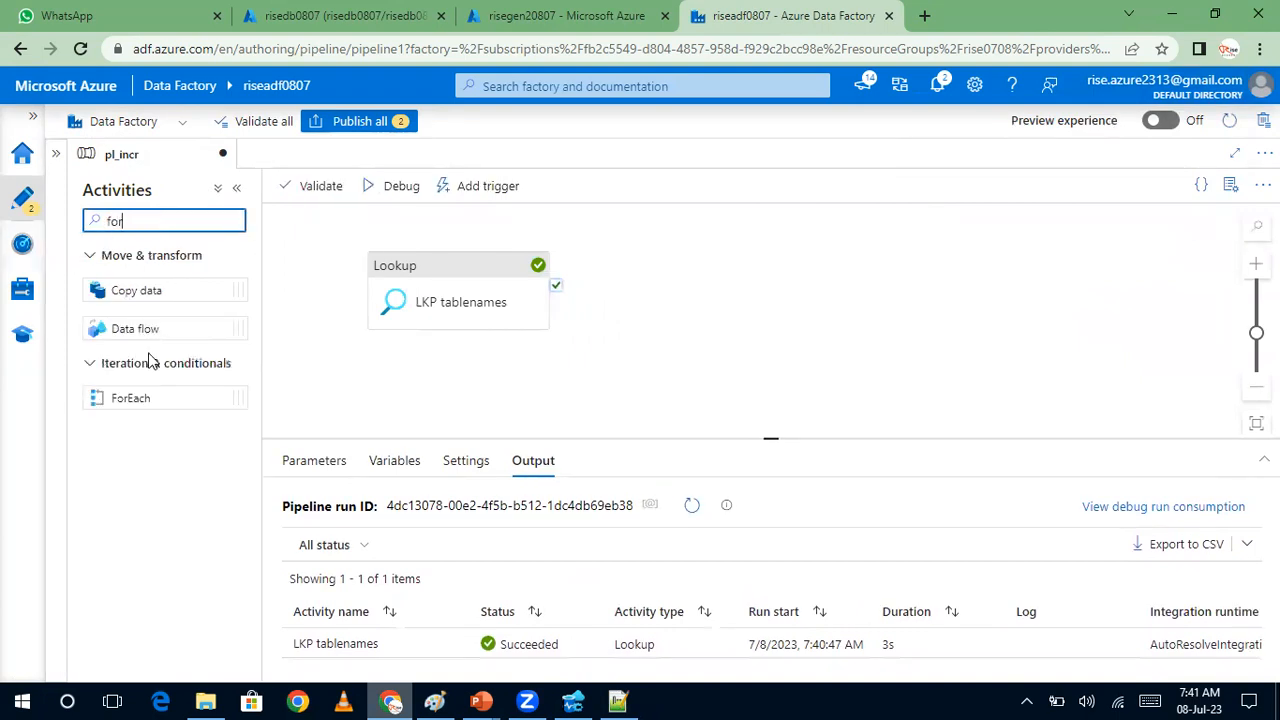
left_click_drag(136, 393, 689, 266)
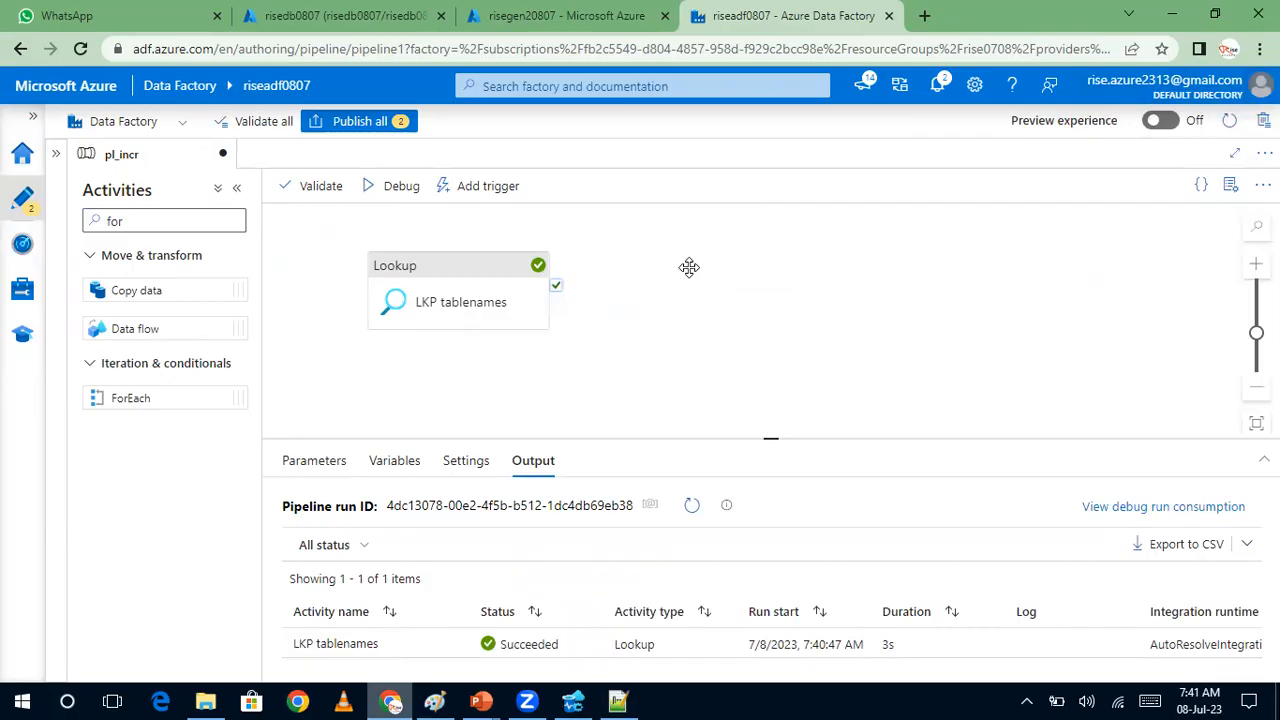
left_click_drag(557, 286, 628, 279)
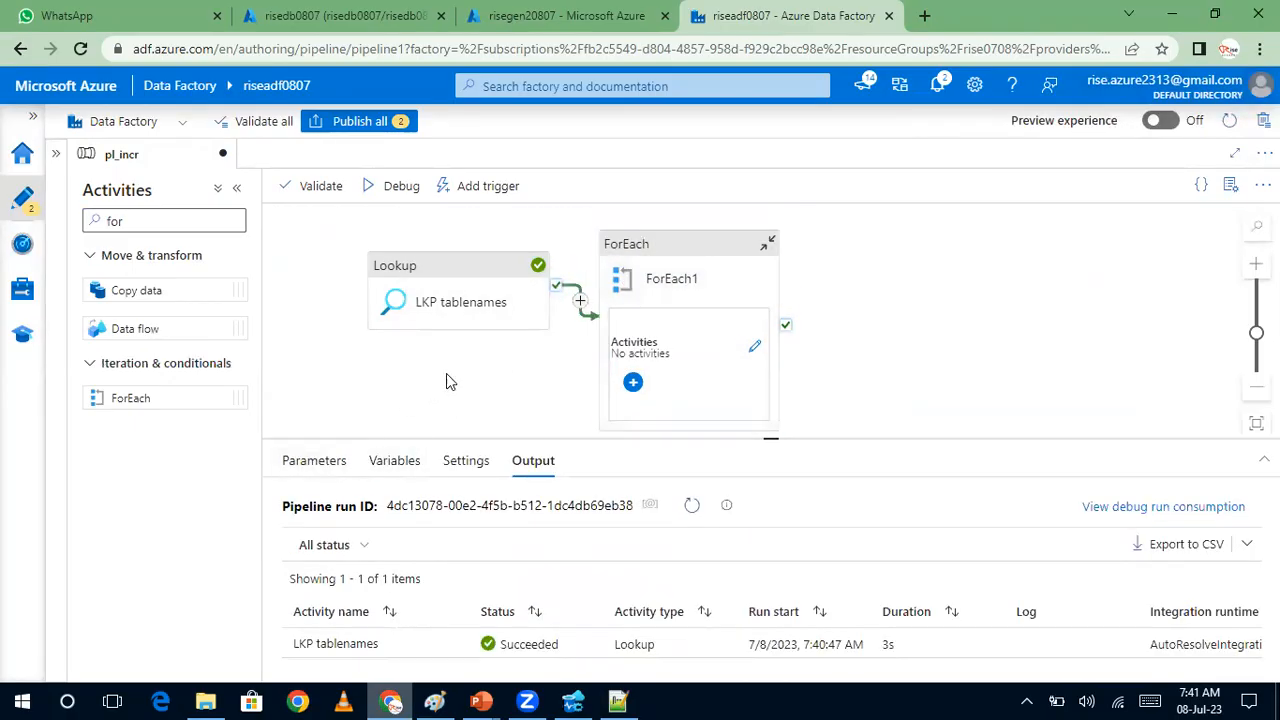
Set ForEach1 to Sequential and open the dynamic content editor for its Items.
left_click(692, 241)
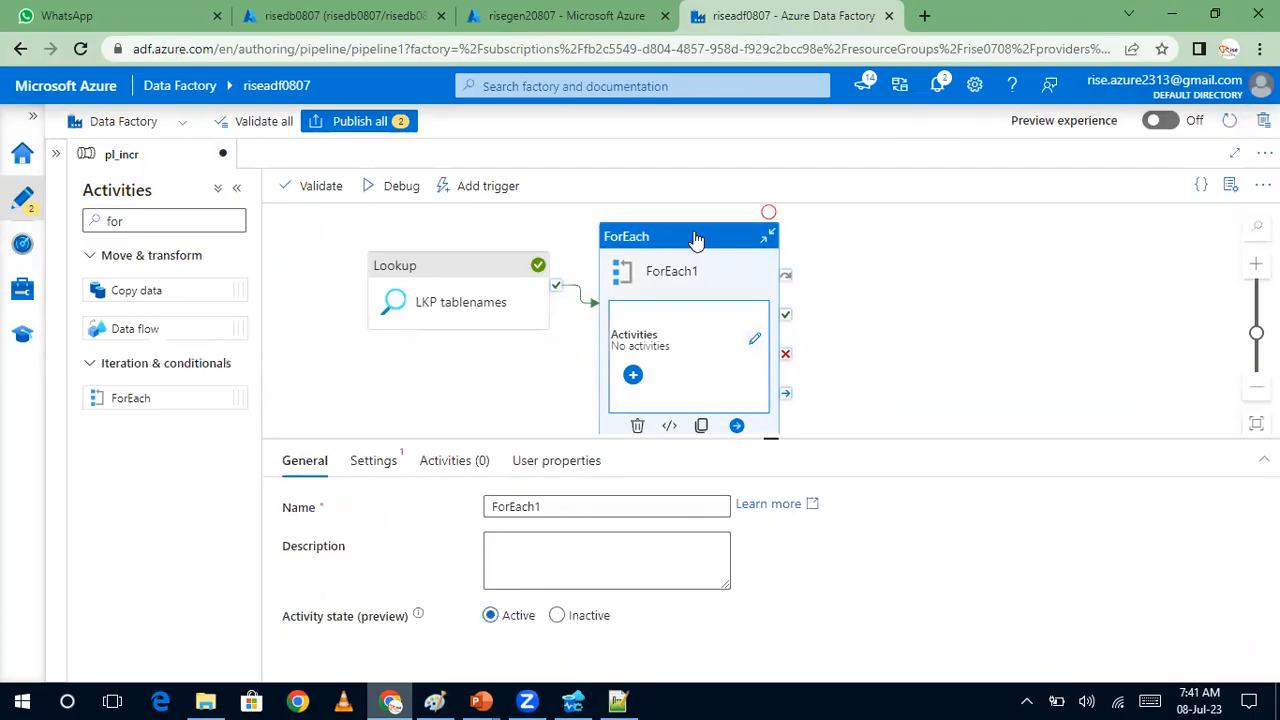
left_click(366, 460)
left_click(492, 506)
left_click(505, 545)
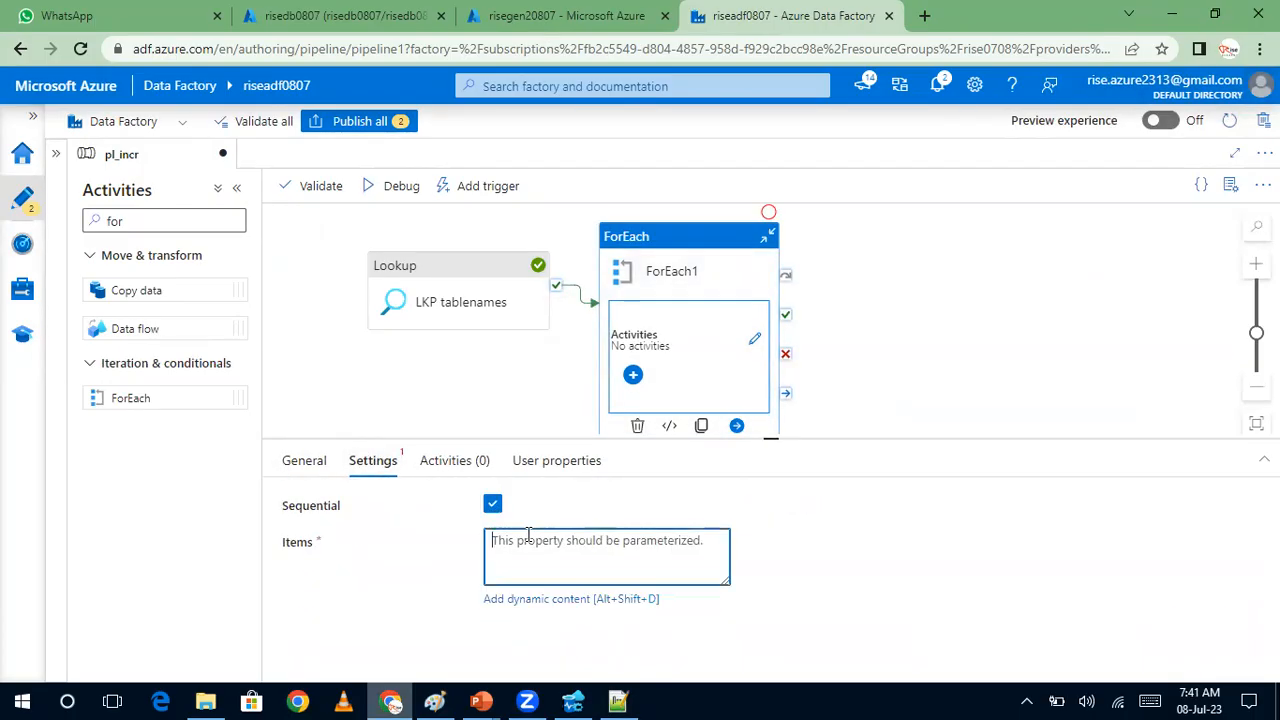
left_click(519, 599)
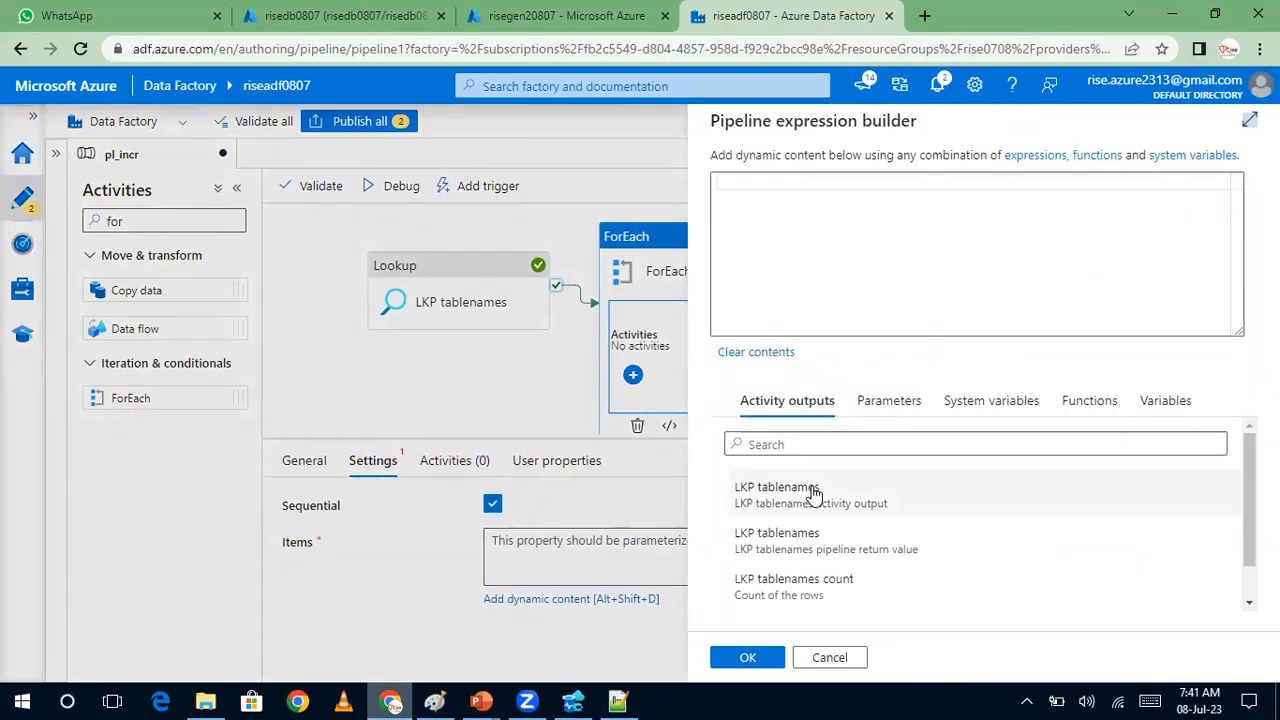
left_click(918, 497)
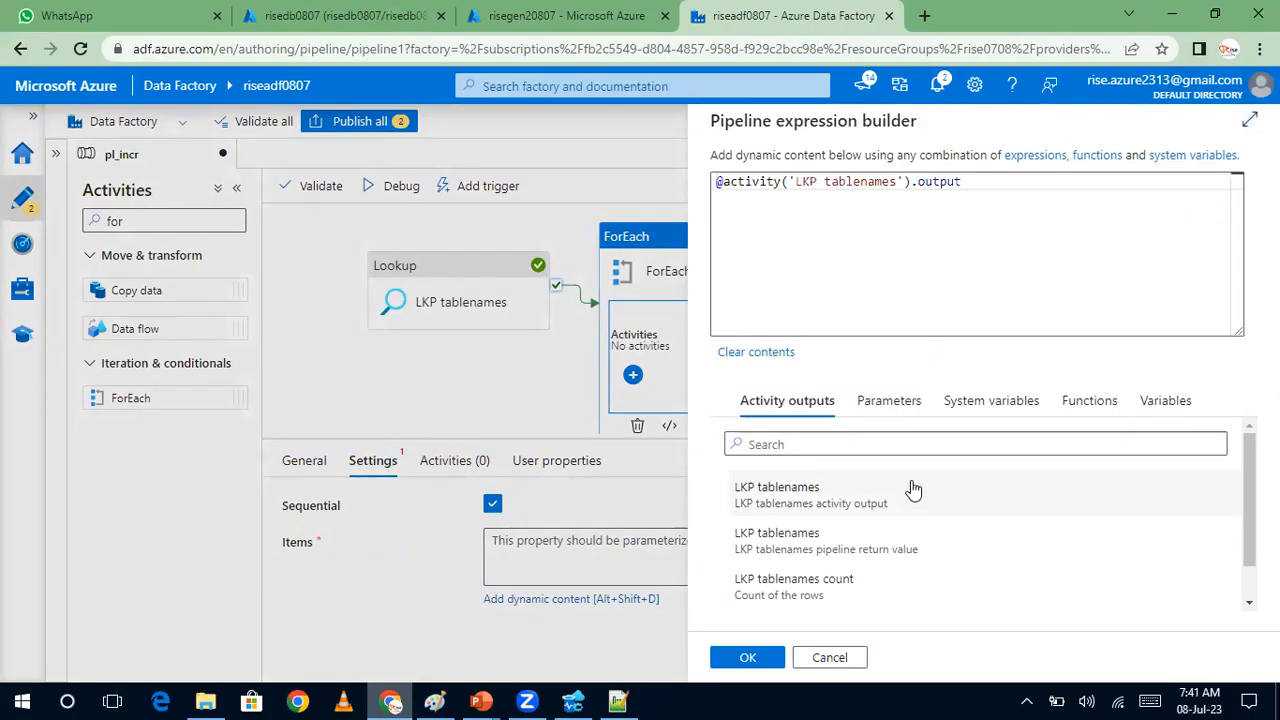
scroll(906, 505, "down", 1)
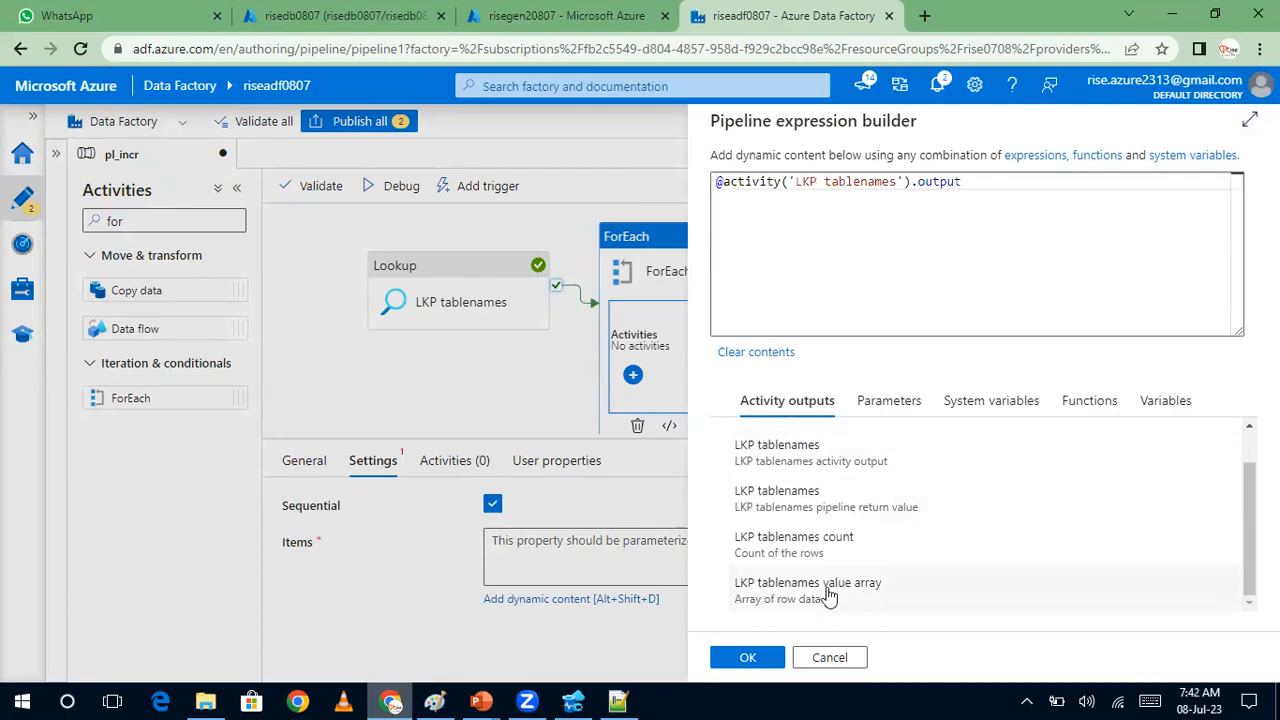
left_click(851, 283)
key("ctrl+a")
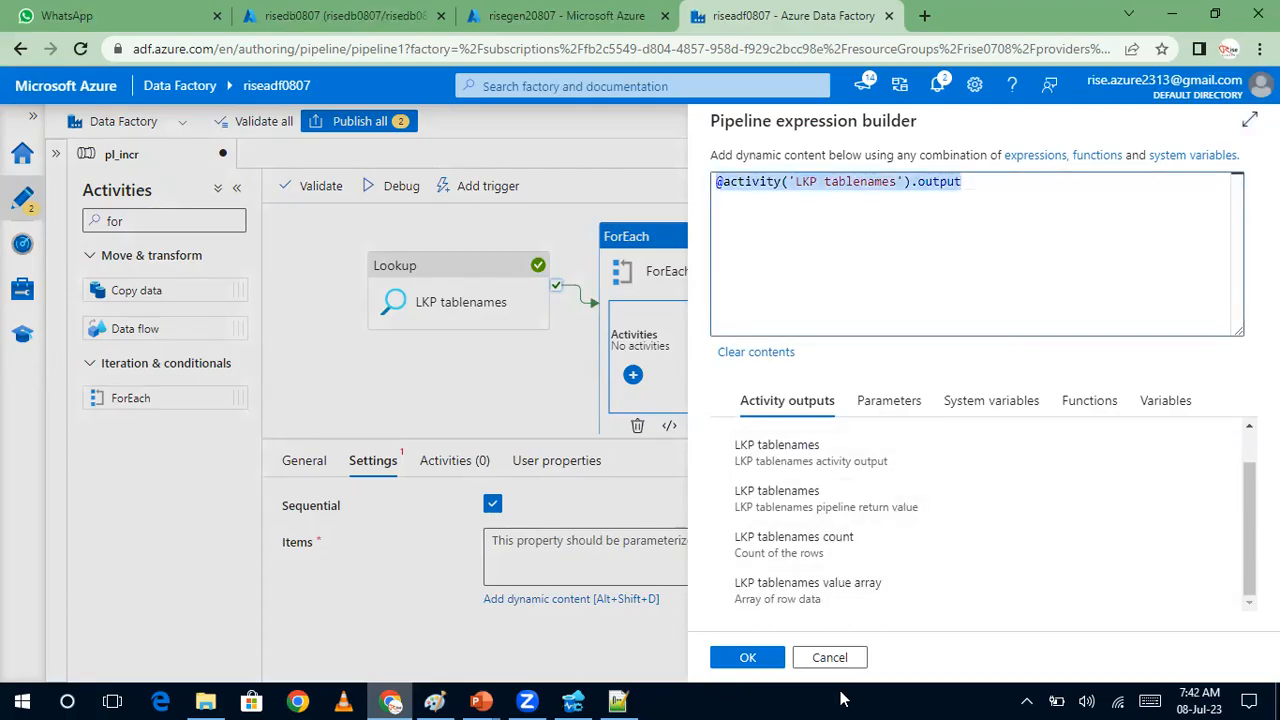
left_click(828, 590)
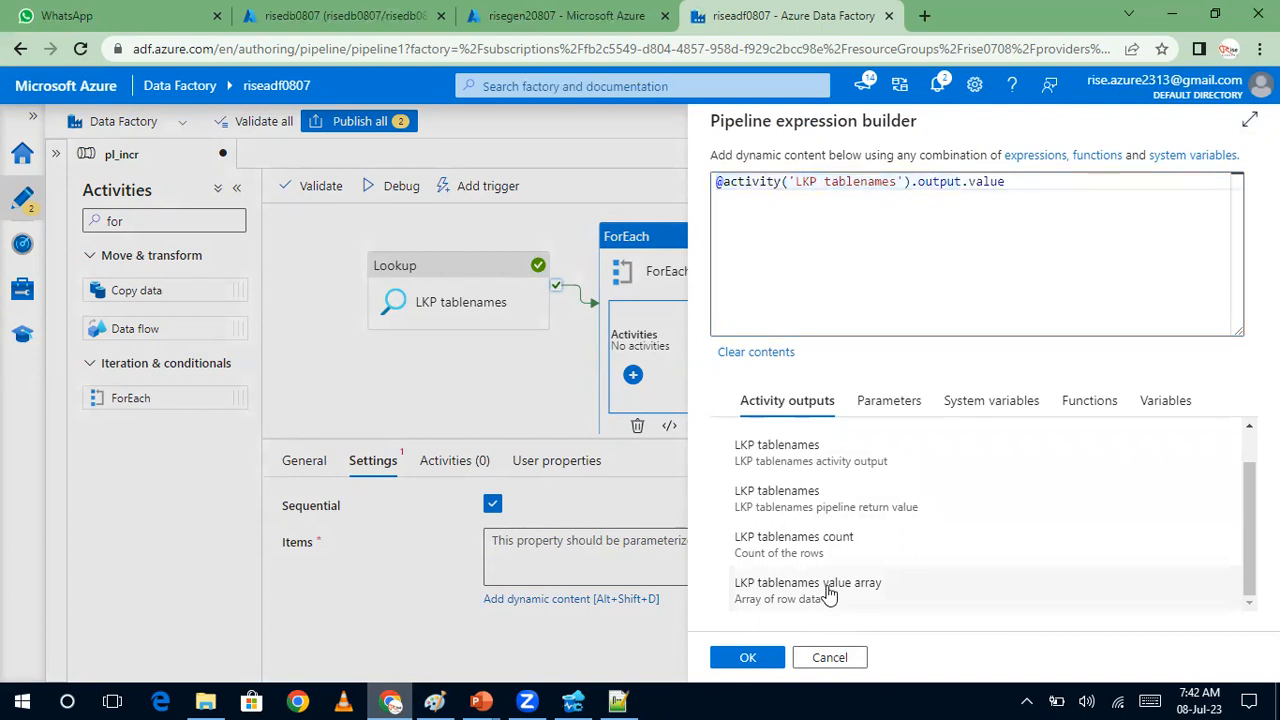
left_click(757, 658)
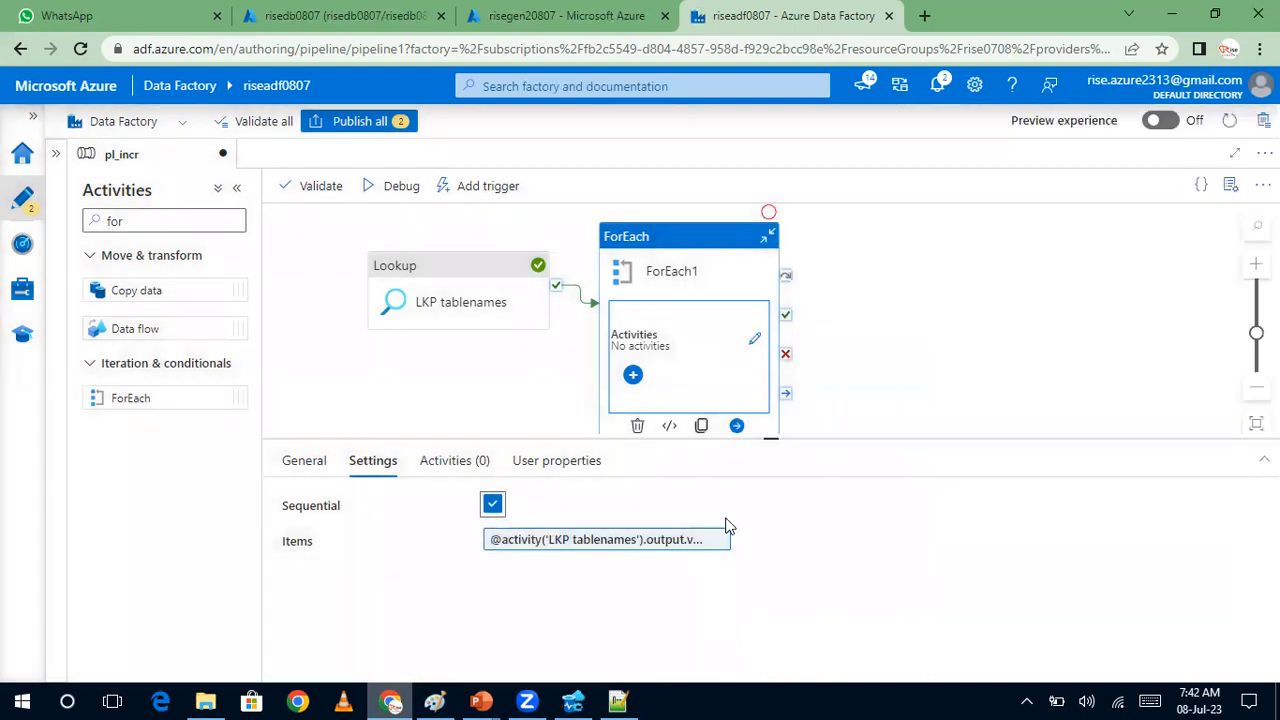
left_click(754, 340)
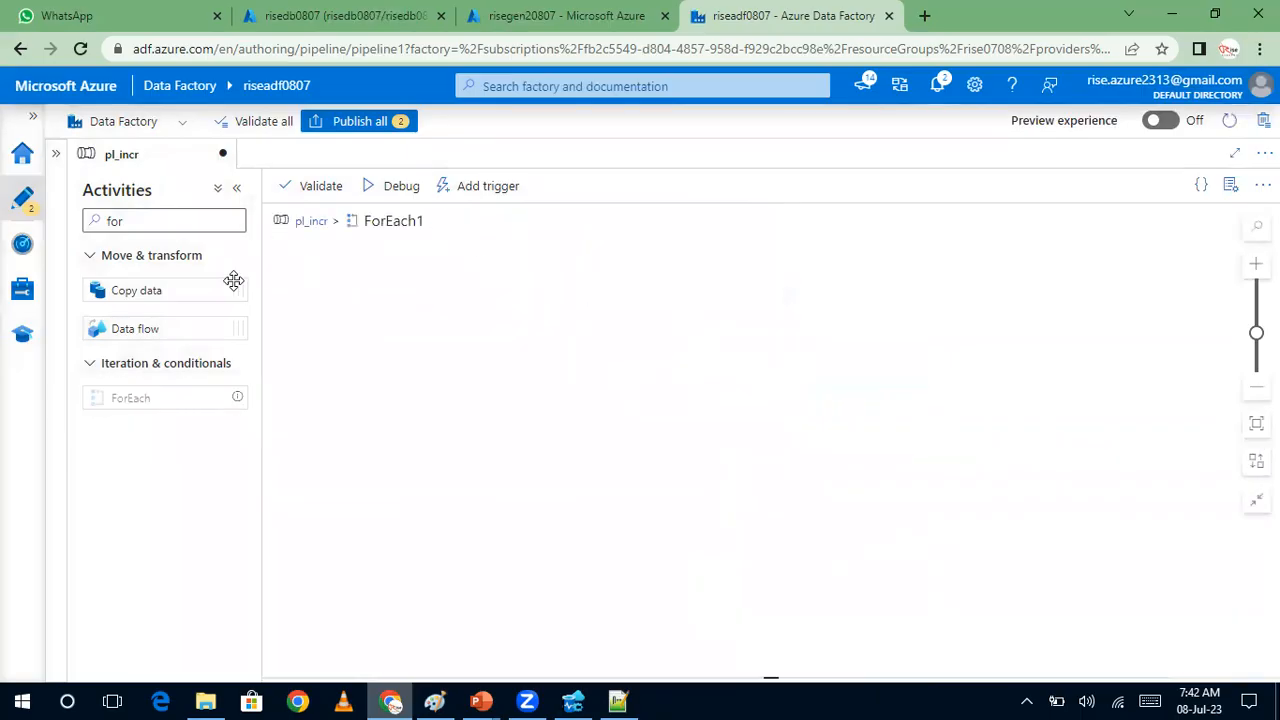
Add Copy data inside ForEach1 with a new Azure SQL source dataset ds_src on ls_sql_src.
left_click_drag(184, 280, 651, 256)
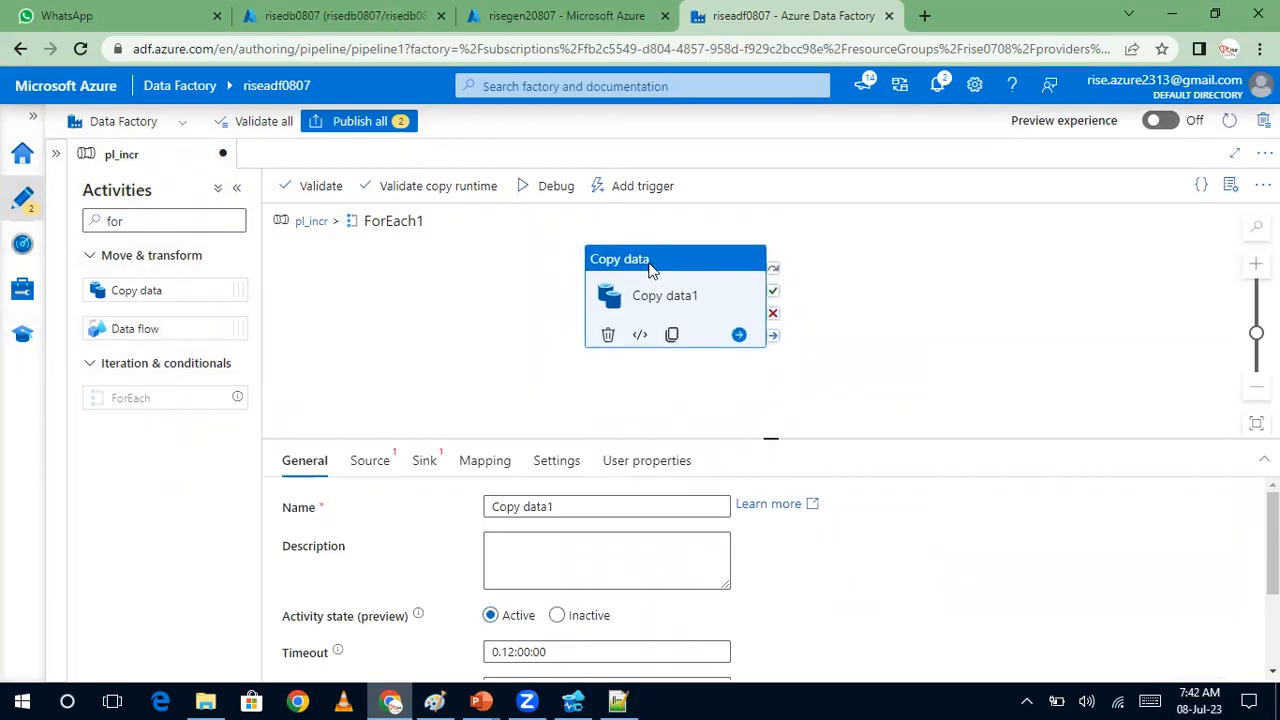
left_click(366, 461)
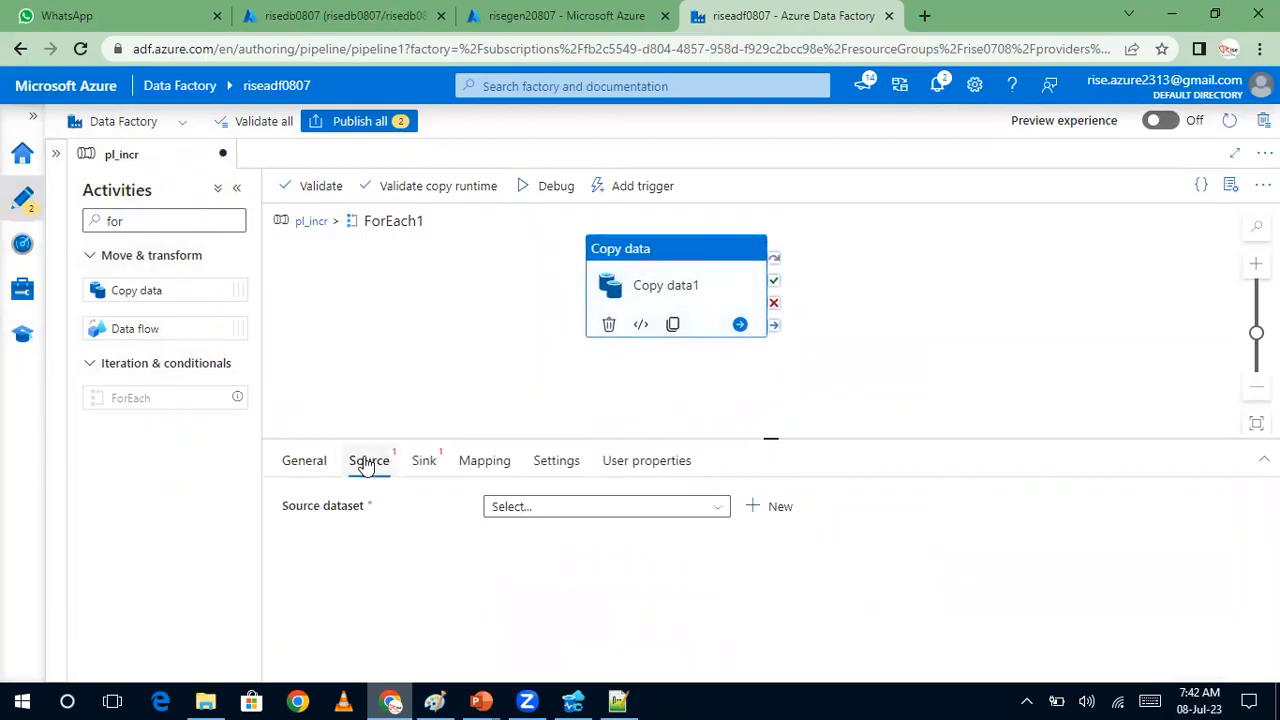
left_click(753, 512)
type("sql")
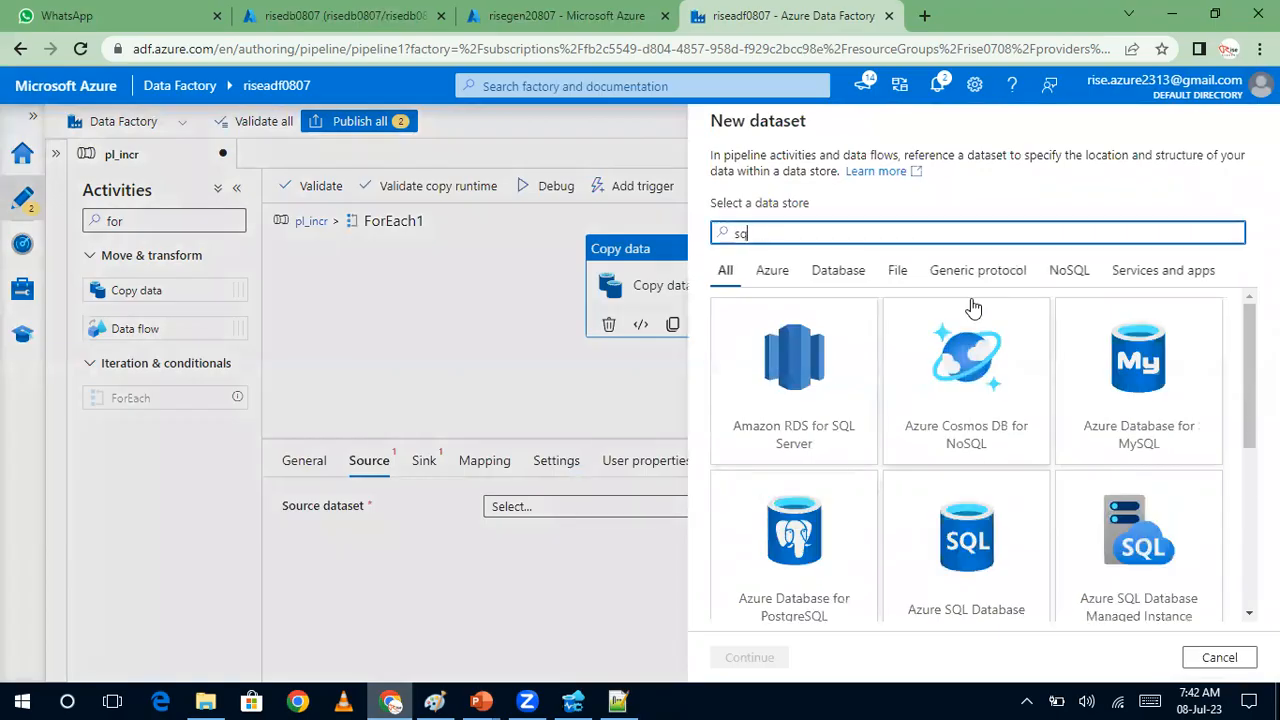
left_click(993, 547)
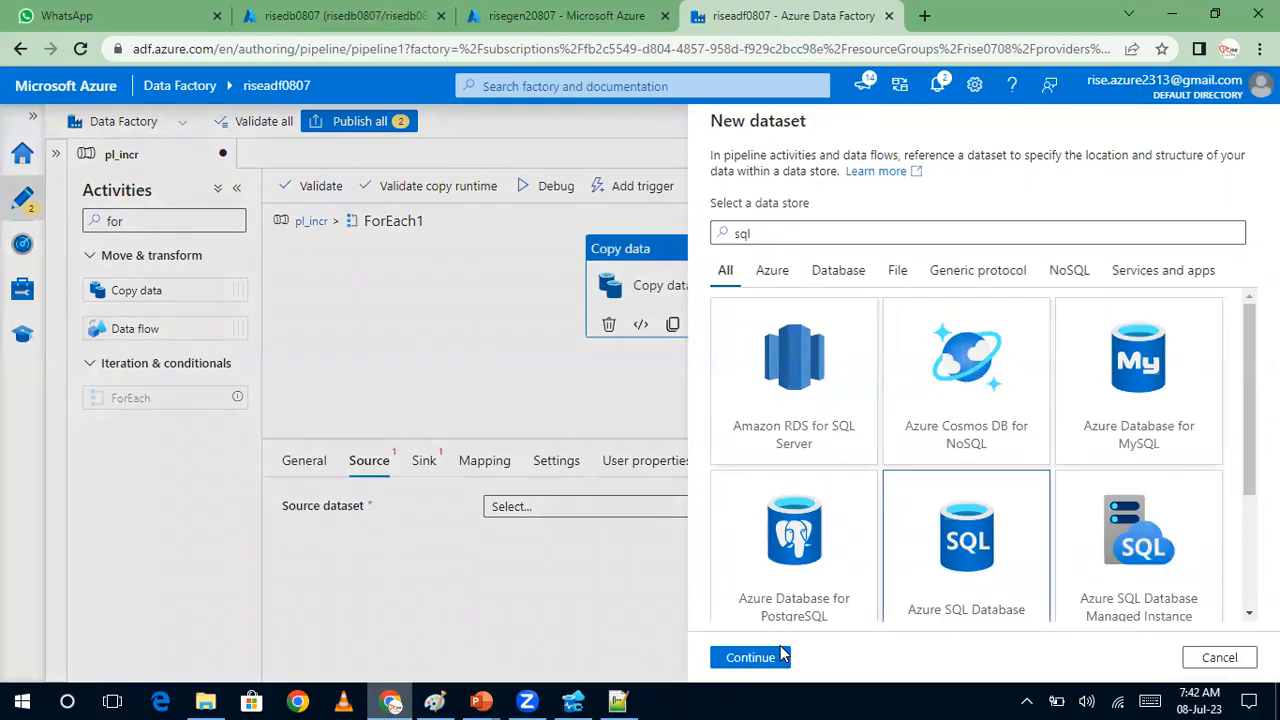
left_click(782, 654)
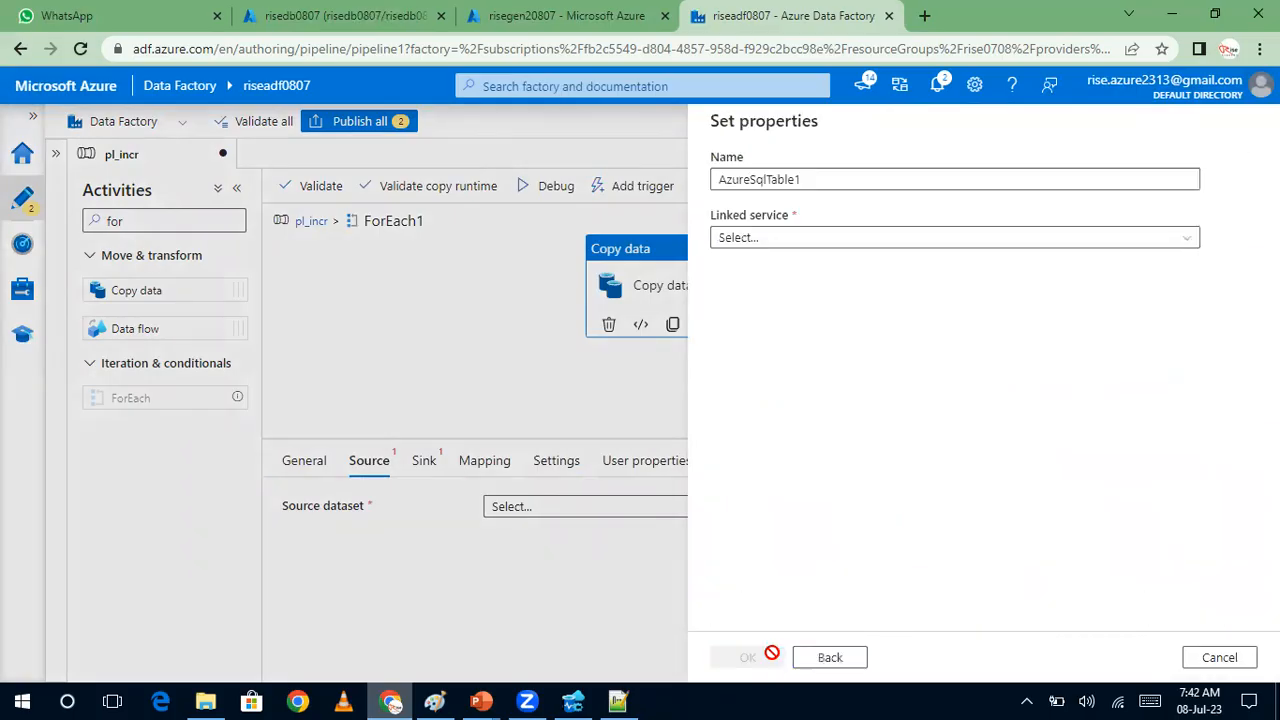
double_click(810, 182)
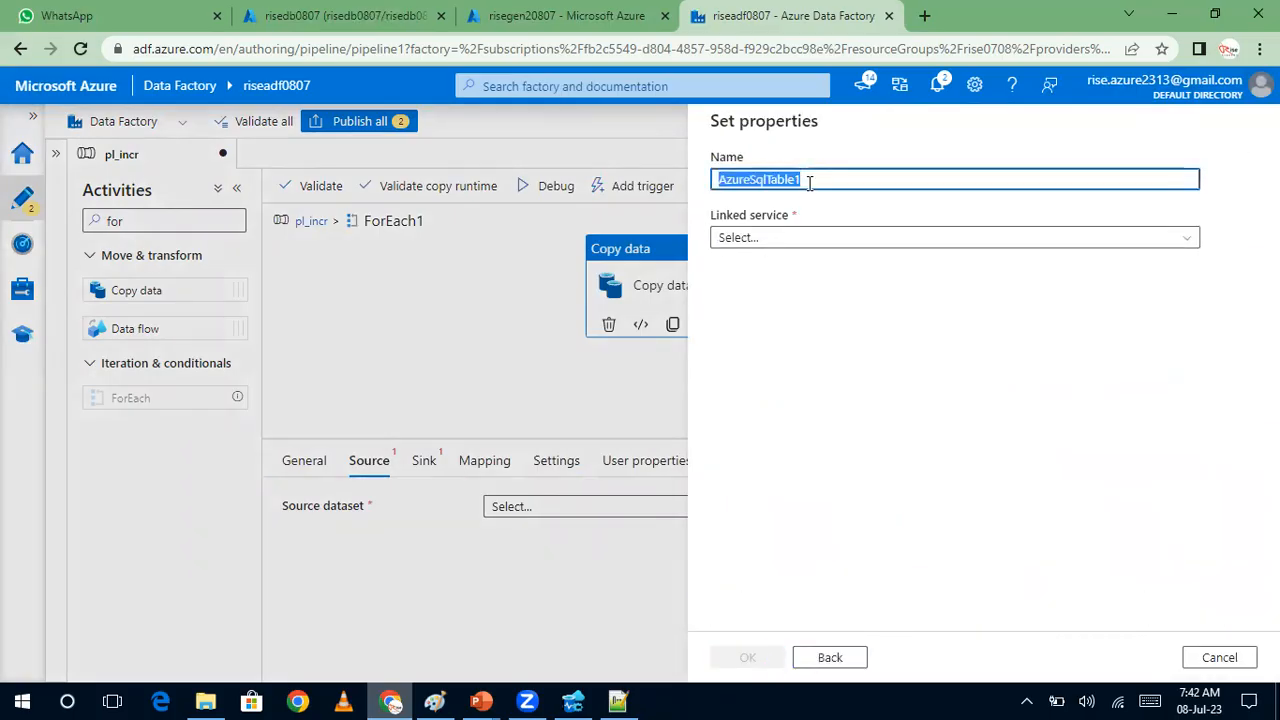
type("ds_sr")
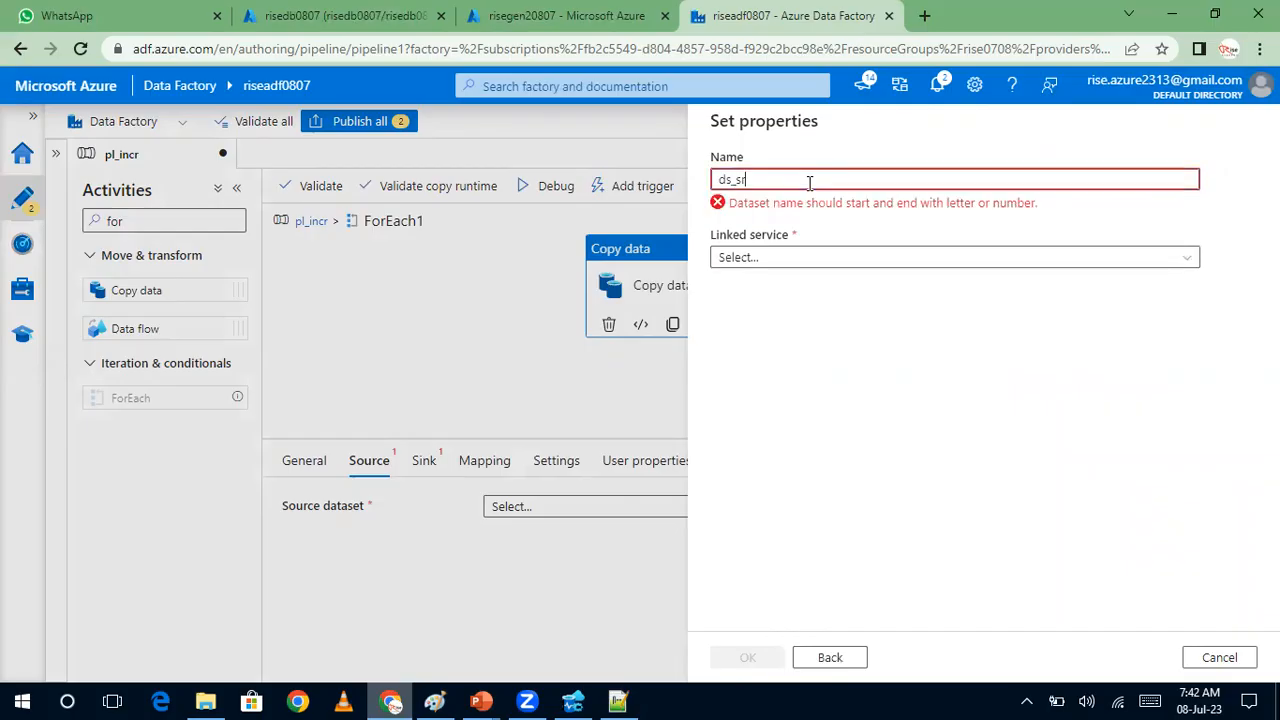
type("c")
left_click(766, 240)
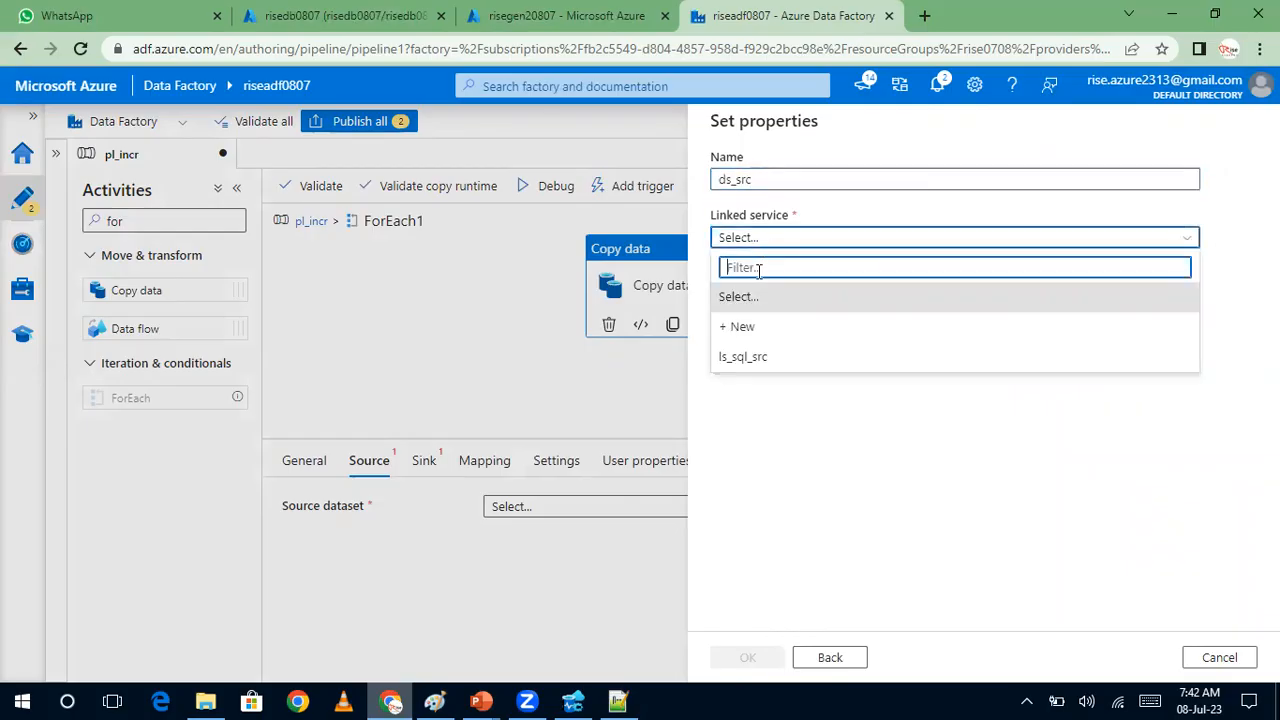
left_click(745, 357)
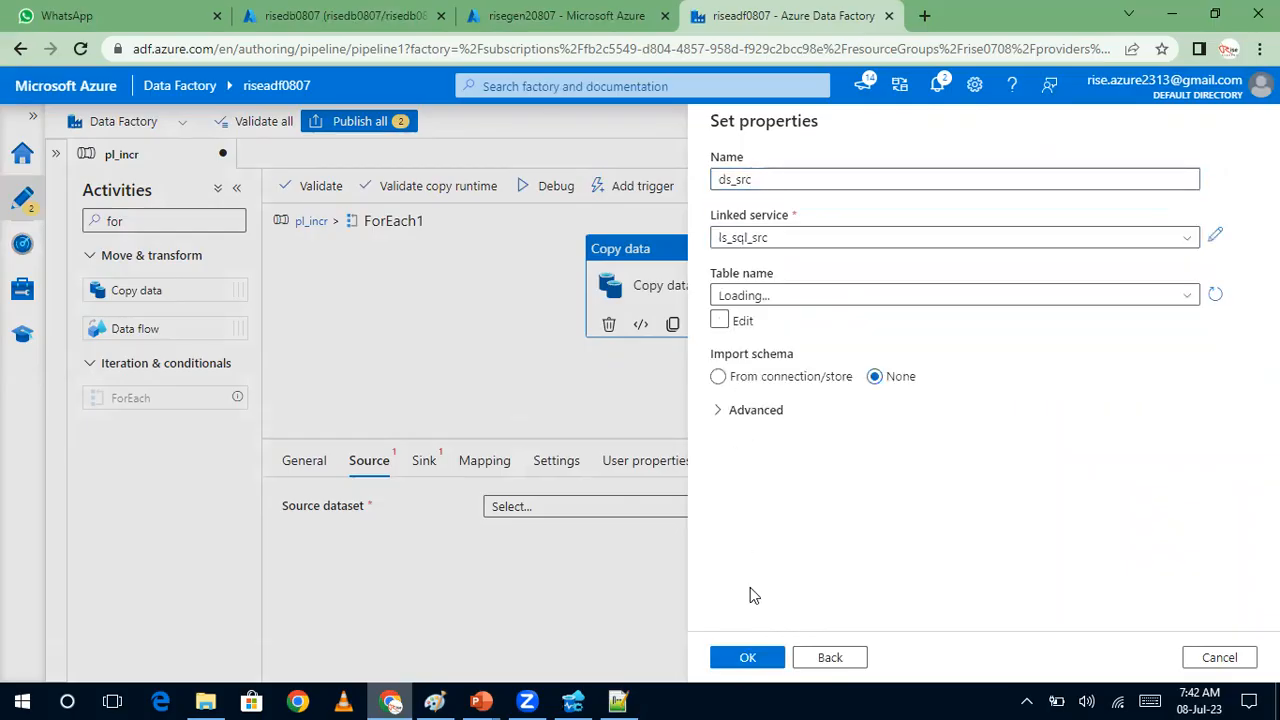
left_click(767, 656)
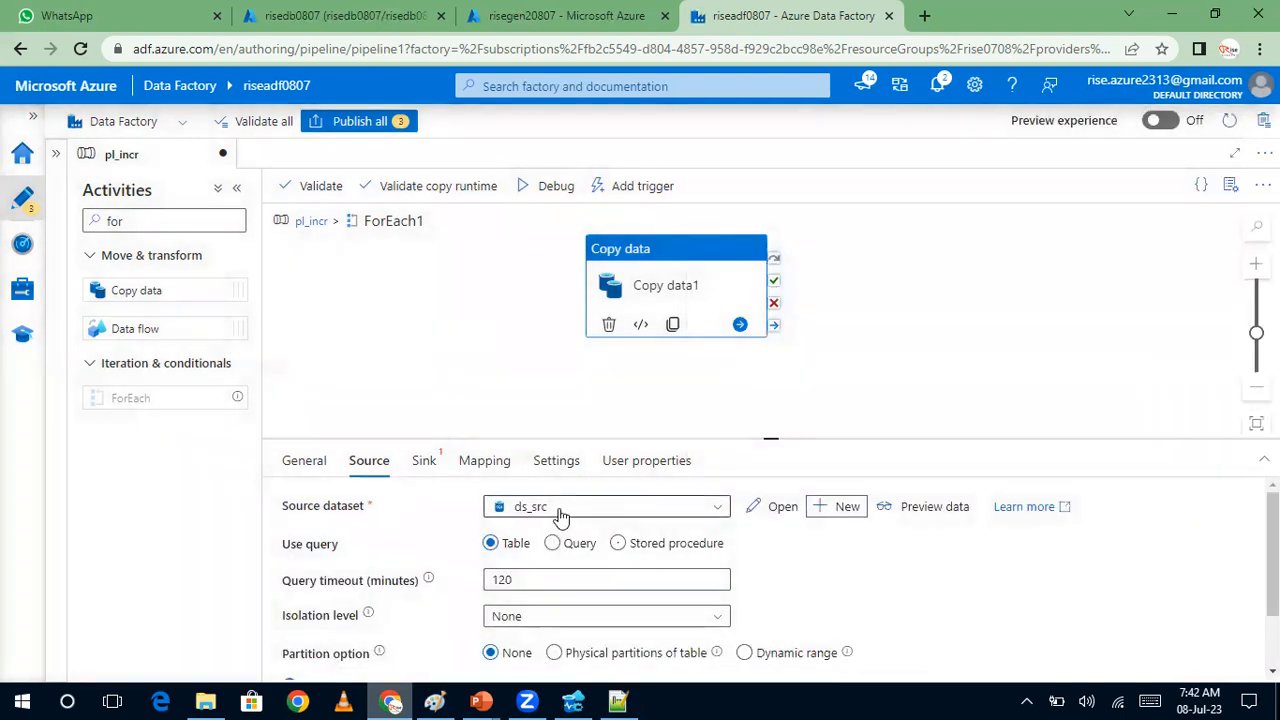
Create a new Azure Data Lake Storage Gen2 DelimitedText sink dataset named ds_sink.
left_click(421, 468)
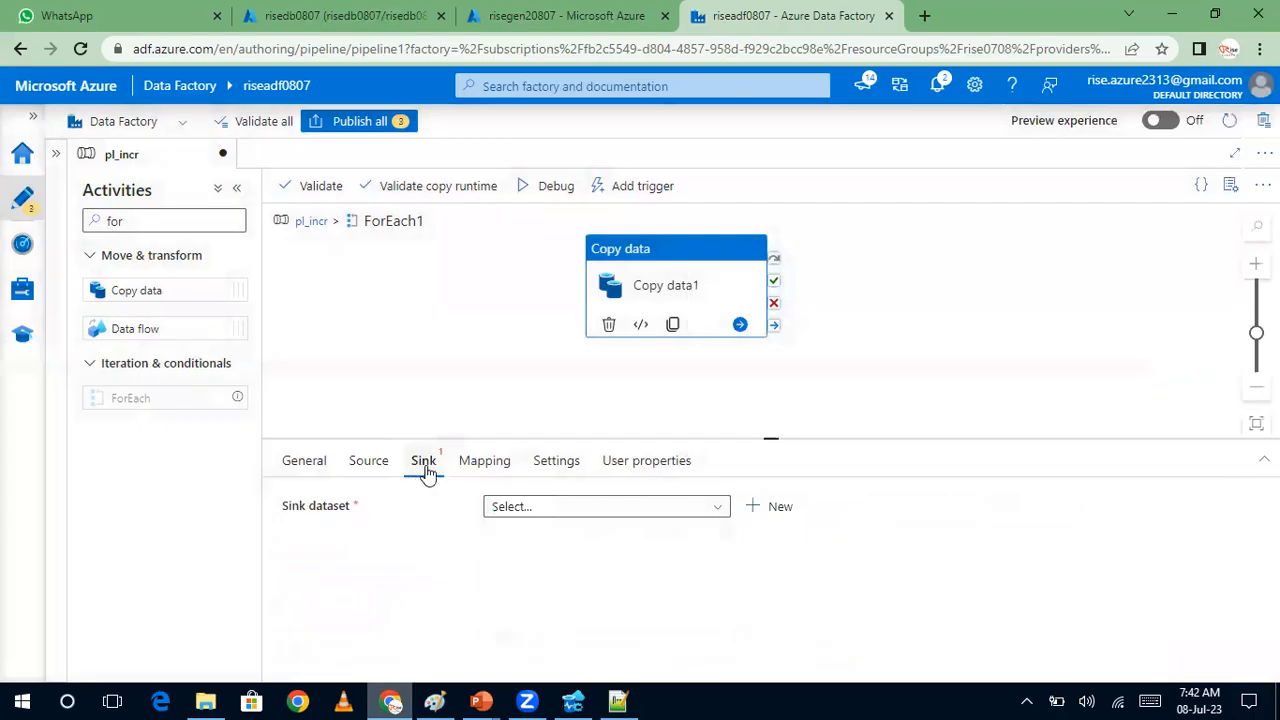
left_click(779, 508)
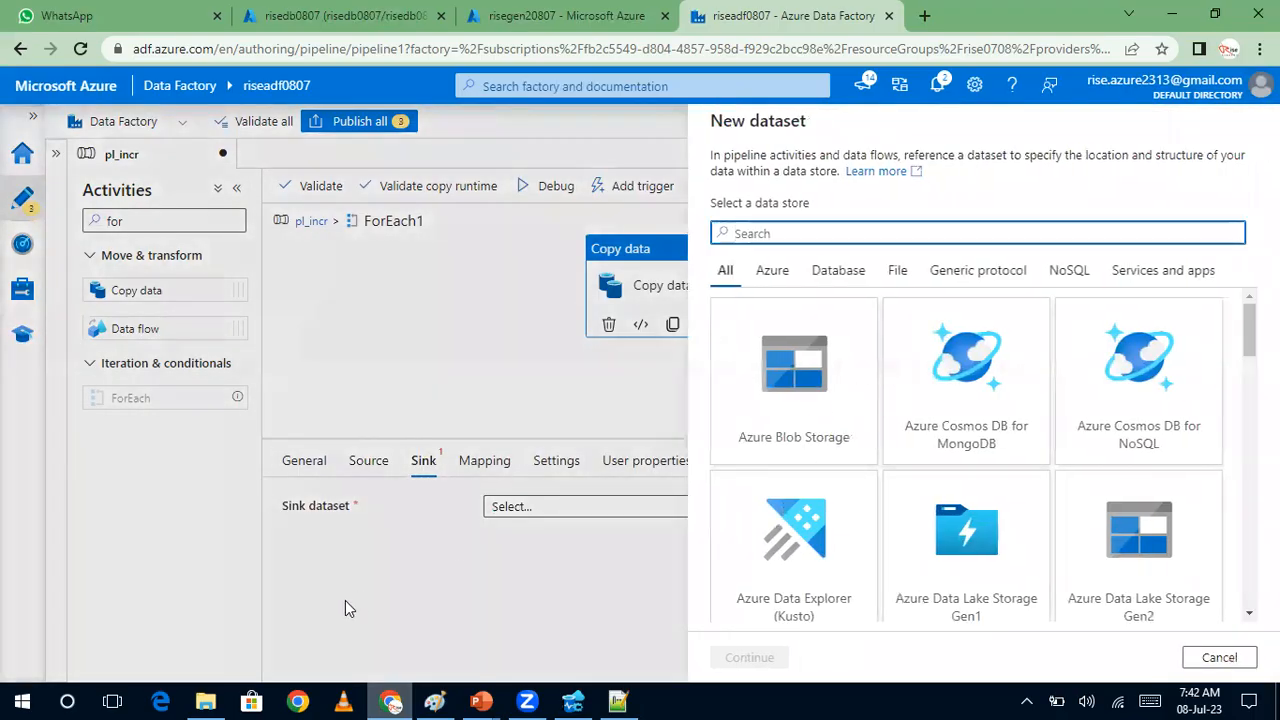
left_click(1112, 545)
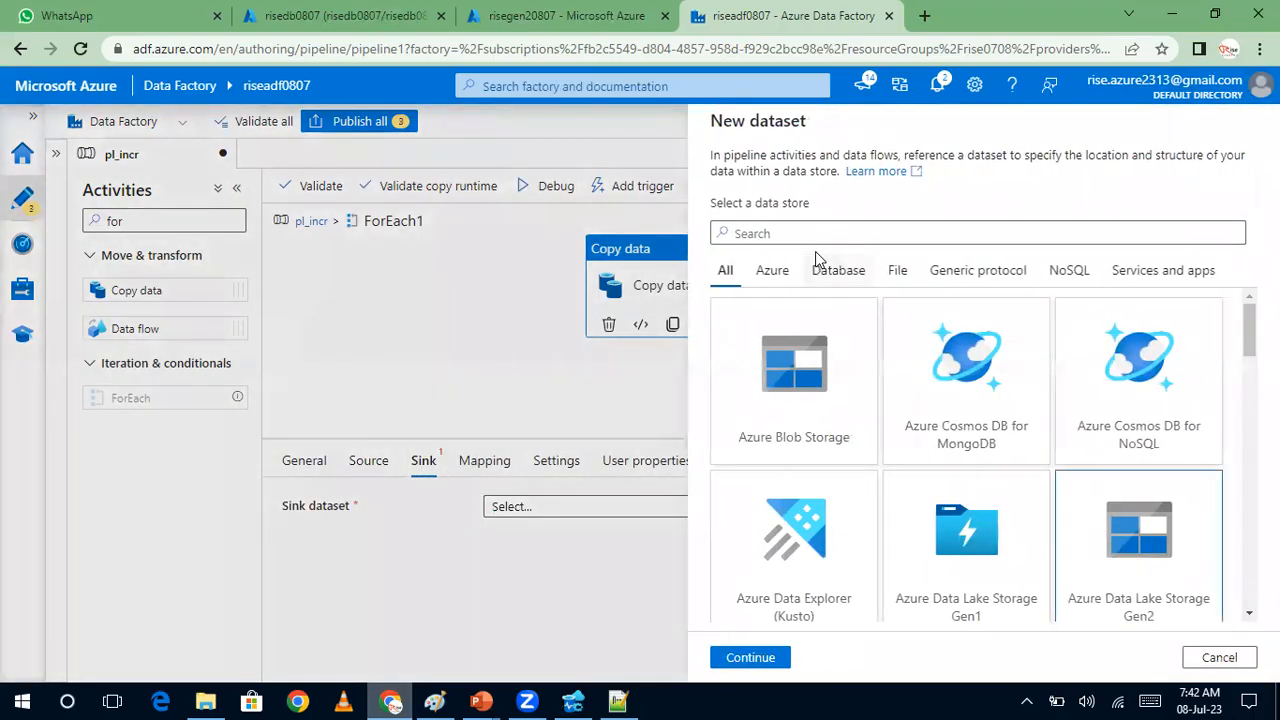
left_click(750, 657)
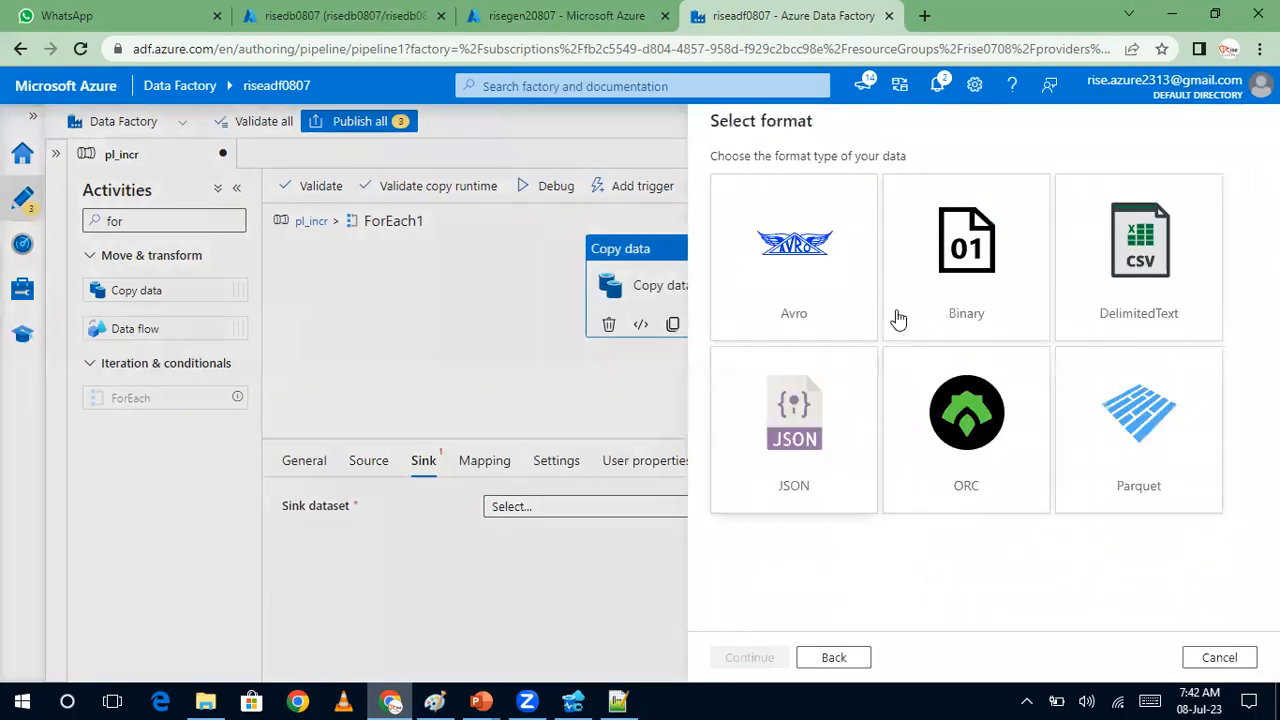
left_click(1122, 296)
left_click(752, 657)
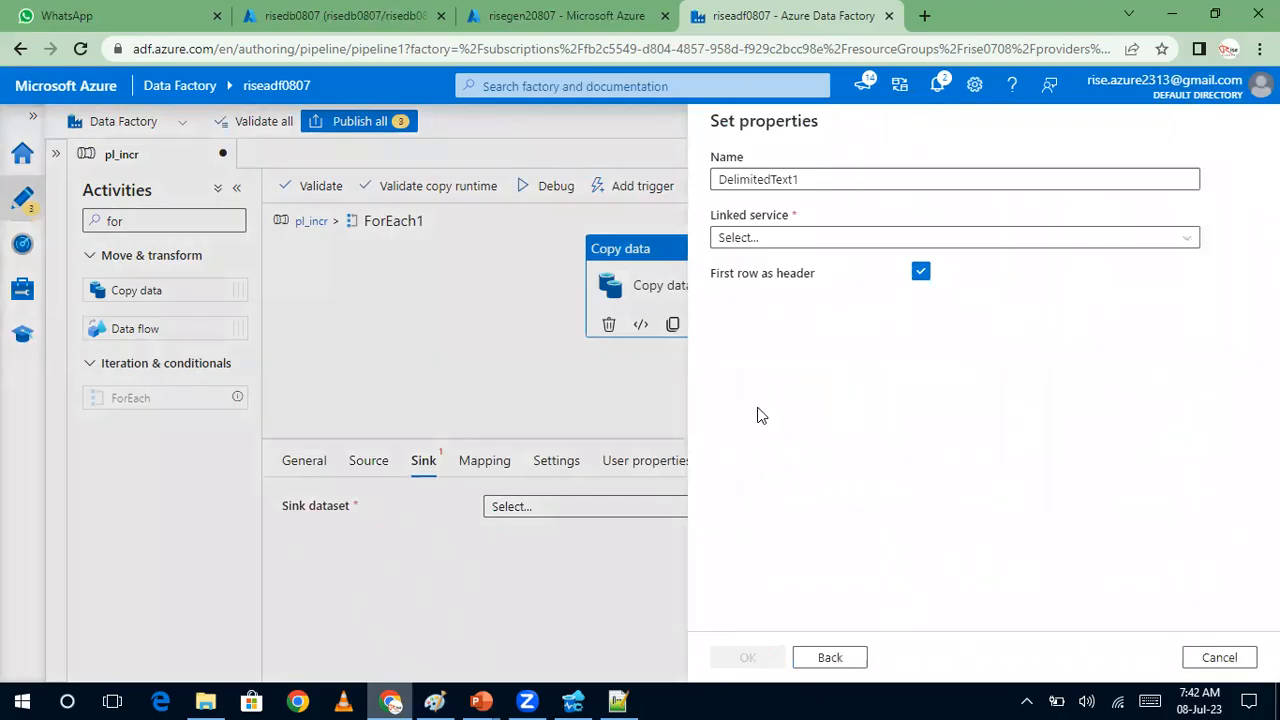
double_click(795, 176)
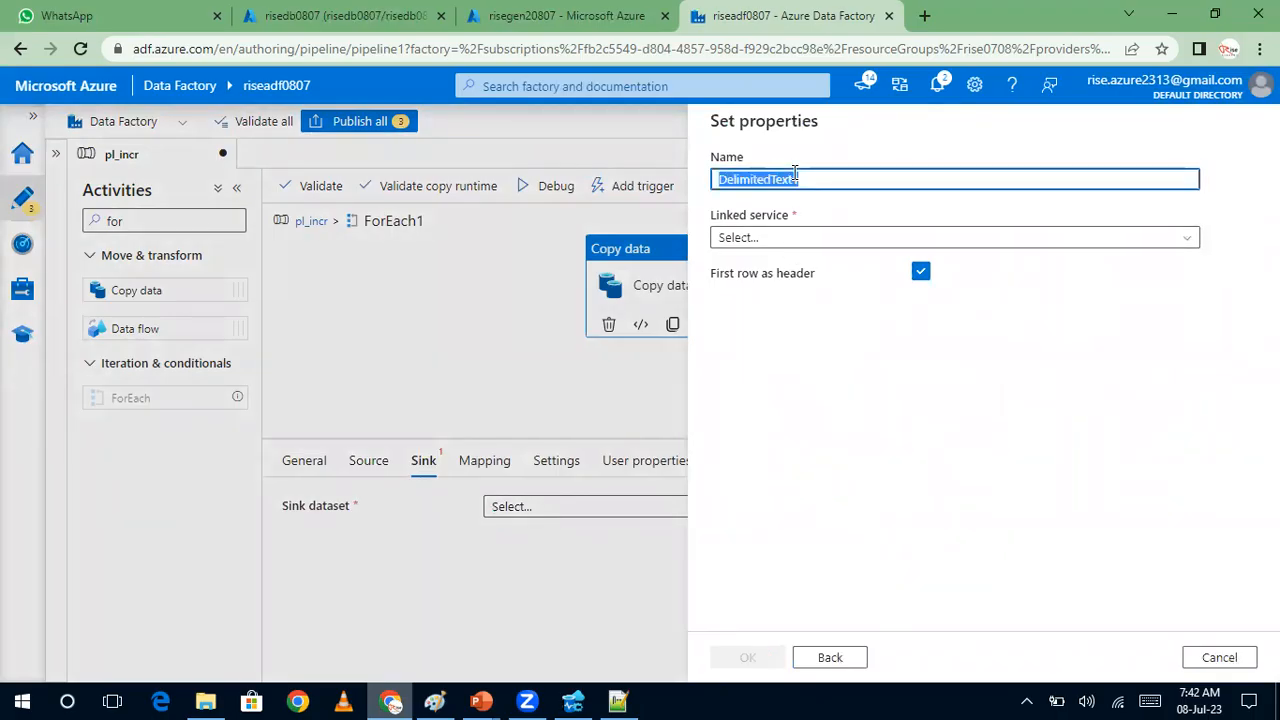
type("ds_sink")
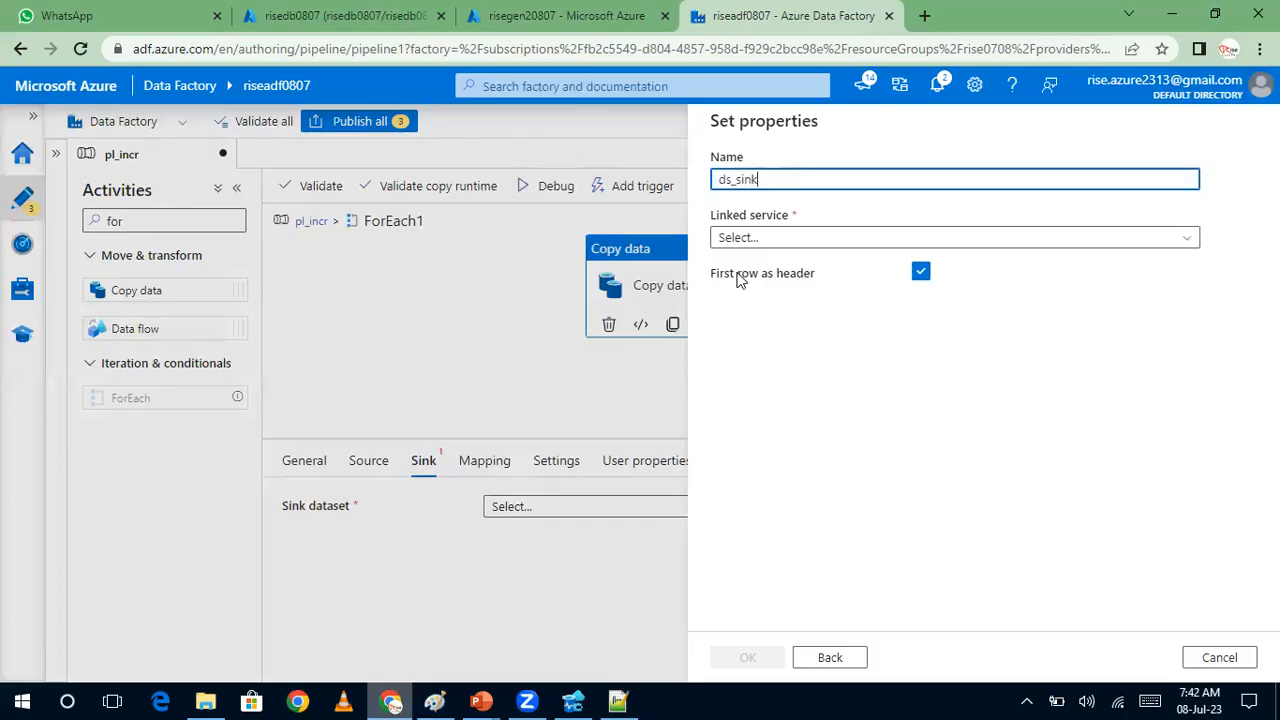
Connect ds_sink through ls_gen2 with the output folder as its file path.
left_click(742, 240)
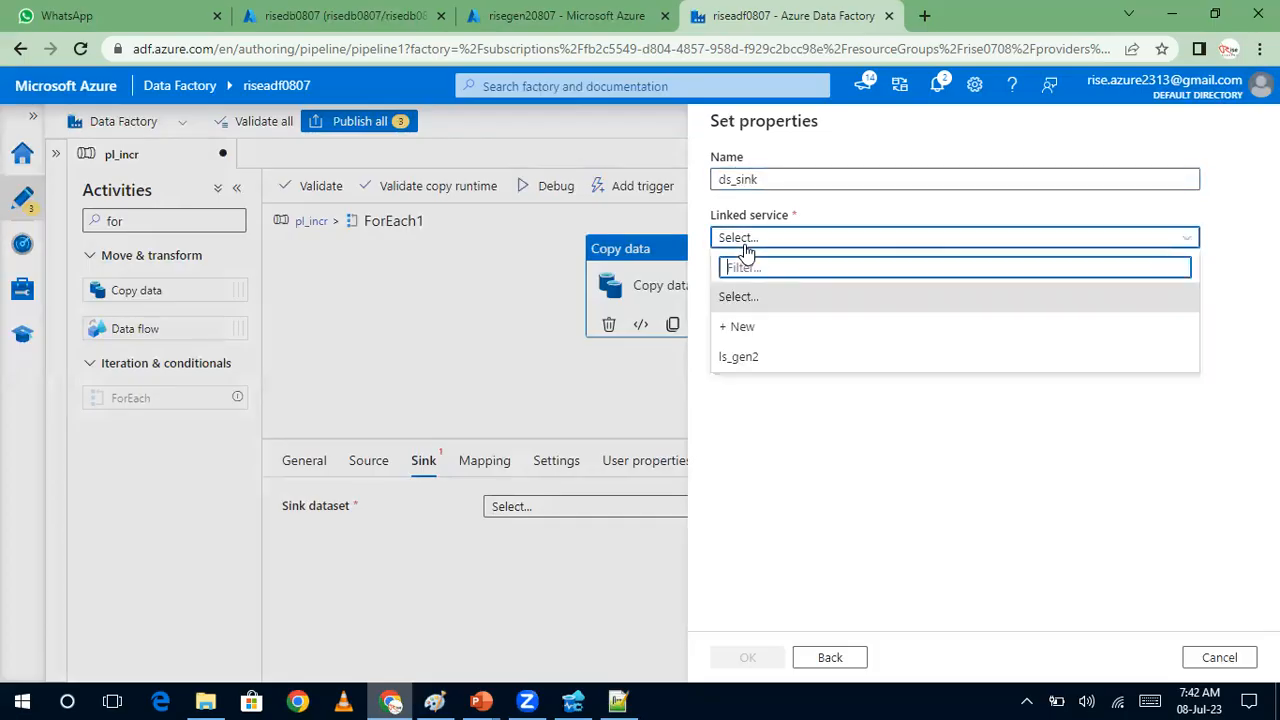
left_click(748, 358)
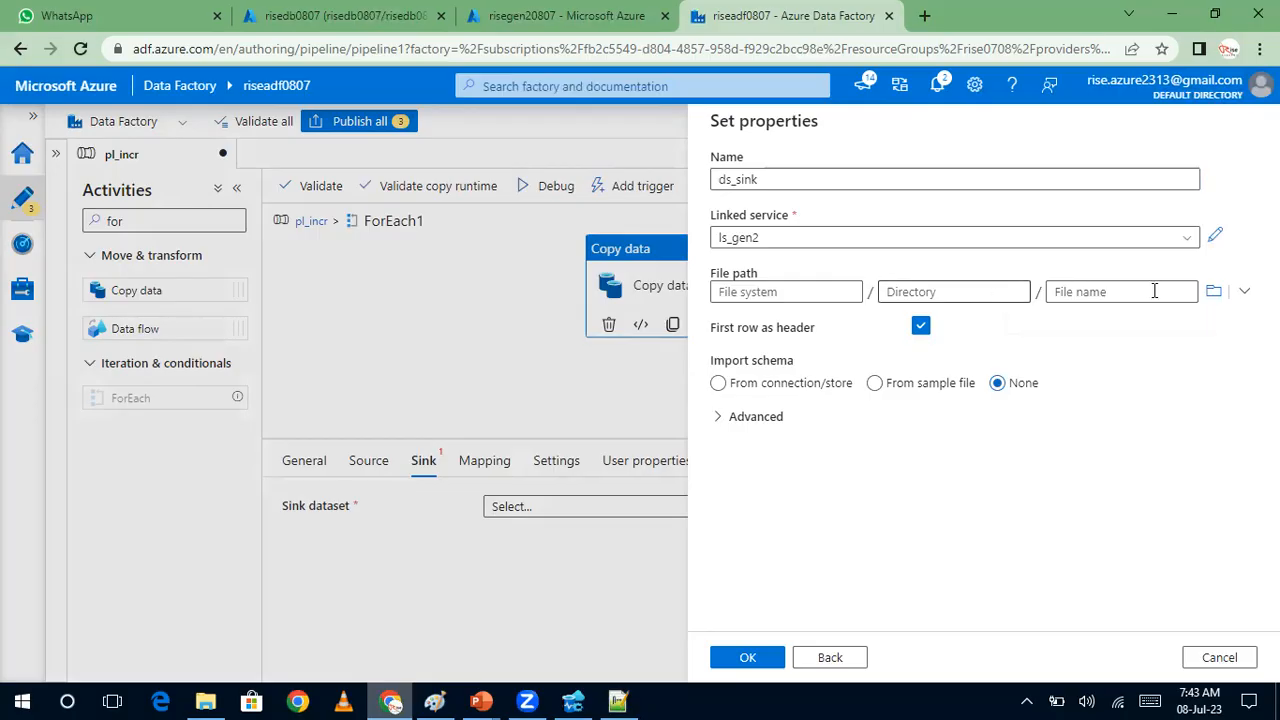
left_click(1213, 291)
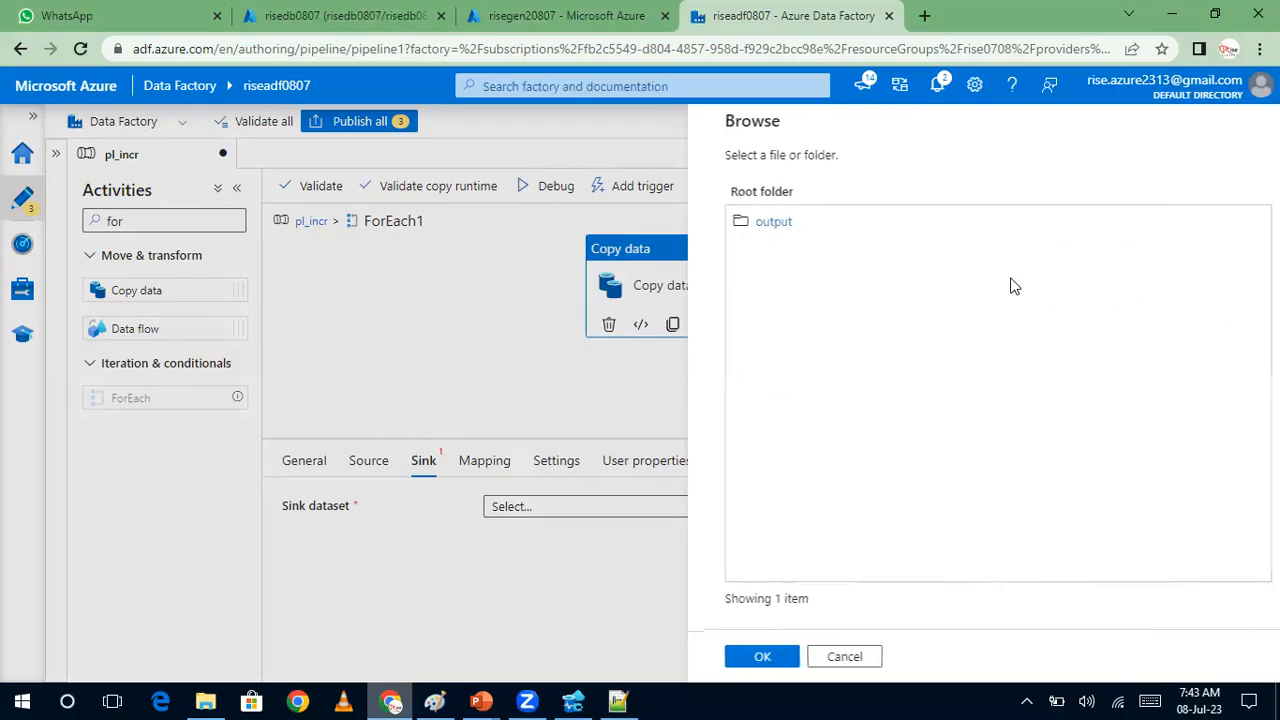
left_click(760, 224)
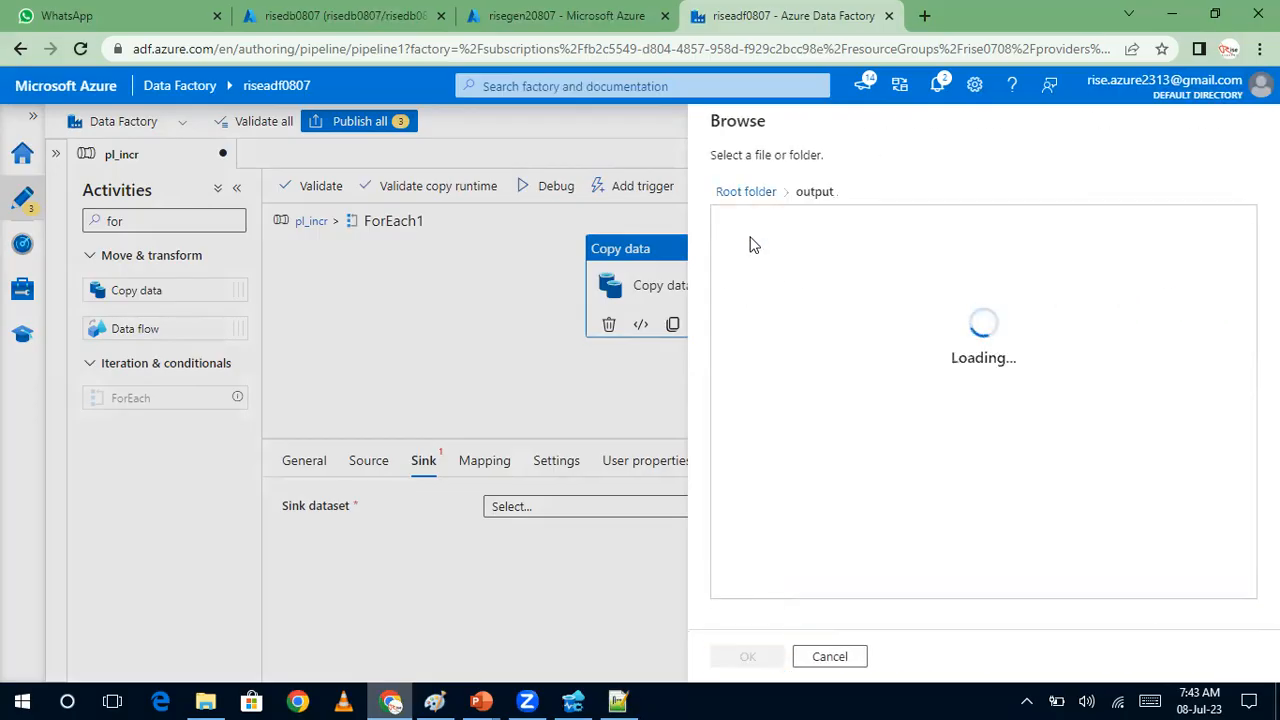
left_click(748, 657)
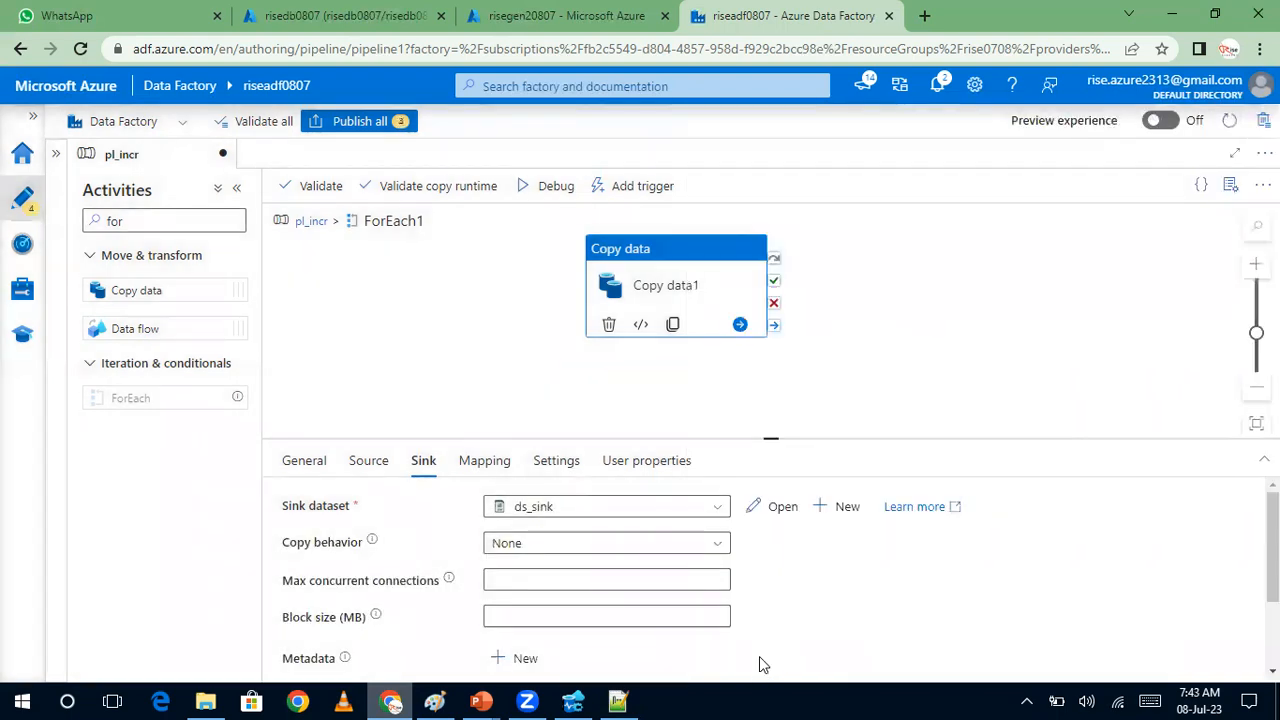
left_click(370, 459)
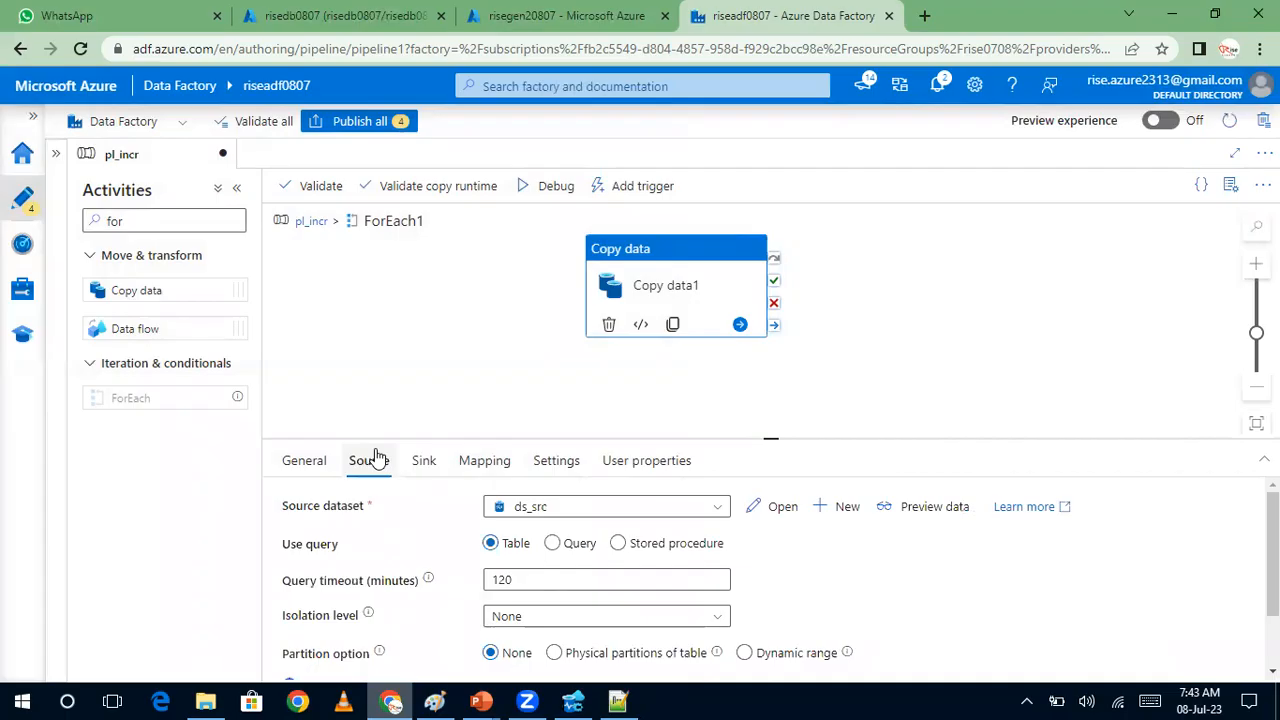
Add two parameters to ds_src and name the first one ds_param_schema.
left_click(783, 506)
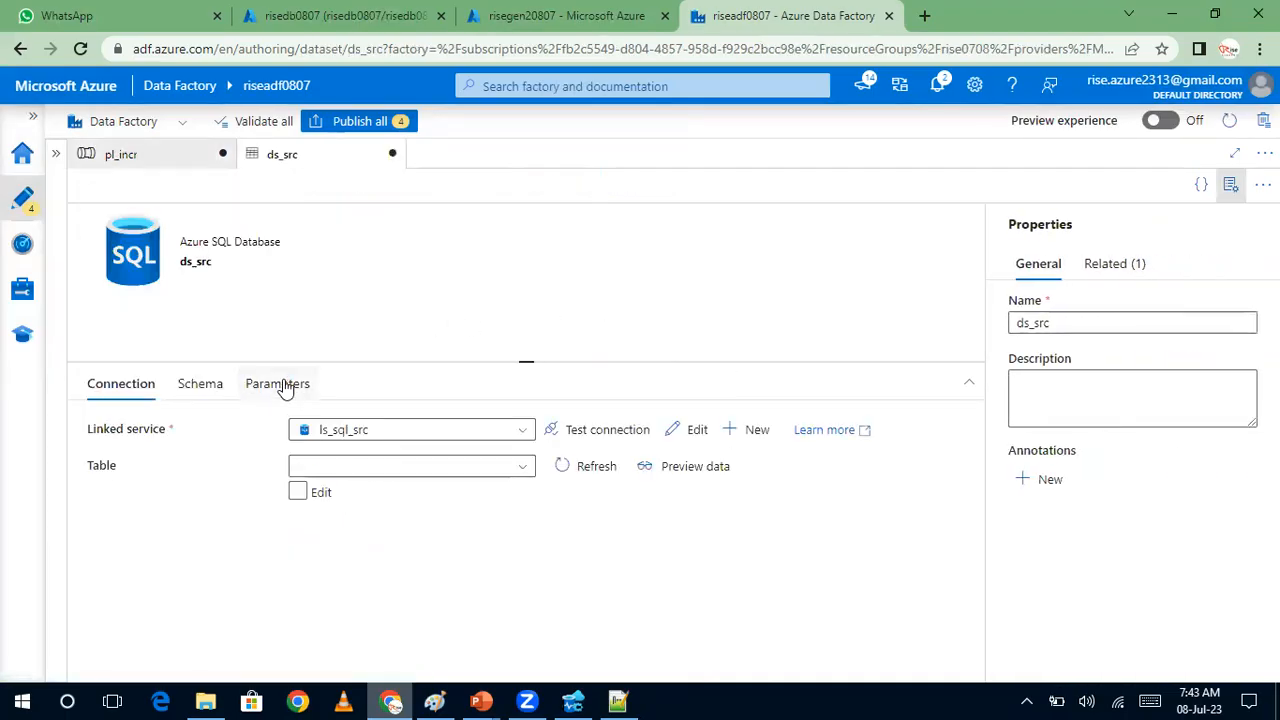
left_click(282, 383)
double_click(120, 440)
left_click(146, 502)
type("ds_param")
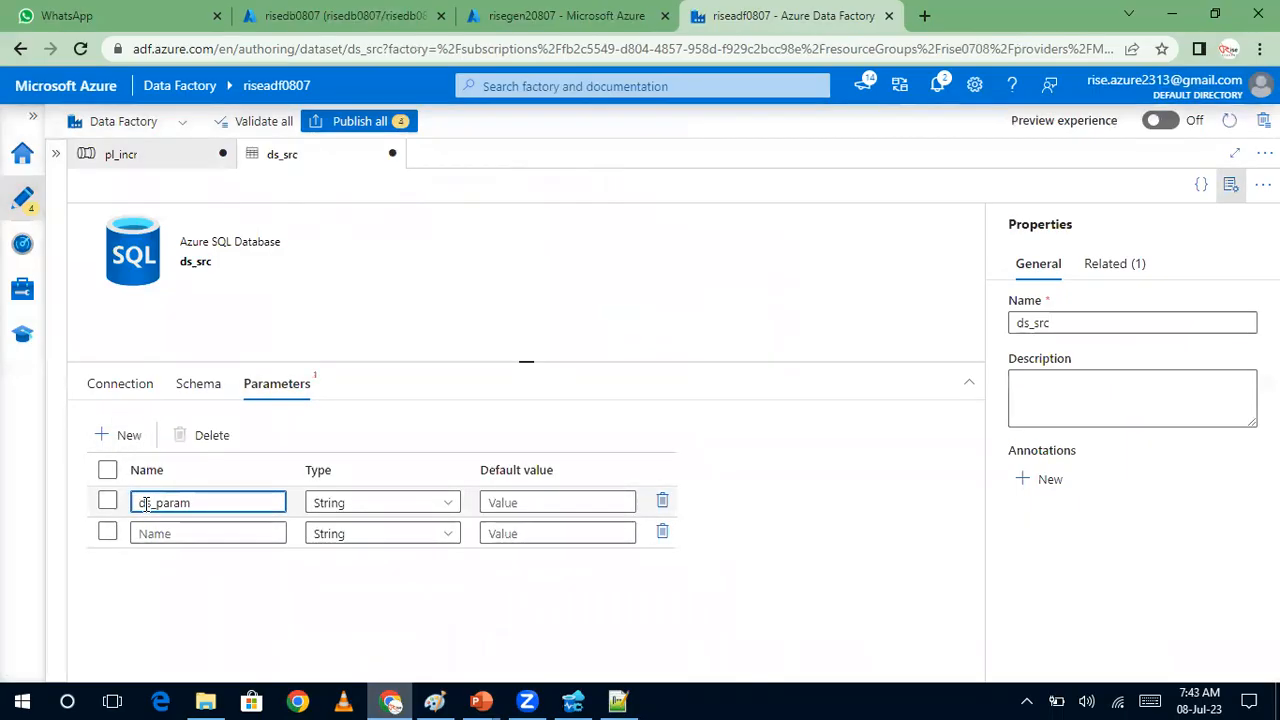
type("_src")
left_click(190, 533)
left_click(234, 501)
key("BackSpace")
key("BackSpace")
Name the second ds_src parameter ds_param_table.
left_click(211, 524)
type("s_apram_tab")
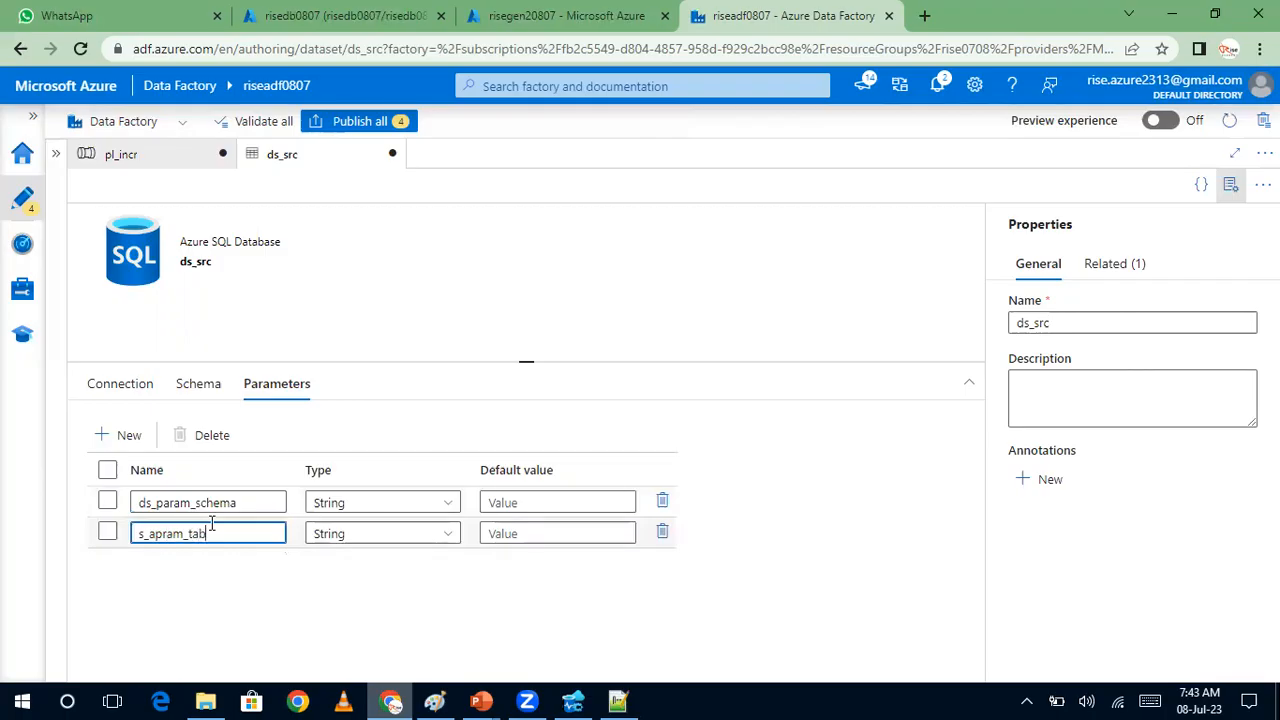
key("BackSpace")
key("BackSpace")
key("BackSpace")
key("BackSpace")
key("BackSpace")
key("BackSpace")
key("BackSpace")
key("BackSpace")
key("BackSpace")
key("BackSpace")
key("BackSpace")
type("ds_")
left_click(147, 389)
left_click(299, 494)
left_click(319, 470)
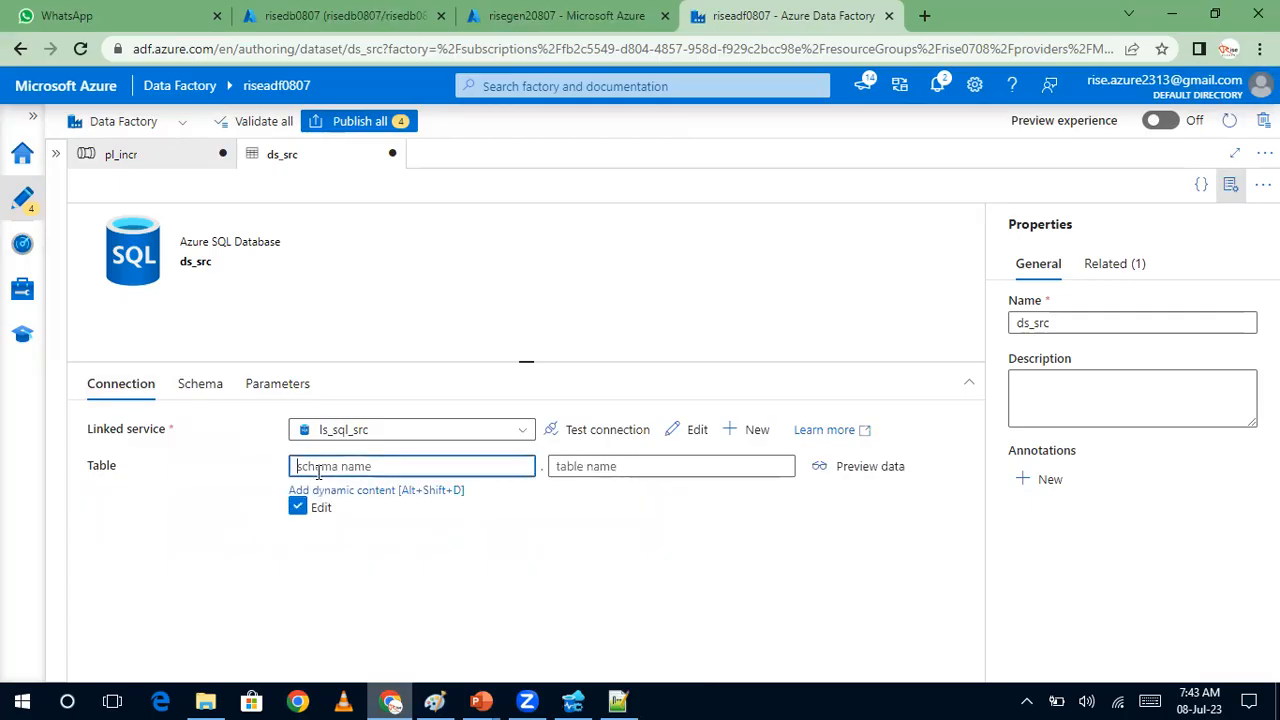
left_click(331, 490)
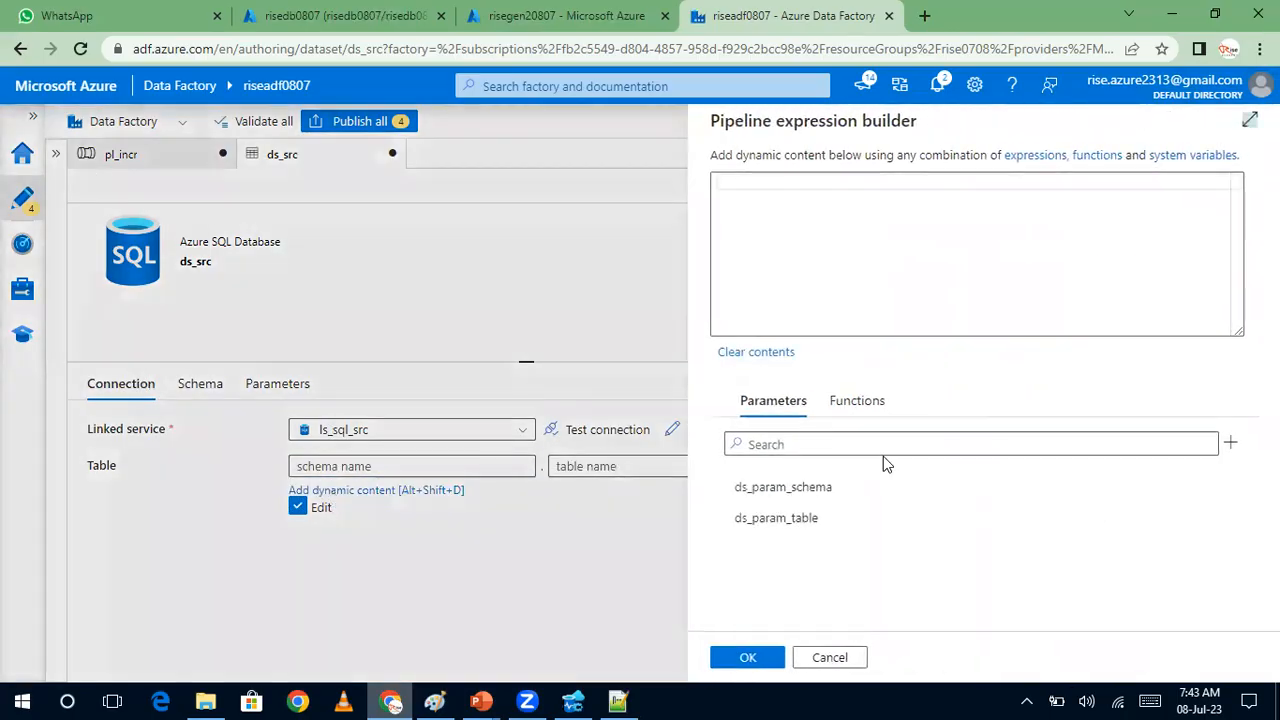
left_click(826, 486)
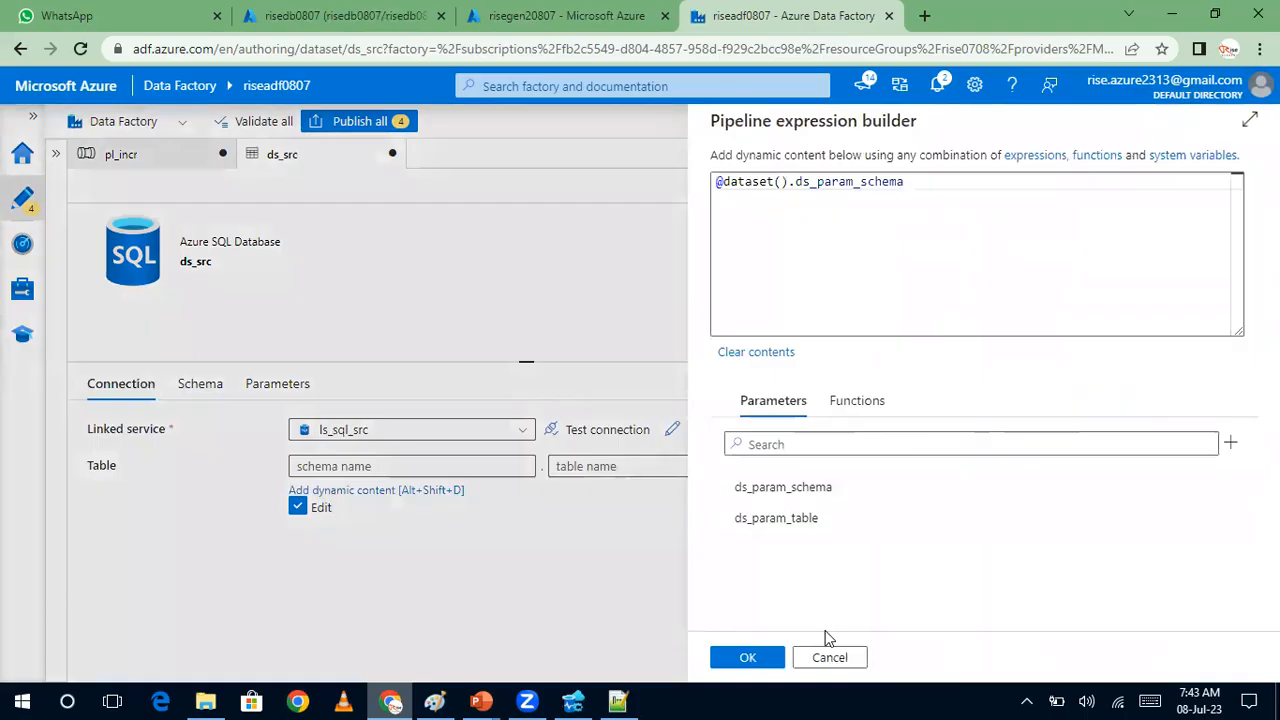
left_click(748, 657)
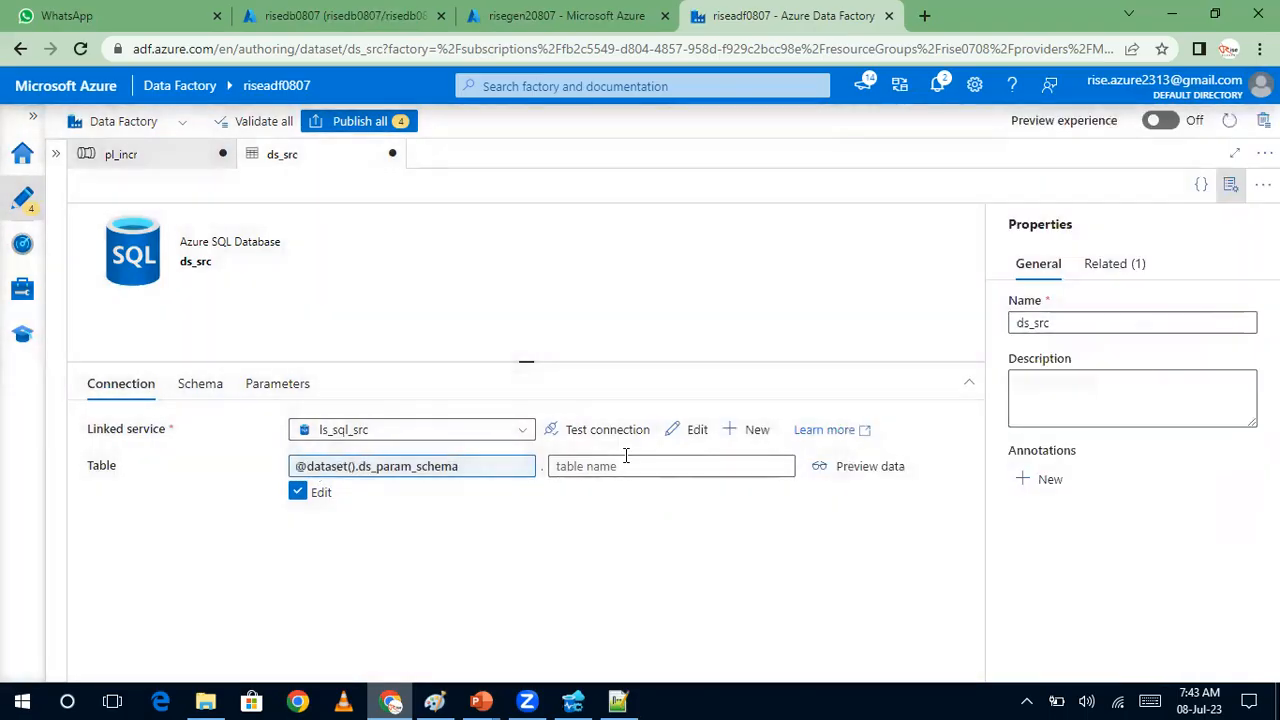
left_click(625, 462)
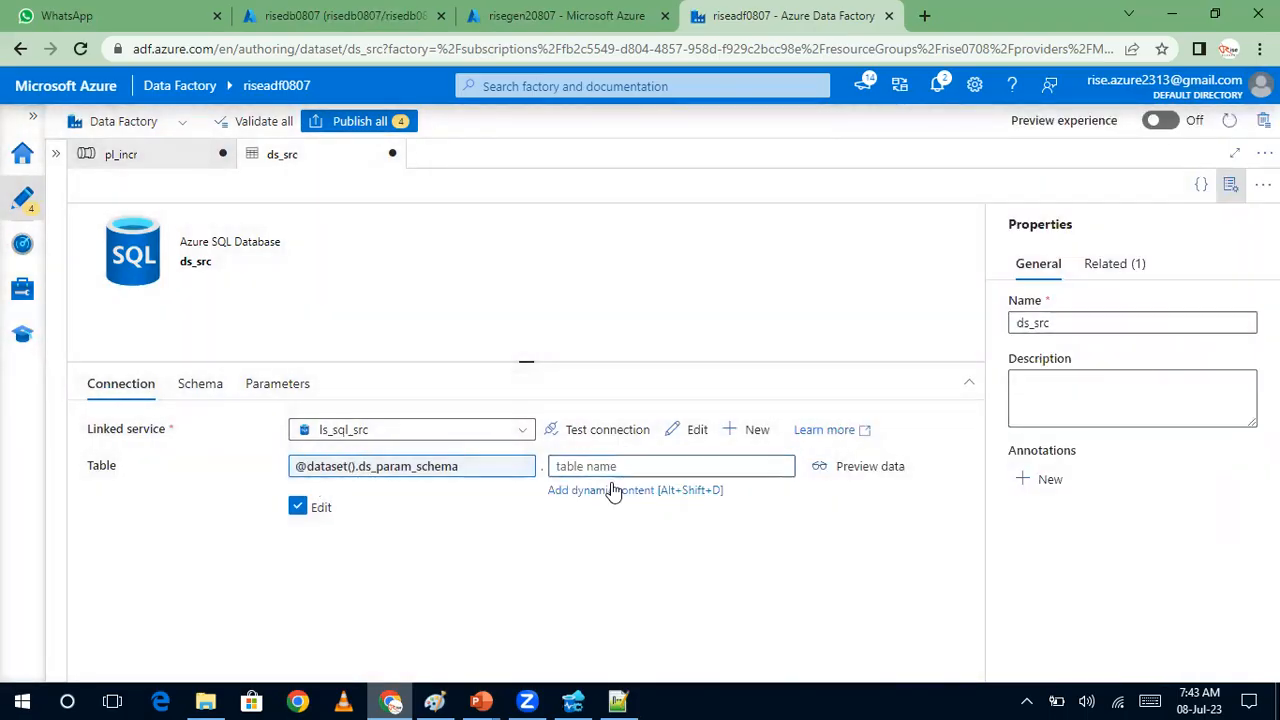
left_click(613, 490)
left_click(806, 517)
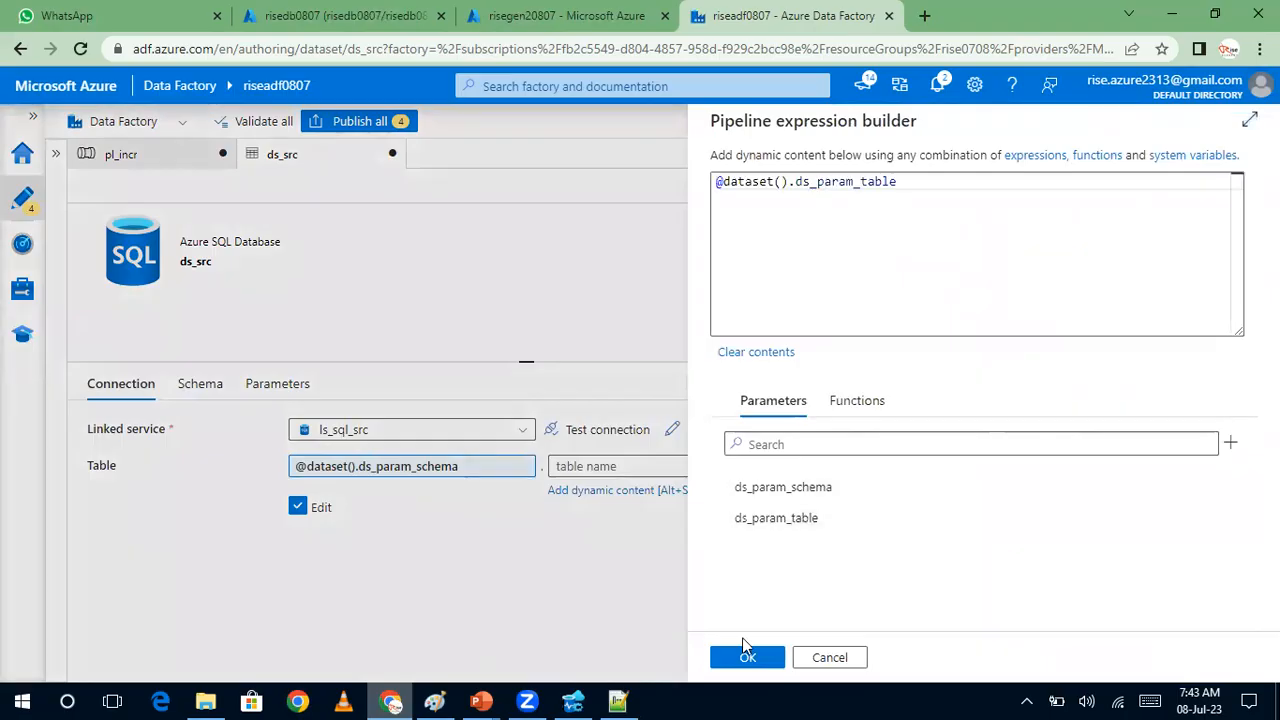
left_click(748, 660)
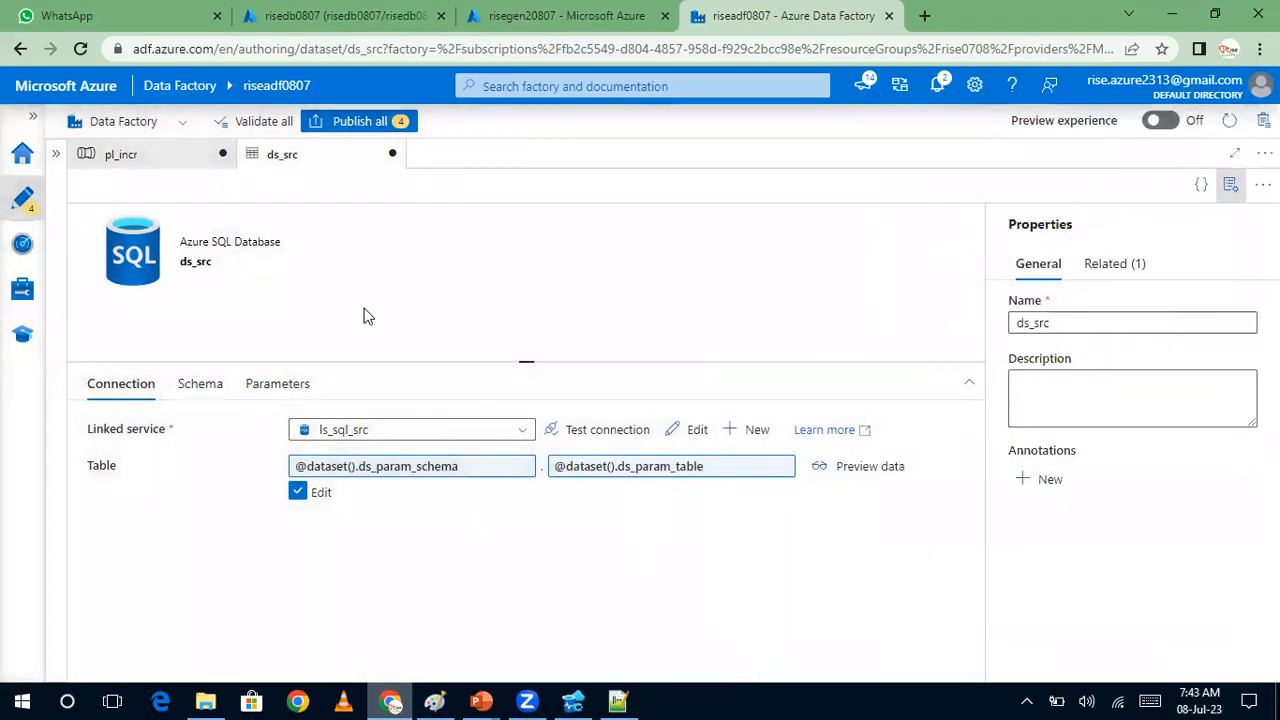
left_click(146, 162)
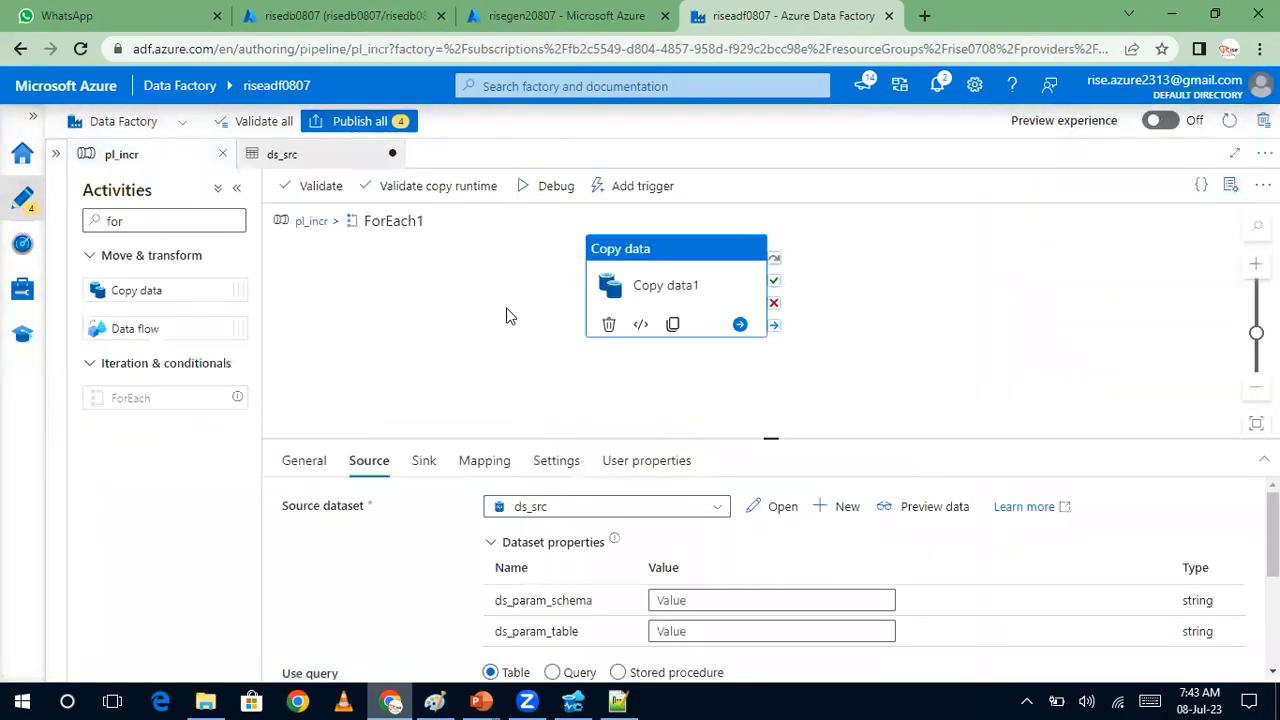
left_click(674, 593)
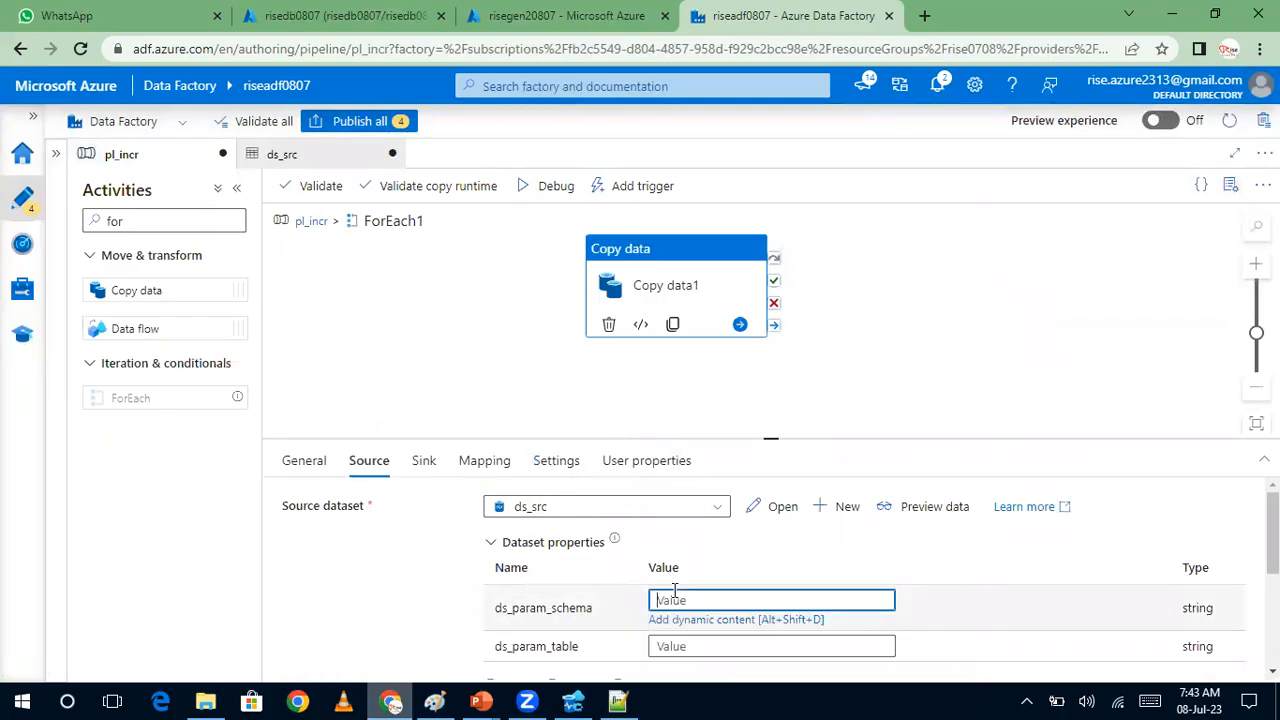
left_click(665, 621)
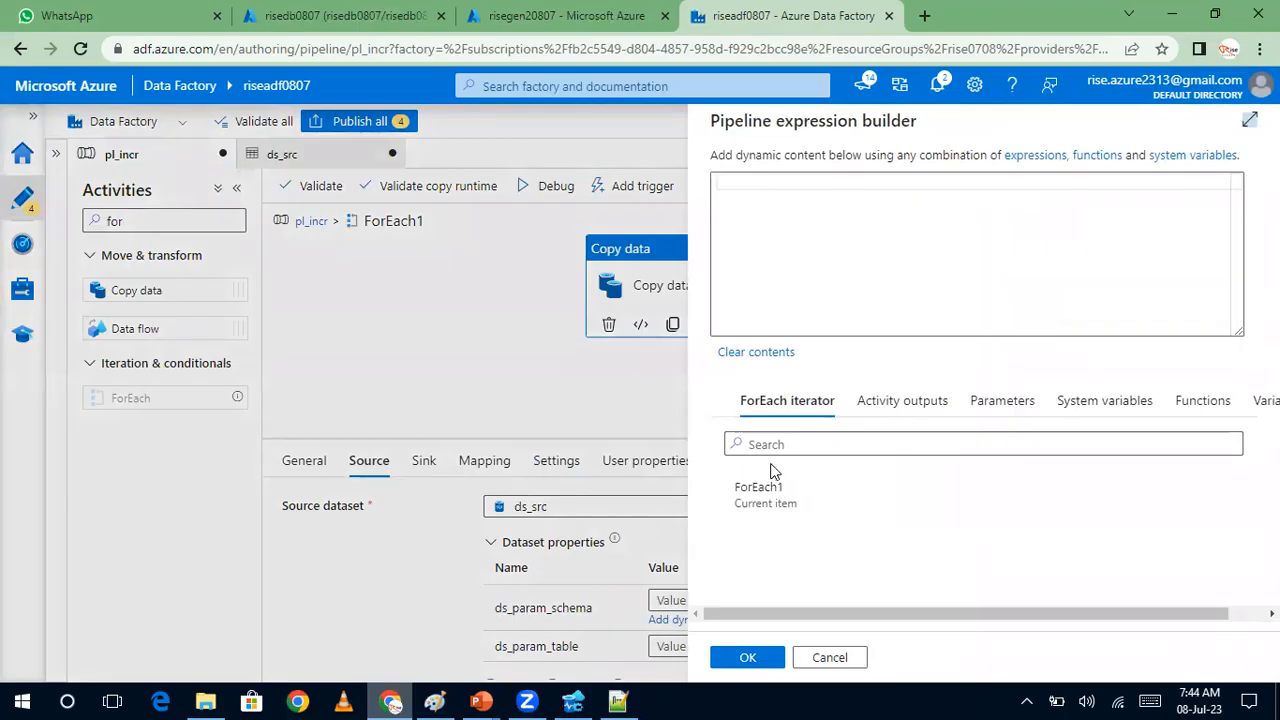
left_click(771, 503)
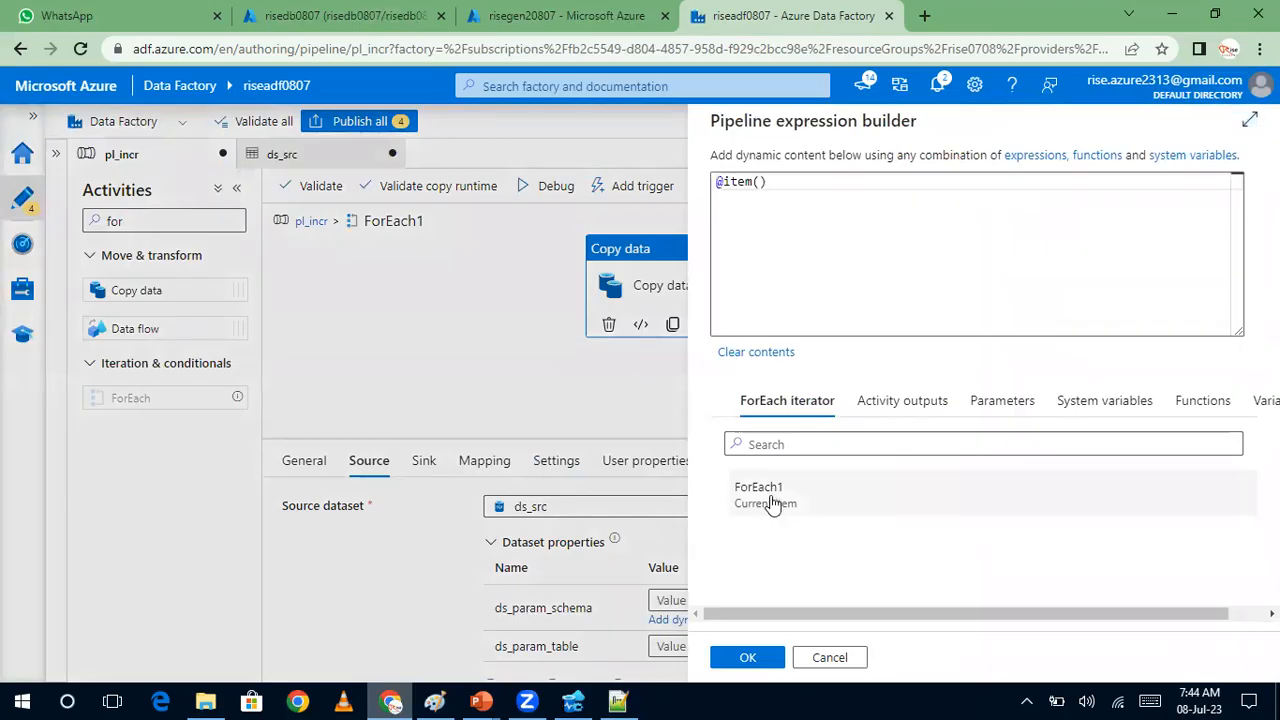
left_click(785, 181)
type(".")
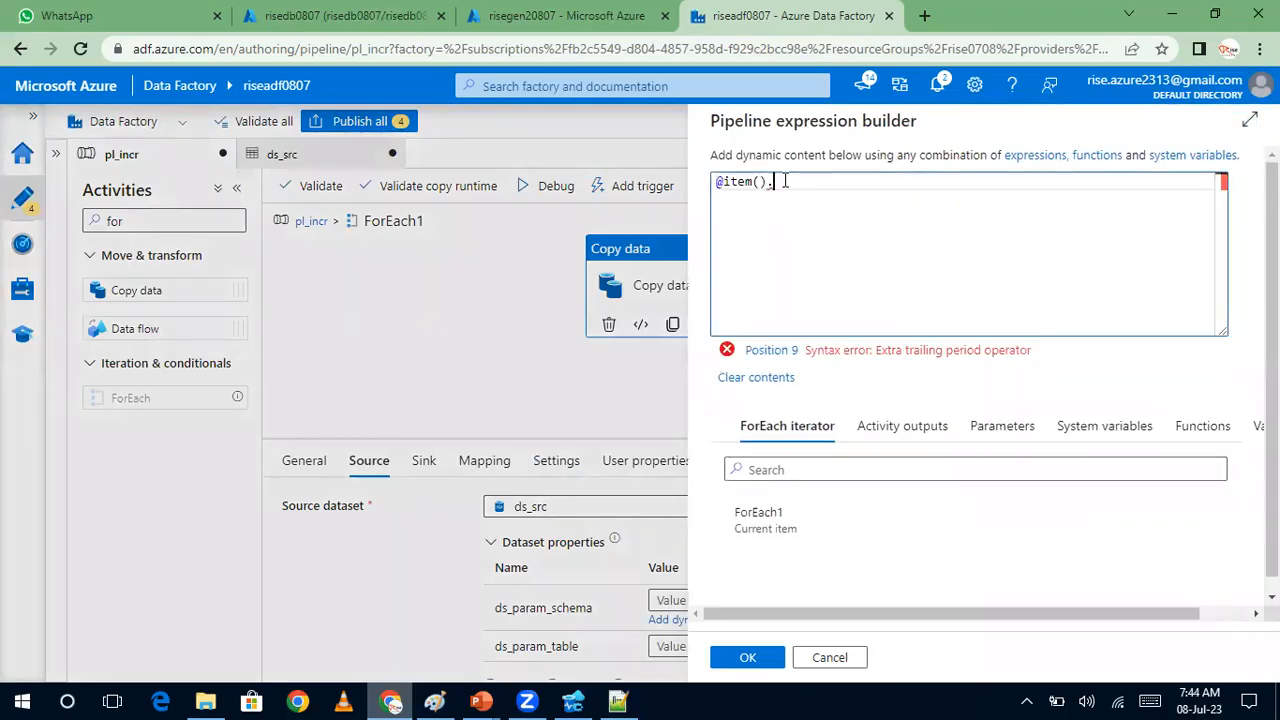
left_click(612, 700)
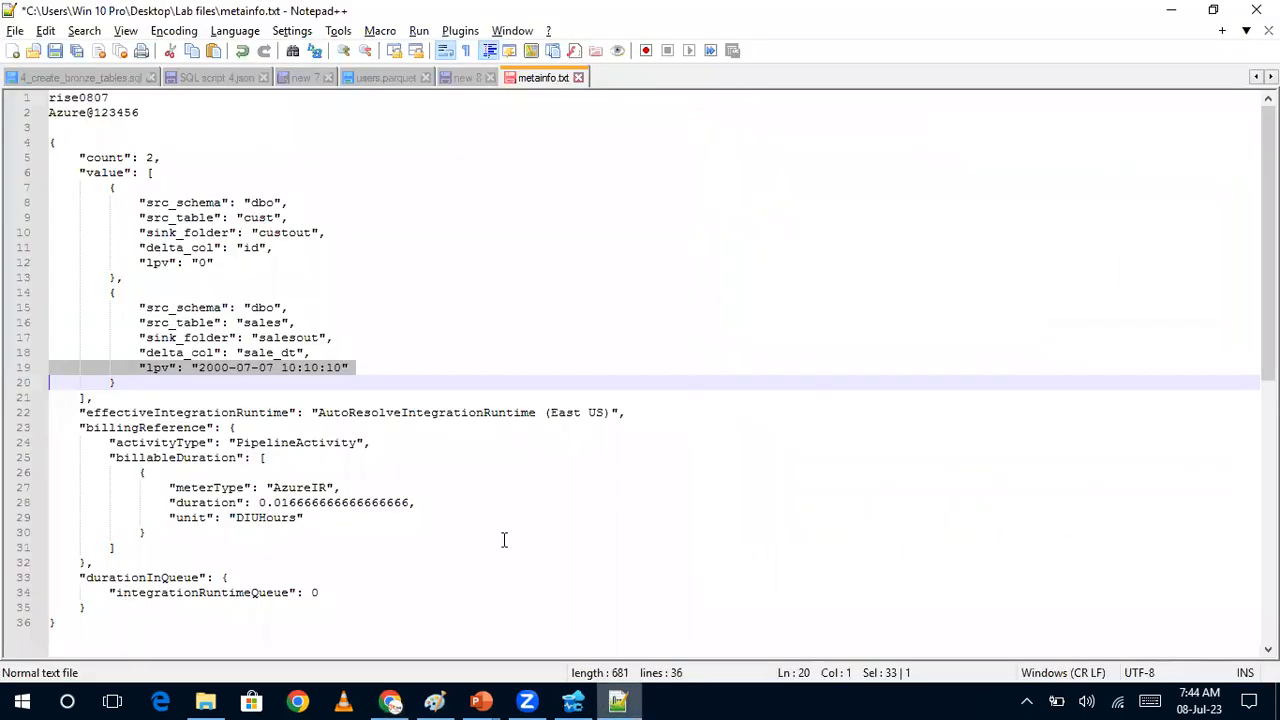
double_click(187, 202)
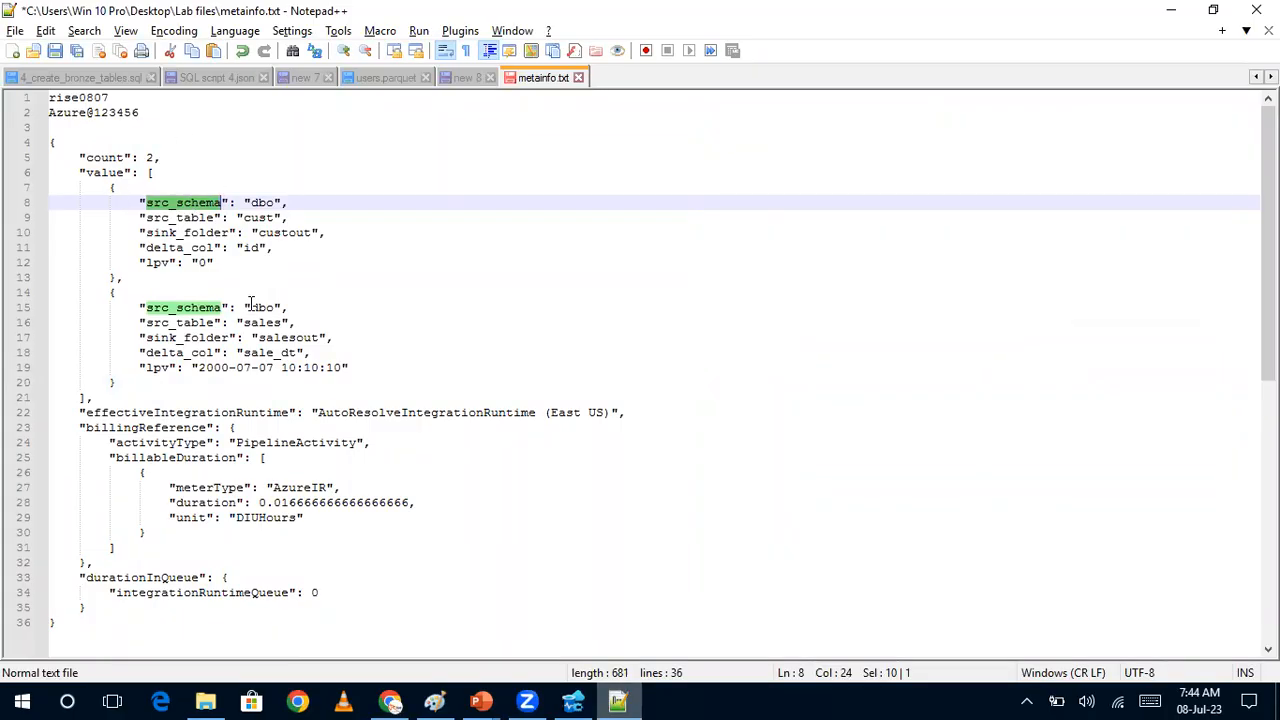
mouse_move(390, 703)
left_click(420, 673)
type("src_schema")
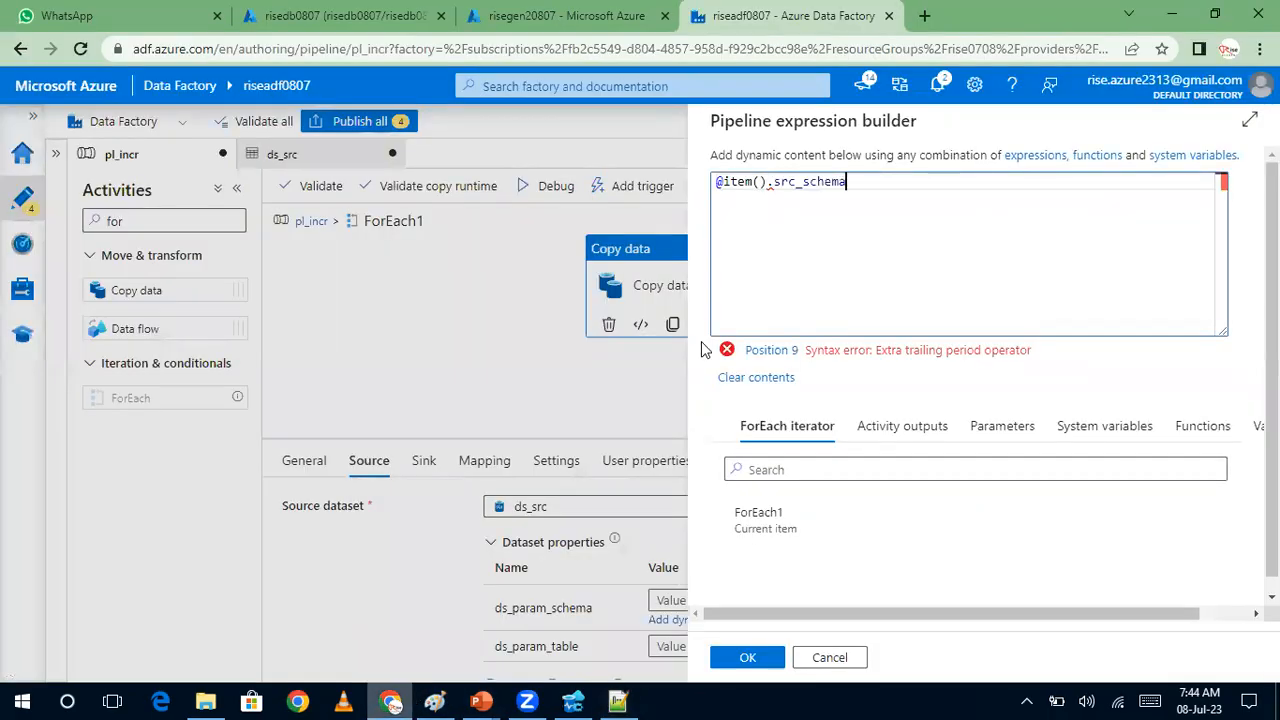
left_click(748, 656)
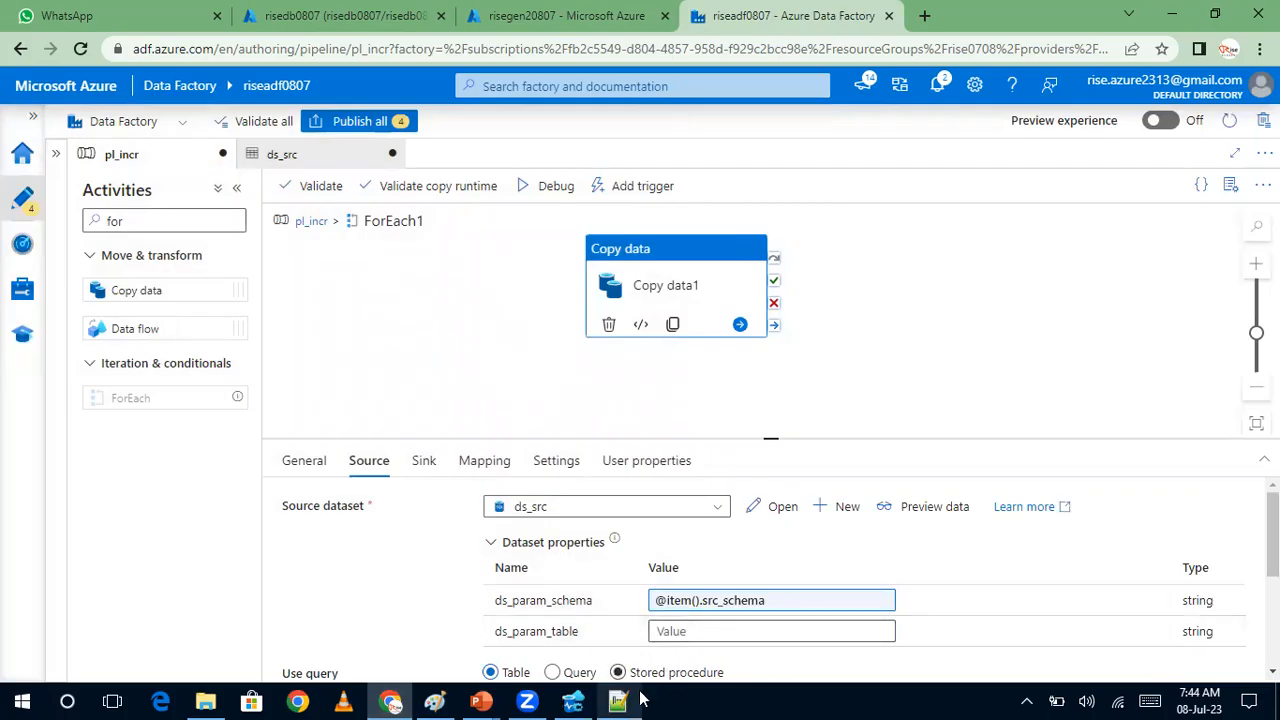
mouse_move(620, 699)
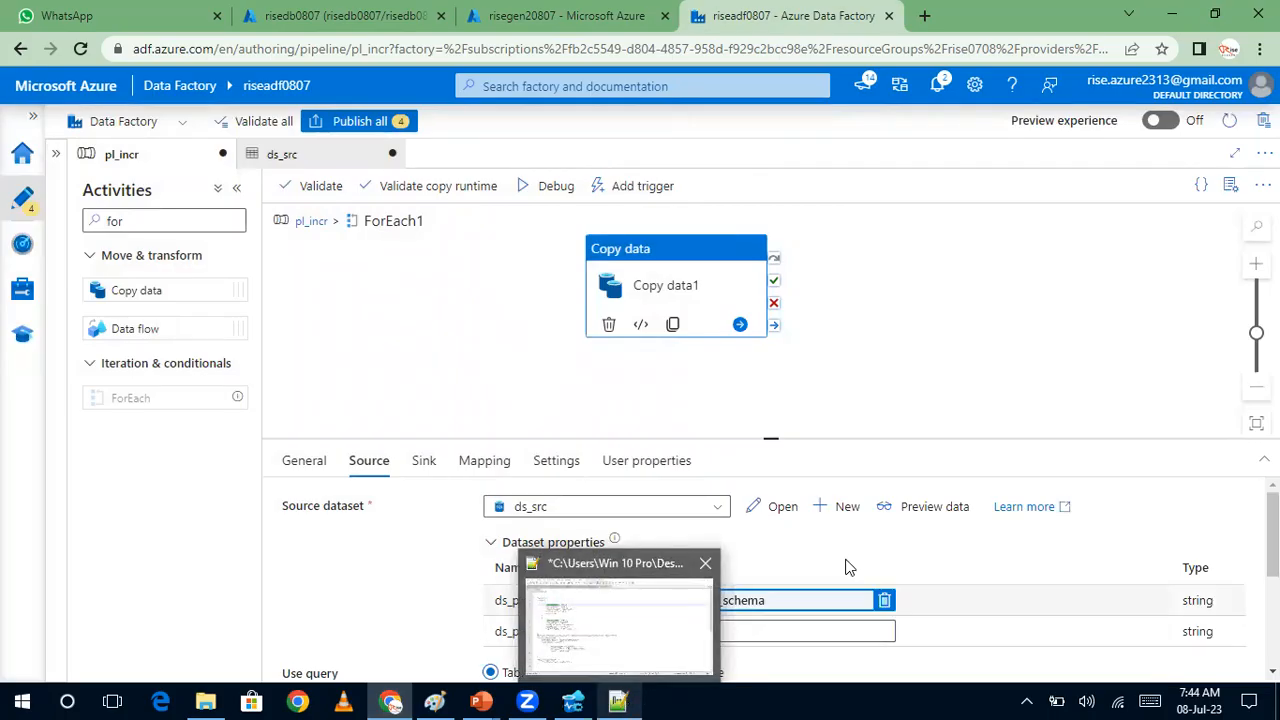
left_click(783, 630)
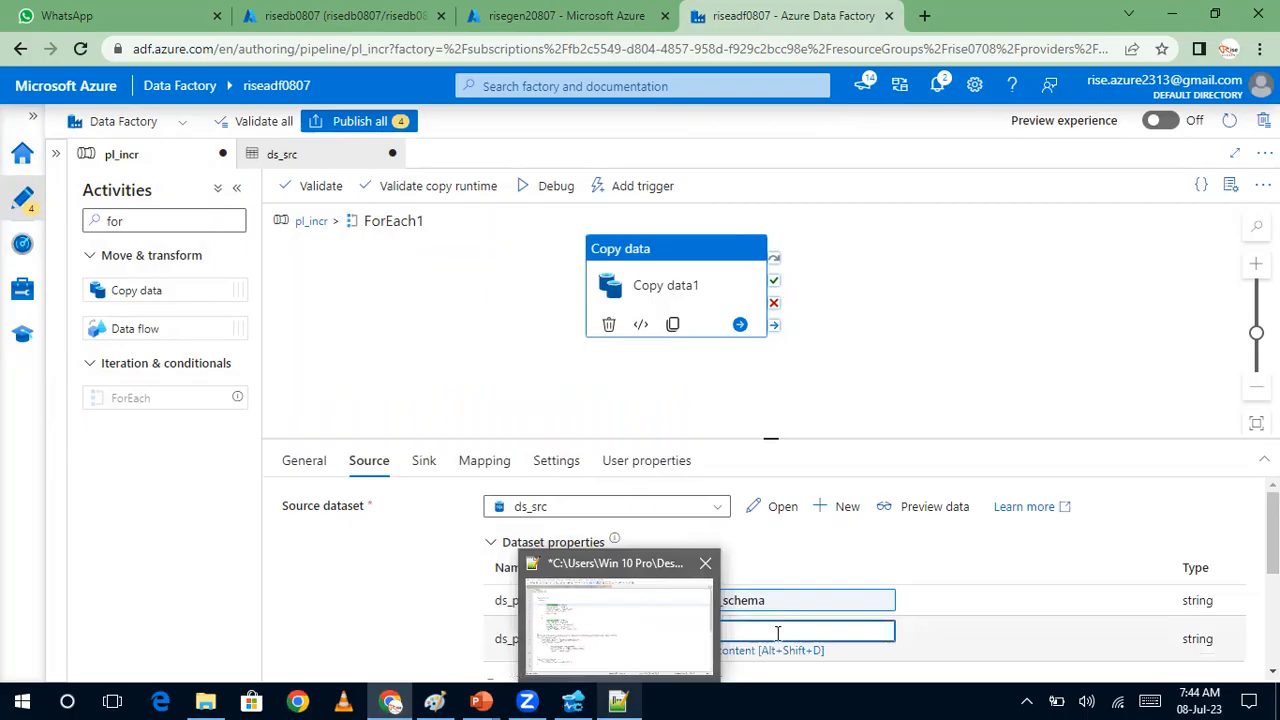
left_click(765, 651)
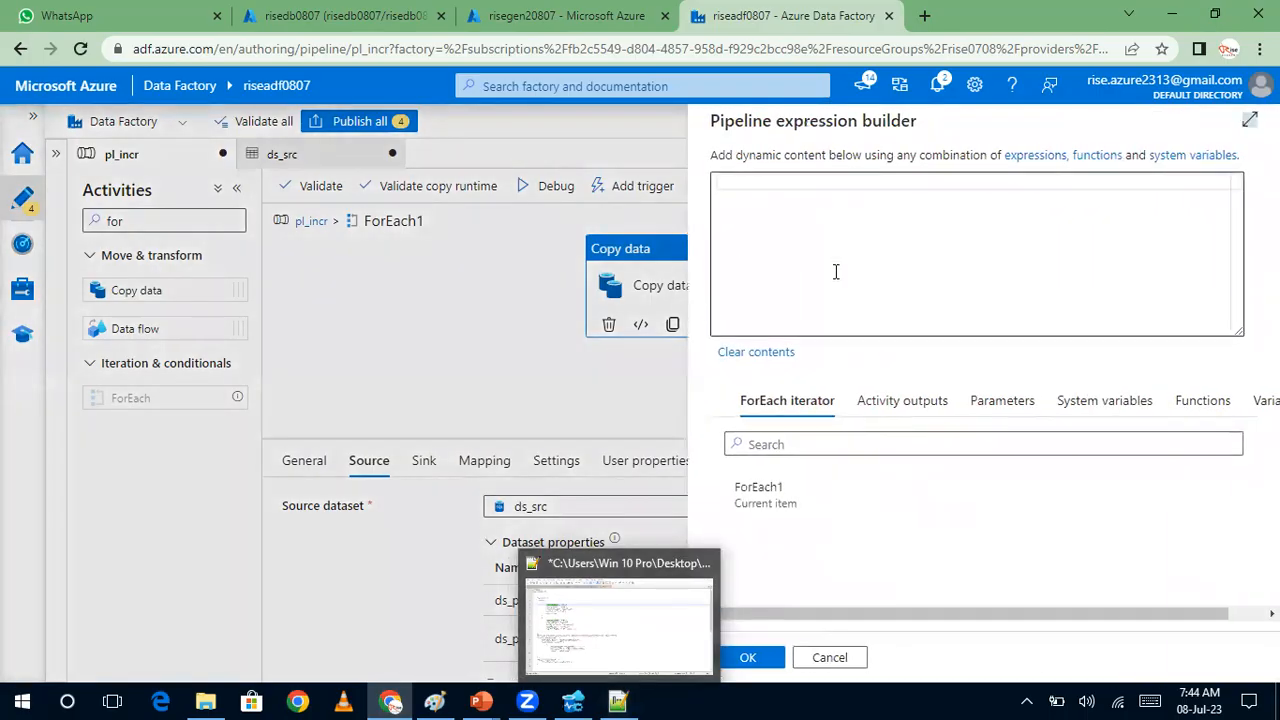
left_click(618, 700)
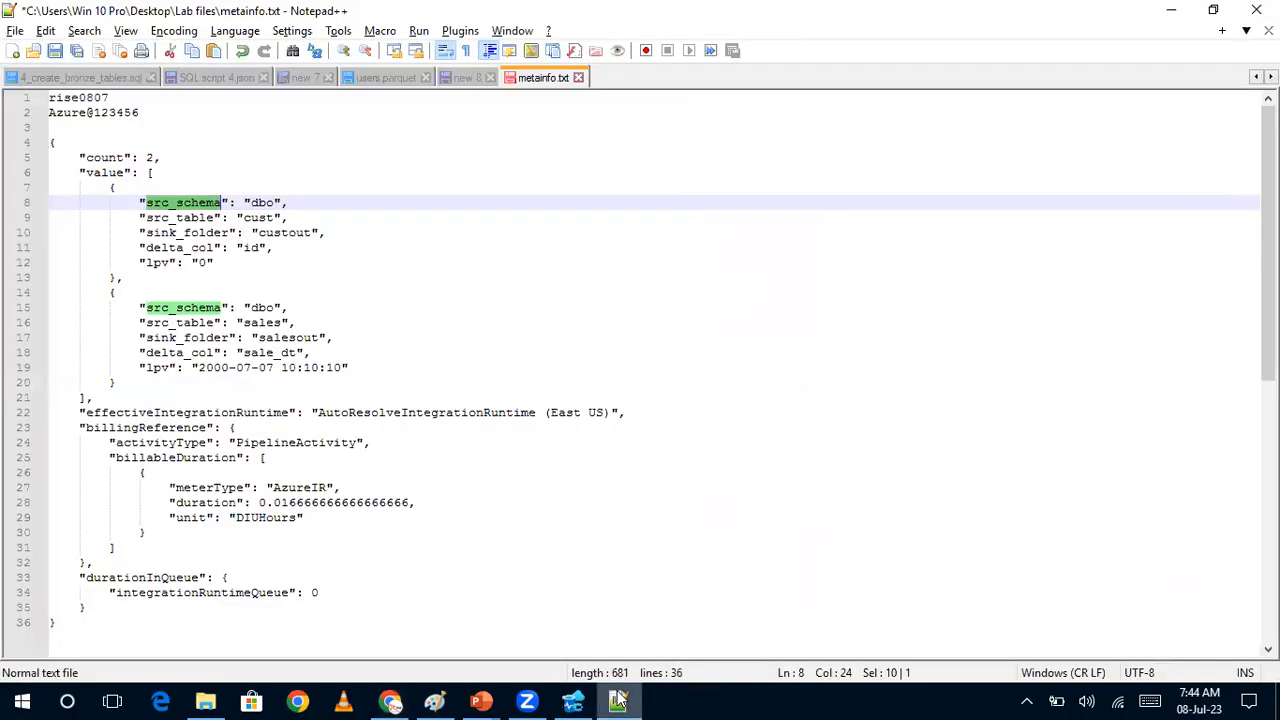
left_click(202, 218)
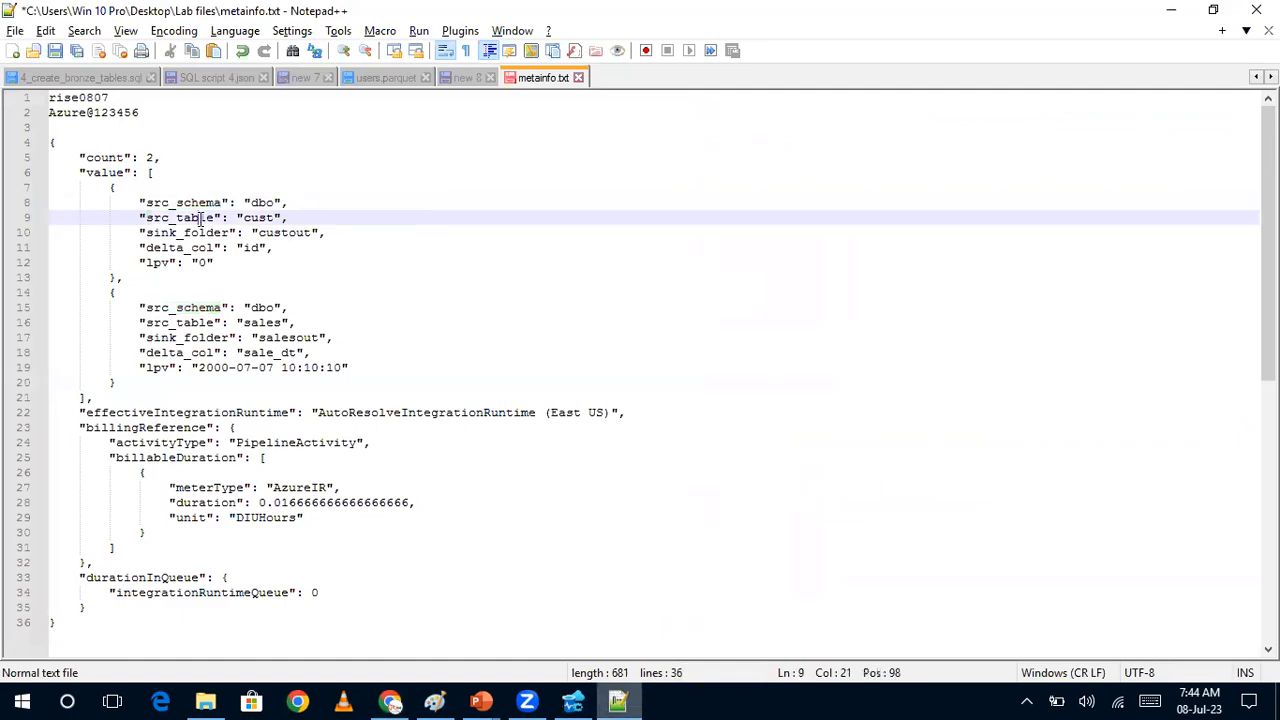
double_click(202, 218)
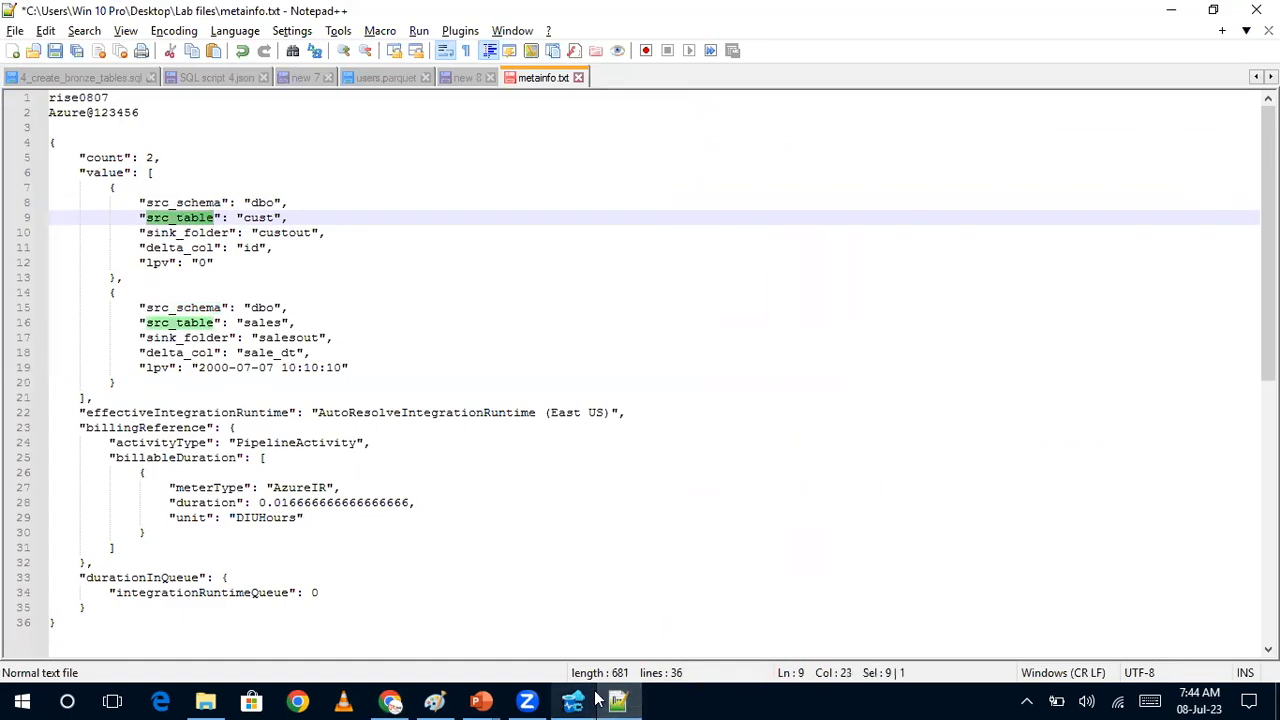
mouse_move(390, 700)
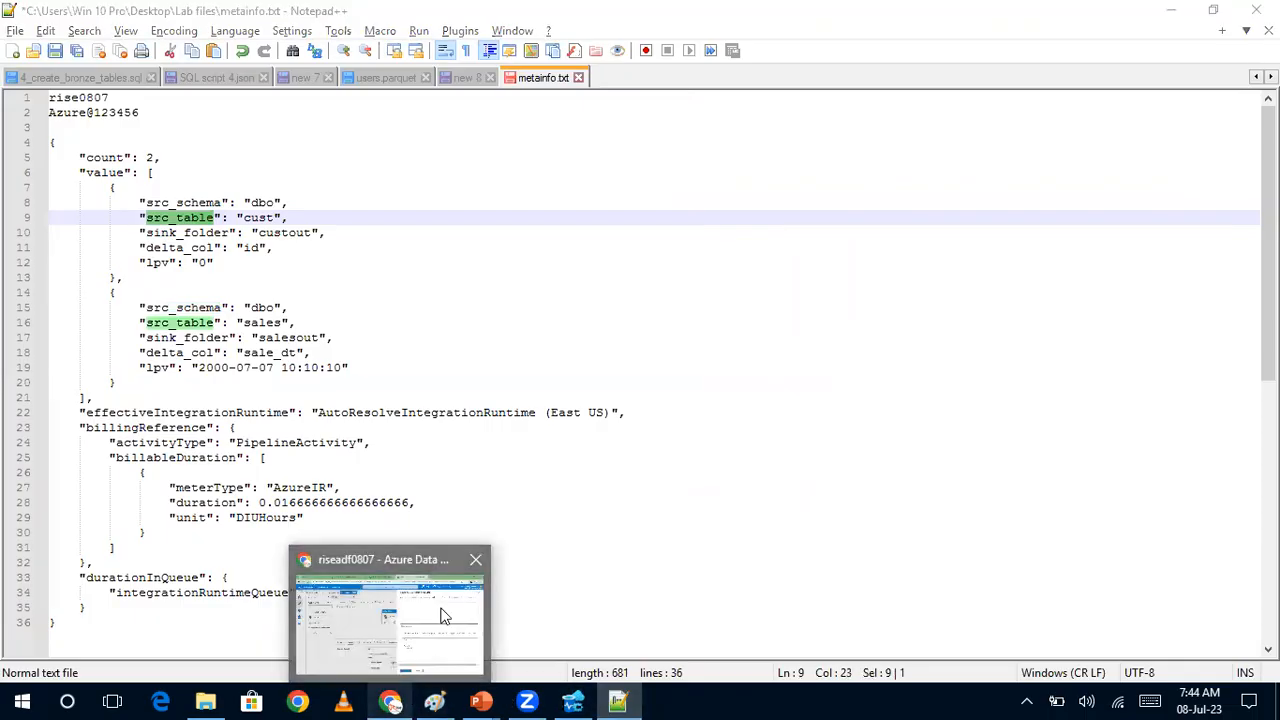
left_click(445, 615)
left_click(797, 507)
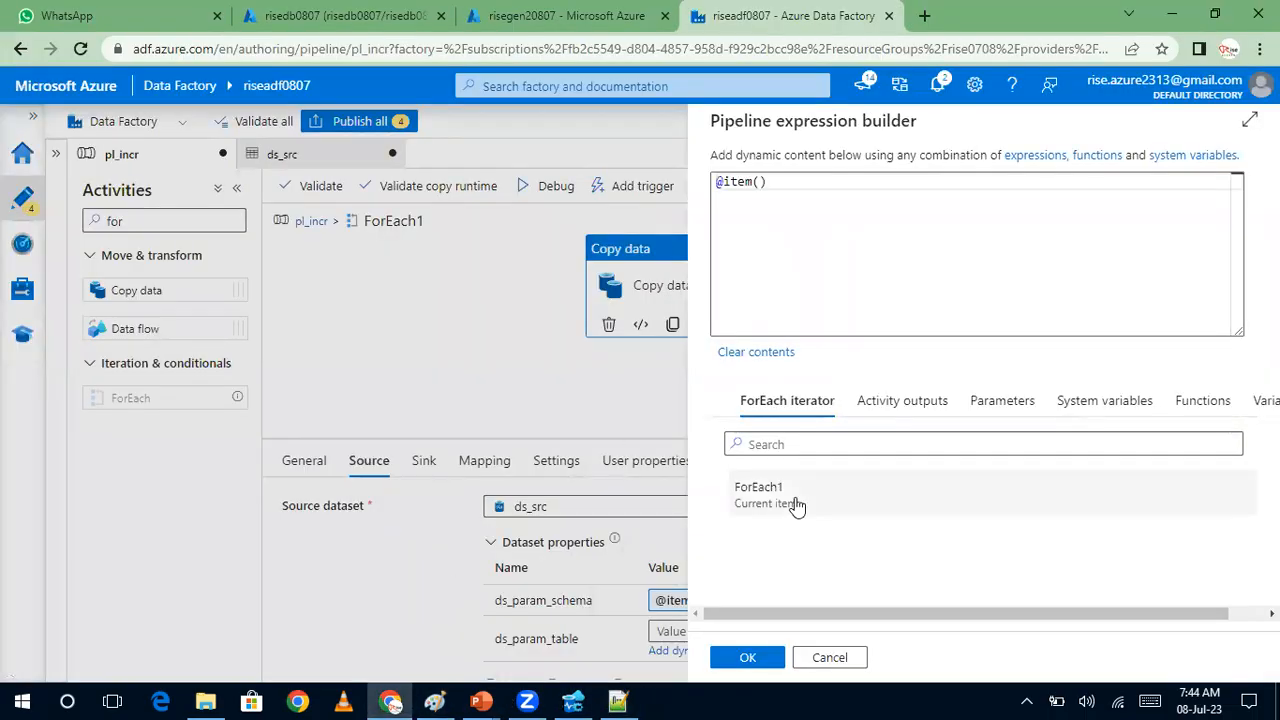
left_click(801, 191)
type(".src_table")
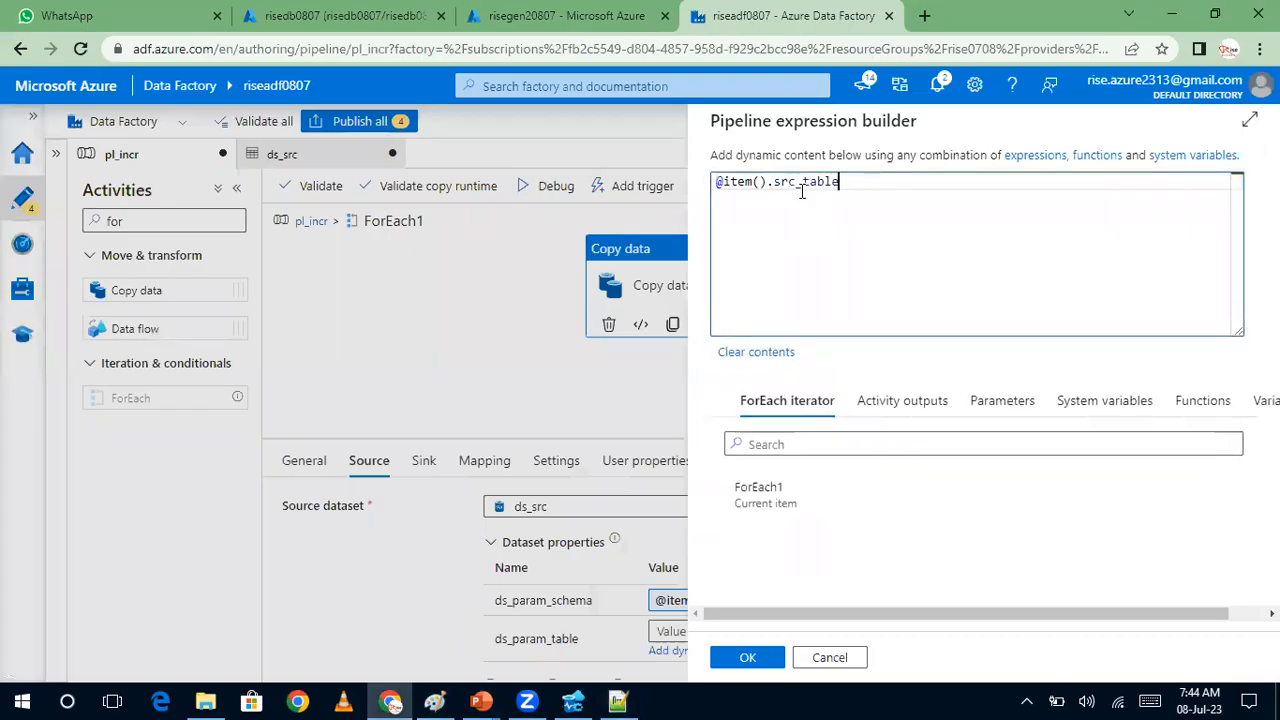
left_click(745, 658)
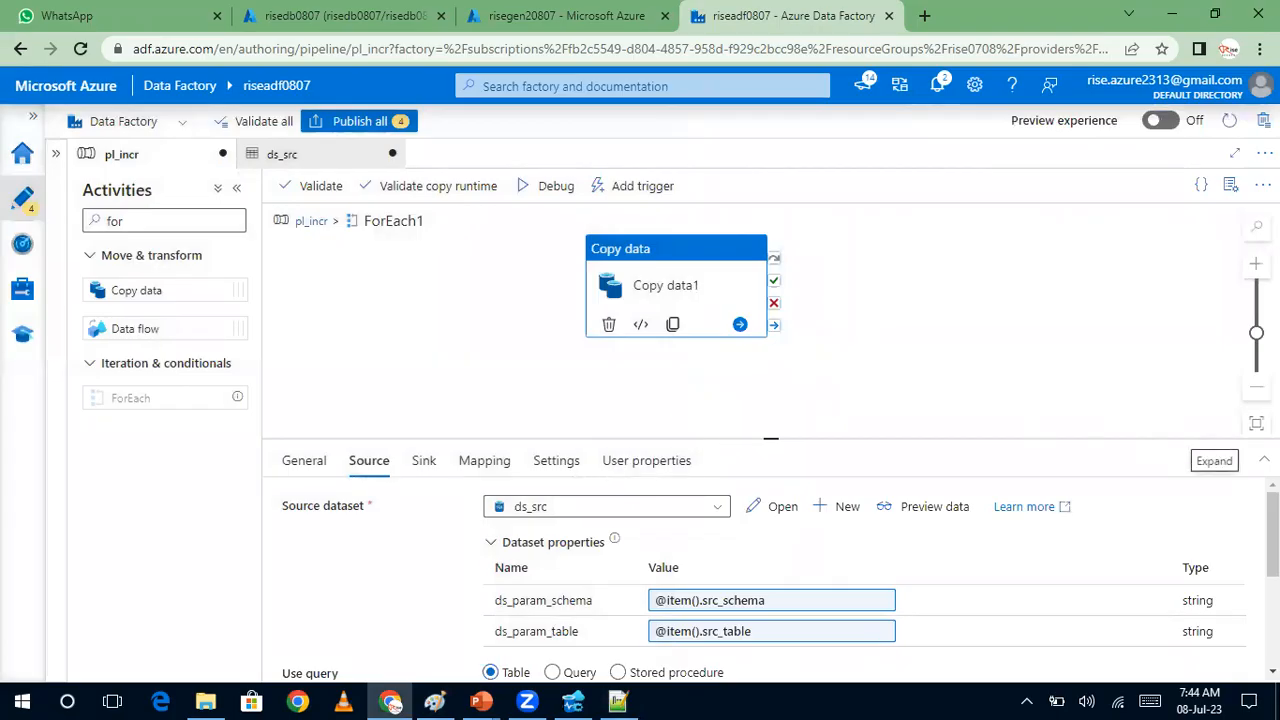
left_click(1264, 460)
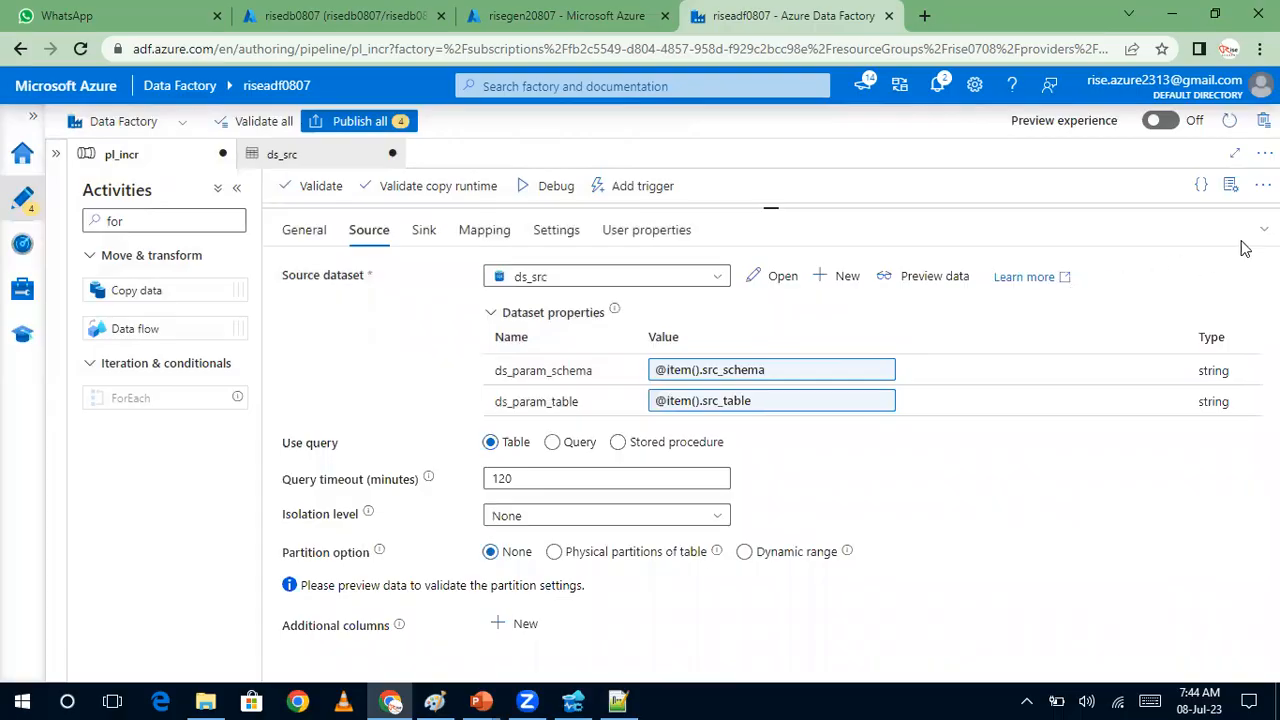
Open the ds_sink dataset from the copy sink and add a parameter named ds_param_sink.
left_click(427, 231)
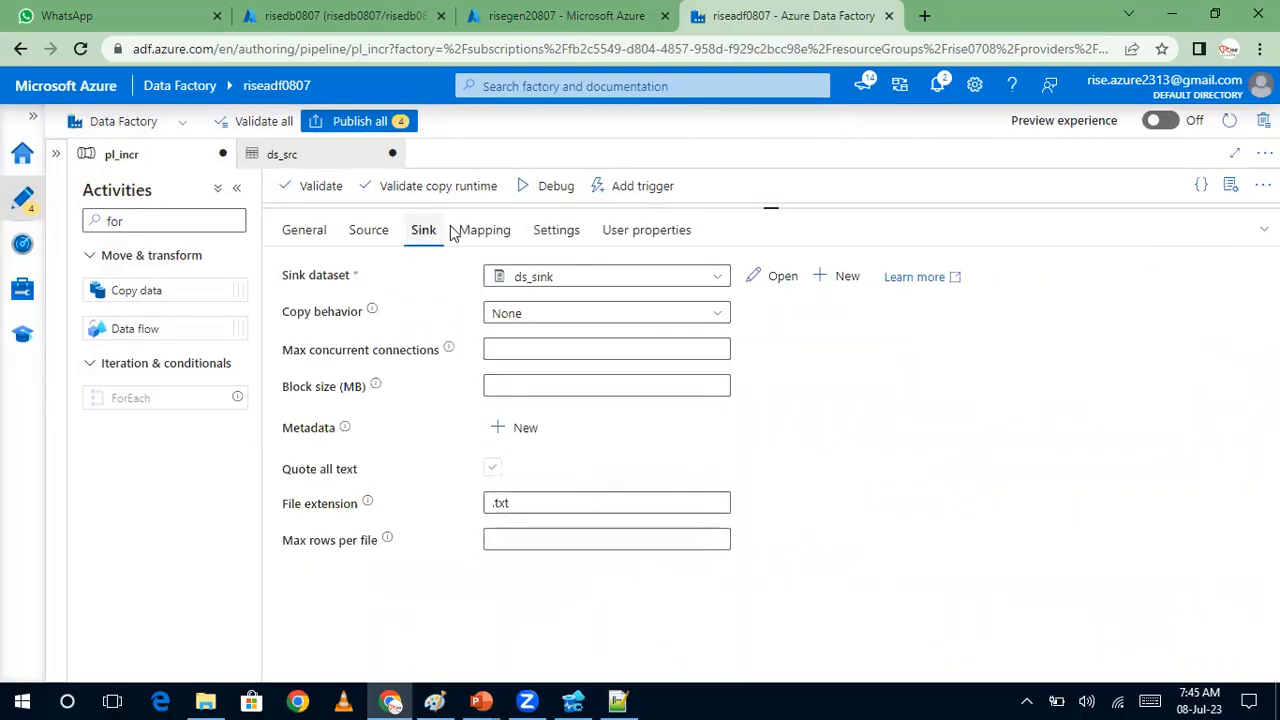
left_click(768, 288)
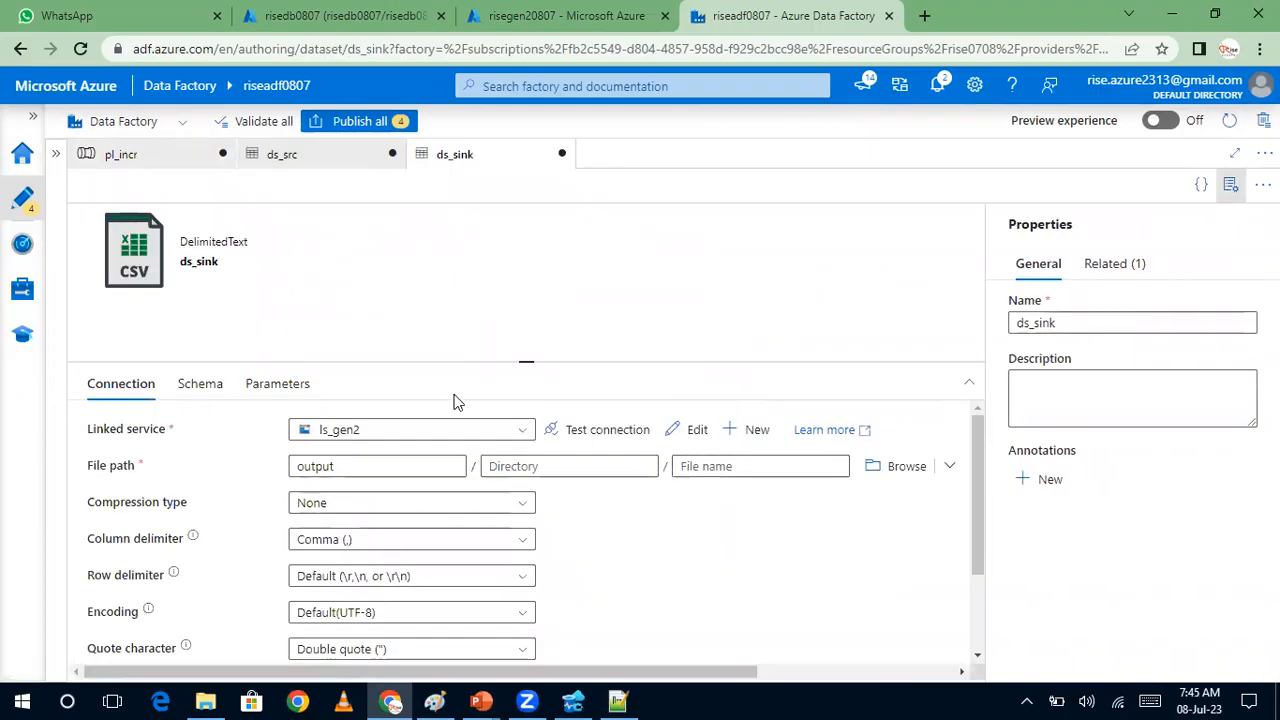
left_click(277, 392)
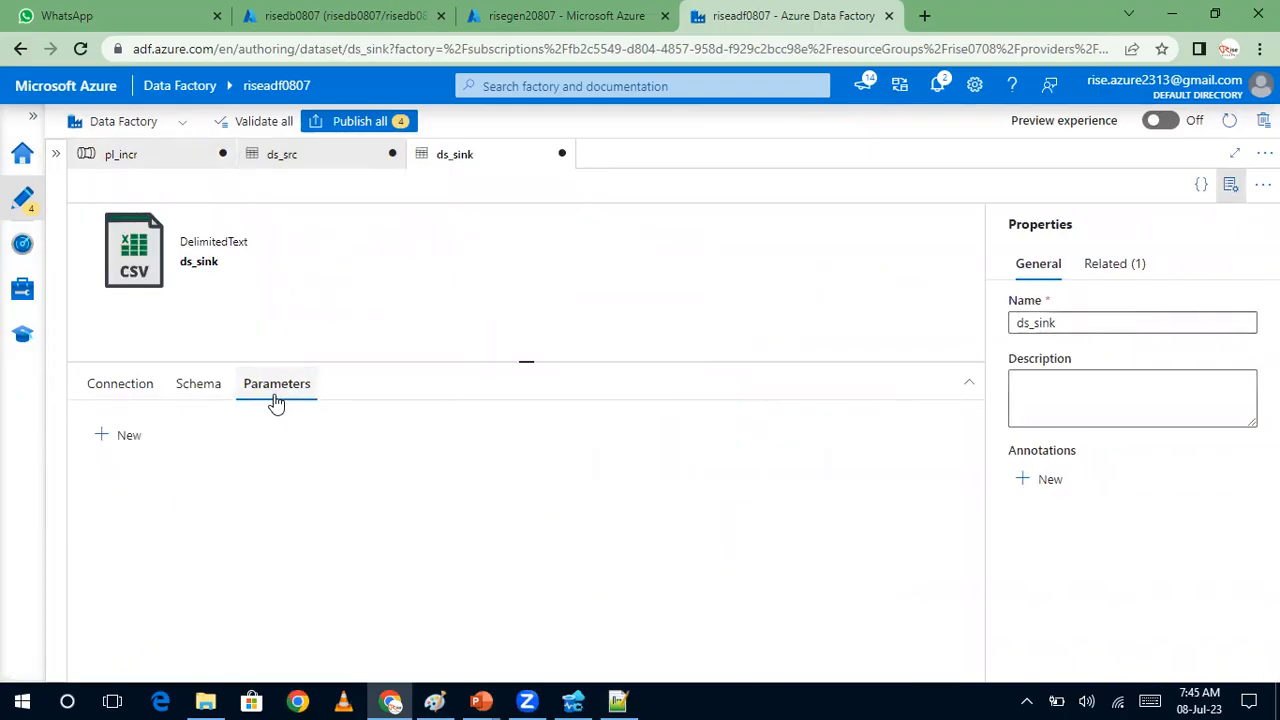
left_click(128, 447)
left_click(182, 500)
type("ds_param_sink")
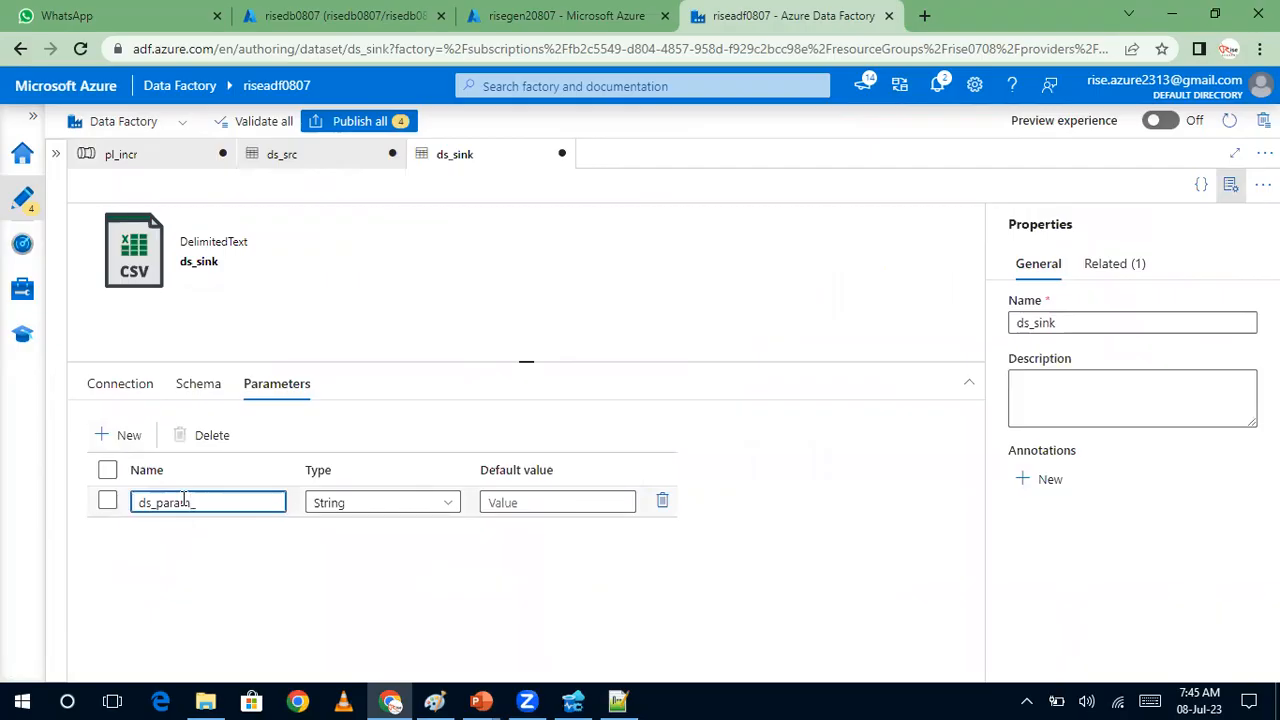
left_click(140, 398)
left_click(590, 470)
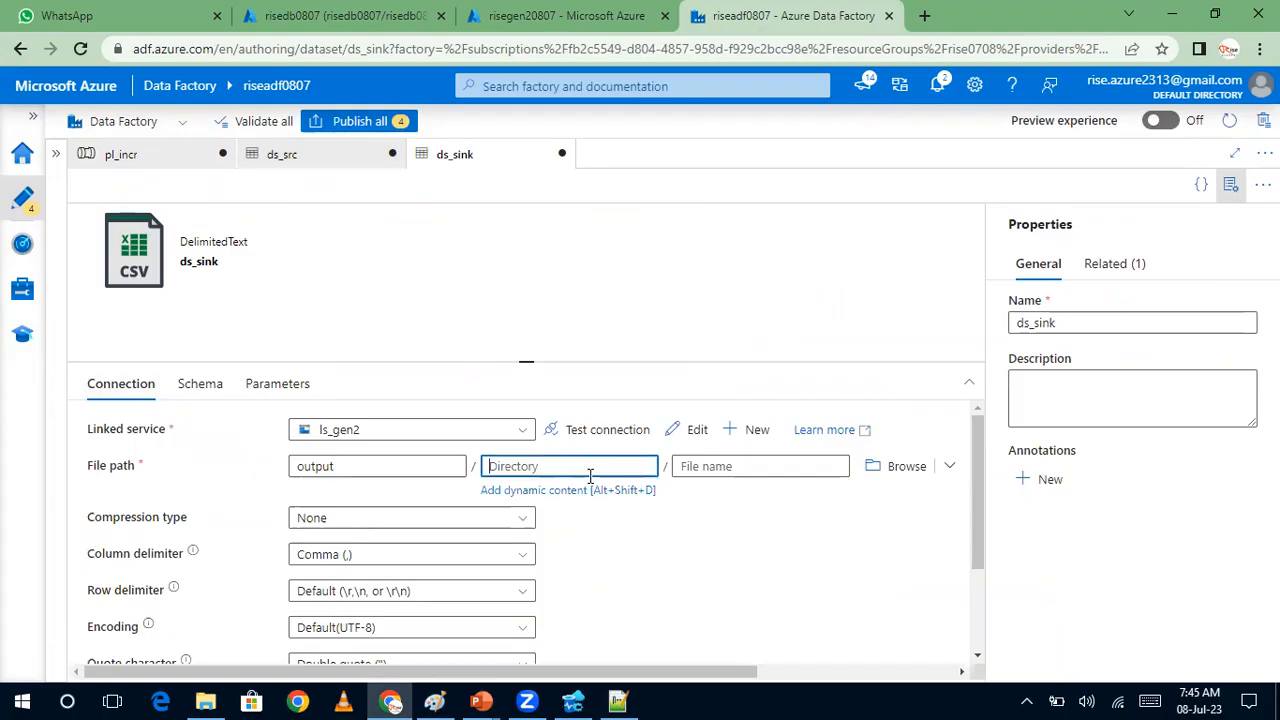
left_click(575, 491)
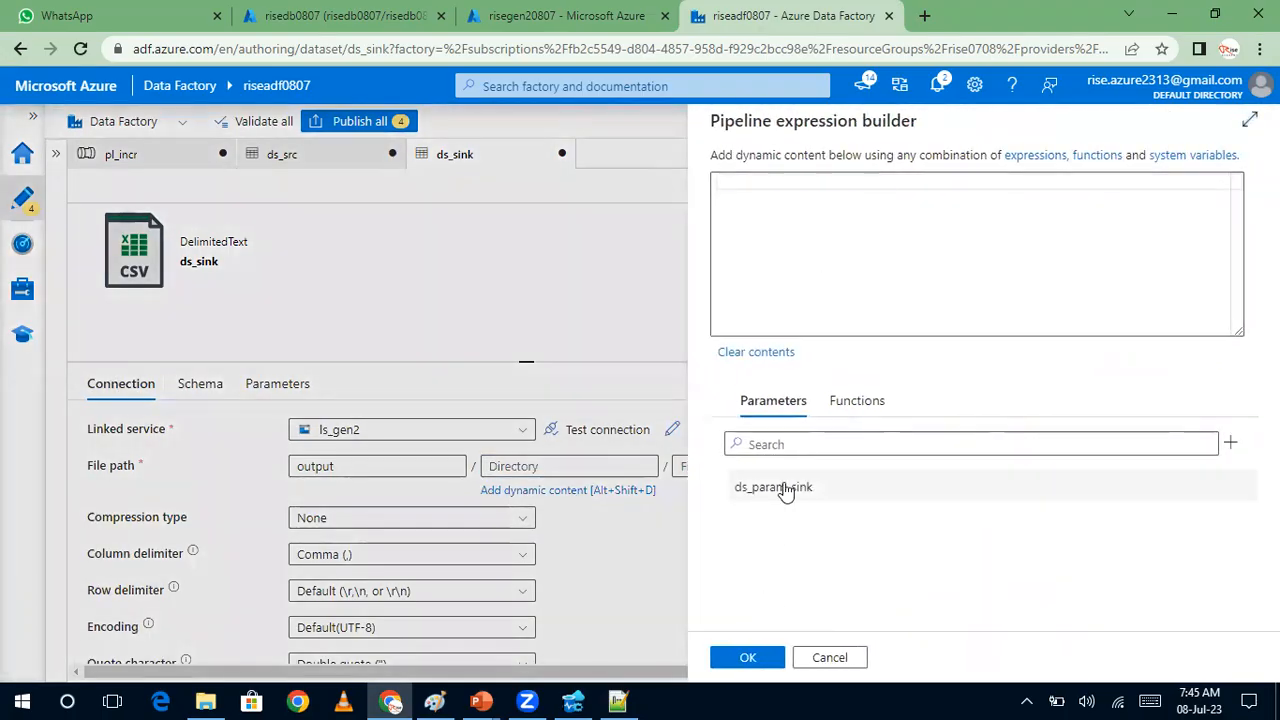
left_click(786, 490)
left_click(750, 657)
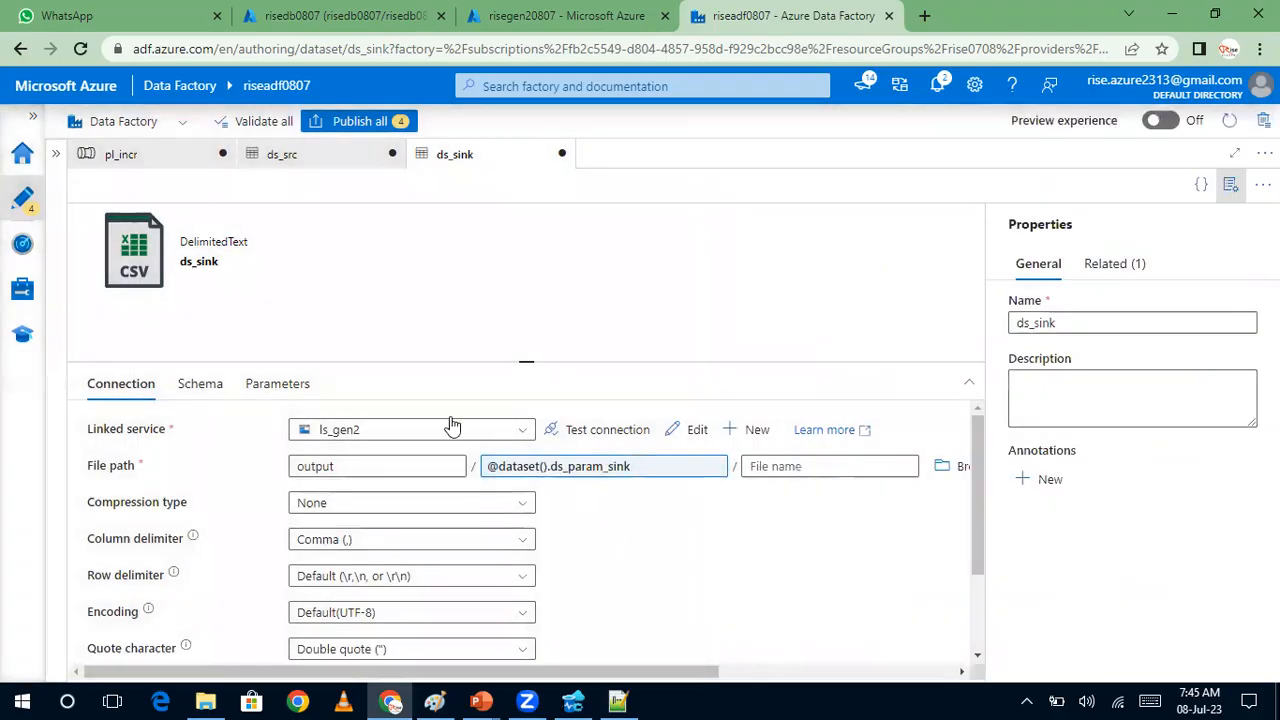
left_click(152, 156)
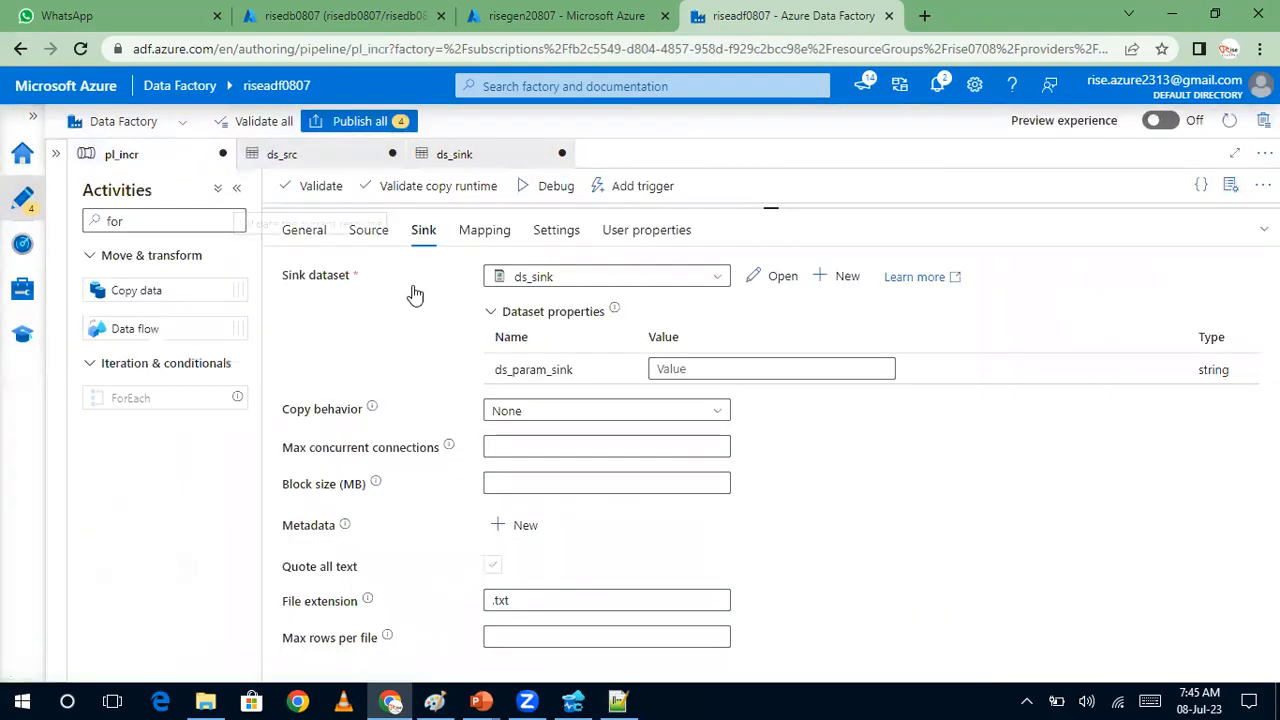
Open dynamic content for the ds_param_sink value and look up sink_folder in metainfo.txt.
left_click(669, 369)
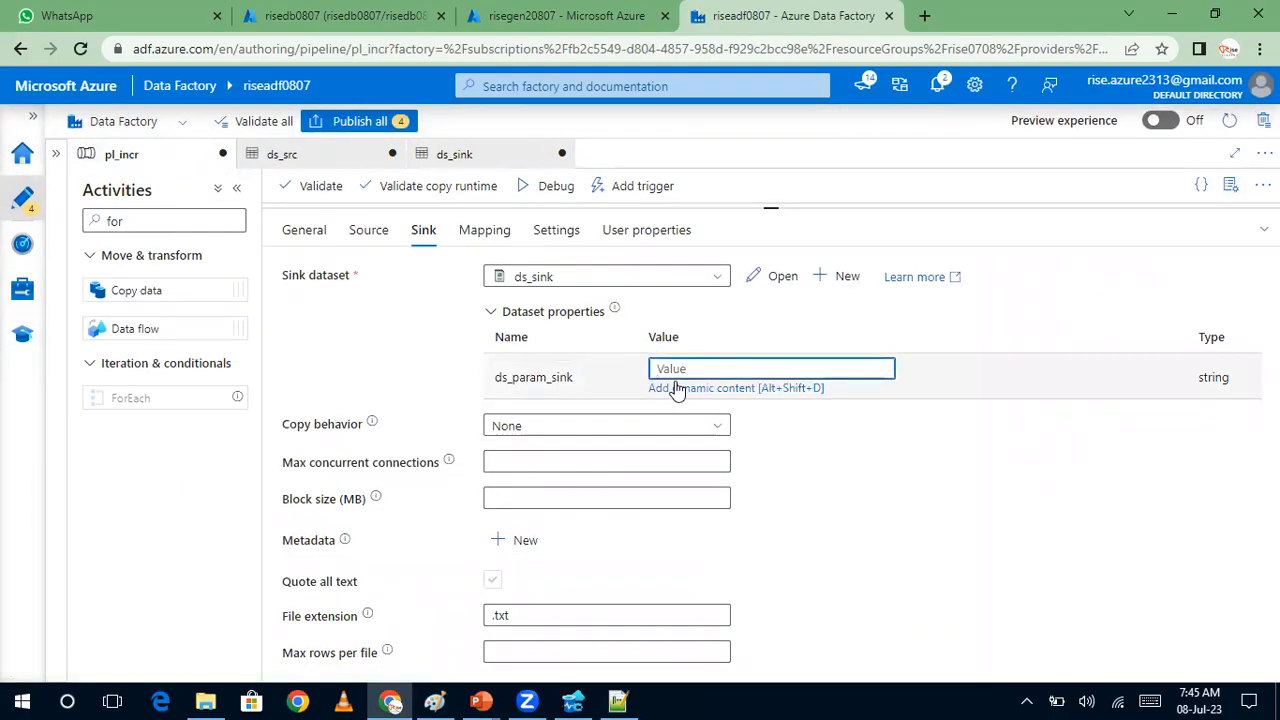
left_click(676, 388)
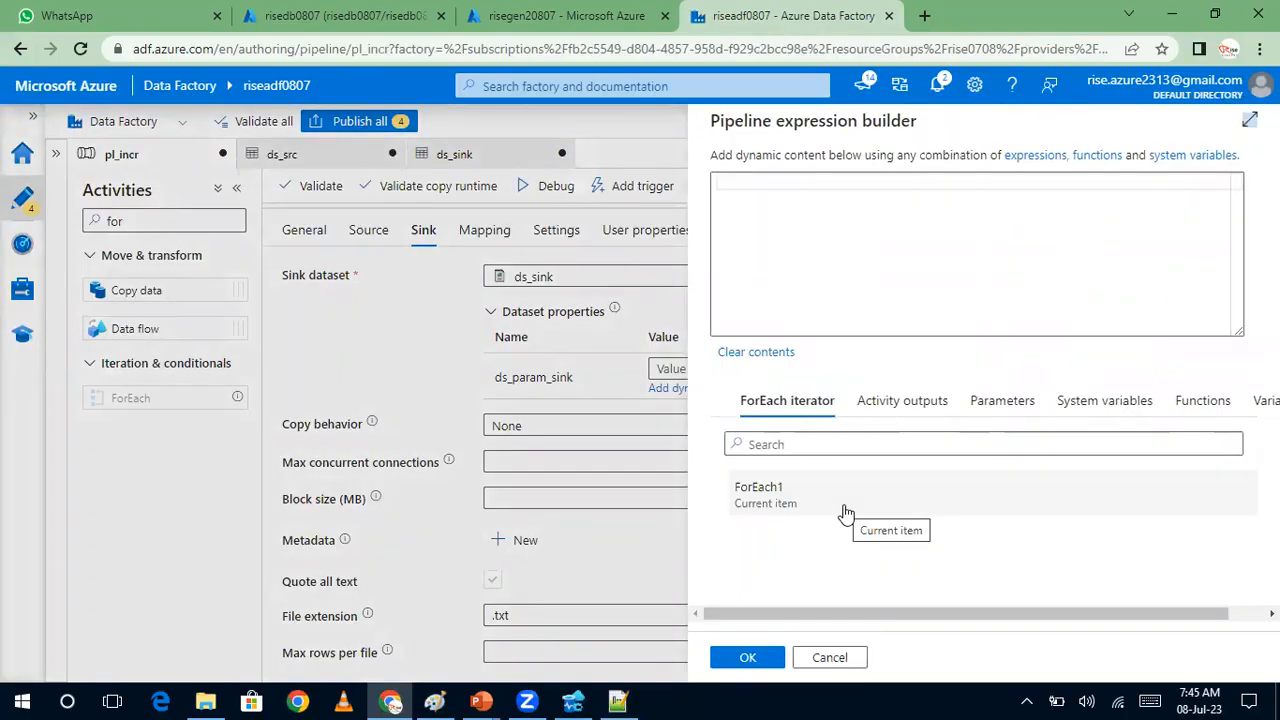
left_click(857, 251)
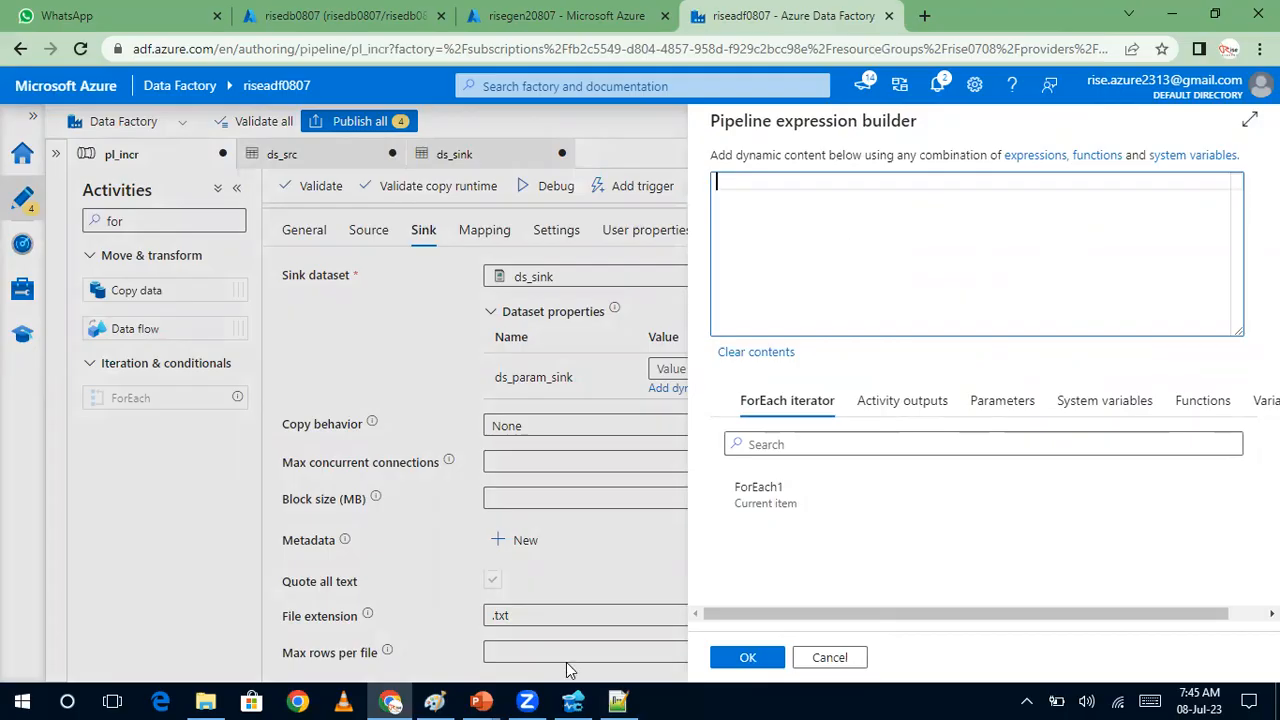
left_click(618, 701)
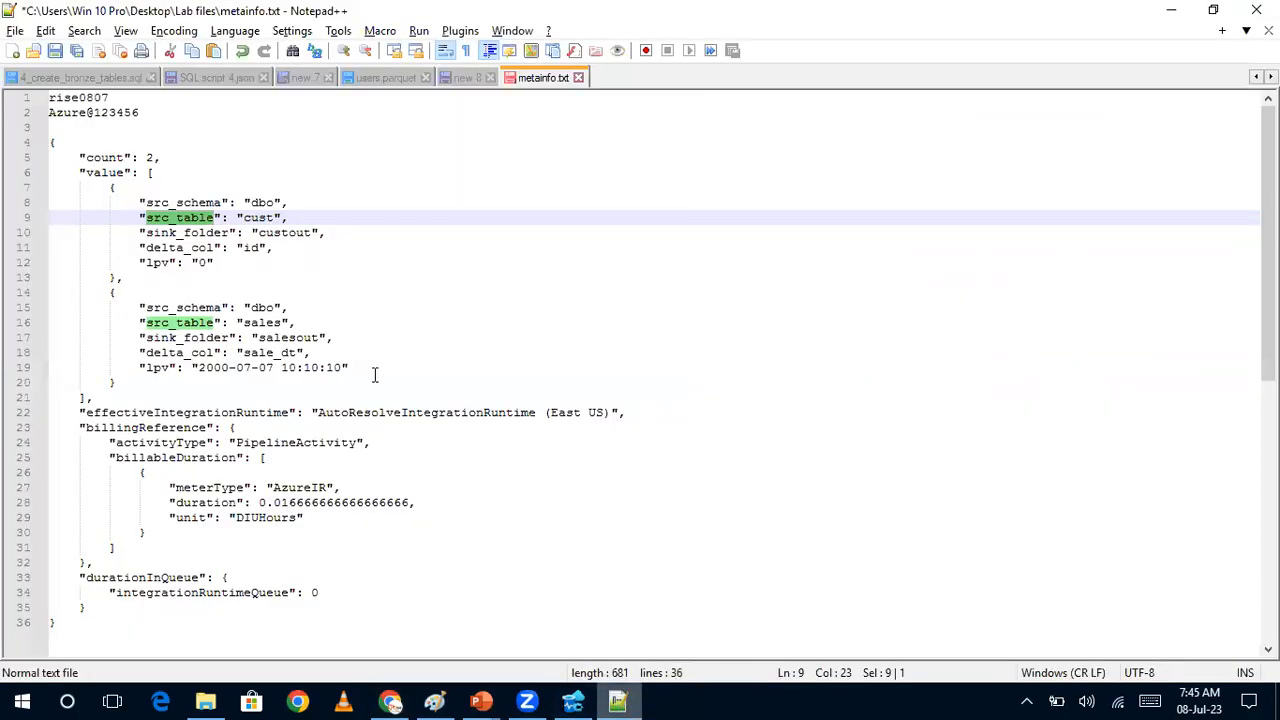
double_click(193, 232)
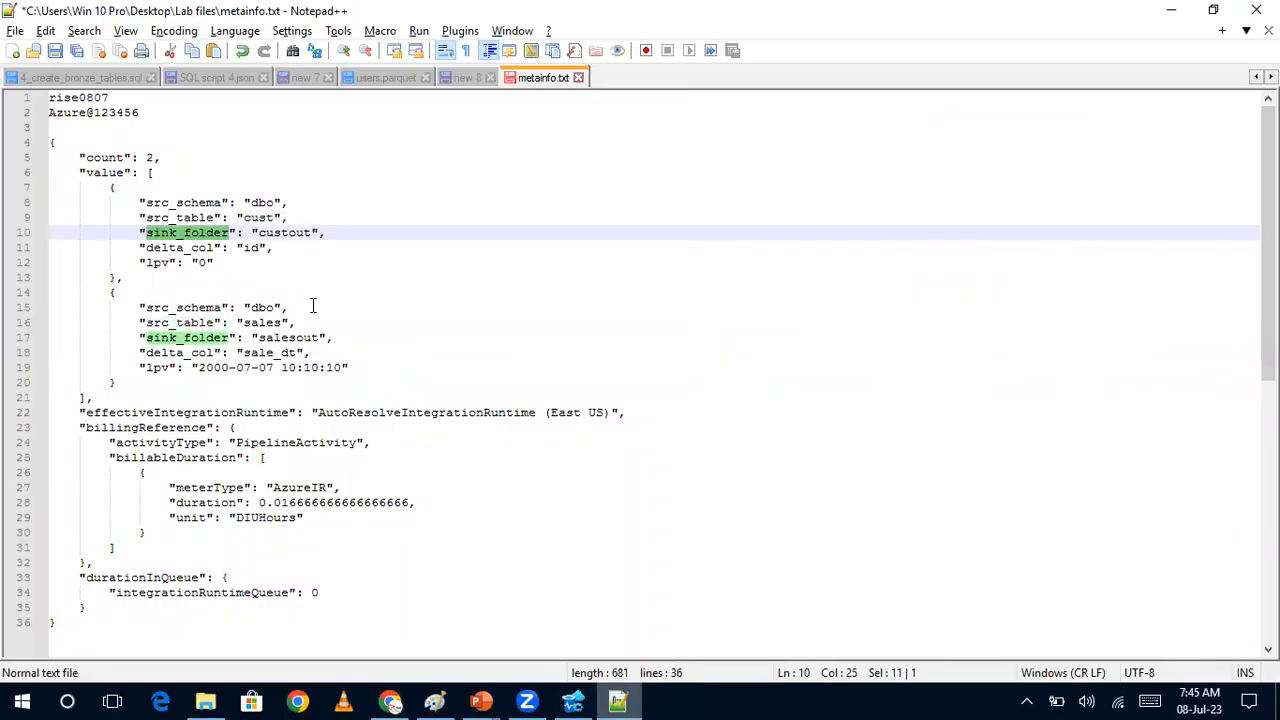
left_click(392, 700)
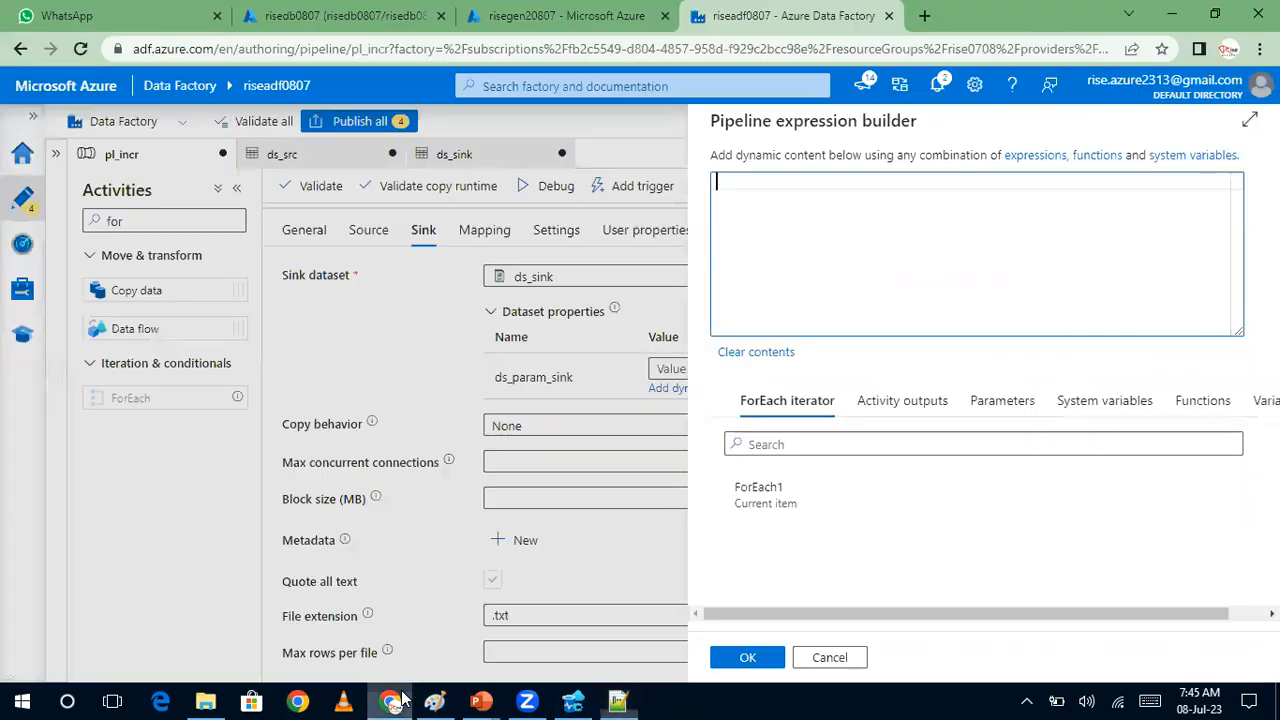
left_click(797, 512)
left_click(787, 189)
type(".sink_folder")
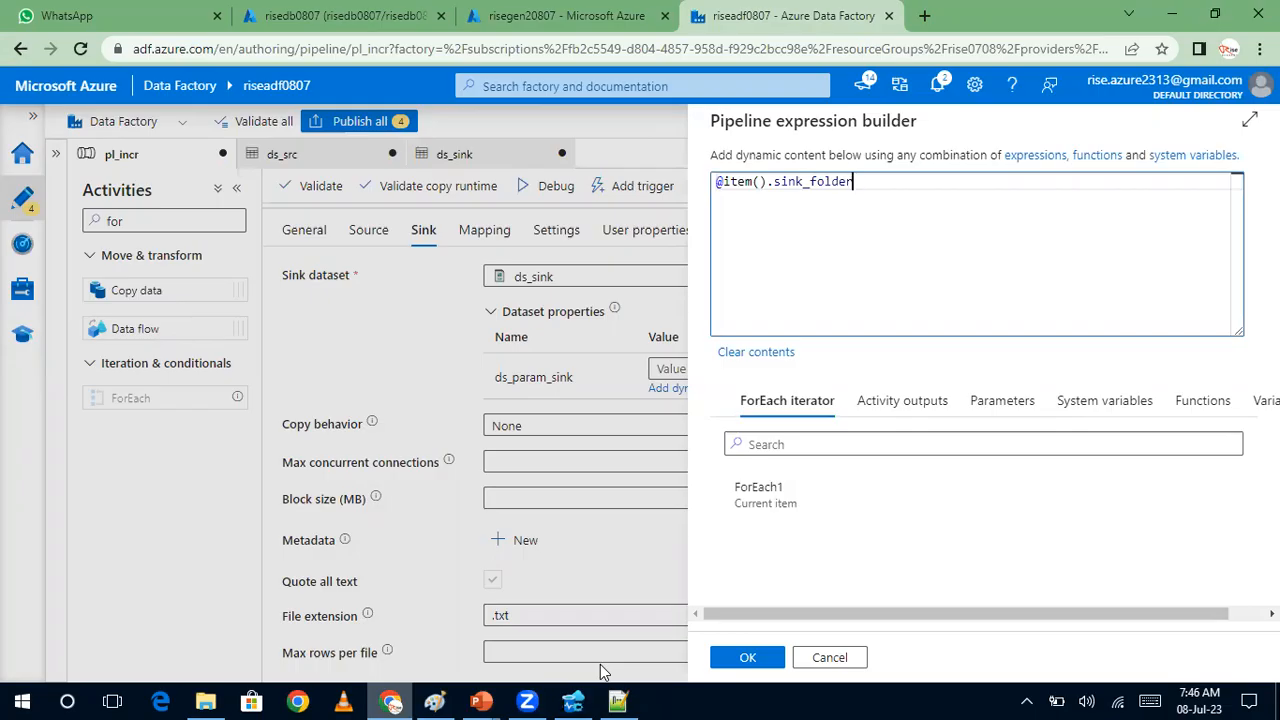
key("BackSpace")
key("BackSpace")
key("BackSpace")
key("BackSpace")
key("BackSpace")
key("BackSpace")
key("BackSpace")
key("BackSpace")
key("BackSpace")
key("BackSpace")
key("BackSpace")
key("ctrl+z")
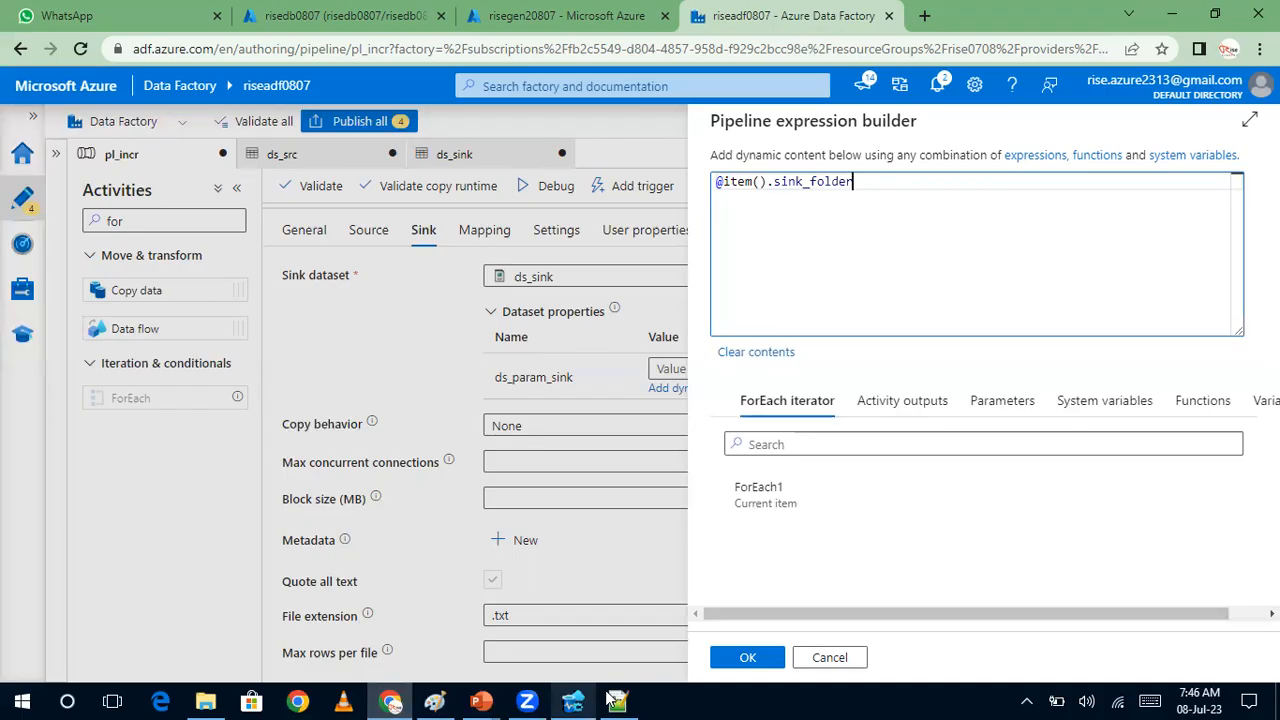
left_click(618, 701)
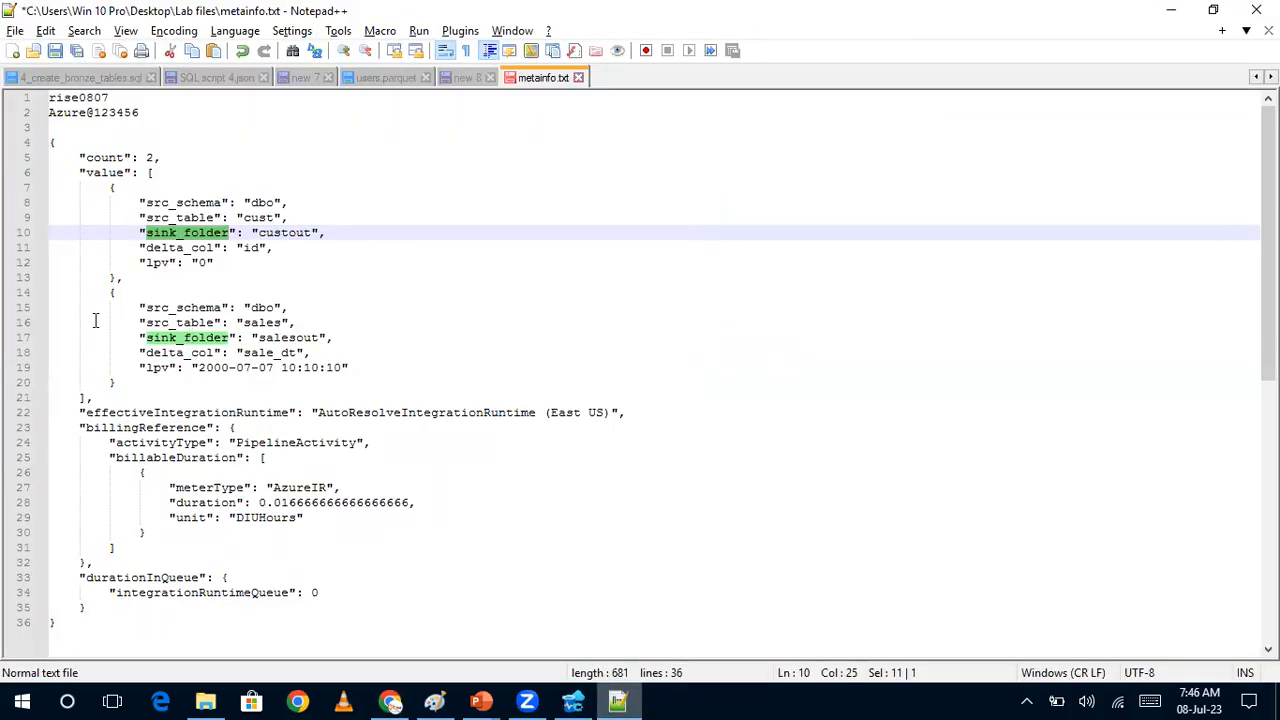
left_click(618, 701)
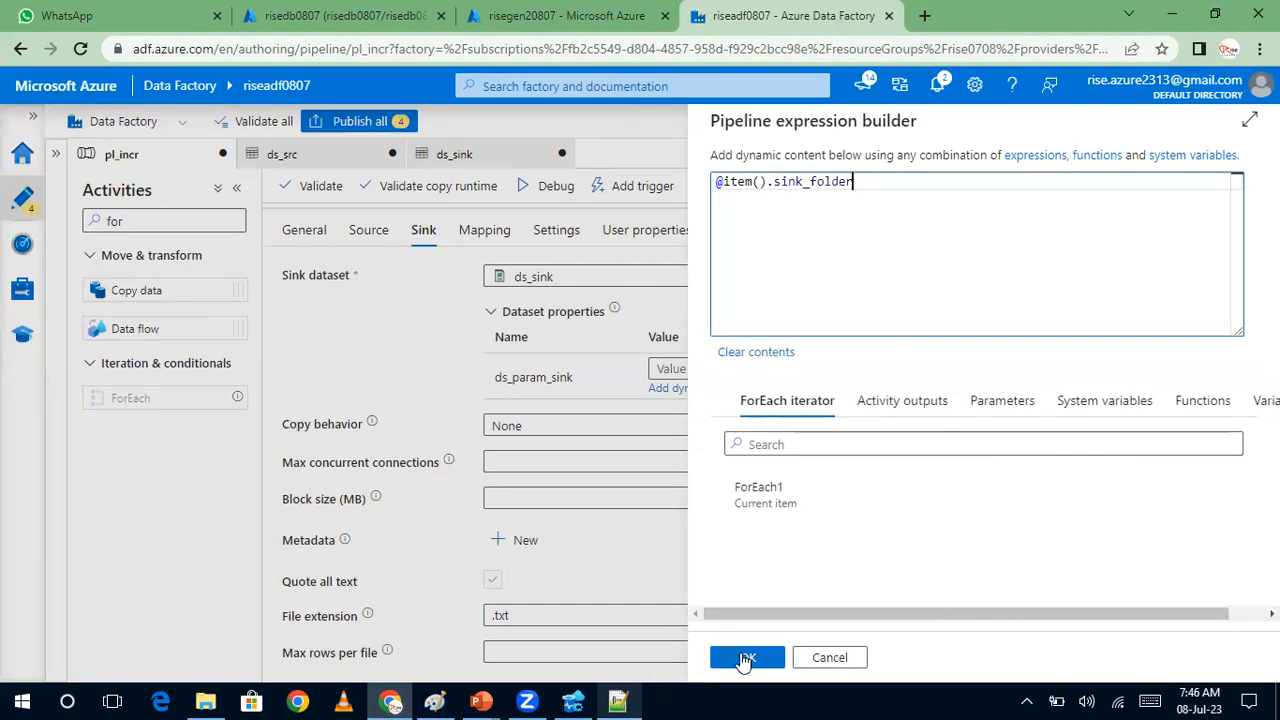
left_click(747, 658)
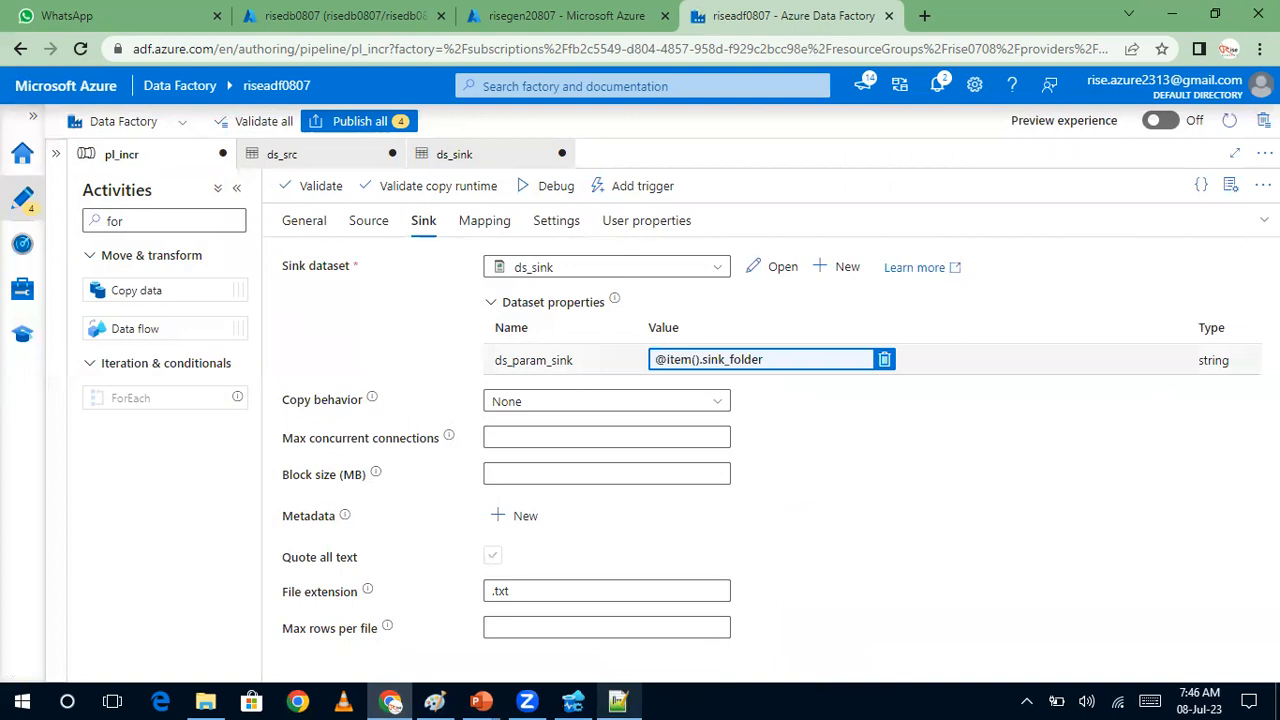
Return to the top-level pl_incr pipeline and start a debug run.
left_click(1264, 221)
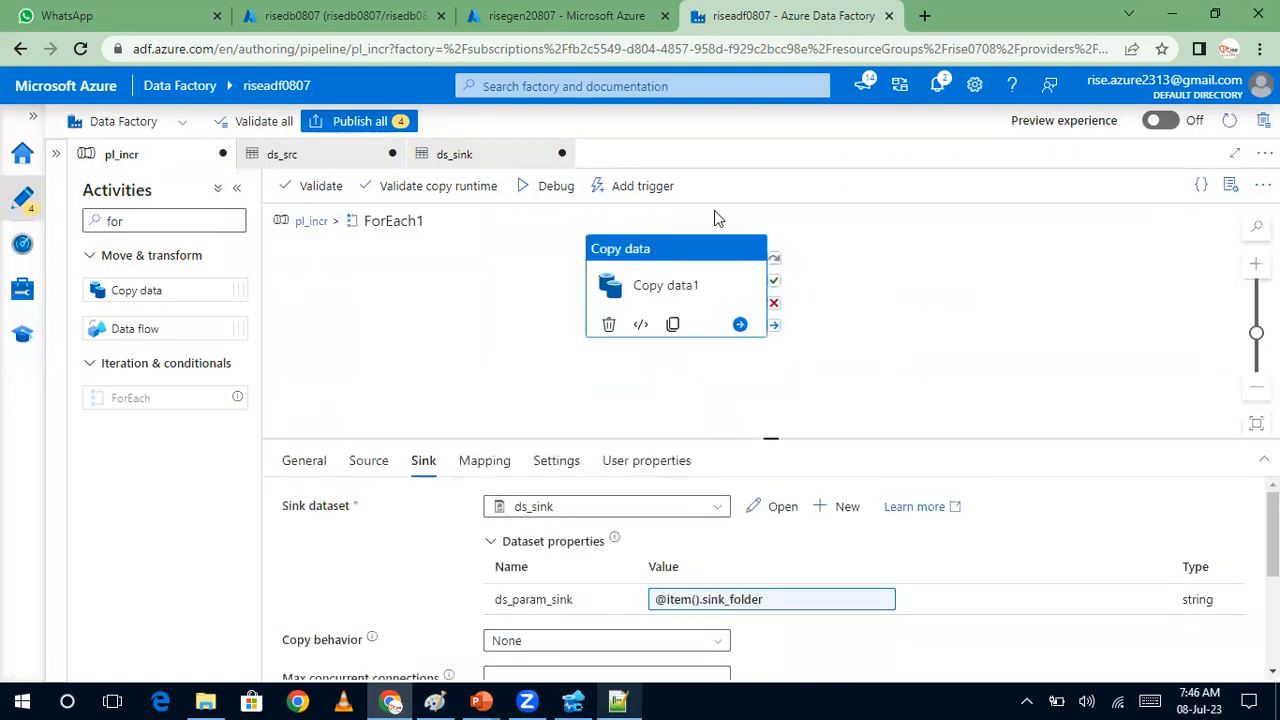
left_click(309, 221)
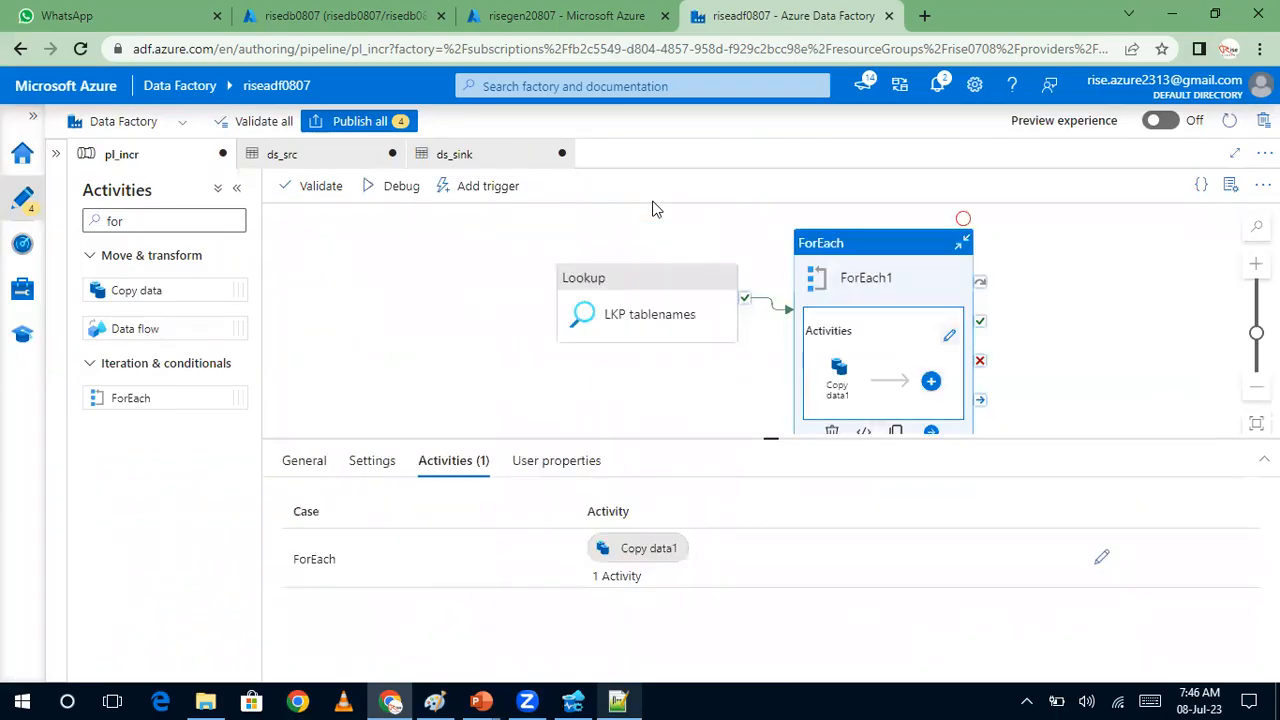
left_click(380, 187)
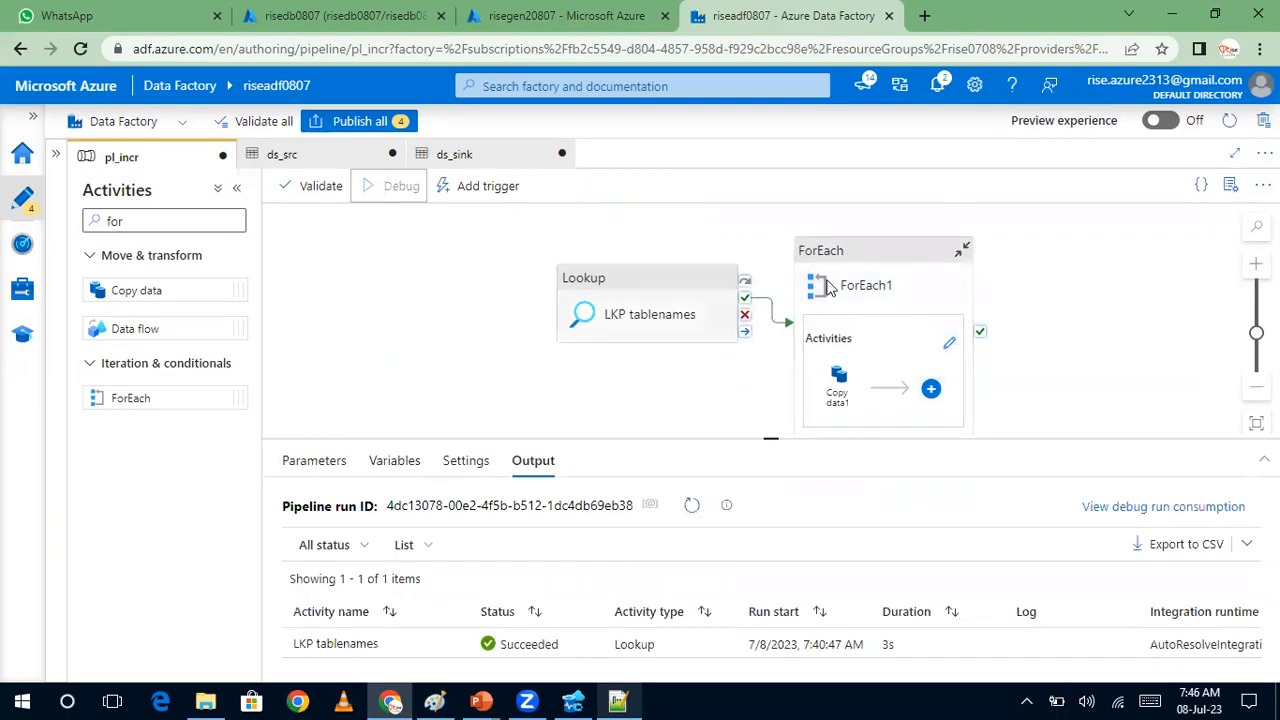
Refresh the debug output until LKP tablenames, ForEach1 and both Copy data1 runs show succeeded.
left_click(906, 286)
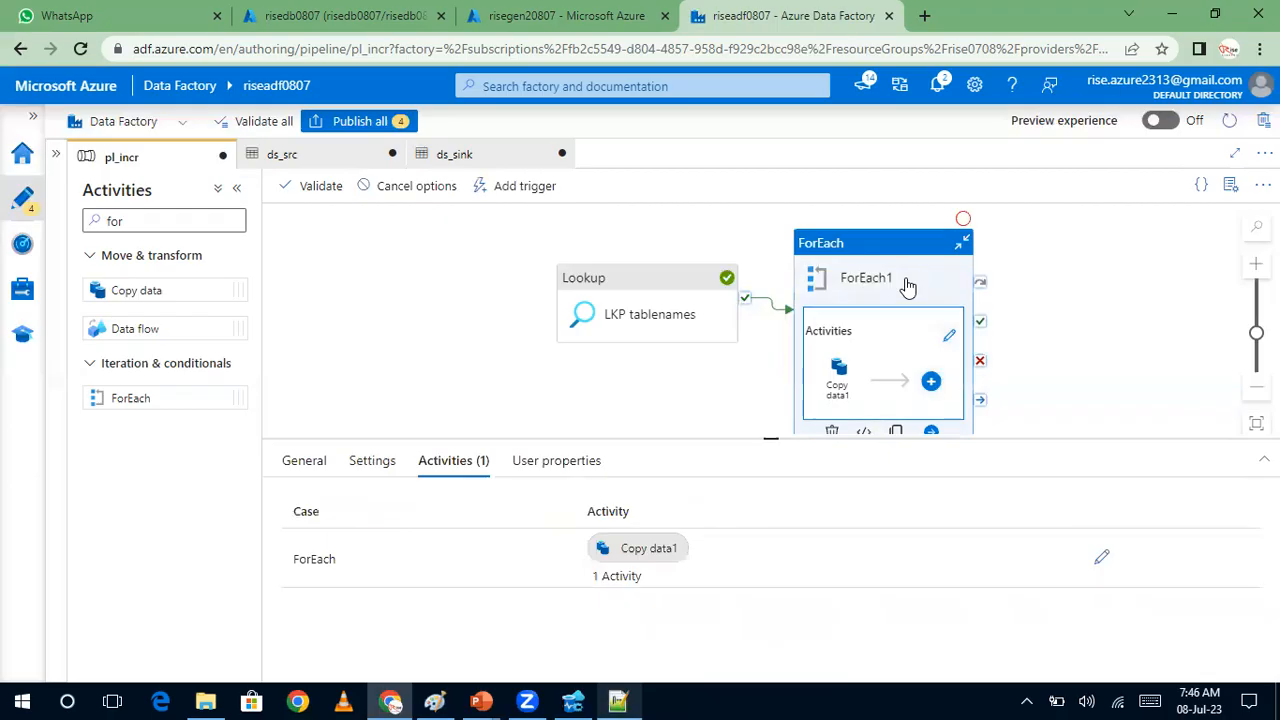
left_click(949, 336)
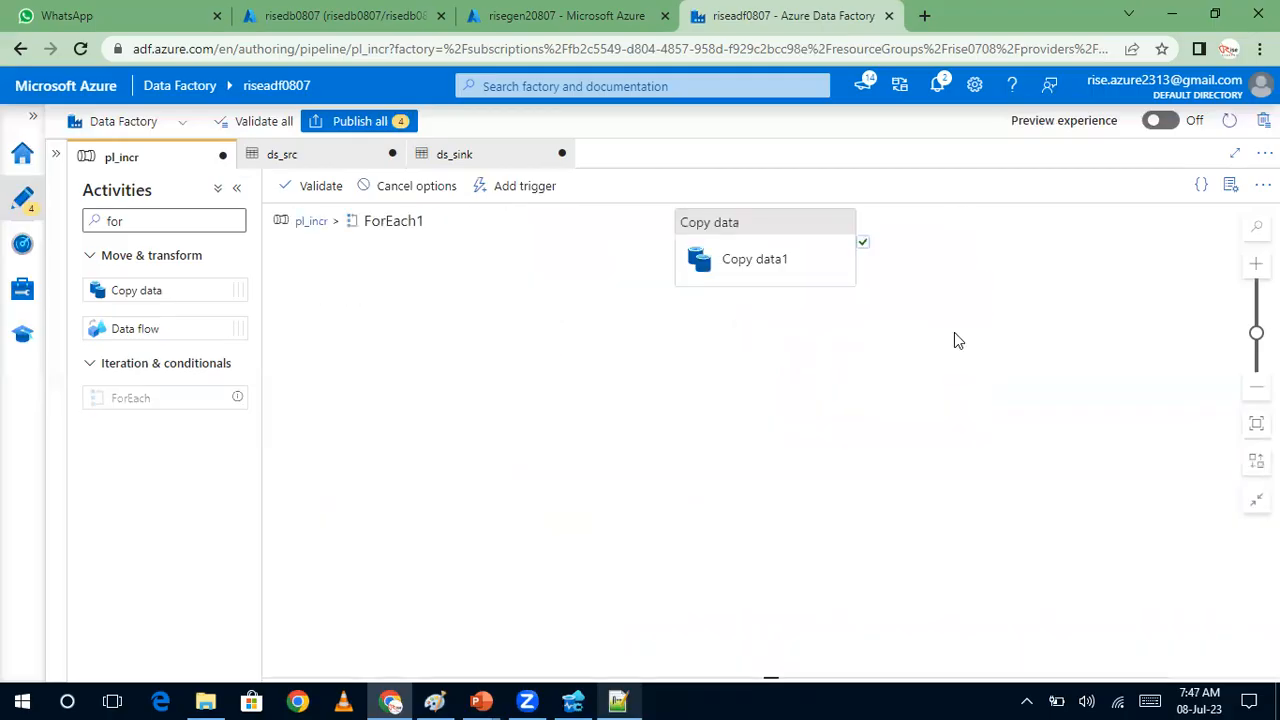
left_click(317, 221)
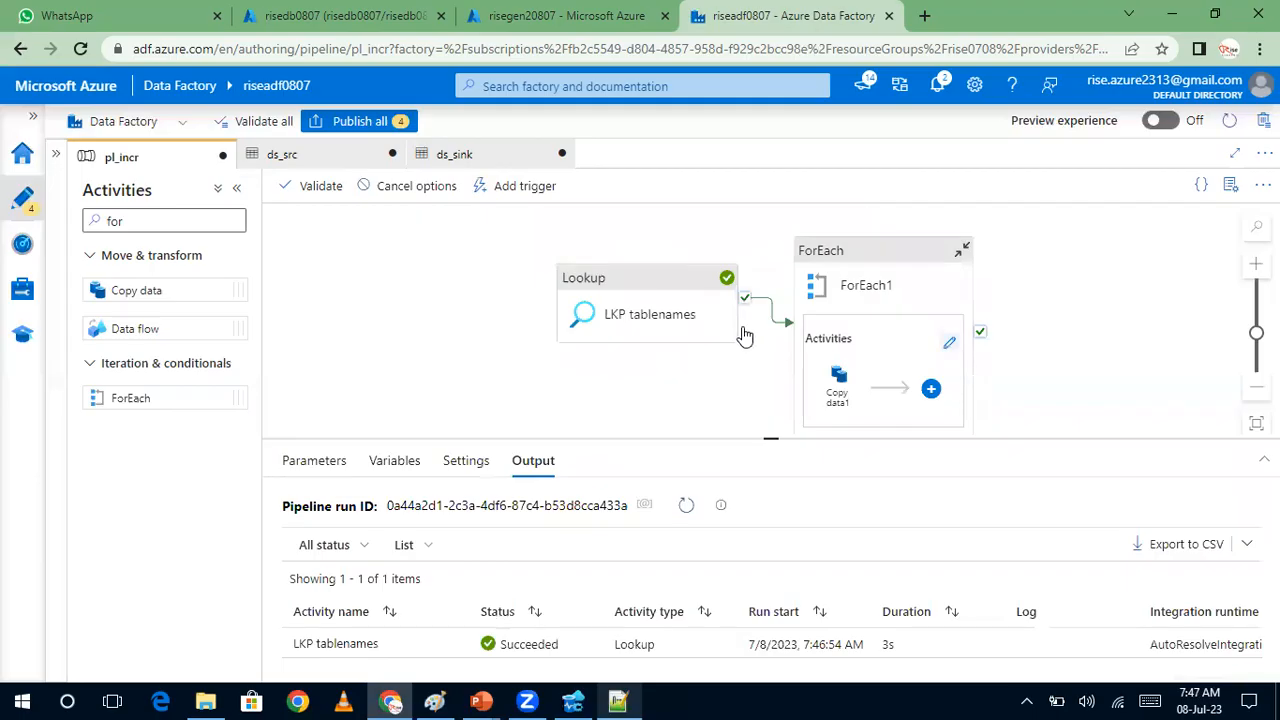
left_click(693, 506)
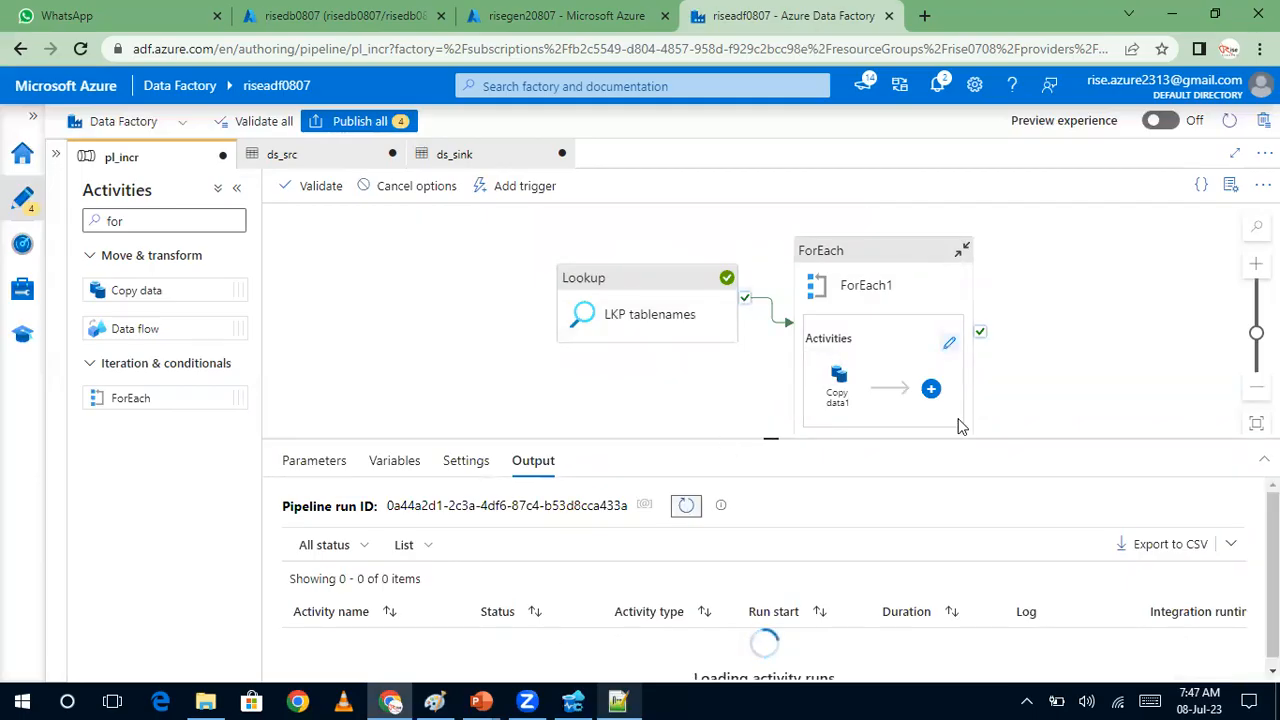
left_click(1264, 459)
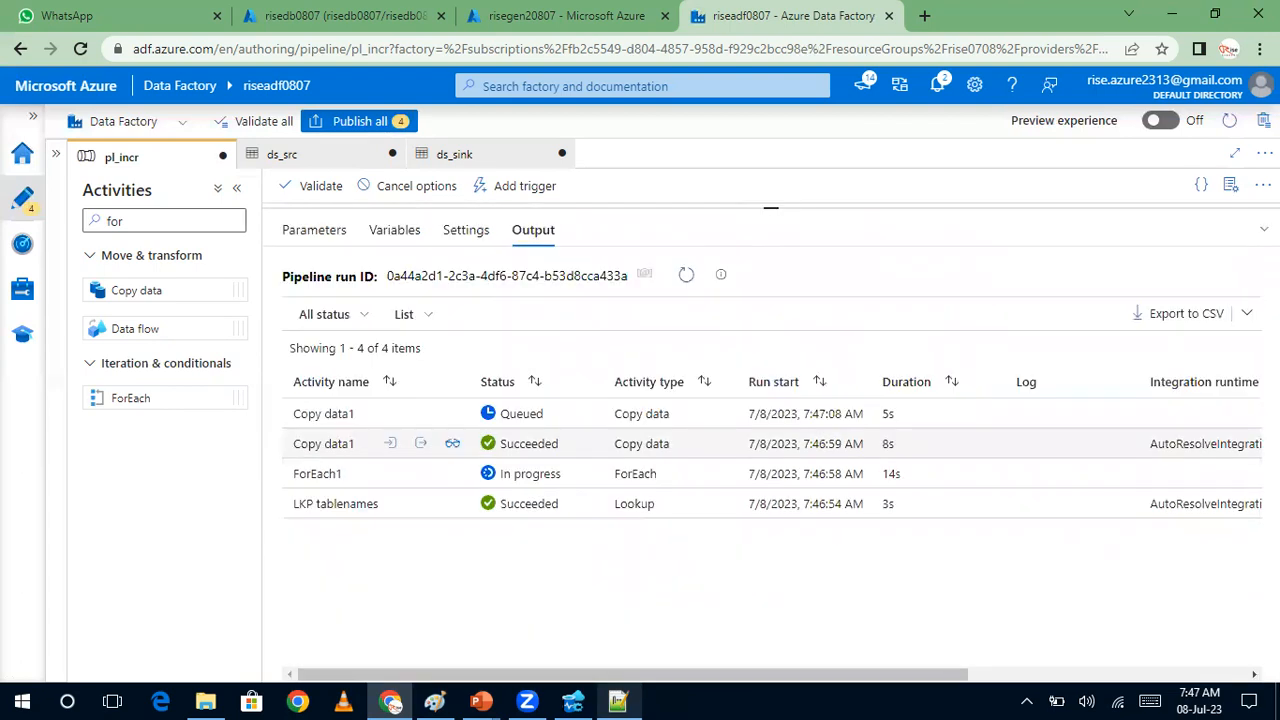
left_click(681, 279)
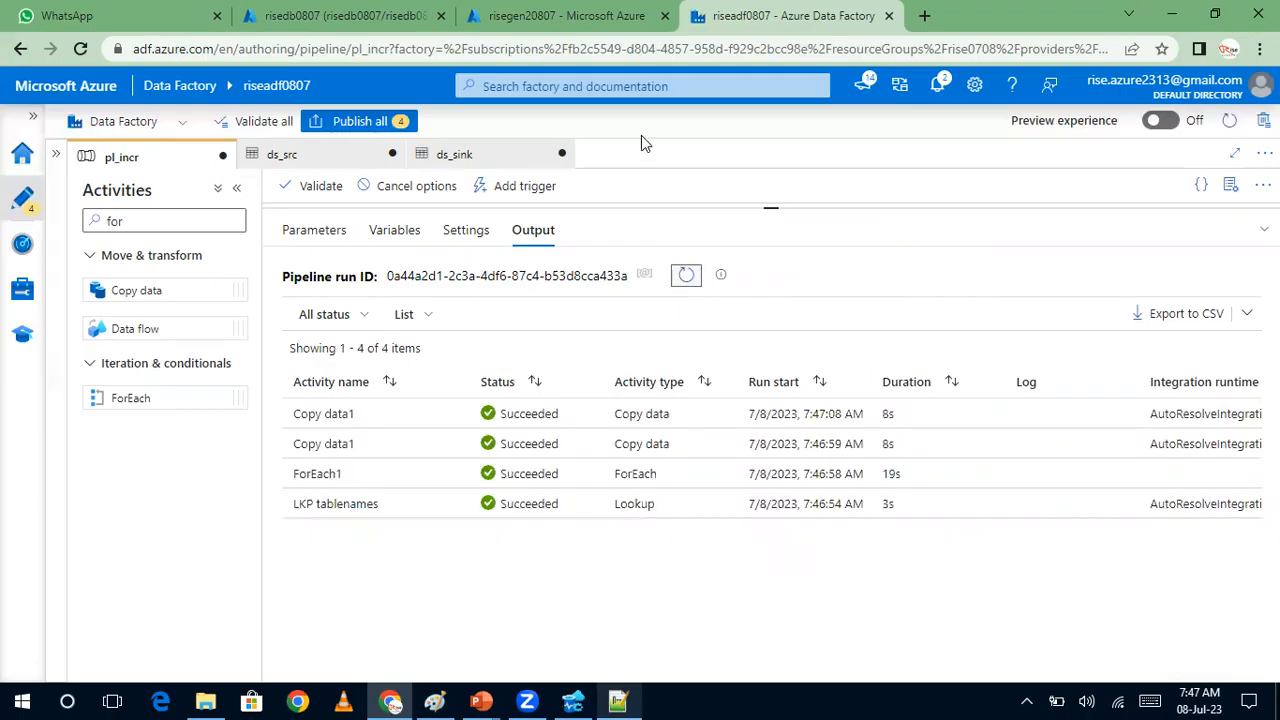
left_click(1264, 229)
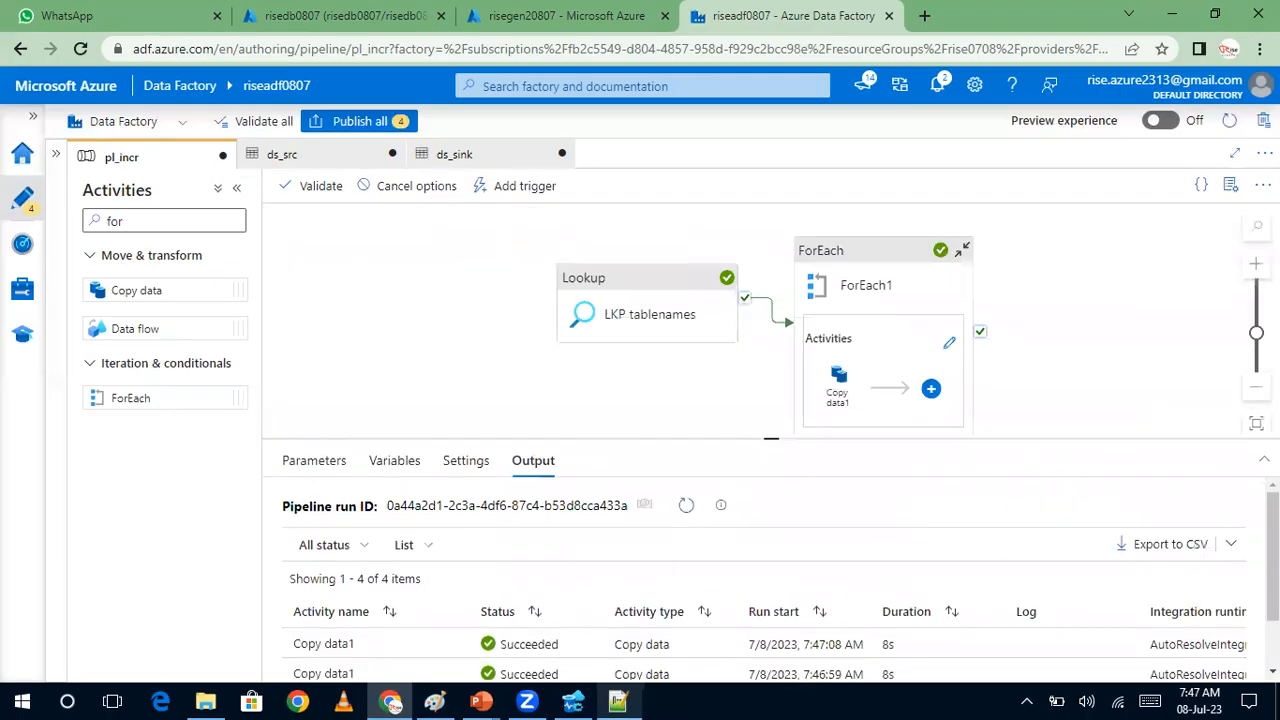
left_click(950, 346)
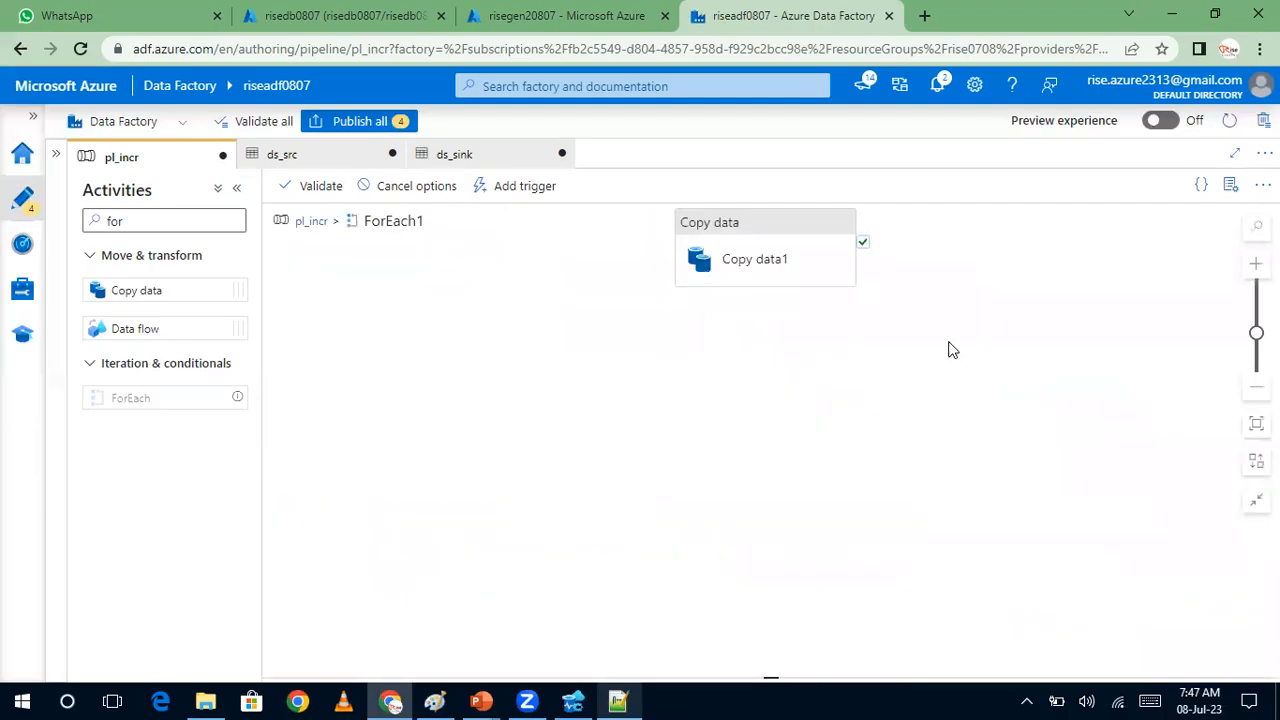
Review the ds_sink dataset, then bring up Copy data1's Sink settings in pl_incr.
left_click(452, 156)
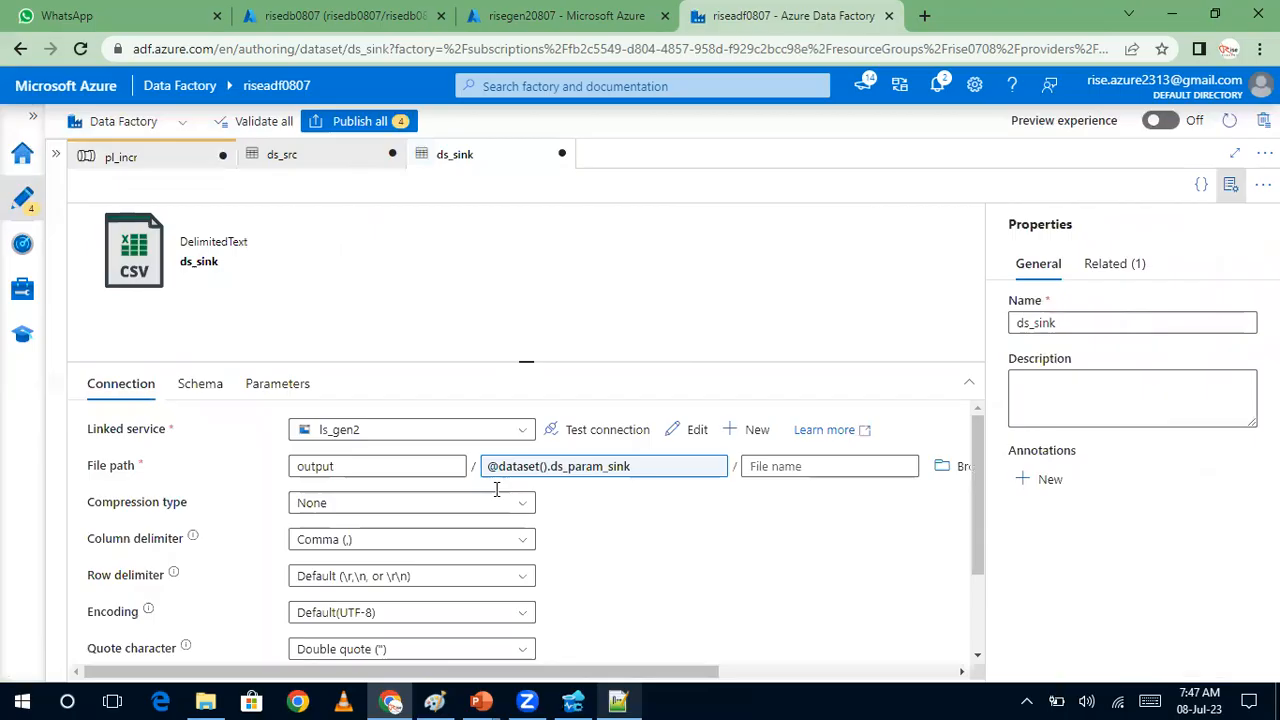
scroll(497, 495, "down", 2)
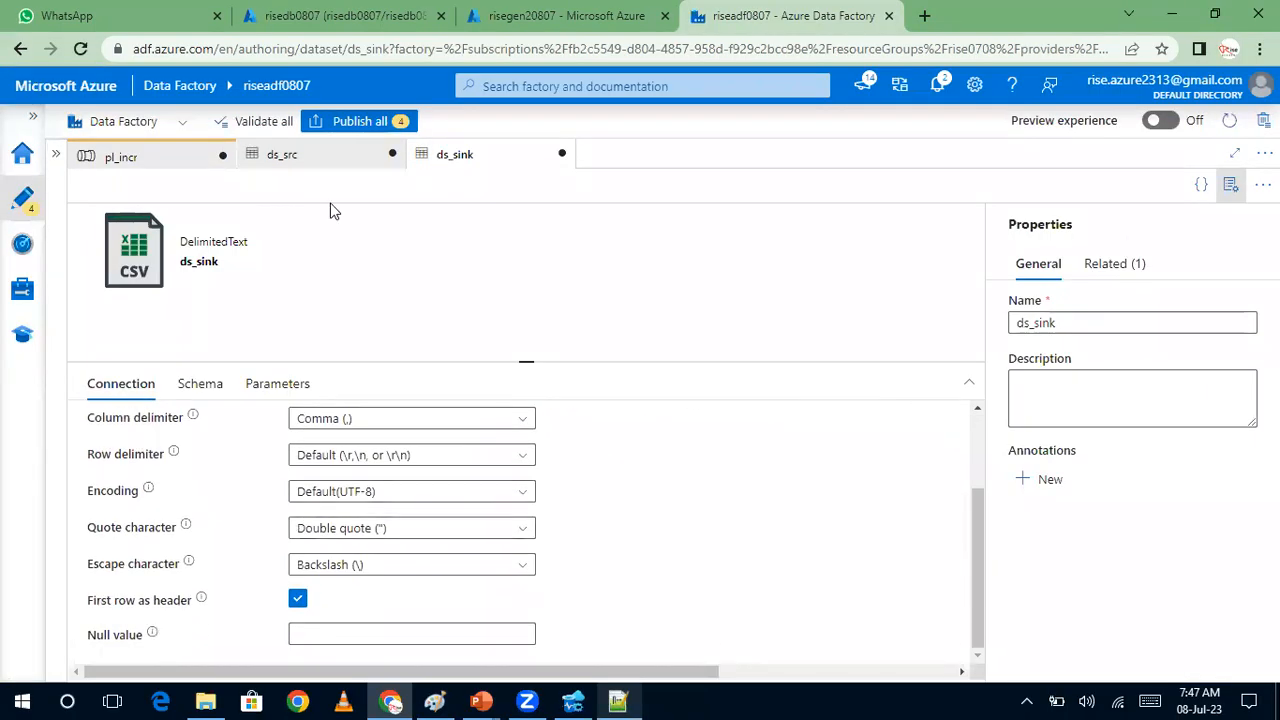
left_click(176, 163)
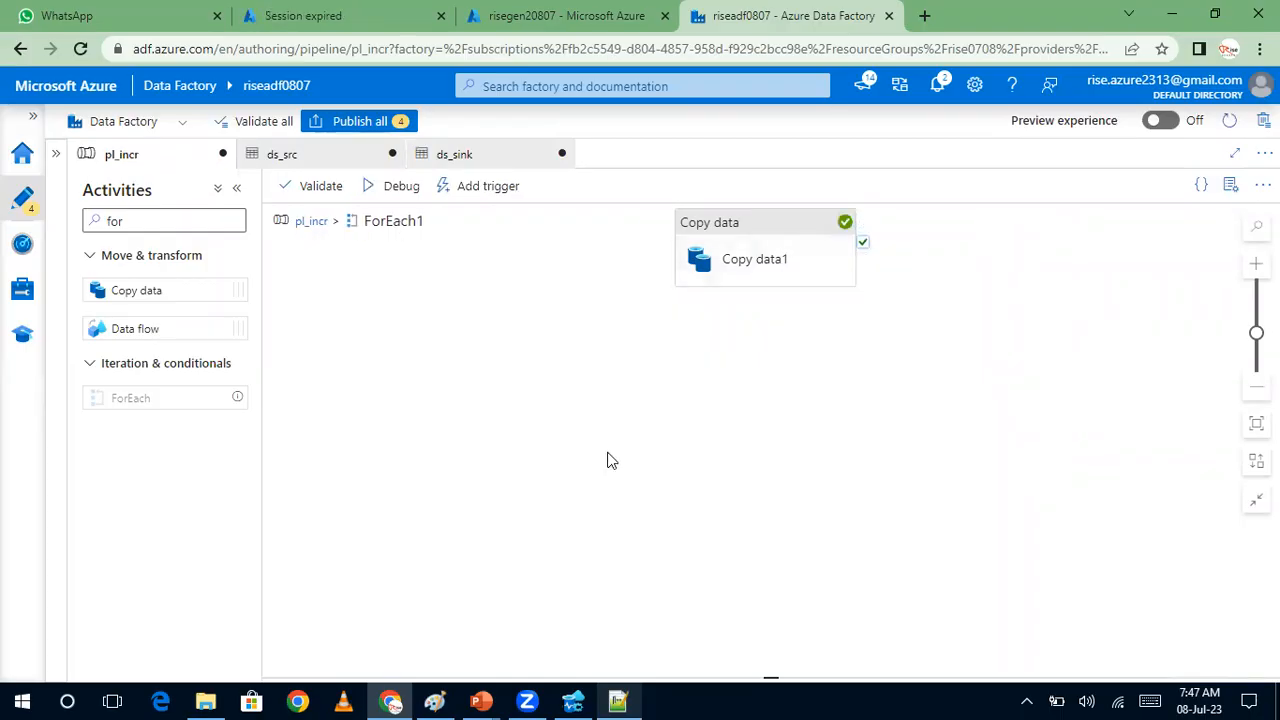
left_click(731, 226)
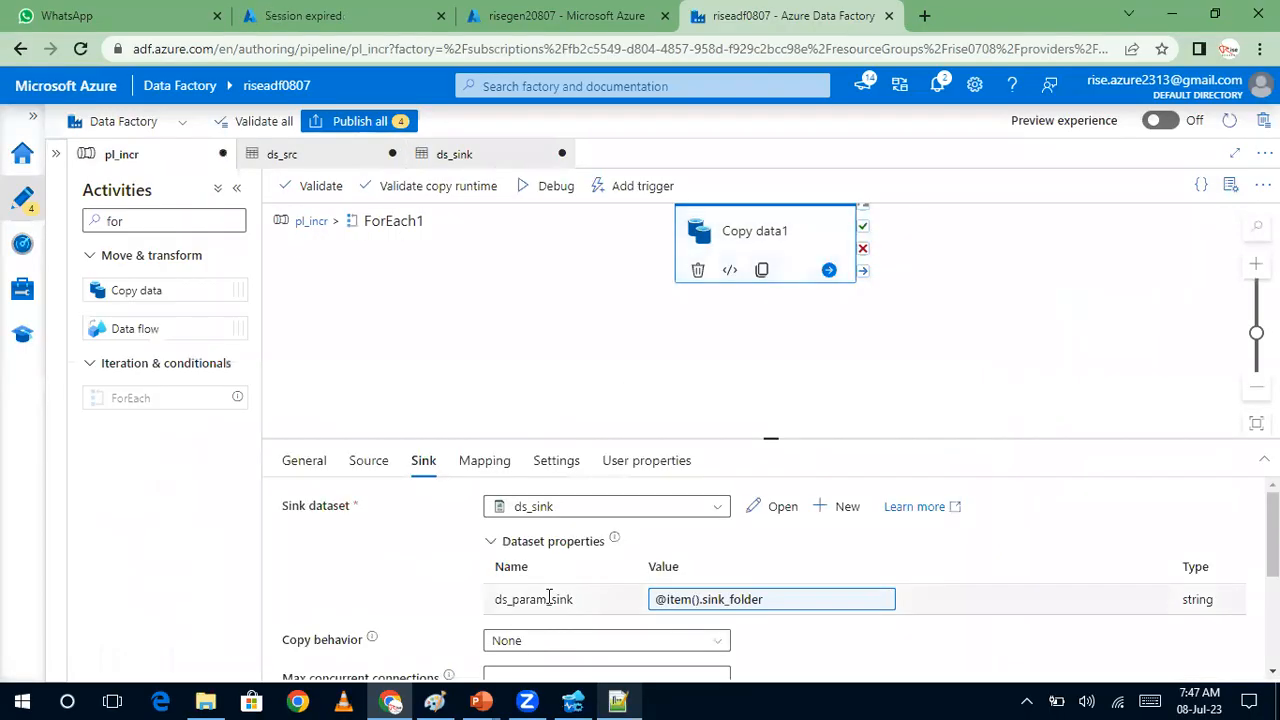
scroll(549, 589, "down", 4)
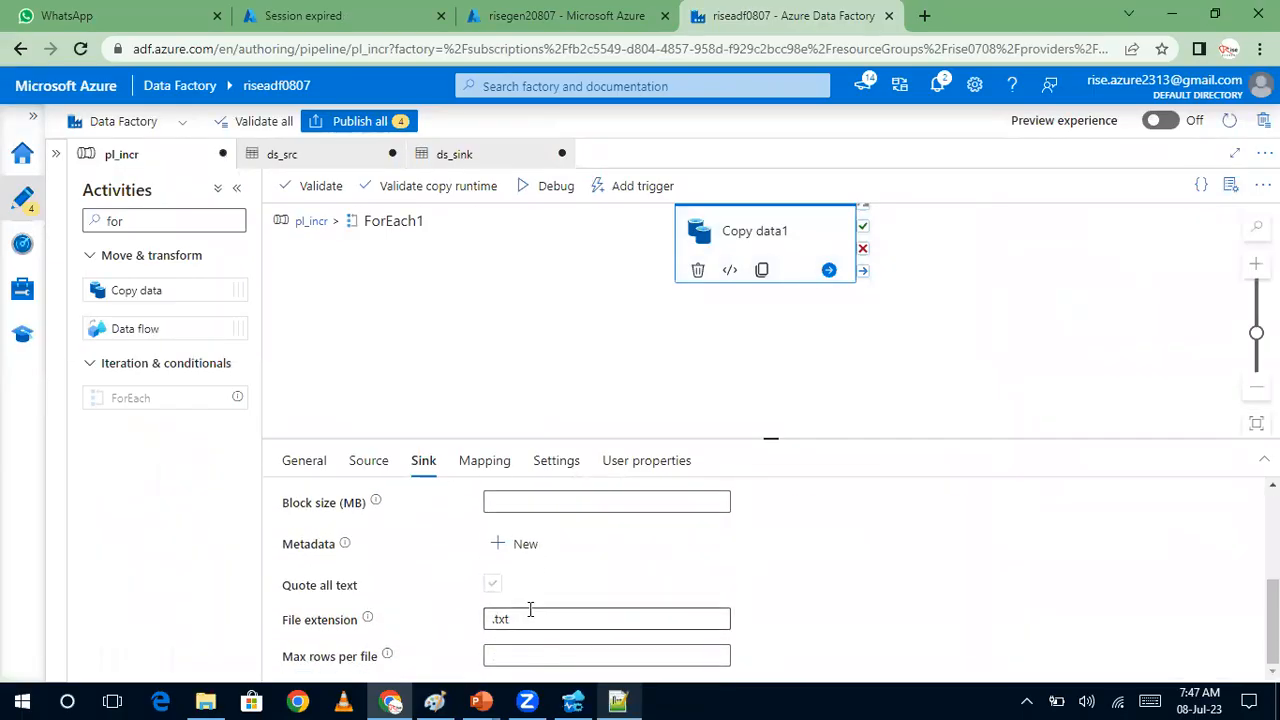
Change the sink file extension to .csv and view the storage account's containers.
left_click(524, 619)
key("BackSpace")
type("csv")
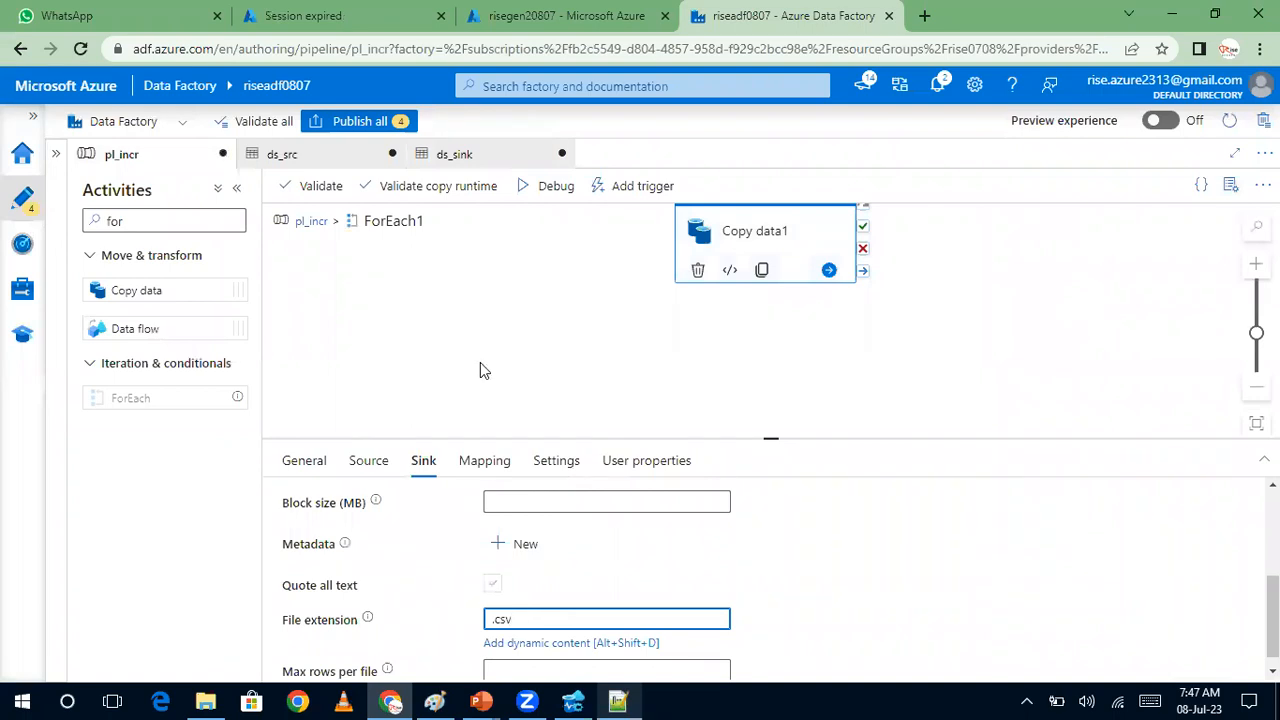
left_click(505, 15)
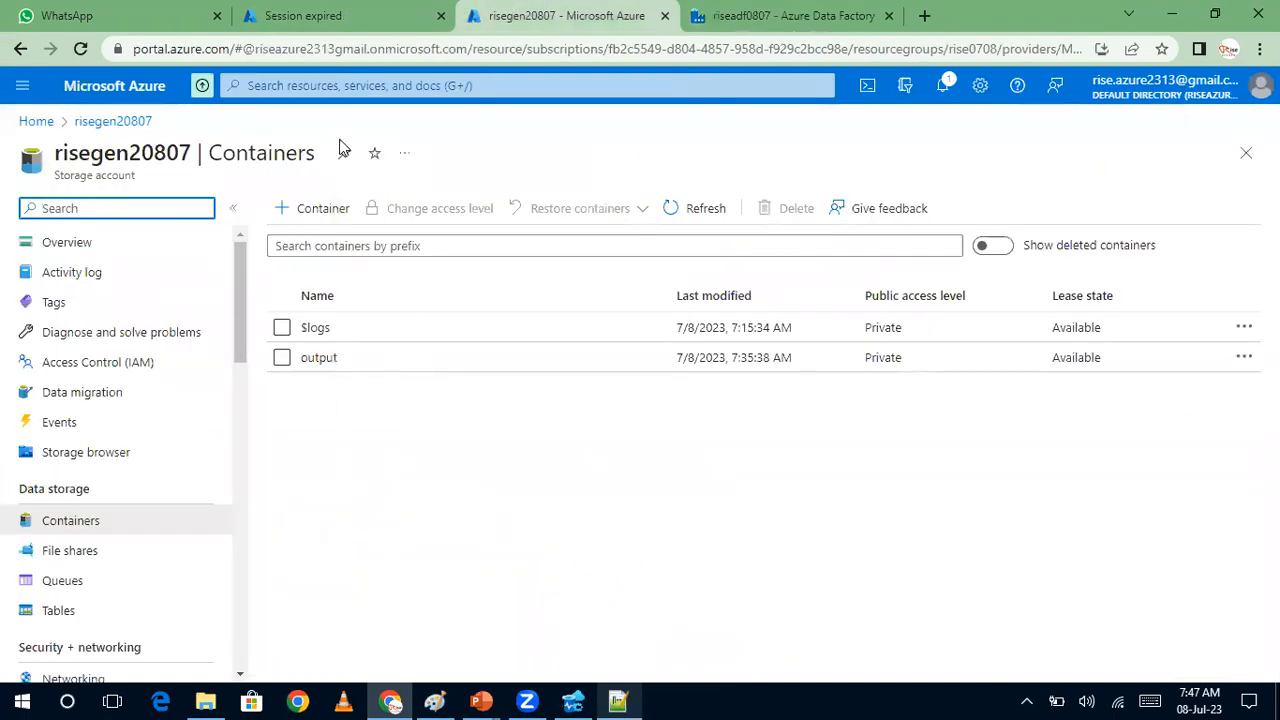
Open output/custout/dbo.cust.txt and view its three copied customer rows.
left_click(333, 350)
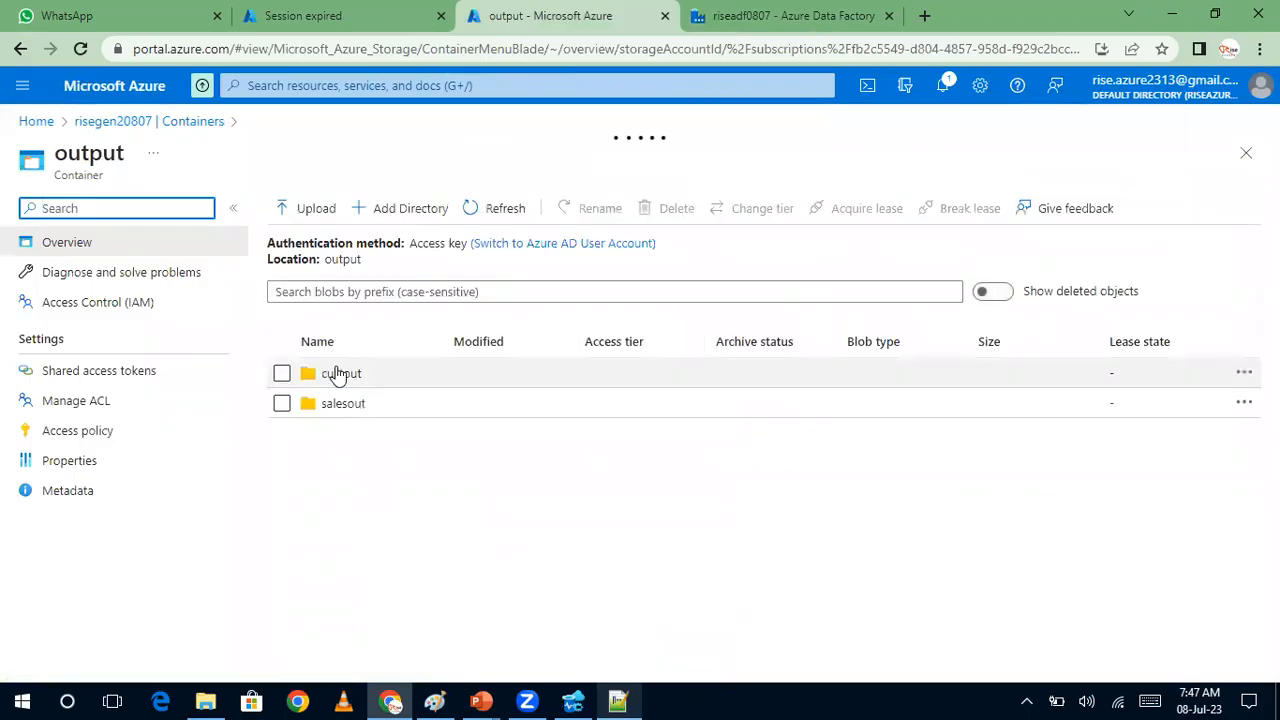
left_click(337, 373)
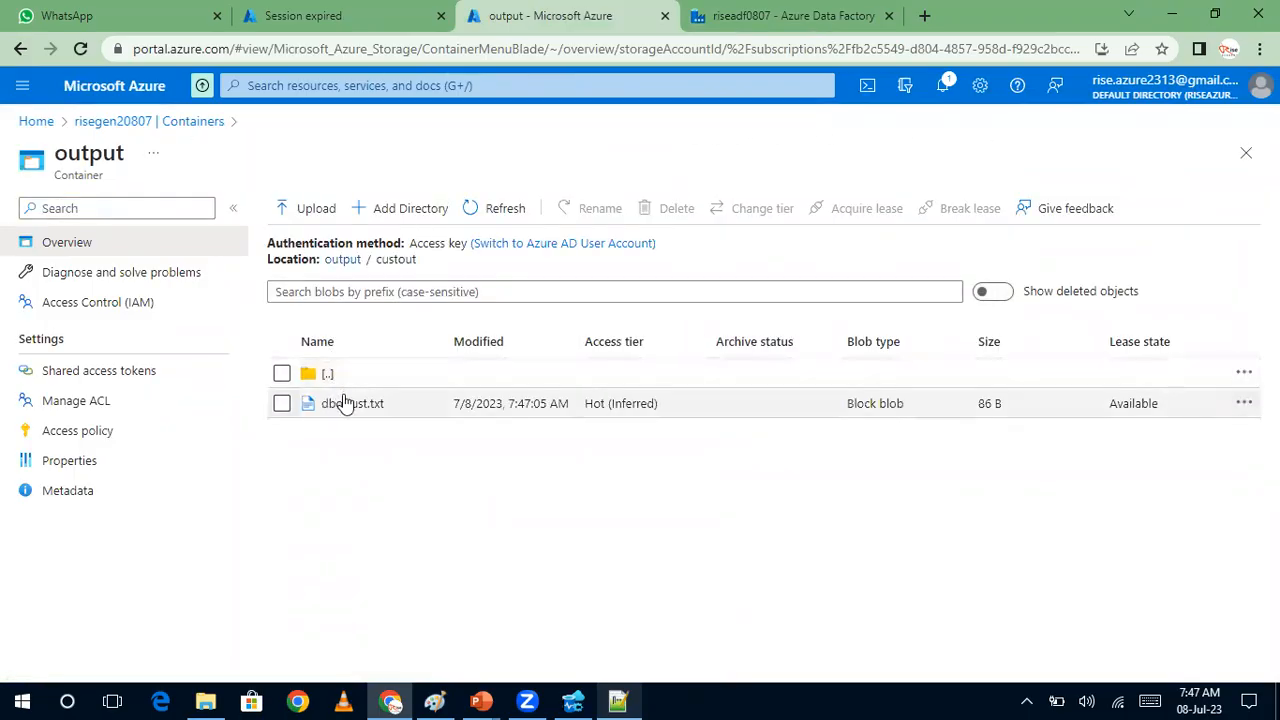
left_click(344, 402)
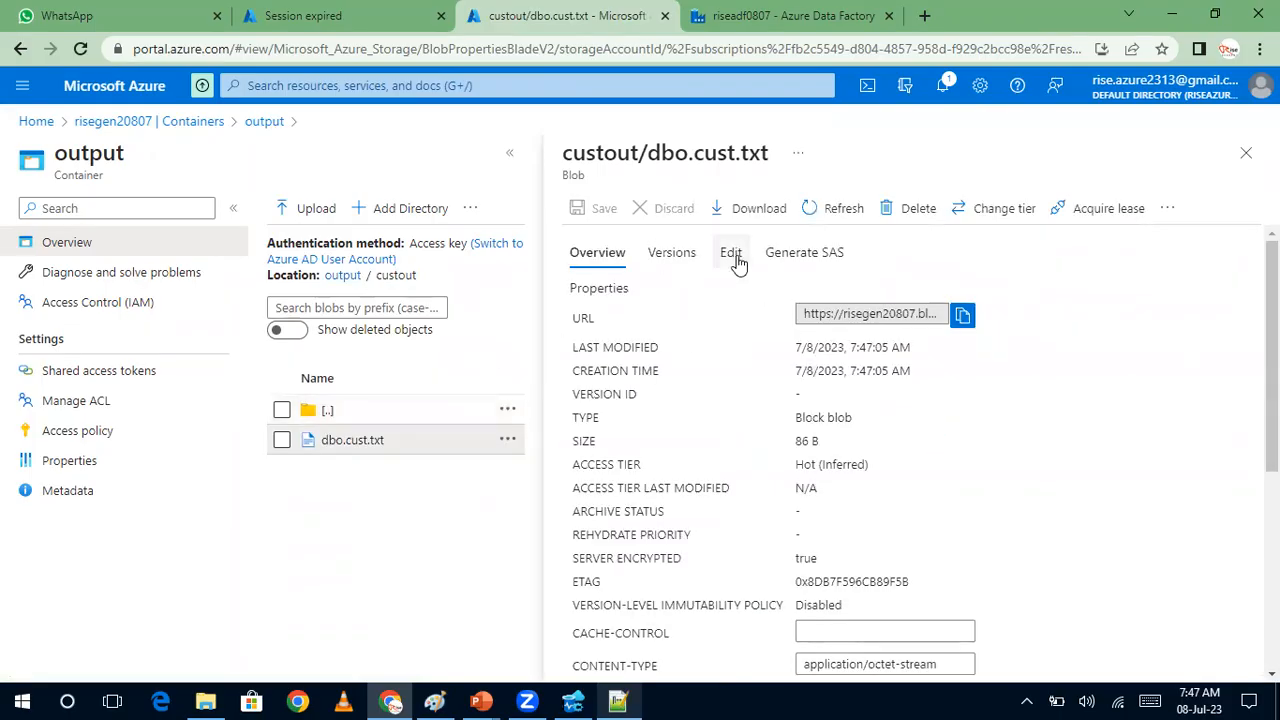
left_click(731, 253)
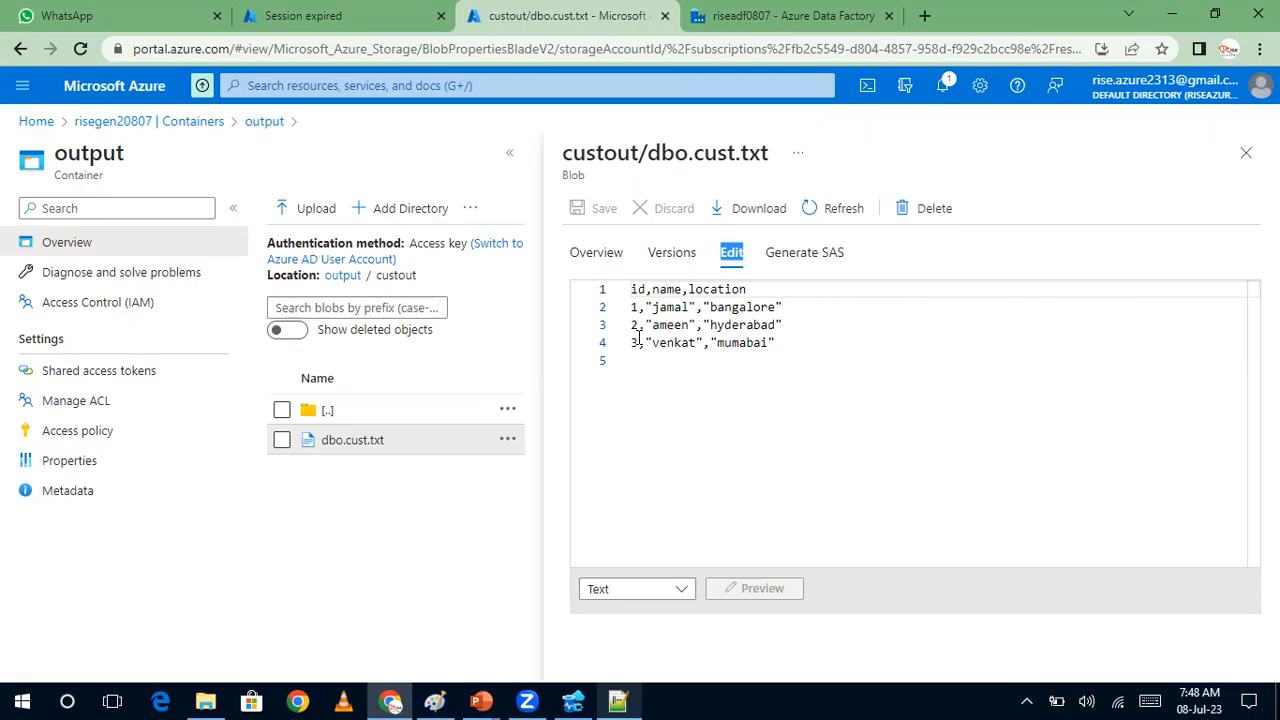
left_click(786, 12)
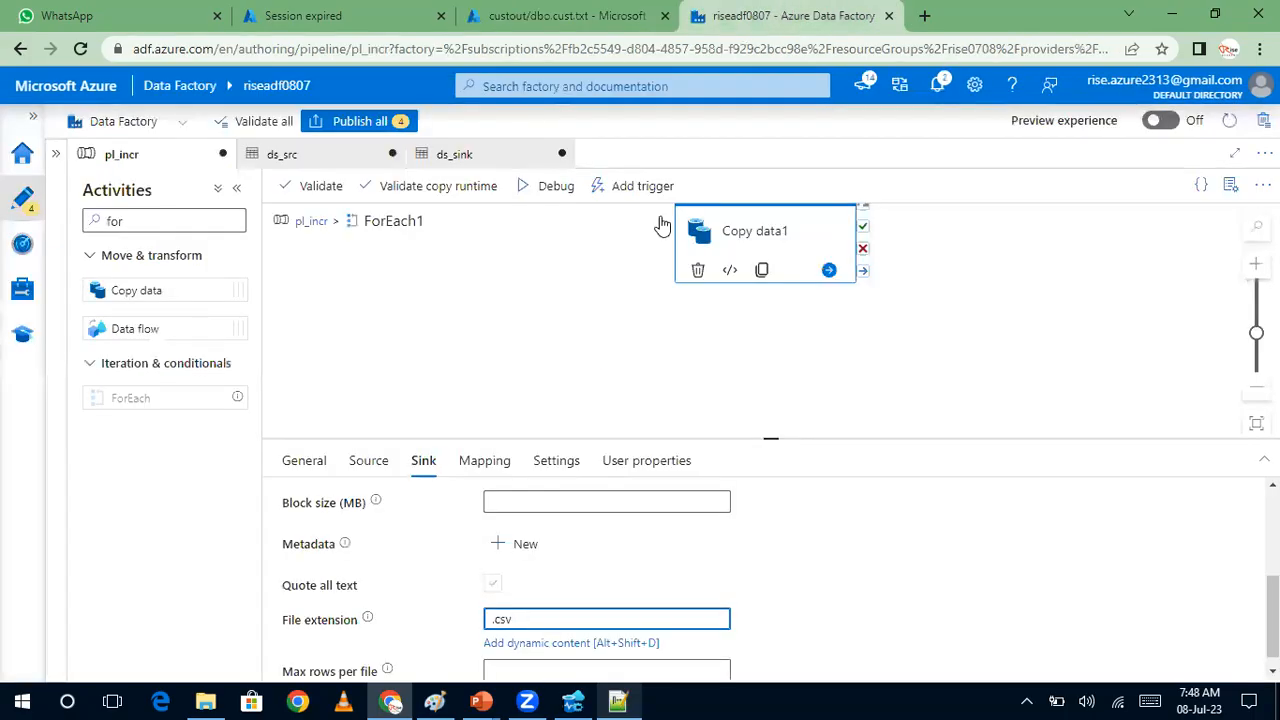
Move Copy data1 down-left on the ForEach1 canvas, then switch to Azure Data Studio.
left_click_drag(755, 236, 669, 290)
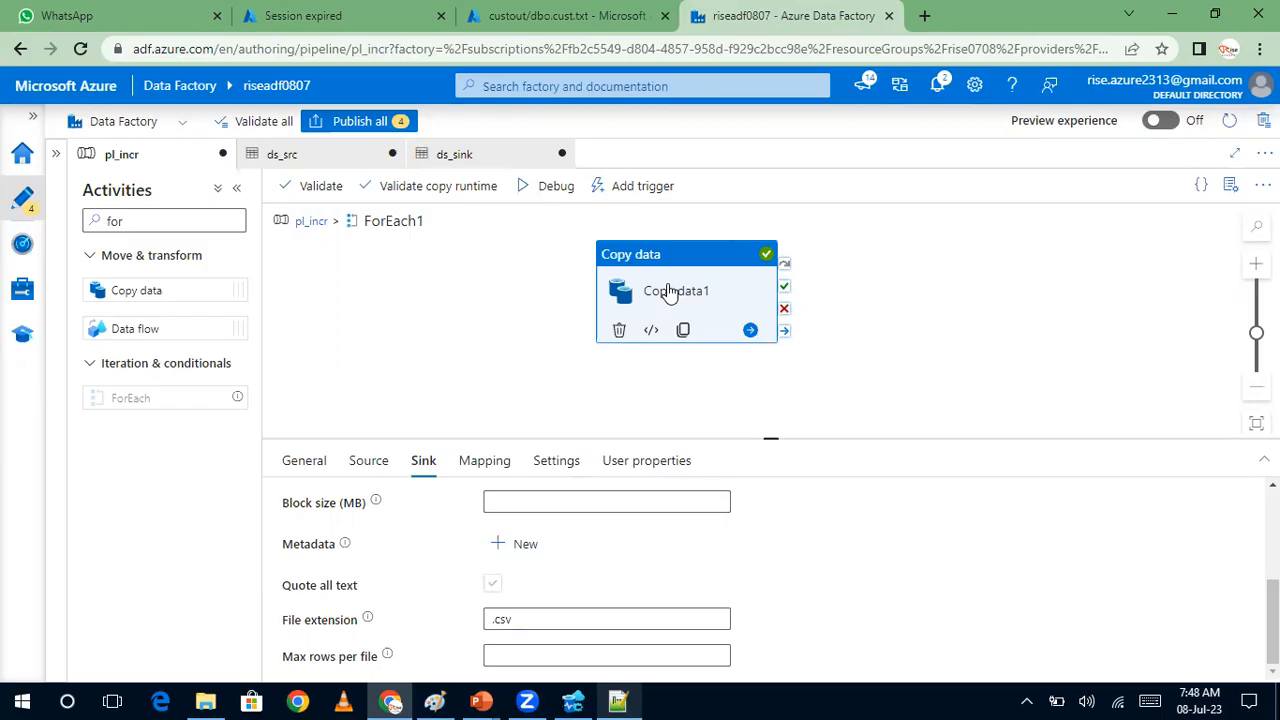
left_click(580, 699)
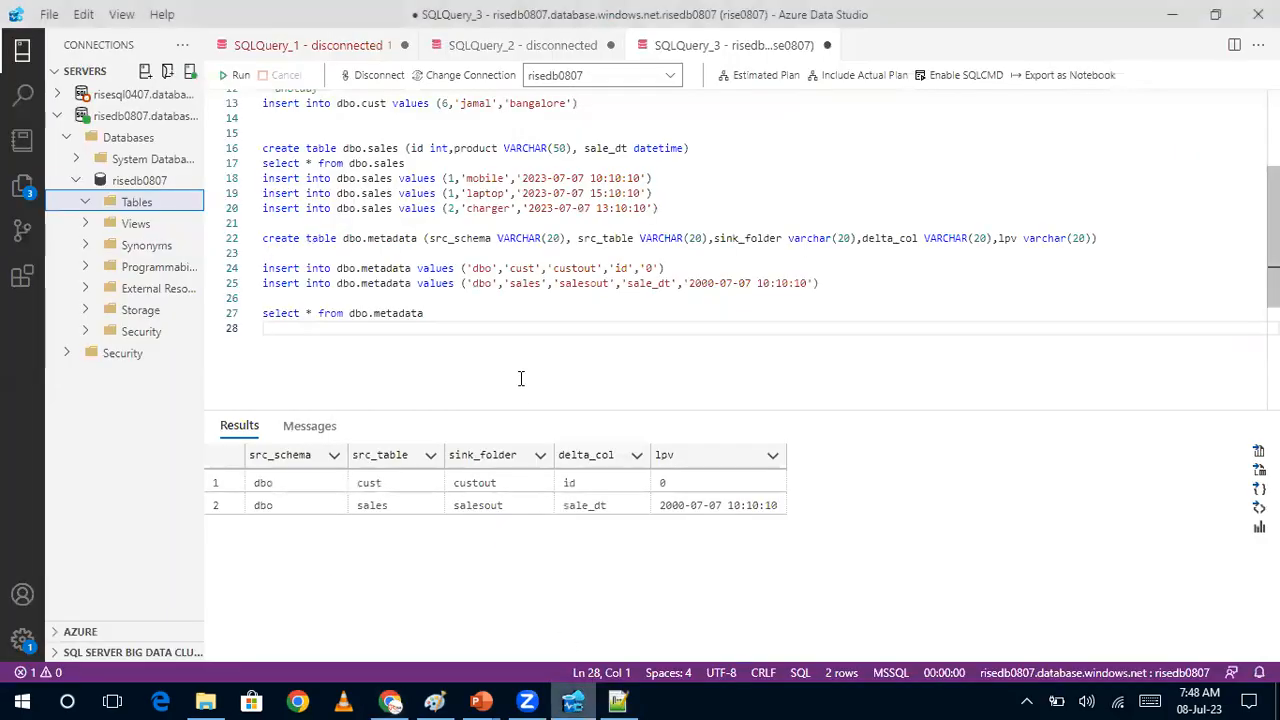
Run select * from dbo.cust to list the cust rows.
scroll(520, 378, "up", 3)
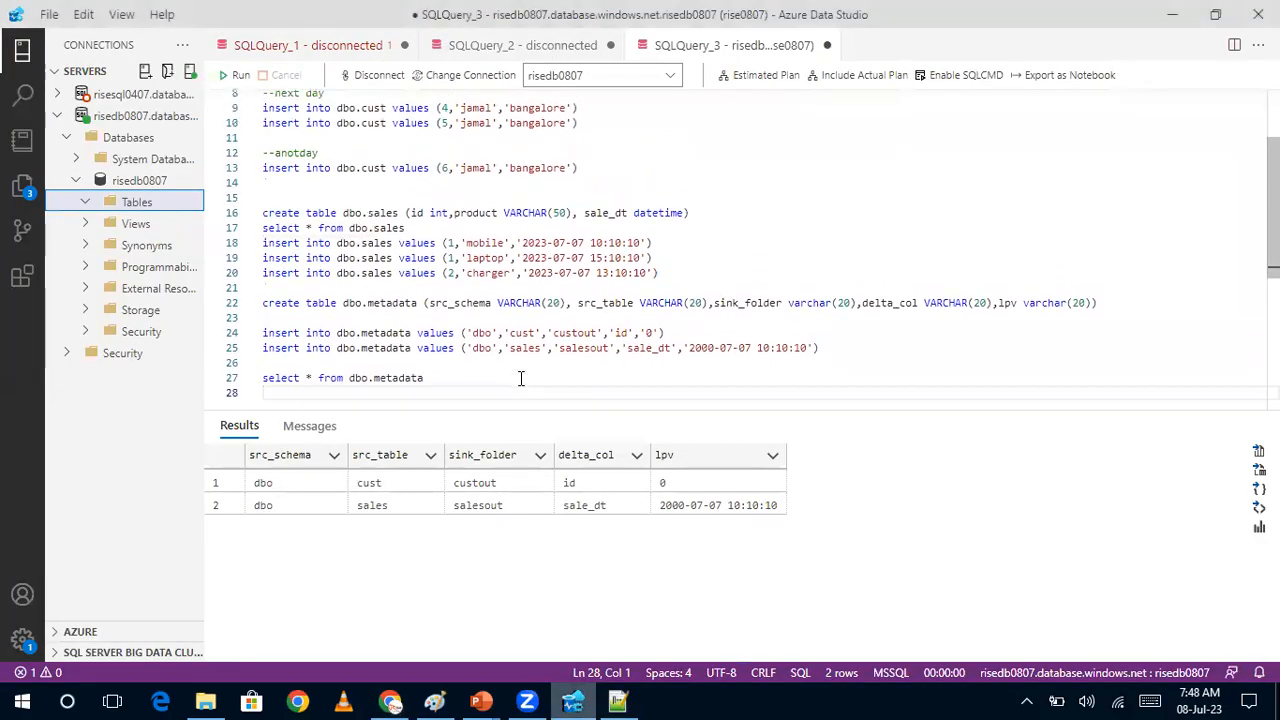
scroll(520, 378, "up", 2)
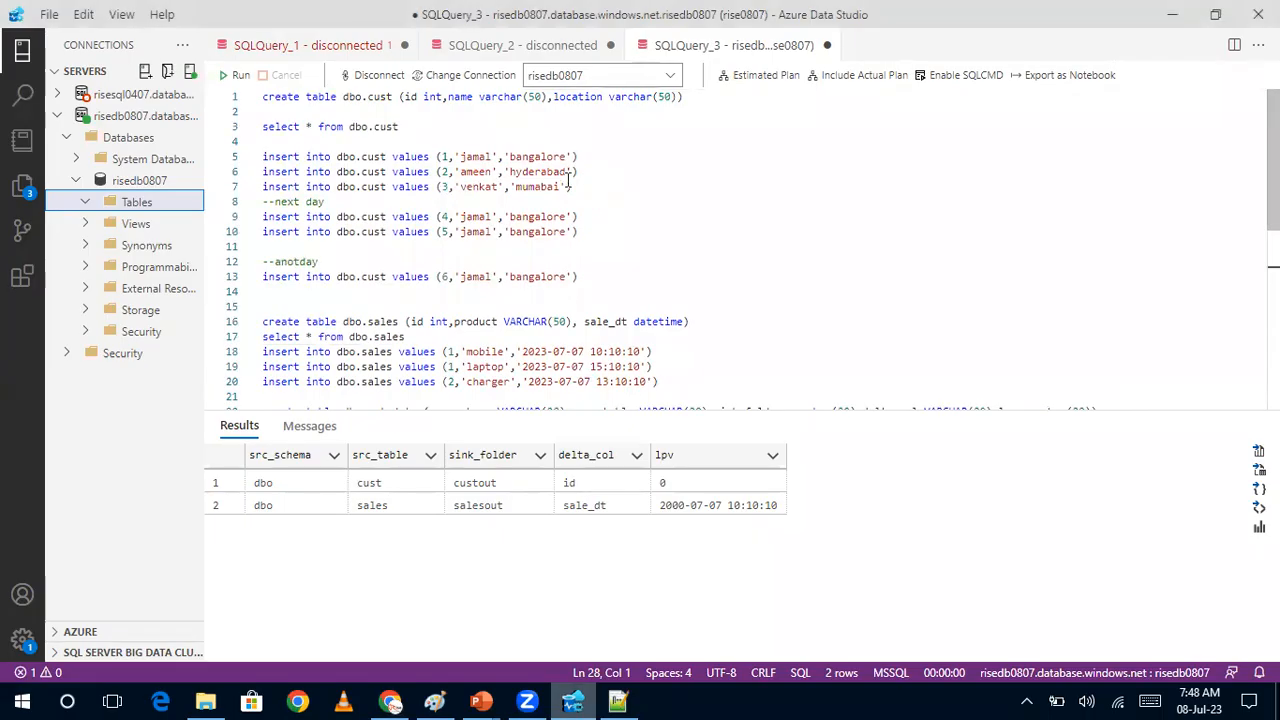
left_click(234, 127)
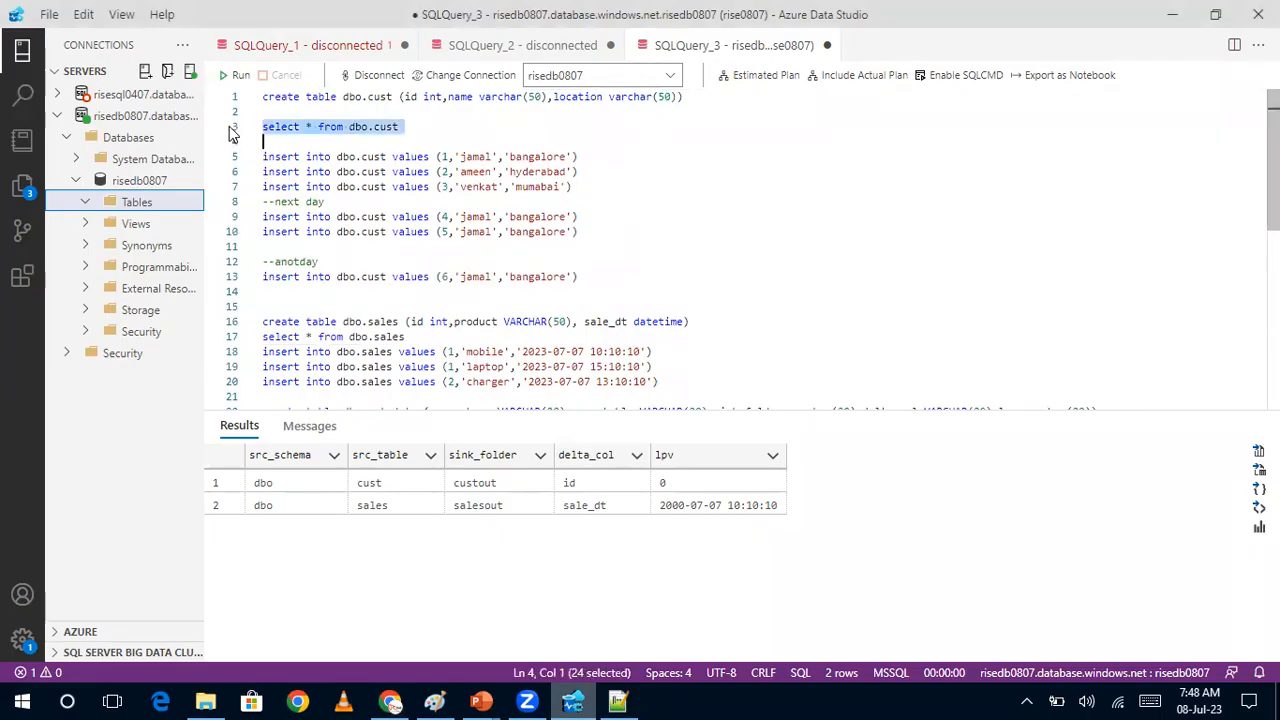
left_click(234, 75)
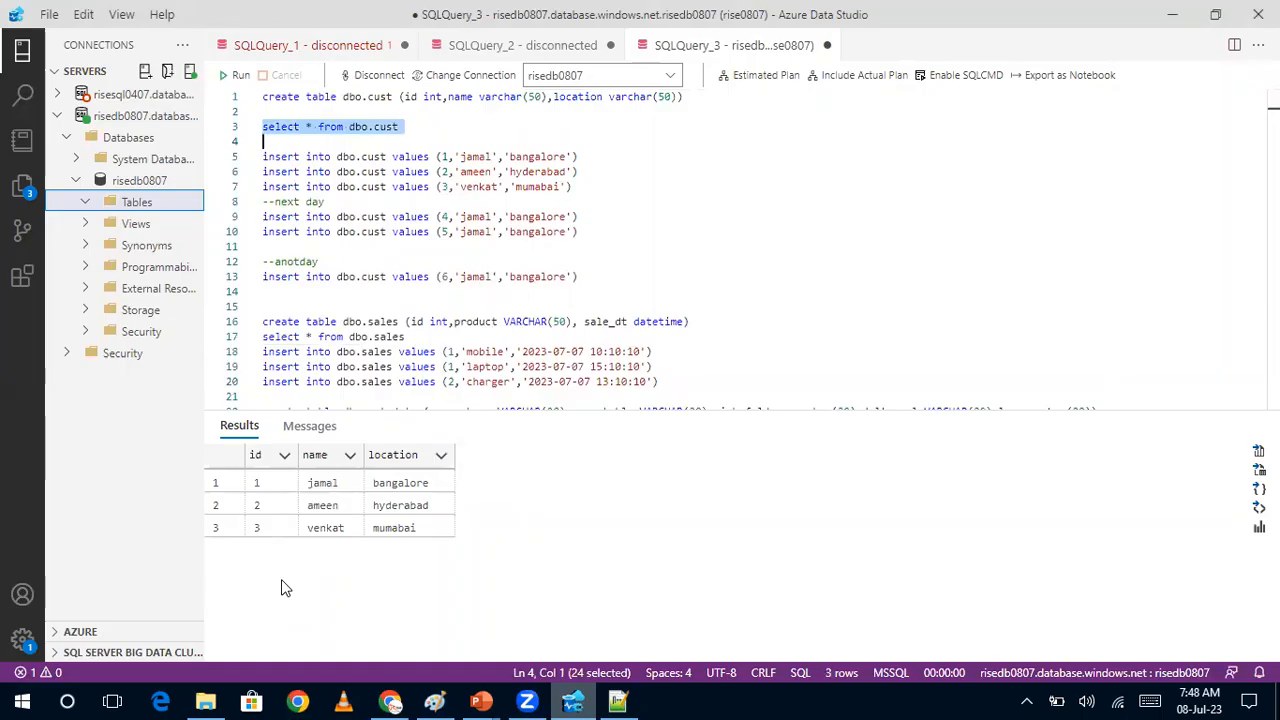
Start a new query on line 5: select max(id) as max value from.
key("Return")
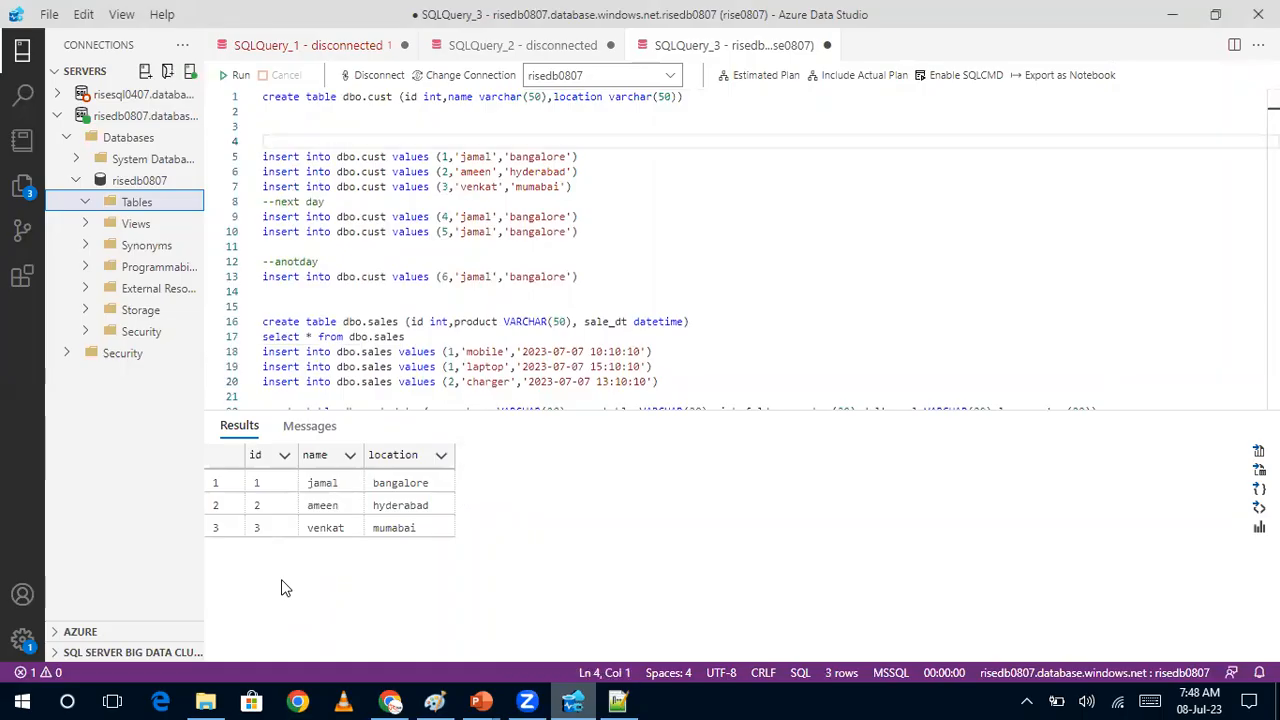
key("ctrl+z")
key("Right")
key("Return")
type("select")
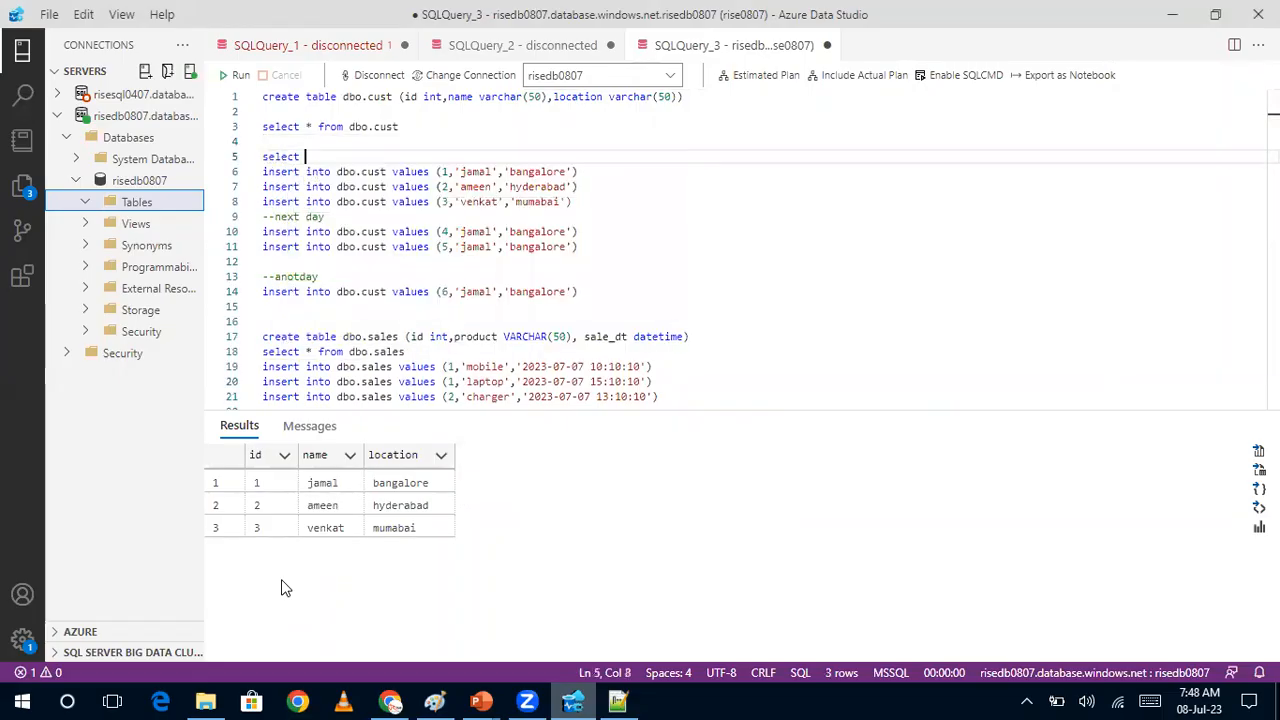
key("Left")
type("max")
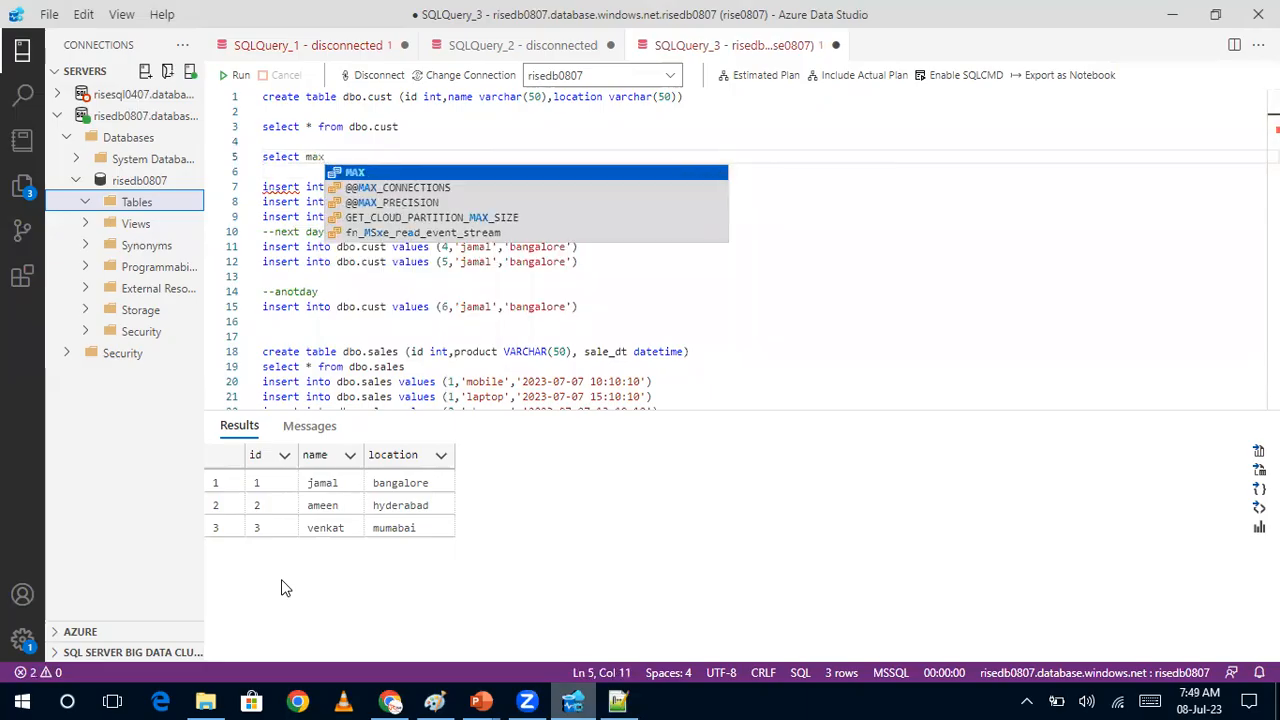
type("(")
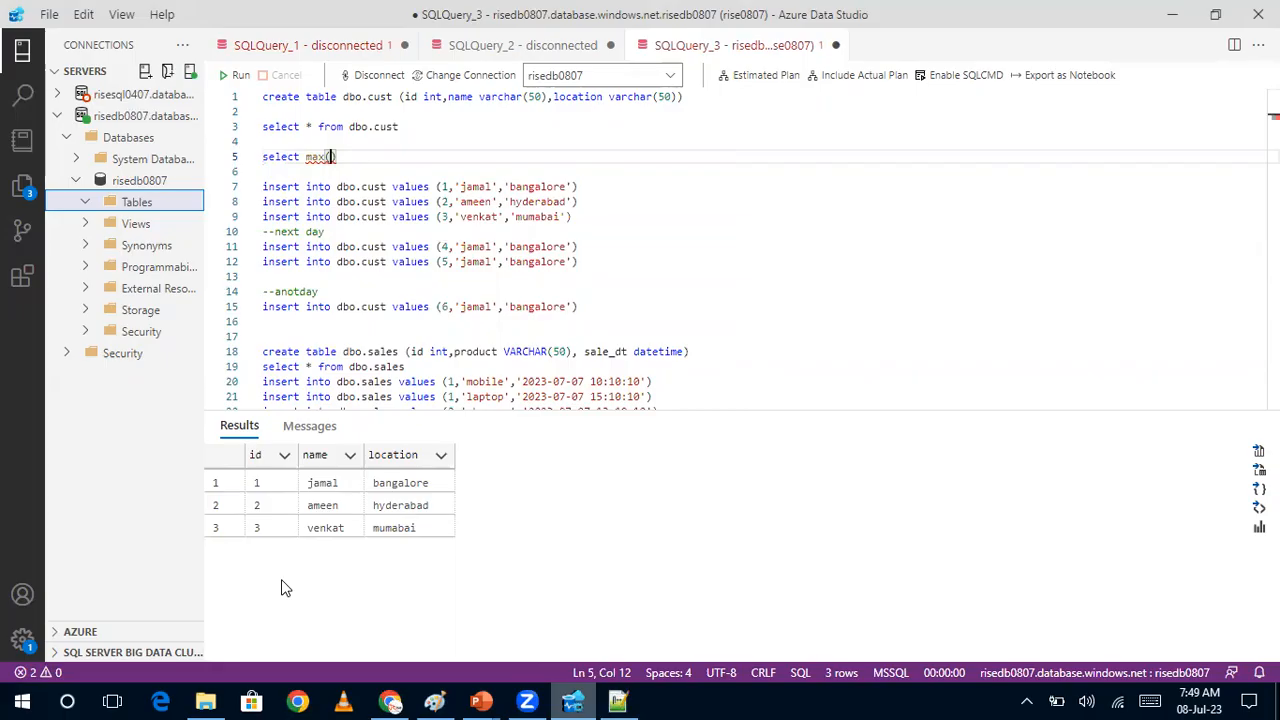
type("id")
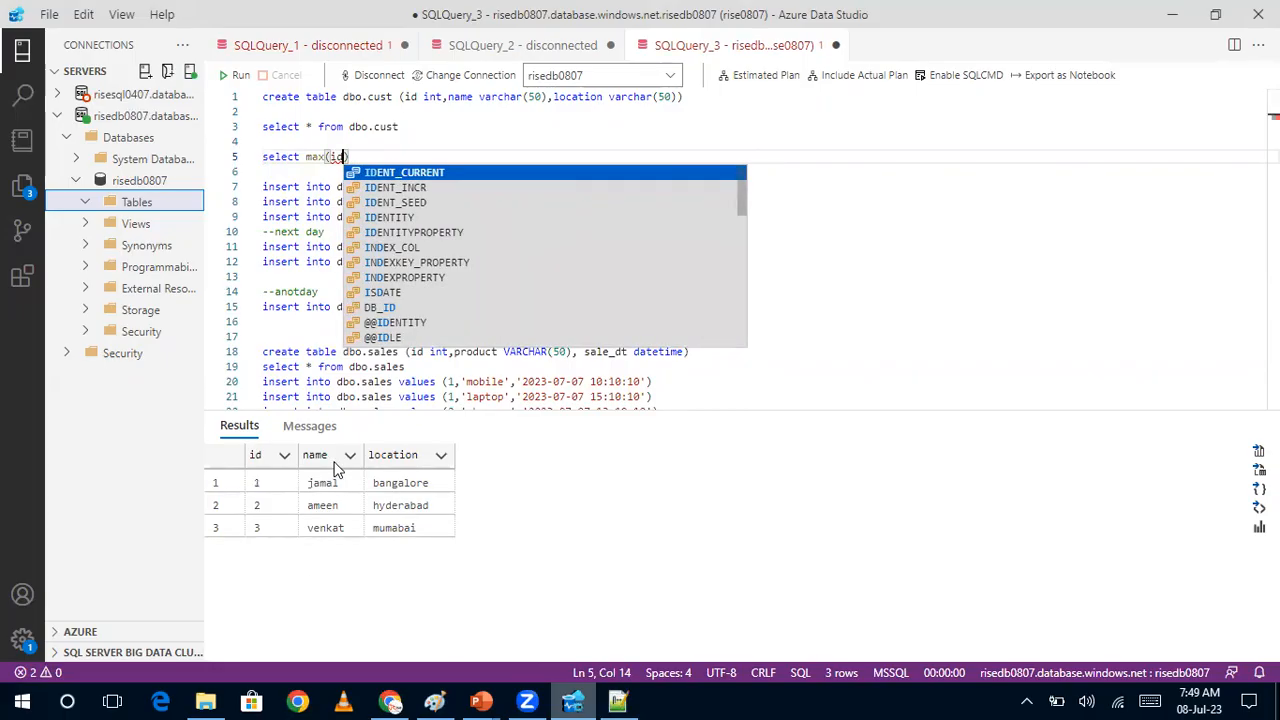
left_click(376, 152)
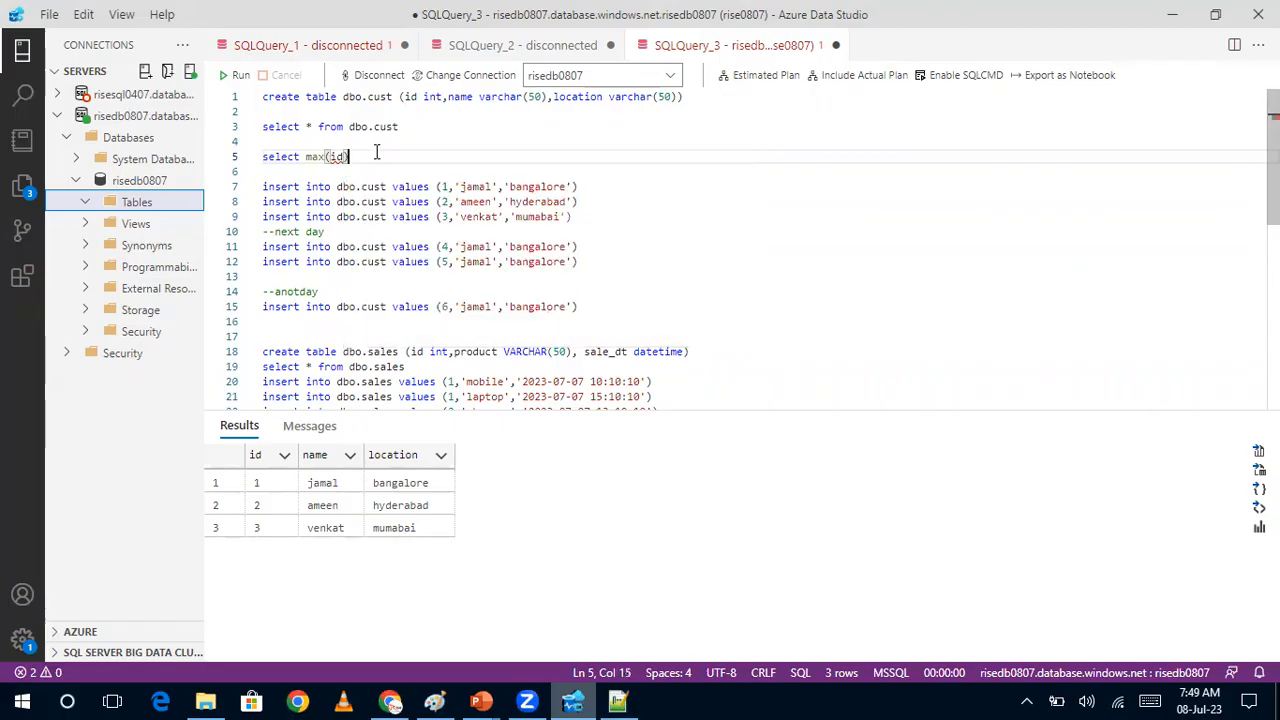
type("as ma")
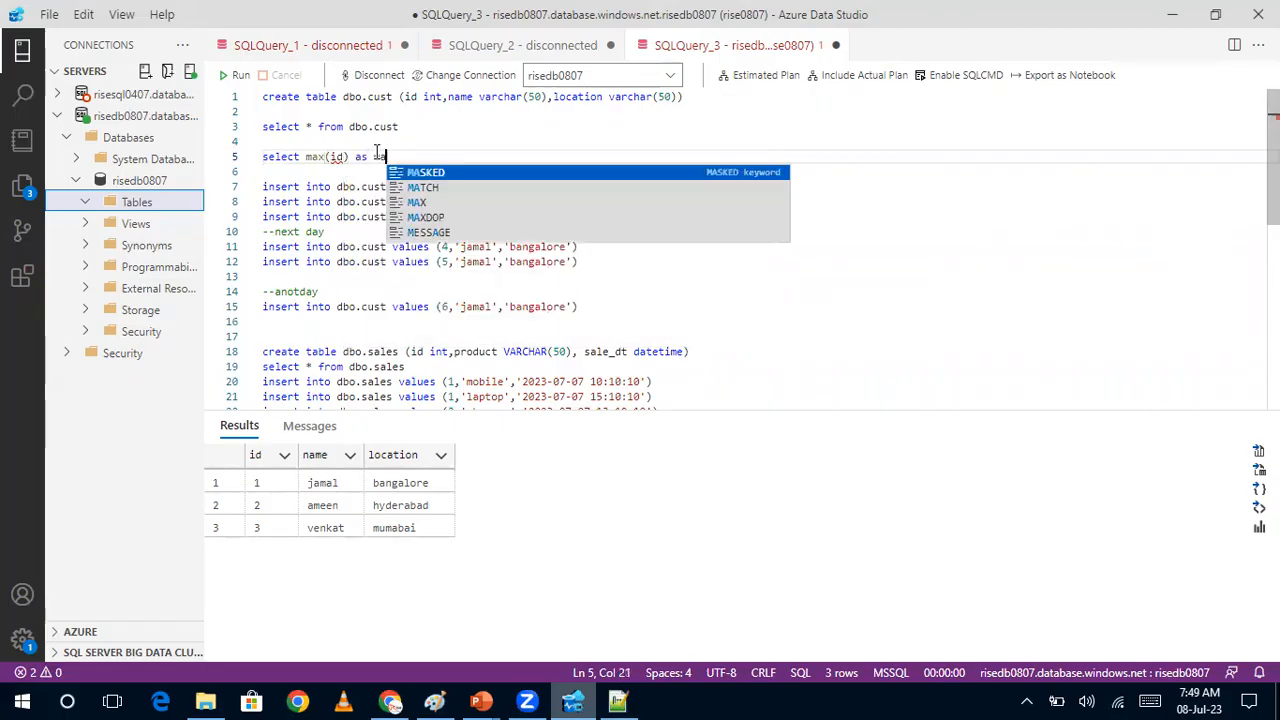
type("x value ")
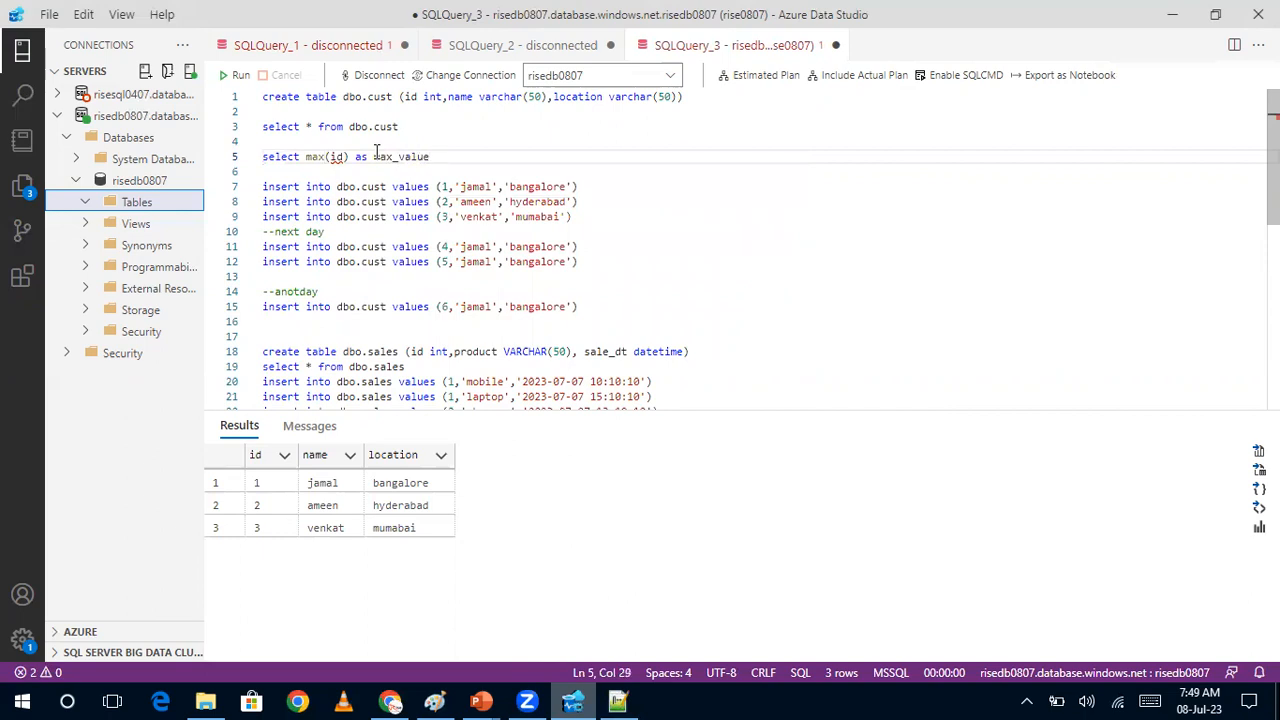
type("from")
Complete the query with the table dbo.cust and run it, returning 3.
left_click_drag(398, 127, 350, 130)
key("ctrl+c")
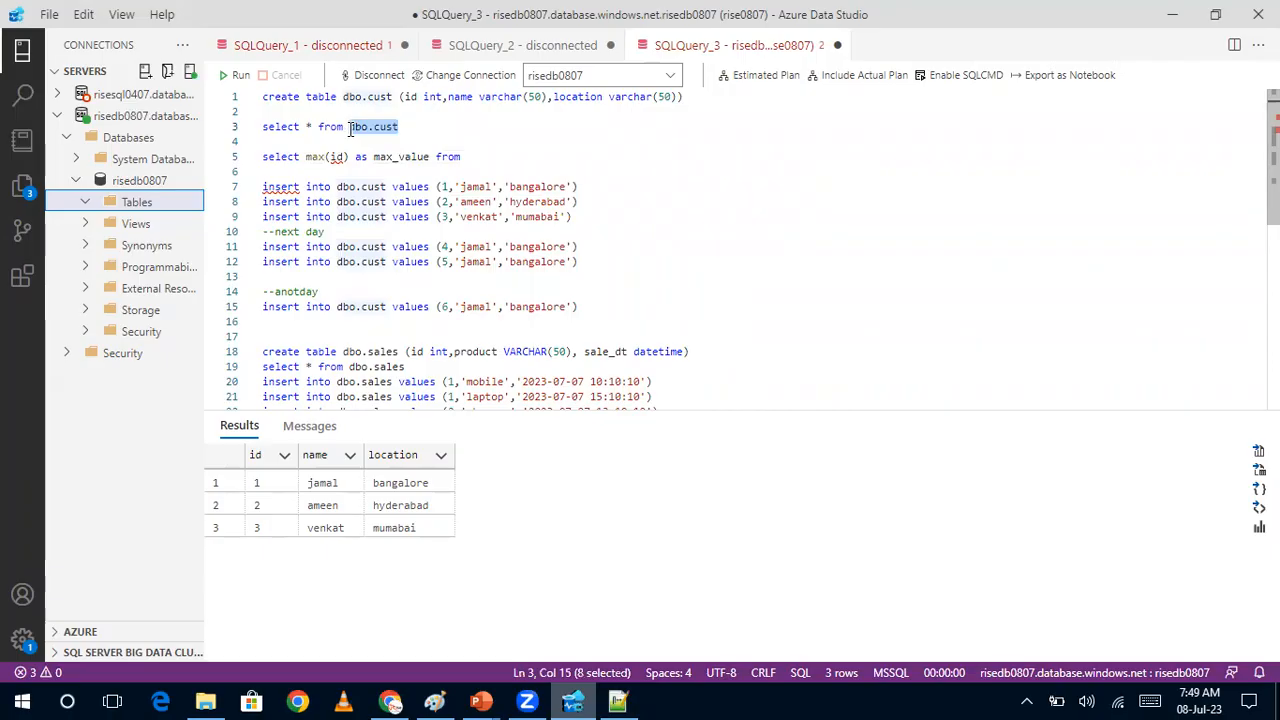
left_click(505, 154)
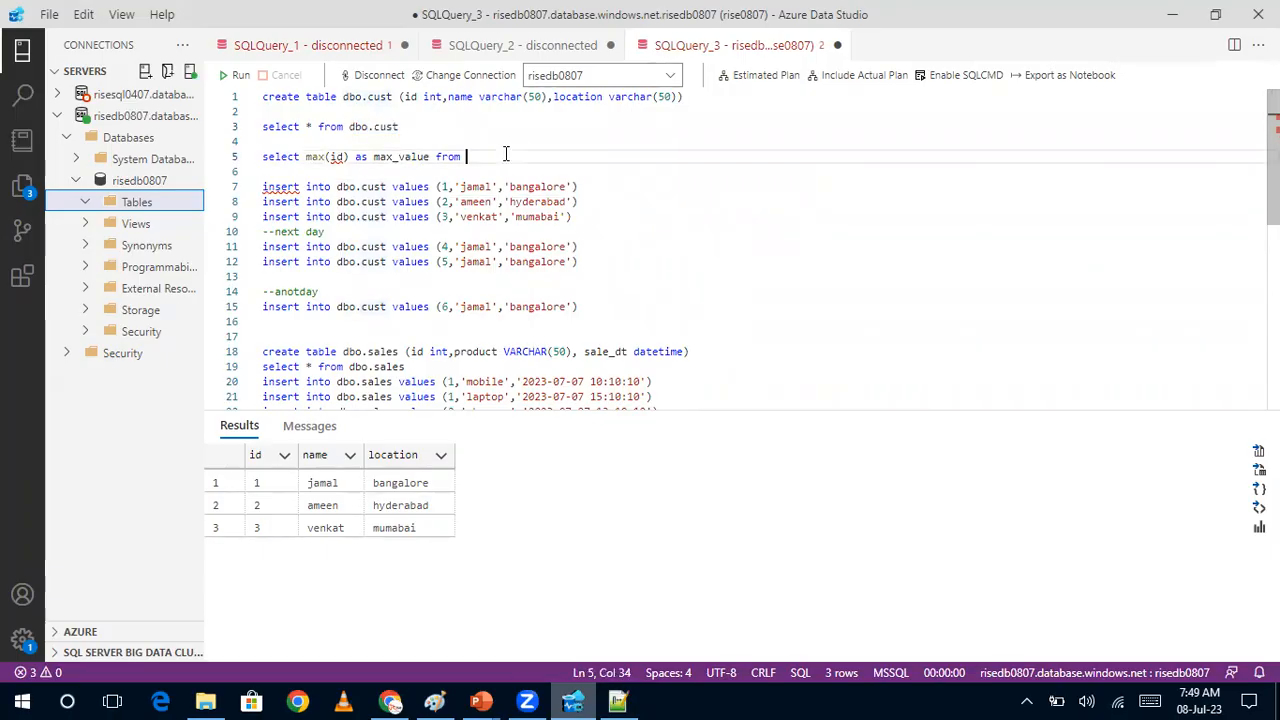
key("ctrl+v")
left_click(233, 158)
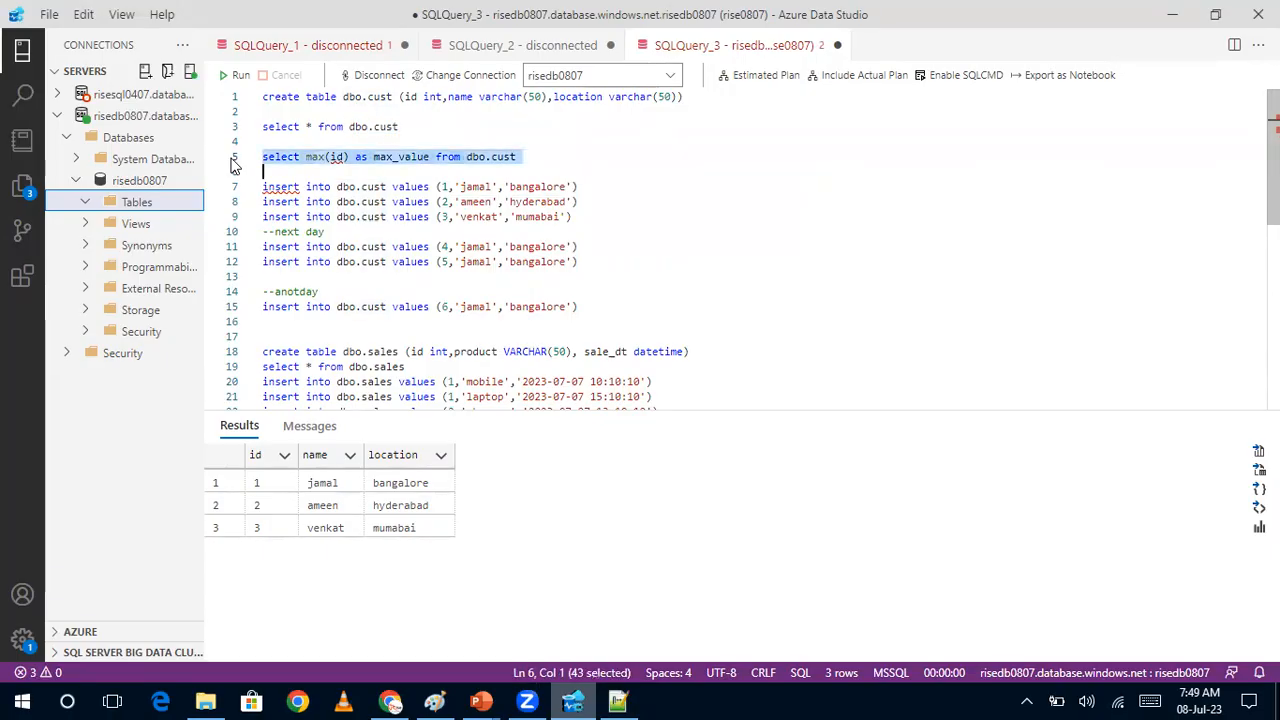
left_click(220, 77)
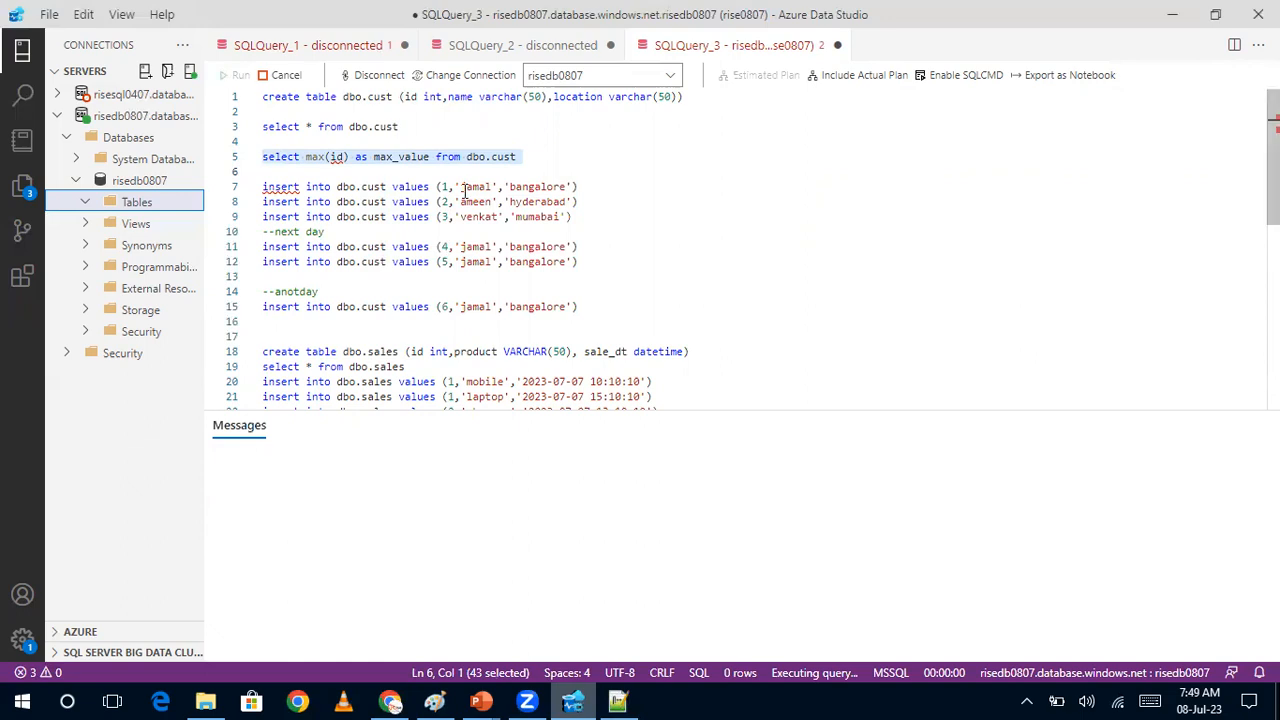
left_click(235, 127)
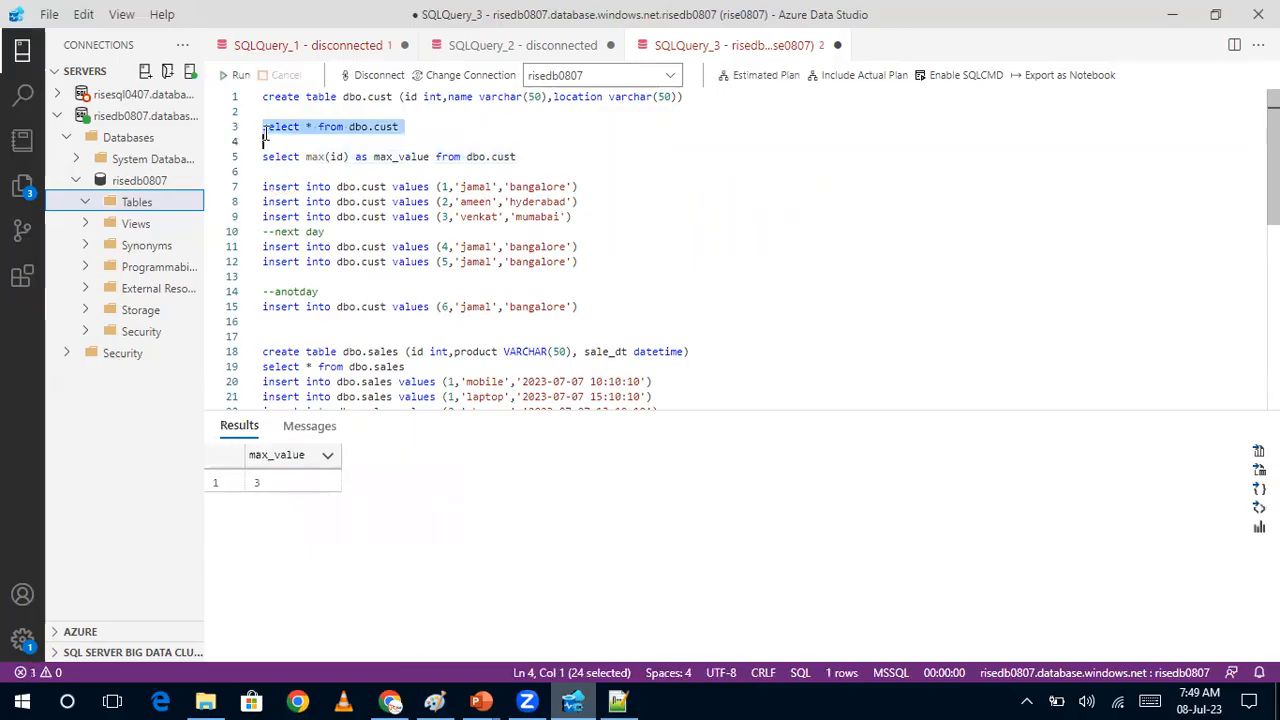
Run the select * and max(id) queries together and enlarge the results grids.
left_click(257, 484)
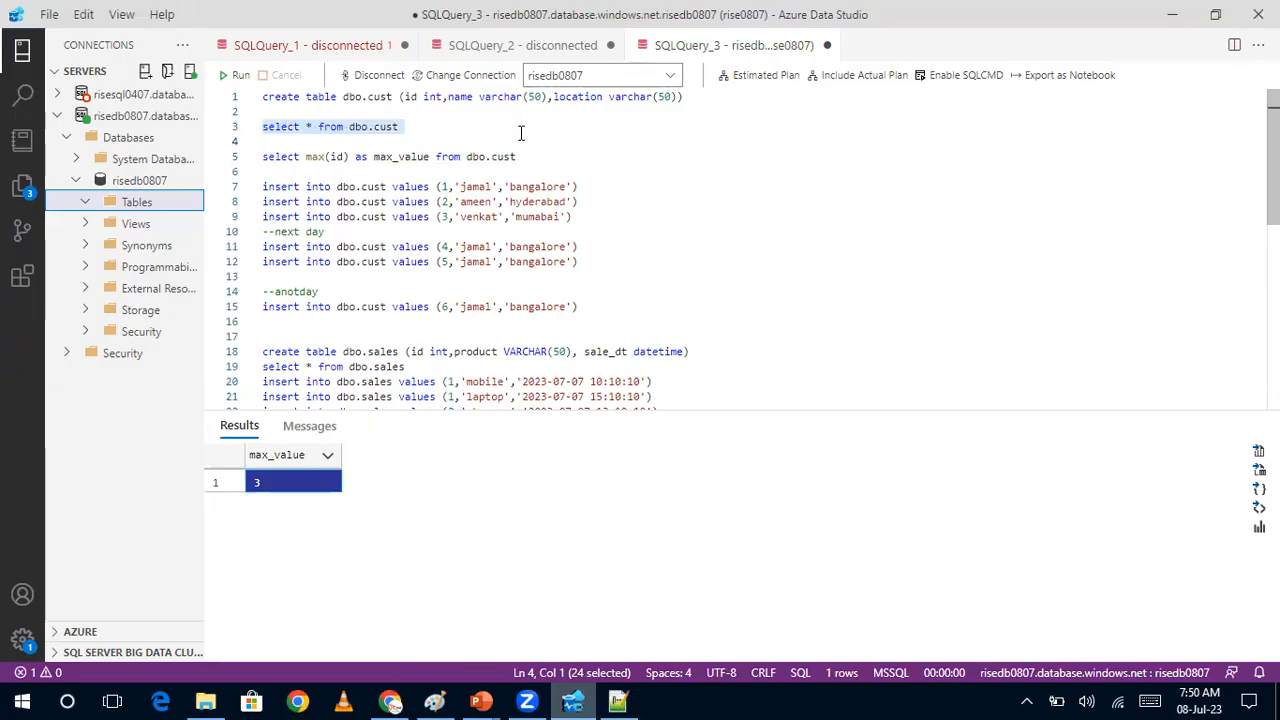
left_click_drag(518, 157, 441, 157)
left_click_drag(327, 150, 242, 128)
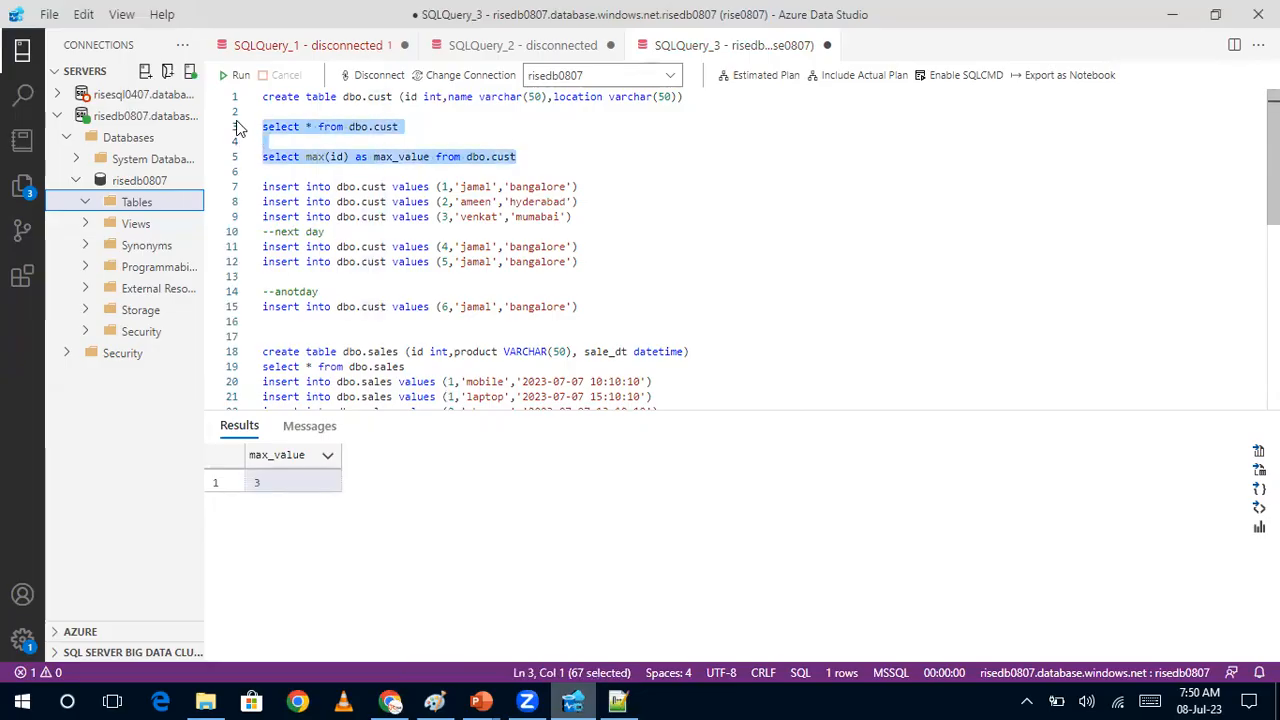
left_click(227, 75)
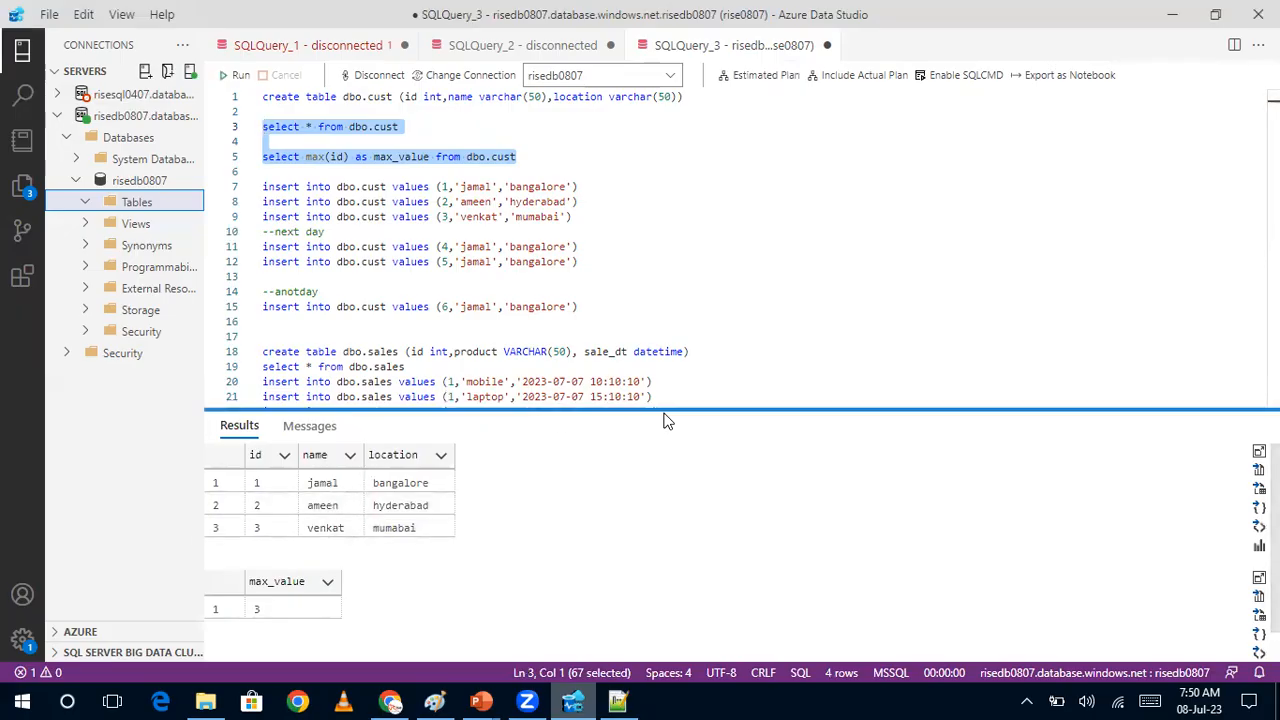
left_click_drag(666, 409, 660, 325)
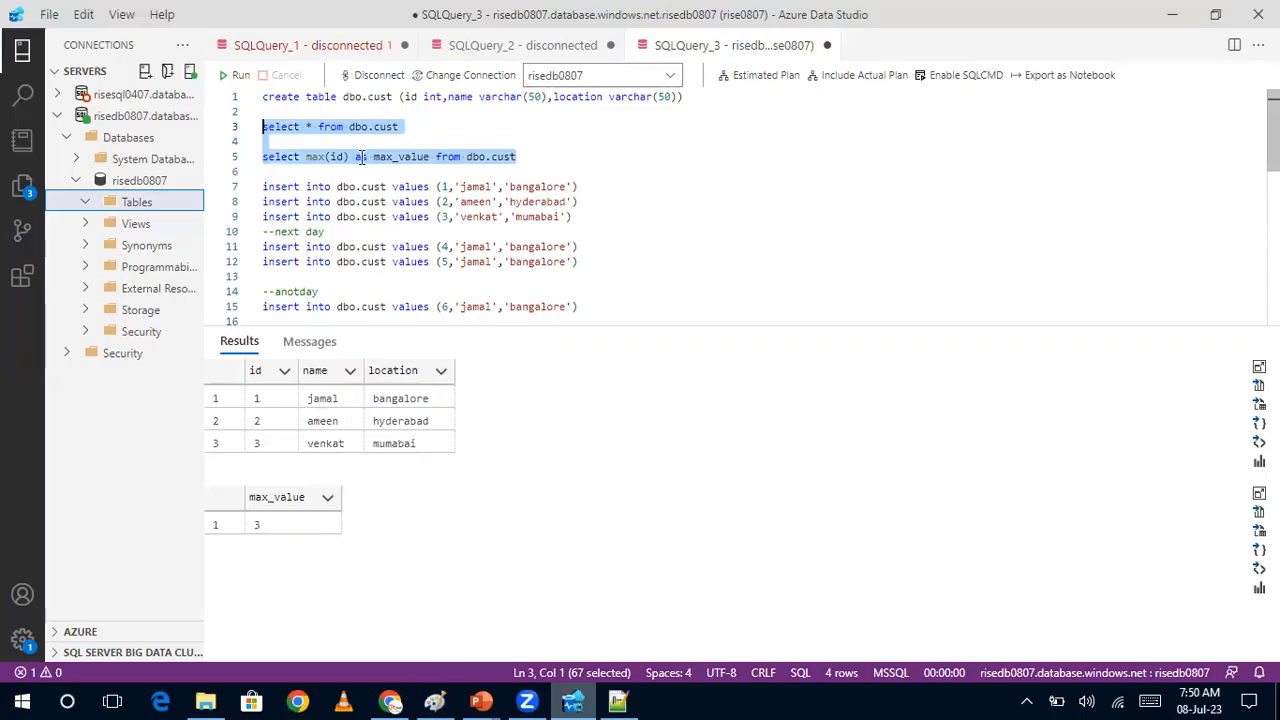
Shrink the results pane and scroll so script lines 9–30 are visible.
left_click_drag(518, 160, 257, 126)
key("ctrl+c")
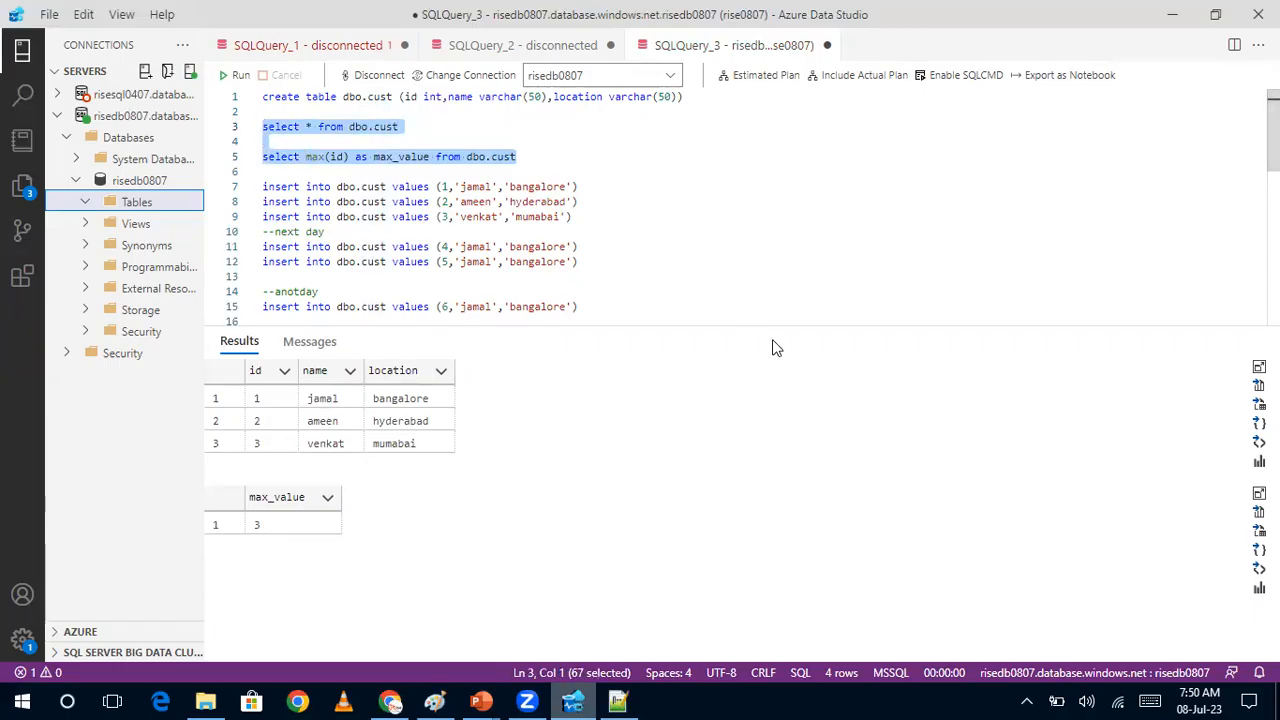
left_click_drag(769, 325, 740, 530)
scroll(729, 477, "down", 3)
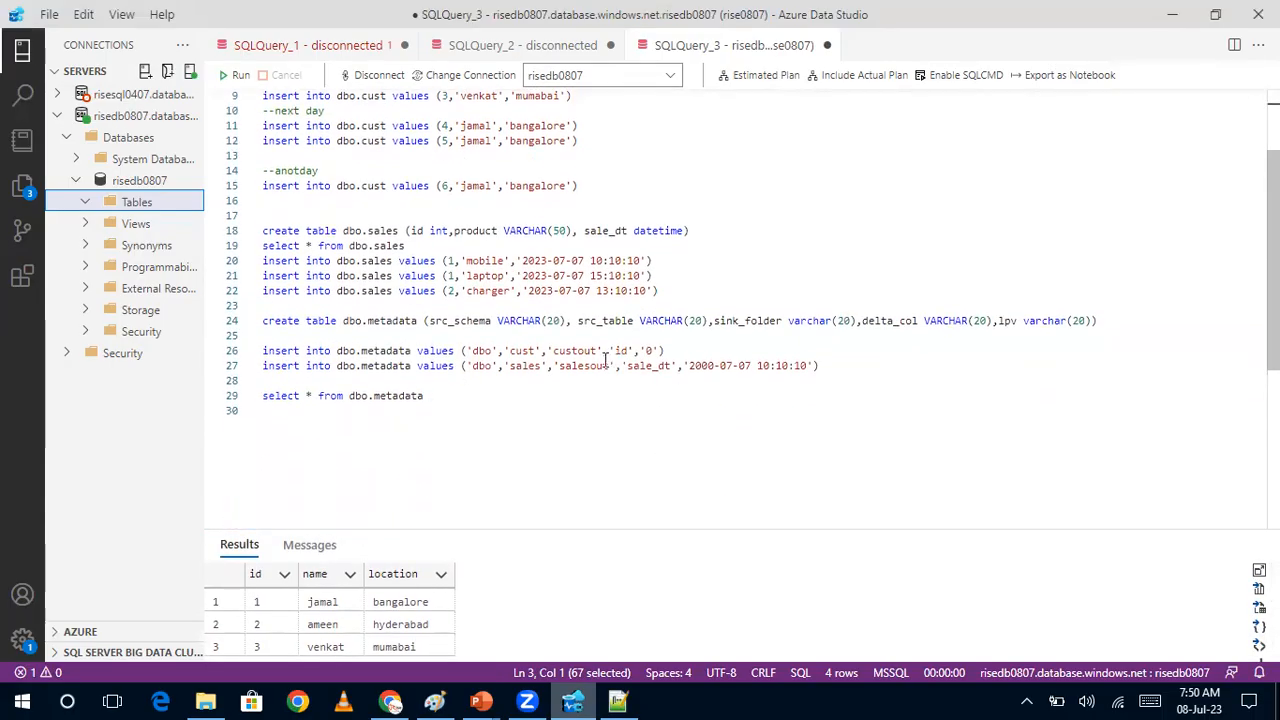
Paste the cust queries below the metadata script and duplicate the max(id) query.
left_click(444, 401)
key("Return")
key("Return")
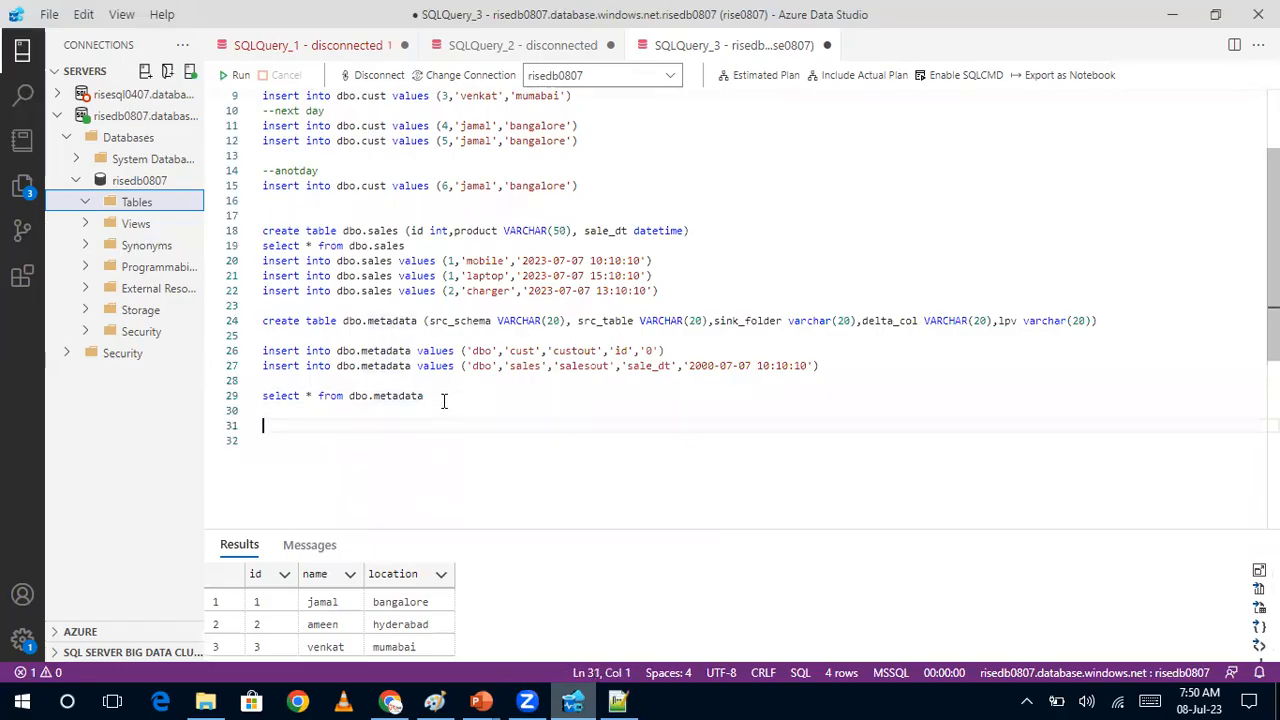
key("ctrl+v")
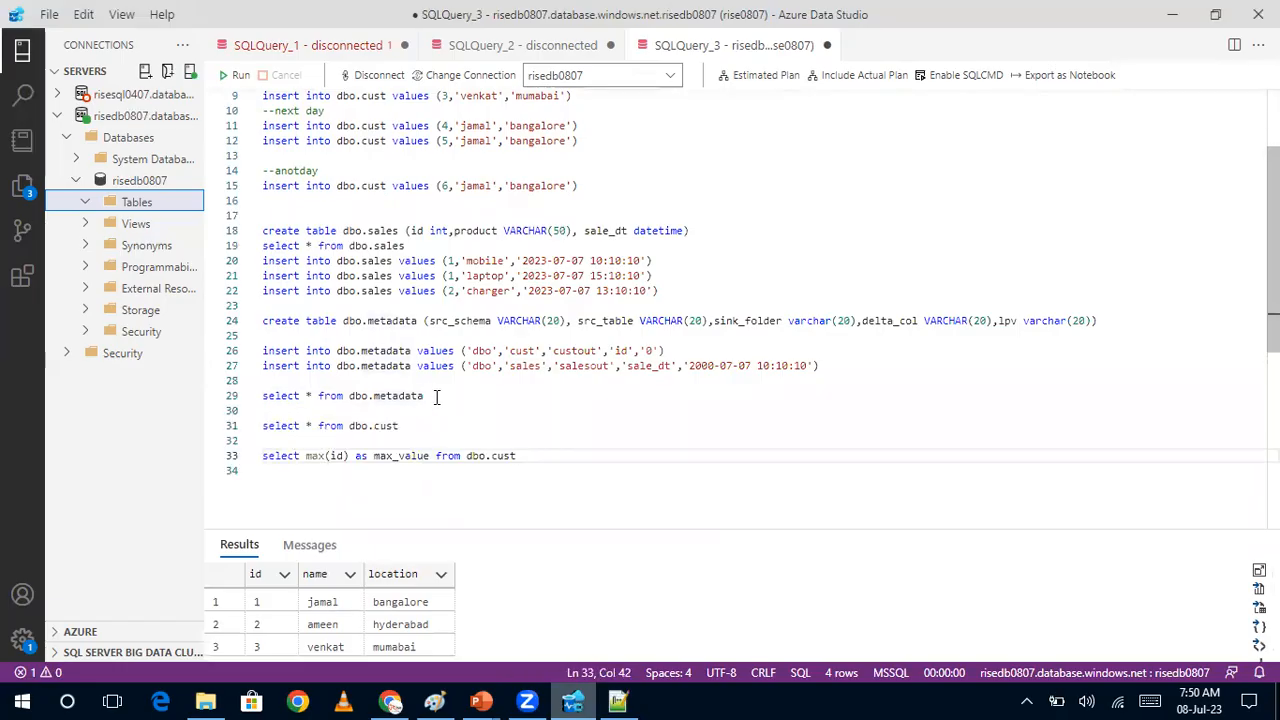
left_click(378, 411)
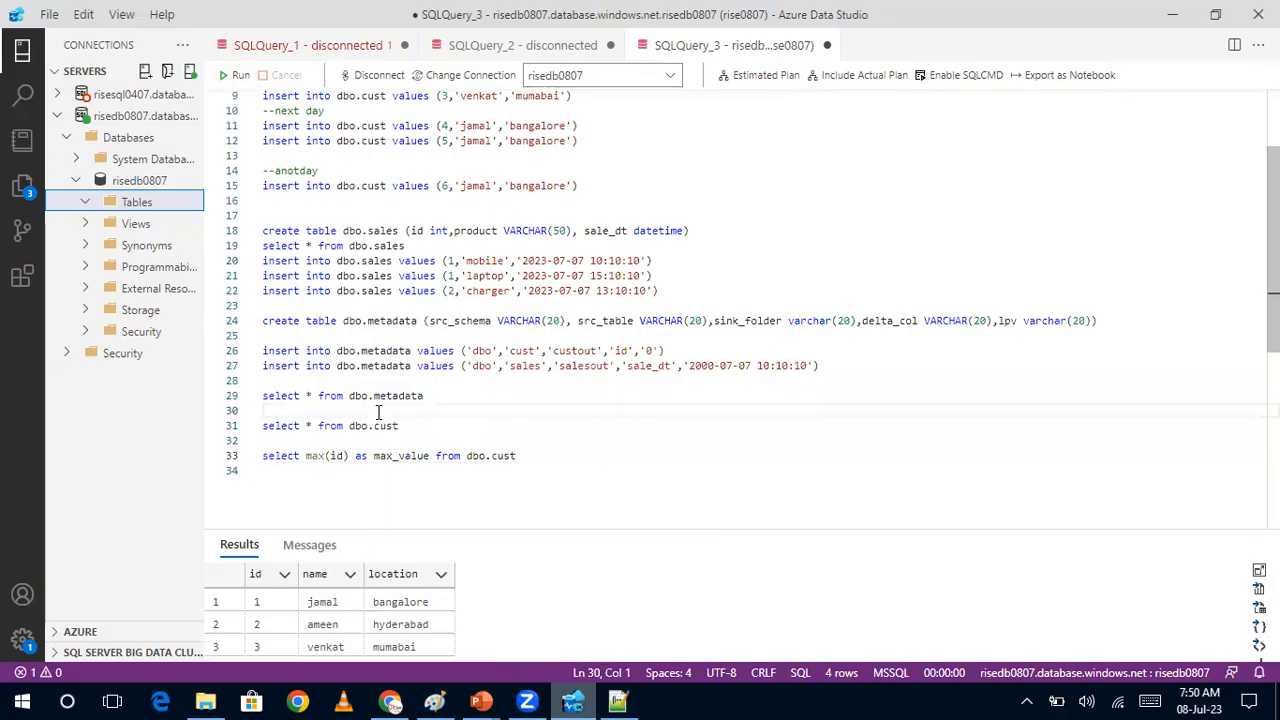
key("BackSpace")
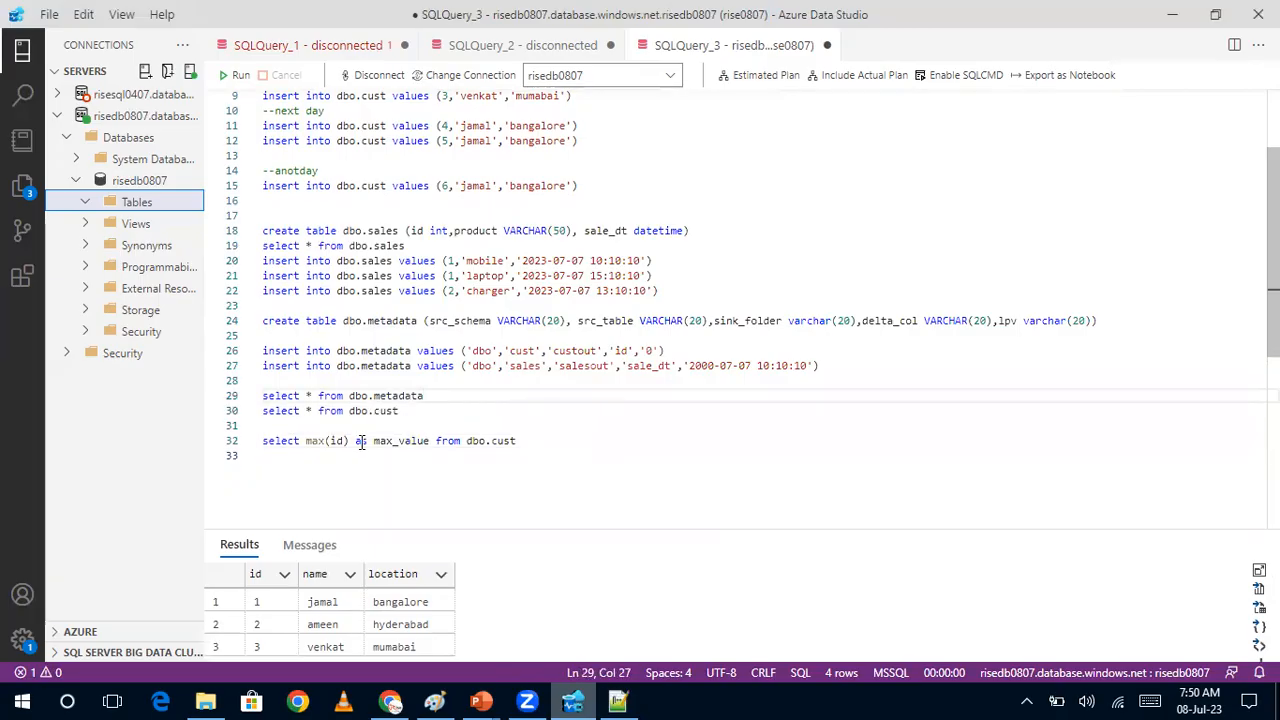
left_click_drag(528, 446, 263, 440)
key("ctrl+c")
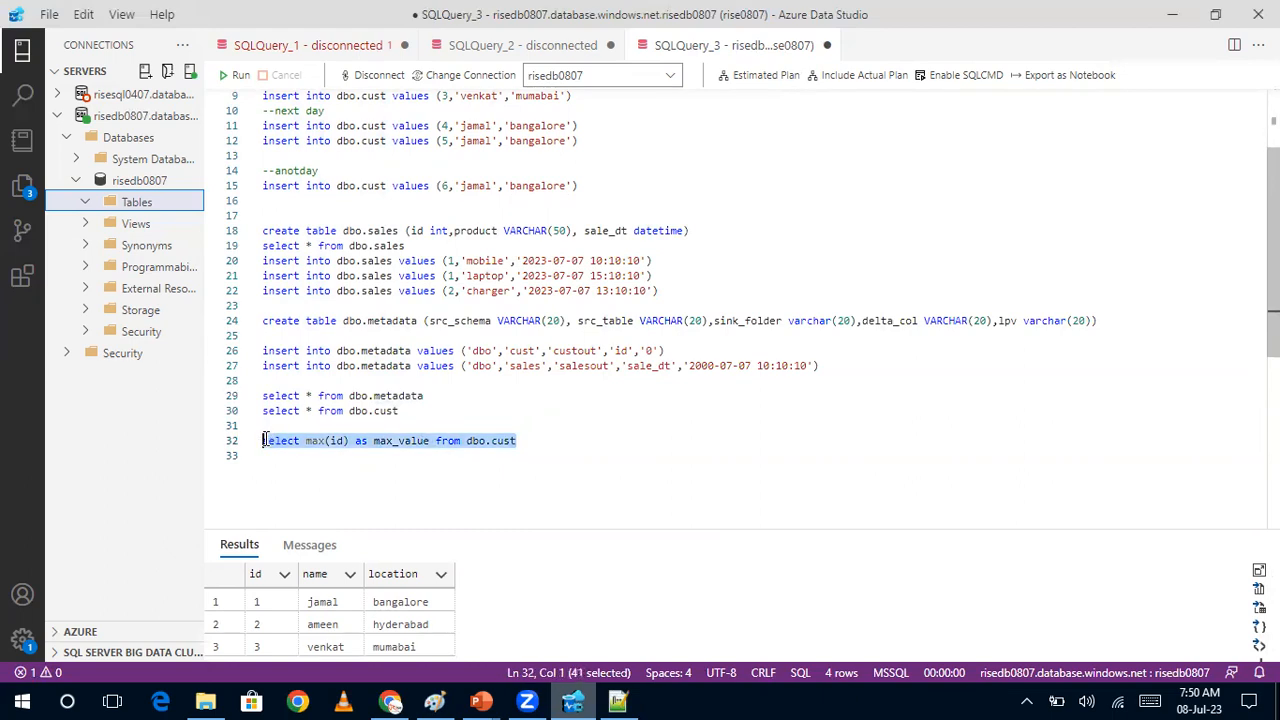
left_click(285, 457)
key("ctrl+v")
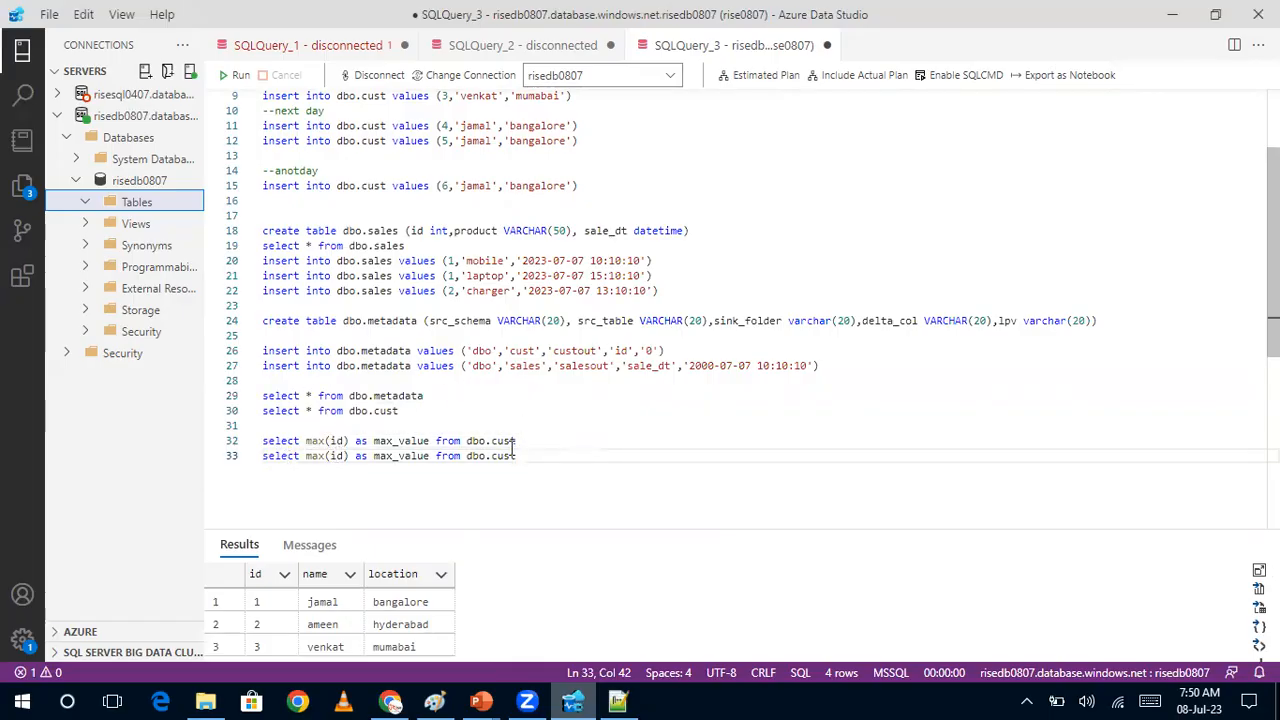
Change the copy to select max(sale_dt) as max_value from dbo.sales and run it.
left_click(537, 366)
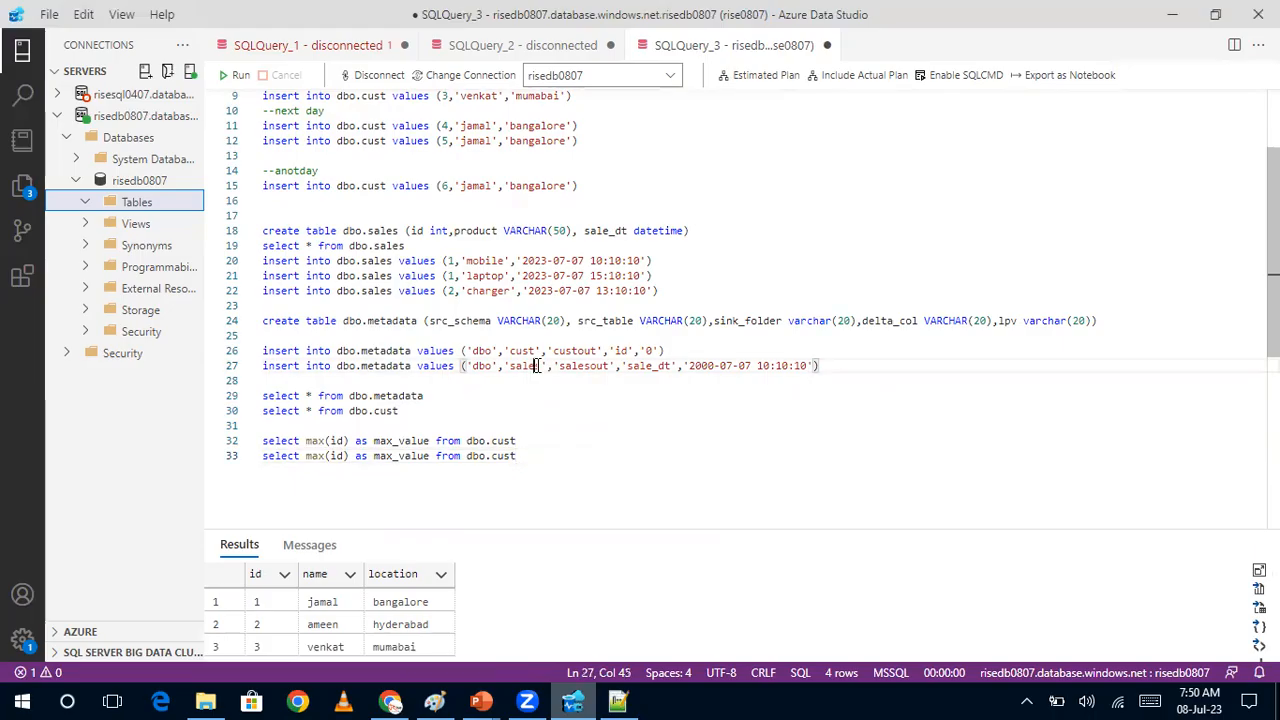
double_click(537, 366)
key("ctrl+c")
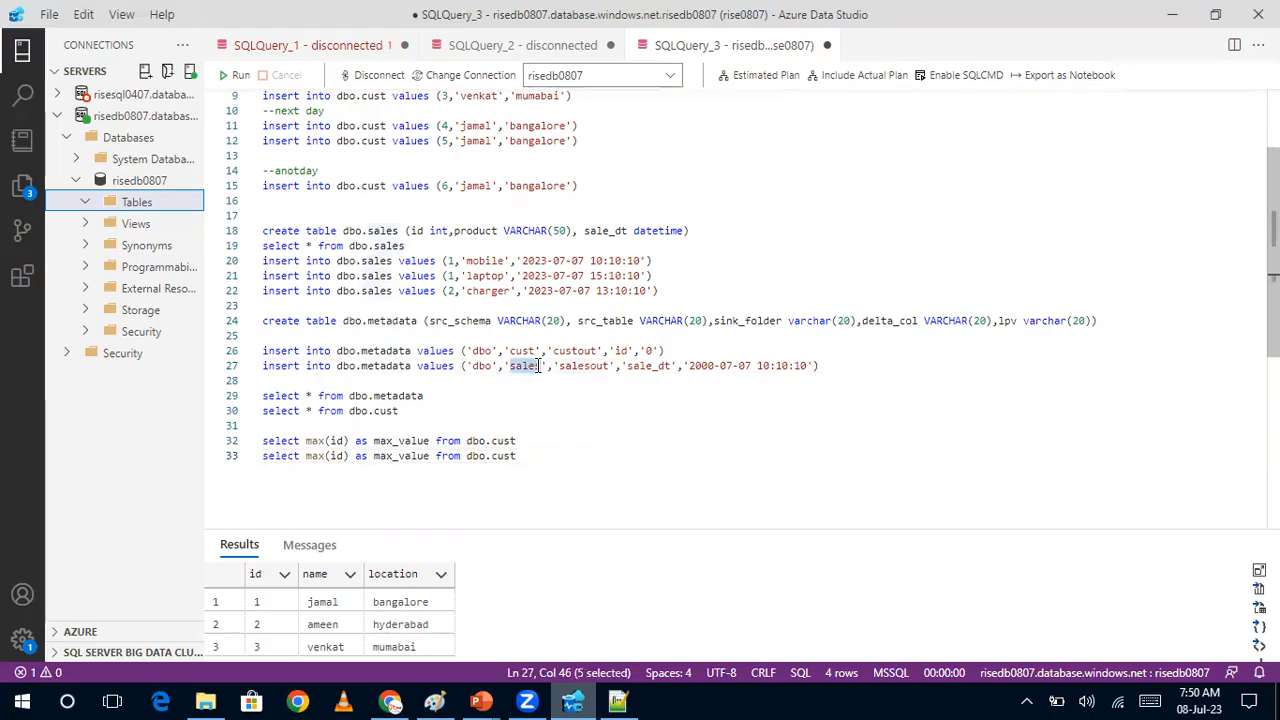
double_click(502, 457)
key("ctrl+v")
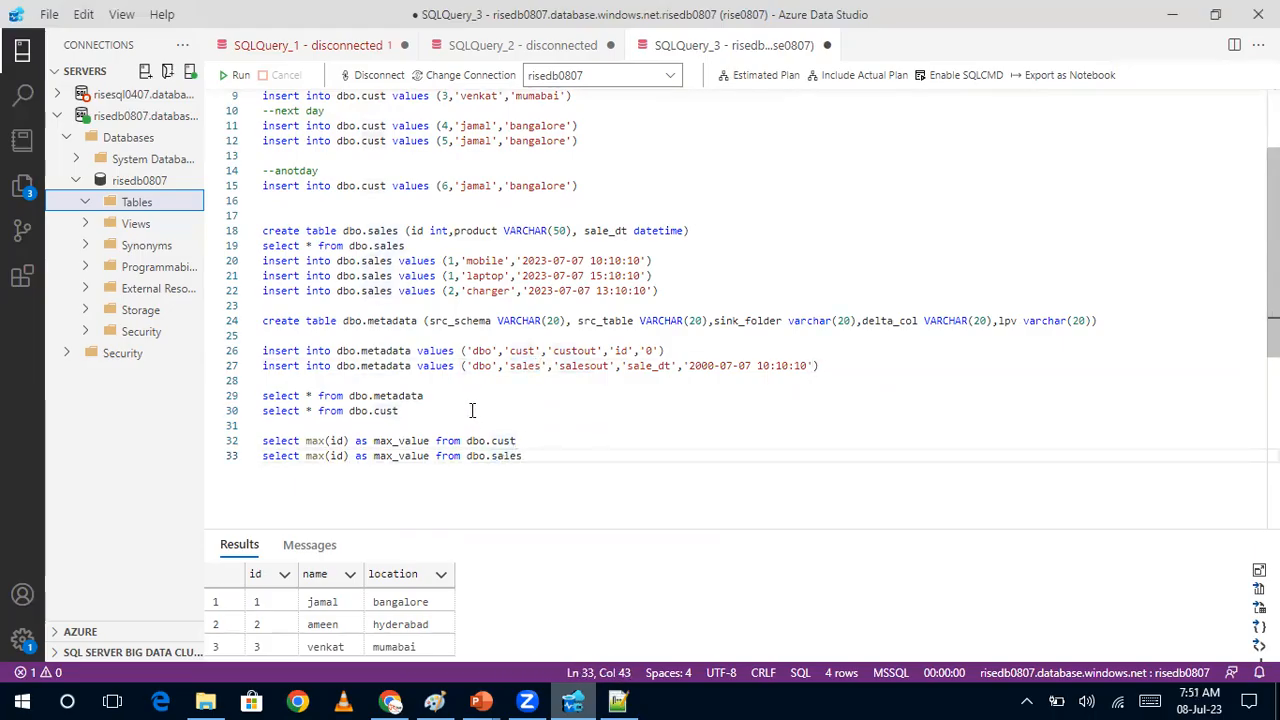
double_click(641, 366)
key("ctrl+c")
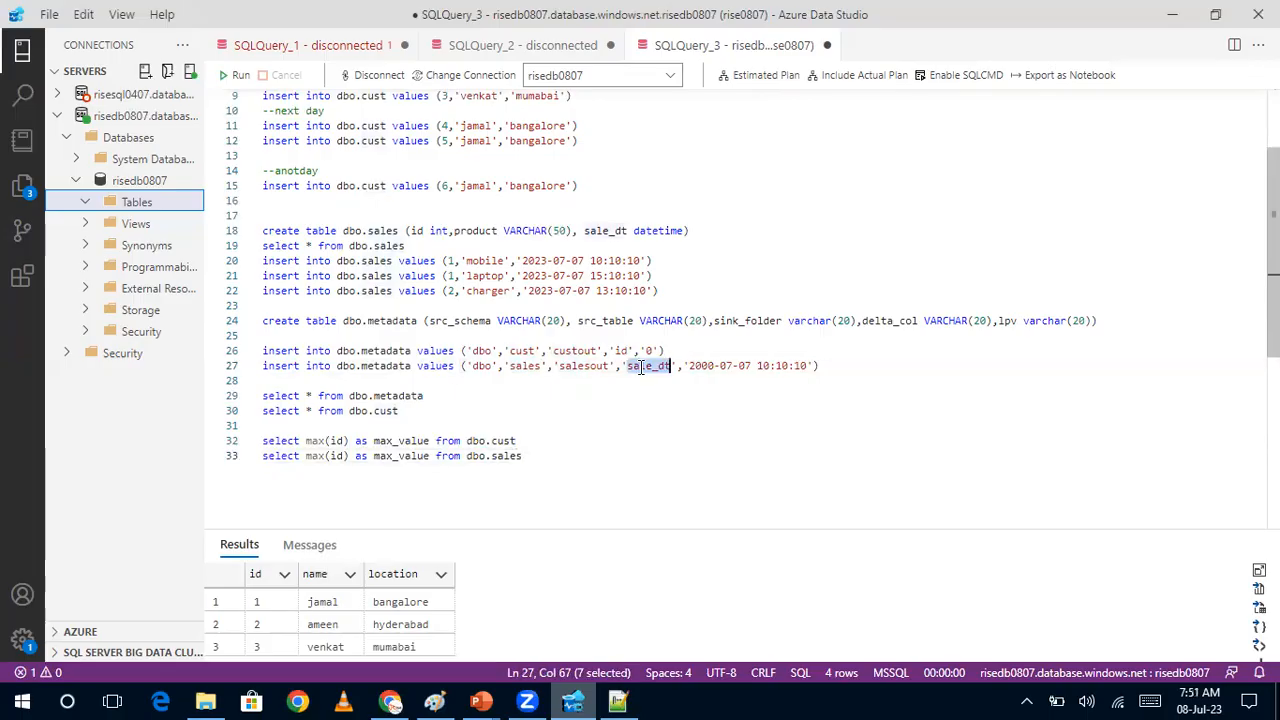
double_click(336, 456)
key("ctrl+v")
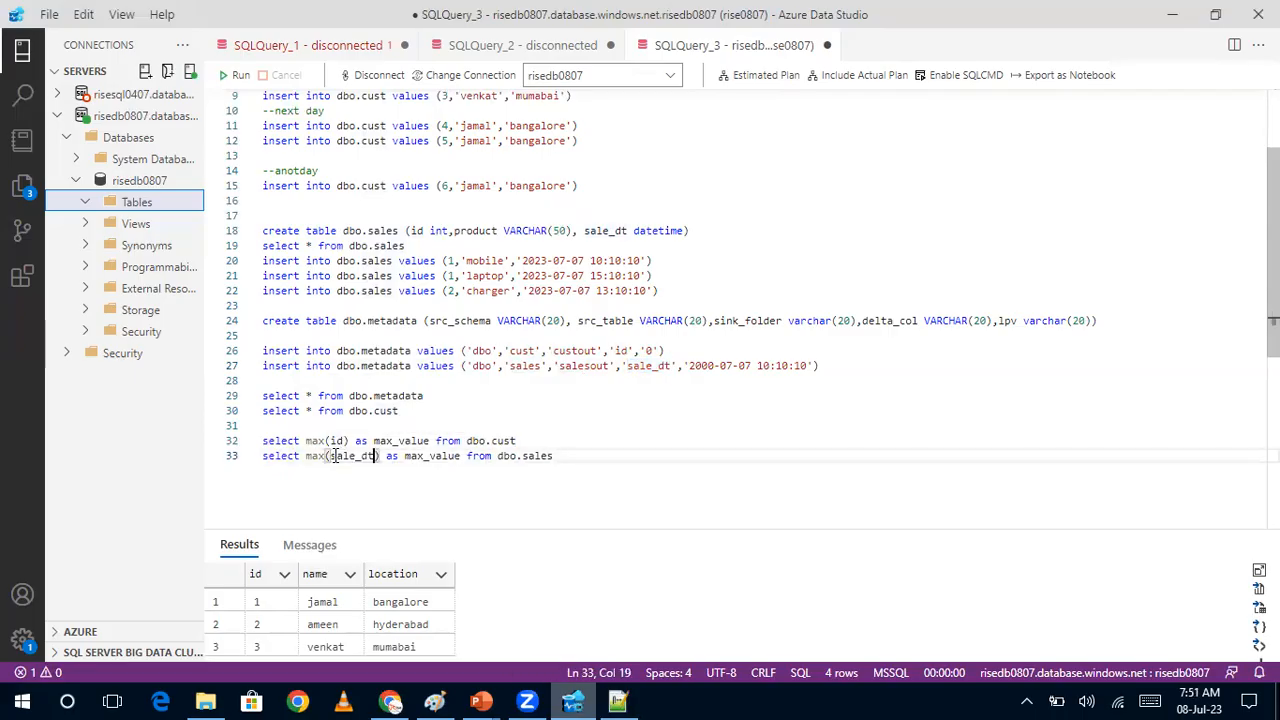
left_click(231, 459)
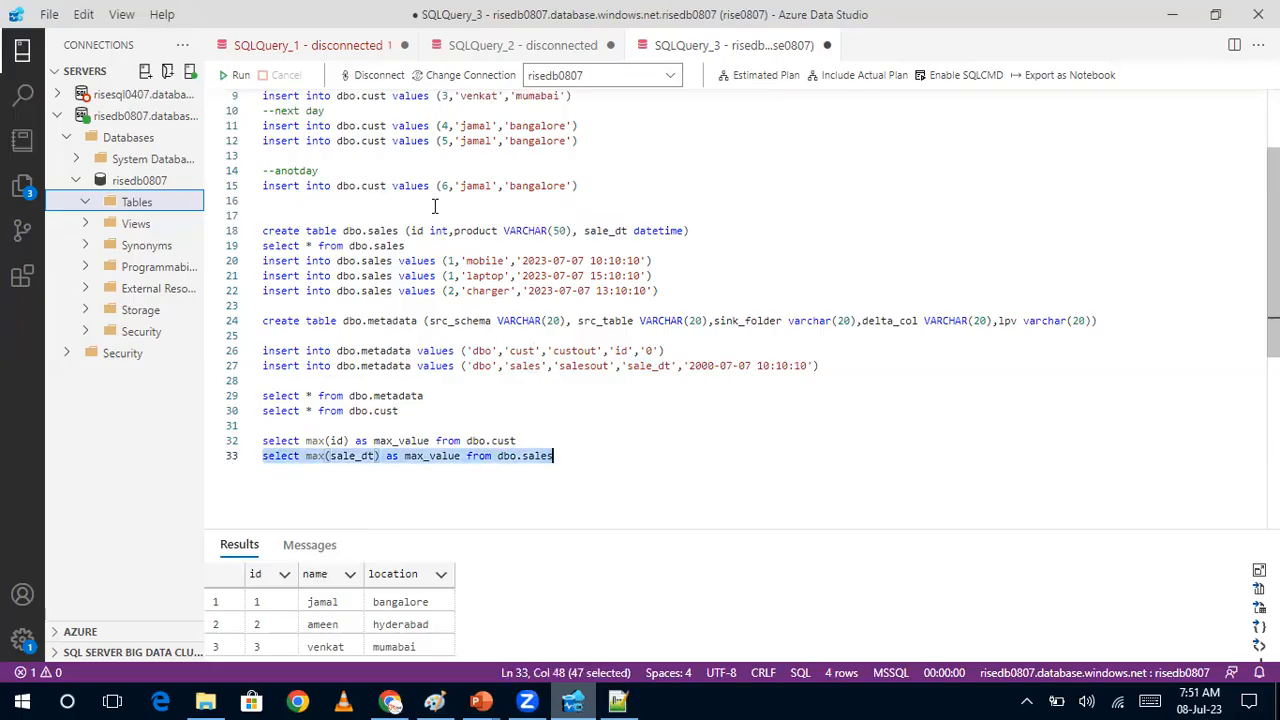
left_click(240, 84)
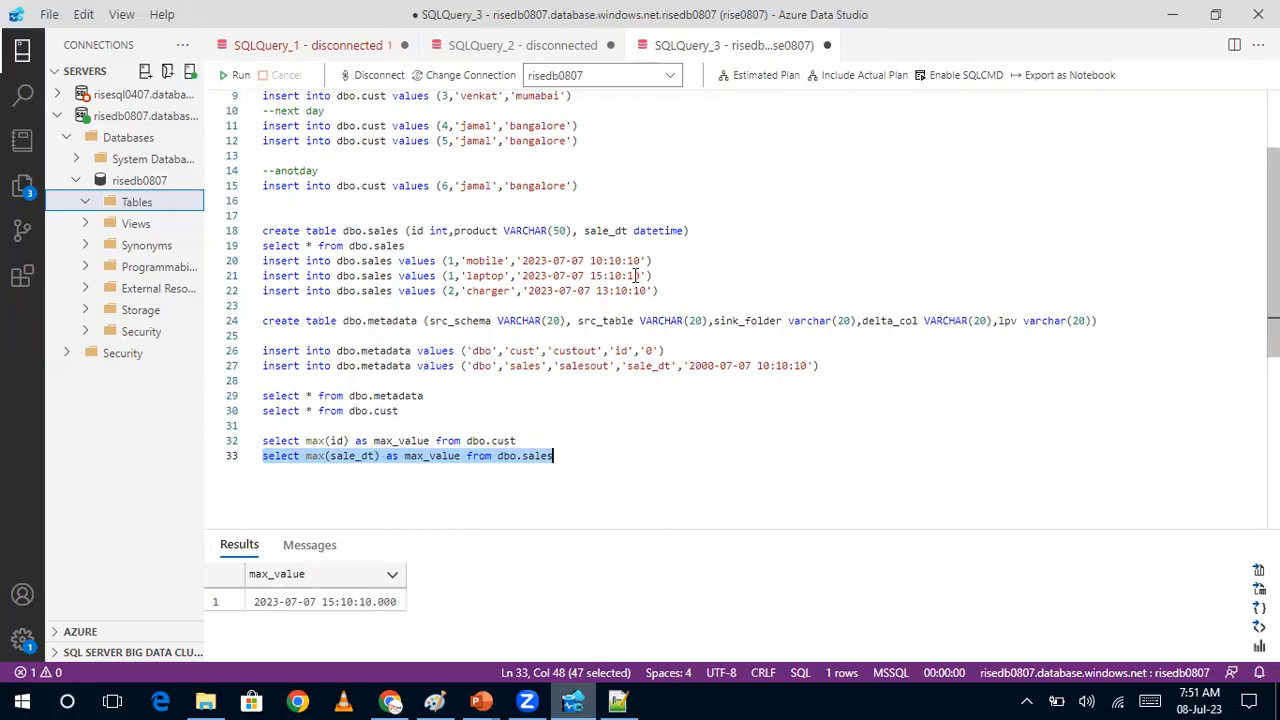
left_click_drag(647, 275, 441, 278)
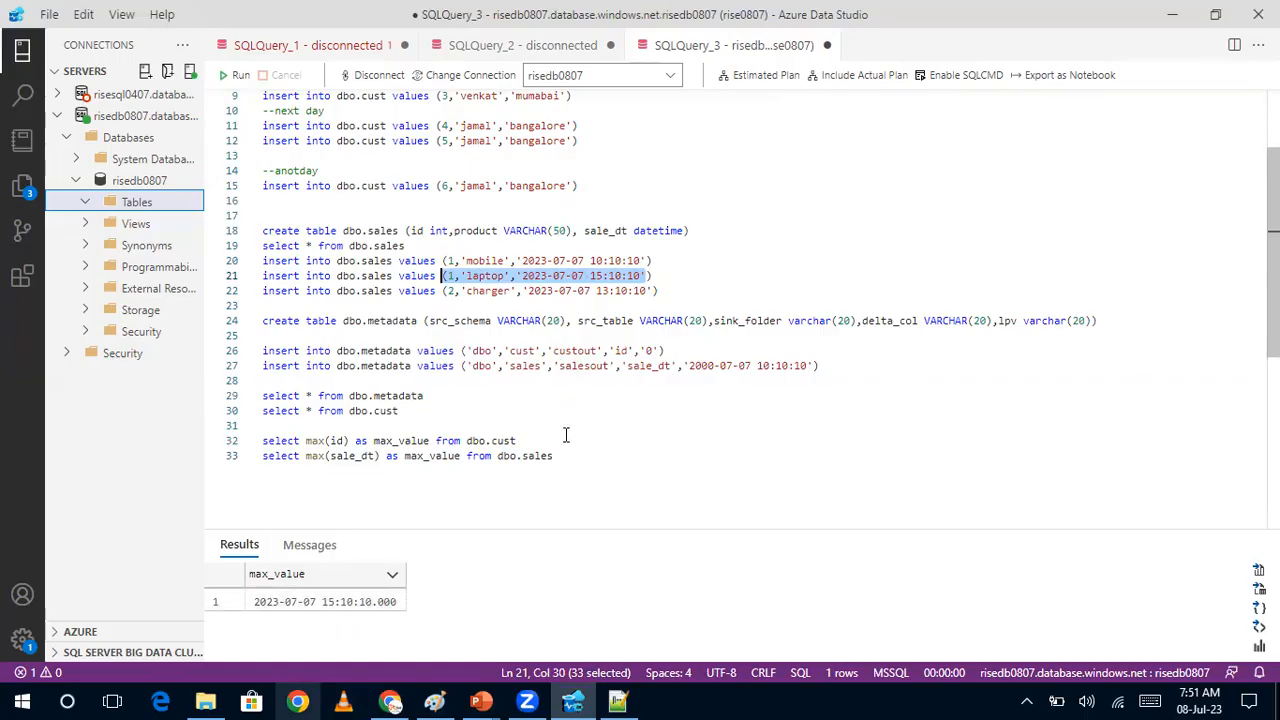
left_click_drag(567, 452, 264, 449)
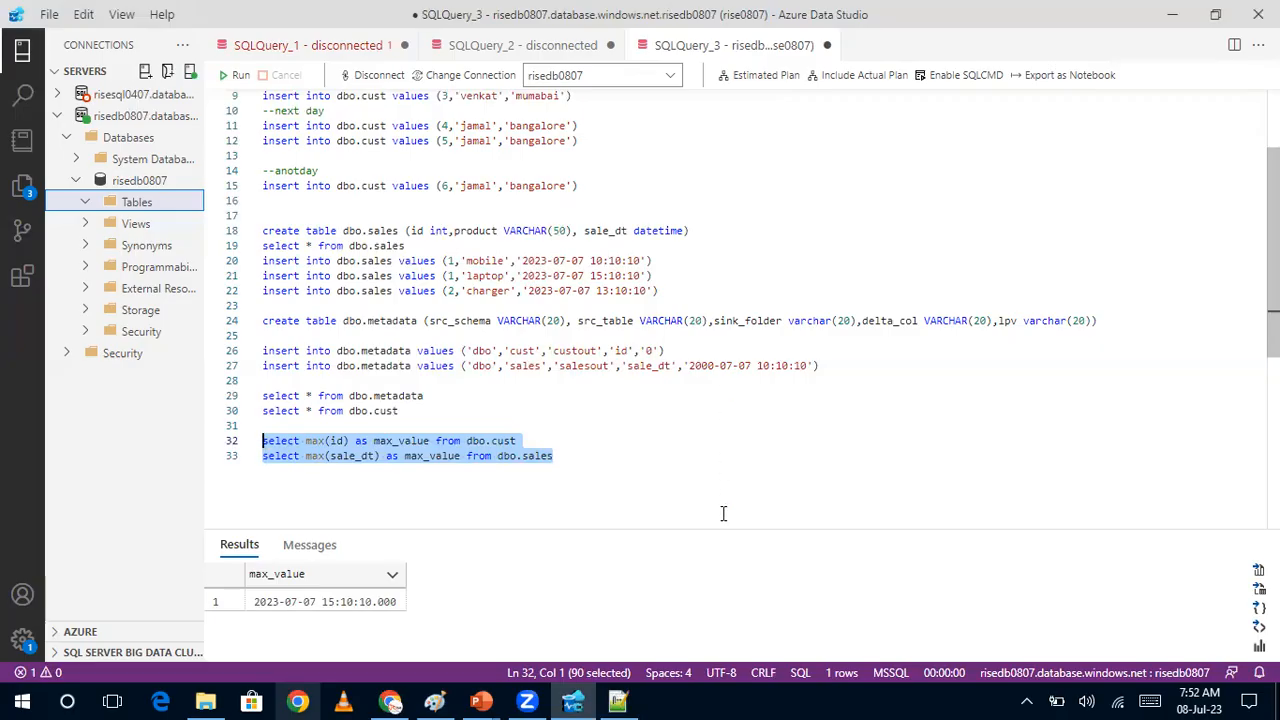
left_click(408, 700)
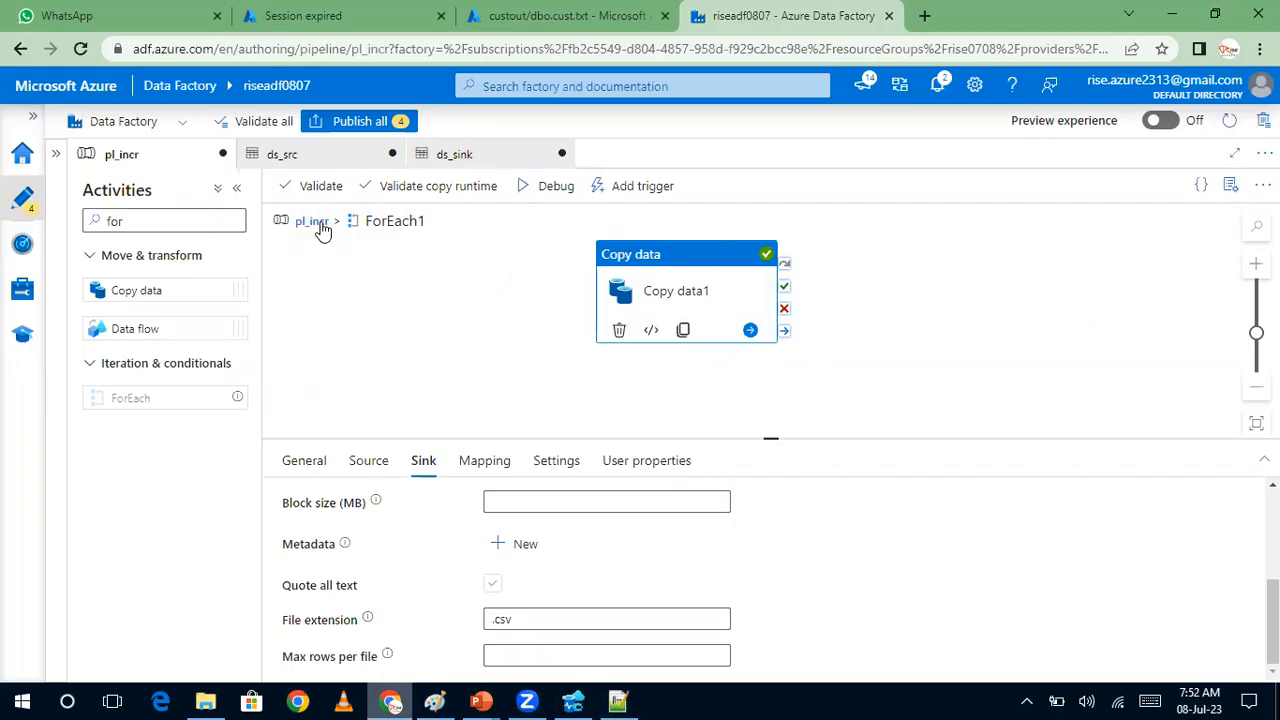
Drag a Lookup activity into ForEach1 and connect its success output to Copy data1.
left_click_drag(157, 220, 80, 226)
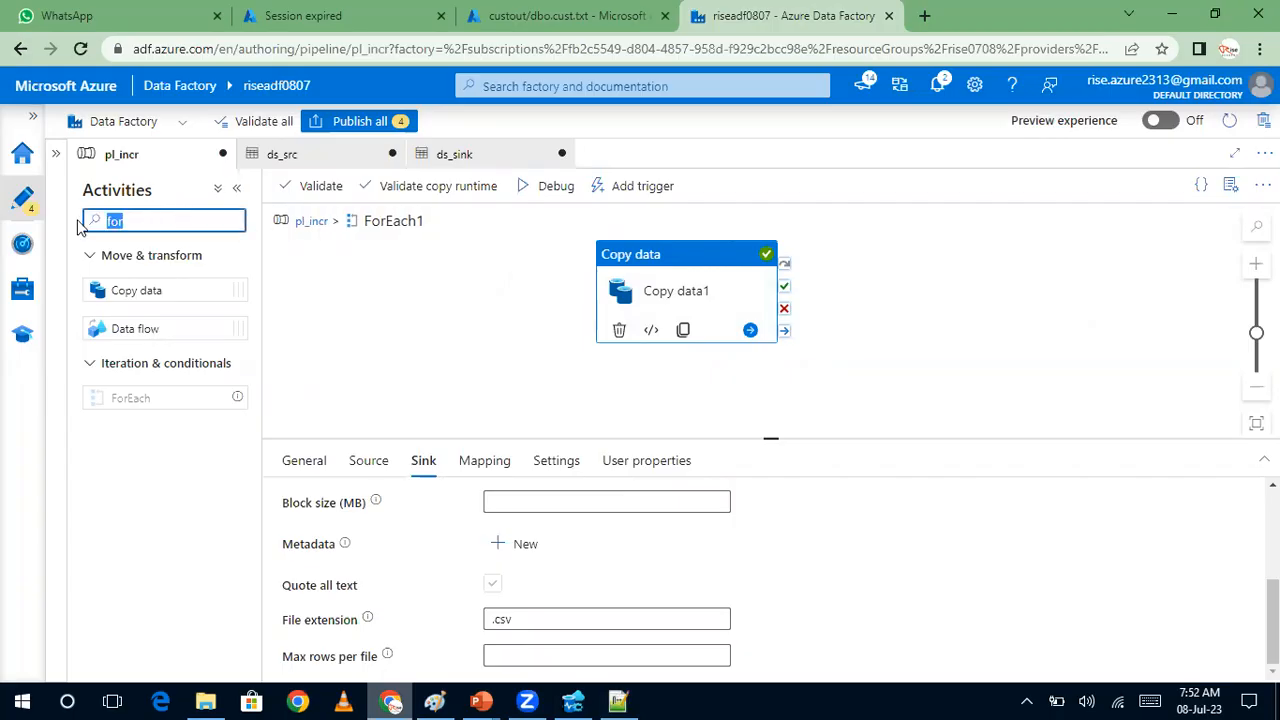
type("lok")
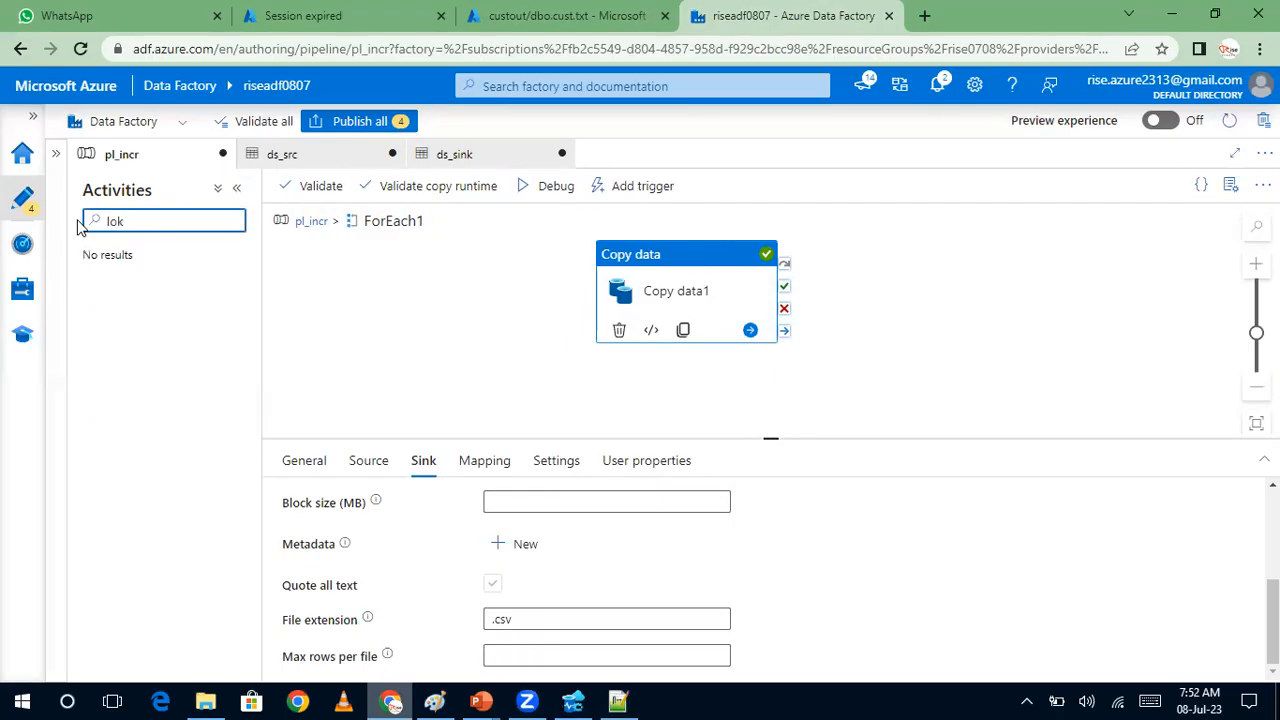
key("BackSpace")
left_click(168, 421)
left_click_drag(168, 421, 420, 258)
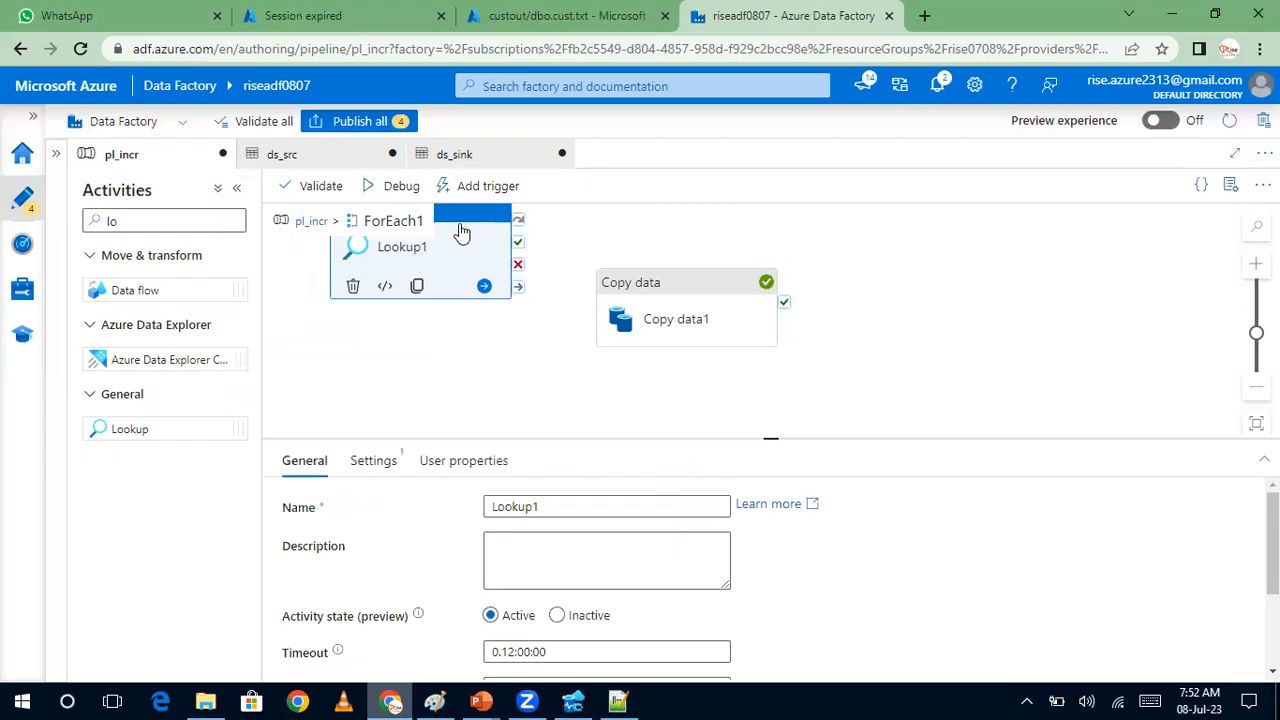
left_click_drag(518, 286, 610, 289)
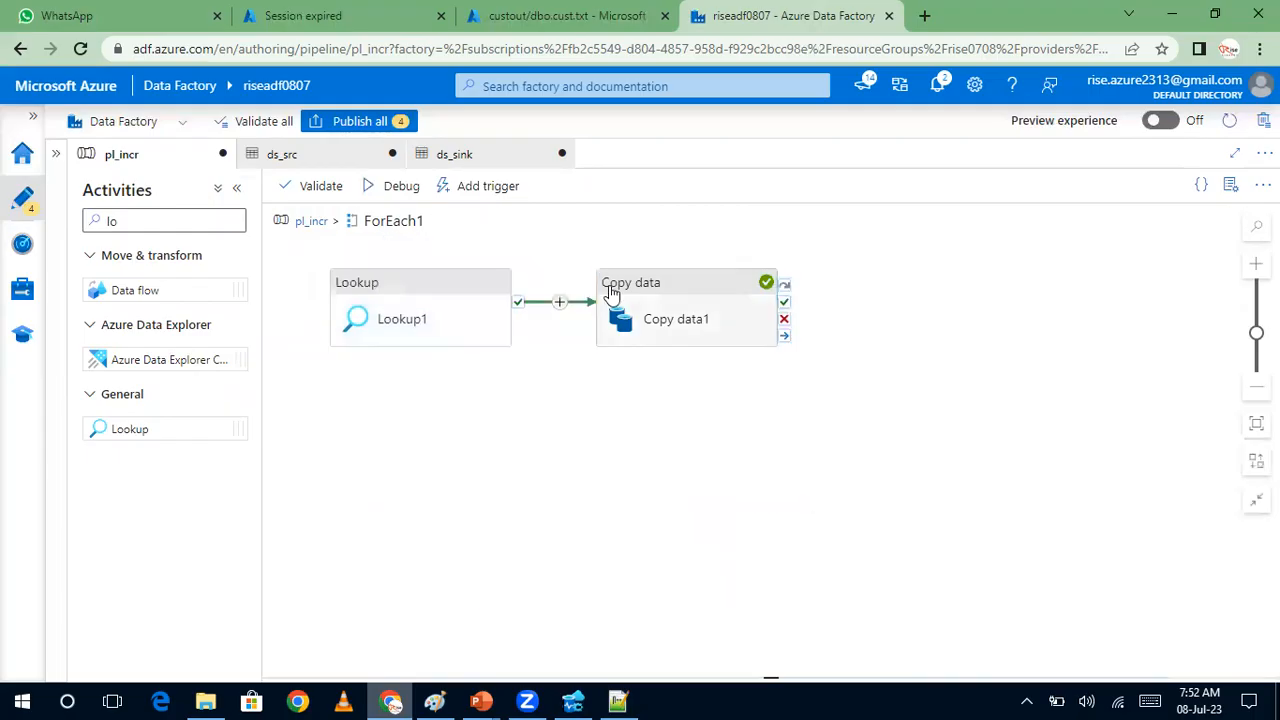
Start a new source dataset from Lookup1's Settings.
left_click(438, 293)
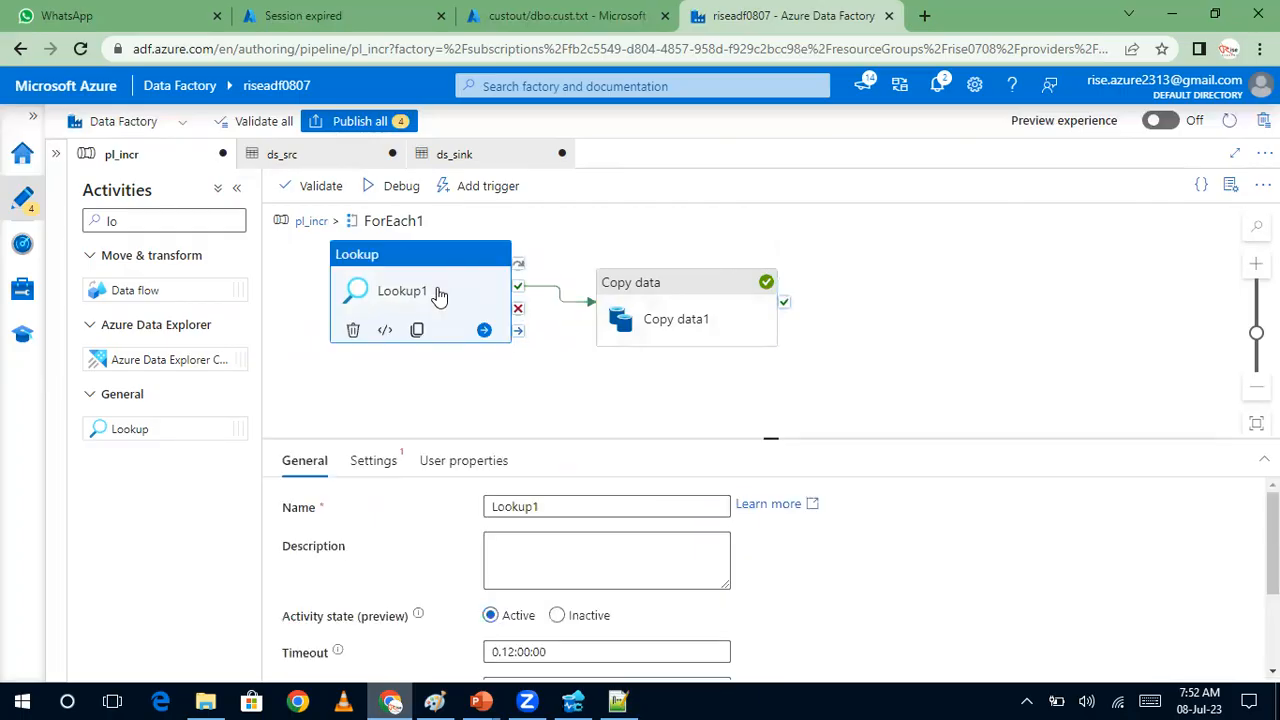
left_click(386, 463)
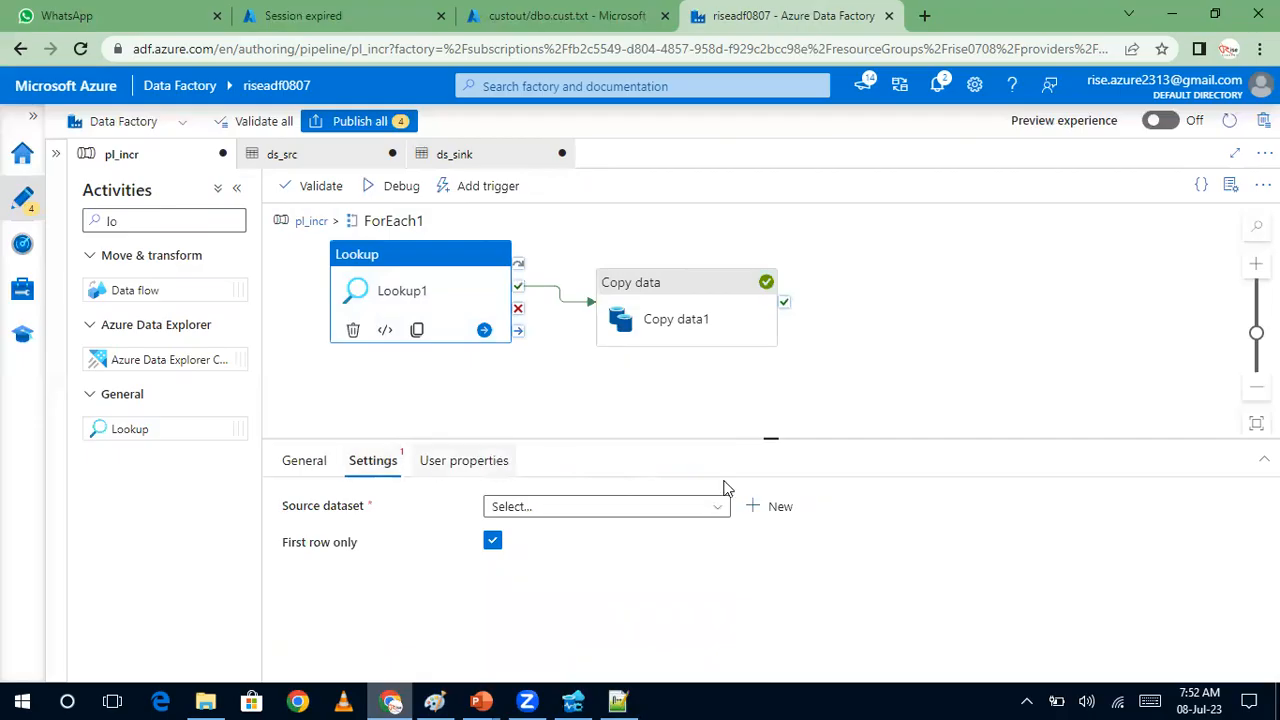
left_click(778, 508)
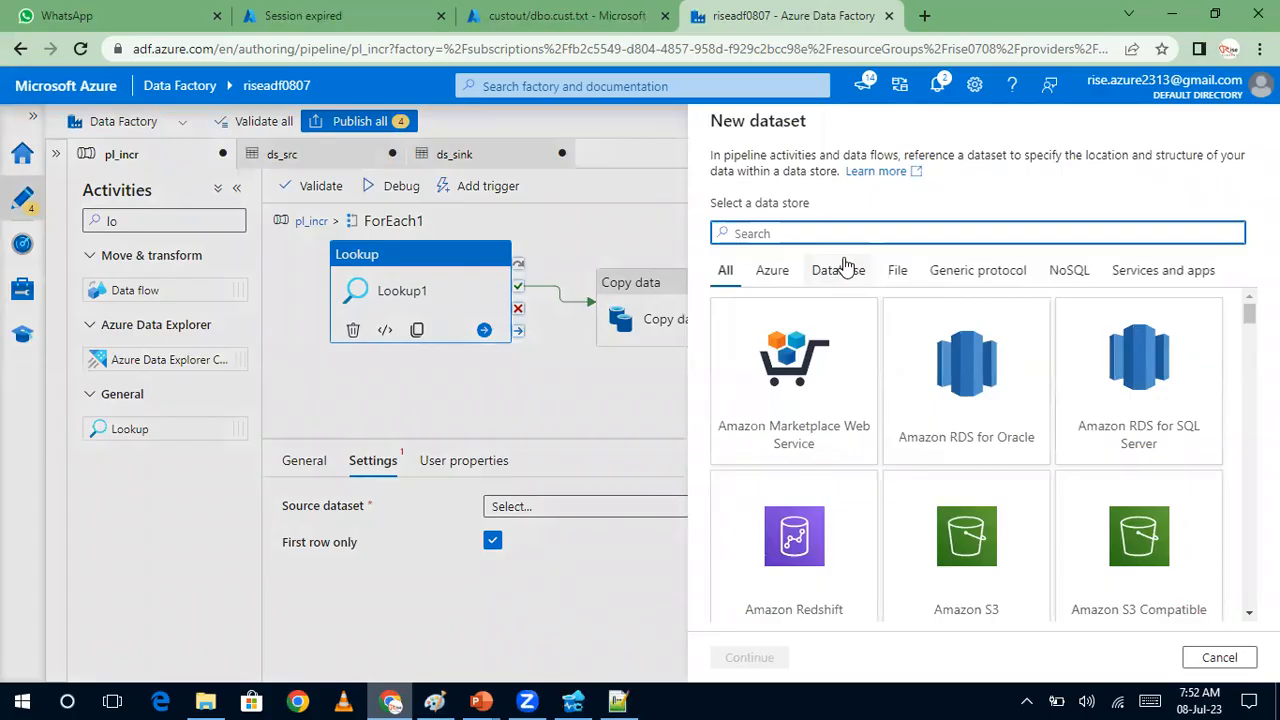
Create an Azure SQL Database dataset named ds_lkp_max linked to ls_sql_src.
type("sql")
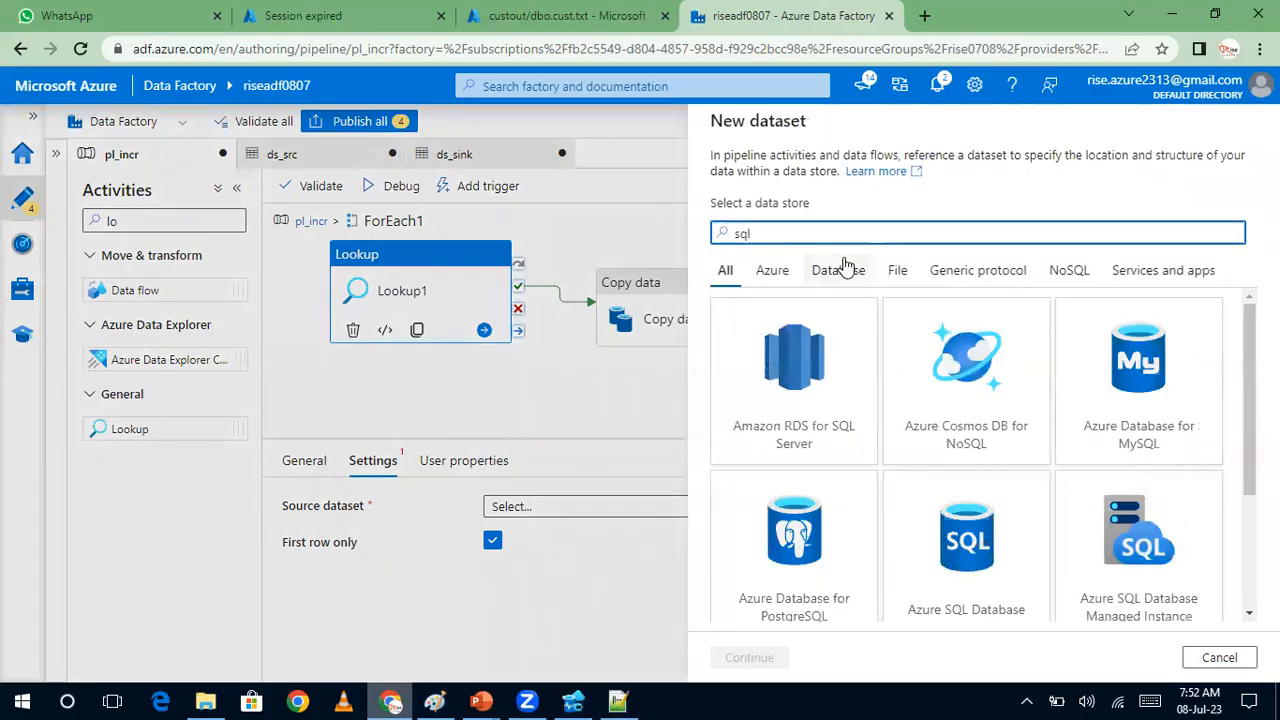
left_click(960, 556)
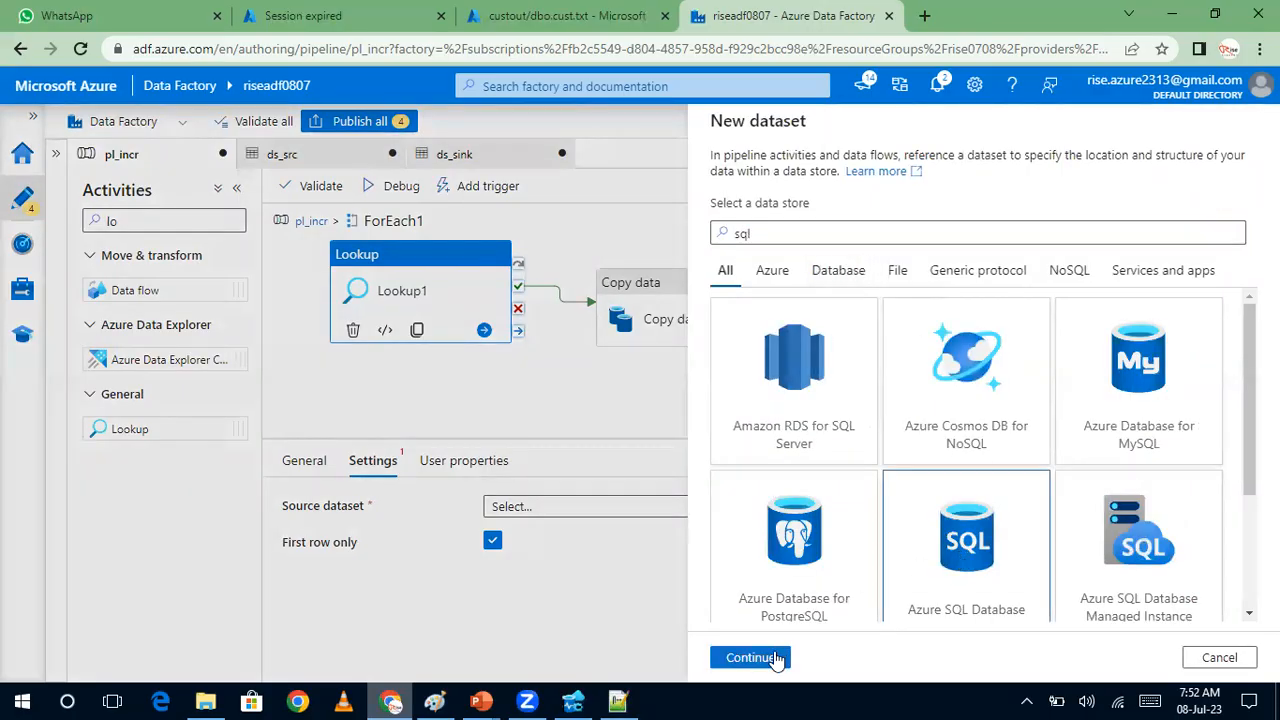
left_click(752, 657)
left_click(839, 187)
key("ctrl+a")
type("ds_lk")
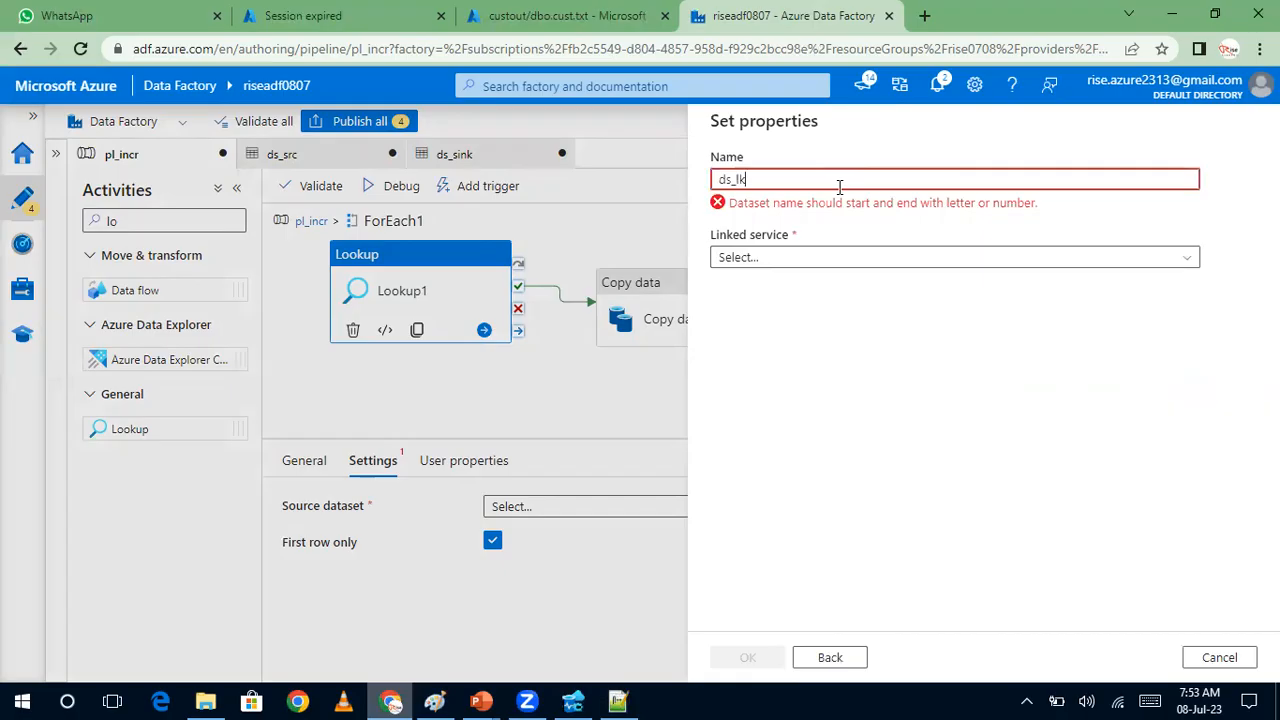
type("p_max")
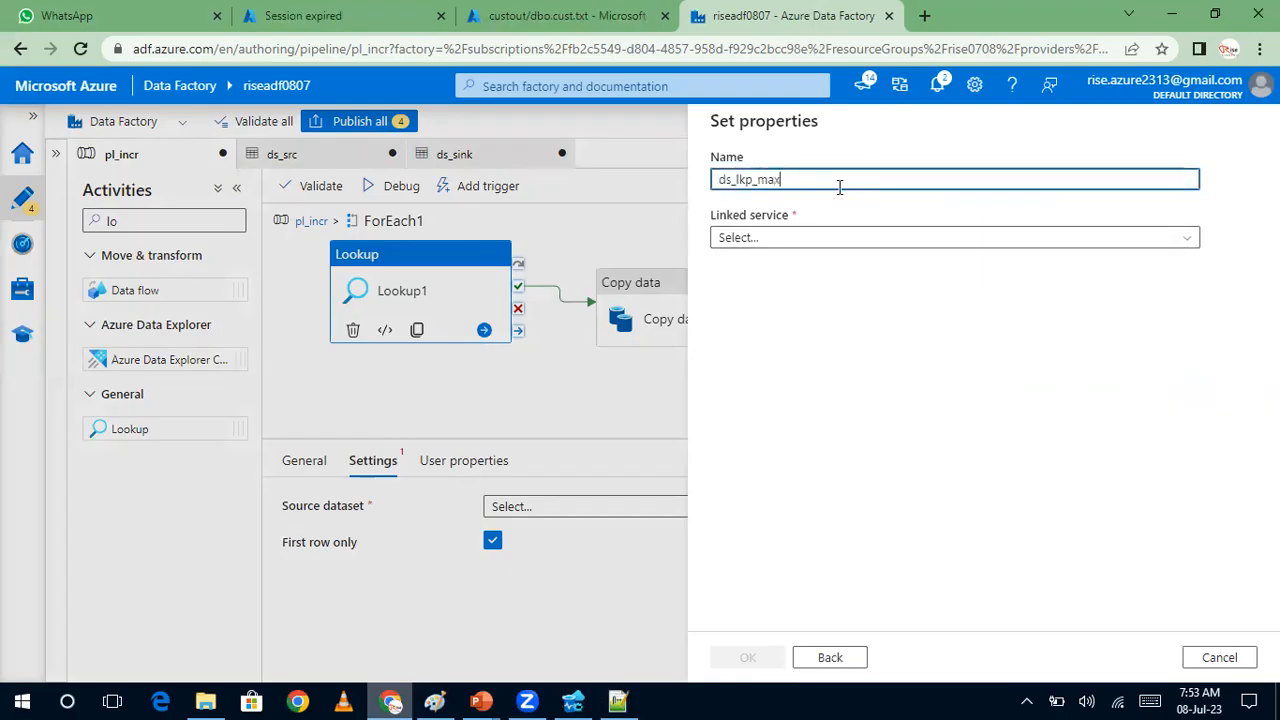
left_click(794, 237)
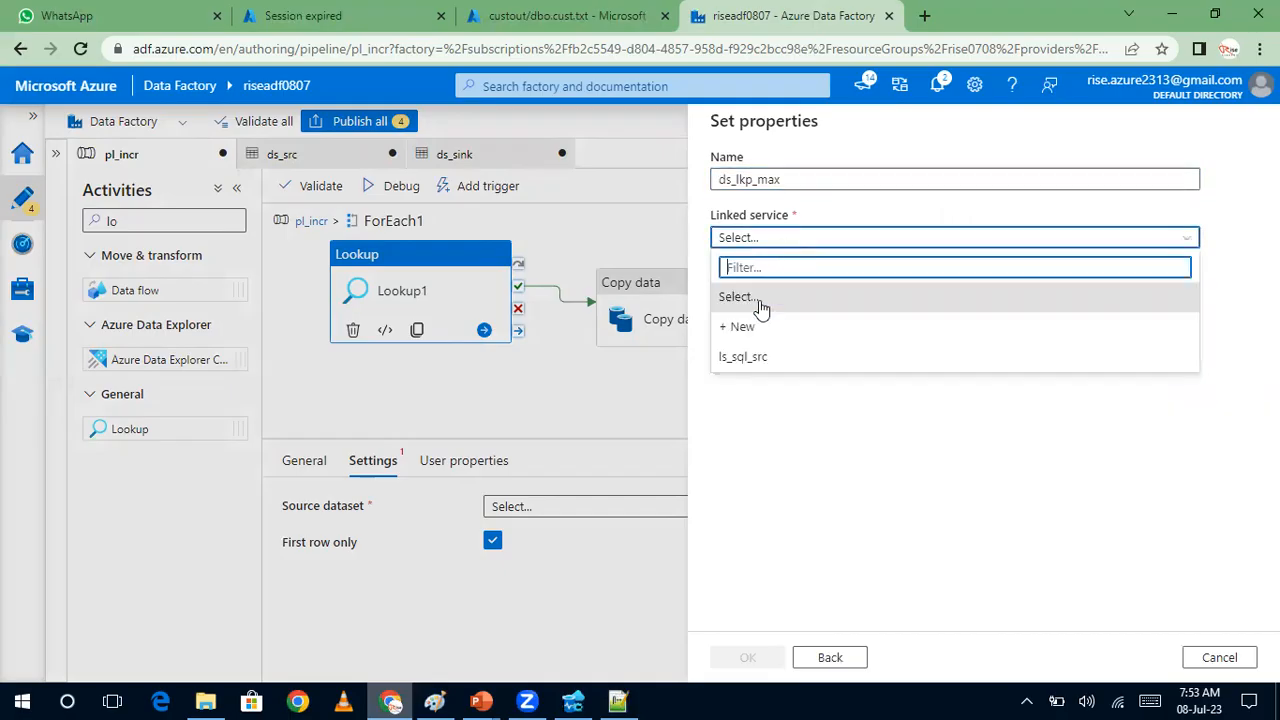
left_click(757, 358)
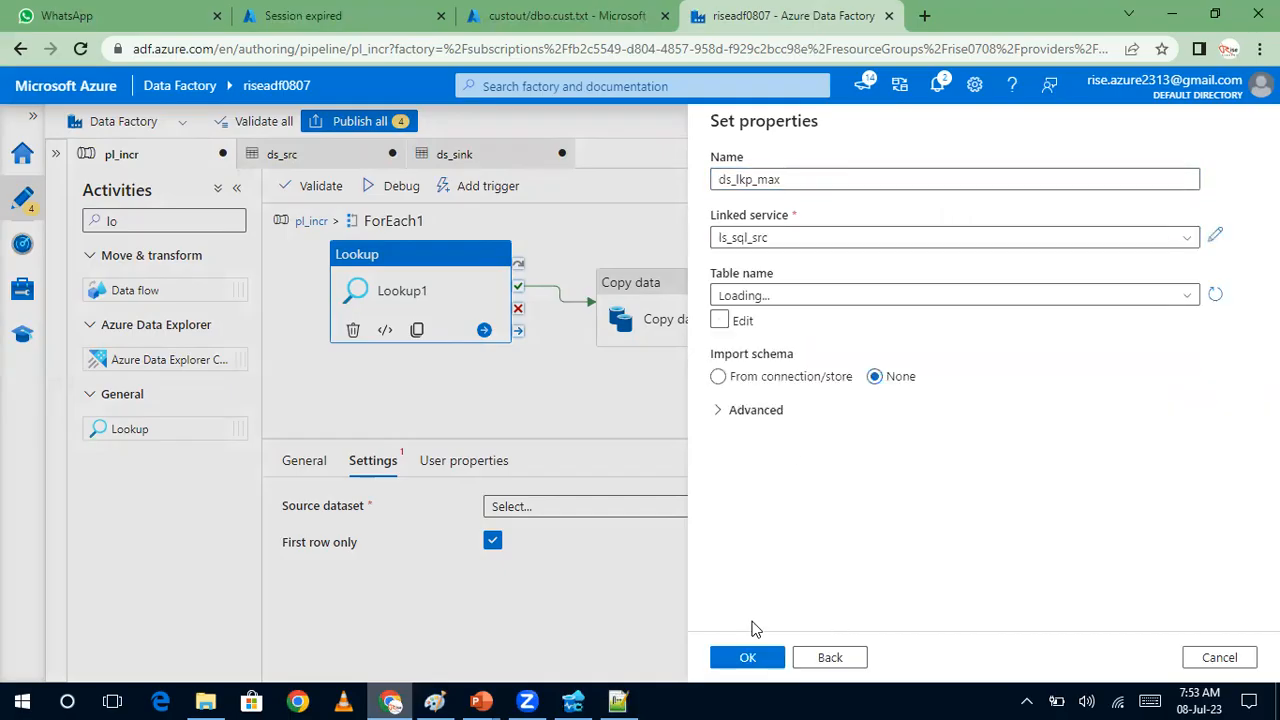
Confirm ds_lkp_max as Lookup1's source and switch Use query to Query.
left_click(748, 658)
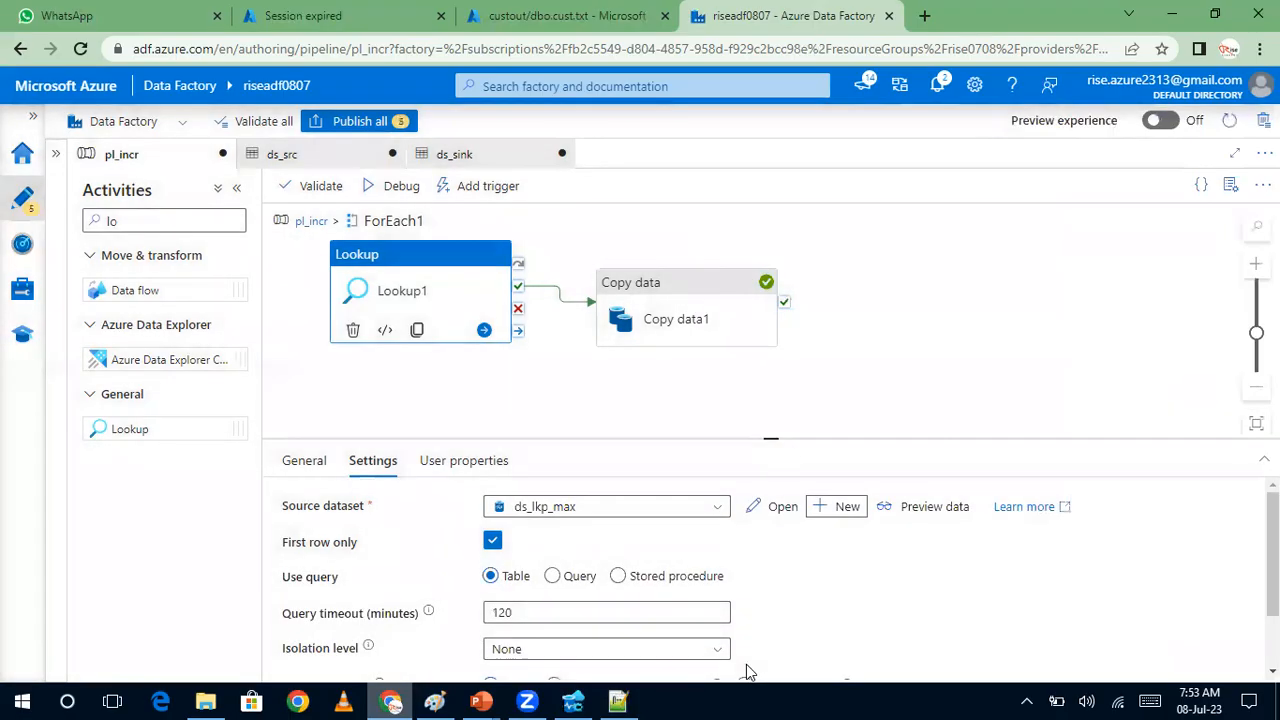
left_click(552, 576)
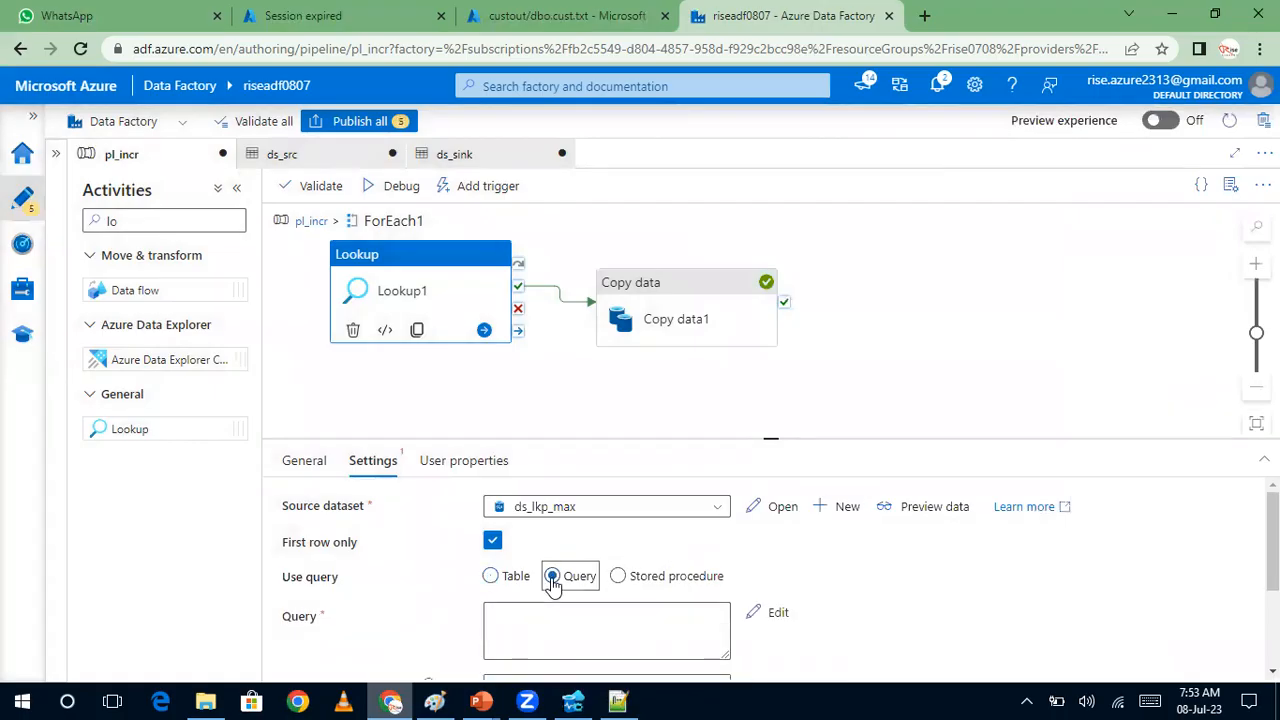
scroll(554, 588, "down", 1)
left_click(551, 543)
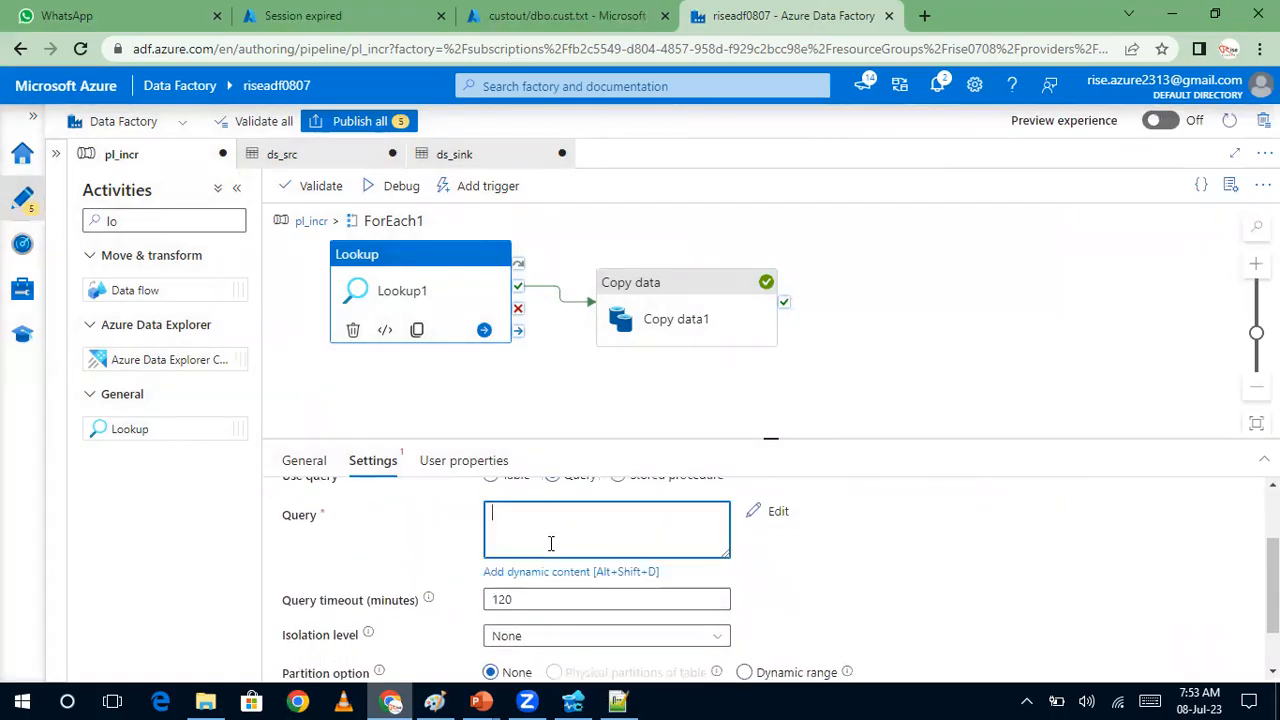
Copy the max(id) query for dbo.cust from Azure Data Studio back into Data Factory.
left_click(583, 700)
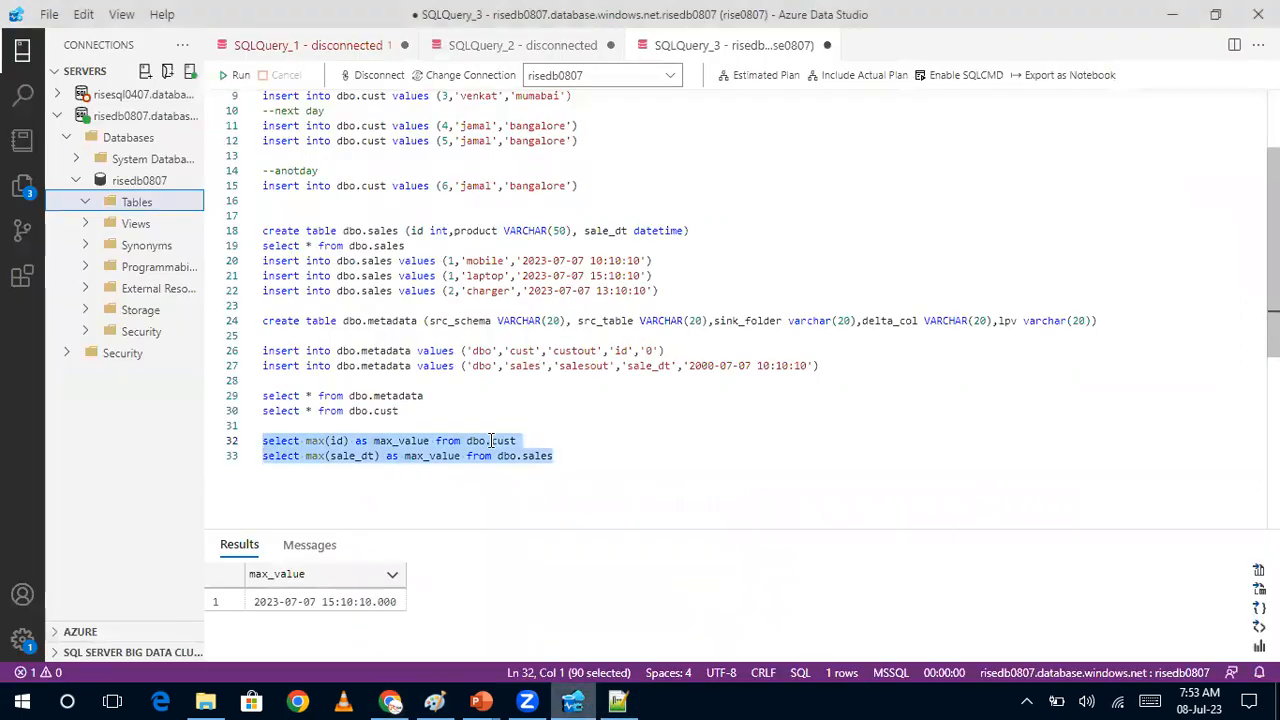
left_click_drag(524, 443, 258, 443)
key("ctrl+c")
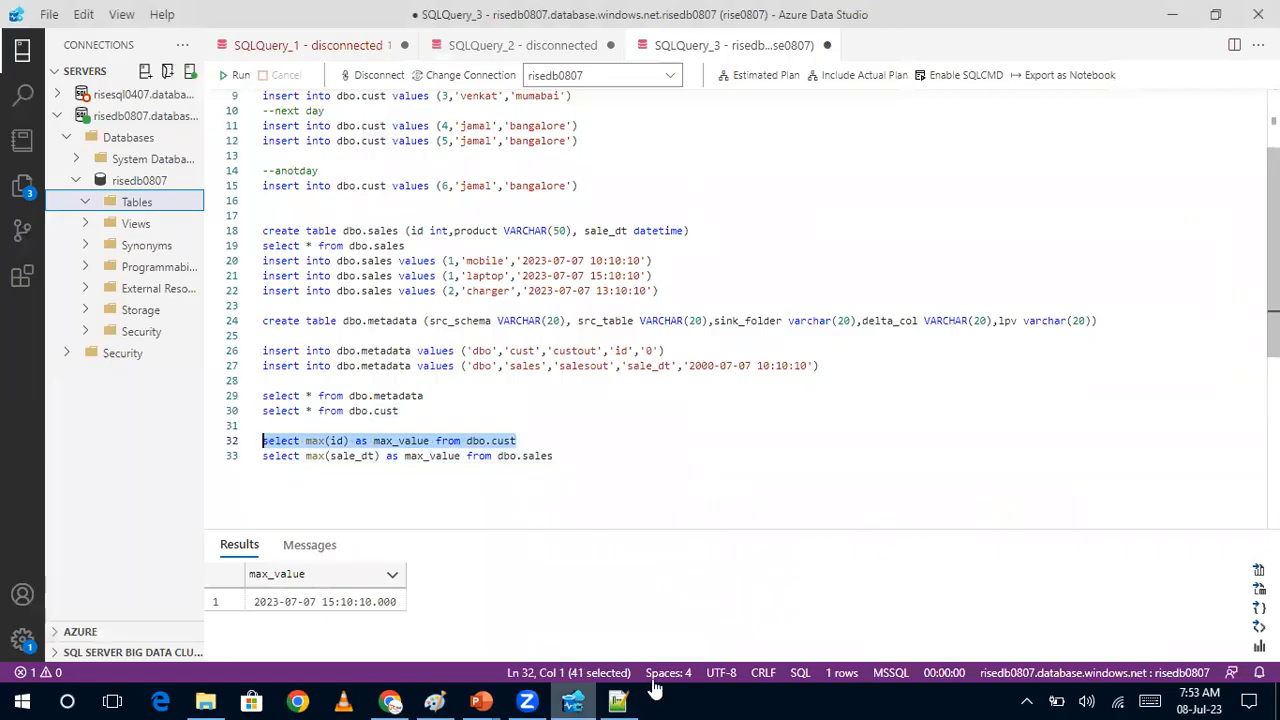
left_click(400, 700)
left_click(486, 530)
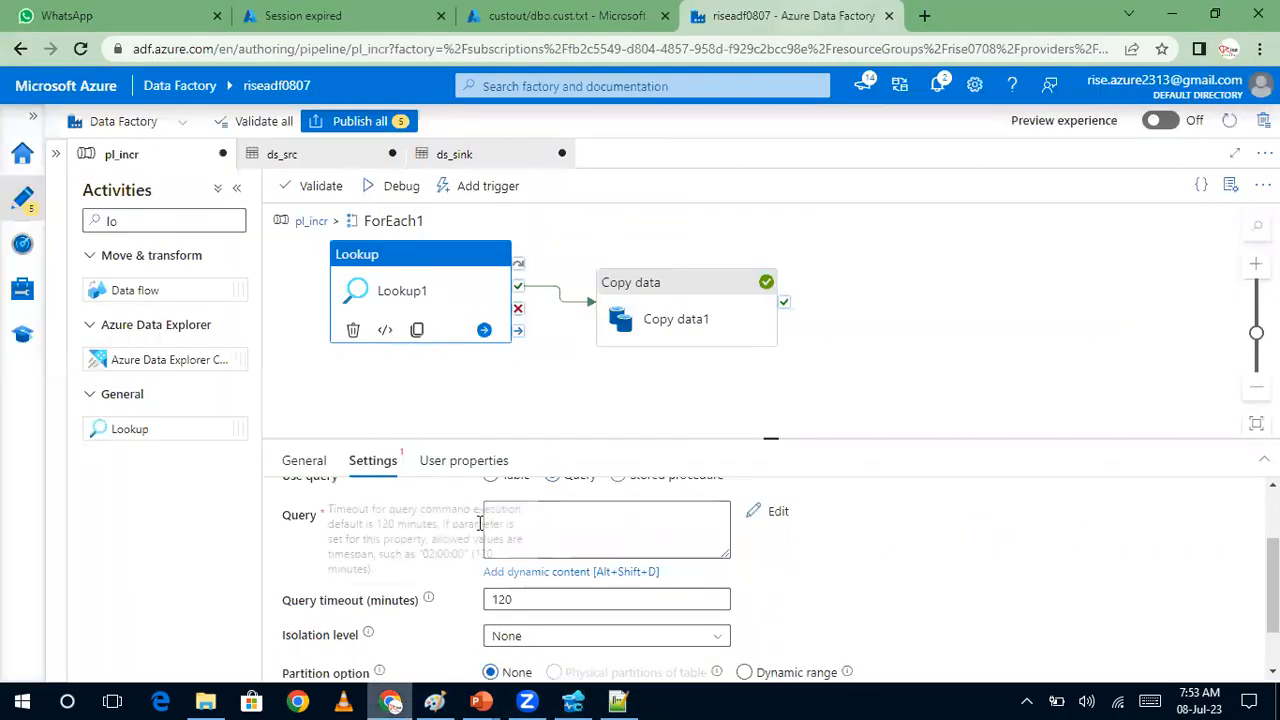
Paste select max(id) as max_value from dbo.cust into the Query box and its dynamic content expression.
left_click(618, 519)
key("ctrl+v")
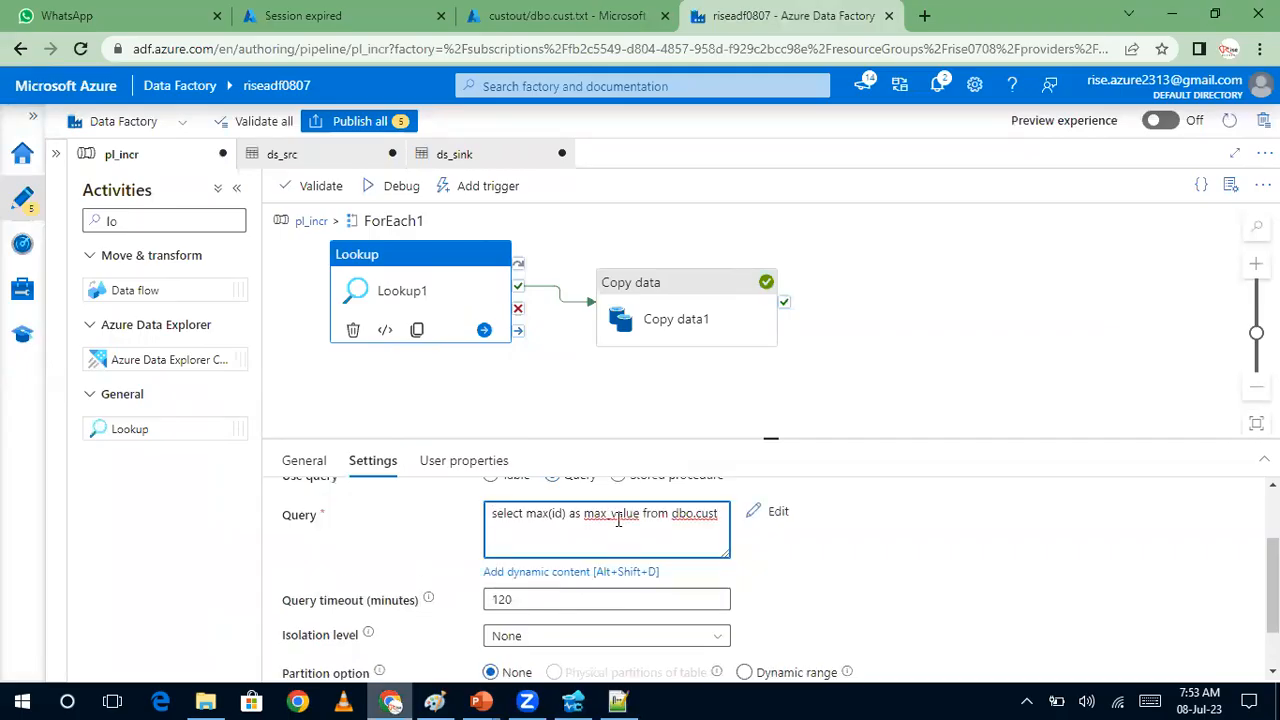
left_click(618, 574)
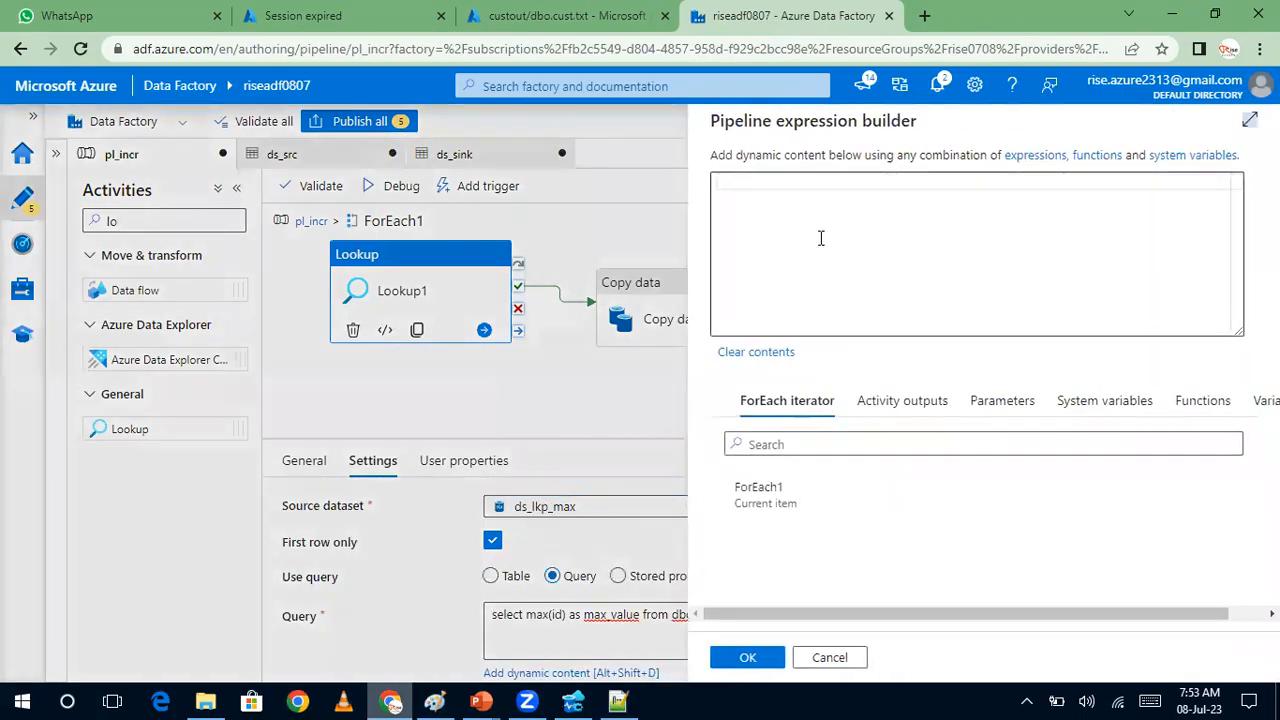
key("ctrl+v")
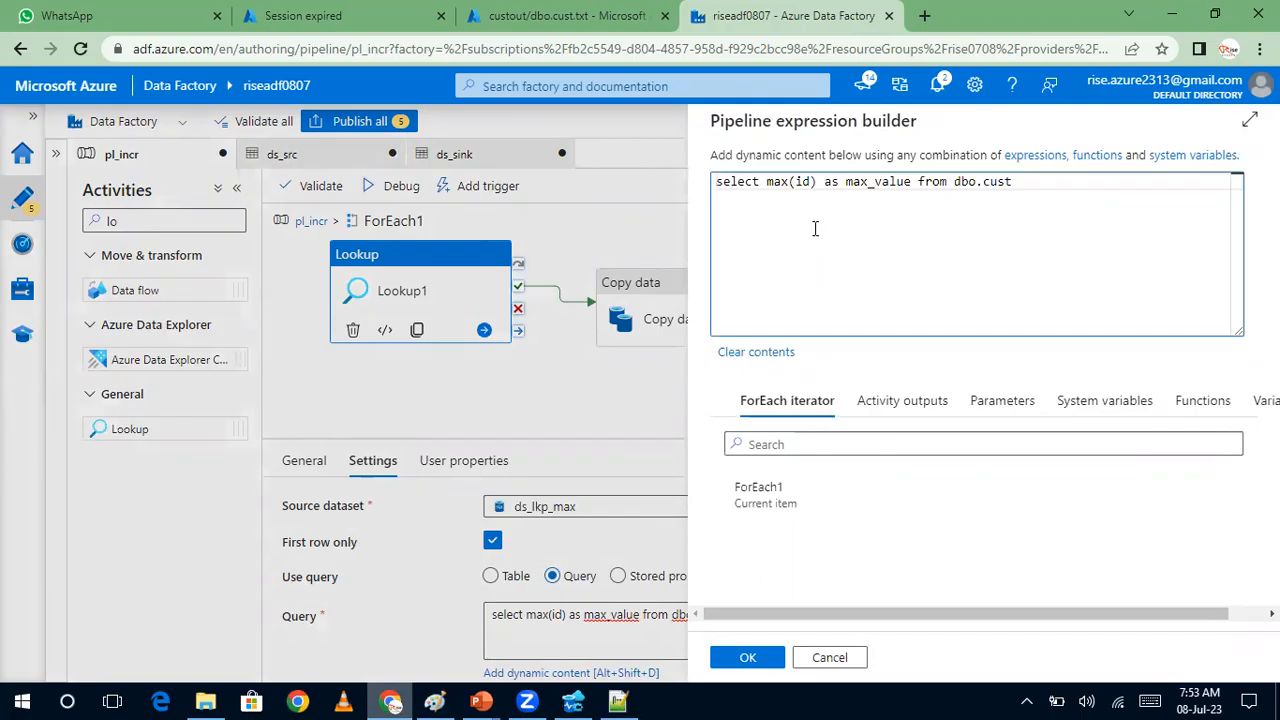
double_click(803, 182)
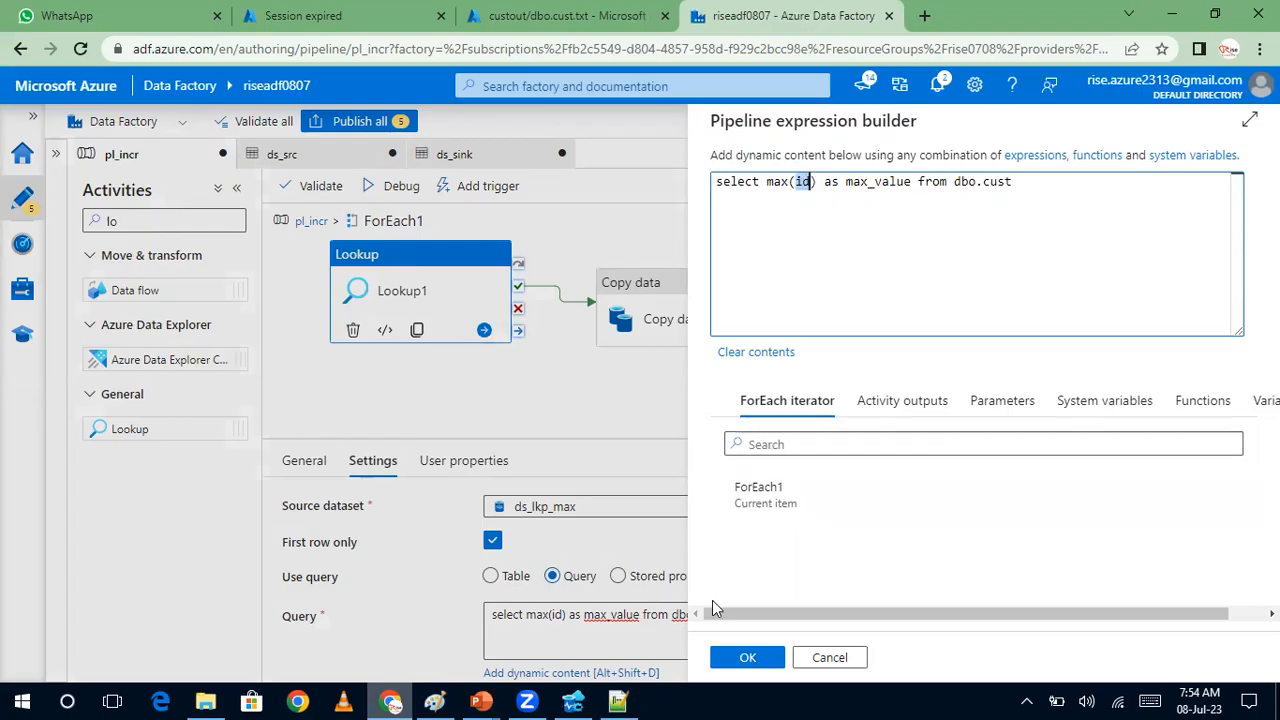
left_click(576, 690)
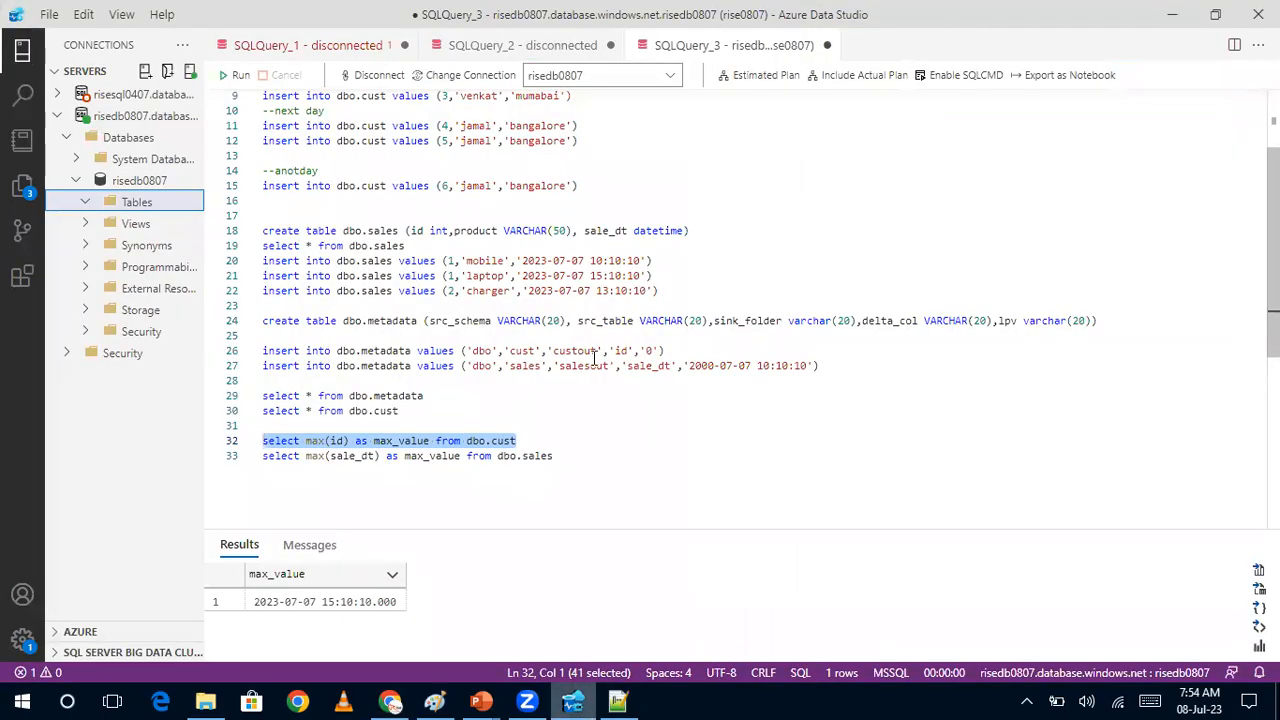
Check the delta columns id and sale_dt in the metadata inserts, then return to the expression builder.
double_click(620, 351)
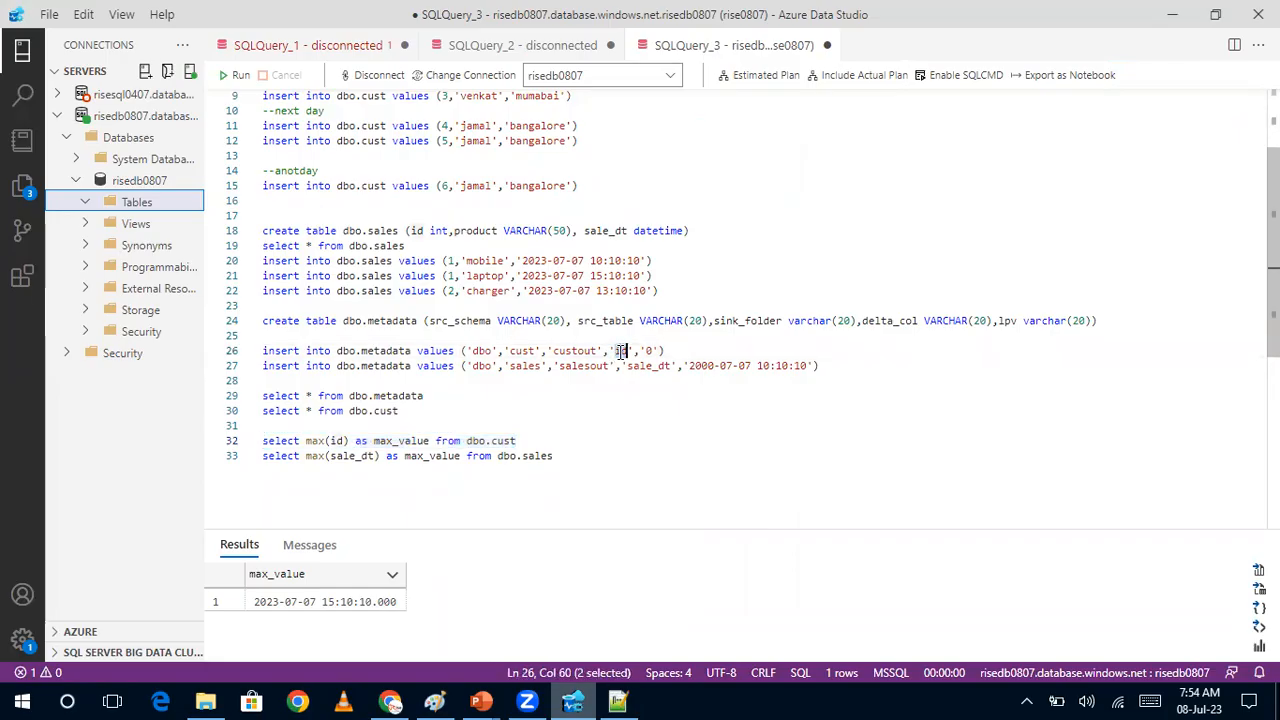
double_click(658, 368)
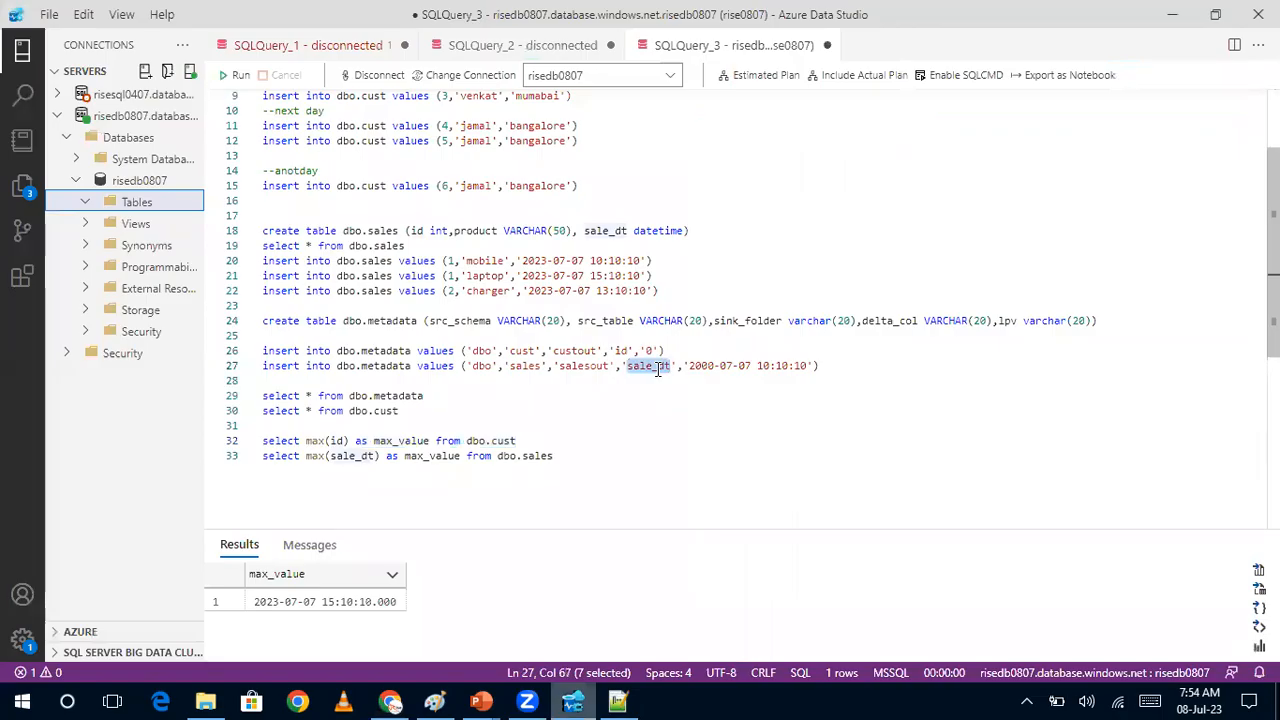
left_click(391, 702)
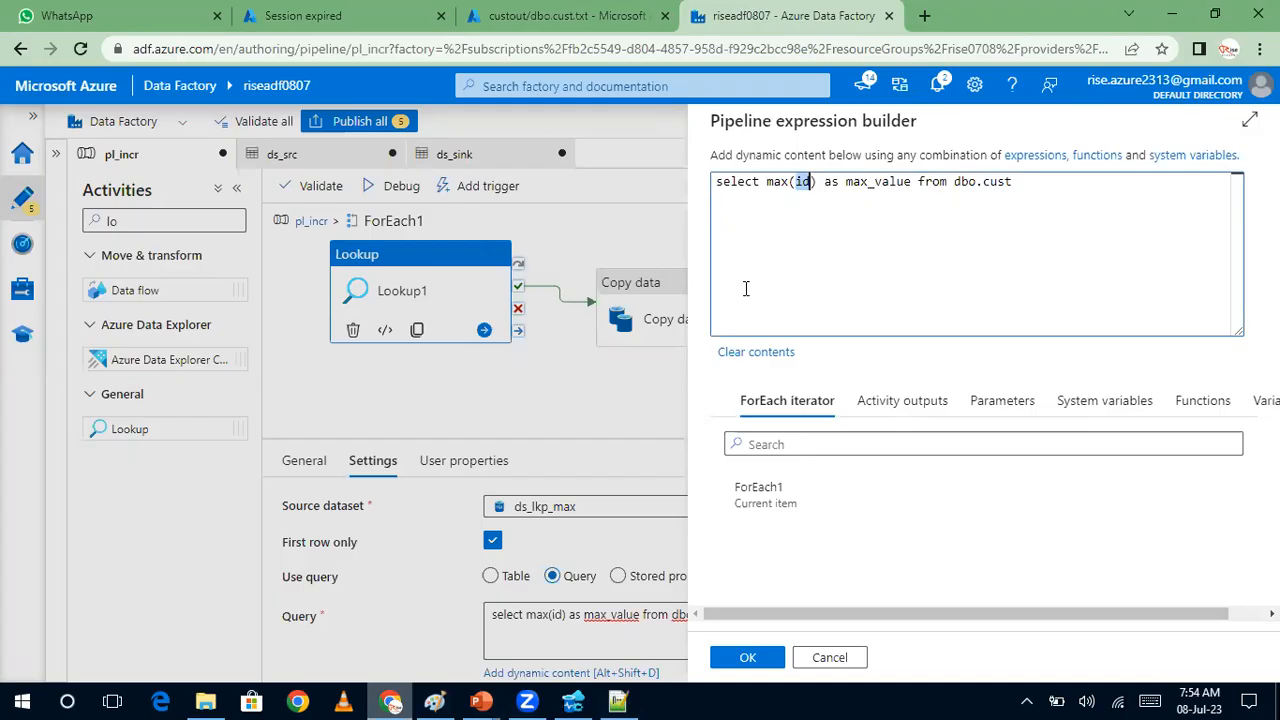
Swap id for ForEach1's current item(), then cut the whole expression to empty it.
left_click(780, 487)
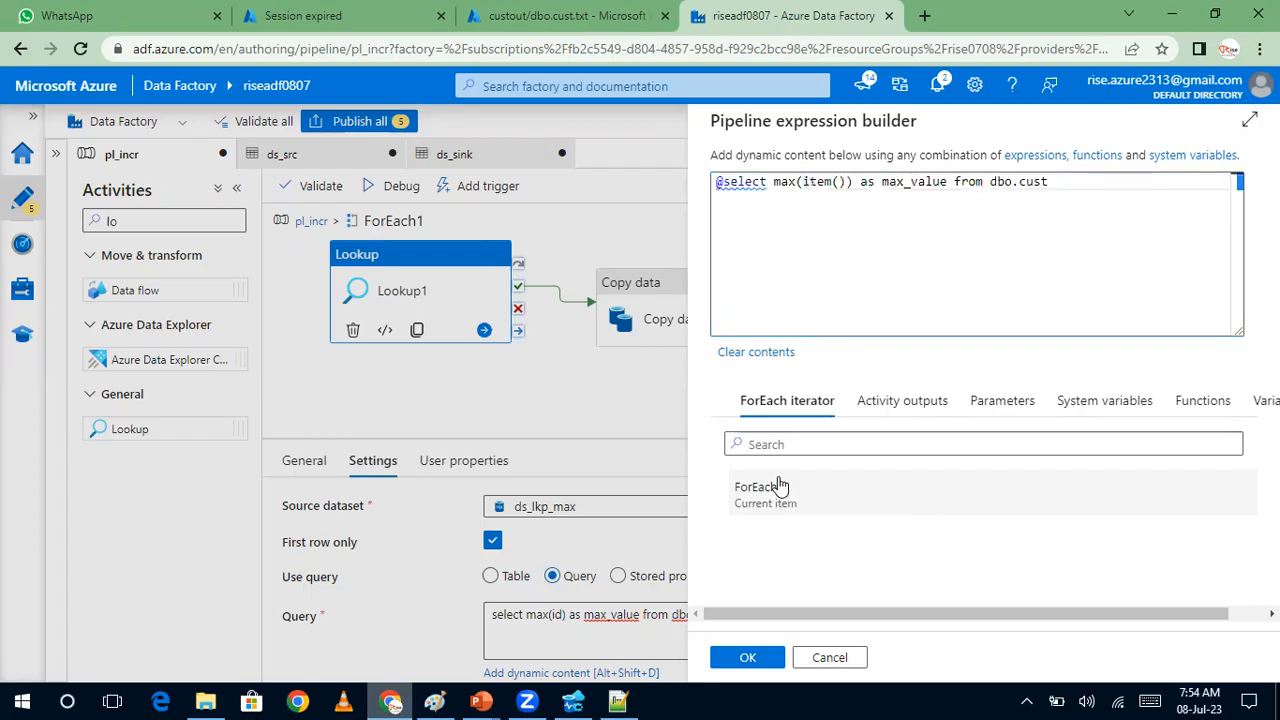
left_click(806, 257)
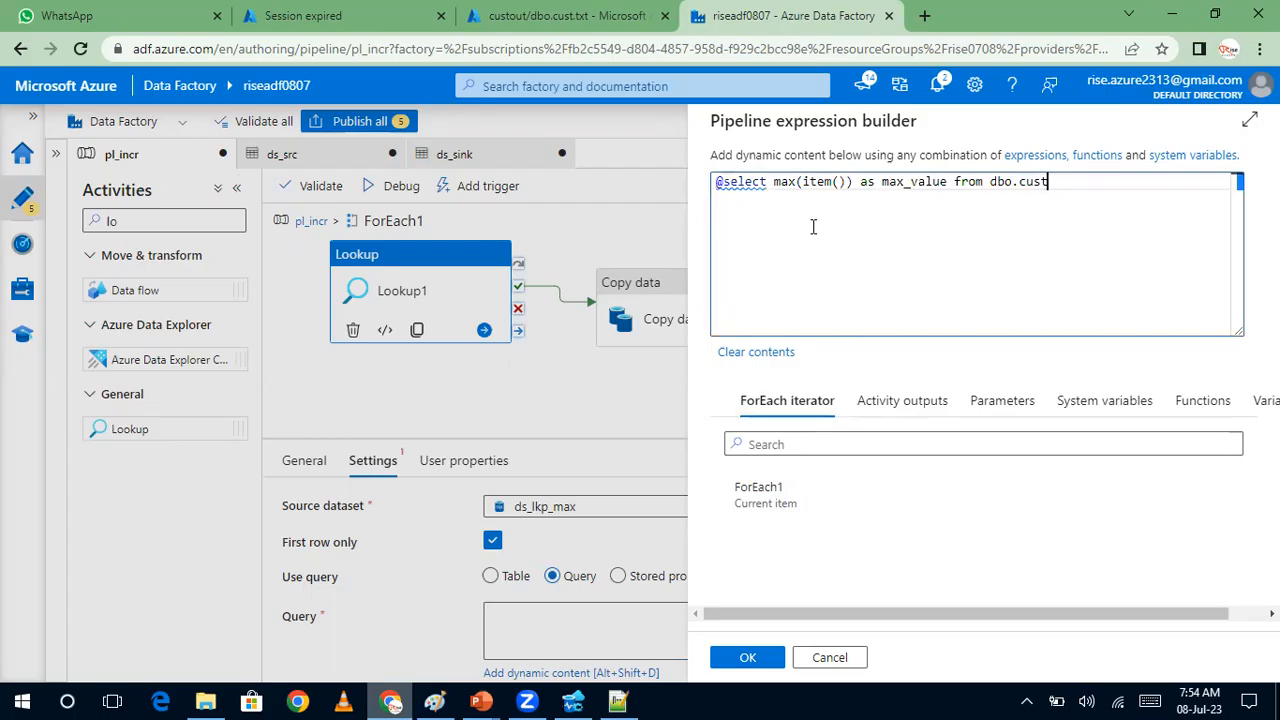
key("ctrl+a")
key("Right")
key("Return")
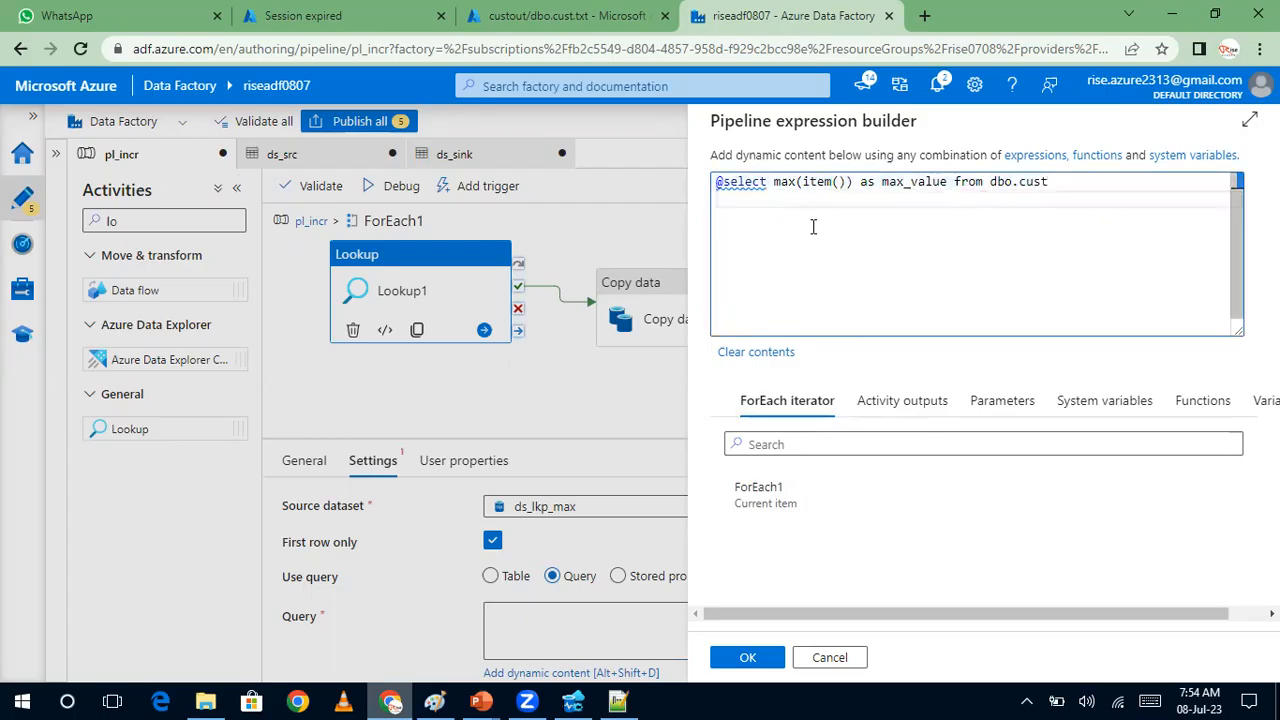
key("ctrl+a")
key("Right")
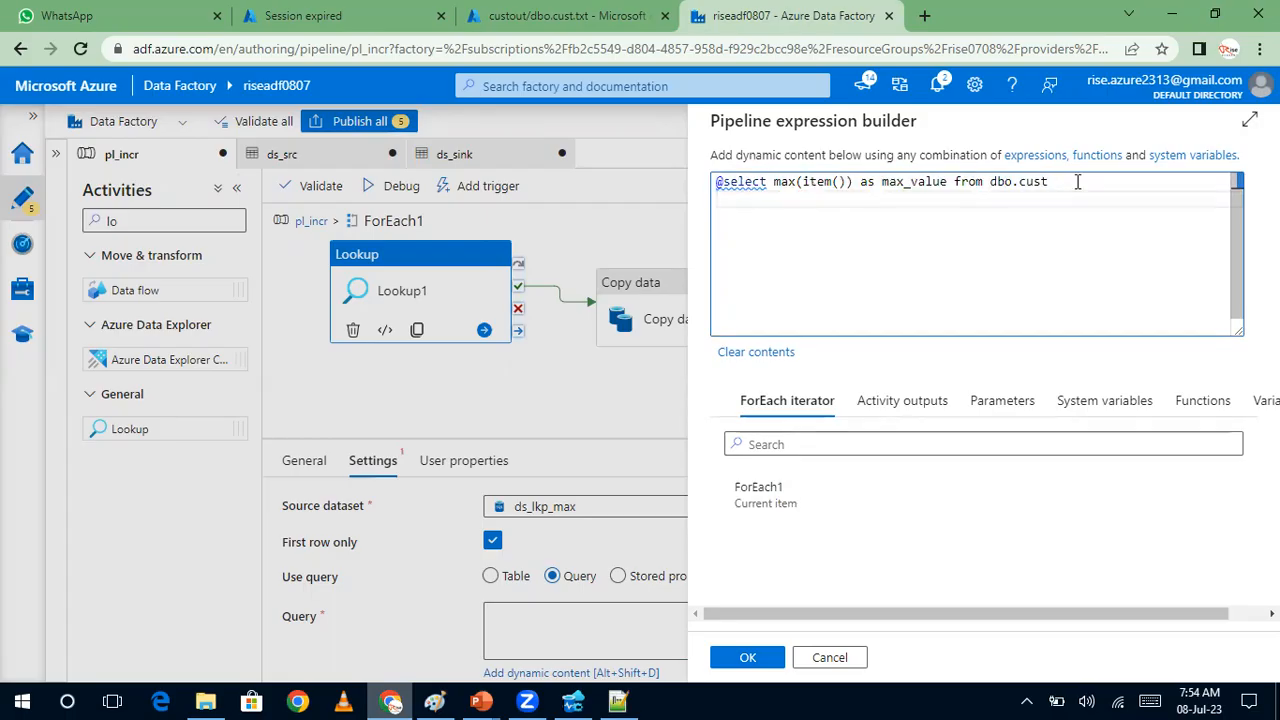
left_click_drag(766, 208, 716, 179)
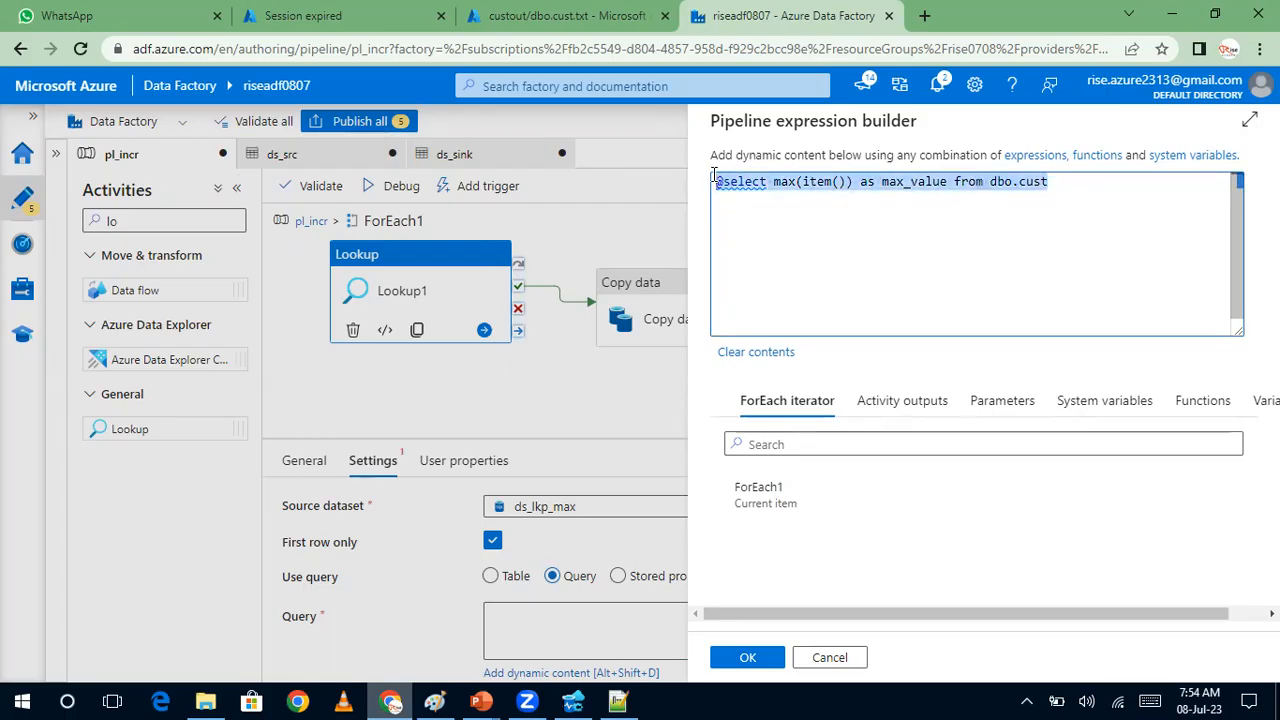
key("ctrl+x")
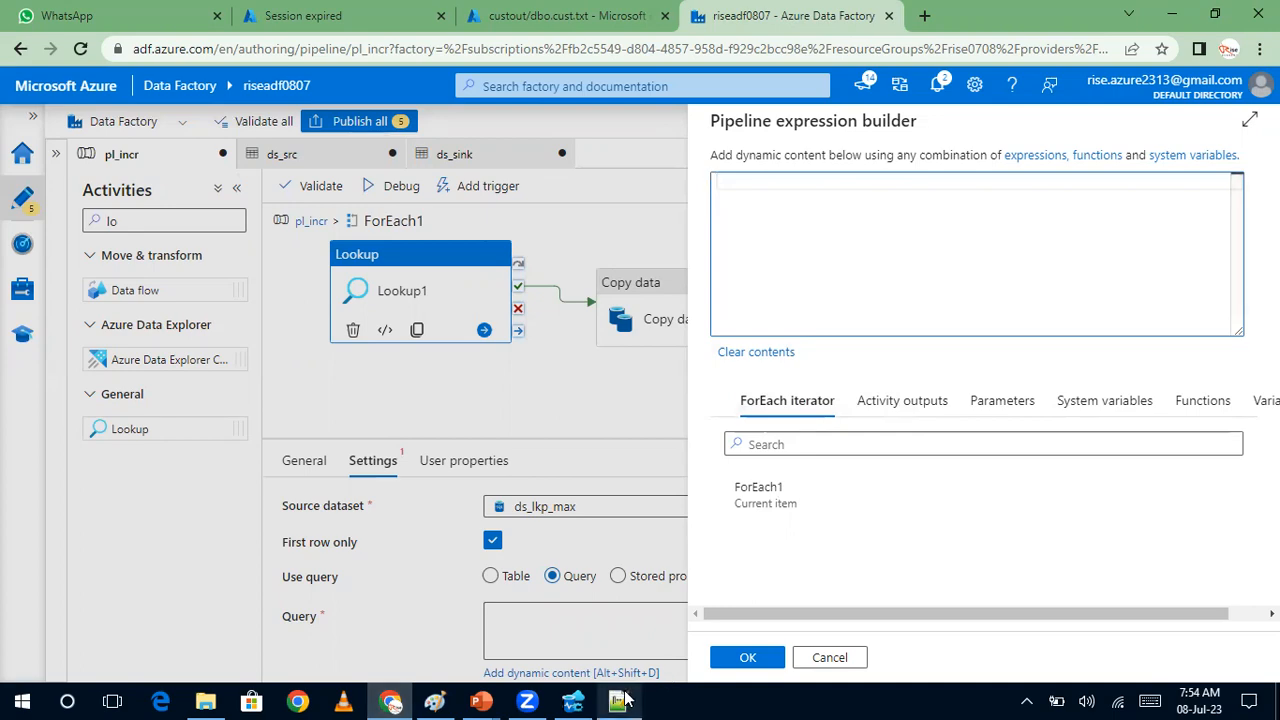
left_click(620, 701)
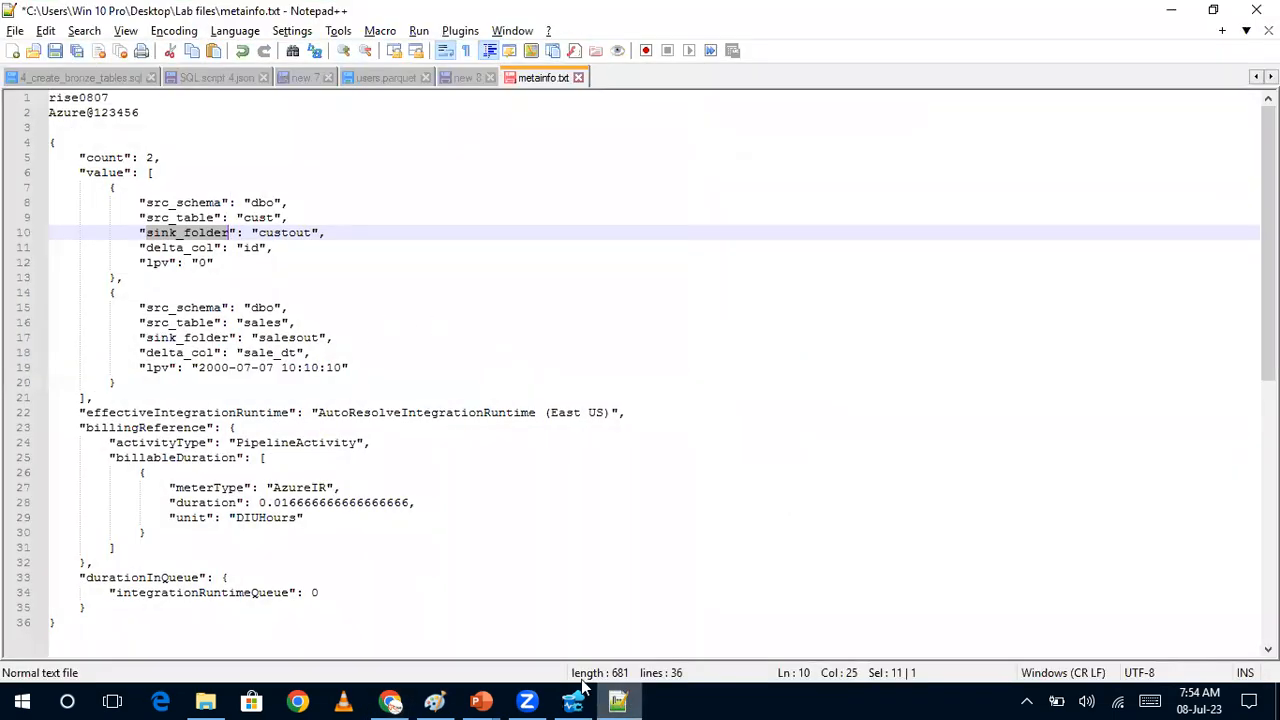
Copy the dbo.cust select max(id) query line from the Azure Data Studio script into the expression builder.
left_click(573, 701)
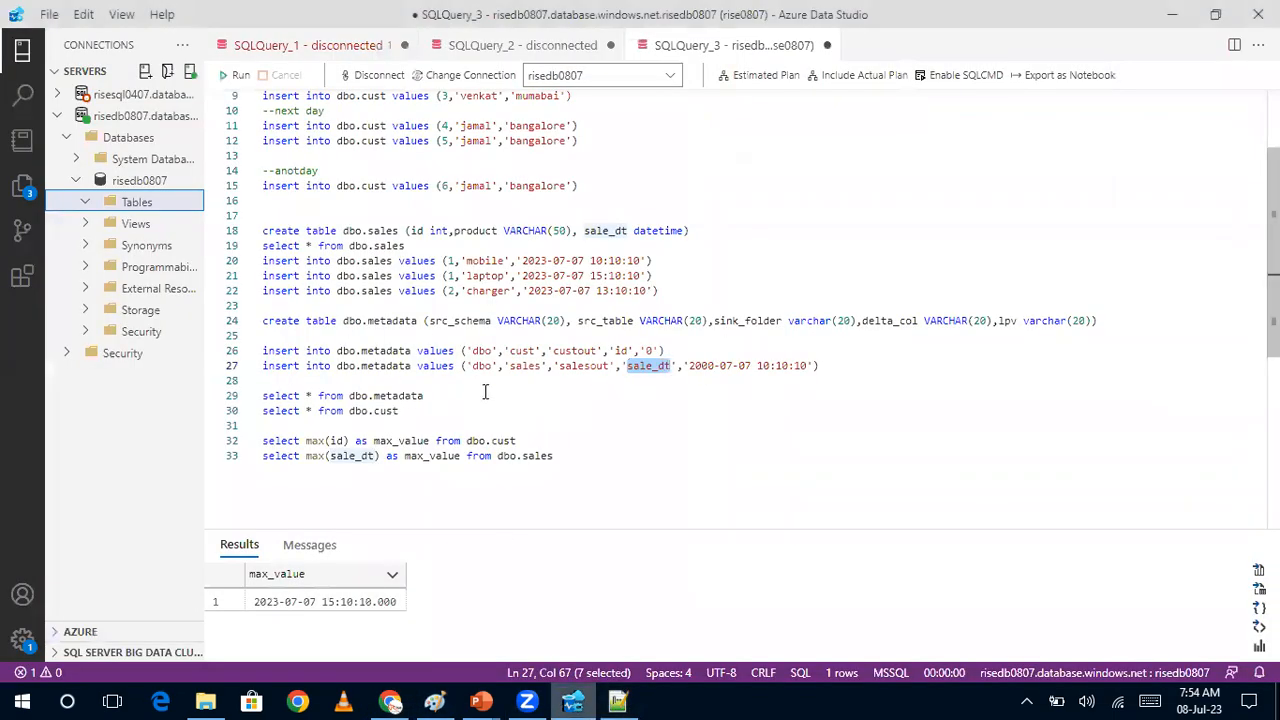
left_click_drag(522, 441, 258, 441)
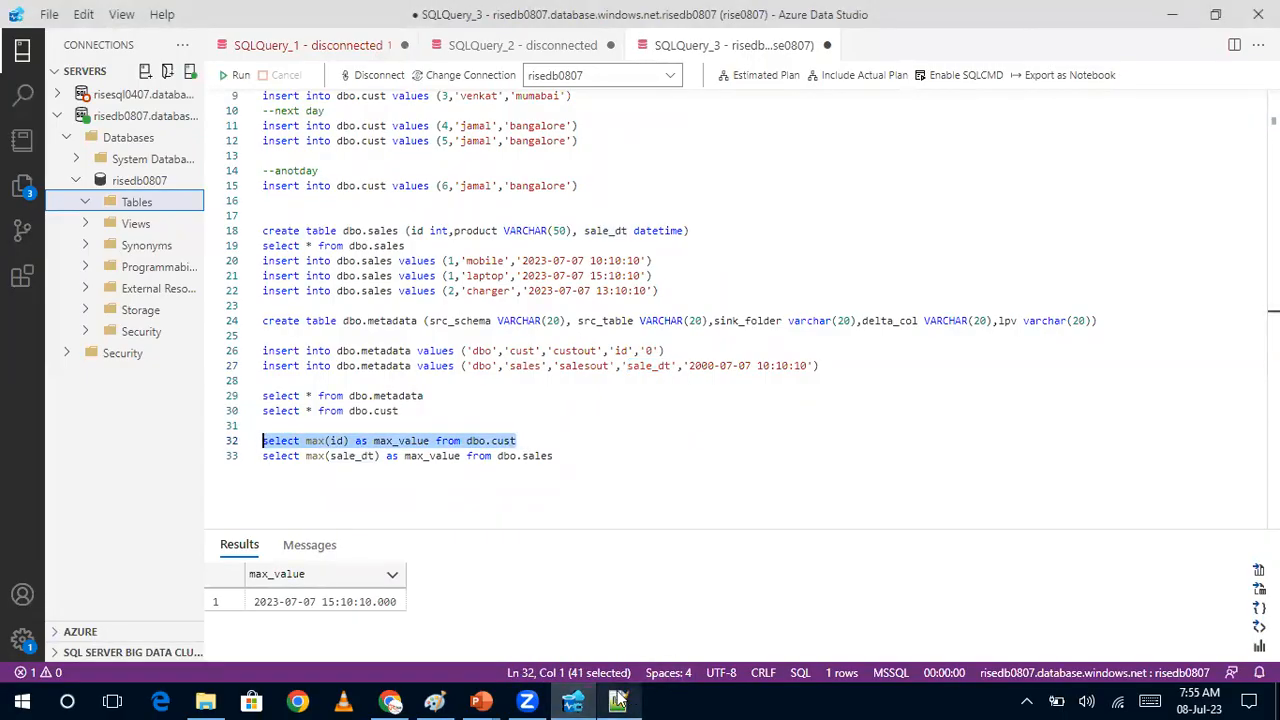
left_click(390, 701)
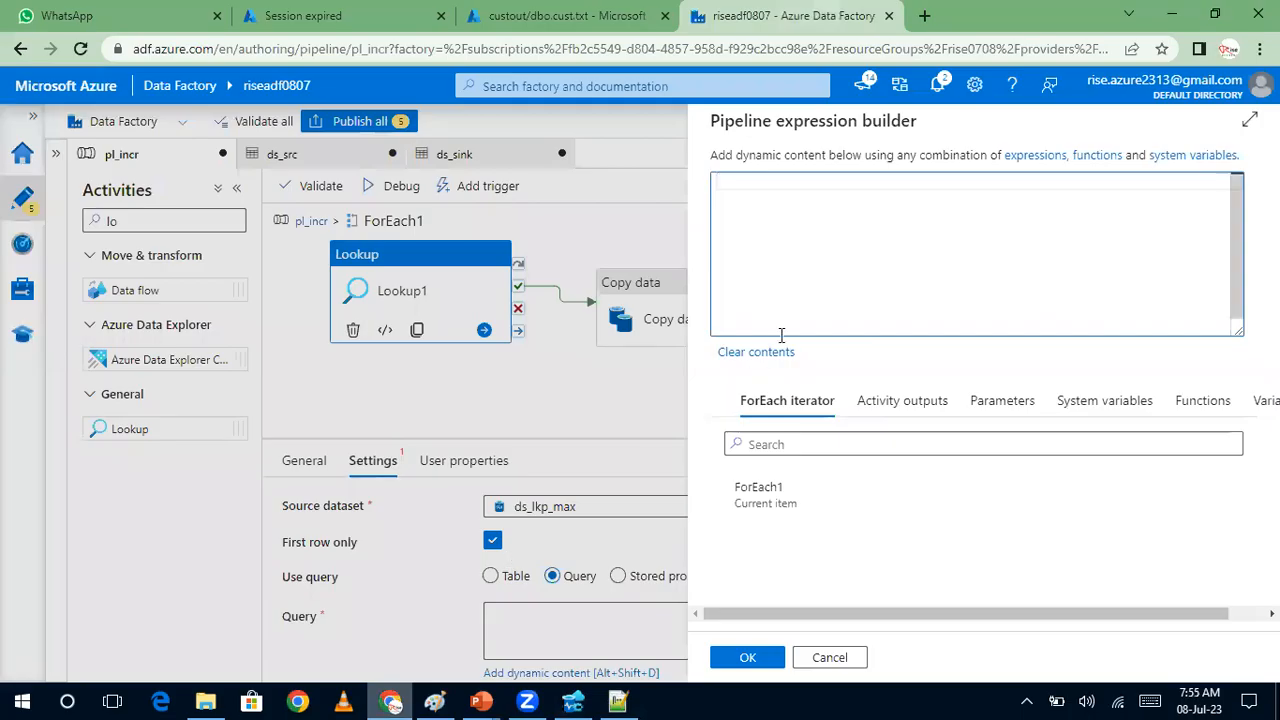
key("ctrl+v")
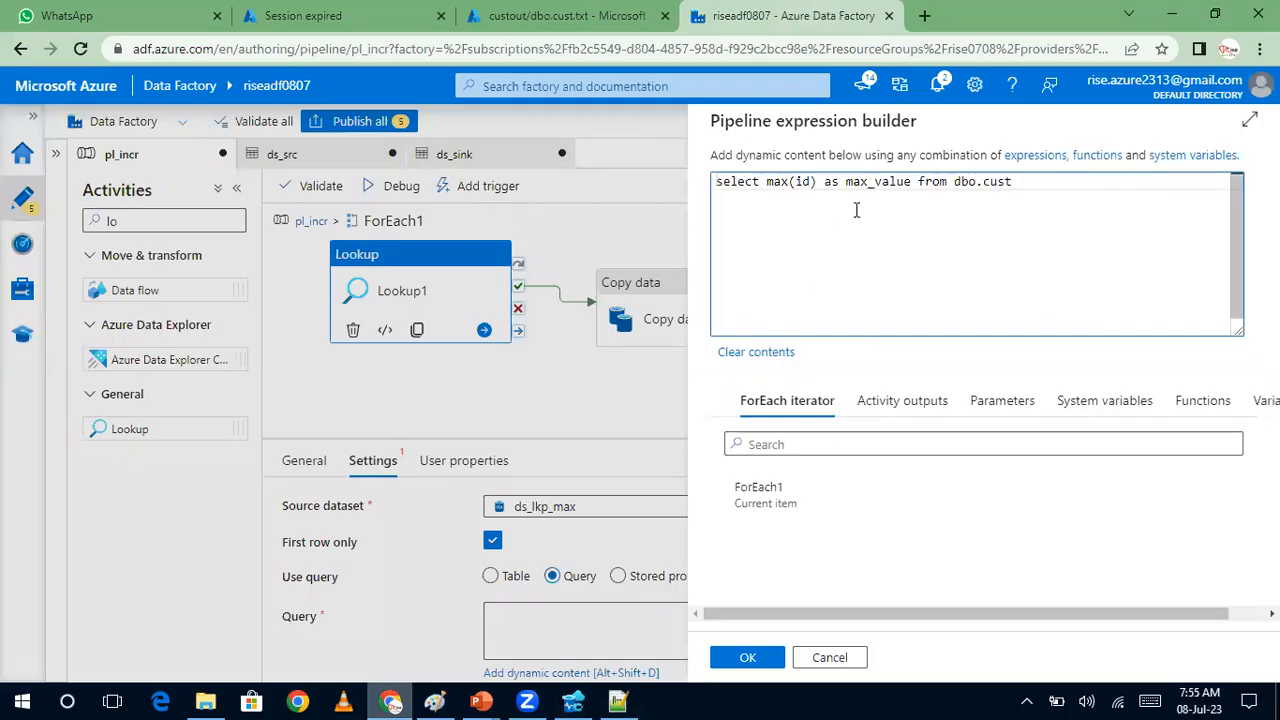
double_click(806, 181)
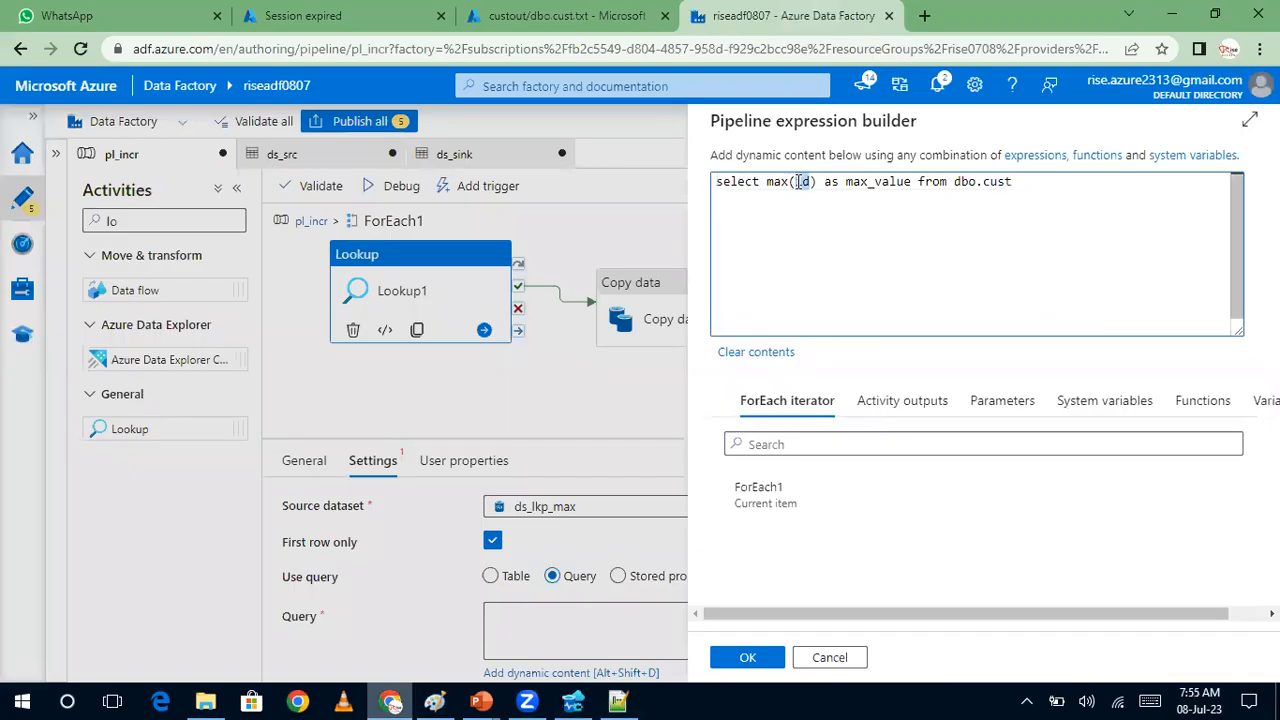
type("@")
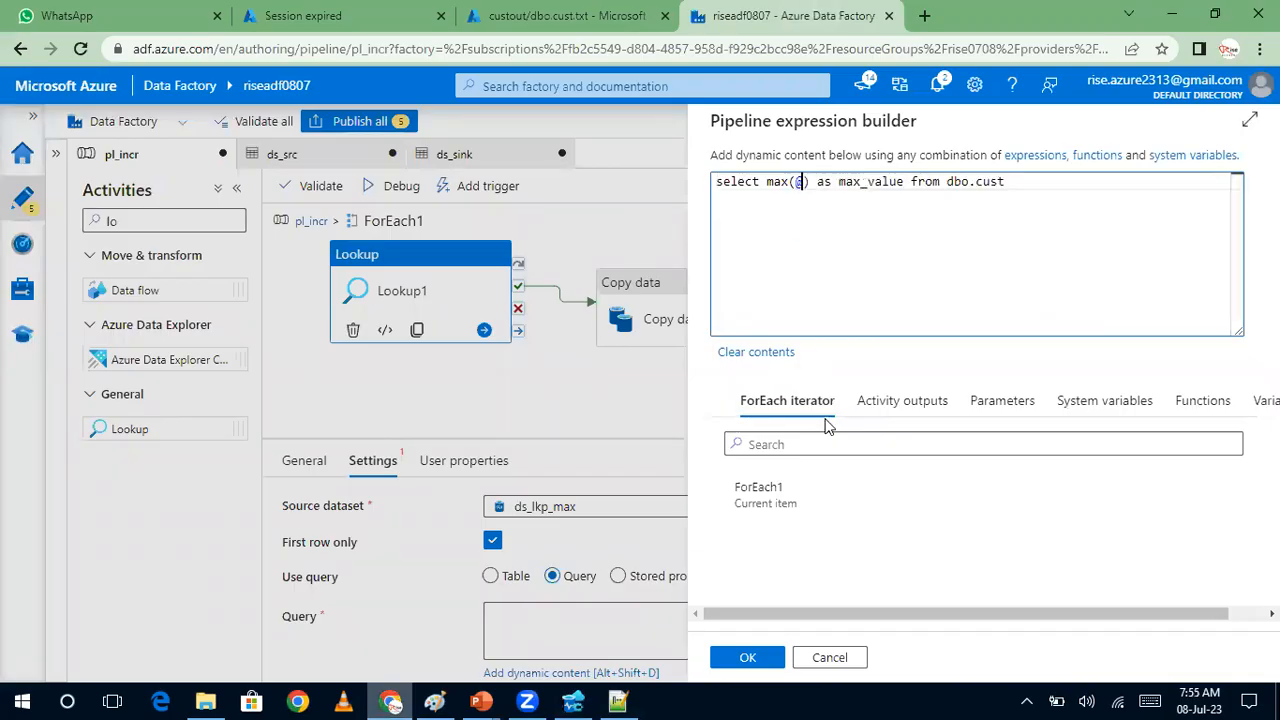
type("item")
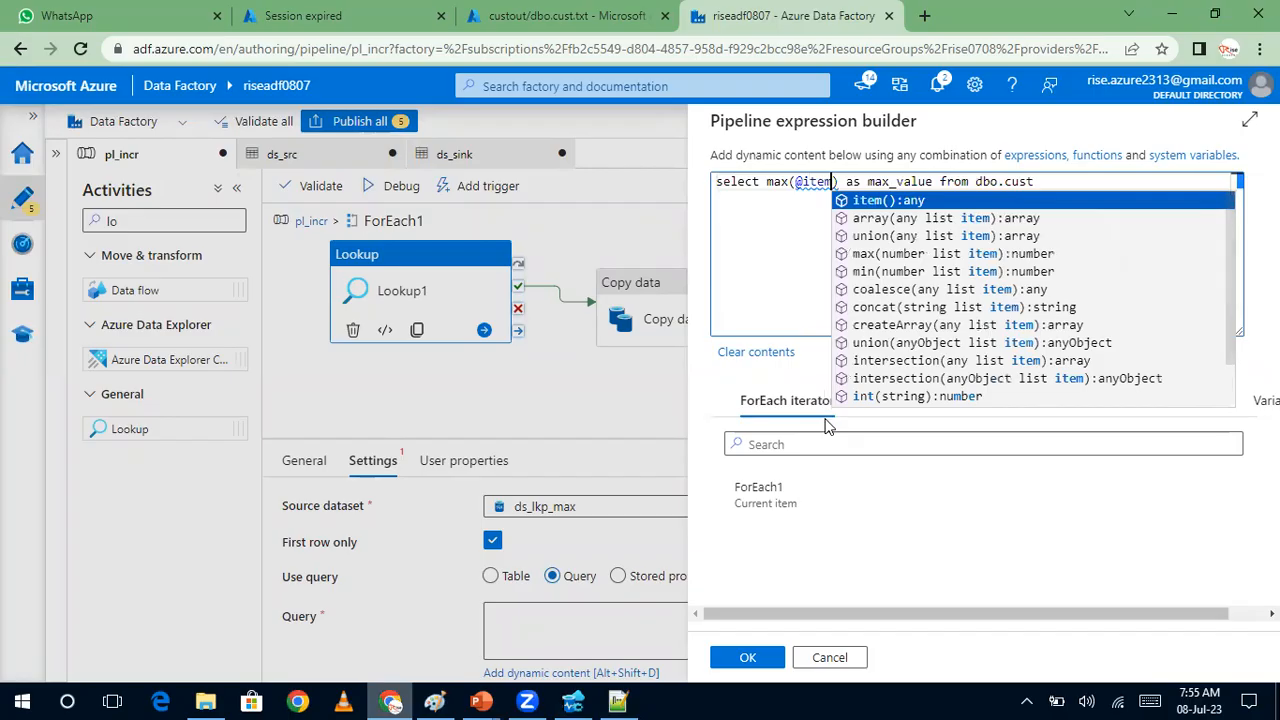
type(".")
key("BackSpace")
type("().")
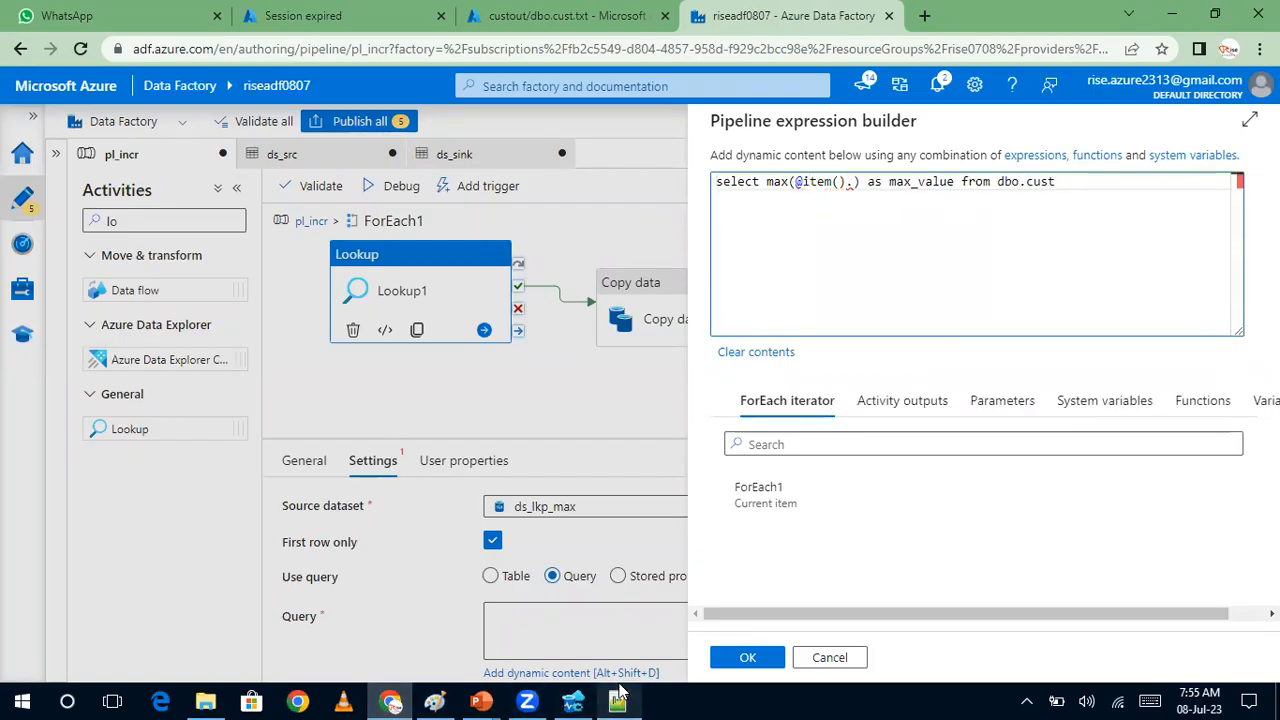
mouse_move(619, 699)
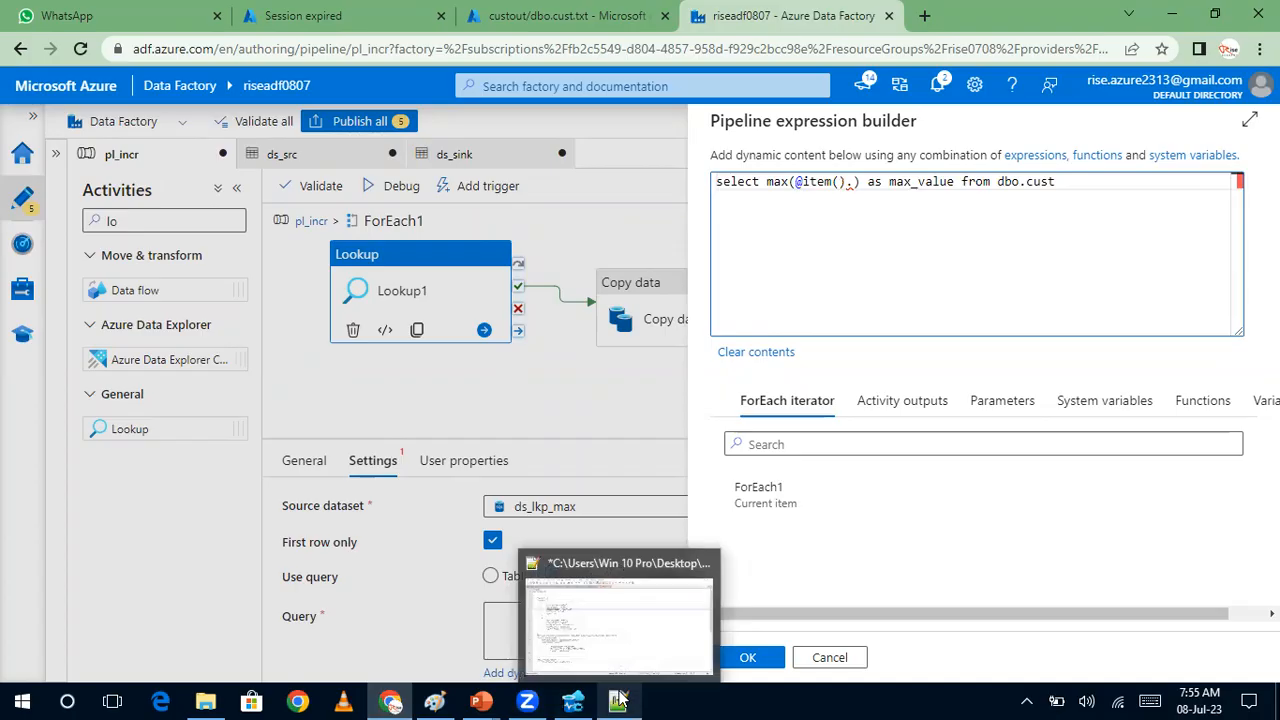
left_click(619, 699)
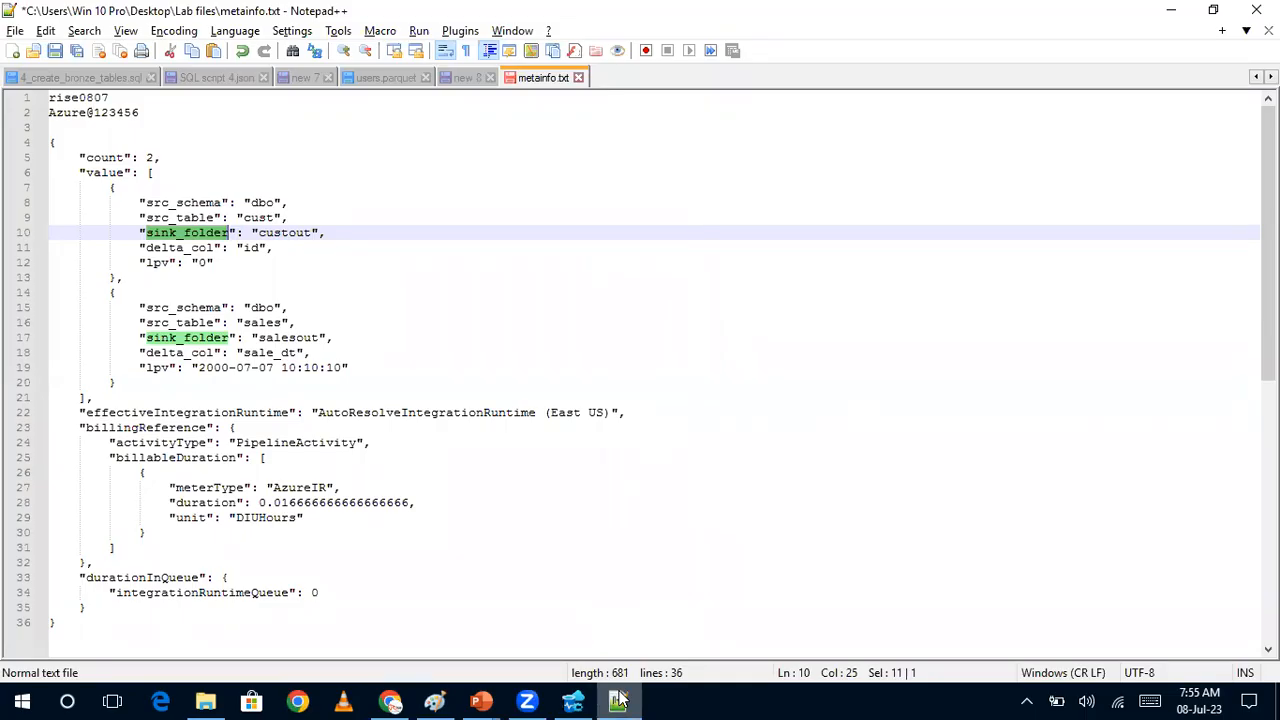
Select and copy the delta_col field name in metainfo.txt for the query.
left_click(453, 358)
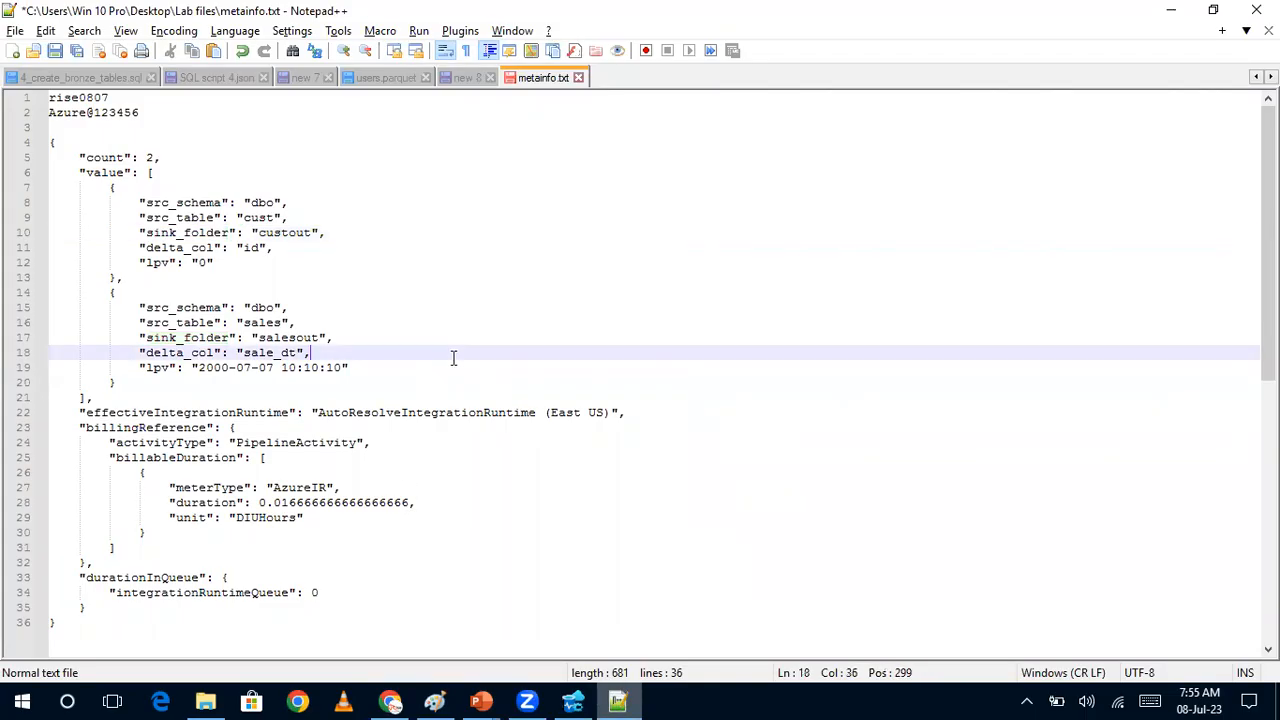
double_click(172, 247)
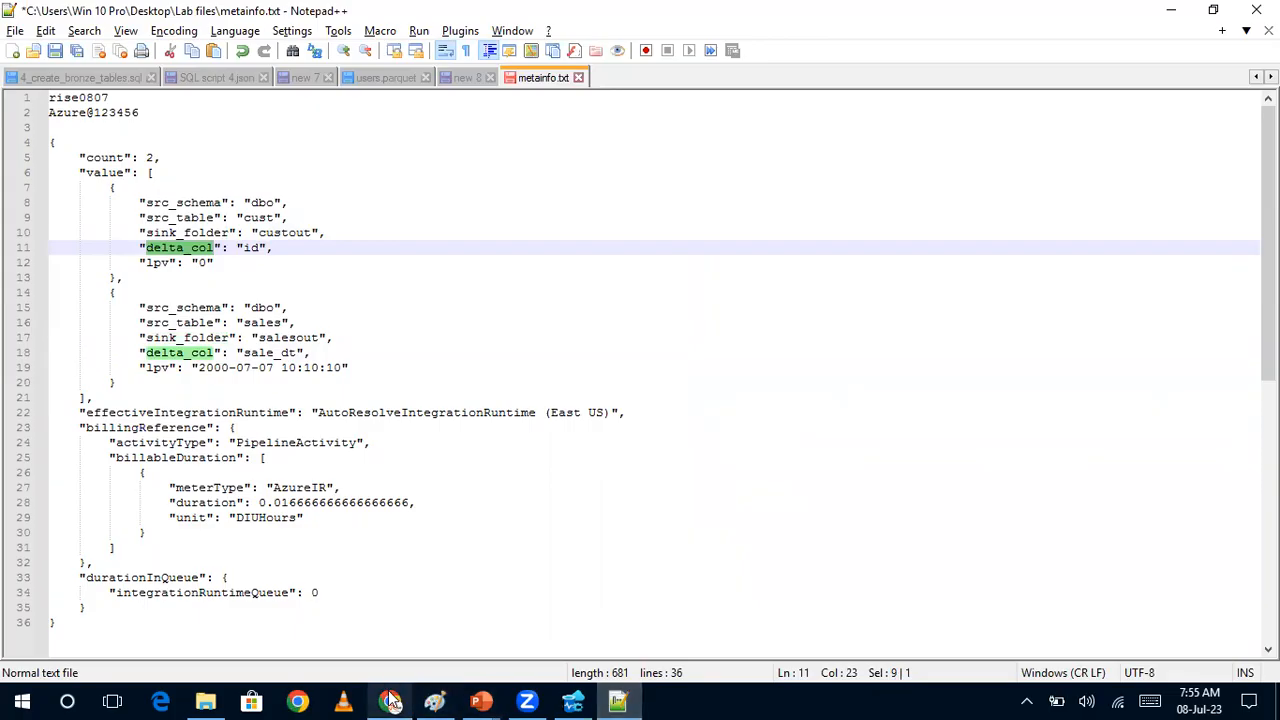
left_click(410, 630)
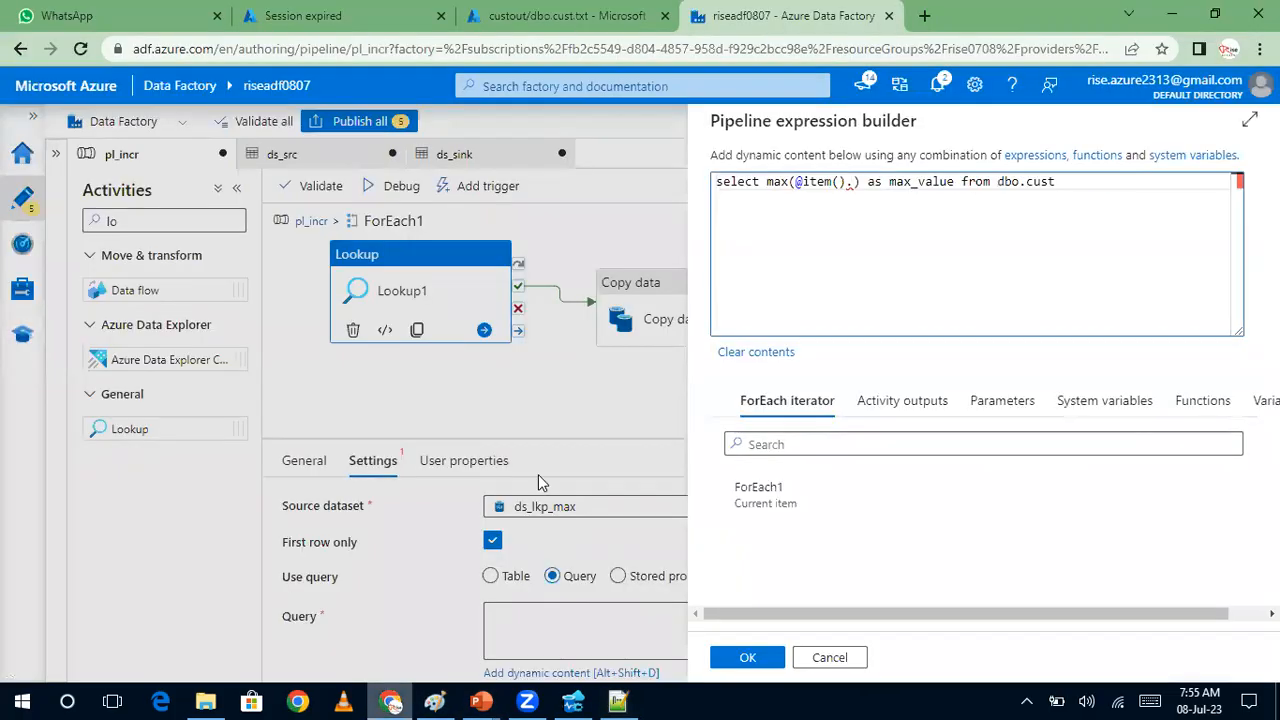
Paste delta_col into the expression and wrap it so max() reads @{item().delta_col}.
key("ctrl+v")
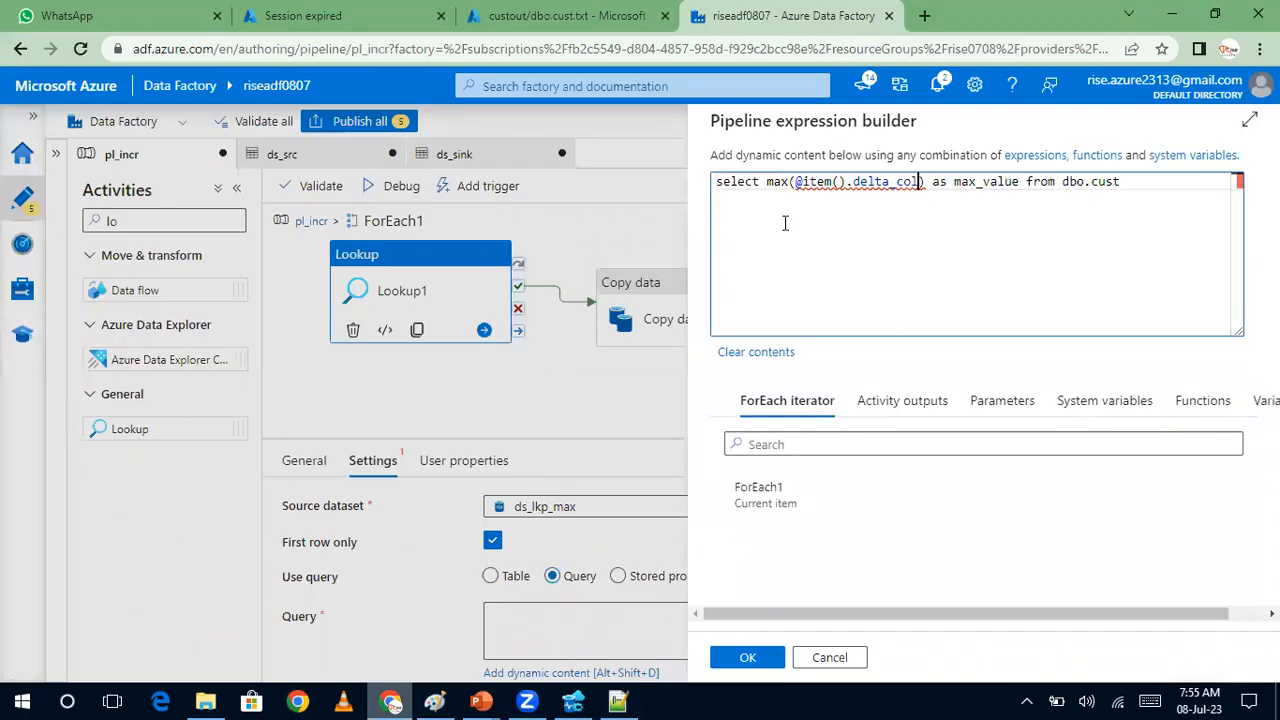
mouse_move(800, 187)
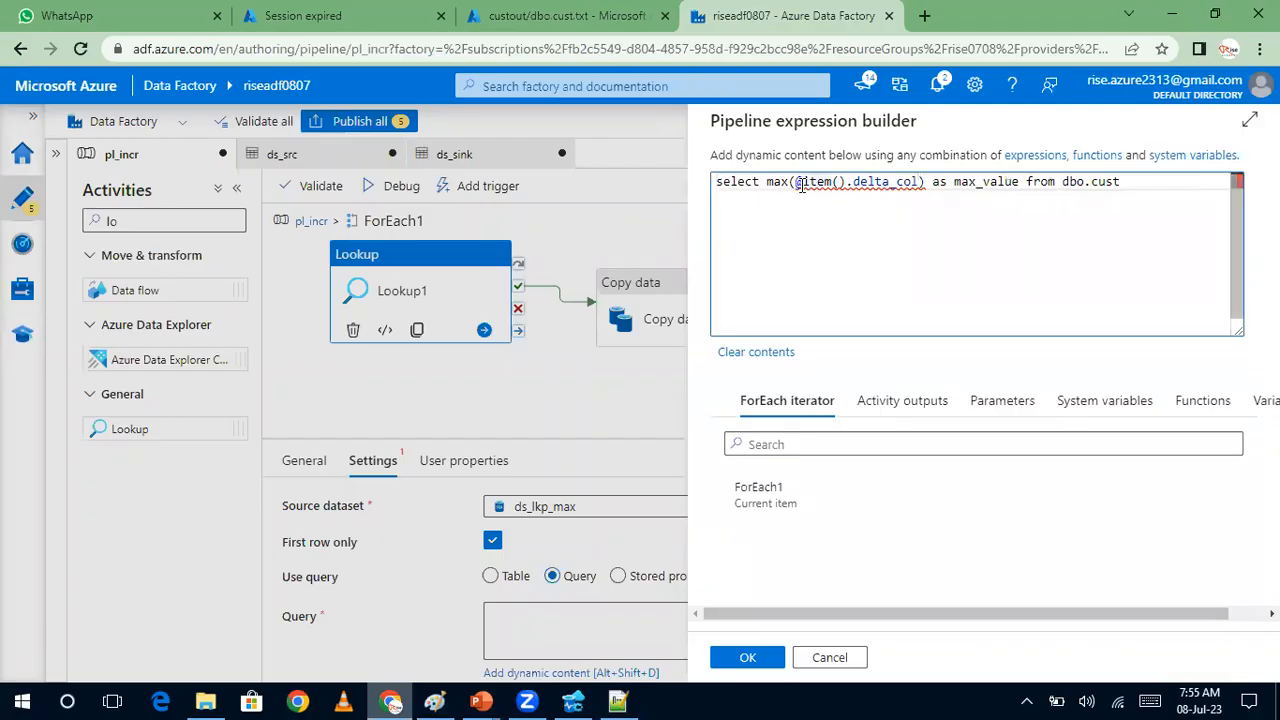
type("{")
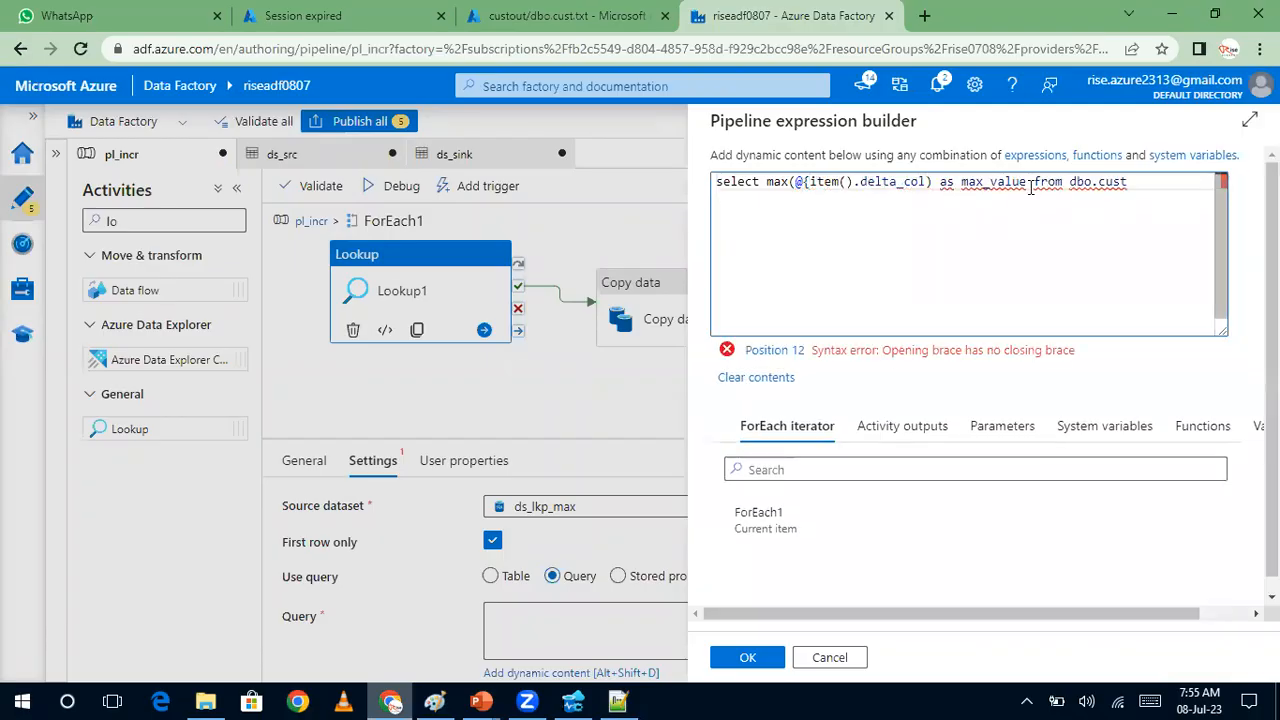
left_click(927, 182)
type("}")
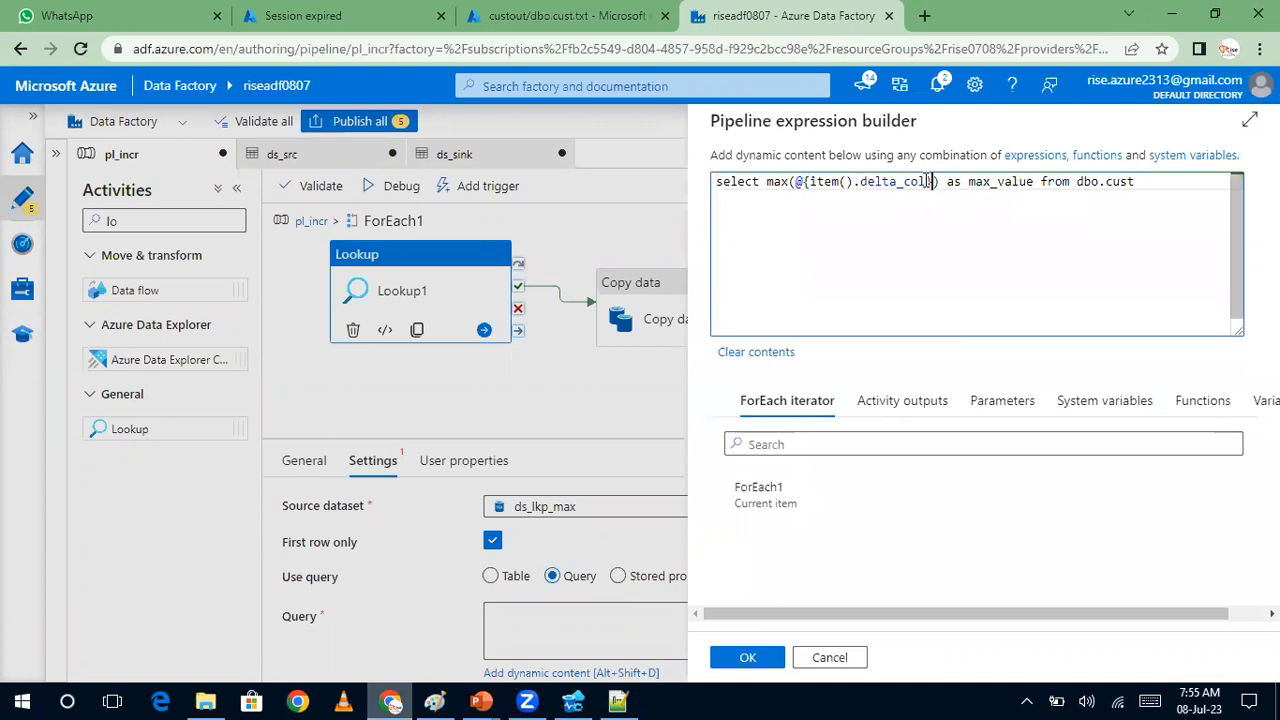
Replace the schema dbo with @{item().src_schema}, taking src_schema from metainfo.txt.
double_click(1087, 182)
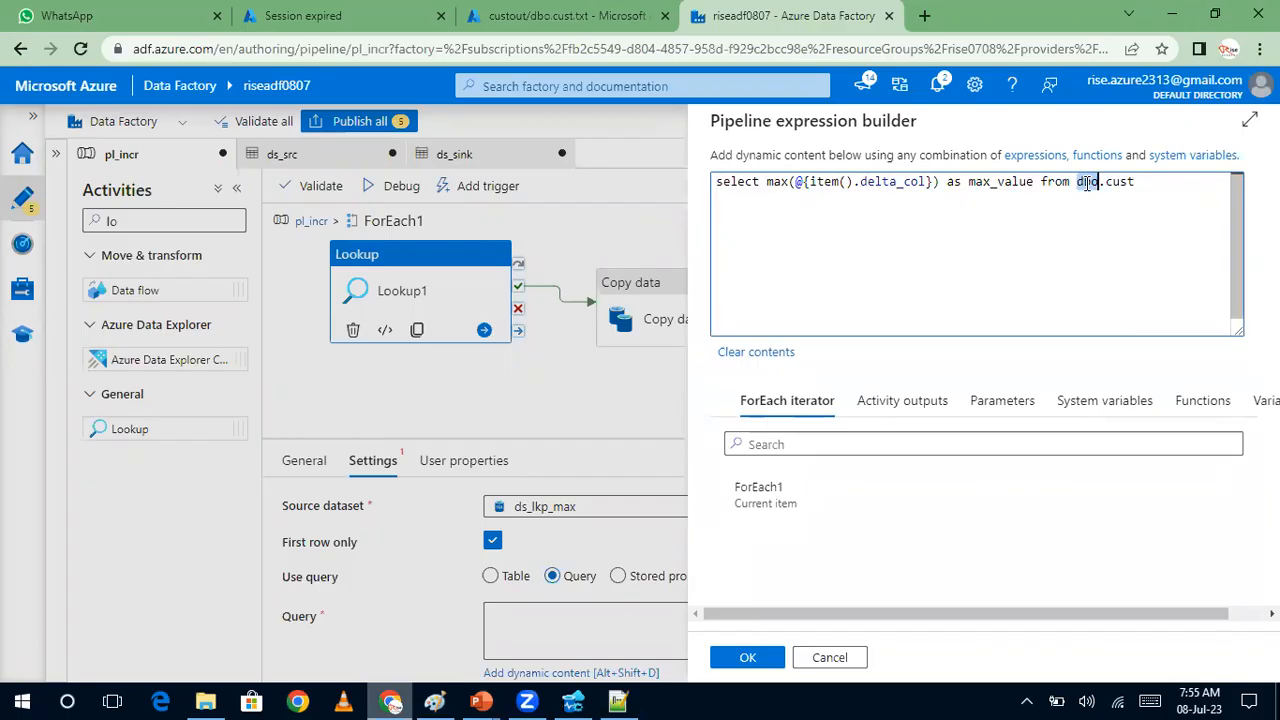
type("@")
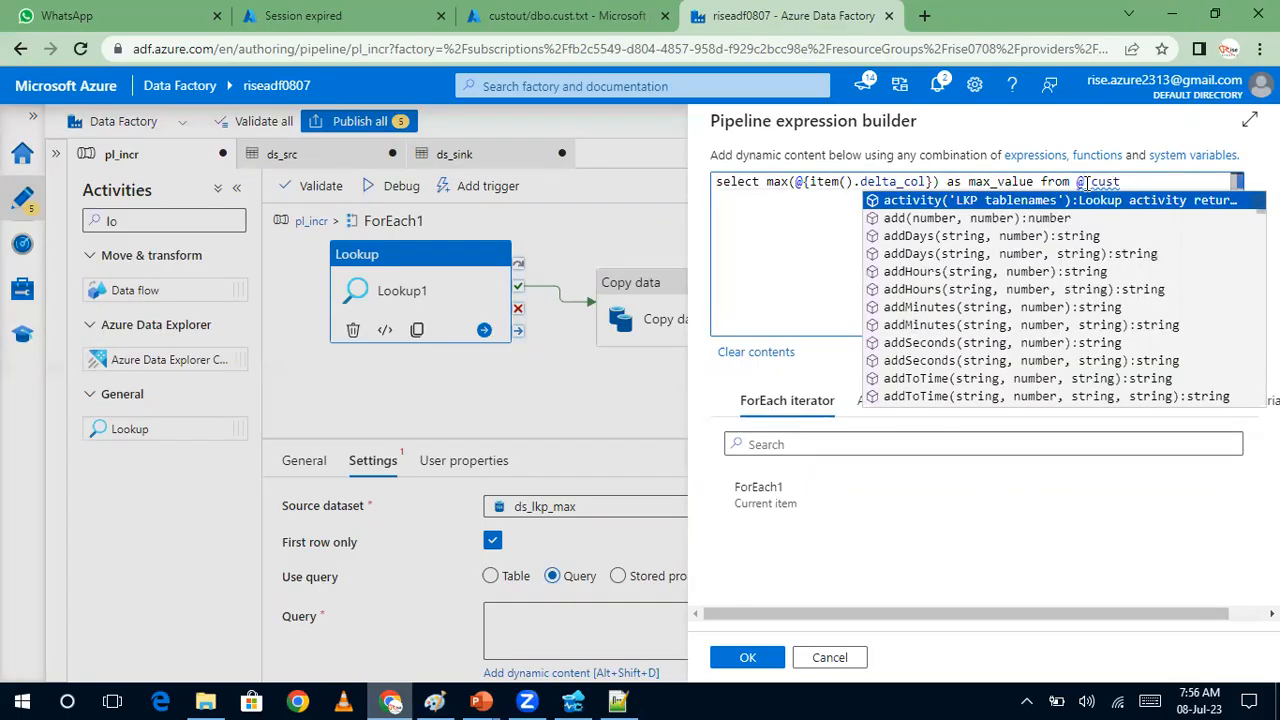
type("{")
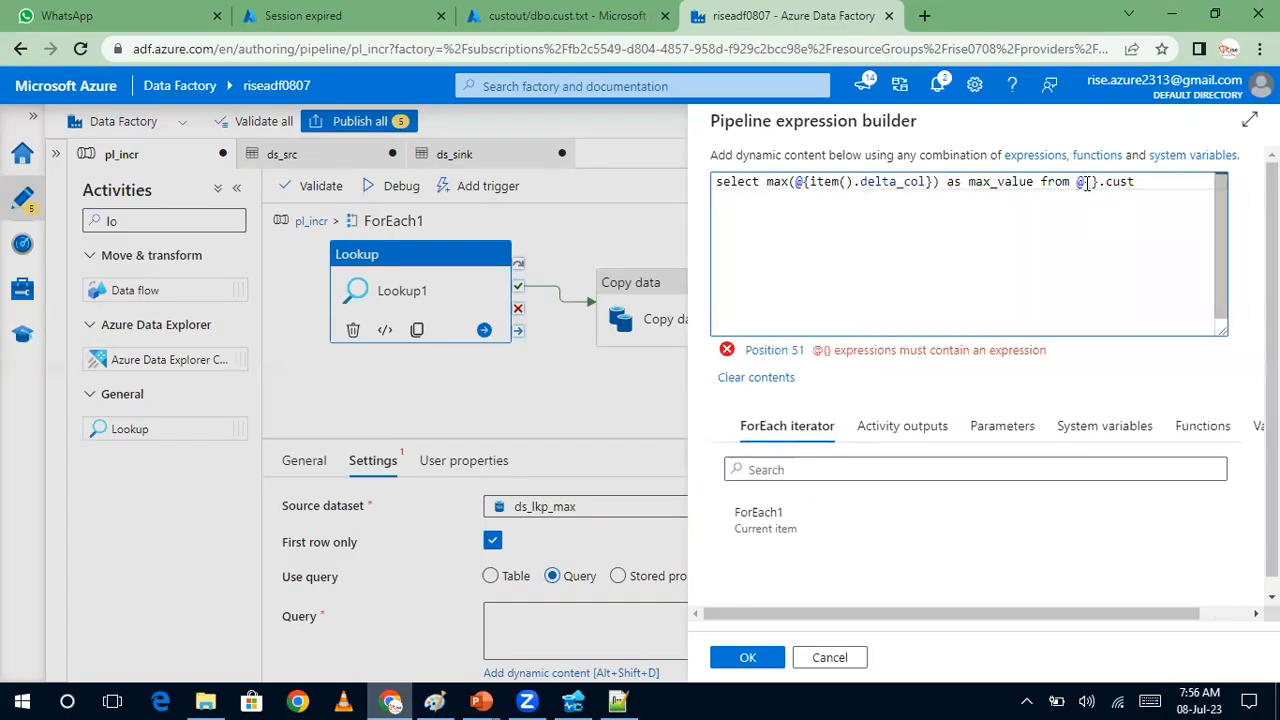
type("@item")
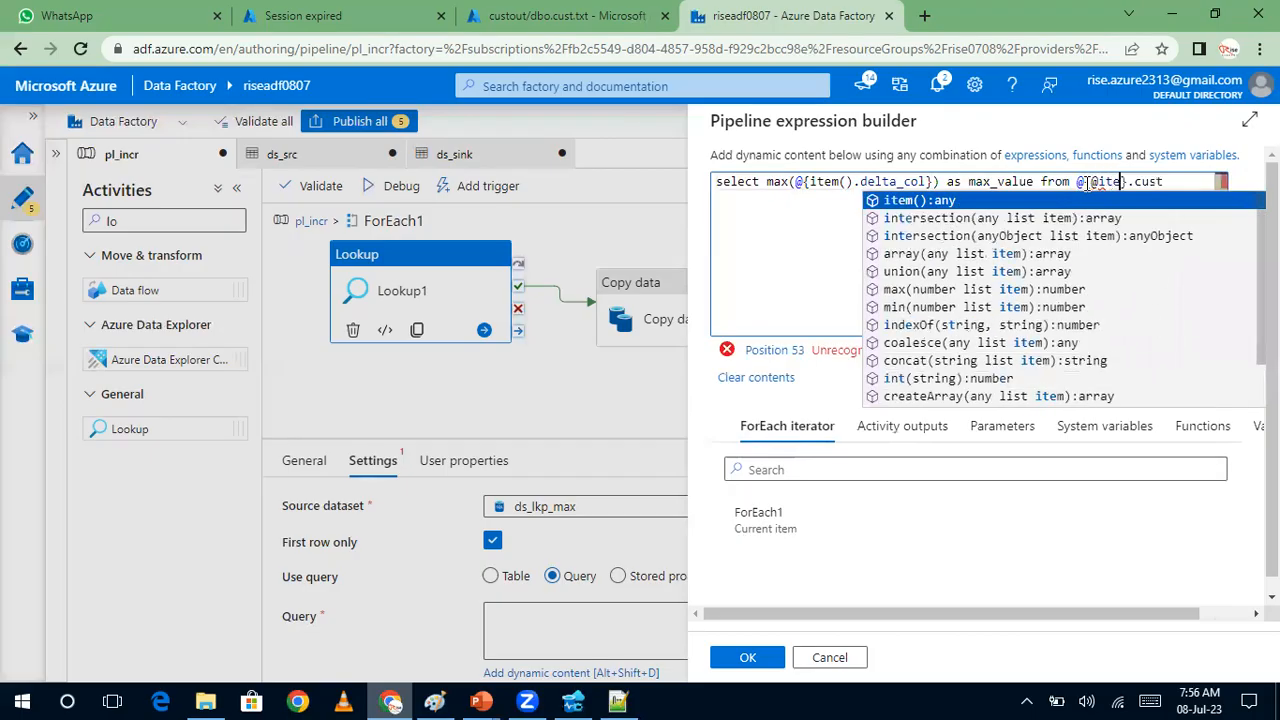
type("().src")
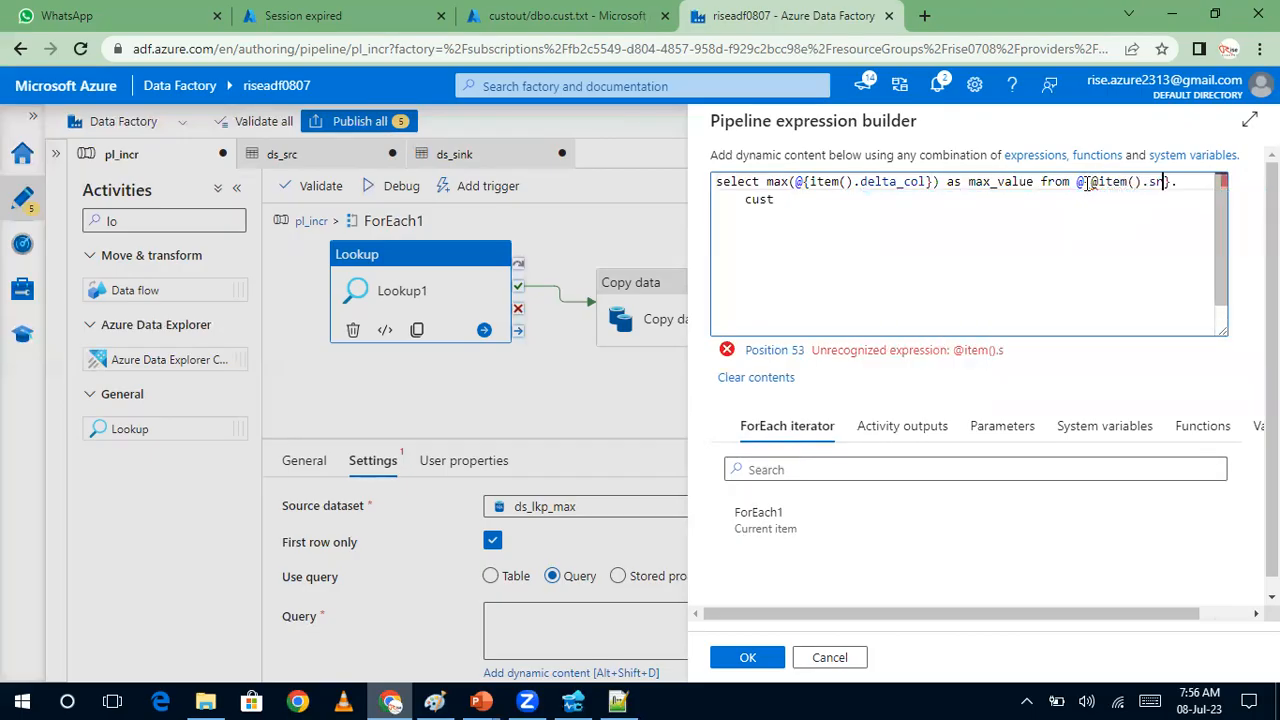
left_click(620, 700)
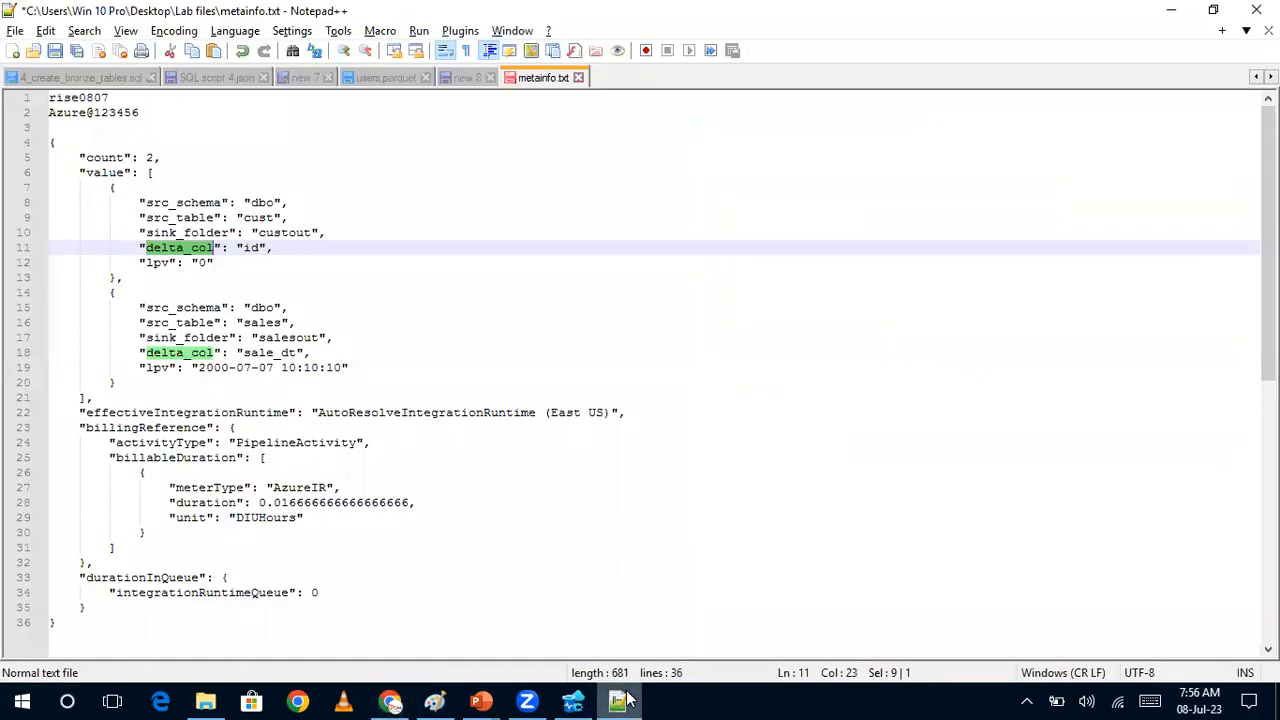
left_click(192, 202)
double_click(192, 202)
key("ctrl+c")
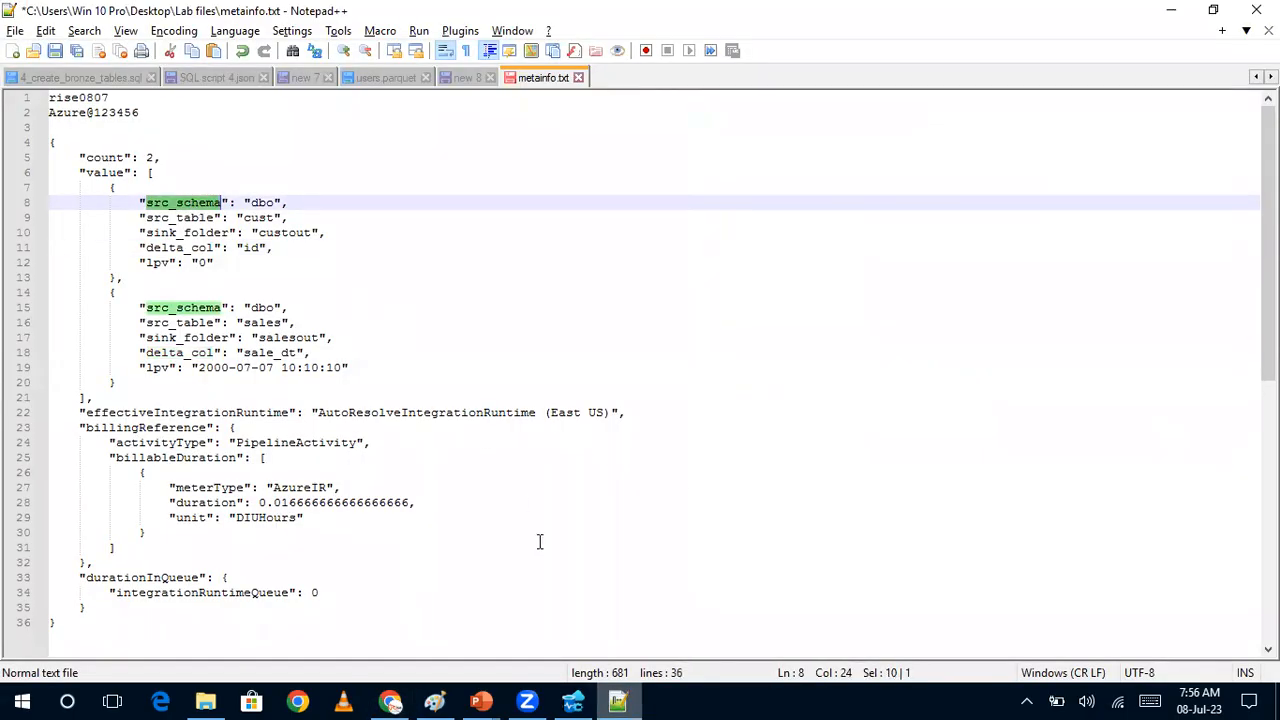
left_click(390, 700)
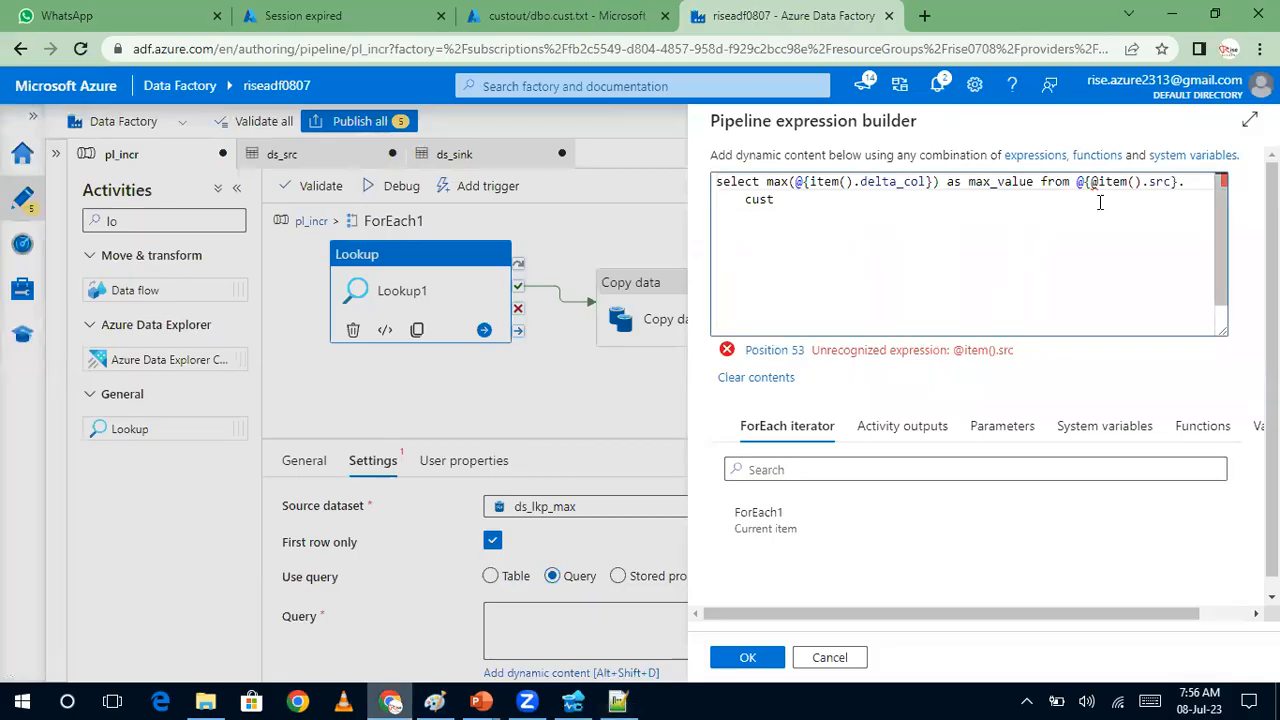
double_click(1160, 182)
key("ctrl+v")
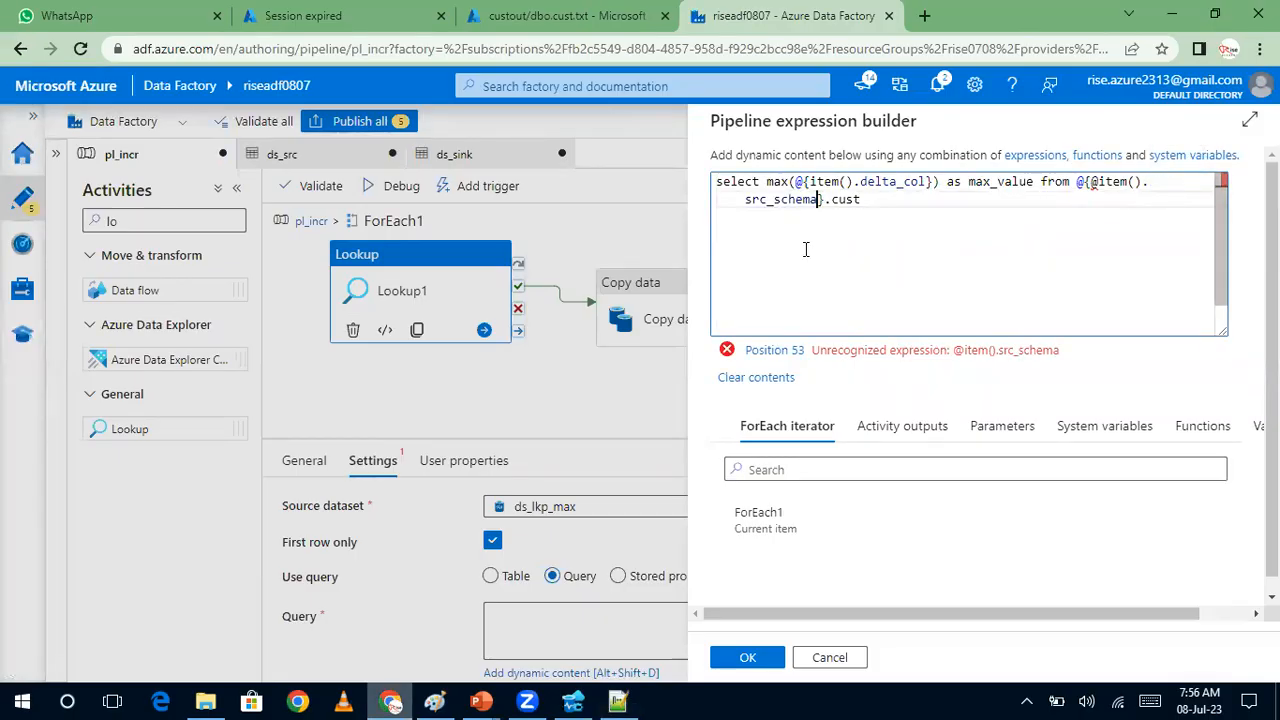
double_click(853, 199)
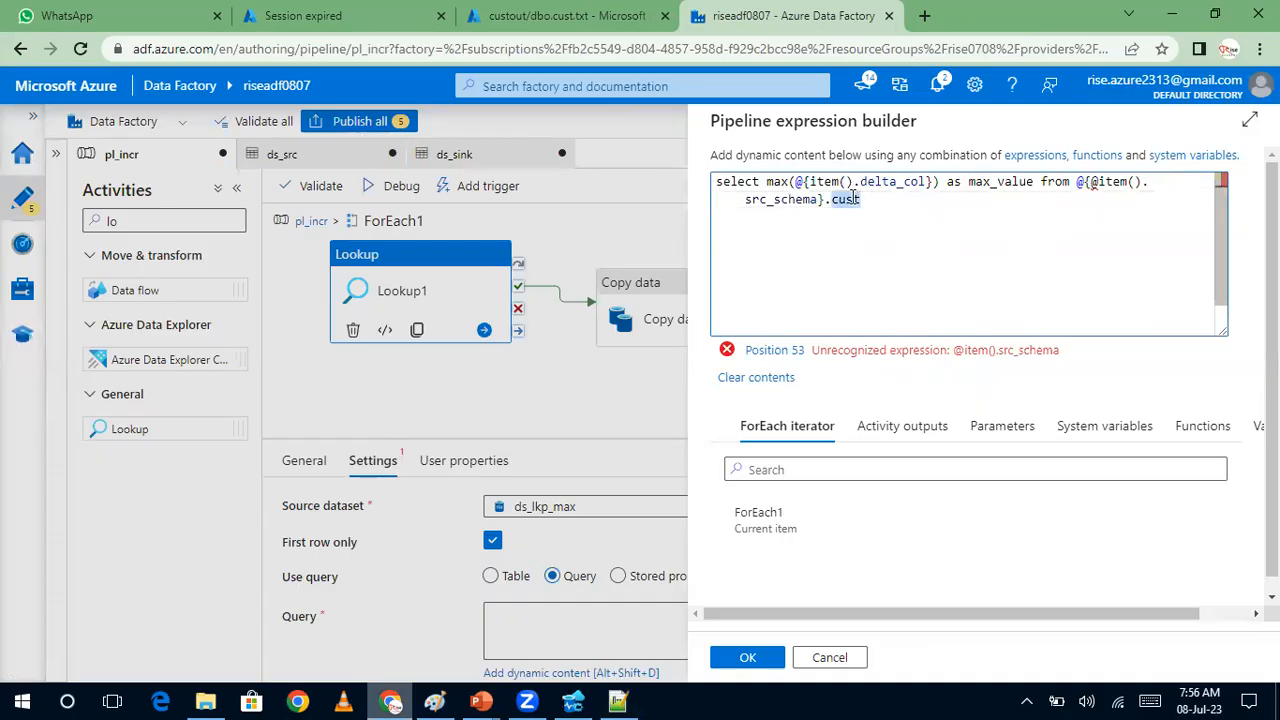
left_click(1096, 182)
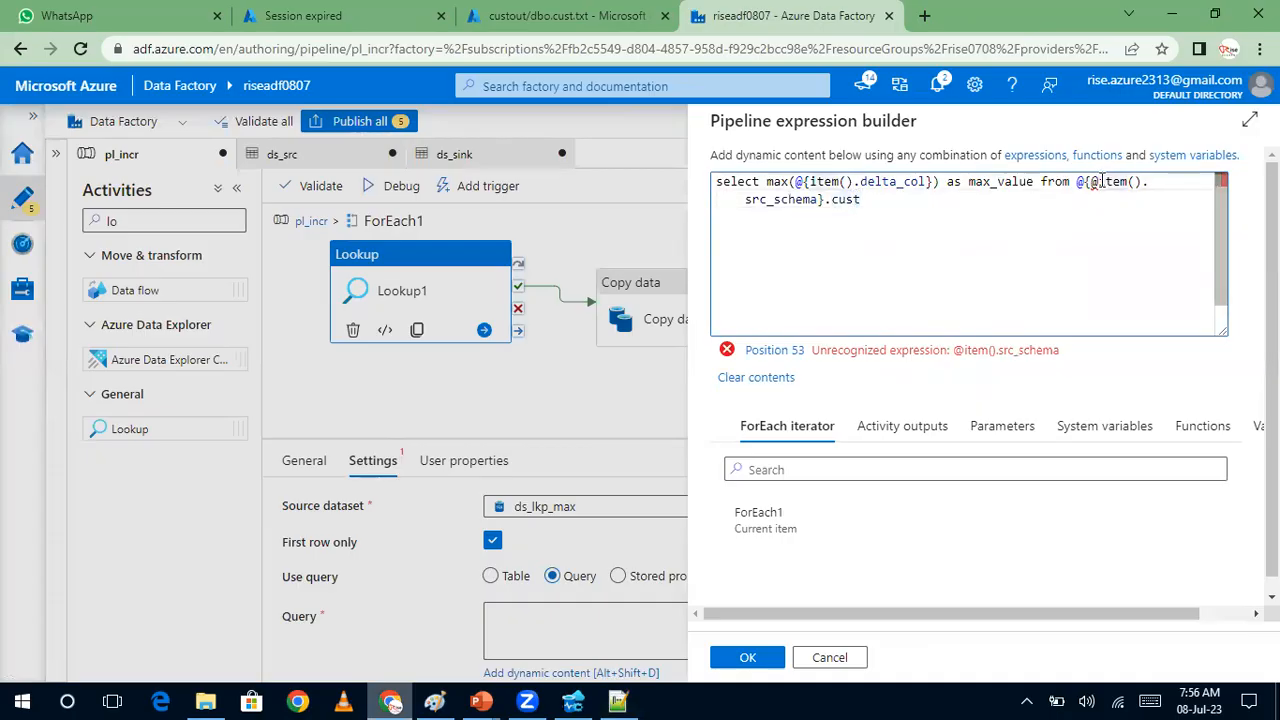
key("Delete")
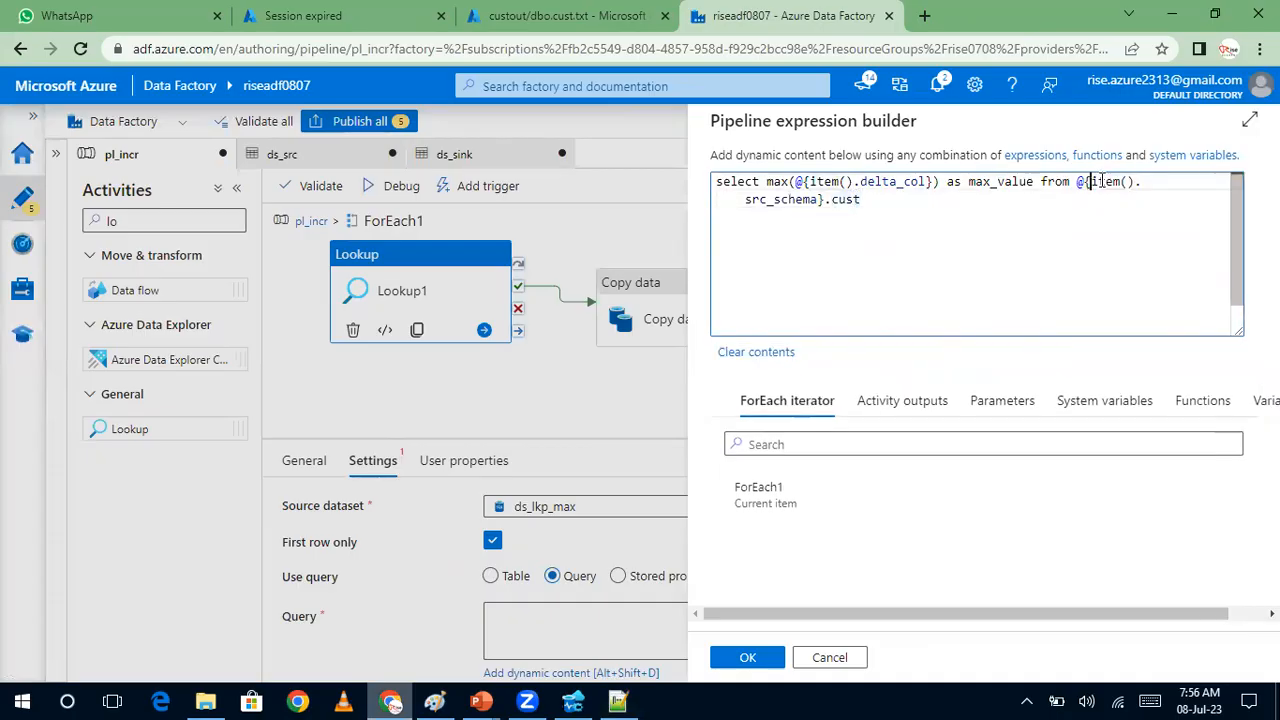
Replace the table cust with @{item().src_table} and select the finished query expression.
double_click(845, 199)
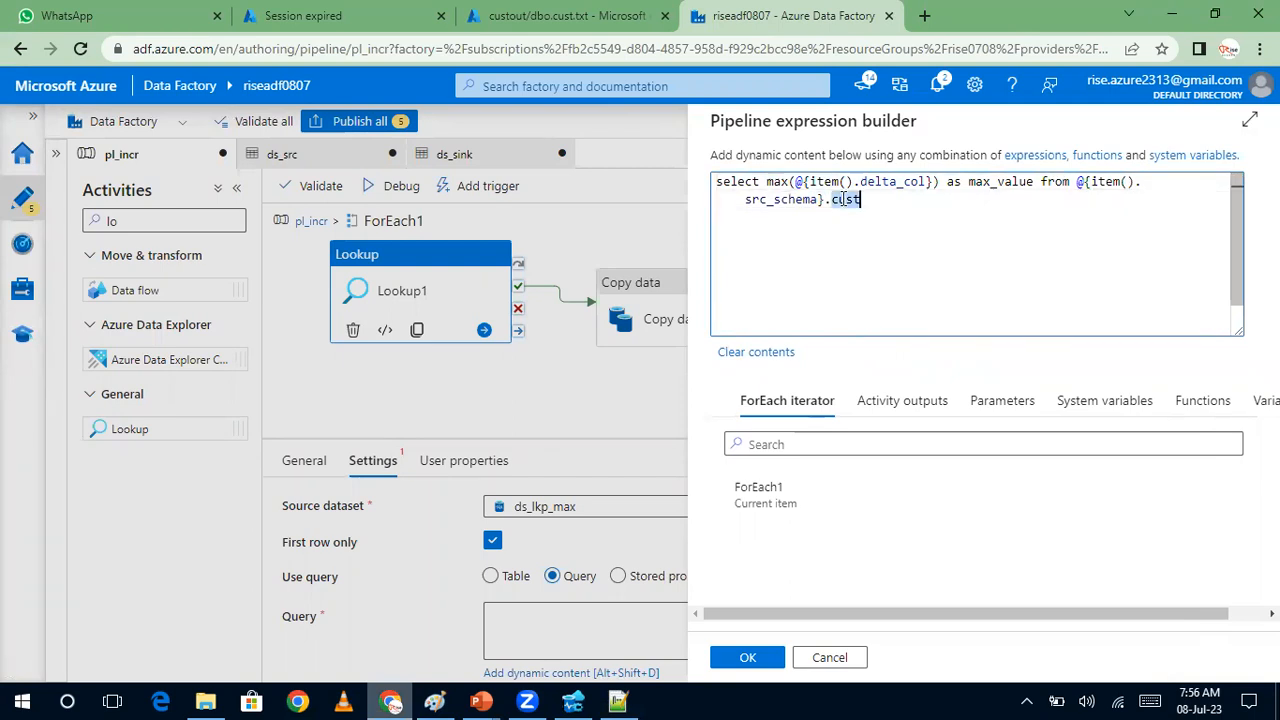
type("{")
key("BackSpace")
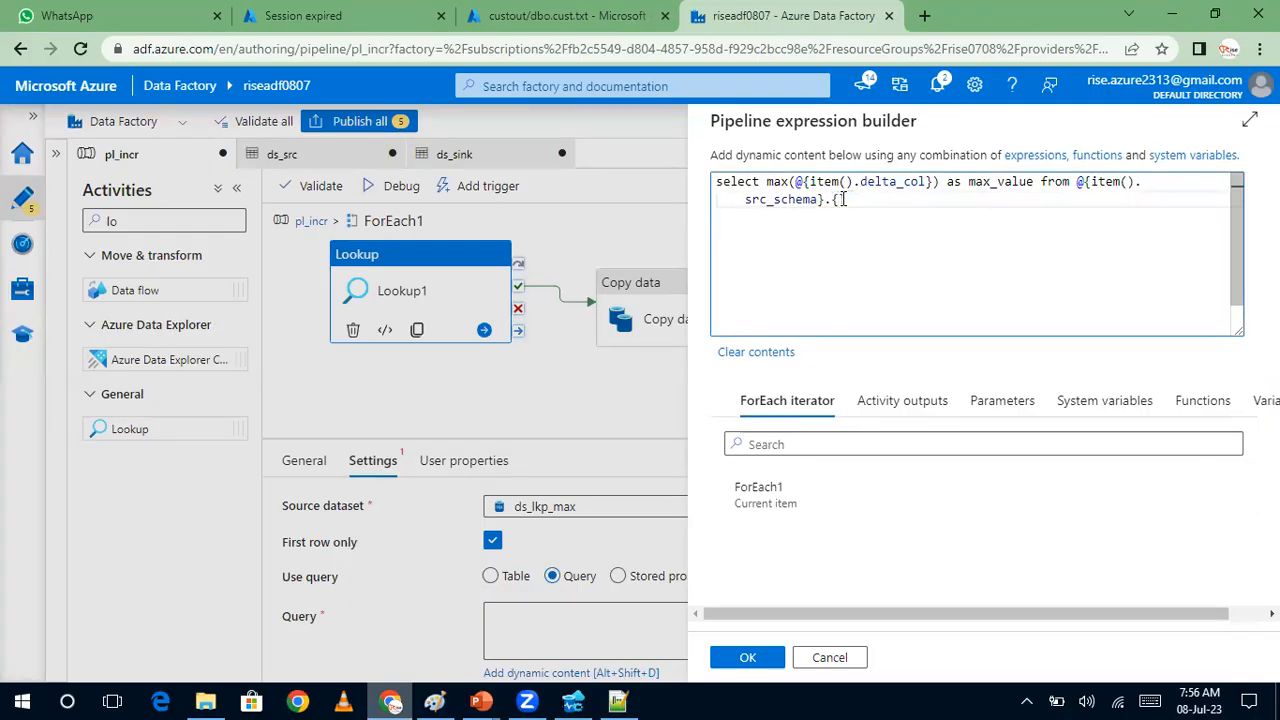
type("@{")
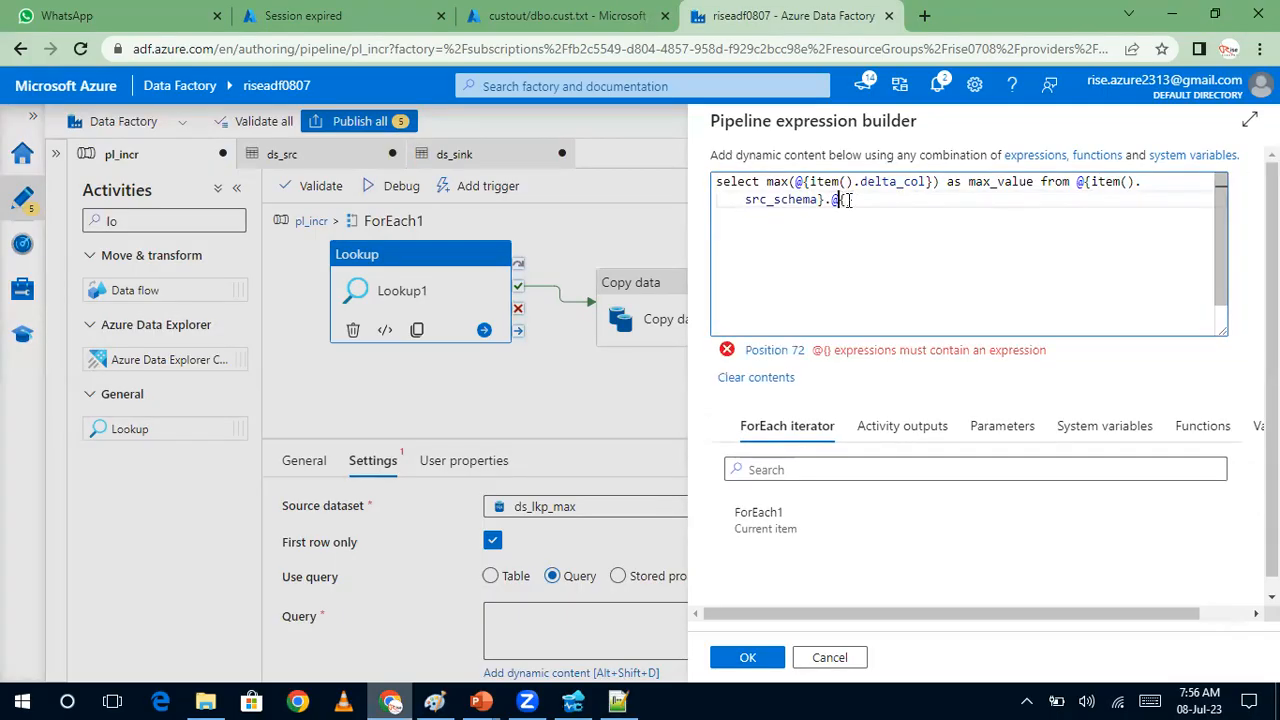
type("item()")
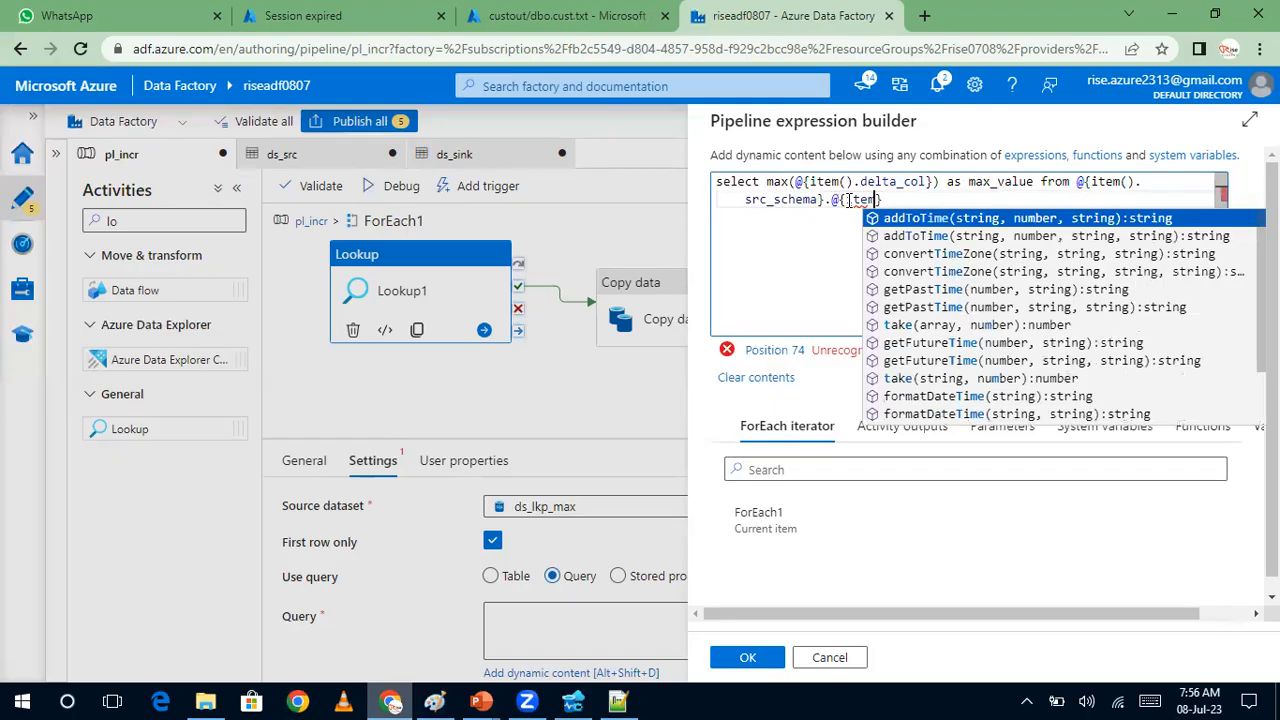
type(".")
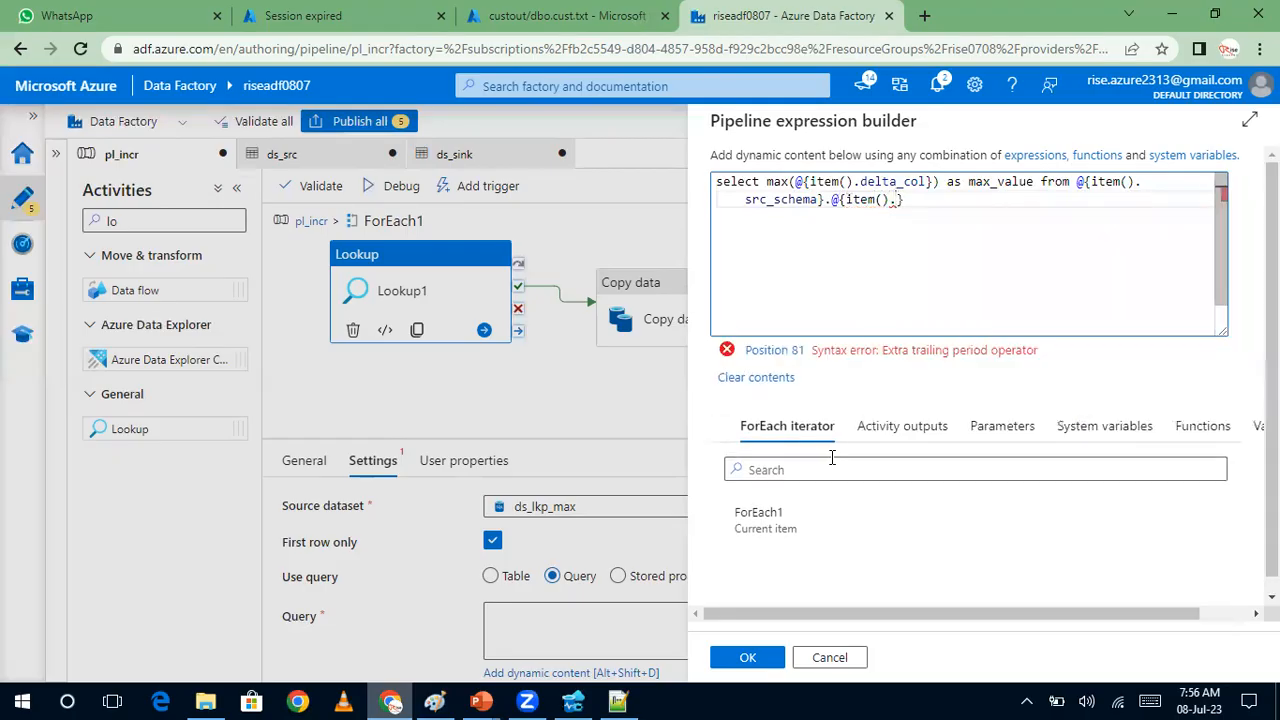
left_click(617, 701)
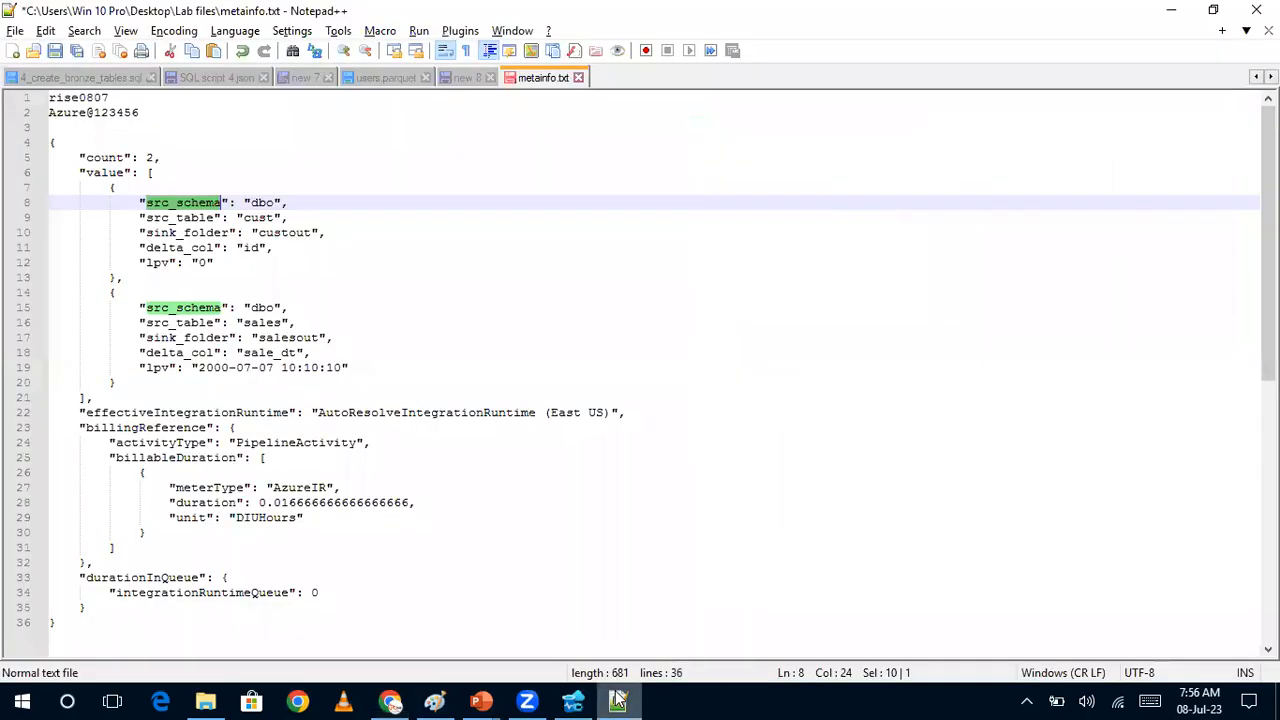
double_click(168, 218)
key("ctrl+c")
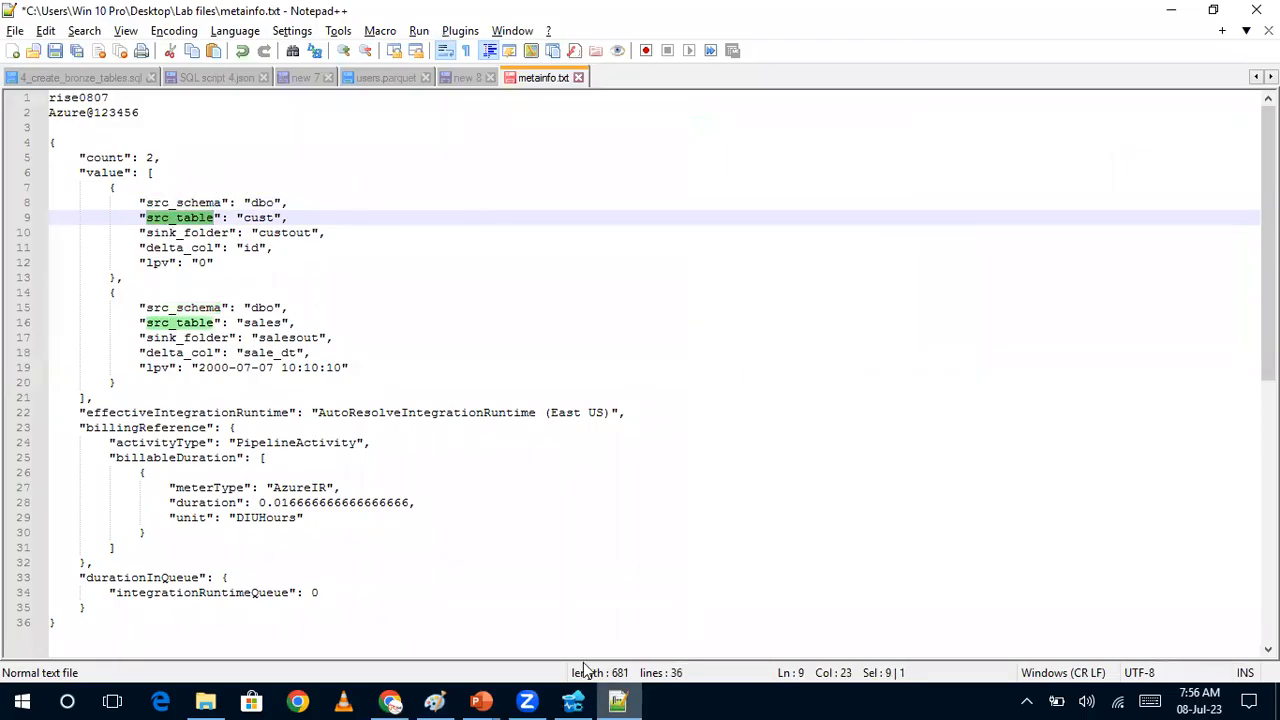
left_click(575, 701)
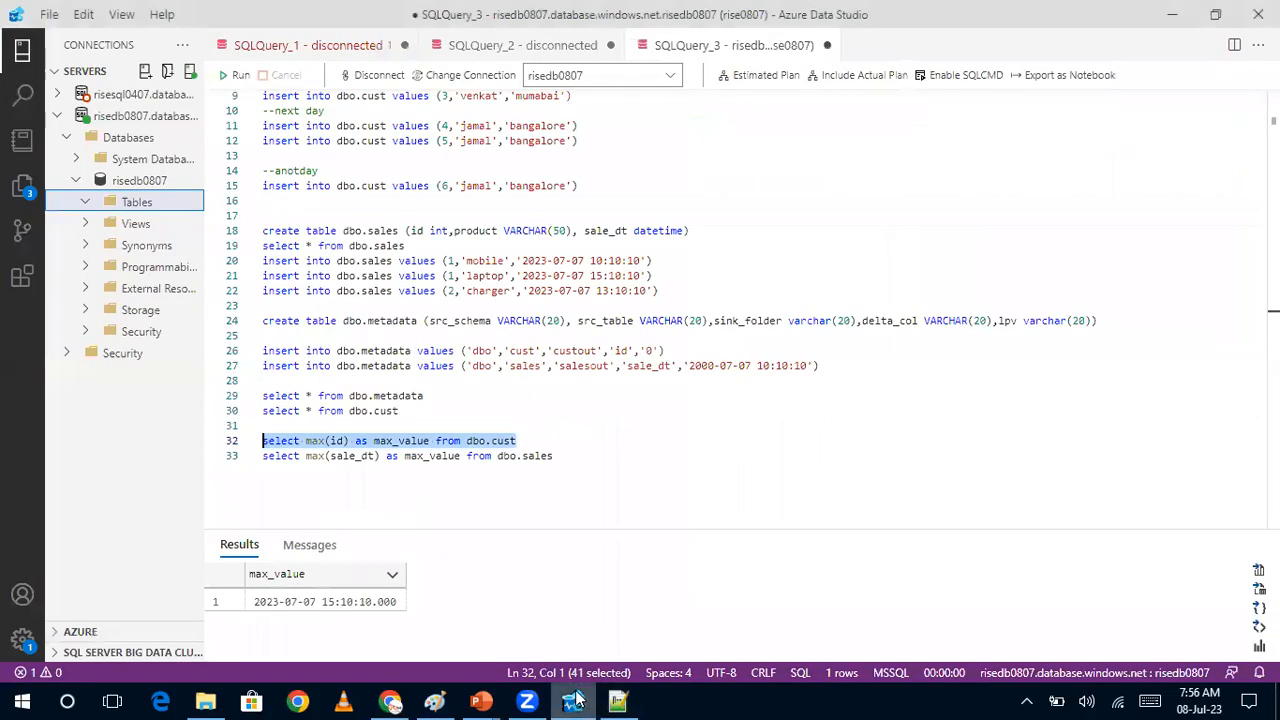
left_click(390, 701)
key("ctrl+v")
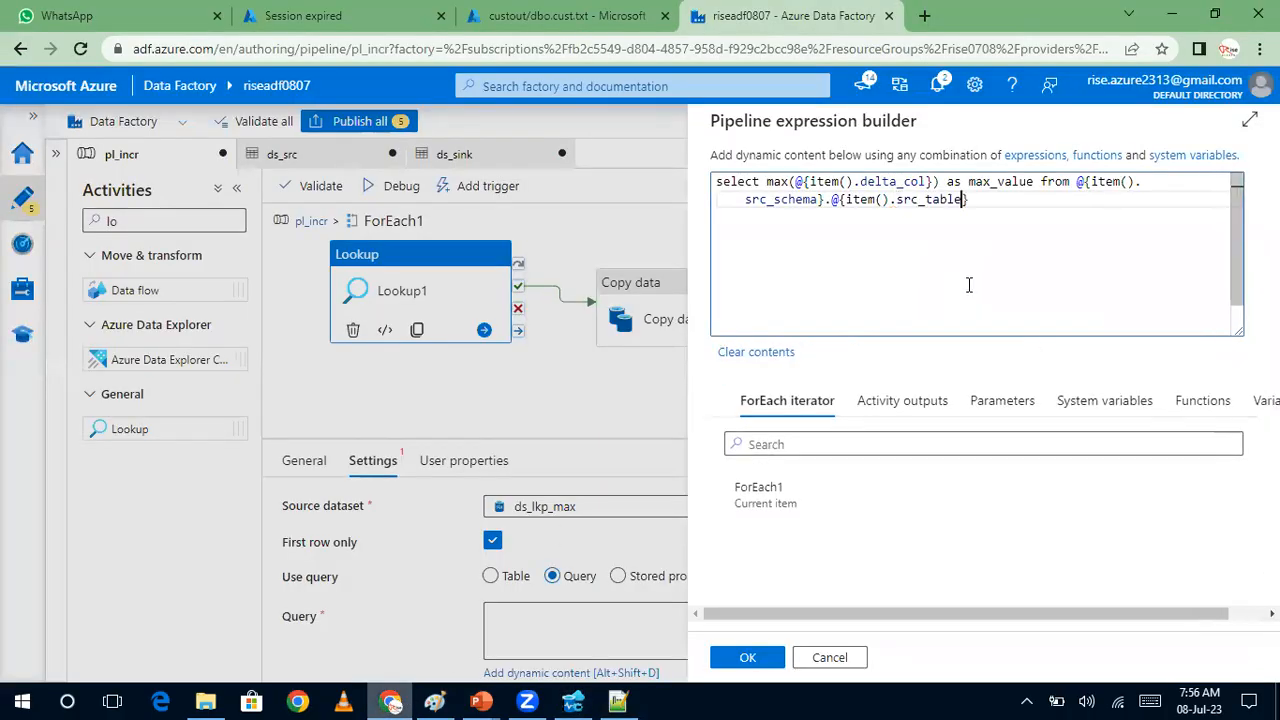
left_click_drag(998, 212, 708, 190)
key("ctrl+c")
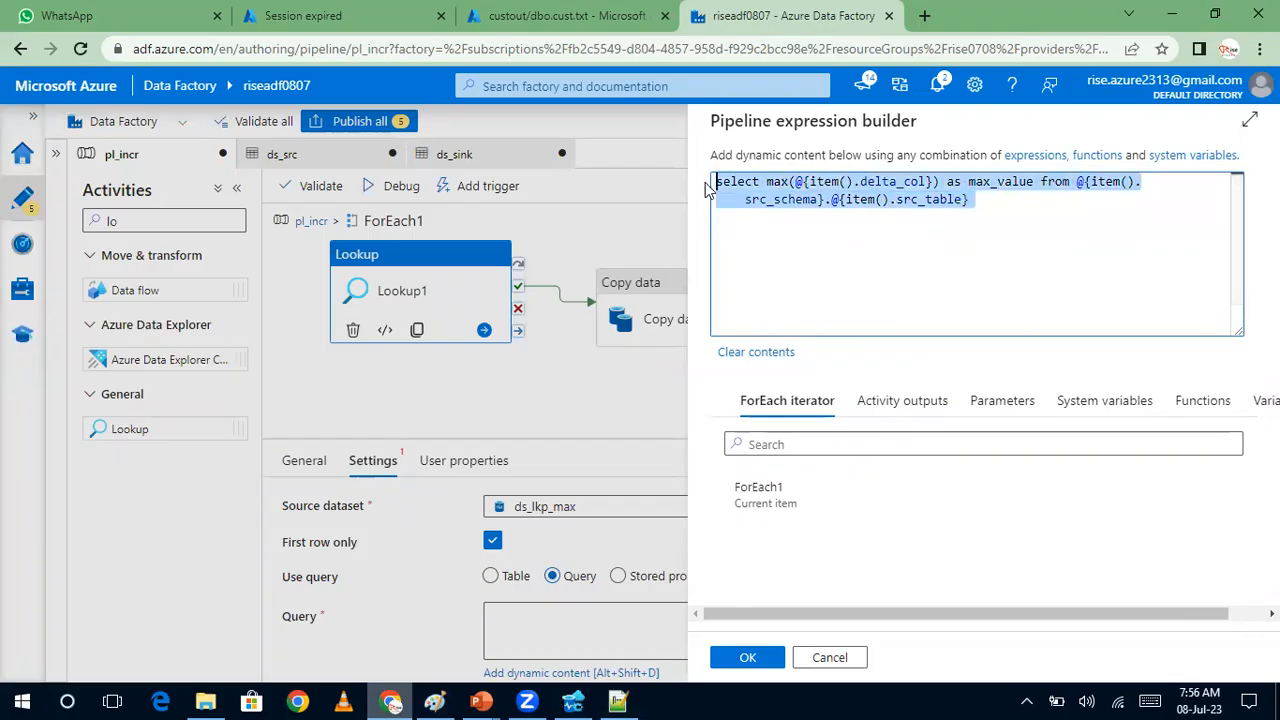
Paste the dynamic max(delta_col) query into the Azure Data Studio script above the static queries.
left_click(596, 700)
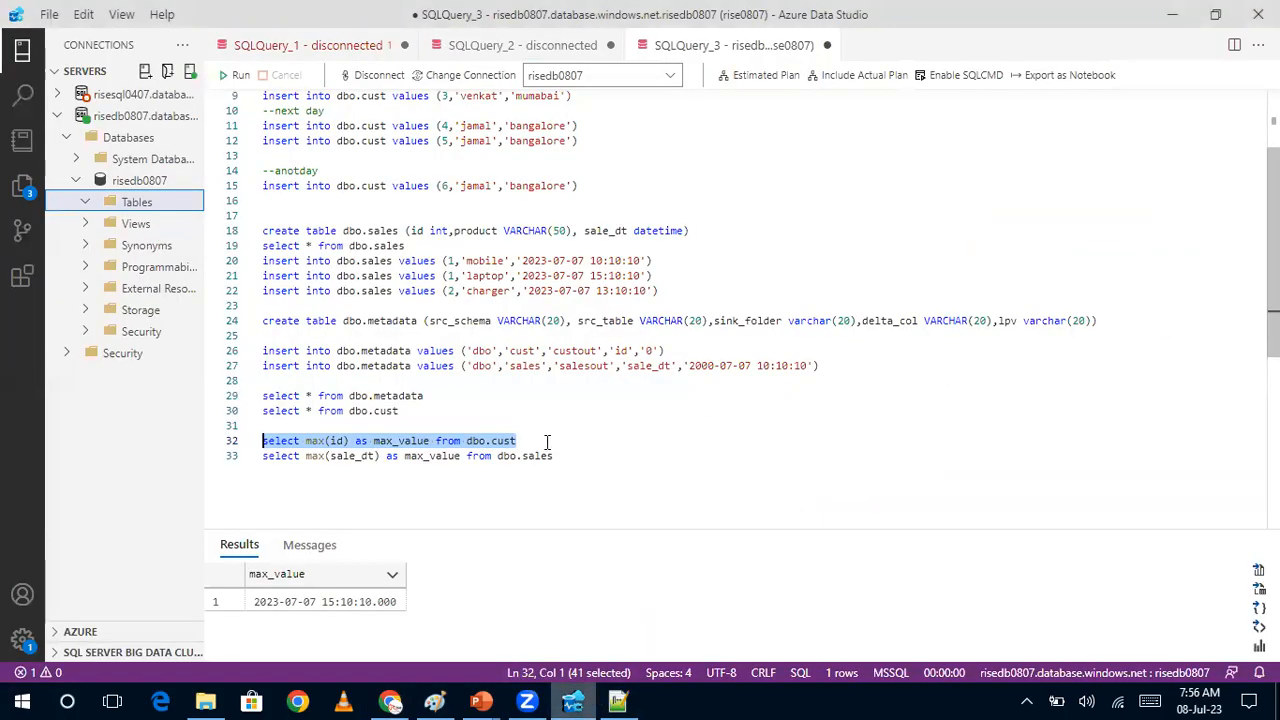
left_click(345, 421)
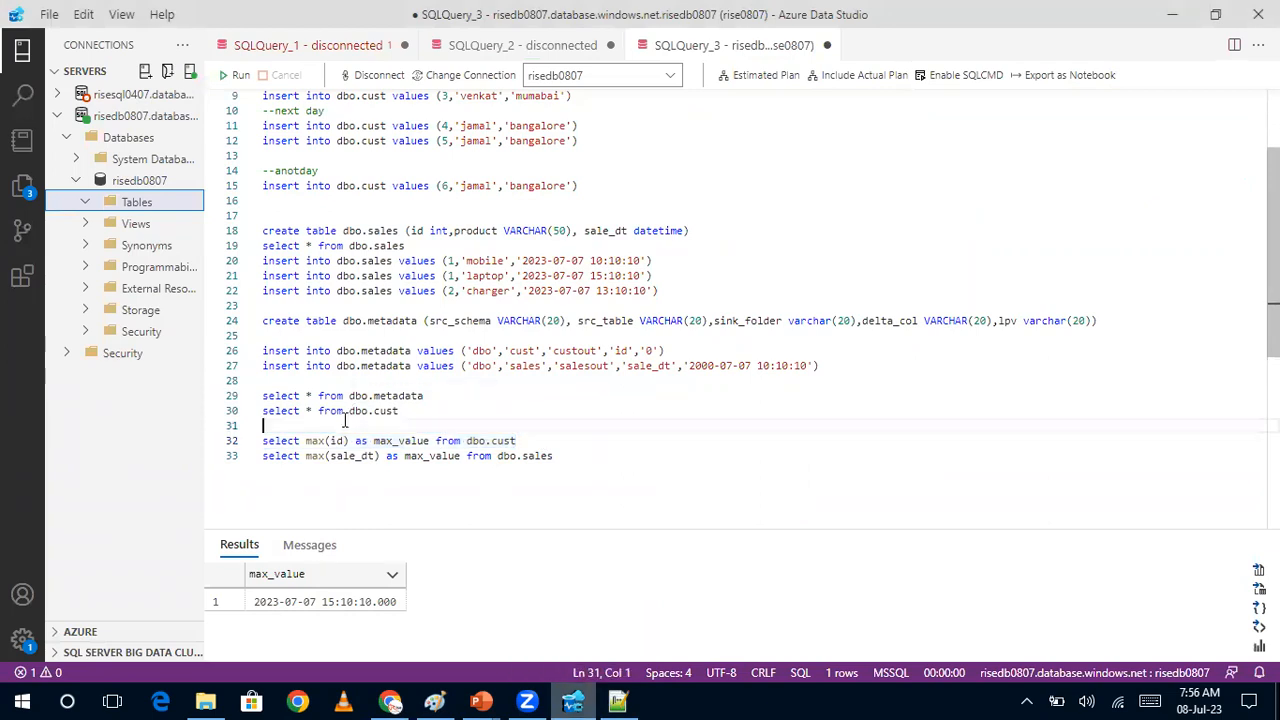
key("ctrl+v")
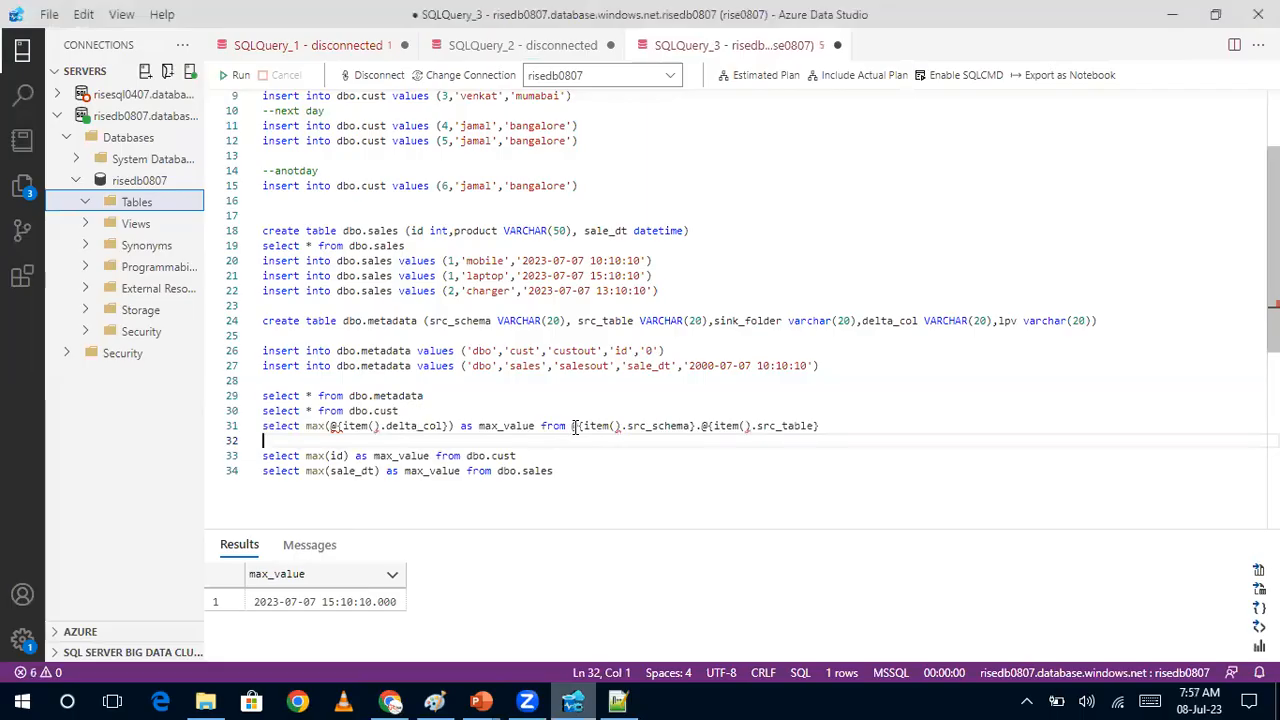
left_click(441, 413)
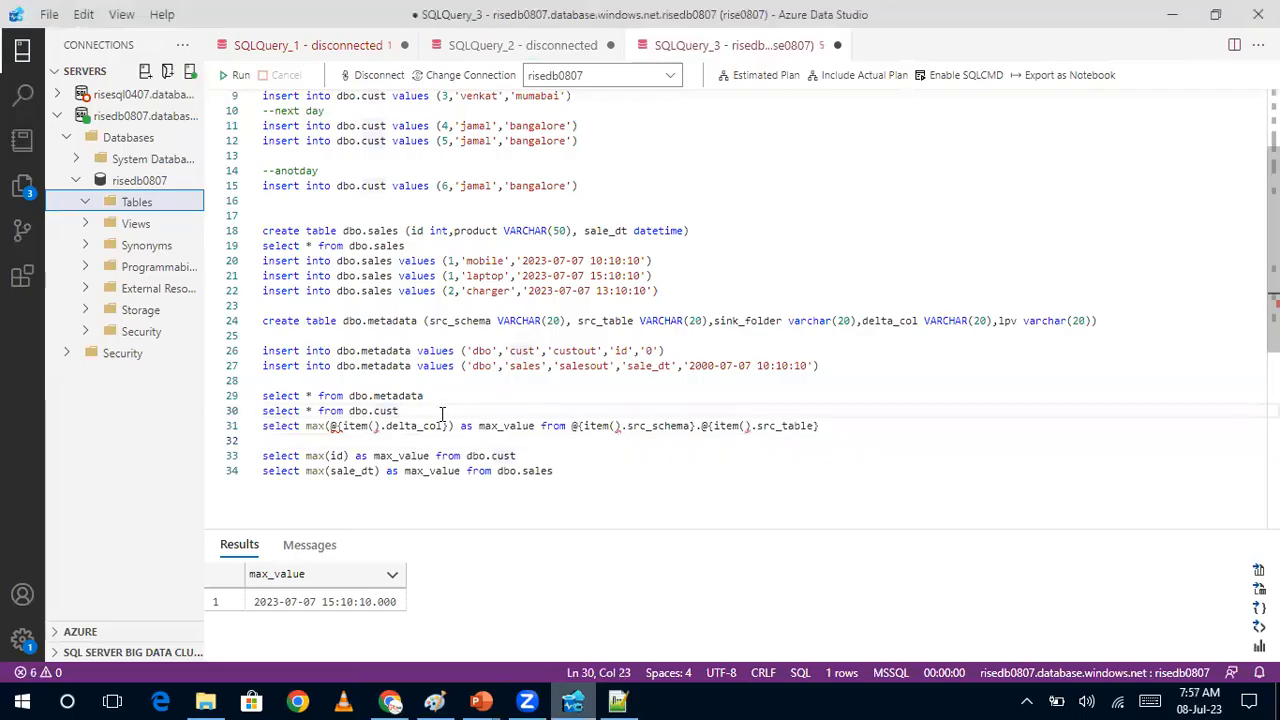
key("Return")
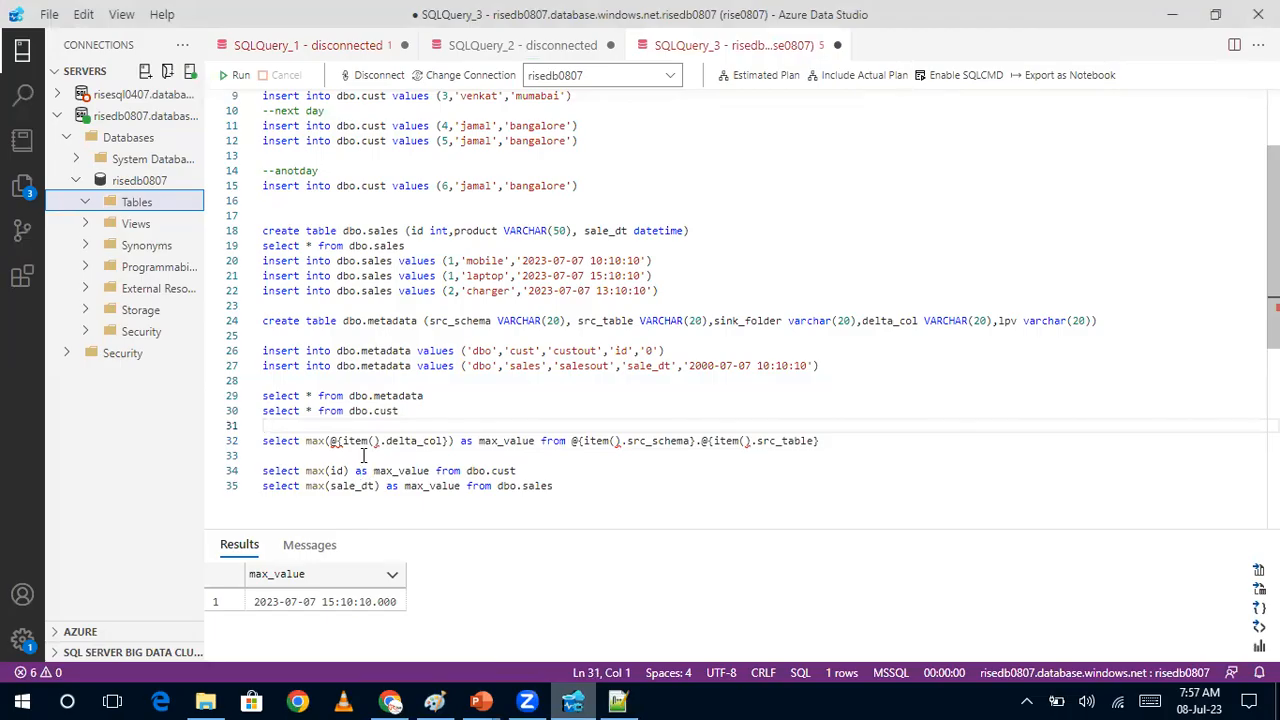
Compare it against the static max(id) query for dbo.cust on line 34.
double_click(337, 470)
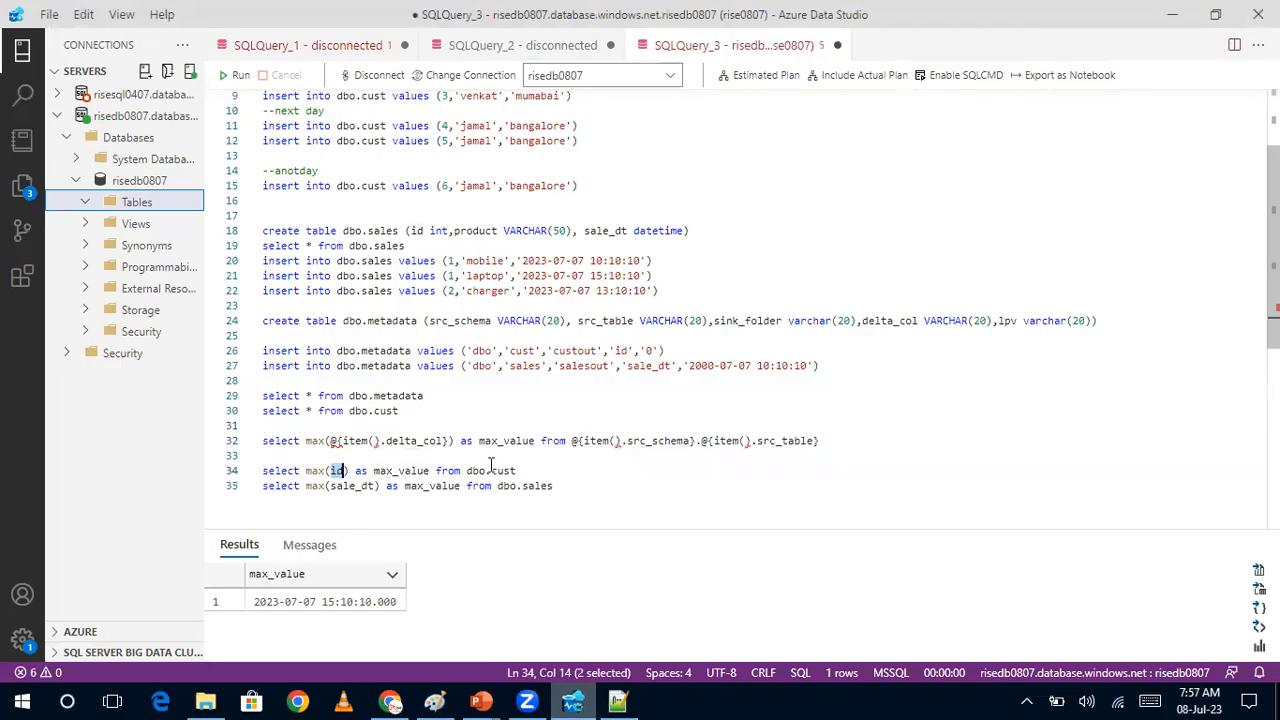
left_click(494, 470)
double_click(495, 470)
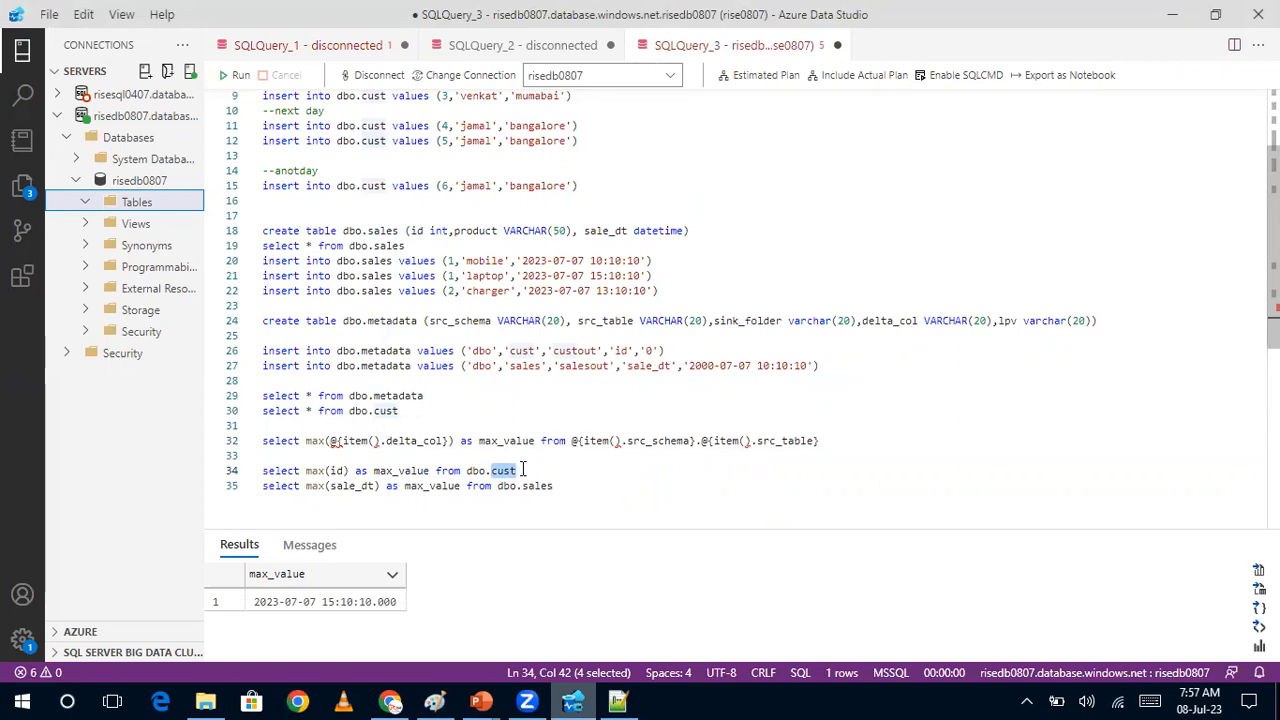
left_click_drag(520, 470, 263, 471)
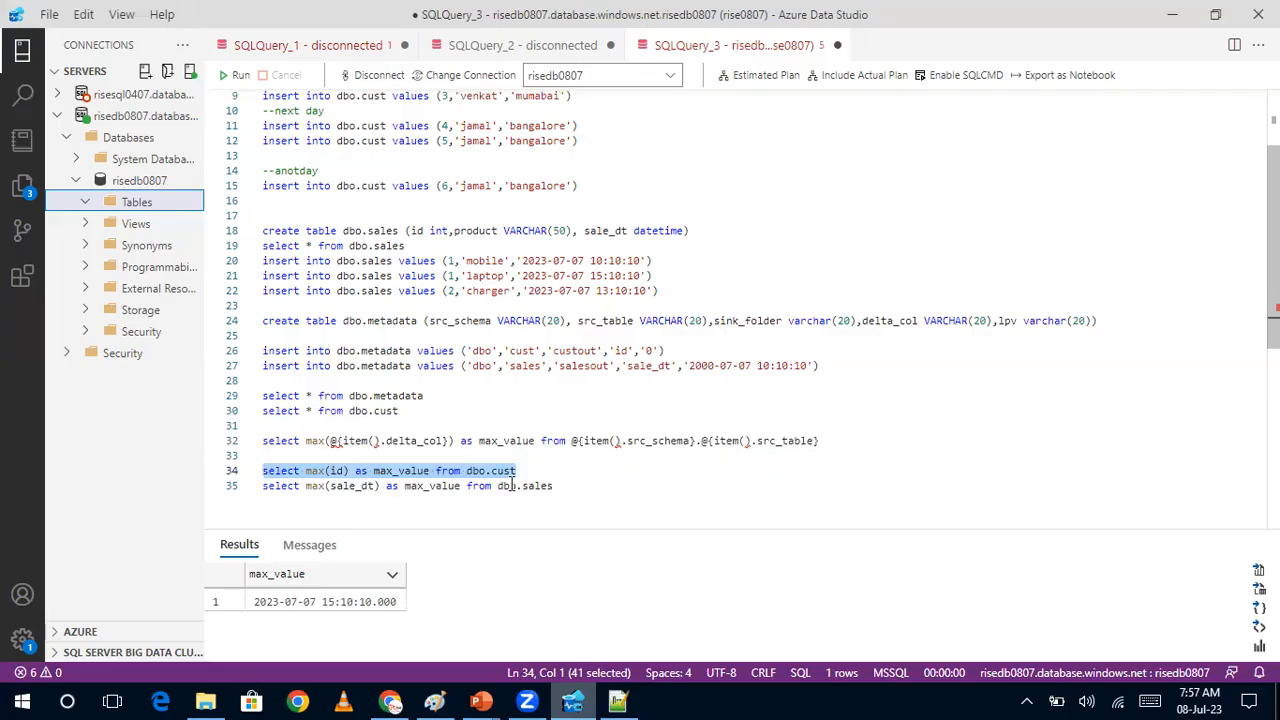
left_click(395, 700)
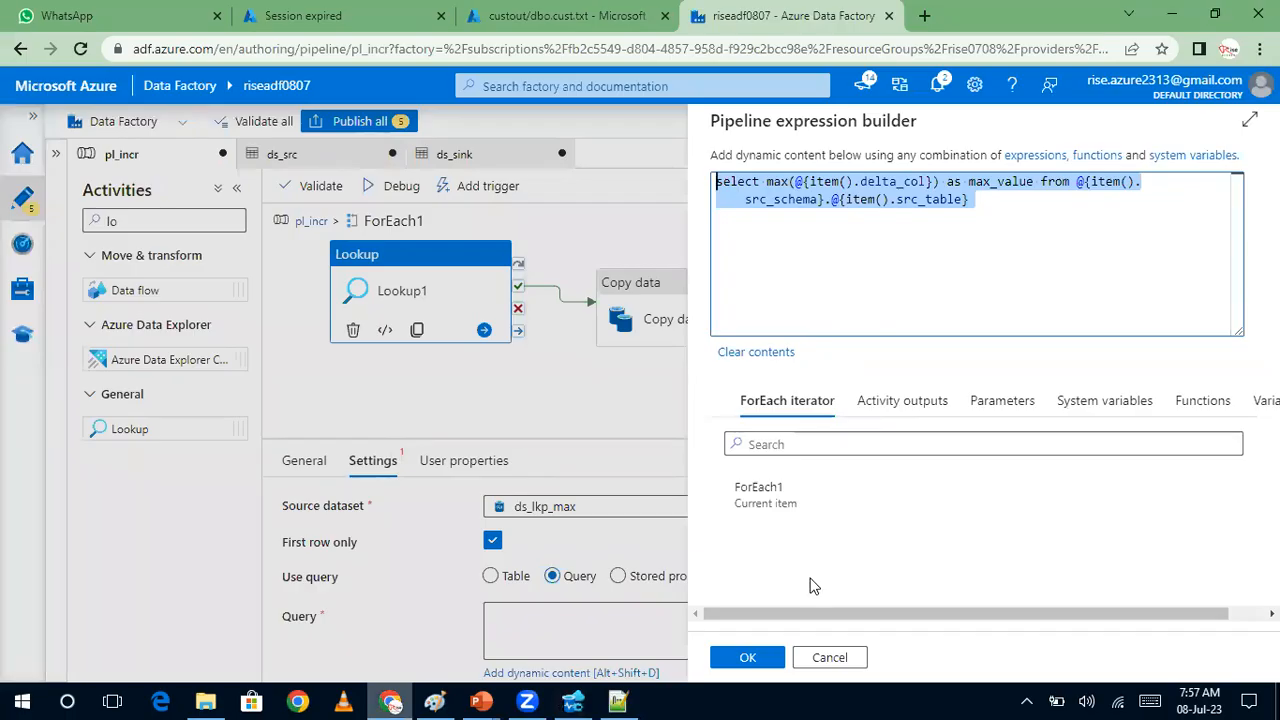
Confirm Lookup1's dynamic query, start a debug run of pl_incr, and enlarge the output panel.
left_click(748, 658)
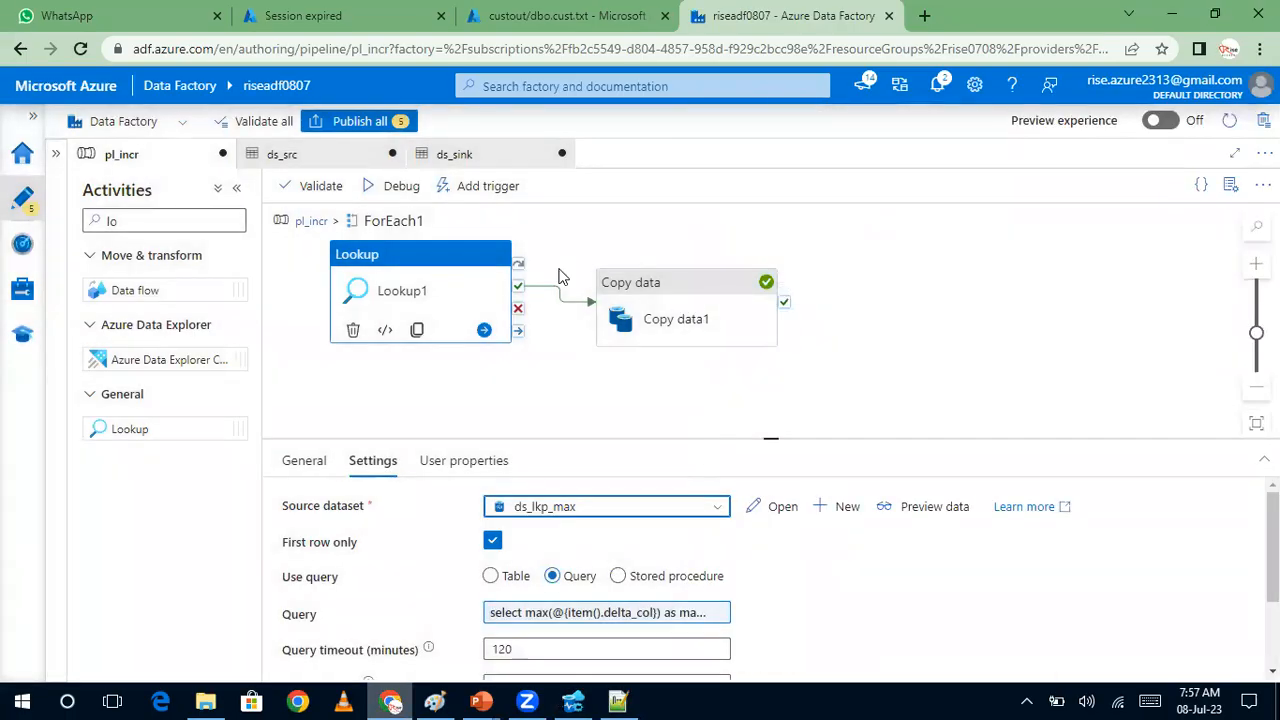
left_click(633, 285)
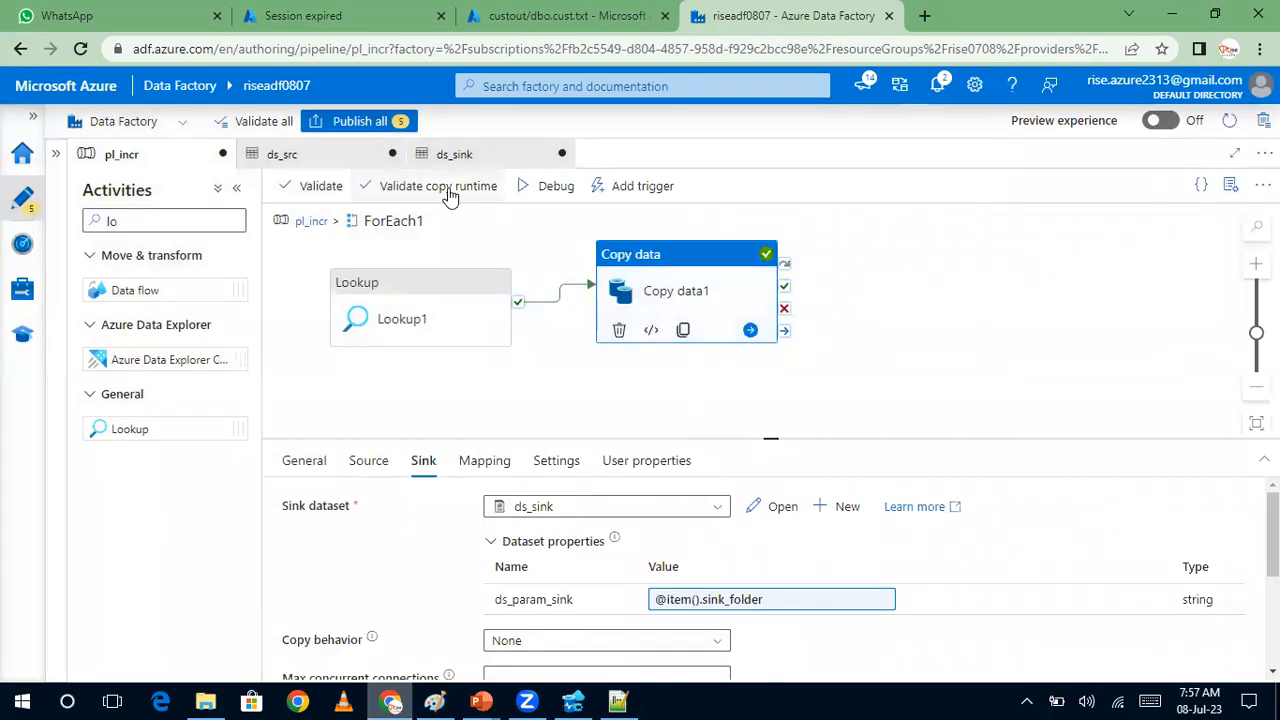
left_click(512, 188)
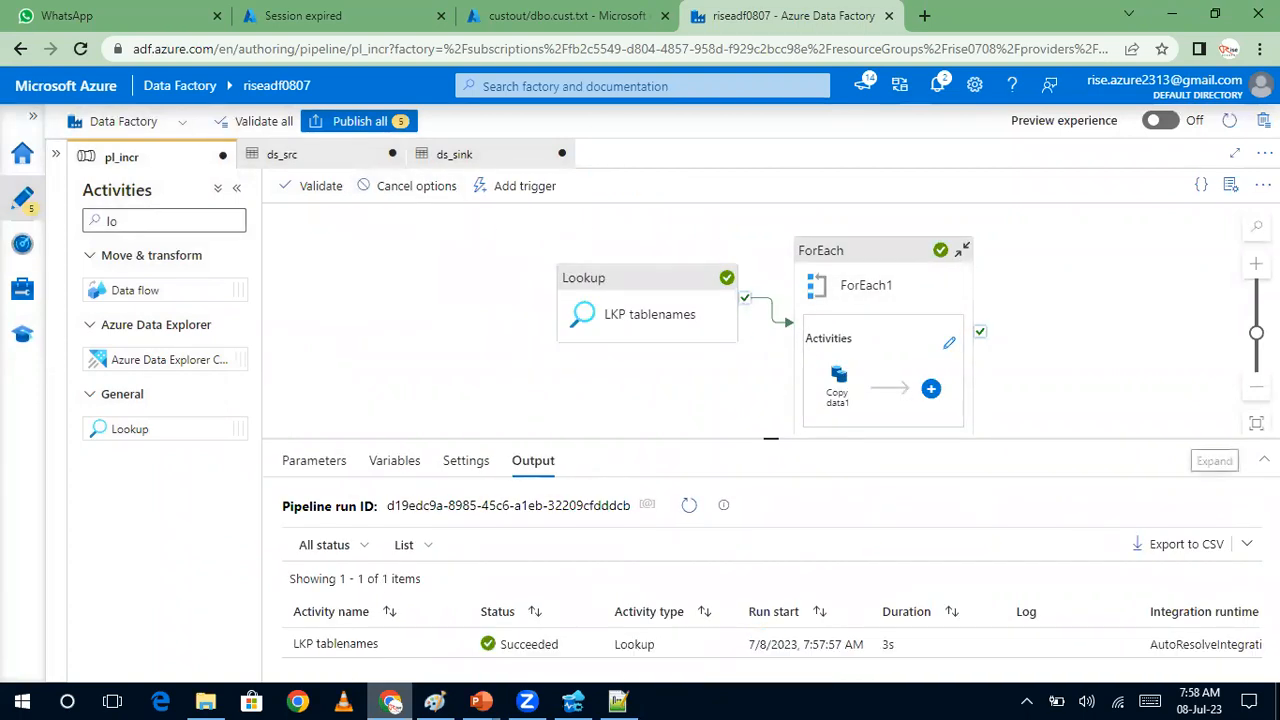
left_click(1264, 458)
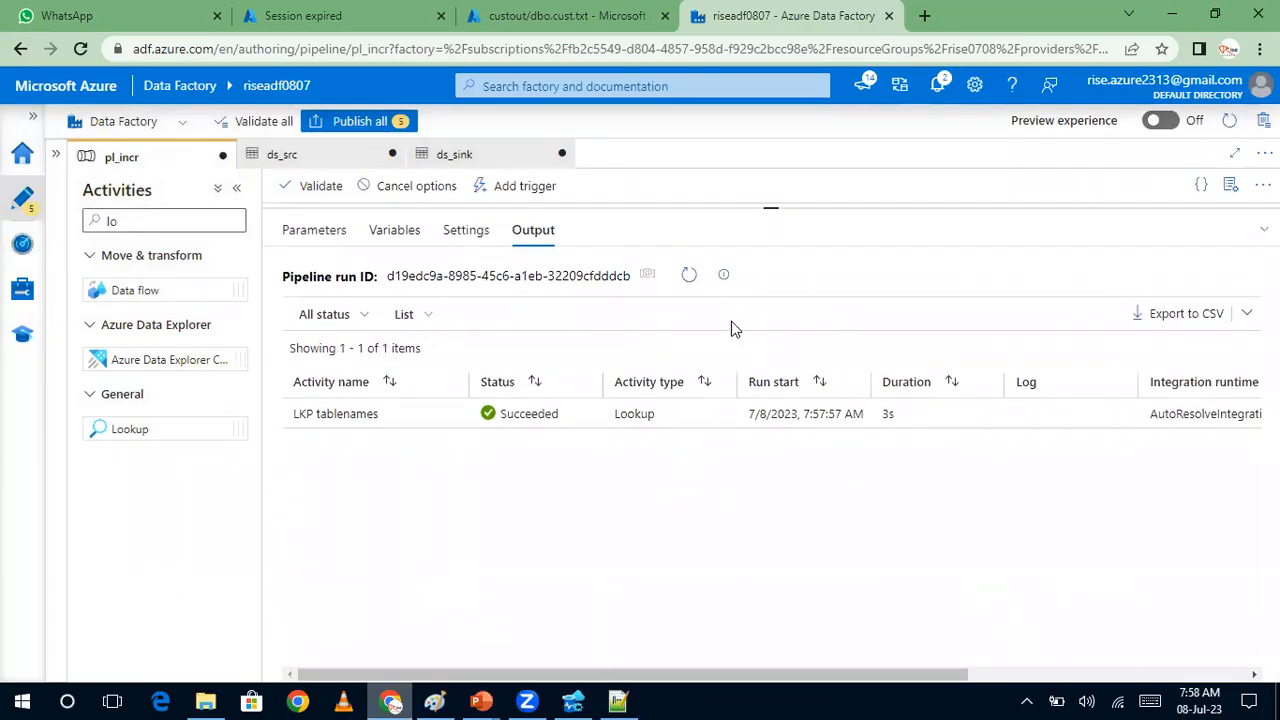
Refresh until all activities succeed, then inspect the resolved query each Lookup1 run executed.
left_click(687, 277)
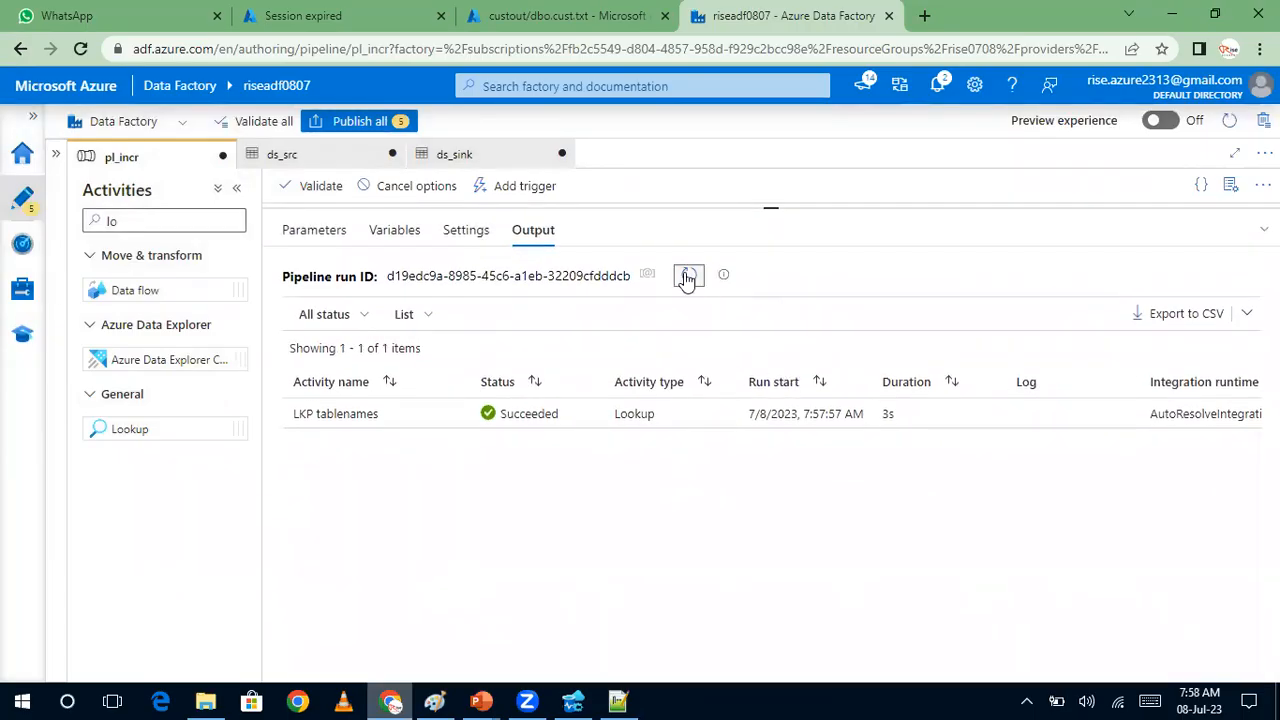
left_click(687, 277)
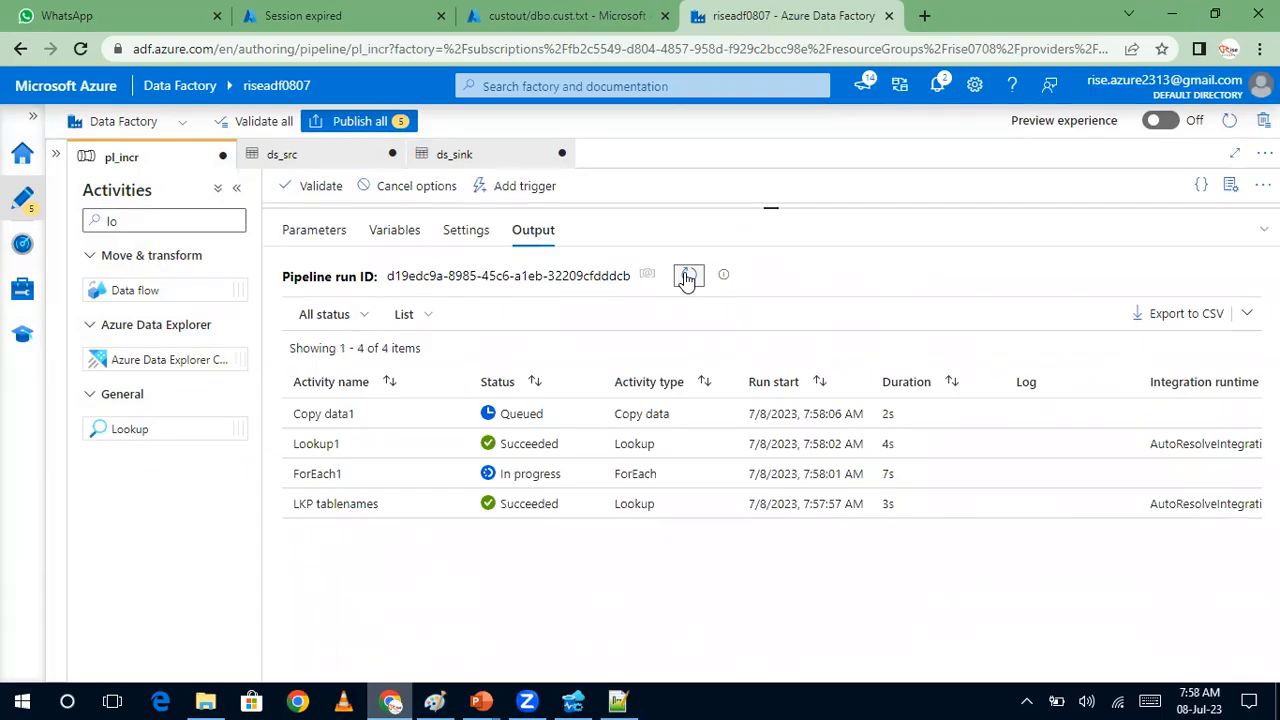
left_click(687, 277)
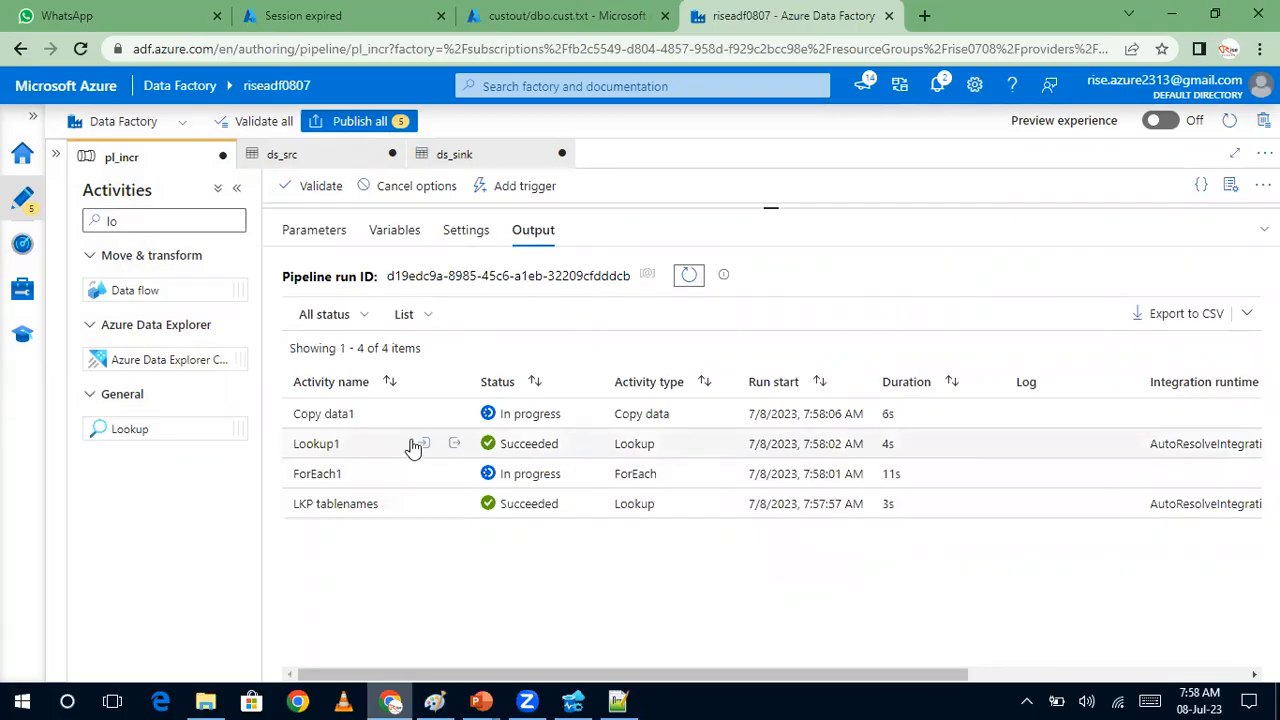
left_click(423, 444)
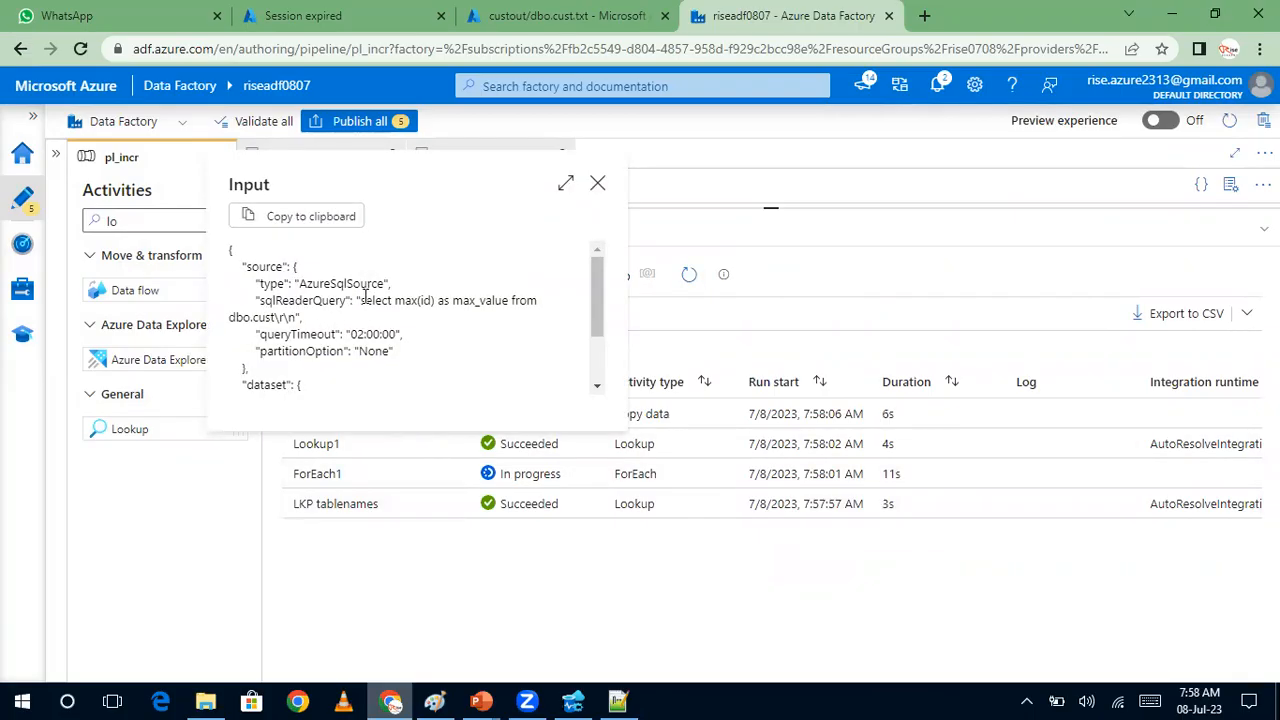
left_click_drag(360, 300, 363, 325)
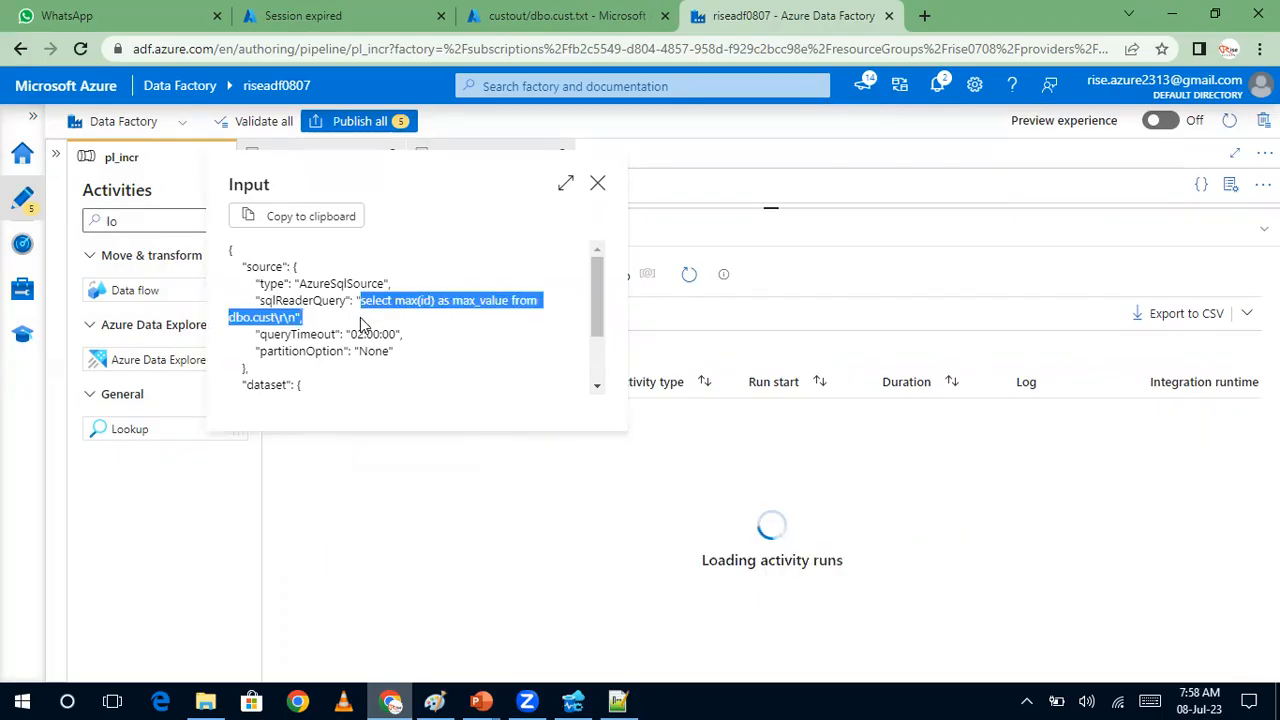
left_click(363, 325)
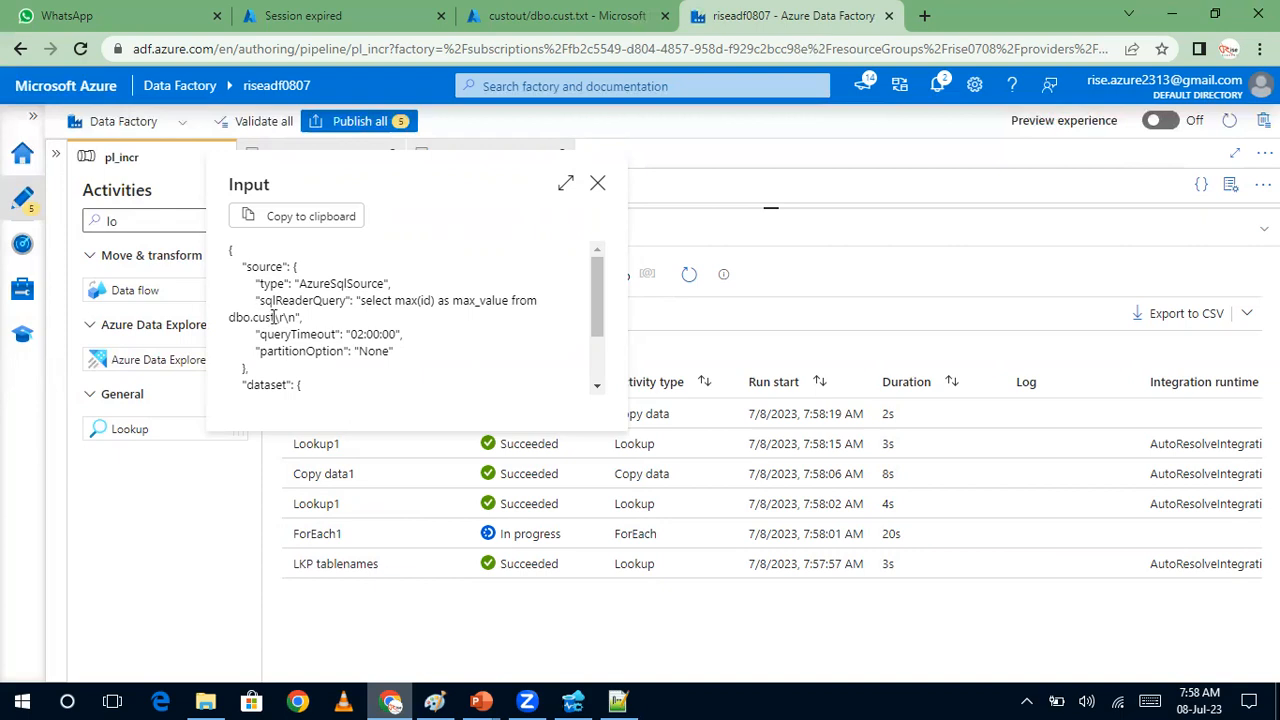
left_click(597, 184)
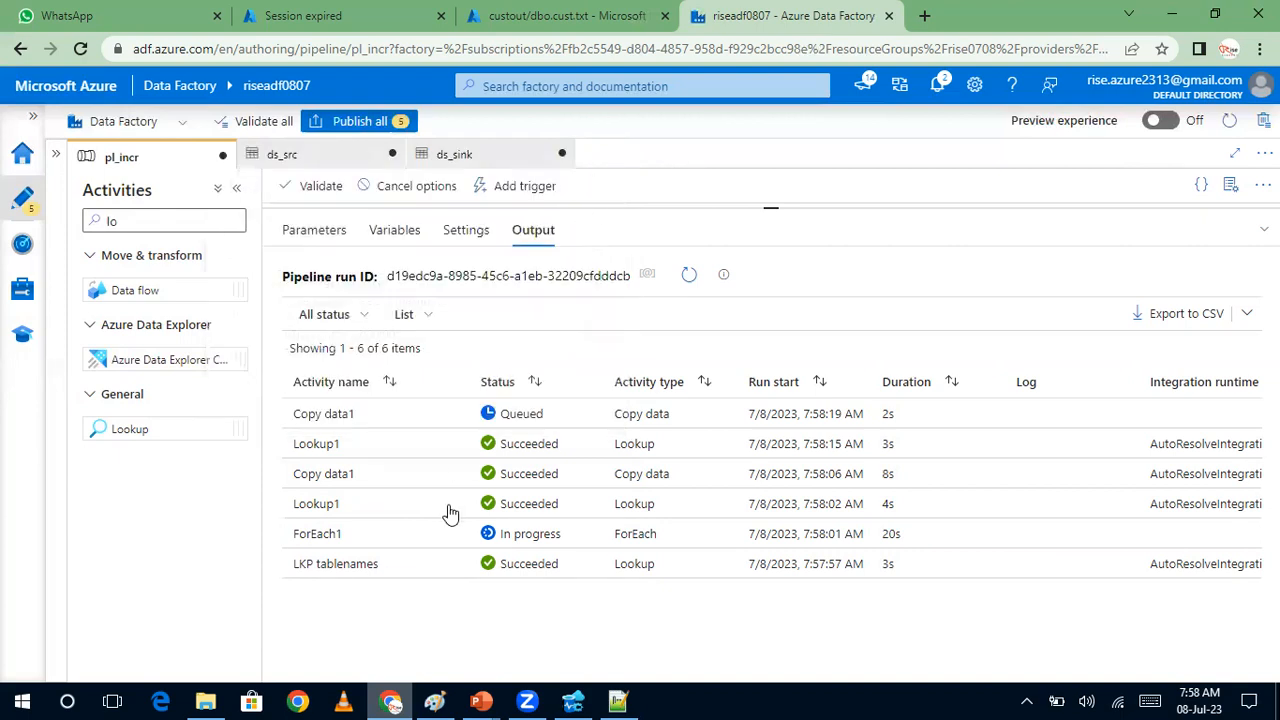
left_click(423, 444)
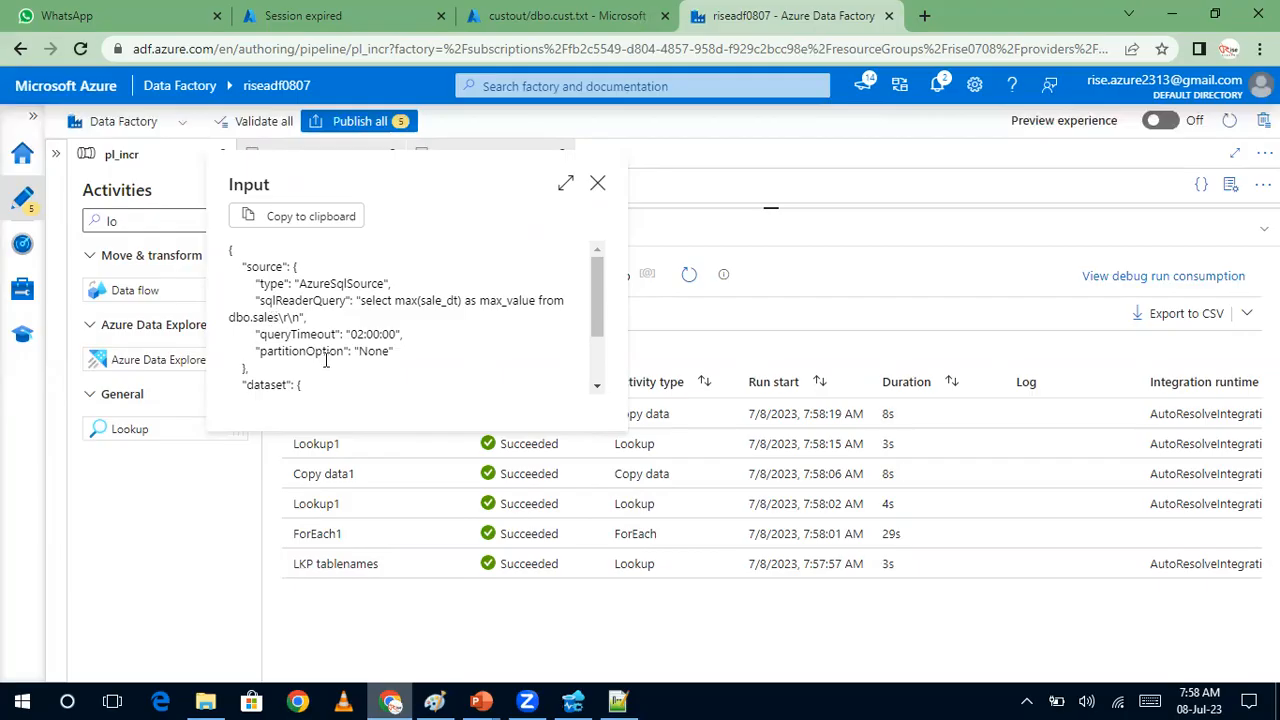
left_click(377, 505)
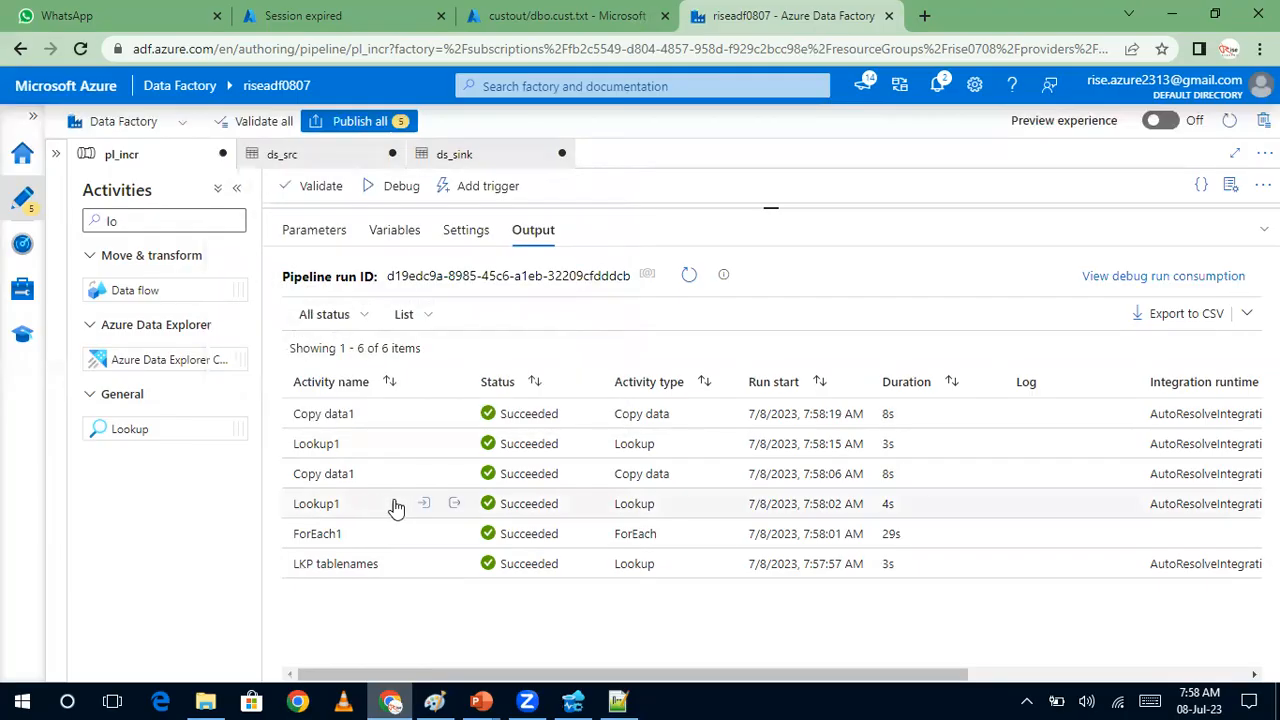
Check Lookup1 outputs: max_value 3 for the first run, then the second run's result.
left_click(455, 505)
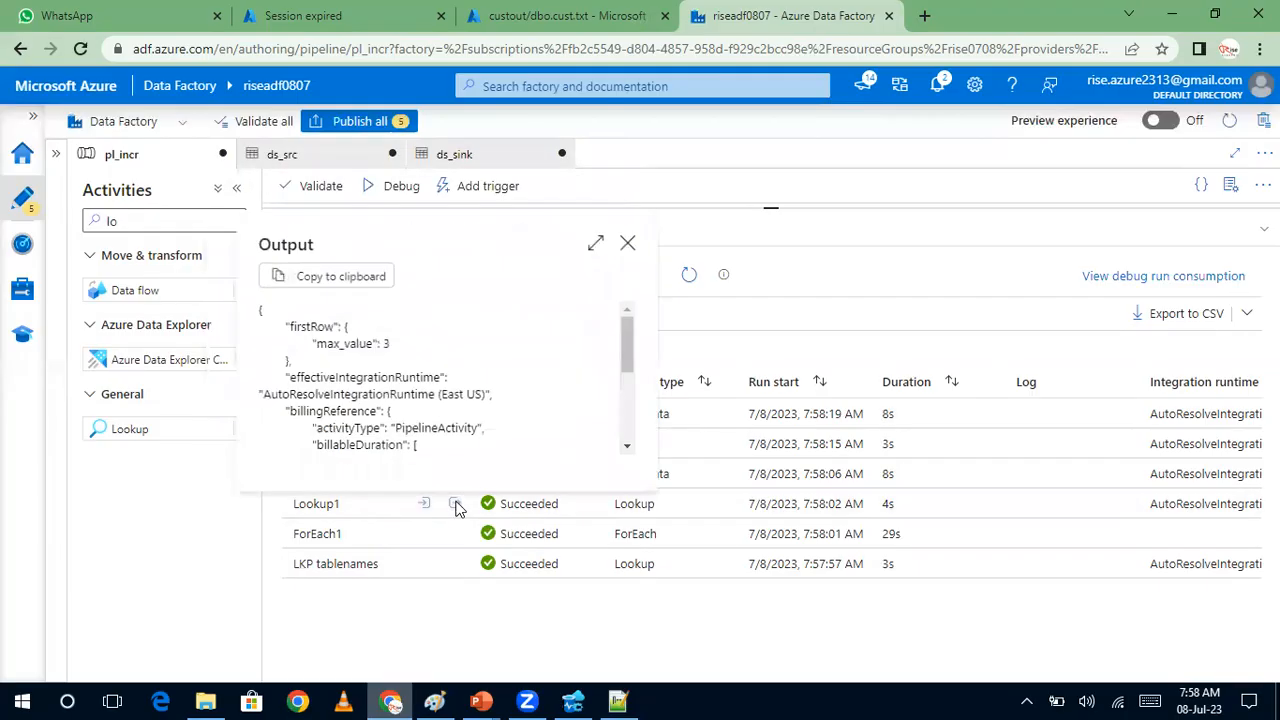
double_click(385, 342)
left_click(627, 243)
left_click(457, 443)
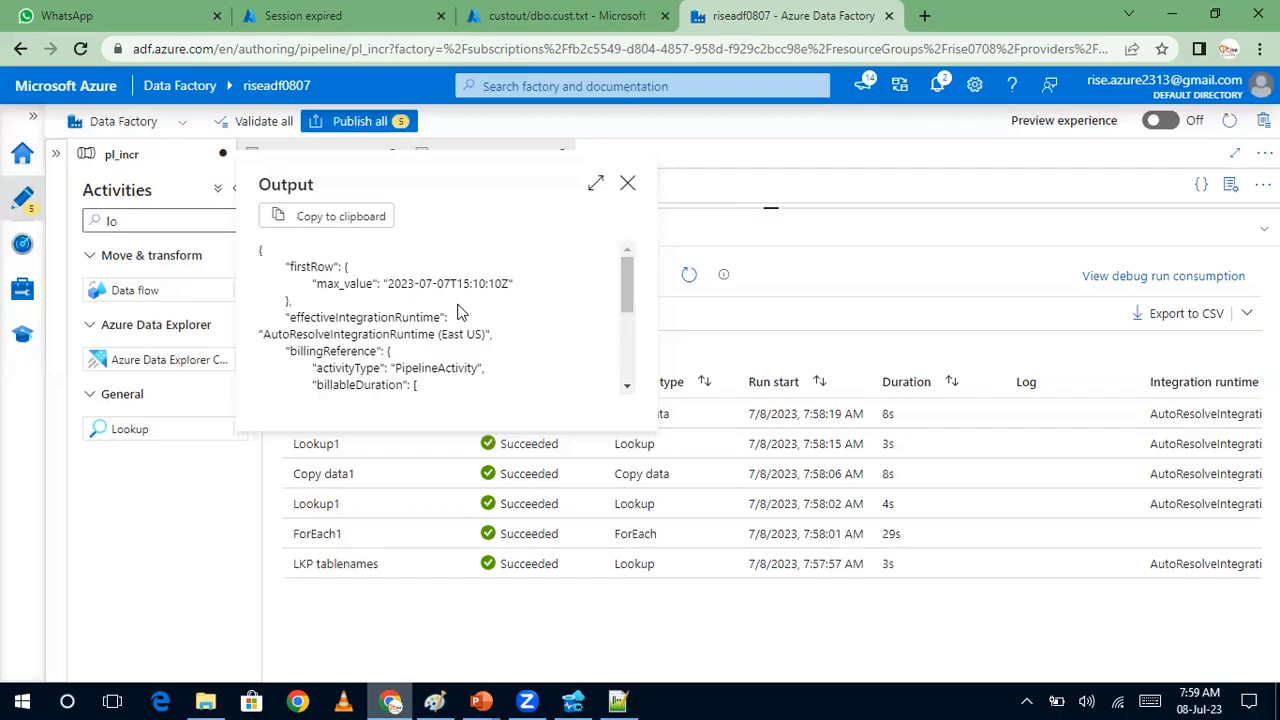
Close the Lookup output details and collapse the Output panel to reveal the pl_incr canvas.
left_click(627, 186)
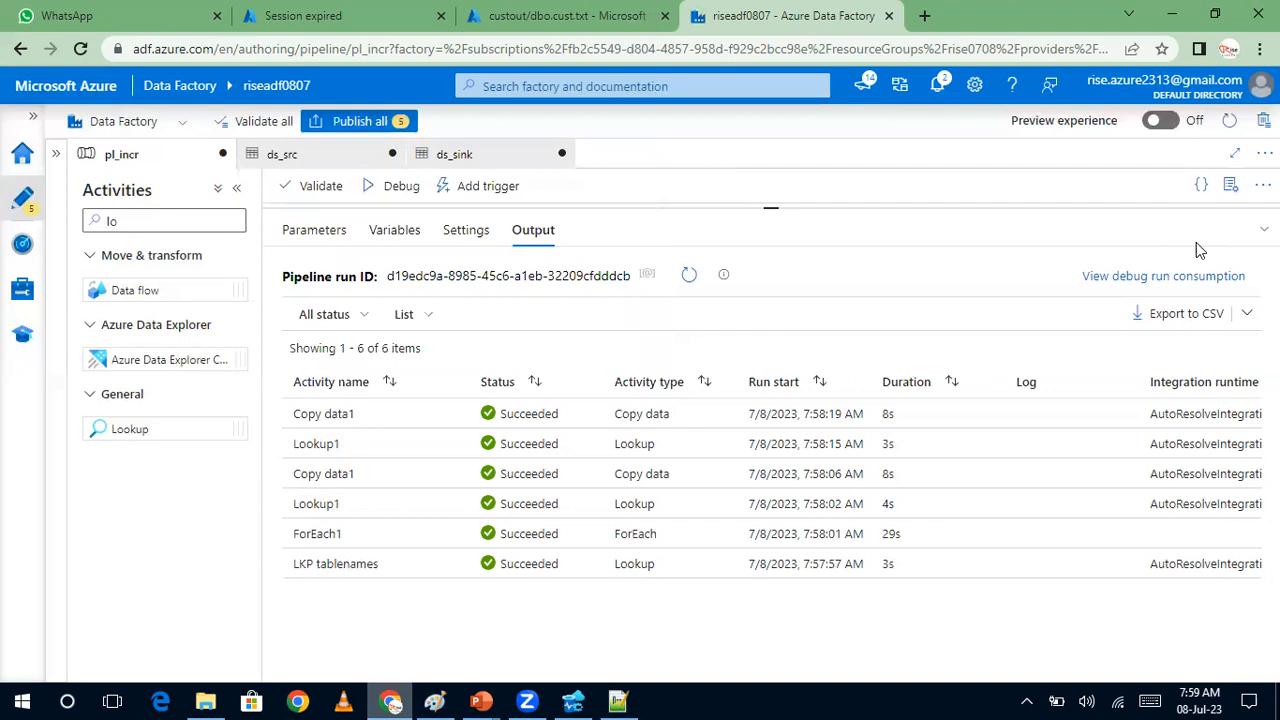
left_click(1264, 230)
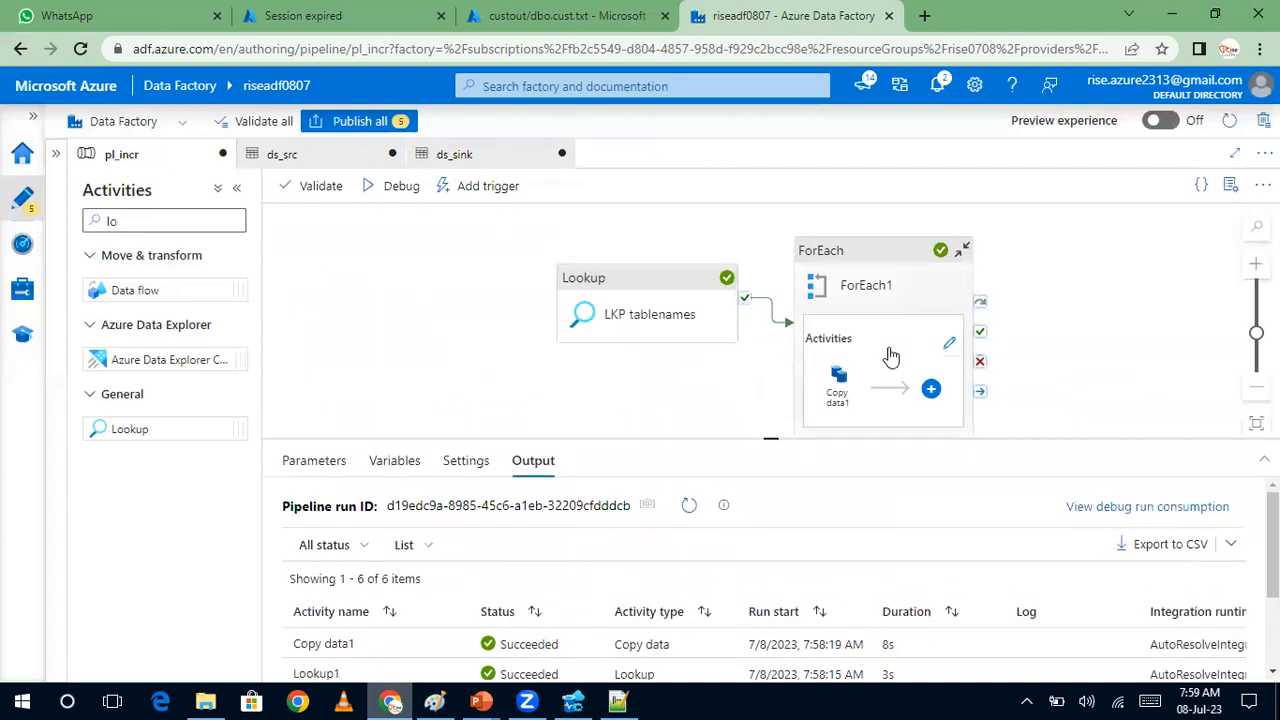
left_click(618, 701)
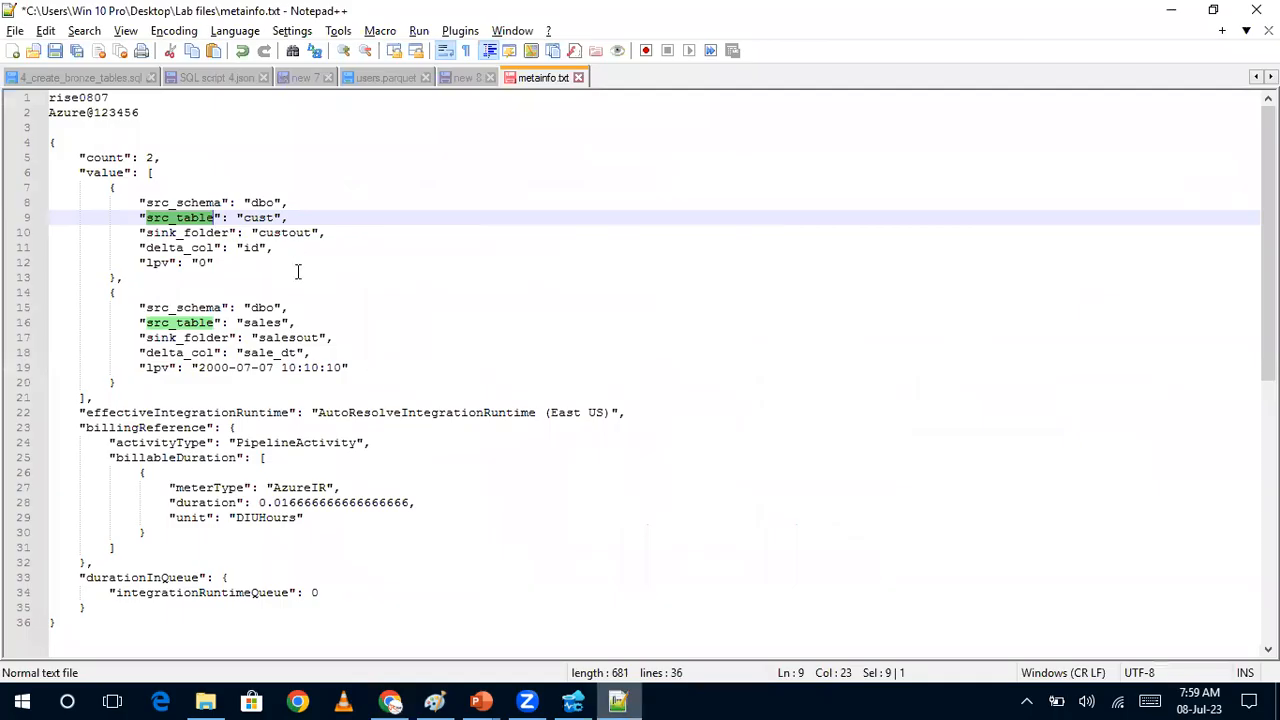
Highlight every lpv value in metainfo.txt, starting from the cust entry on line 12.
left_click(158, 262)
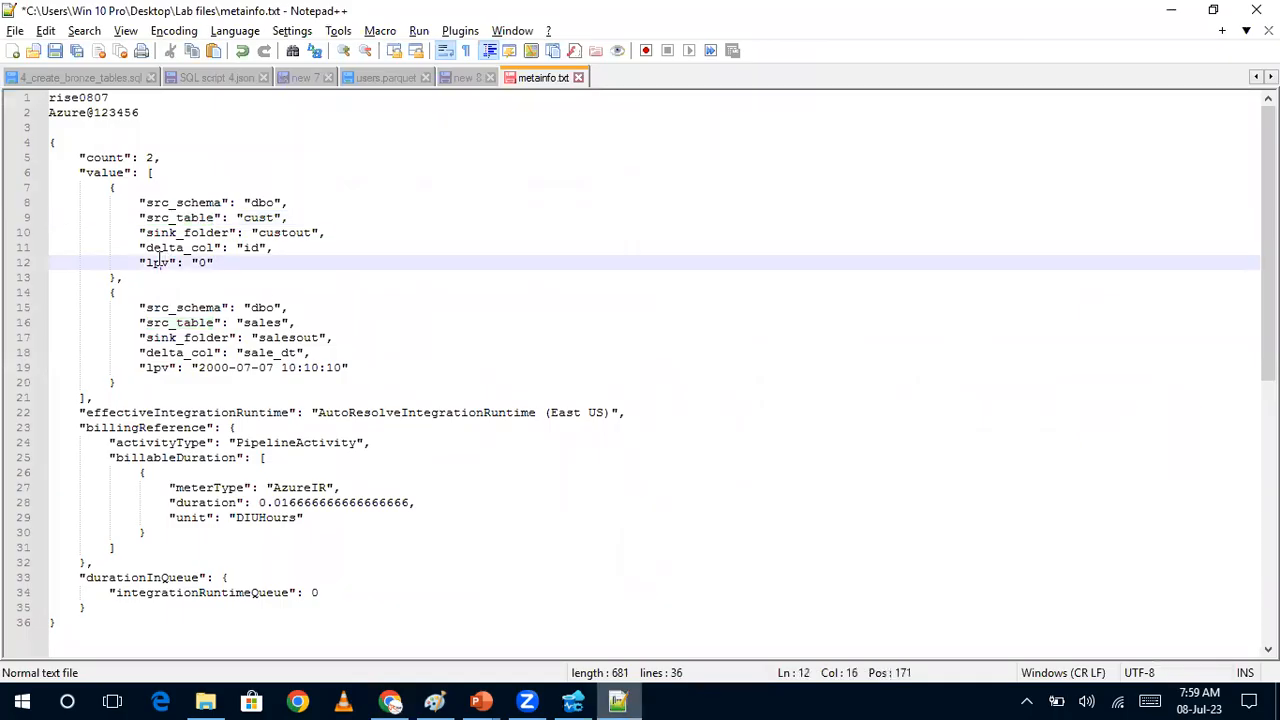
double_click(158, 262)
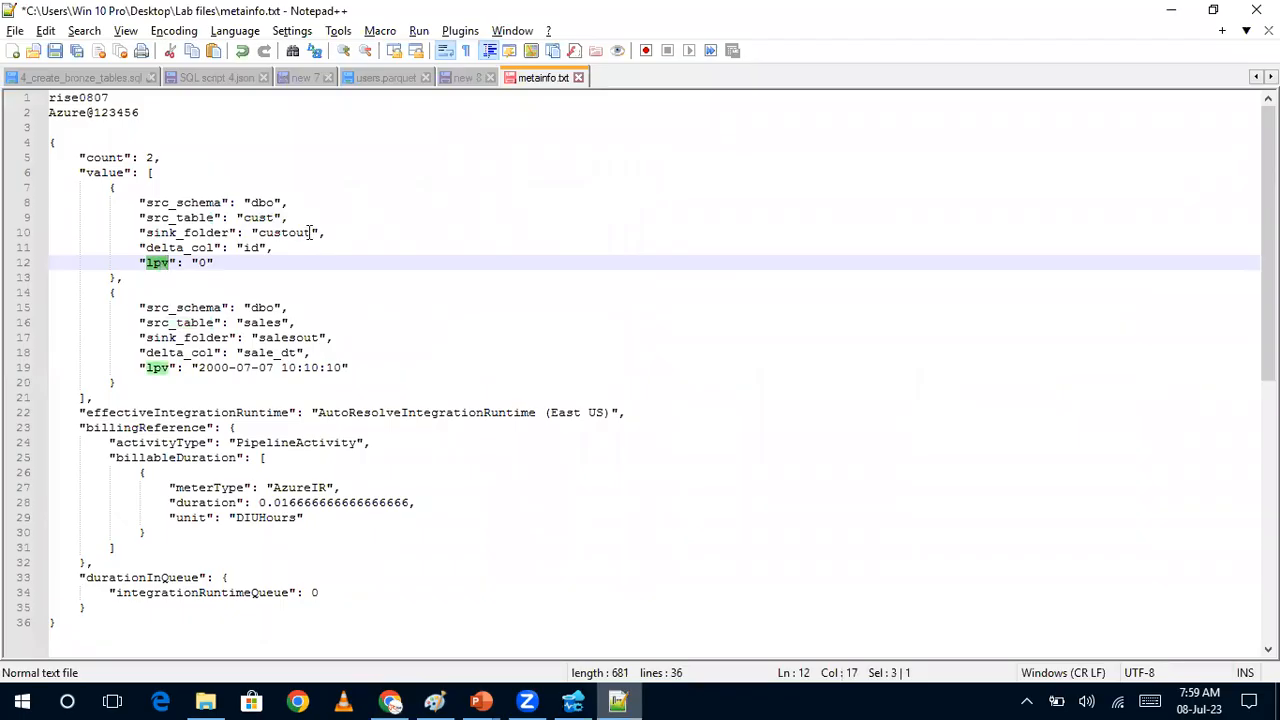
left_click(574, 703)
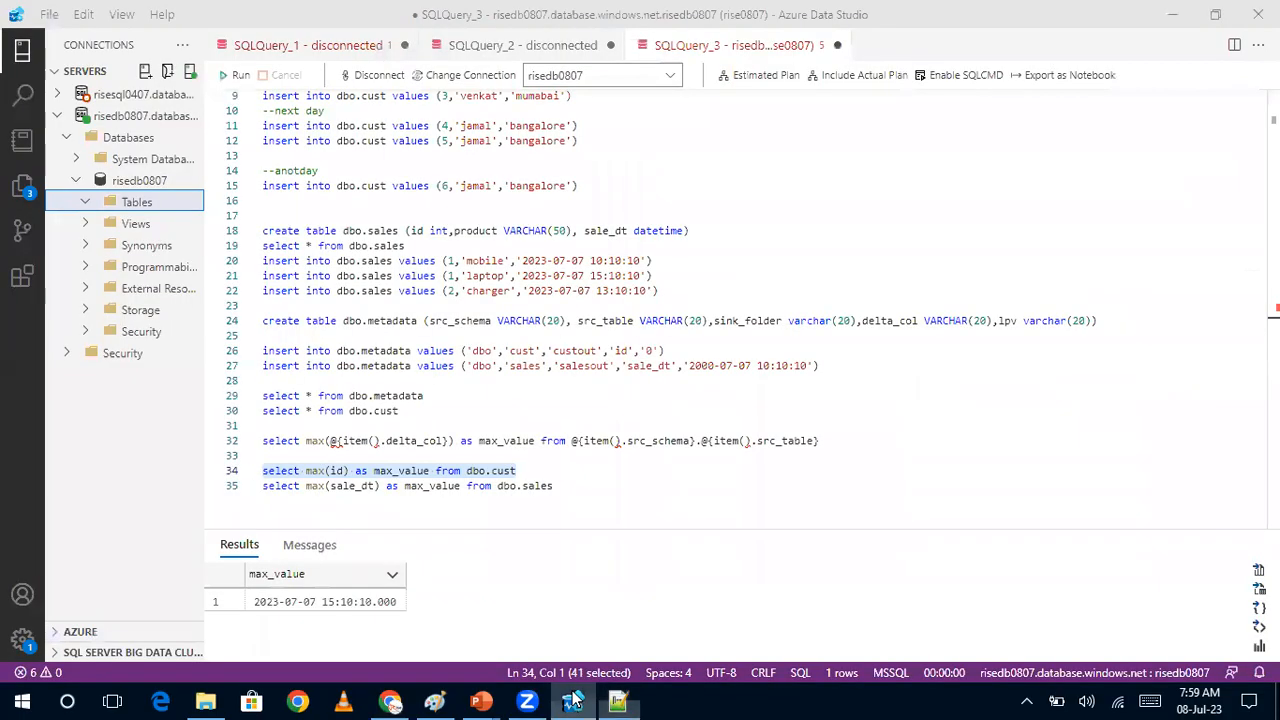
Run the query listing all dbo.cust rows and enlarge the results area.
left_click(431, 421)
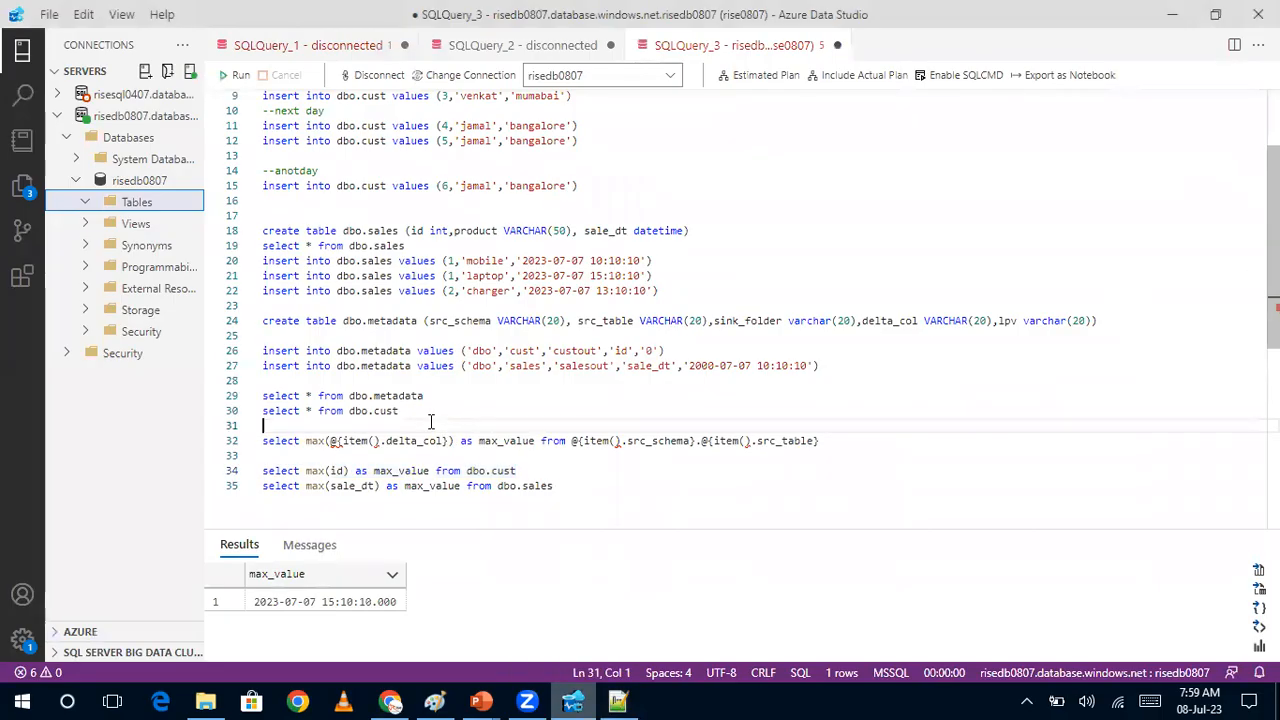
left_click(236, 399)
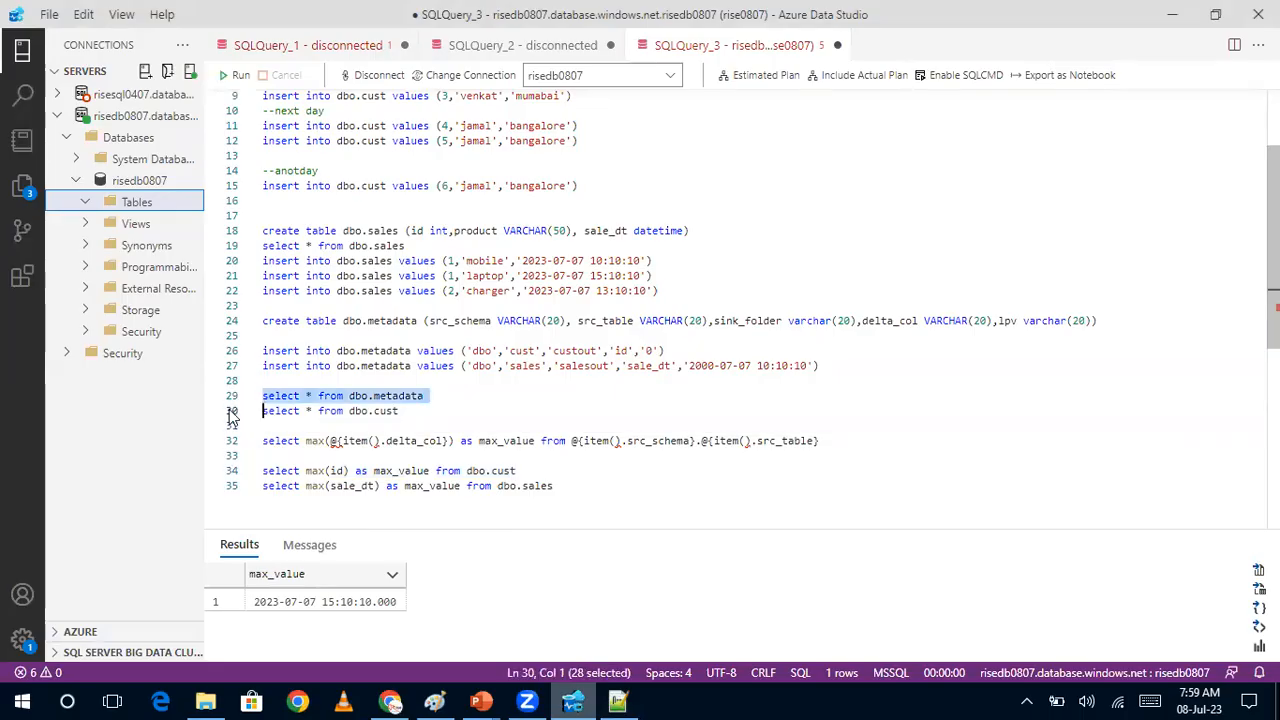
left_click(232, 413)
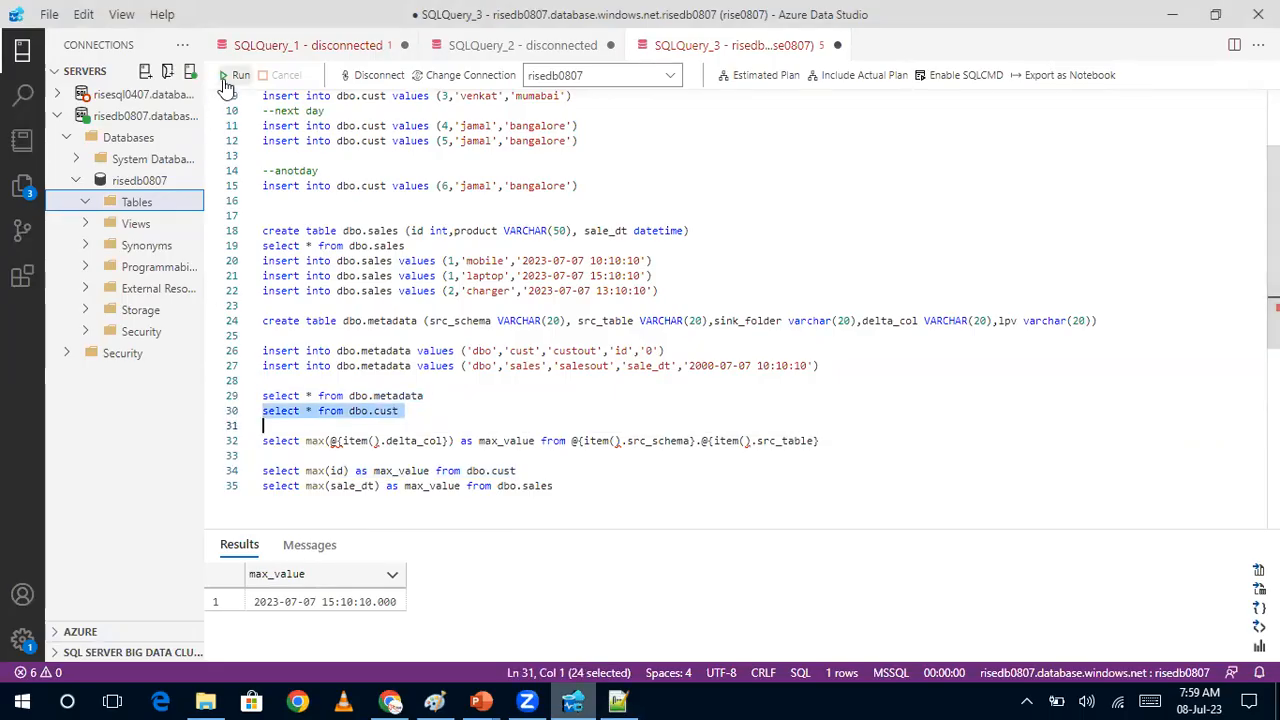
left_click(223, 79)
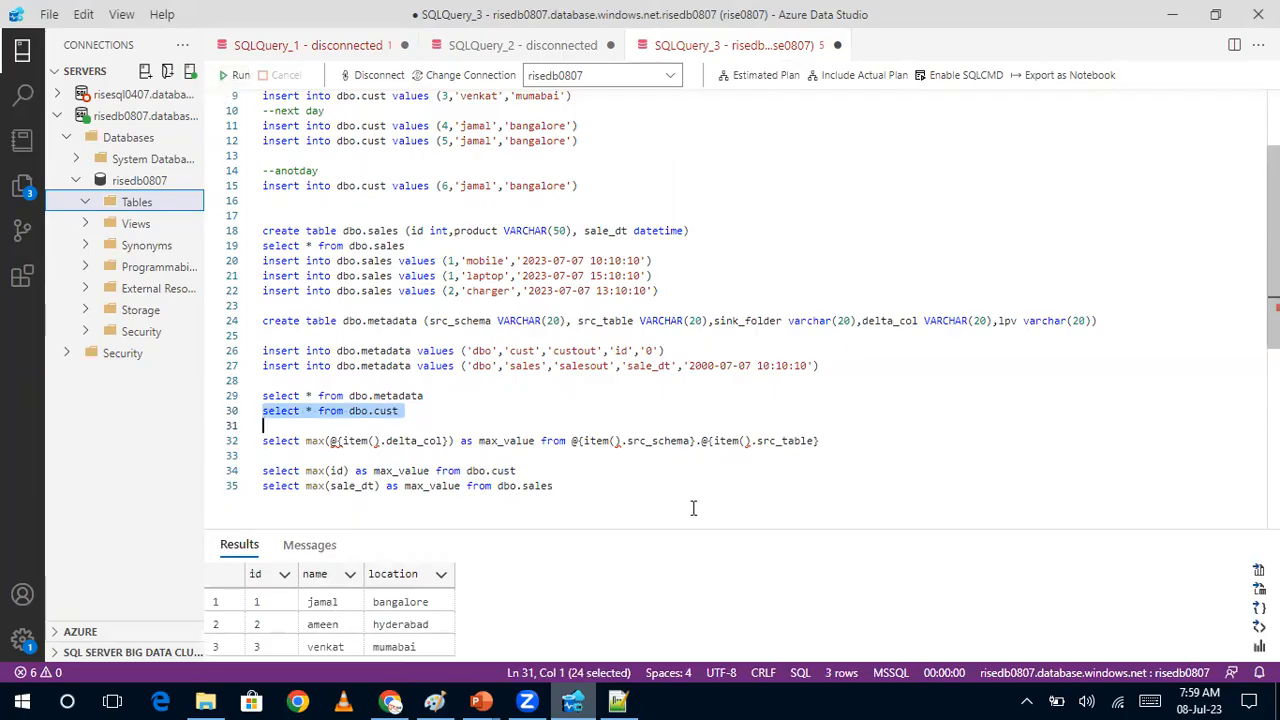
left_click_drag(683, 526, 683, 511)
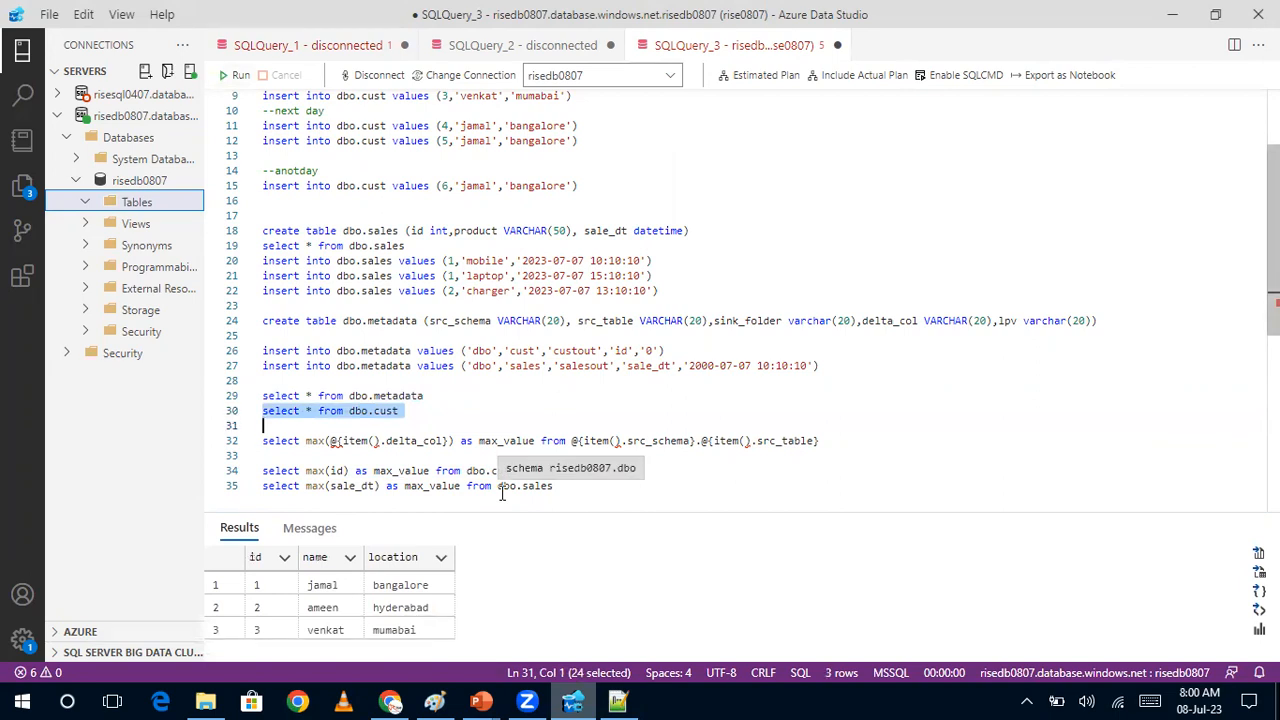
Add 'where id>2' to the cust query, run it to get only id 3, and copy it.
left_click(463, 422)
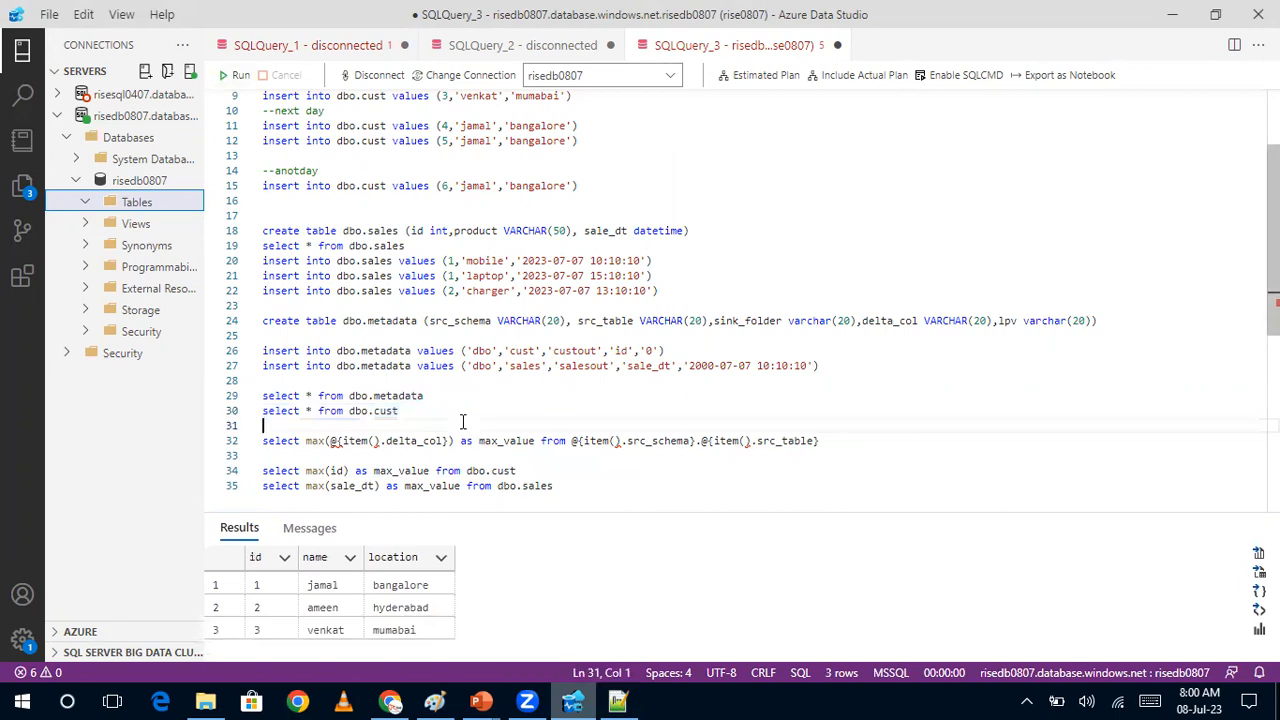
left_click(427, 416)
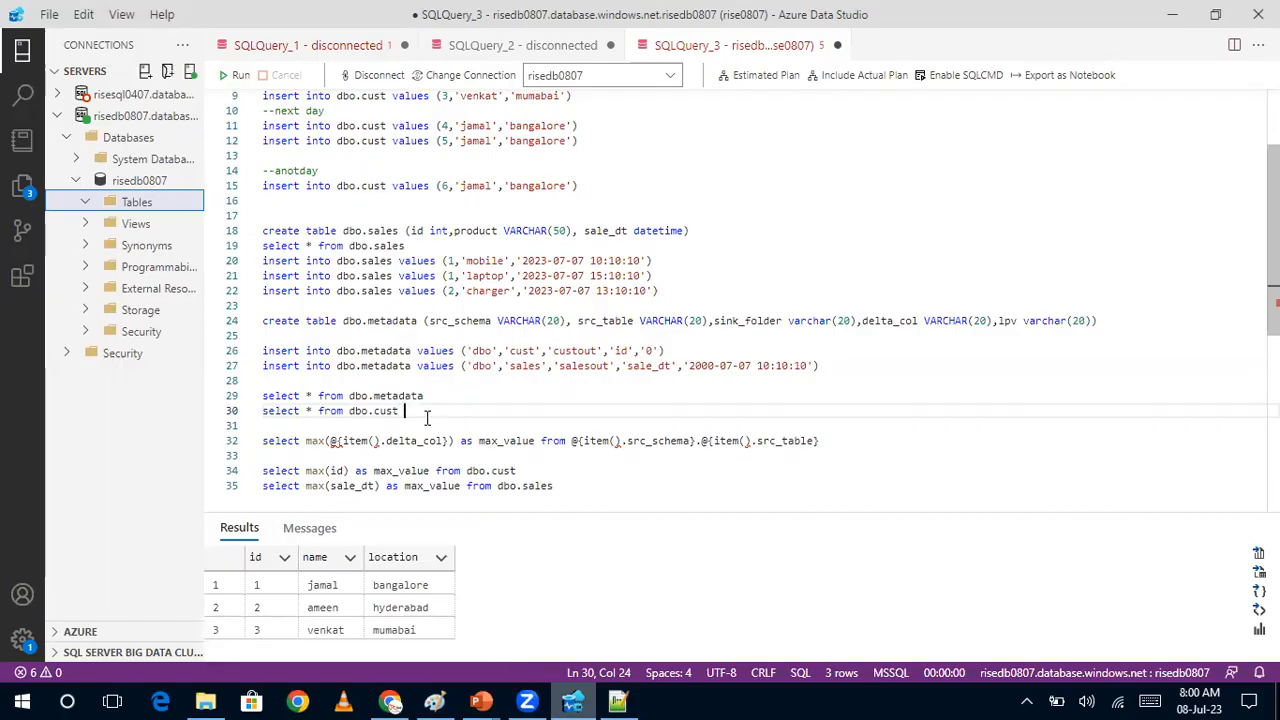
type("where id<")
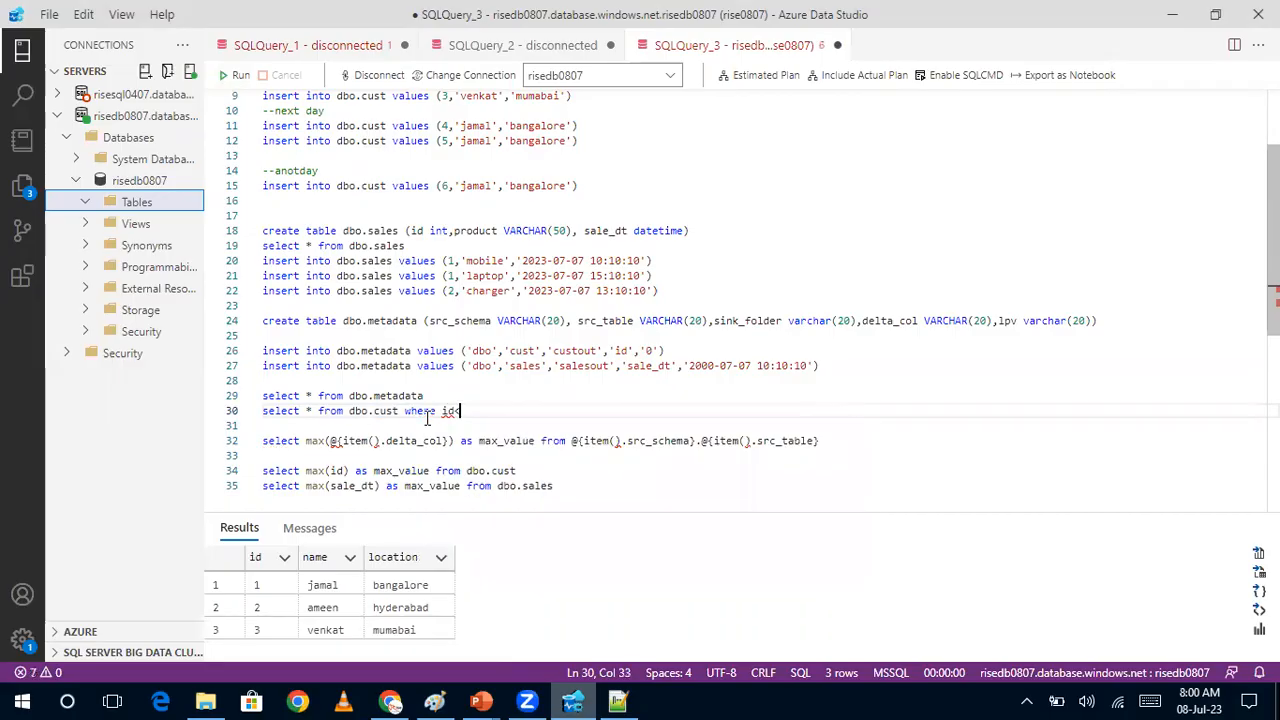
key("BackSpace")
type(">2")
left_click(231, 416)
left_click(222, 80)
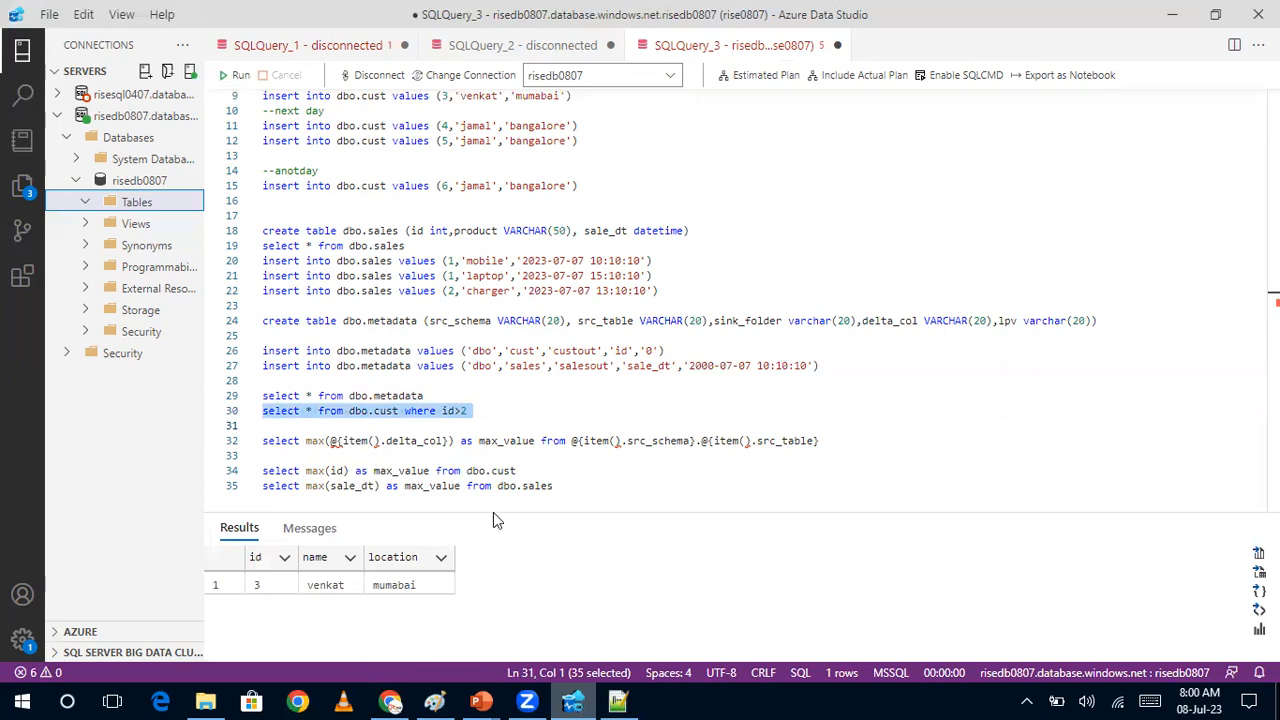
left_click(479, 411)
left_click_drag(479, 411, 262, 420)
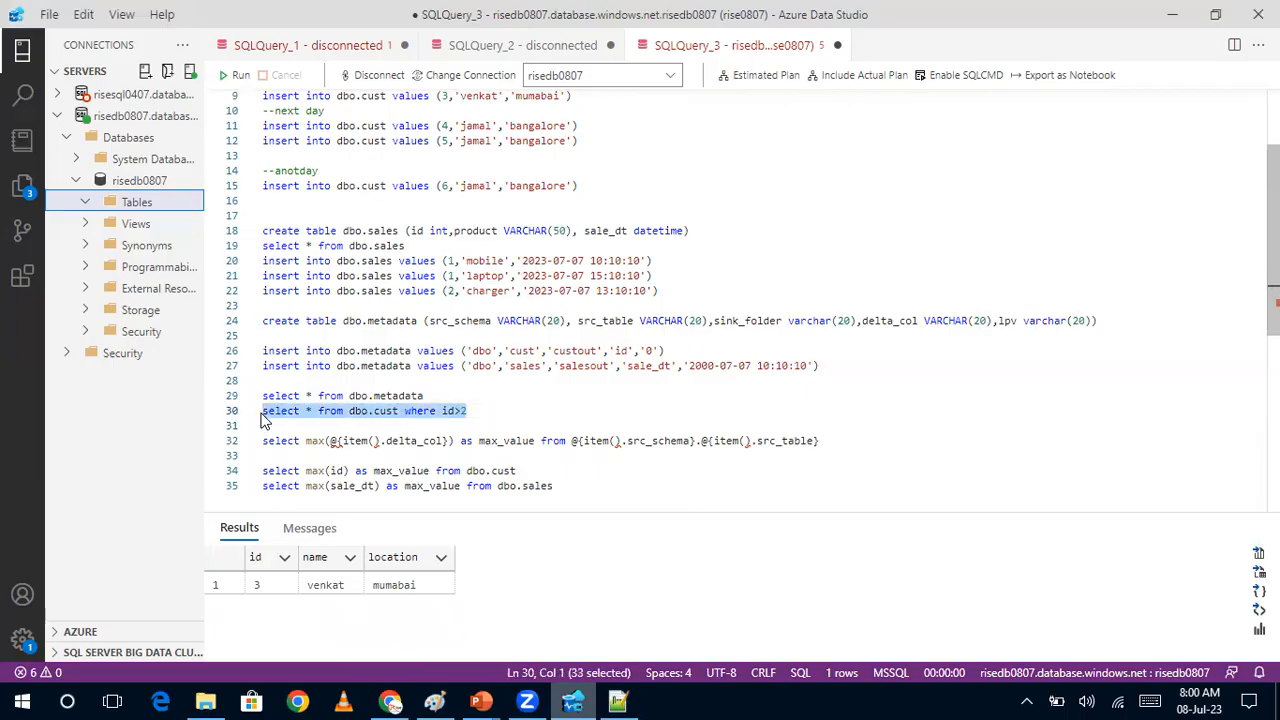
left_click(392, 702)
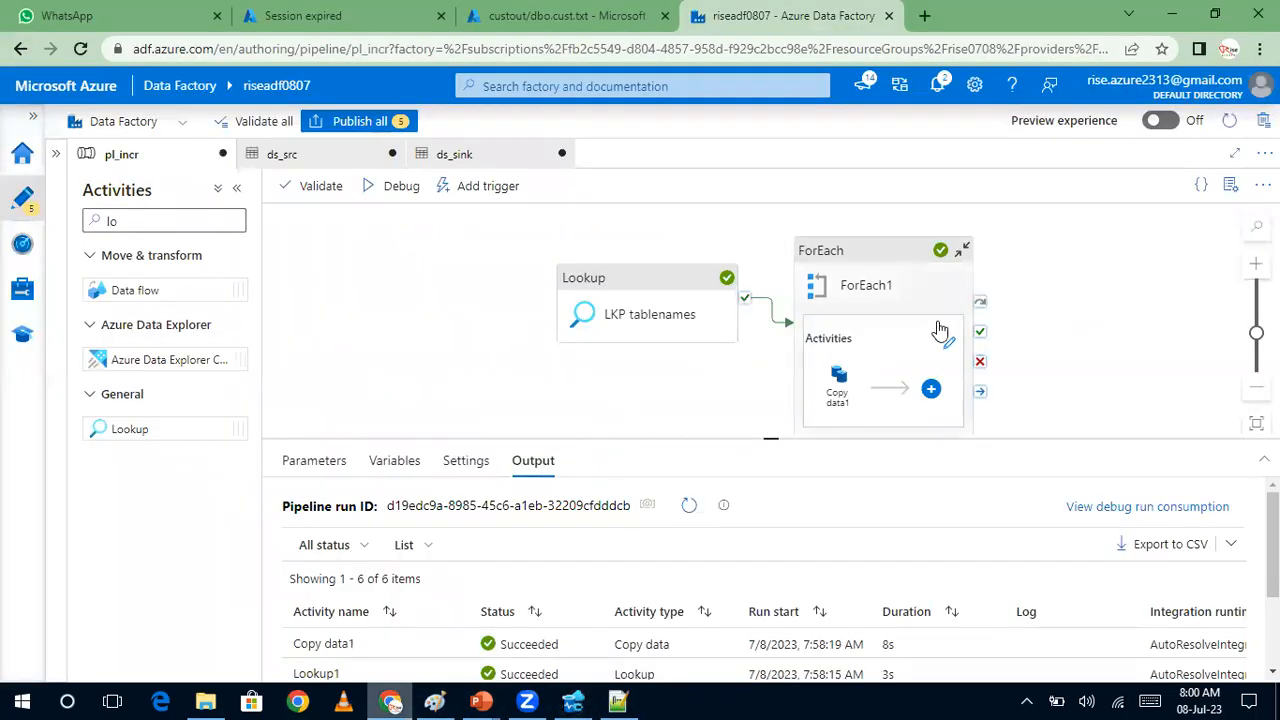
Switch Copy data1's source inside ForEach1 to Query and open dynamic content for the query box.
left_click(946, 346)
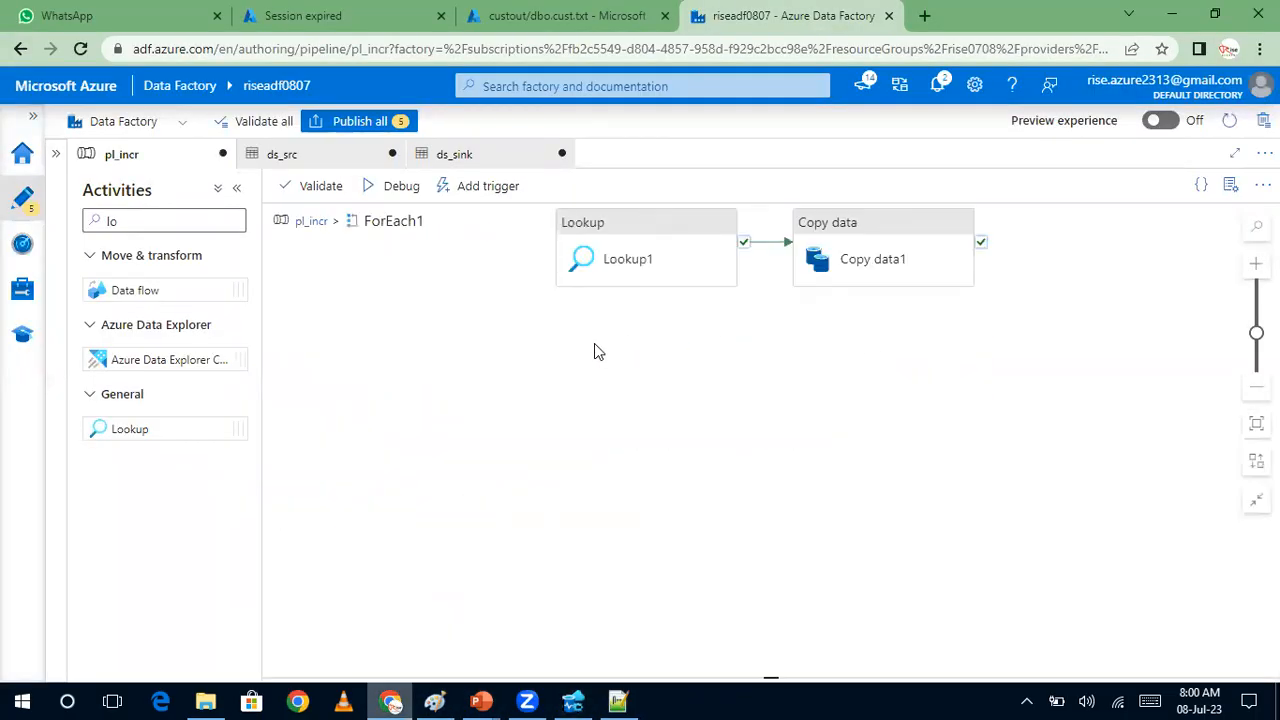
left_click(862, 243)
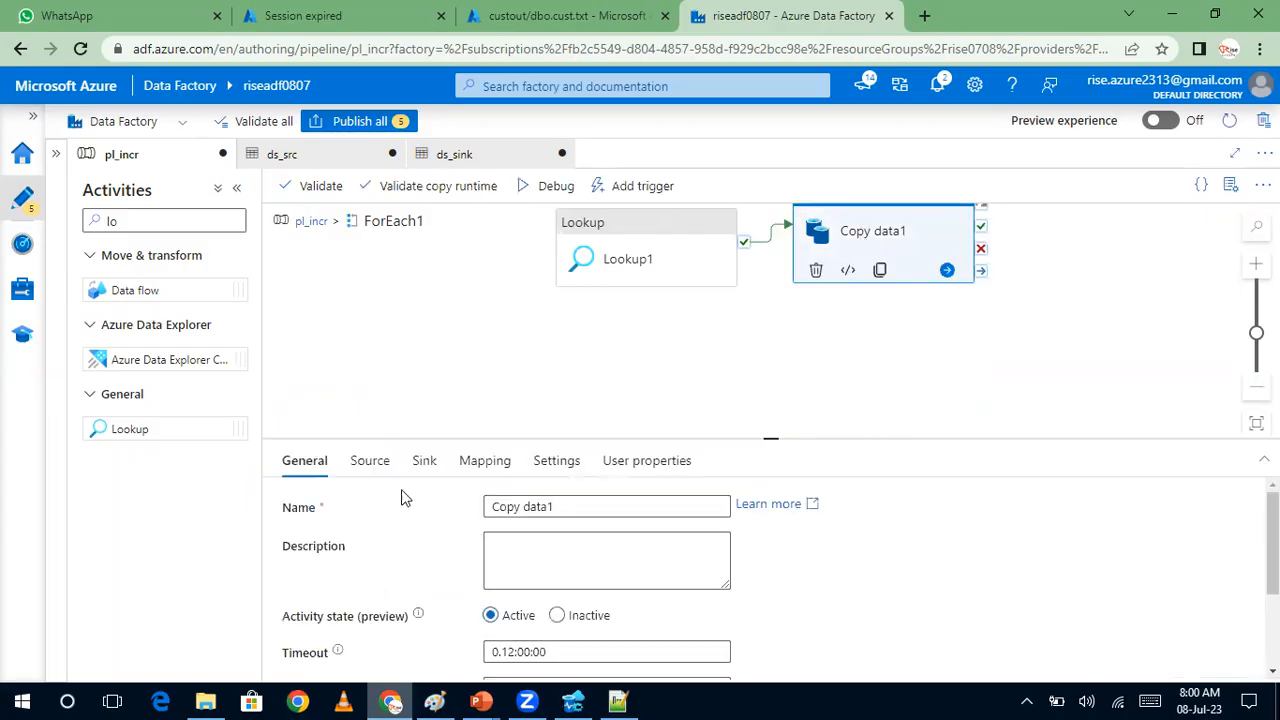
left_click(384, 462)
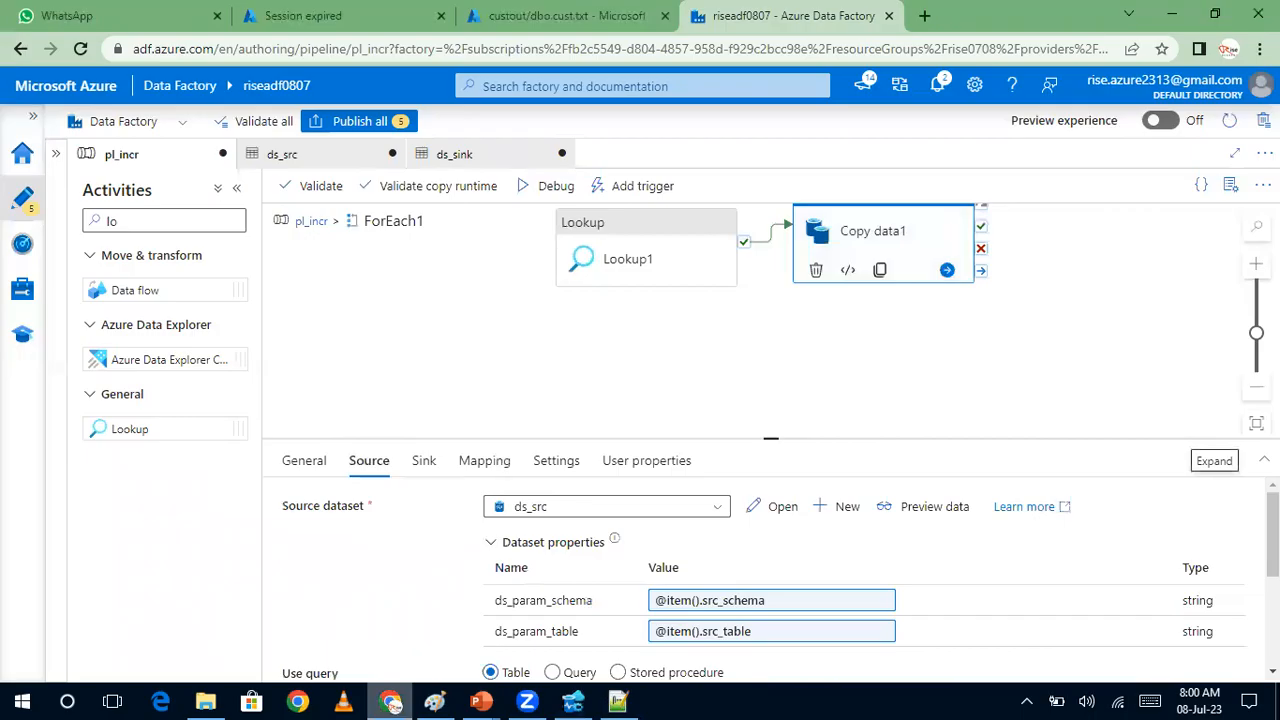
left_click(1264, 459)
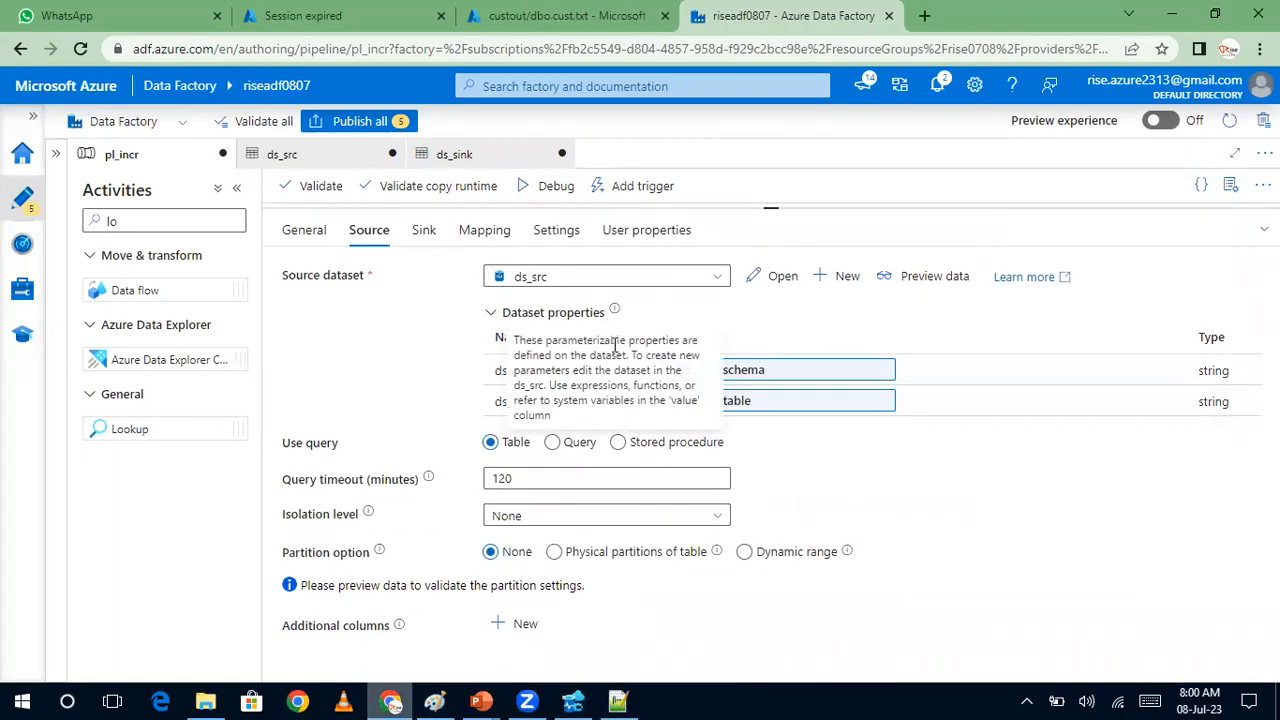
left_click(550, 442)
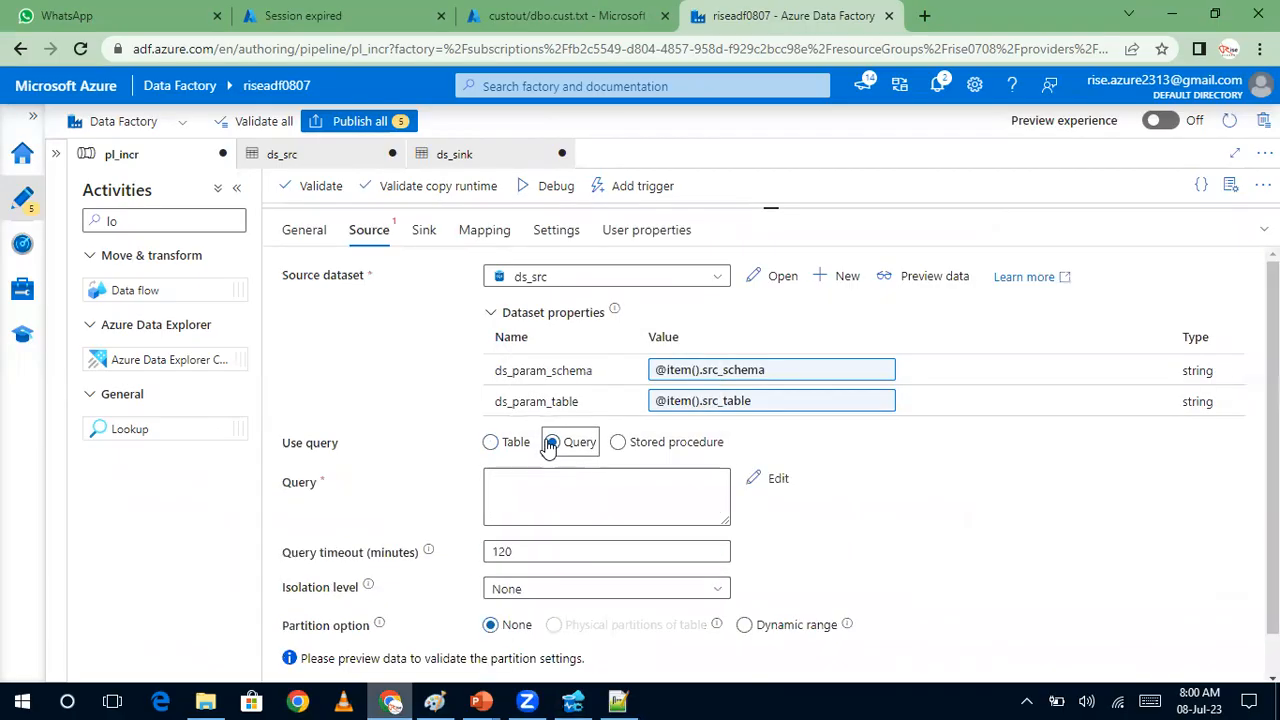
left_click(528, 482)
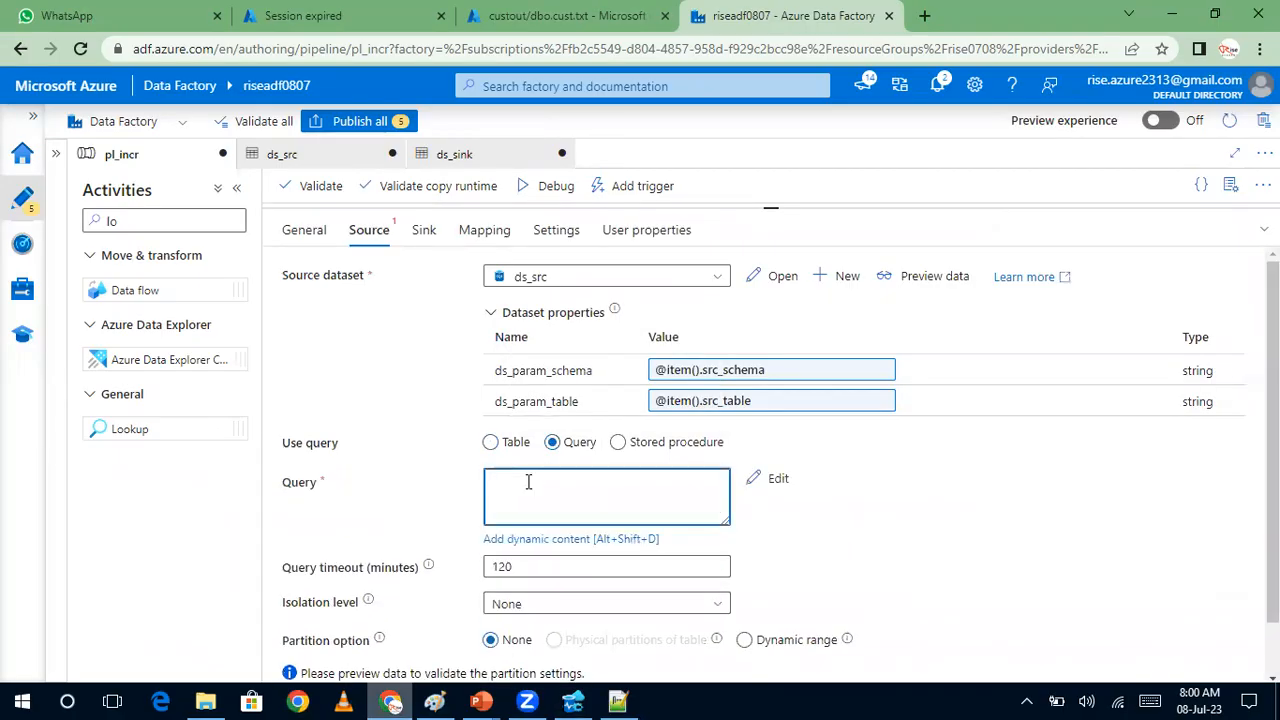
left_click(545, 539)
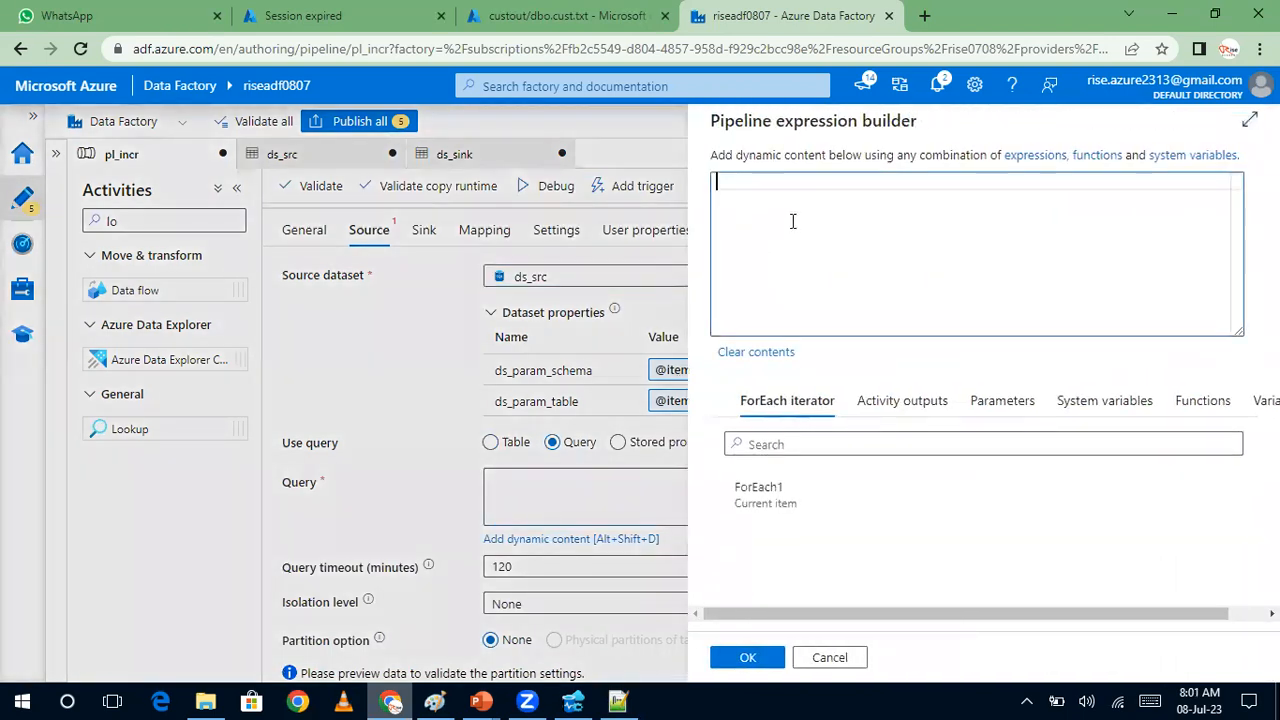
Paste the filtered cust query and begin replacing dbo with an @{item().} reference.
key("ctrl+v")
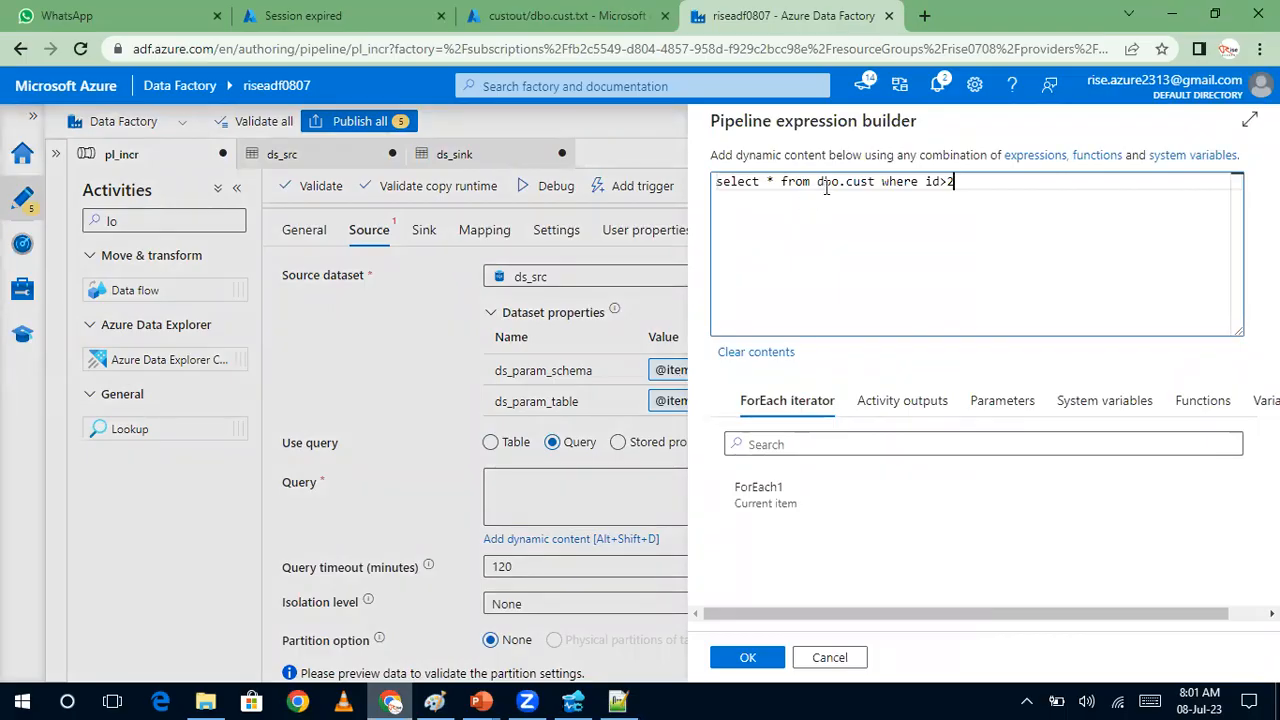
double_click(828, 182)
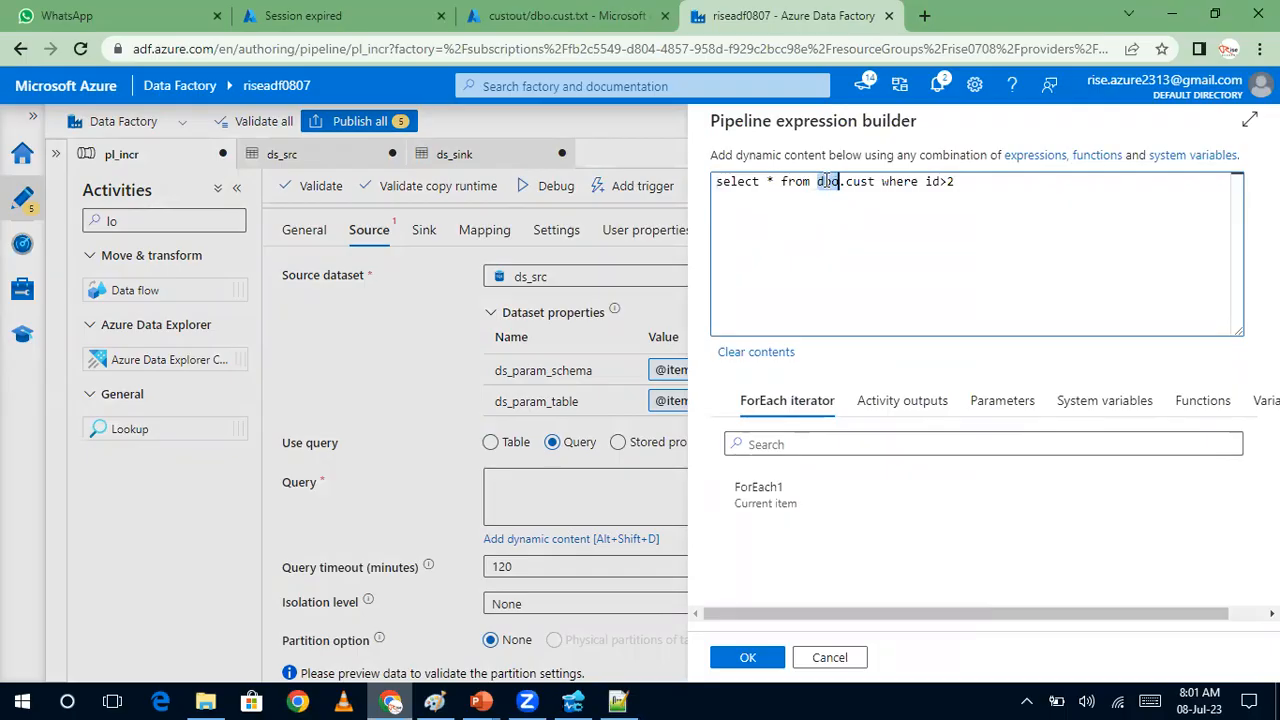
type("{")
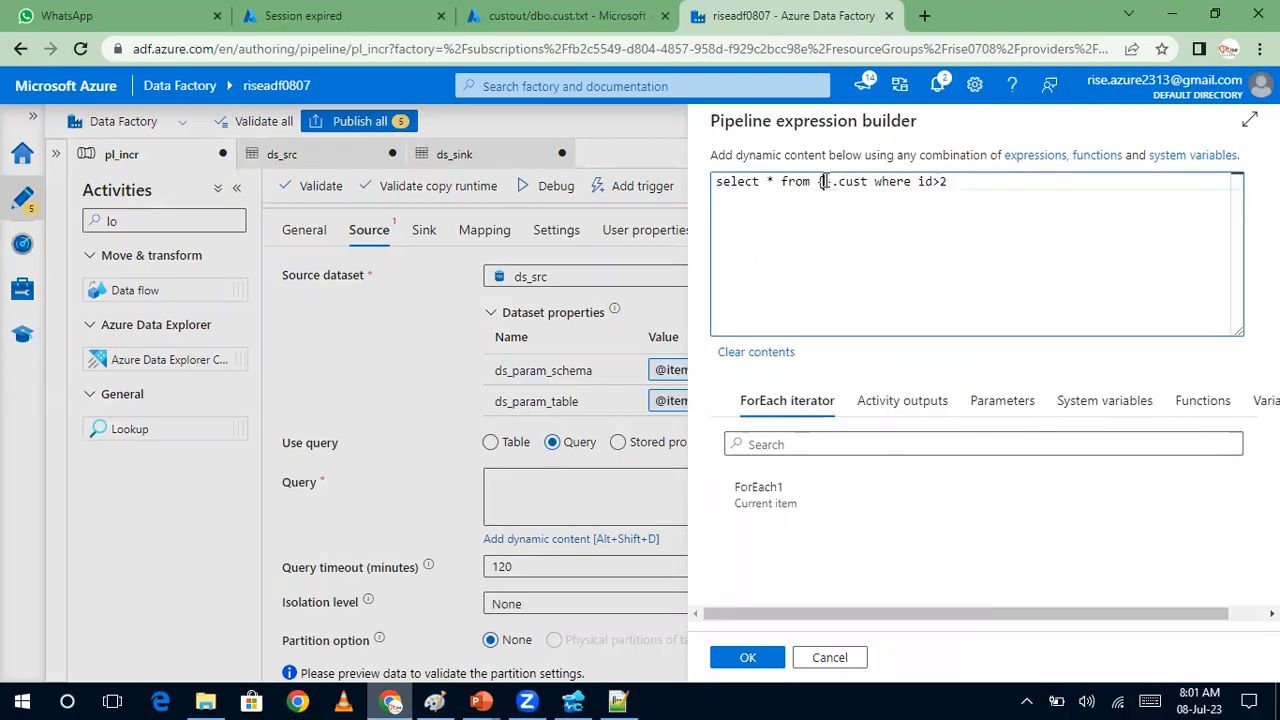
left_click(819, 181)
type("@")
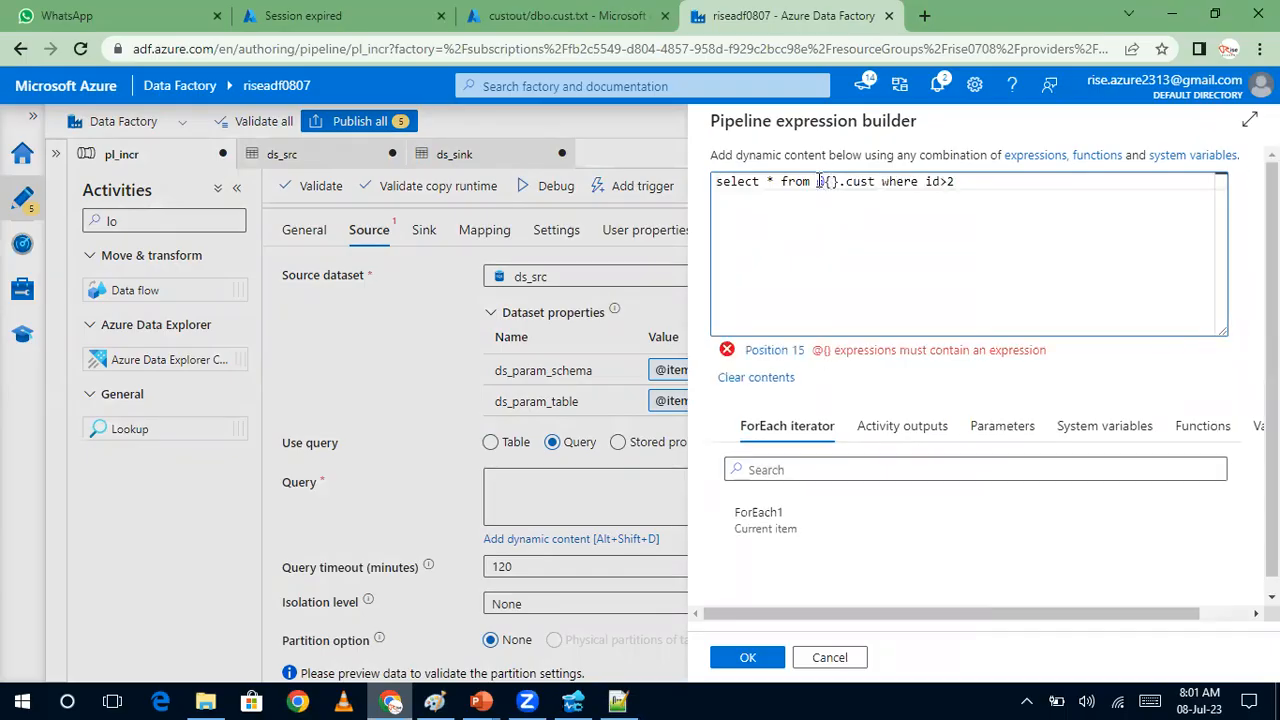
key("Right")
type("@item().")
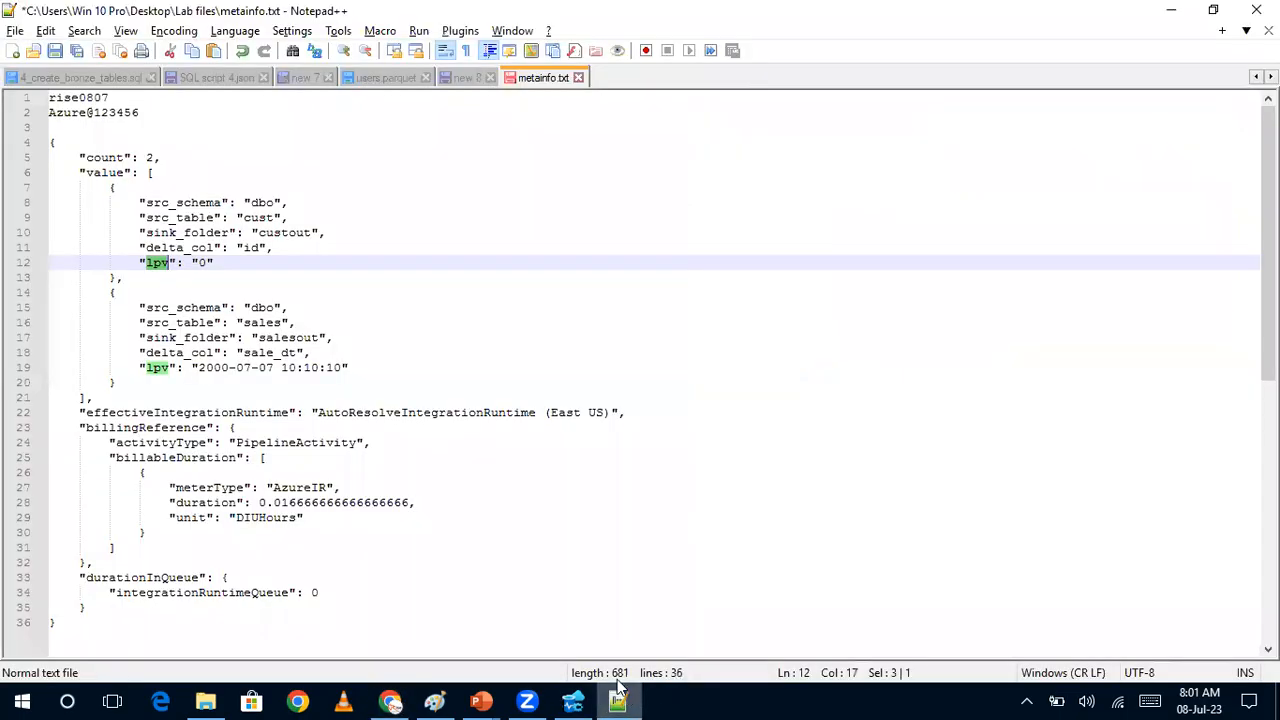
Complete @{item().src_schema} in place of dbo and copy it over the cust table name.
left_click(618, 702)
double_click(180, 203)
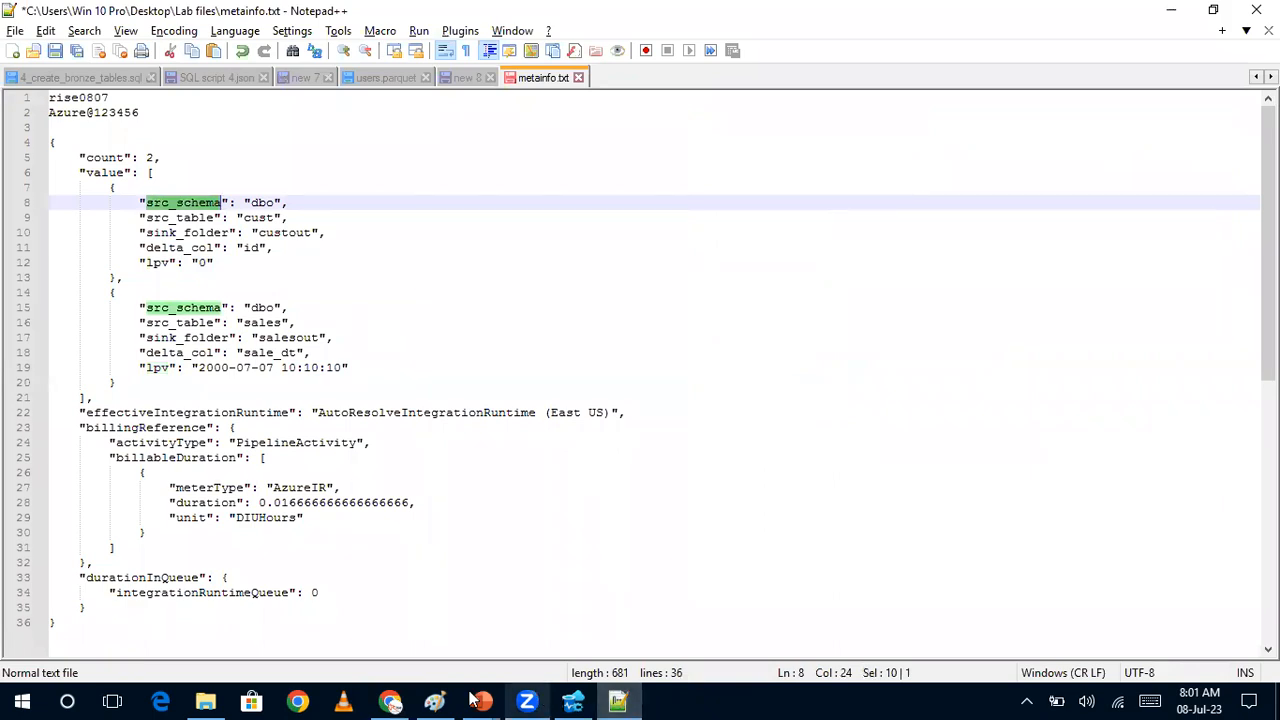
left_click(390, 700)
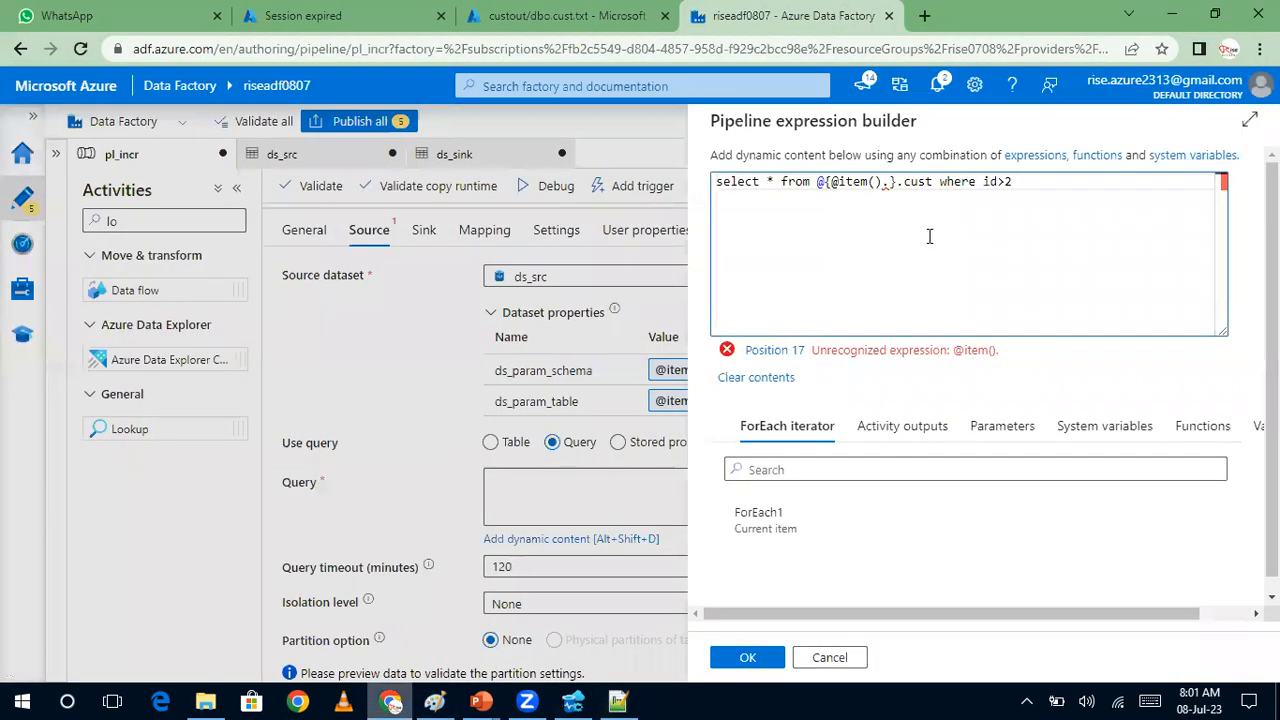
key("ctrl+v")
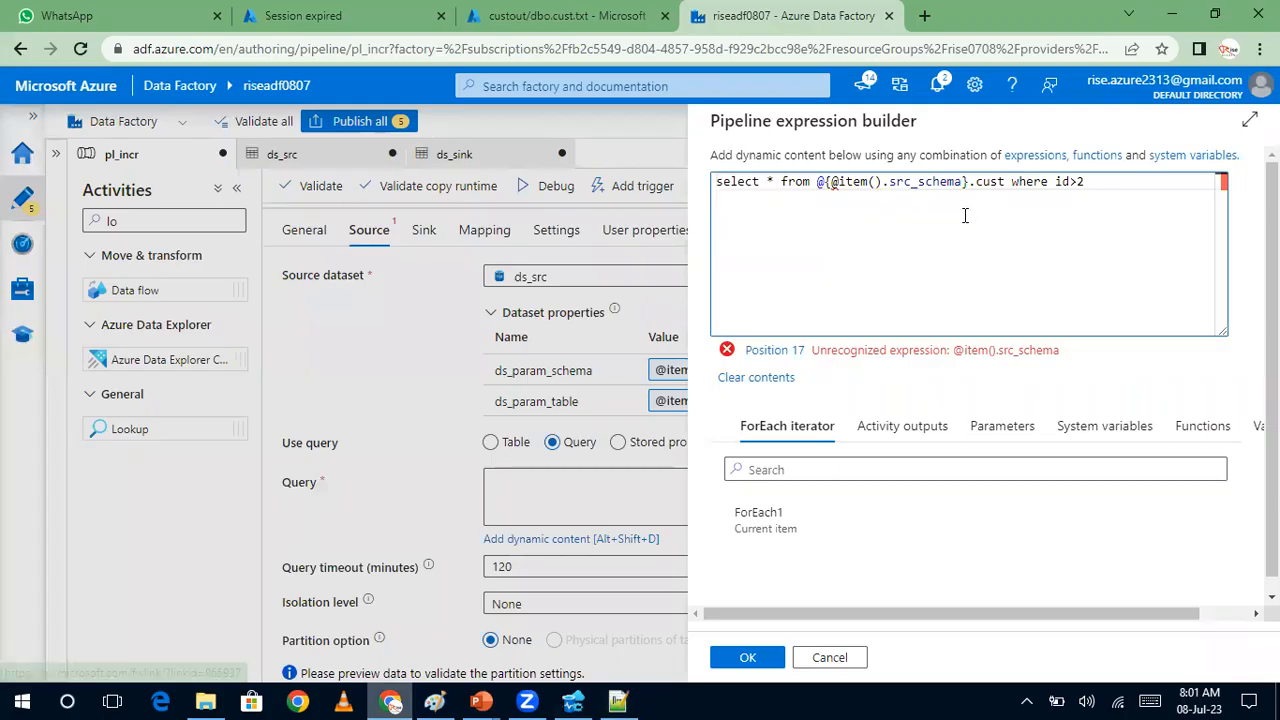
left_click(840, 183)
key("BackSpace")
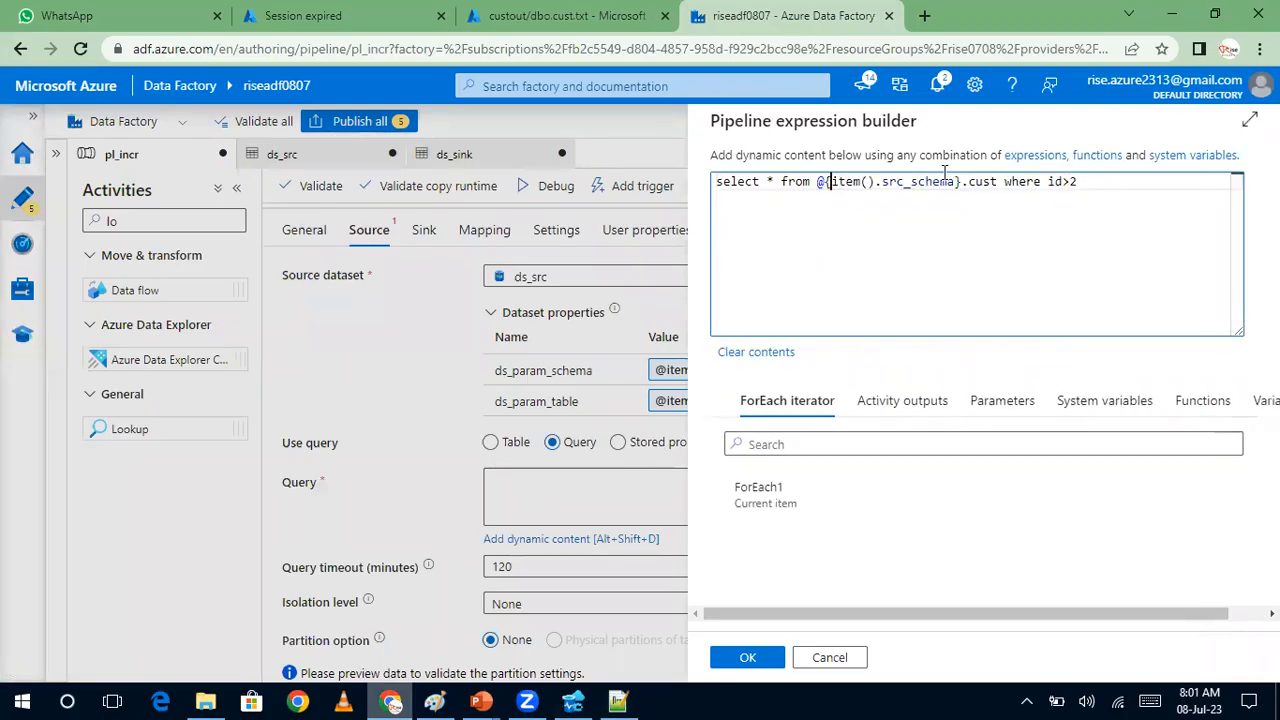
left_click_drag(962, 182, 818, 183)
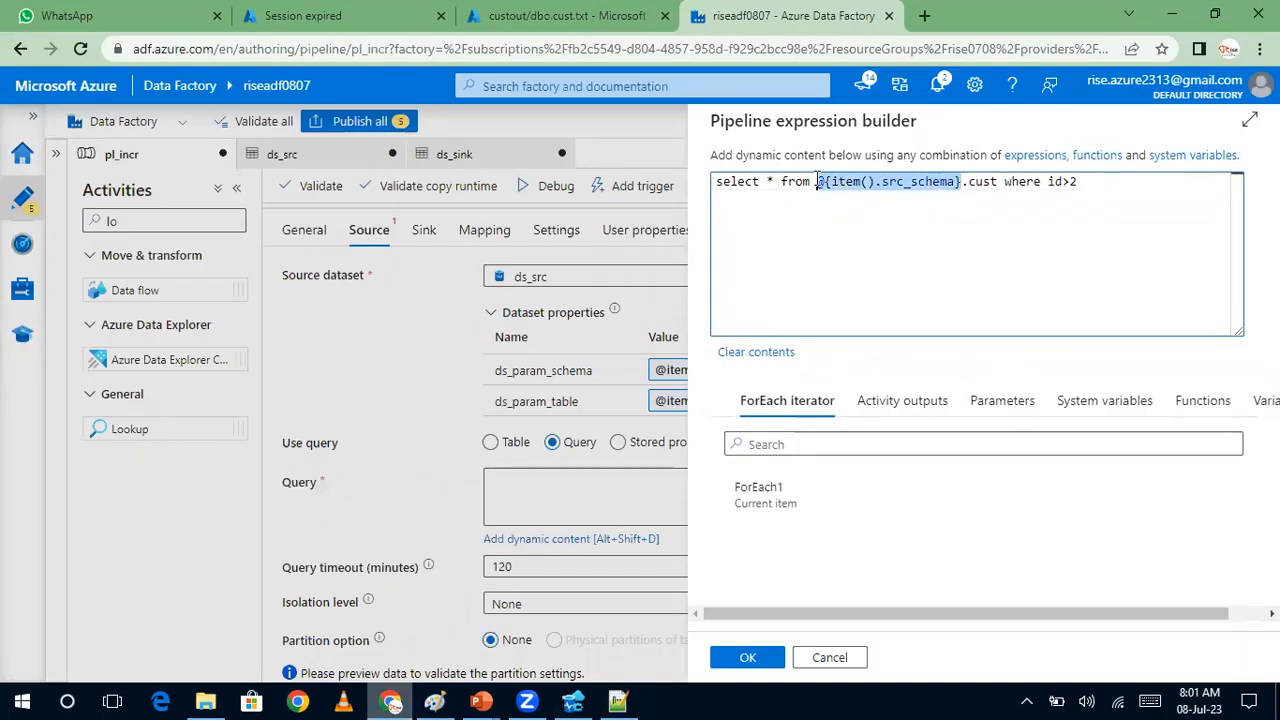
double_click(983, 181)
key("ctrl+v")
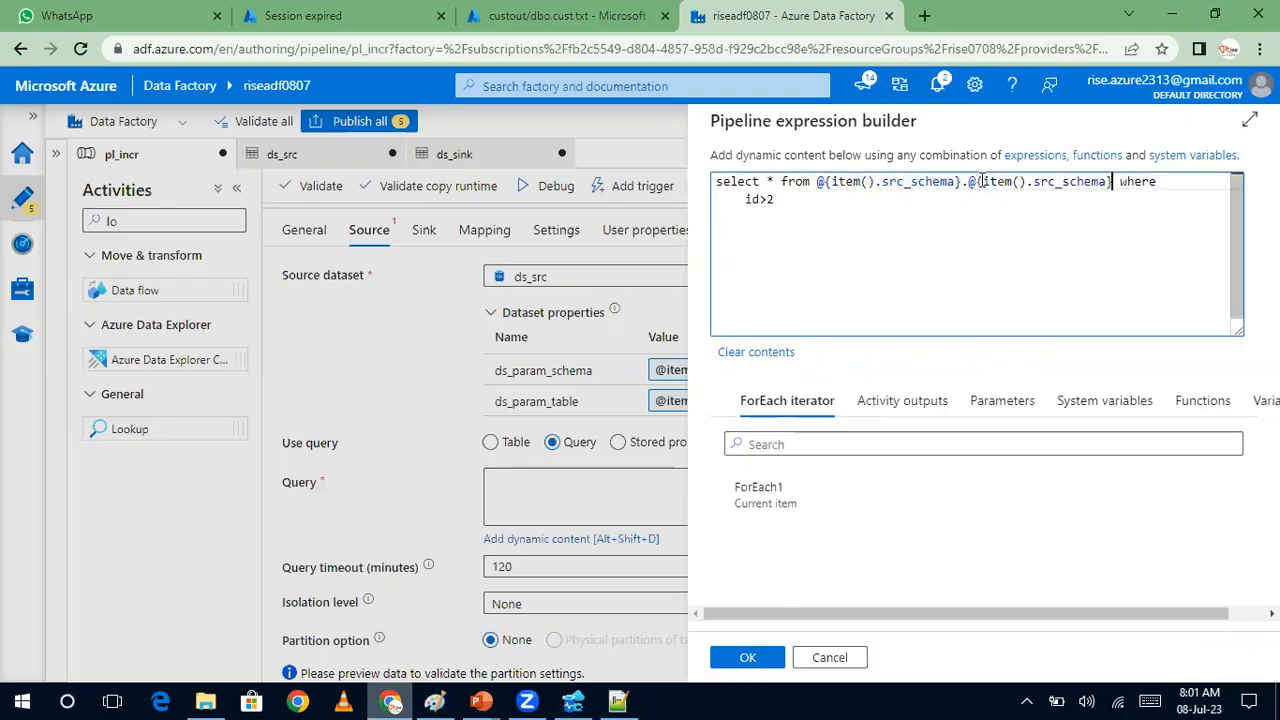
Change the second reference to @{item().src_table} using the field name from metainfo.txt.
double_click(1068, 181)
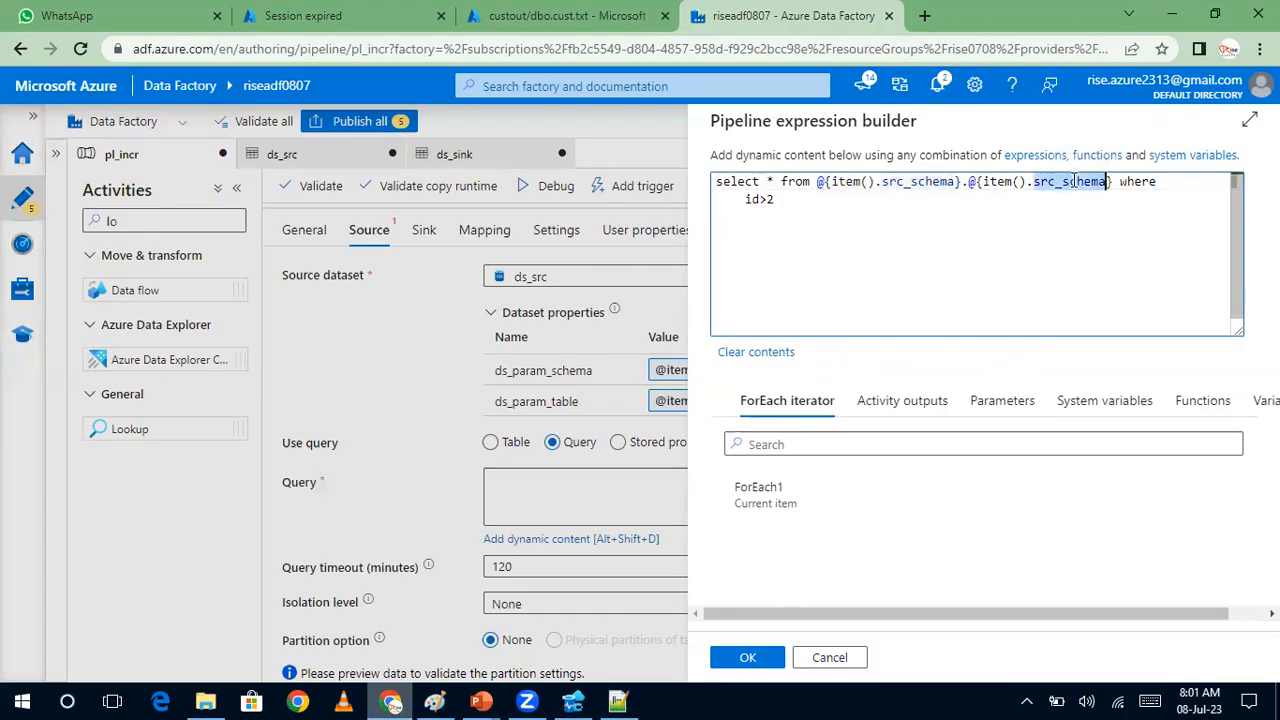
left_click(620, 700)
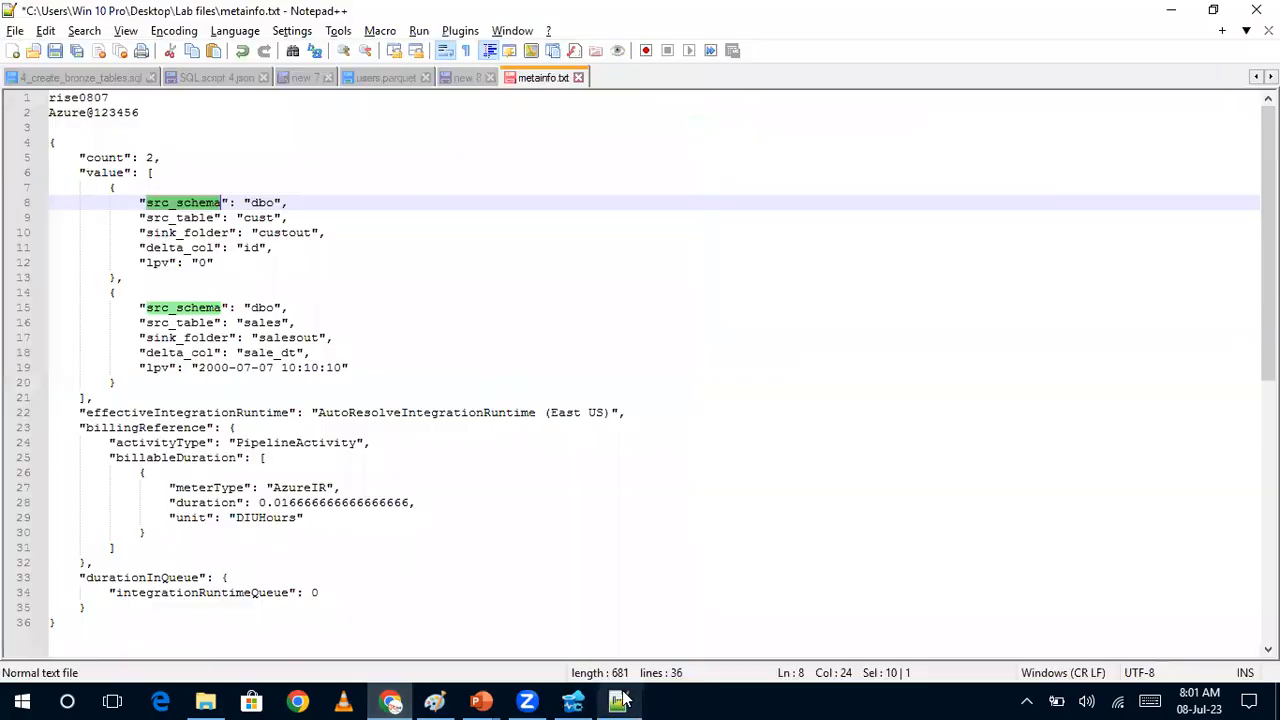
double_click(168, 218)
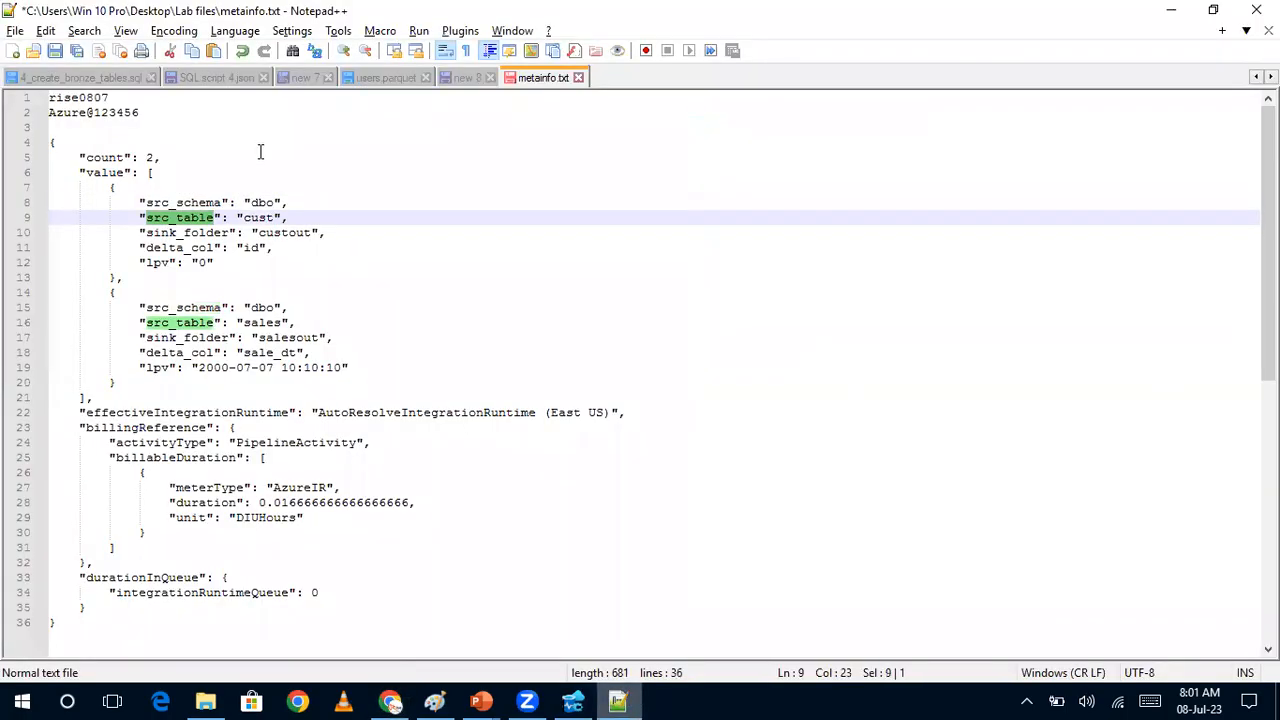
left_click(390, 700)
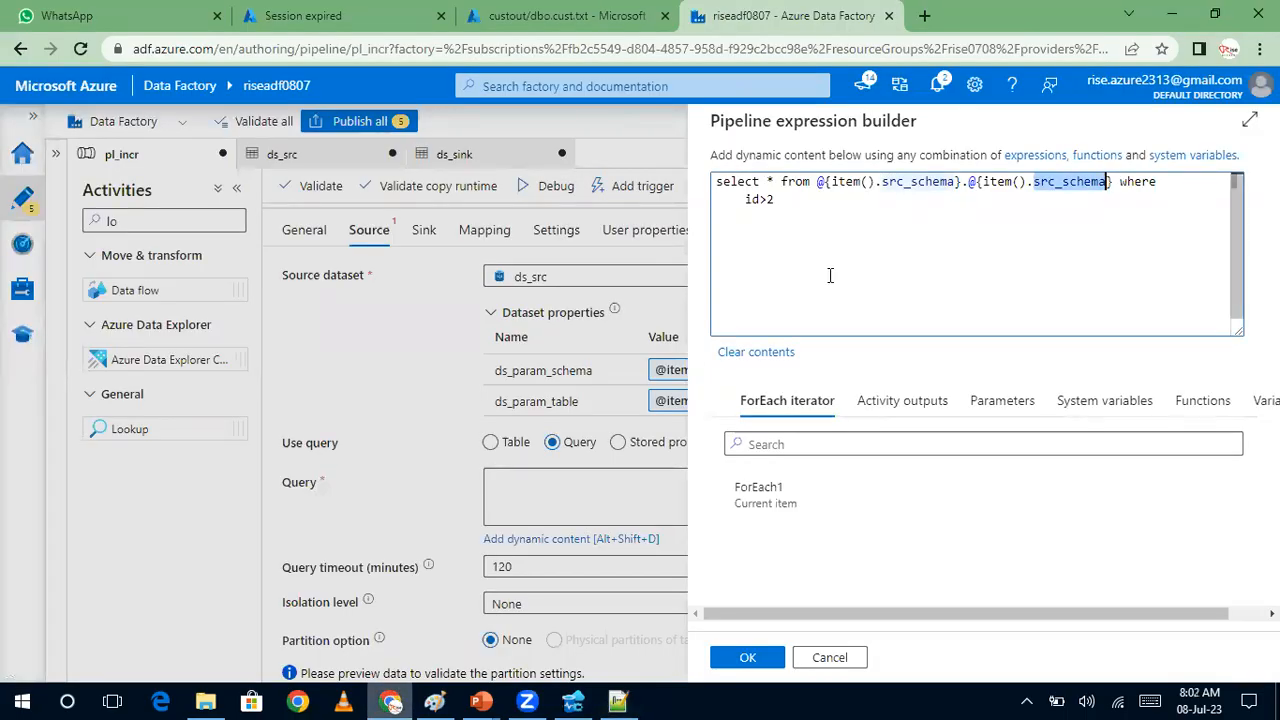
key("ctrl+v")
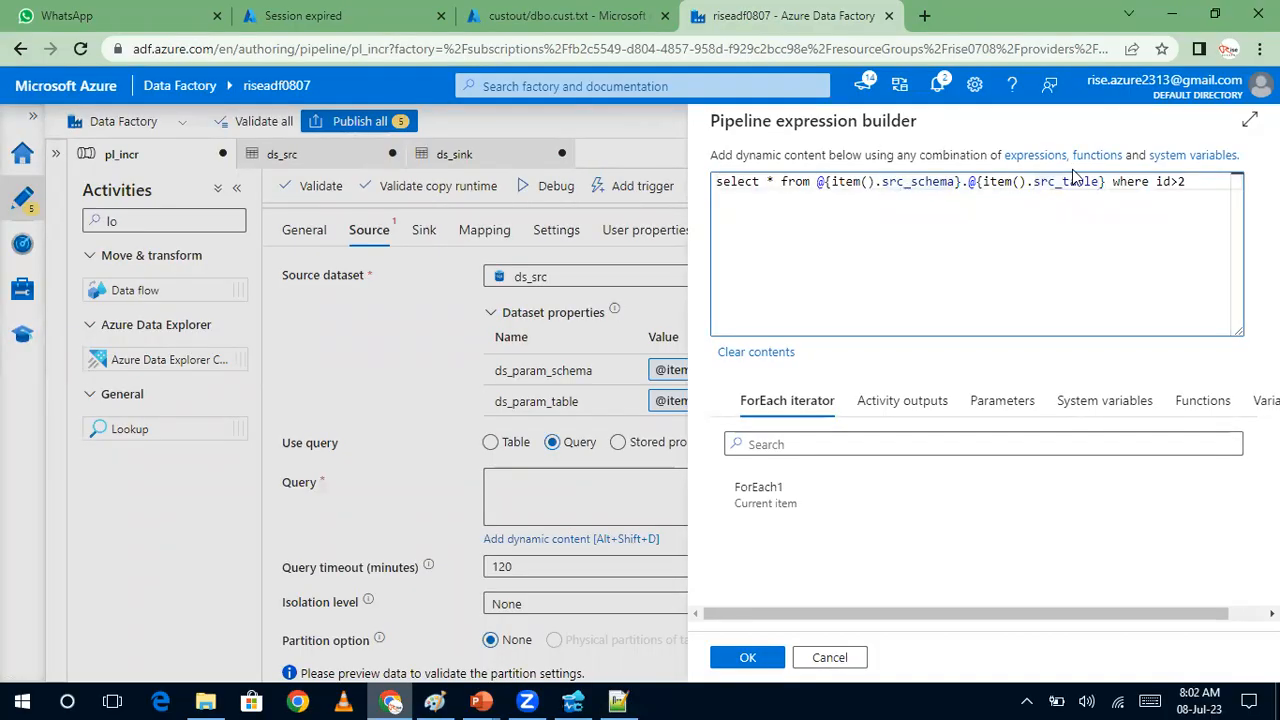
Replace id in the where clause with @{item().delta_col} and set the comparison value to 2.
double_click(1163, 181)
type("@{")
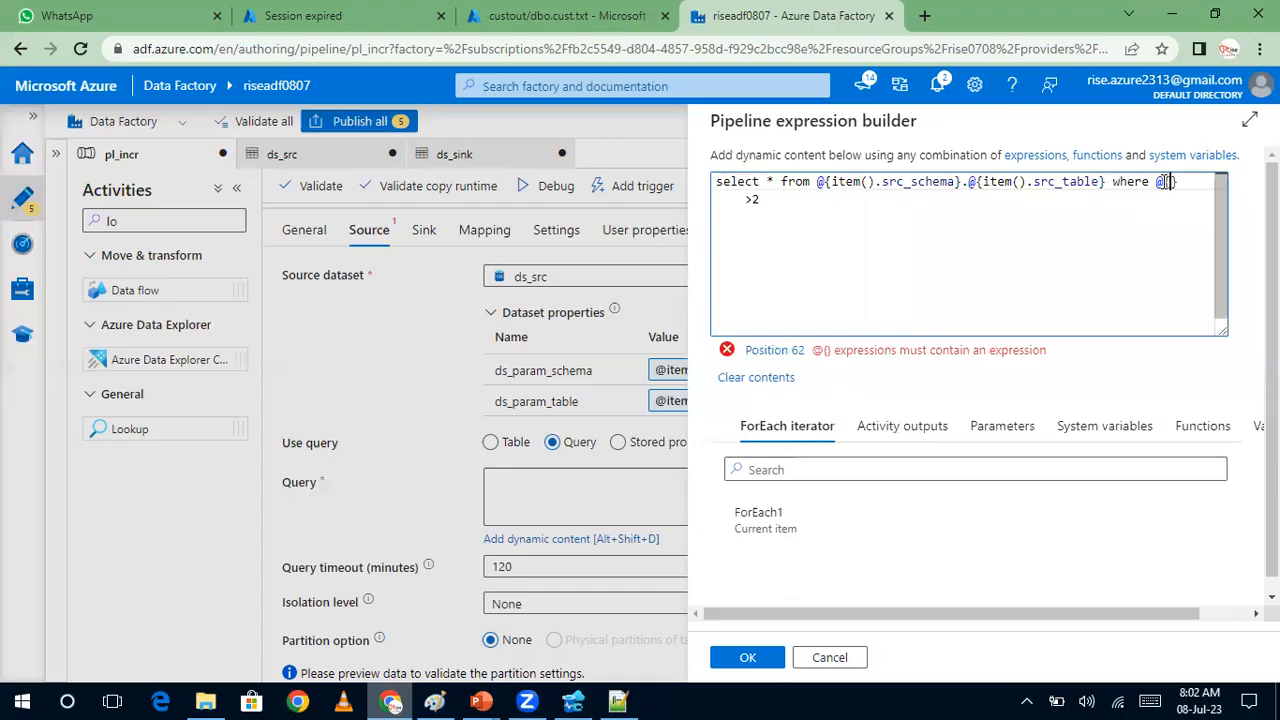
type("item")
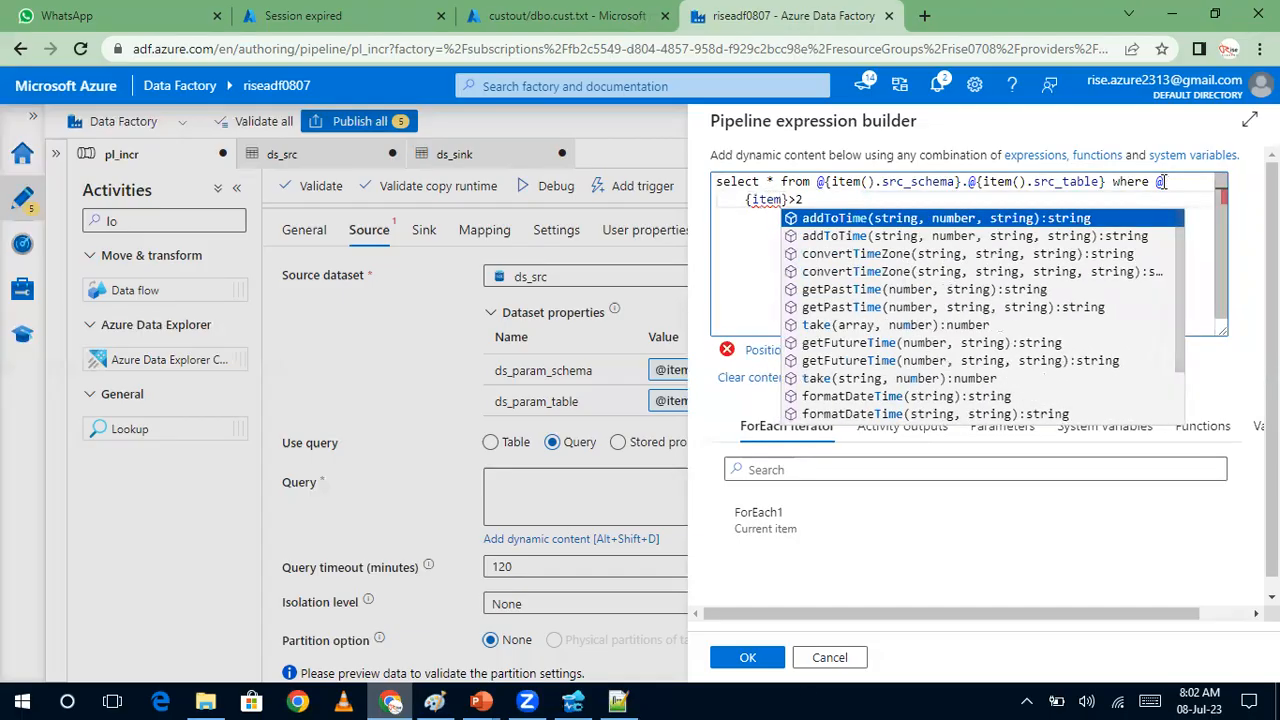
type("().")
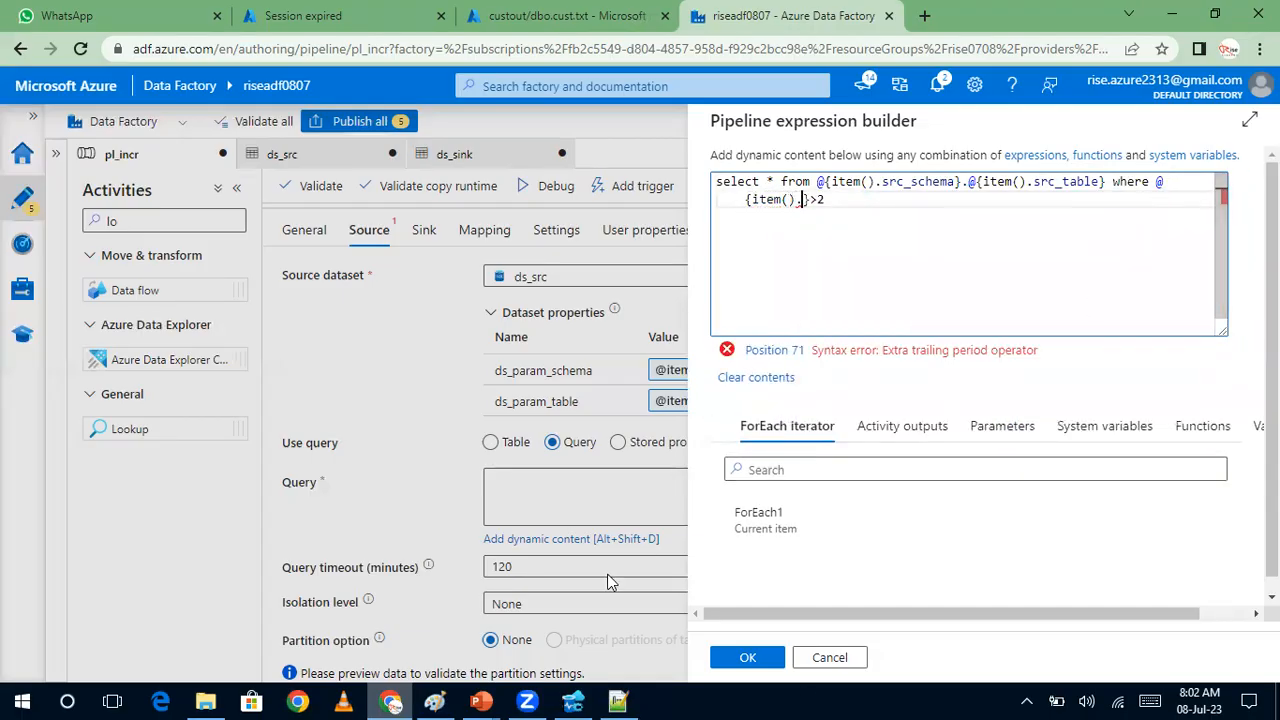
left_click(618, 701)
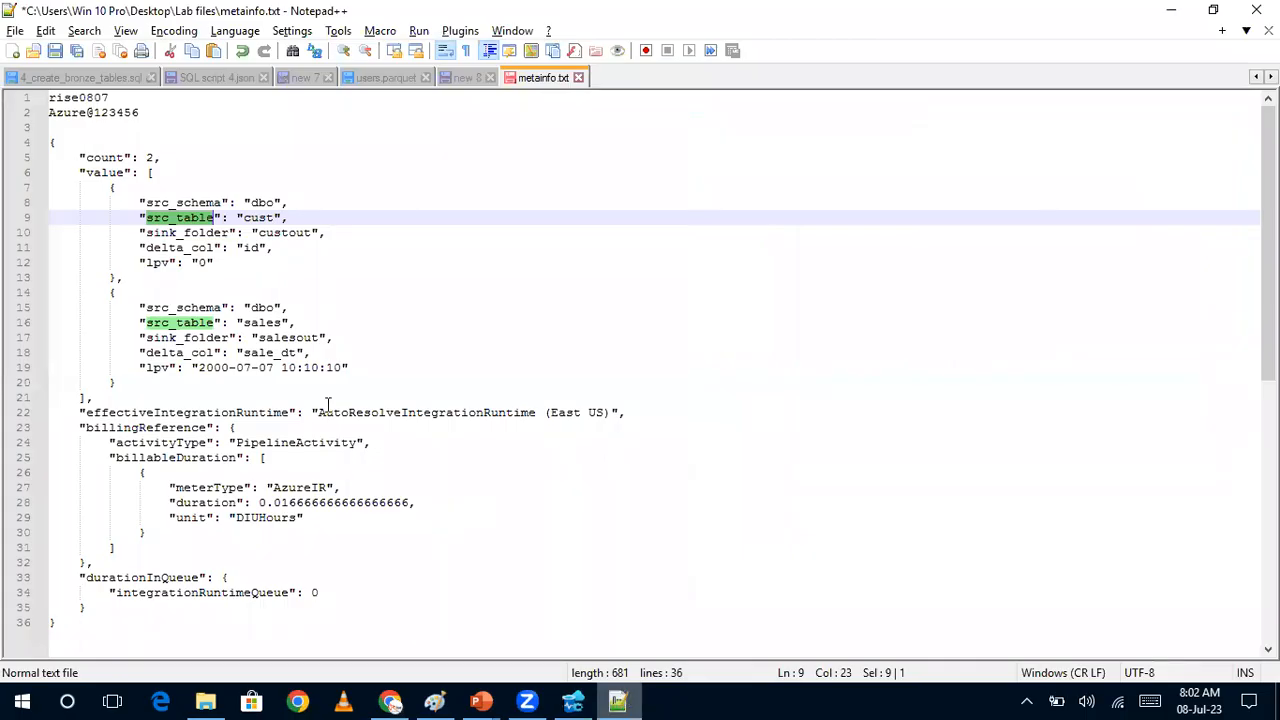
double_click(186, 248)
key("ctrl+c")
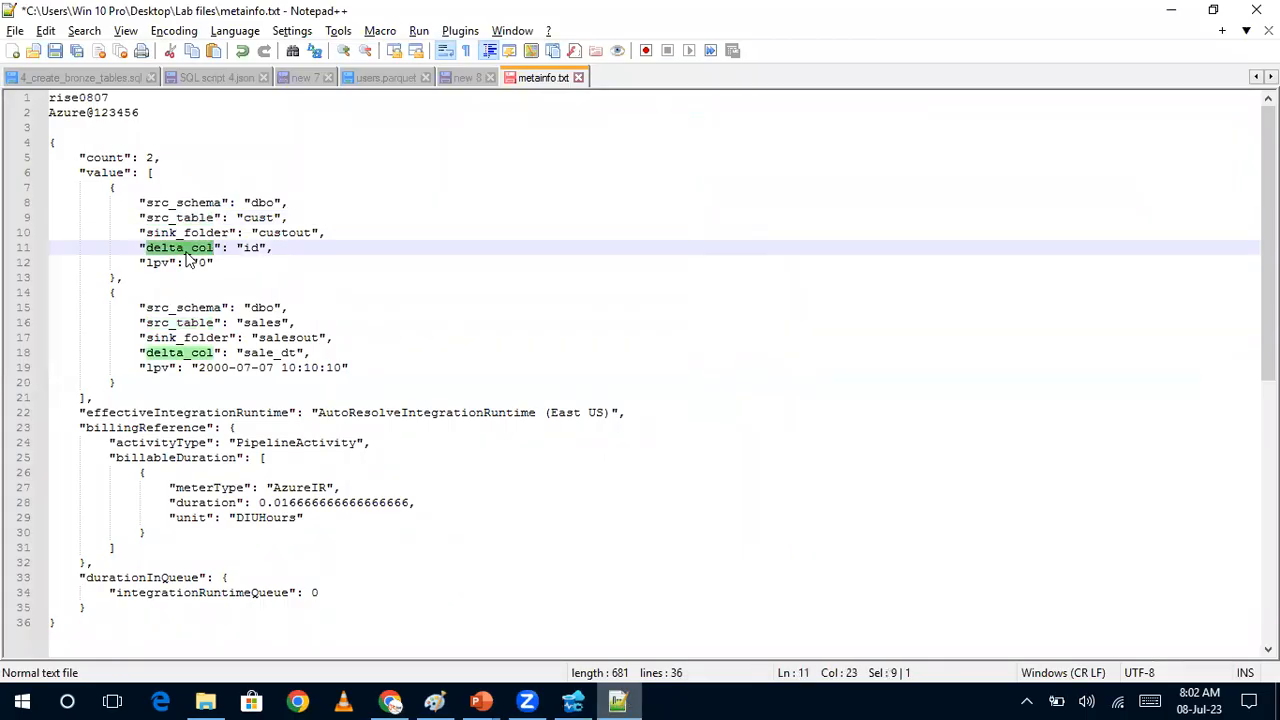
left_click(391, 701)
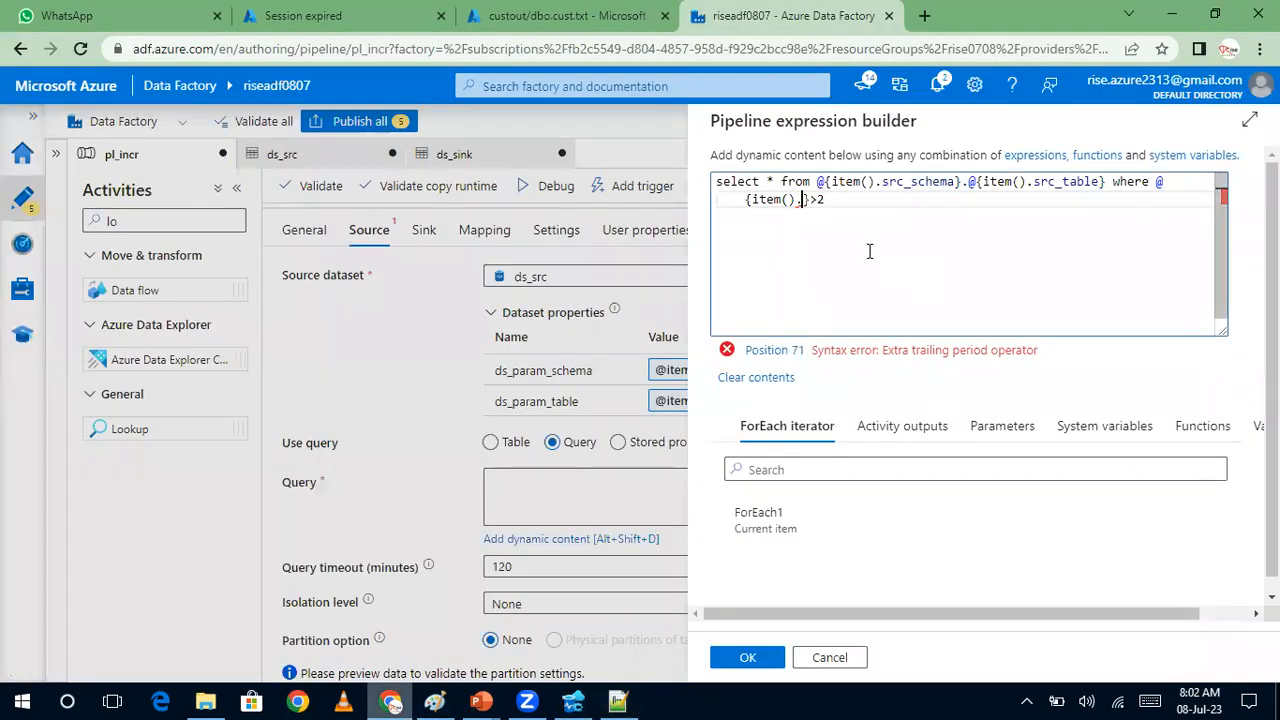
key("ctrl+v")
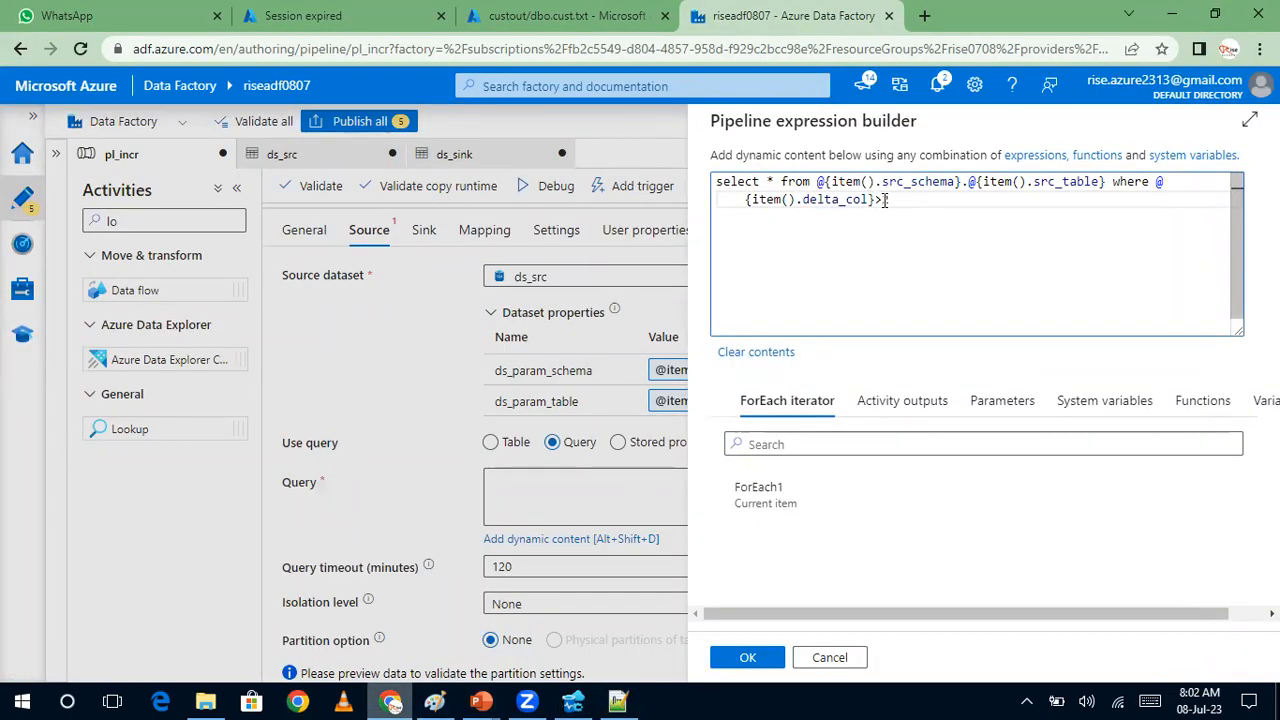
left_click_drag(882, 200, 888, 200)
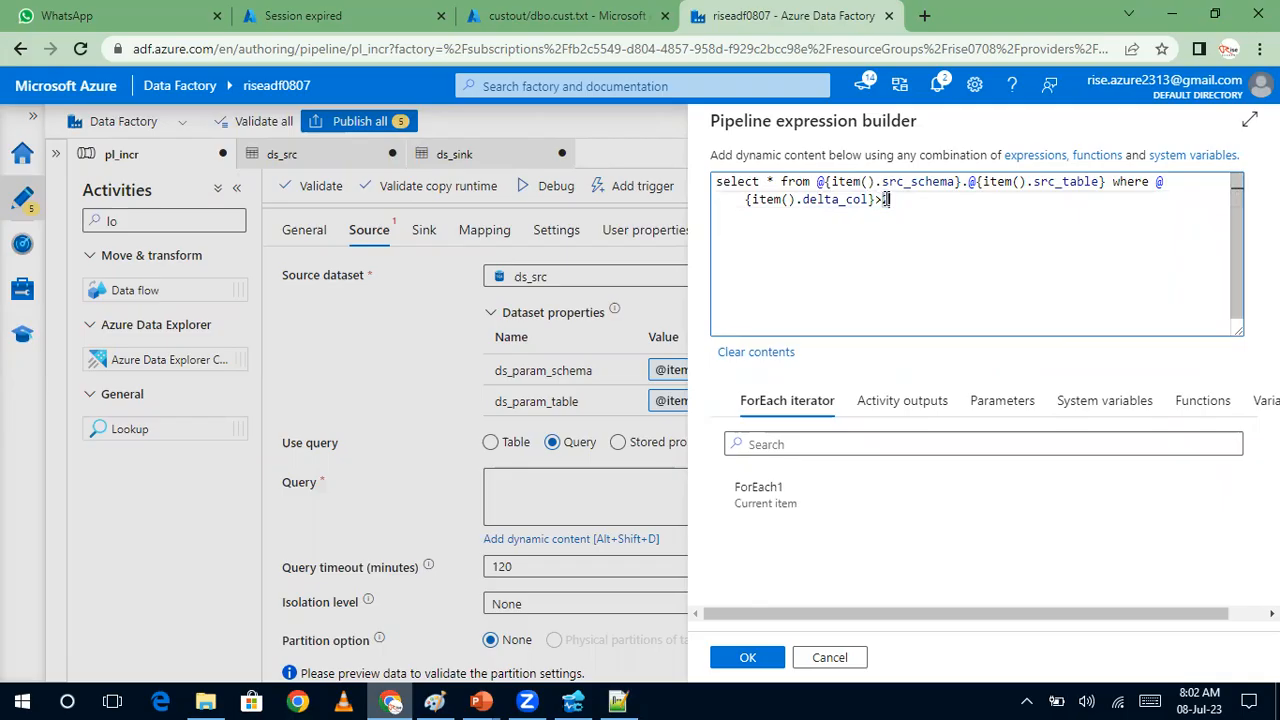
type("2")
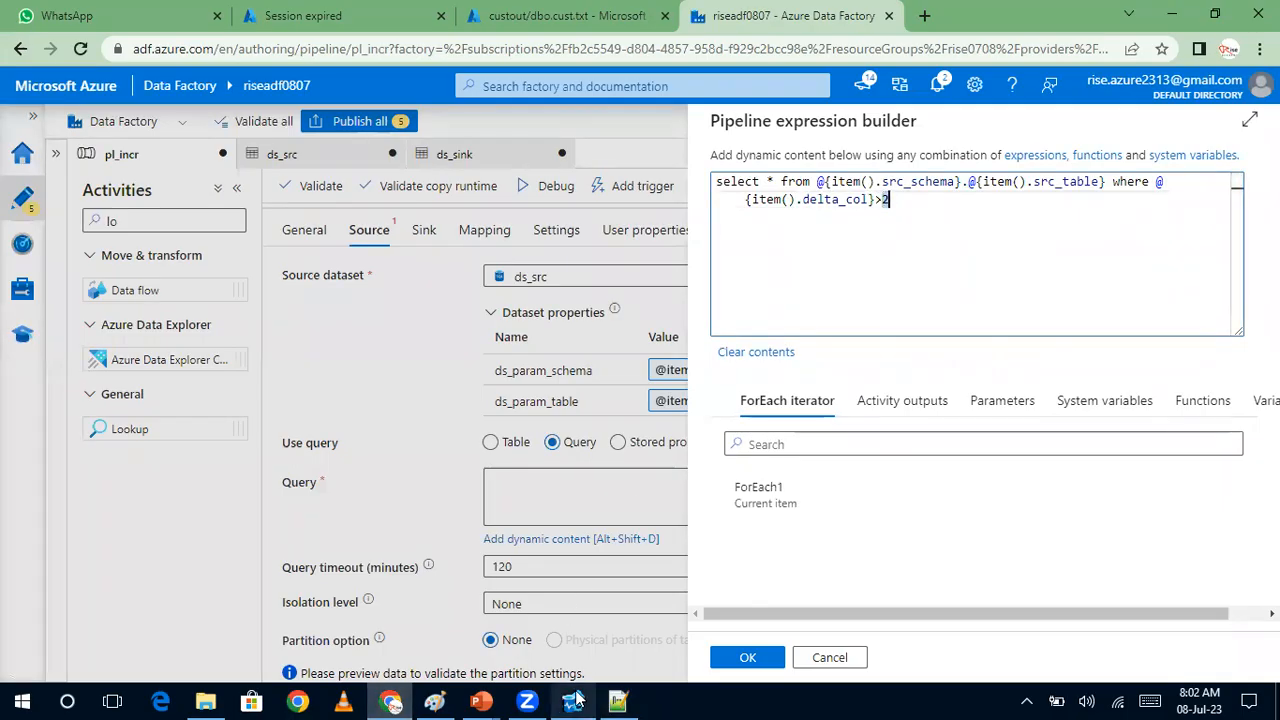
left_click(574, 700)
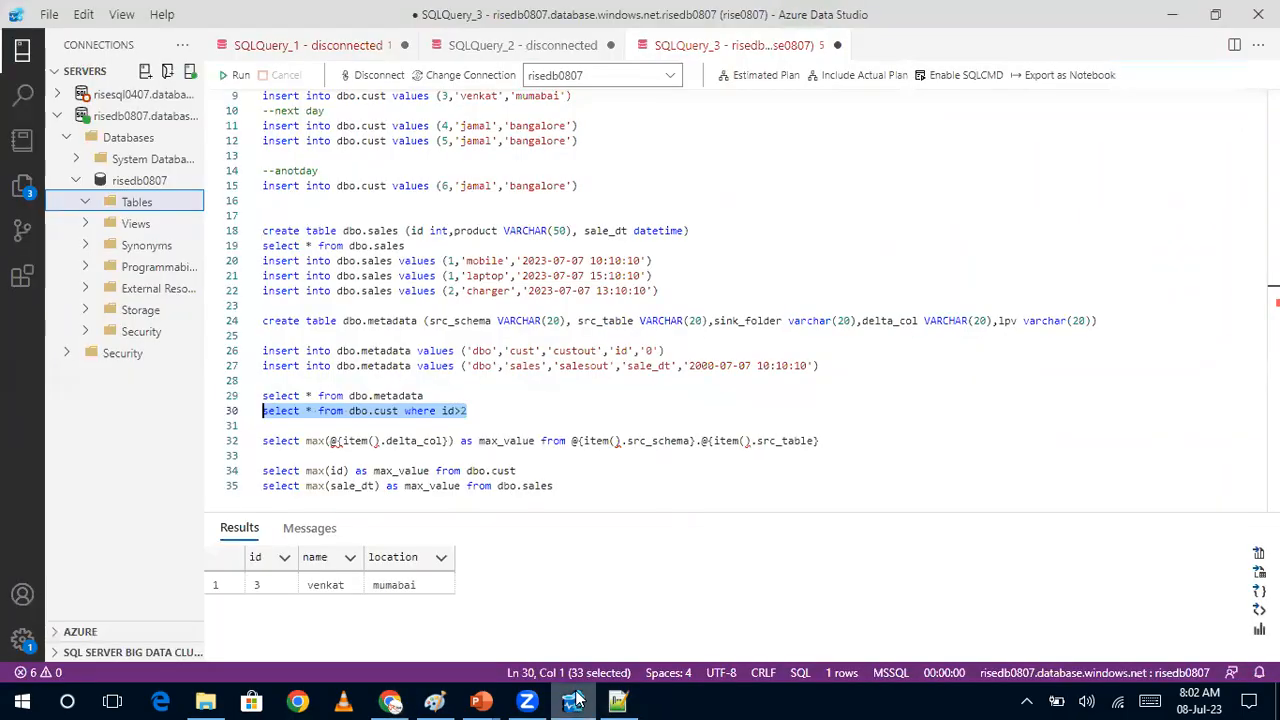
Change the dbo.cust test filter from id>2 to id>0, then review the metadata inserts' lpv column.
left_click(478, 411)
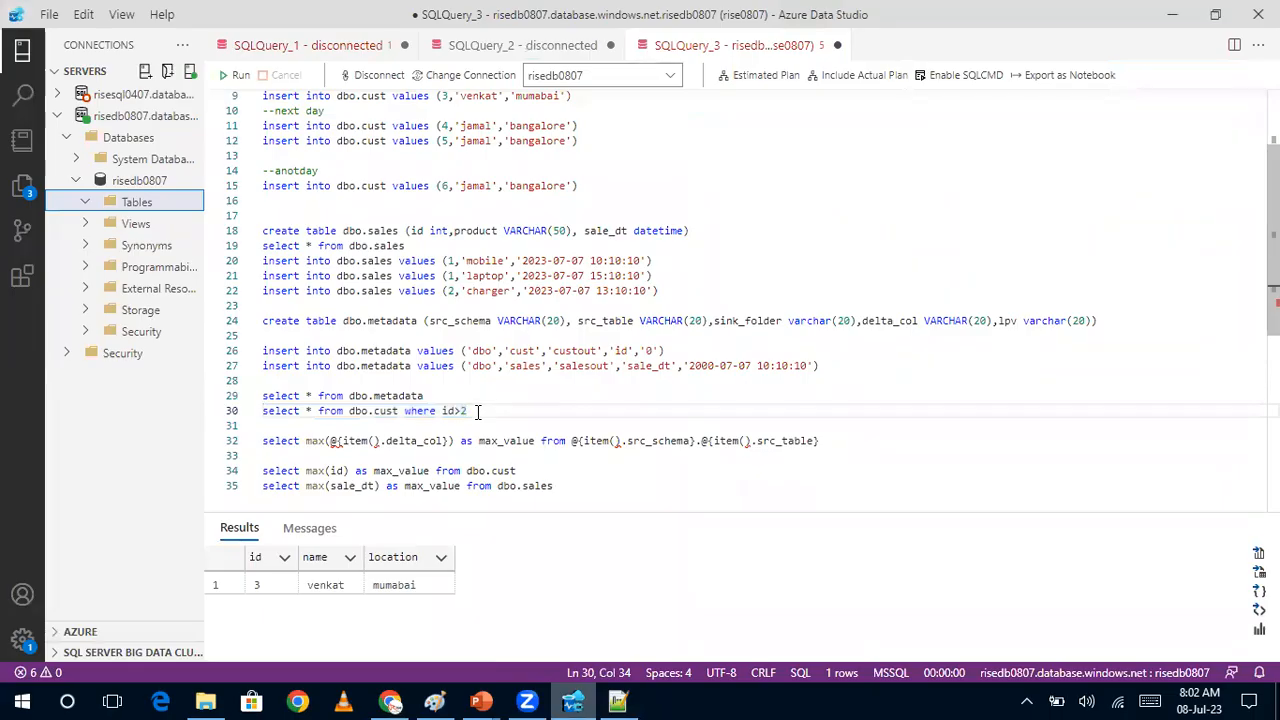
double_click(651, 351)
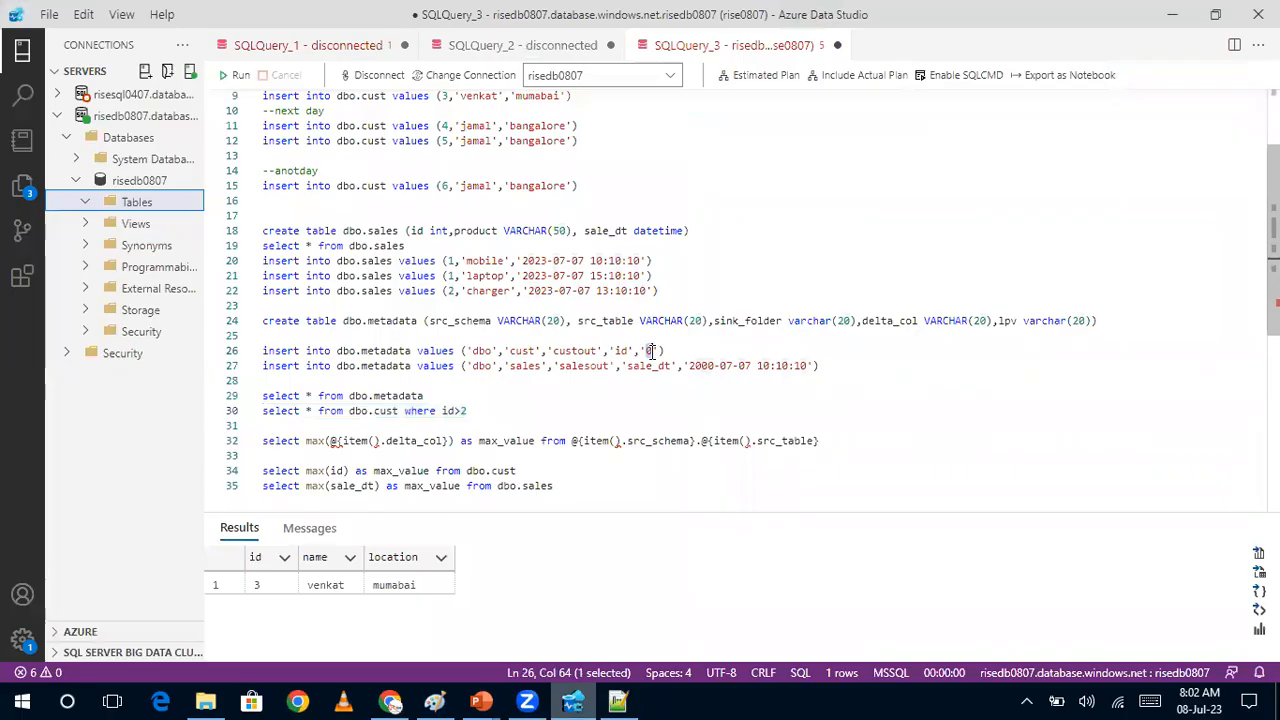
left_click(466, 410)
key("BackSpace")
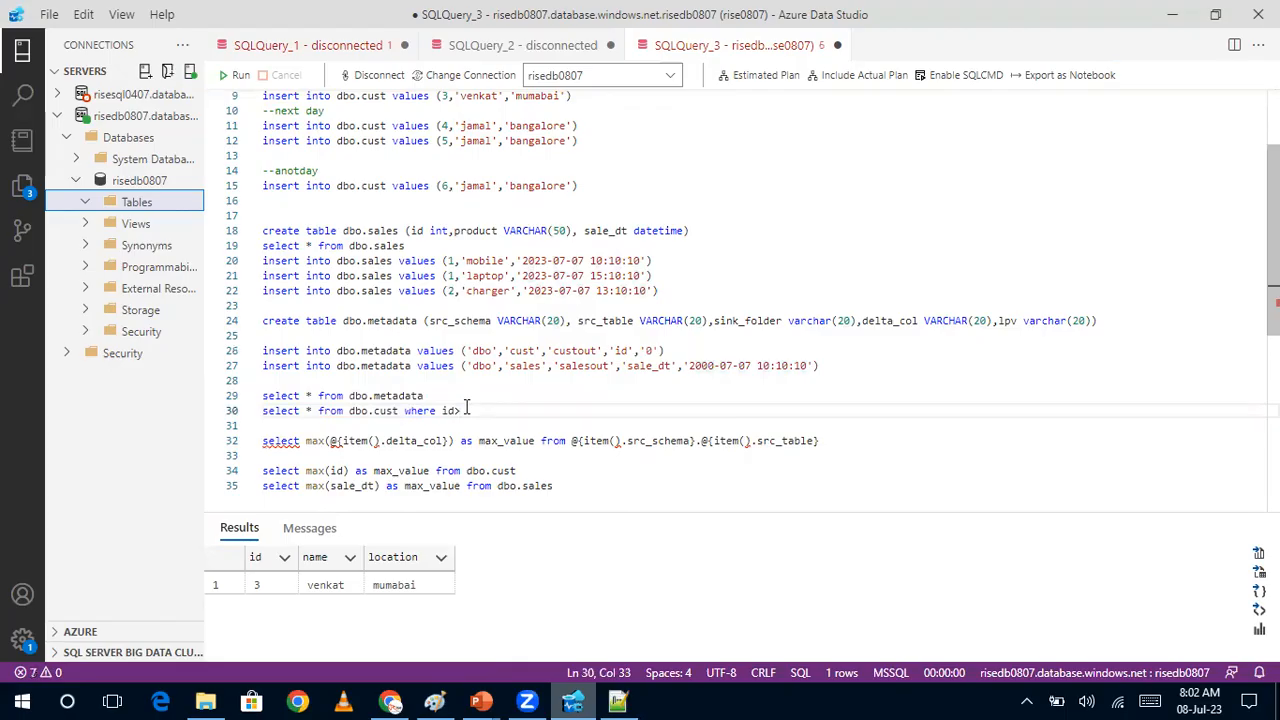
type("0")
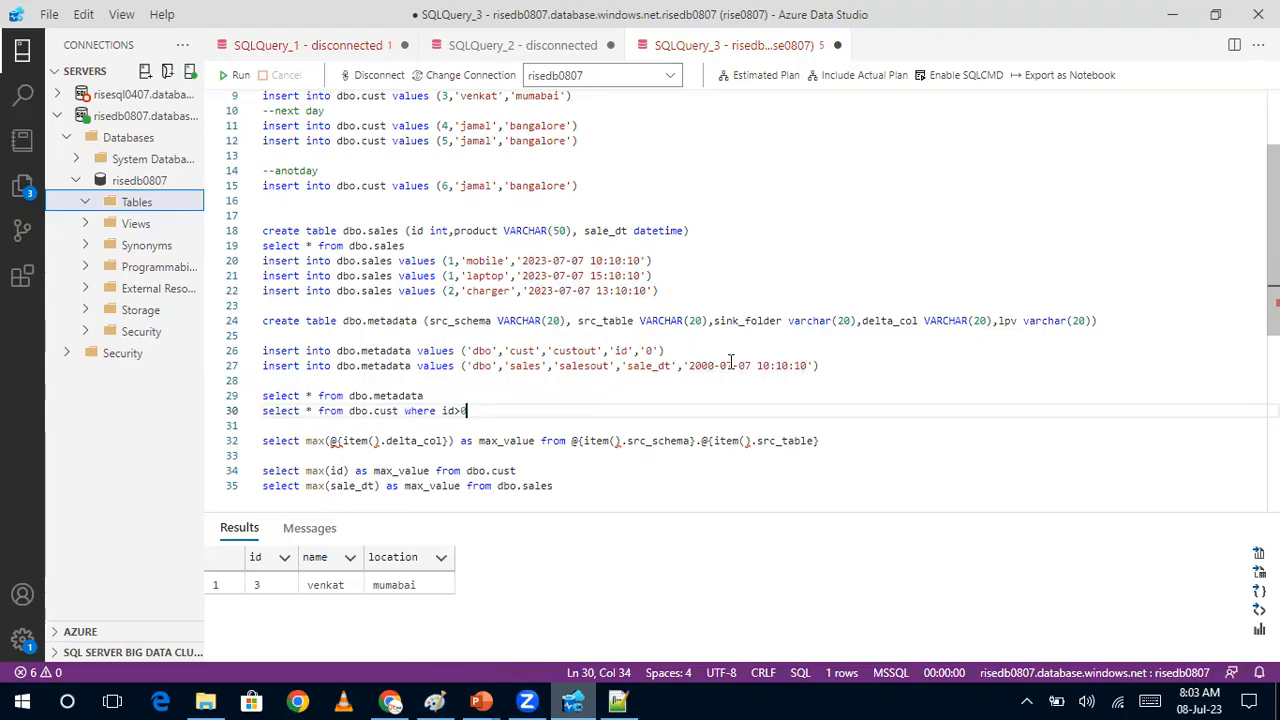
triple_click(730, 362)
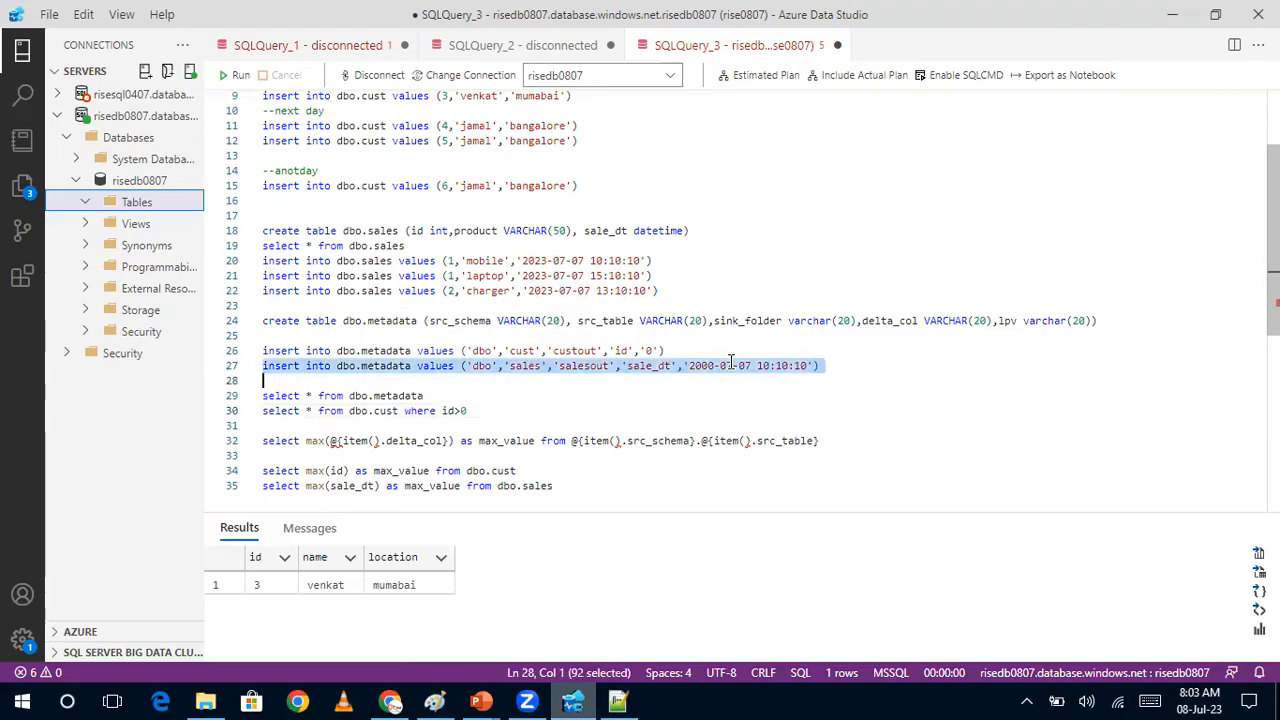
double_click(1008, 321)
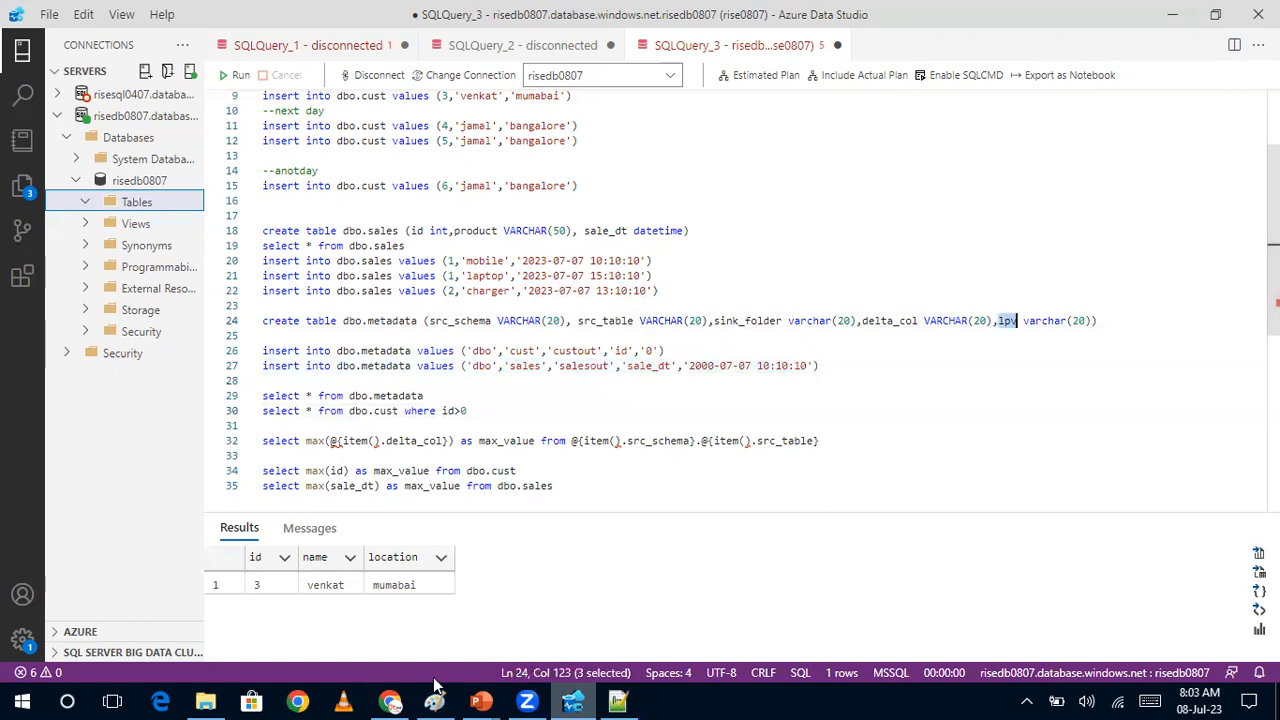
left_click(390, 700)
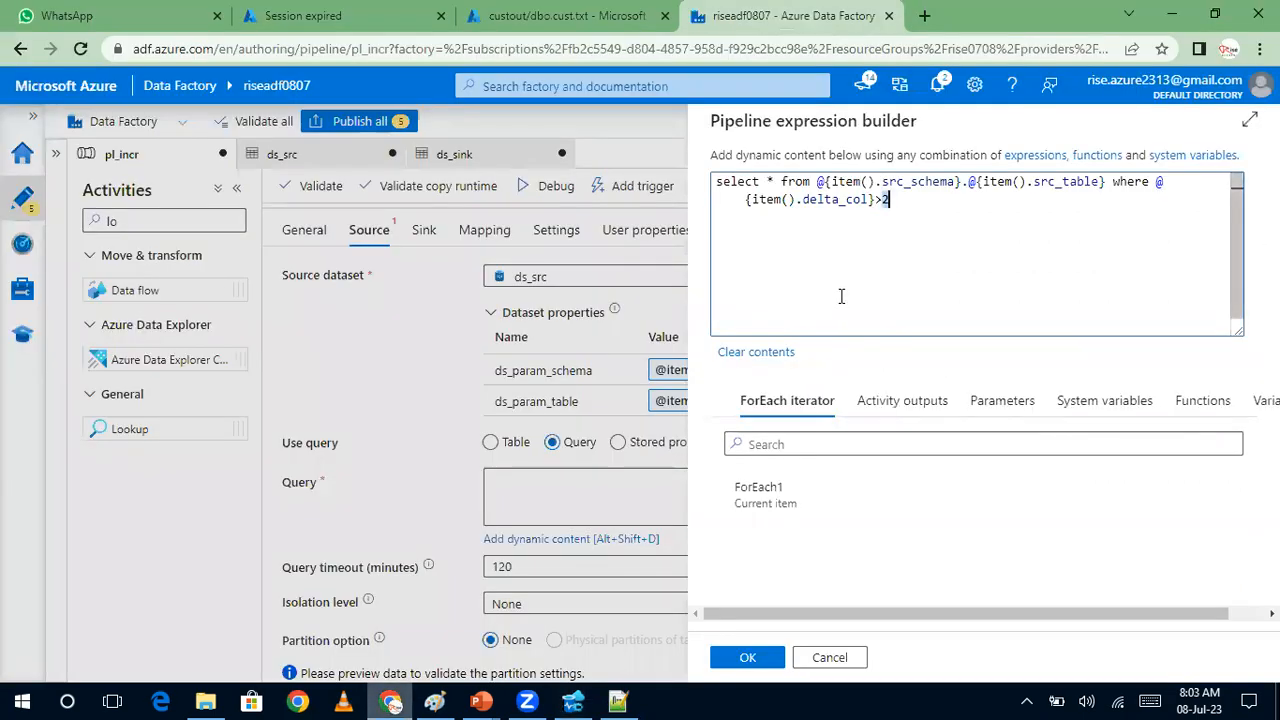
Replace the 2 after delta_col> with @{item().lpv}, copying lpv from metainfo.txt.
key("BackSpace")
type("@{")
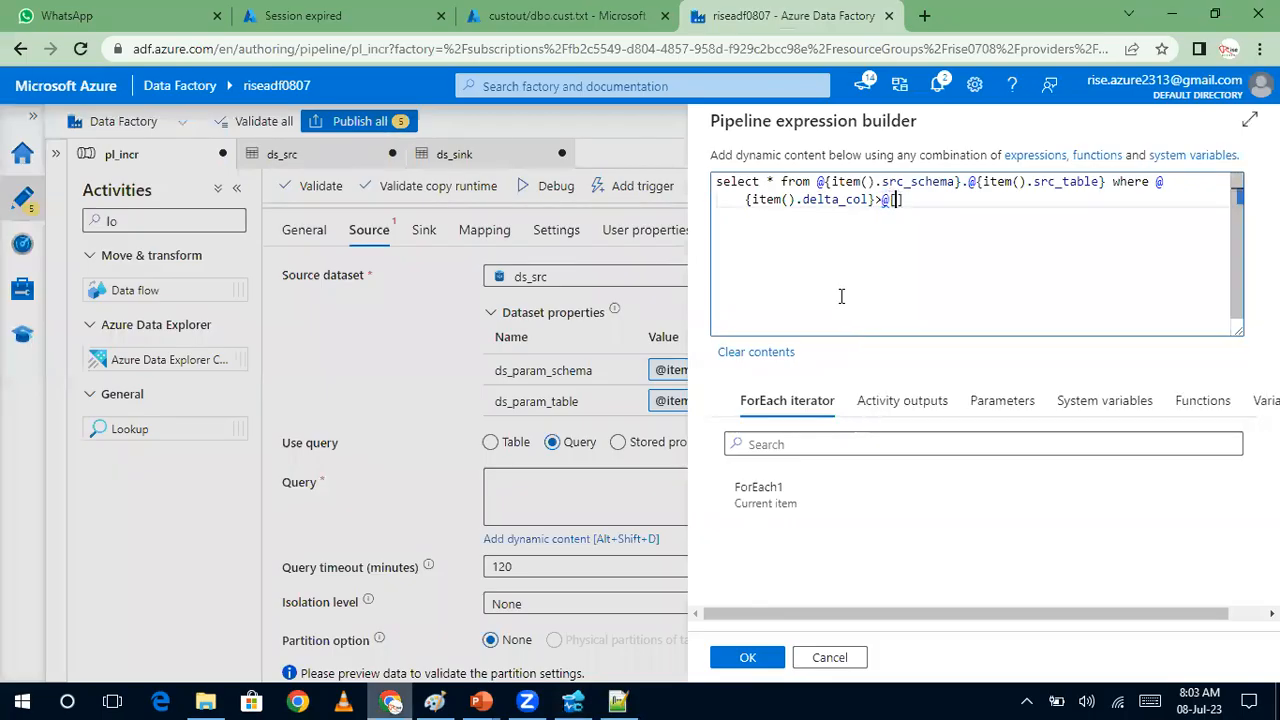
type("{")
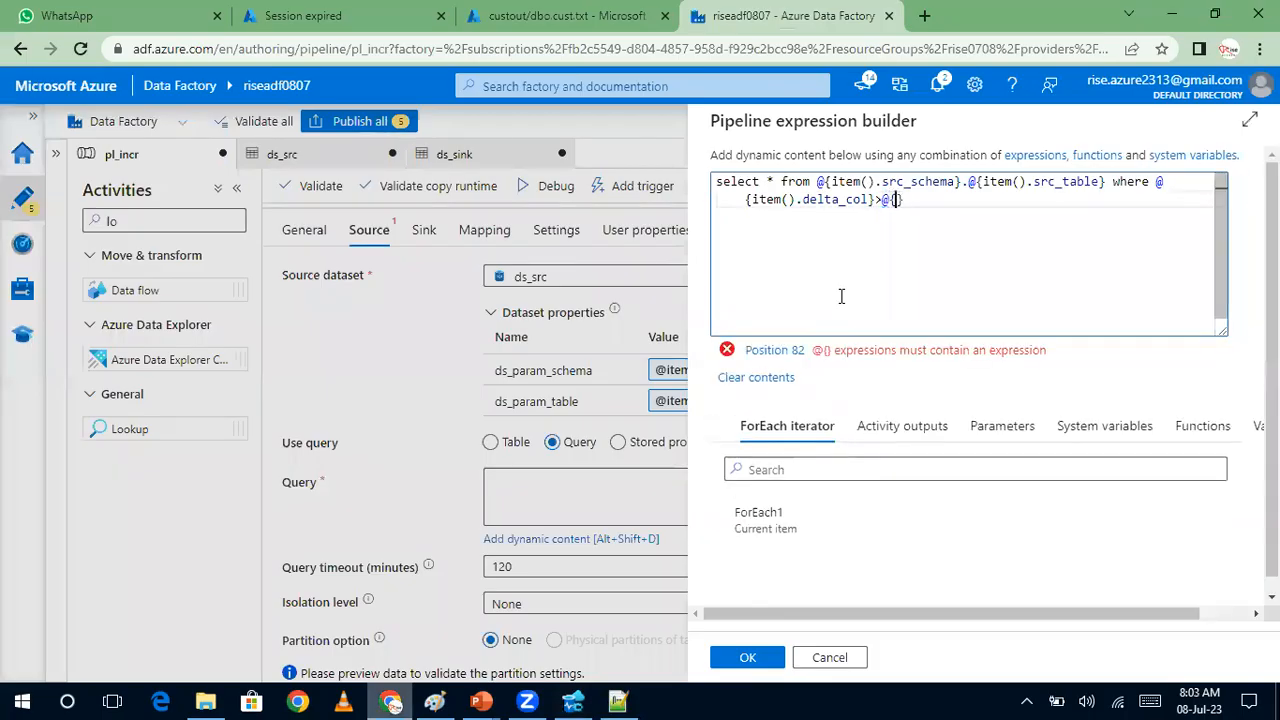
type("ite,")
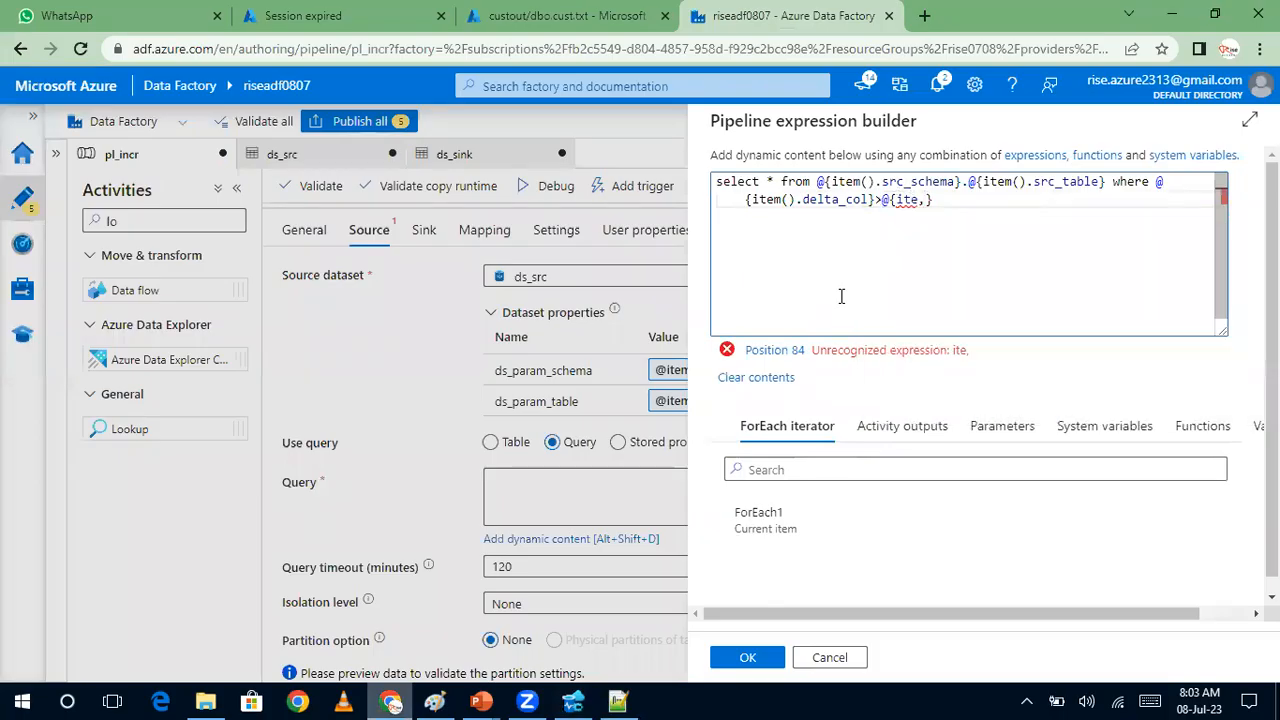
type(".")
key("BackSpace")
type("m.")
key("BackSpace")
type("().")
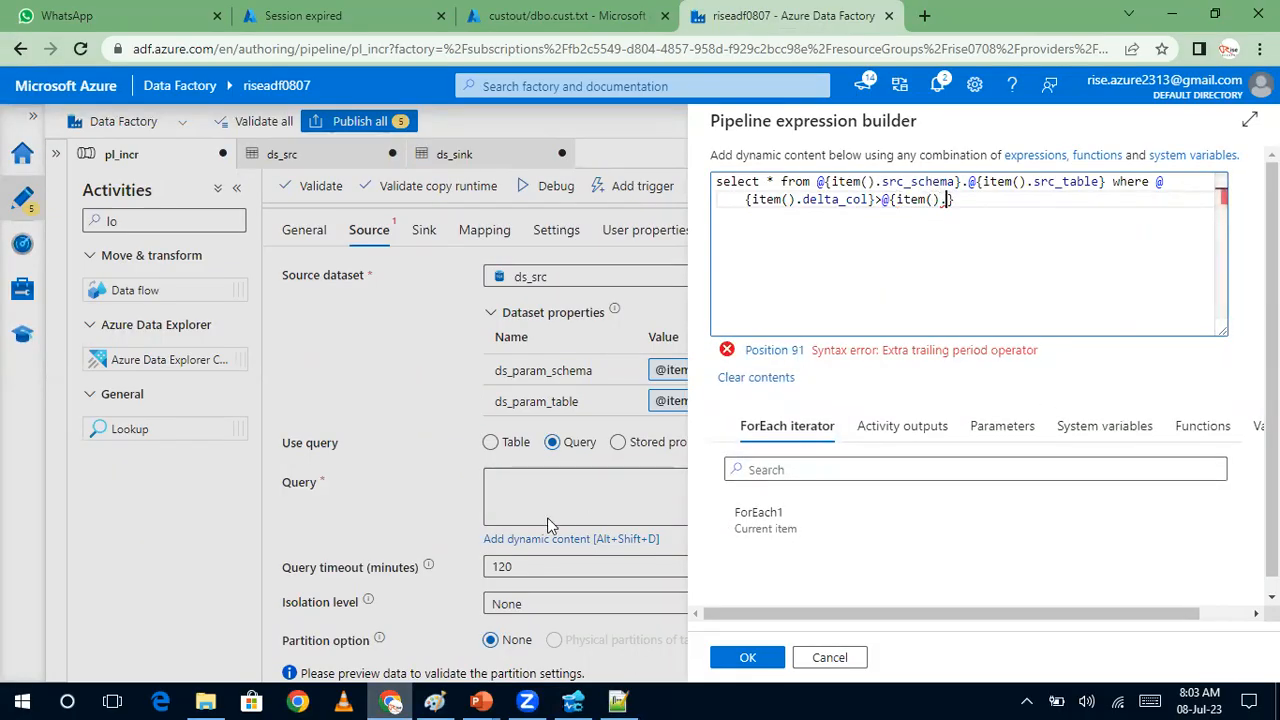
left_click(619, 701)
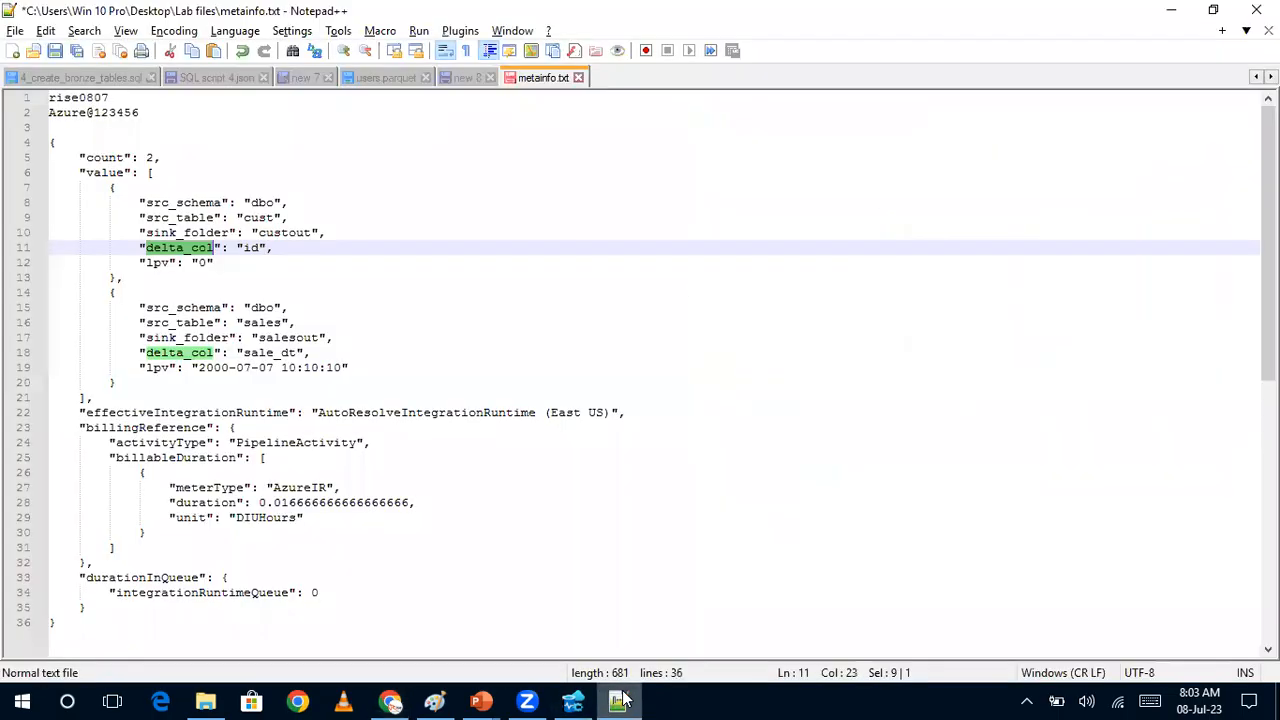
double_click(160, 368)
key("ctrl+c")
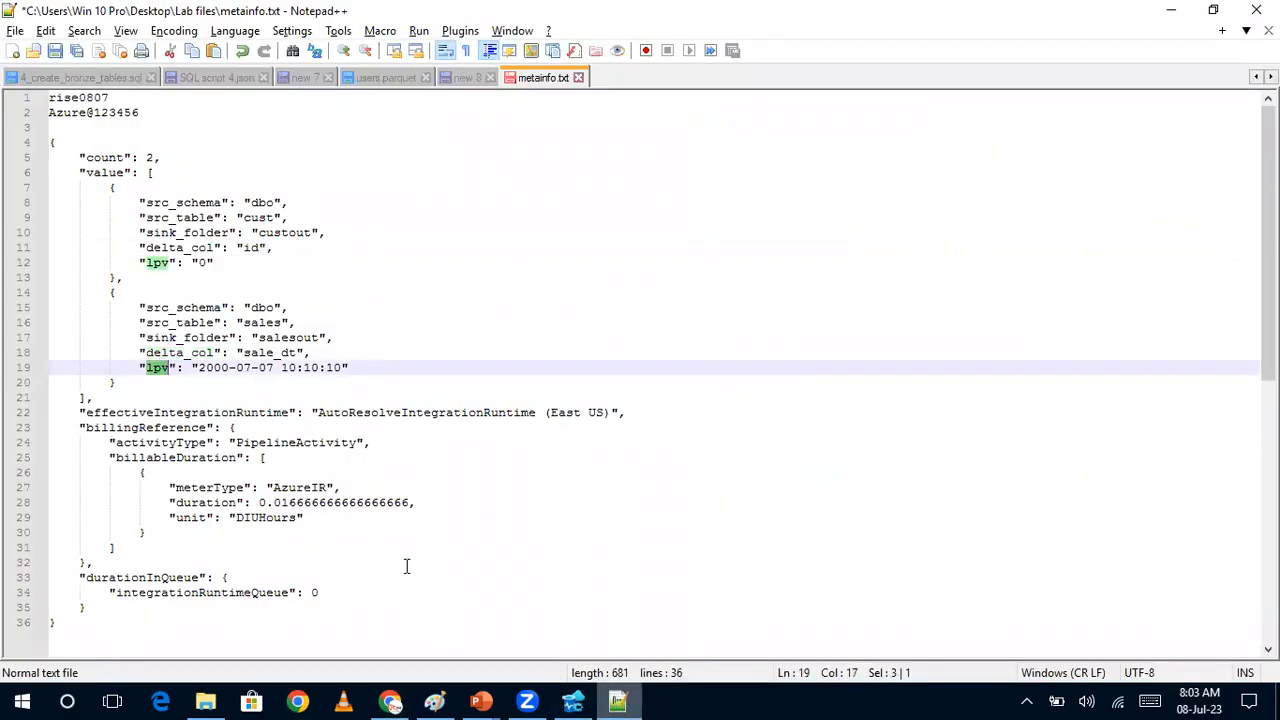
left_click(570, 701)
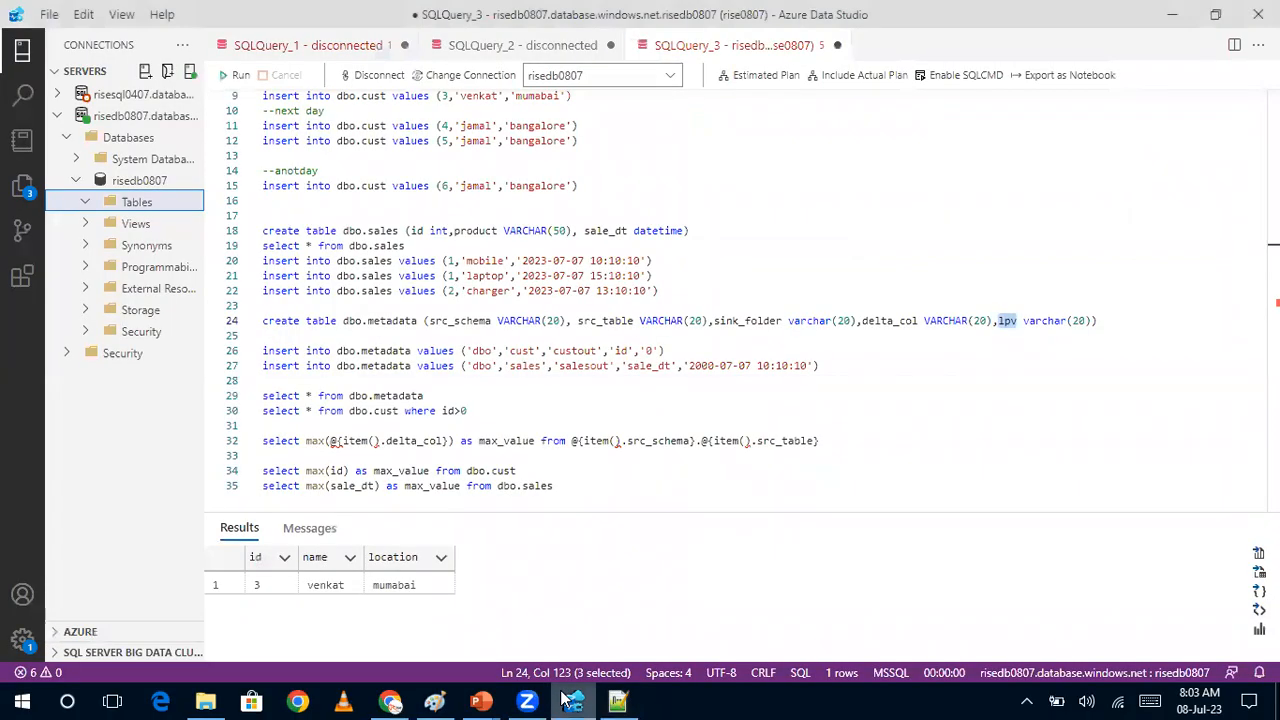
left_click(389, 701)
key("ctrl+v")
Wrap @{item().lpv} in single quotes and apply the query with OK.
left_click(882, 199)
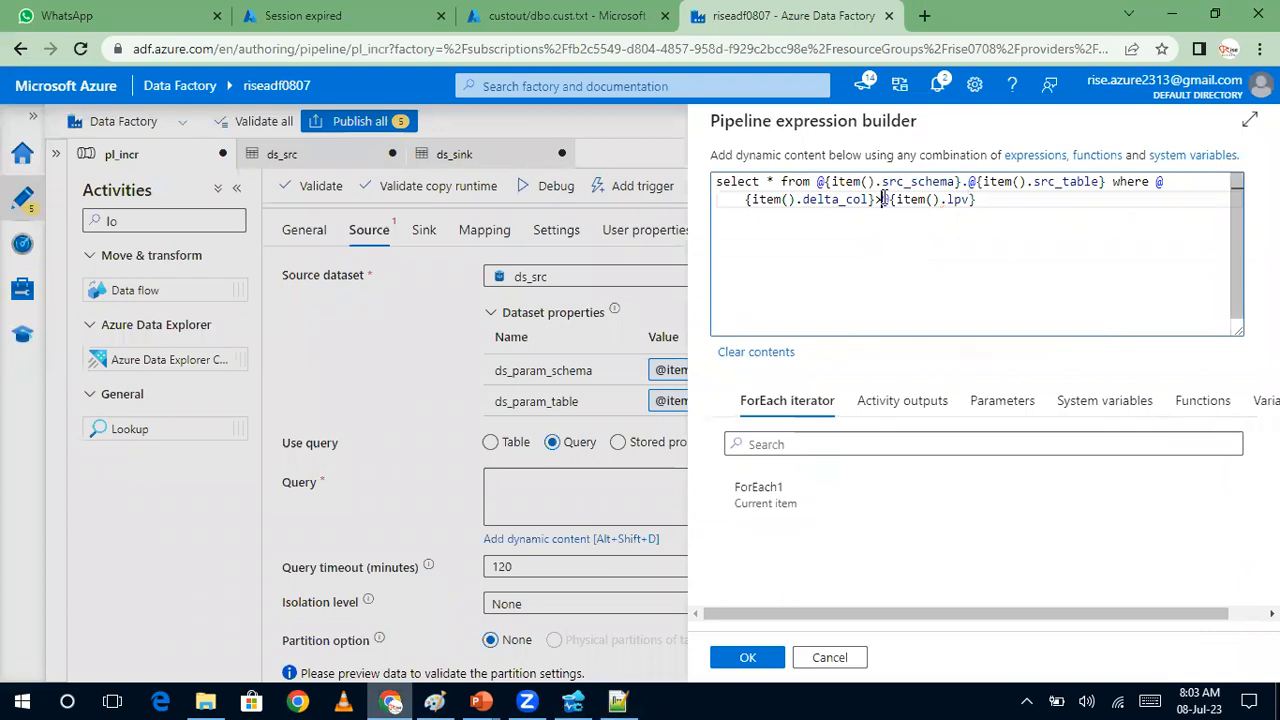
type("'")
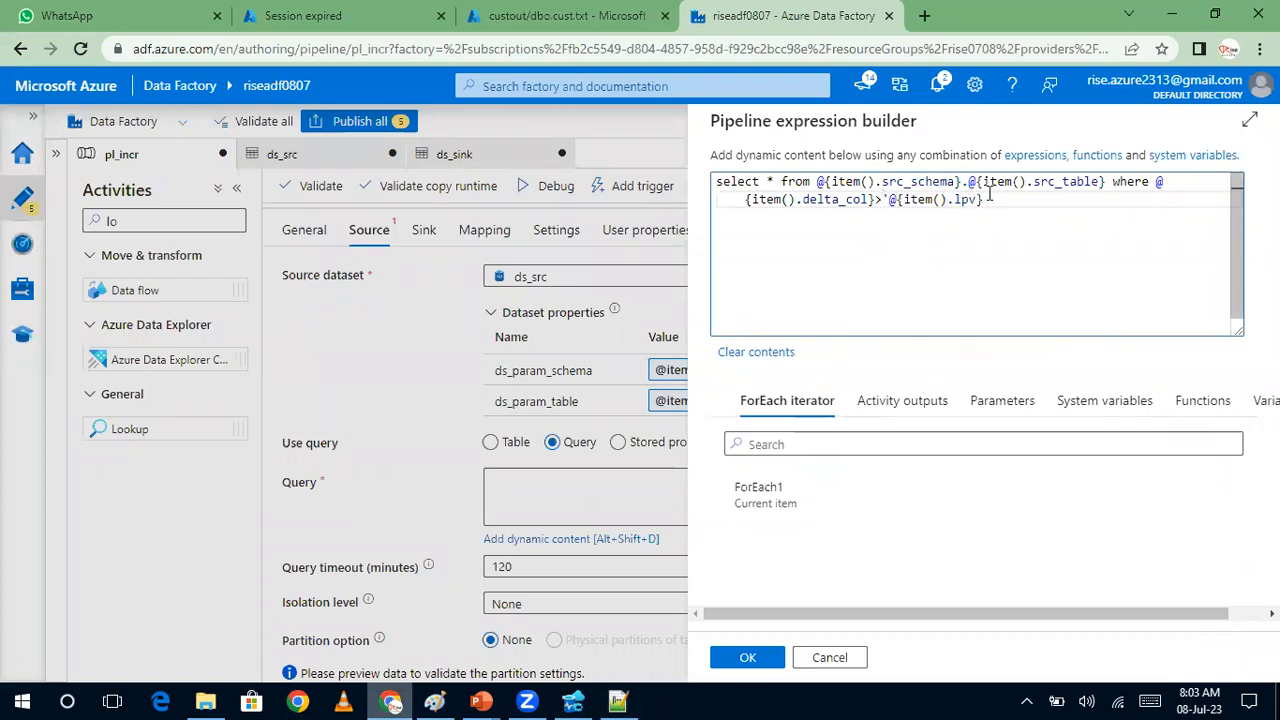
type("'")
left_click(895, 199)
type("'")
left_click(889, 199)
key("BackSpace")
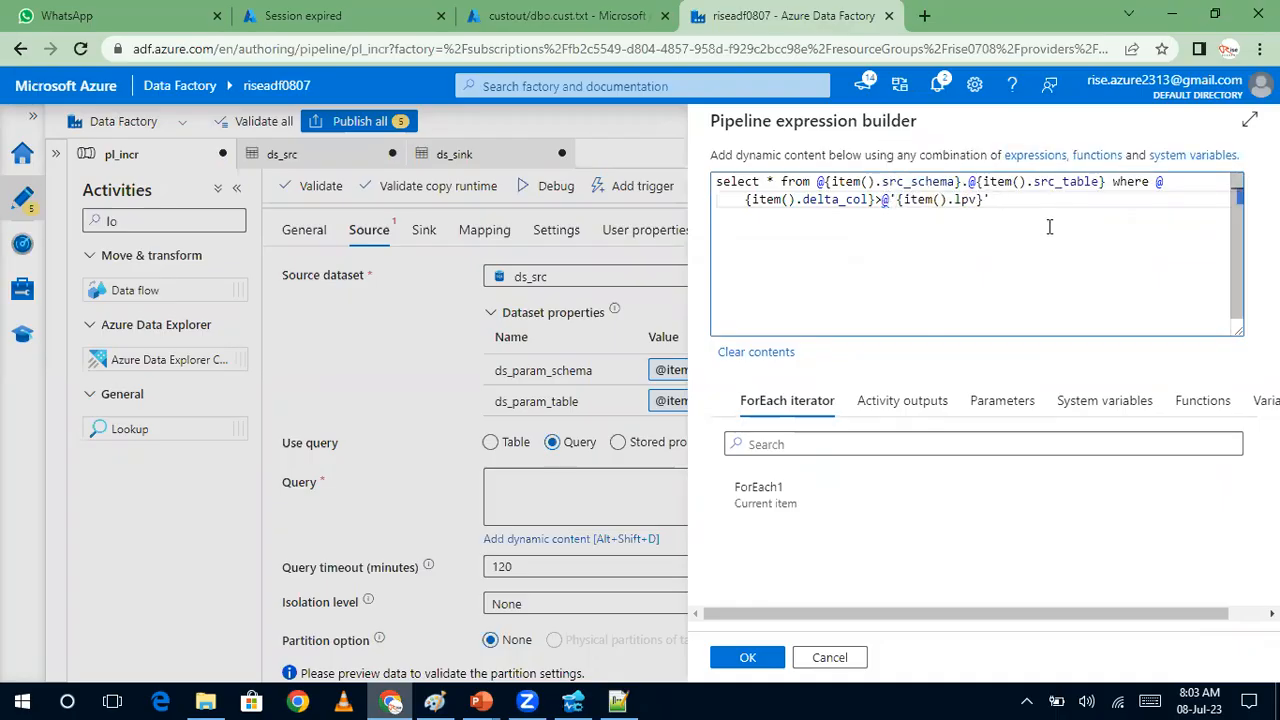
type("'")
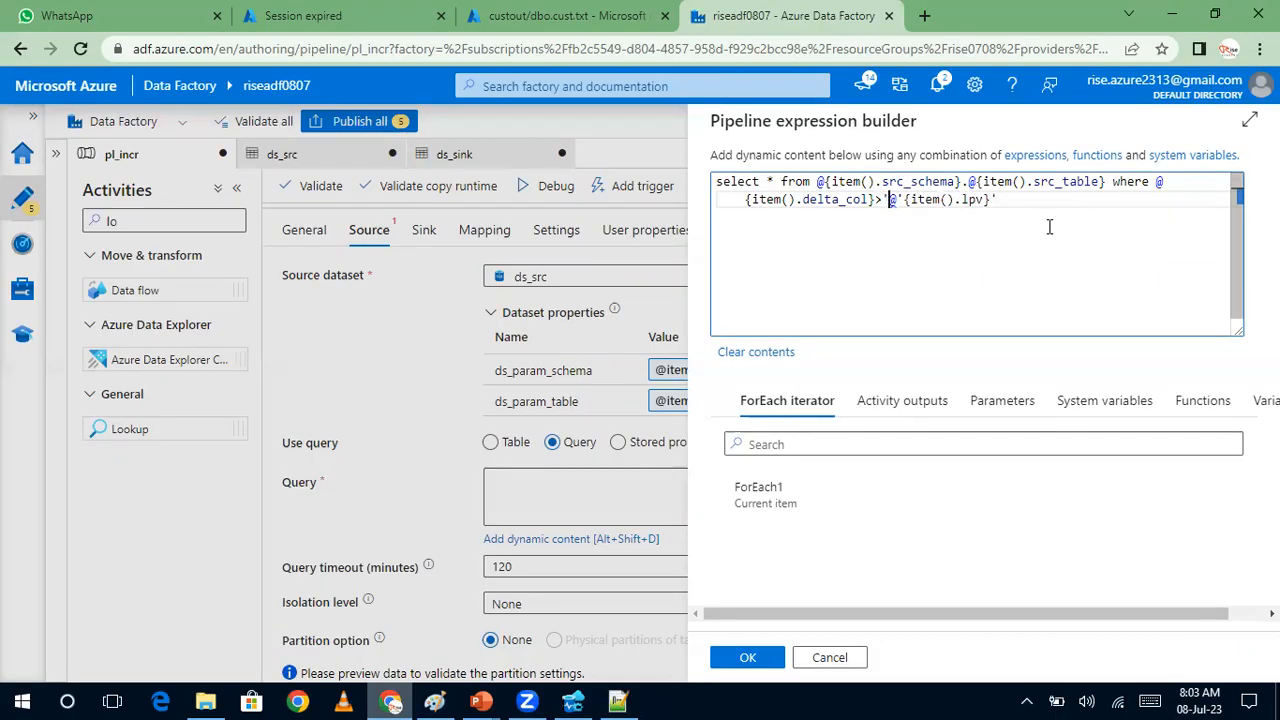
key("Right")
key("Delete")
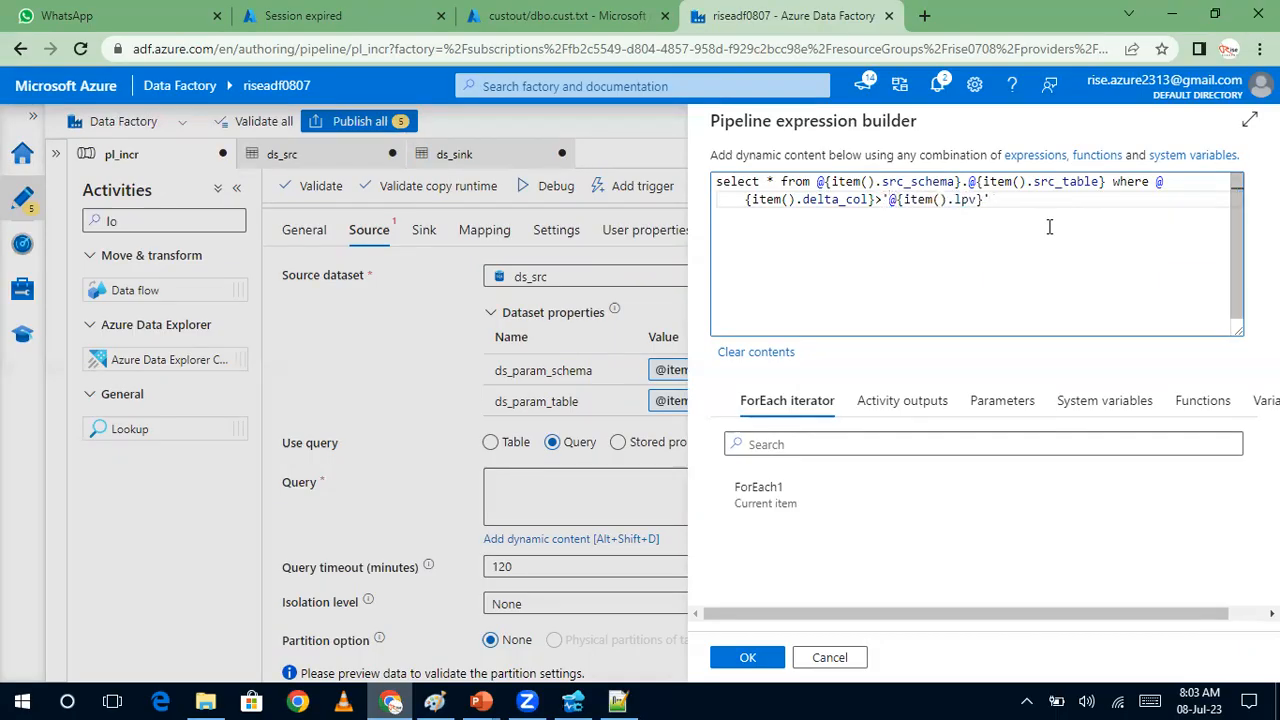
left_click(745, 657)
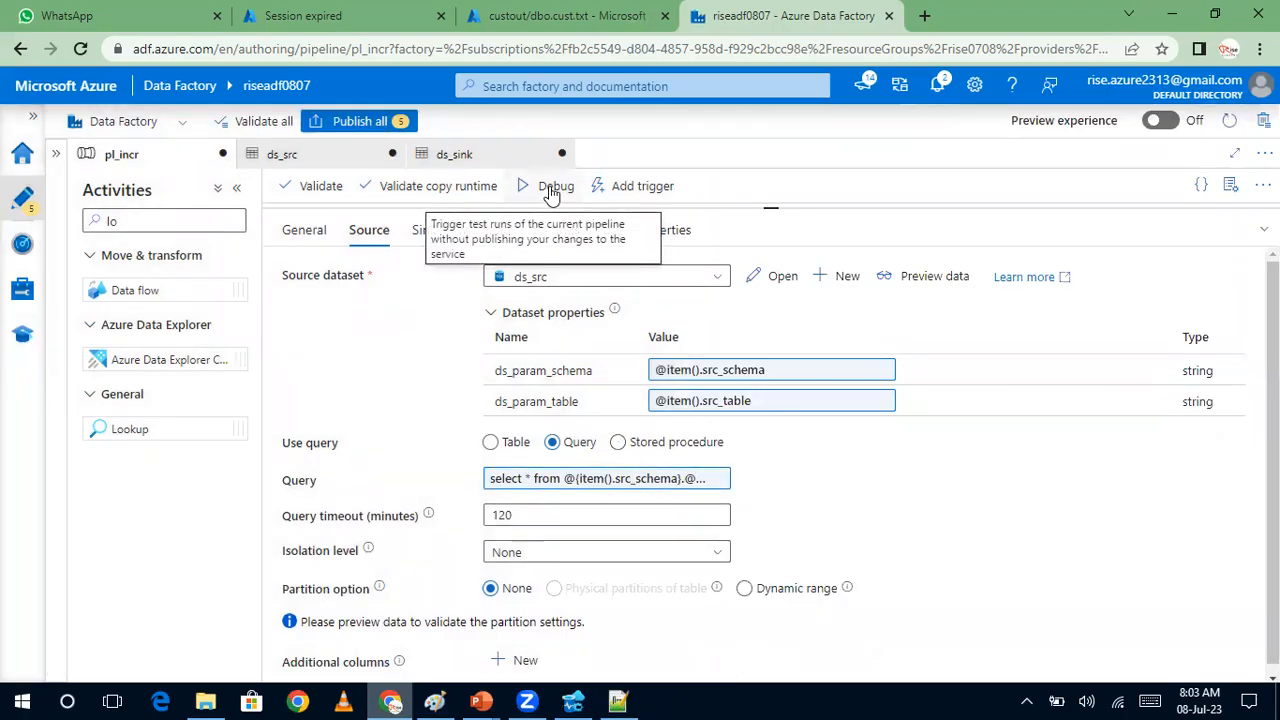
Select Copy data1's full query expression and prepare a blank line under the metadata select in Azure Data Studio.
left_click(565, 482)
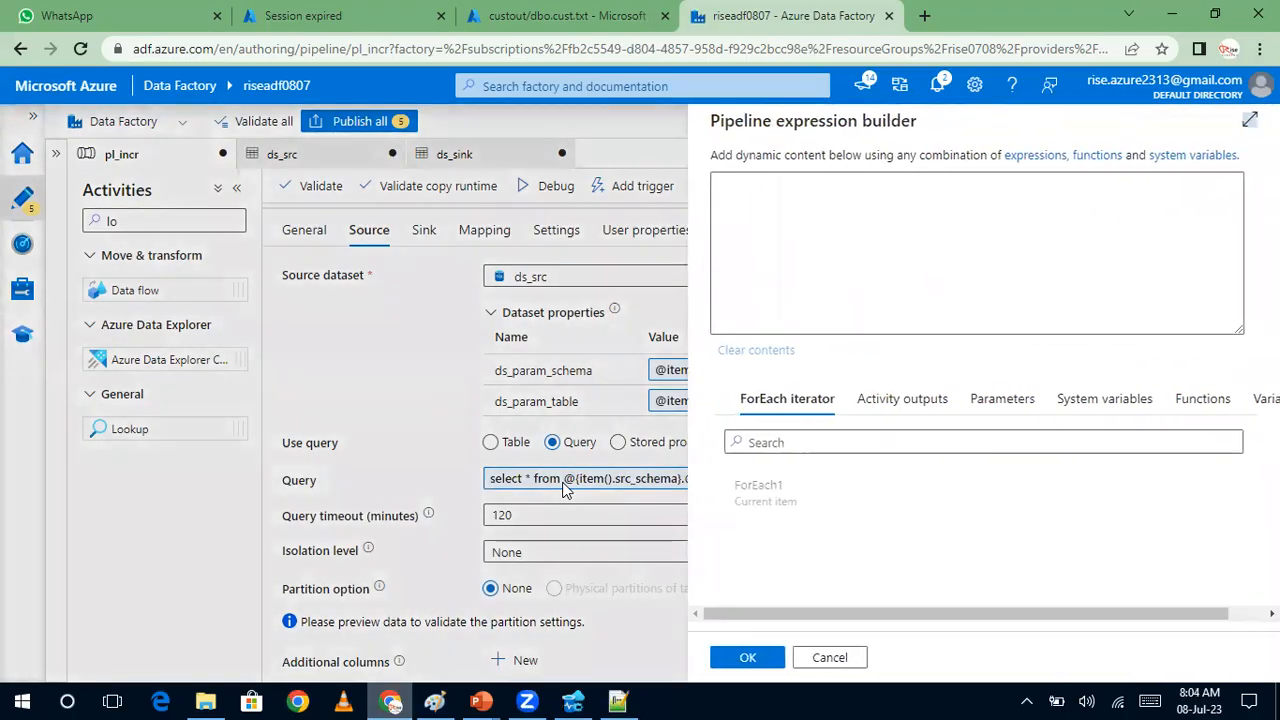
key("ctrl+a")
key("ctrl+c")
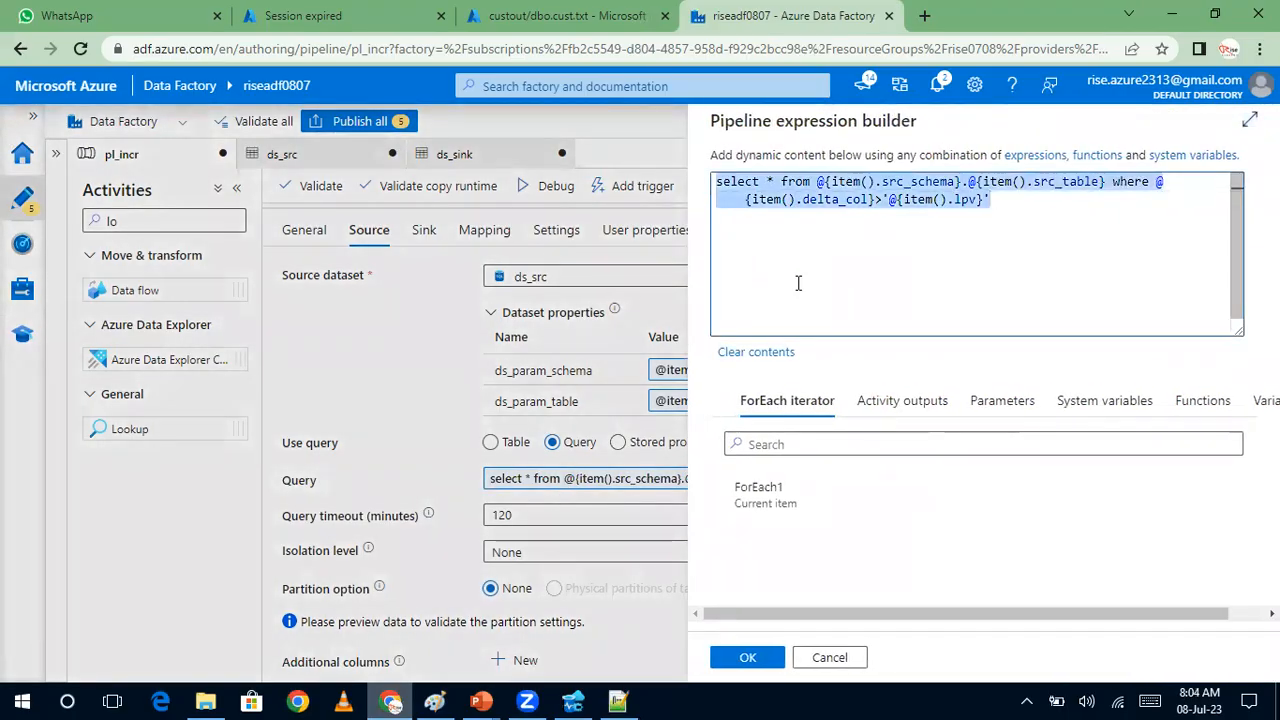
left_click(621, 701)
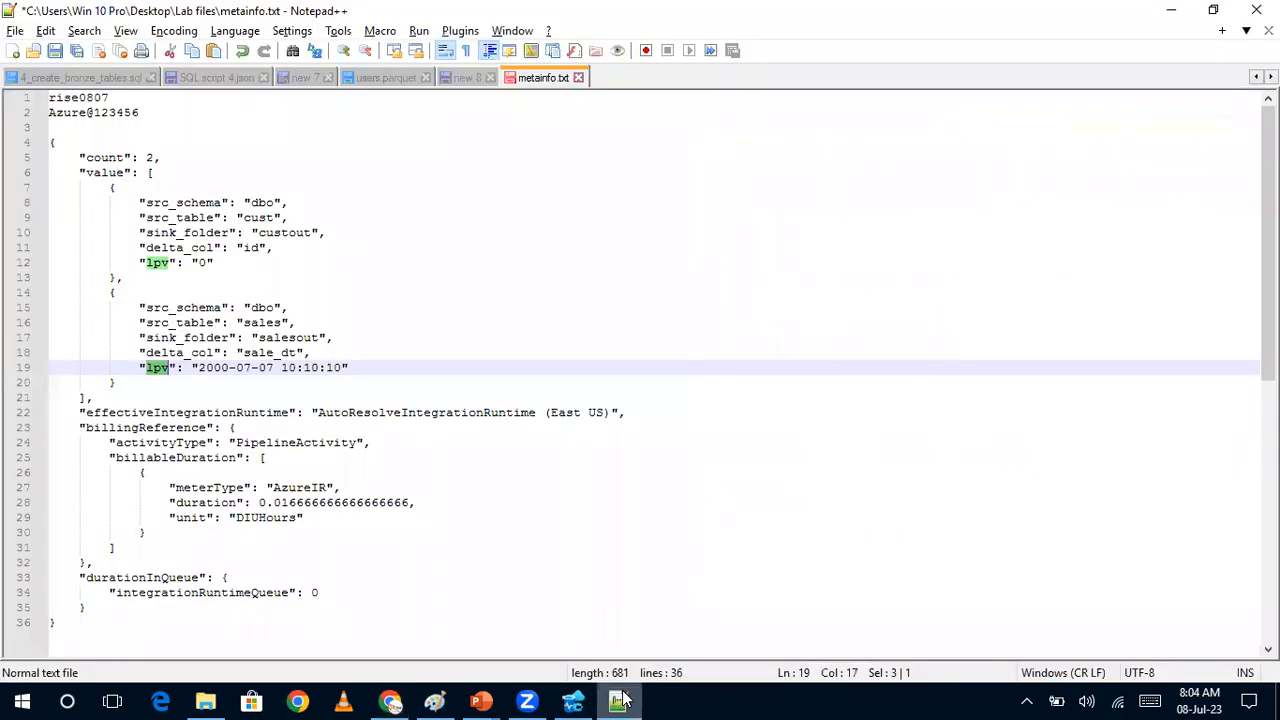
left_click(573, 701)
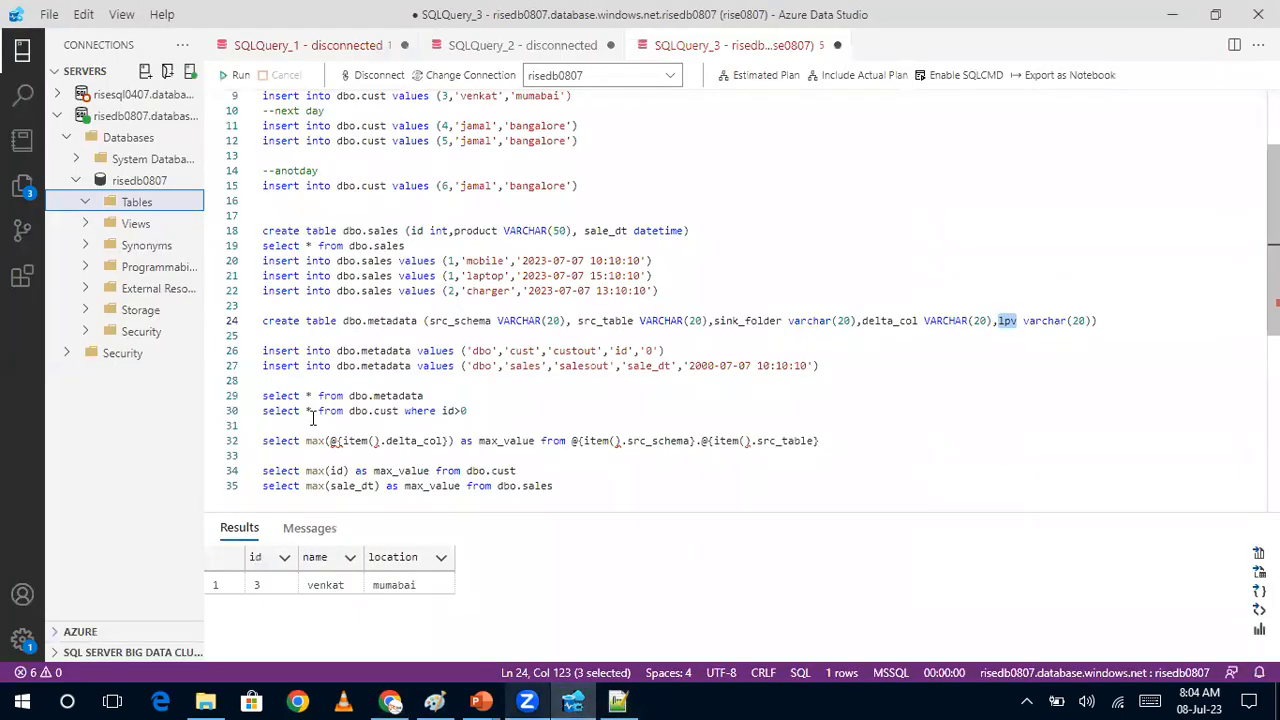
left_click(311, 412)
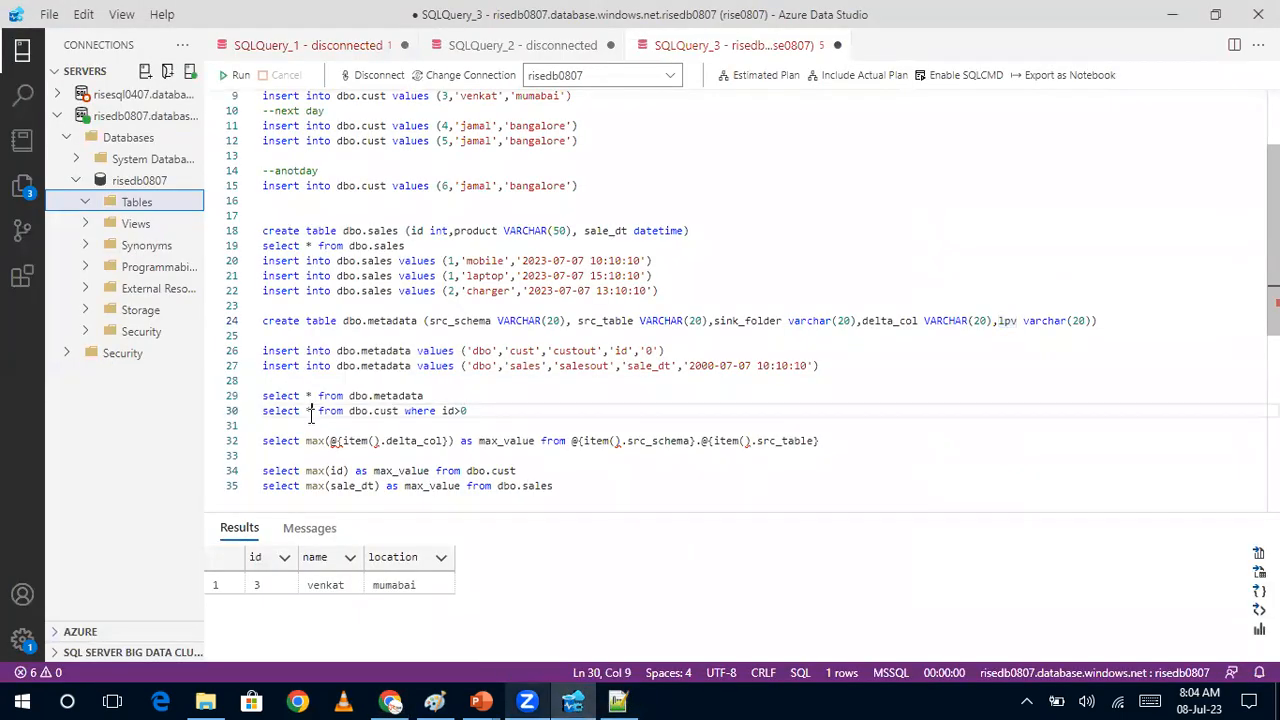
left_click(438, 396)
key("Return")
type("lpv")
key("BackSpace")
key("BackSpace")
key("BackSpace")
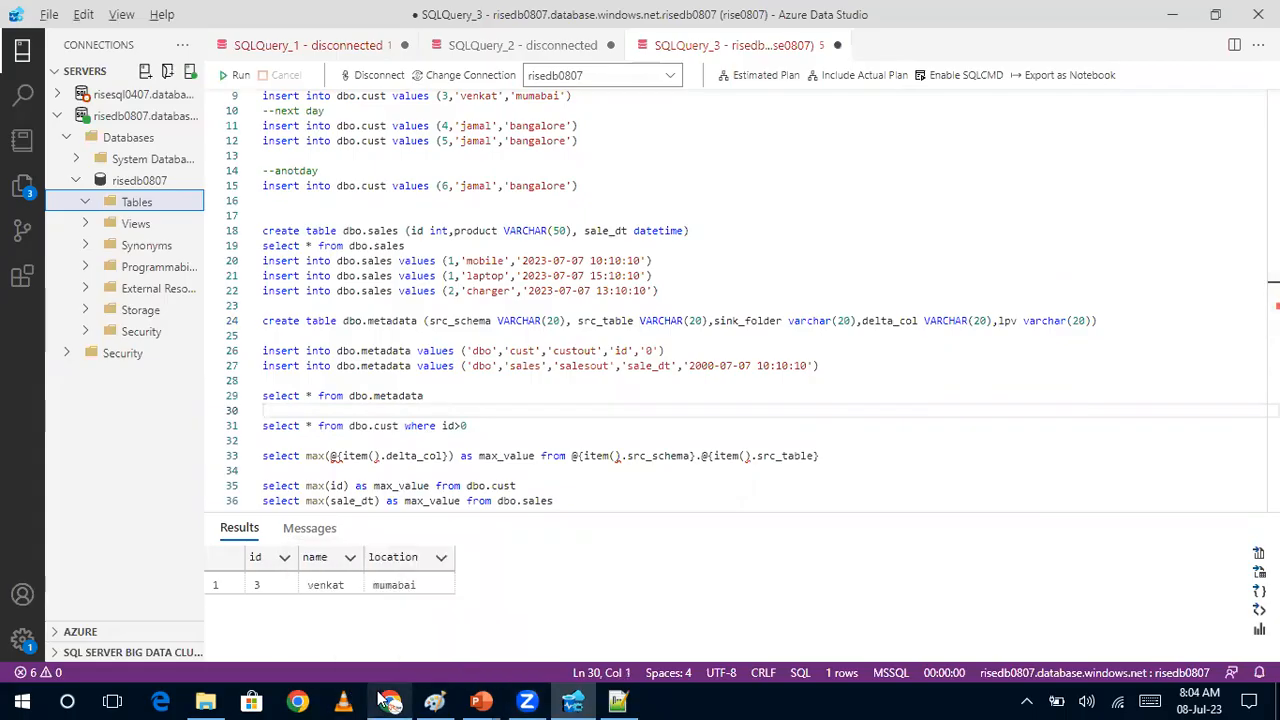
left_click(618, 701)
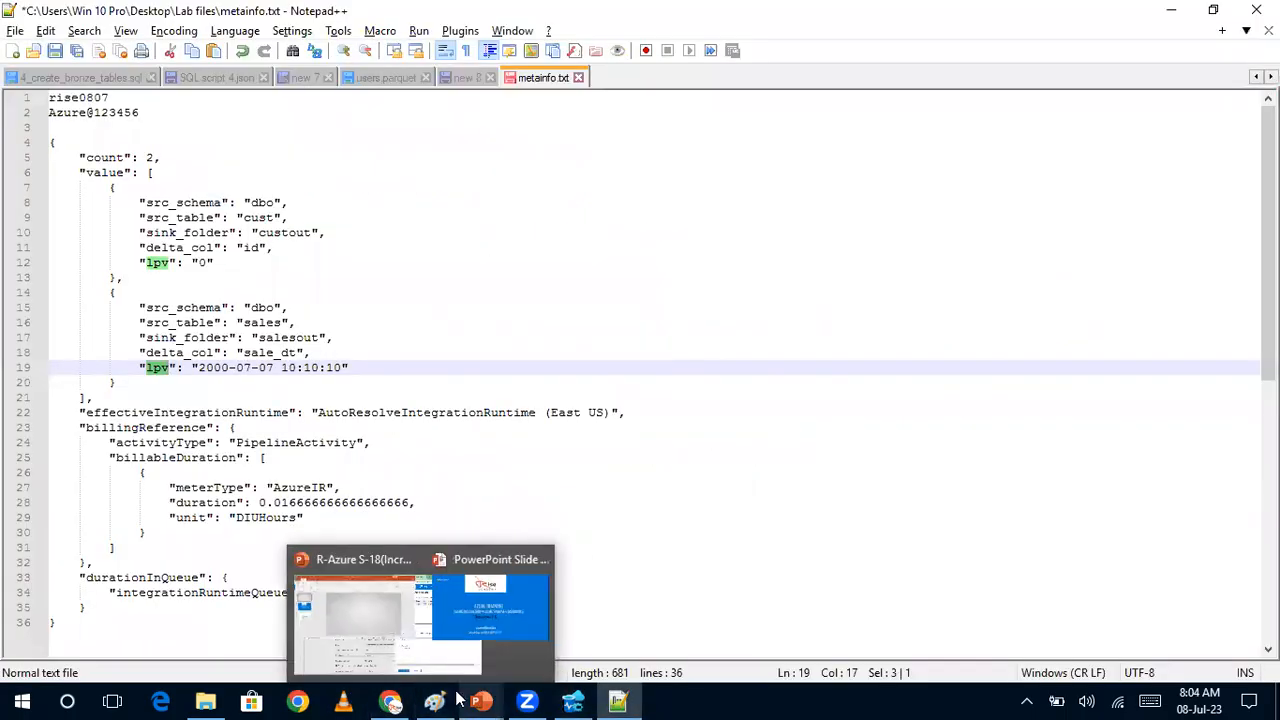
left_click(408, 700)
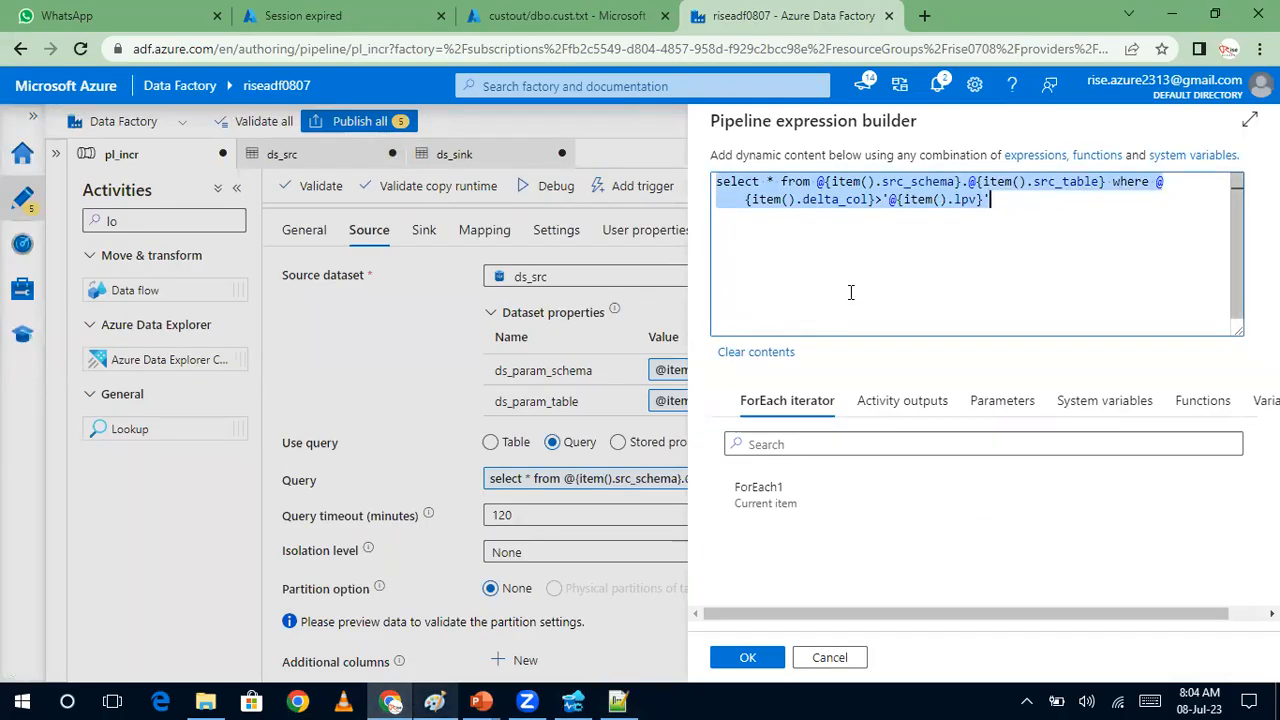
left_click(573, 700)
Paste the Data Factory query on line 30 and compare its item references with the id filter and lpv column.
key("ctrl+v")
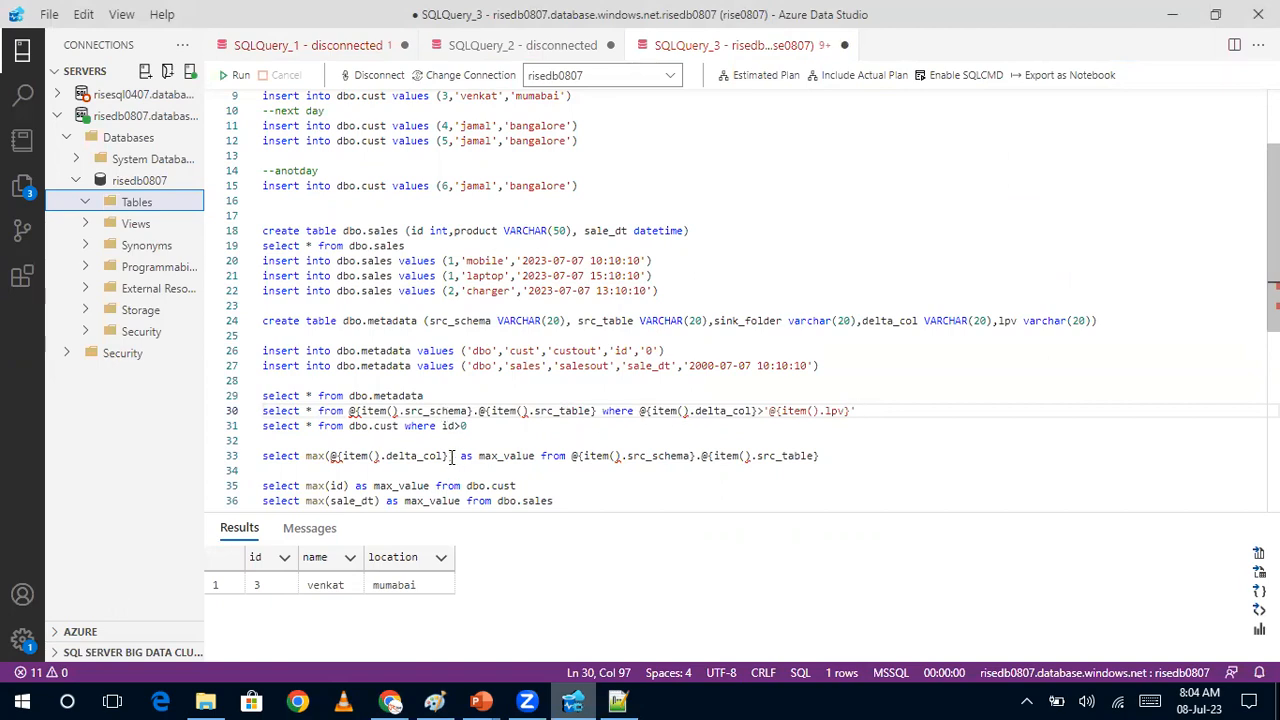
double_click(446, 428)
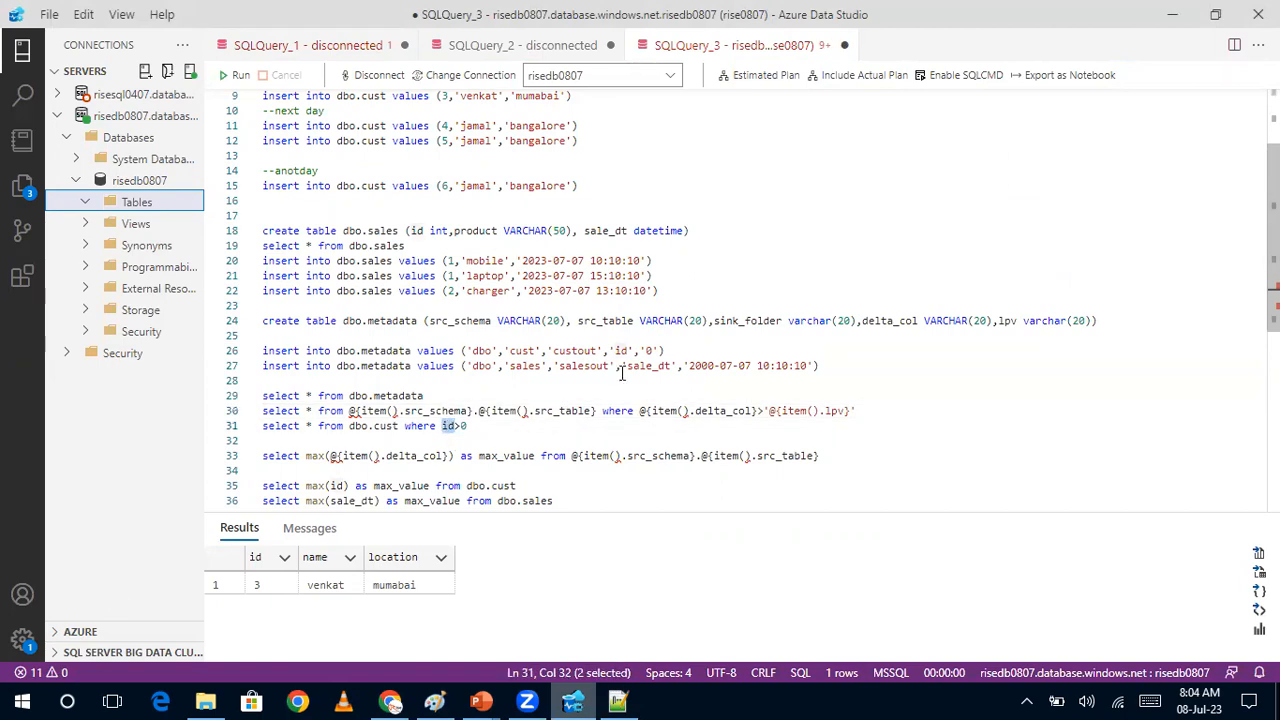
double_click(806, 412)
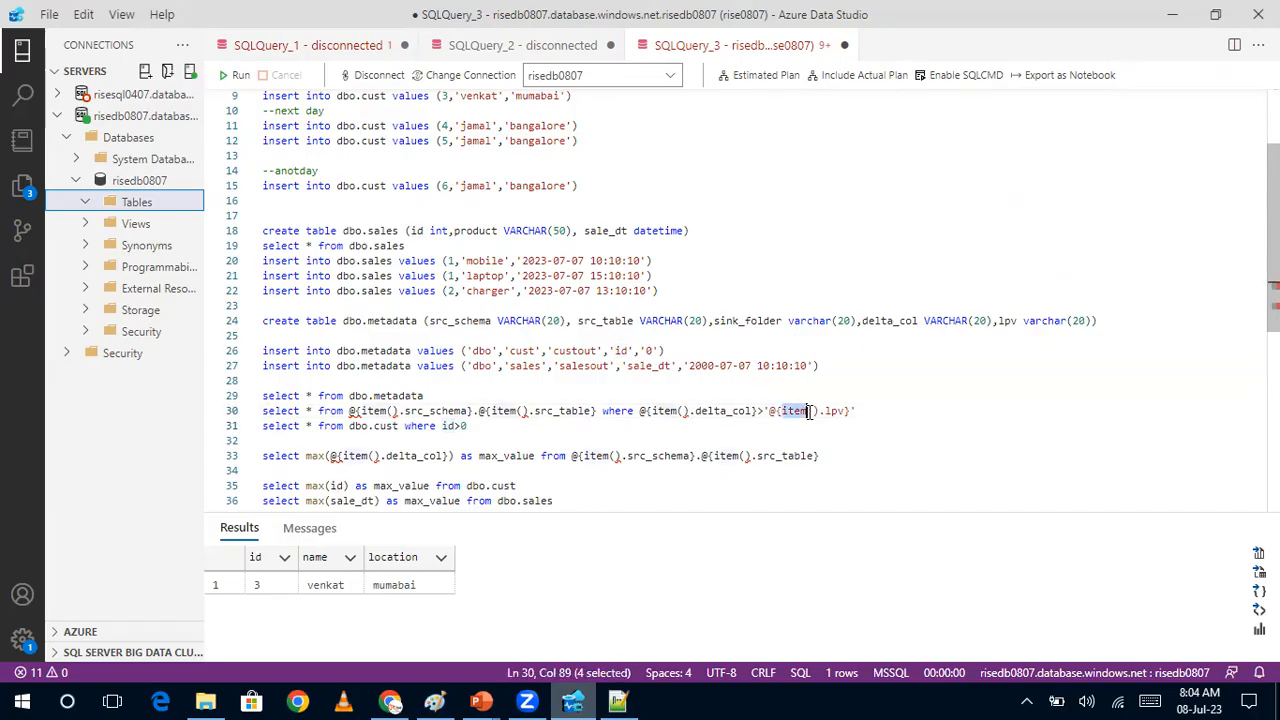
left_click(1010, 321)
double_click(1010, 321)
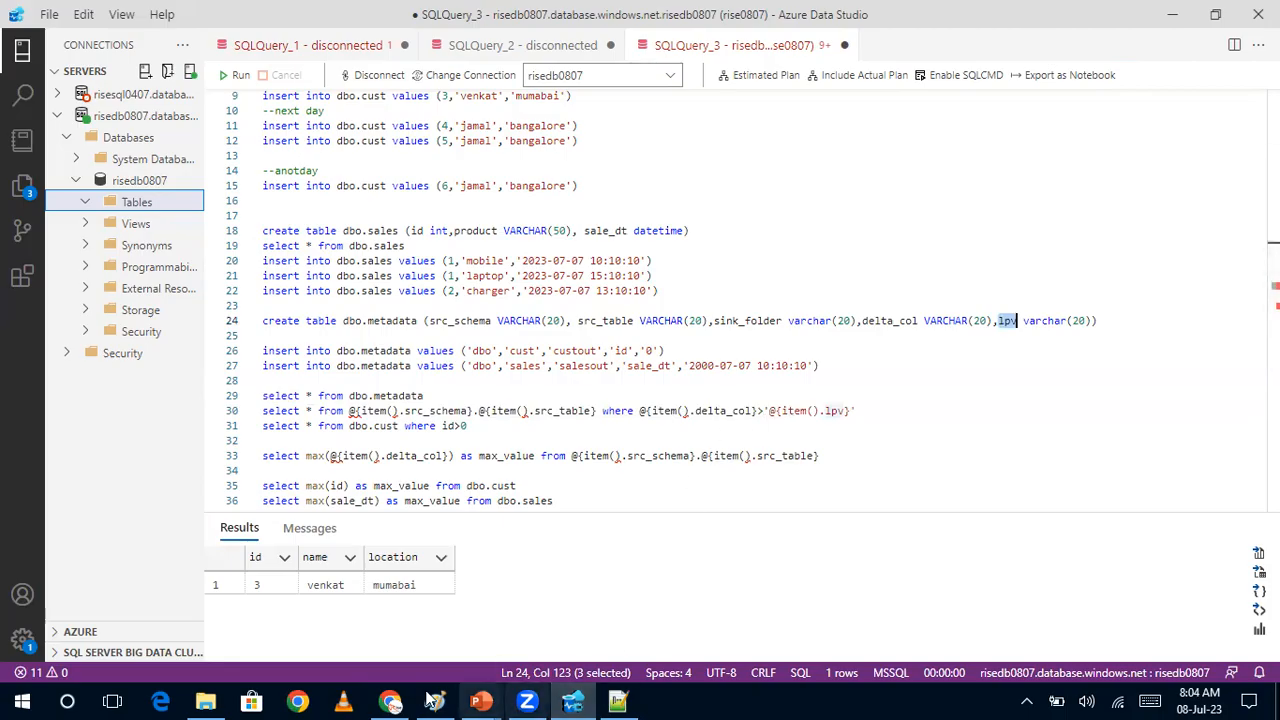
left_click(390, 701)
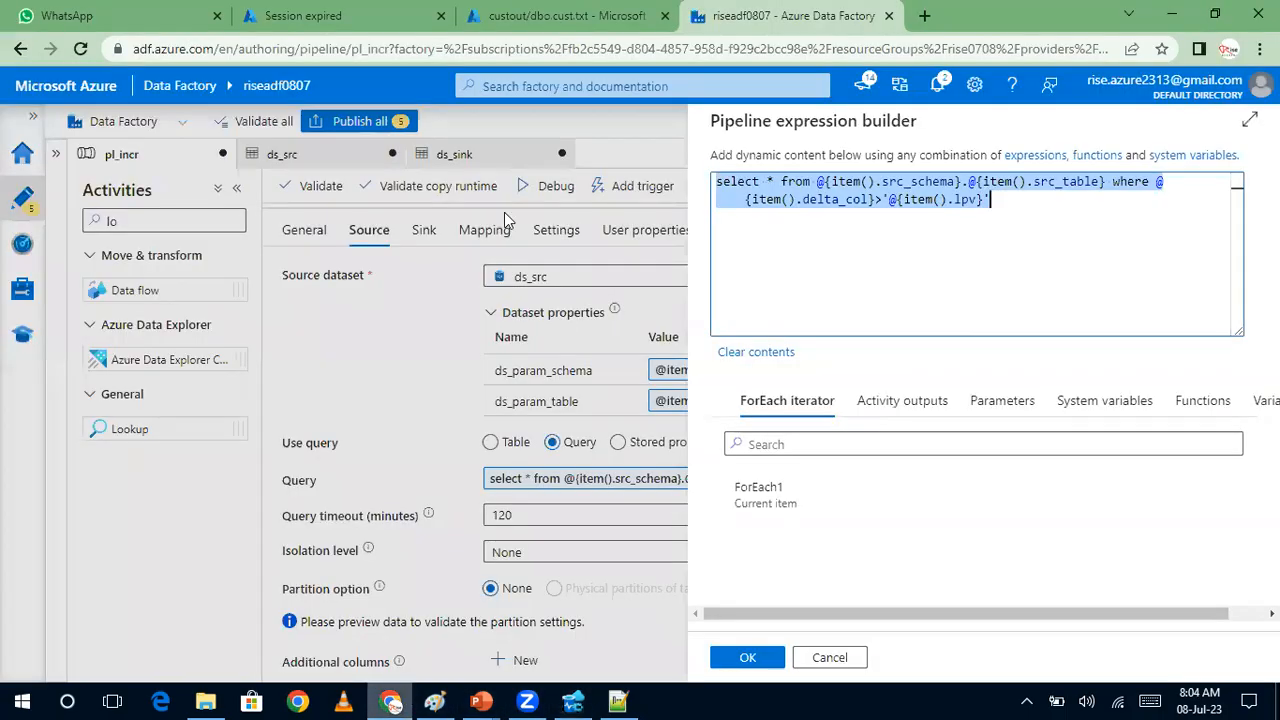
left_click(560, 15)
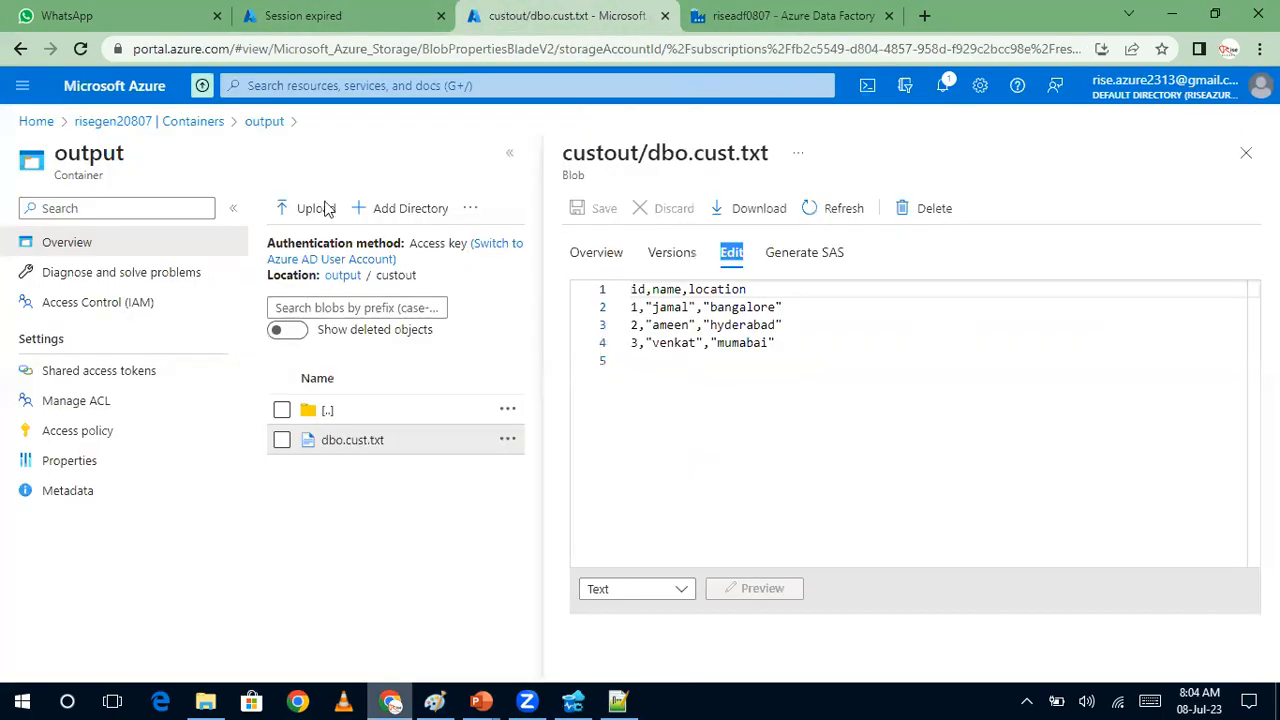
Select the custout and salesout folders in the output container and confirm their deletion.
left_click(341, 277)
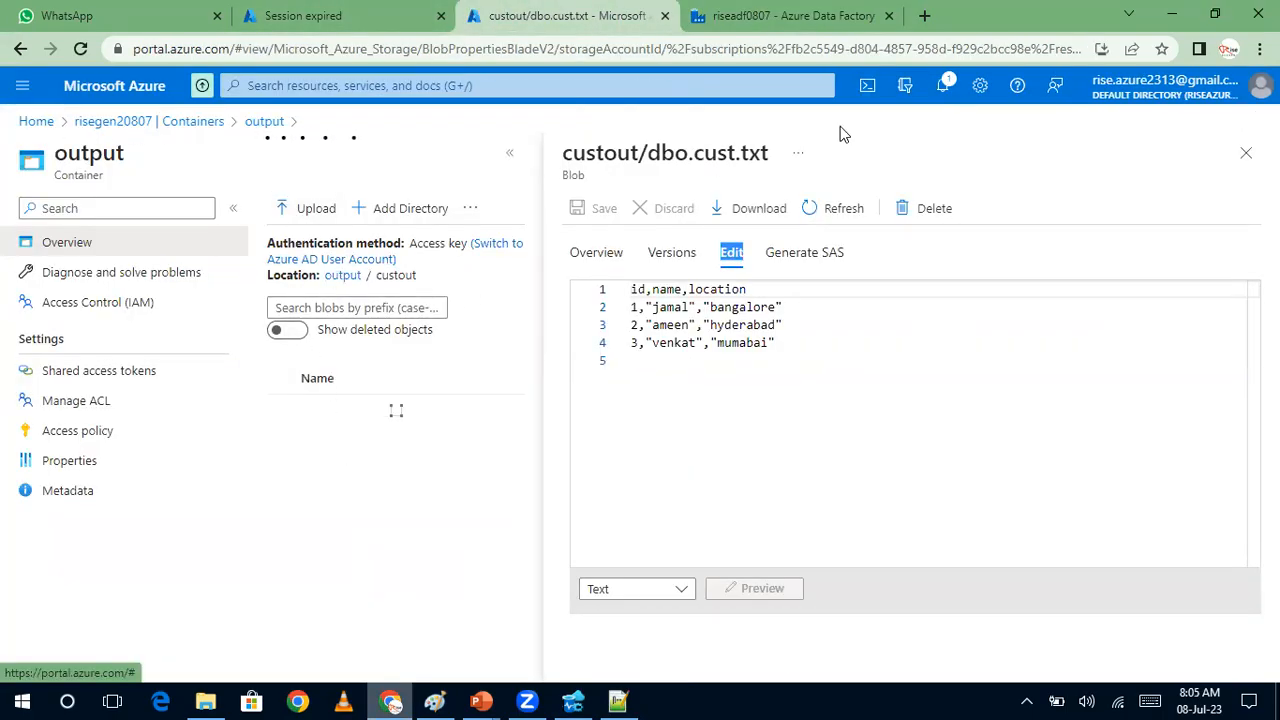
left_click(1246, 152)
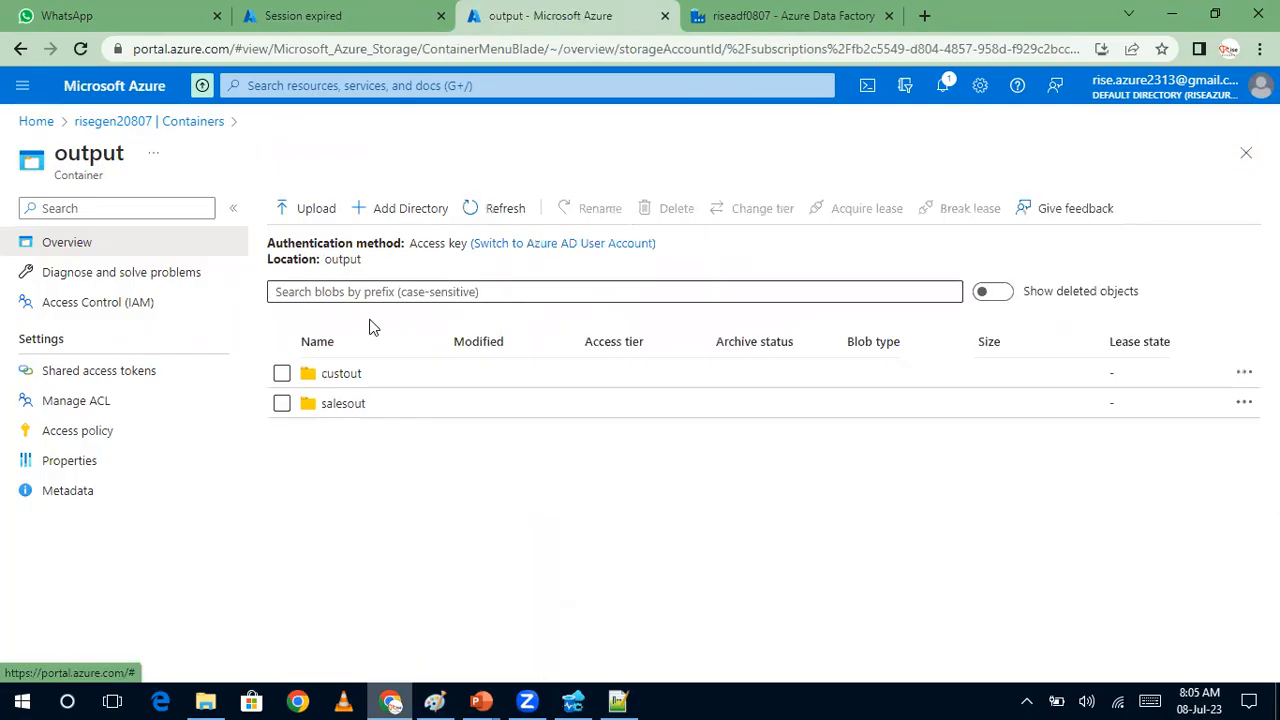
left_click(282, 374)
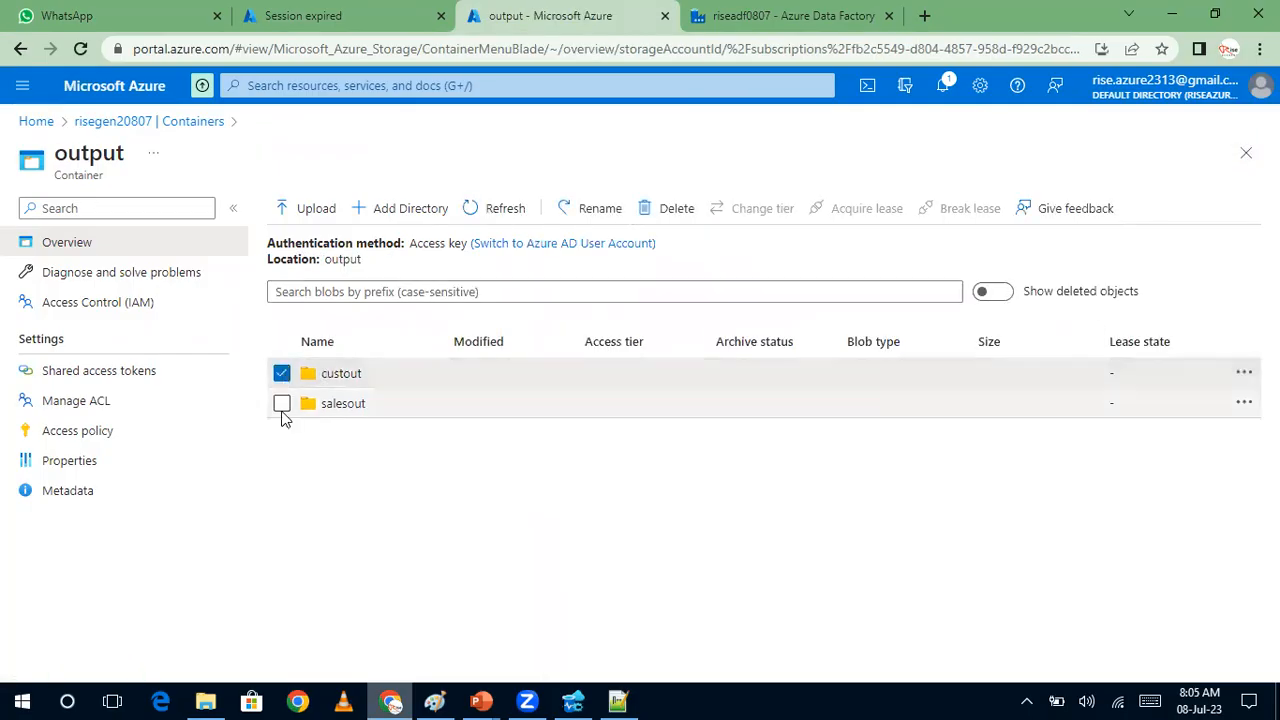
left_click(282, 404)
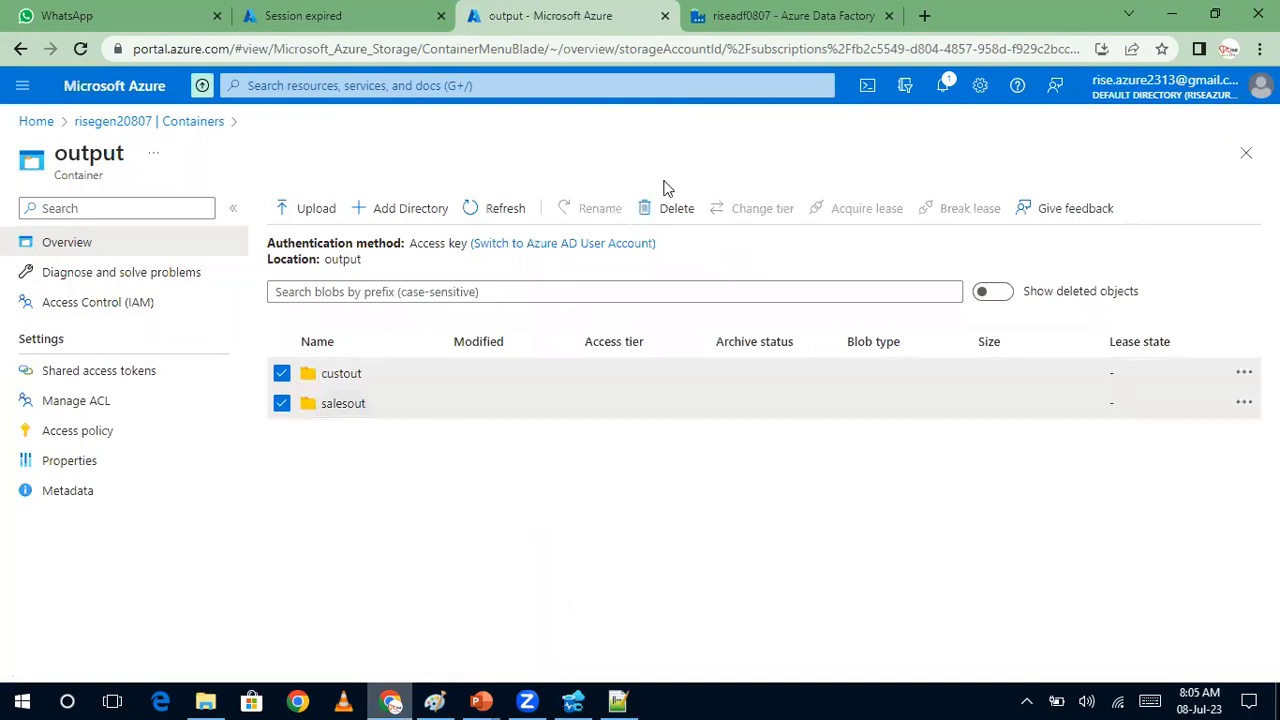
left_click(664, 210)
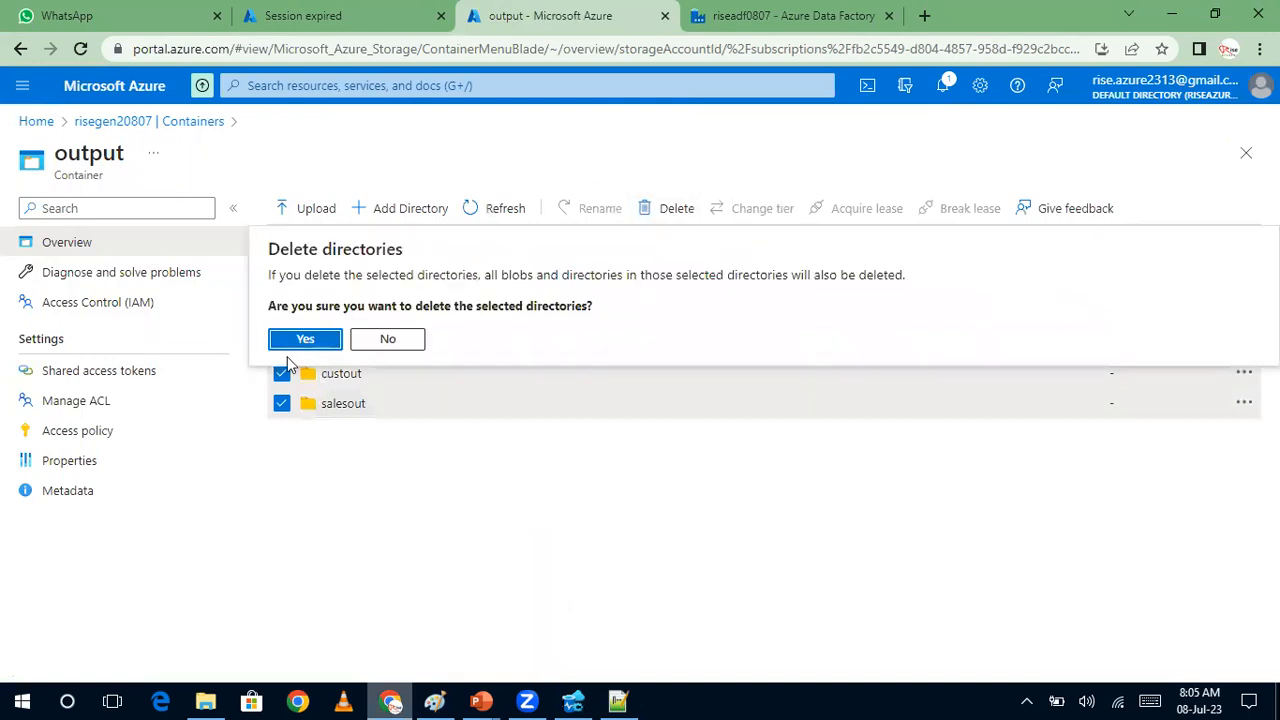
left_click(292, 344)
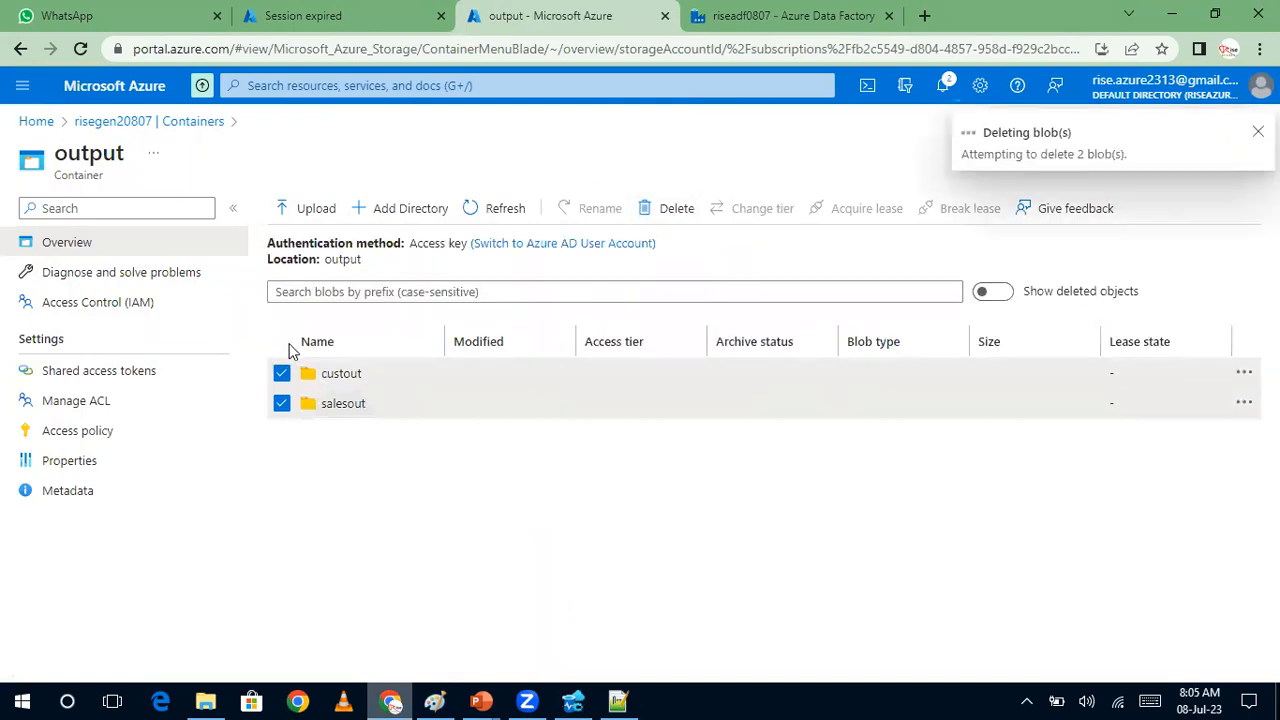
left_click(786, 15)
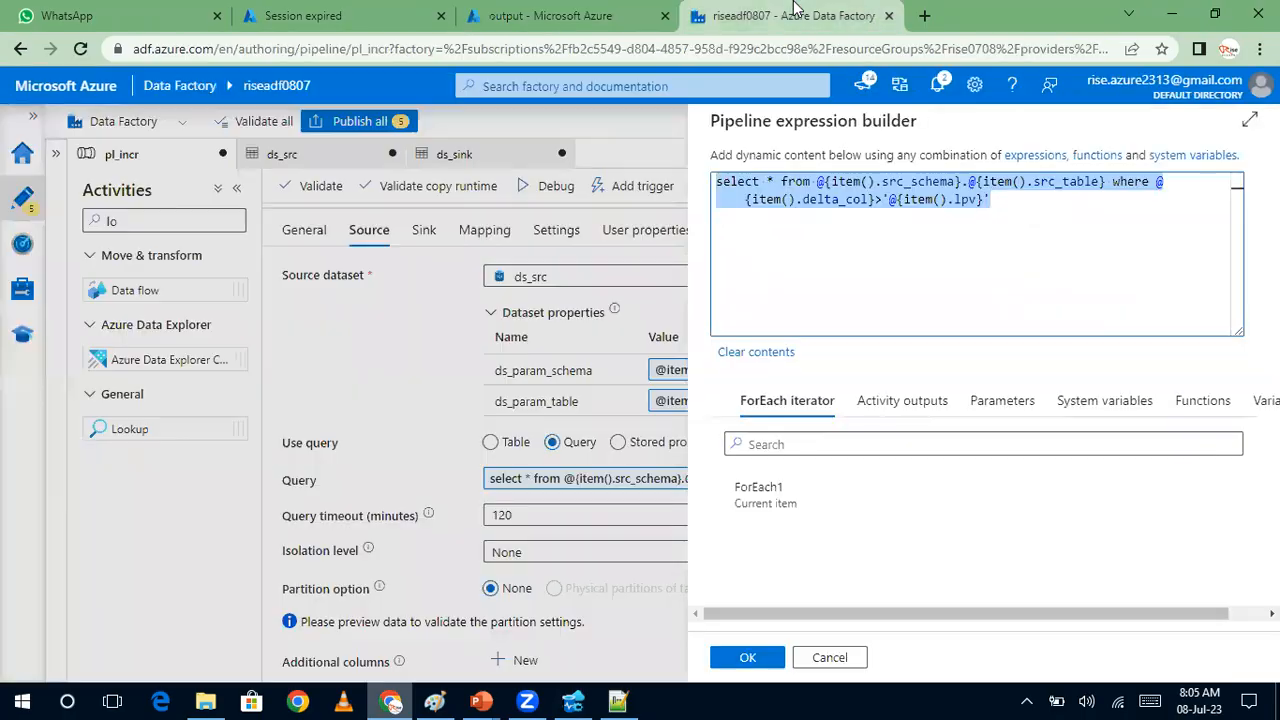
Accept the select * from @{item().src_schema}… source query and start a debug run of pl_incr.
key("ctrl+v")
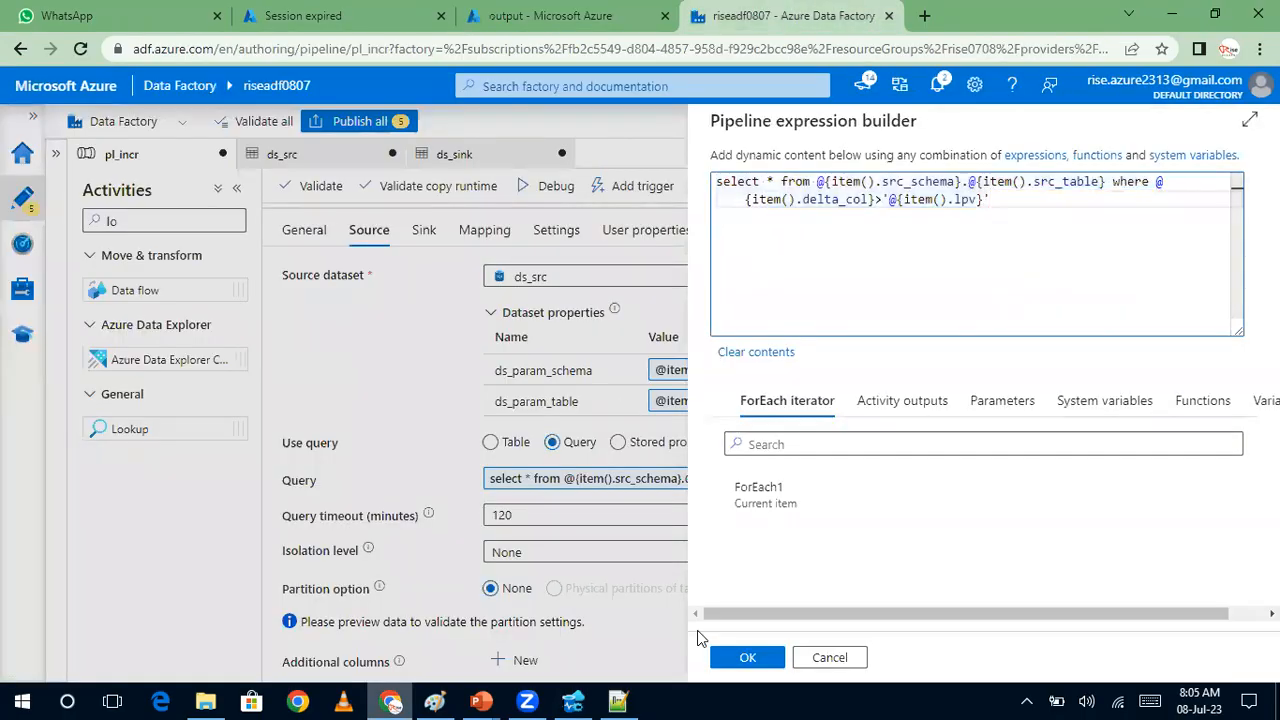
left_click(746, 657)
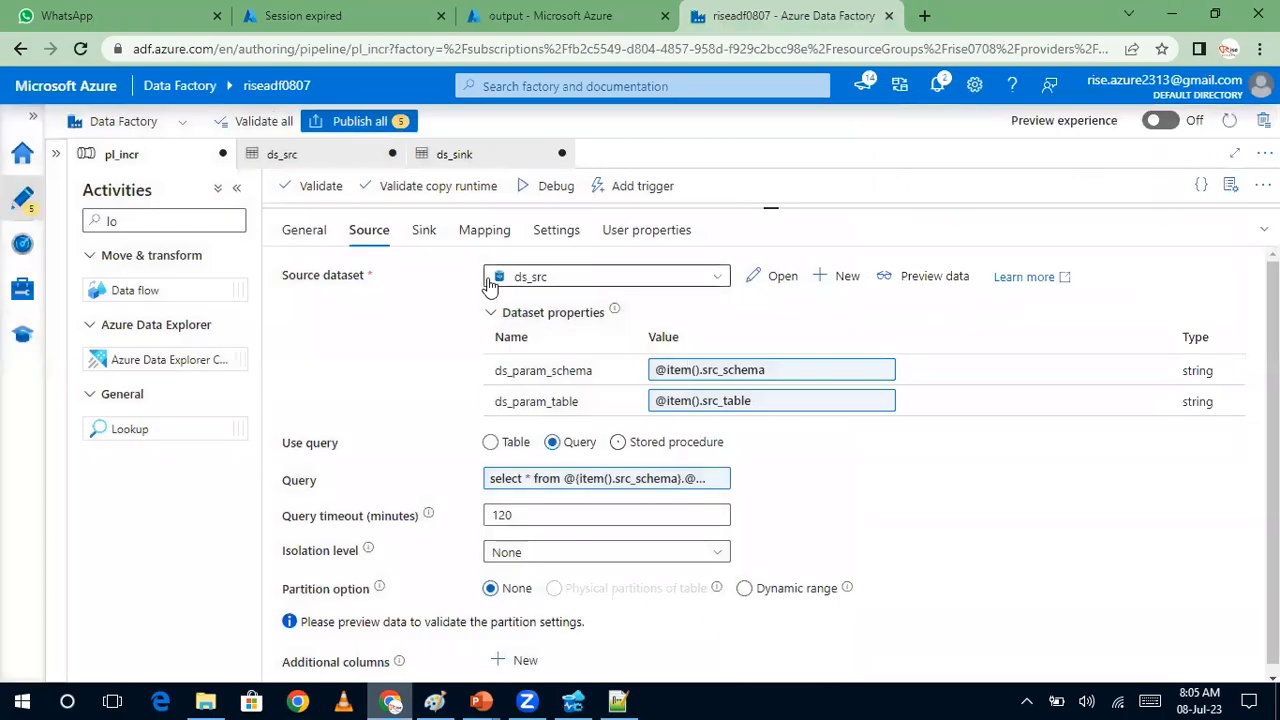
left_click(540, 190)
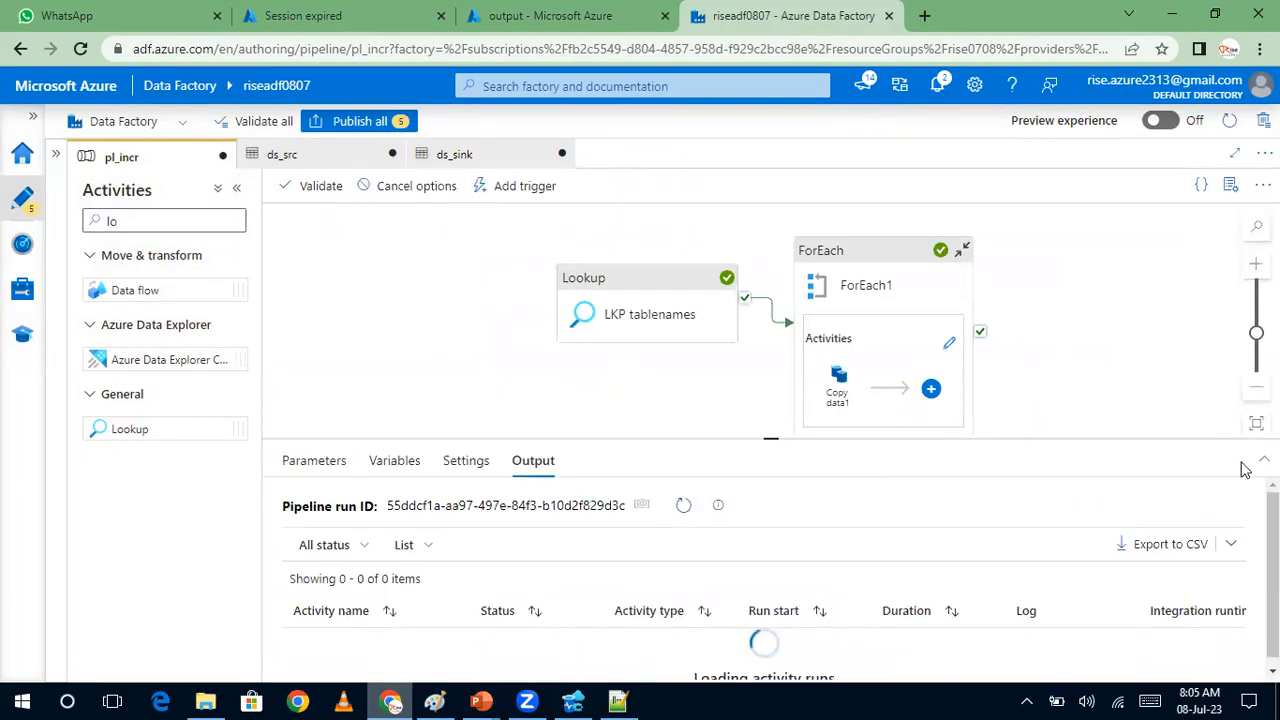
Expand the run output, check the LKP tablenames lookup count, and refresh until activities finish.
left_click(1264, 459)
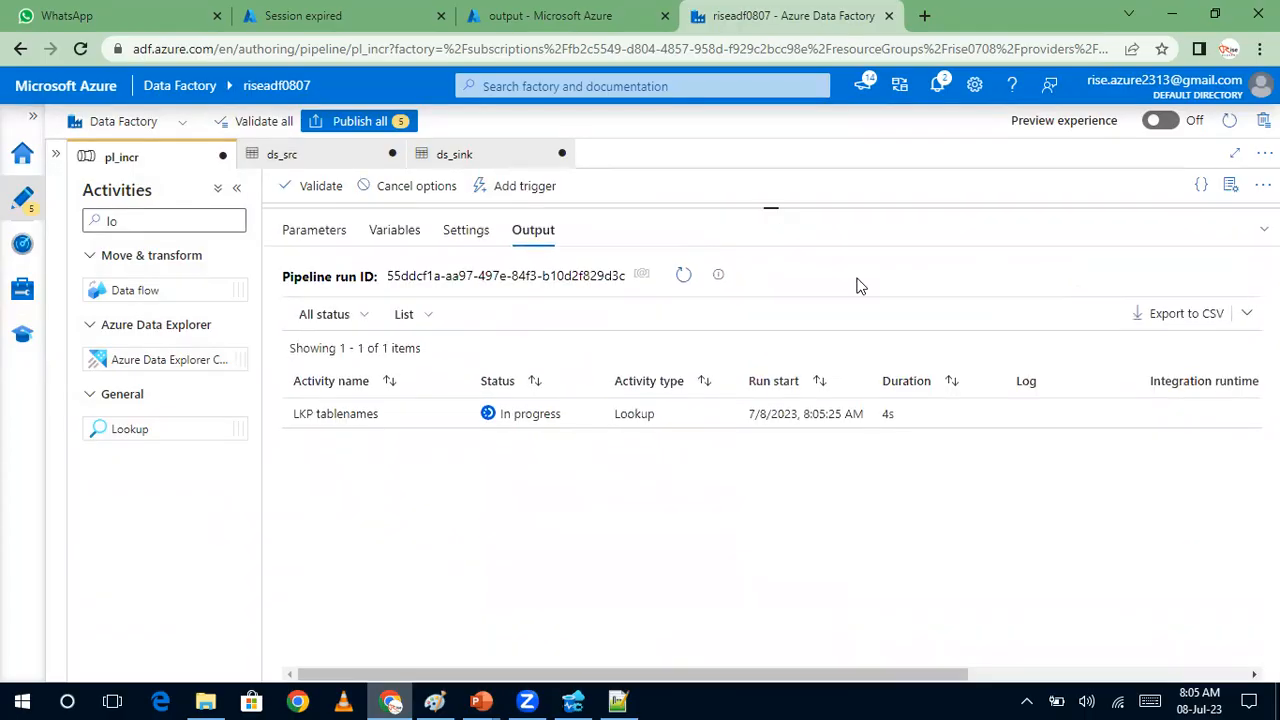
left_click(690, 275)
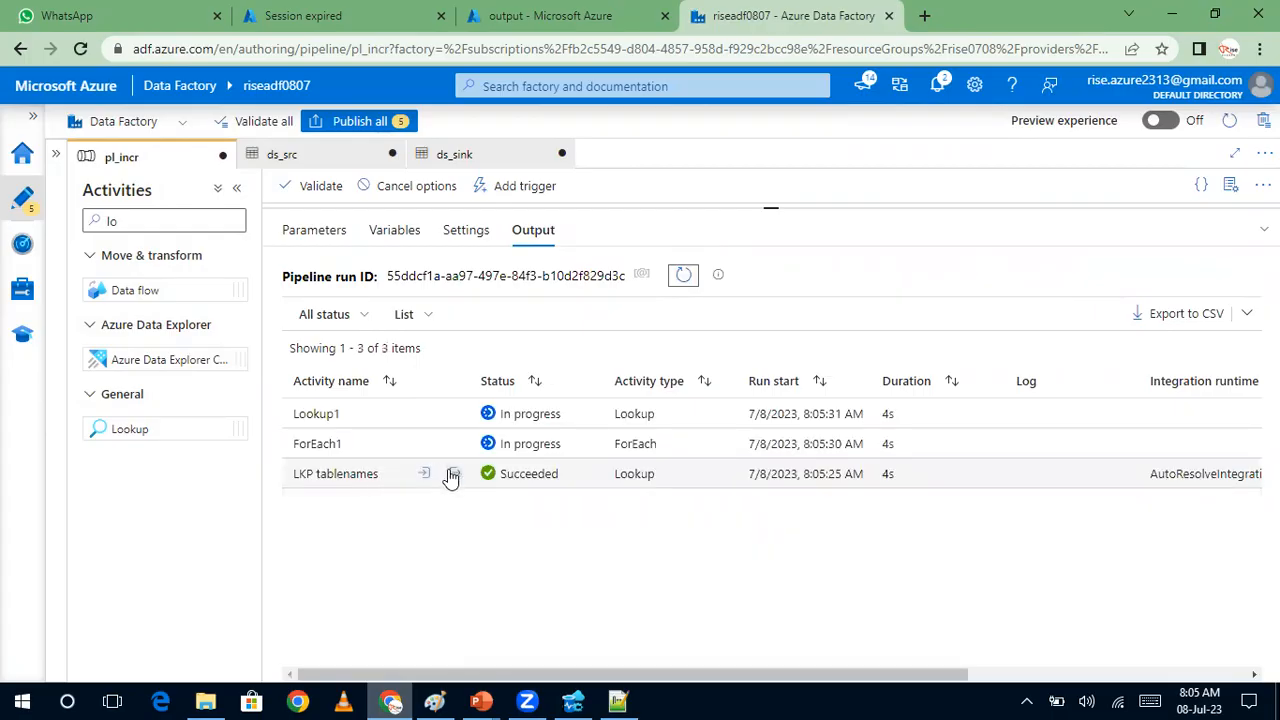
left_click(452, 474)
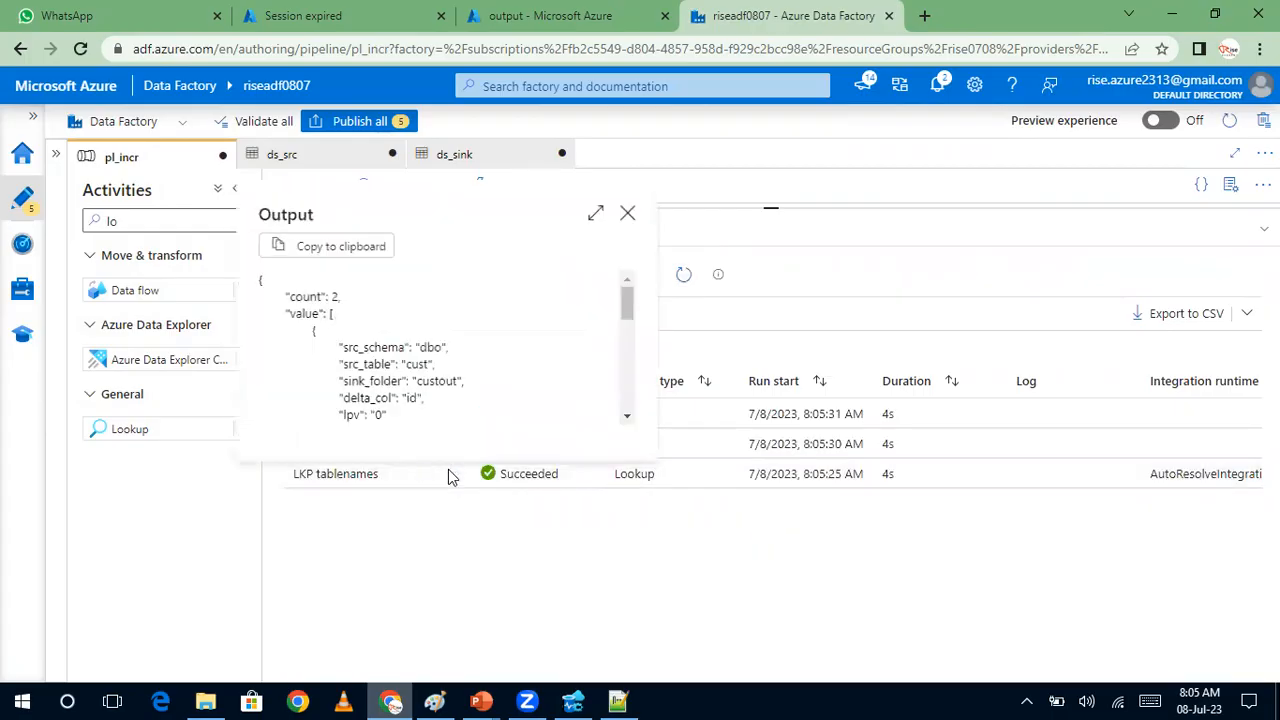
double_click(335, 296)
left_click(627, 214)
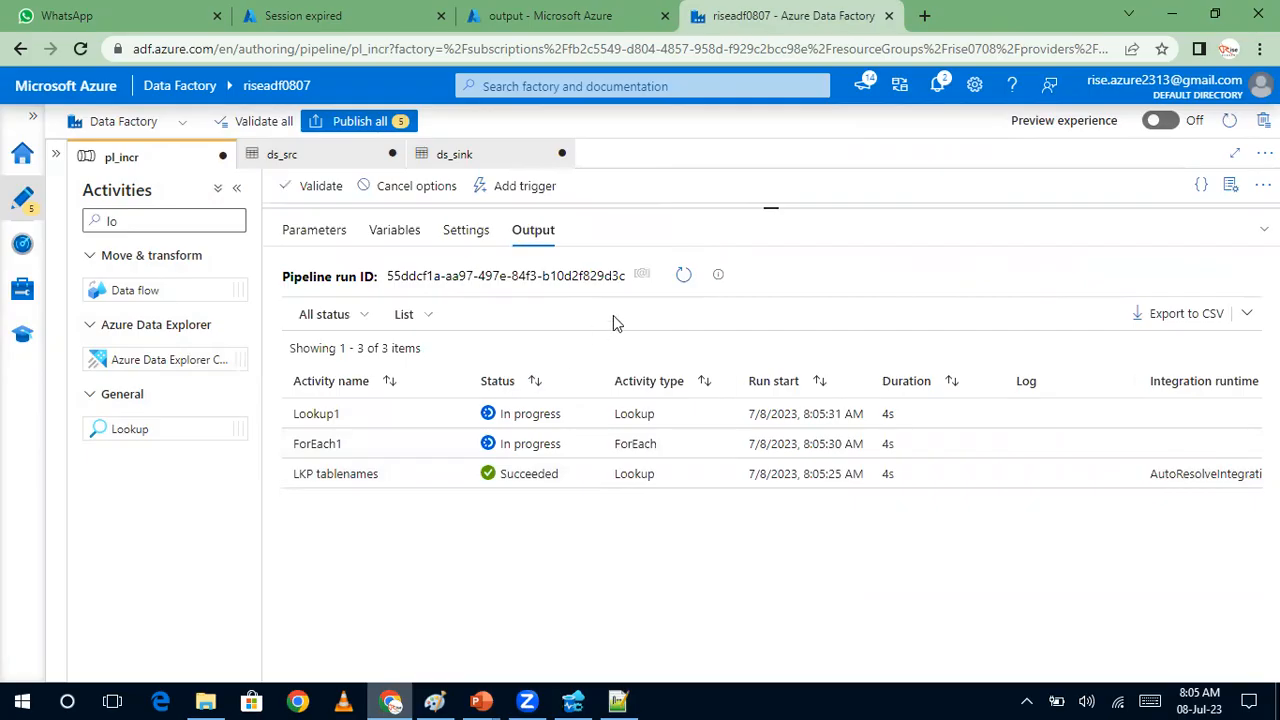
left_click(683, 276)
left_click(683, 278)
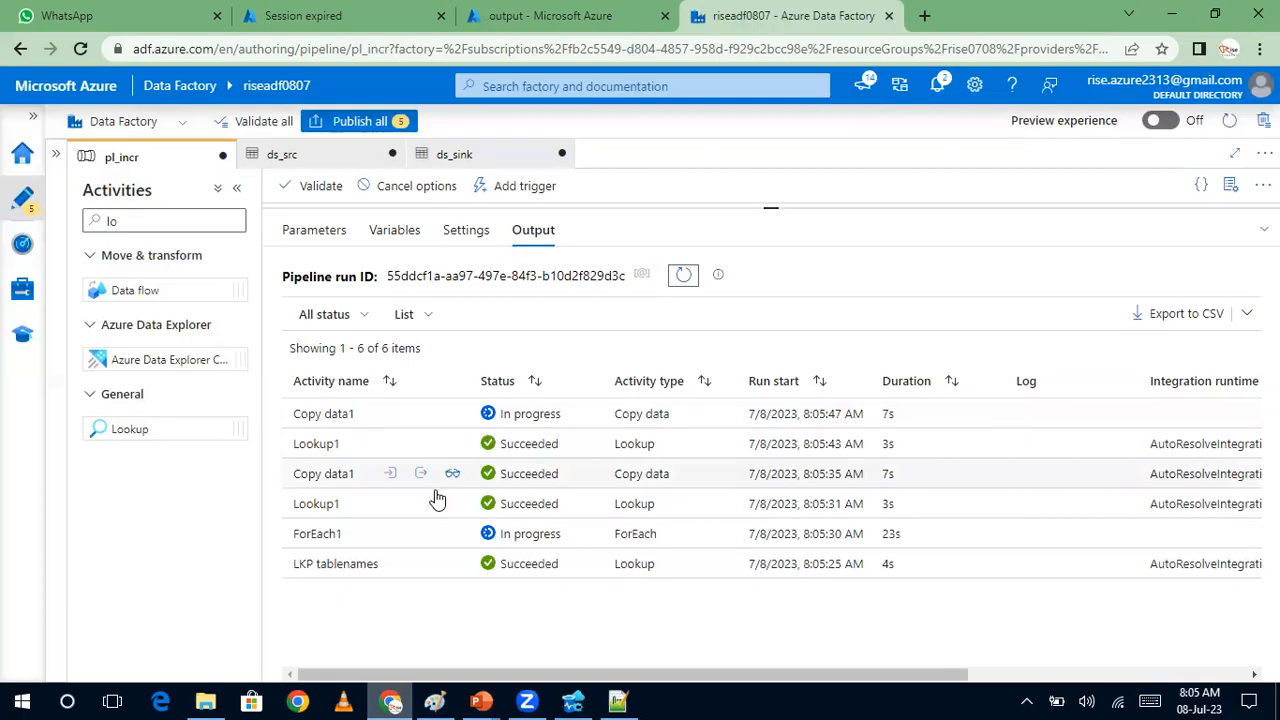
Check Lookup1's max_value output and copy Copy data1's generated dbo.cust source query.
left_click(451, 504)
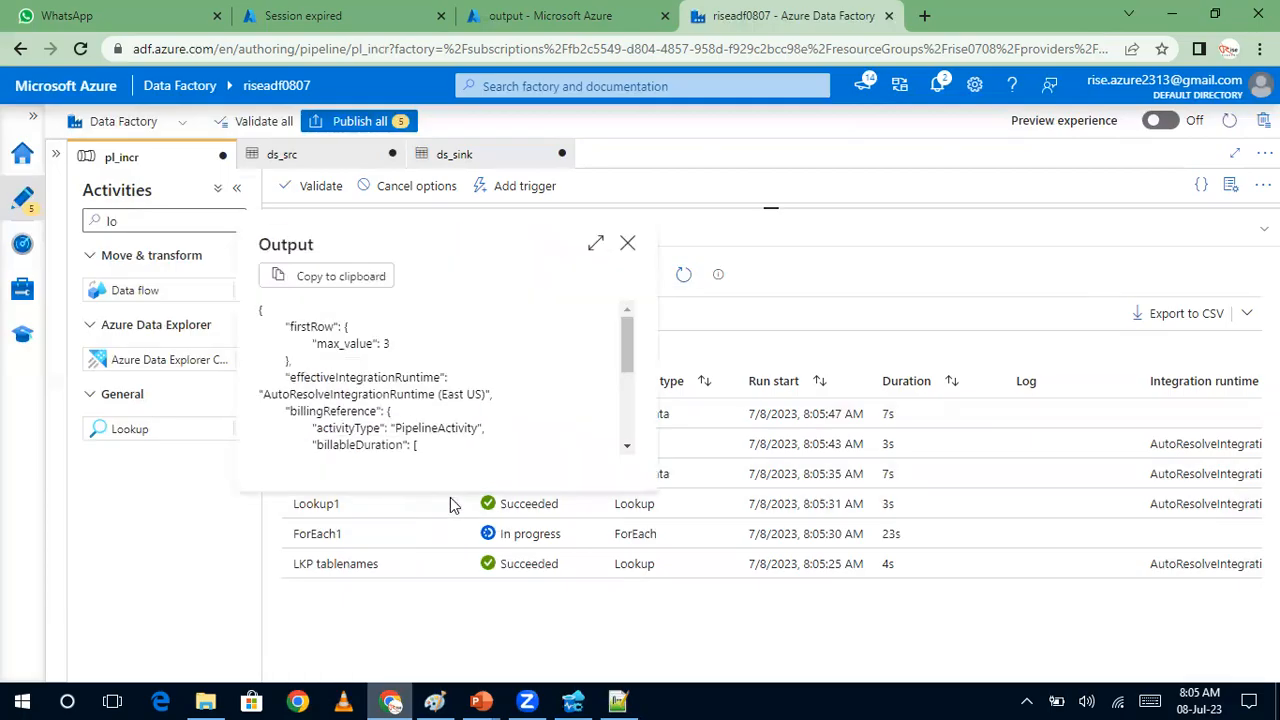
left_click(627, 244)
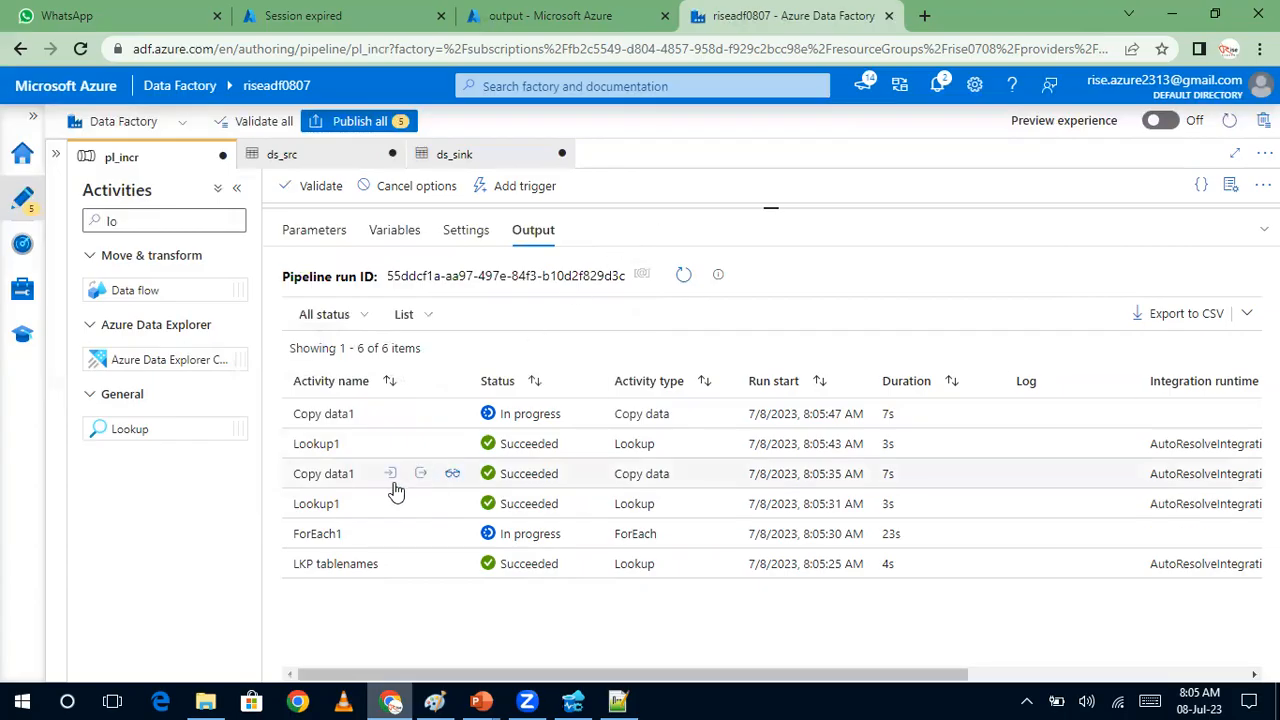
left_click(392, 476)
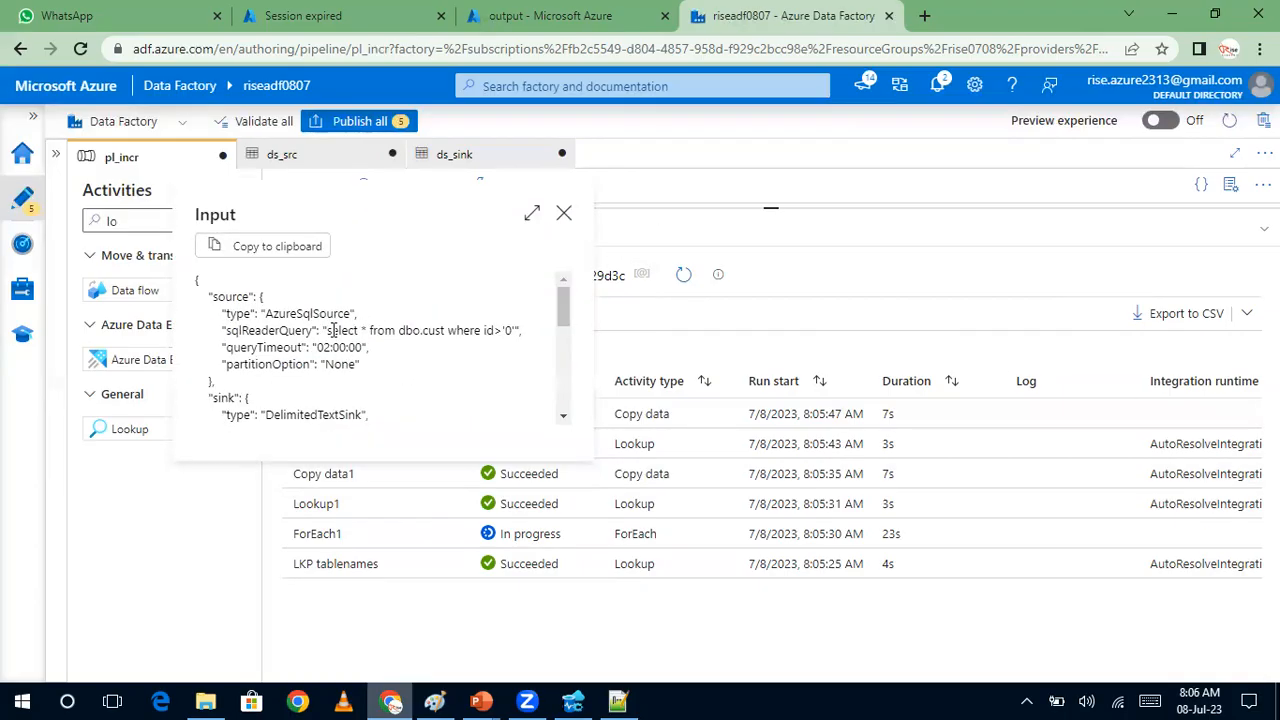
left_click_drag(327, 330, 517, 333)
key("ctrl+c")
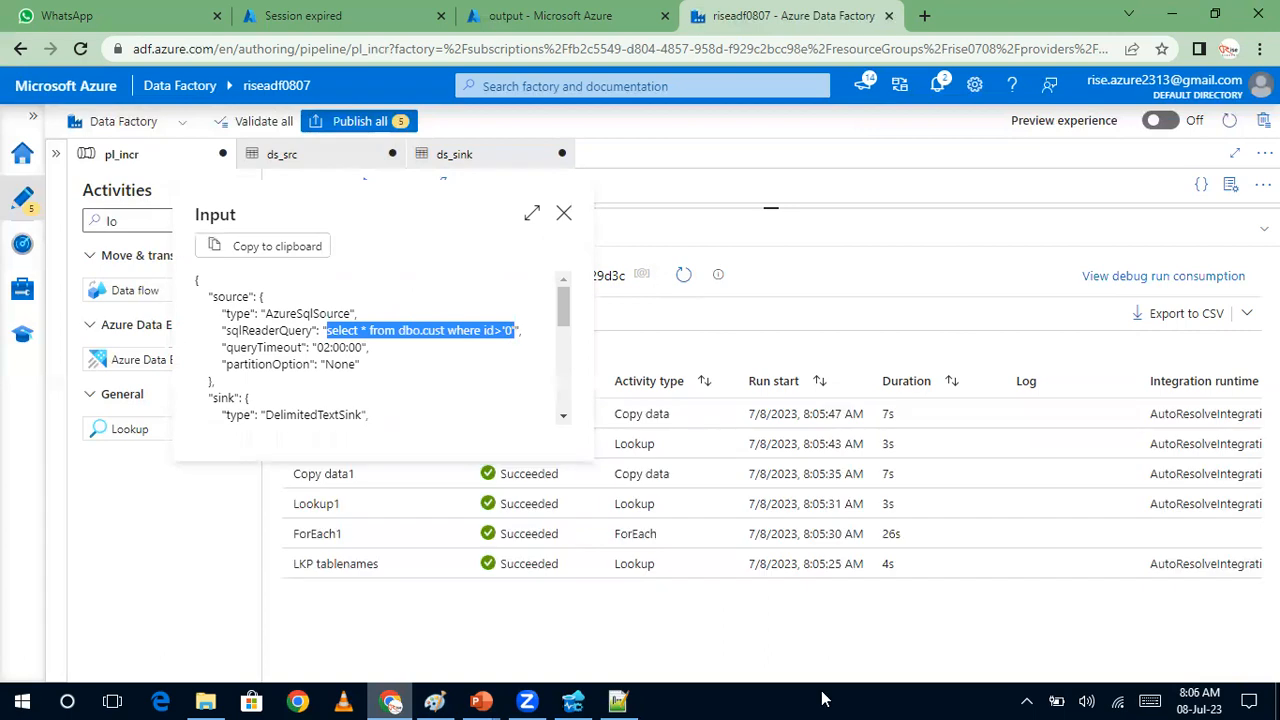
left_click(582, 700)
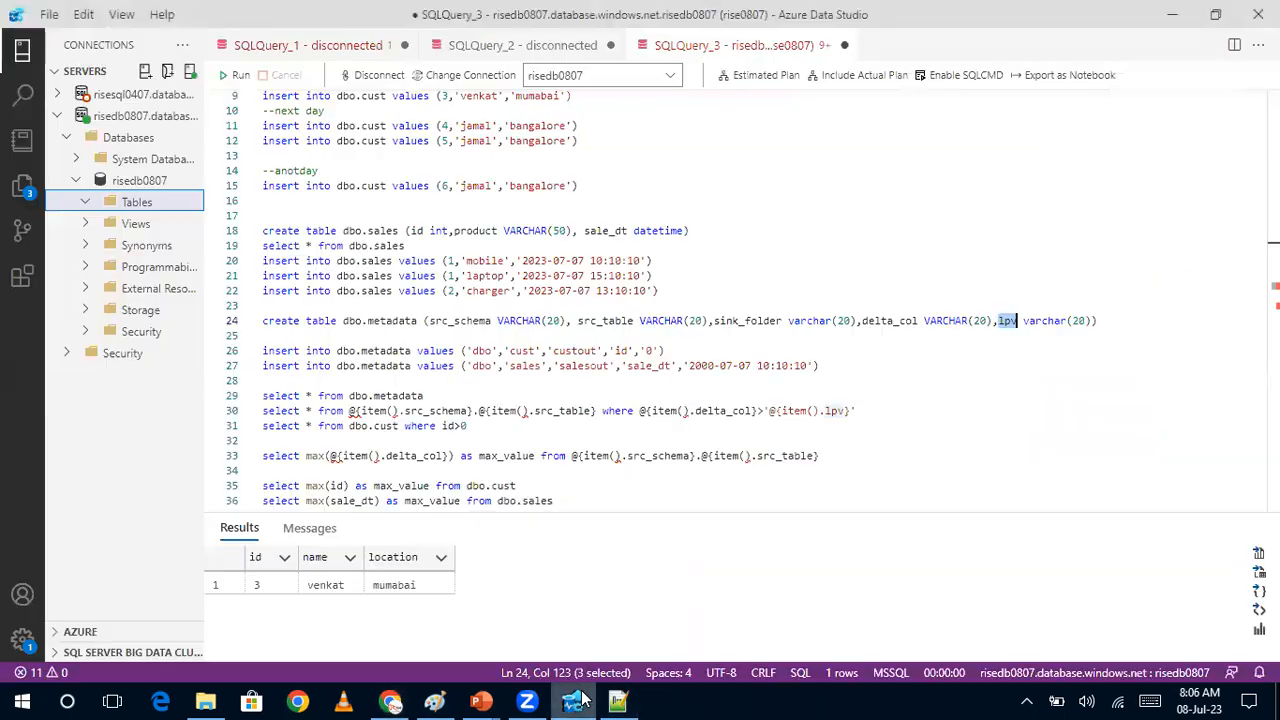
Paste select * from dbo.cust where id>'0' as line 32 and run it, returning three rows.
left_click(554, 429)
key("Return")
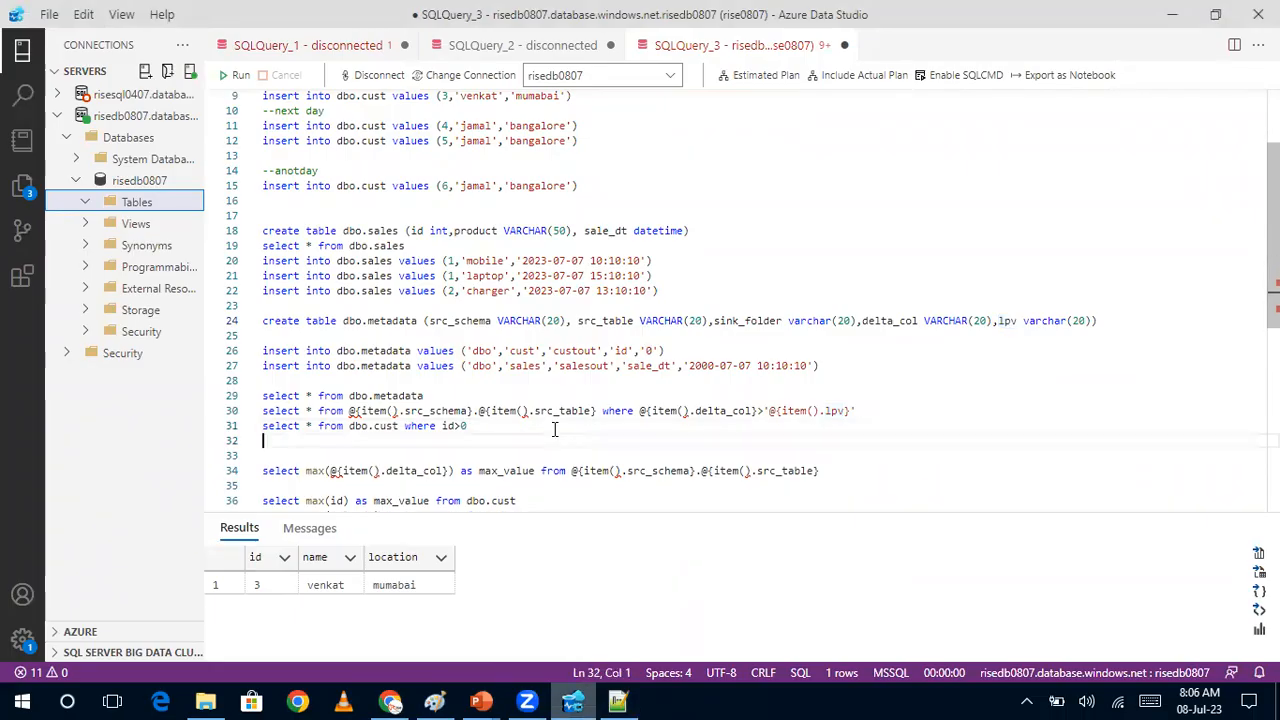
key("ctrl+v")
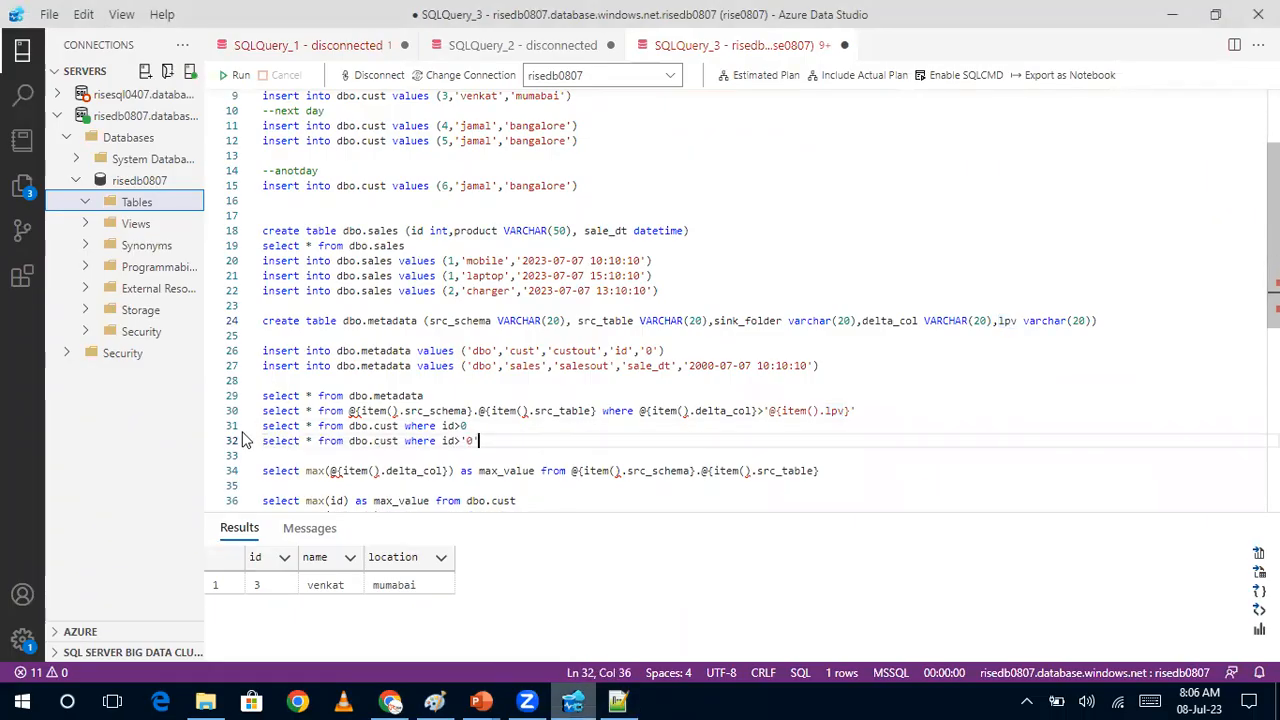
left_click(233, 443)
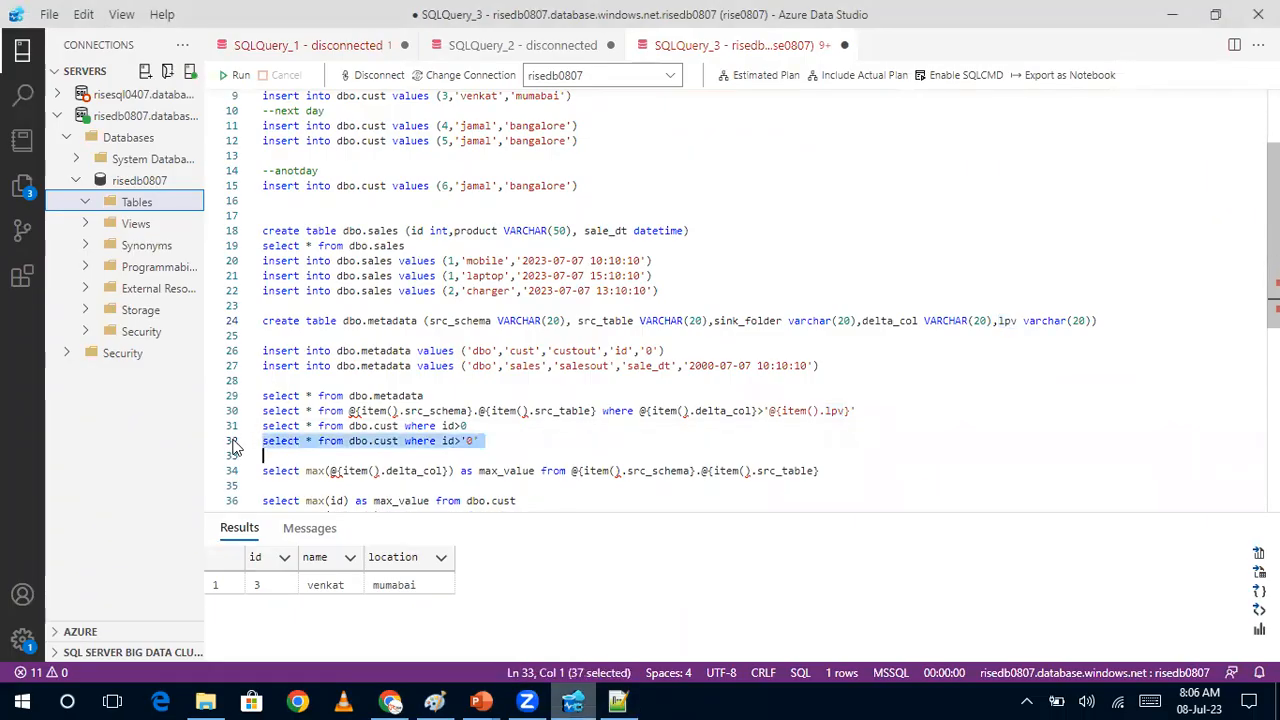
left_click(233, 75)
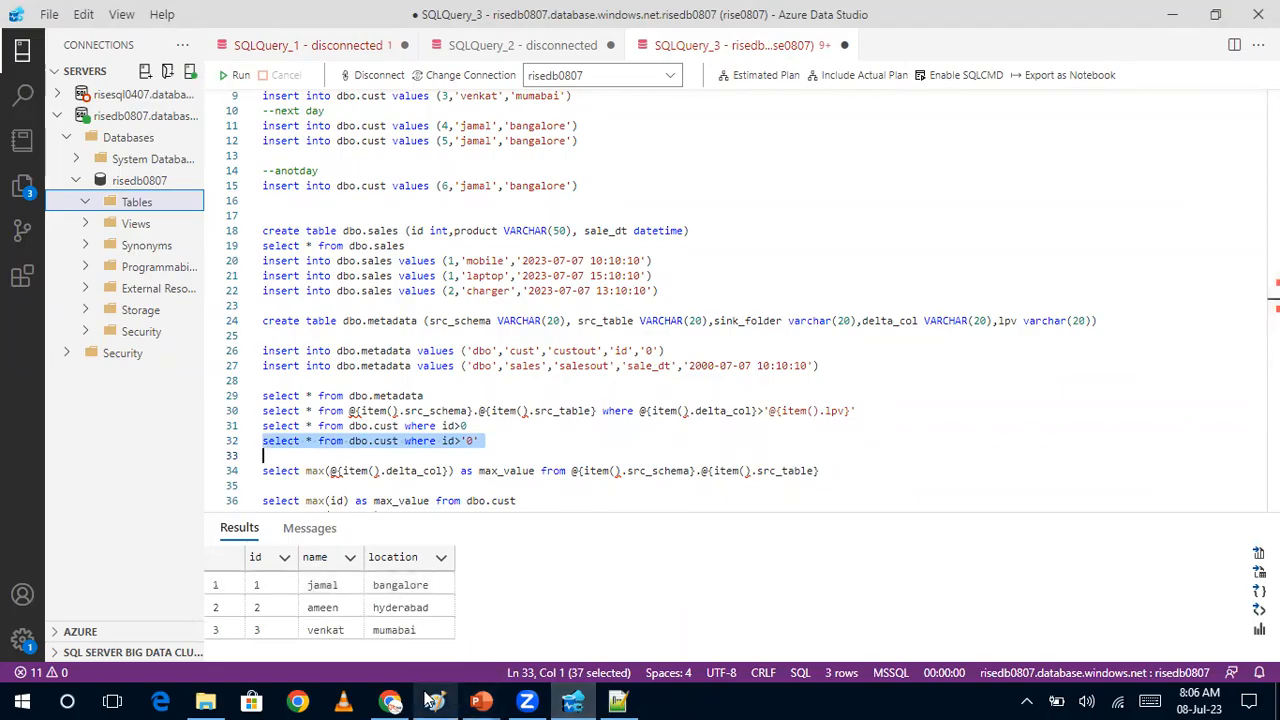
Back in Data Factory, check Copy data1's run output showing 3 rows copied.
left_click(391, 700)
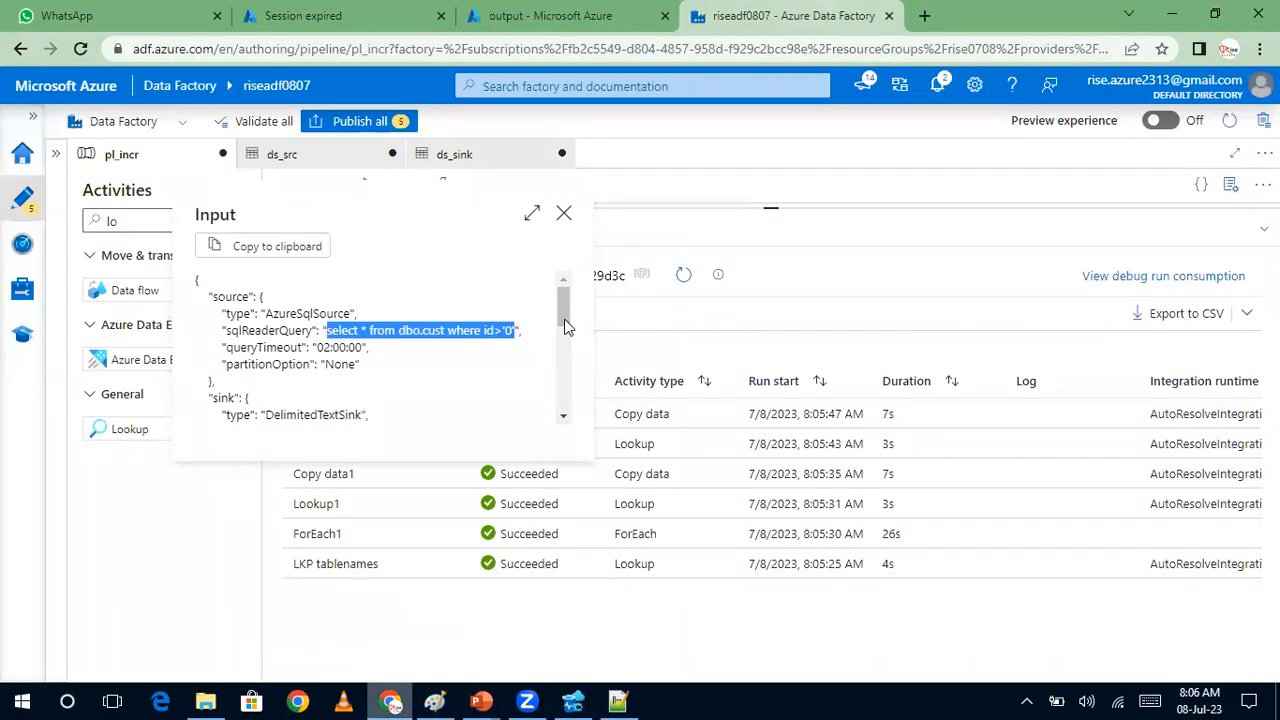
left_click(566, 215)
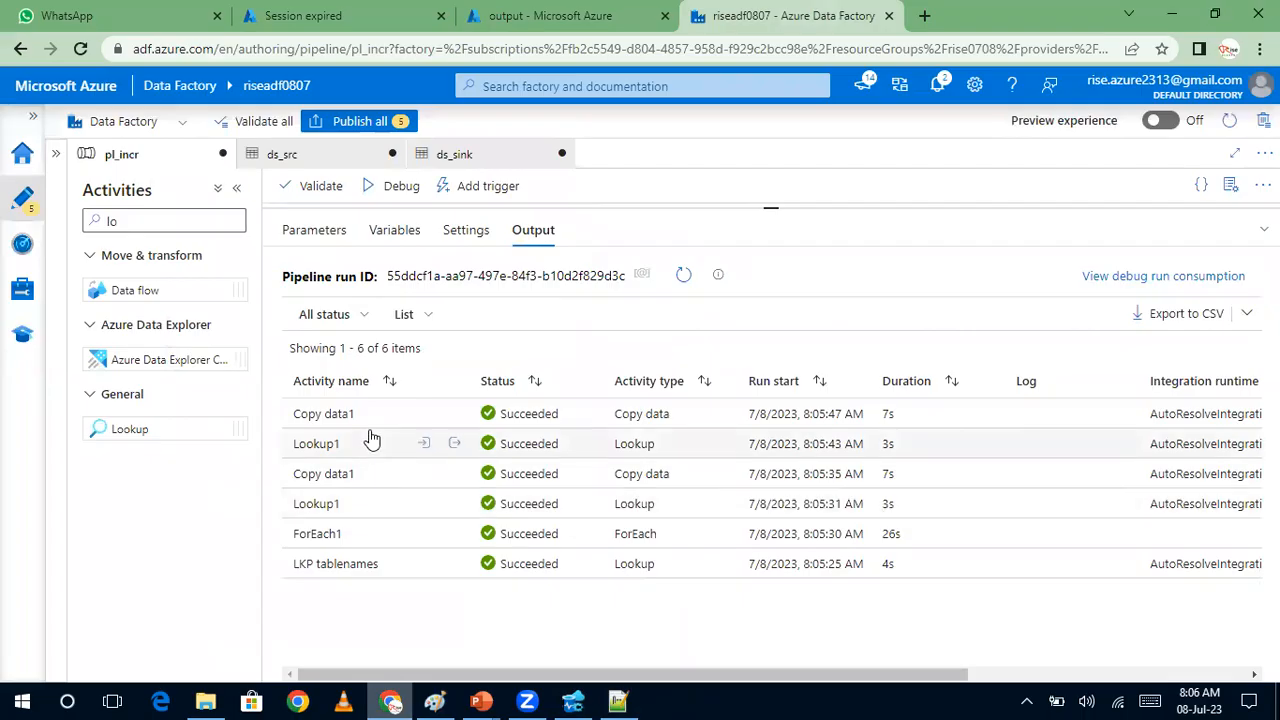
left_click(421, 414)
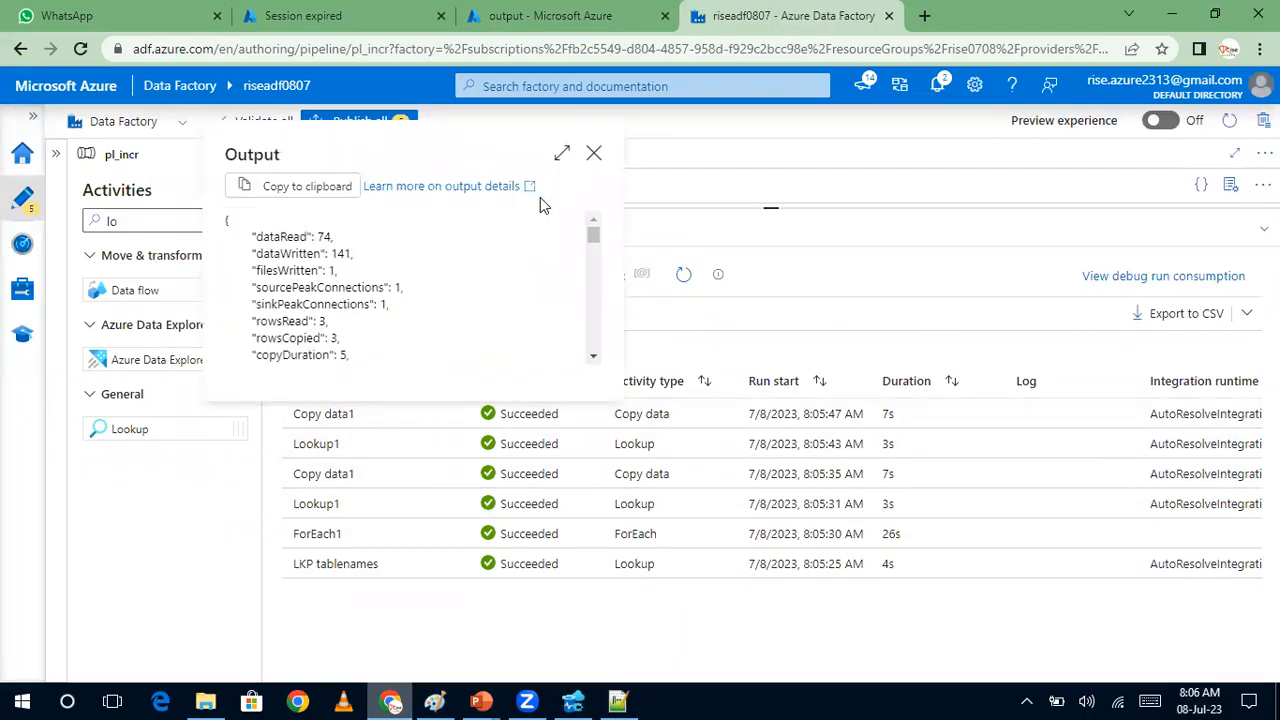
left_click(594, 153)
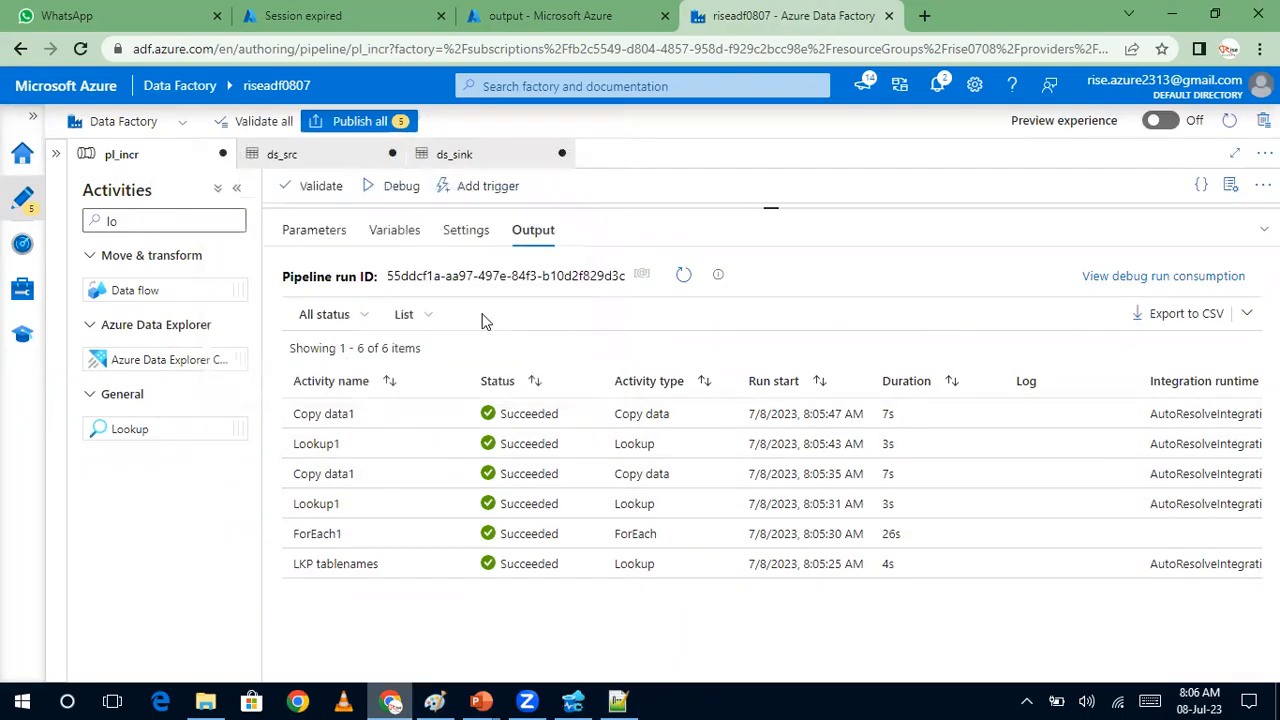
left_click(392, 414)
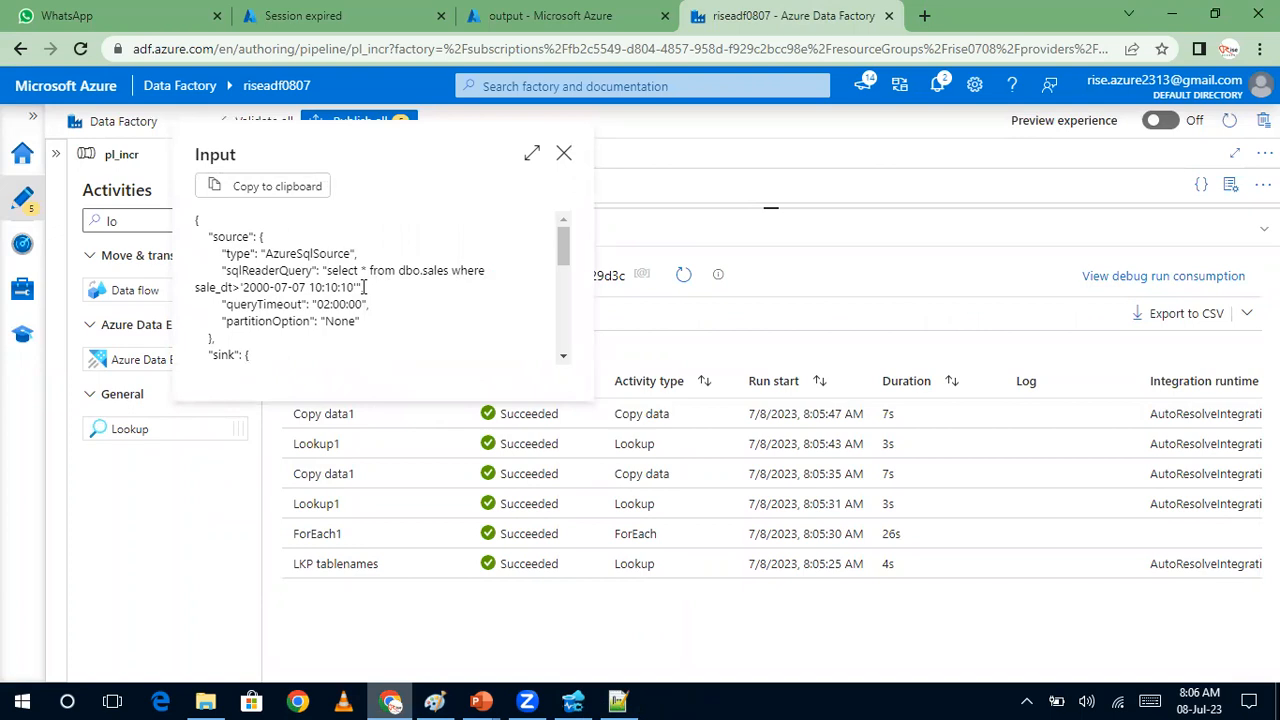
mouse_move(362, 287)
left_mouse_down()
mouse_move(308, 287)
mouse_move(334, 271)
mouse_move(352, 287)
left_mouse_up()
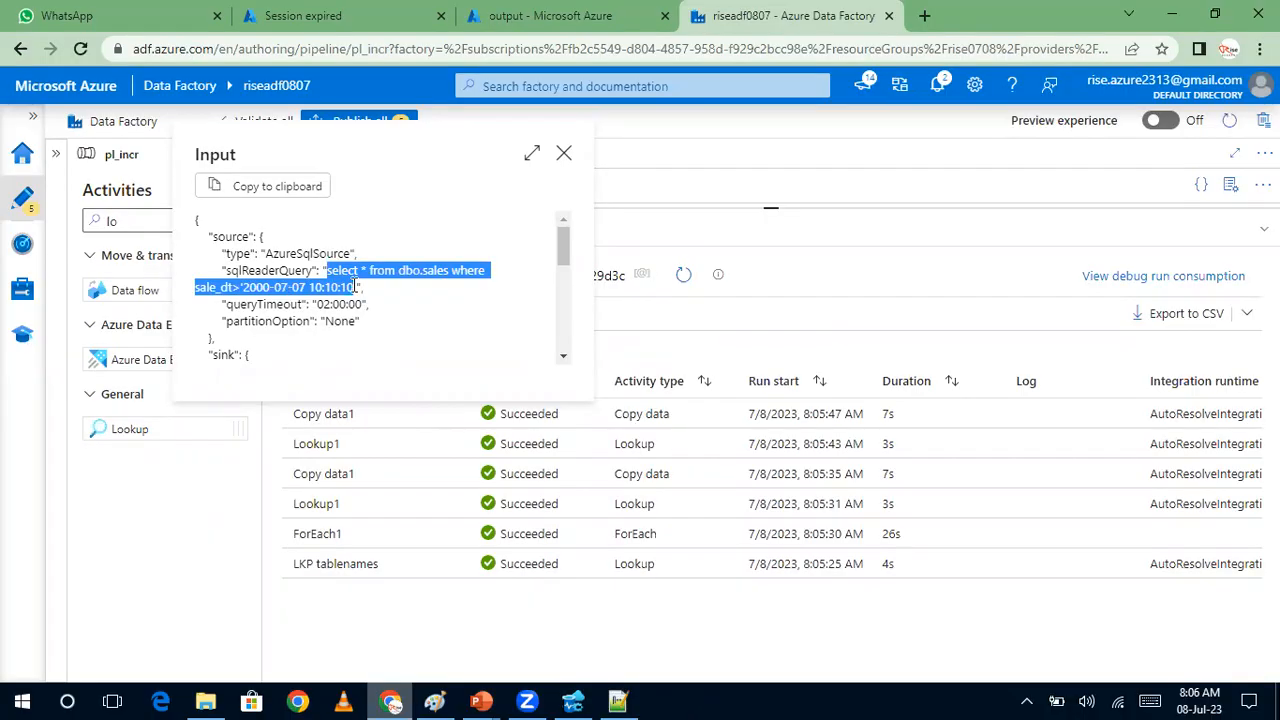
key("ctrl+c")
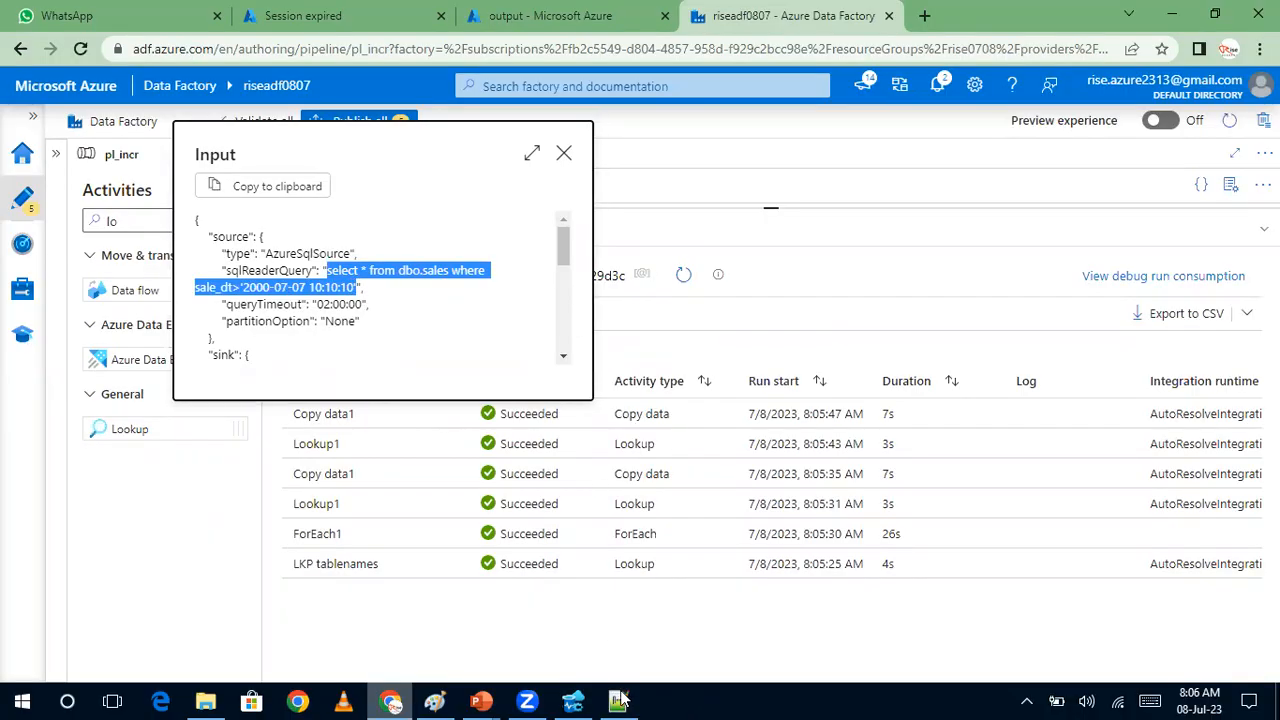
left_click(591, 700)
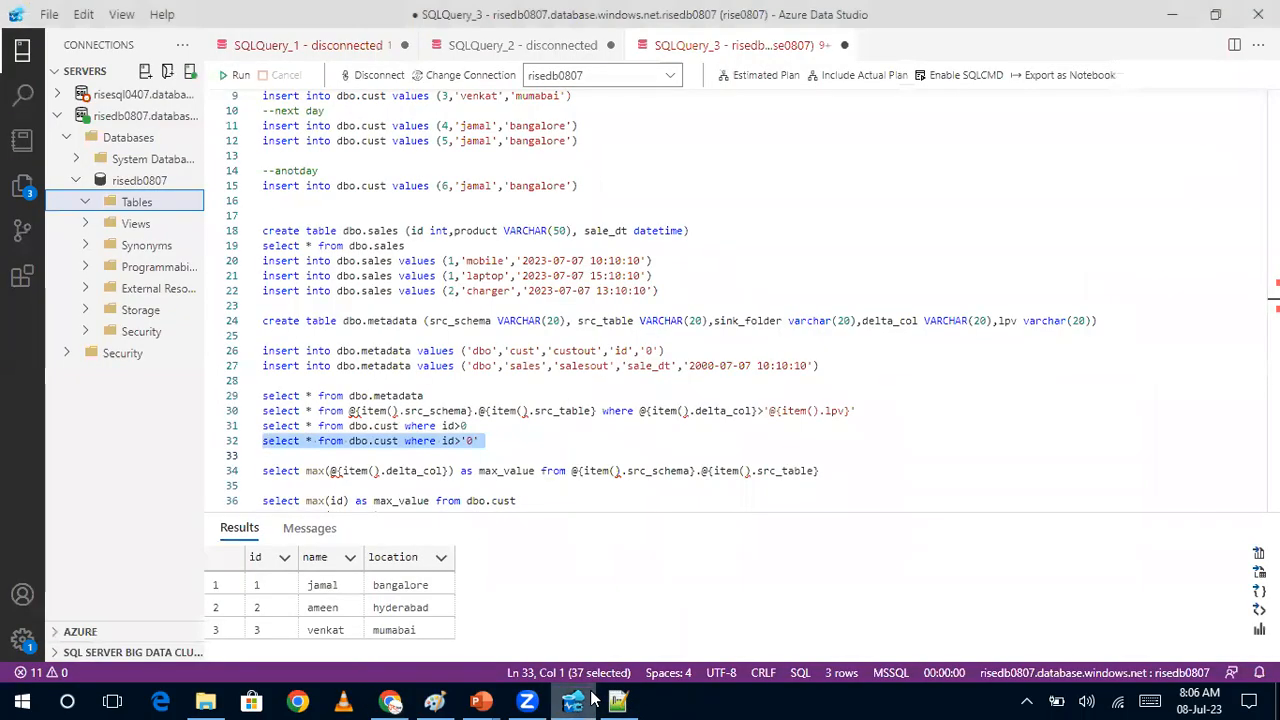
left_click(532, 452)
key("ctrl+v")
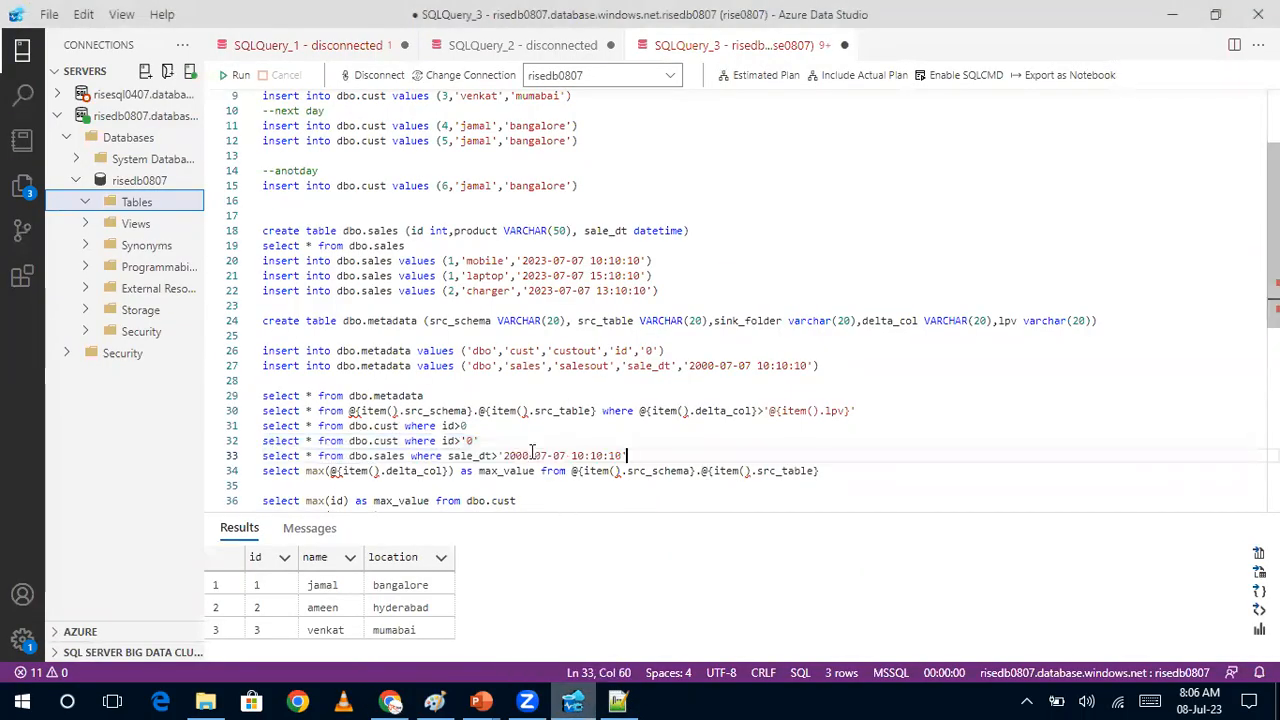
left_click(237, 458)
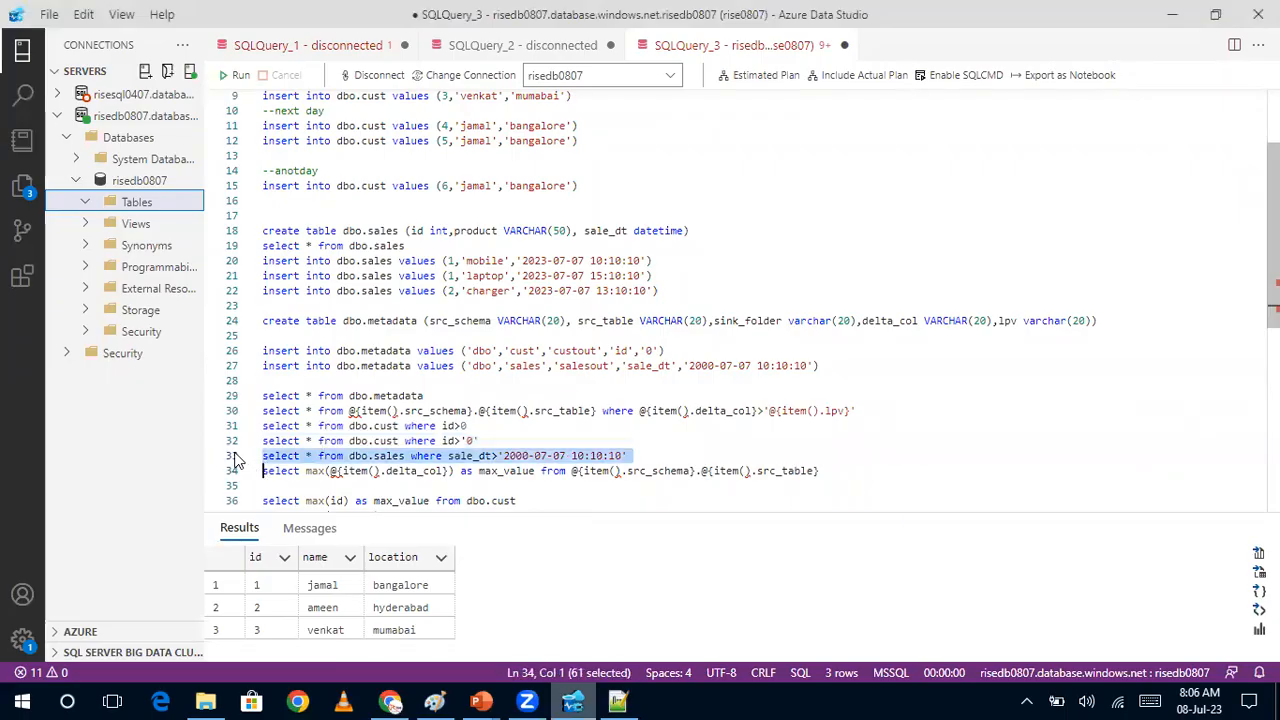
left_click(240, 77)
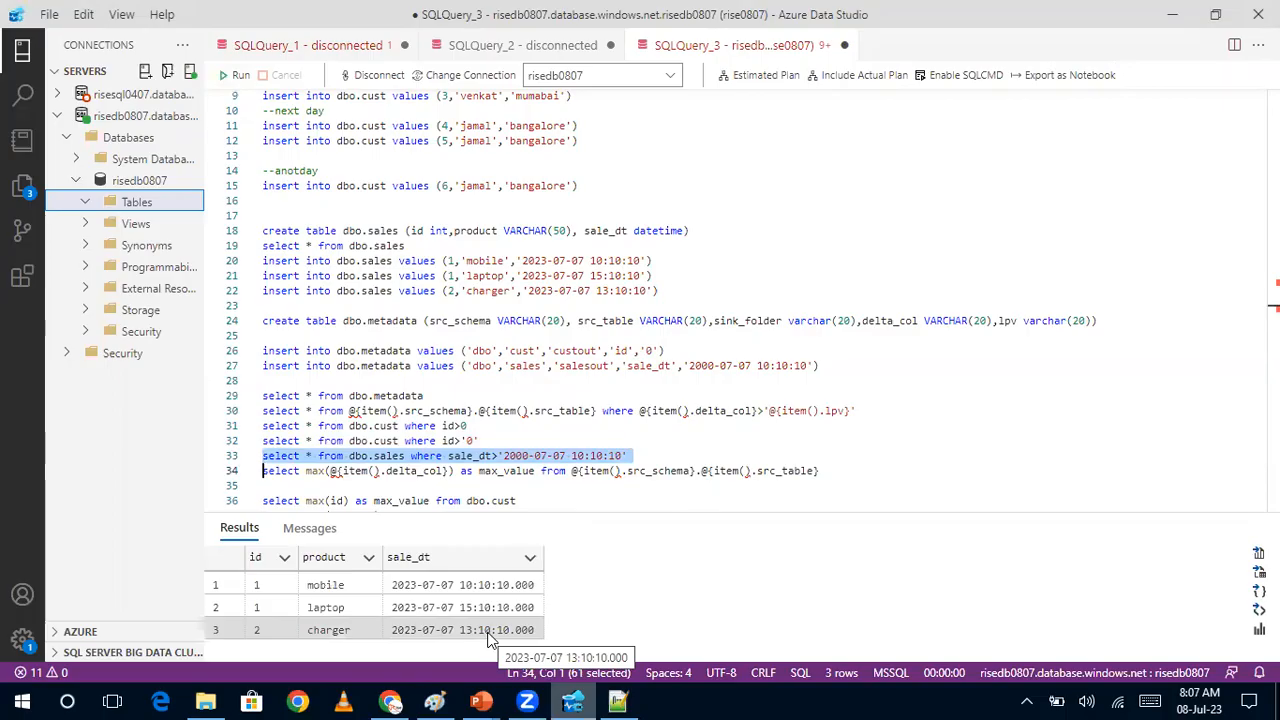
left_click(391, 701)
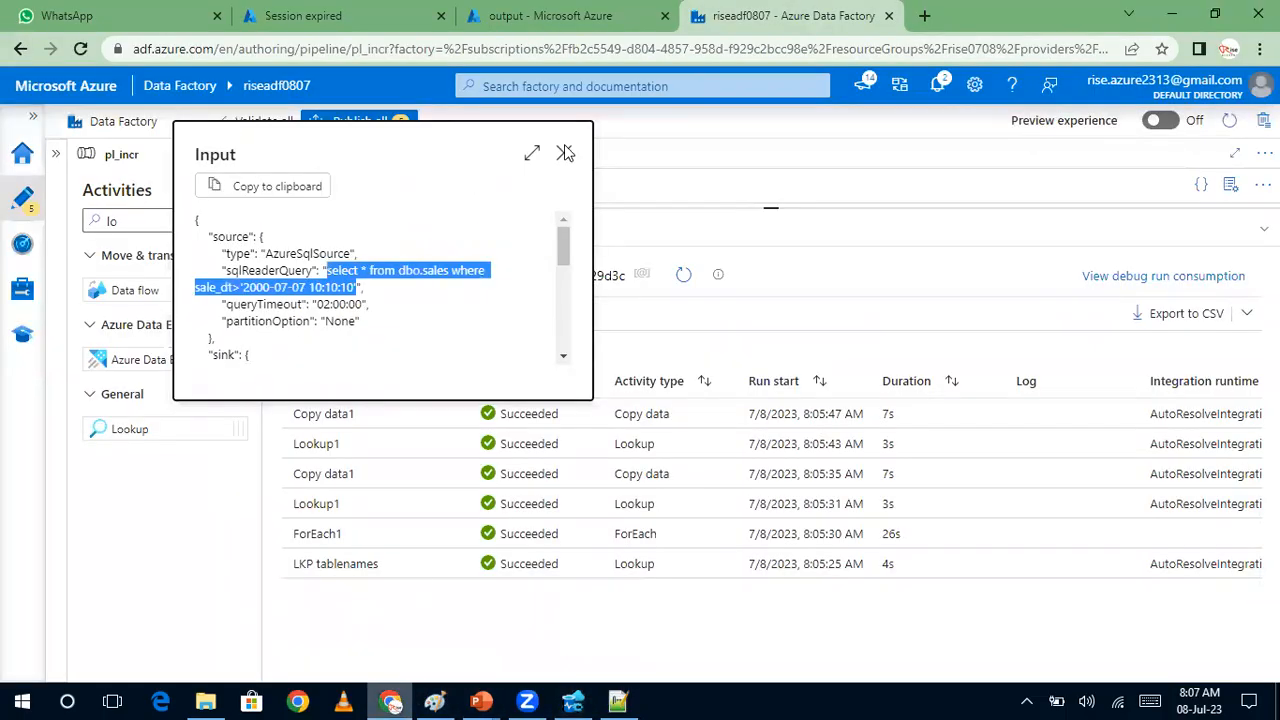
Publish all five pending pl_incr changes.
left_click(566, 155)
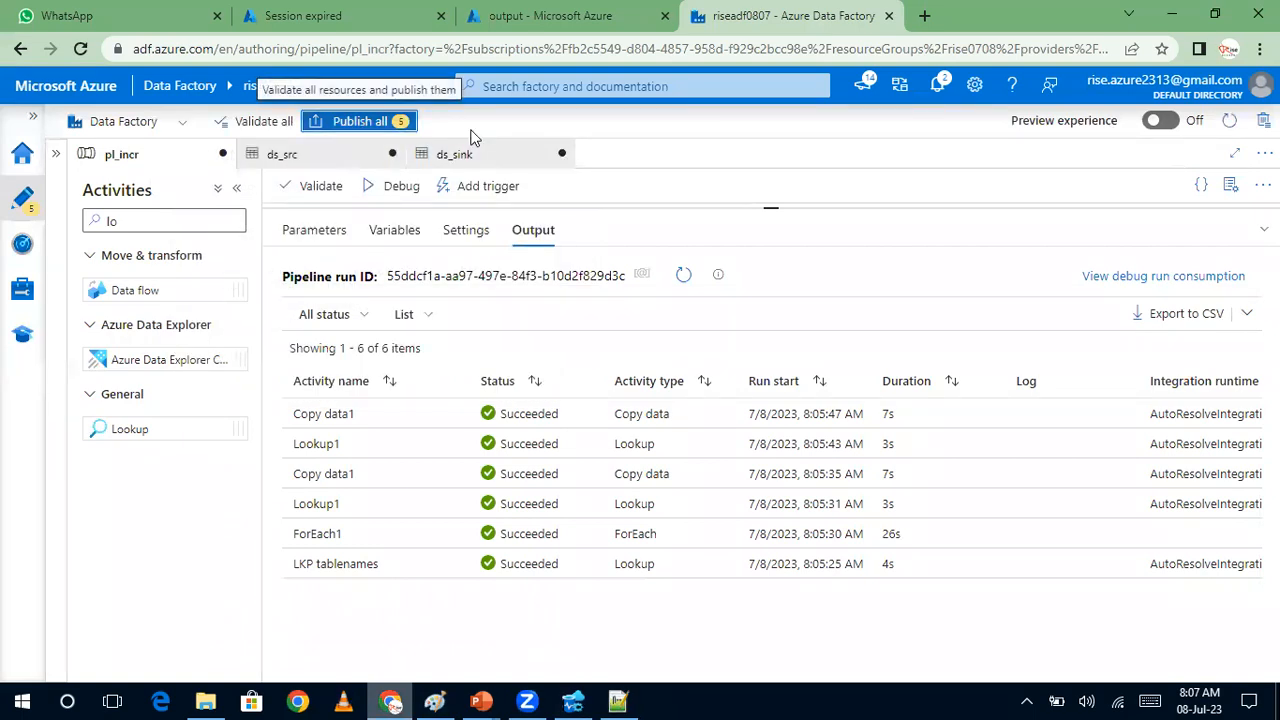
left_click(357, 121)
left_click(758, 658)
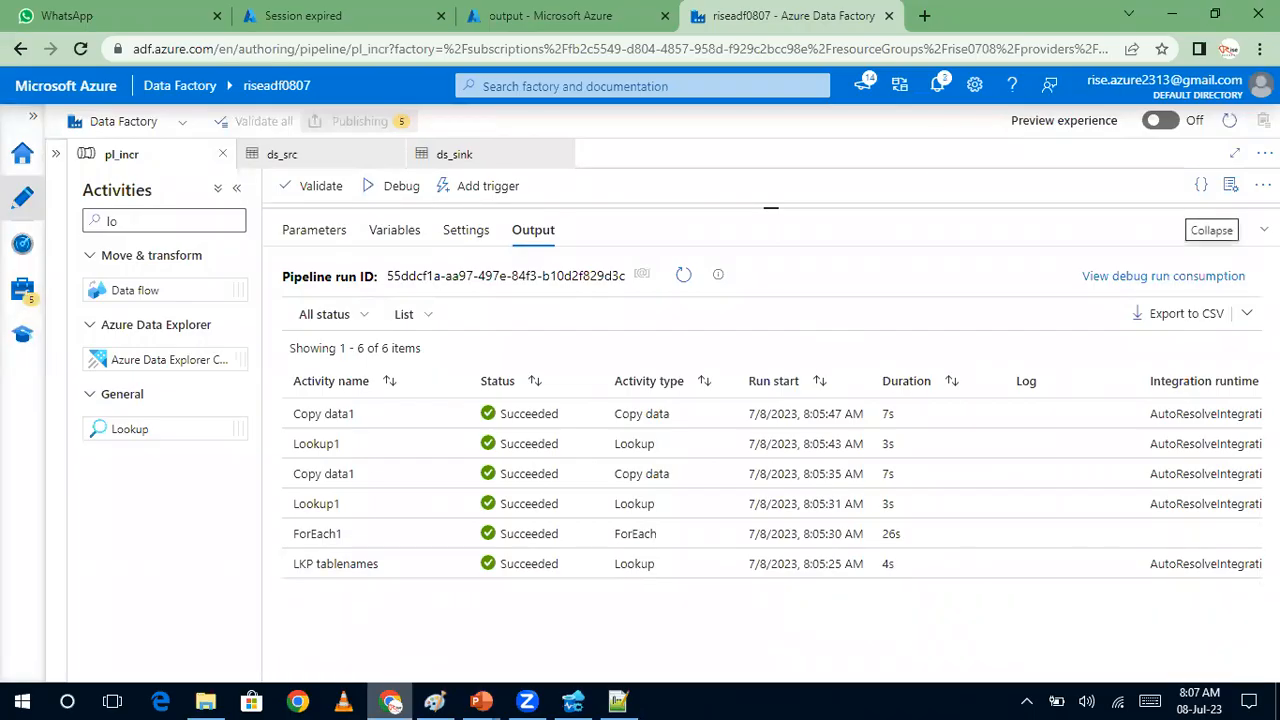
Open the ForEach1 loop's inner activities, Lookup1 and Copy data1.
left_click_drag(771, 208, 771, 438)
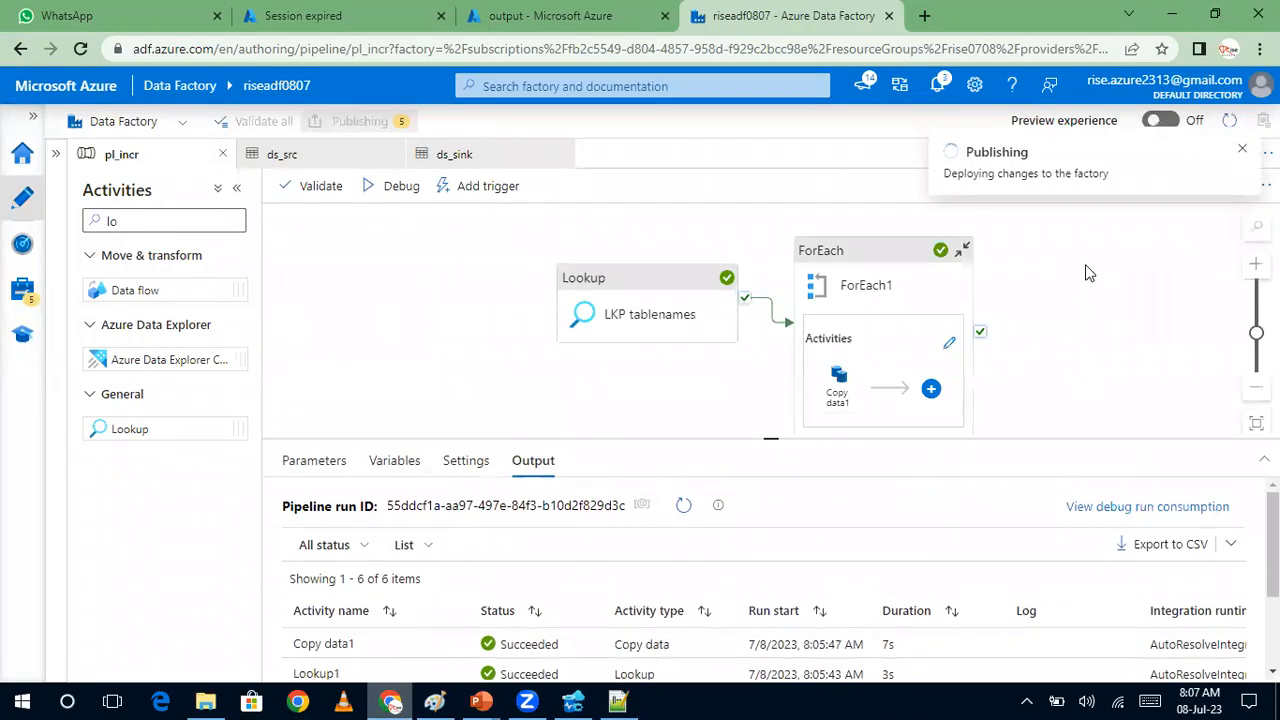
left_click(950, 343)
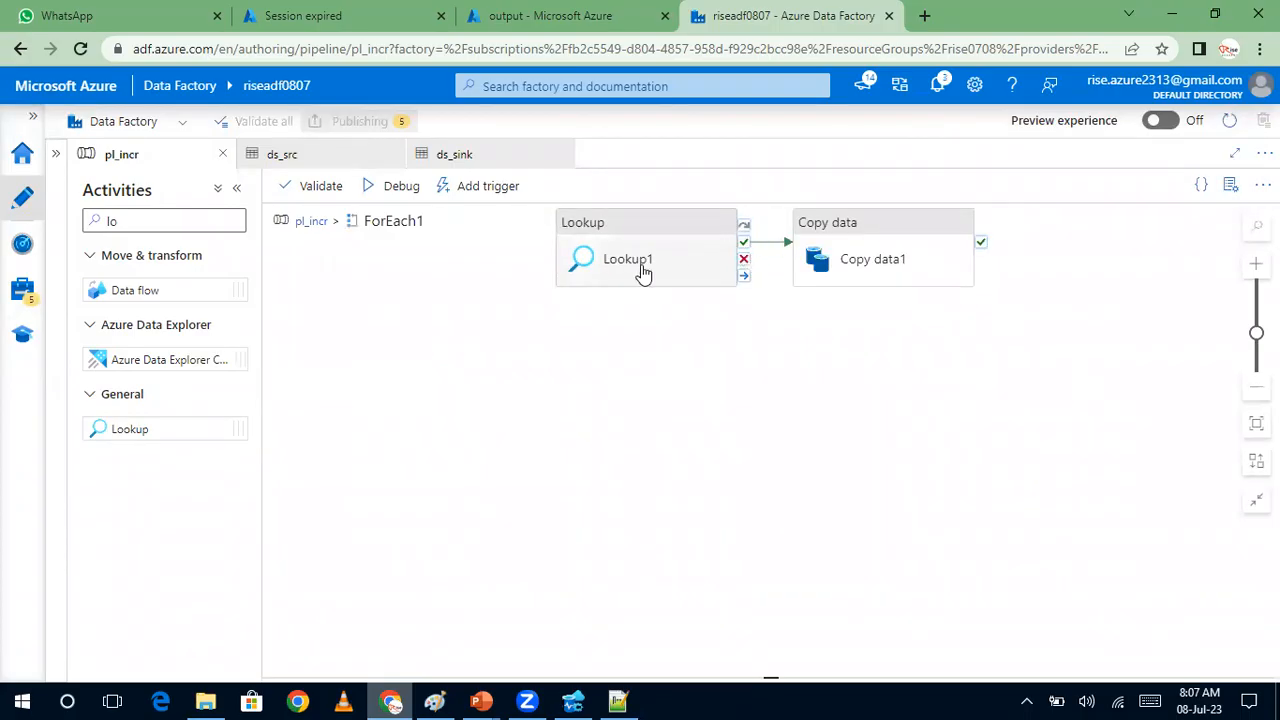
left_click(575, 700)
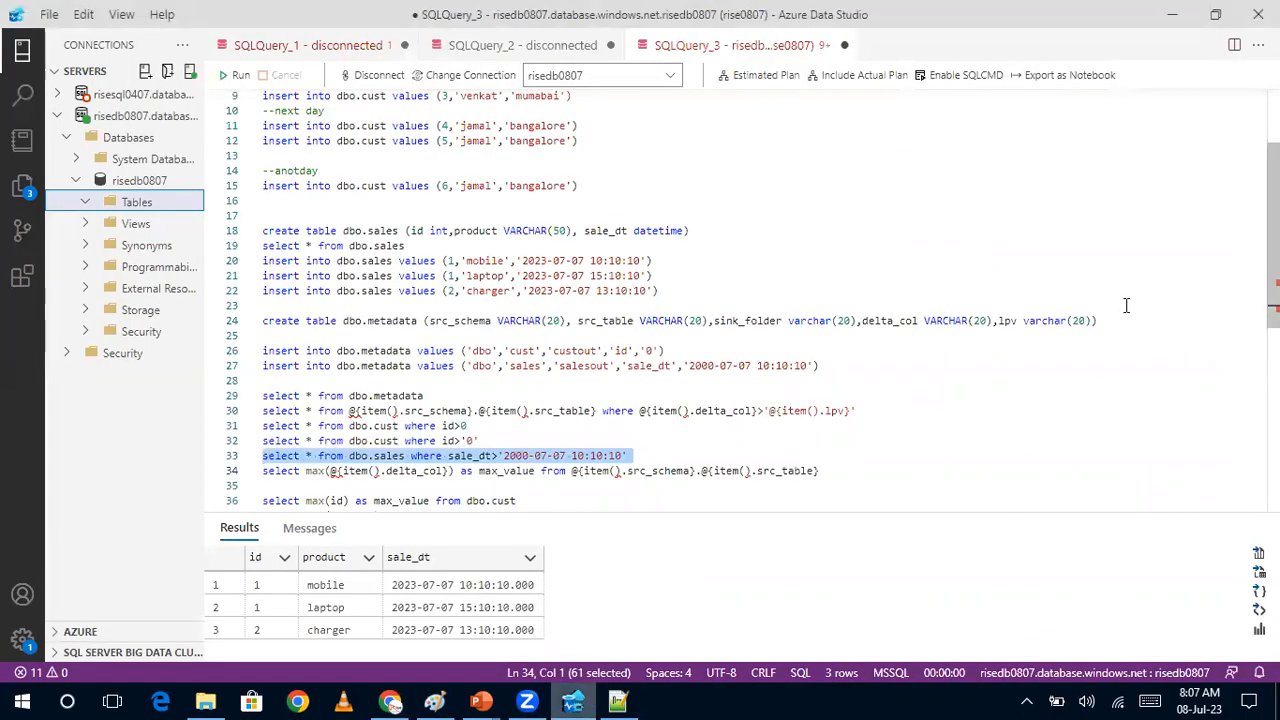
Verify the dbo.metadata cust row's lpv value is '0' in SQLQuery_3, then return to Data Factory.
double_click(1007, 320)
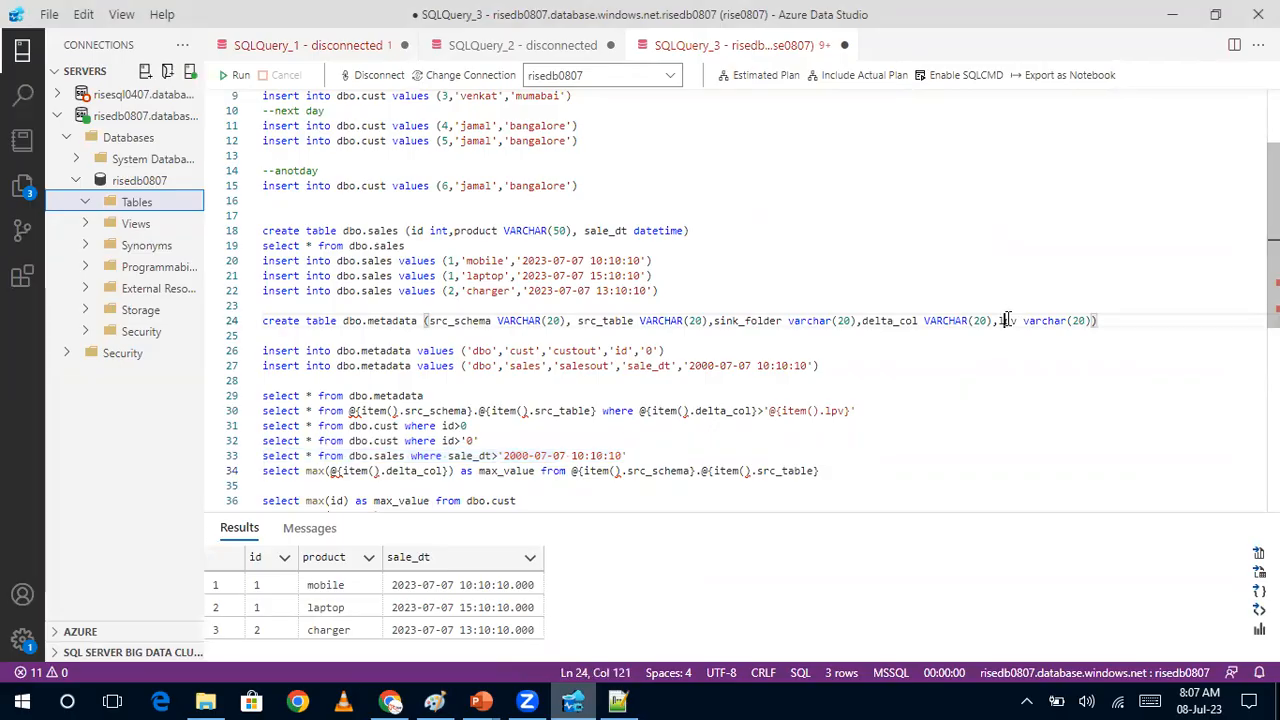
double_click(650, 350)
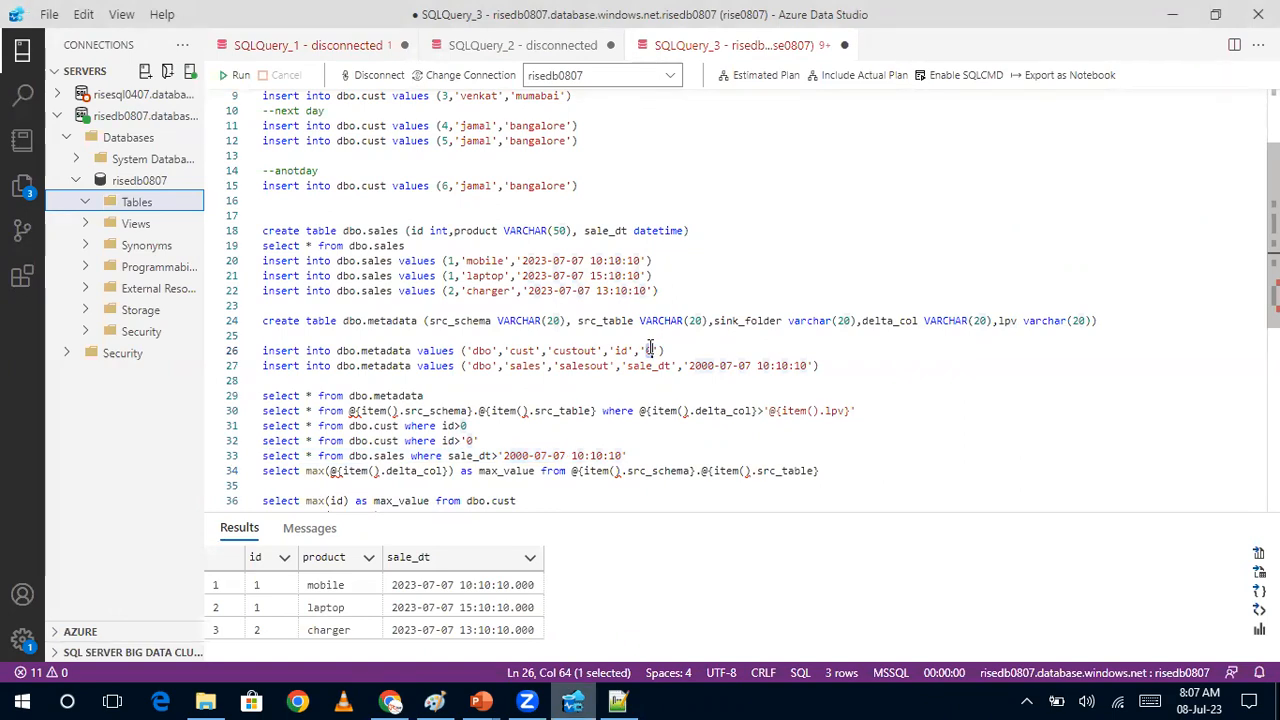
left_click(400, 700)
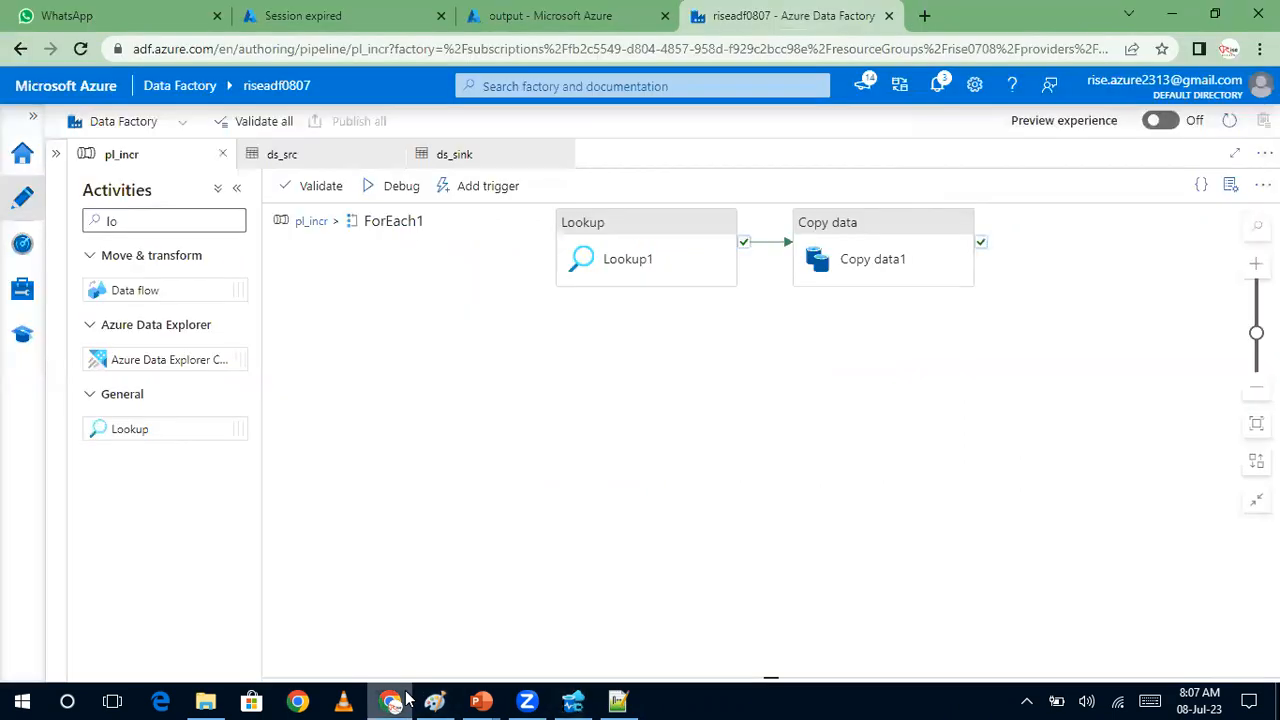
Back on pl_incr, confirm all six activities succeeded and Lookup1 returned max_value 3.
left_click(312, 222)
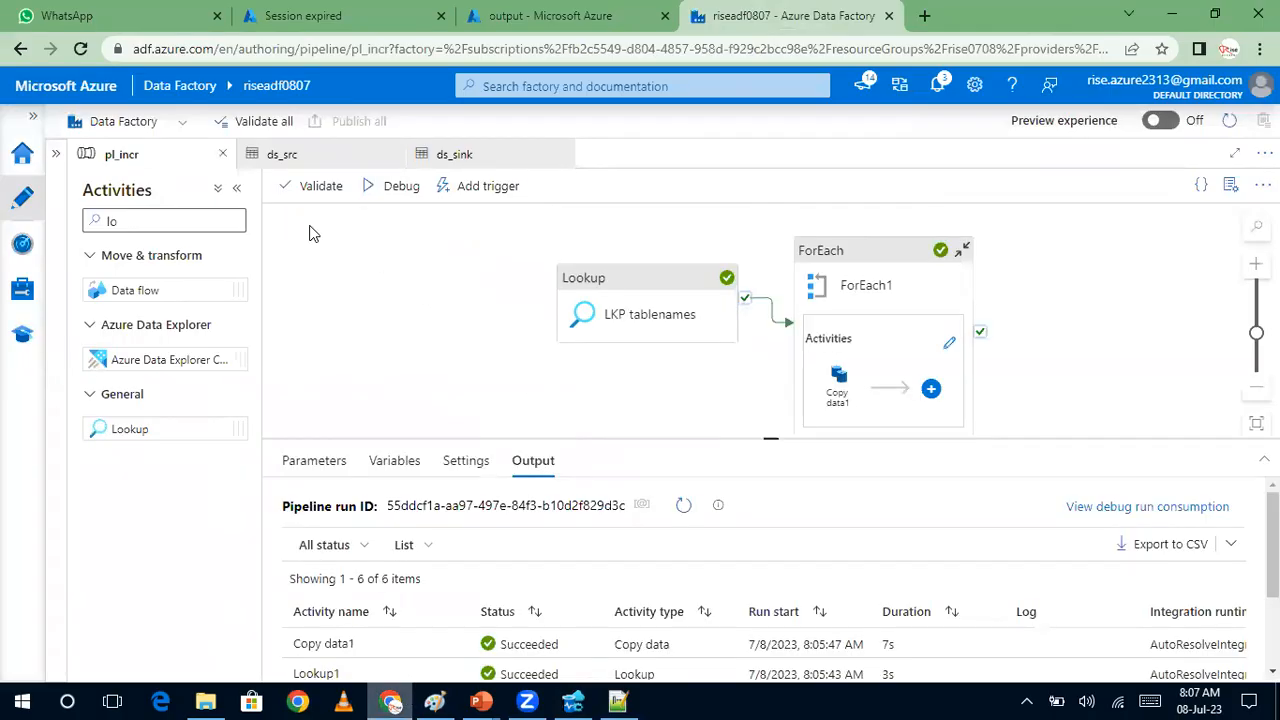
left_click(795, 345)
left_click(1264, 460)
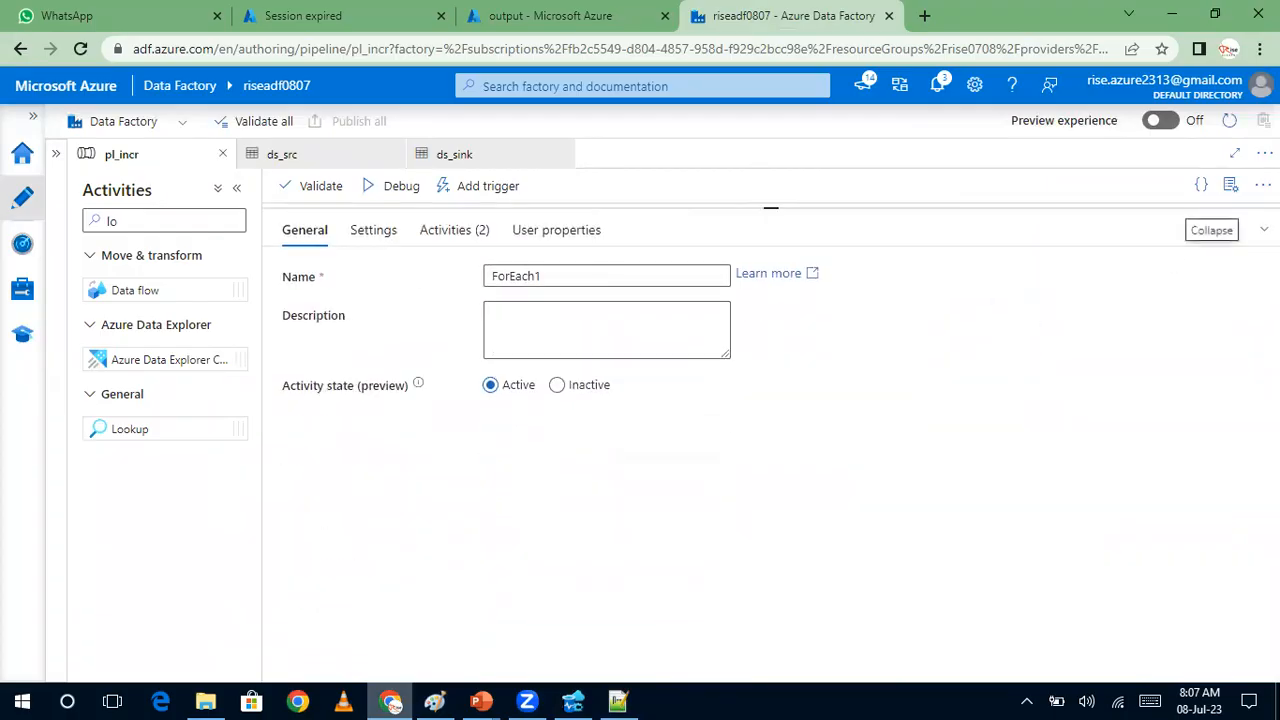
left_click(1264, 229)
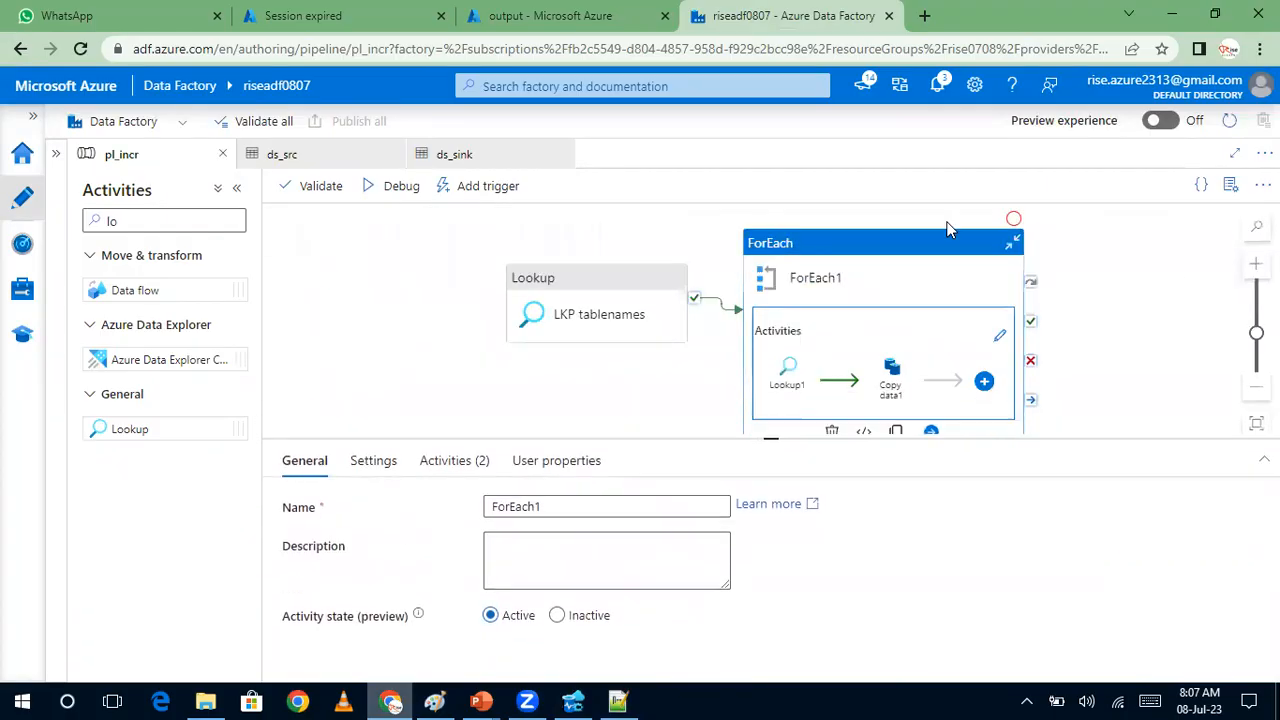
left_click(401, 326)
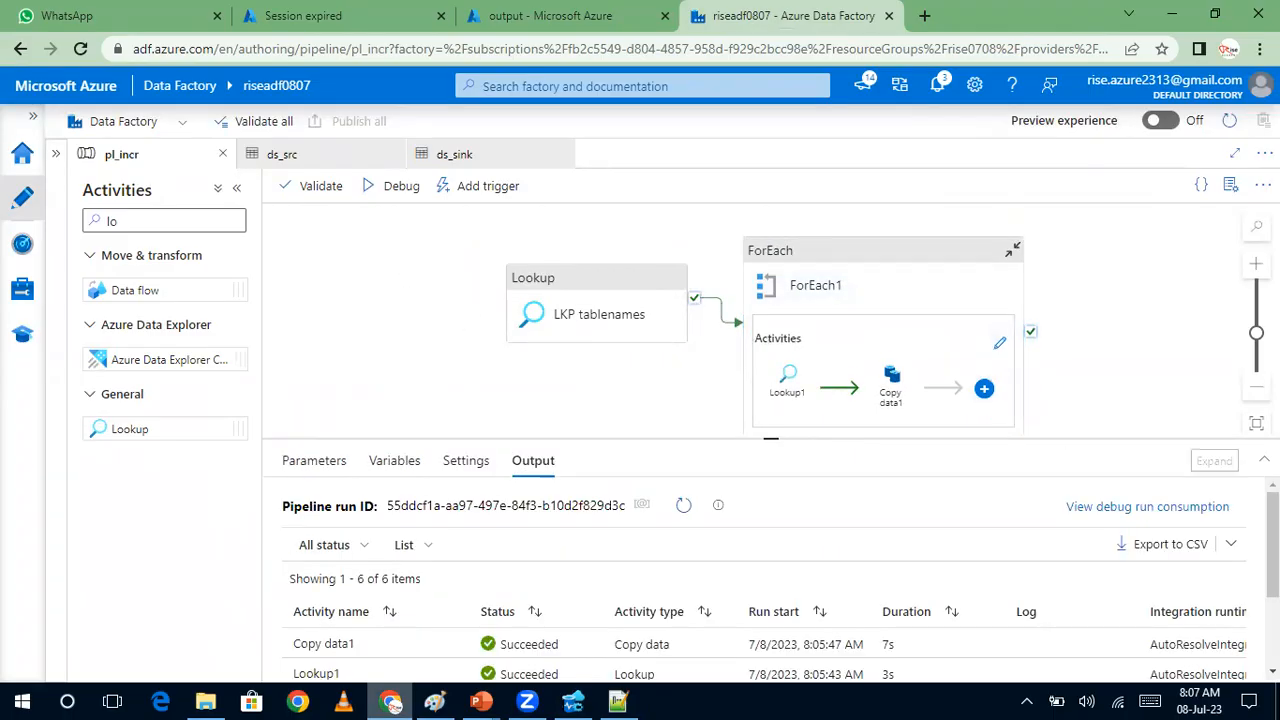
left_click(1264, 459)
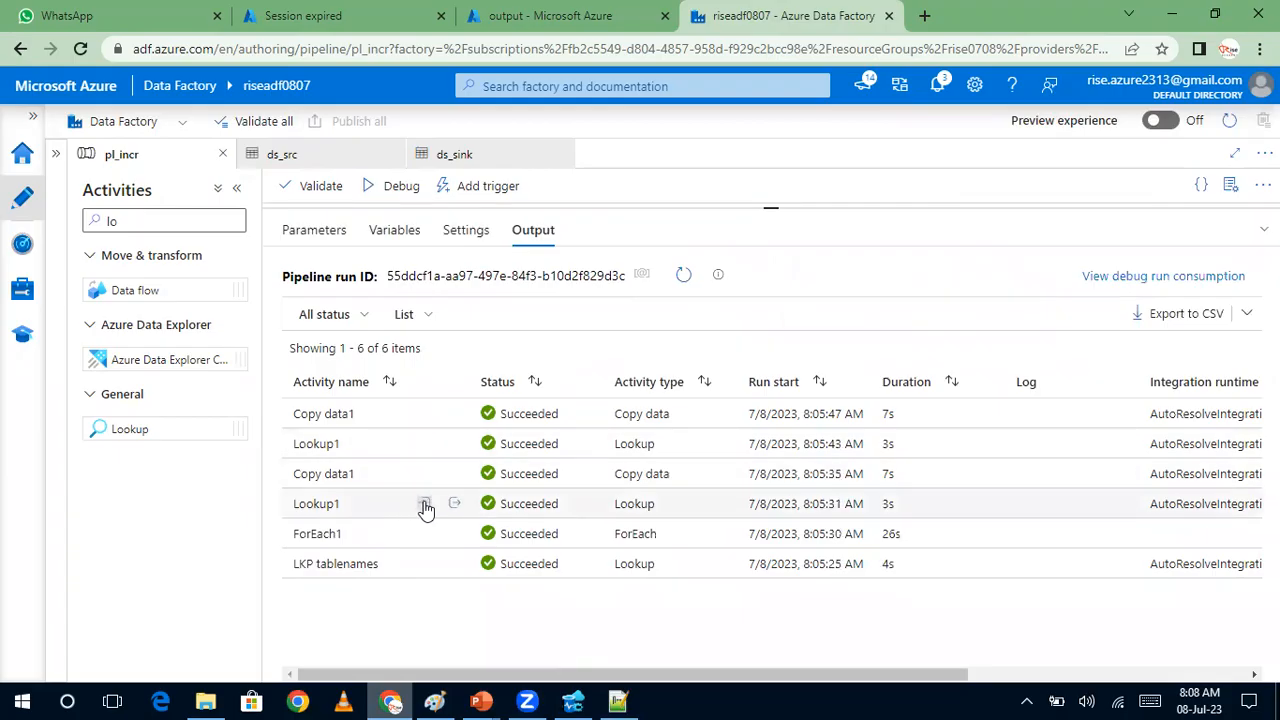
left_click(454, 504)
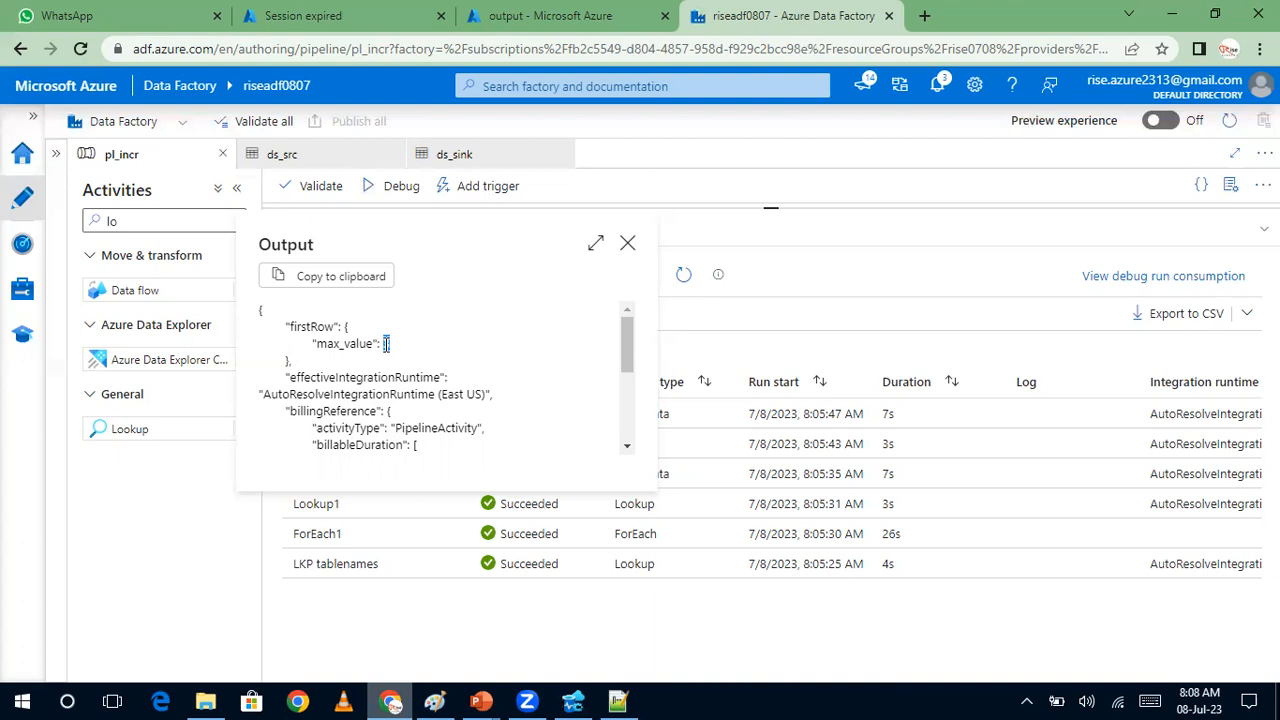
left_click(573, 701)
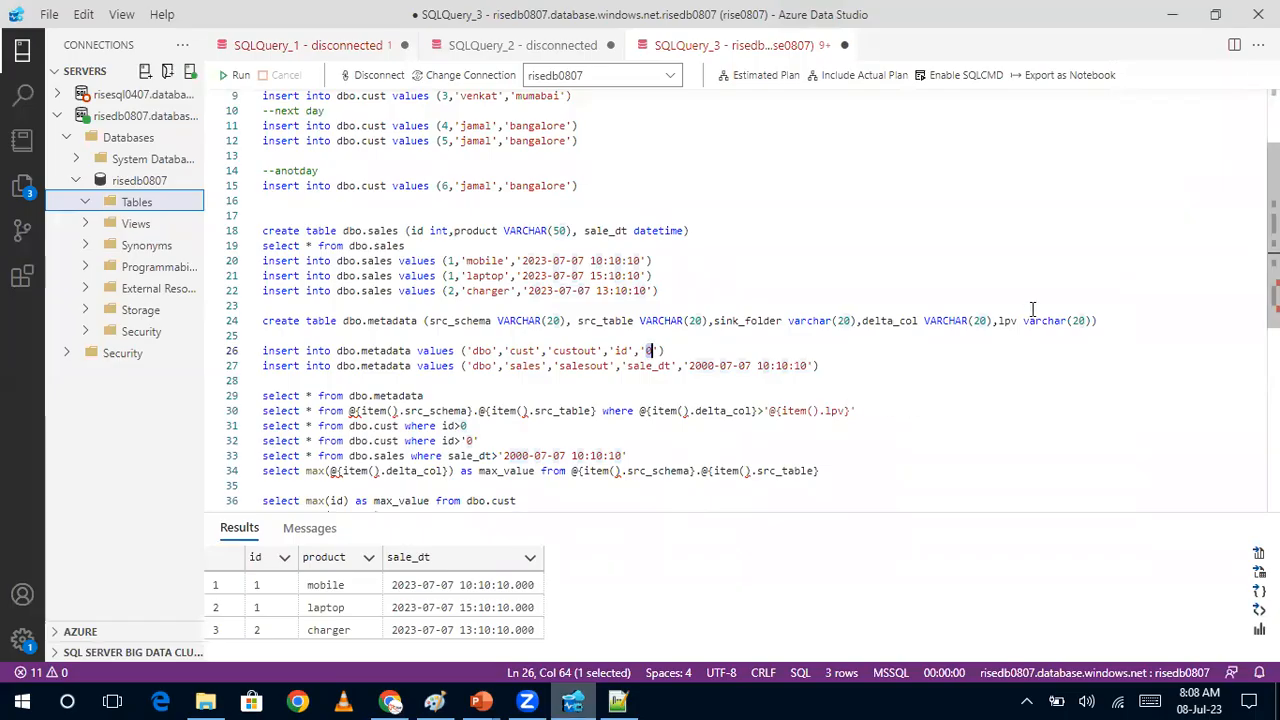
Run select * from dbo.metadata to show both rows and their lpv values.
left_click(1004, 320)
double_click(1006, 320)
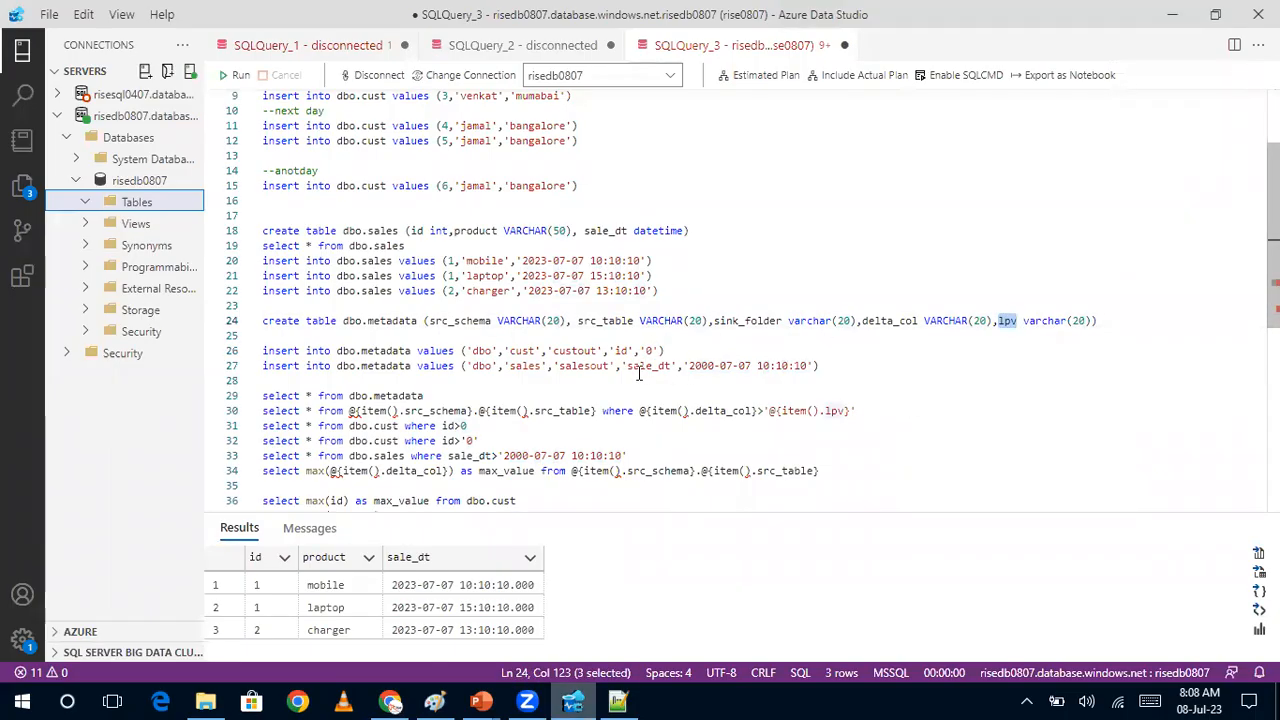
left_click(230, 396)
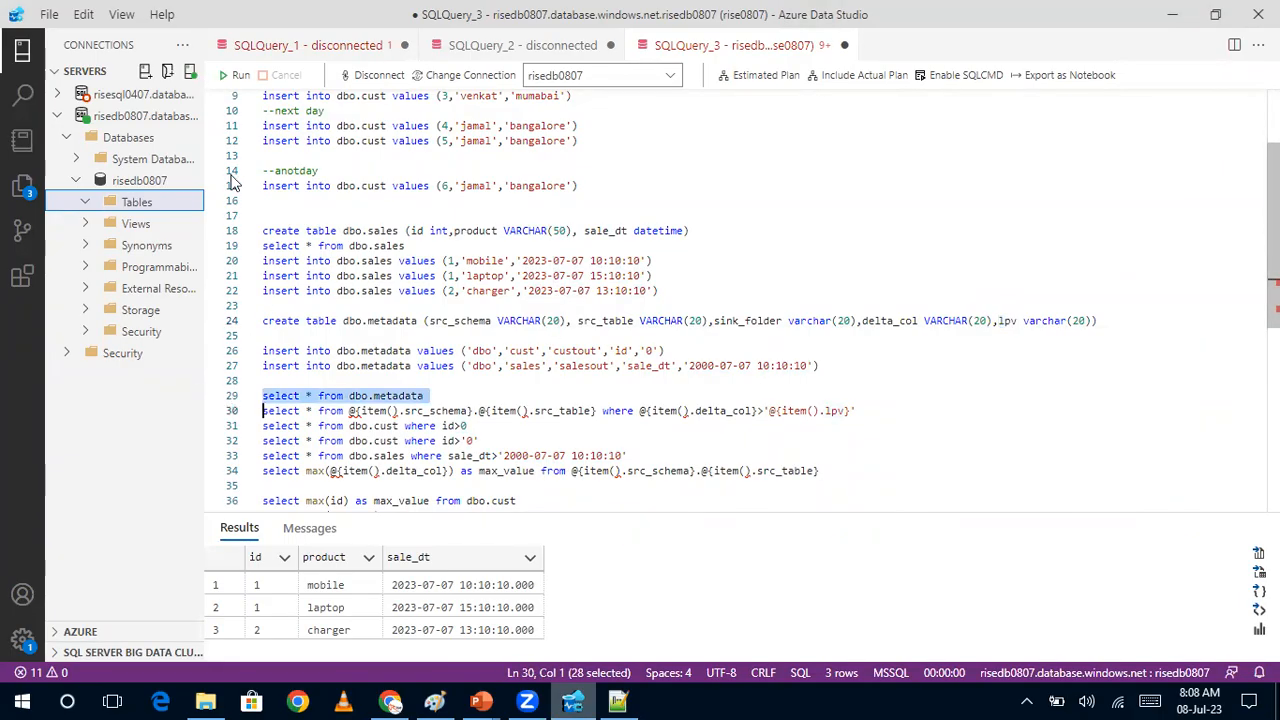
left_click(232, 76)
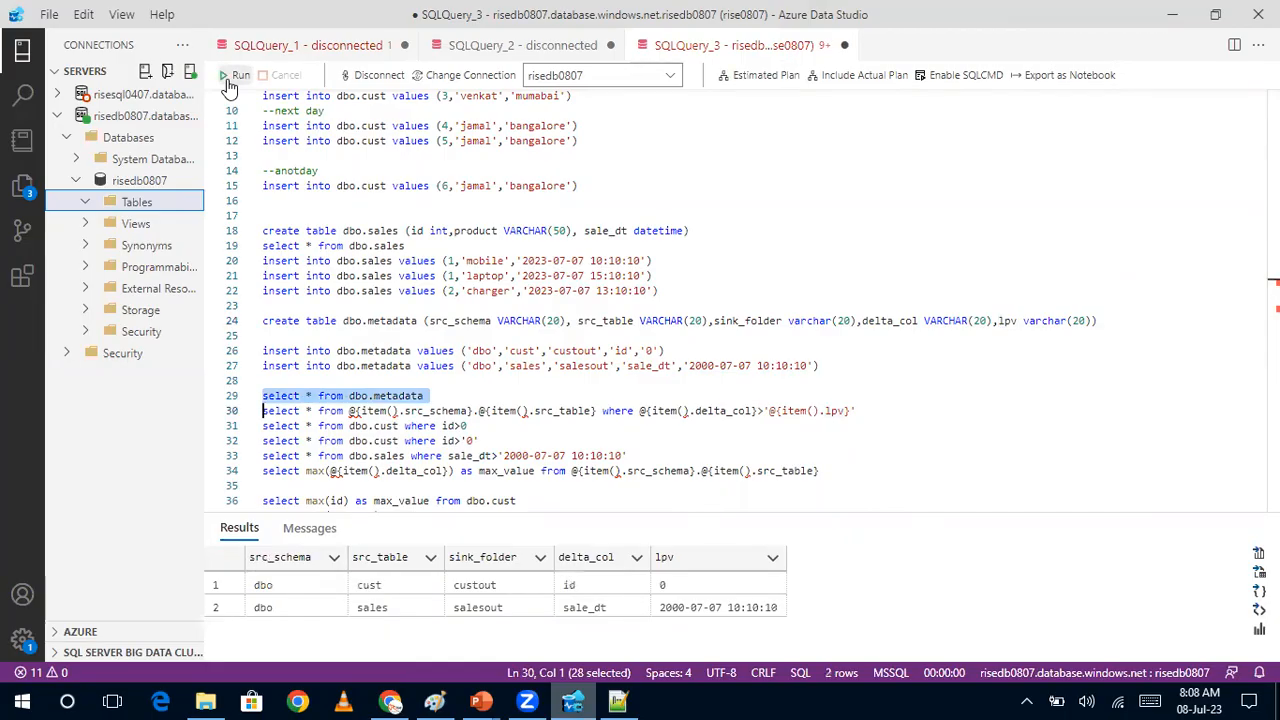
Add blank lines below the metadata query and start an update statement on line 32.
left_click(460, 392)
key("Return")
key("Return")
key("Return")
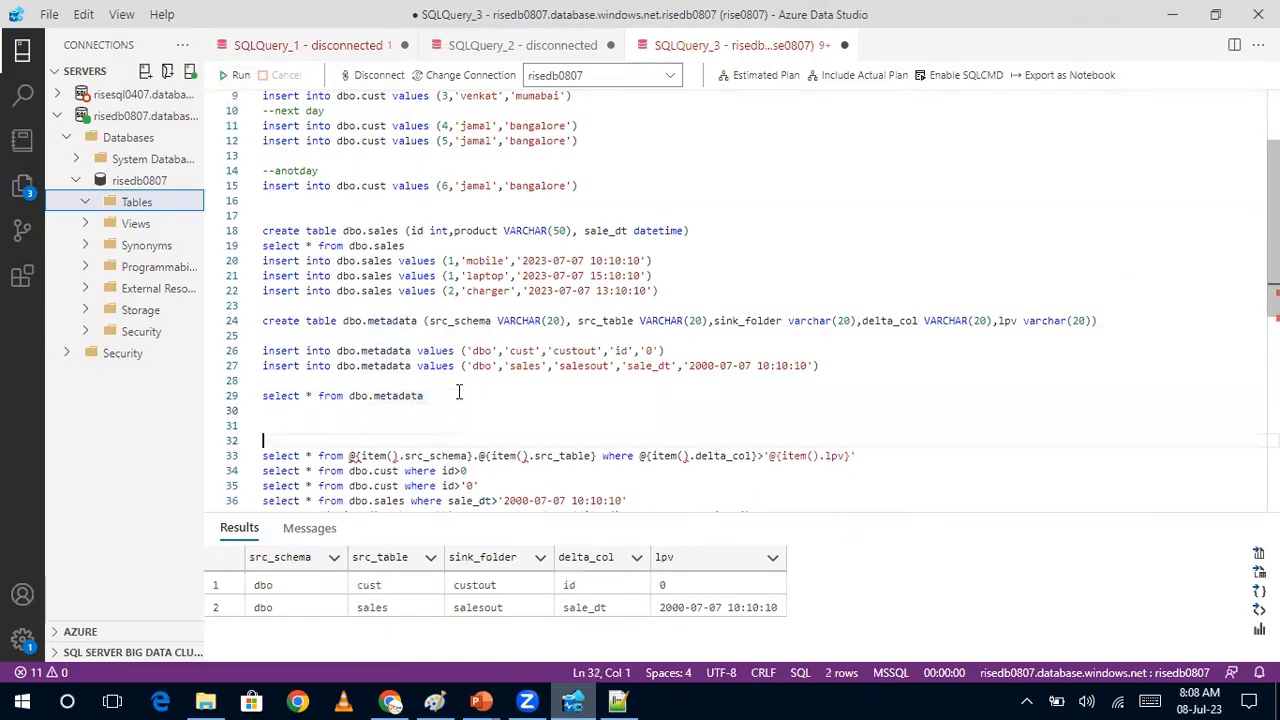
key("Return")
key("Up")
type("u[date")
key("ctrl+a")
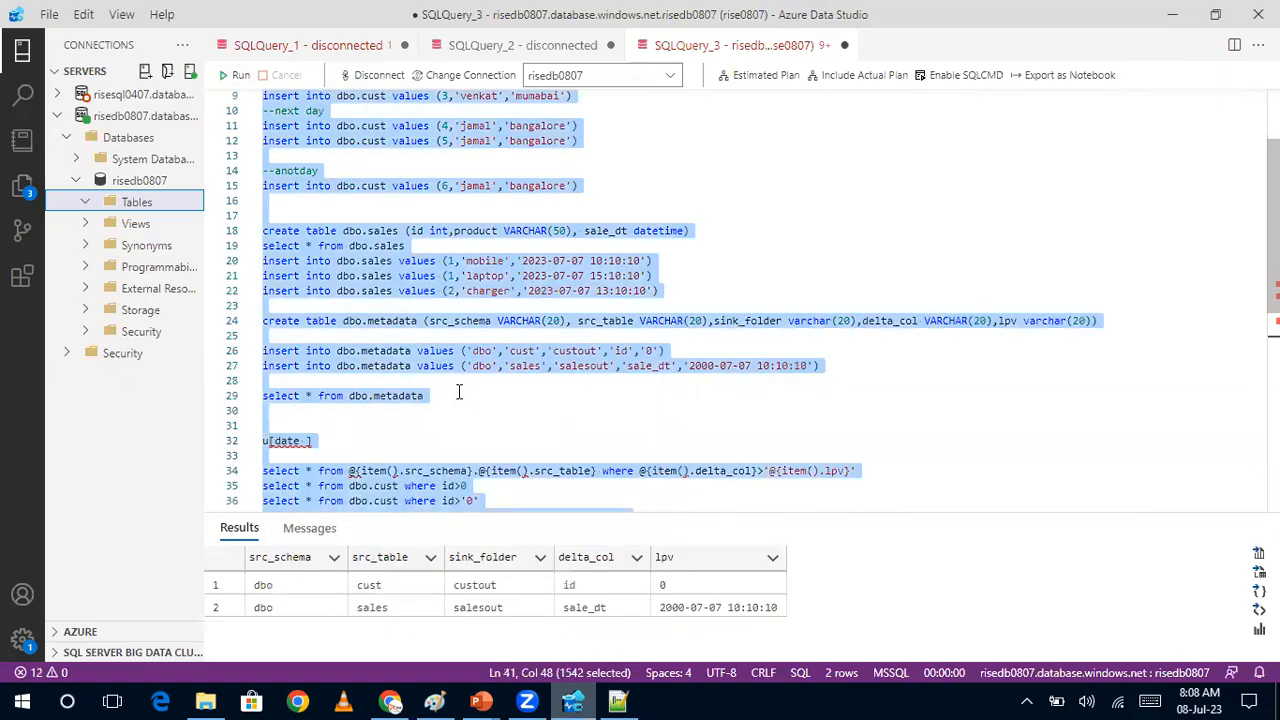
left_click(311, 455)
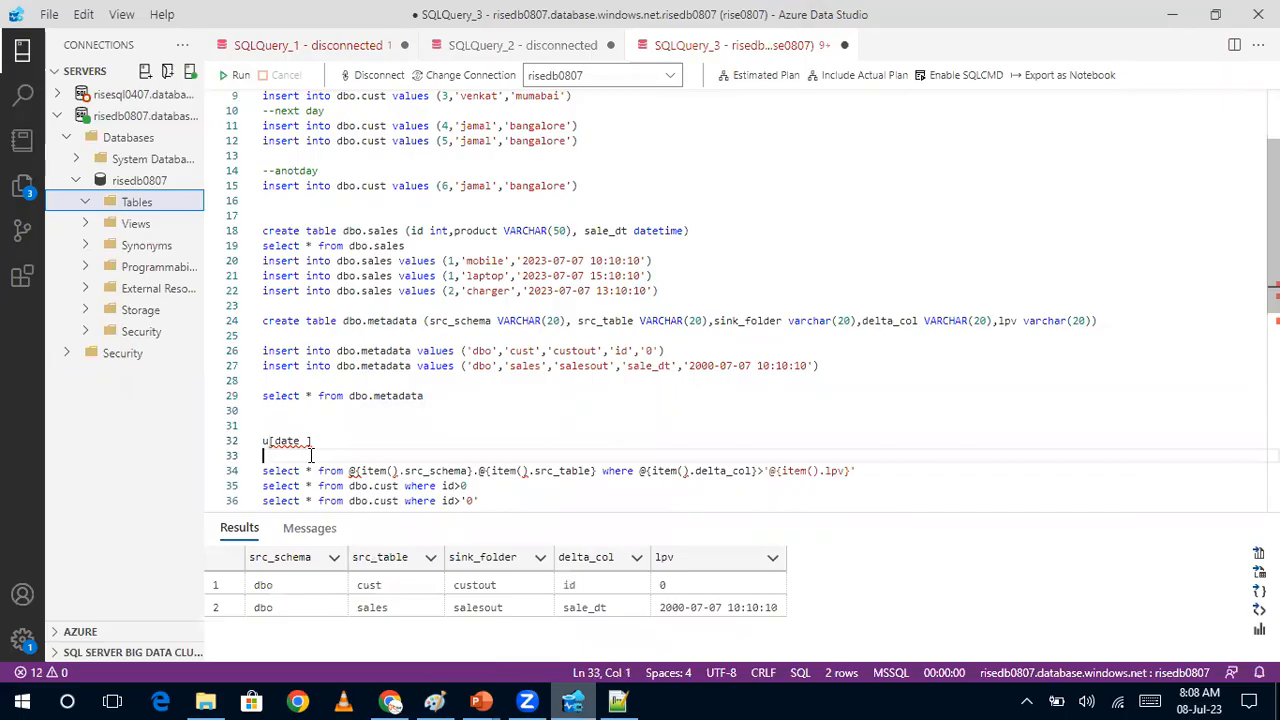
left_click_drag(314, 442, 274, 445)
left_click(270, 442)
type("pdate")
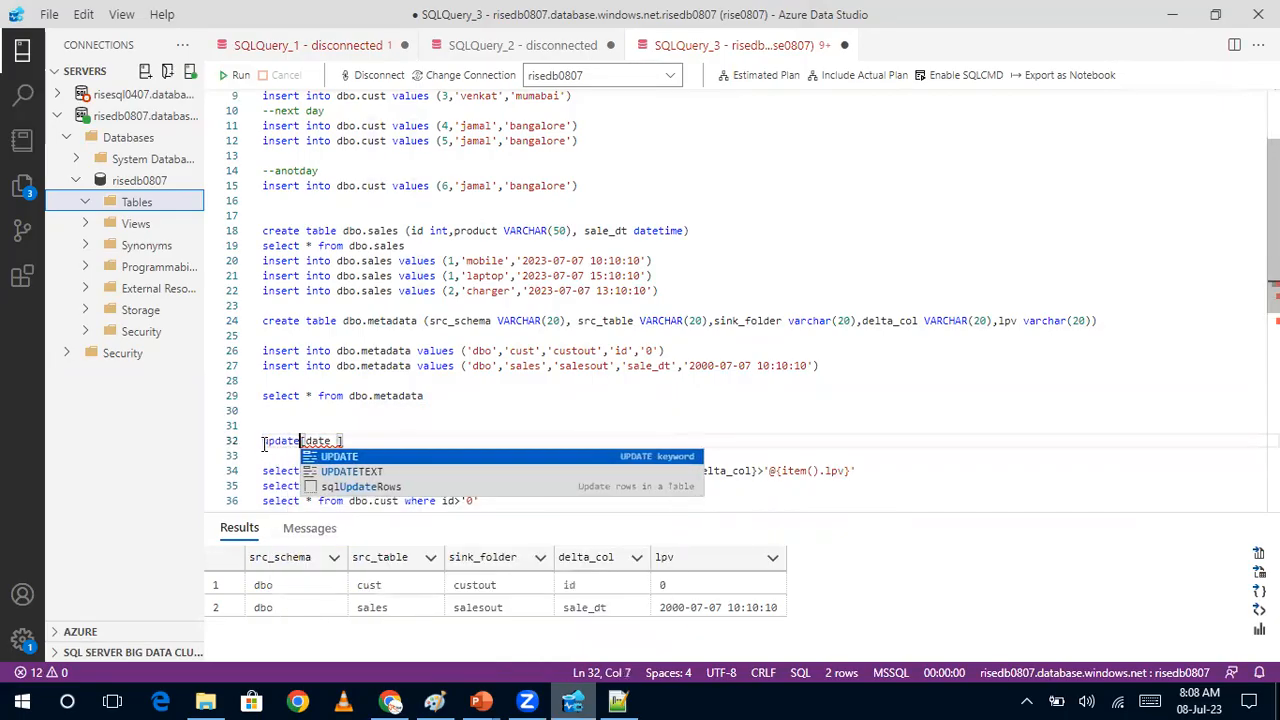
key("Delete")
key("Delete")
key("Delete")
key("Delete")
key("Delete")
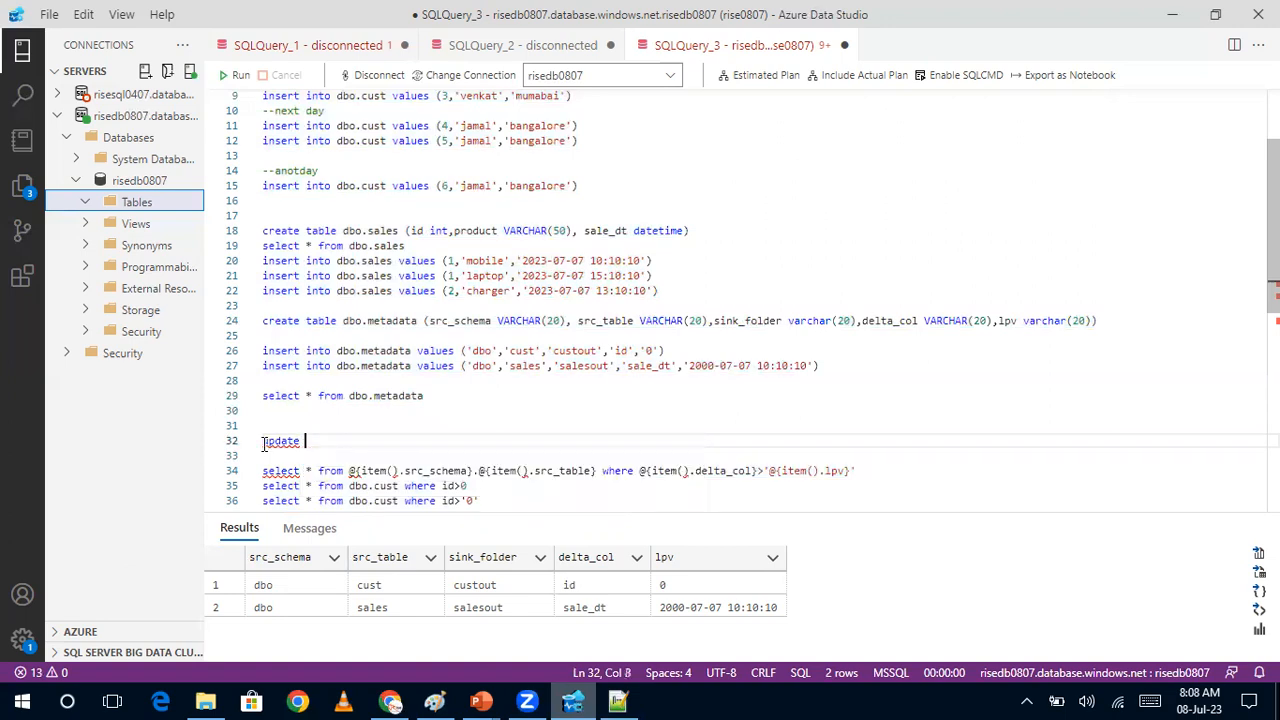
type("dbo")
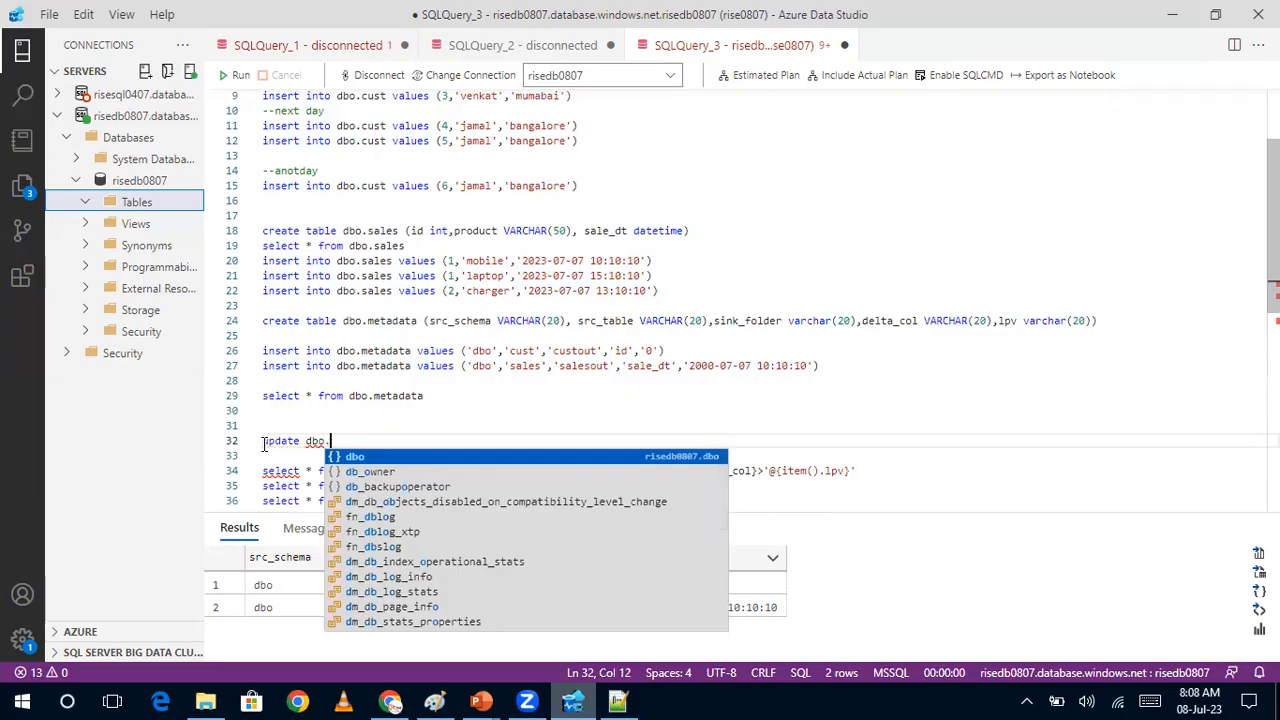
type(".")
key("Return")
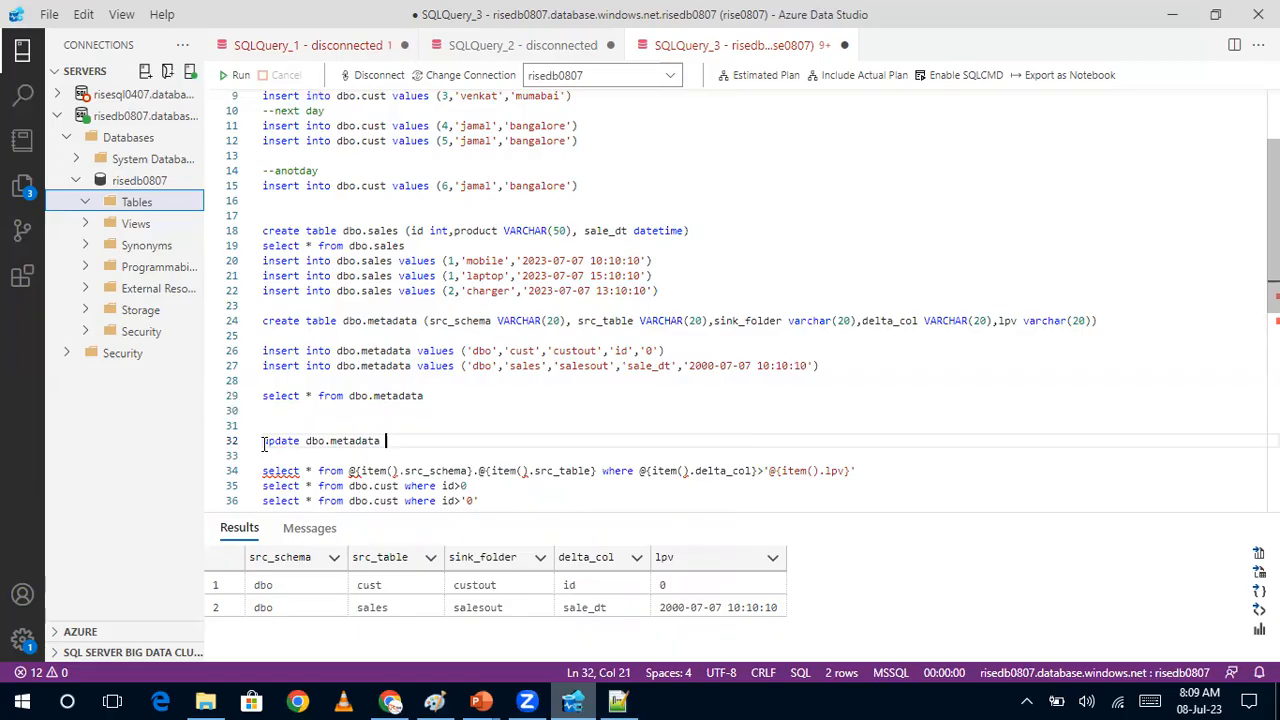
type("set lp")
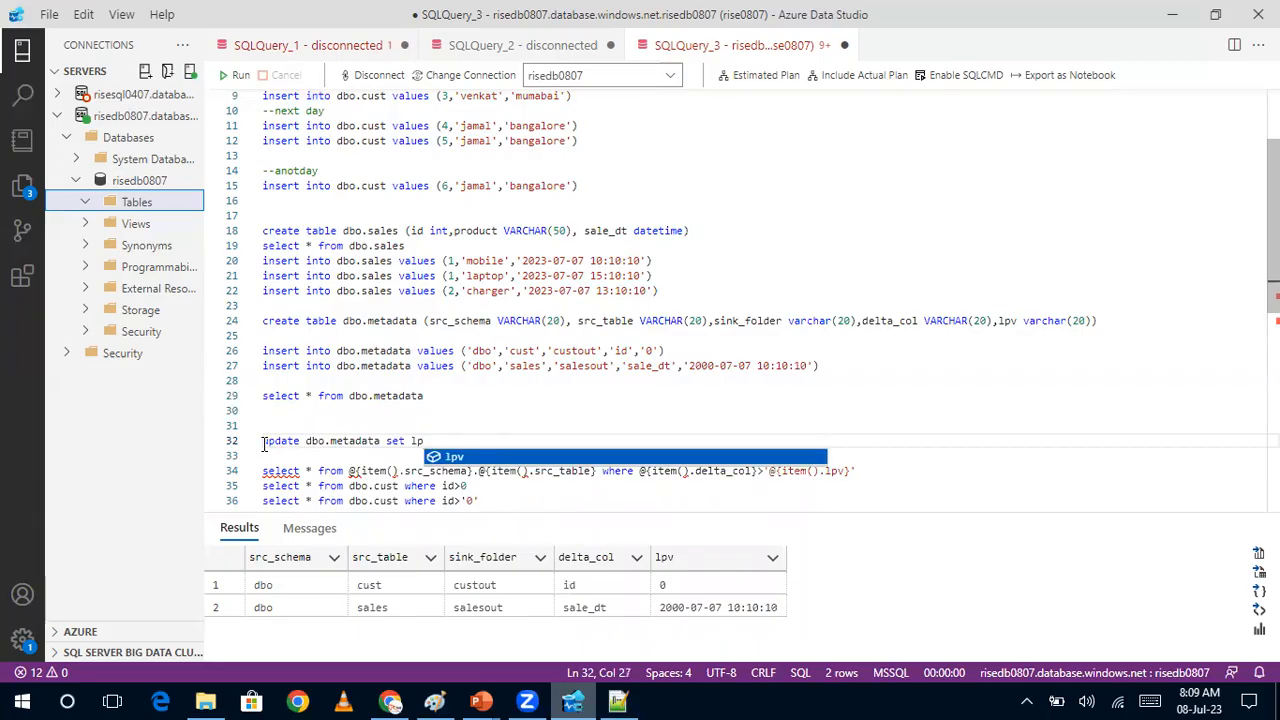
type("v=")
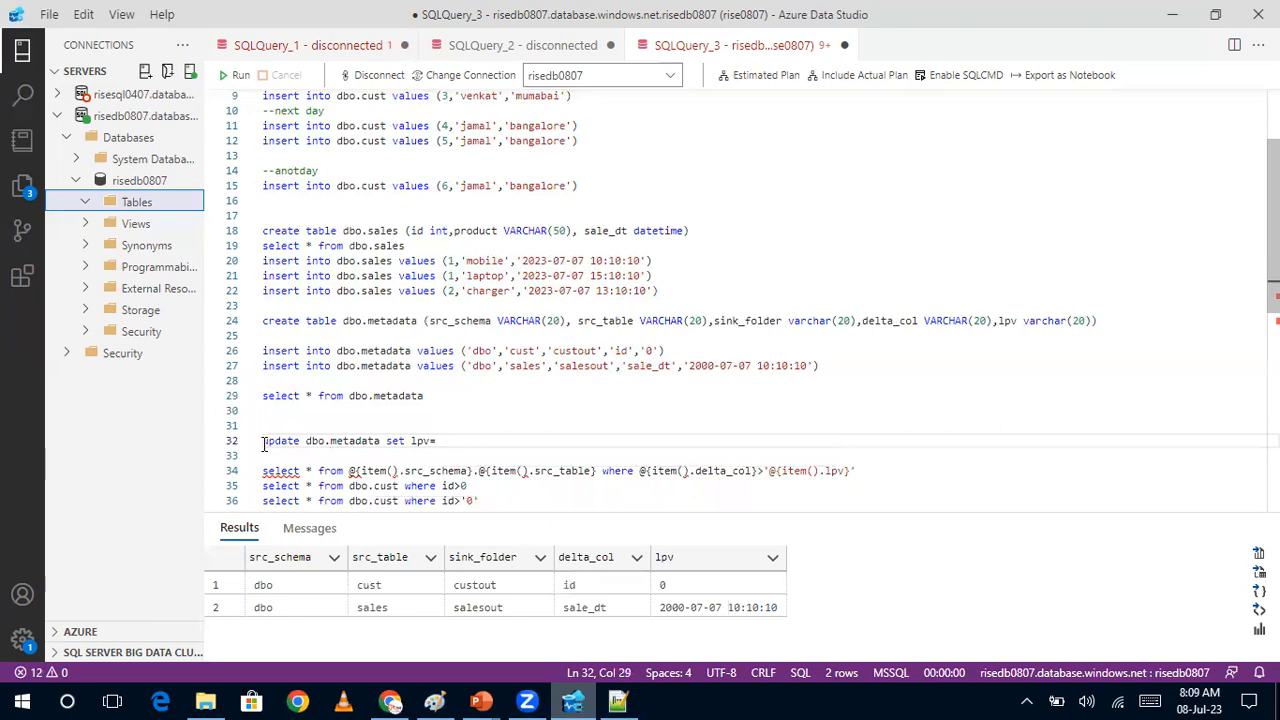
type("@lpv")
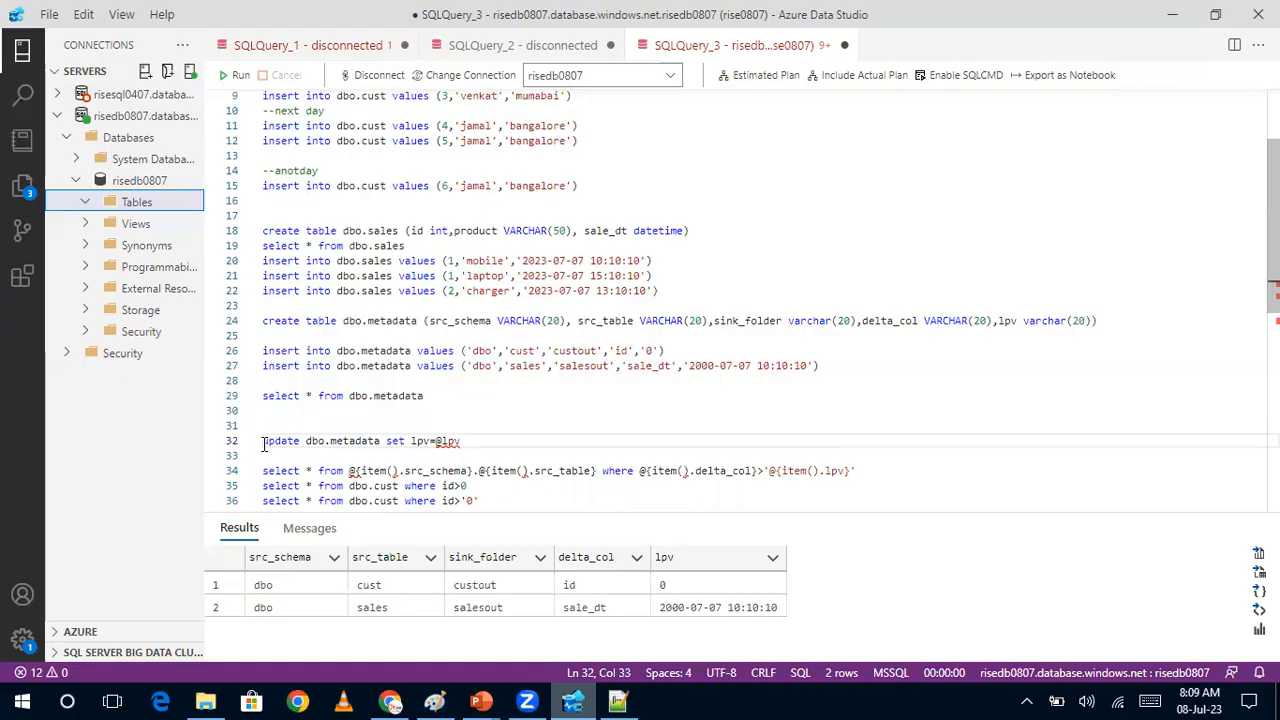
type(" where")
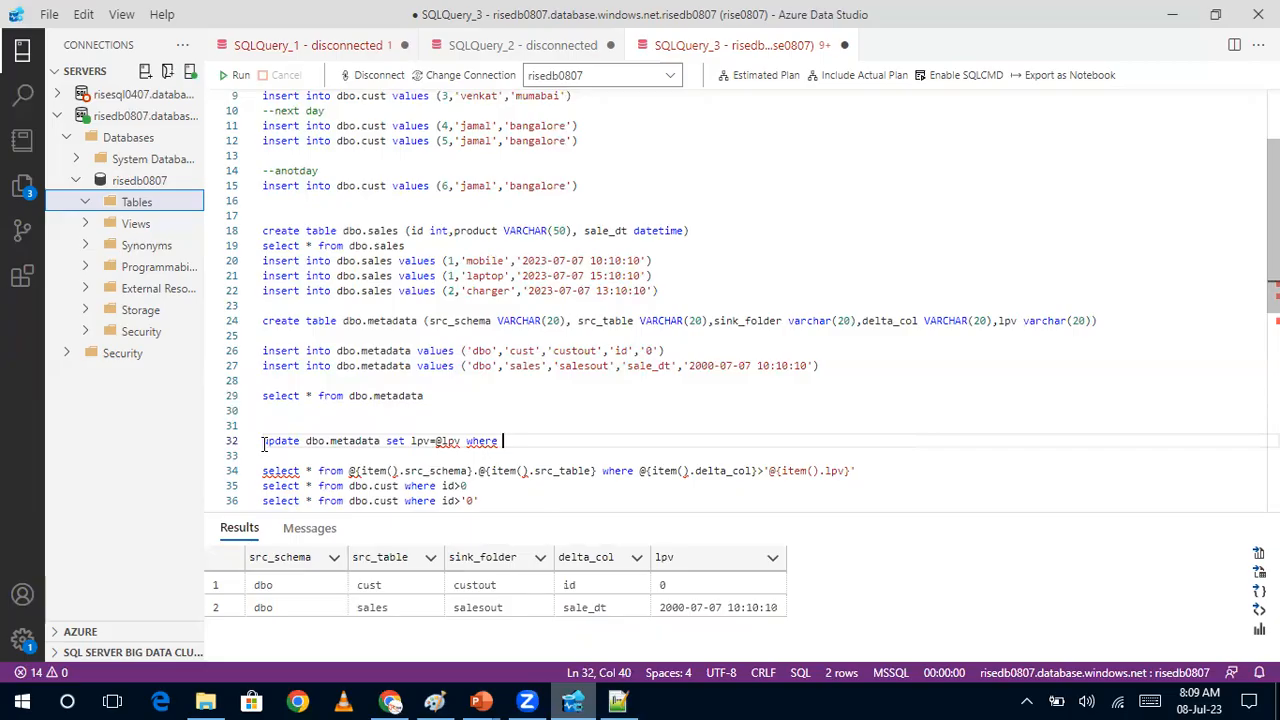
type("src")
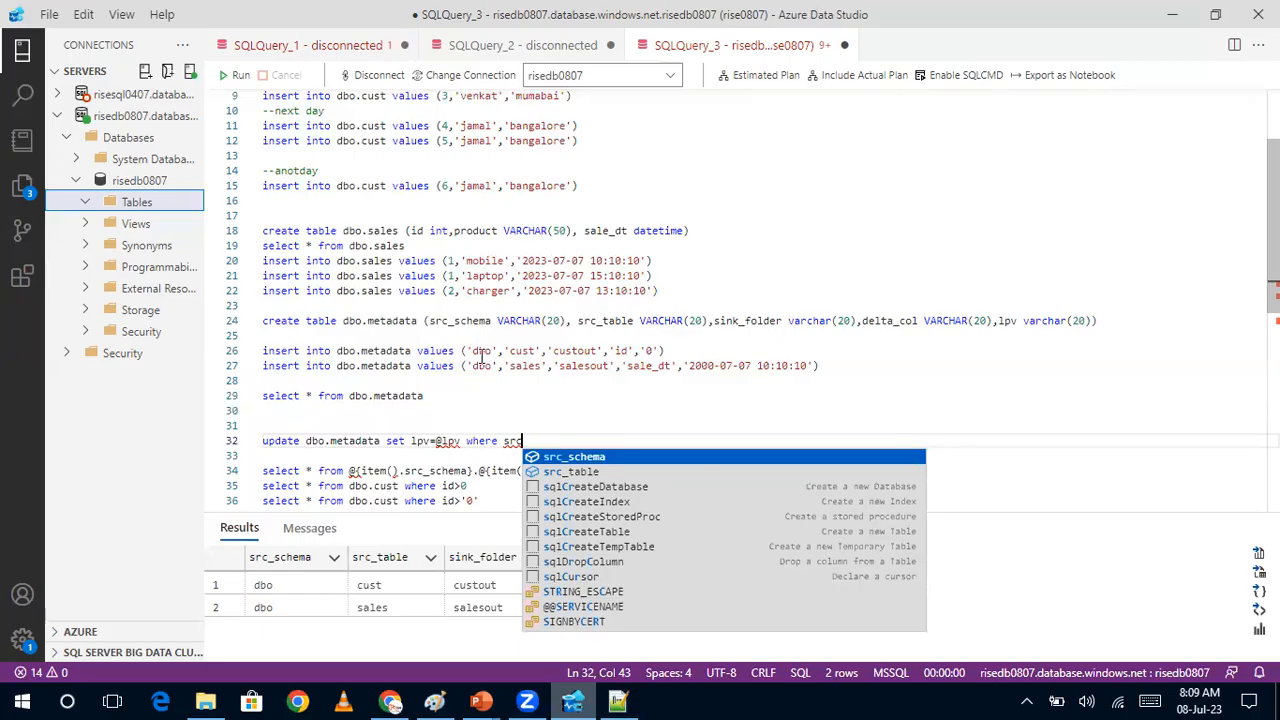
type("_table")
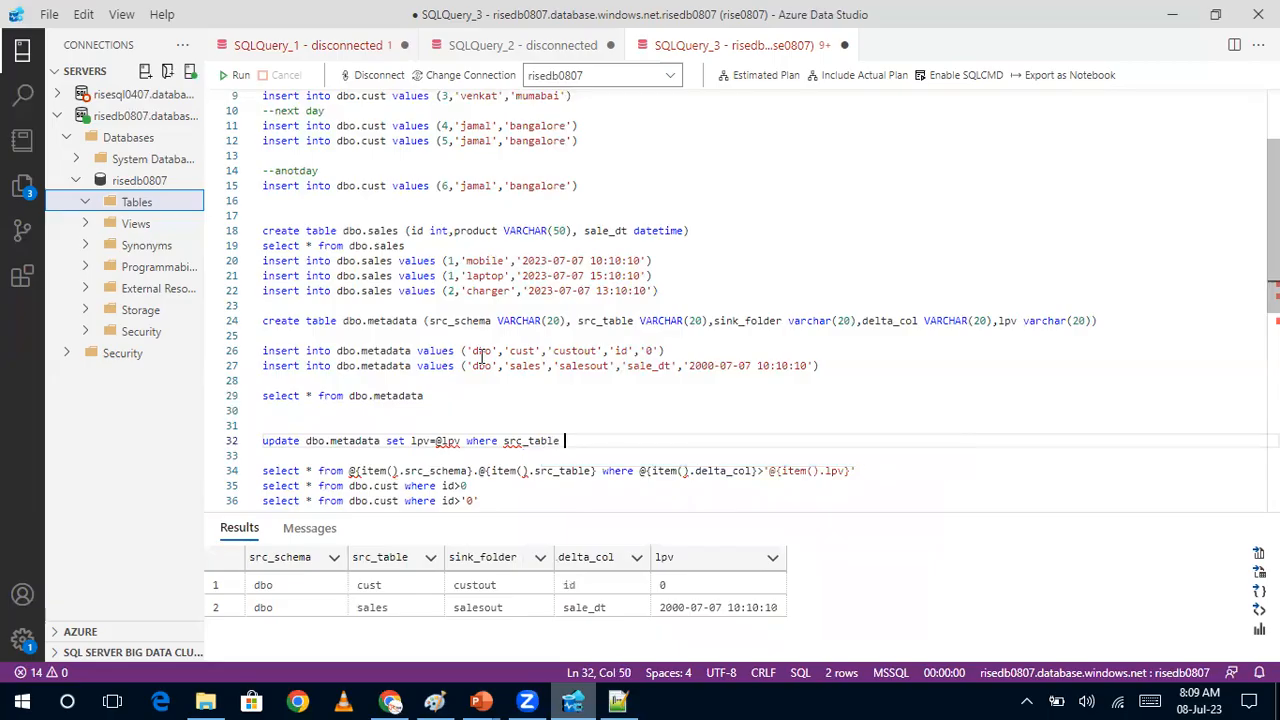
key("BackSpace")
type("=@c")
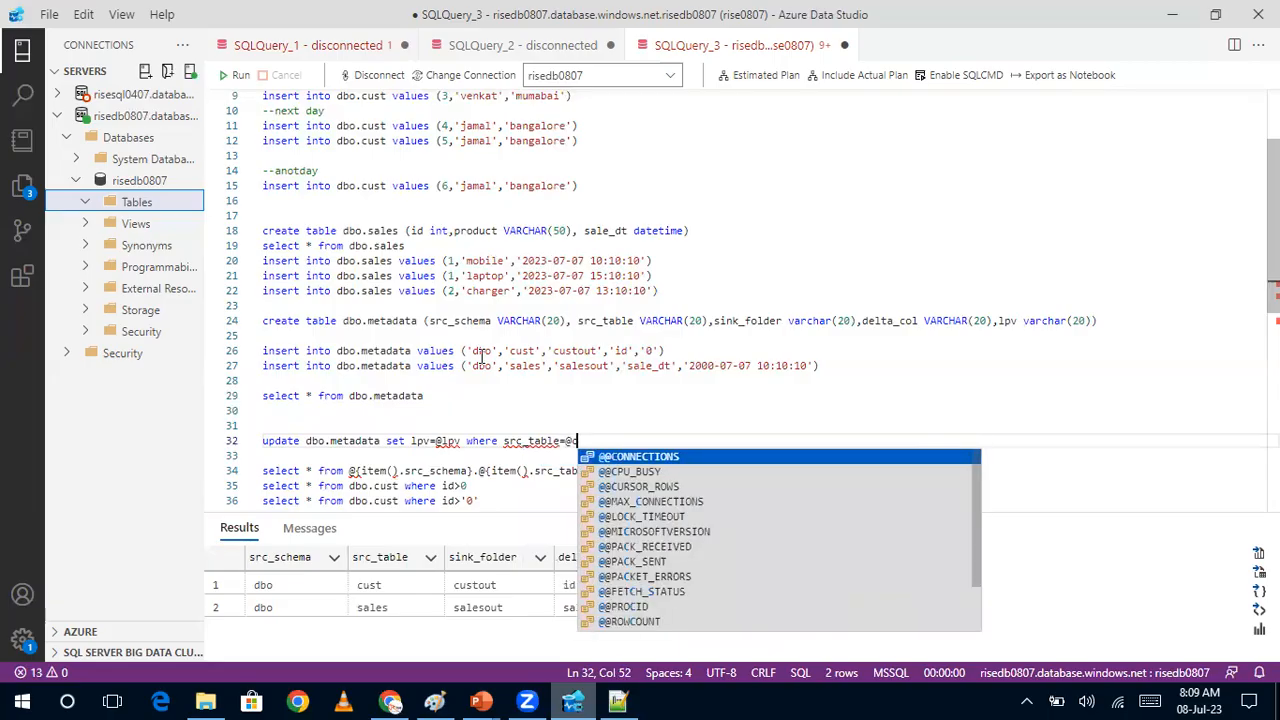
key("BackSpace")
type("src")
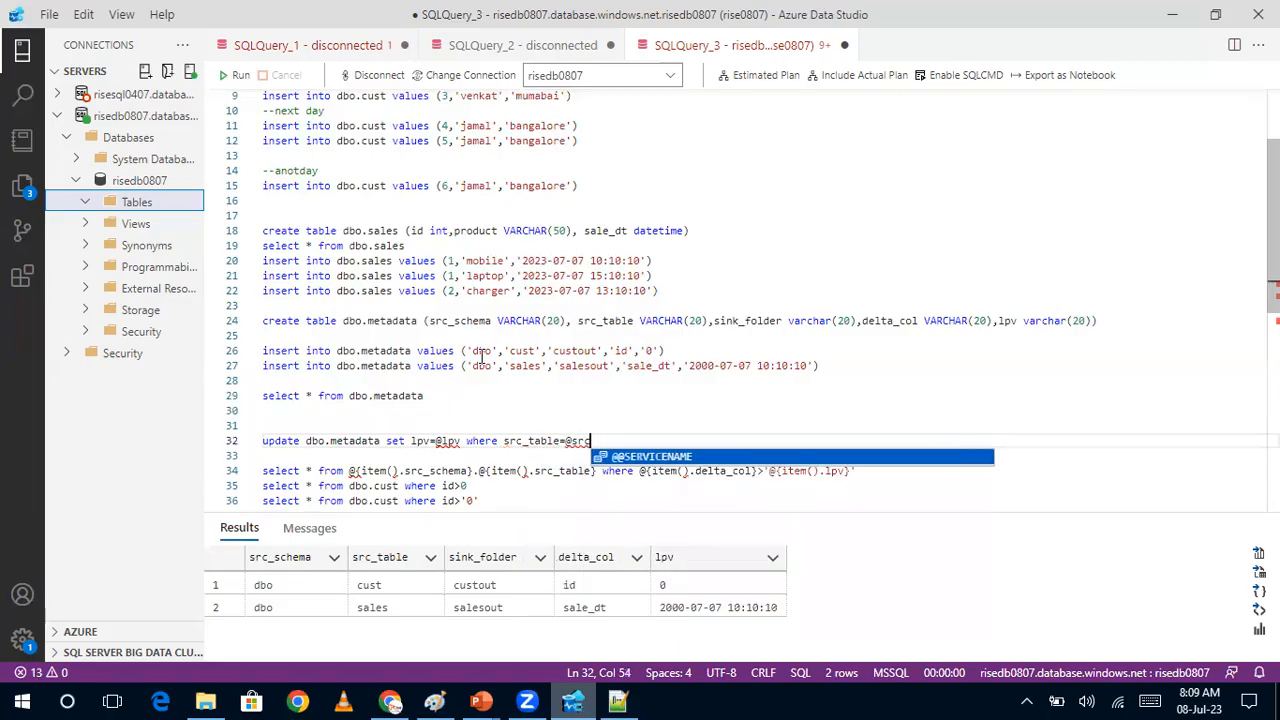
key("BackSpace")
type("_table")
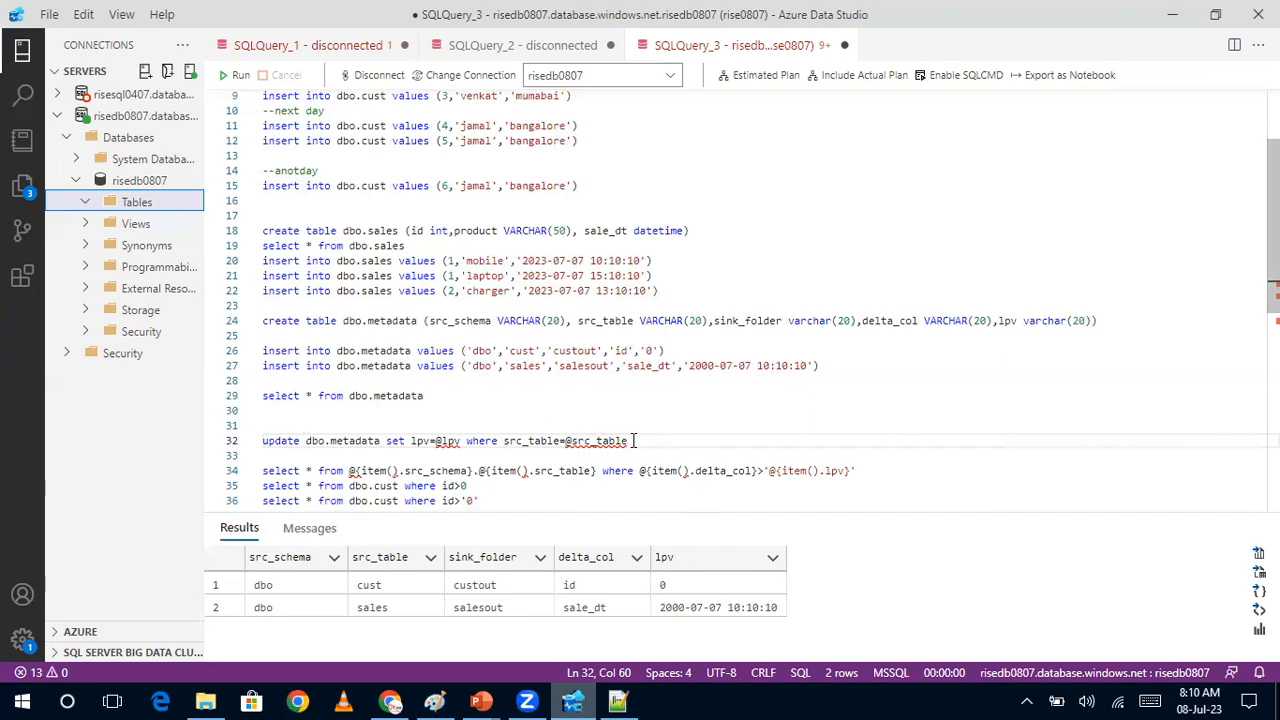
left_click(597, 440)
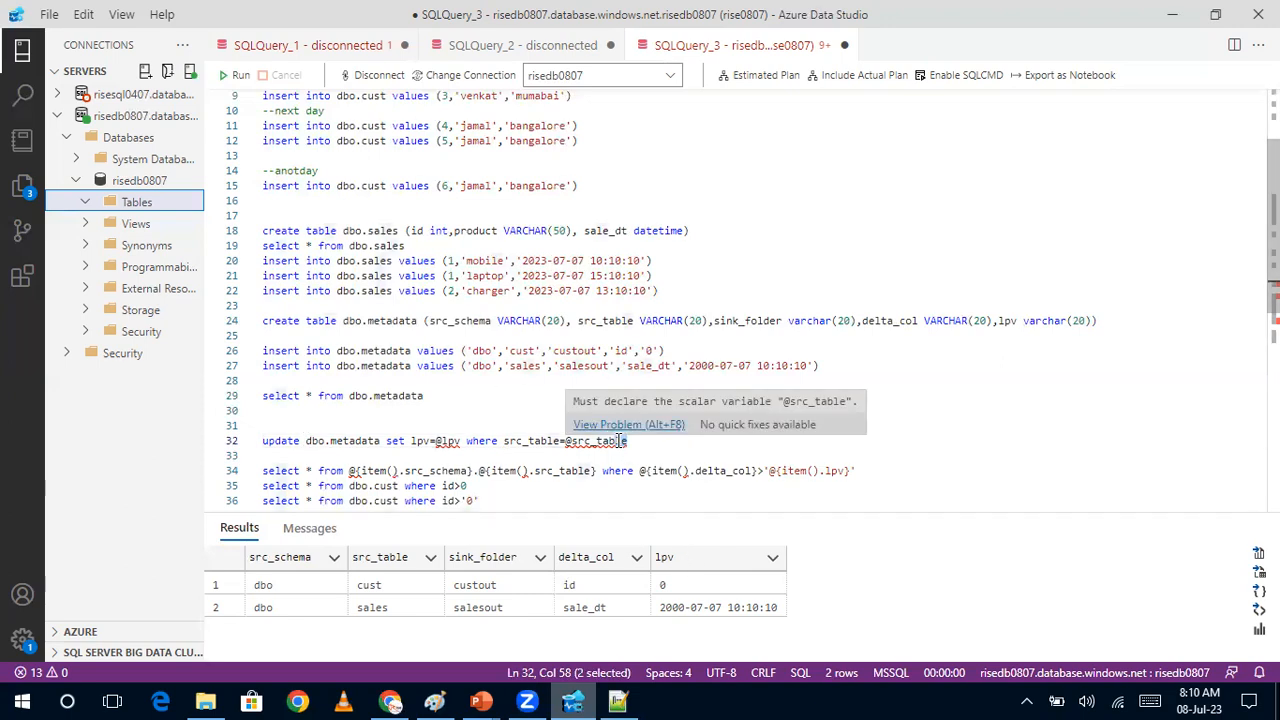
double_click(597, 440)
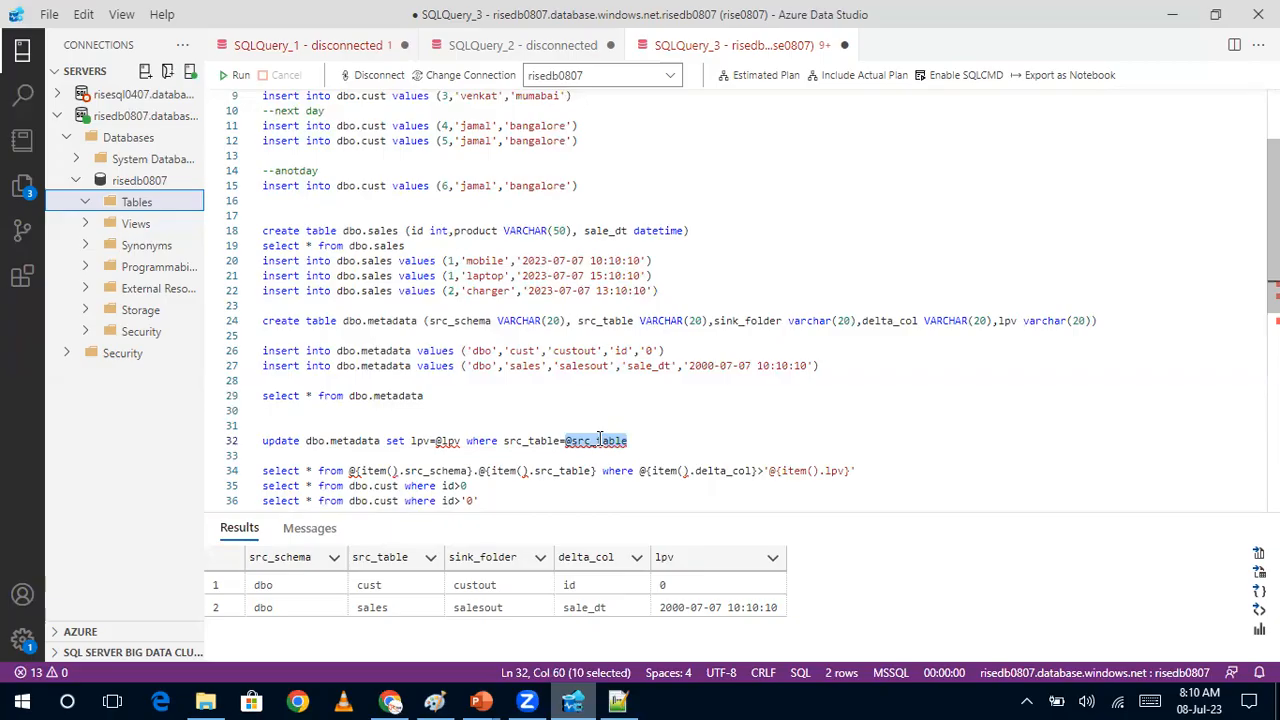
left_click(400, 436)
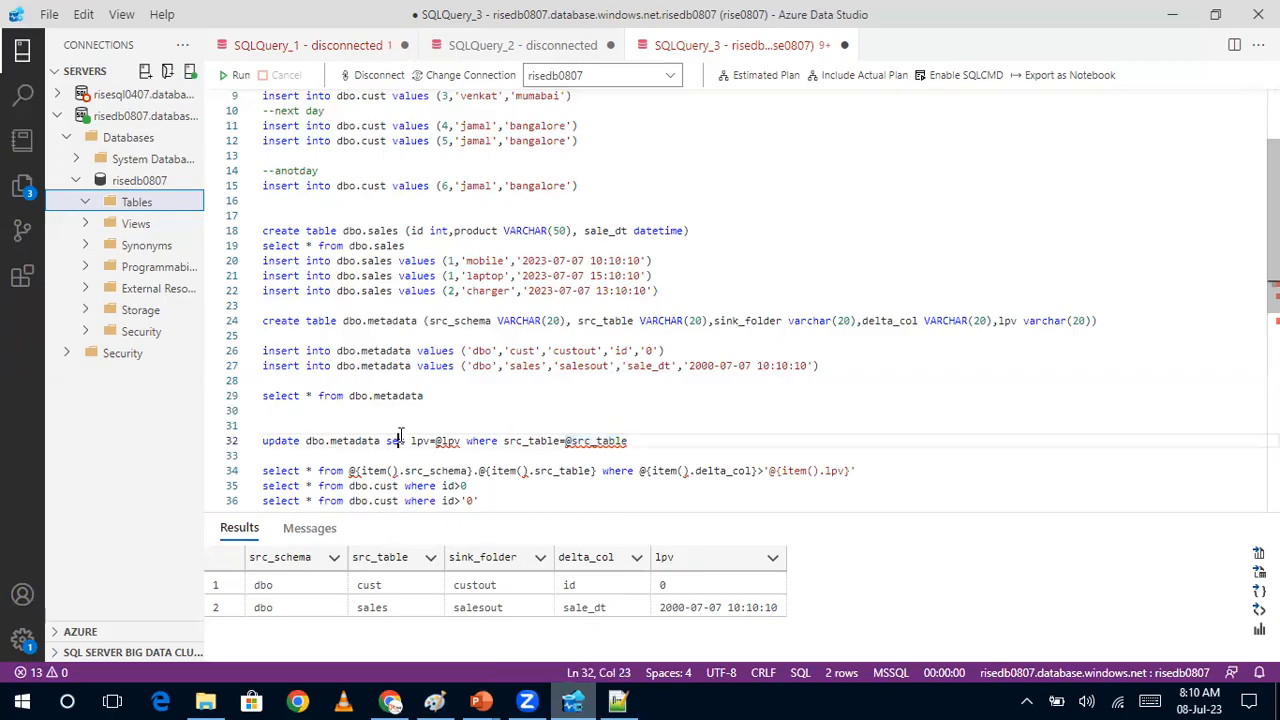
left_click(296, 423)
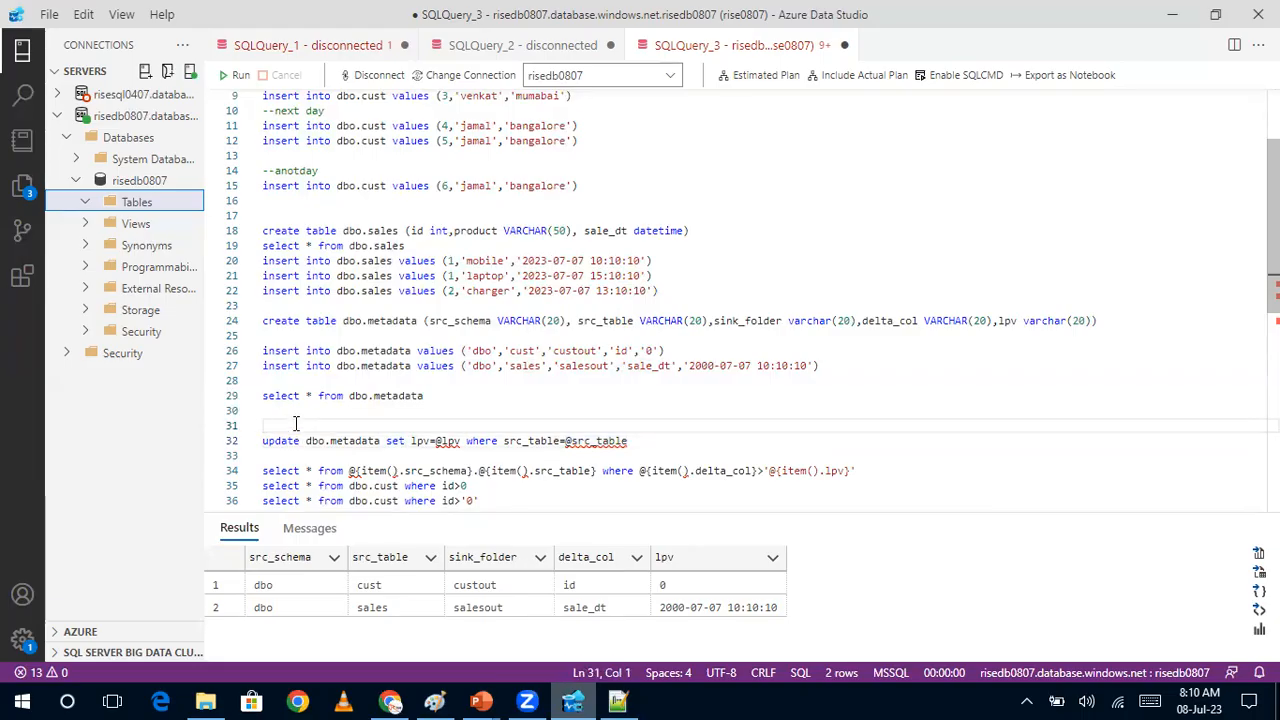
type("crea")
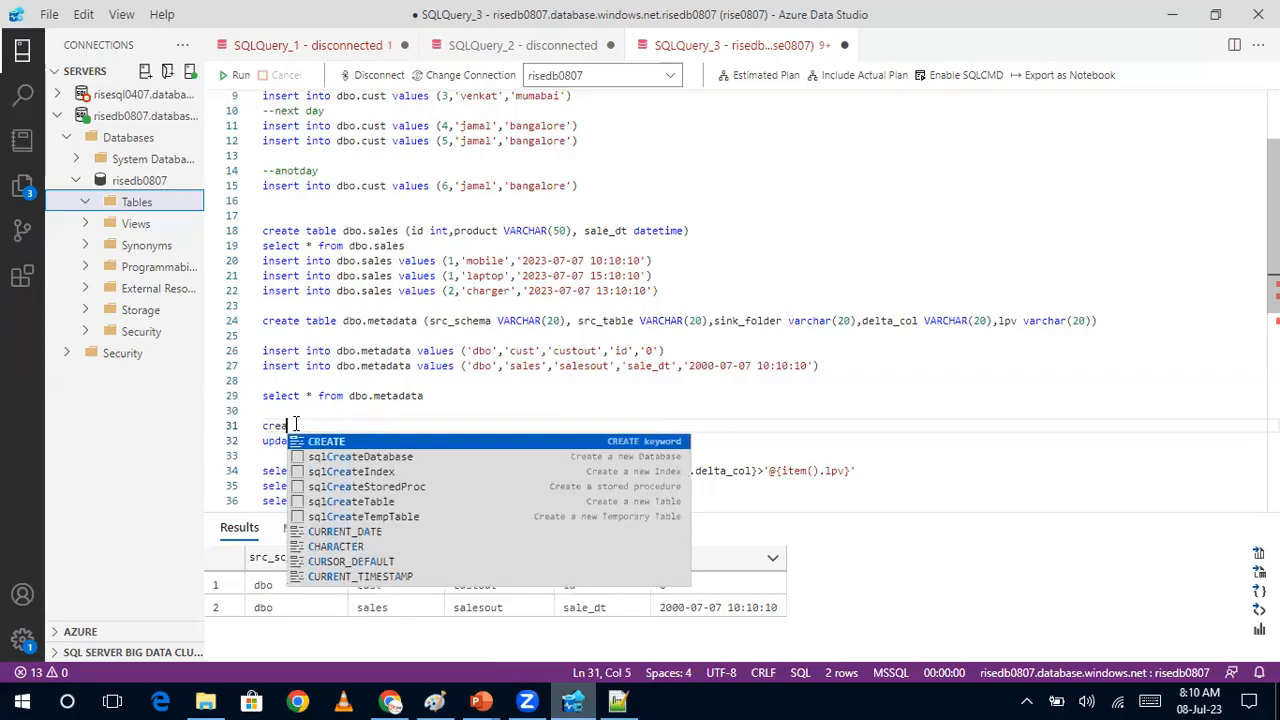
type("te proc ")
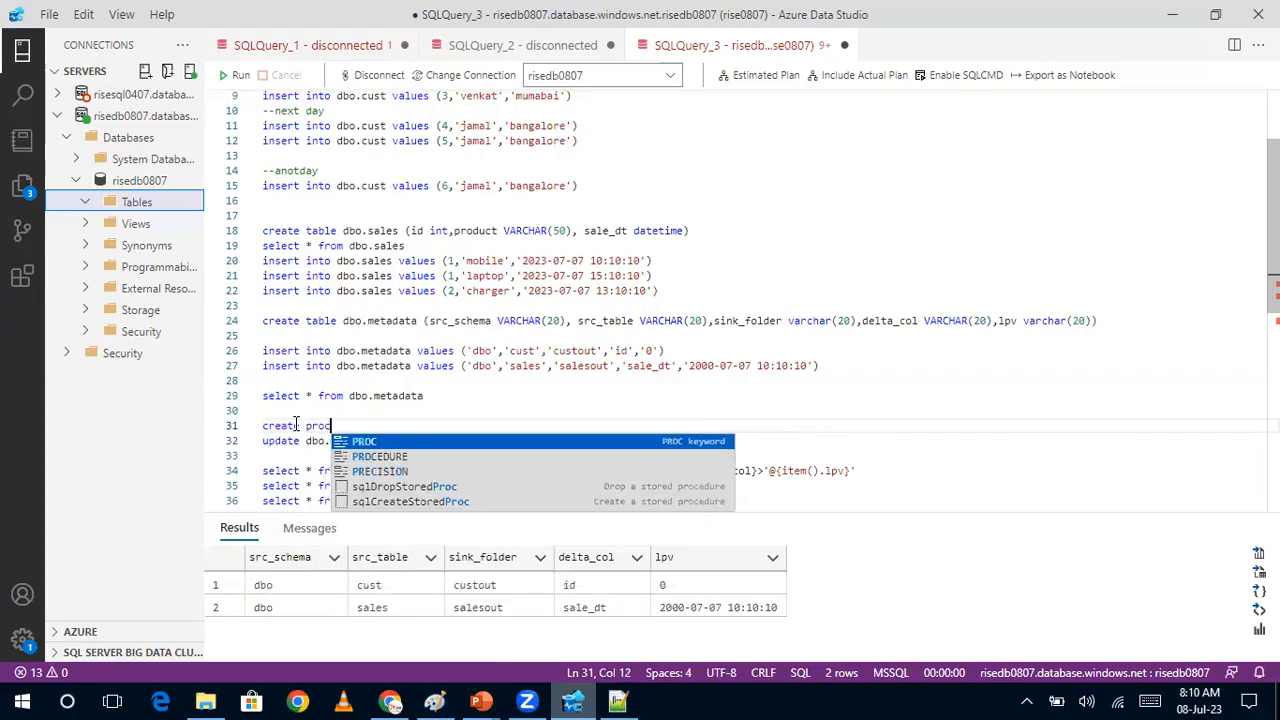
type("u")
key("BackSpace")
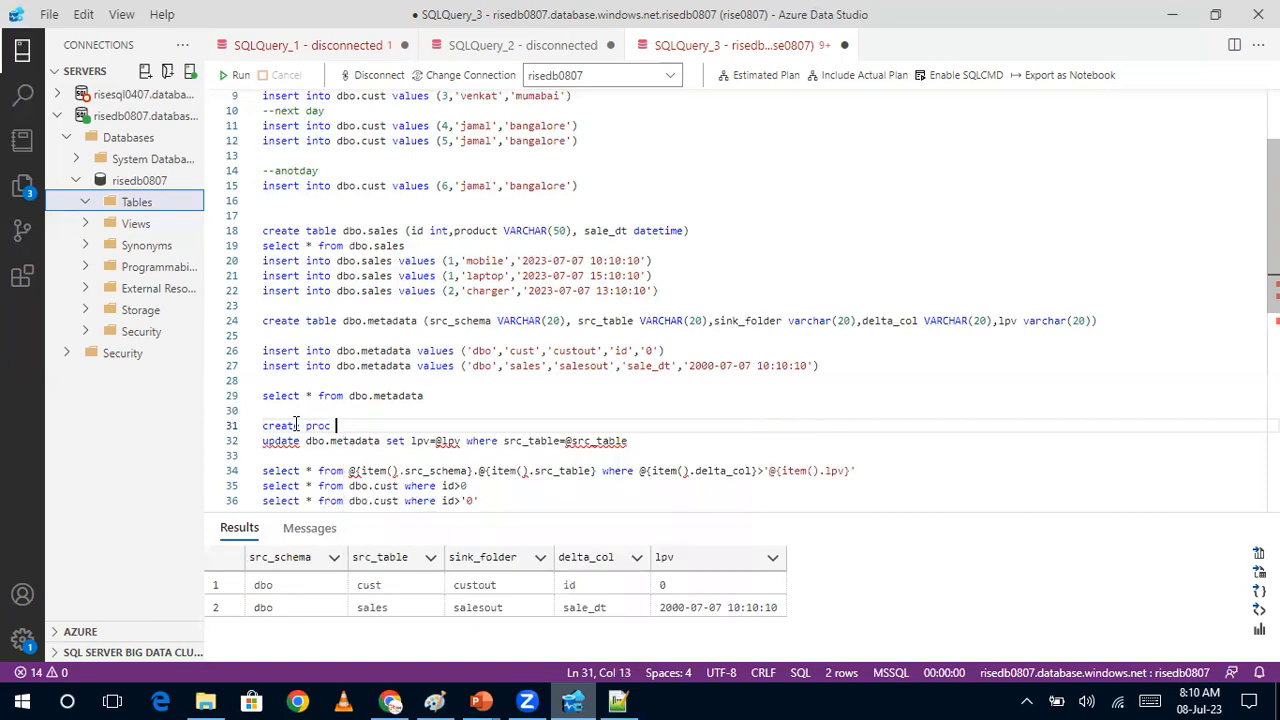
type("ups")
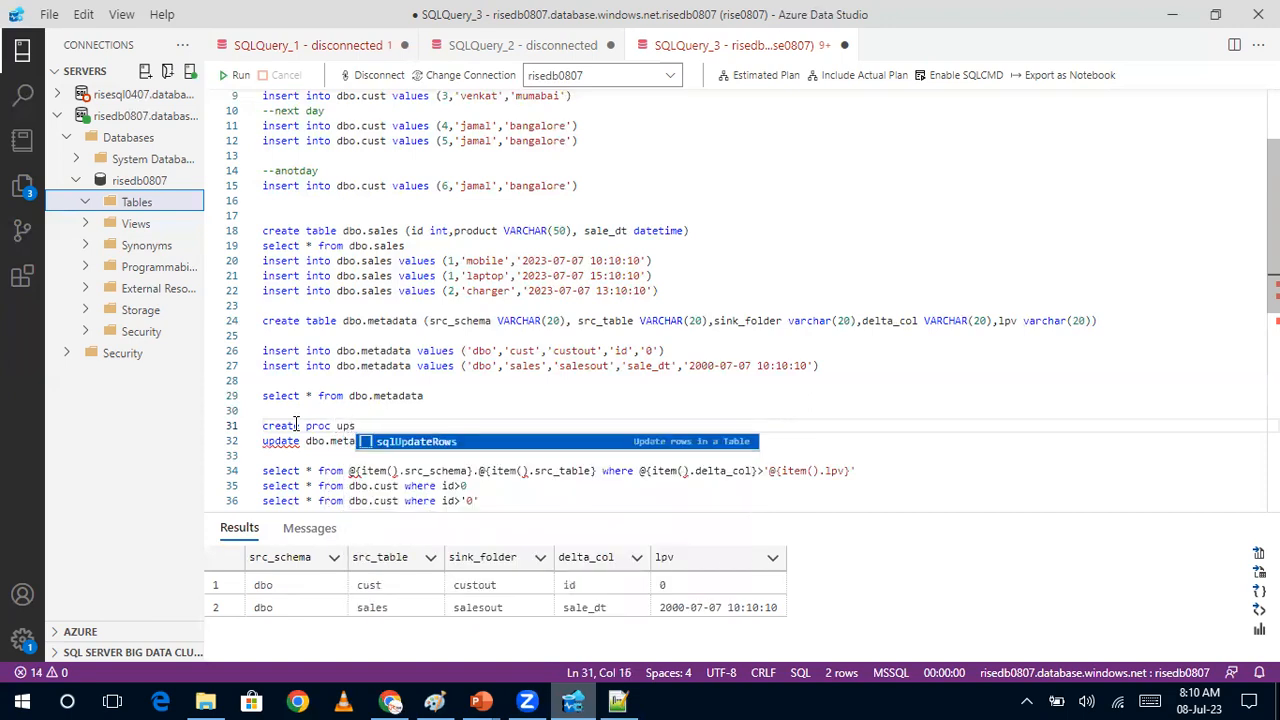
key("BackSpace")
key("BackSpace")
type("sp_")
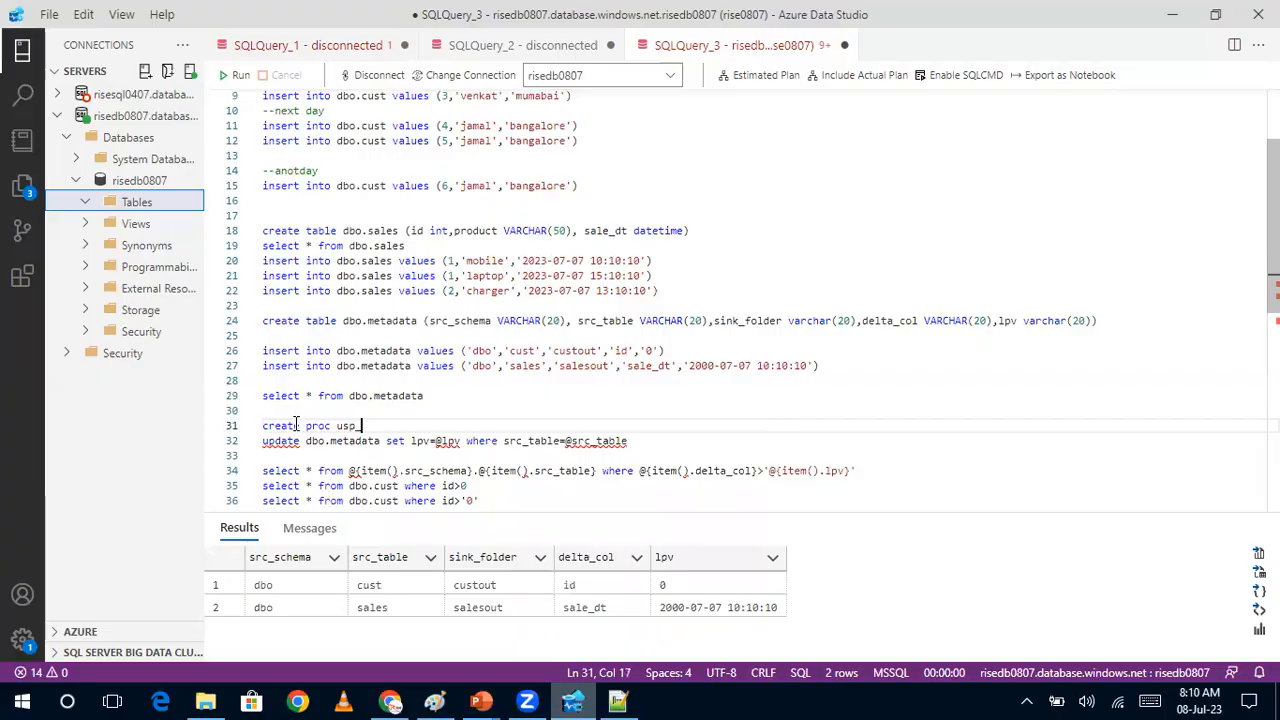
type("update @lpv")
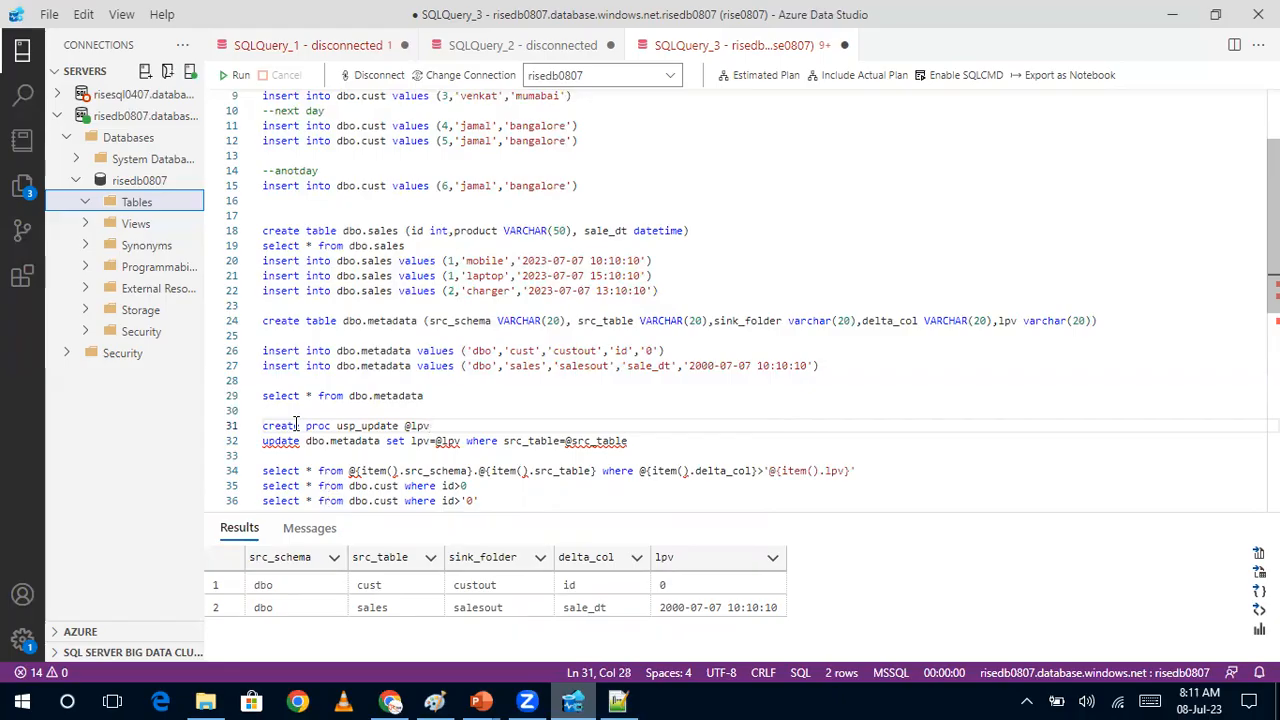
type(" var")
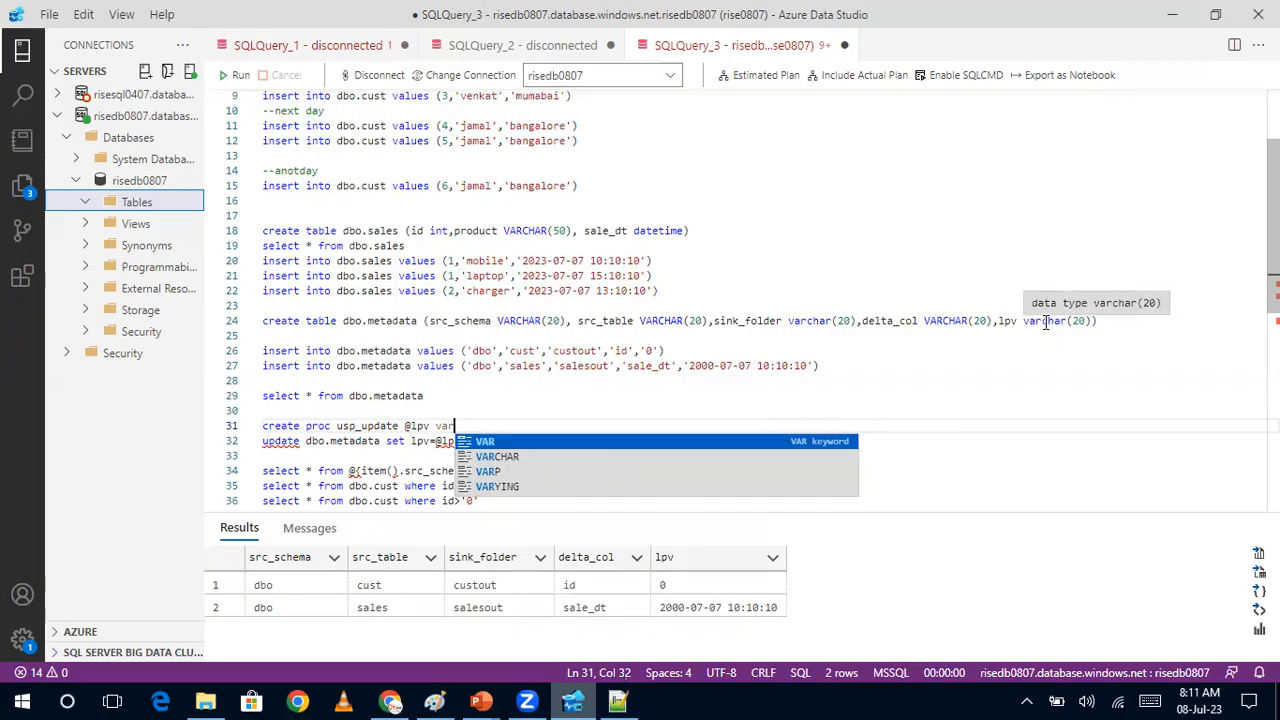
type("c")
key("Return")
type("(20)")
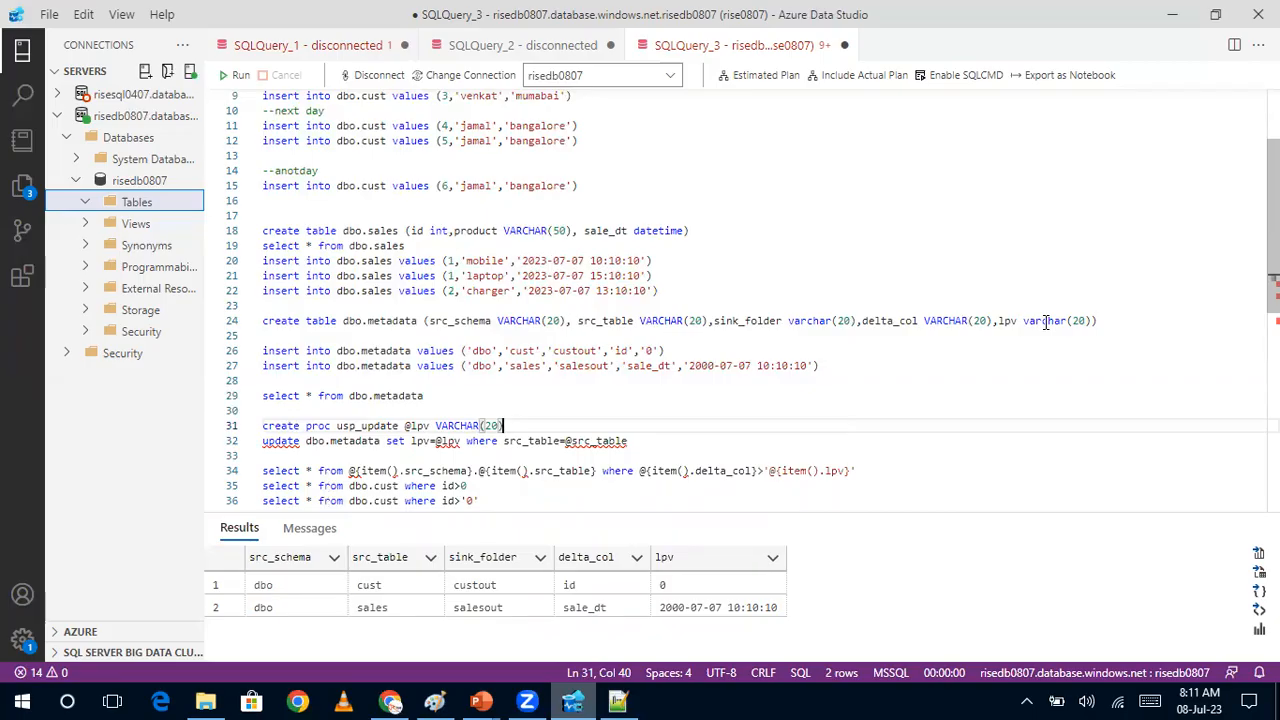
type(",")
left_click_drag(632, 440, 566, 444)
key("ctrl+c")
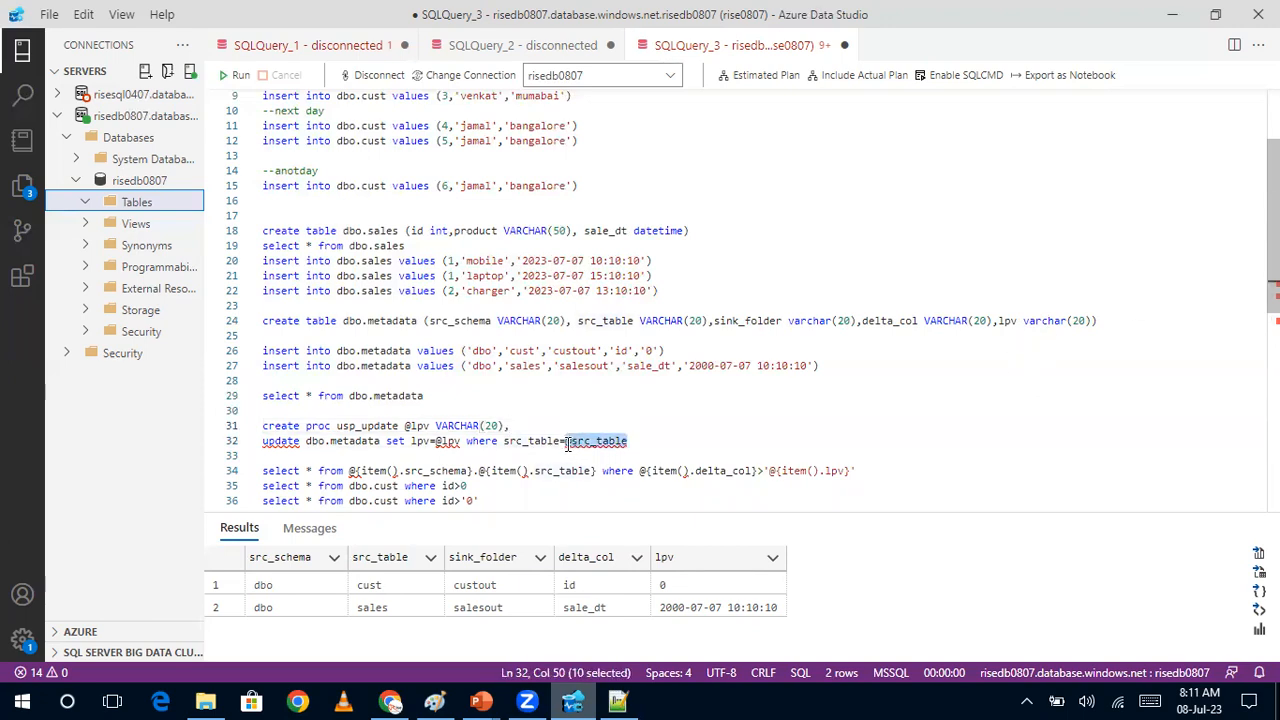
left_click(543, 427)
key("ctrl+v")
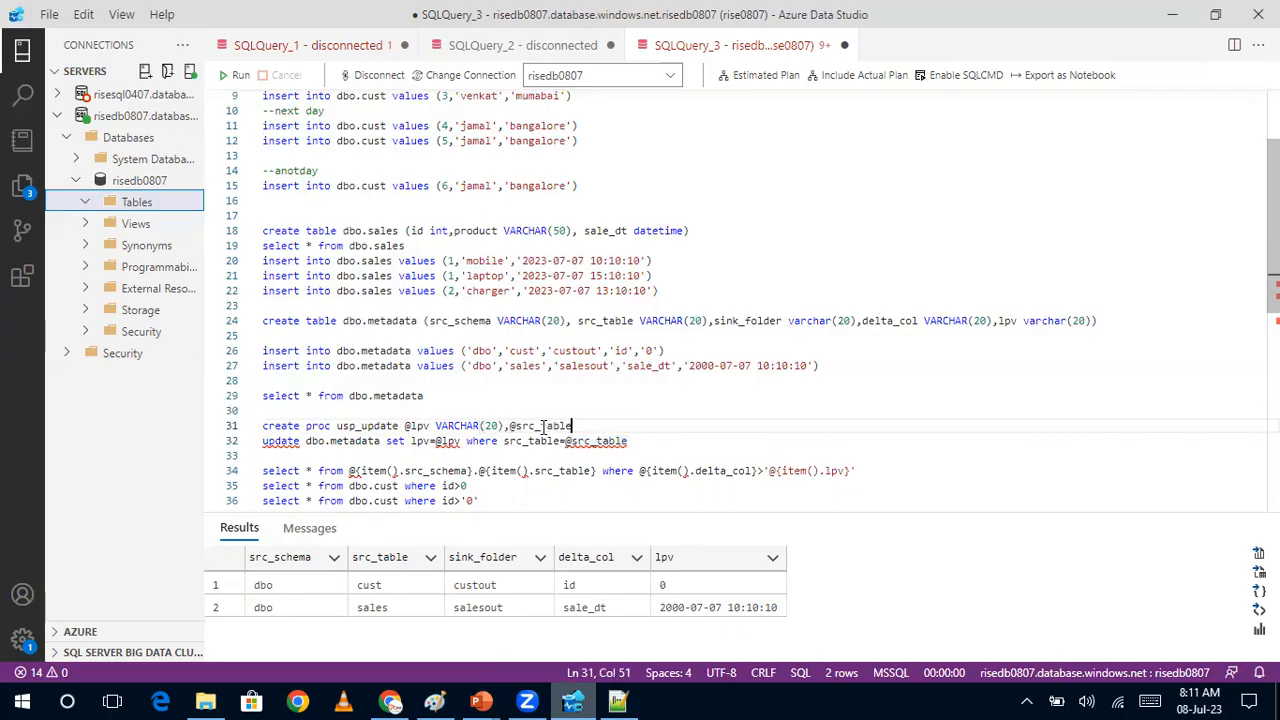
type("varchar(20)")
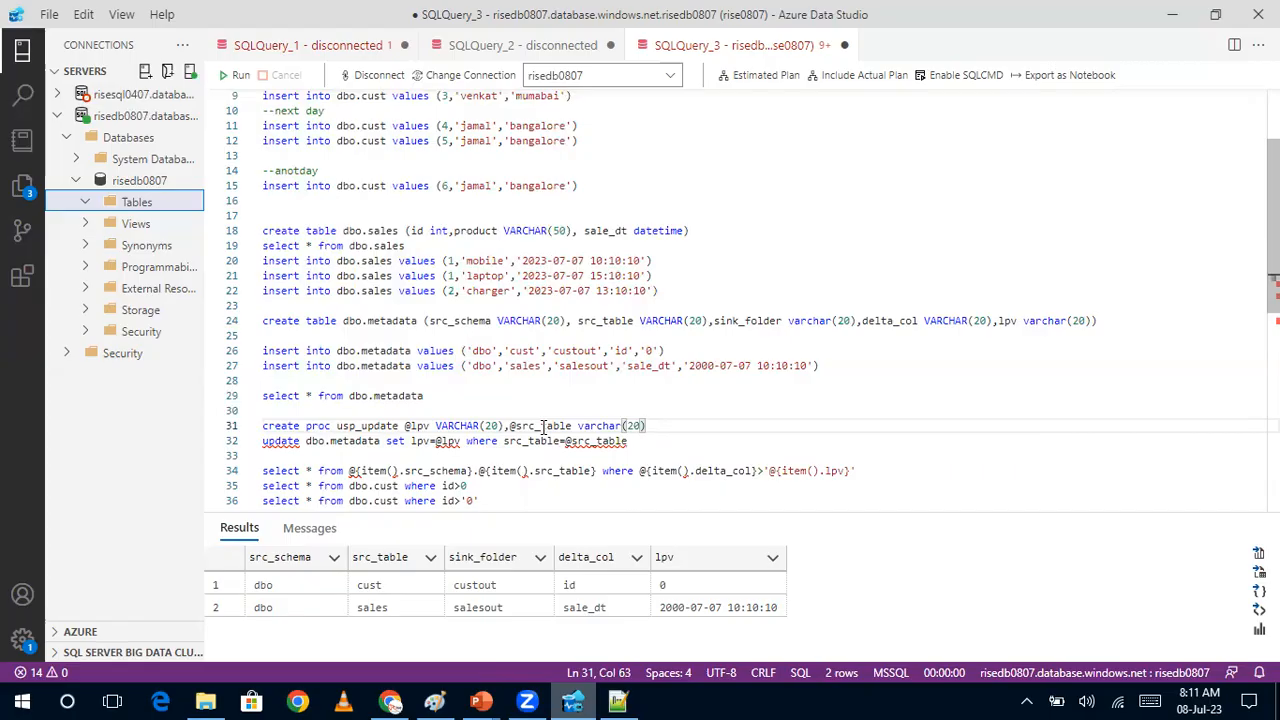
Add the AS line after the parameters and undo an accidental autocomplete insertion.
key("Return")
type("sql")
key("Return")
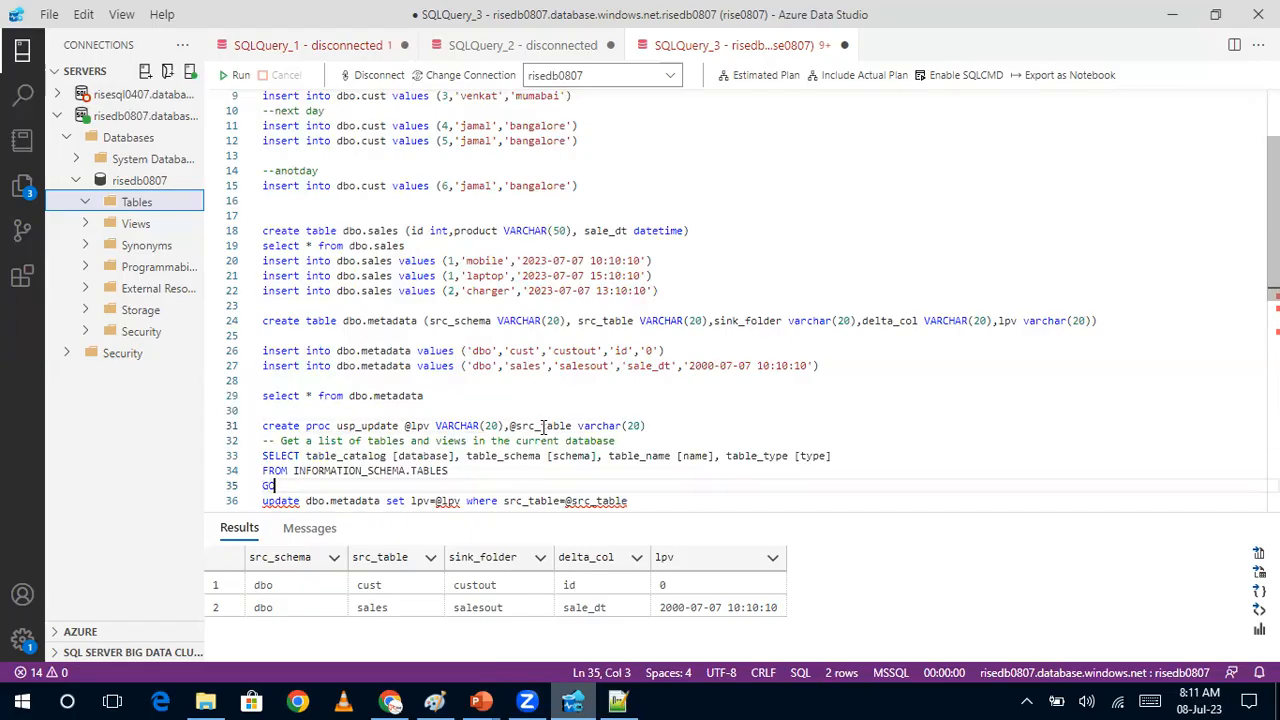
key("ctrl+z")
key("Right")
key("Return")
key("Up")
Wrap the update in BEGIN…END, then select and run the CREATE PROC statement.
type("begin")
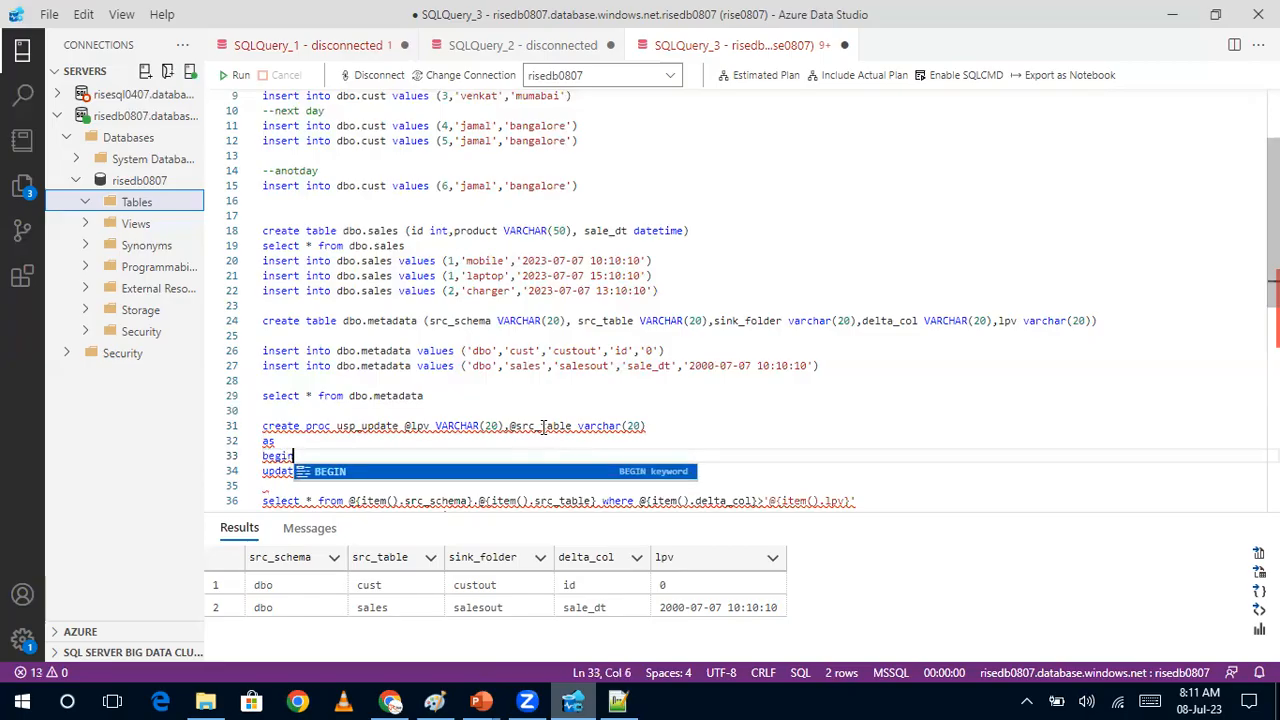
key("Escape")
key("Down")
key("Down")
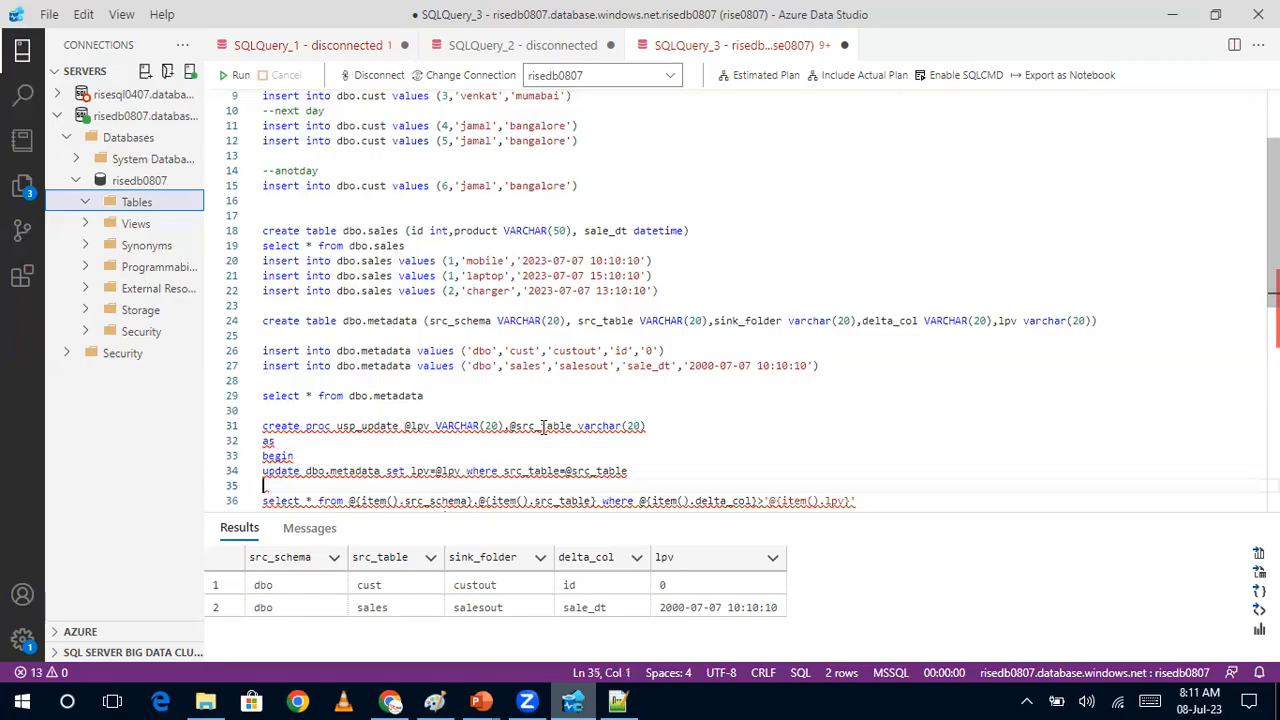
type("end")
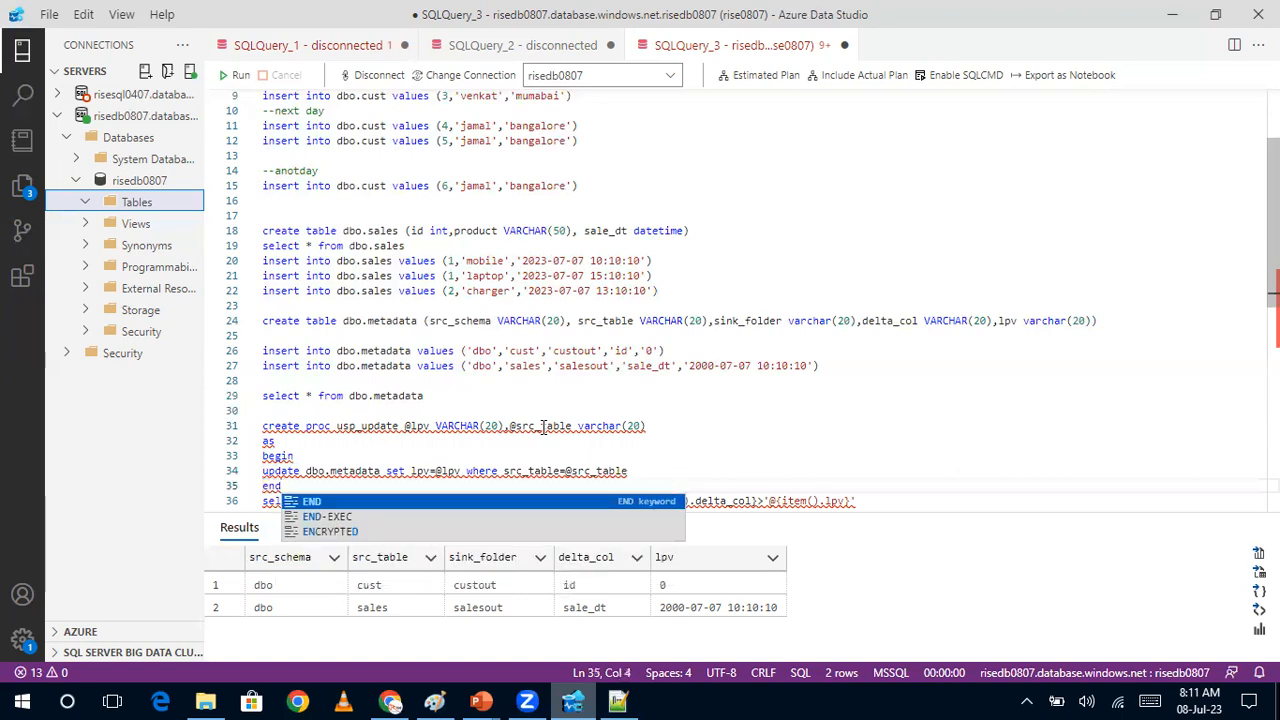
left_click(666, 458)
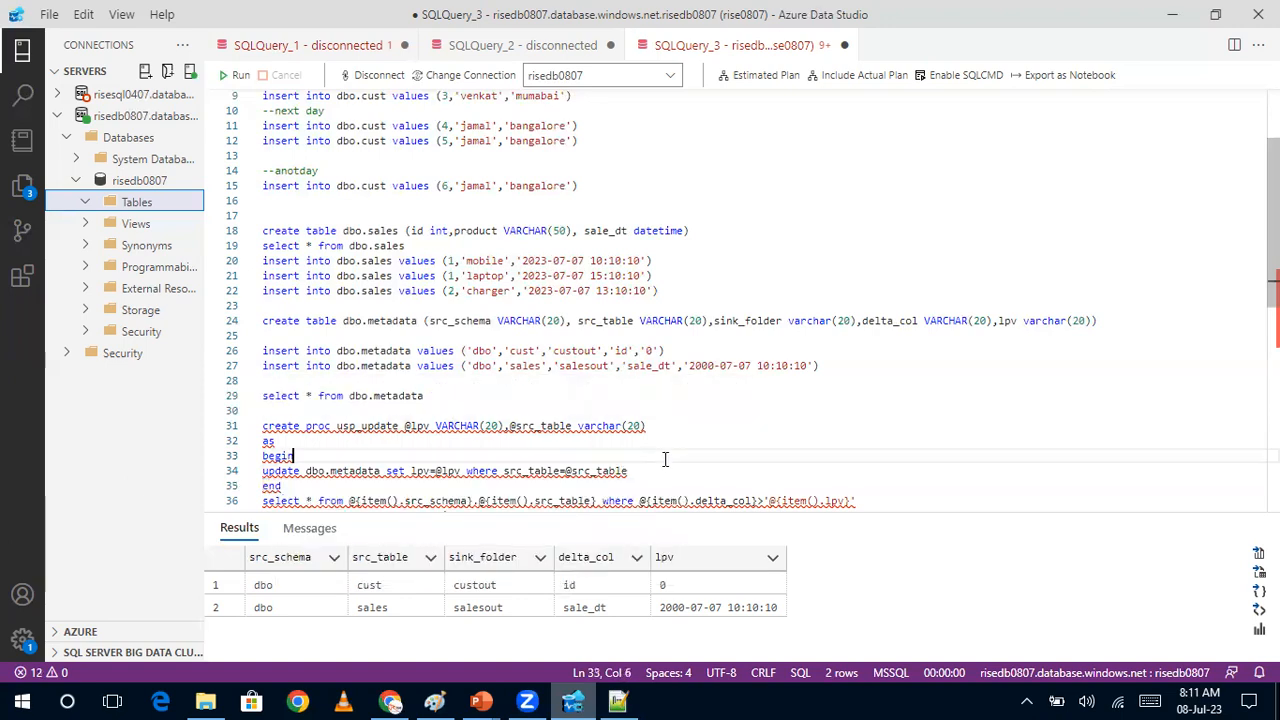
left_click_drag(283, 487, 263, 426)
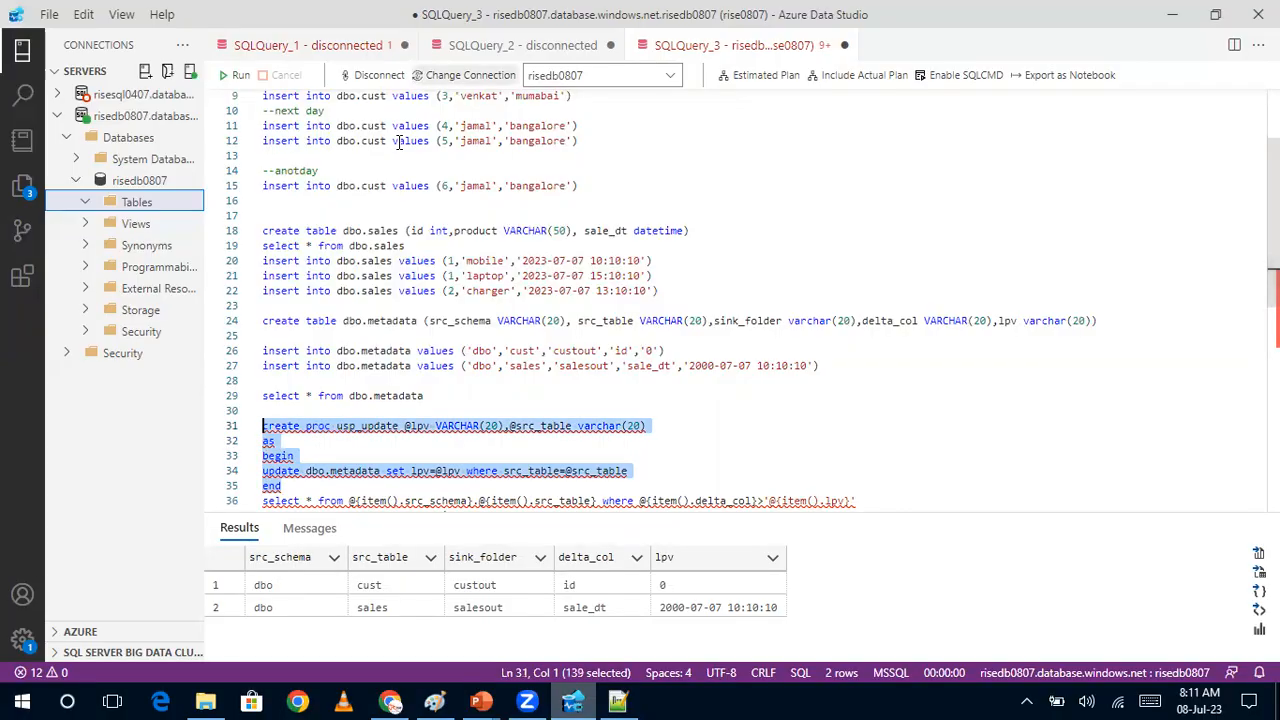
left_click(236, 76)
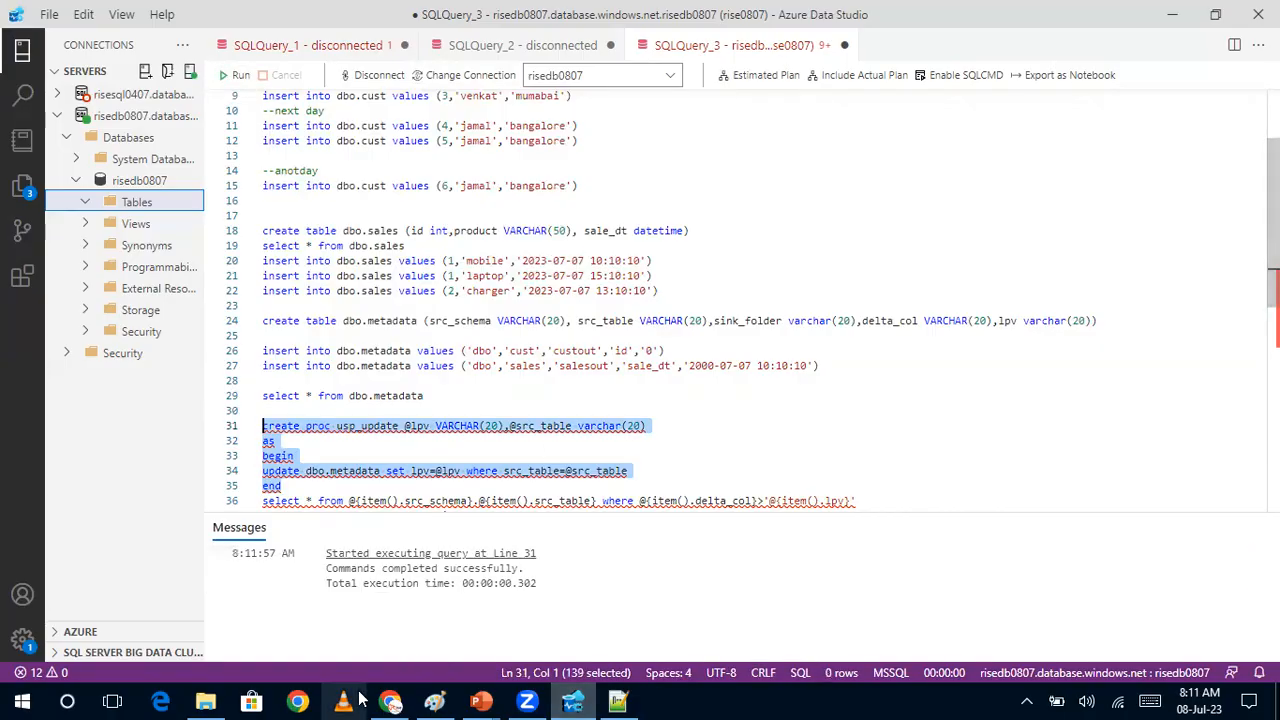
Return to Data Factory and close the activity output details and pane.
left_click(390, 701)
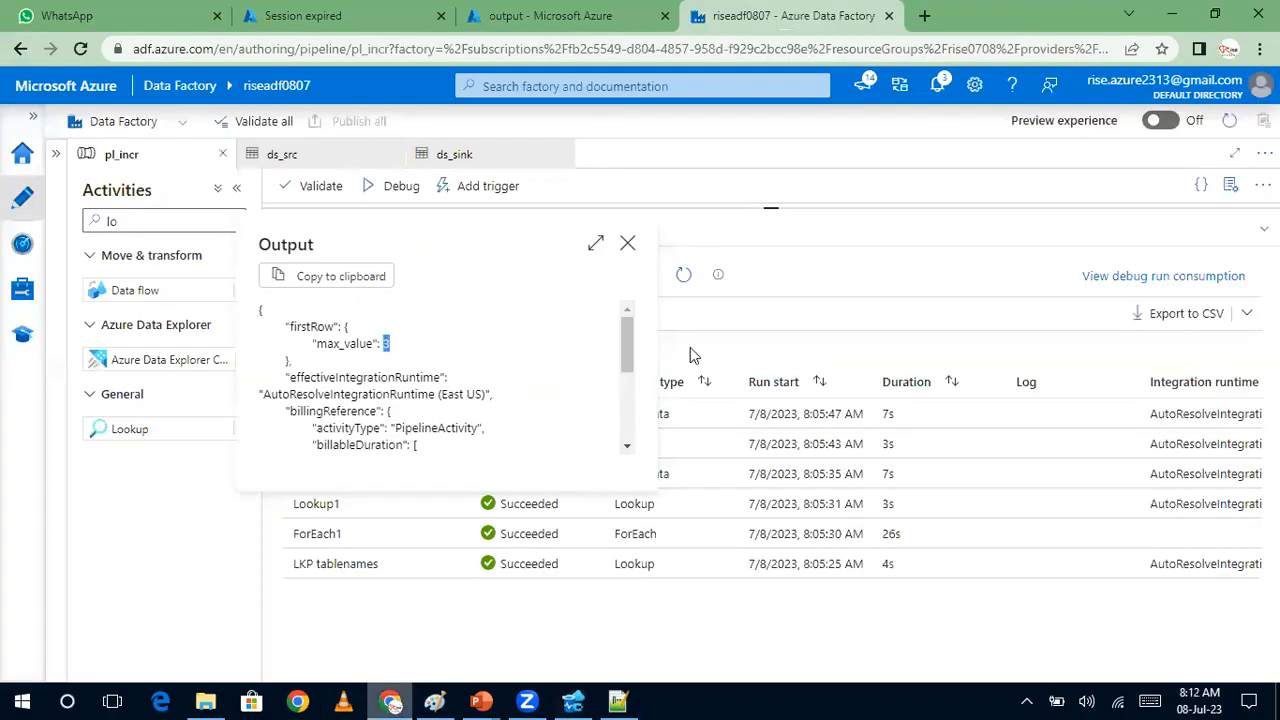
left_click(627, 243)
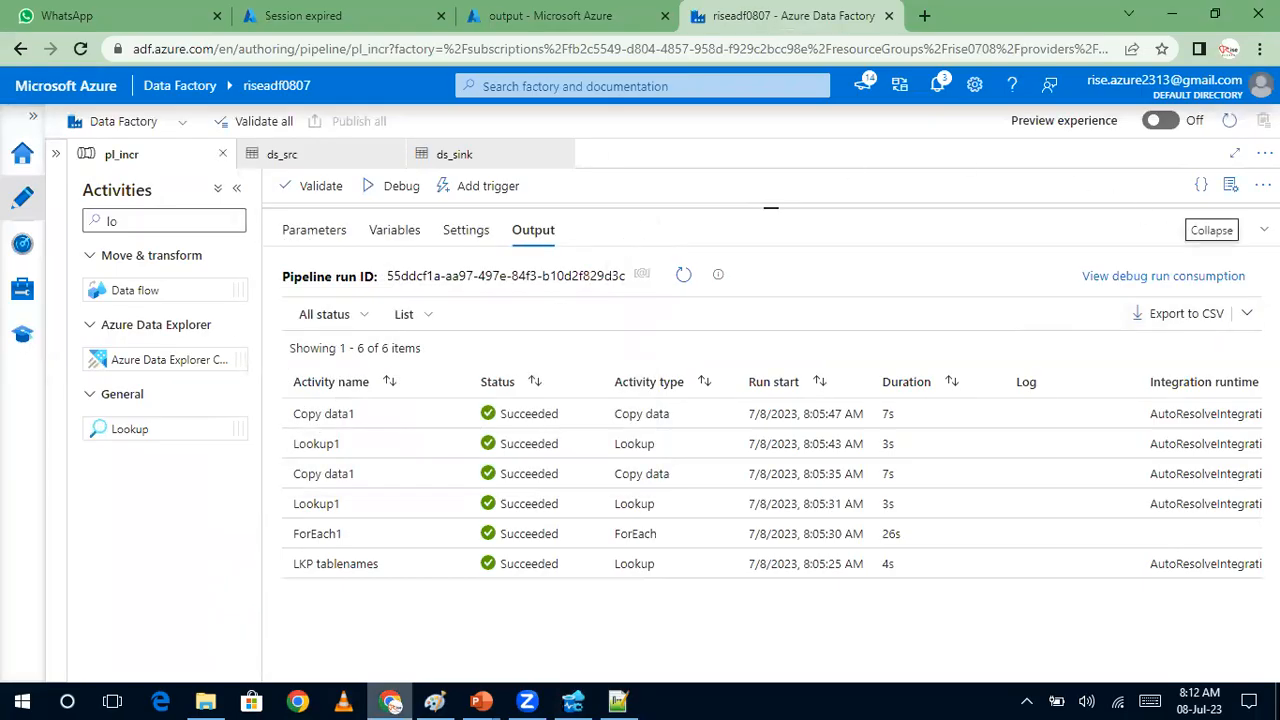
left_click(1264, 230)
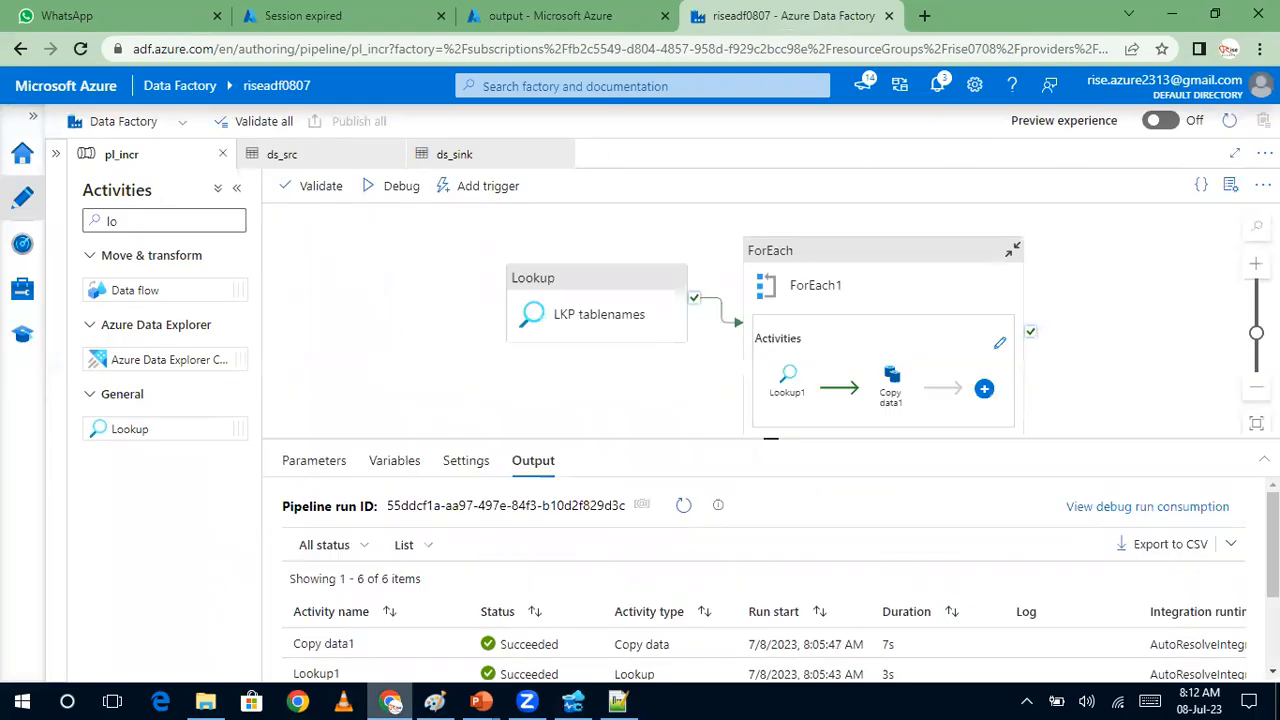
Add a Stored procedure activity in ForEach1, linked on success from Copy data1, and auto-align.
left_click(999, 343)
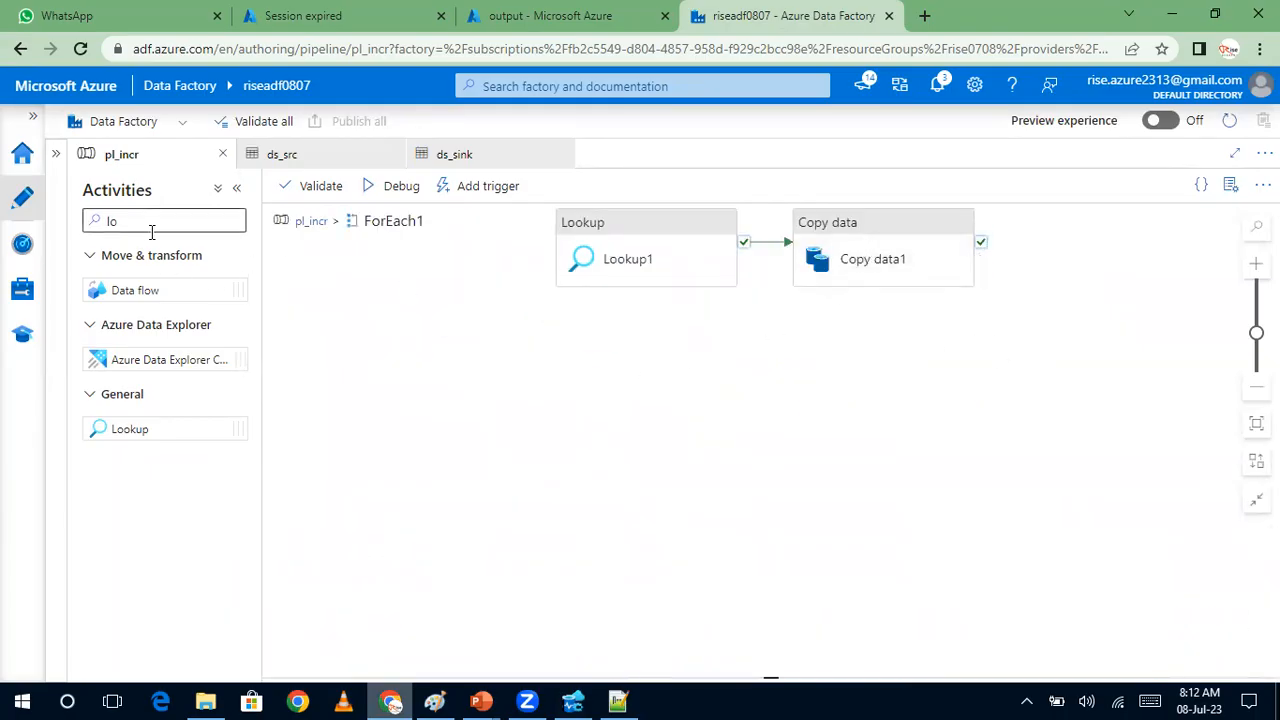
double_click(109, 222)
type("sto")
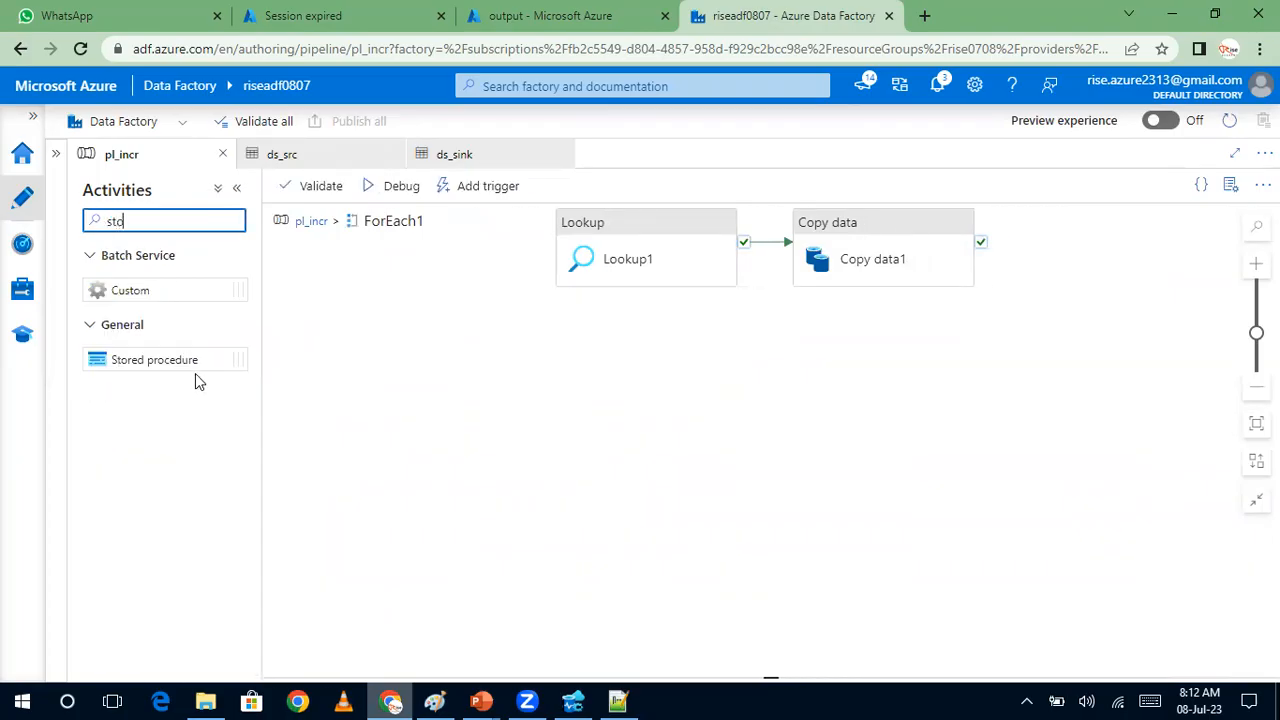
left_click_drag(189, 360, 1060, 337)
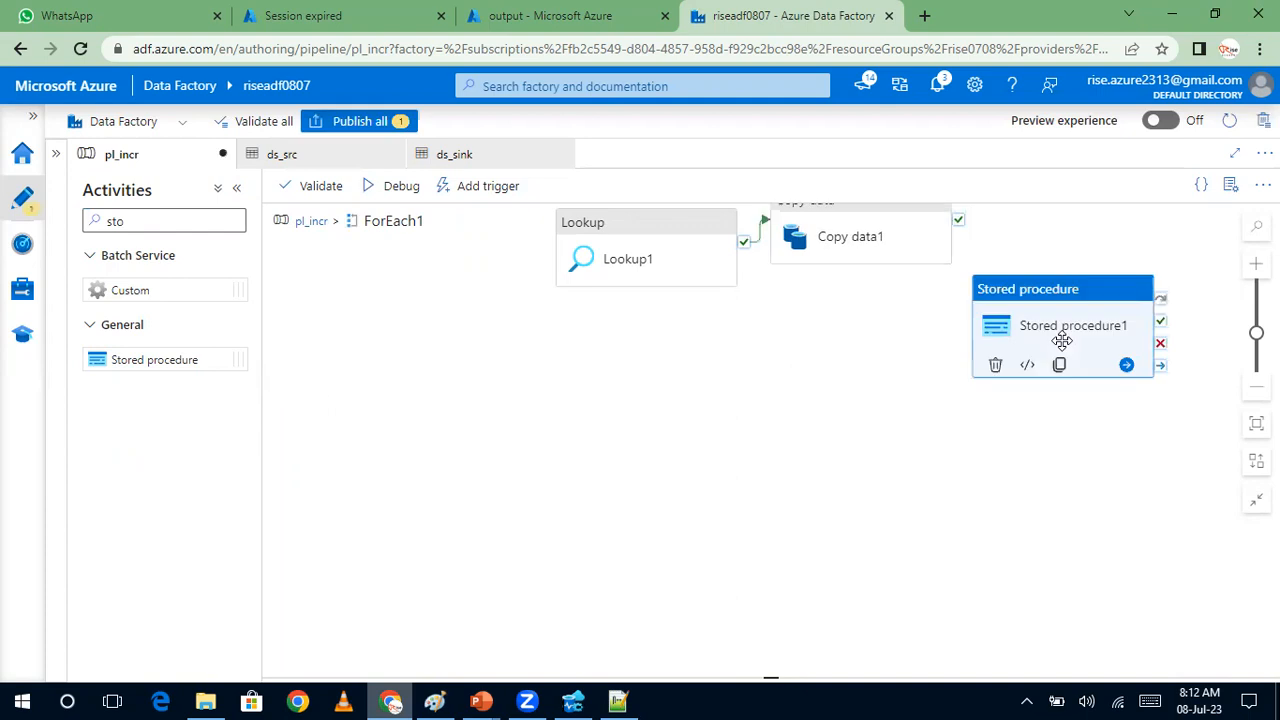
left_click_drag(961, 221, 1003, 320)
left_click(1003, 320)
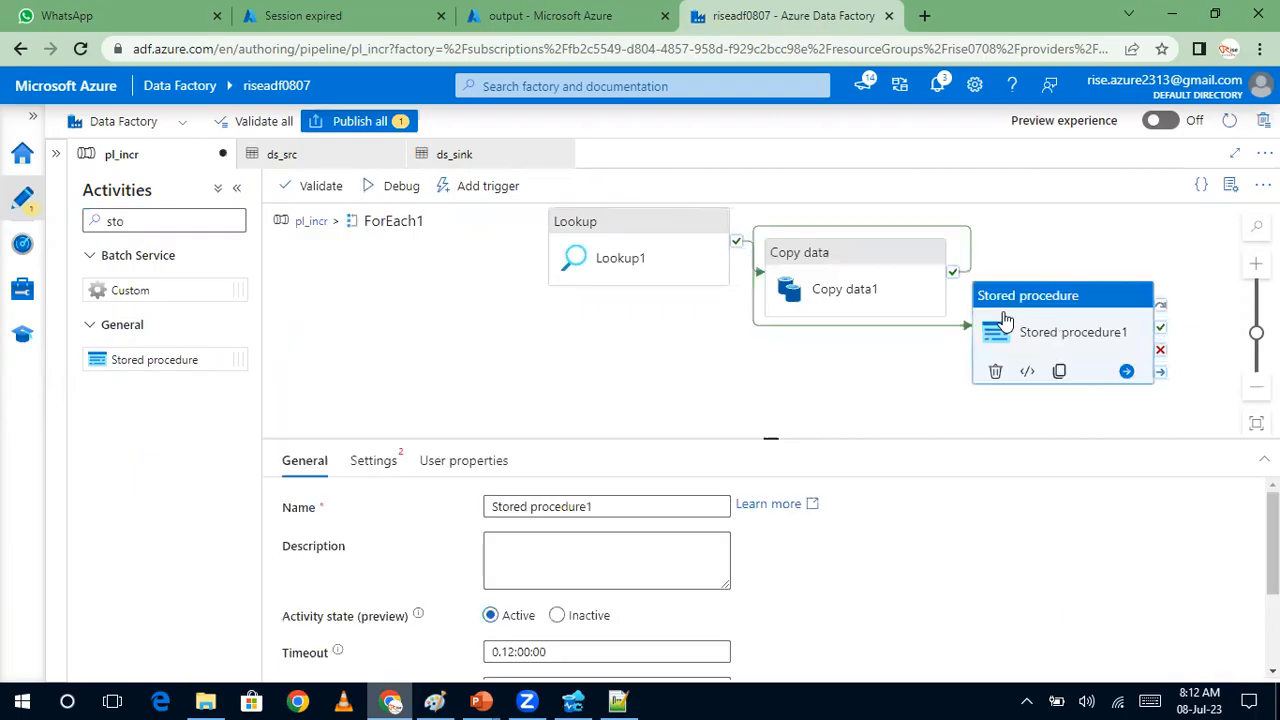
right_click(618, 352)
left_click(704, 500)
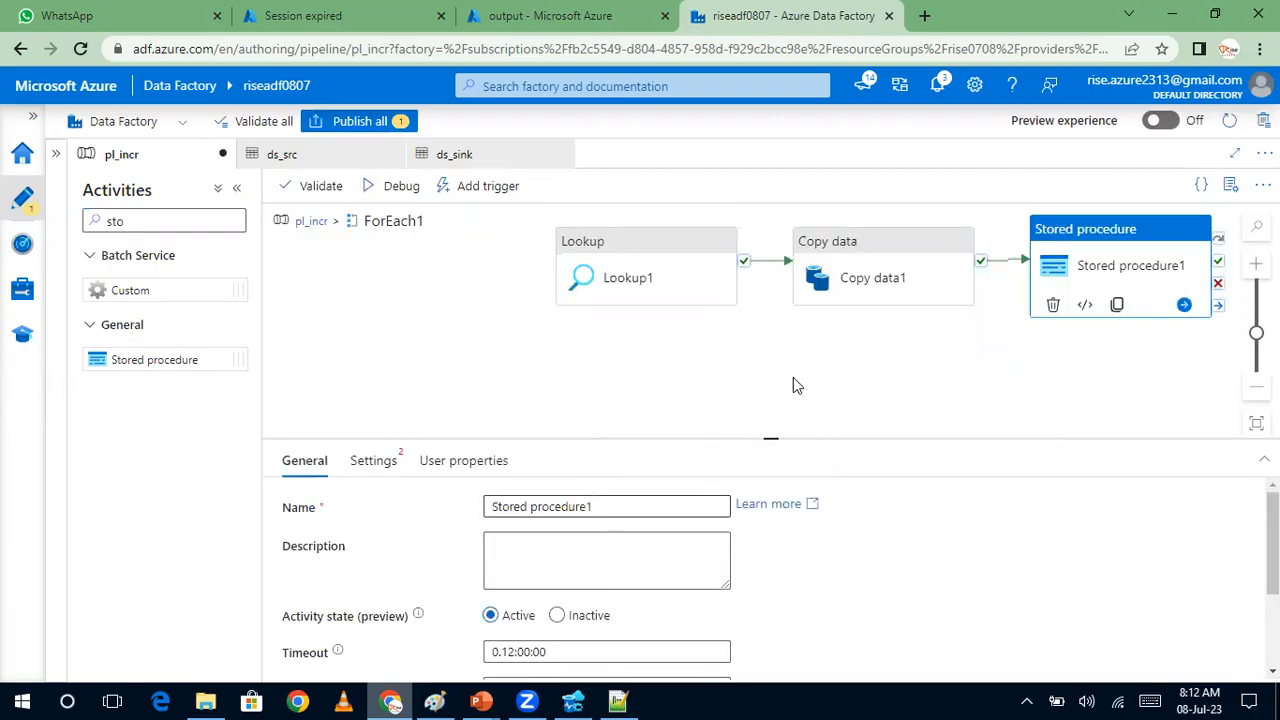
Change the Lookup1 activity's name in its General tab to LKP_maxvalue.
left_click(390, 468)
left_click_drag(521, 505, 648, 315)
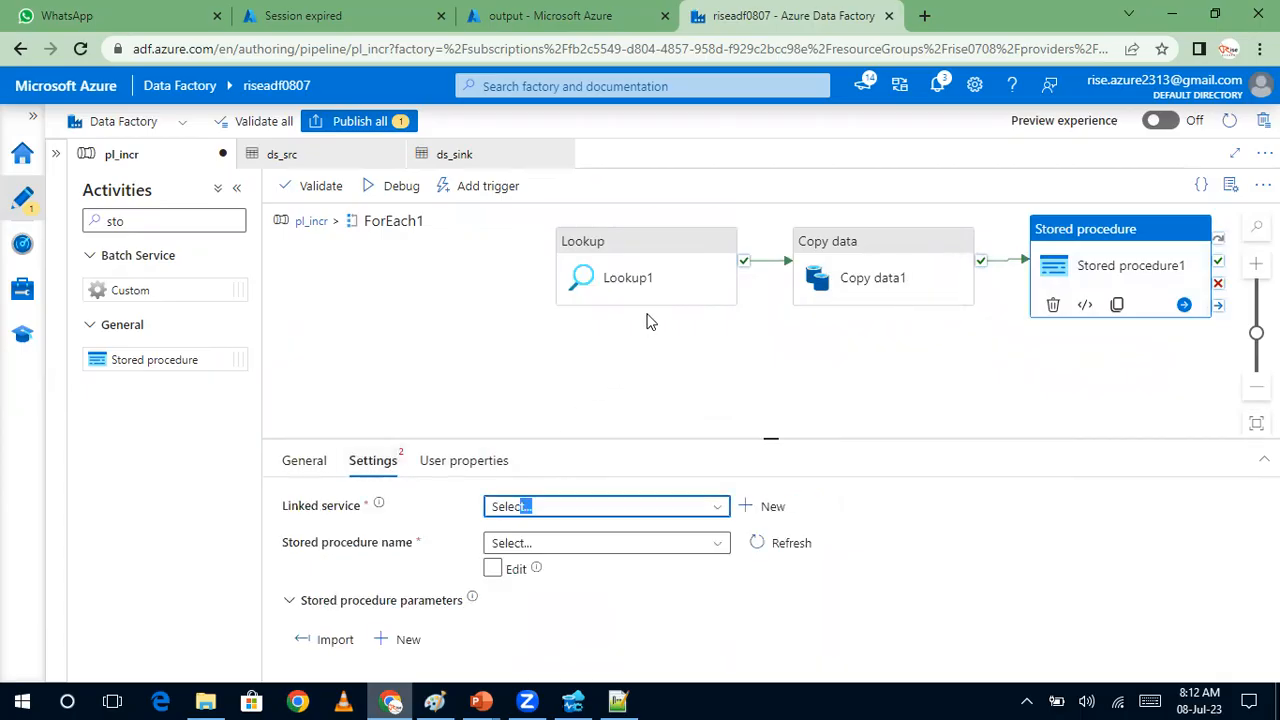
left_click(645, 298)
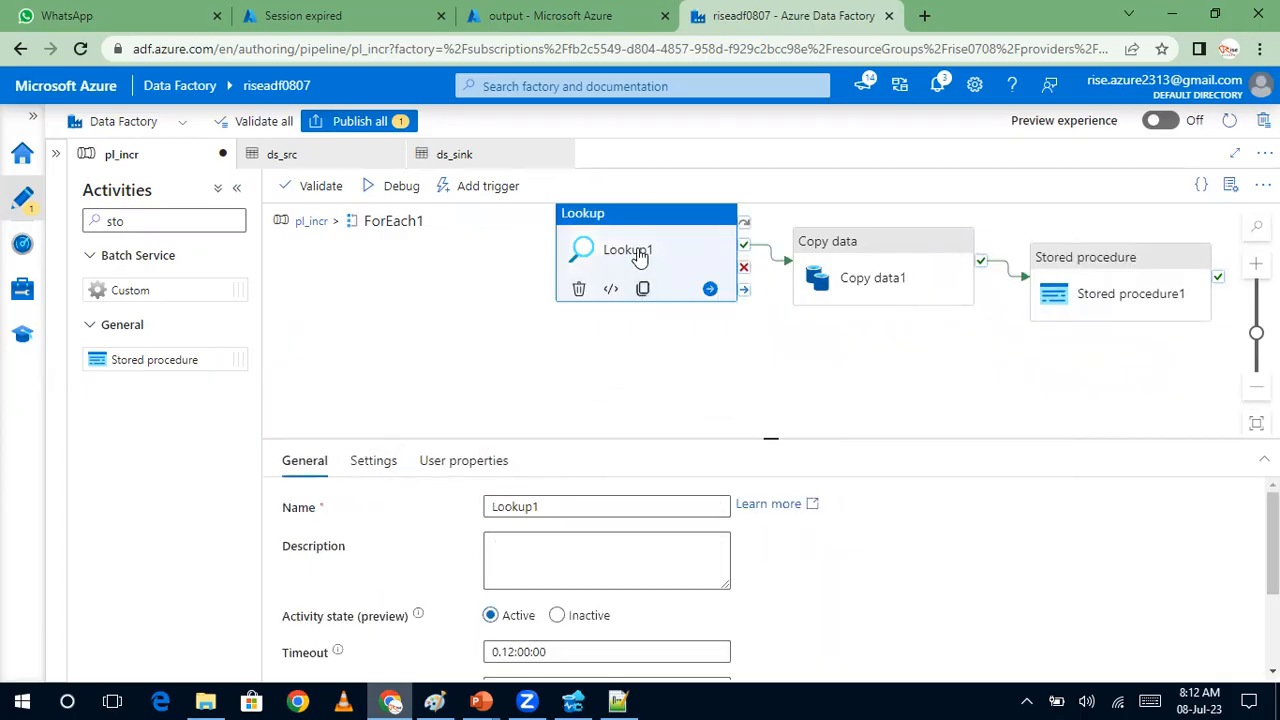
left_click(563, 512)
key("ctrl+a")
key("BackSpace")
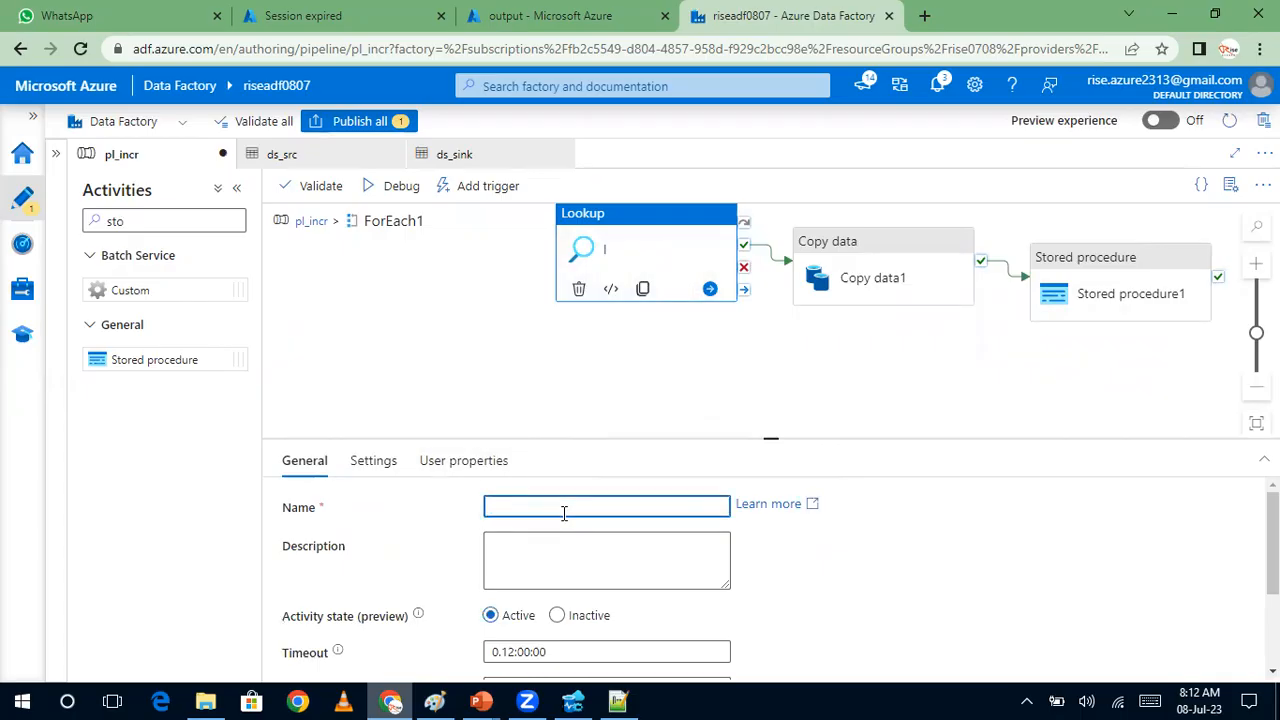
type("KP")
key("BackSpace")
key("BackSpace")
type("LKP")
type("_maxvalu")
type("lue")
key("BackSpace")
key("BackSpace")
left_click(1043, 280)
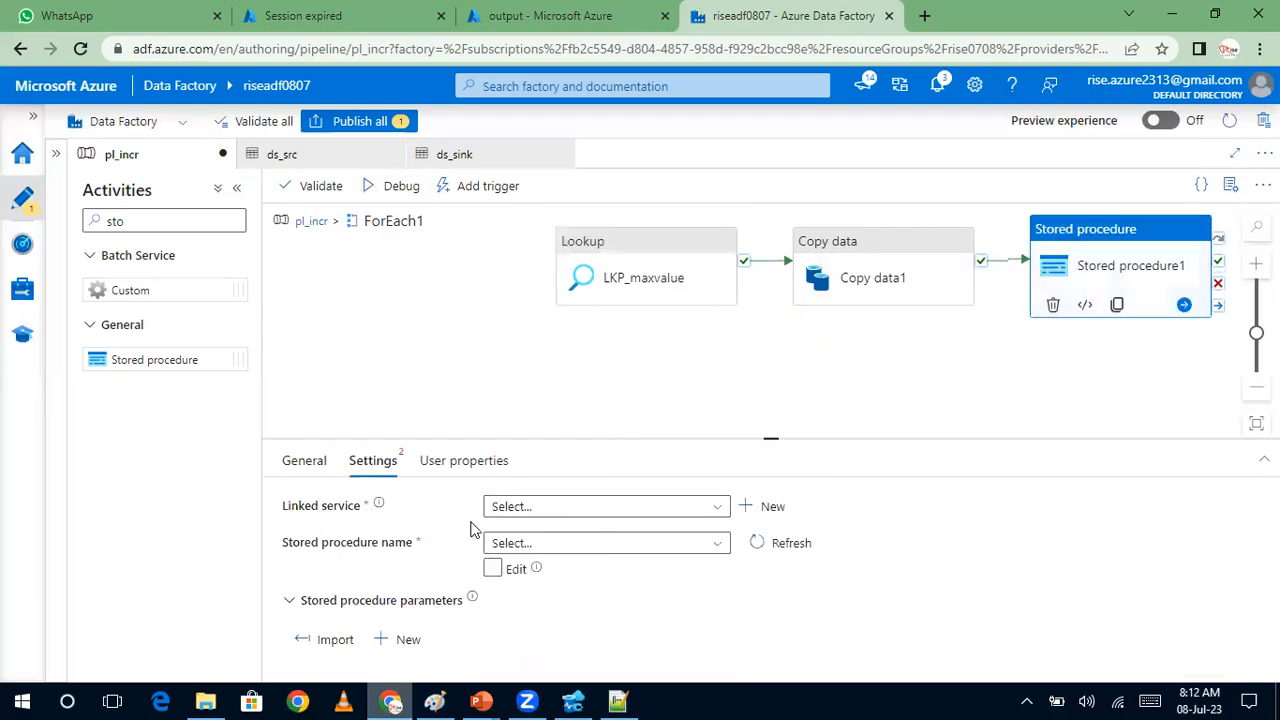
Set Stored procedure1 to linked service ls_sql_src and procedure [dbo].[usp_update].
left_click(552, 510)
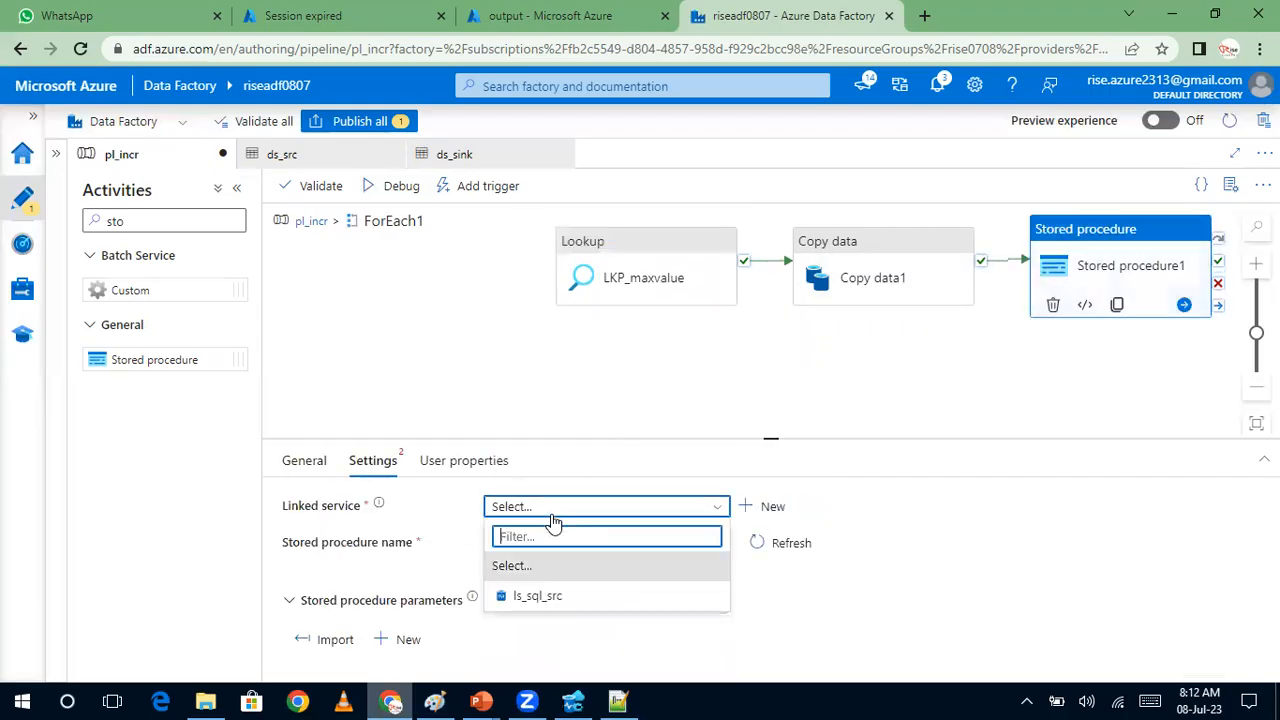
left_click(550, 594)
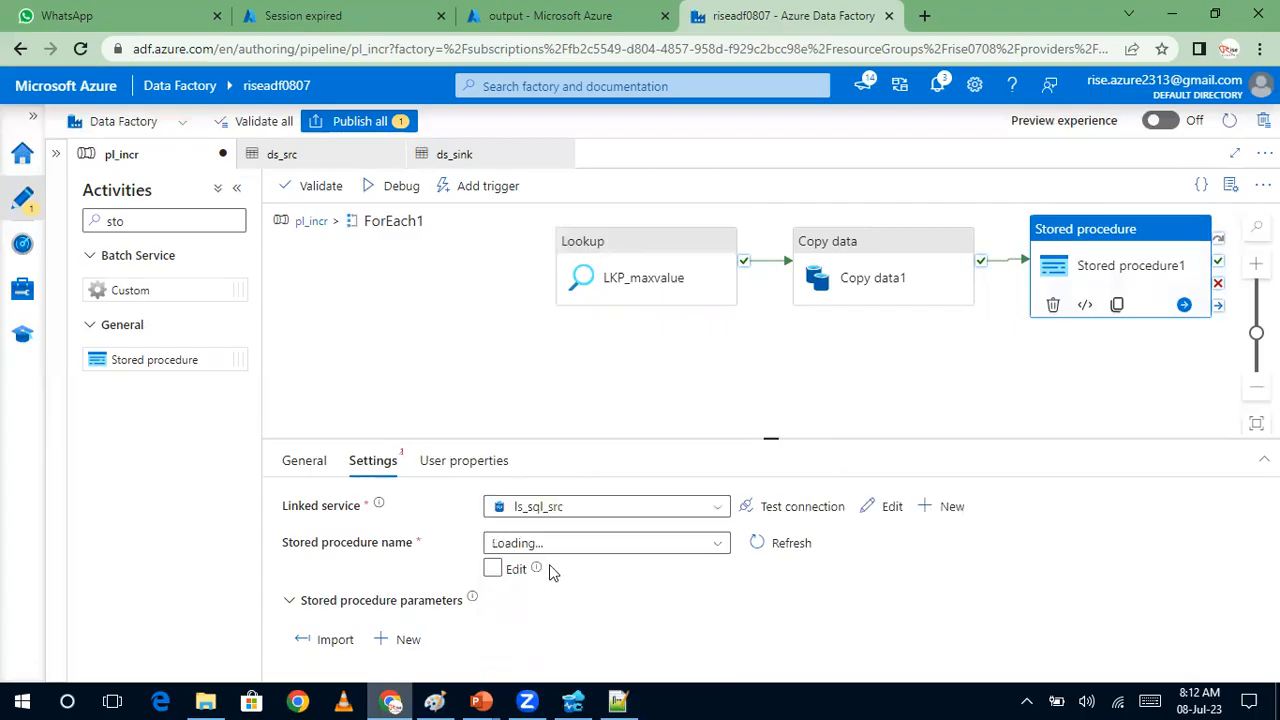
left_click(555, 545)
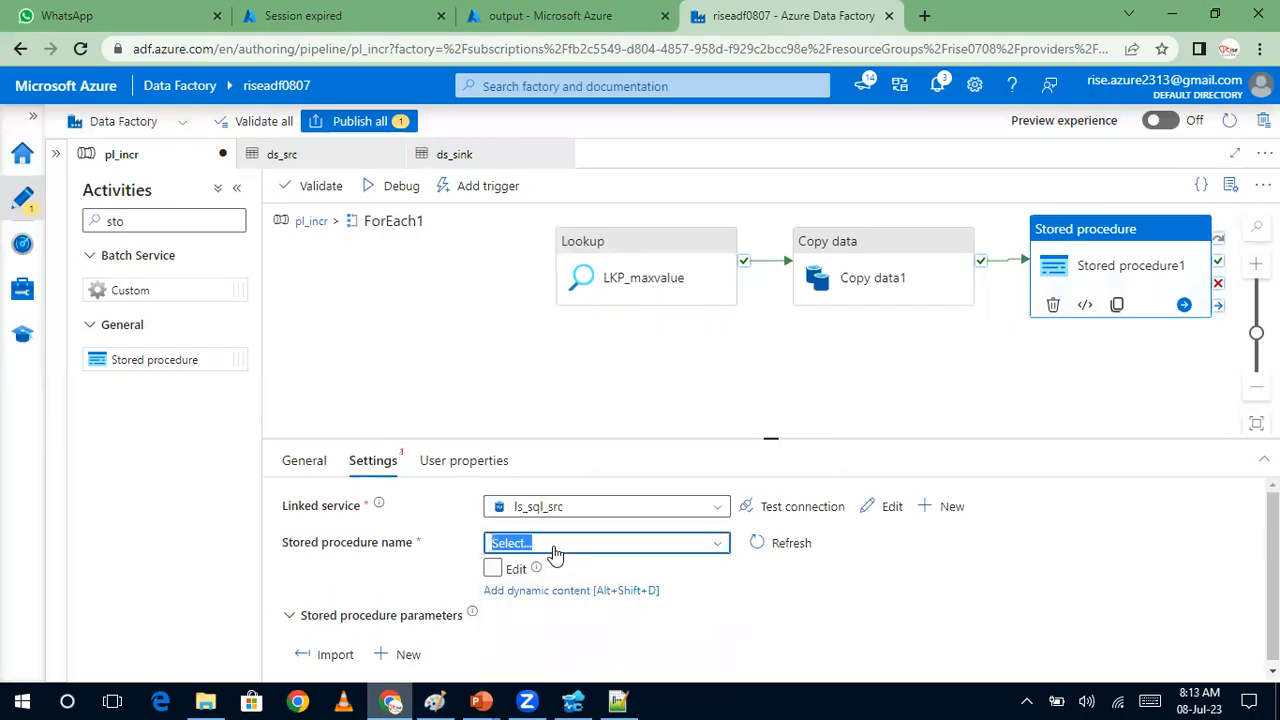
left_click(555, 545)
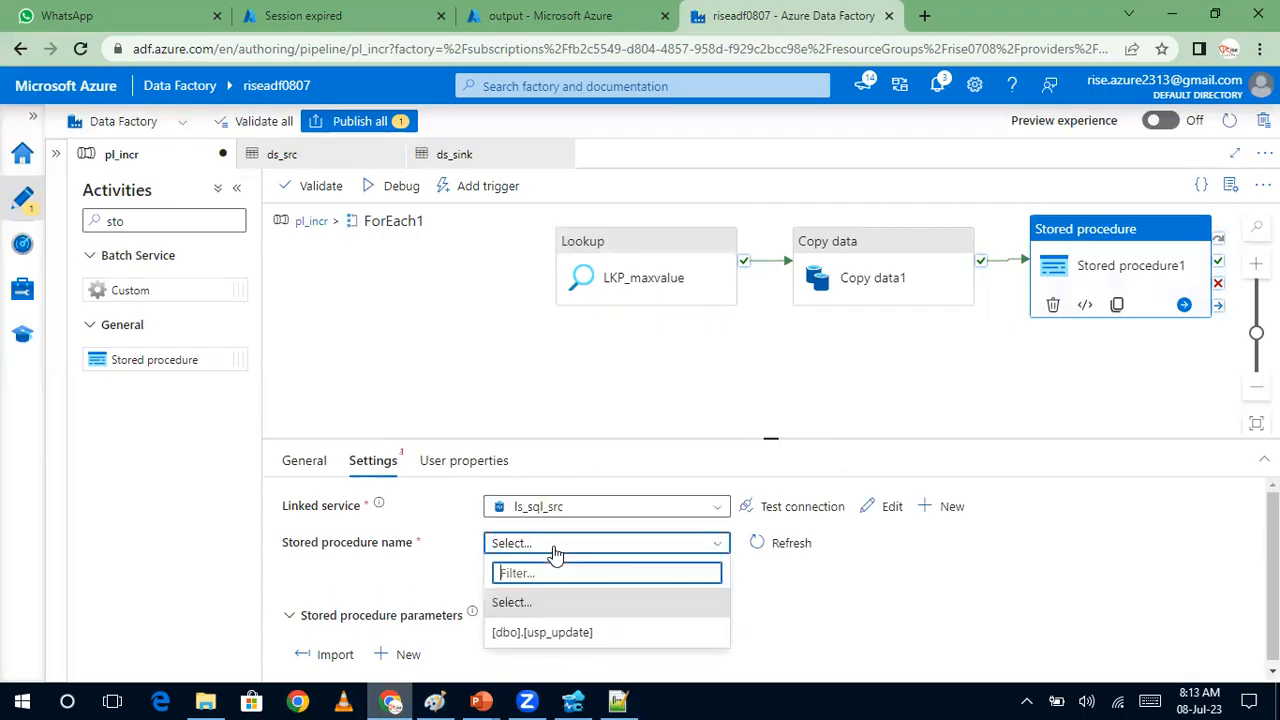
left_click(552, 632)
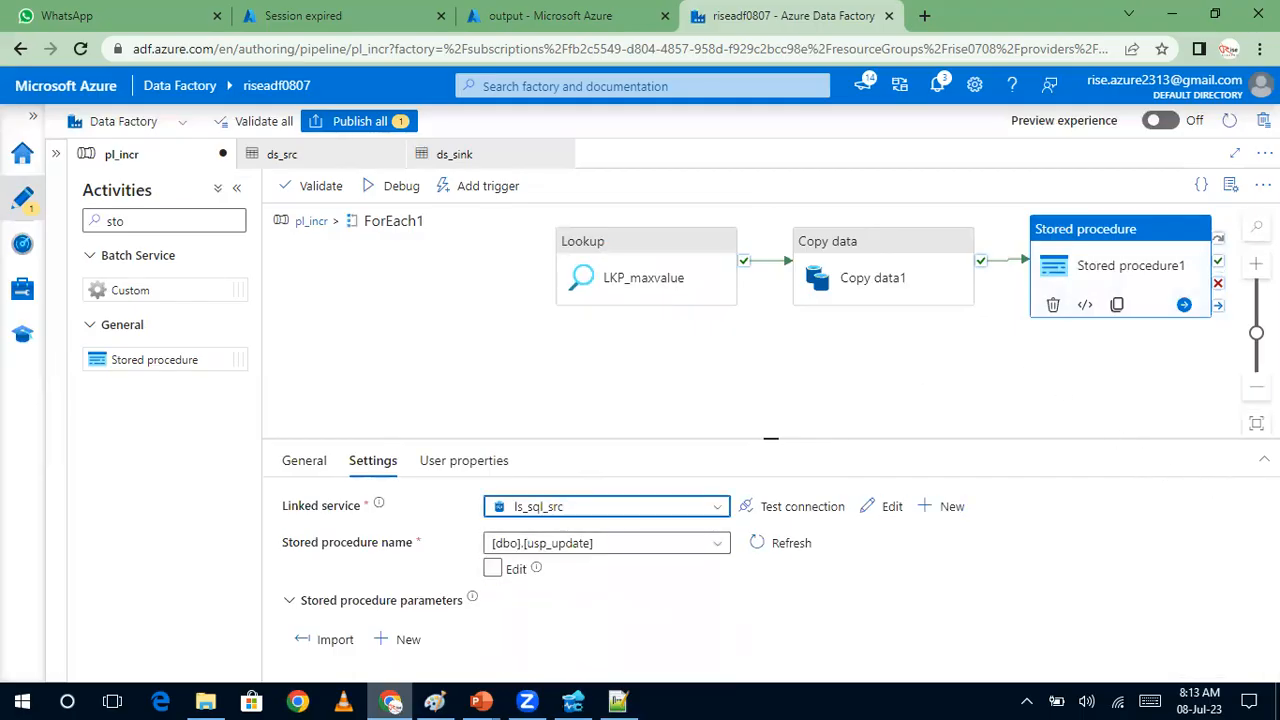
left_click(1262, 462)
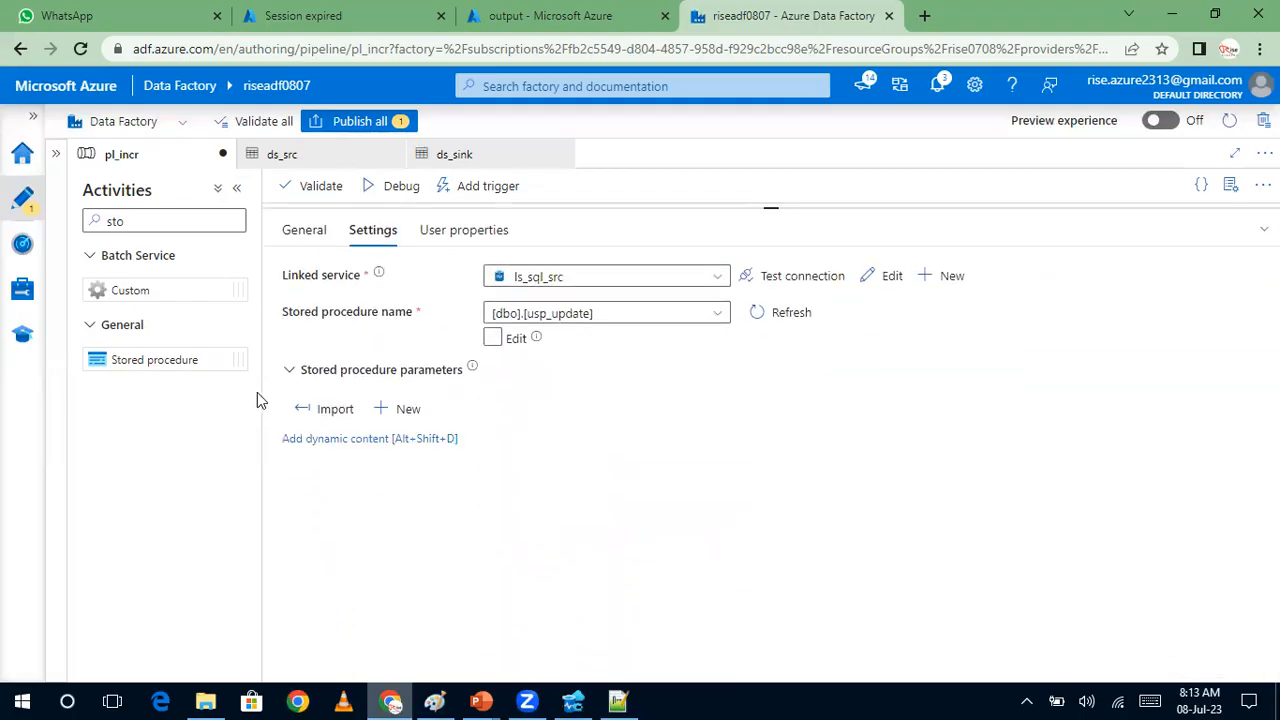
Import the lpv and src_table parameters and start dynamic content for src_table.
left_click(312, 405)
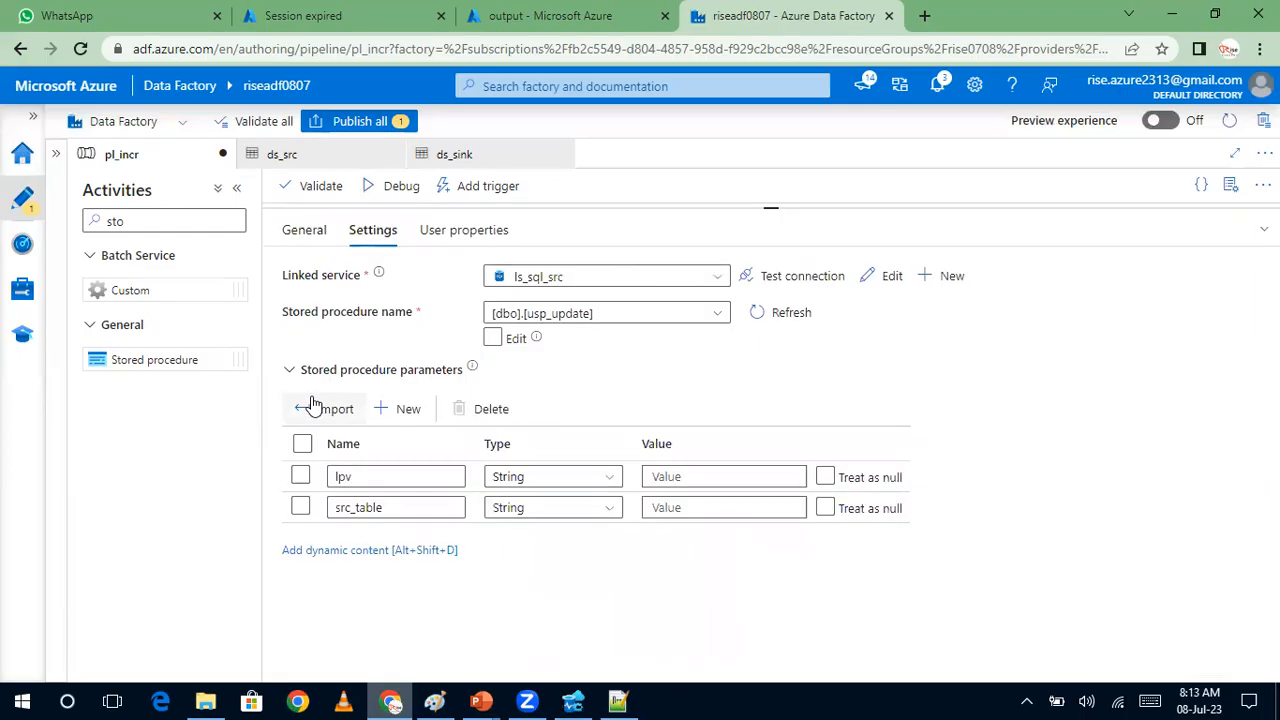
left_click(686, 507)
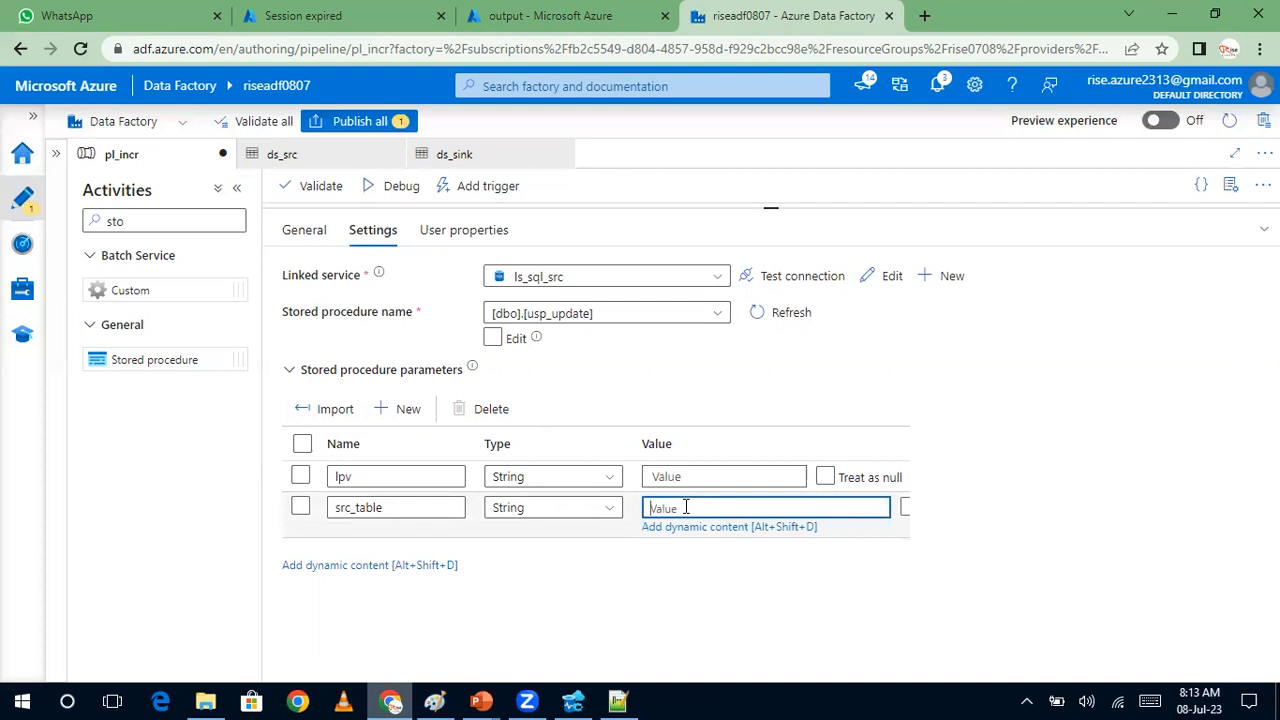
left_click(716, 527)
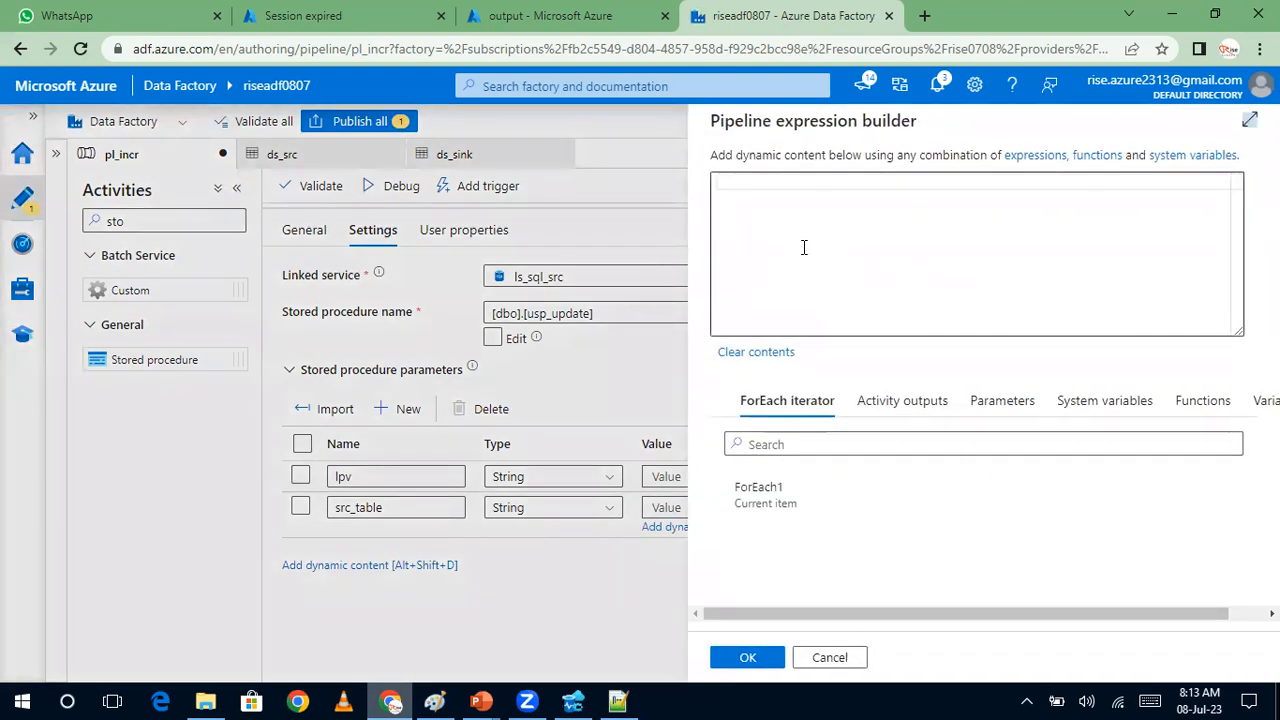
left_click(803, 260)
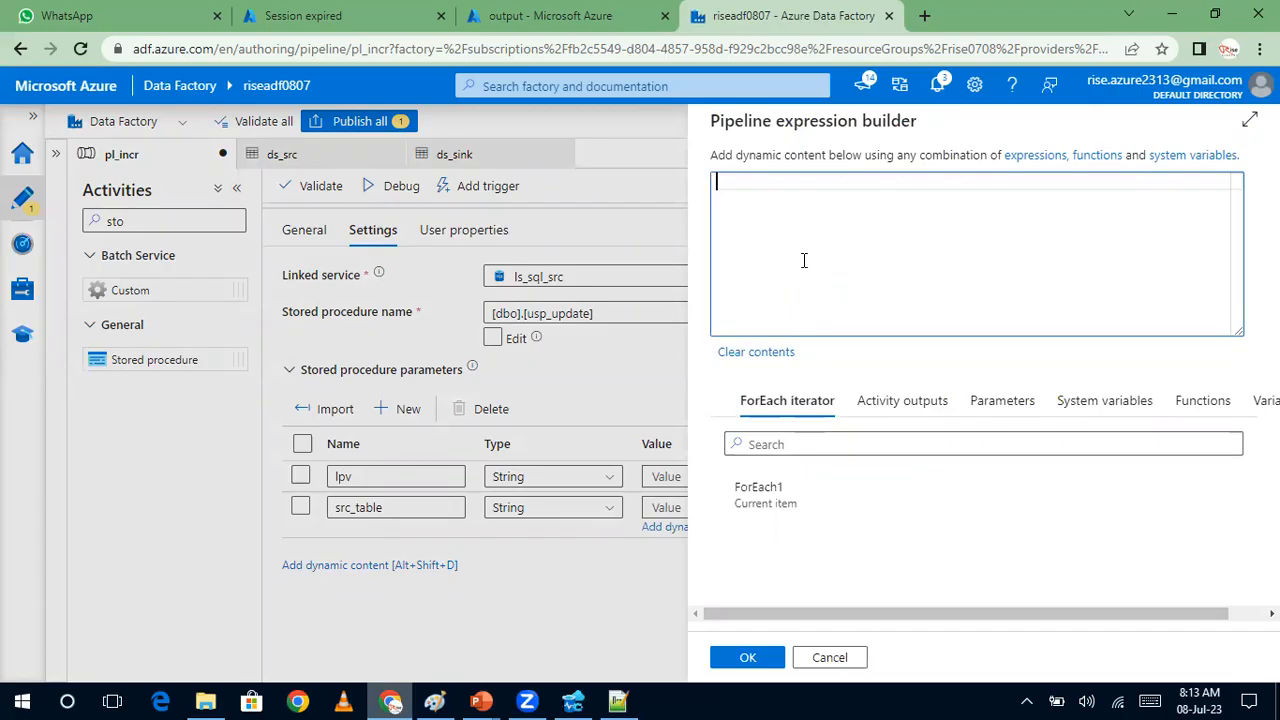
type("@item.")
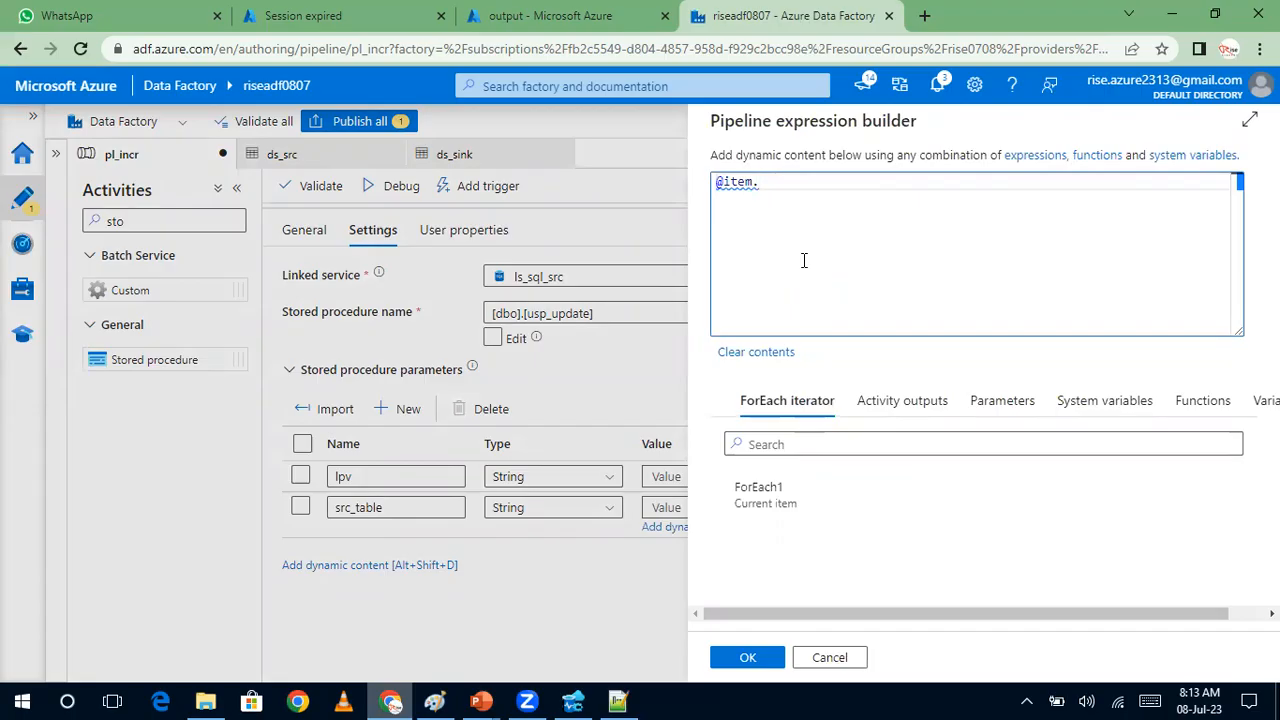
key("BackSpace")
type("().")
left_click(620, 700)
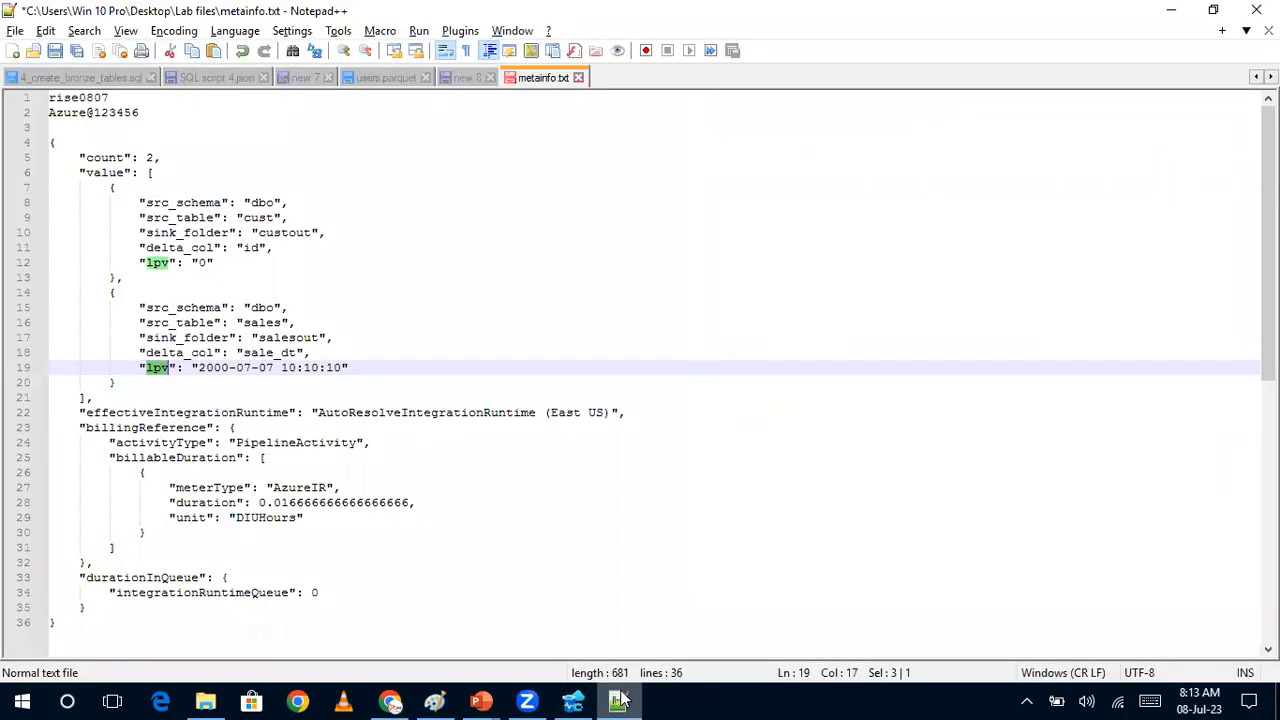
left_click(267, 370)
left_click_drag(199, 206, 200, 222)
triple_click(200, 222)
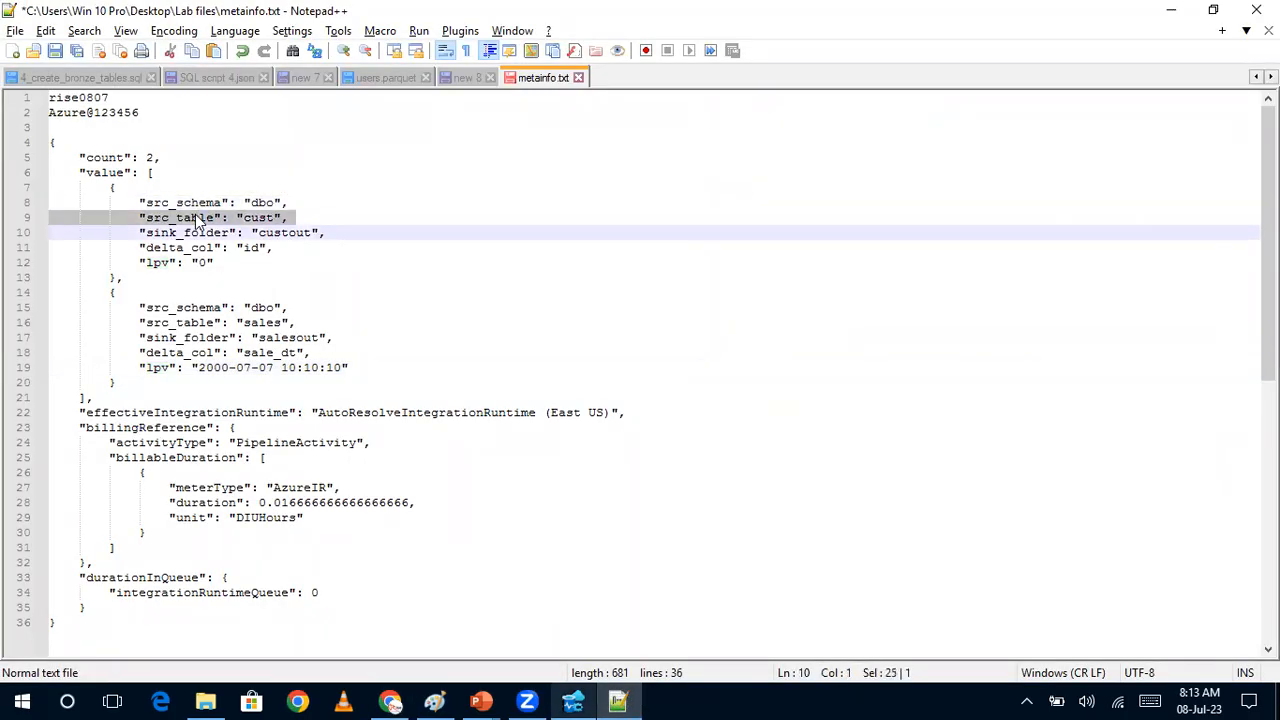
double_click(200, 220)
key("ctrl+c")
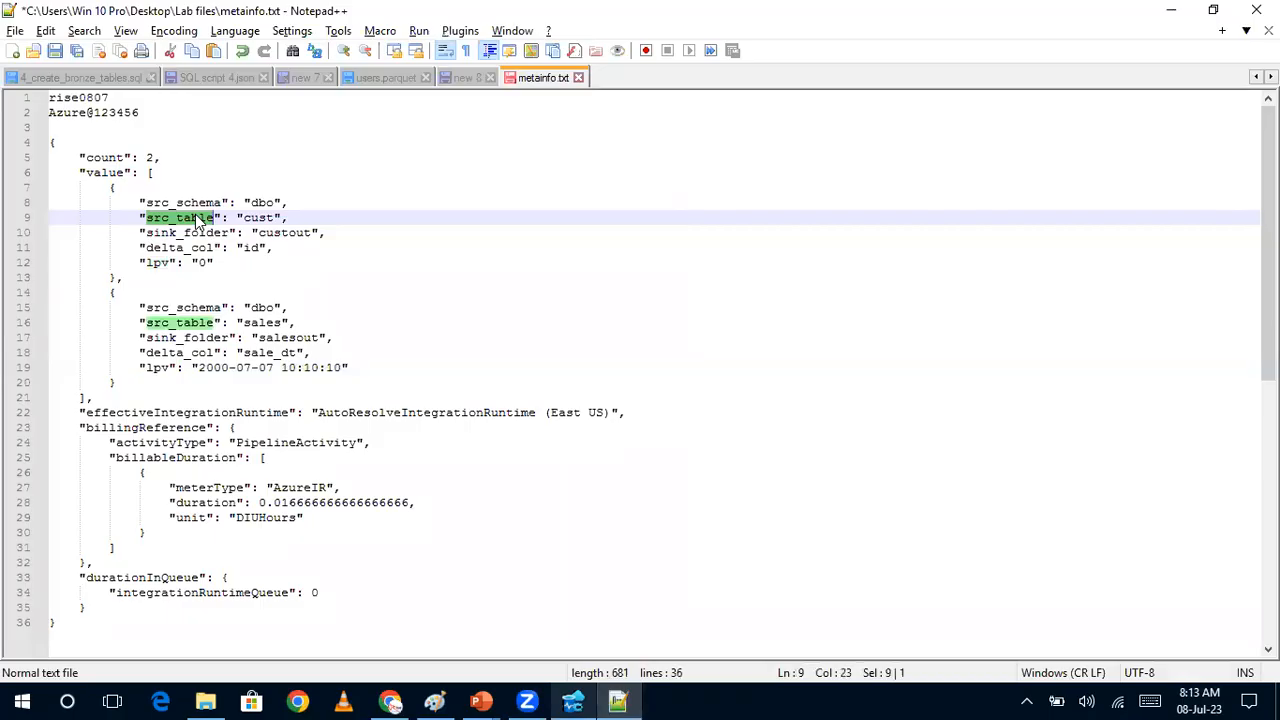
key("alt+Tab")
key("ctrl+v")
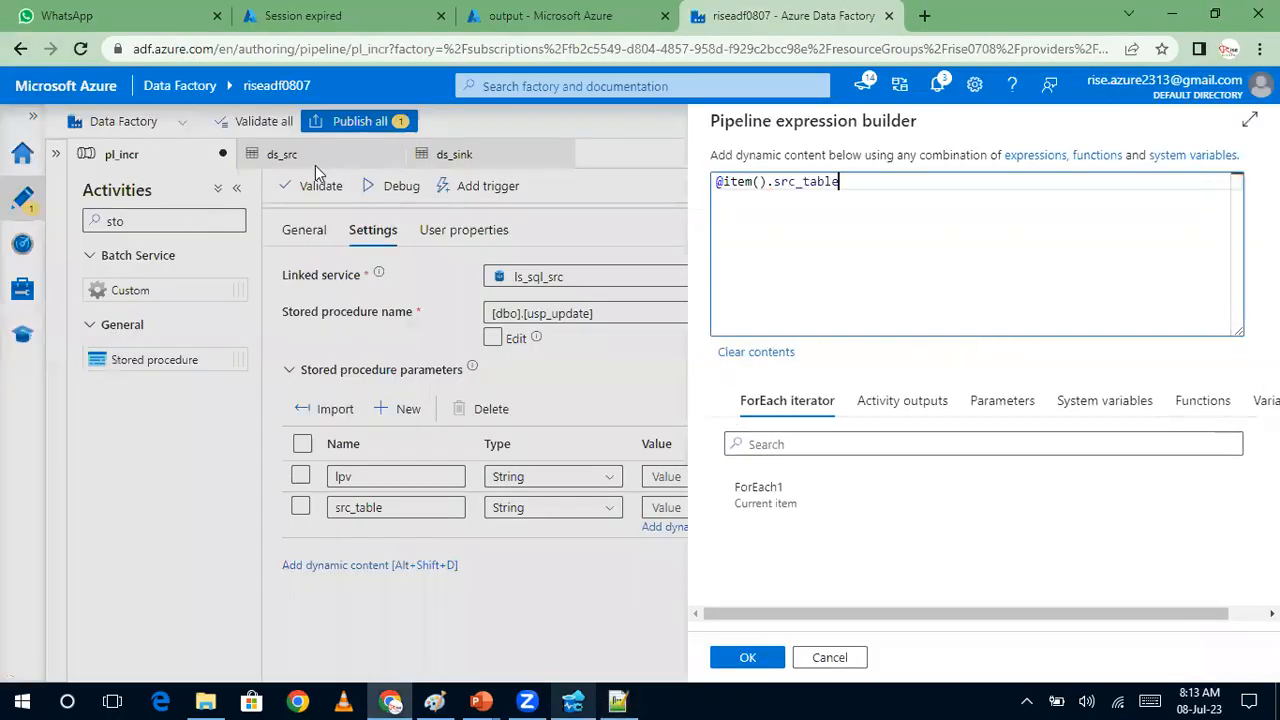
left_click(746, 657)
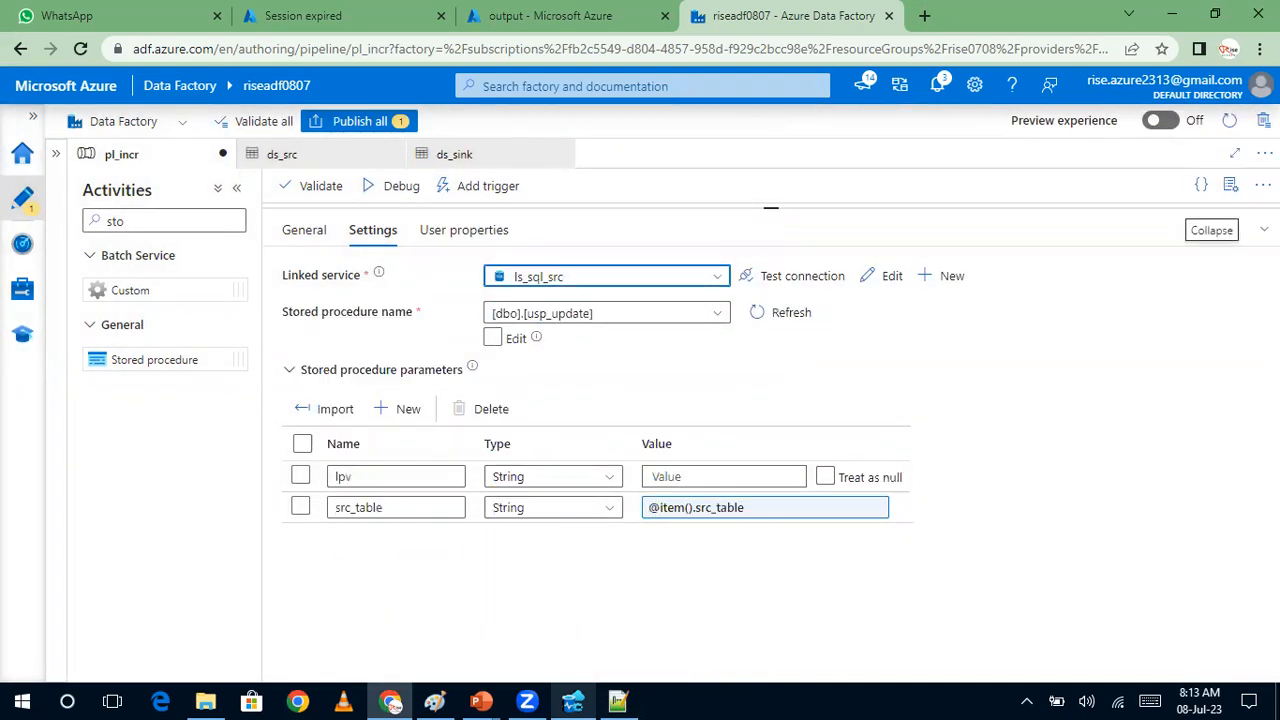
Collapse the settings panel, return to the pl_incr top level, and show the debug output.
left_click(1264, 229)
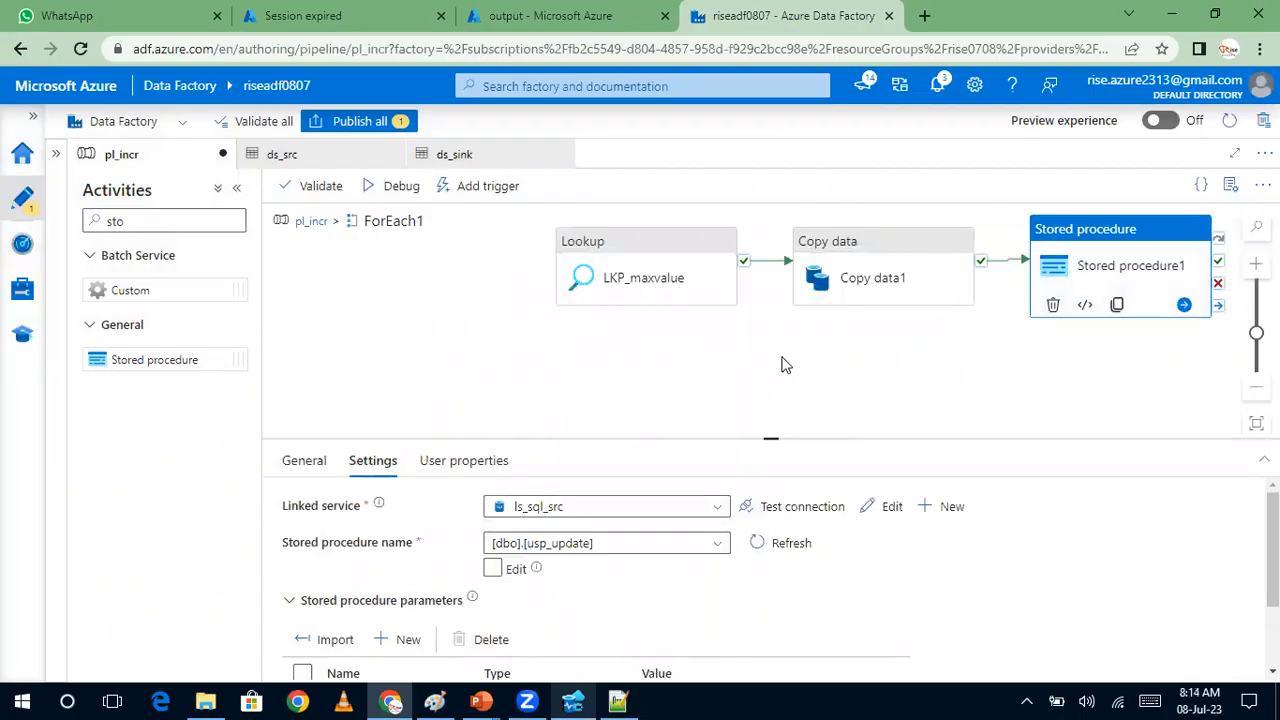
left_click(652, 227)
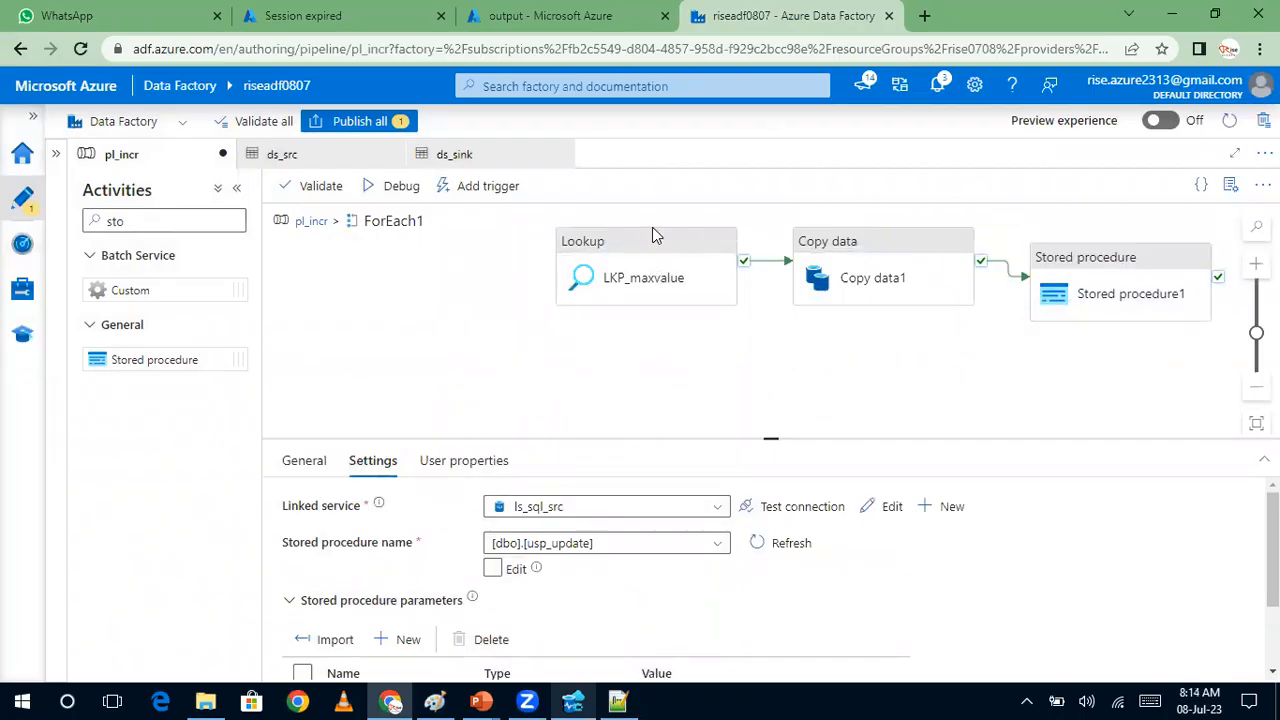
left_click(312, 221)
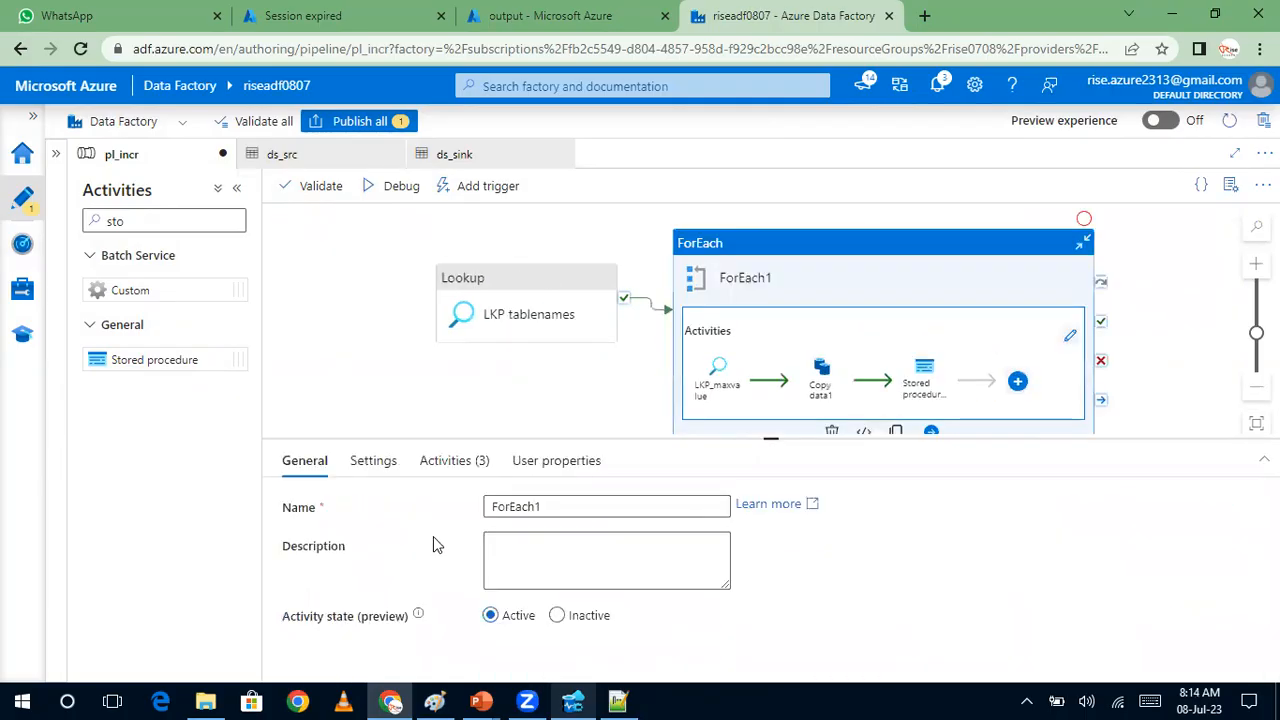
left_click(377, 362)
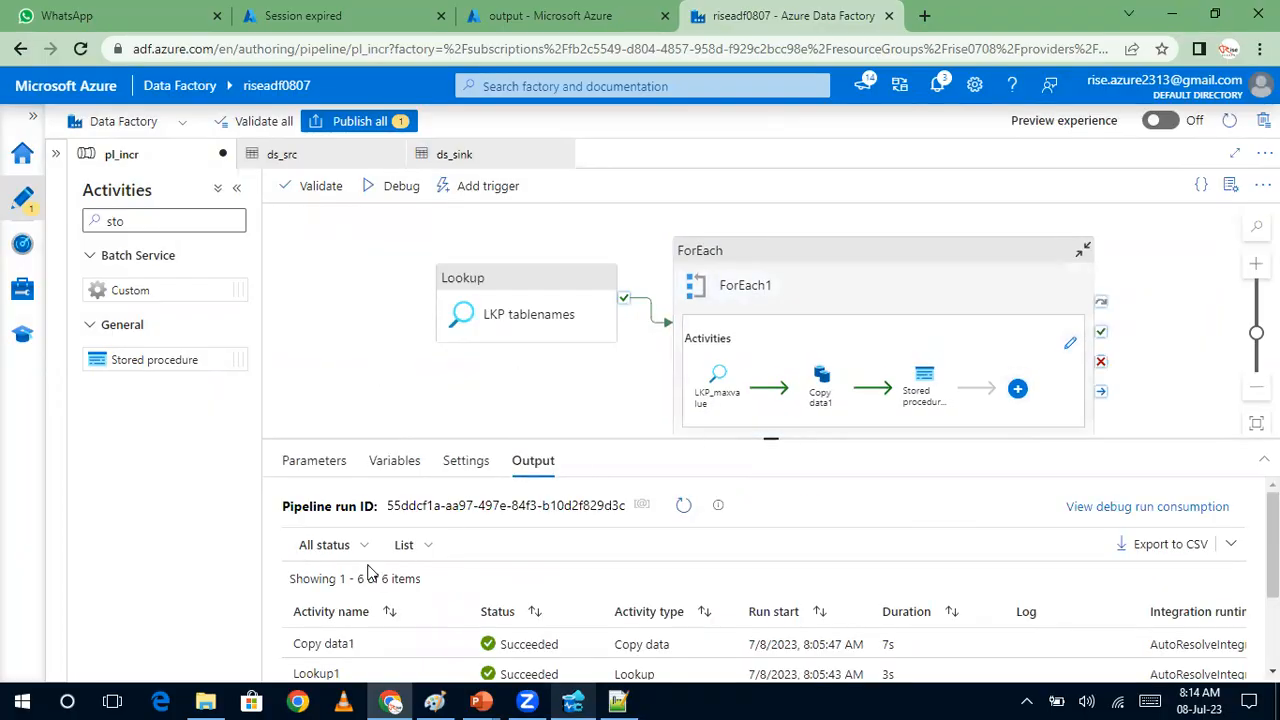
Copy Lookup1's JSON output to the clipboard and bring up Notepad++ with metainfo.txt.
left_click(451, 675)
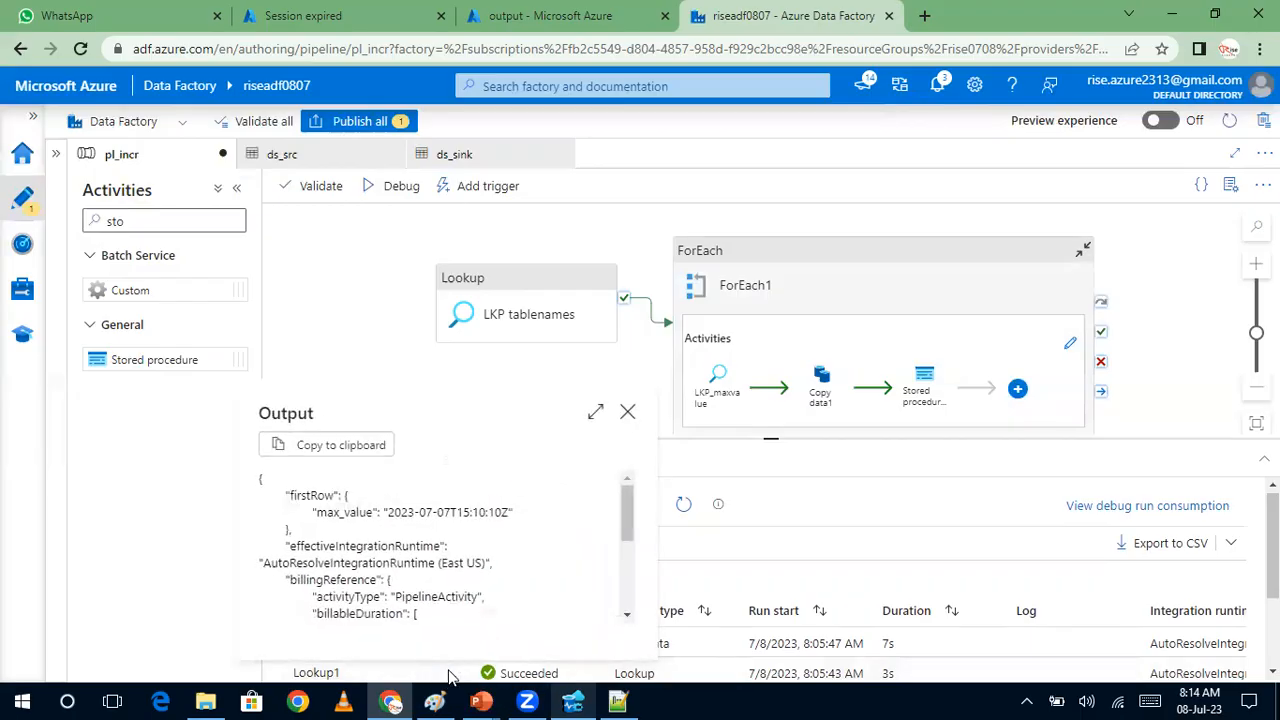
left_click(341, 446)
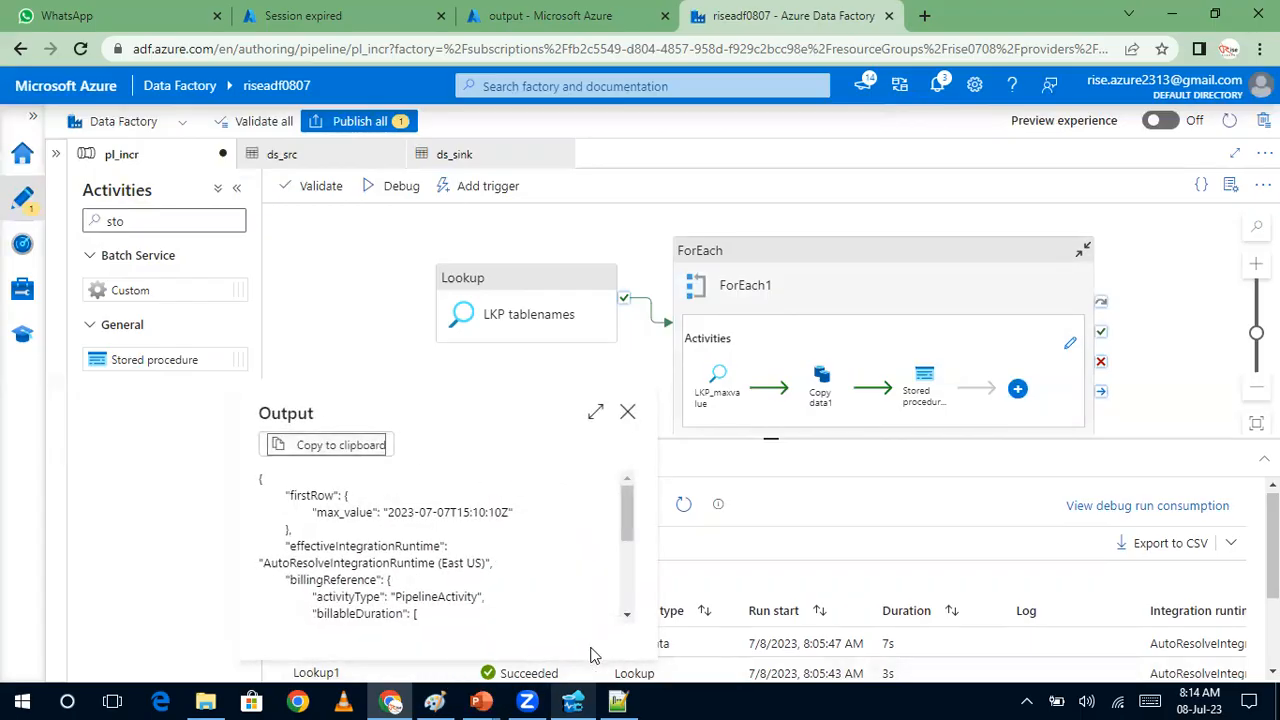
left_click_drag(611, 645, 514, 687)
left_click(618, 701)
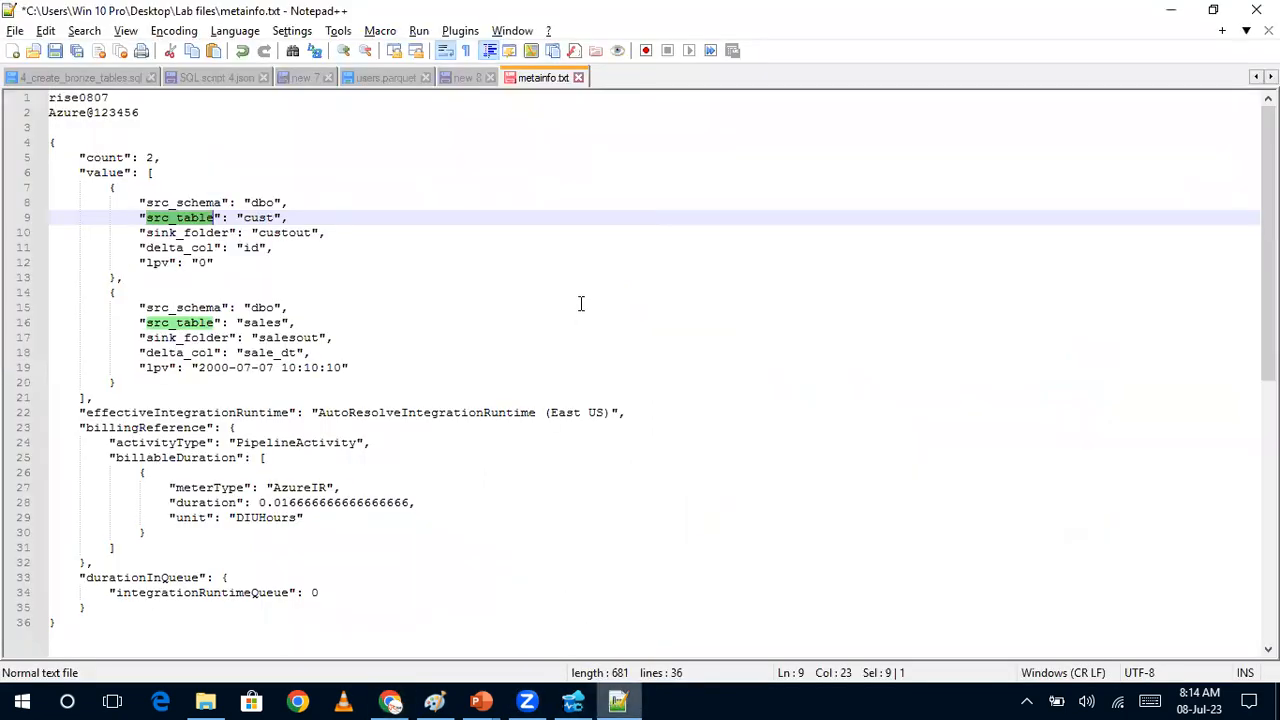
Paste the Lookup1 output JSON into a new Notepad++ tab, find firstRow, then return to the browser.
key("ctrl+n")
key("ctrl+v")
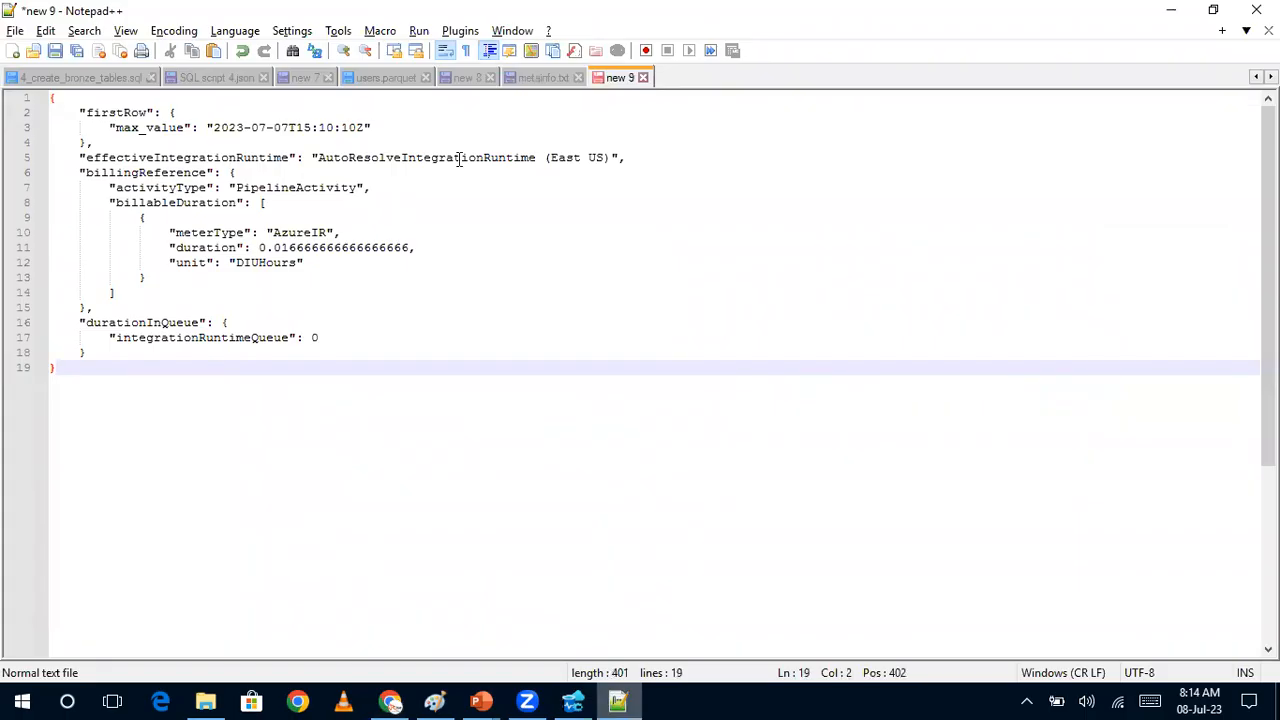
double_click(124, 113)
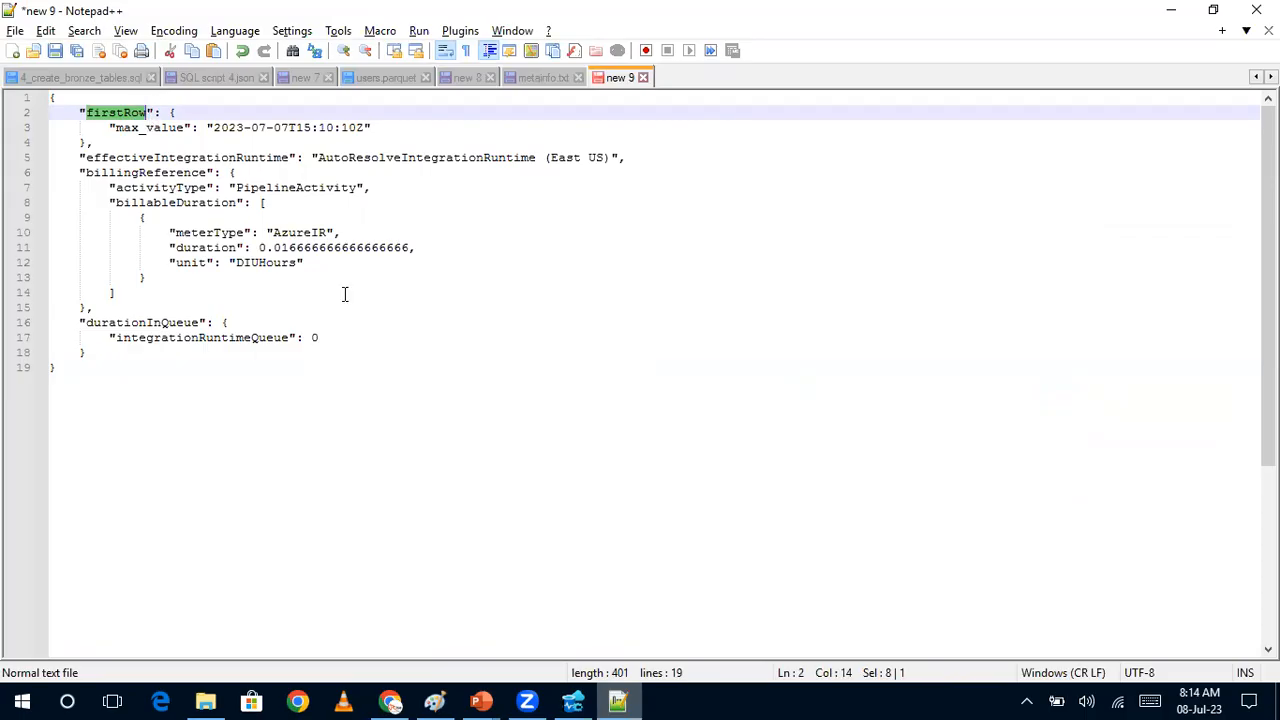
left_click(392, 701)
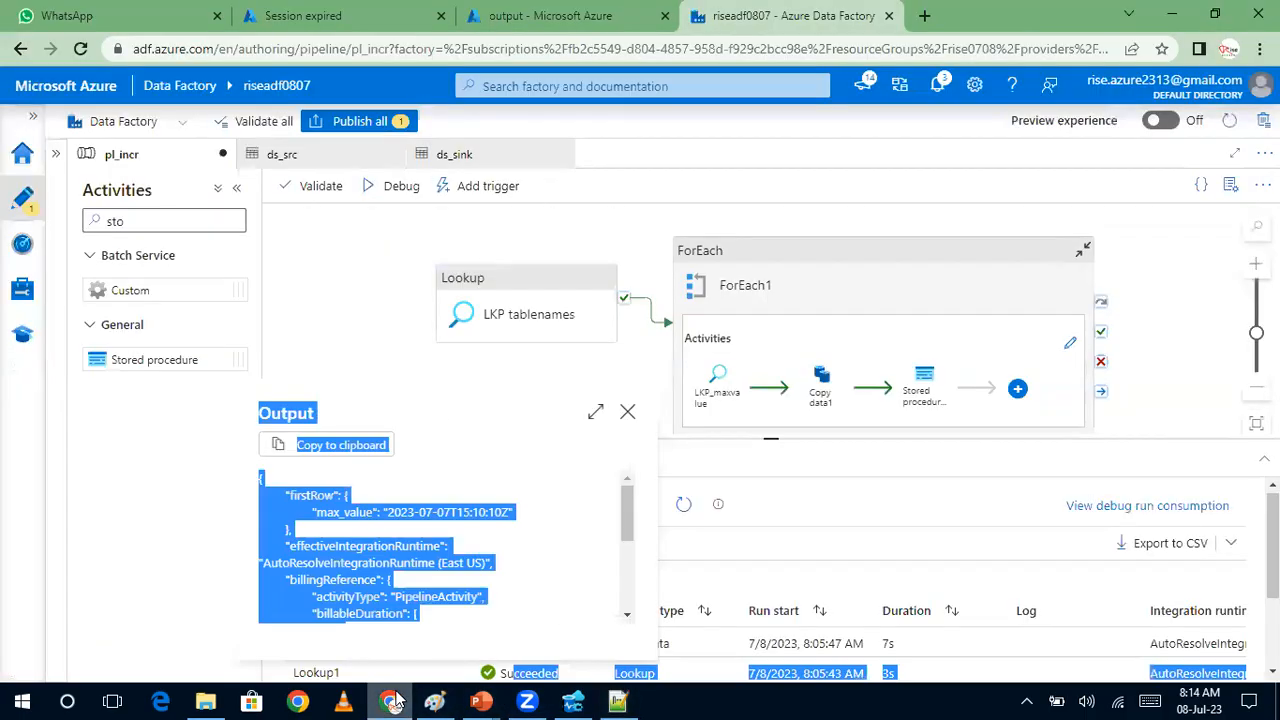
left_click(926, 395)
left_click(927, 395)
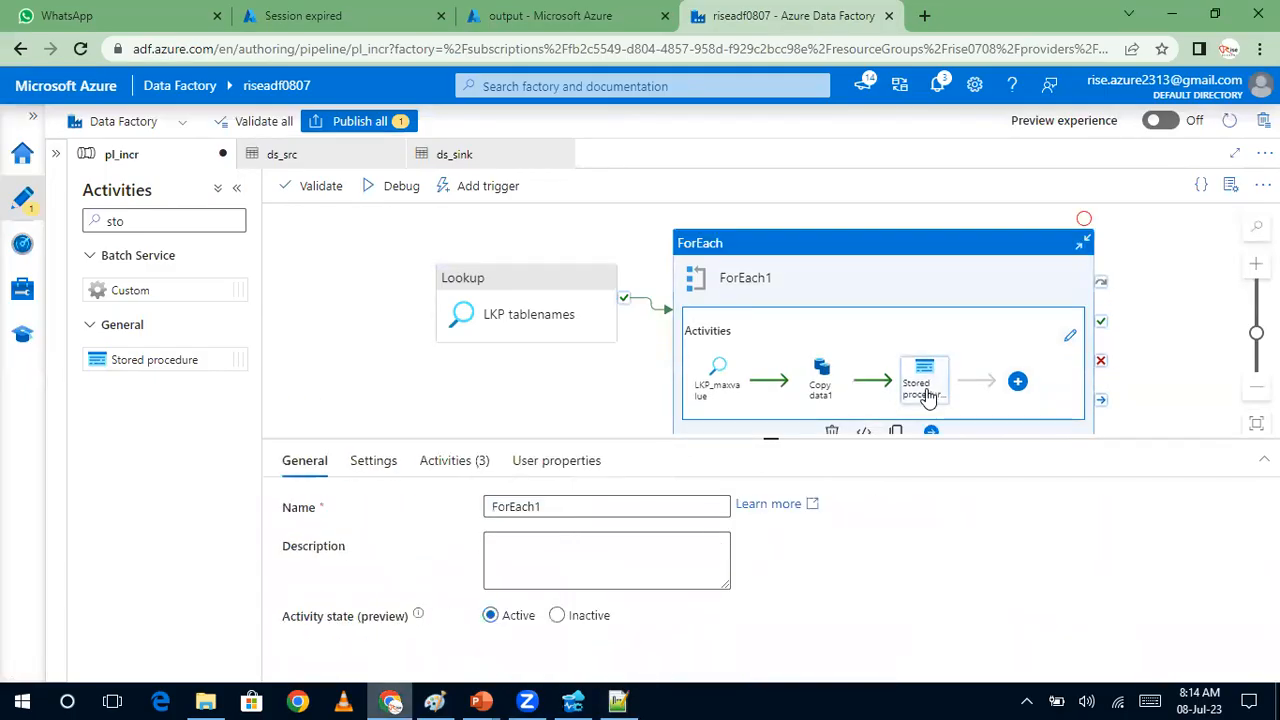
left_click(928, 396)
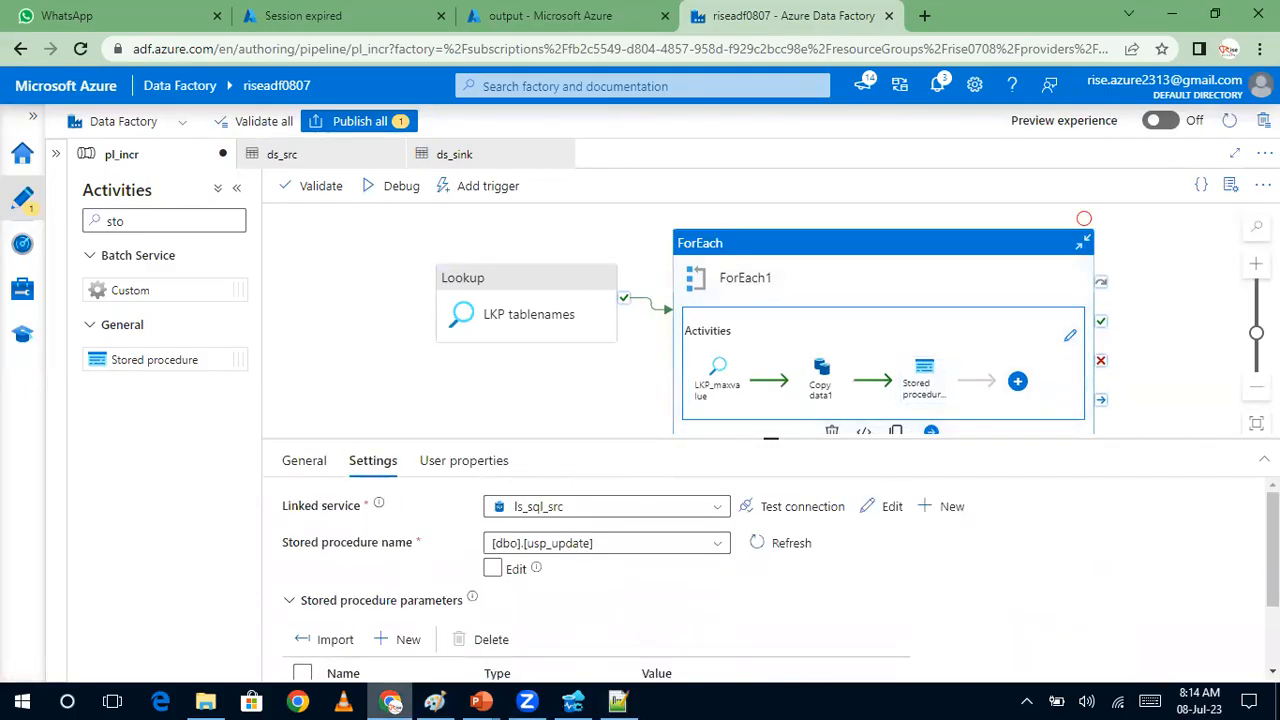
left_click(1264, 459)
left_click(815, 507)
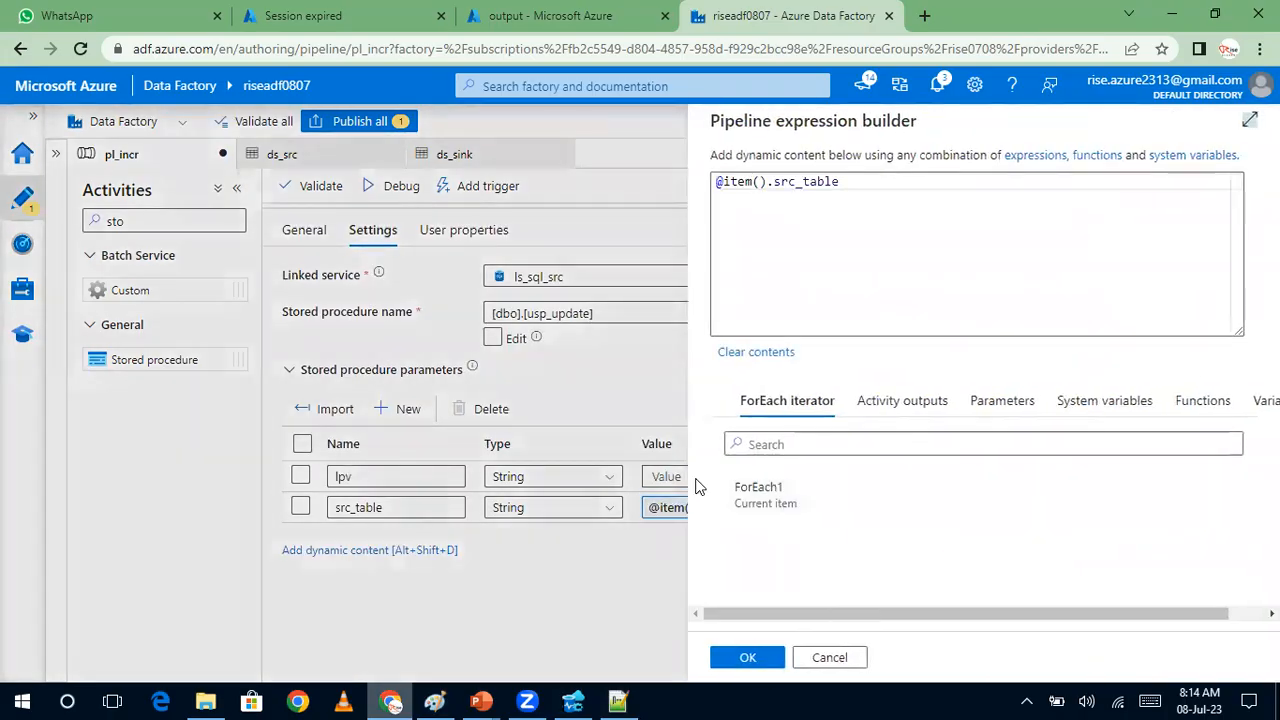
left_click(819, 660)
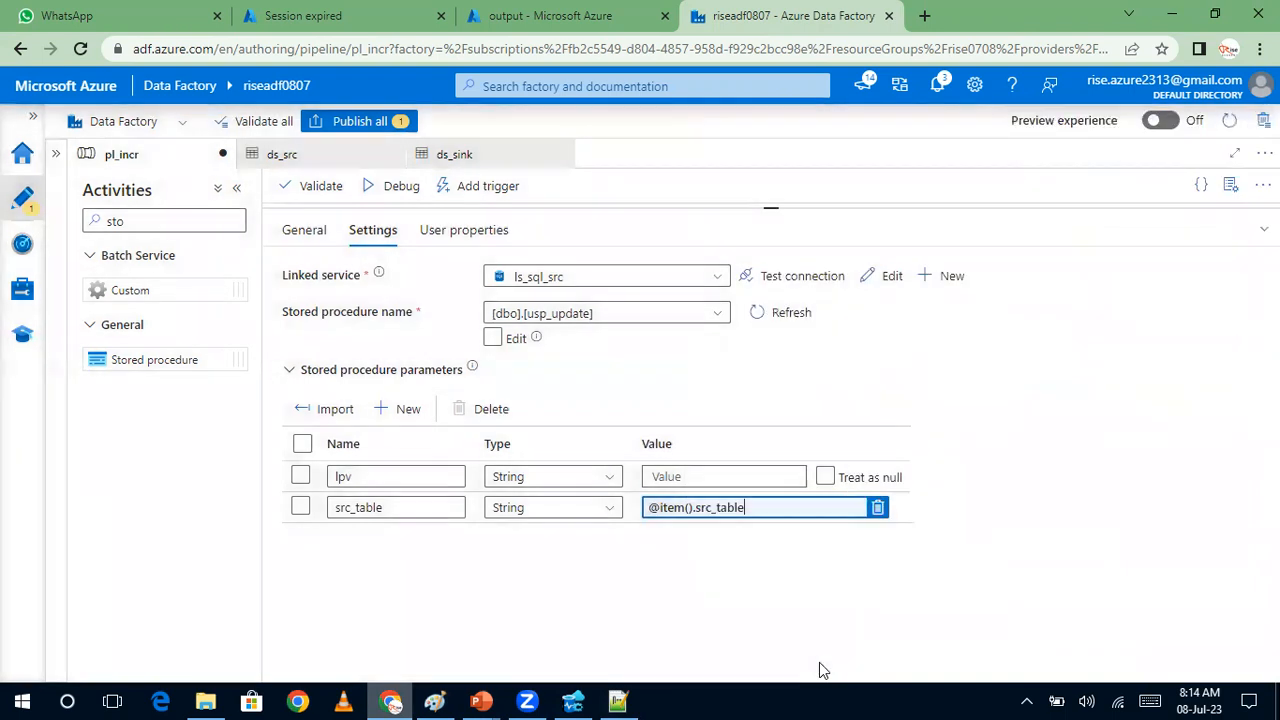
Open lpv's expression builder and insert the LKP_maxvalue activity output.
key("Up")
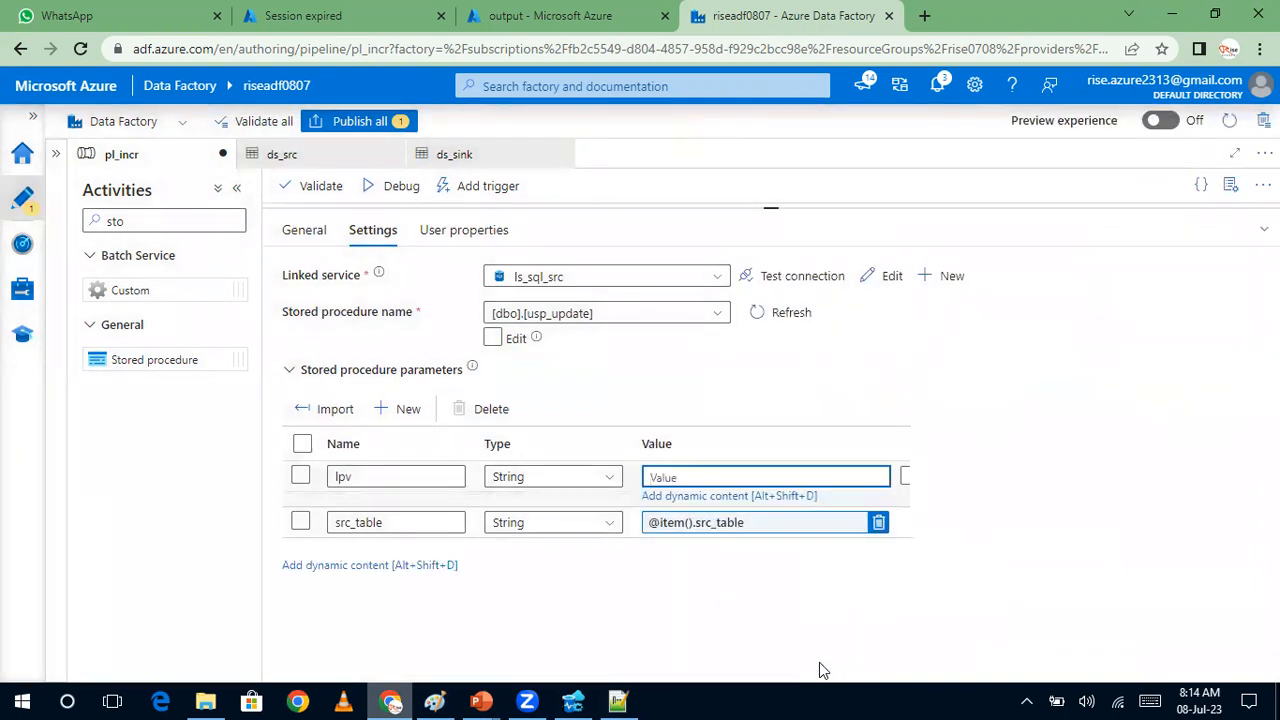
key("alt+shift+d")
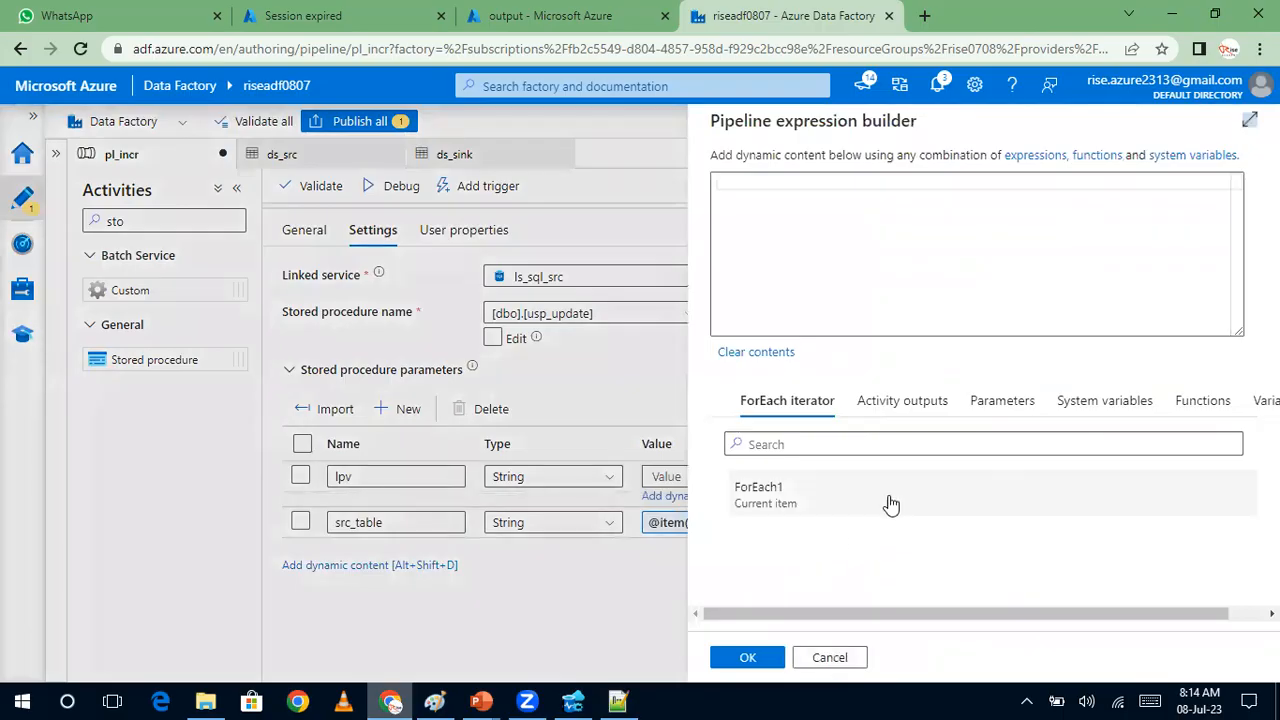
left_click(927, 401)
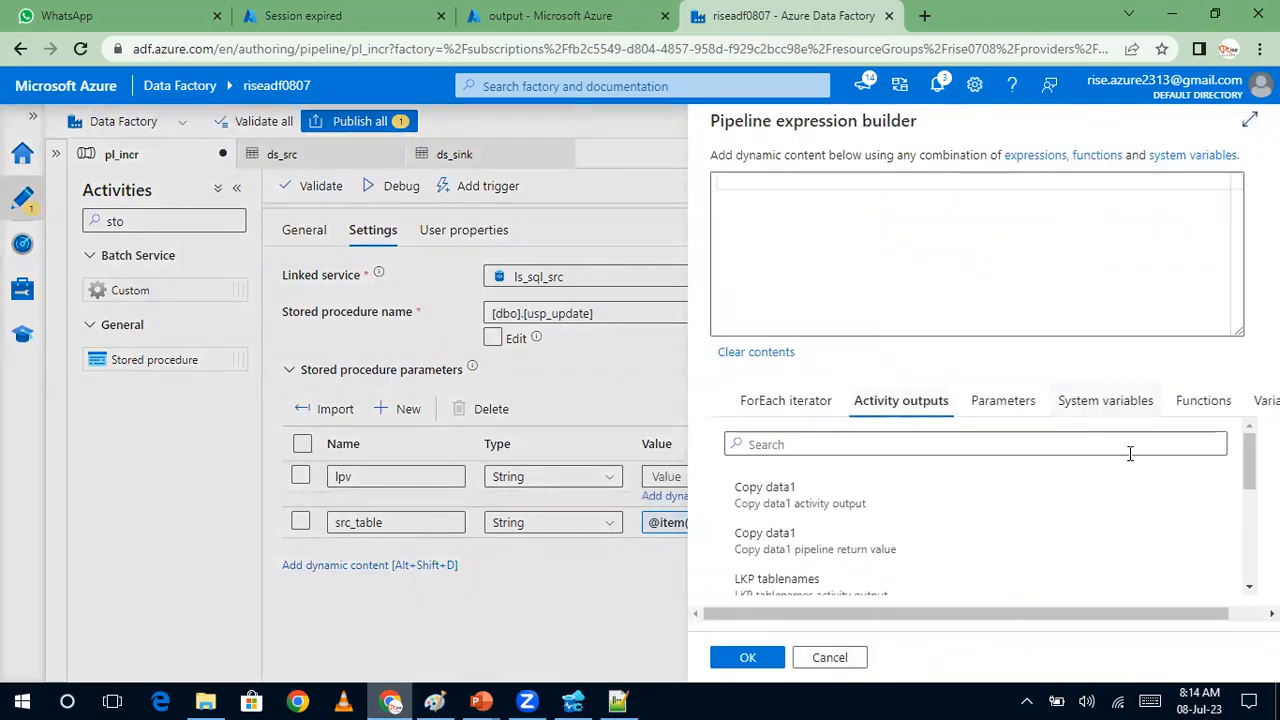
left_click(1249, 587)
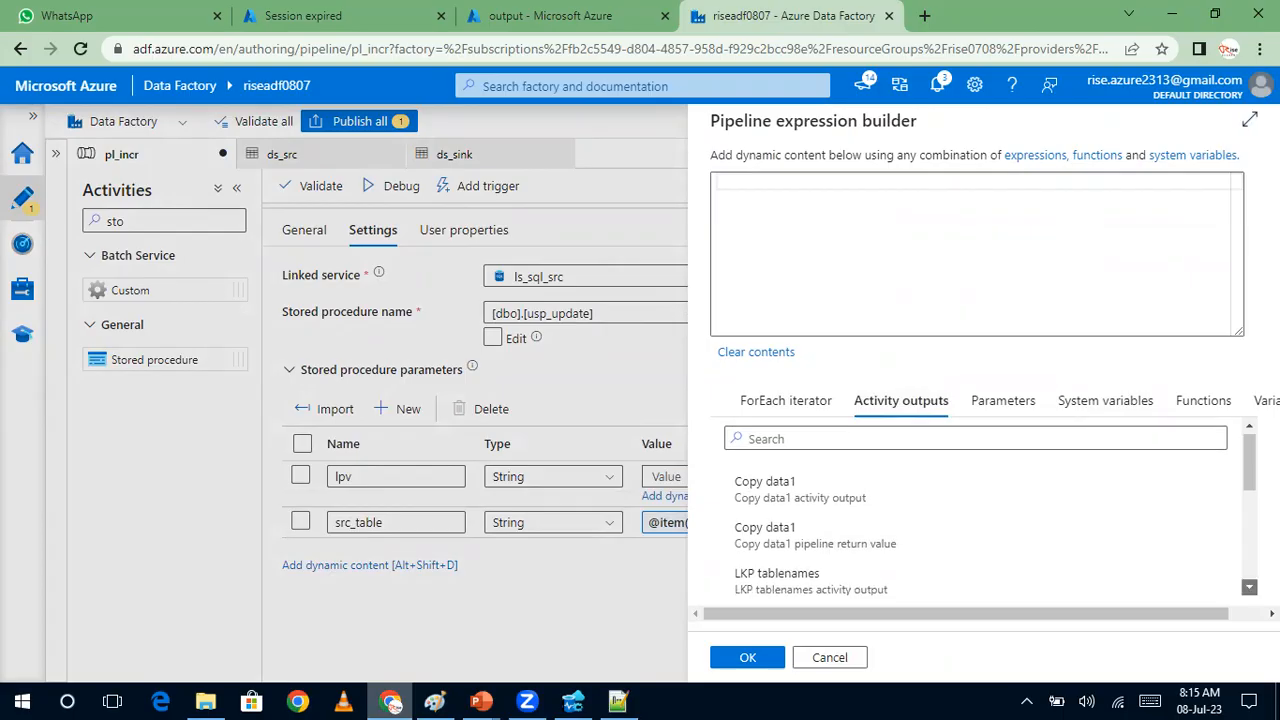
left_click(1249, 587)
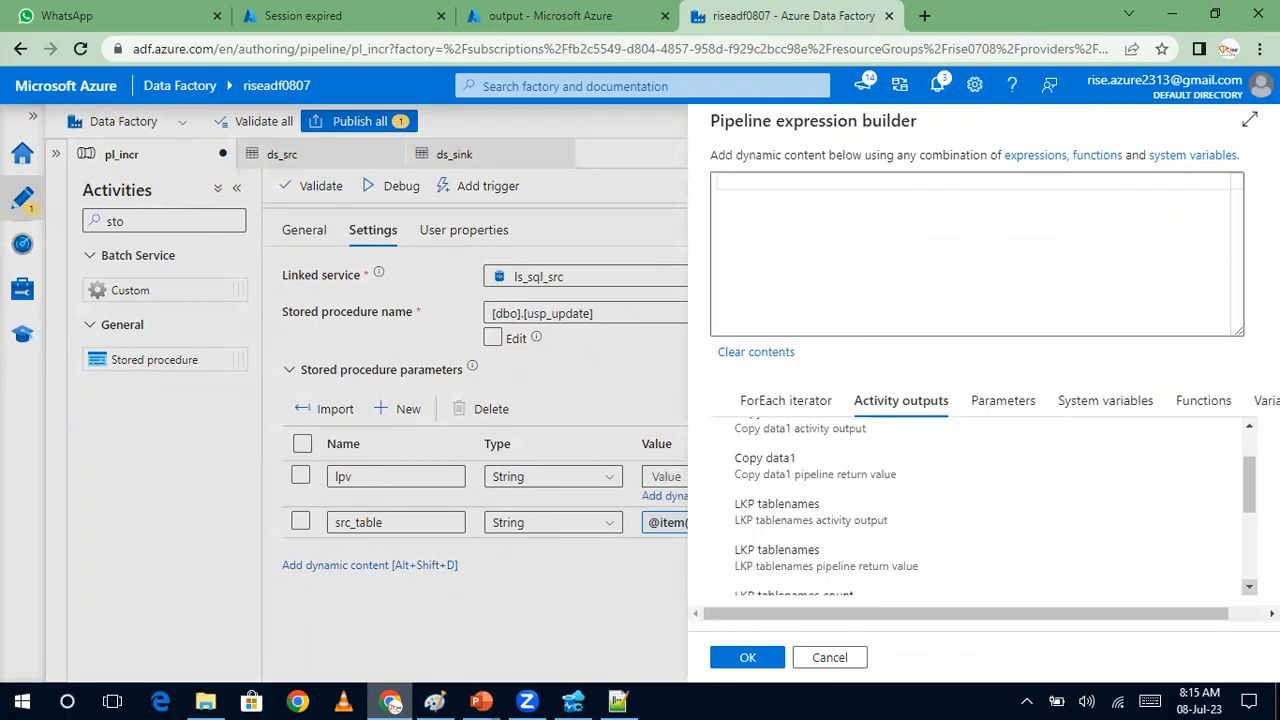
scroll(990, 505, "down", 2)
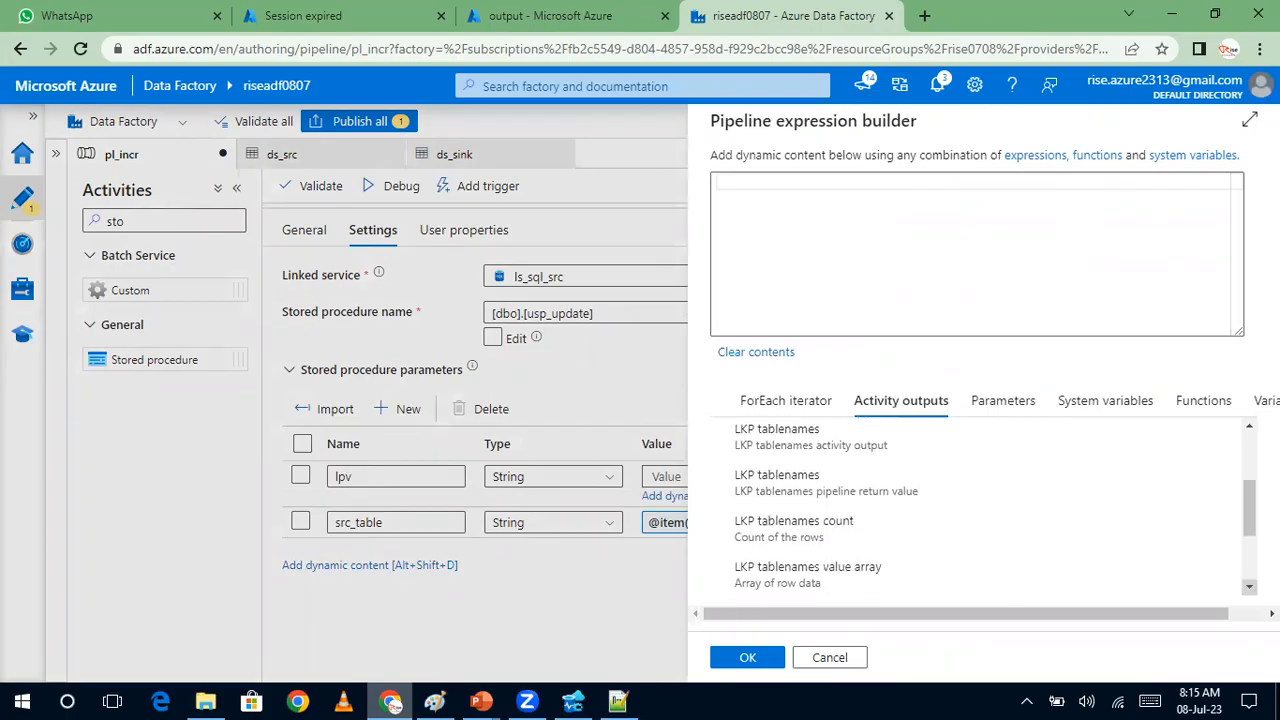
scroll(990, 505, "down", 2)
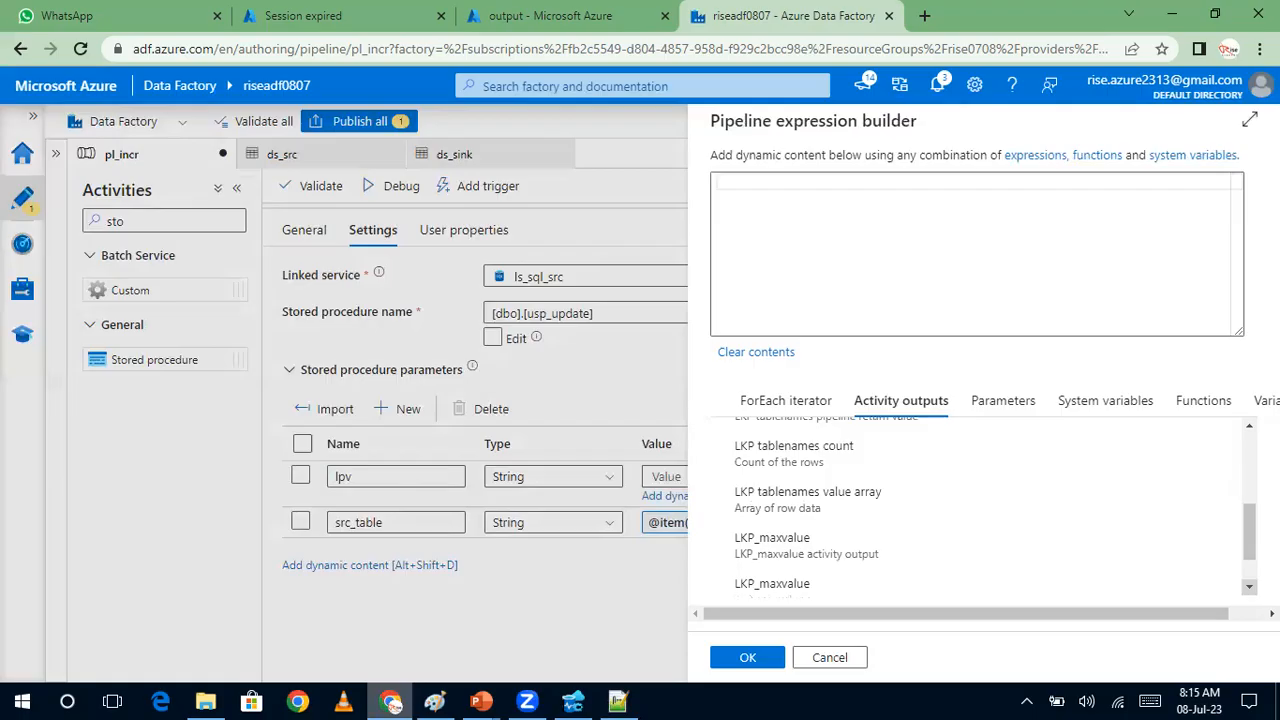
scroll(1046, 537, "down", 1)
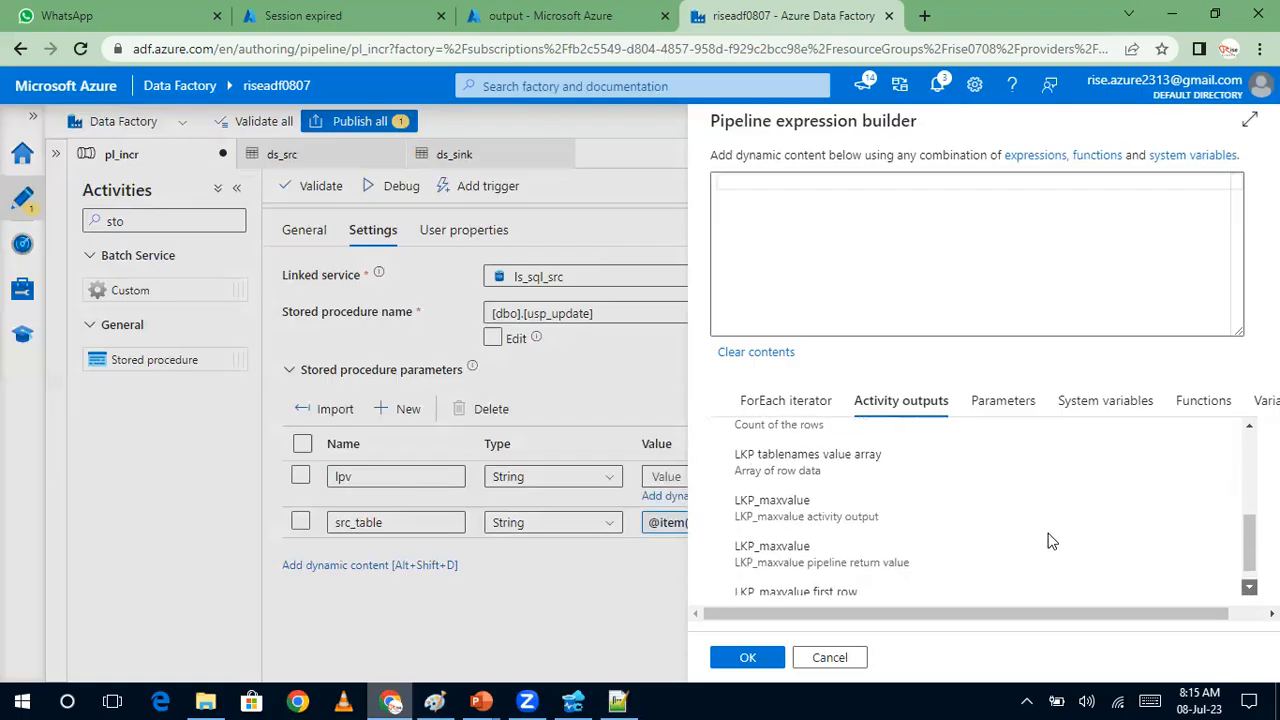
left_click(898, 495)
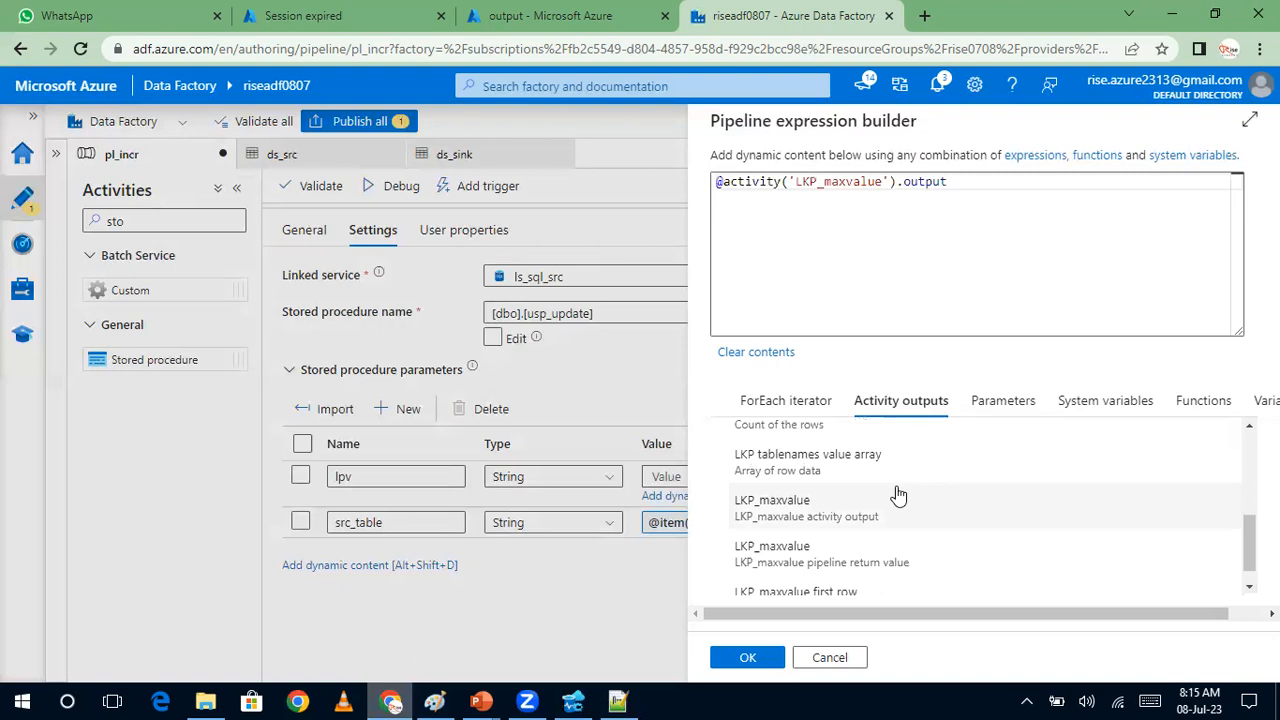
Extend the lpv expression with .firstRow.max_value, copying the key name from the Notepad++ JSON.
left_click(984, 189)
key("ctrl+a")
left_click(984, 189)
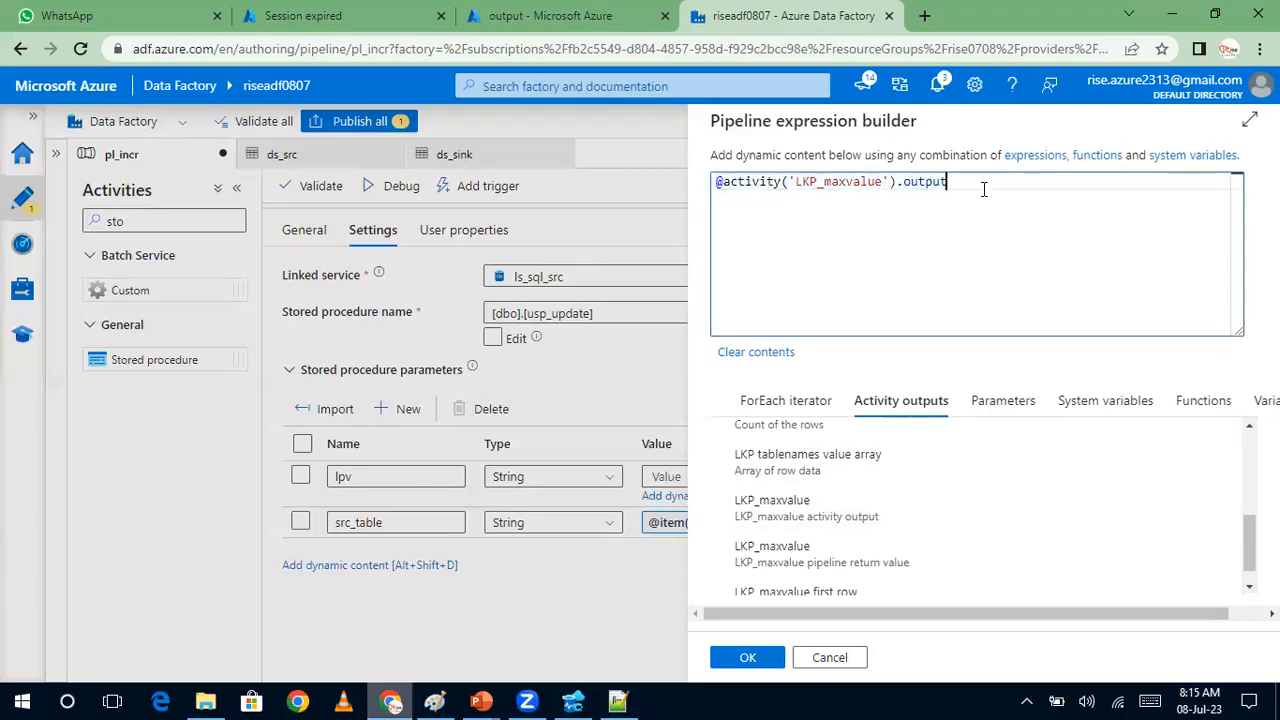
type(".")
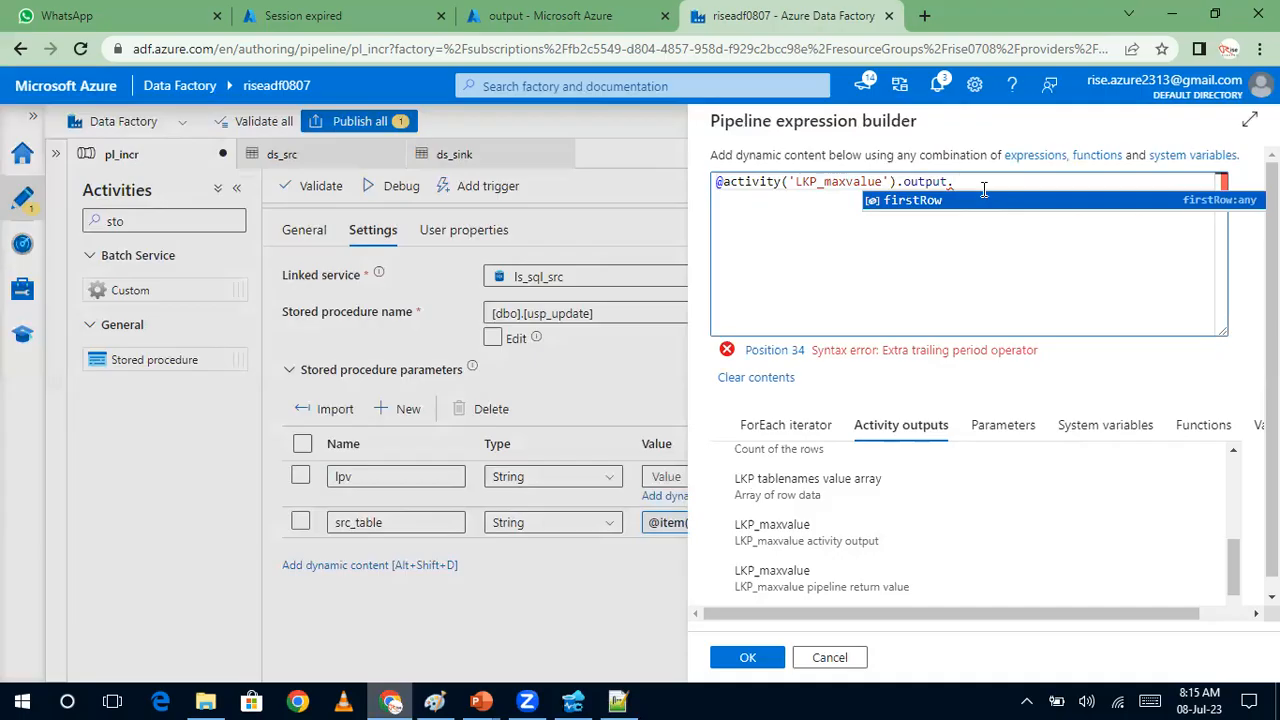
key("alt+Tab")
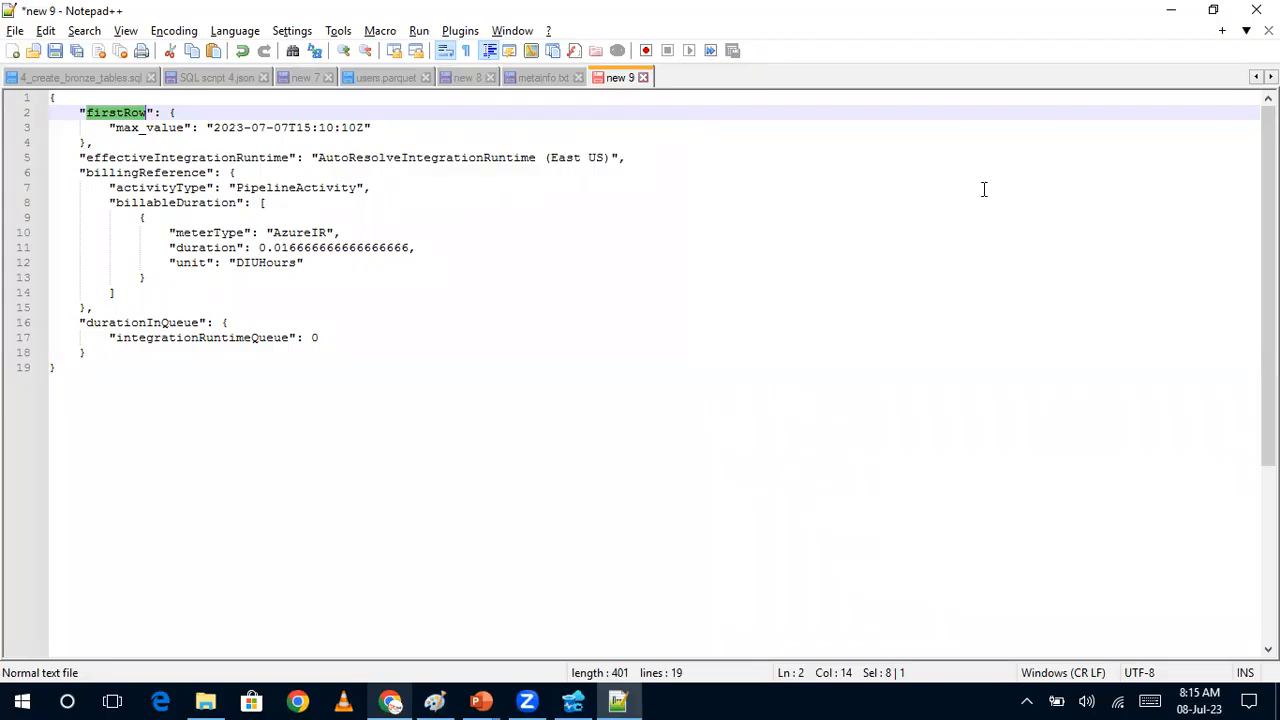
key("alt+Tab")
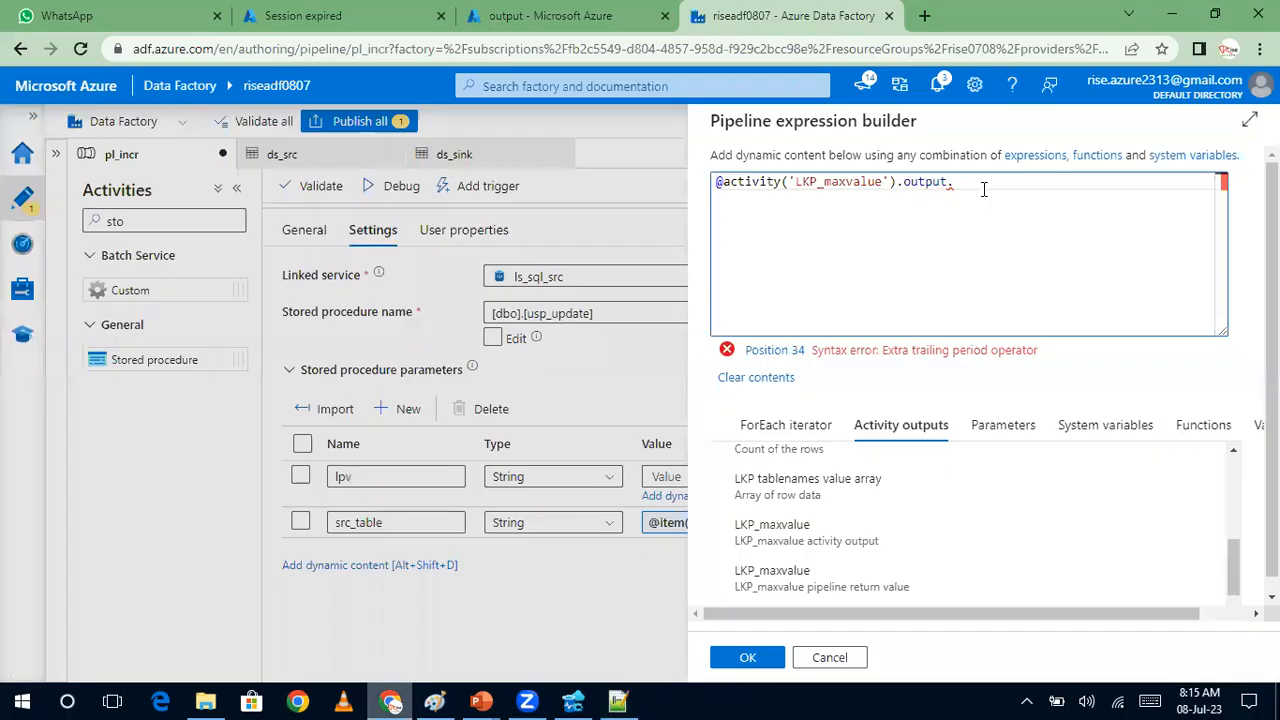
type("firstRow.")
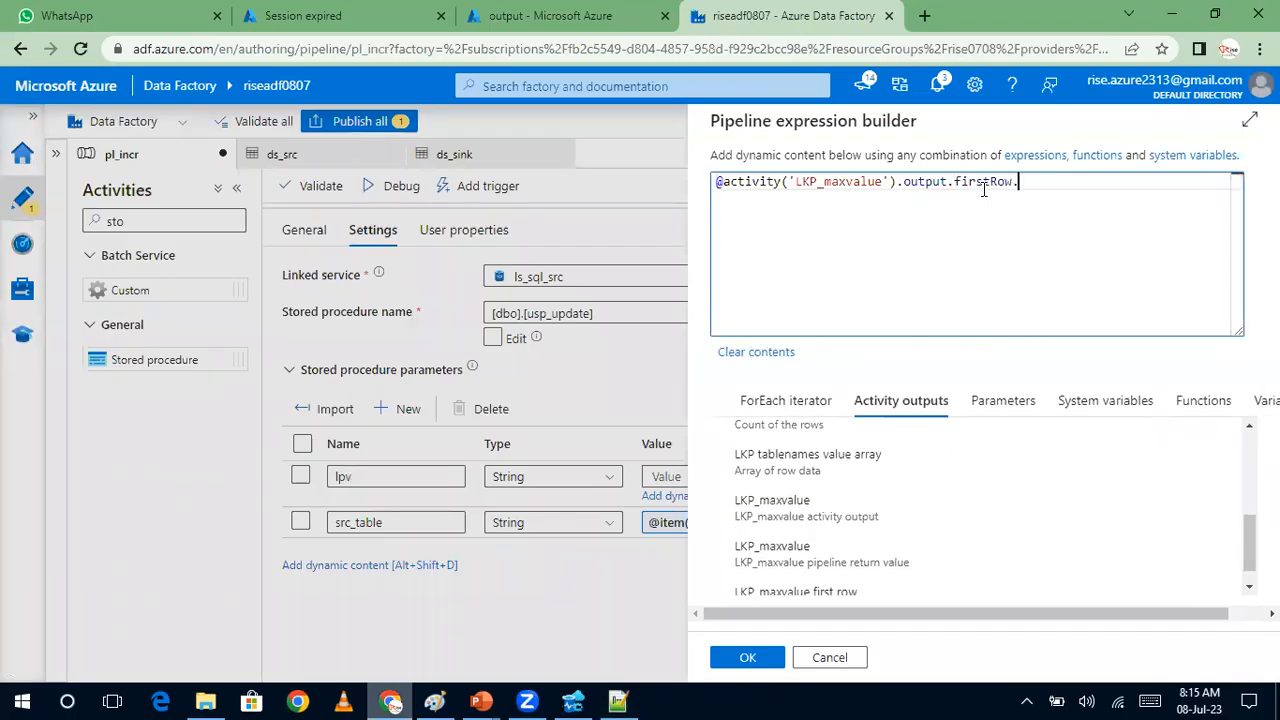
key("alt+Tab")
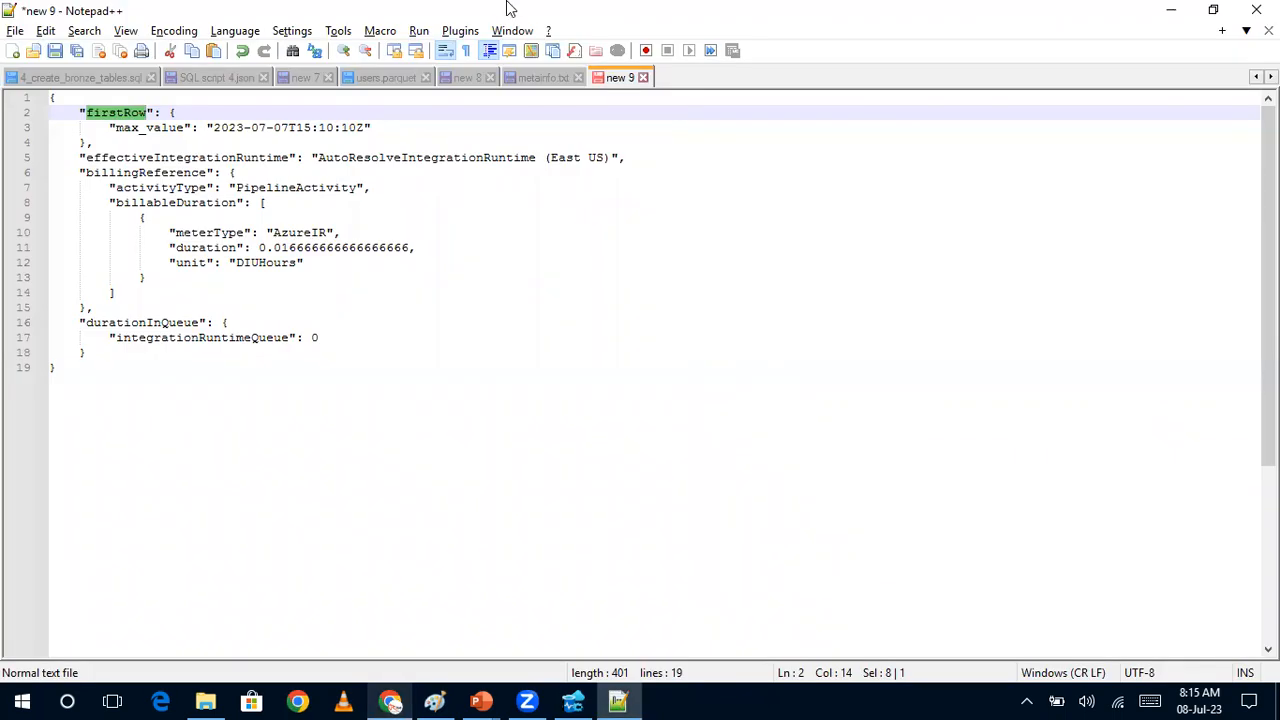
double_click(143, 128)
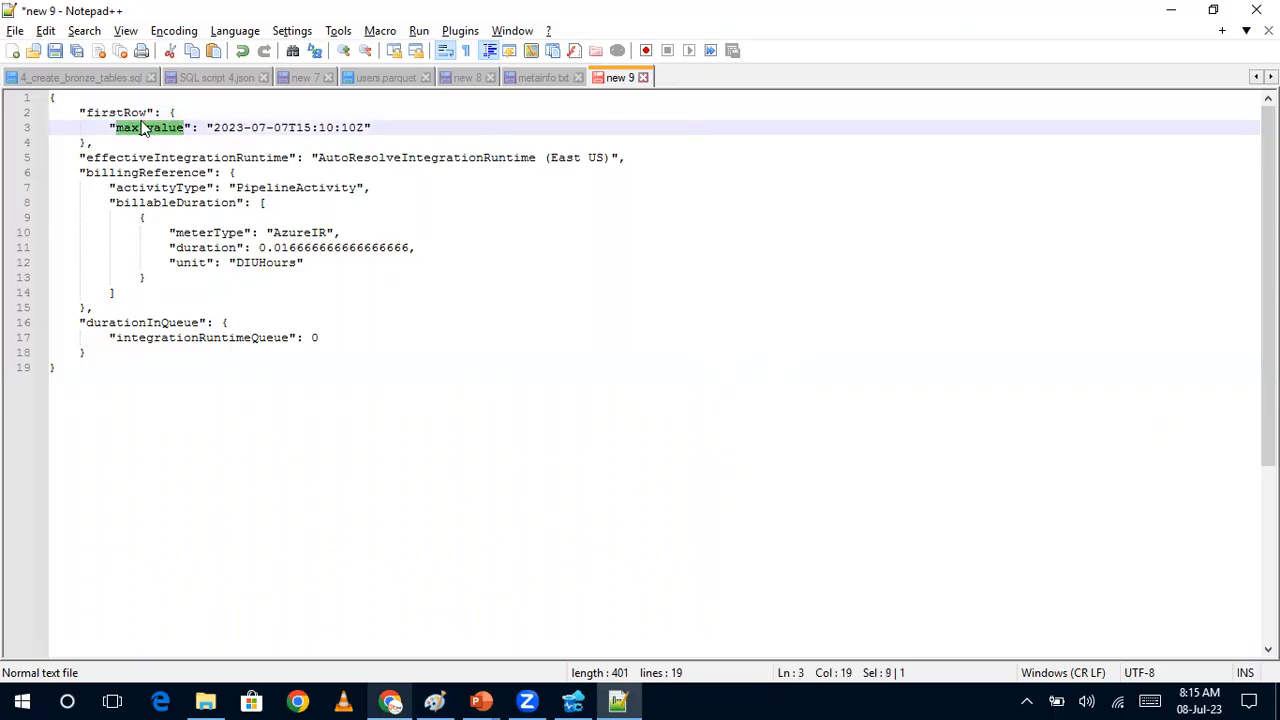
key("ctrl+c")
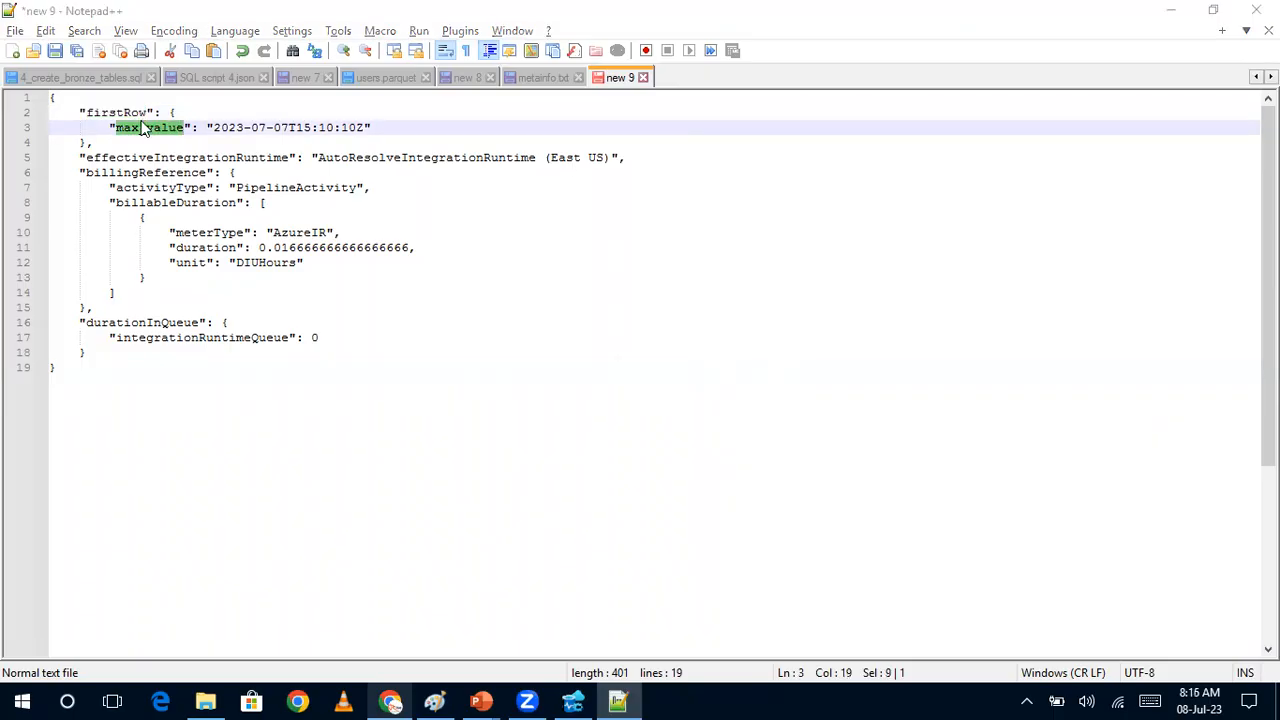
key("alt+Tab")
key("ctrl+v")
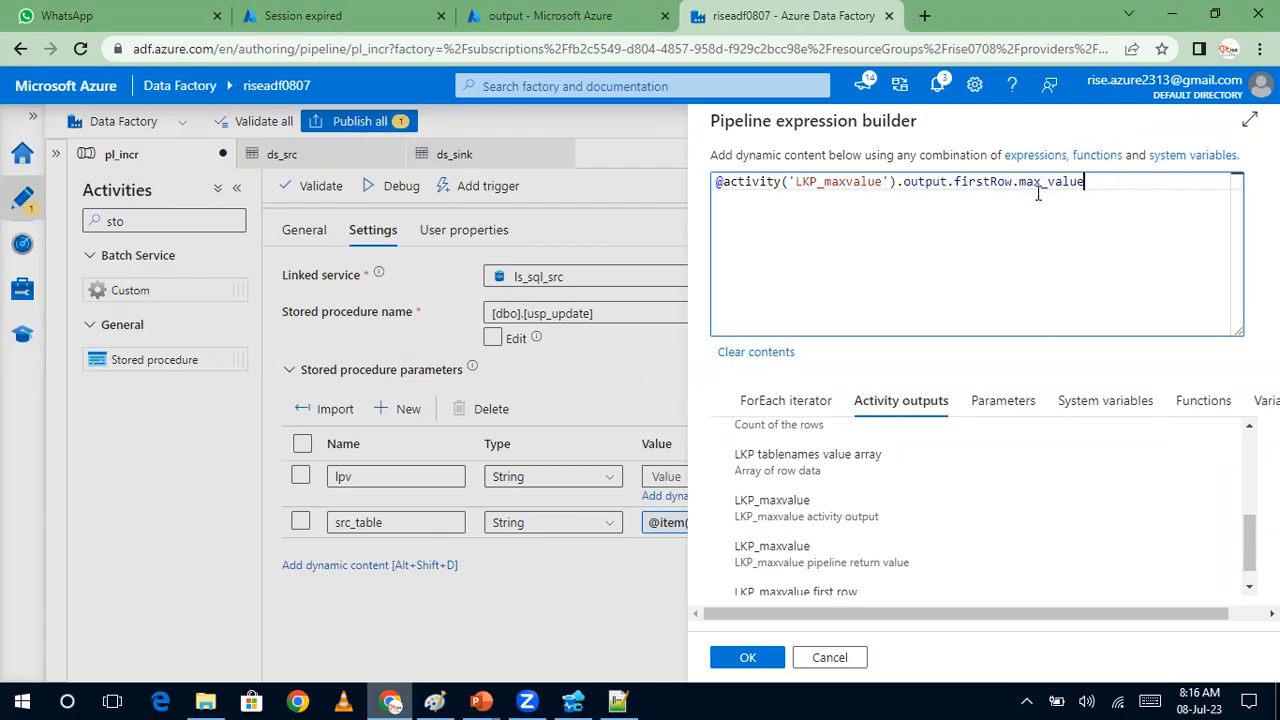
Recheck the firstRow and max_value keys in the JSON, then confirm the lpv expression.
left_click(636, 700)
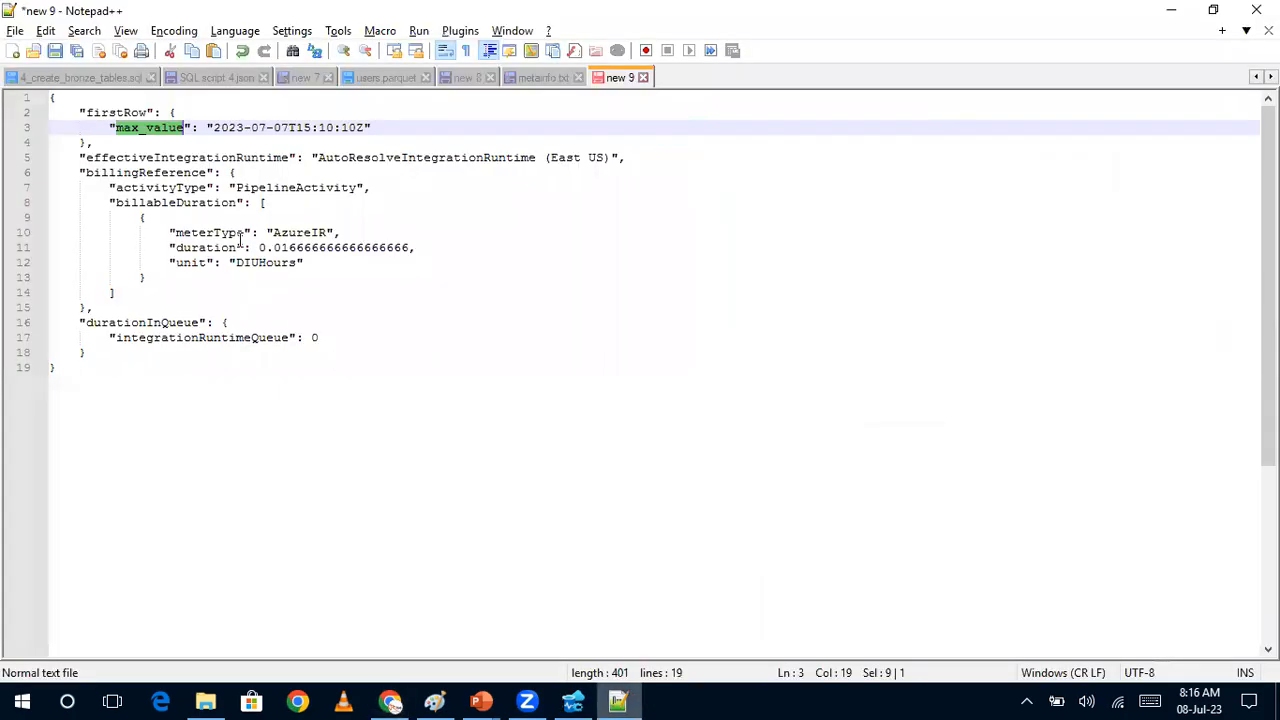
left_click(109, 127)
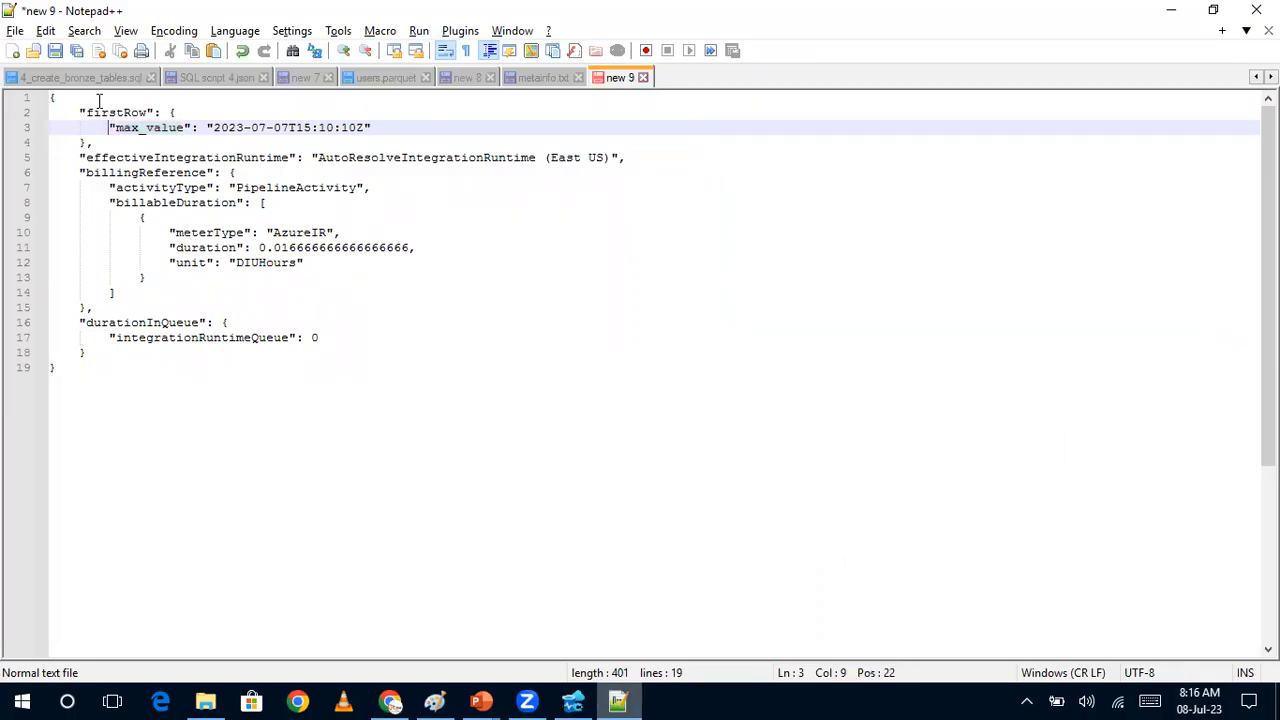
double_click(110, 113)
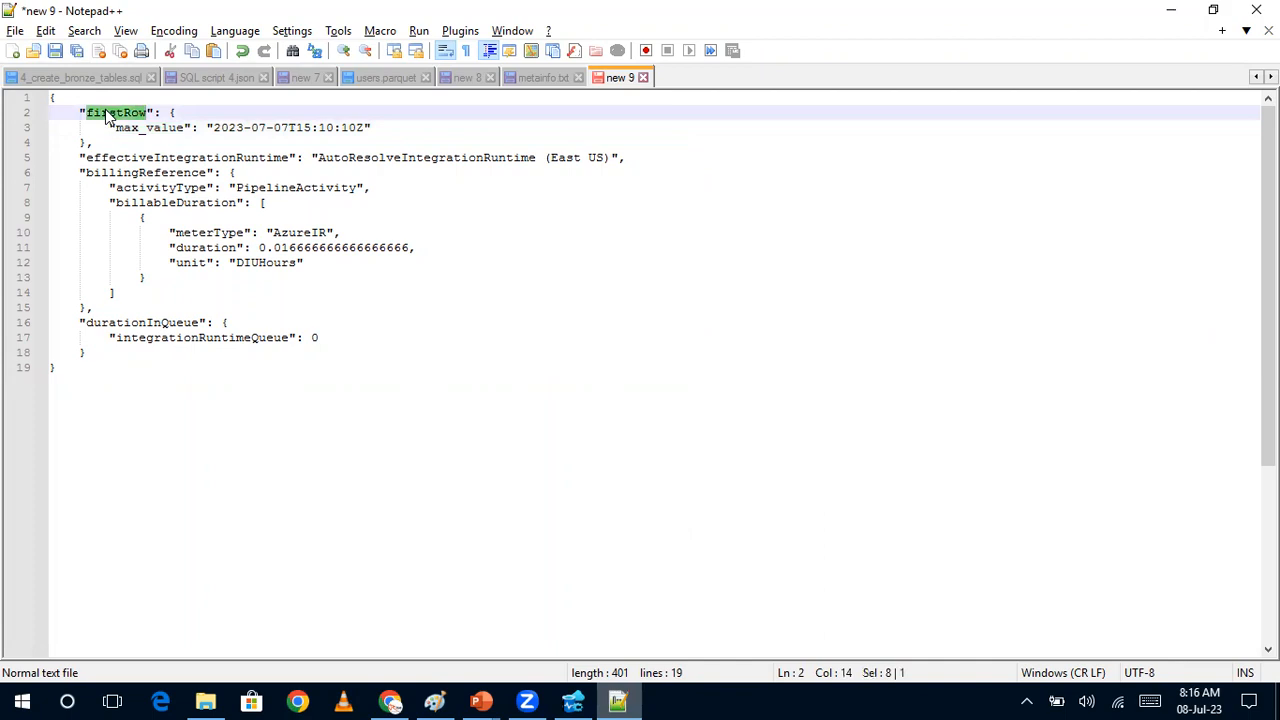
double_click(145, 128)
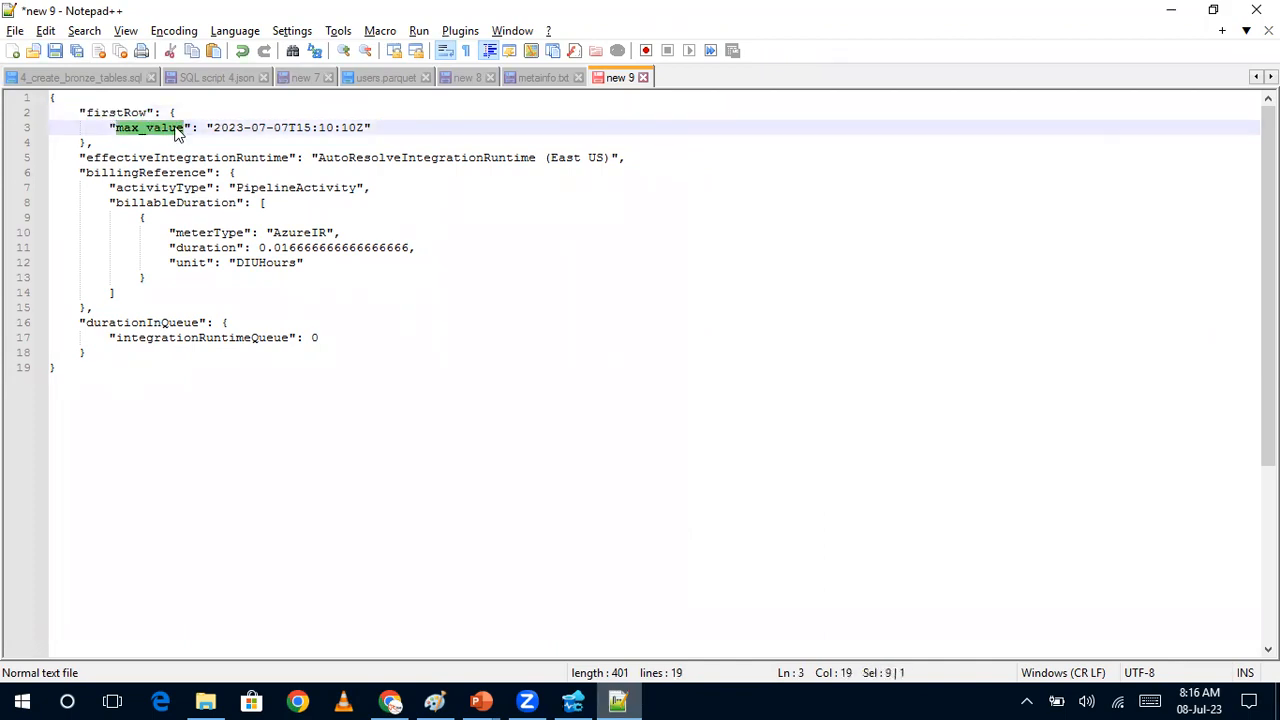
left_click(429, 515)
key("alt+Tab")
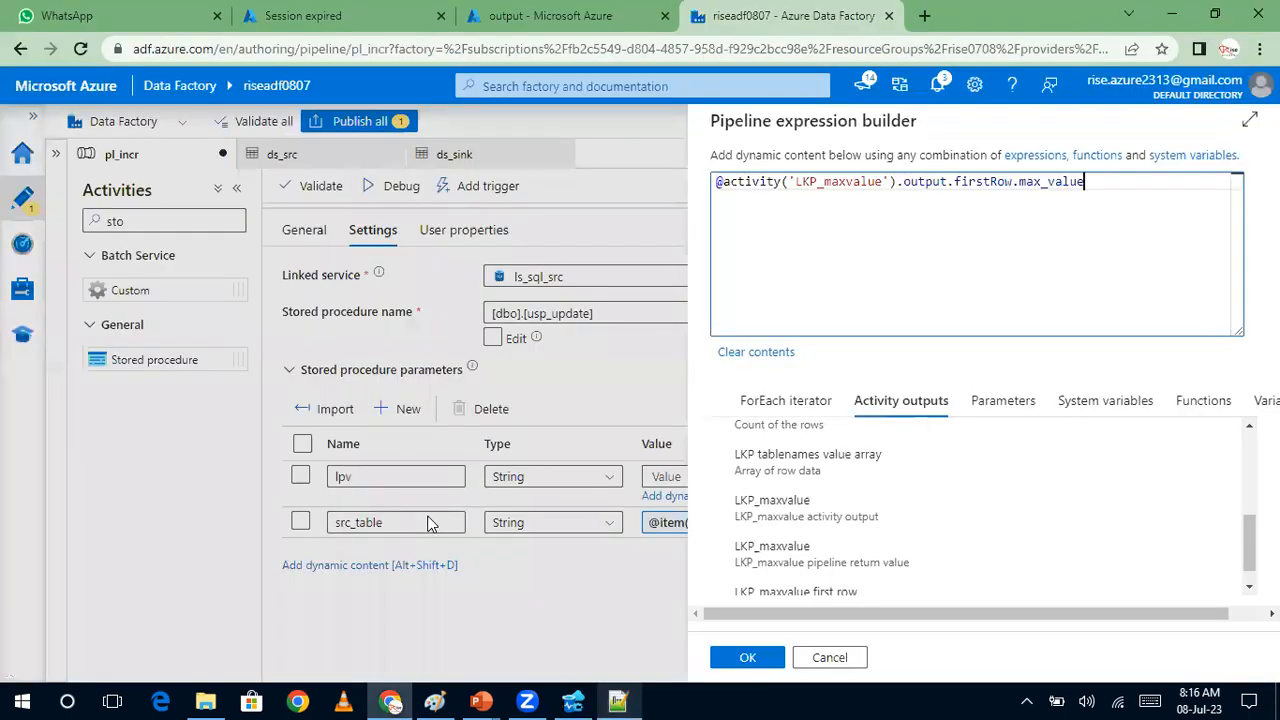
left_click(774, 664)
left_click(356, 284)
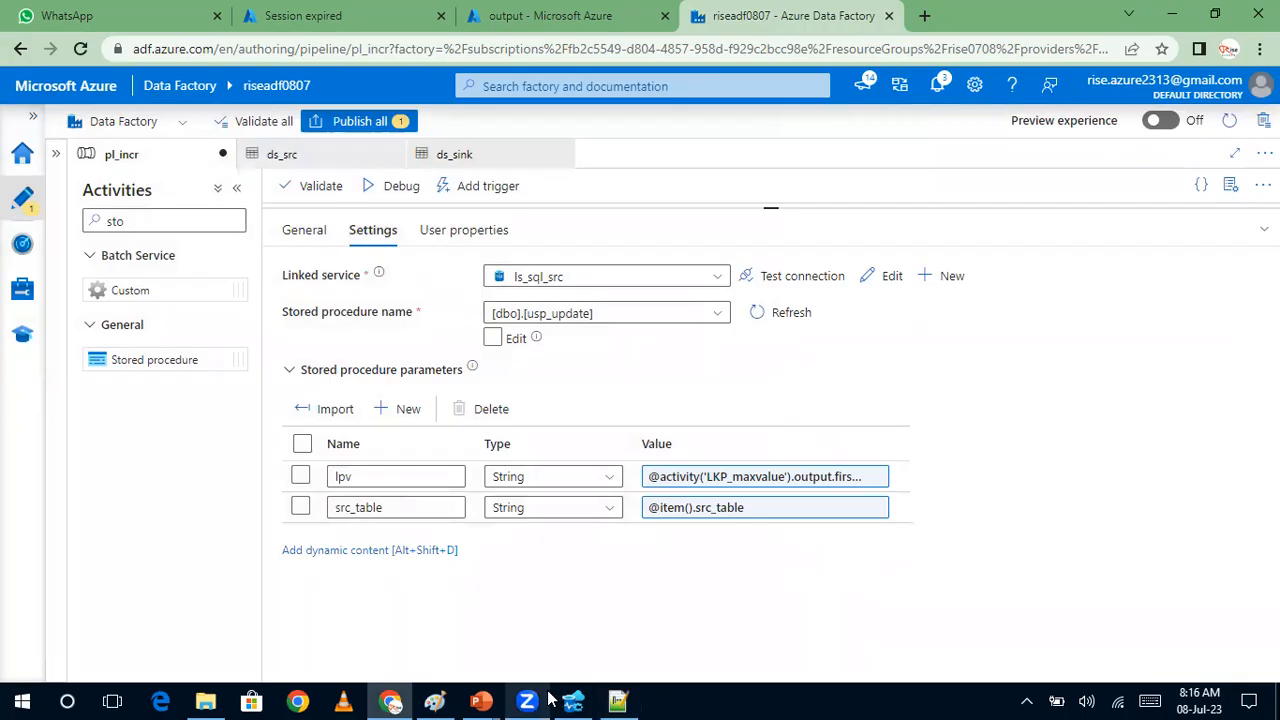
key("alt+Tab")
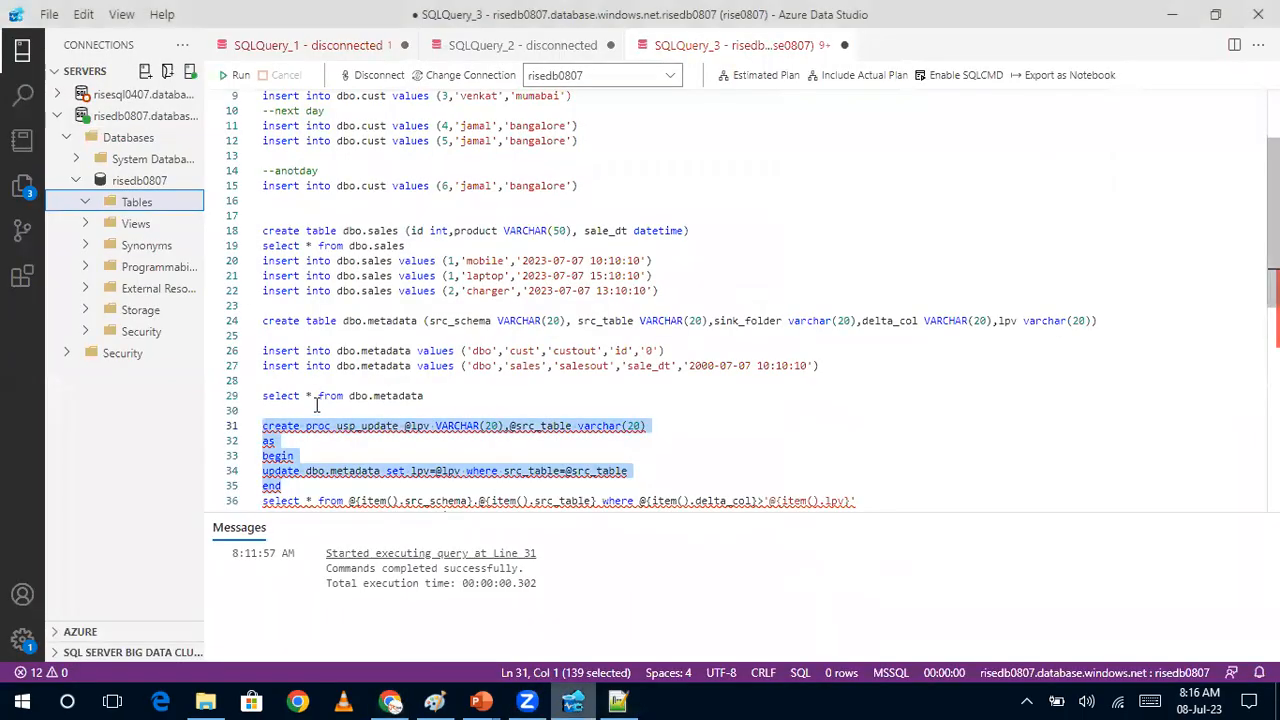
left_click(238, 400)
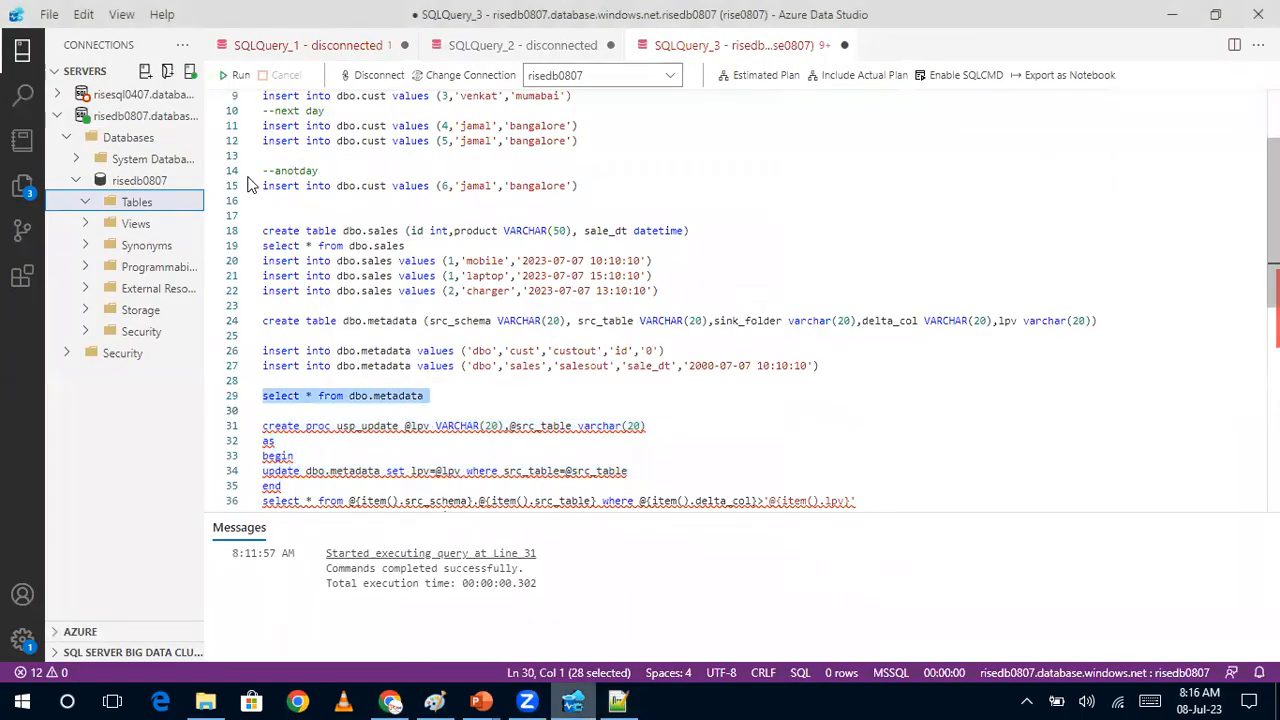
left_click(238, 86)
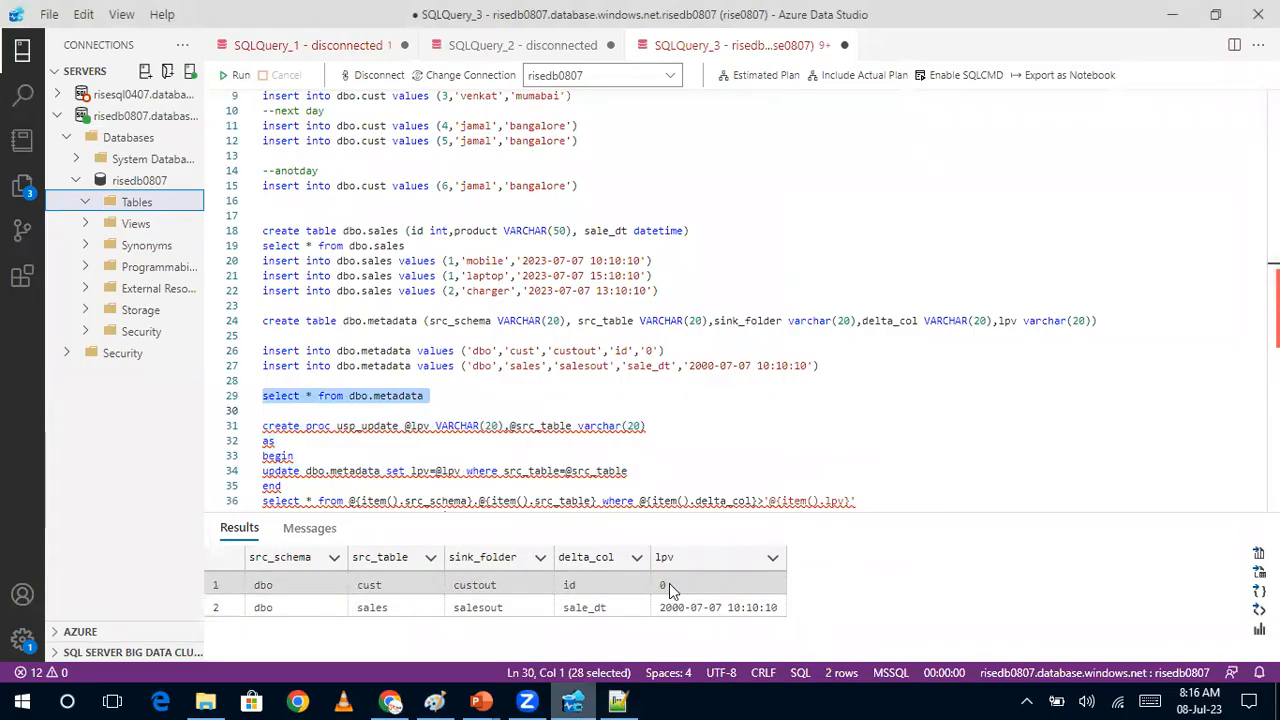
left_click(697, 609)
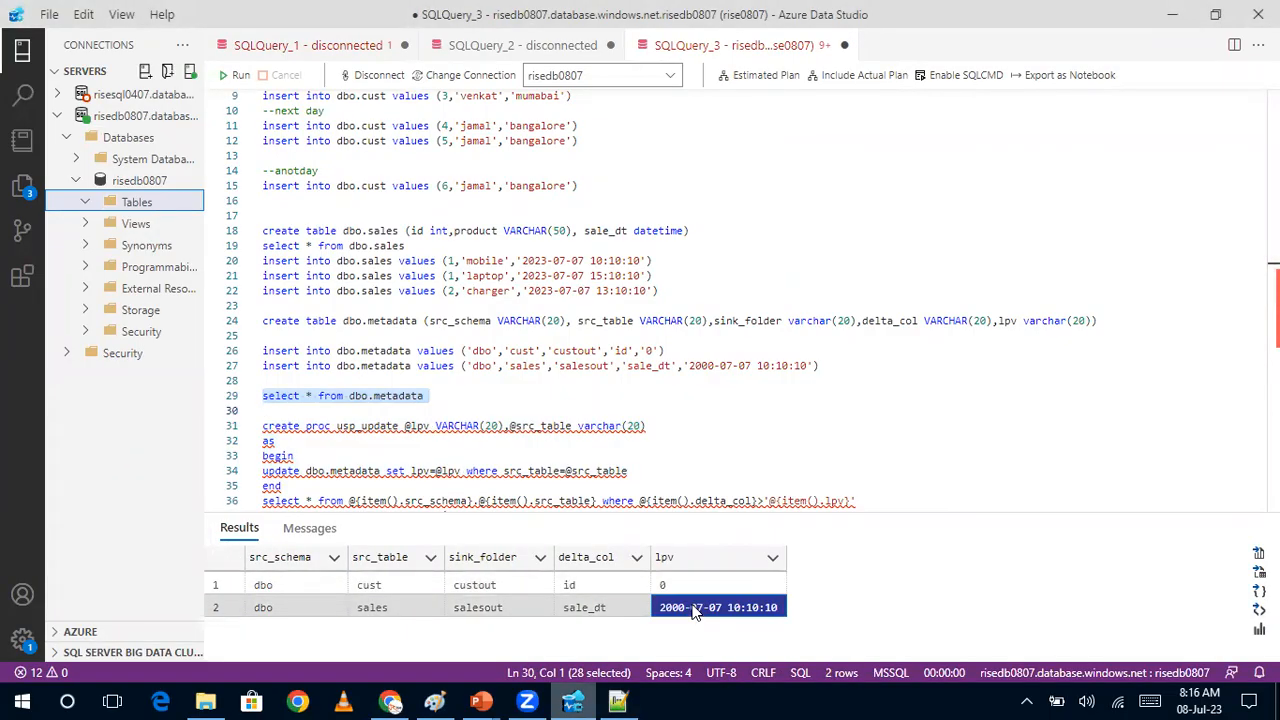
key("alt+Tab")
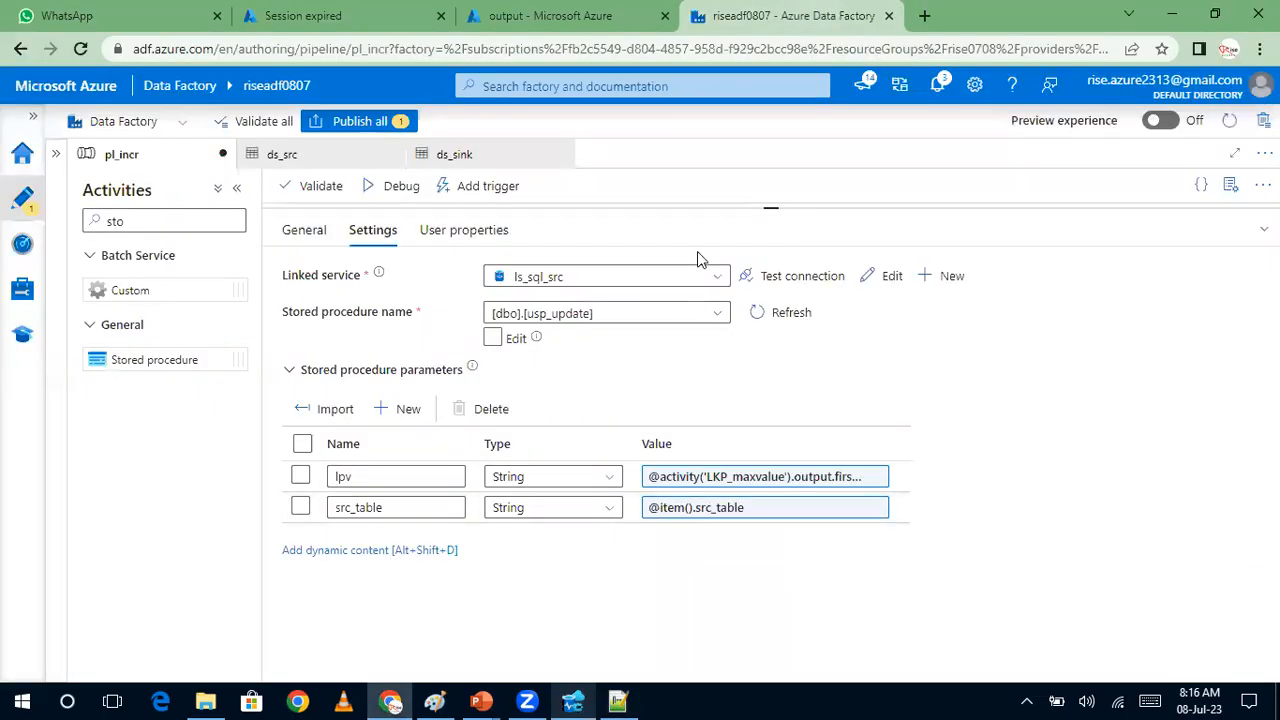
Start a debug run of pl_incr and enlarge the Output pane to follow its activity runs.
left_click(385, 196)
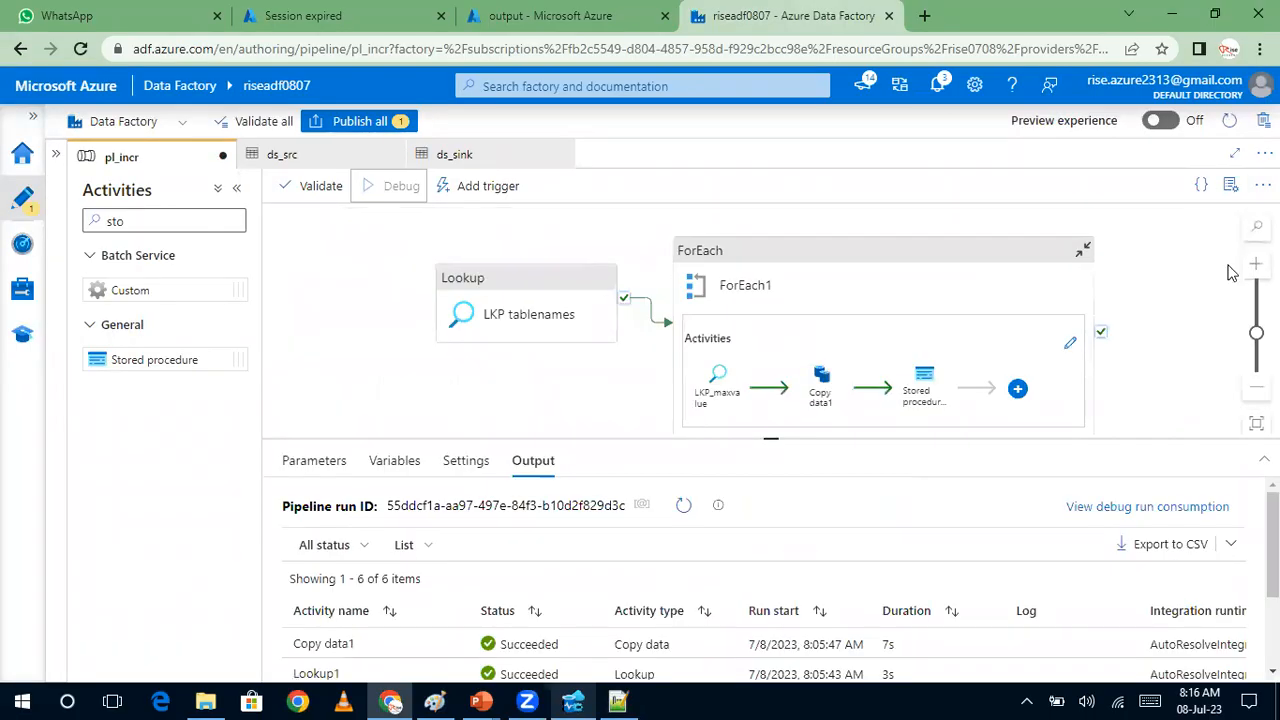
left_click(1264, 459)
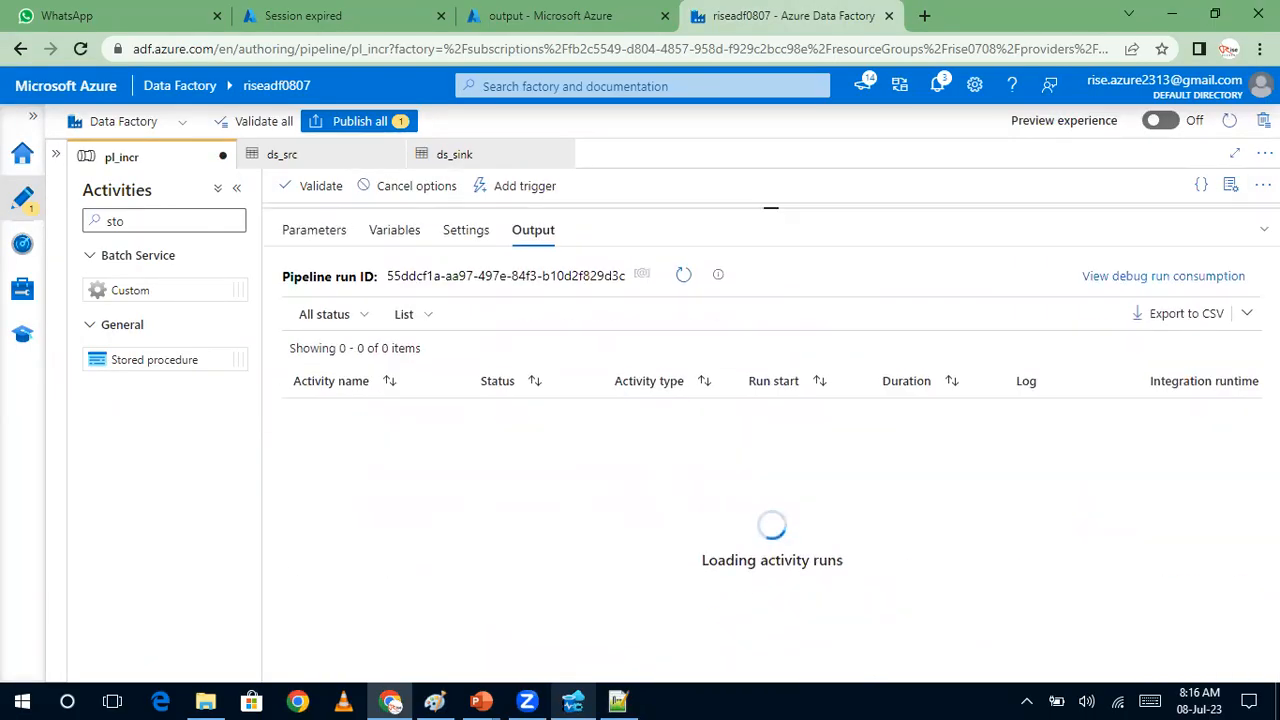
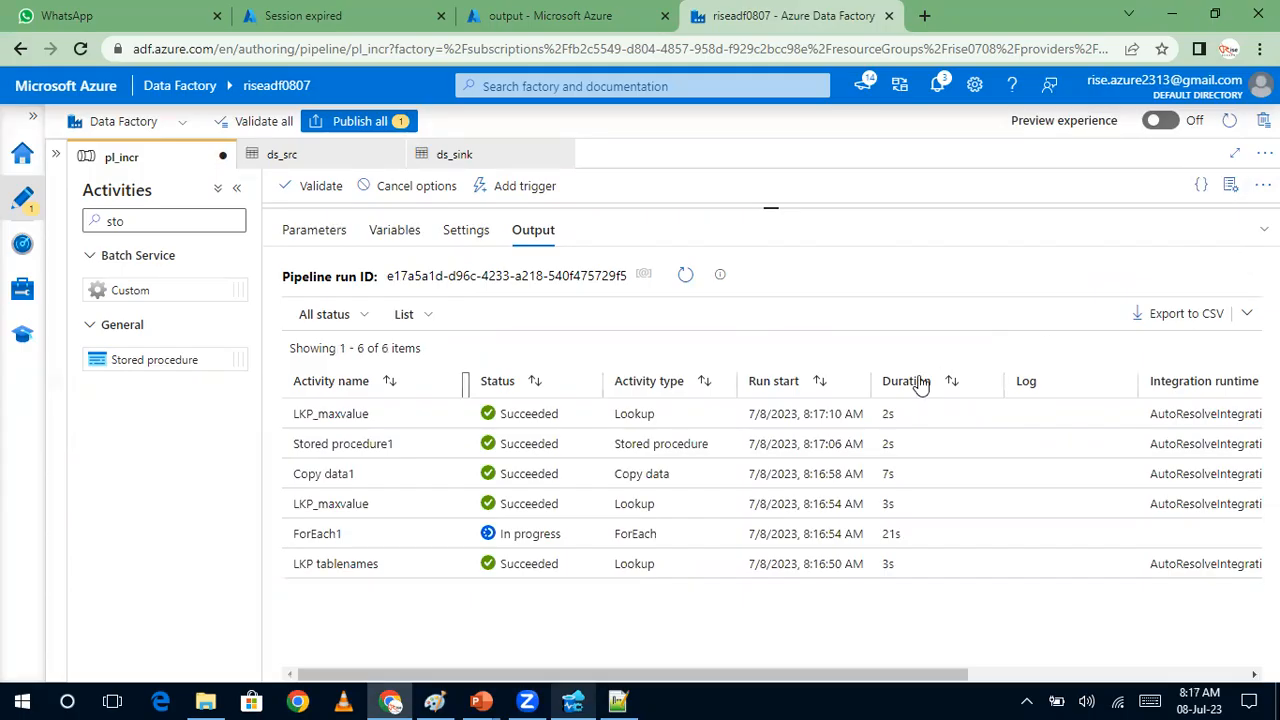
Inspect the first debug run's LKP_maxvalue output and Copy data1's output and input query.
mouse_move(443, 583)
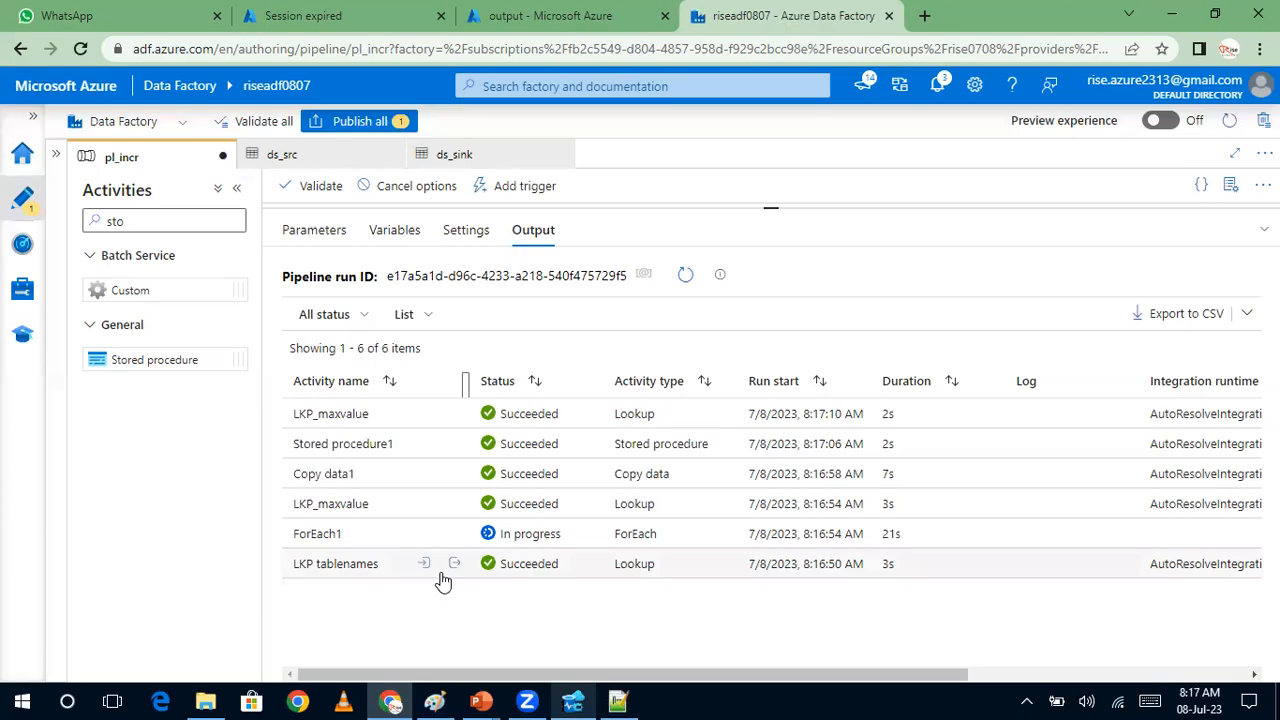
left_click(449, 505)
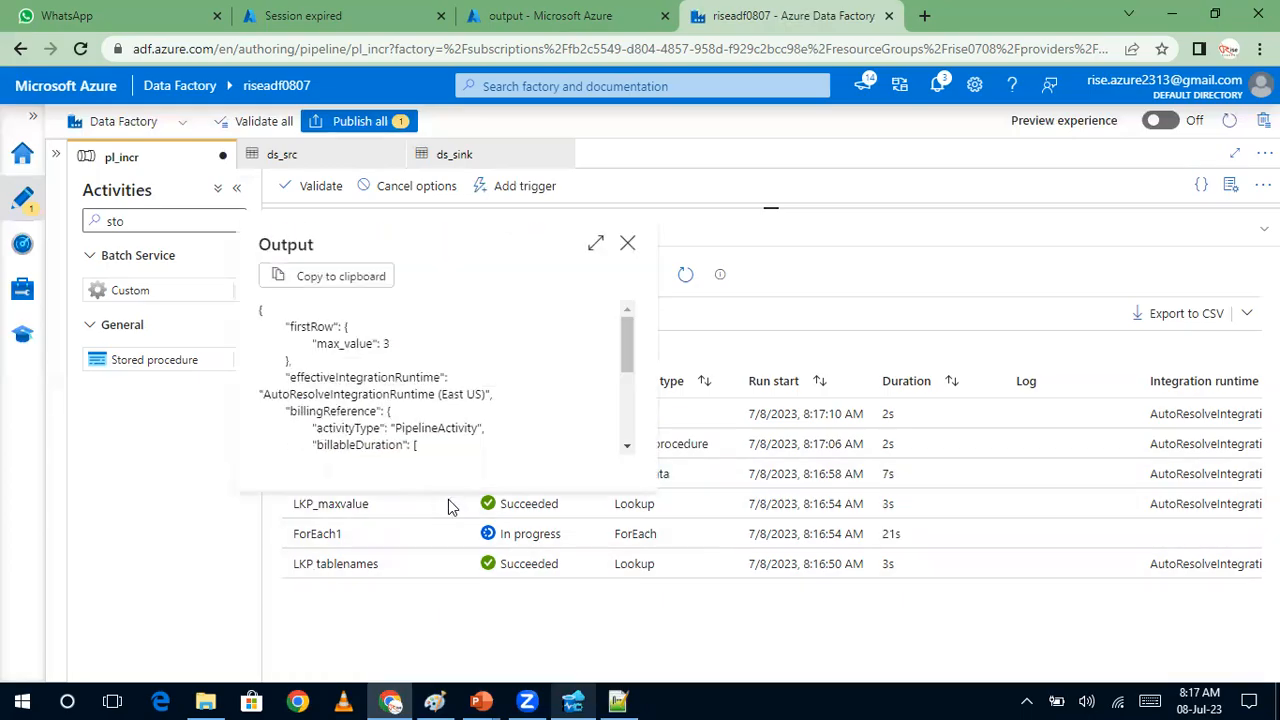
left_click(626, 246)
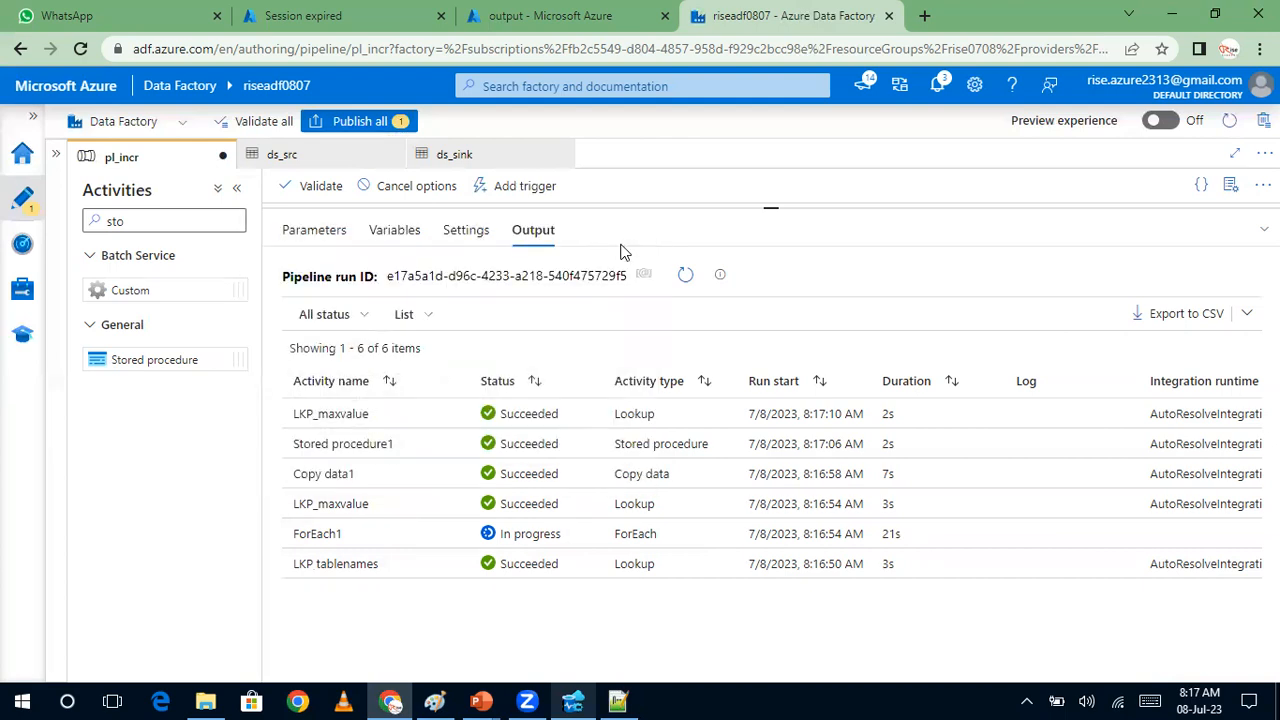
left_click(421, 474)
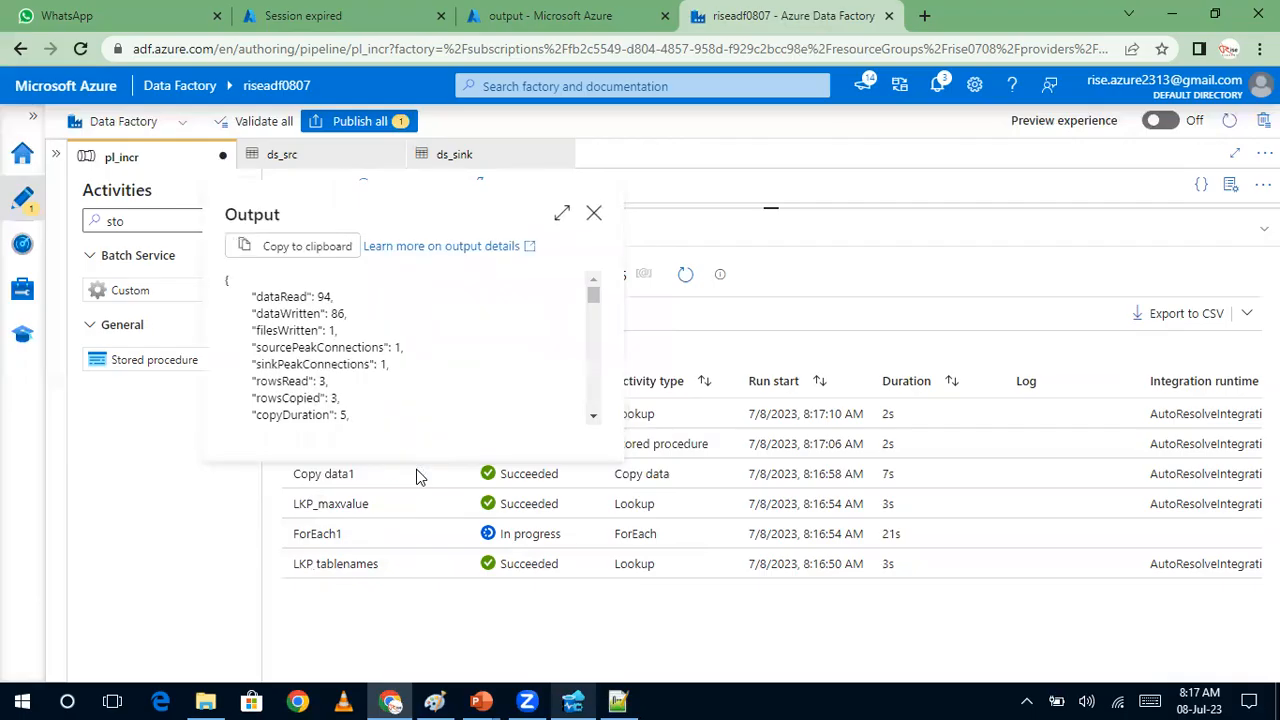
left_click(595, 215)
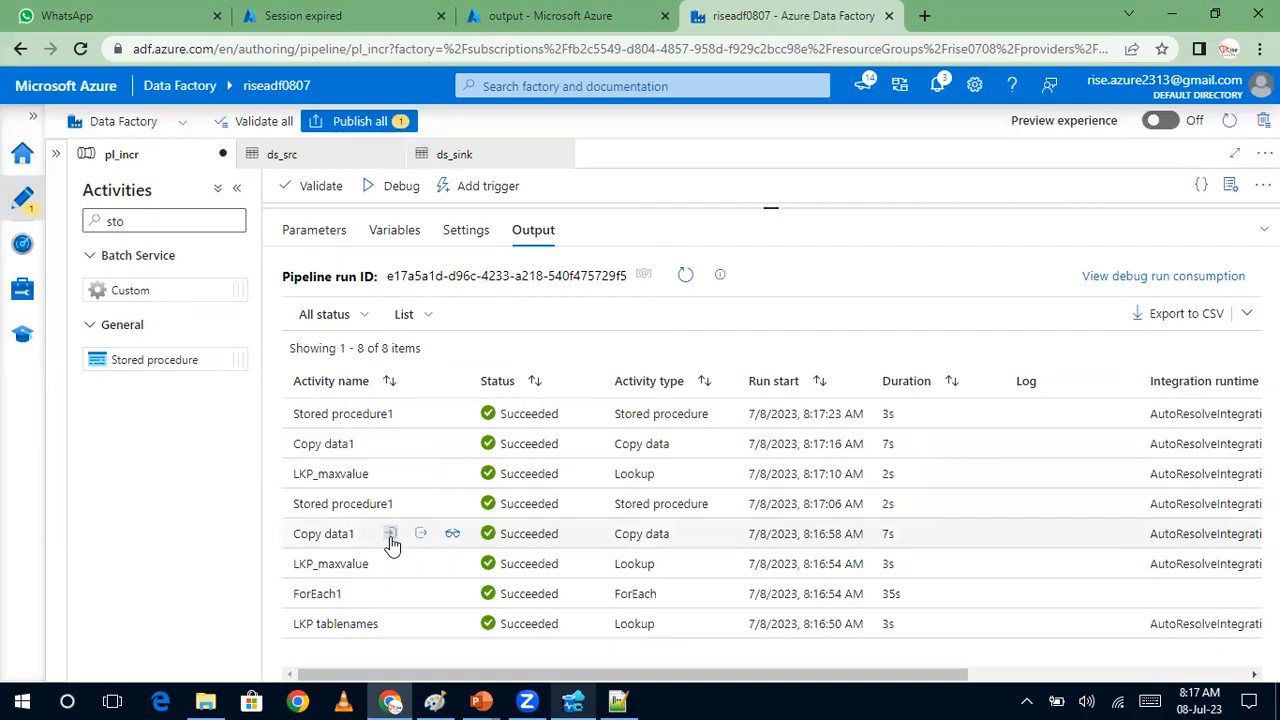
left_click(391, 536)
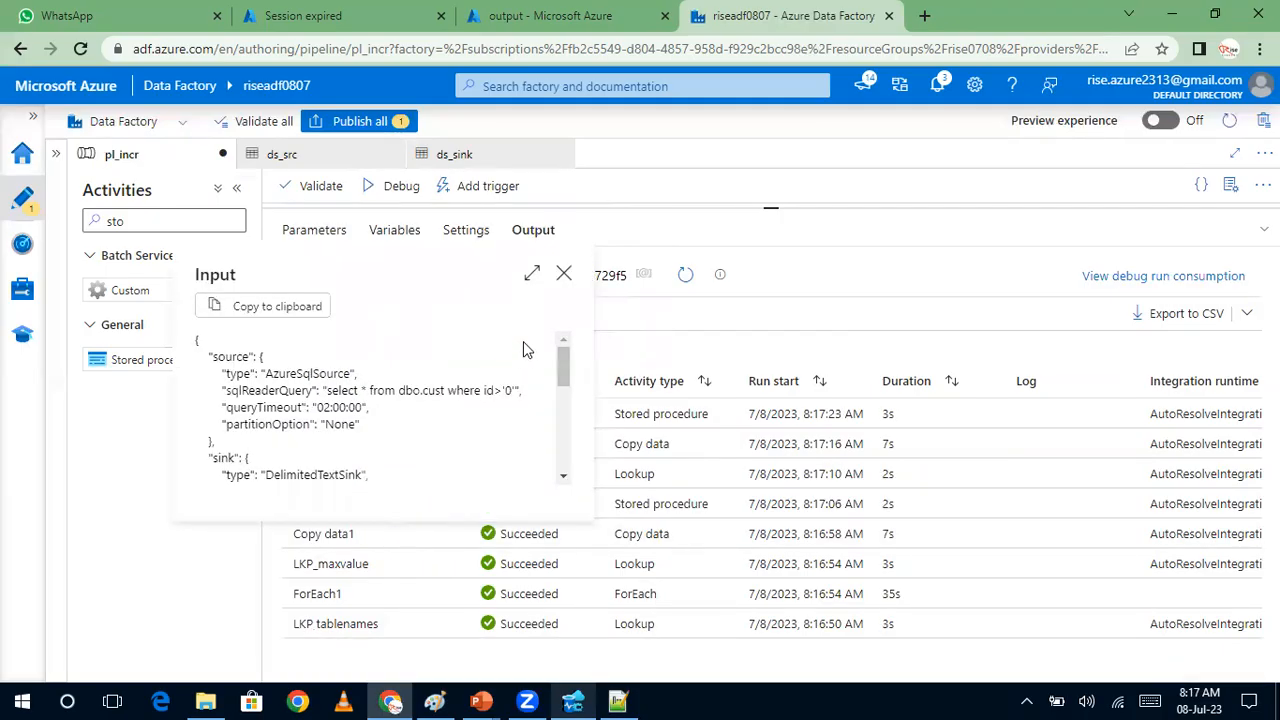
left_click(562, 276)
left_click(577, 701)
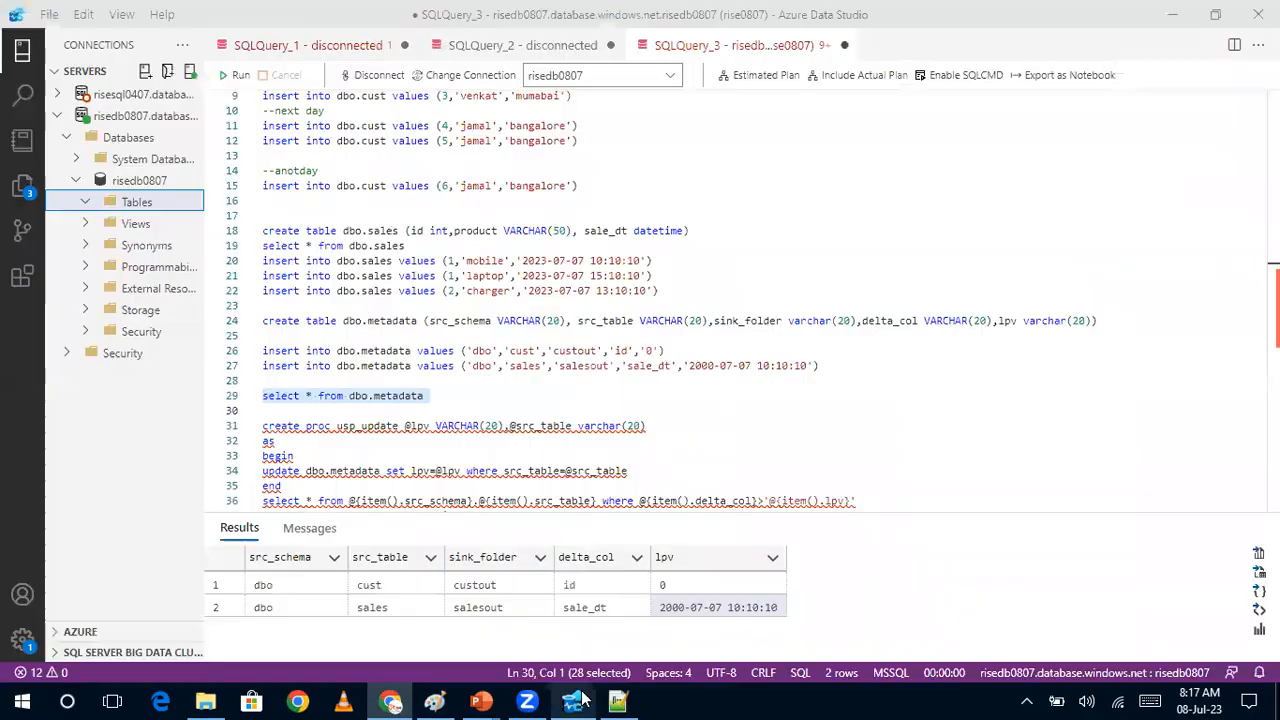
left_click(577, 701)
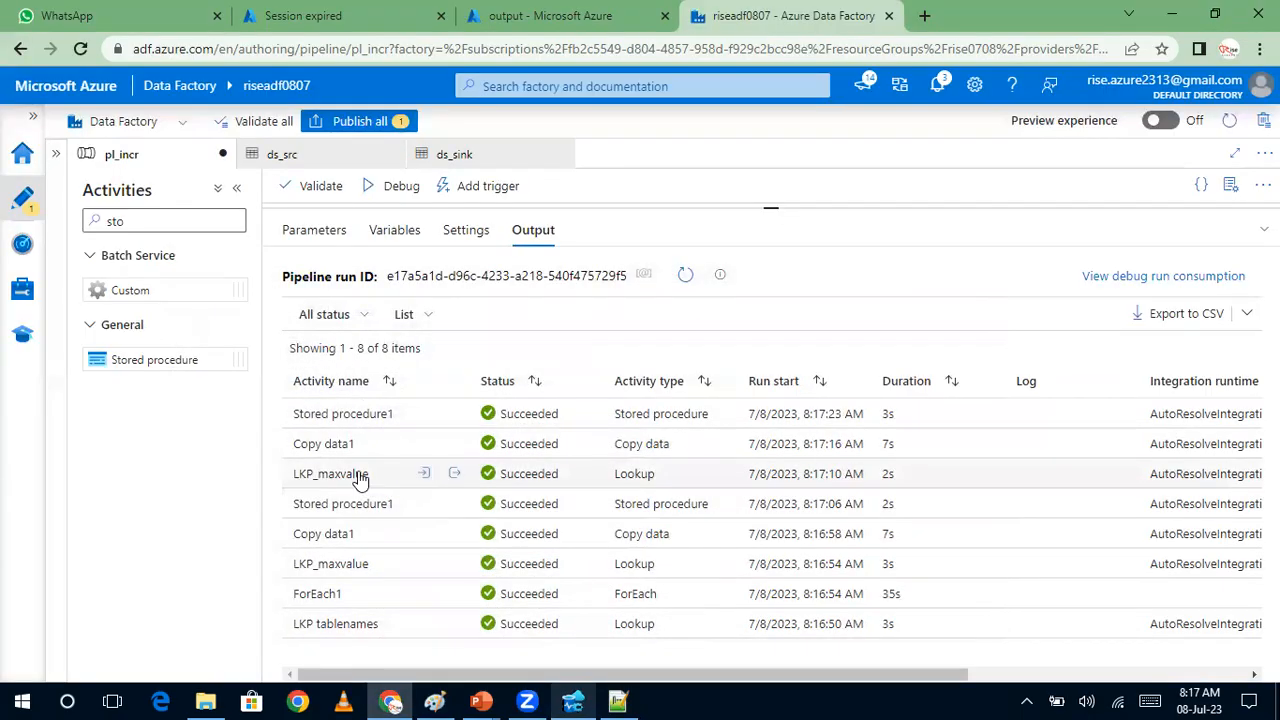
left_click_drag(354, 512, 355, 537)
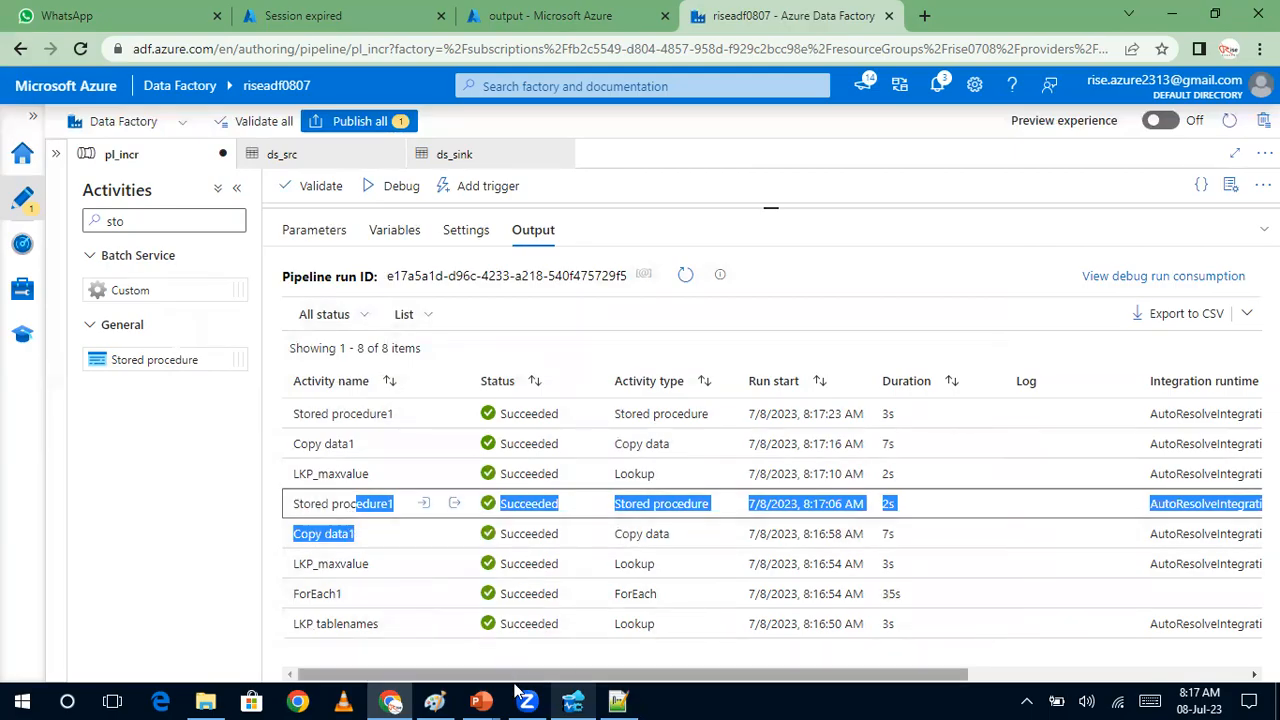
left_click(572, 701)
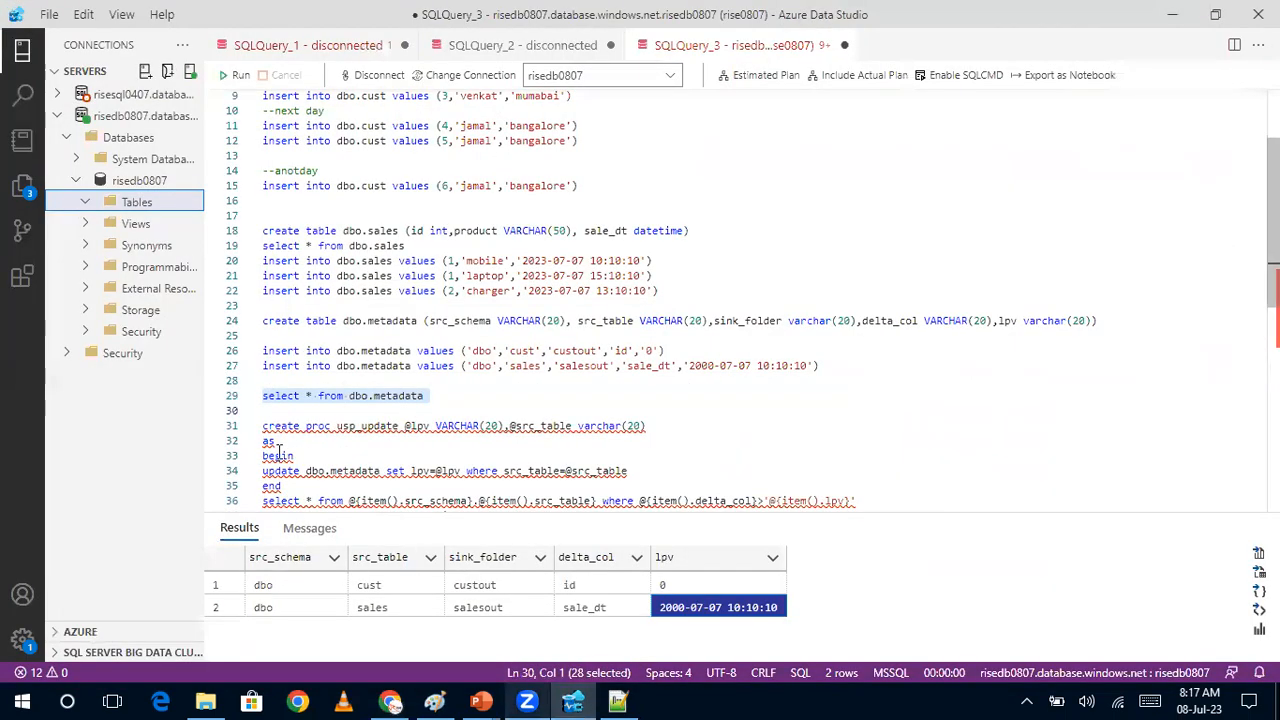
Rerun 'select * from dbo.metadata' with F5 and confirm lpv 3 and 2023-07-07T15:10:10.
left_click(238, 396)
left_click_drag(236, 105, 238, 84)
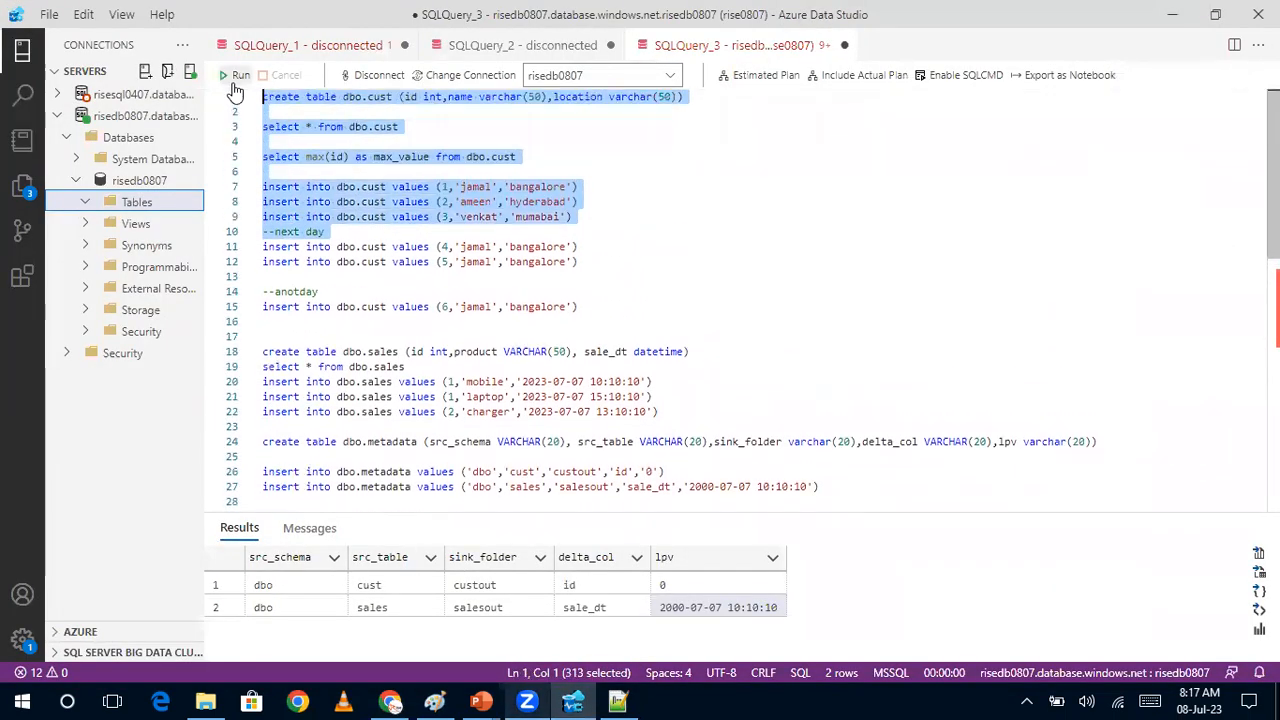
scroll(307, 367, "down", 4)
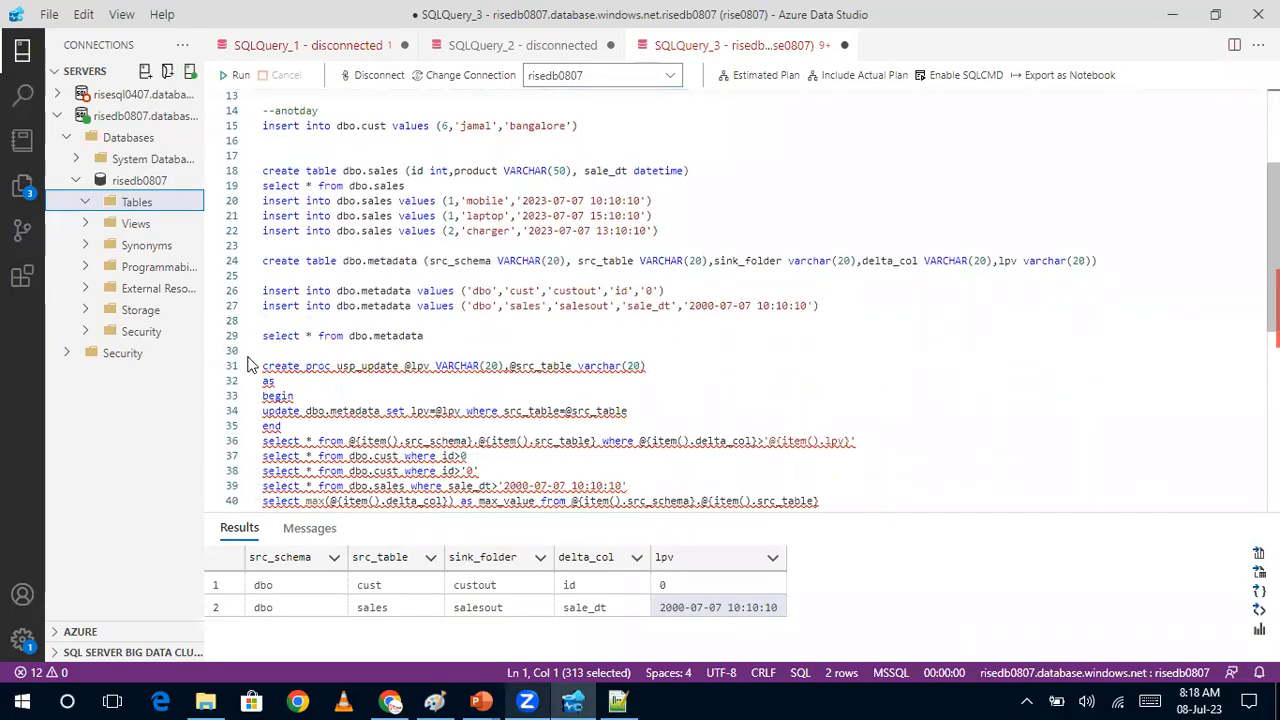
left_click(232, 352)
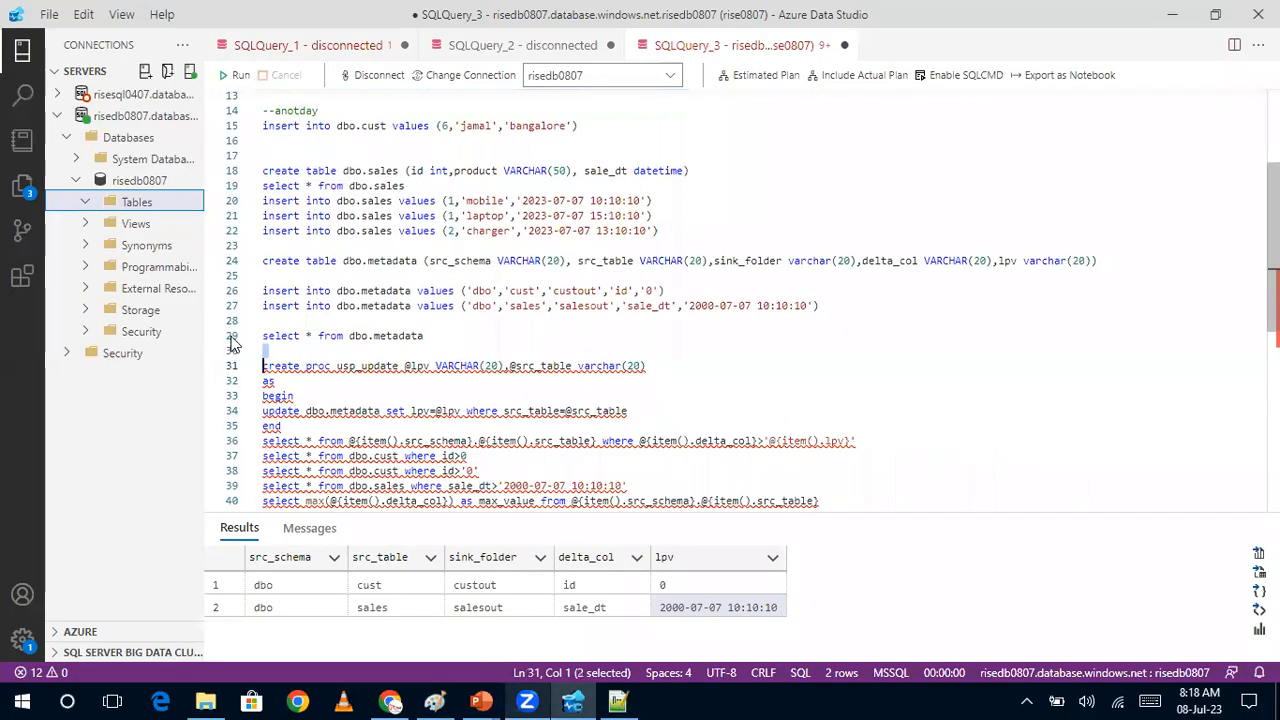
left_click(232, 338)
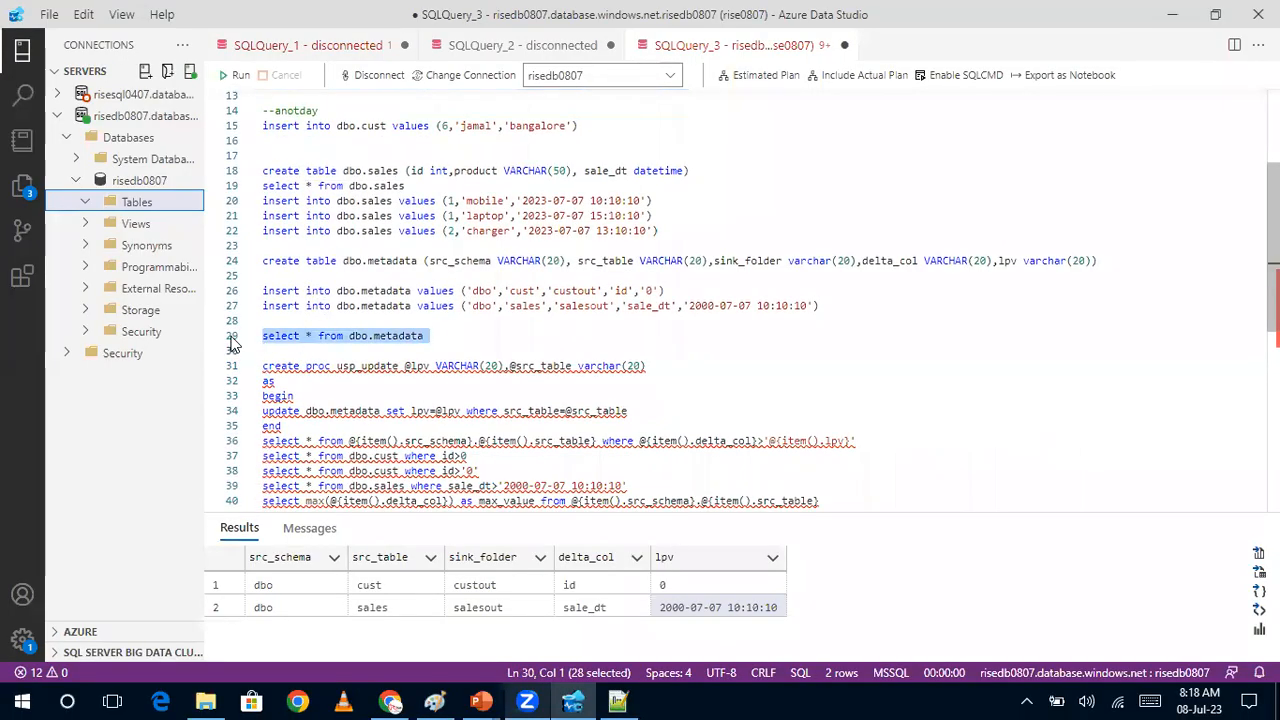
key("F5")
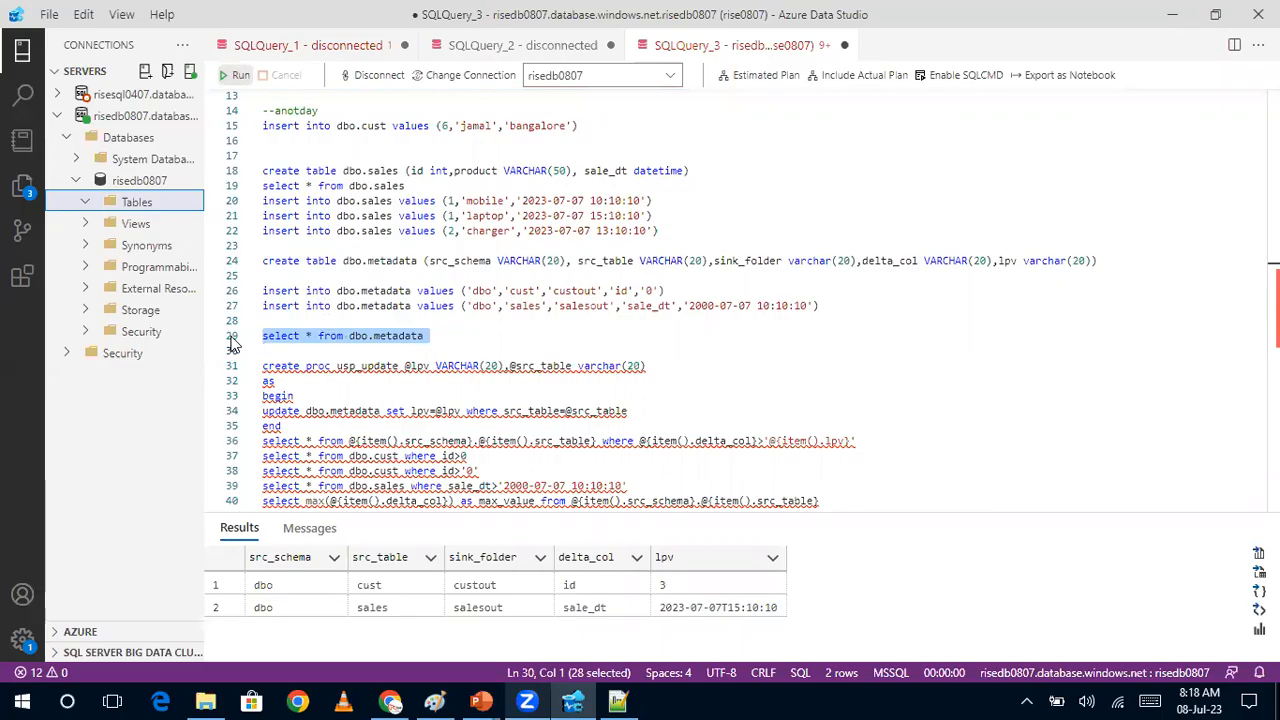
left_click(390, 701)
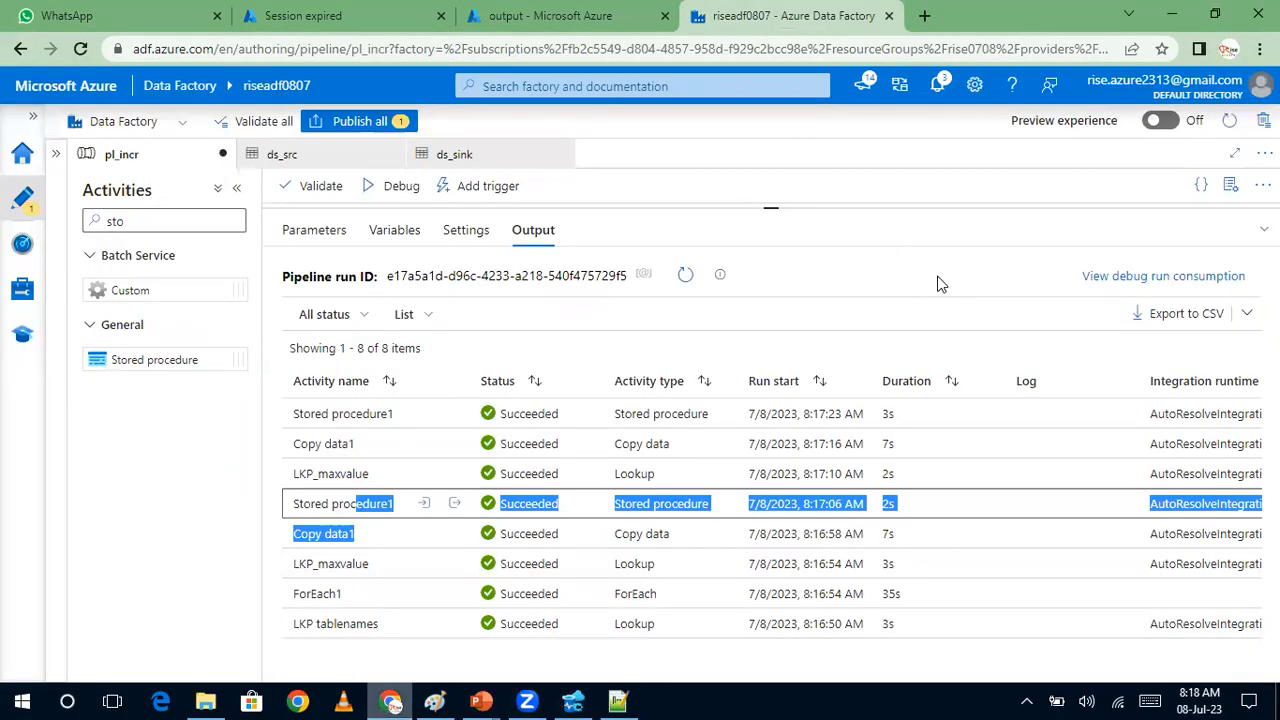
Launch a fresh pl_incr debug run and follow its output until all eight activities succeed.
left_click(1264, 229)
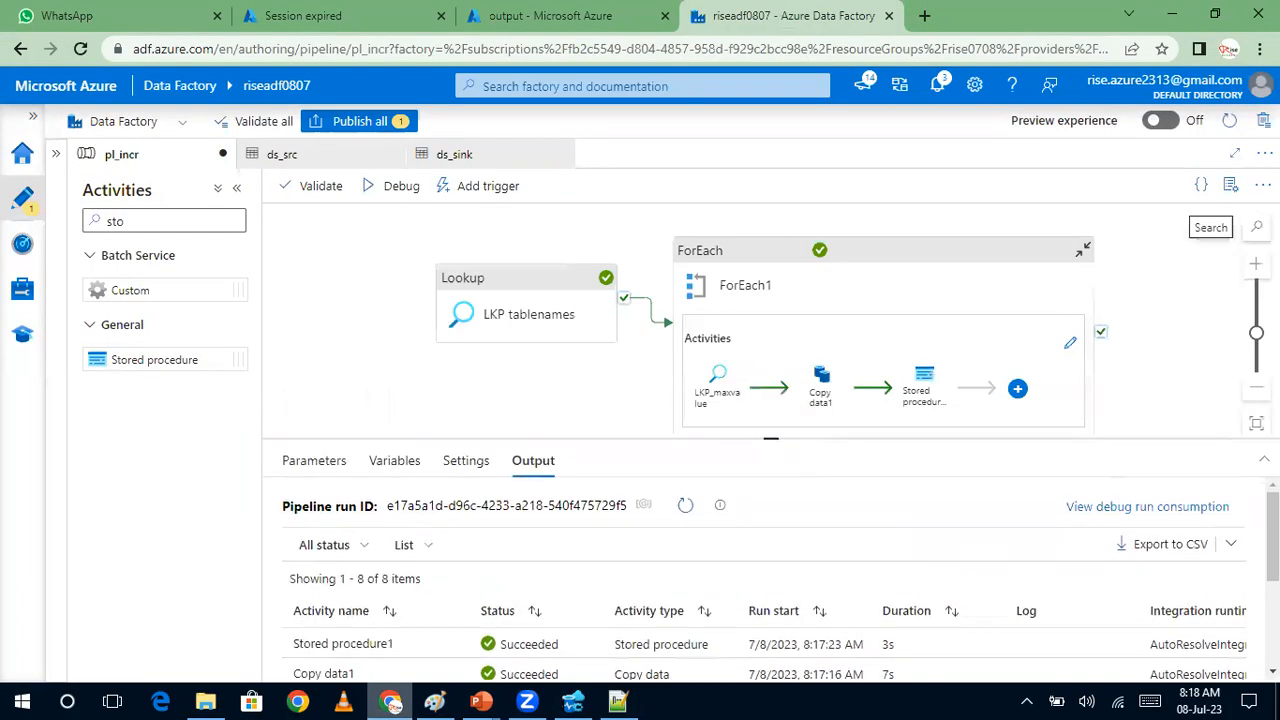
left_click(393, 193)
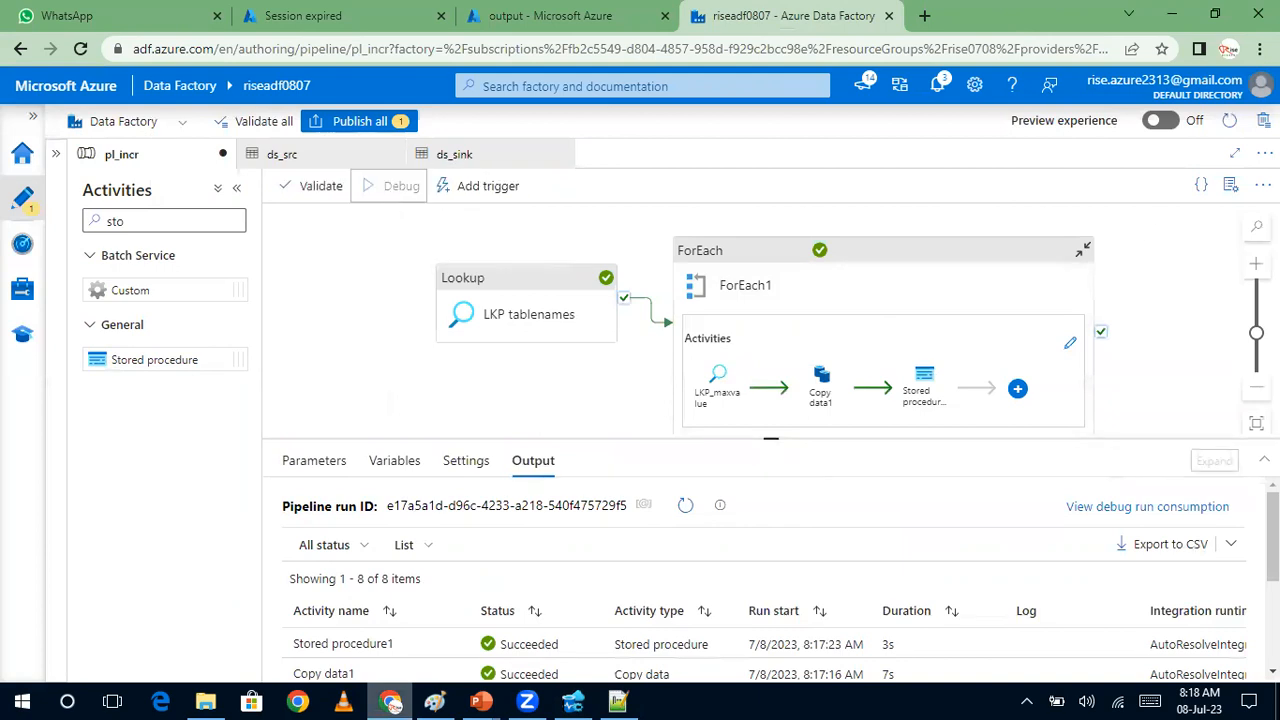
left_click(1264, 459)
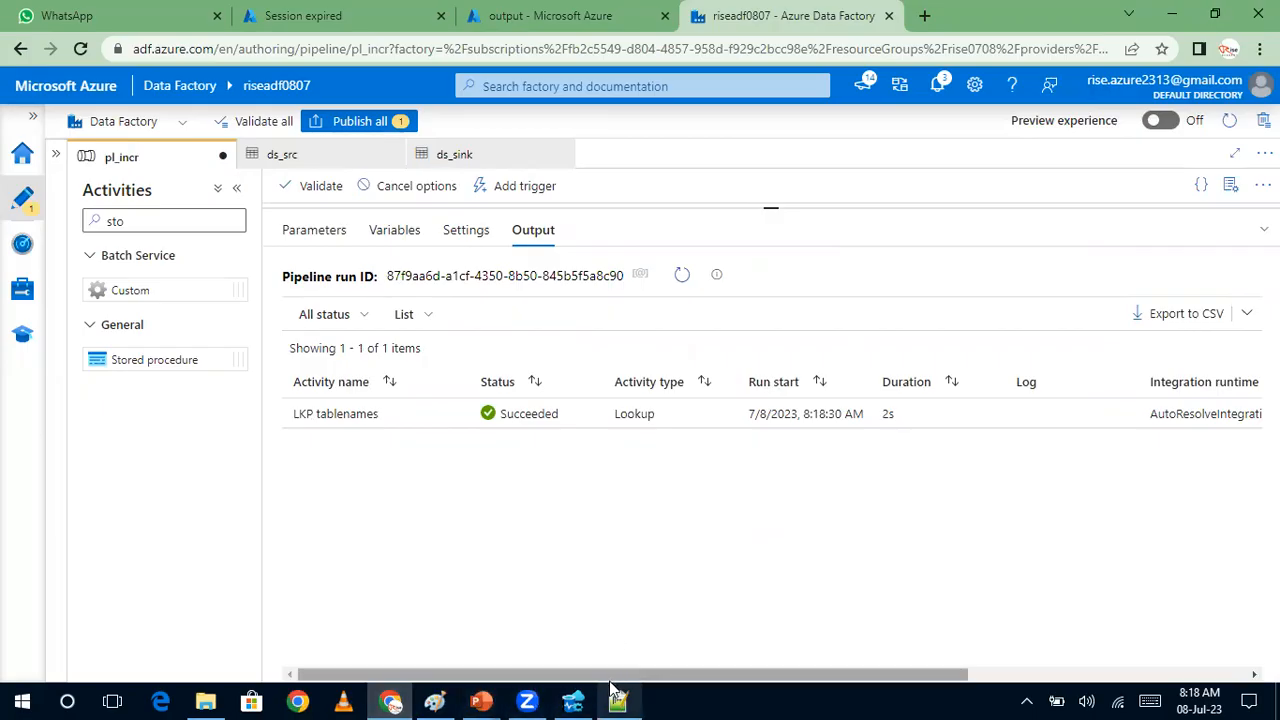
mouse_move(590, 700)
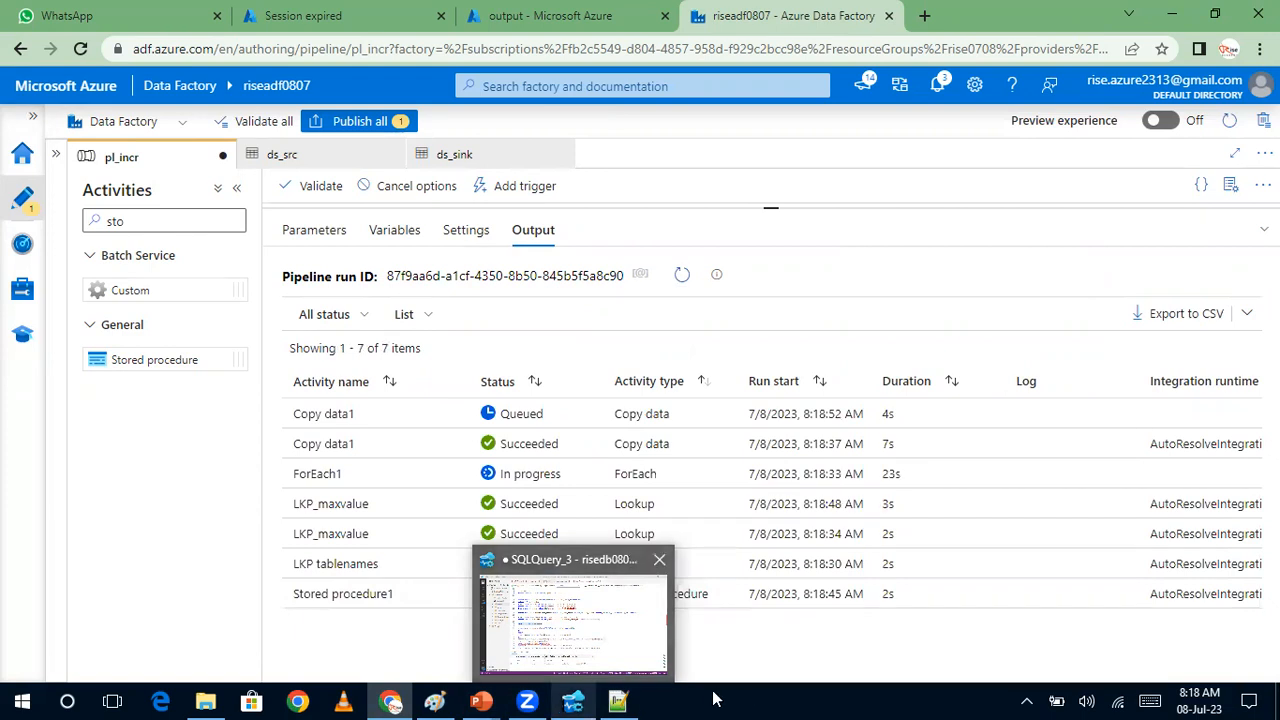
left_click(574, 700)
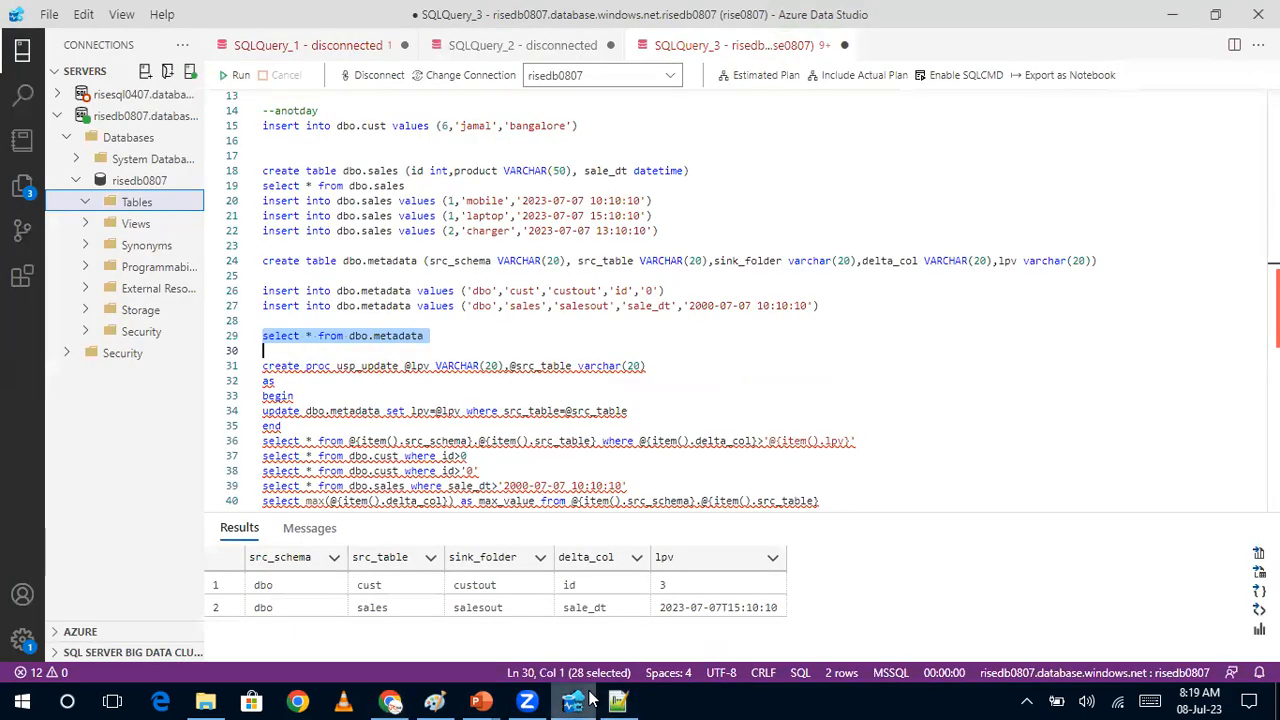
left_click(574, 700)
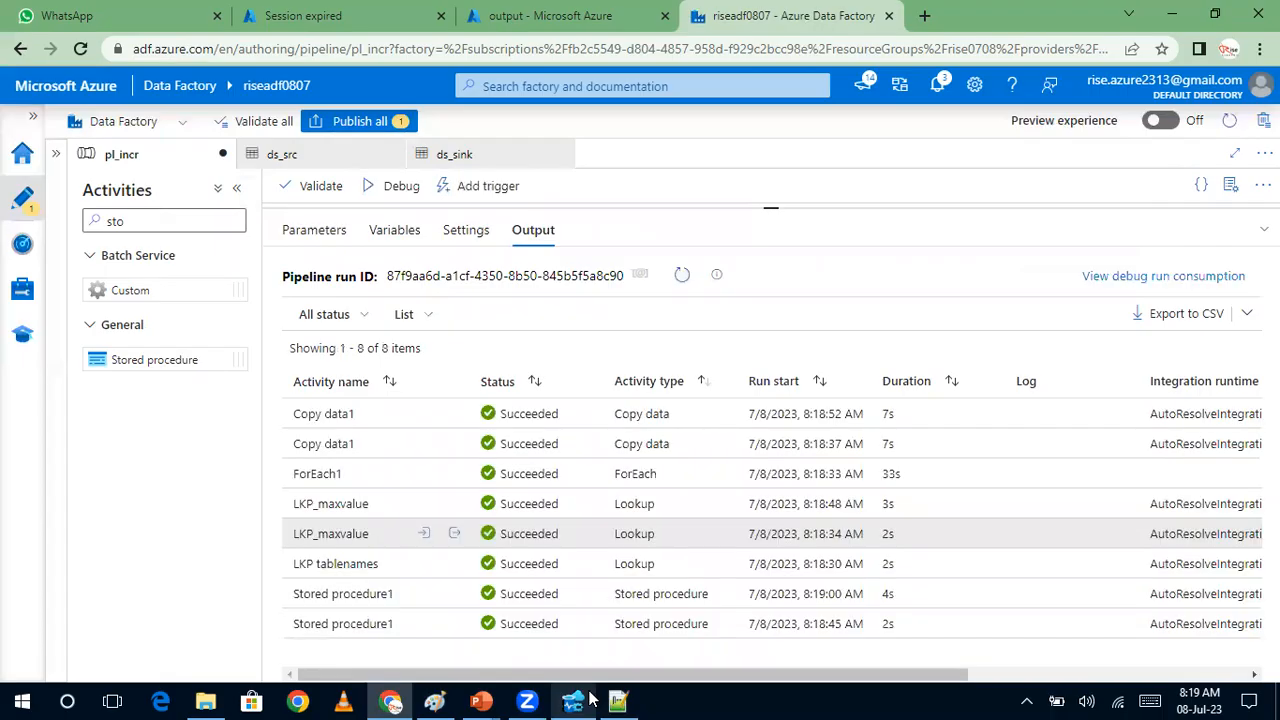
Inspect the new run's LKP_maxvalue output and Copy data1 output and input query, then go to Azure Data Studio.
left_click(455, 533)
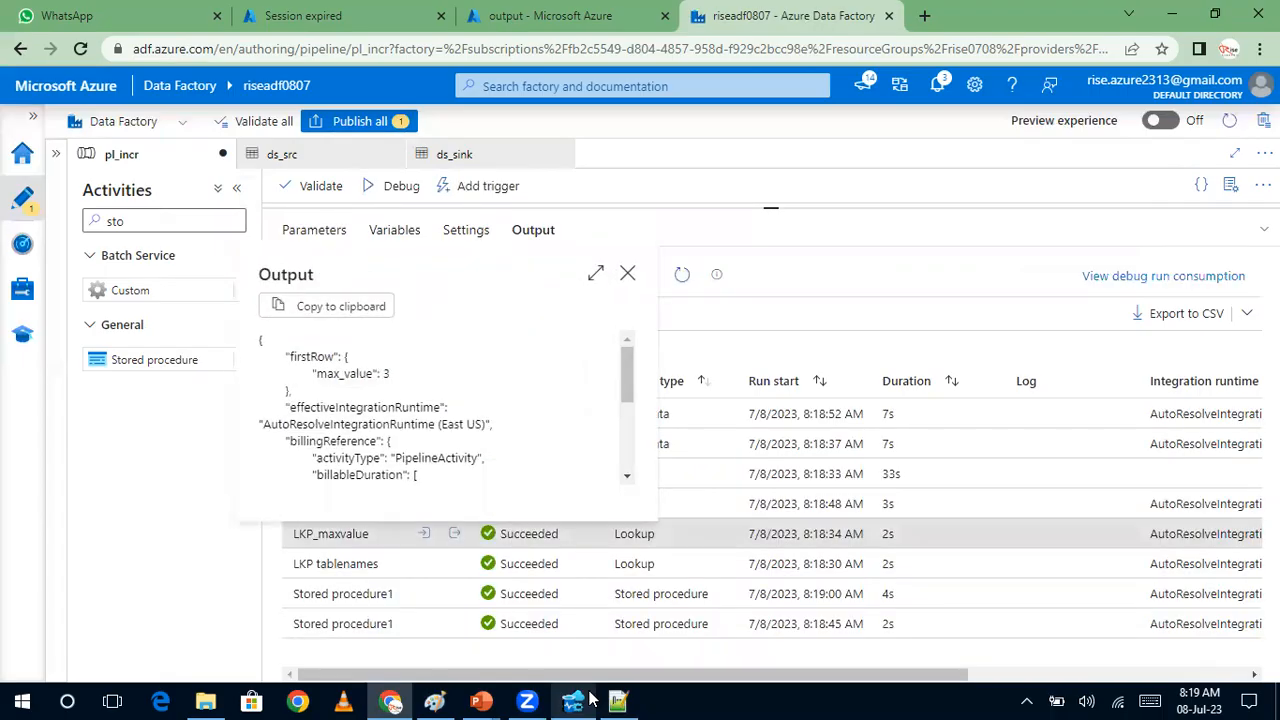
left_click(628, 273)
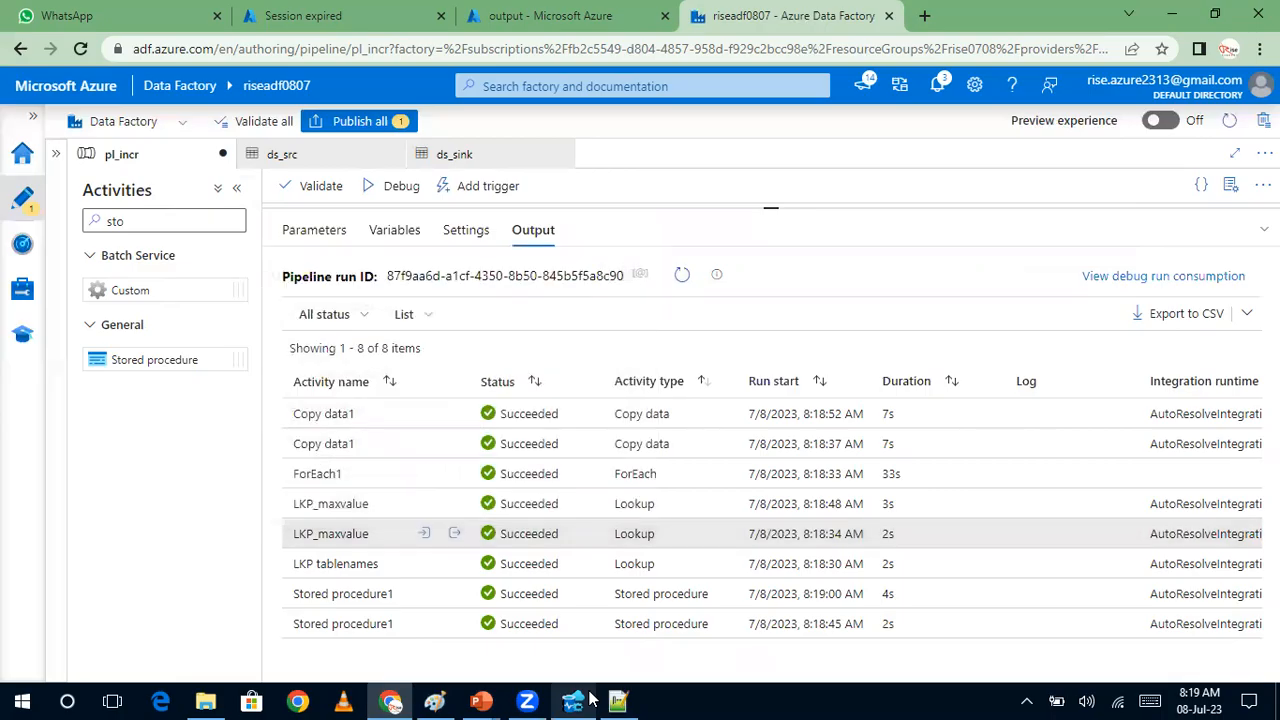
left_click(420, 443)
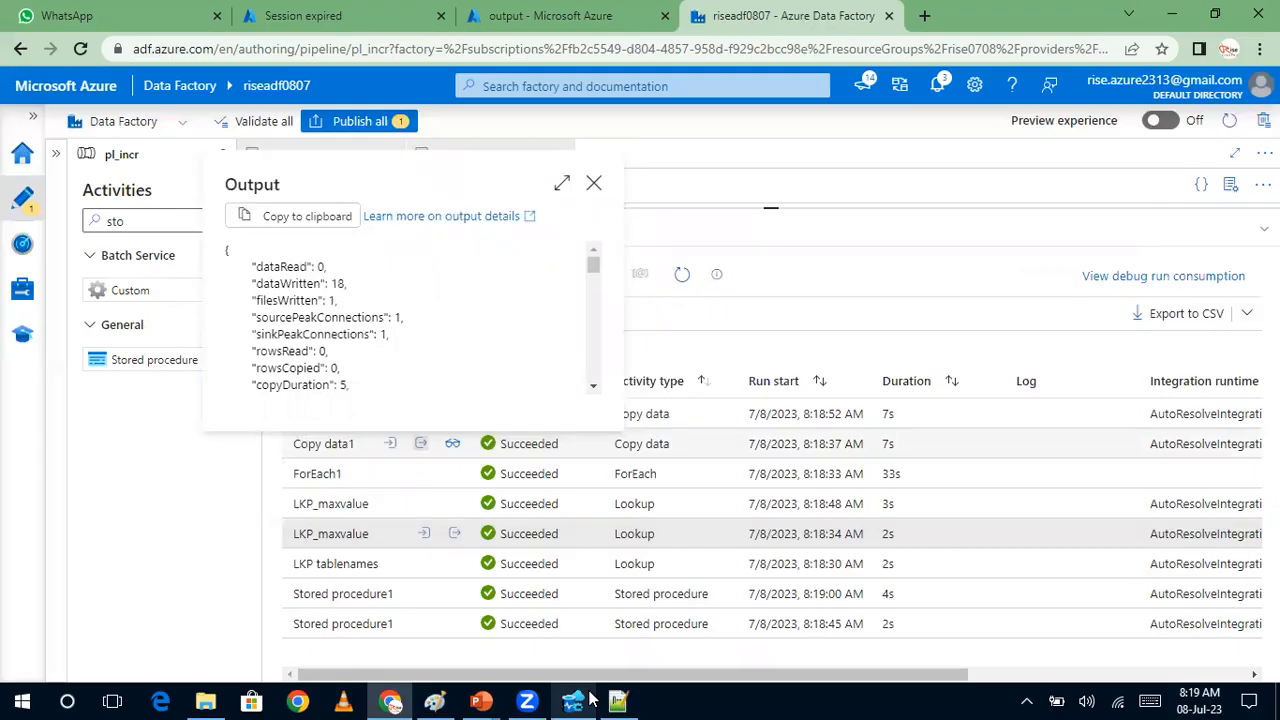
left_click(594, 183)
left_click(390, 443)
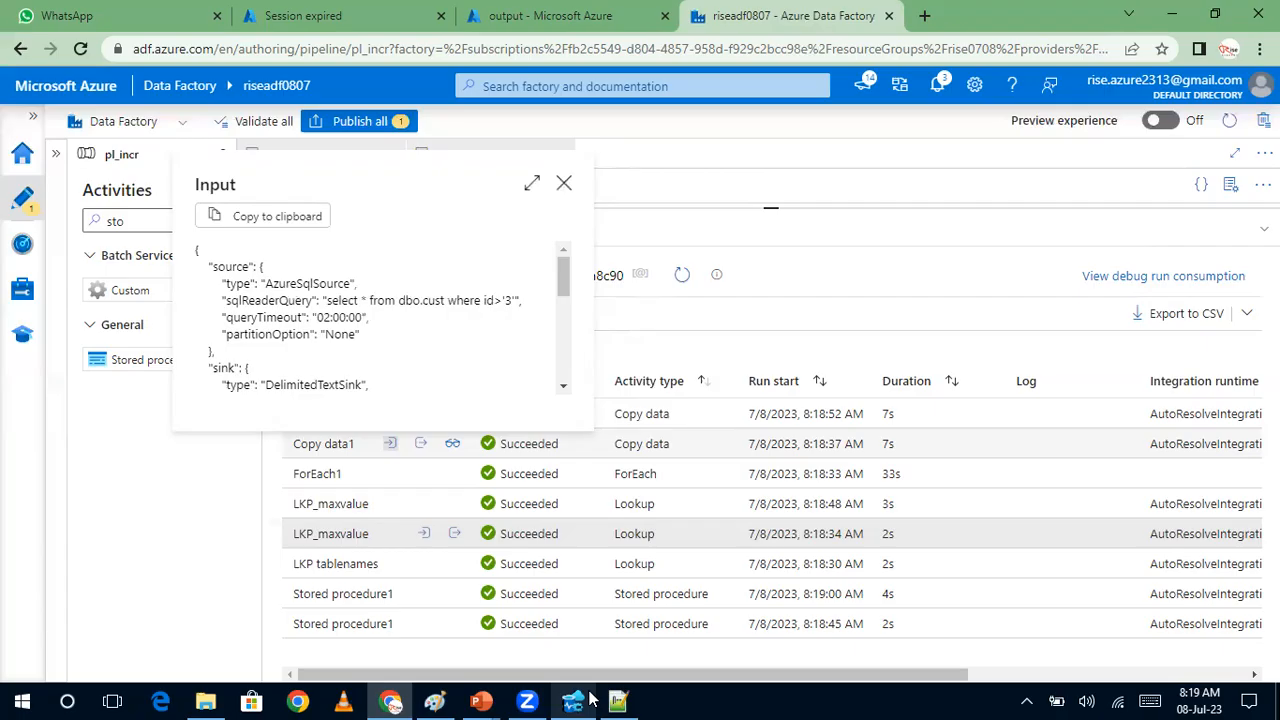
key("Escape")
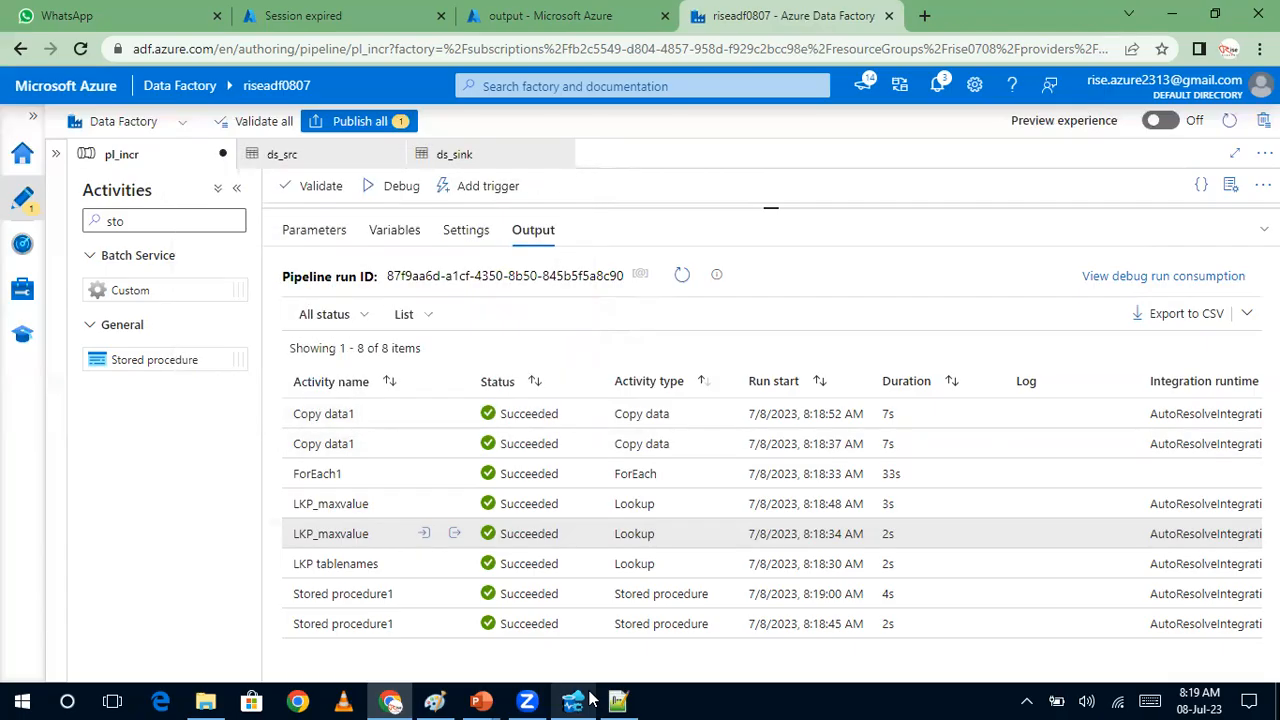
left_click(588, 700)
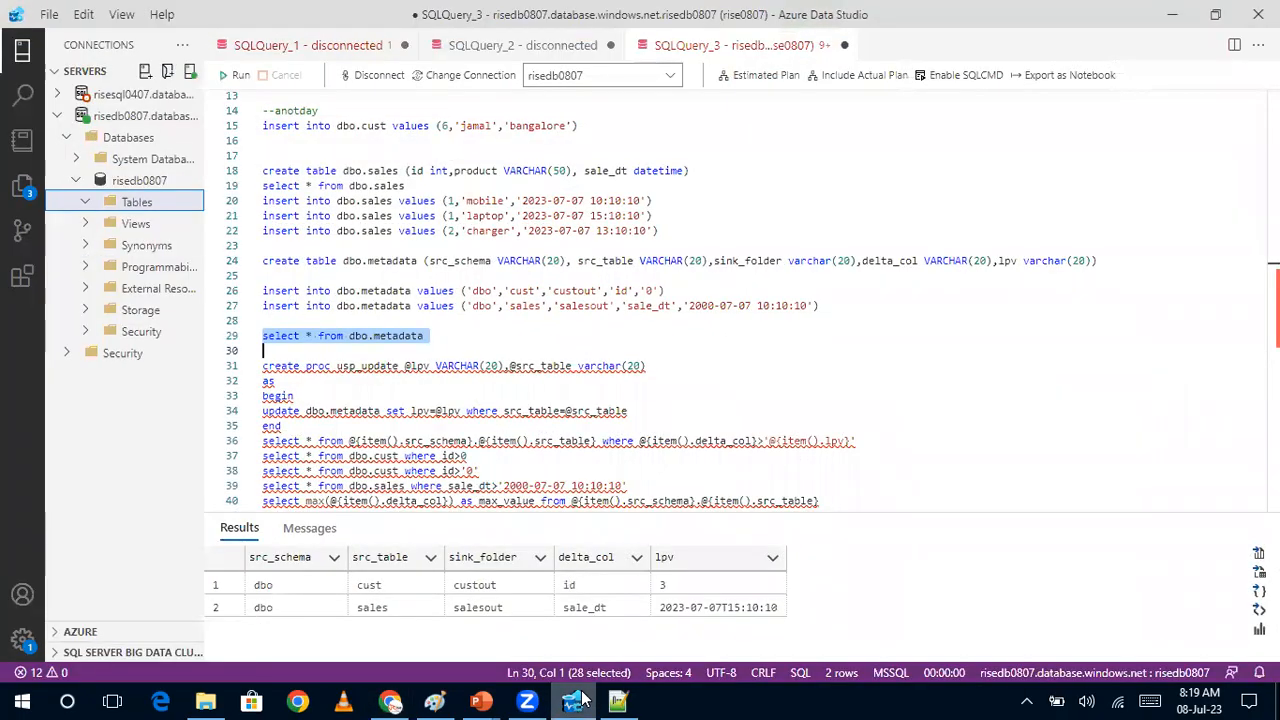
Run the two inserts adding customers 4 and 5 to dbo.cust.
scroll(1132, 335, "up", 4)
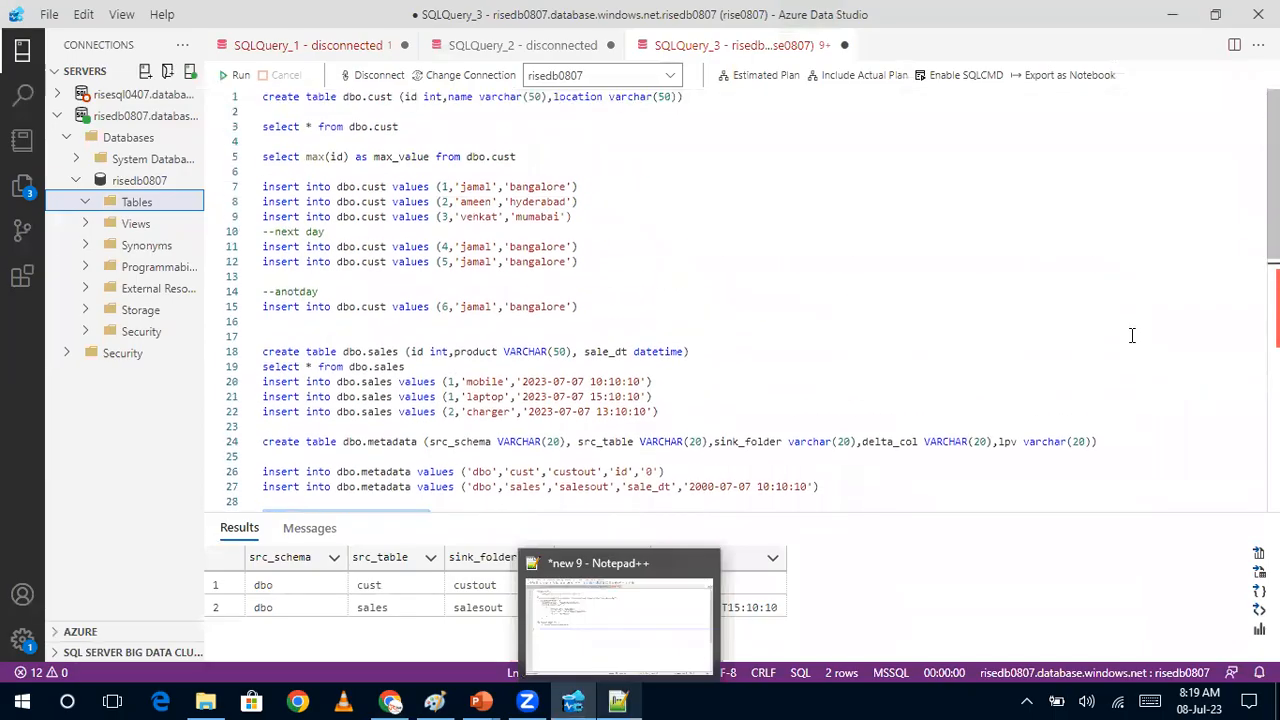
left_click(235, 252)
left_click_drag(235, 252, 235, 260)
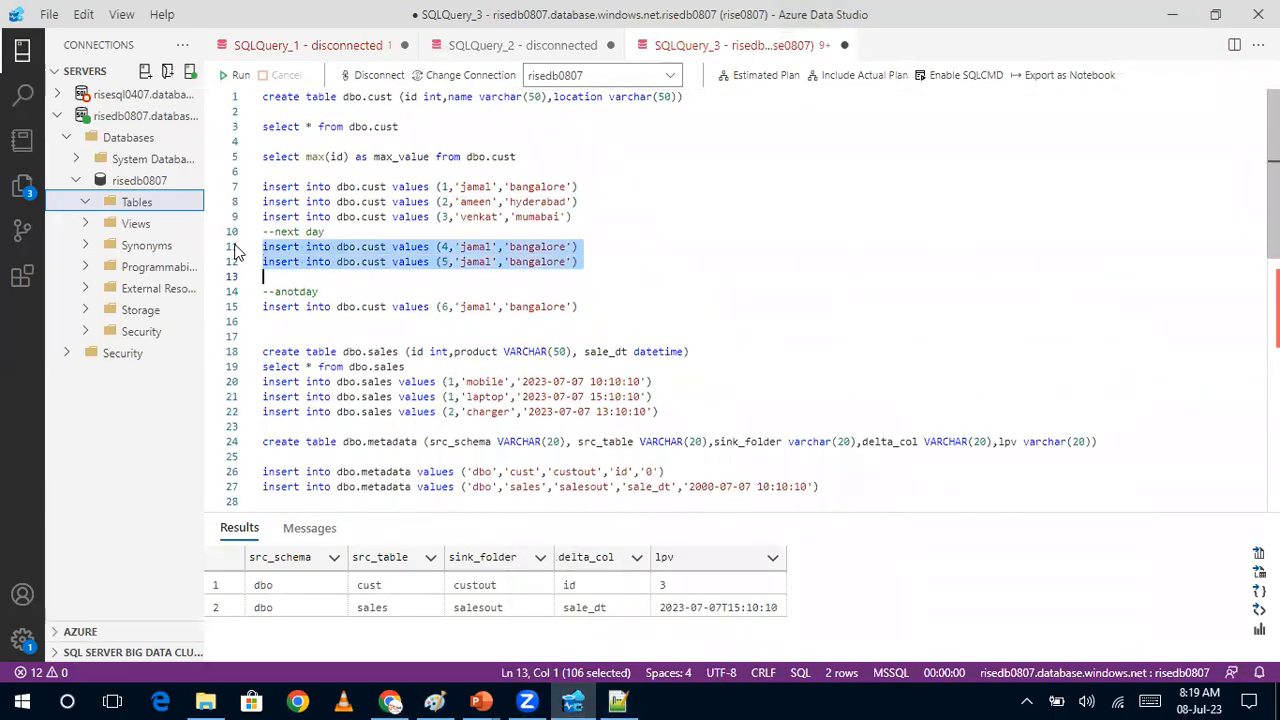
left_click(238, 77)
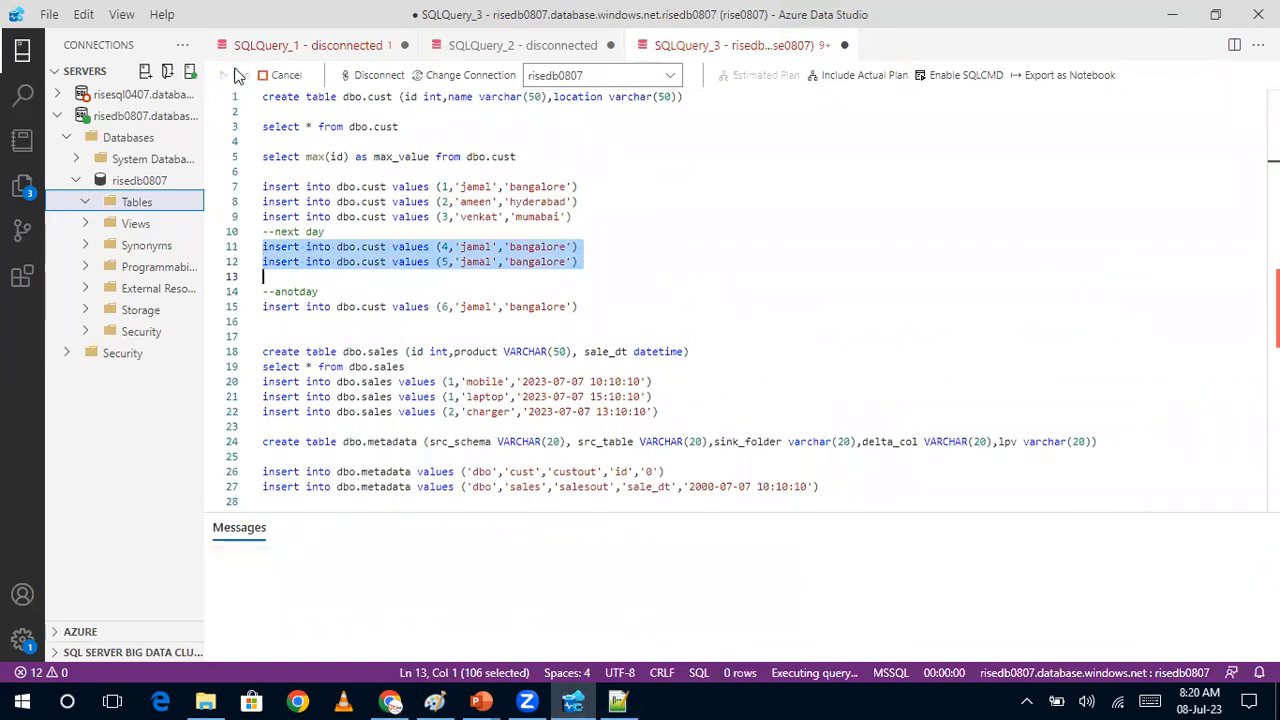
Paste a copy of the charger sales insert below the existing sales inserts.
left_click_drag(658, 411, 293, 381)
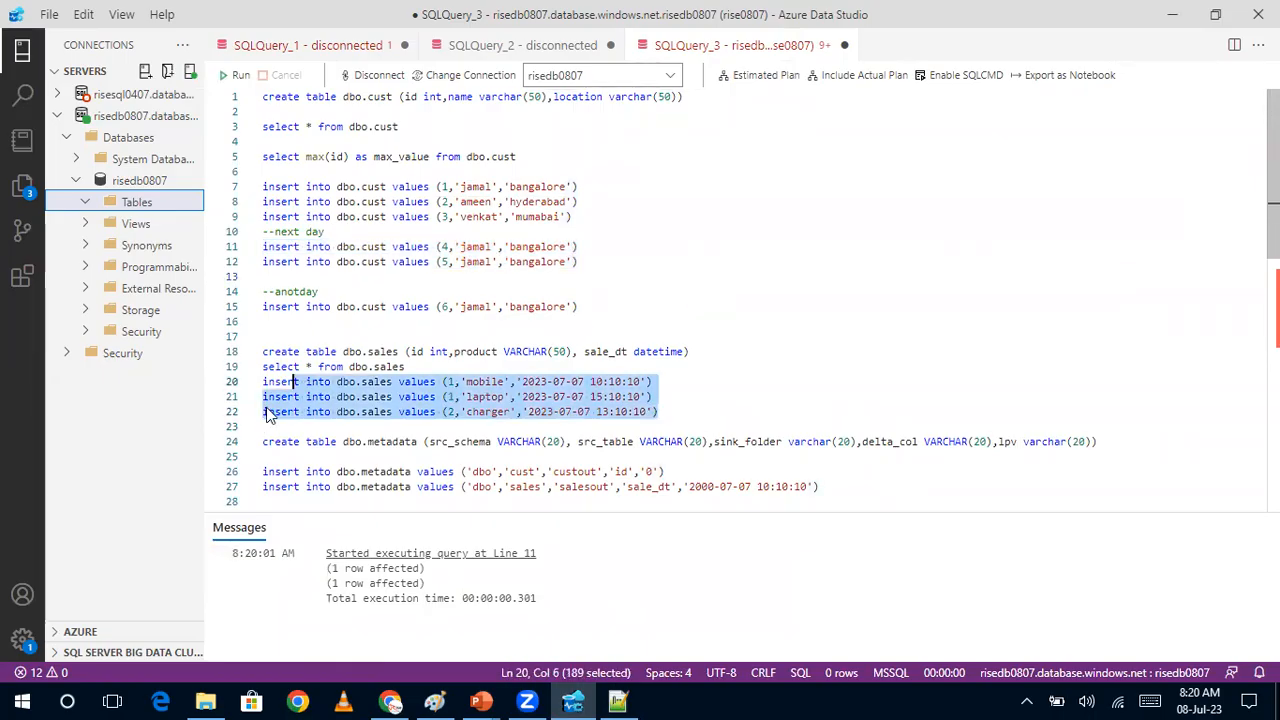
left_click(265, 411)
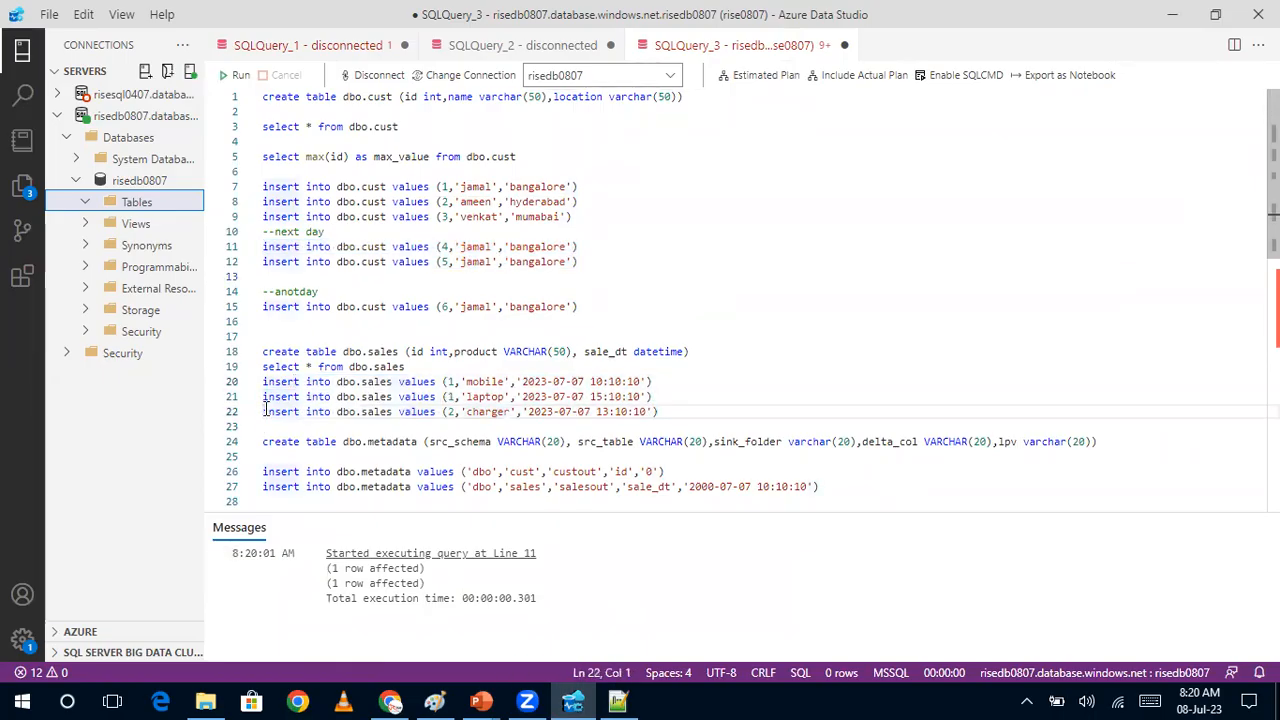
left_click(232, 413)
key("ctrl+c")
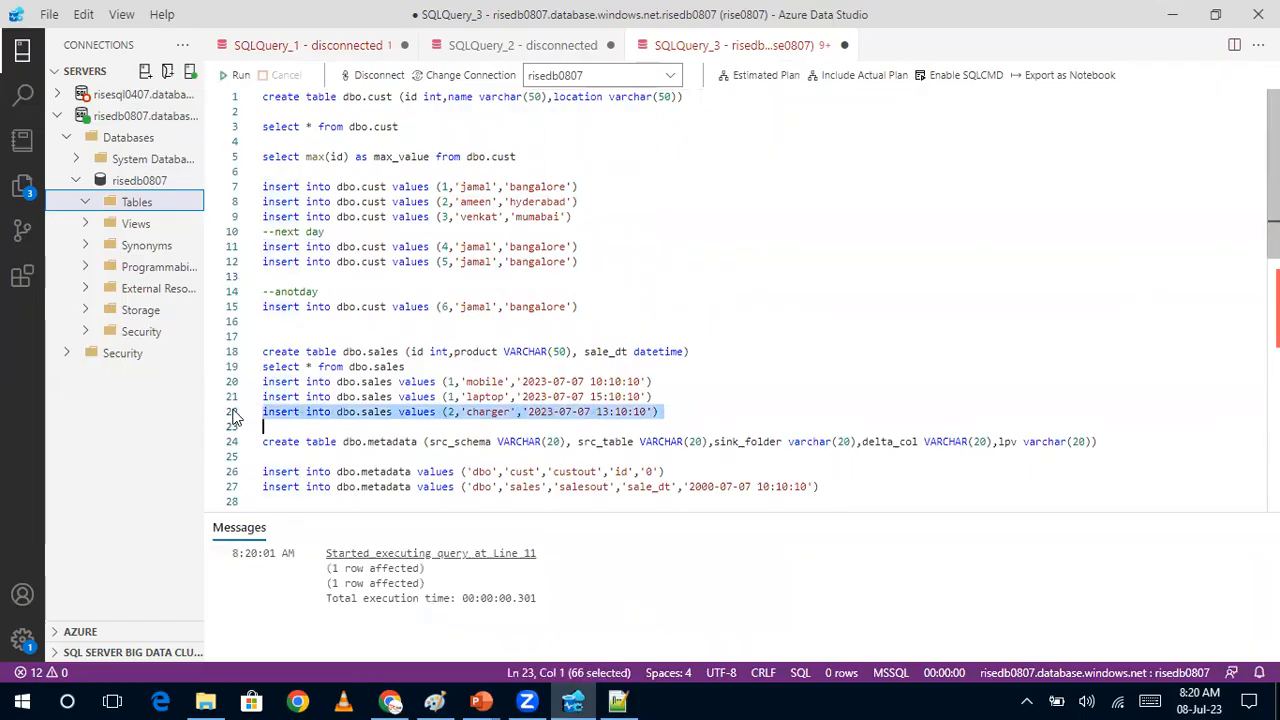
key("Down")
key("Return")
key("Return")
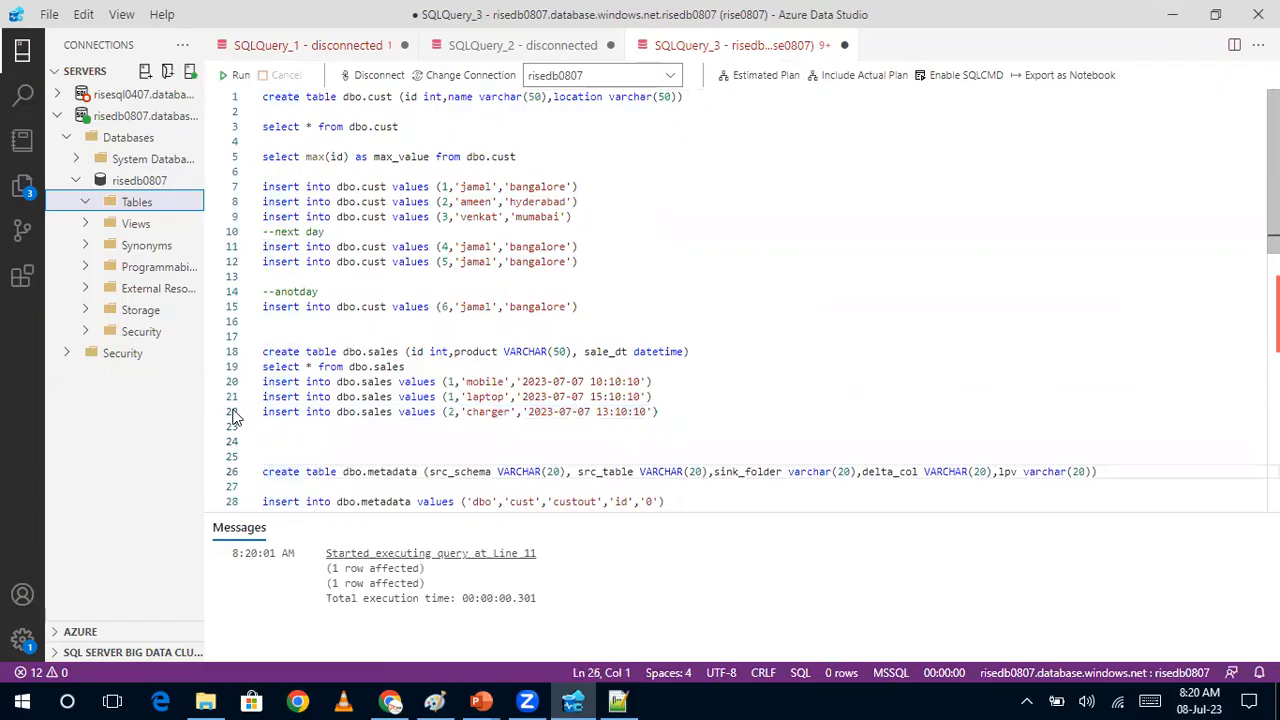
key("ctrl+v")
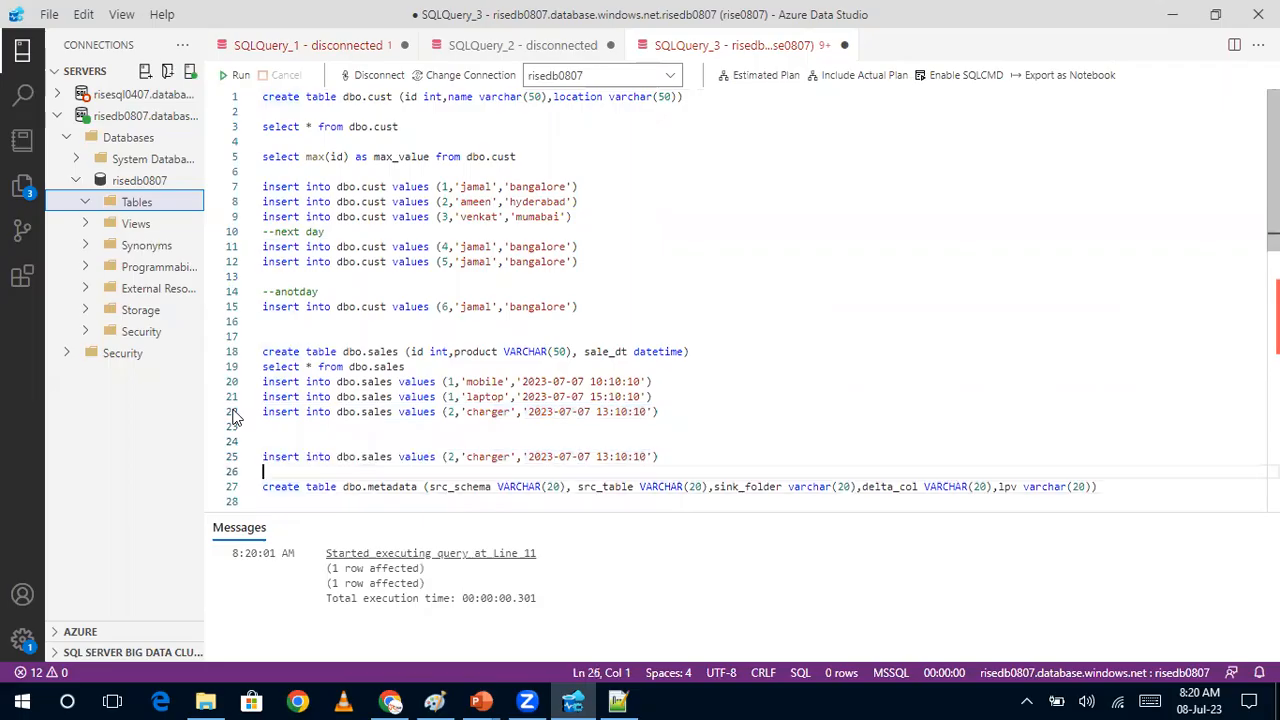
Change the copied insert to soap dated 2023-07-08 and run it against dbo.sales.
double_click(476, 458)
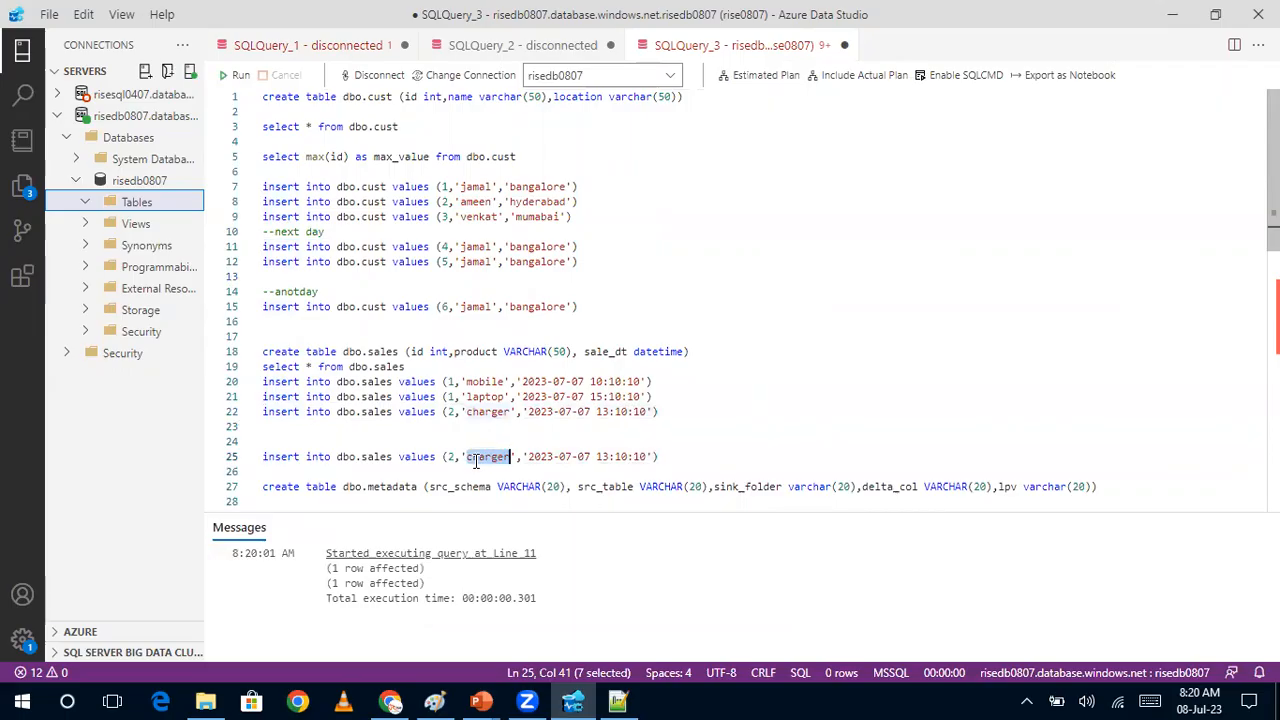
type("s")
type("cre")
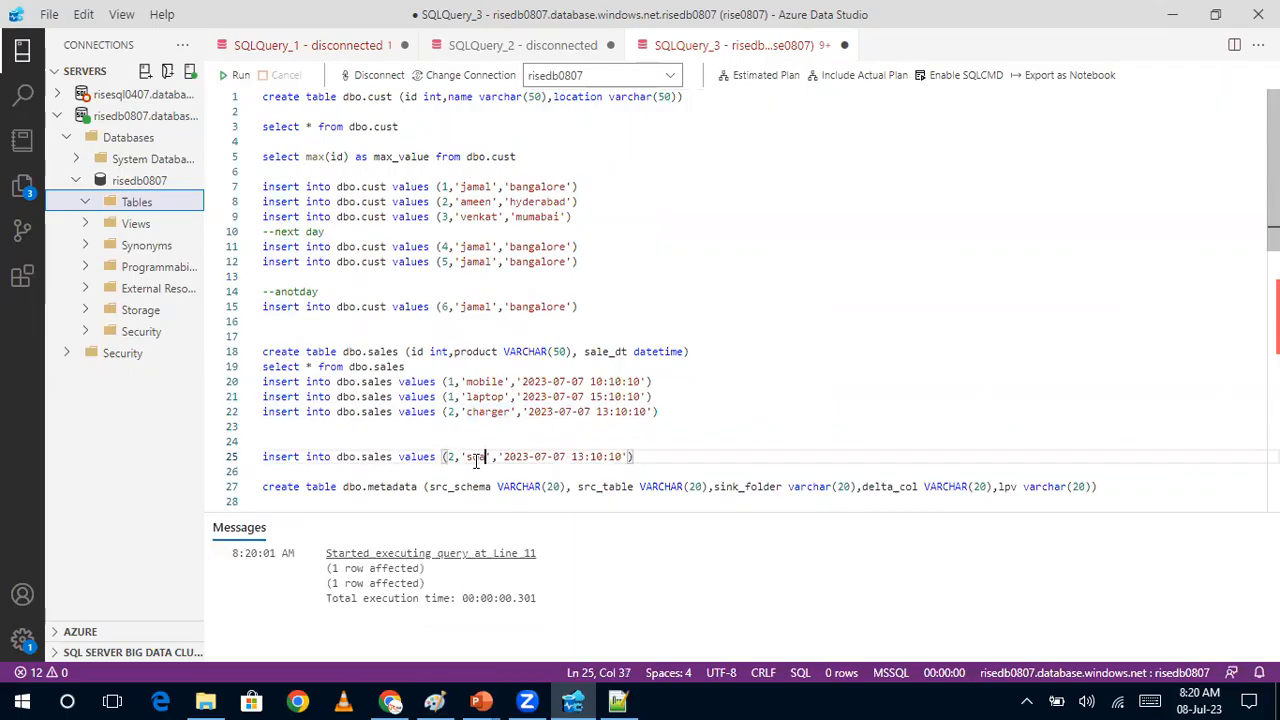
key("BackSpace")
key("BackSpace")
type("re")
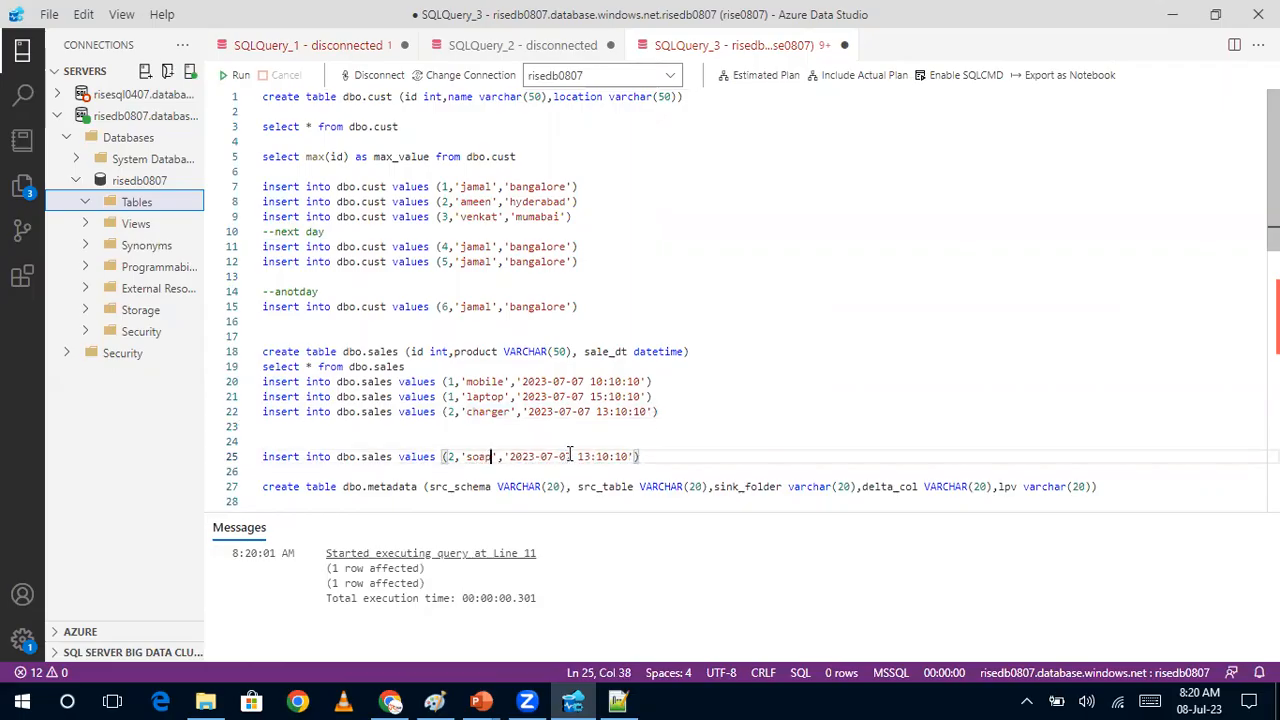
left_click(573, 456)
key("BackSpace")
type("8")
left_click(240, 455)
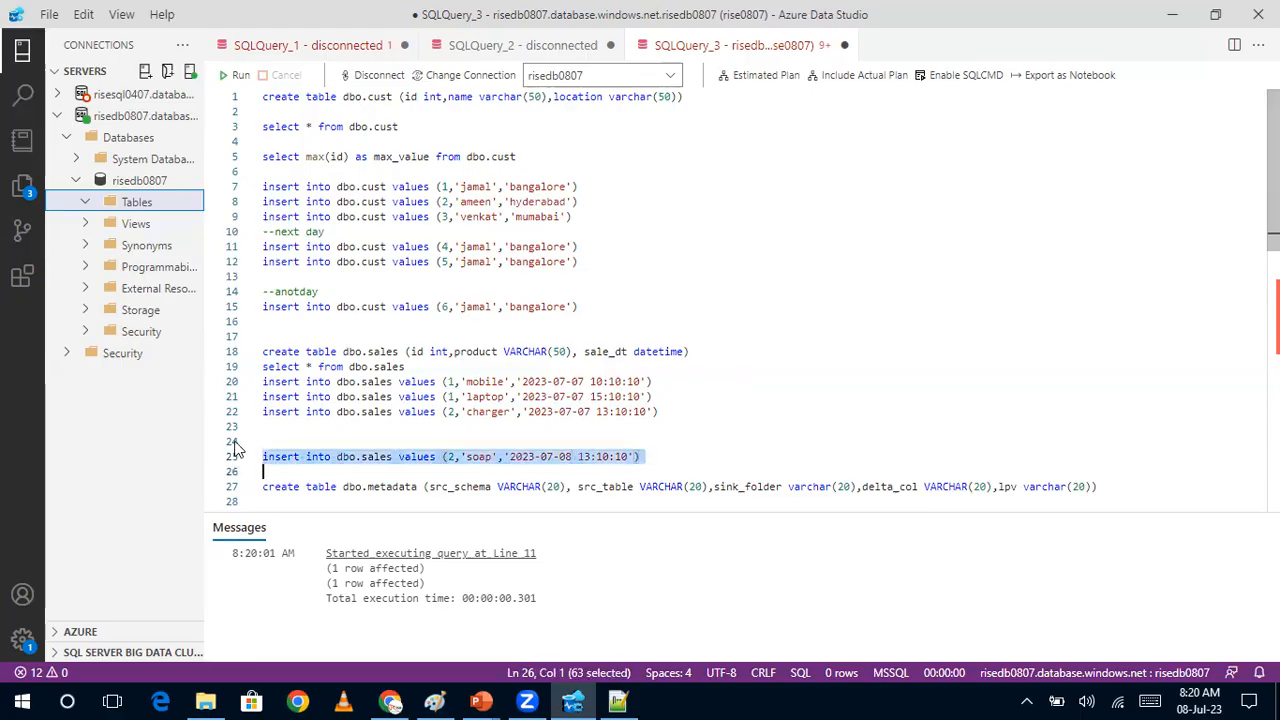
left_click(226, 77)
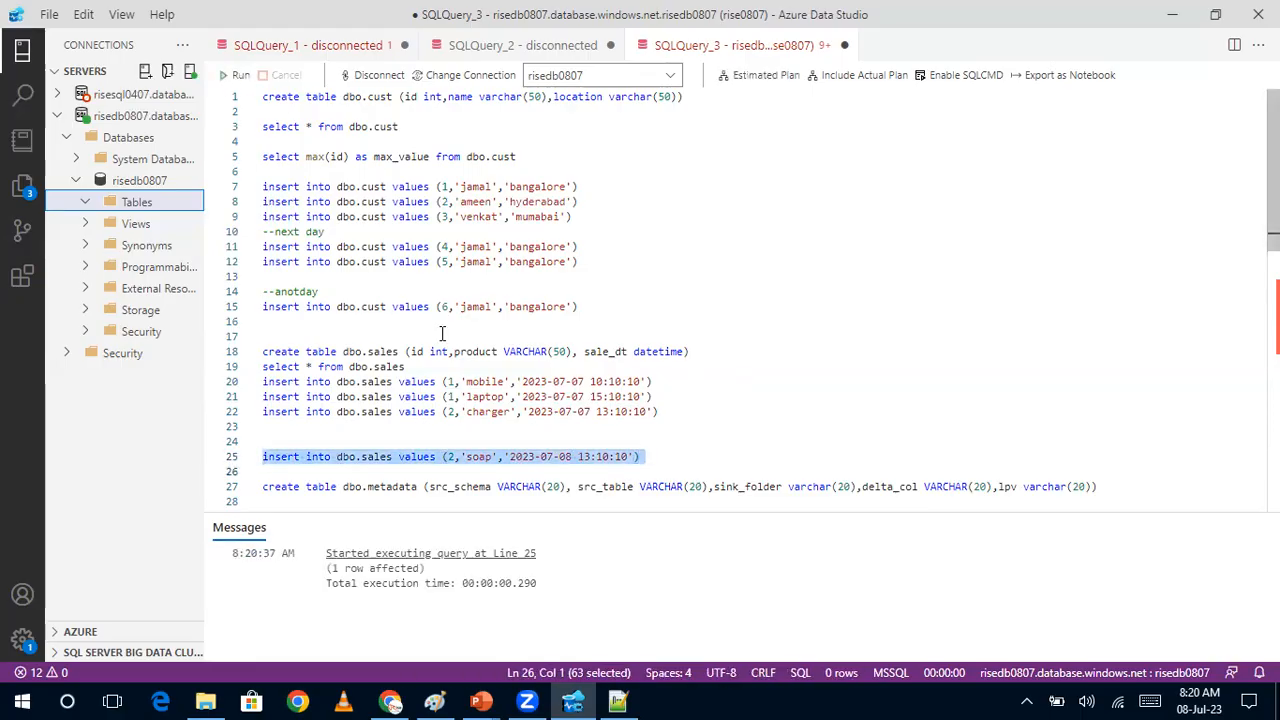
scroll(442, 333, "down", 5)
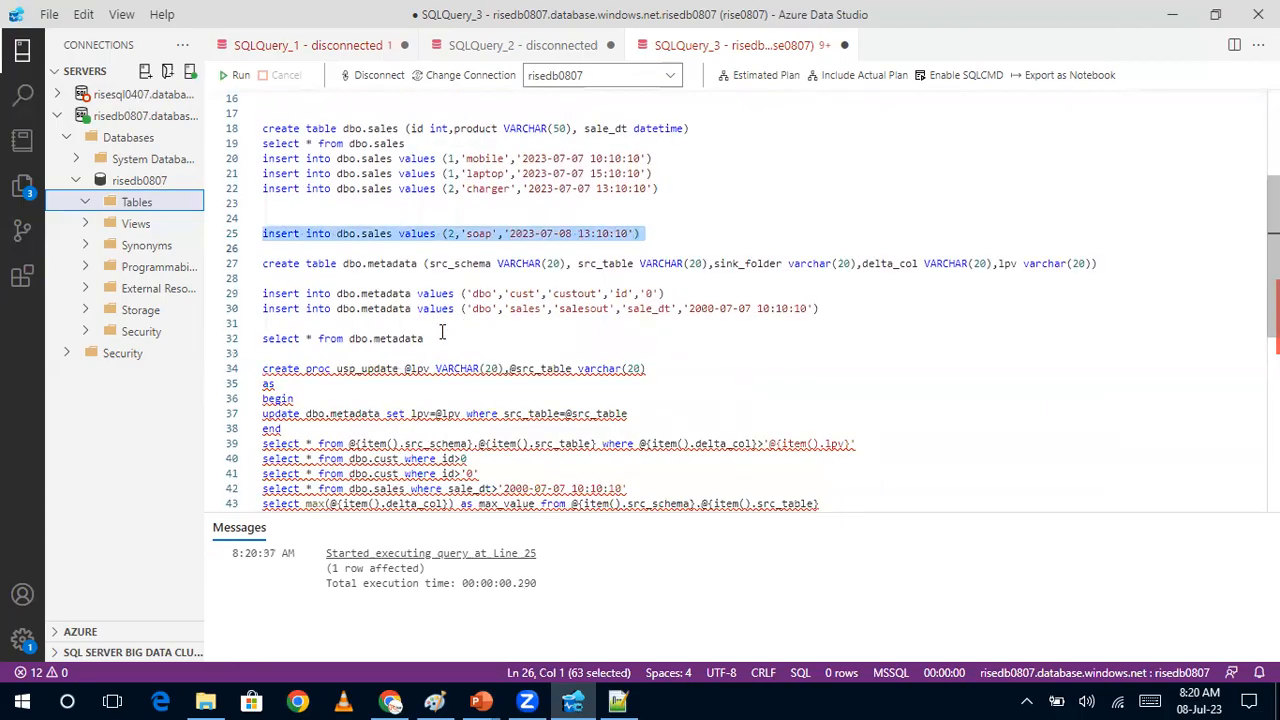
scroll(442, 333, "down", 7)
Start another pl_incr debug run and look at the ForEach1 activity's properties.
mouse_move(415, 700)
left_click(425, 615)
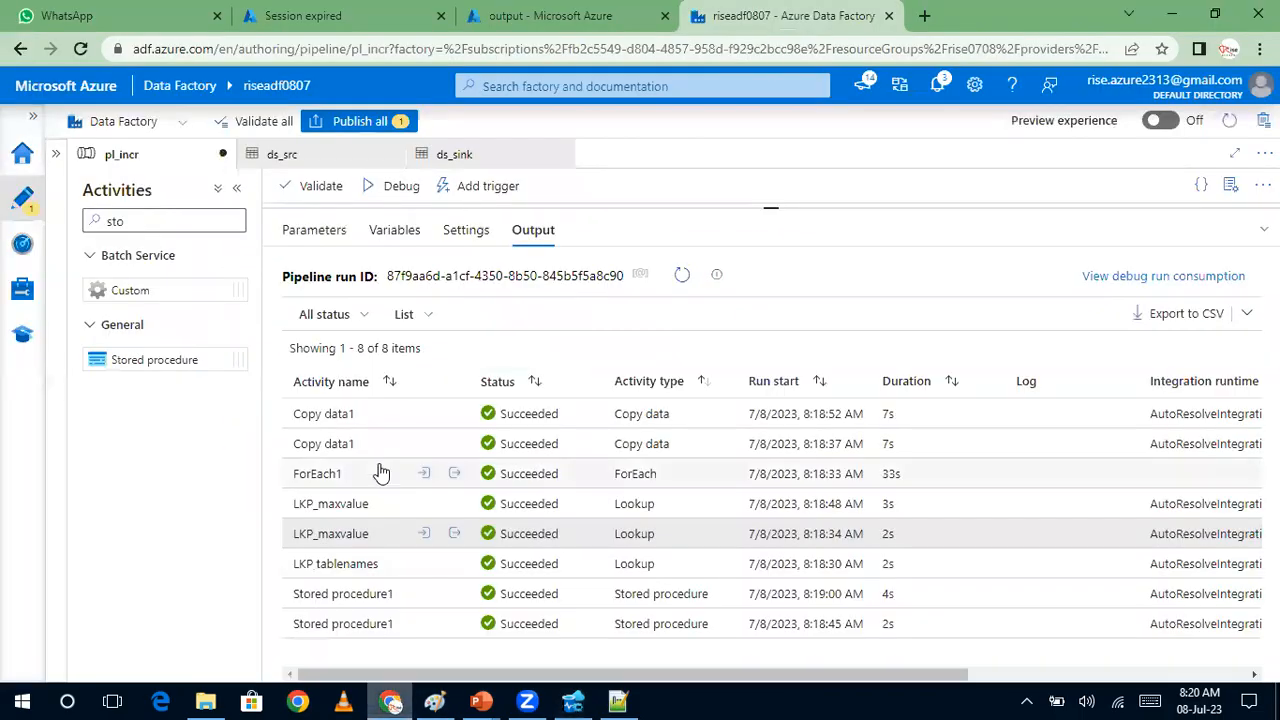
left_click(388, 188)
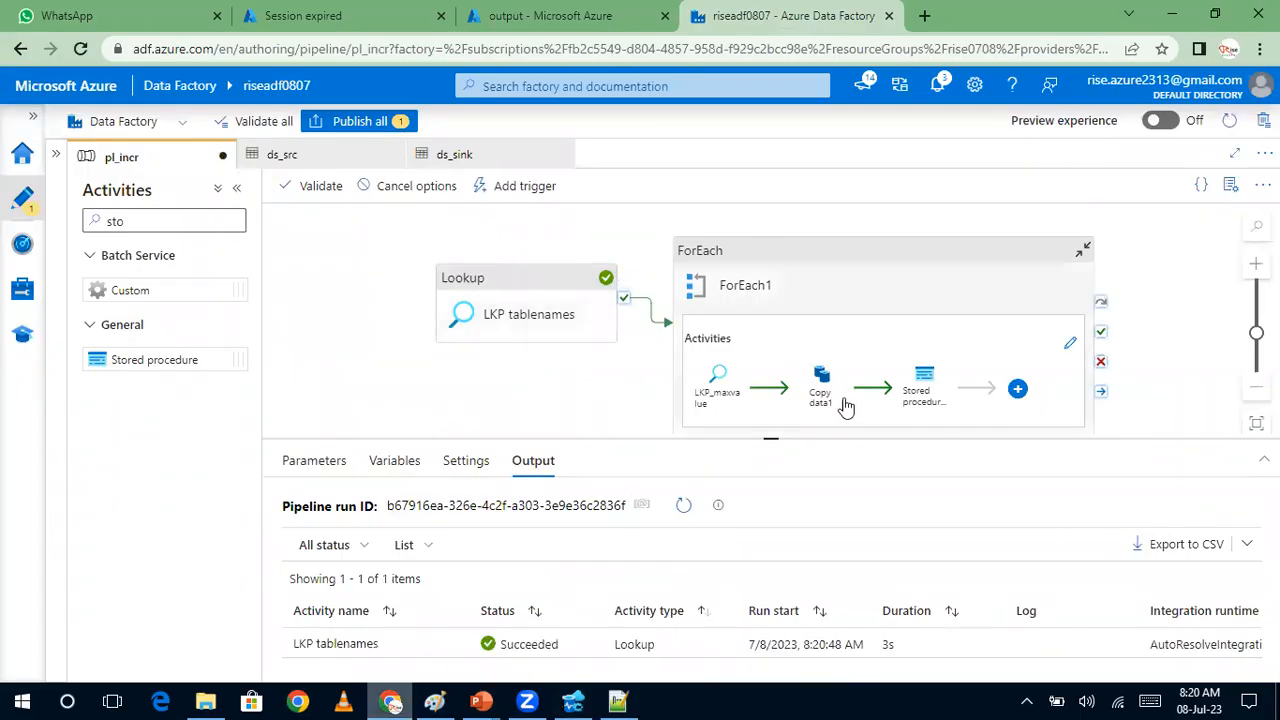
left_click(945, 405)
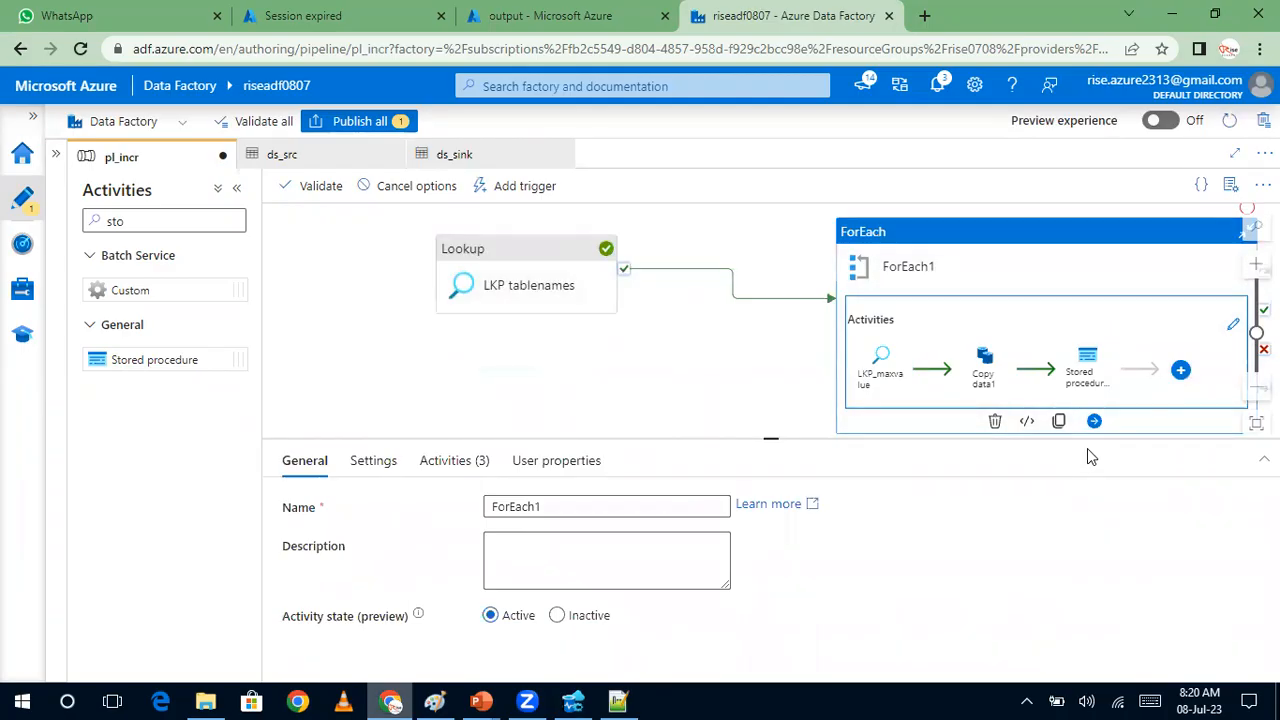
left_click(603, 401)
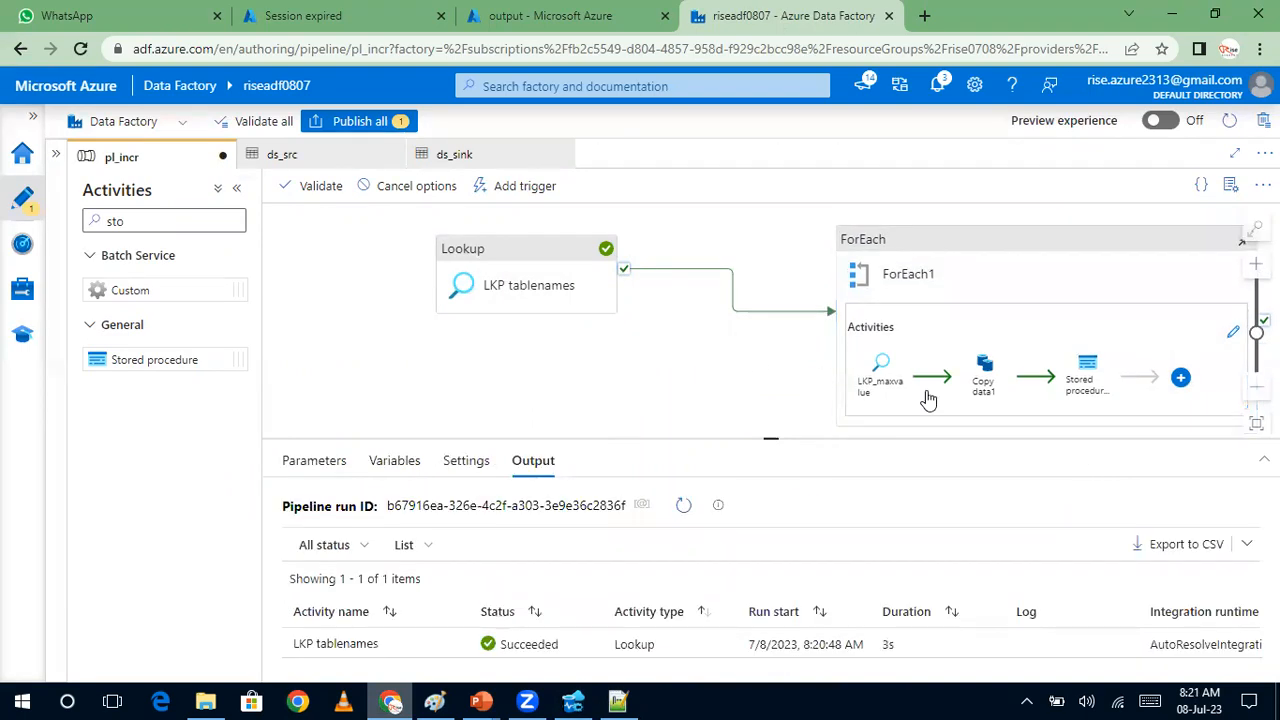
left_click(1035, 404)
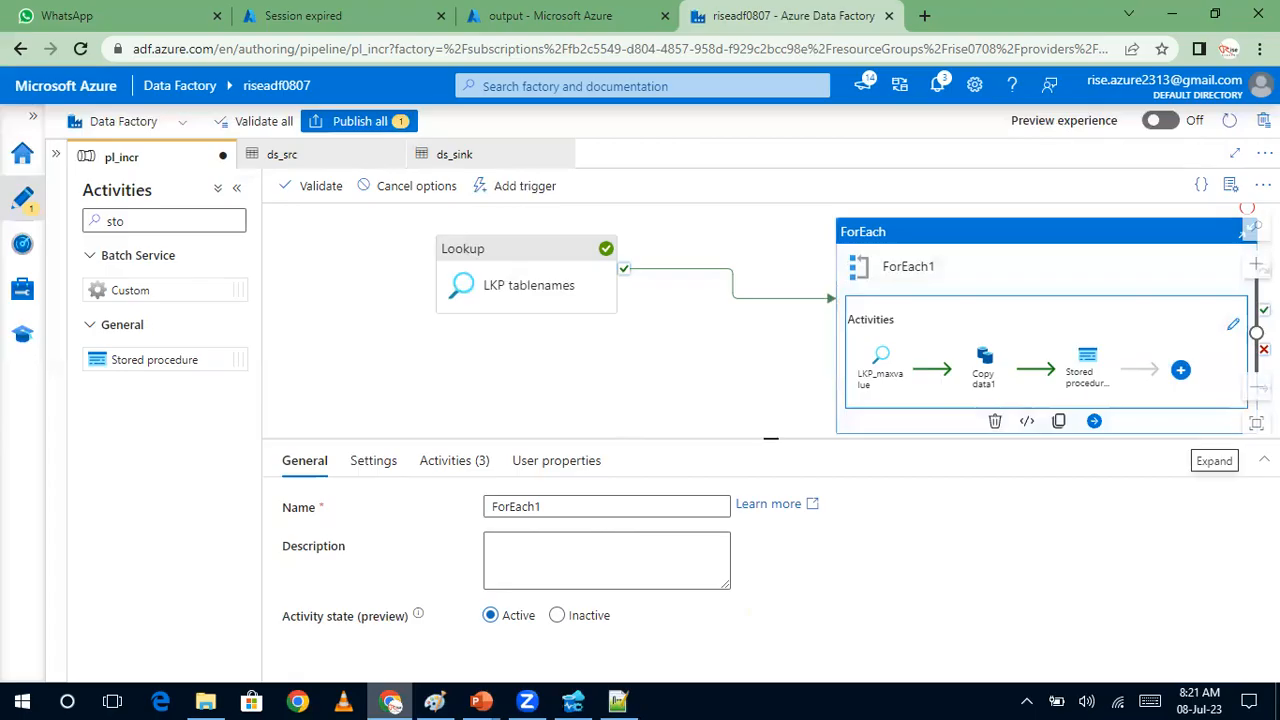
left_click(1264, 459)
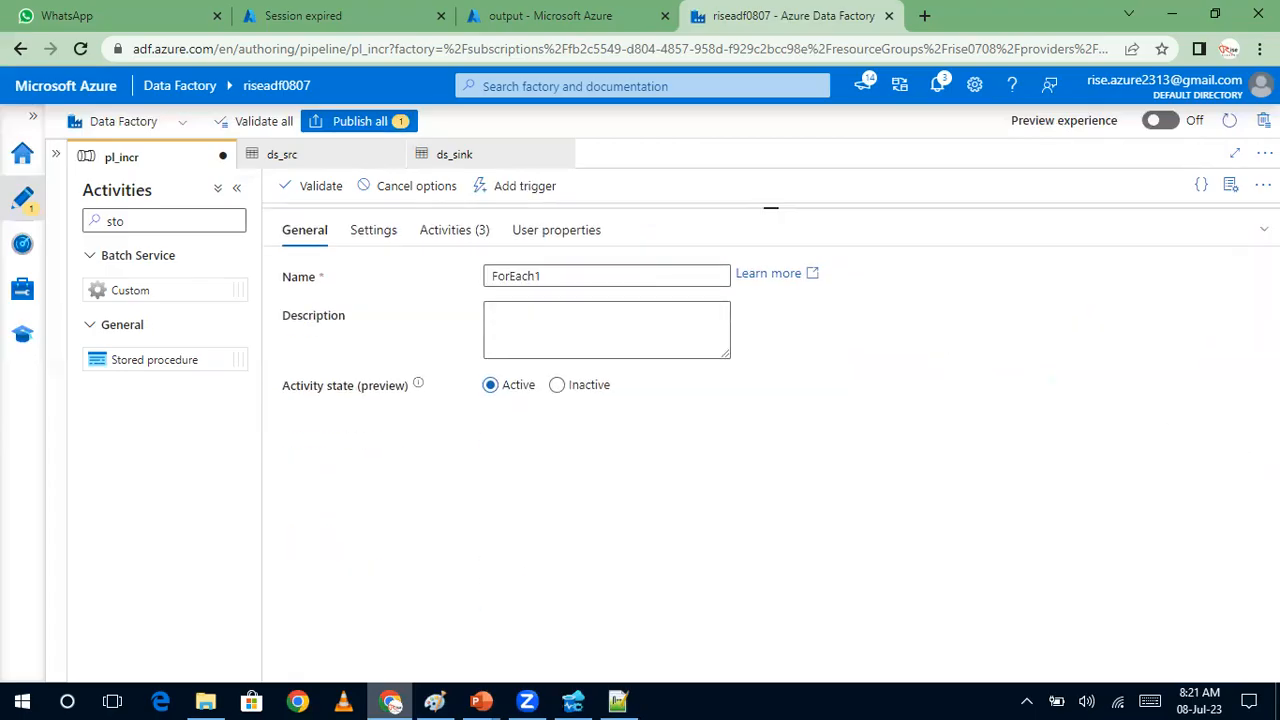
left_click(1264, 229)
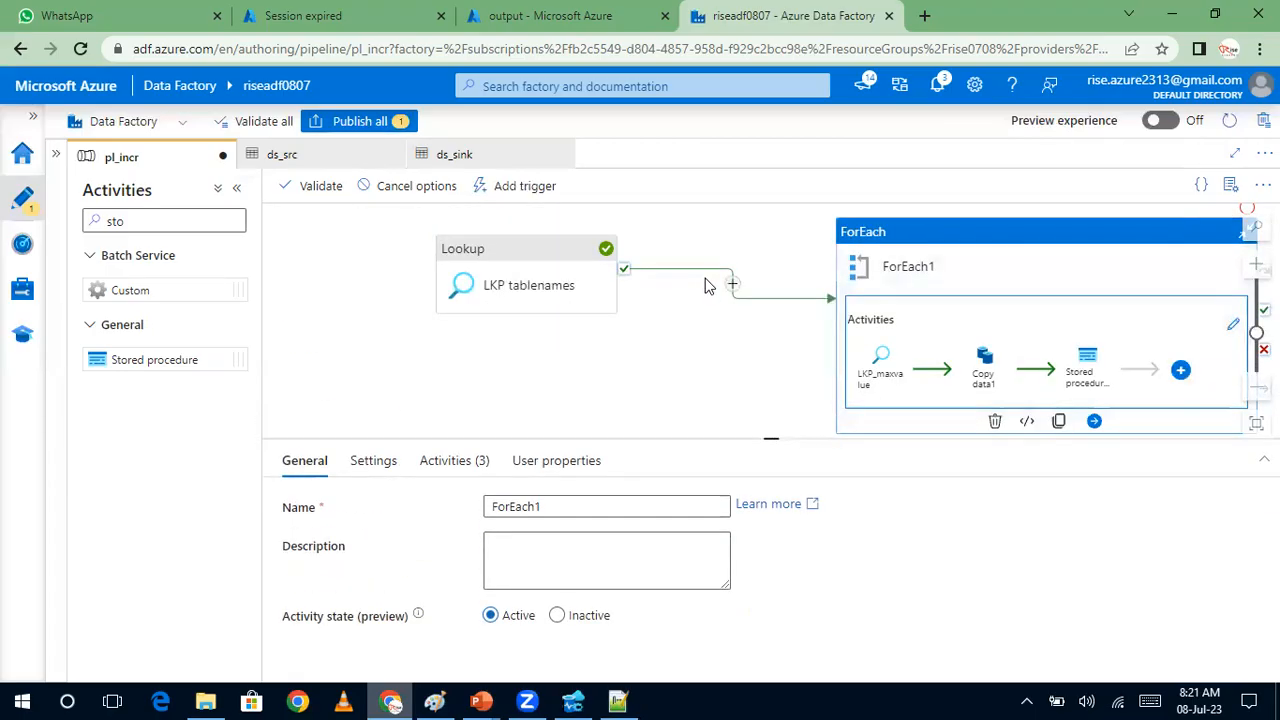
left_click_drag(700, 351, 566, 336)
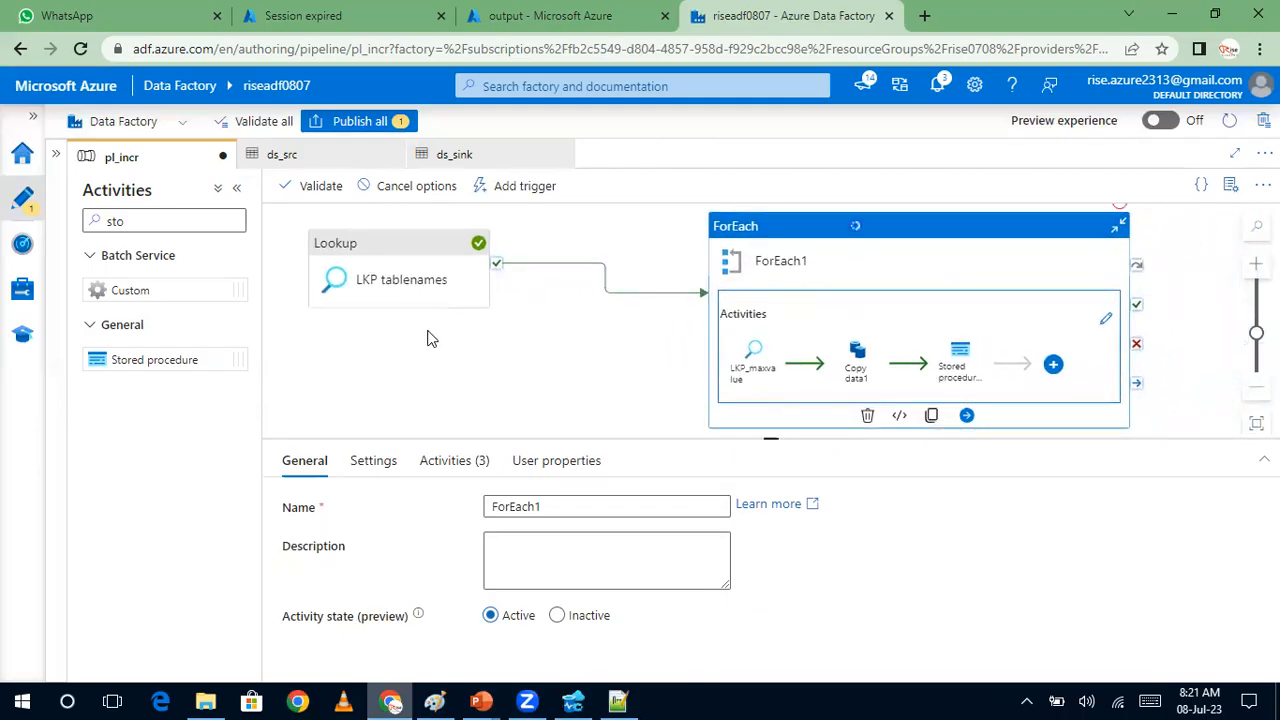
Review LKP tablenames, ForEach1 and Copy data1 source, then refresh until all eight activities succeed.
left_click(459, 246)
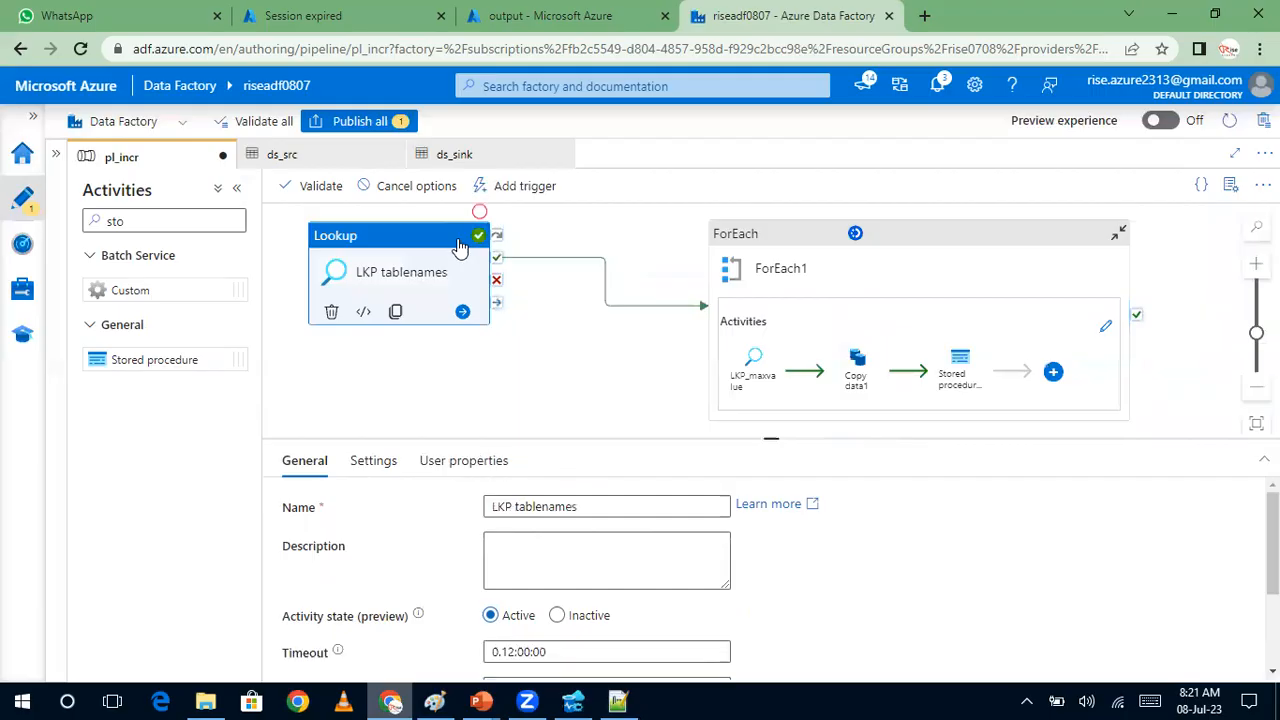
left_click(763, 350)
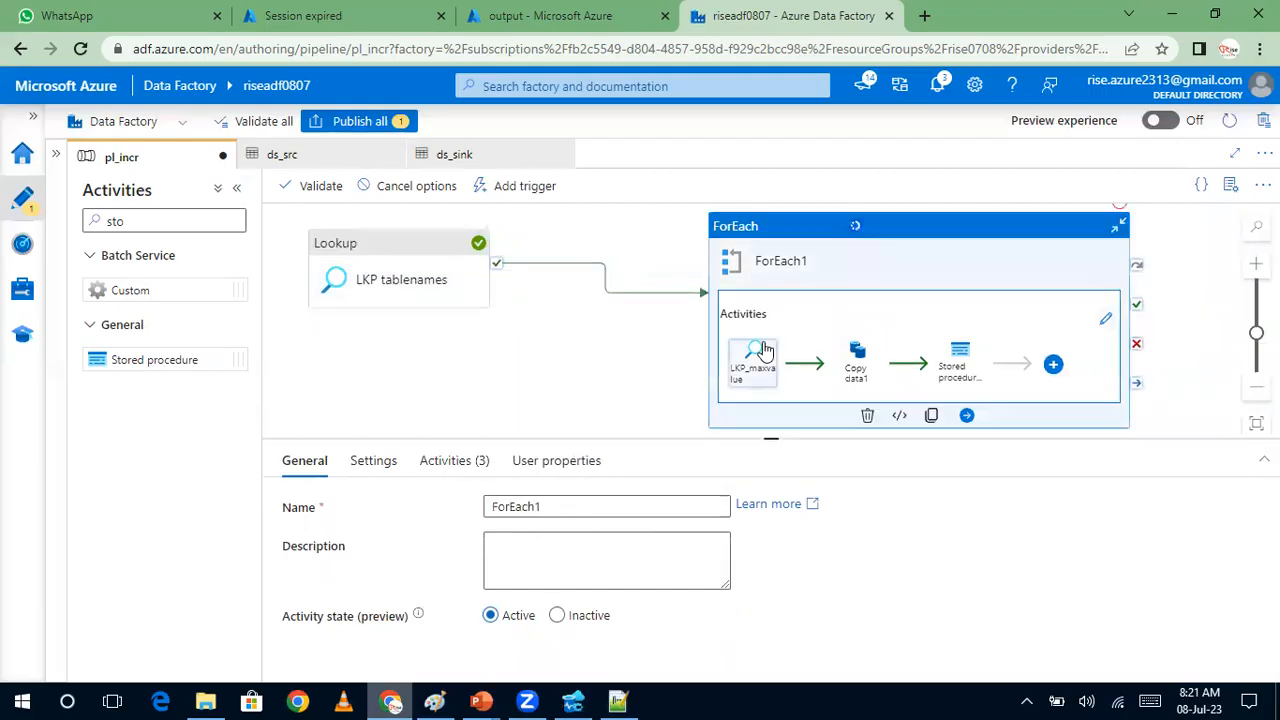
left_click(858, 358)
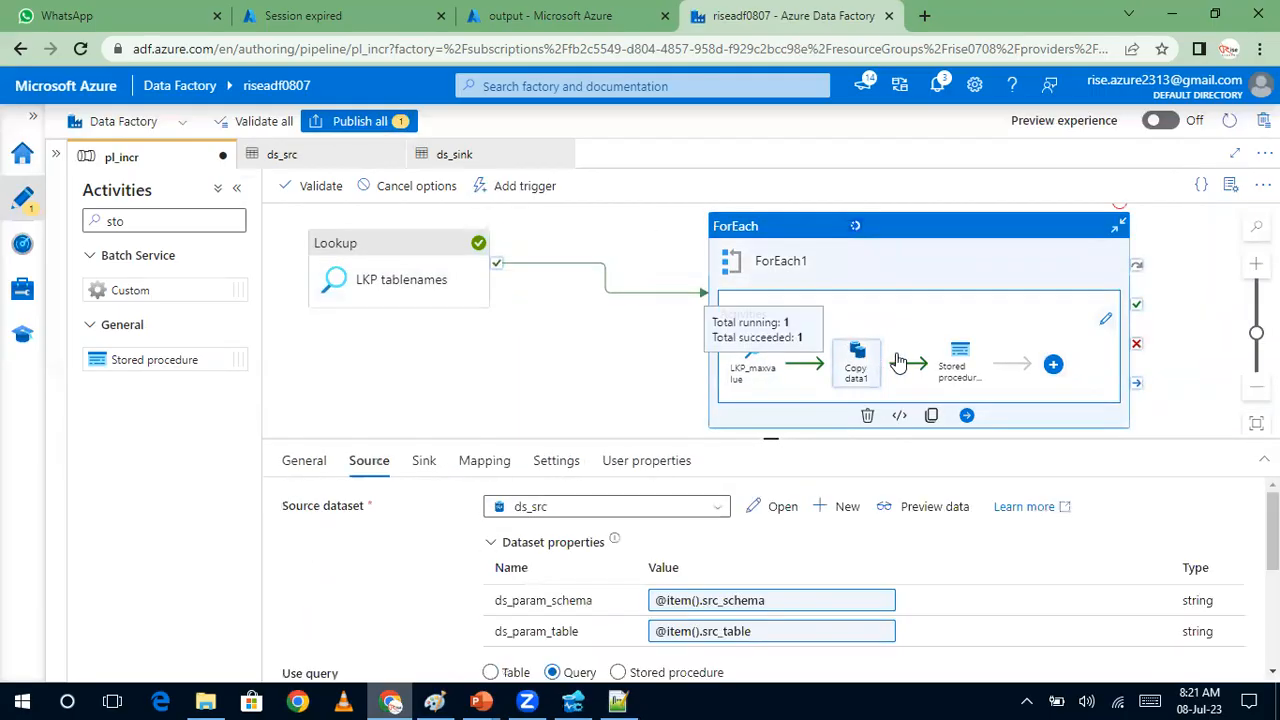
left_click(536, 377)
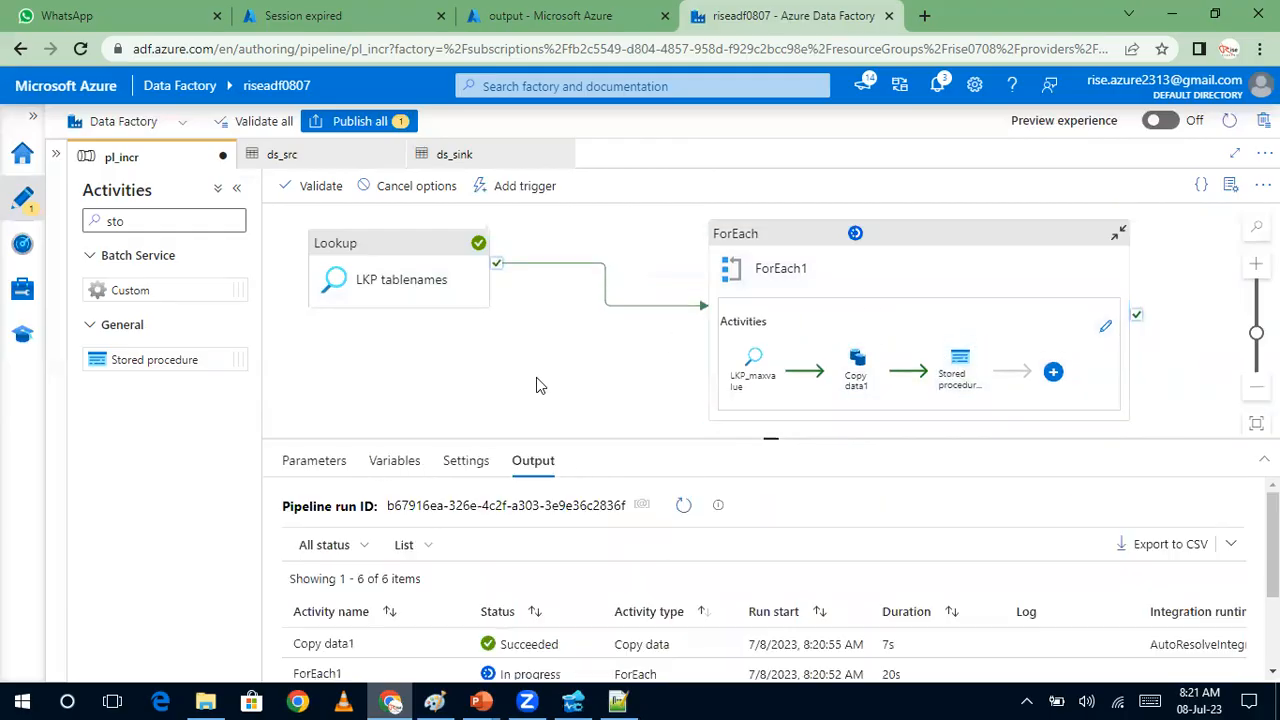
left_click(1264, 458)
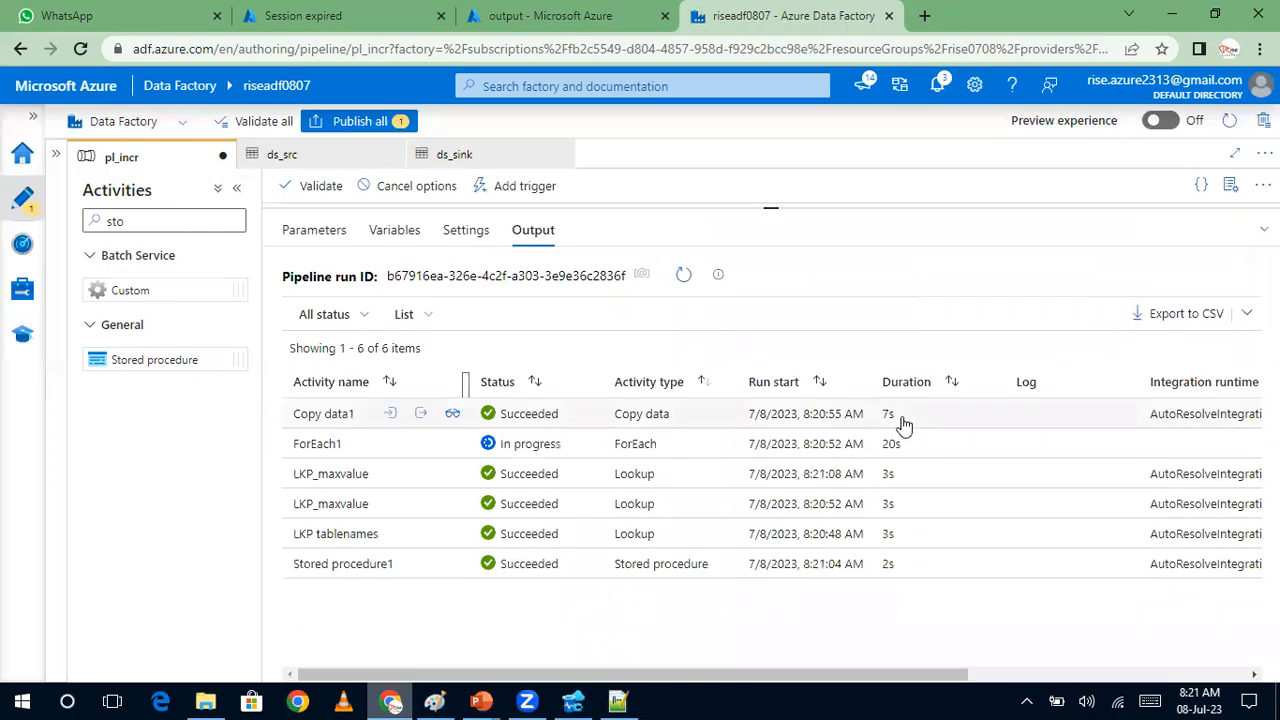
left_click(674, 287)
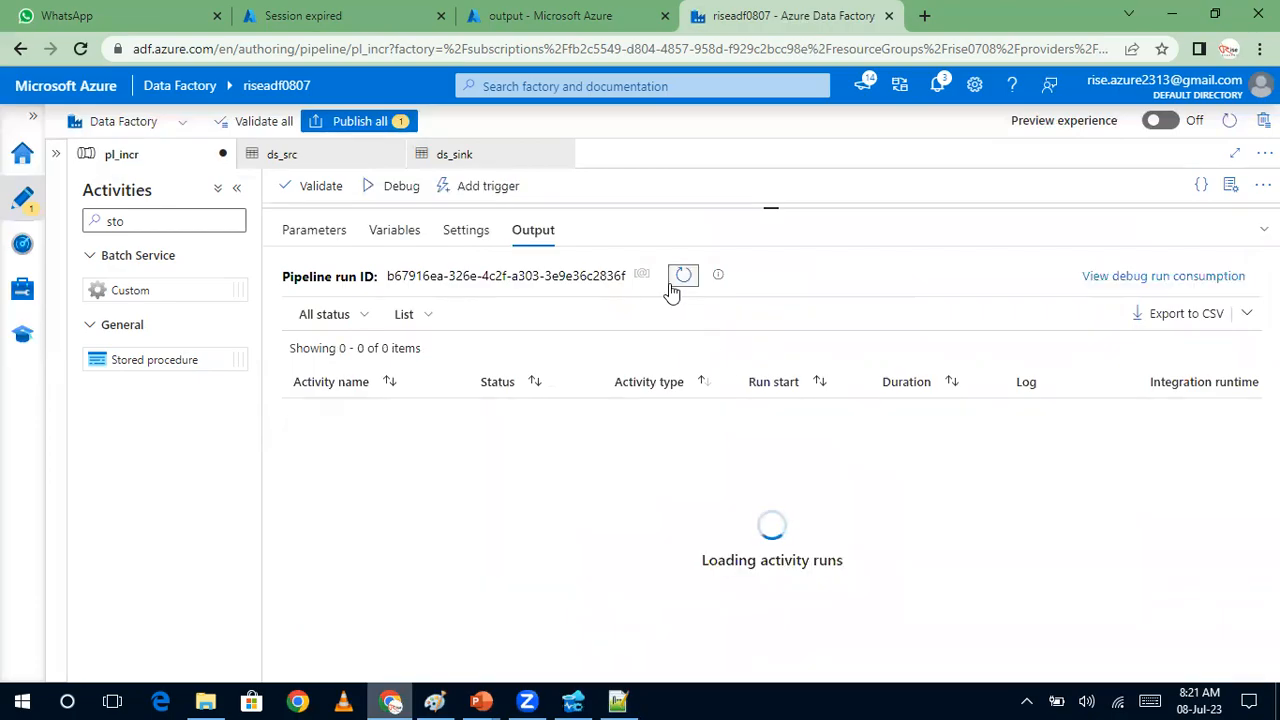
mouse_move(416, 455)
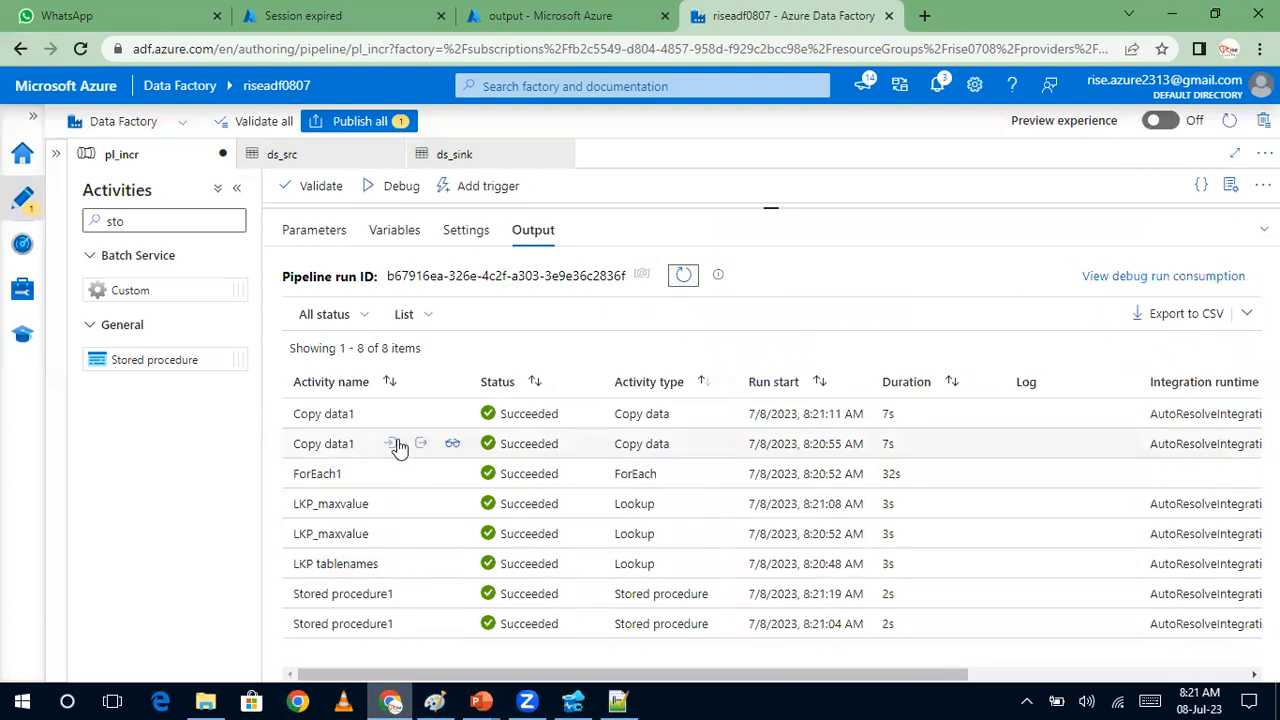
Run the dbo.metadata query and confirm lpv 5 for cust and 2023-07-08T13:10:10 for sales.
left_click(575, 700)
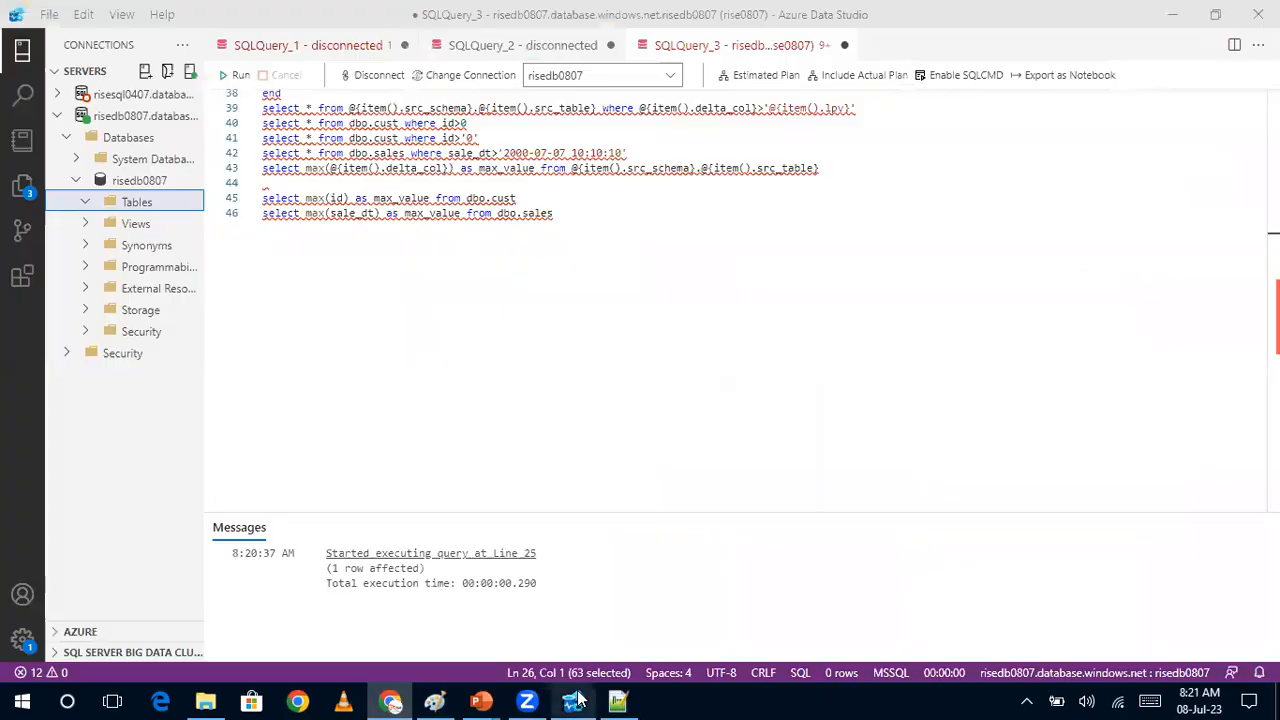
scroll(437, 260, "up", 1)
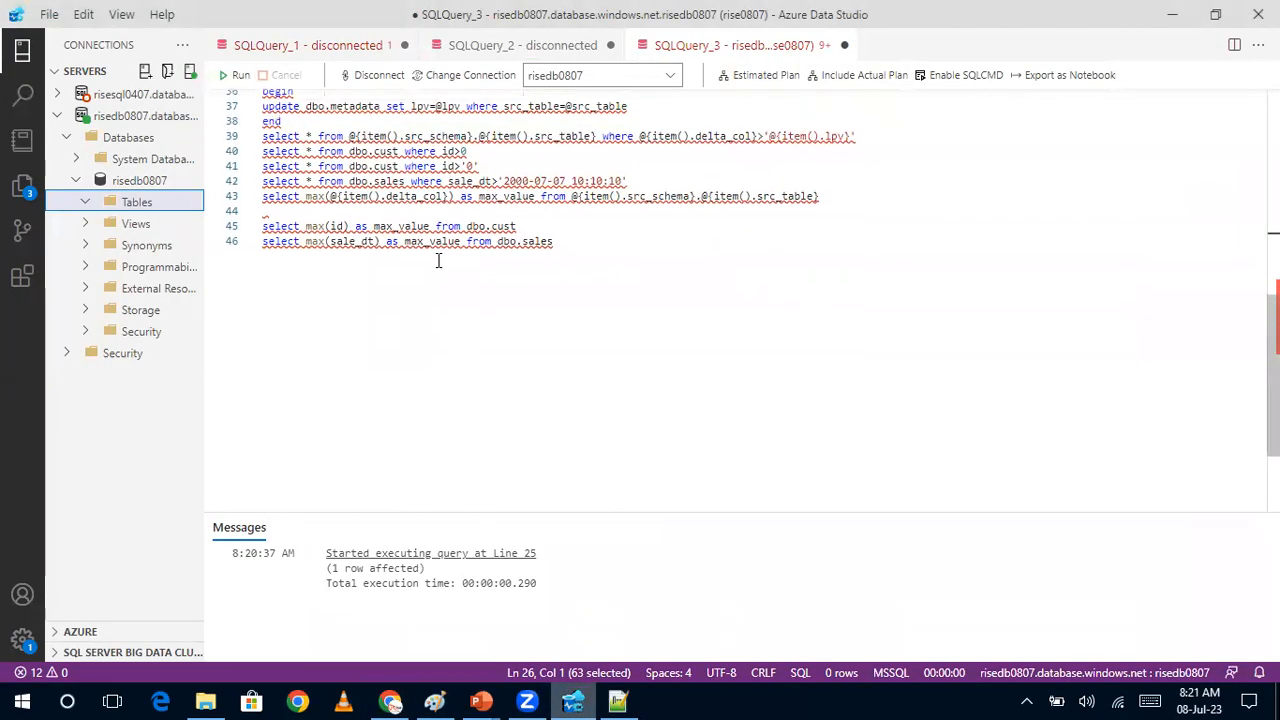
right_click(437, 260)
scroll(437, 260, "up", 3)
key("Escape")
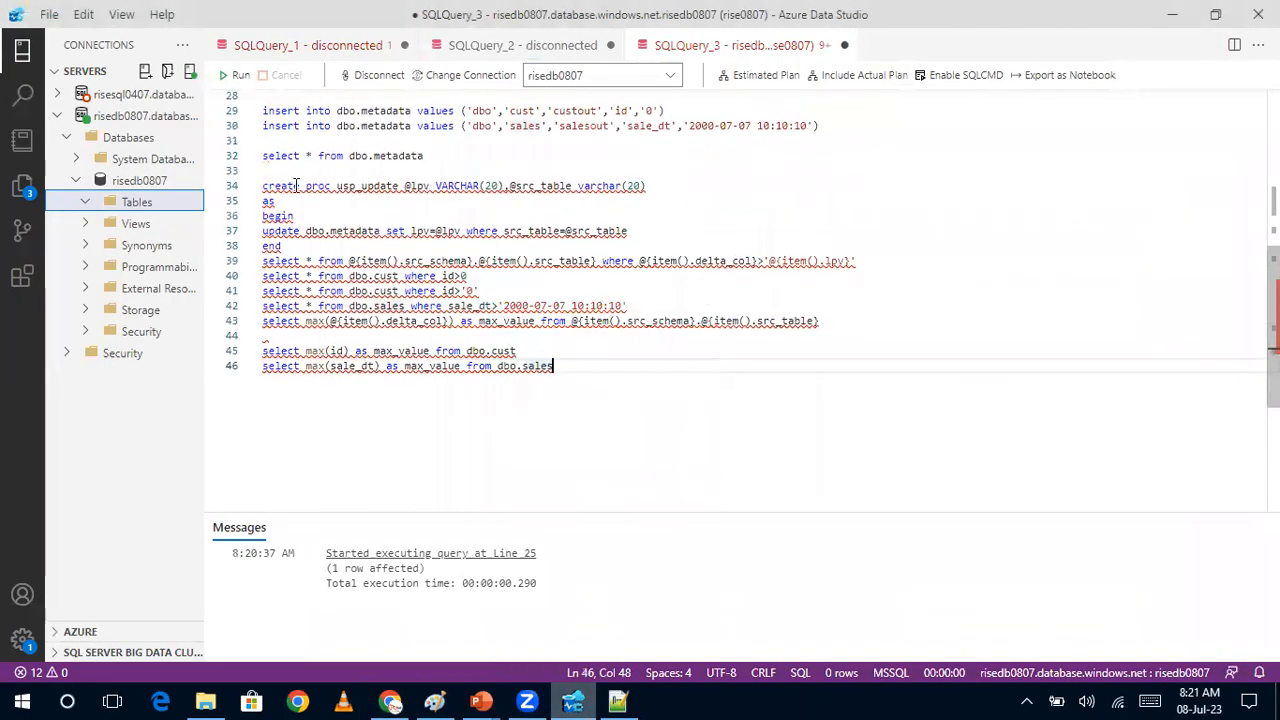
left_click(236, 157)
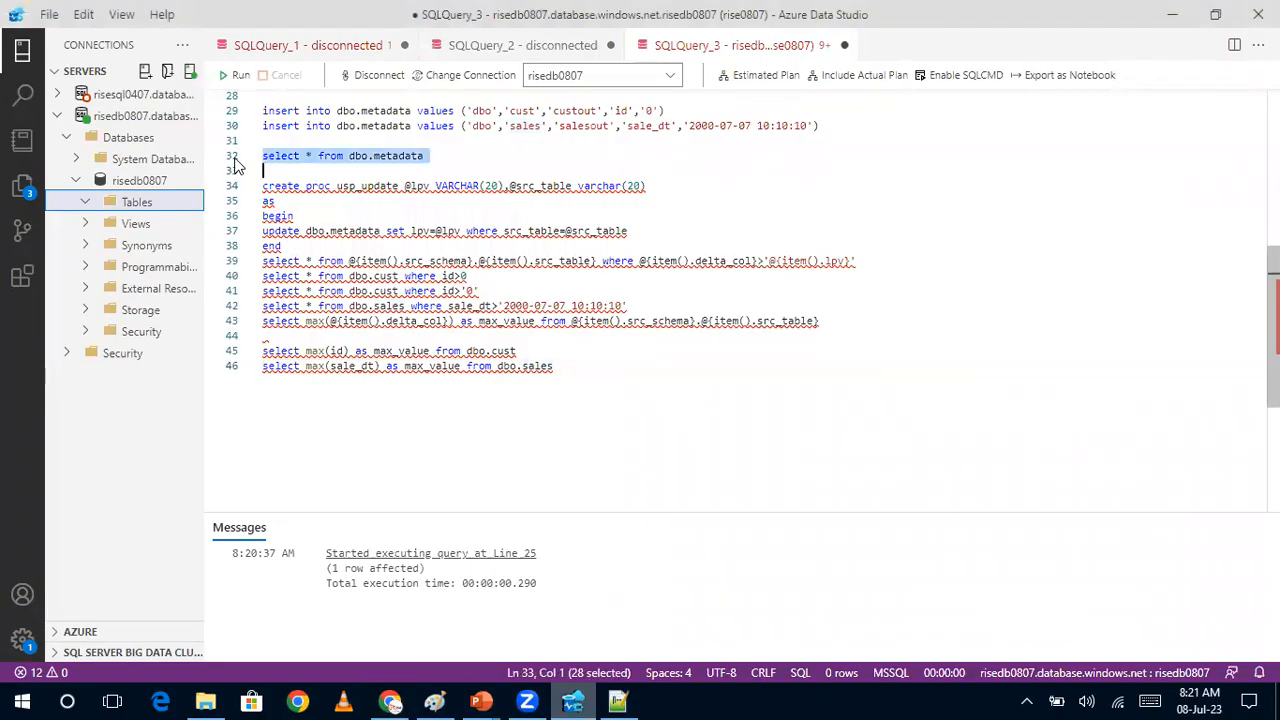
left_click(232, 78)
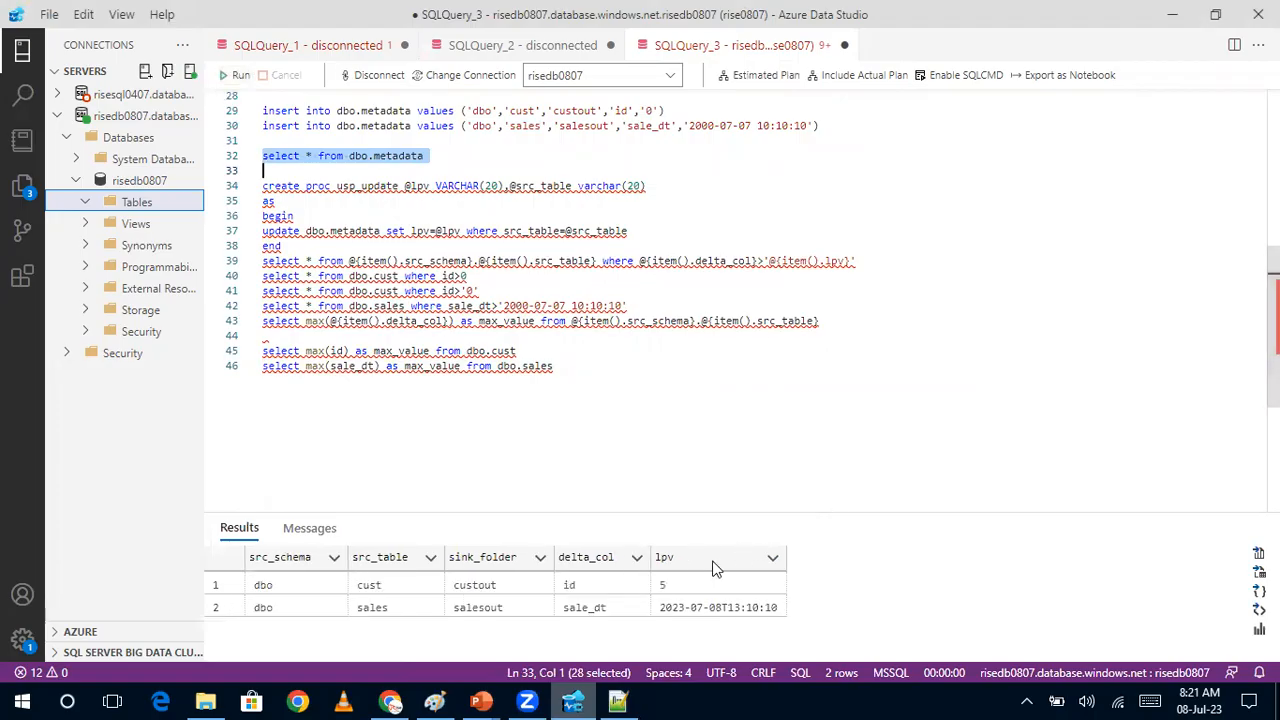
left_click(707, 565)
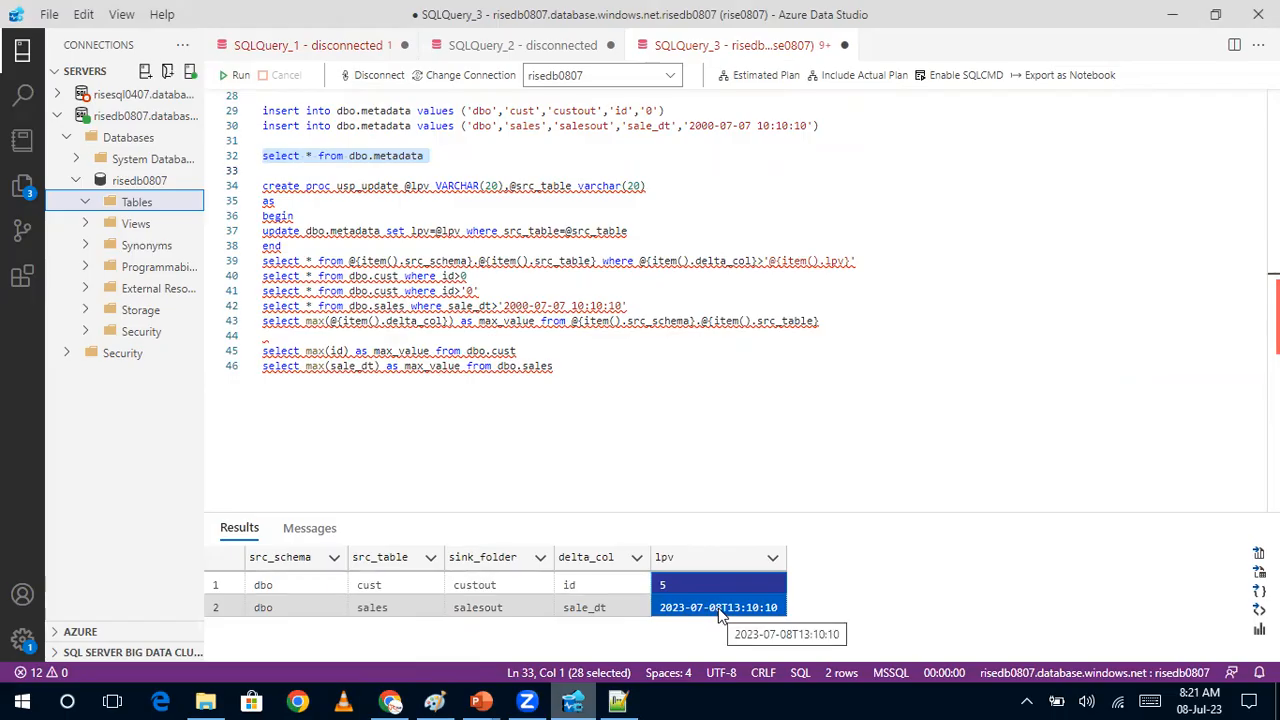
left_click(386, 702)
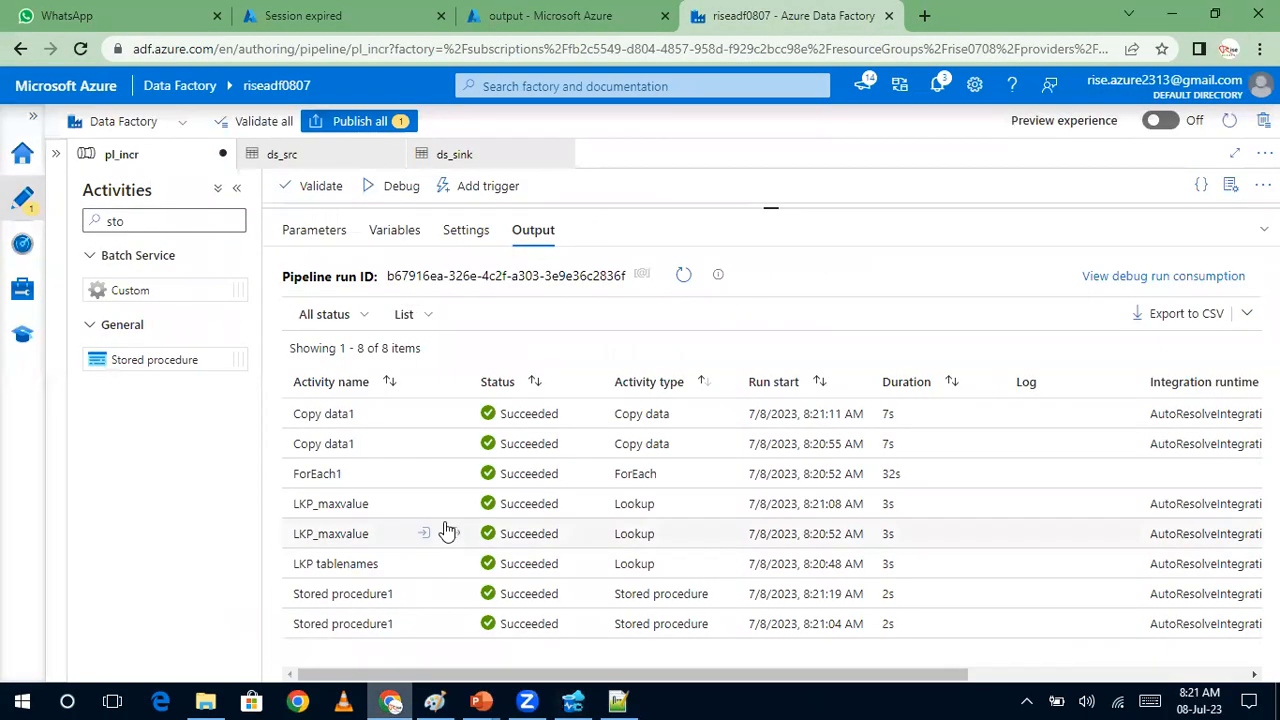
mouse_move(423, 454)
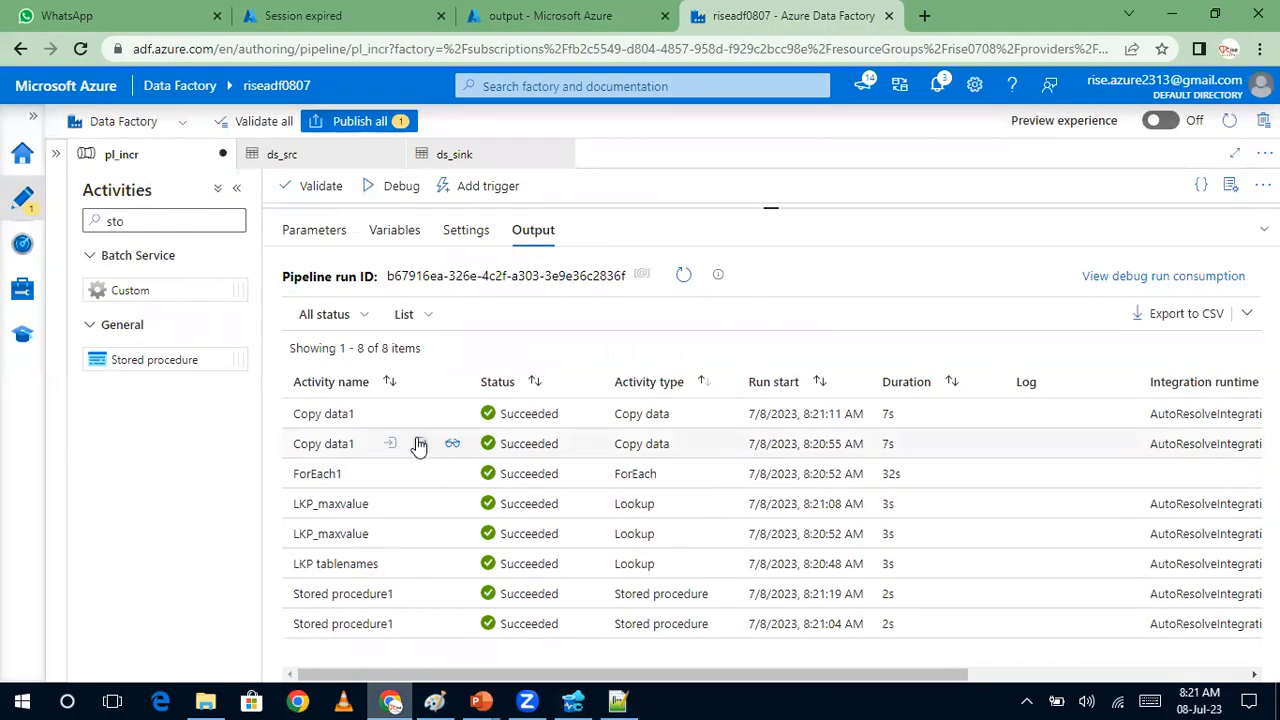
left_click(392, 446)
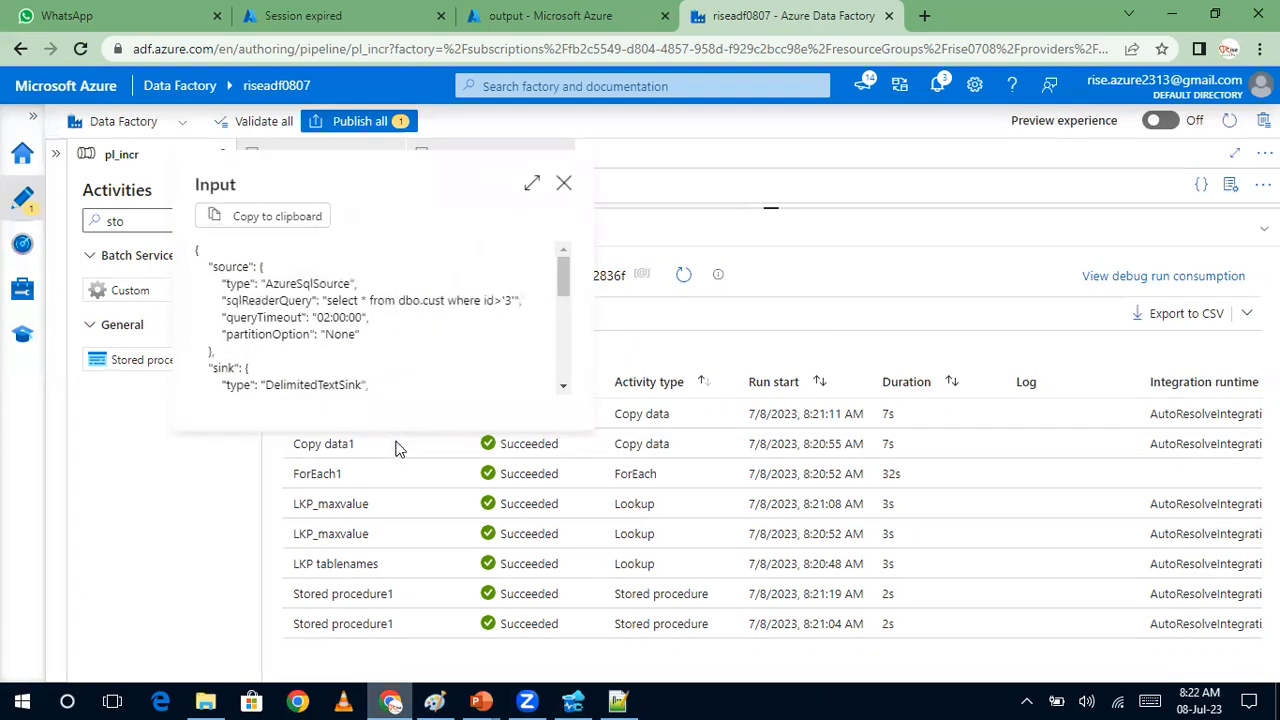
left_click(405, 440)
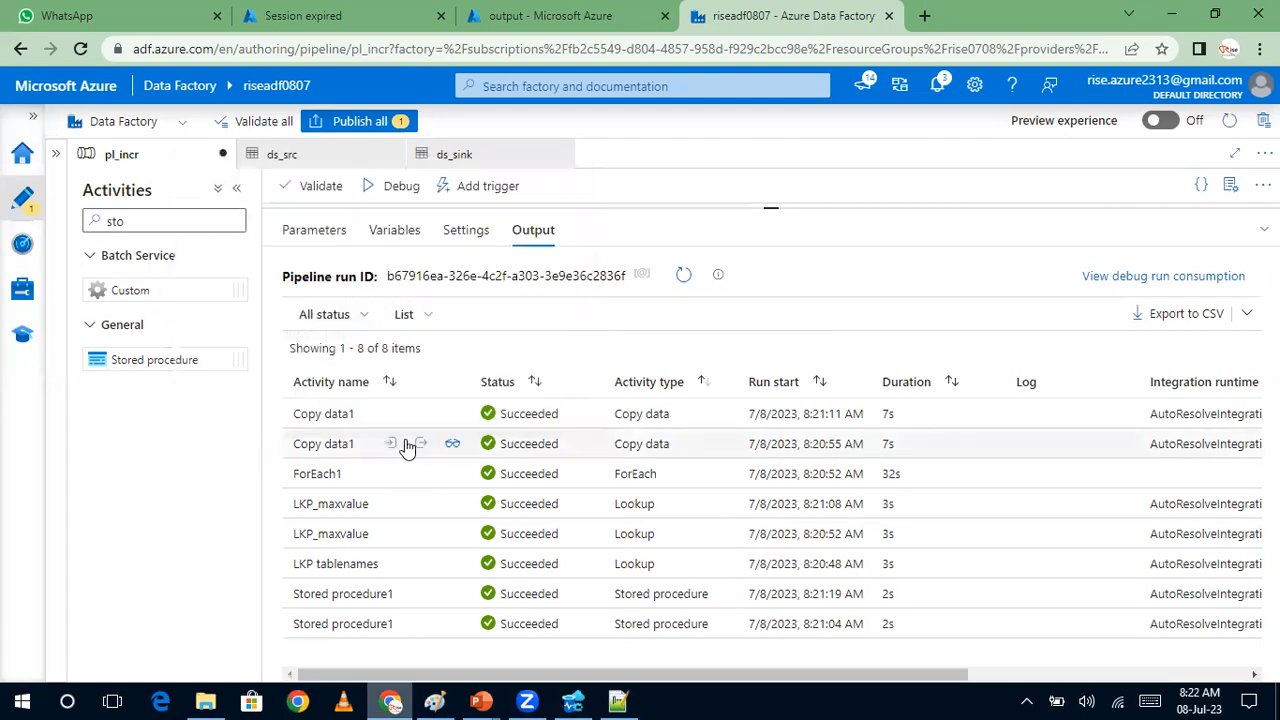
left_click(416, 446)
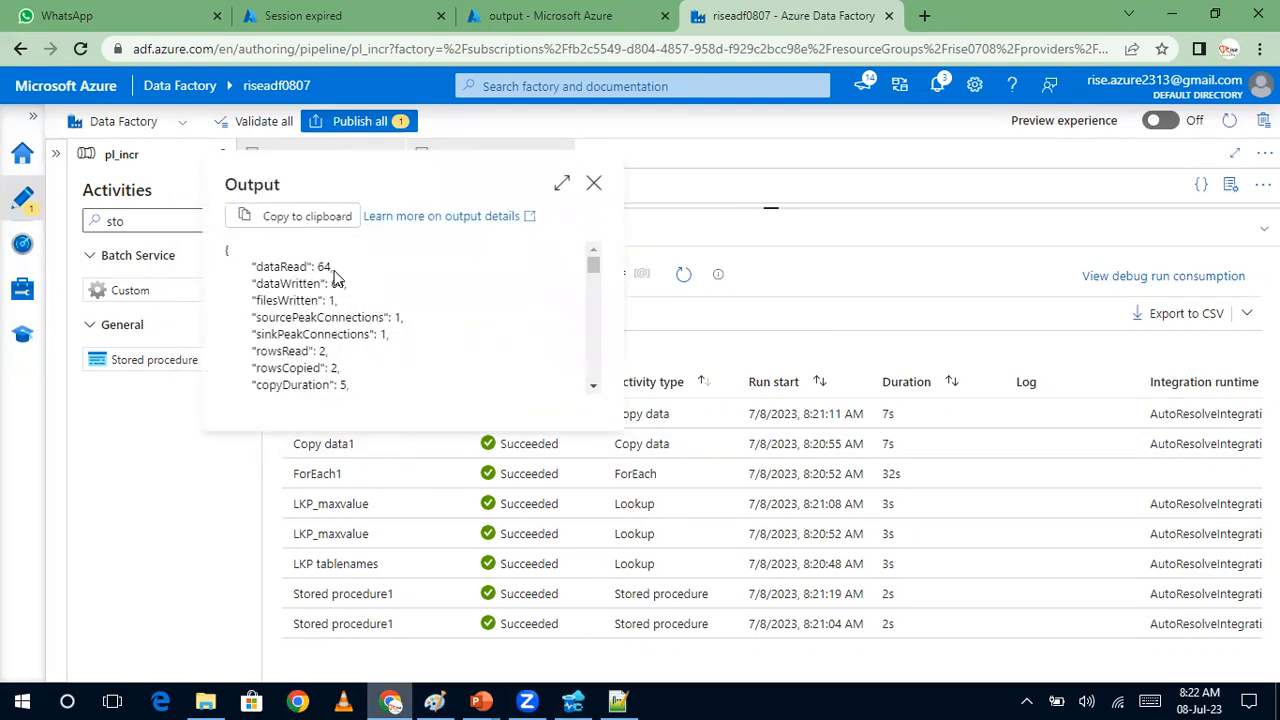
double_click(322, 351)
left_click(594, 184)
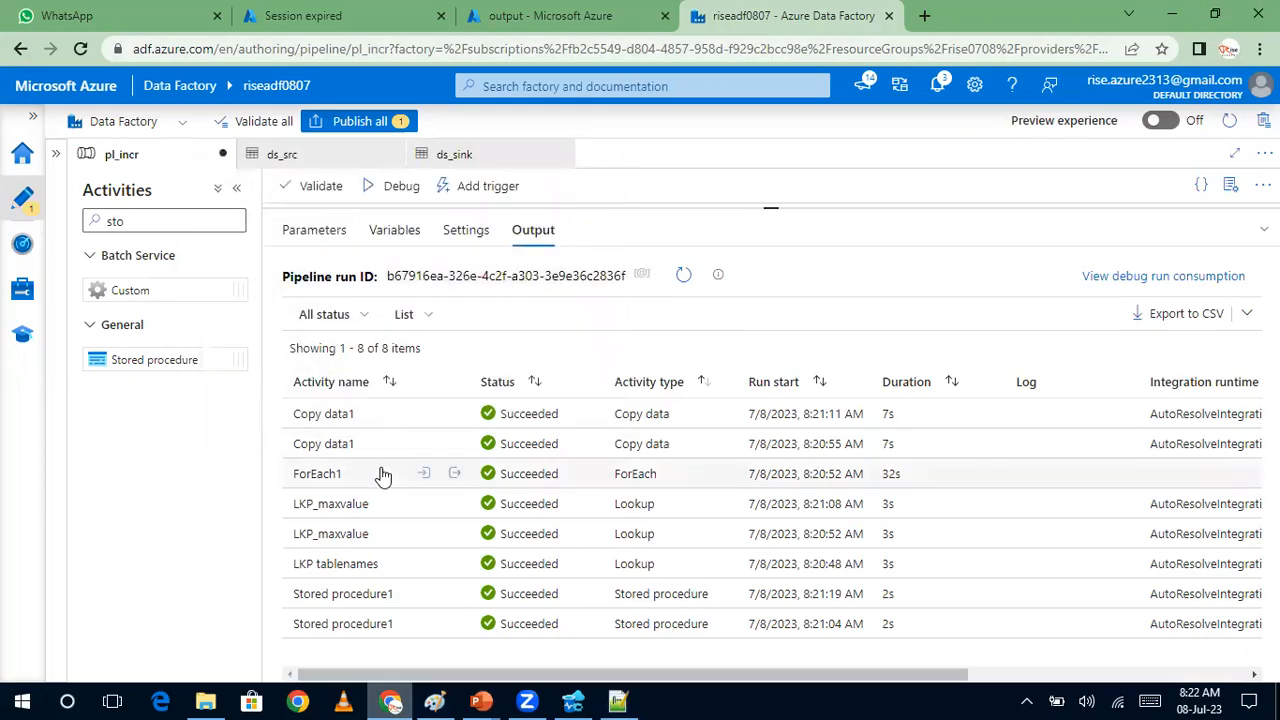
left_click(392, 414)
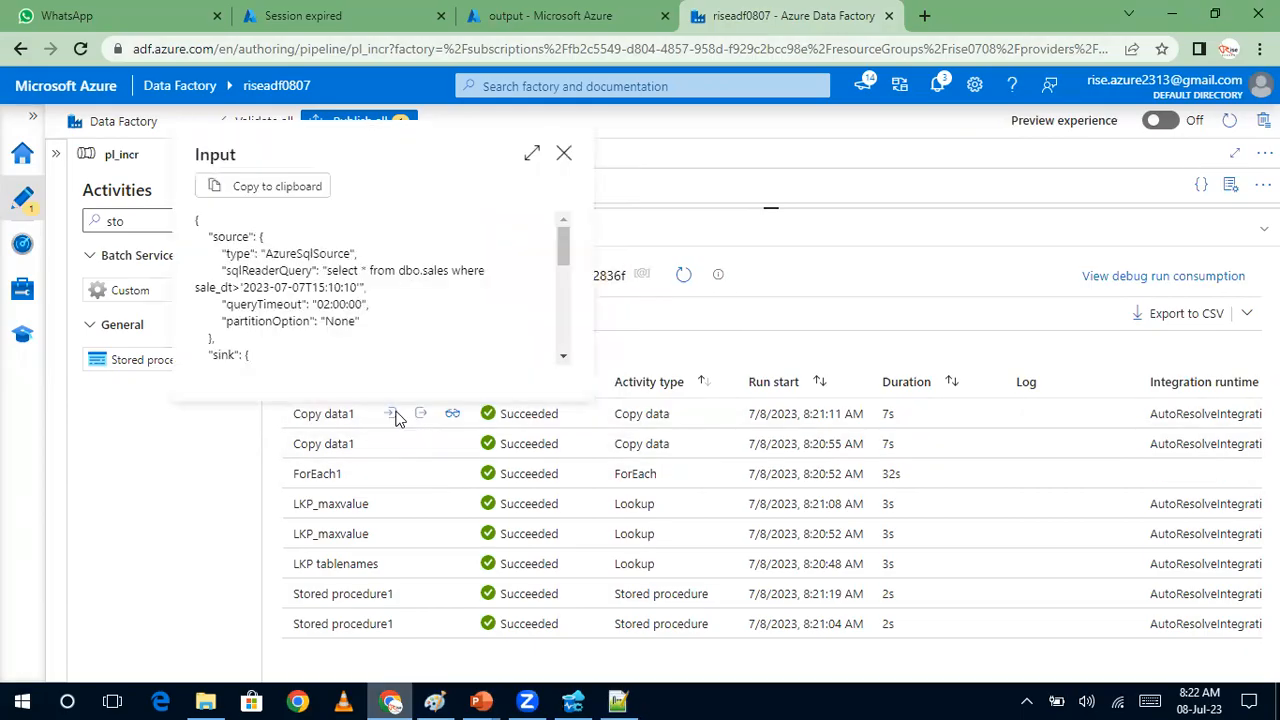
left_click(563, 154)
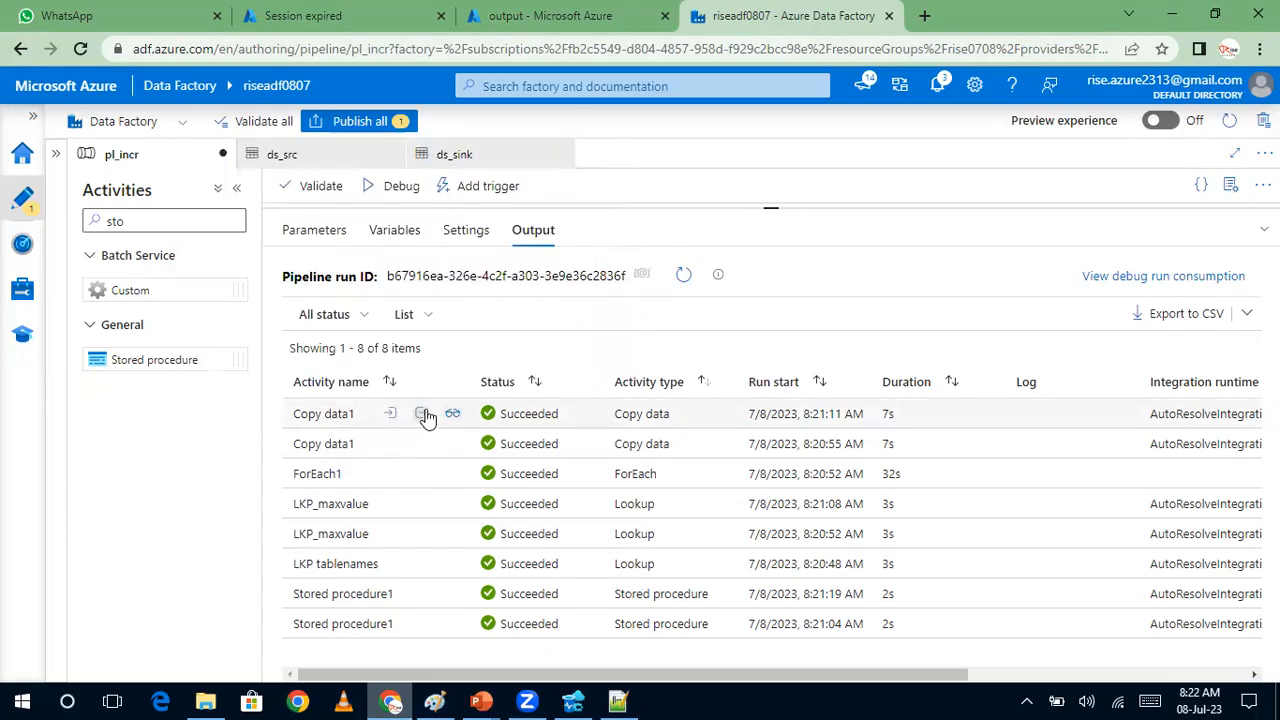
left_click(422, 414)
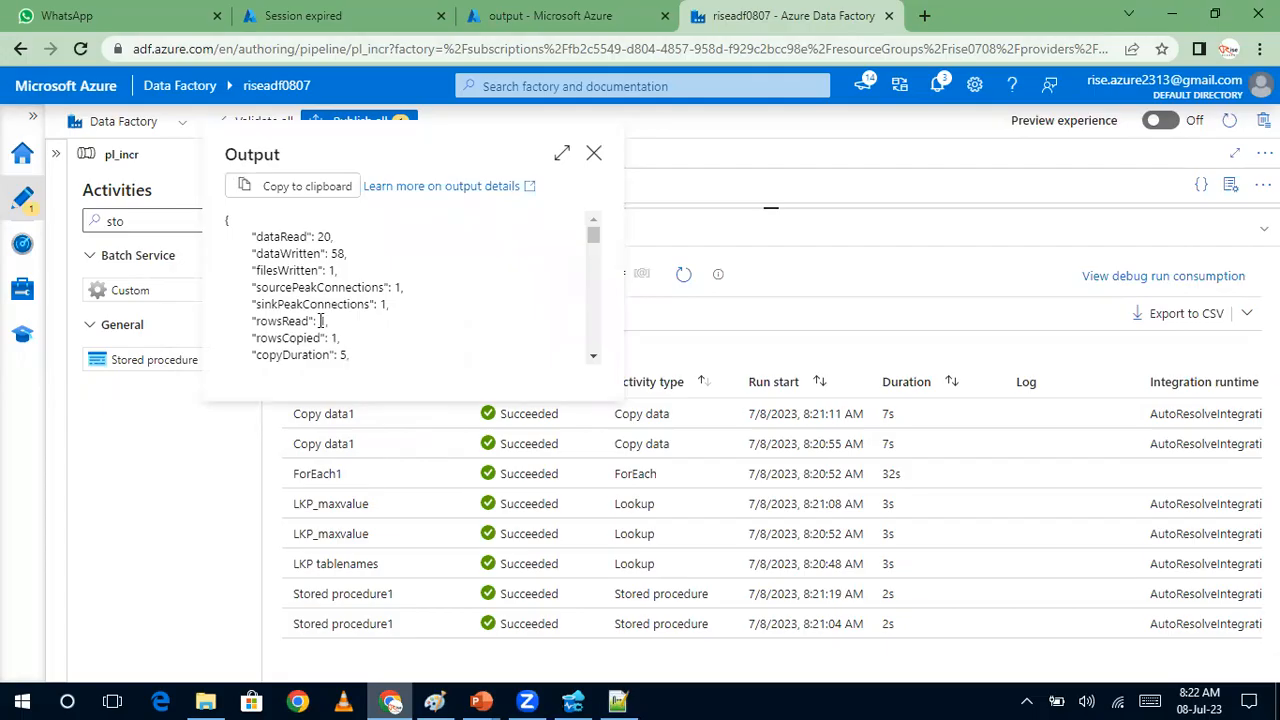
left_click_drag(320, 320, 328, 325)
double_click(334, 338)
left_click(594, 153)
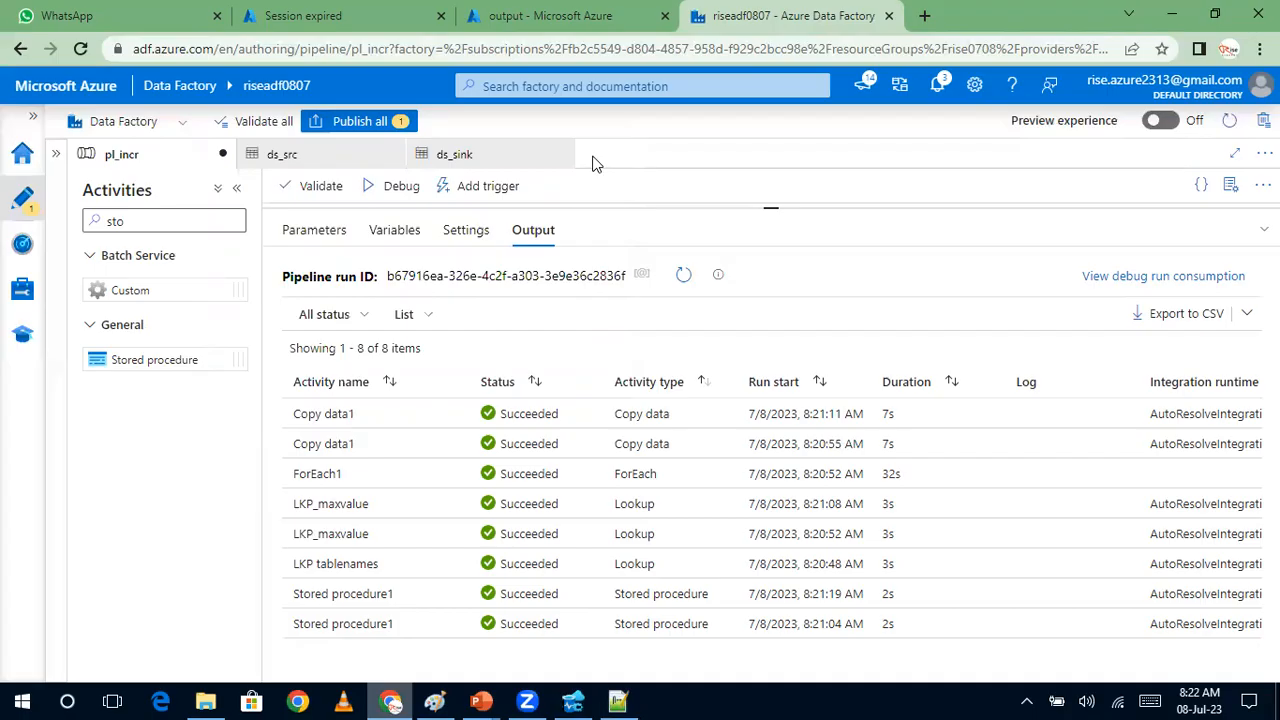
Publish all pl_incr changes, then open ForEach1 to edit its inner activities.
left_click(341, 137)
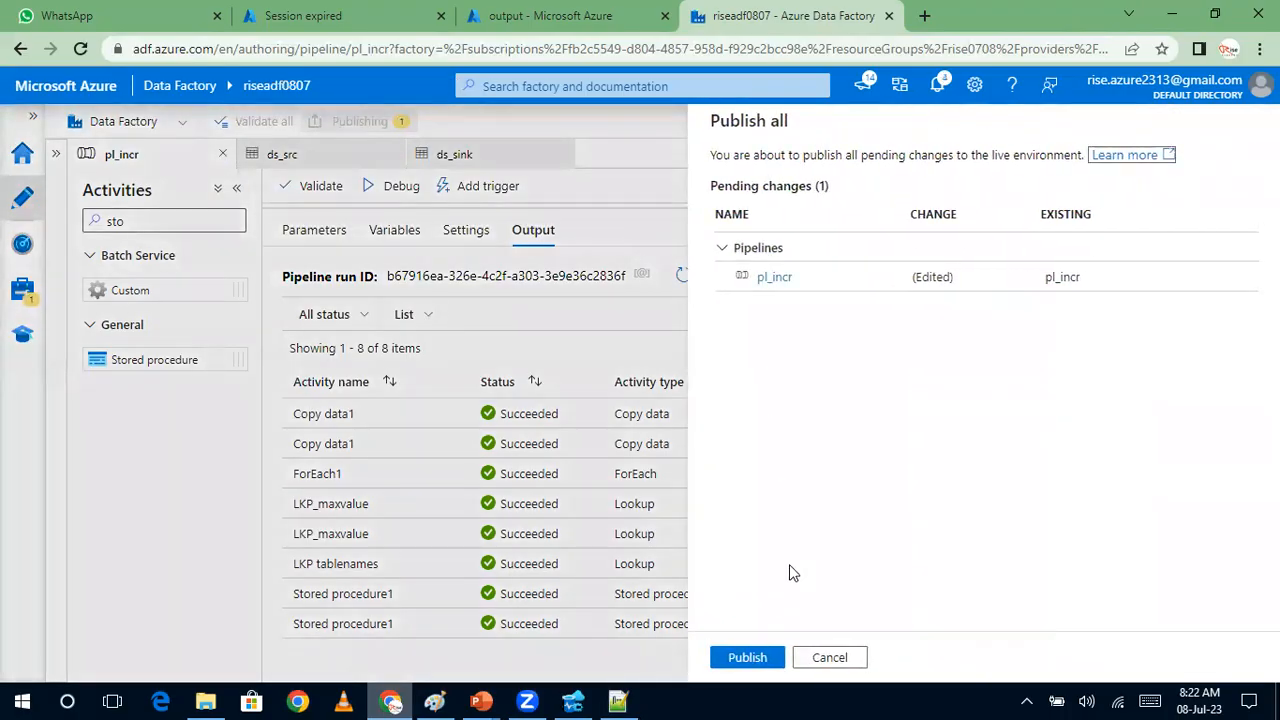
left_click(748, 656)
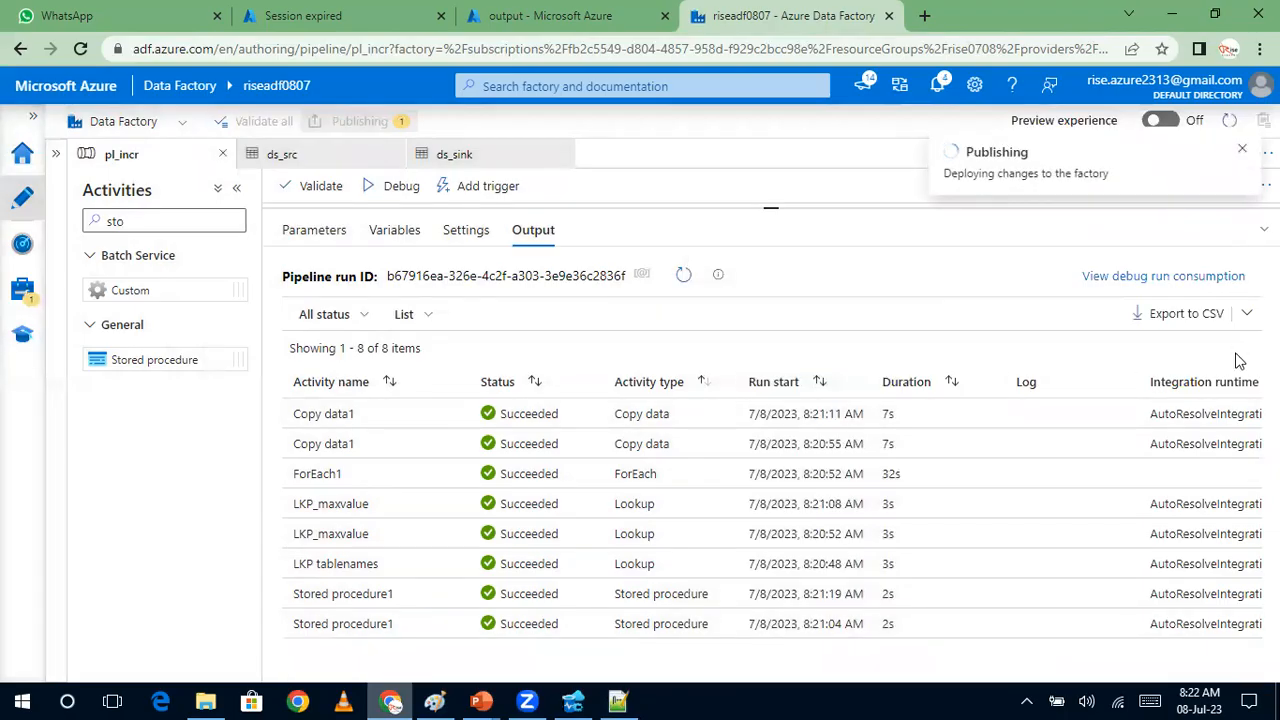
left_click(1264, 229)
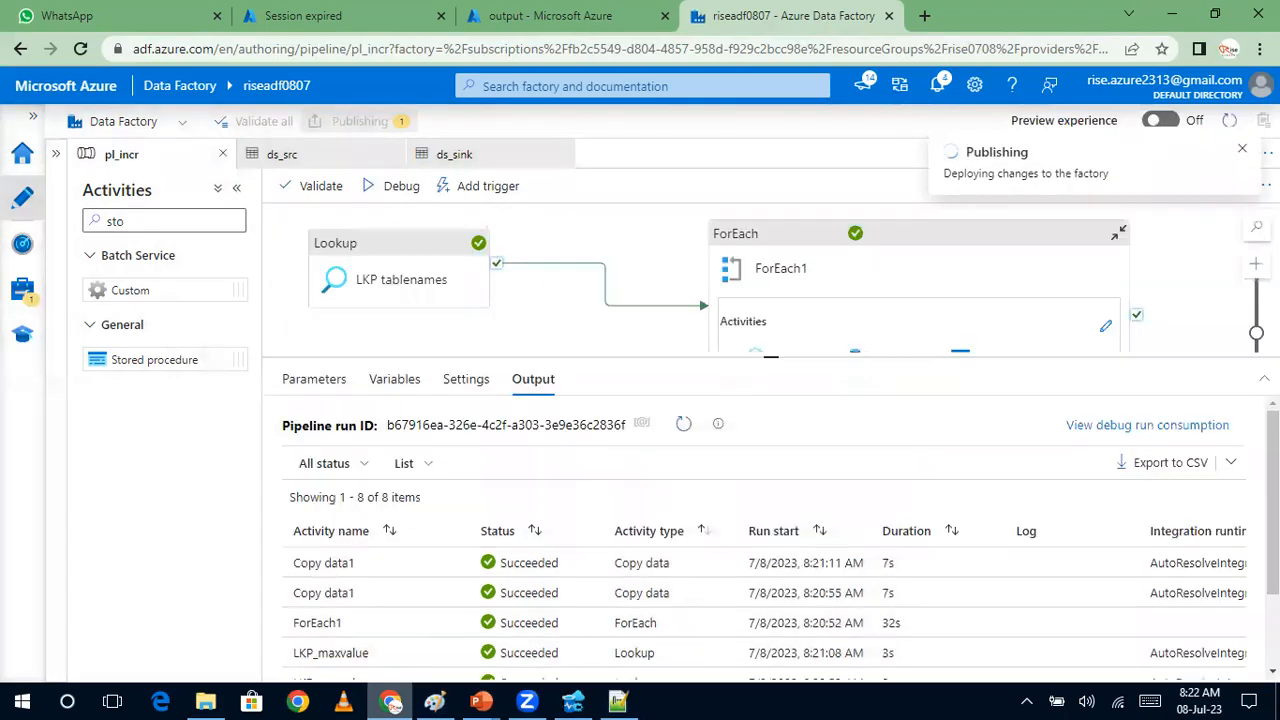
left_click(925, 262)
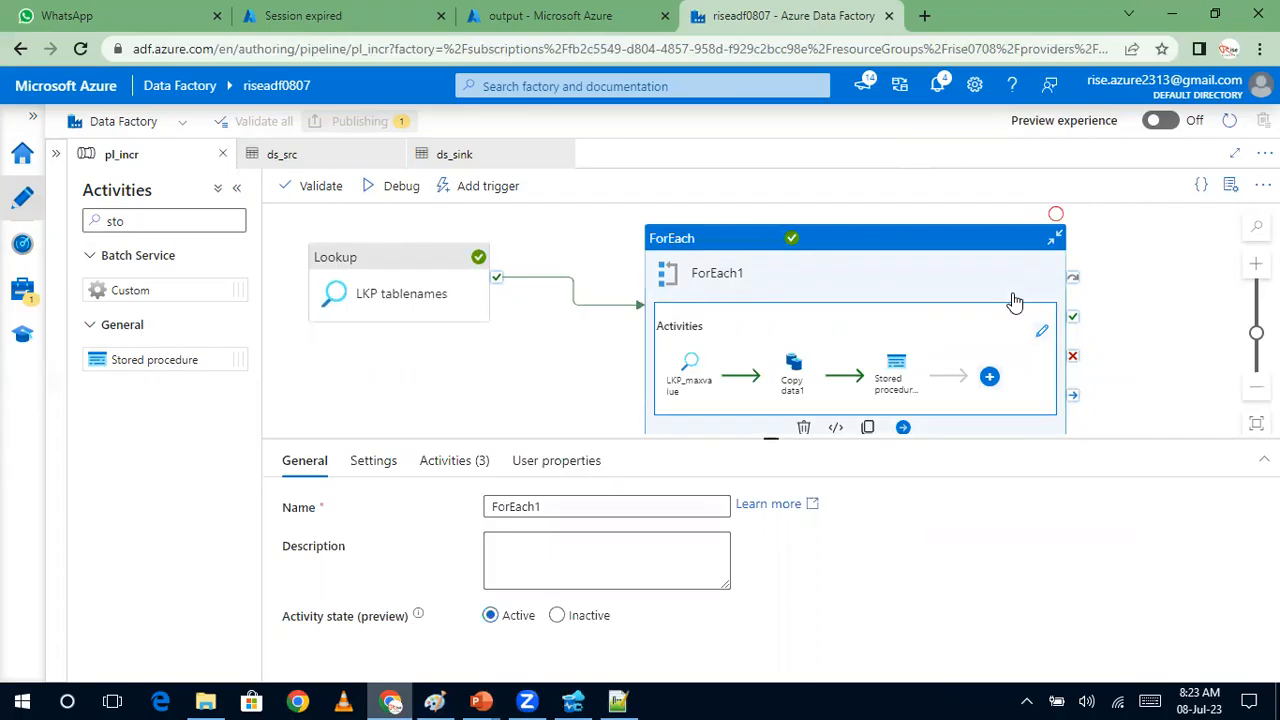
left_click(1044, 333)
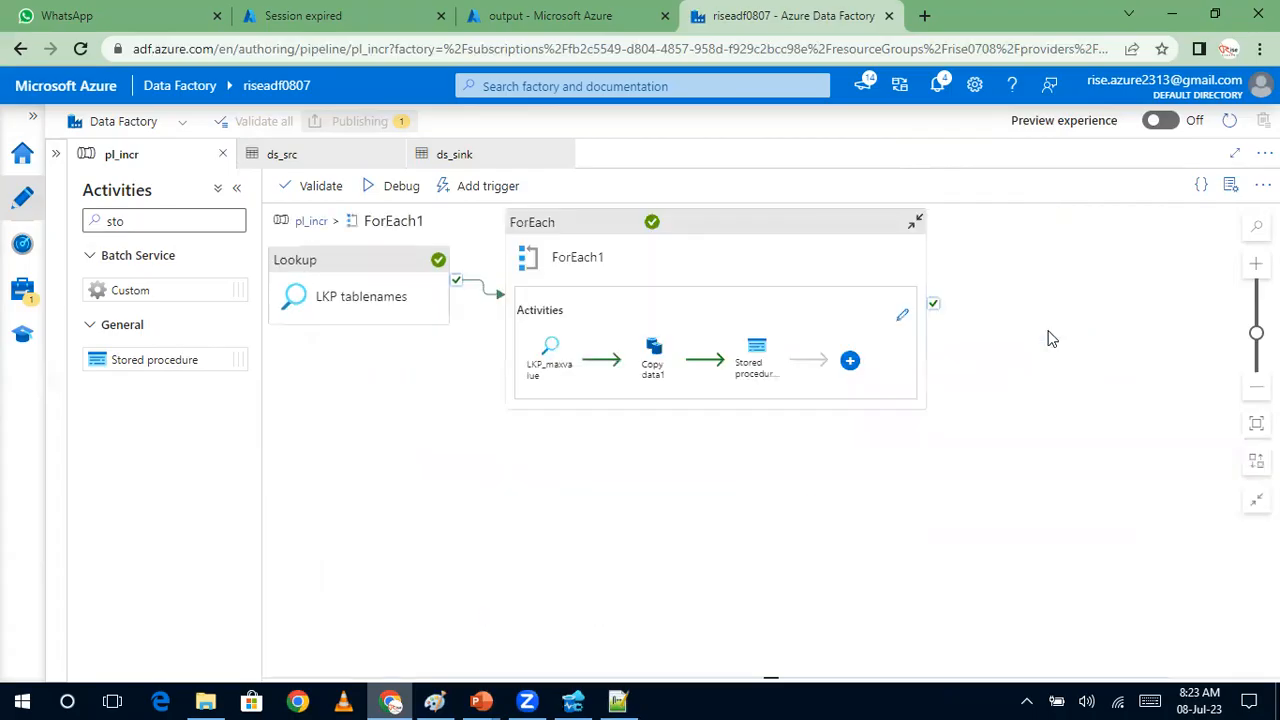